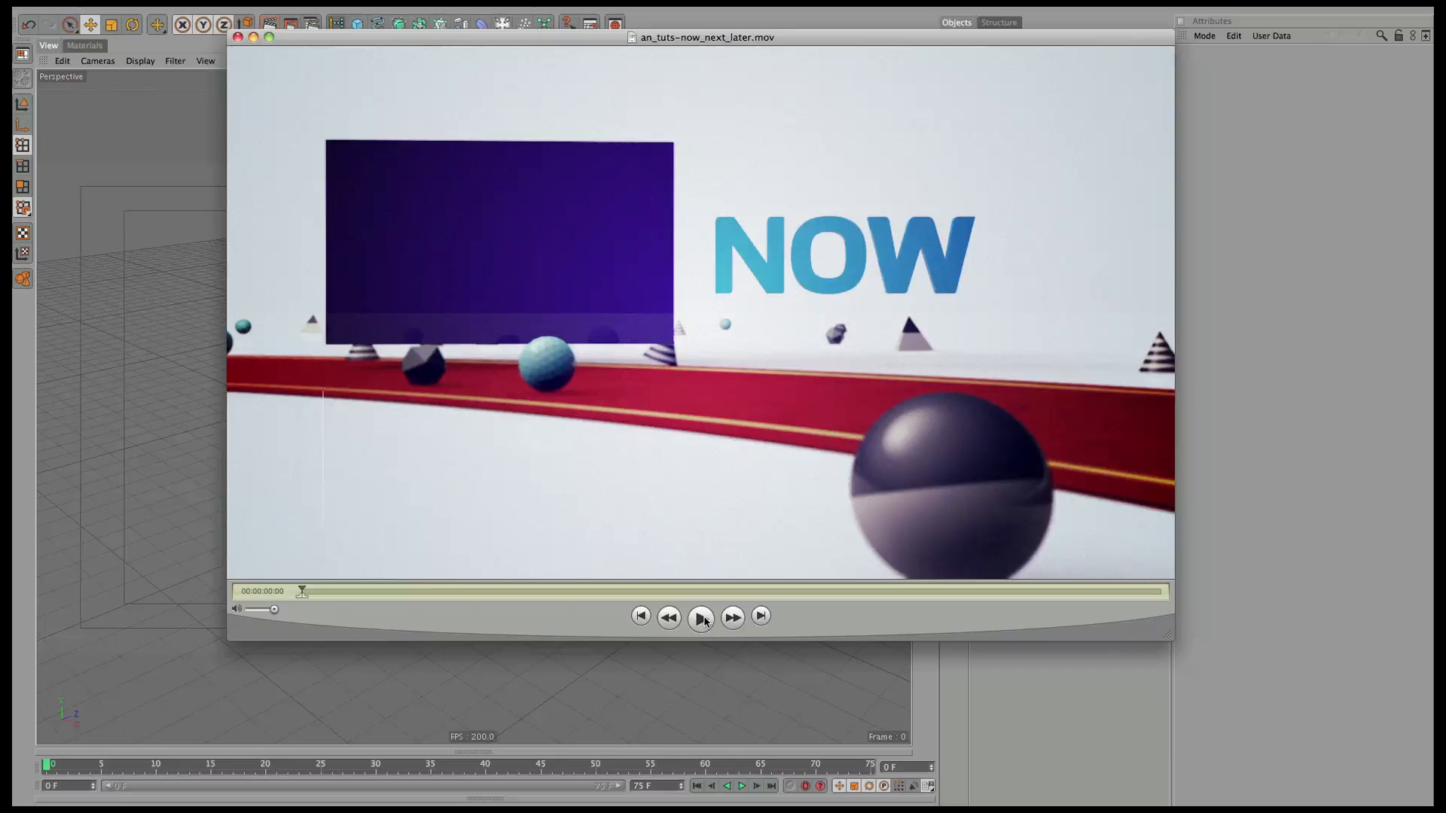
Play the an_tuts-now_next_later.mov reference movie in QuickTime Player.
click(701, 620)
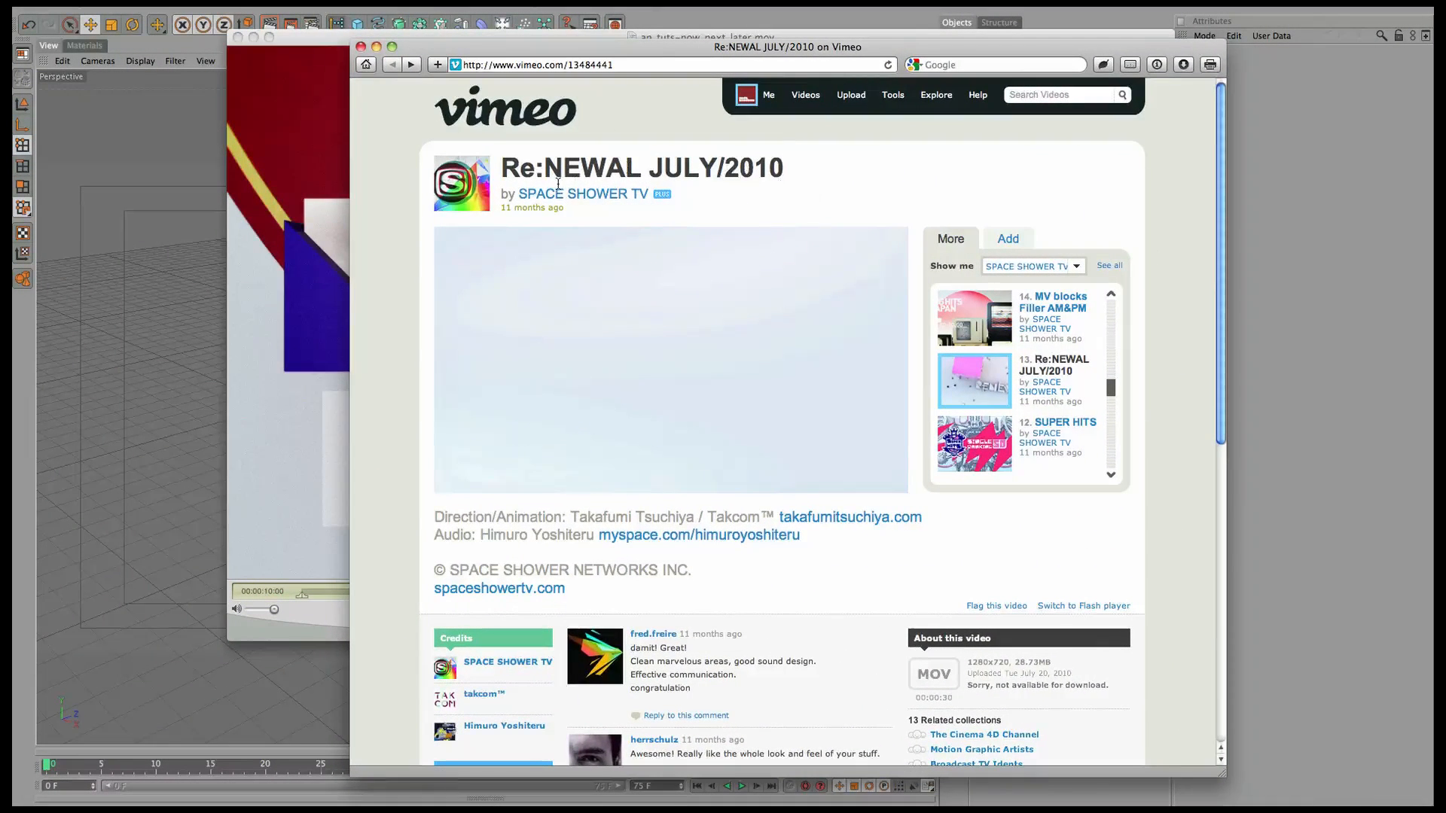
Play and pause the Re:NEWAL JULY/2010 Vimeo video, then minimize the browser.
mouse_move(663, 482)
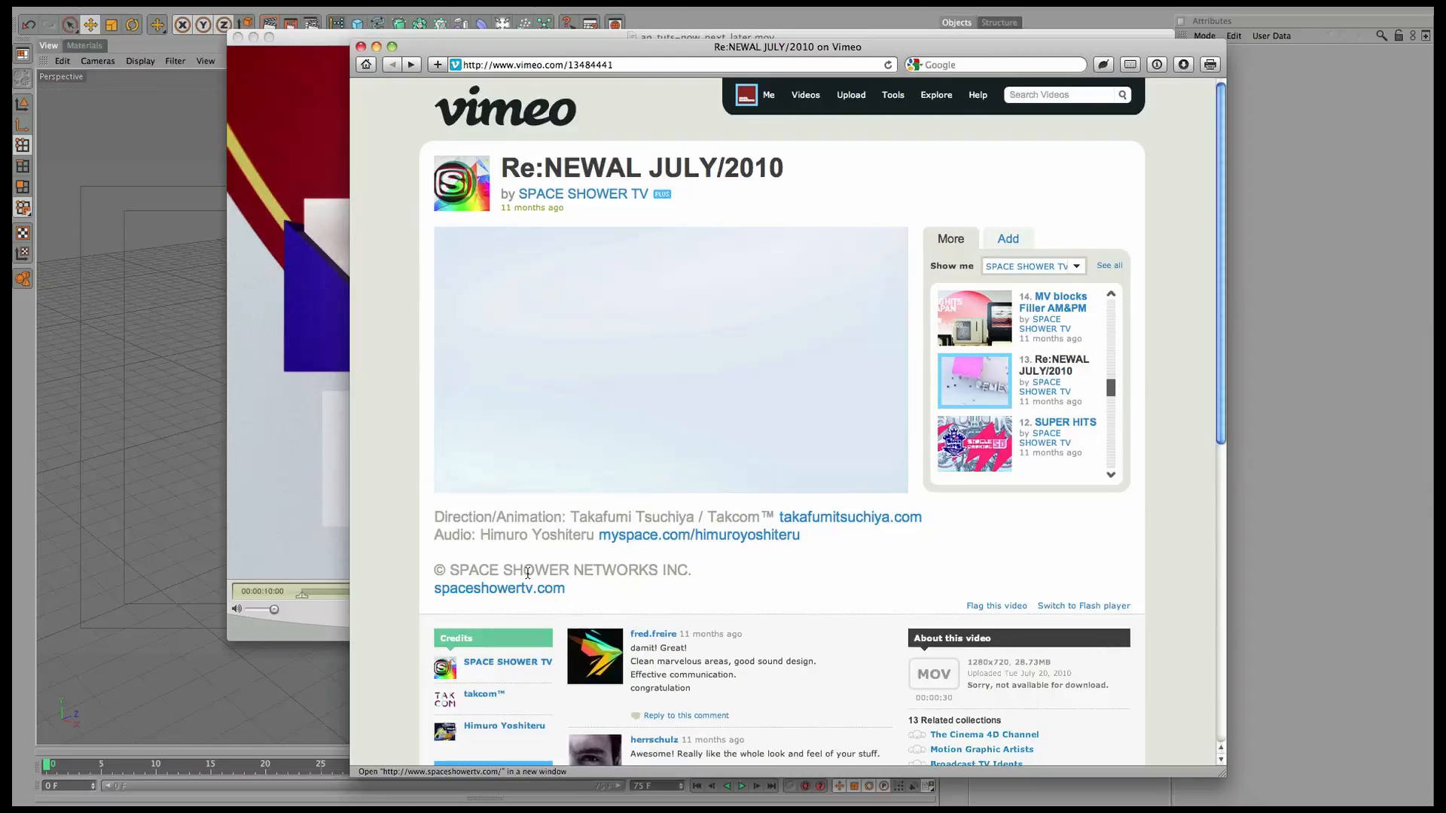
click(455, 486)
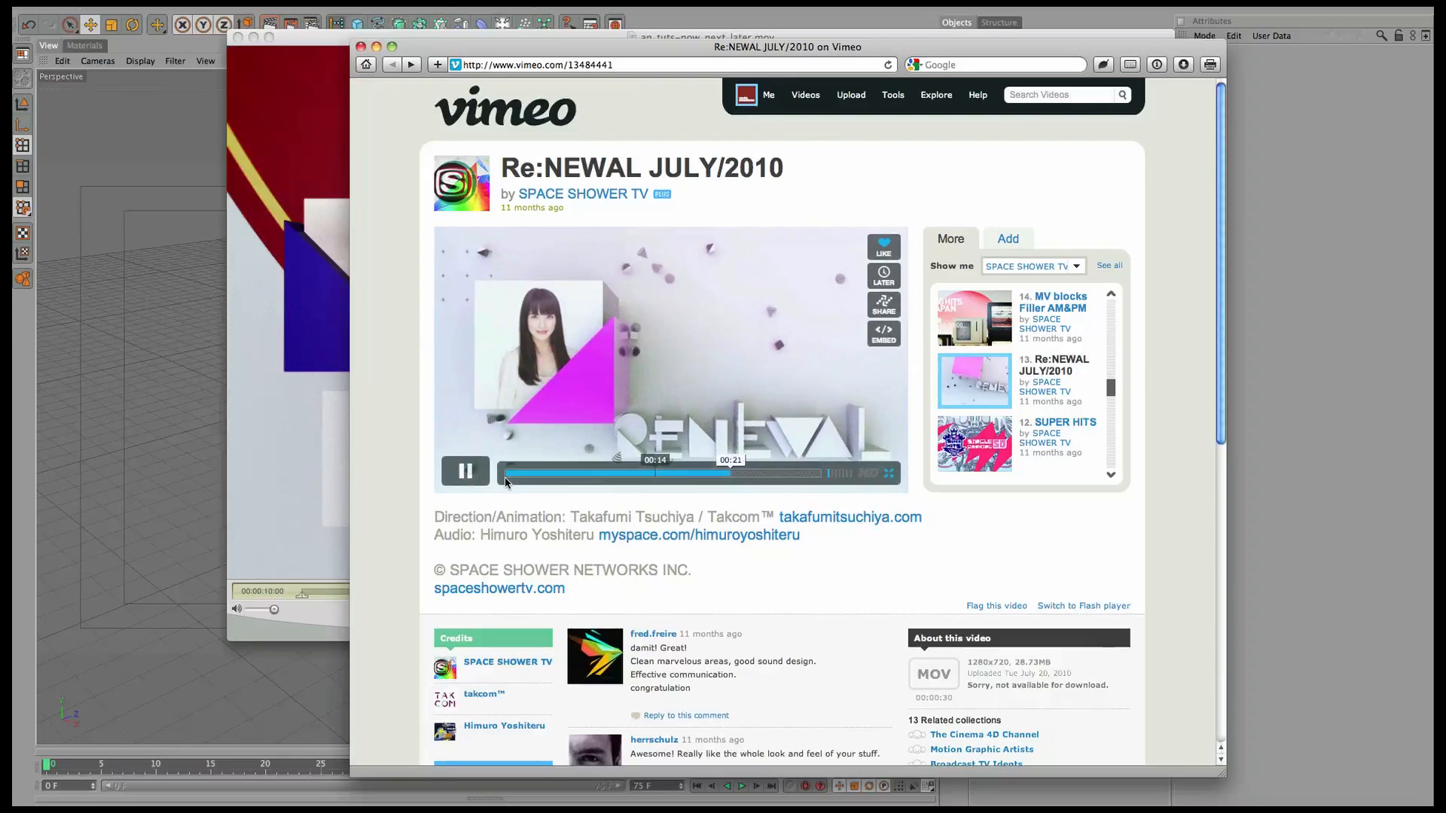
click(466, 472)
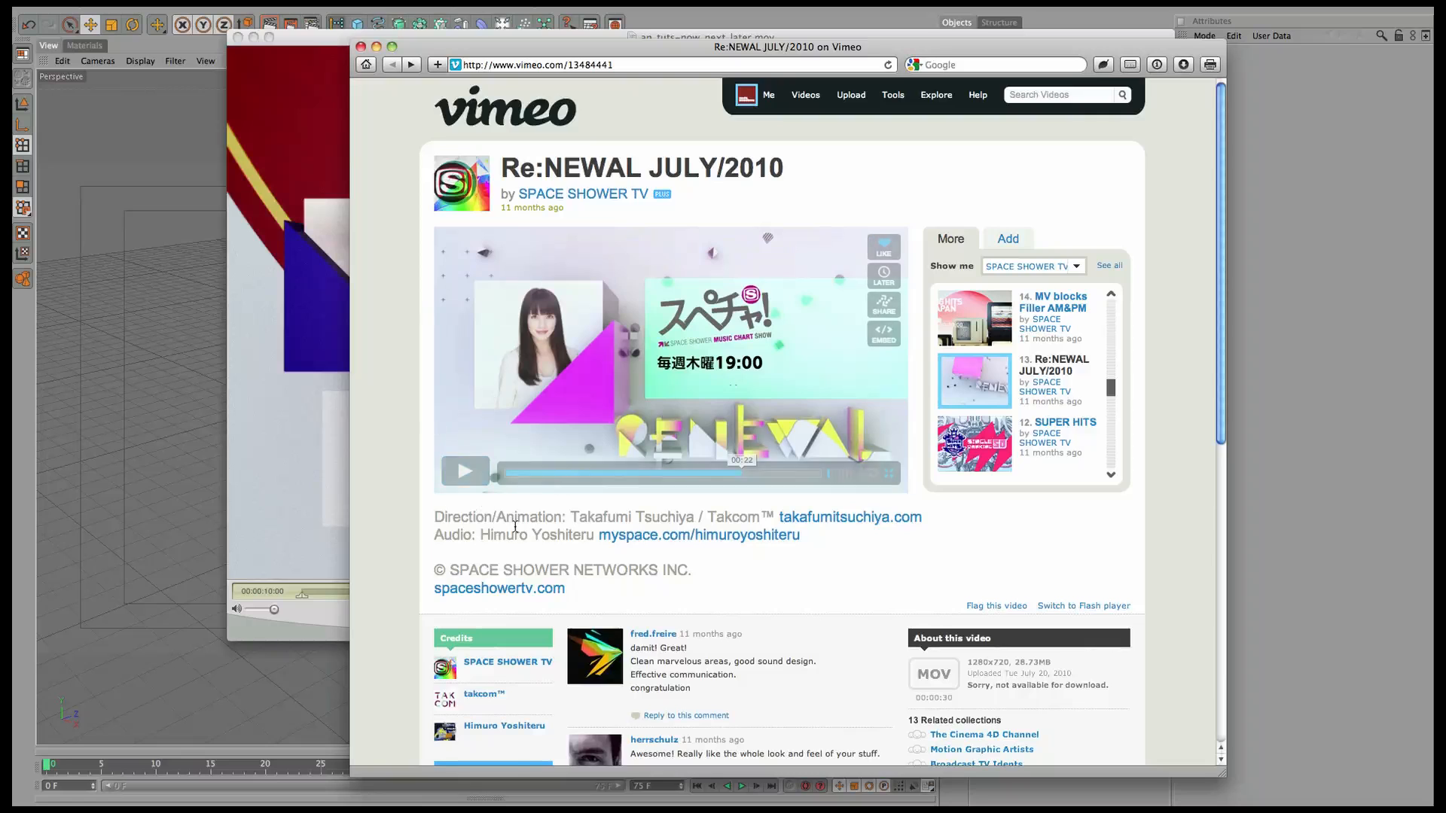
double_click(628, 48)
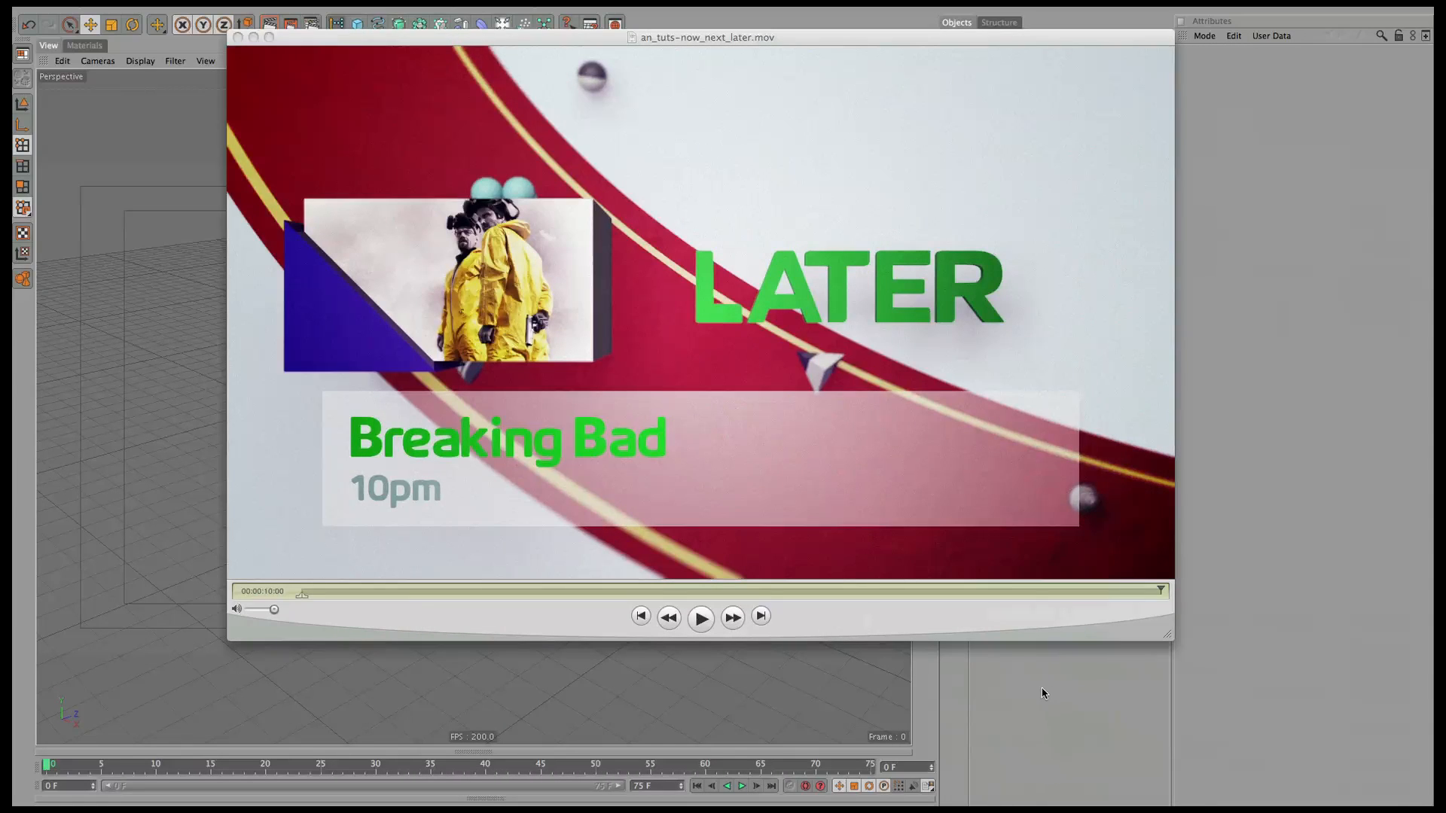
In Cinema 4D, add a MoText object and view the text head-on.
click(1029, 693)
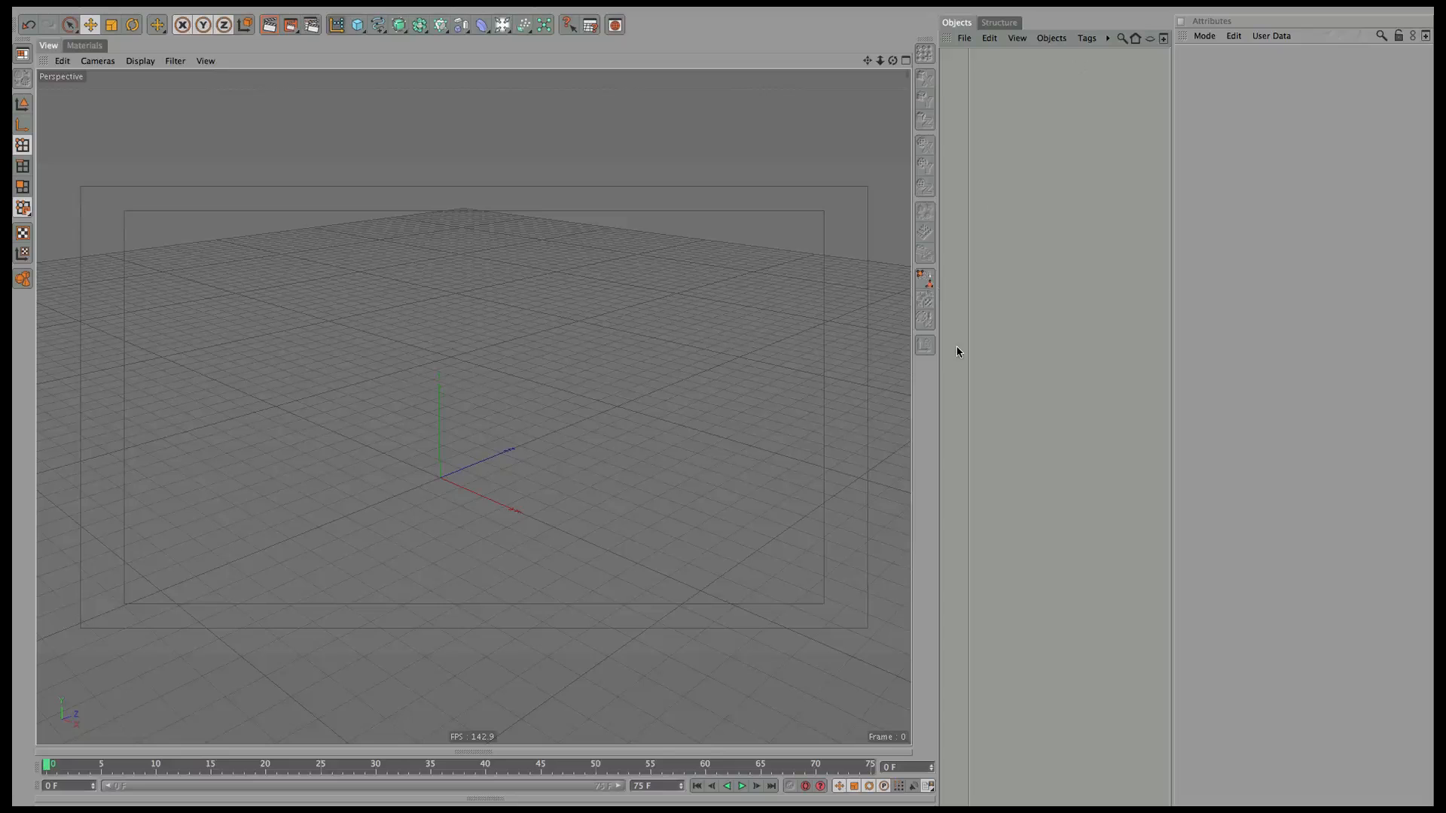
drag(968, 322, 1109, 315)
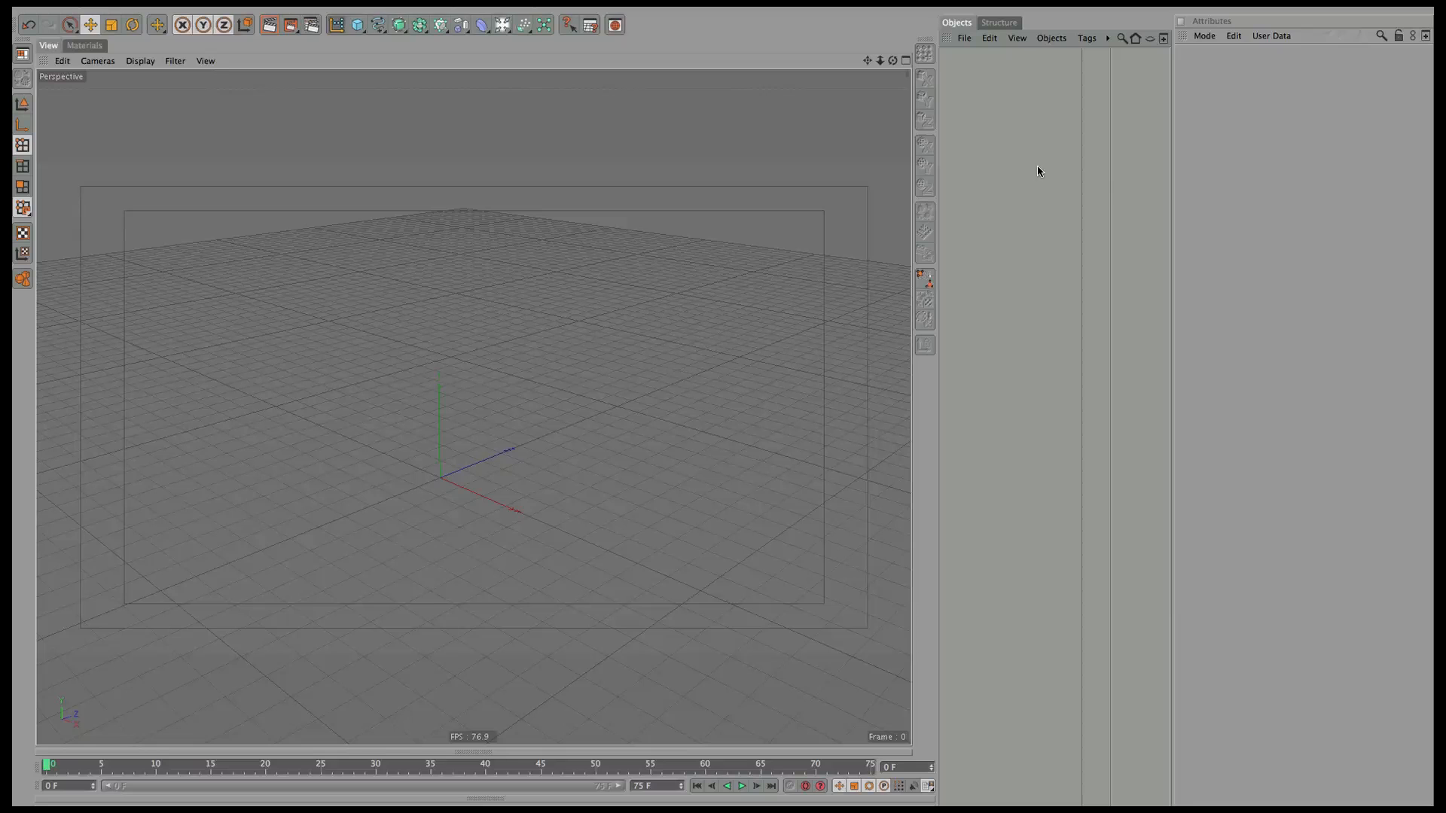
click(434, 9)
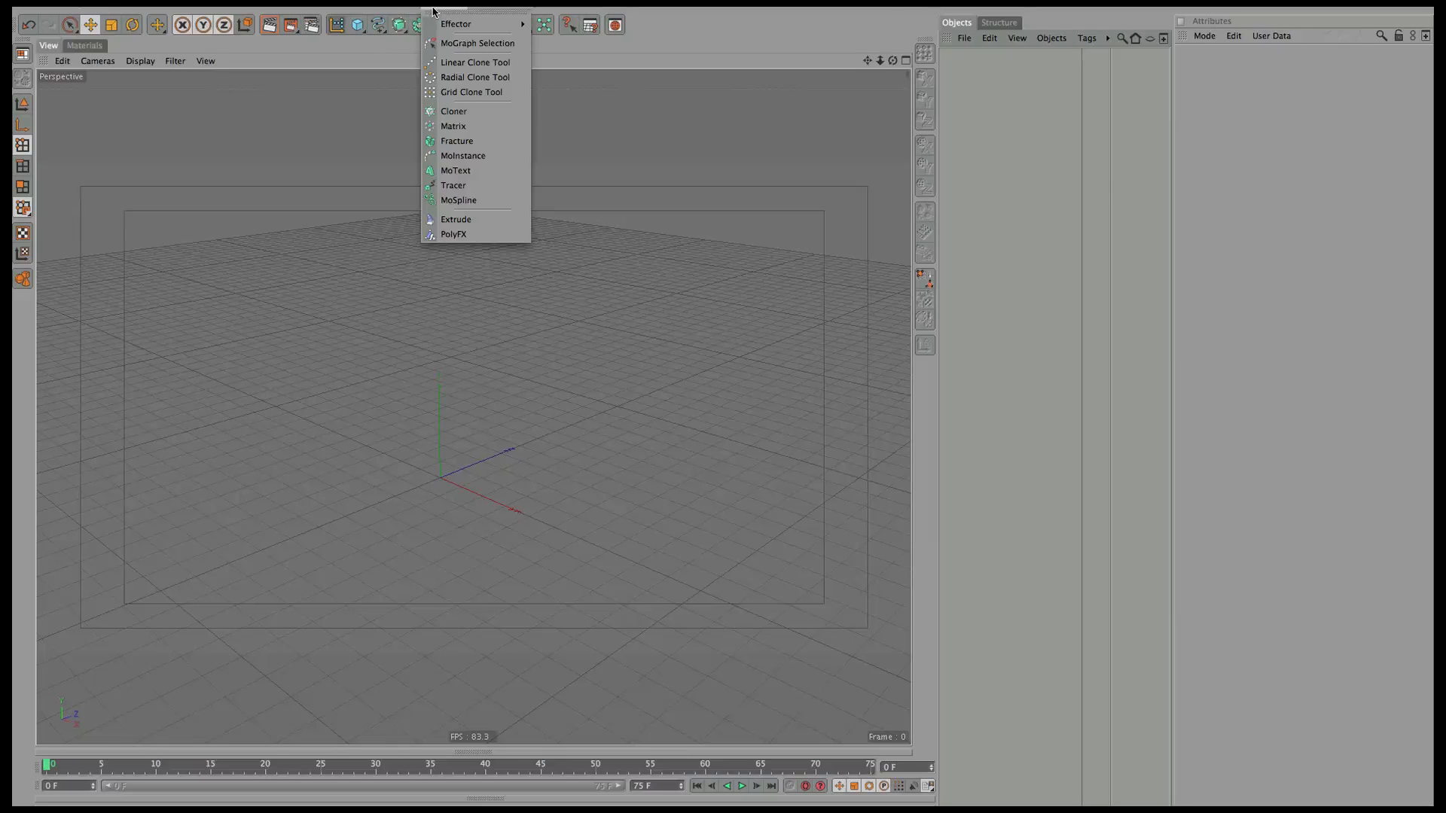
click(494, 173)
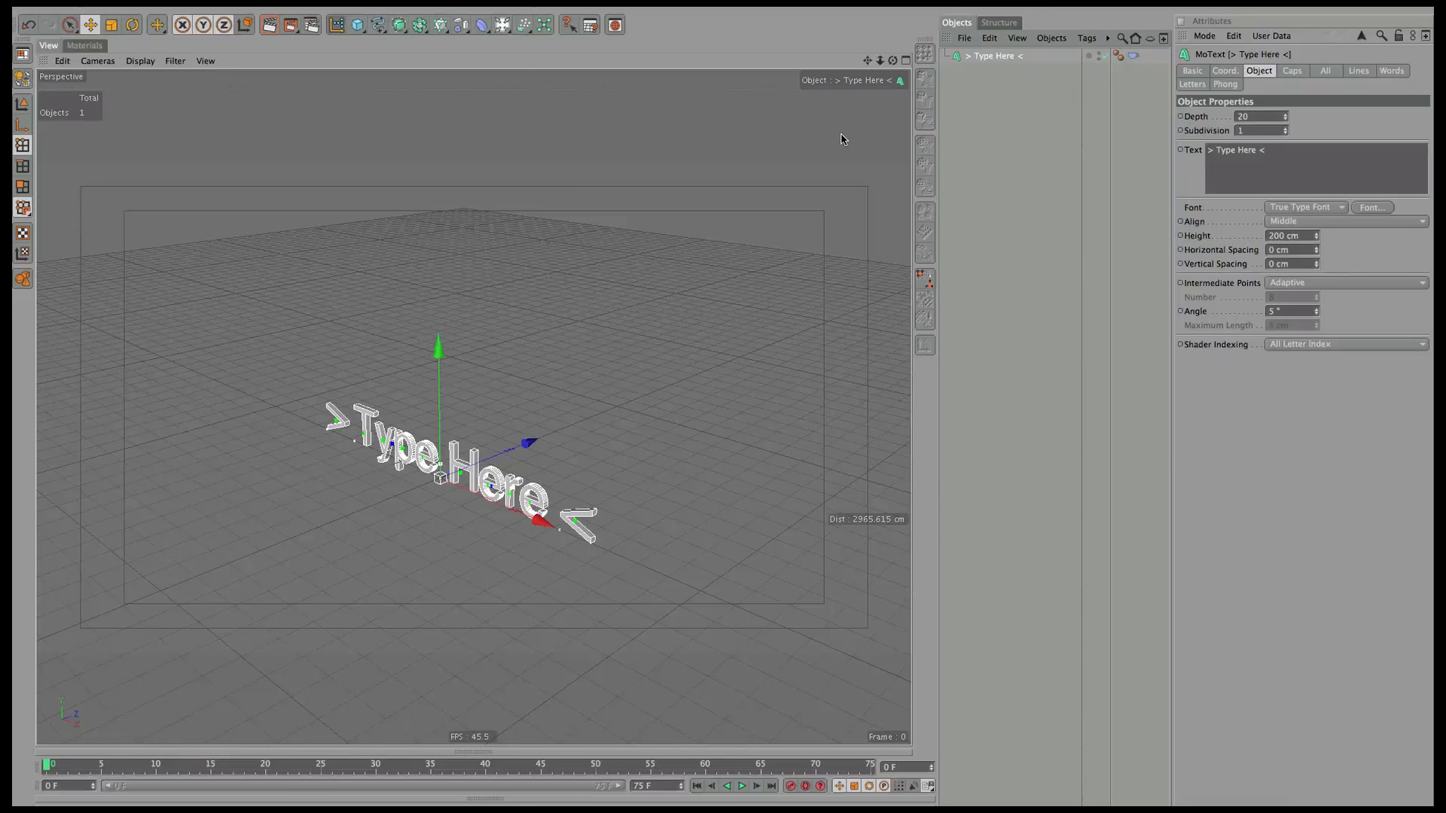
drag(892, 61, 601, 184)
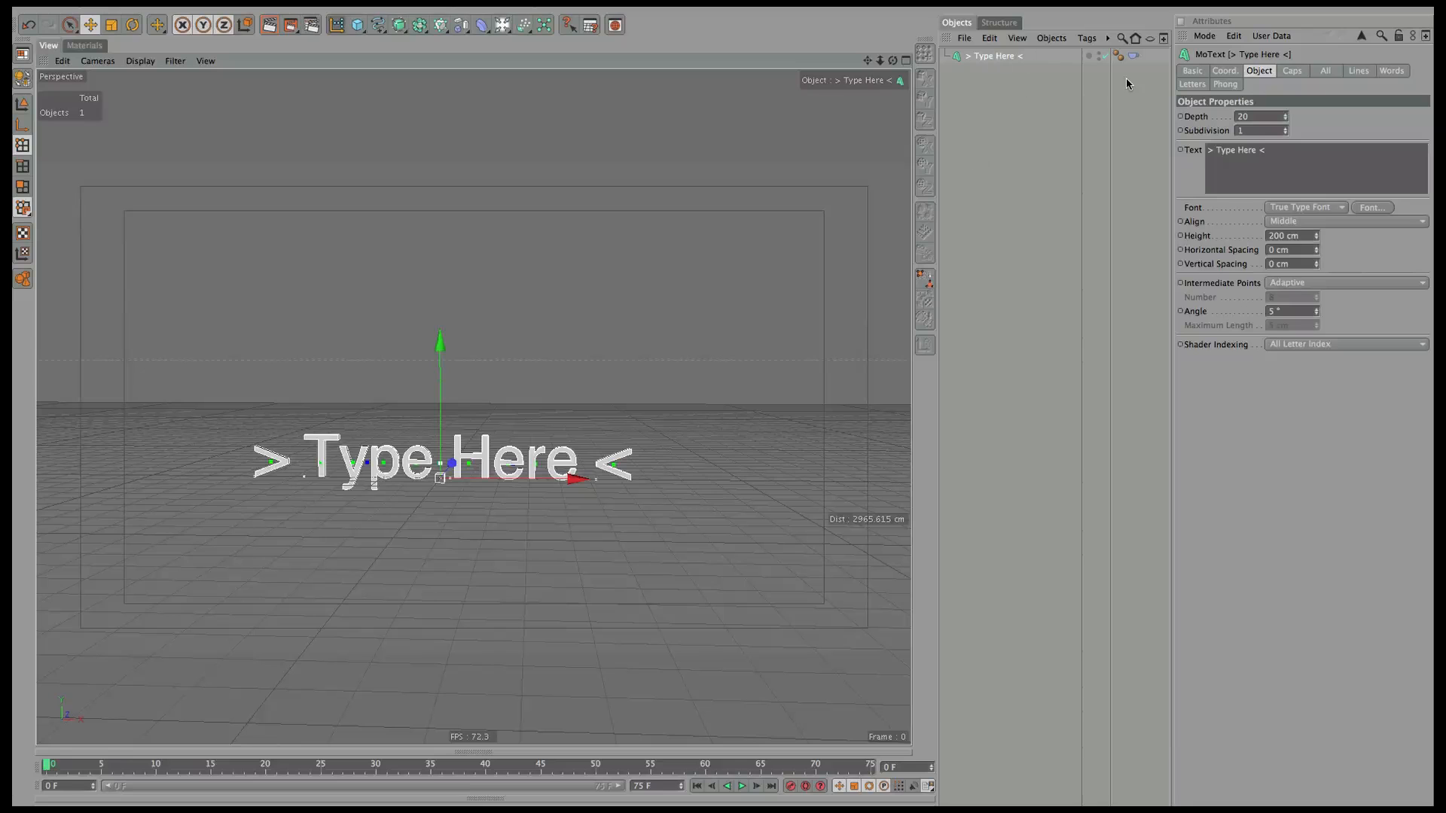
Rename the MoText object to NOW.
double_click(994, 57)
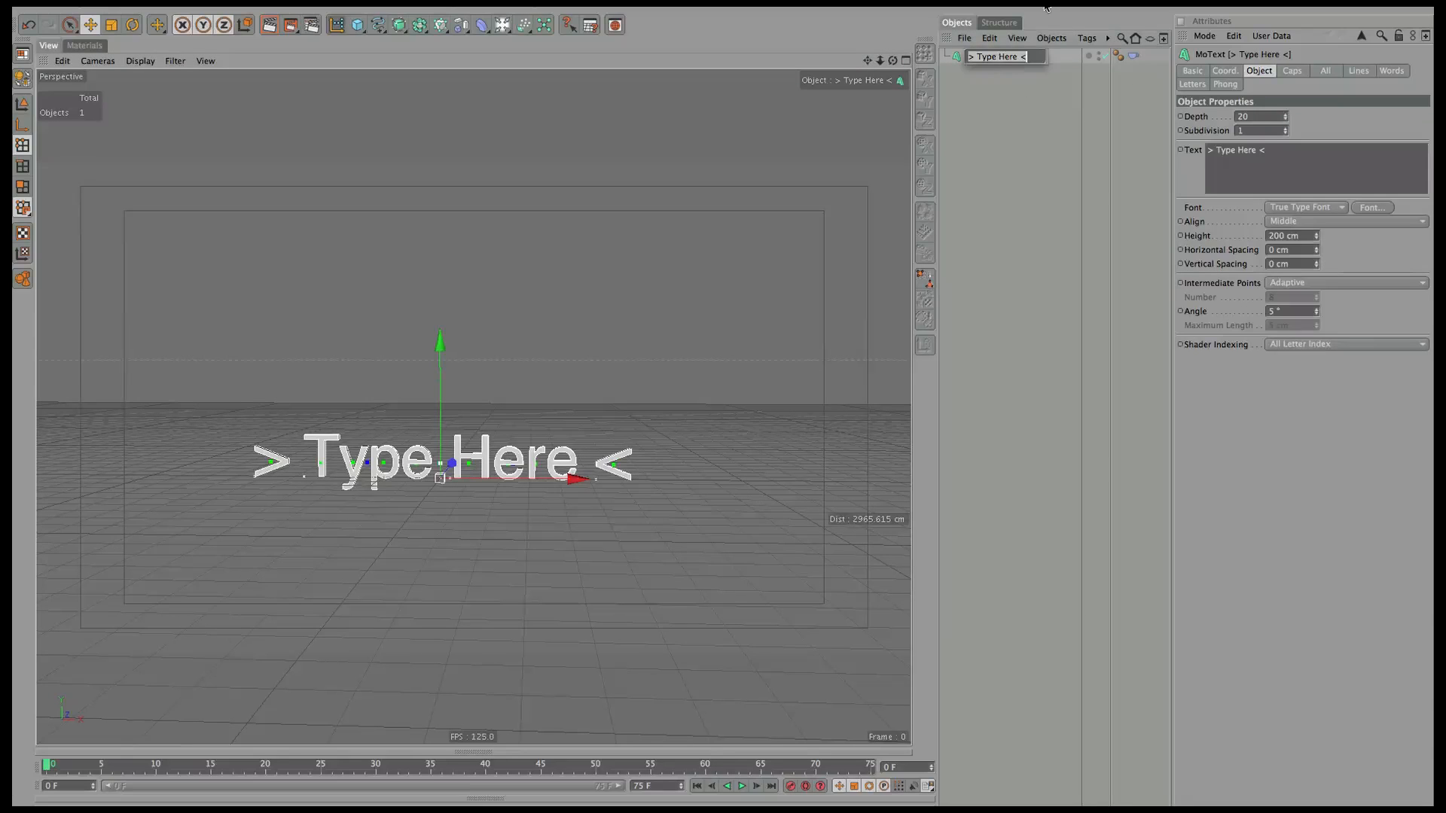
text(NOW)
key(Return)
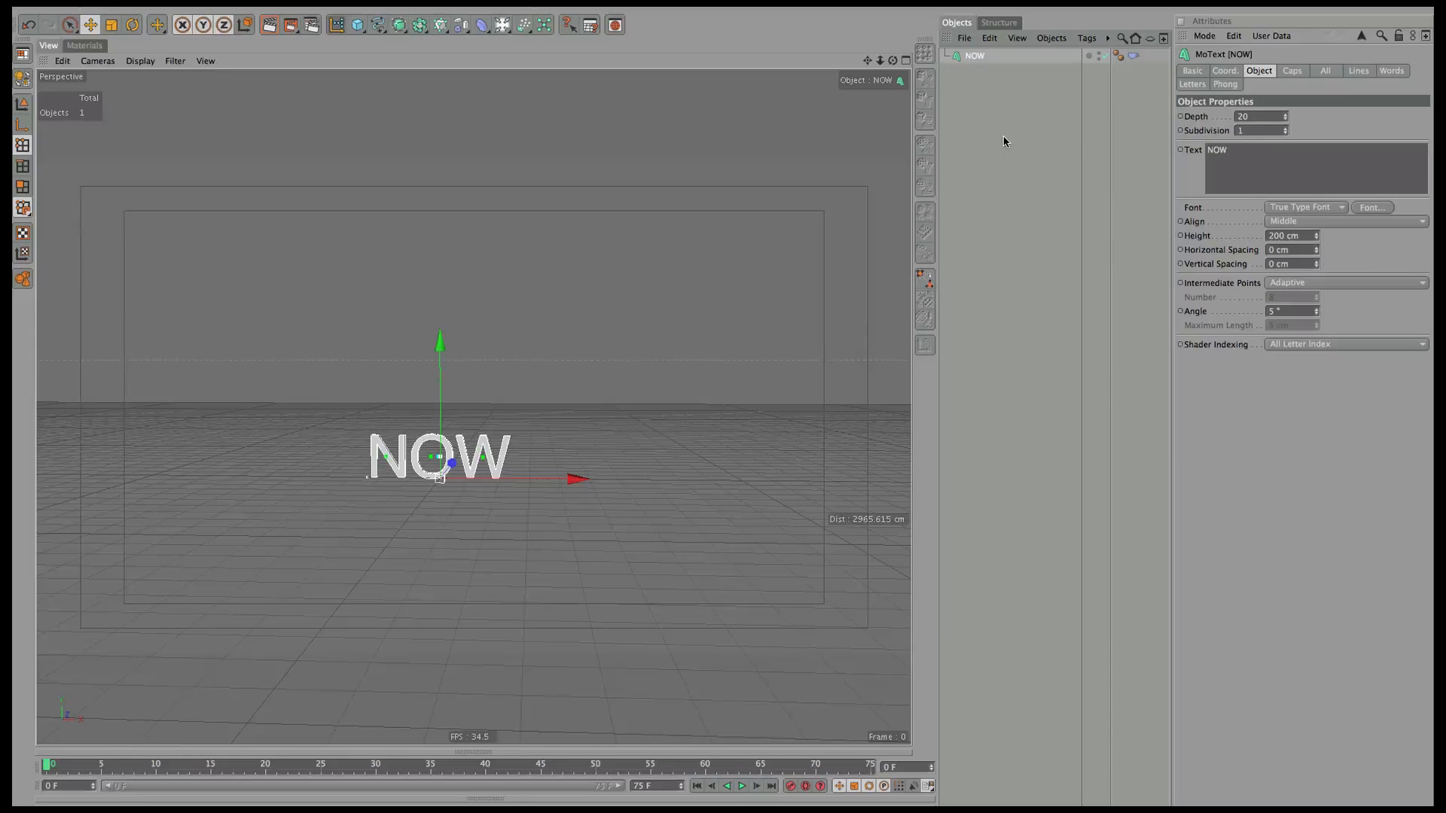
Left-align the NOW text and set its font to SKYfontThick.
click(1310, 222)
click(1310, 235)
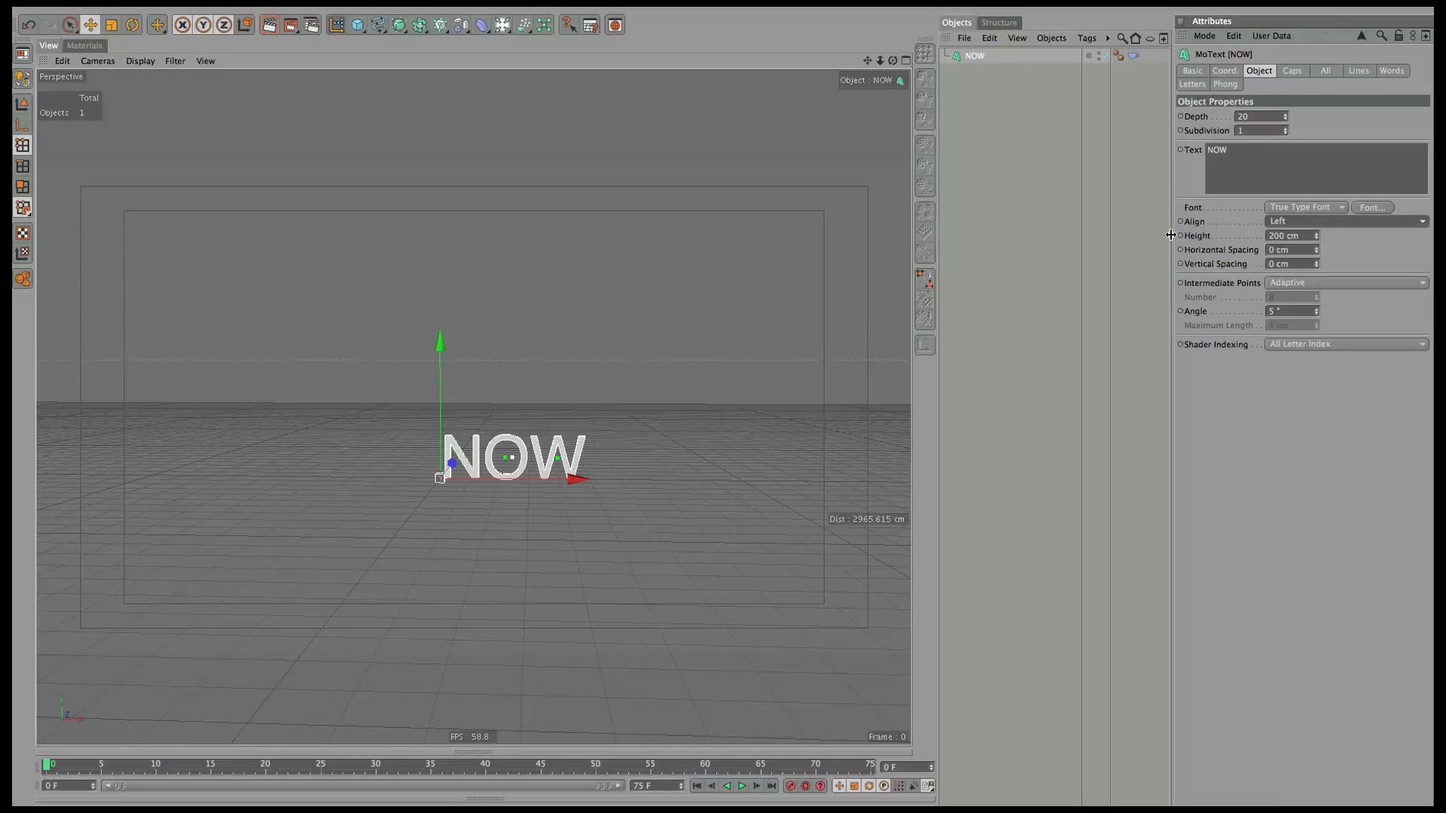
click(1373, 207)
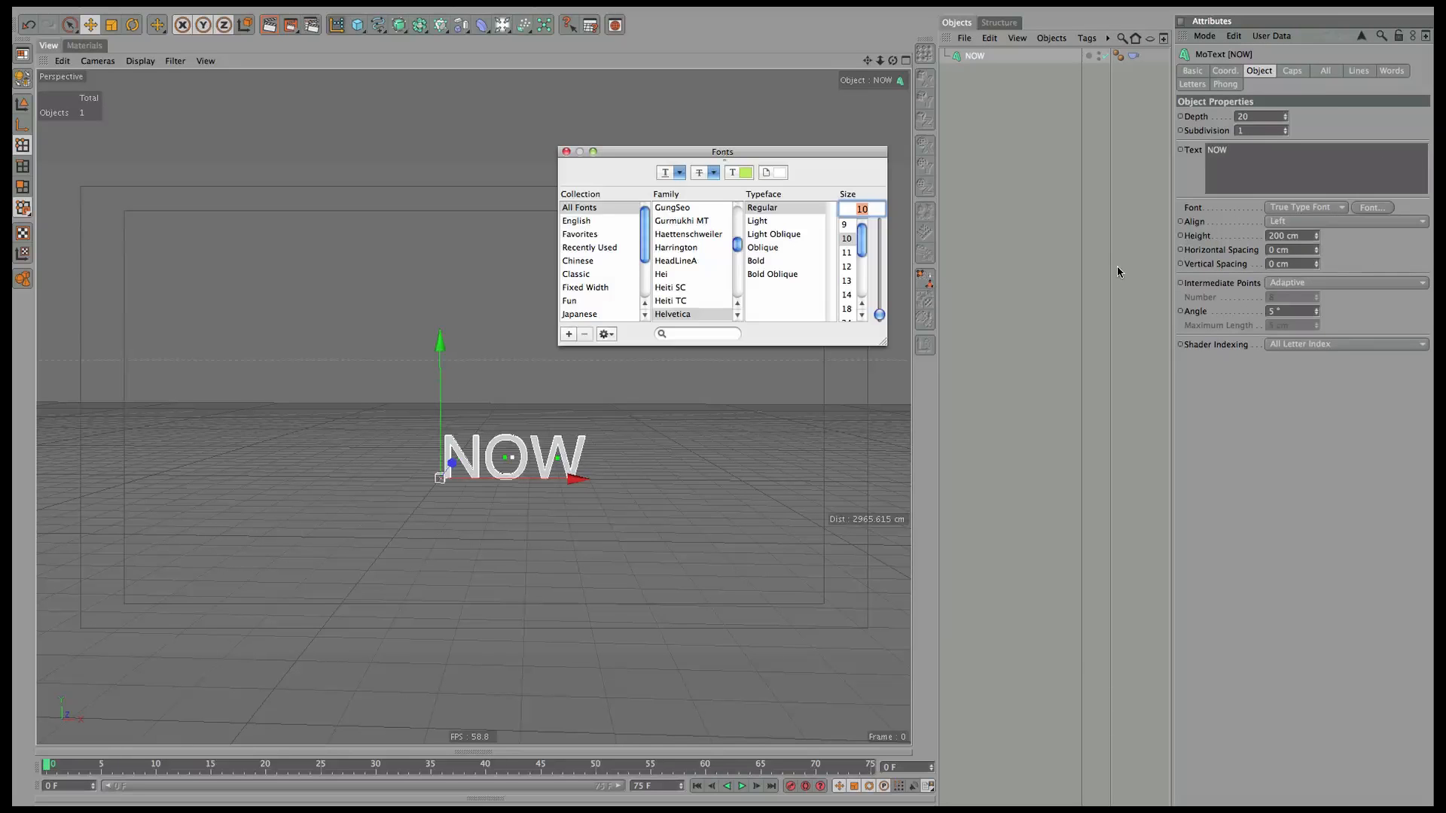
text(sky)
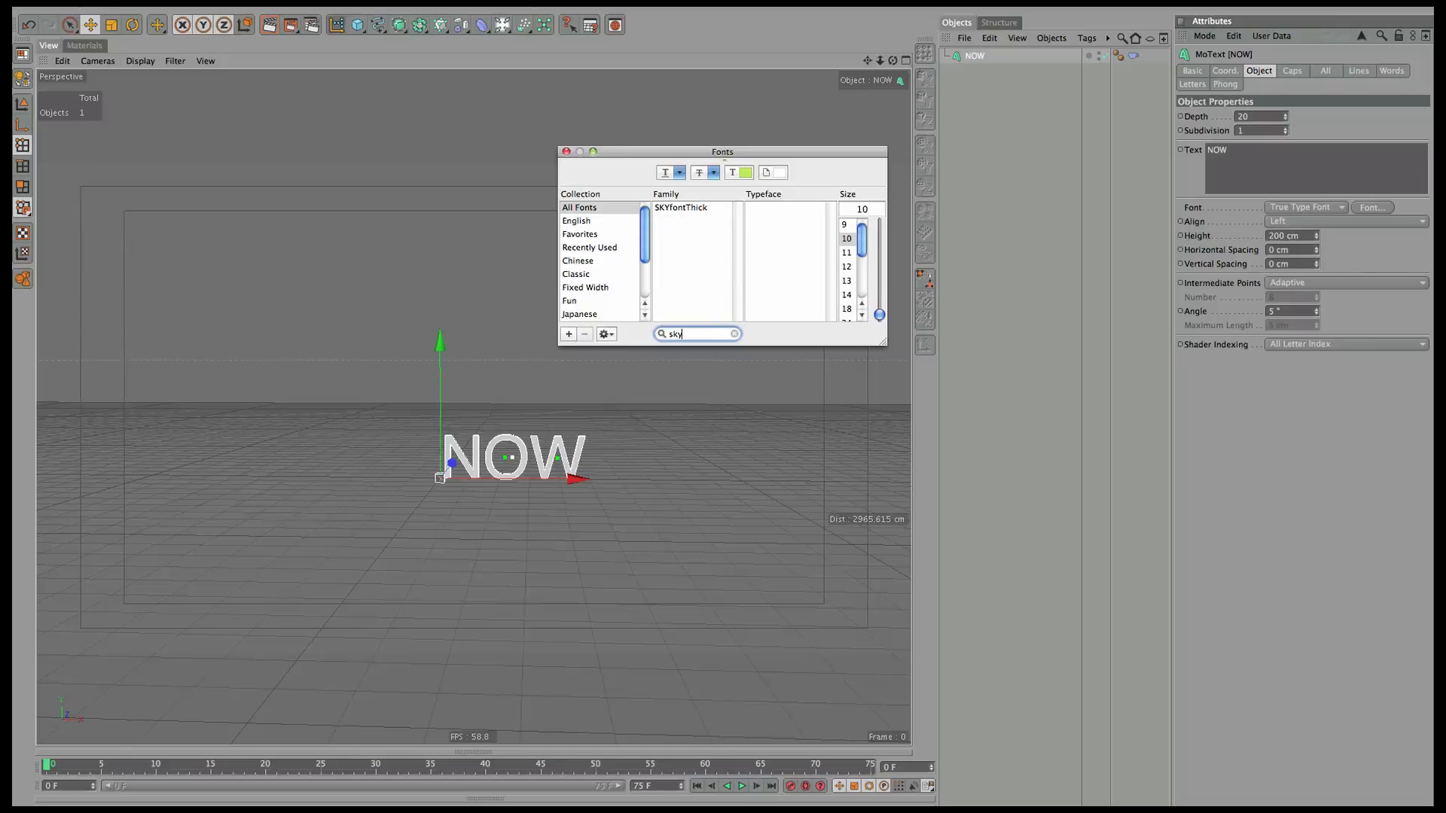
click(681, 207)
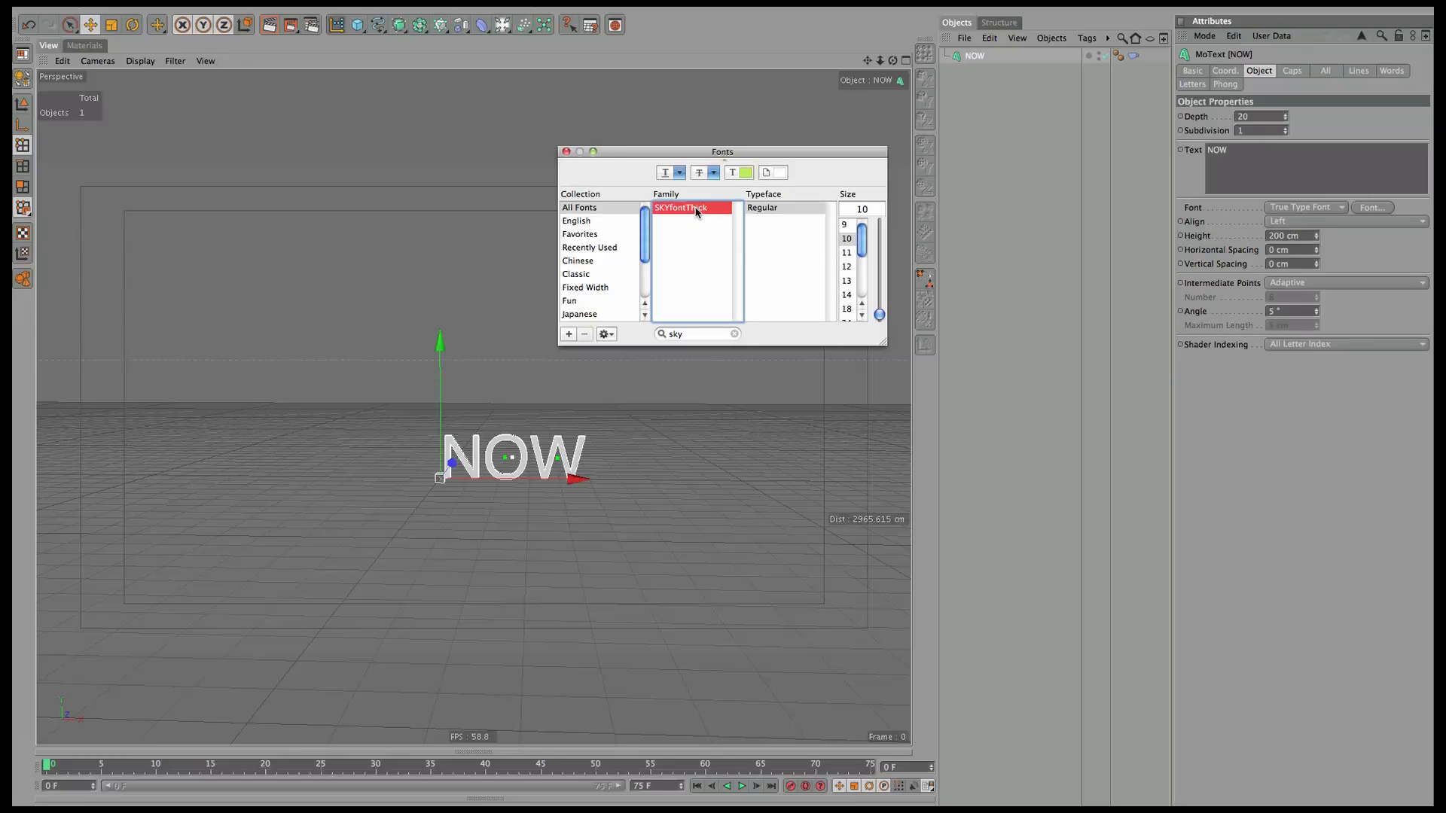
click(566, 151)
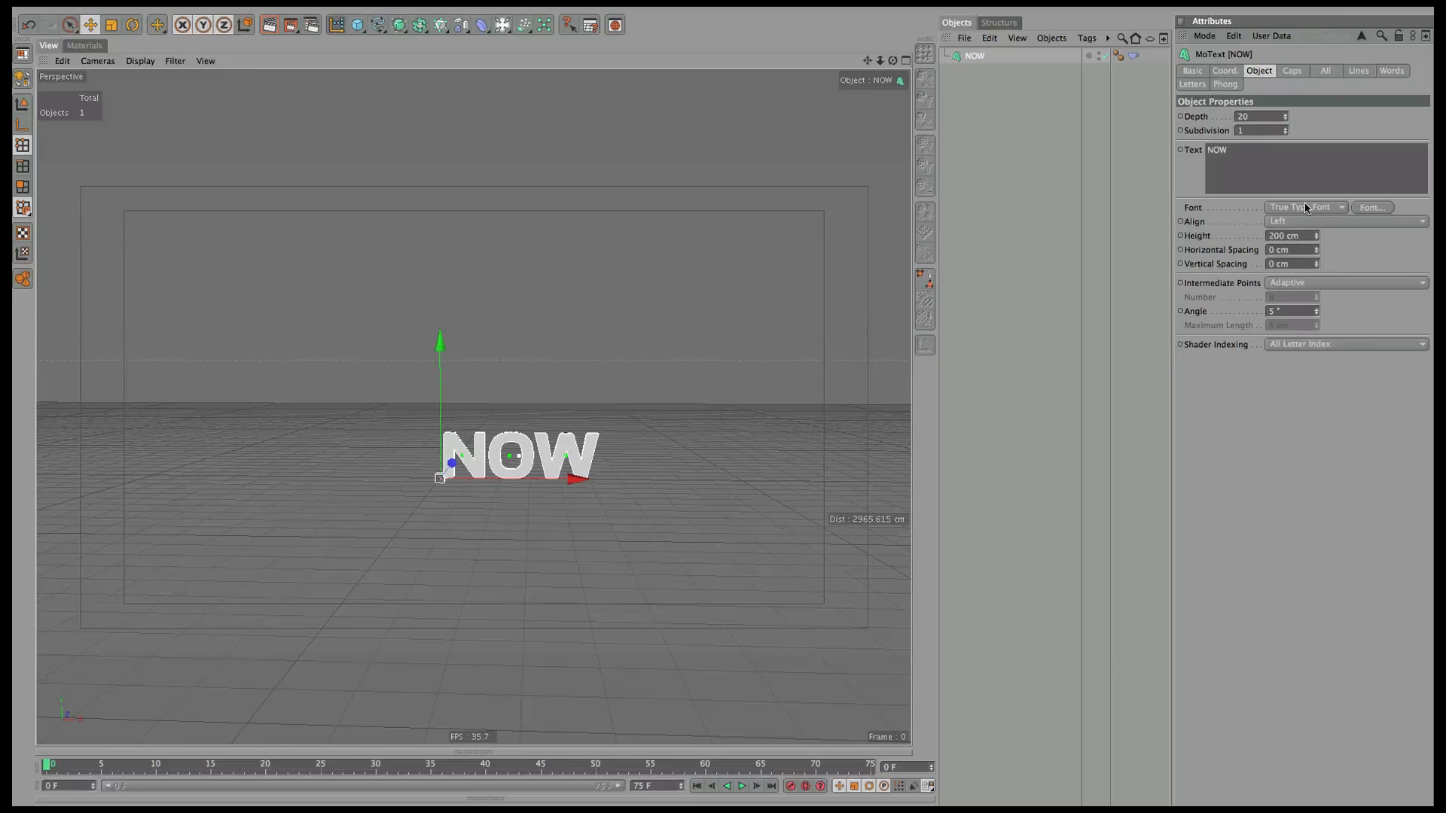
Set the NOW text height to 120 cm.
double_click(1284, 238)
text(120)
key(Return)
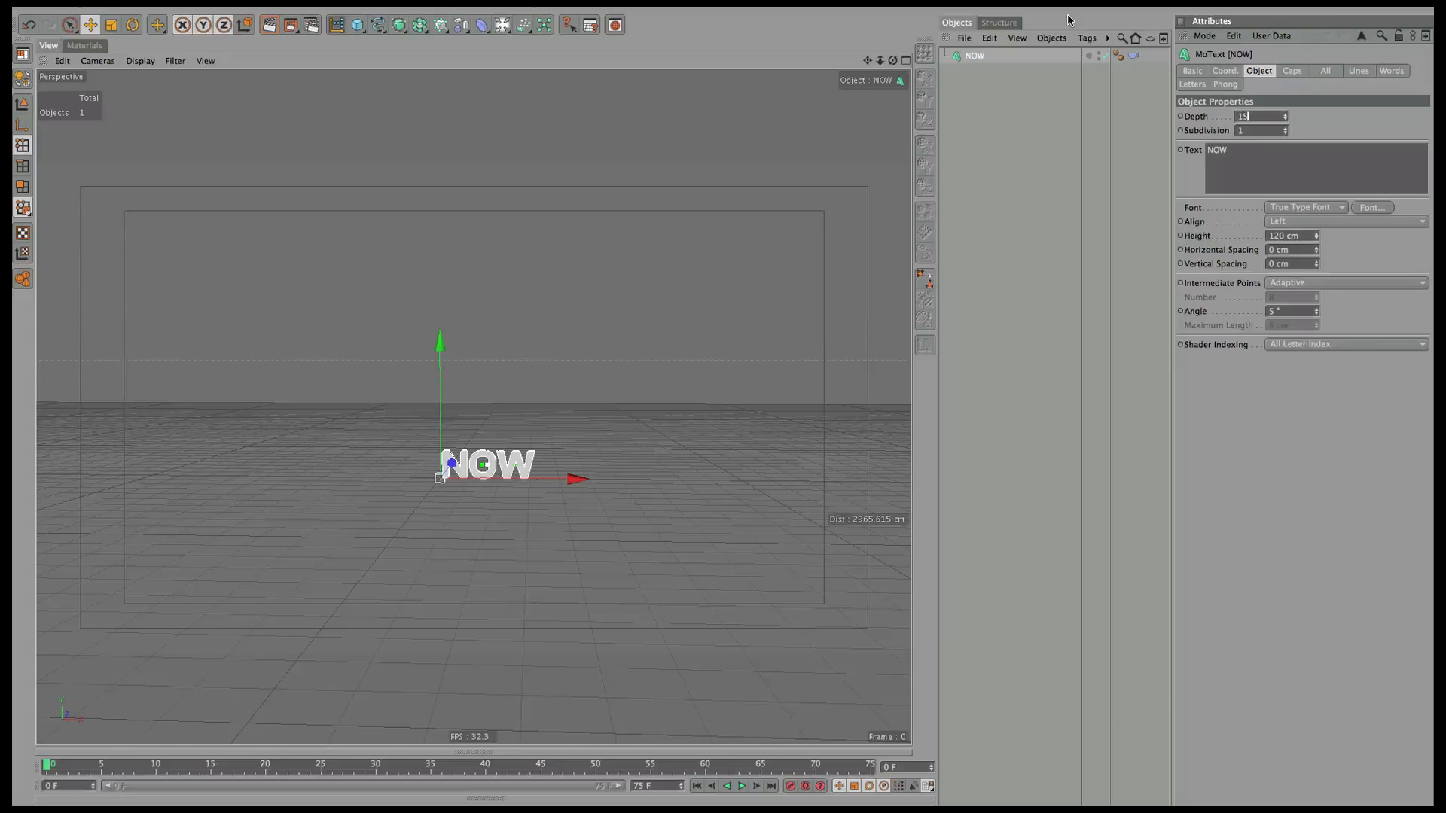
click(977, 75)
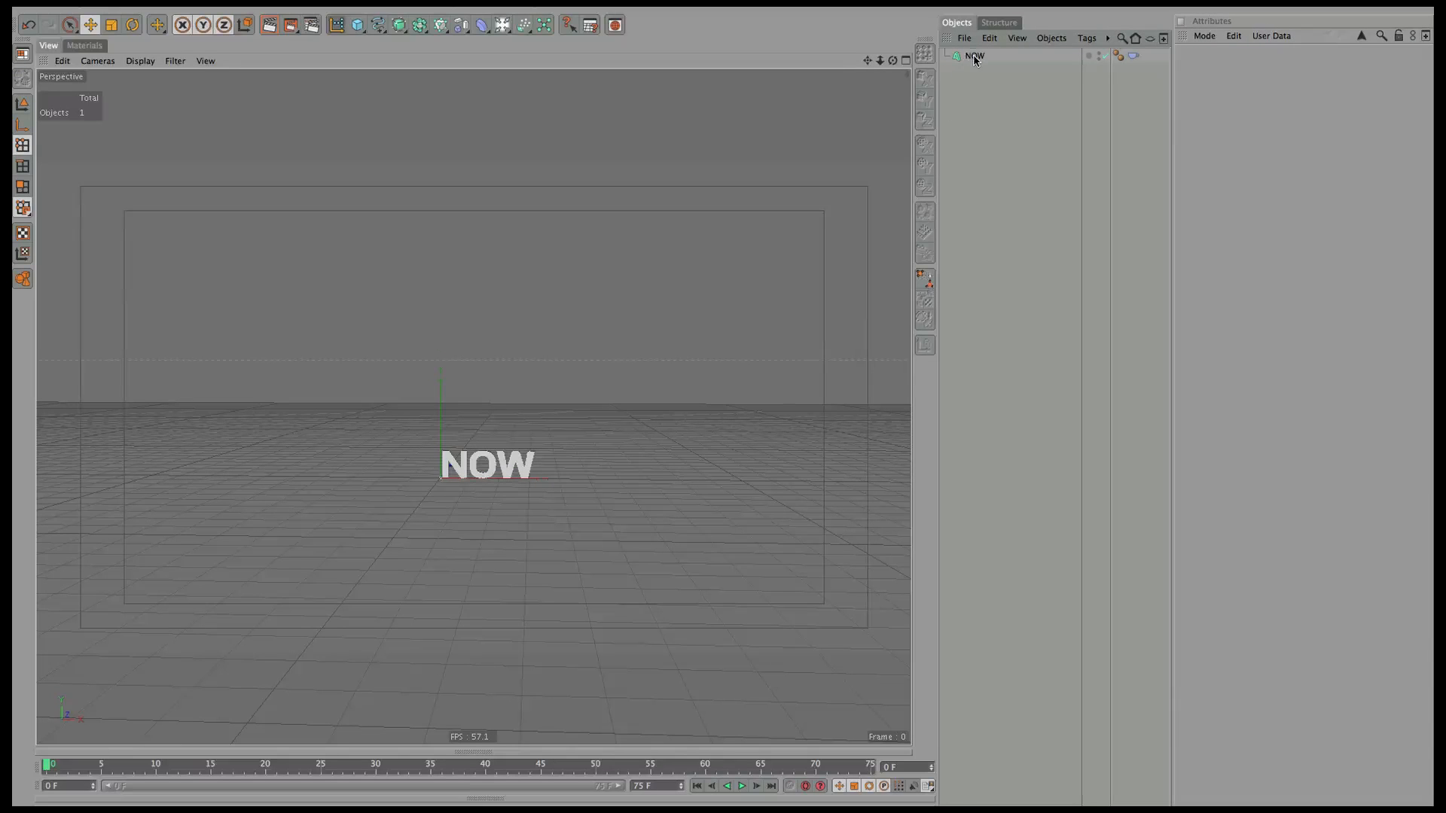
Duplicate the NOW text and name the copy NEXT.
ctrl+drag(974, 62, 973, 89)
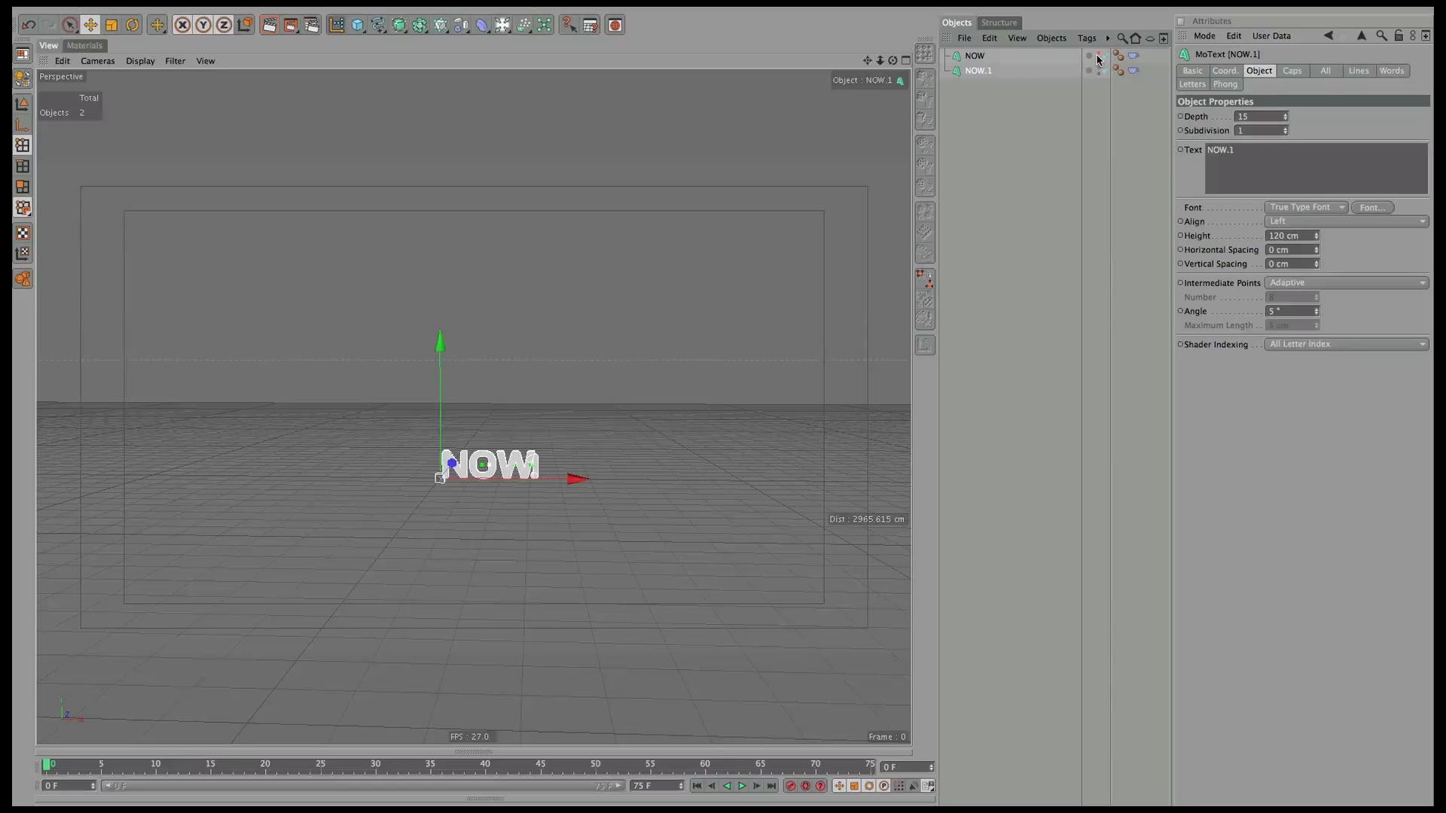
click(1242, 150)
double_click(977, 72)
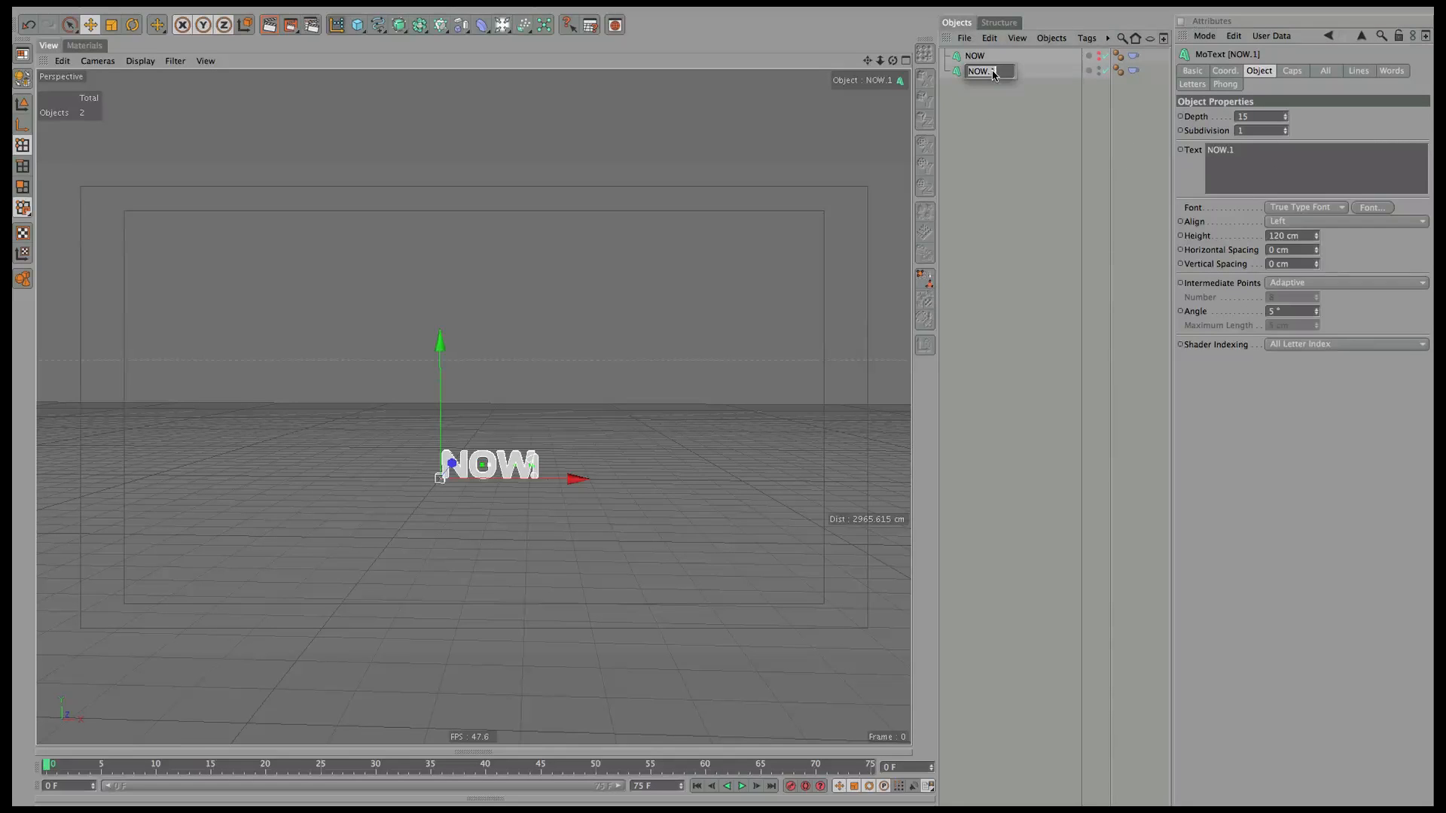
text(NEXT)
key(Return)
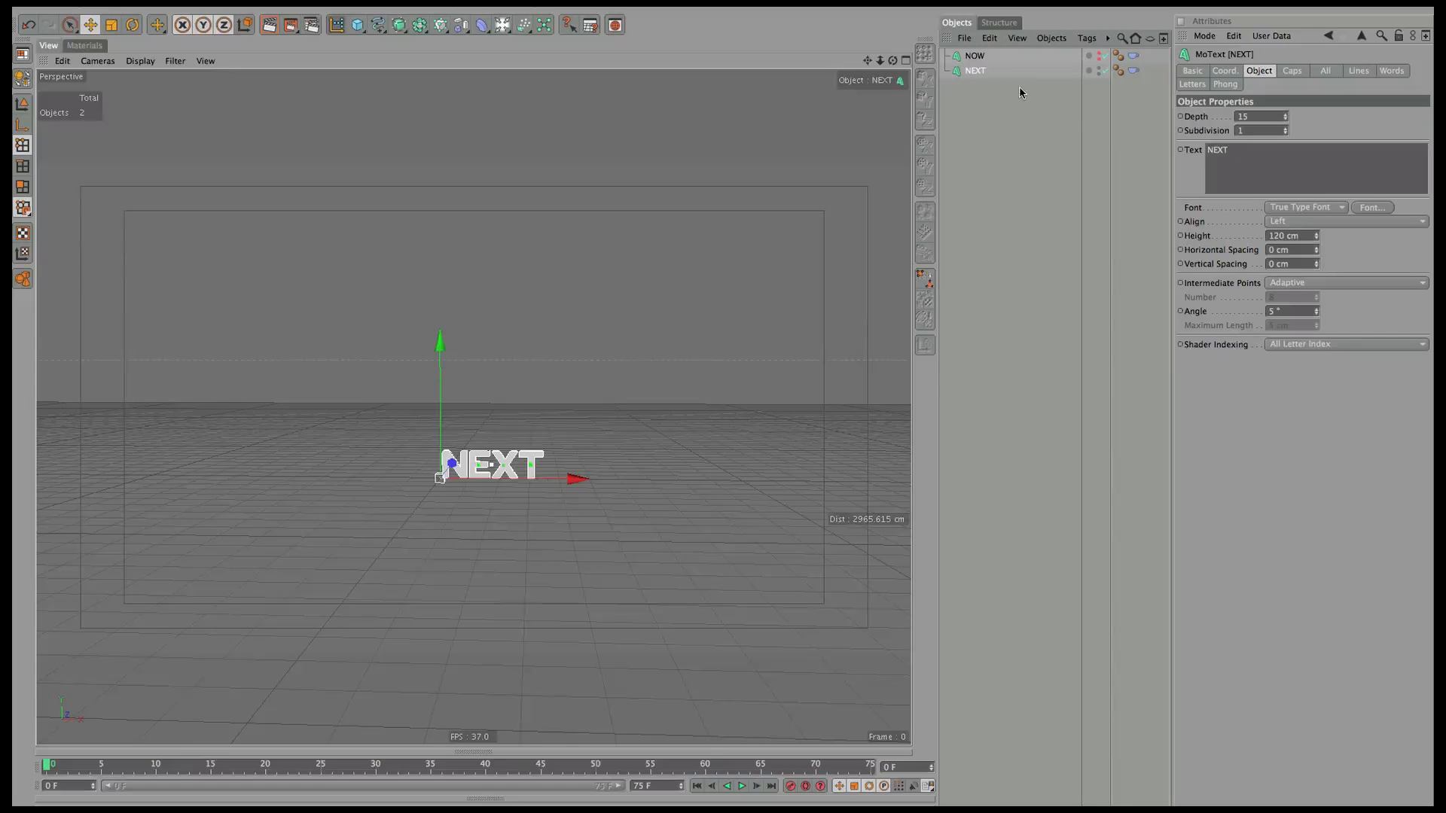
Duplicate NEXT, name the copy LATER, and make NOW visible again.
ctrl+drag(975, 73, 983, 89)
double_click(980, 86)
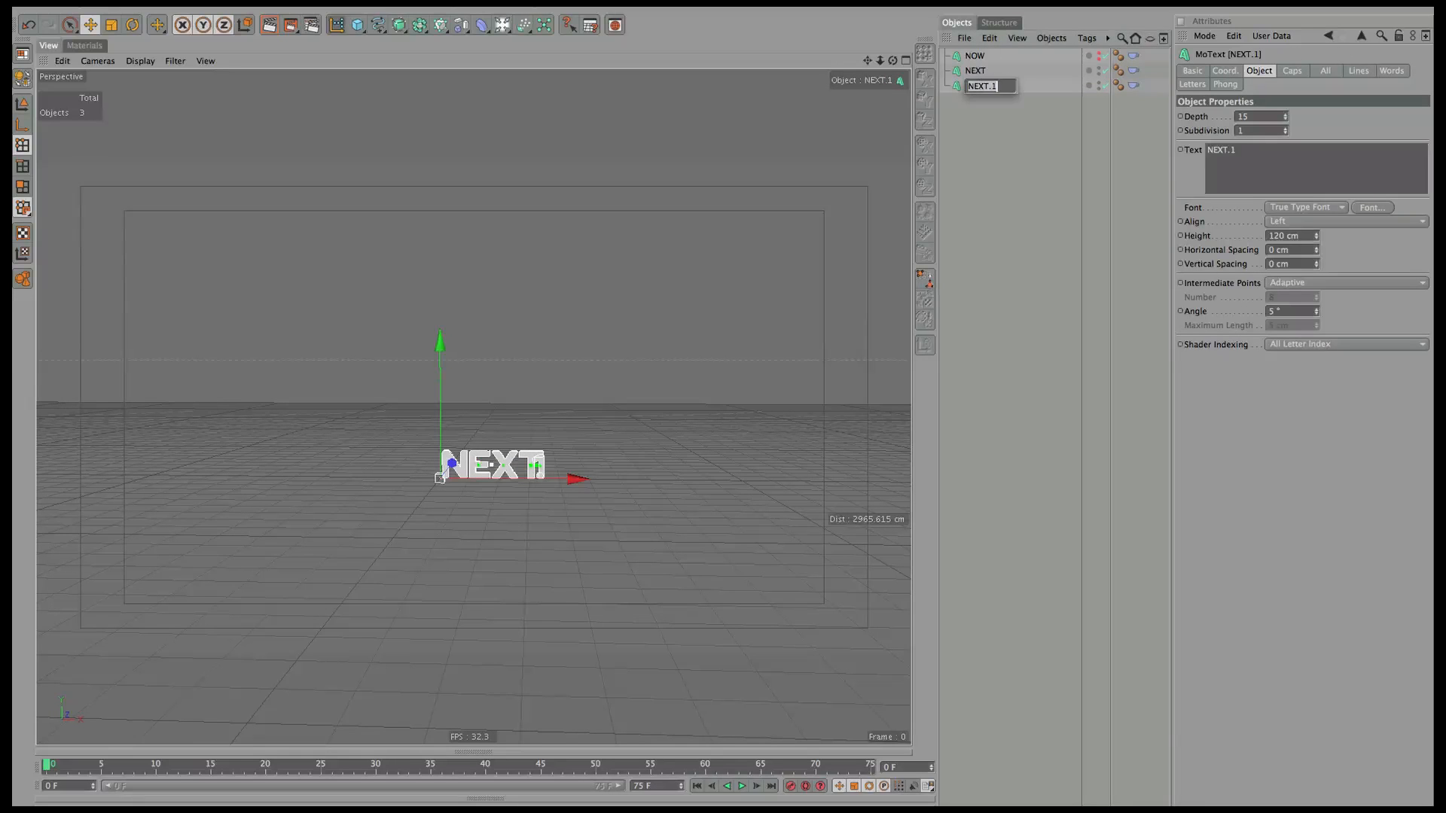
text(LATER)
key(Return)
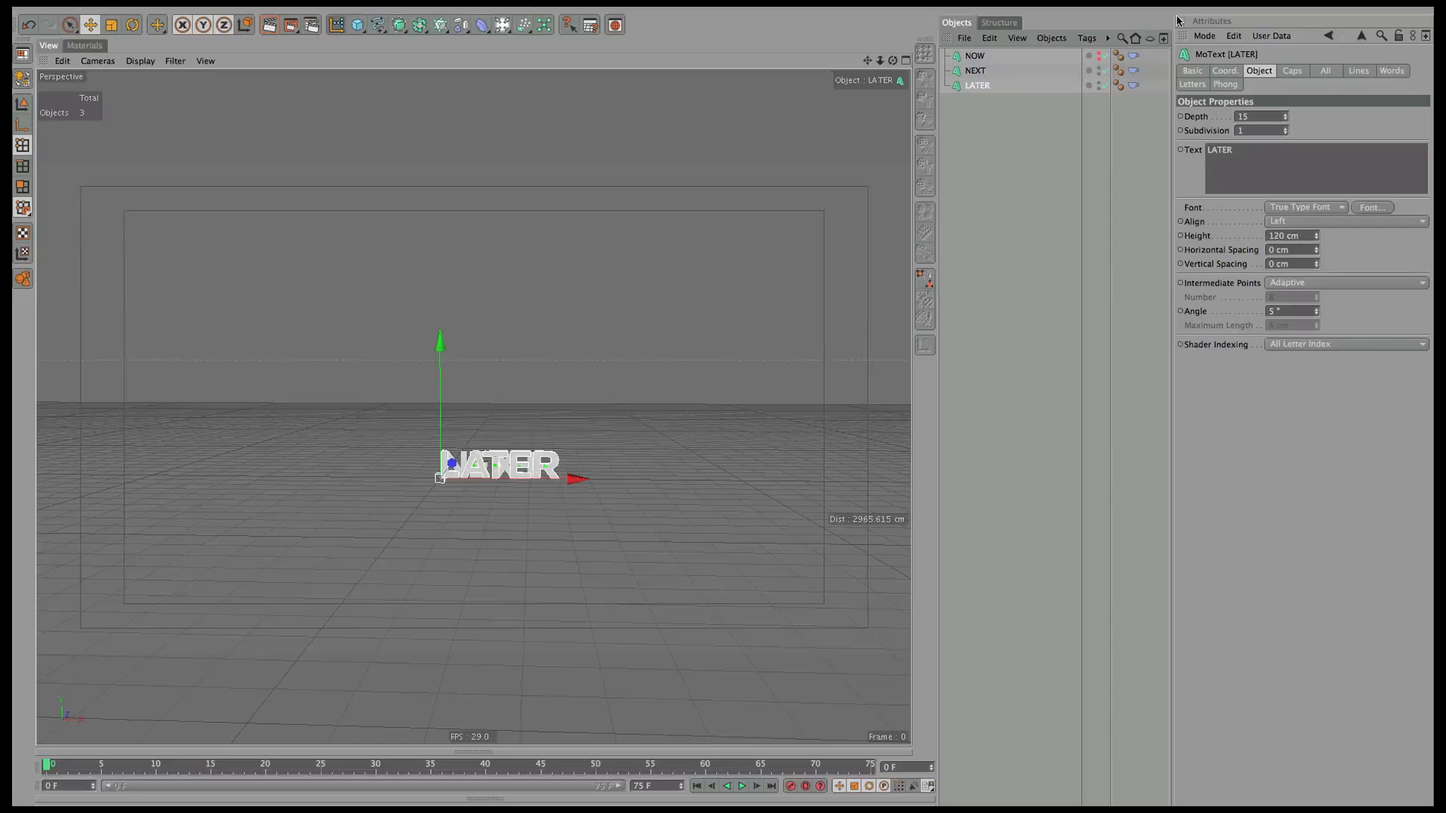
alt+click(1097, 59)
Put NOW, NEXT and LATER on a new layer named MoText.
click(975, 56)
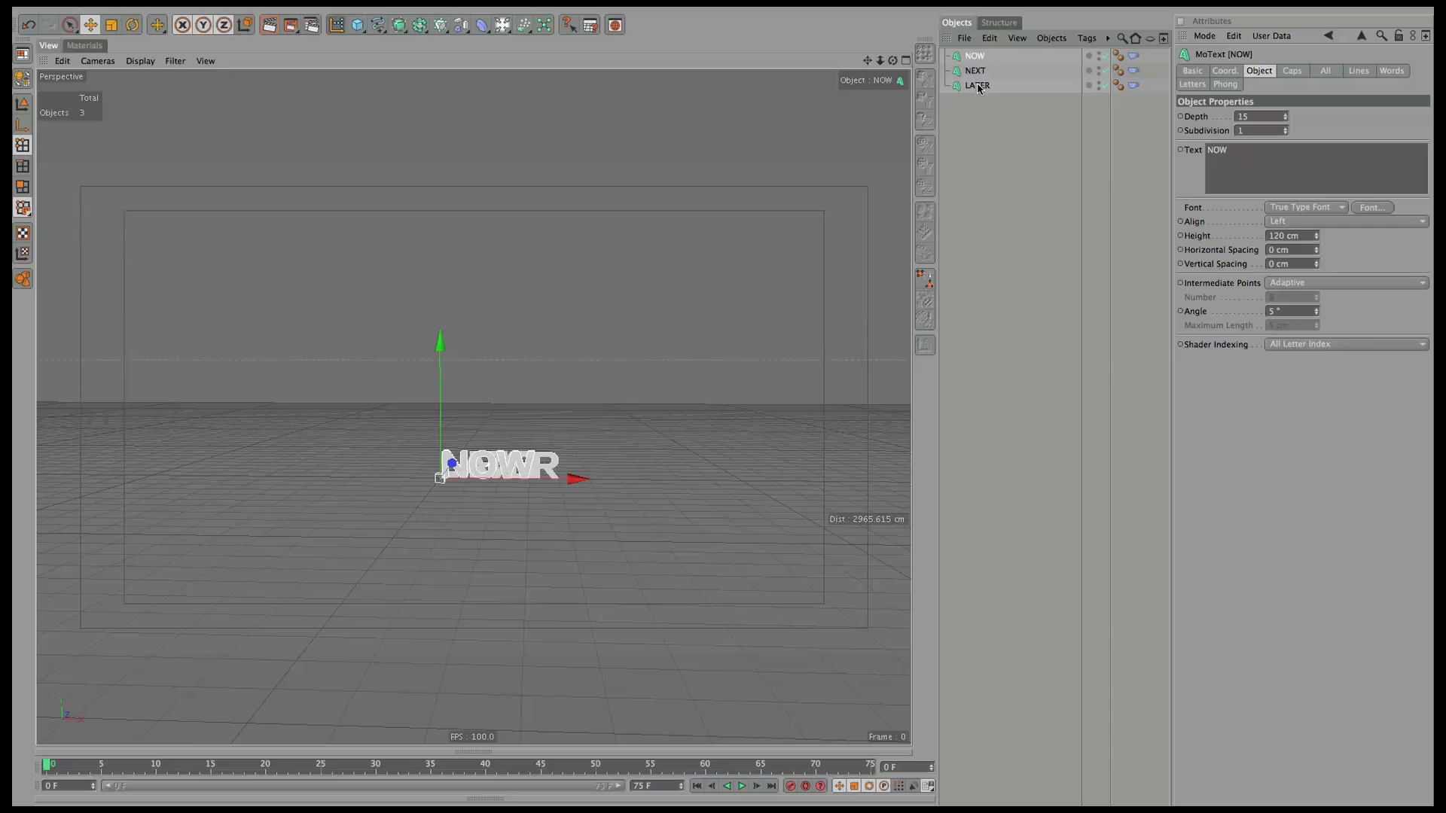
shift+click(976, 86)
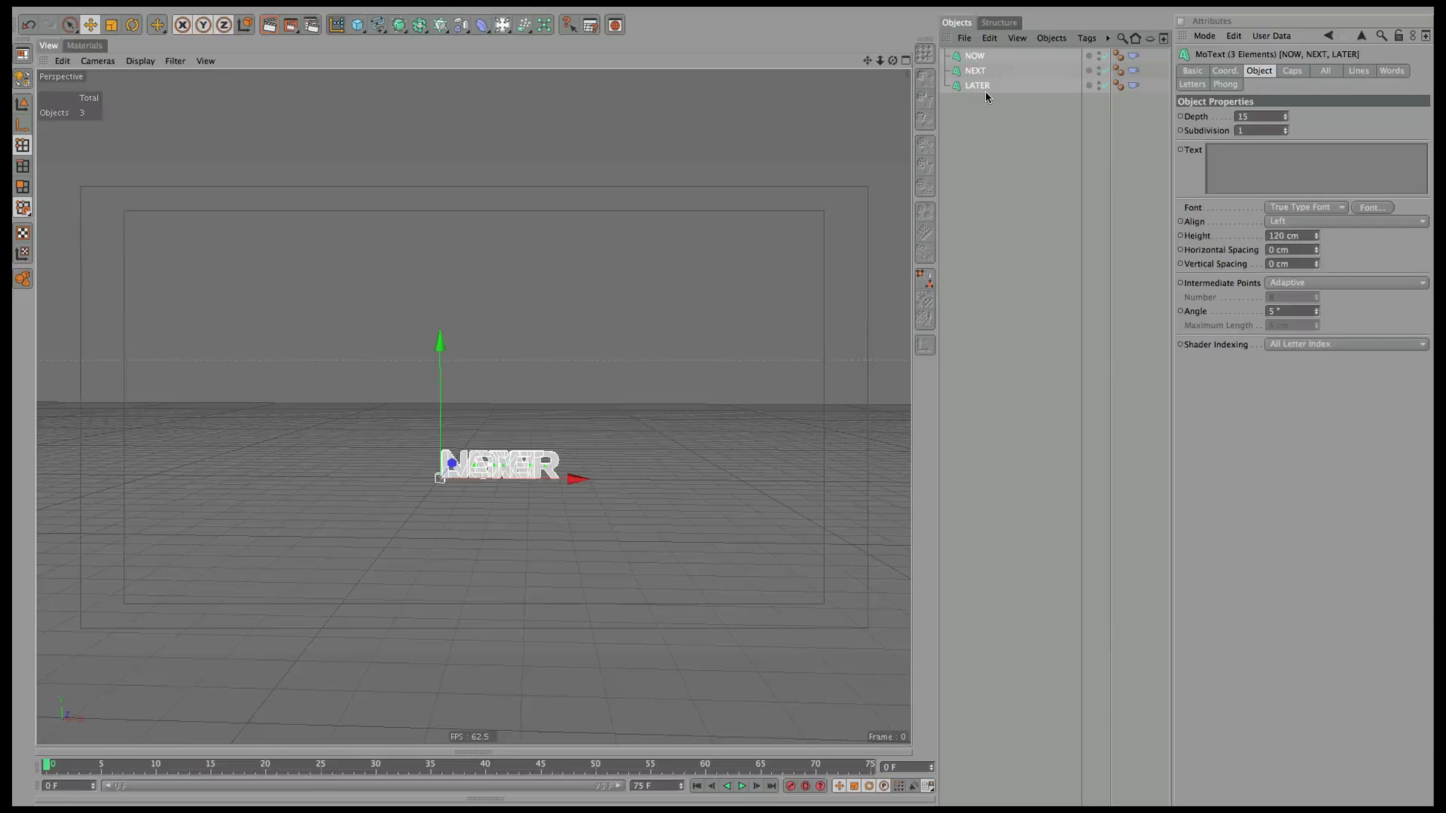
right_click(972, 91)
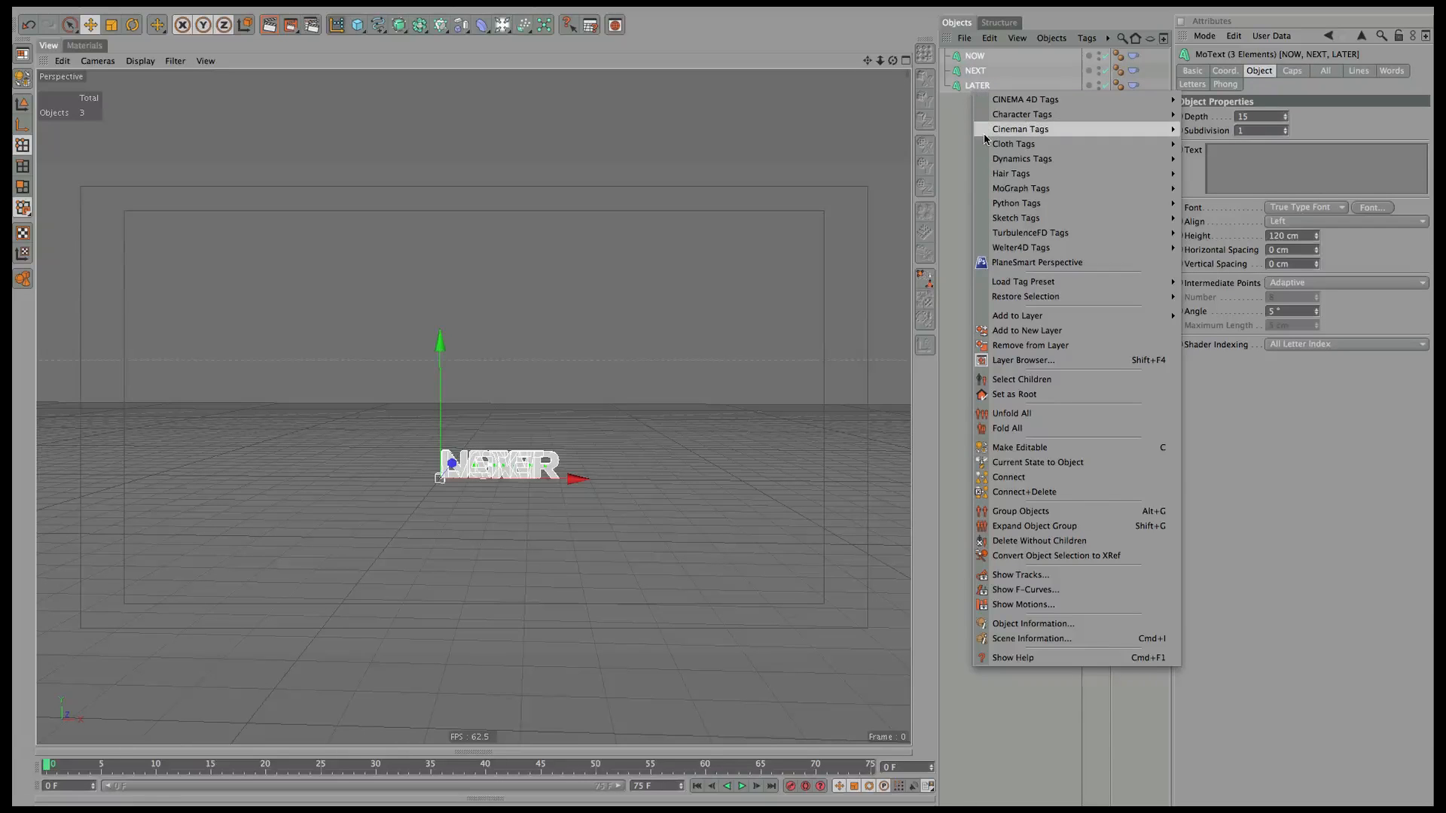
click(1072, 330)
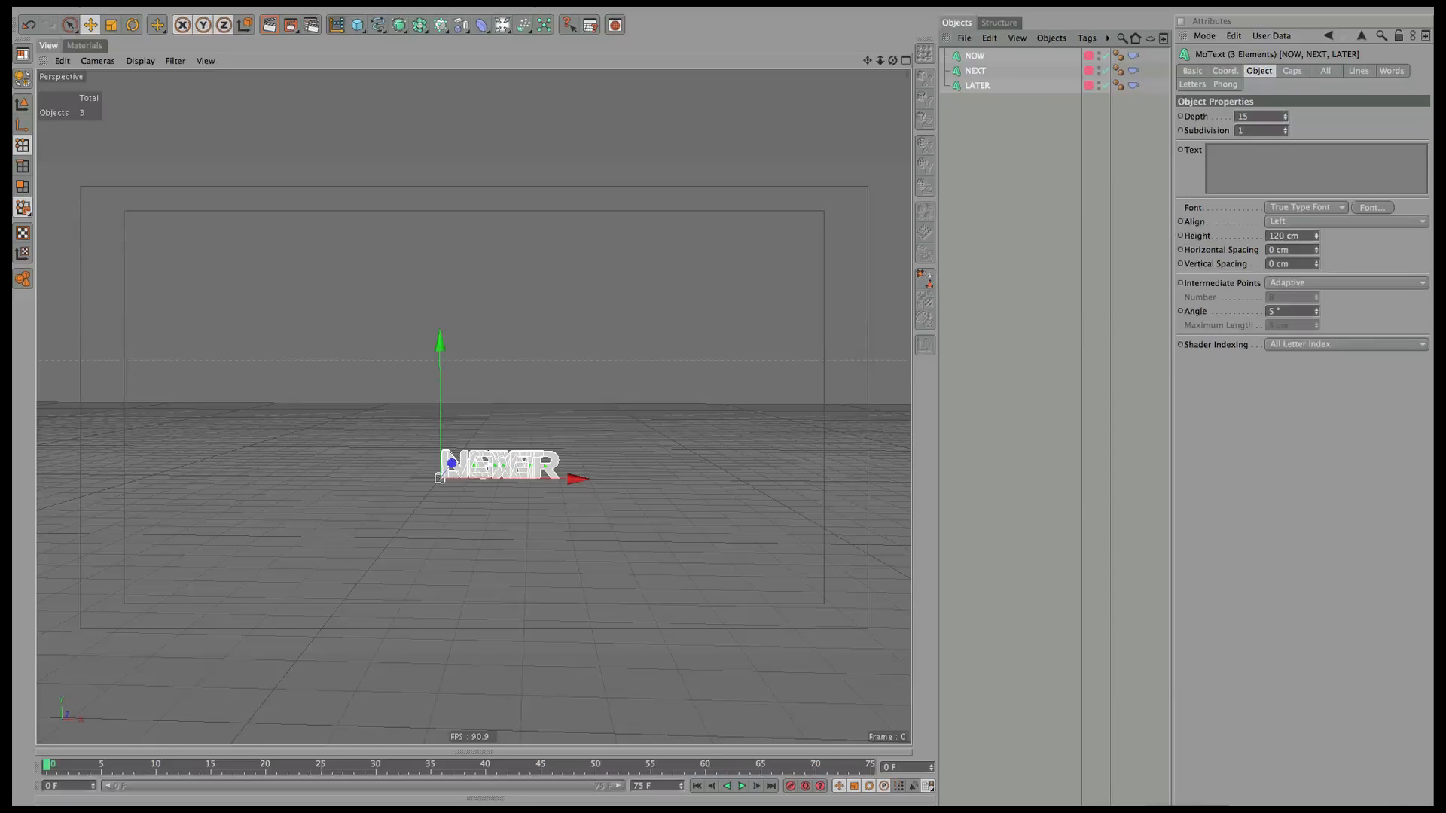
key(shift+F4)
double_click(979, 539)
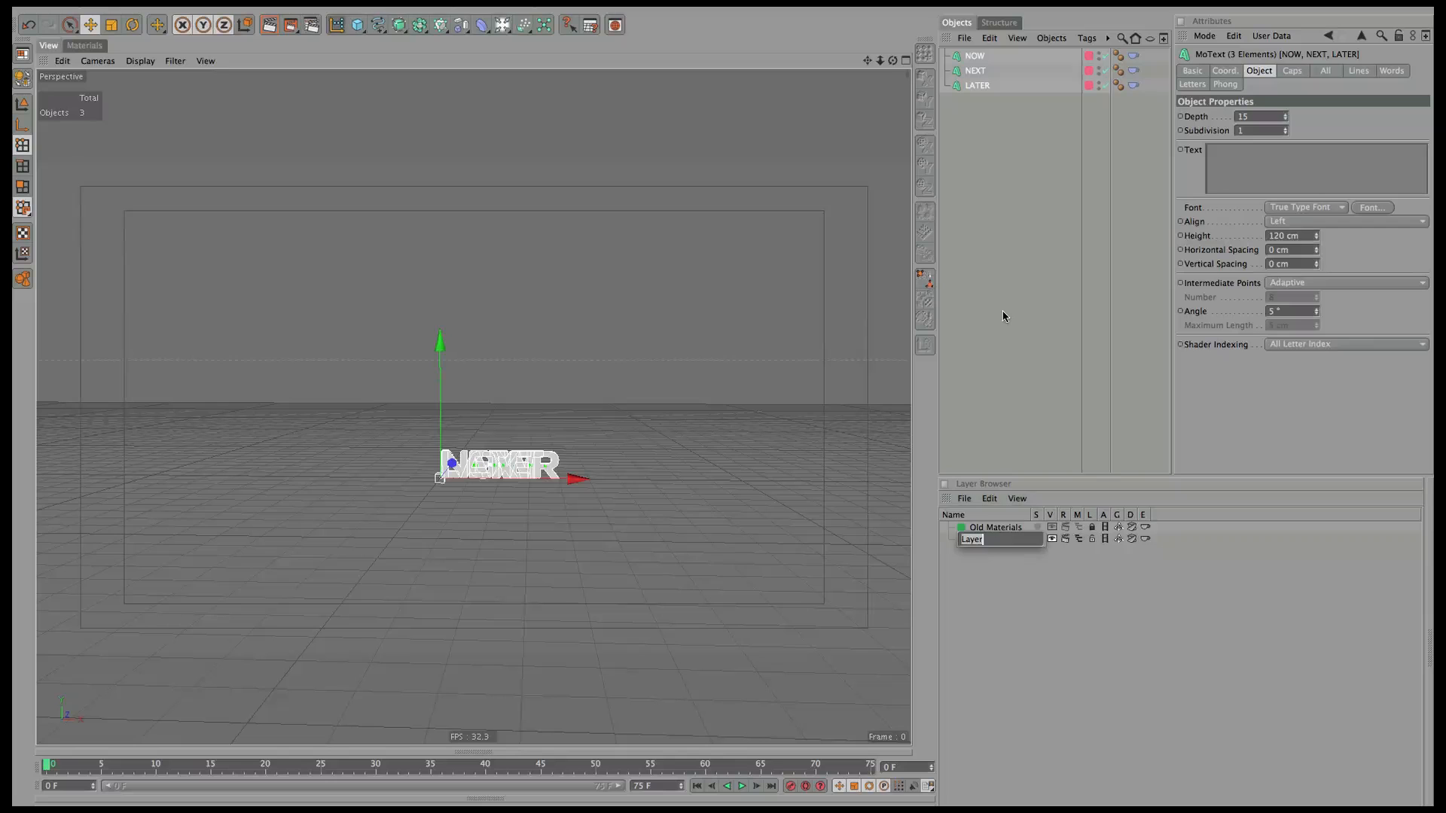
text(MoText)
key(Return)
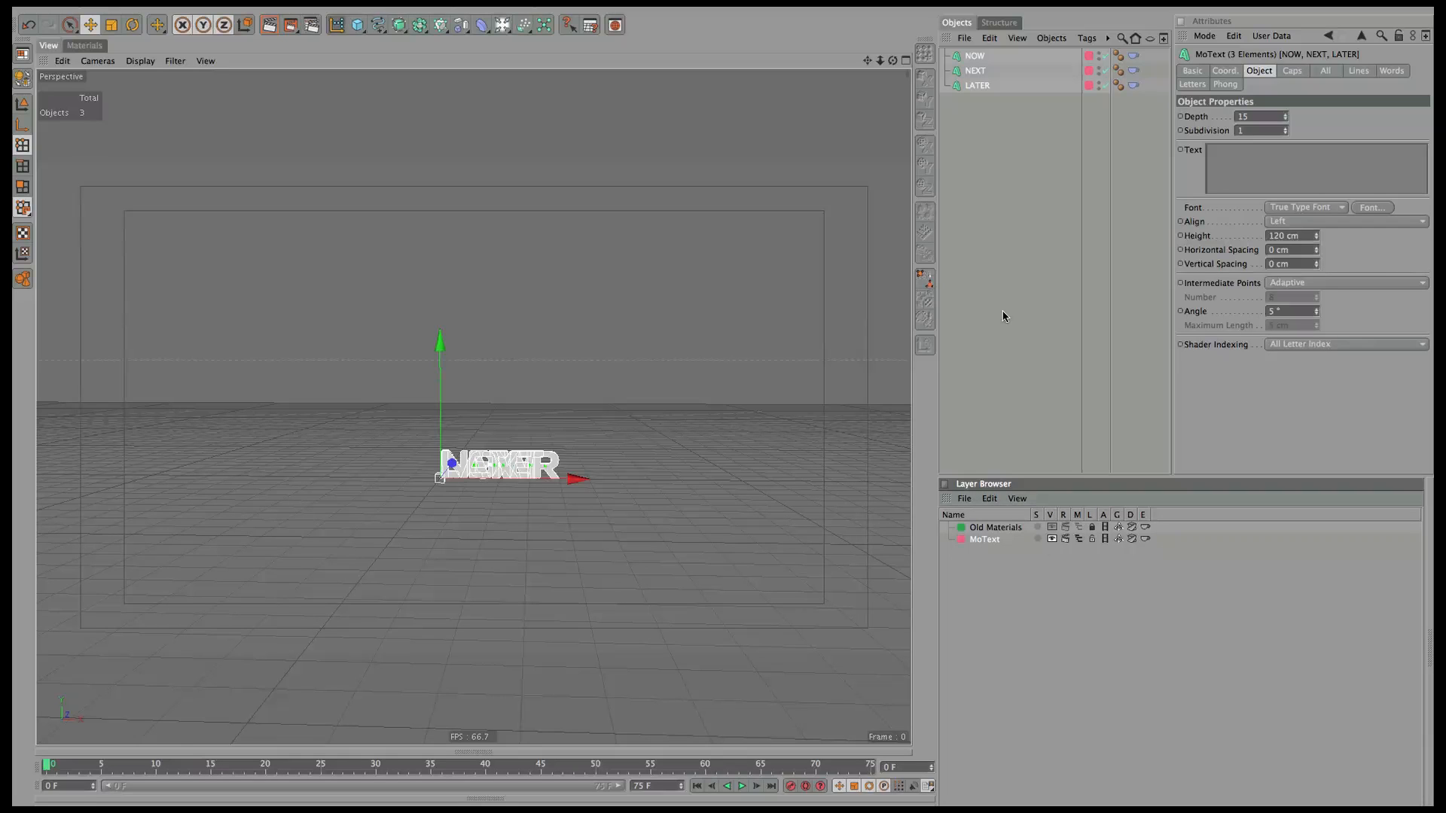
Hide NOW, NEXT and LATER in both editor and render.
alt+click(1099, 59)
alt+click(1098, 59)
alt+click(1100, 72)
alt+click(1100, 72)
alt+click(1099, 87)
alt+click(1100, 87)
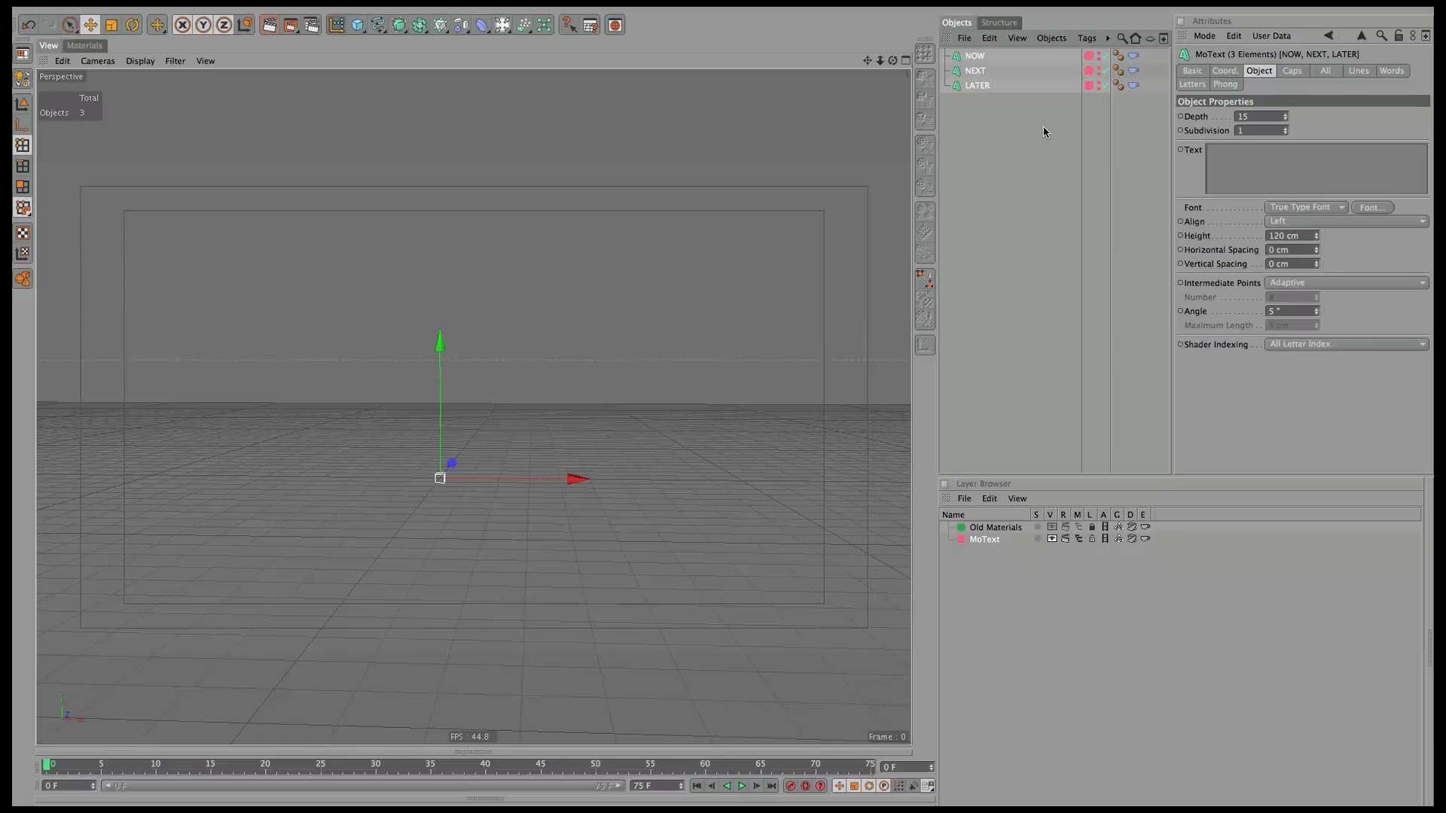
click(1036, 139)
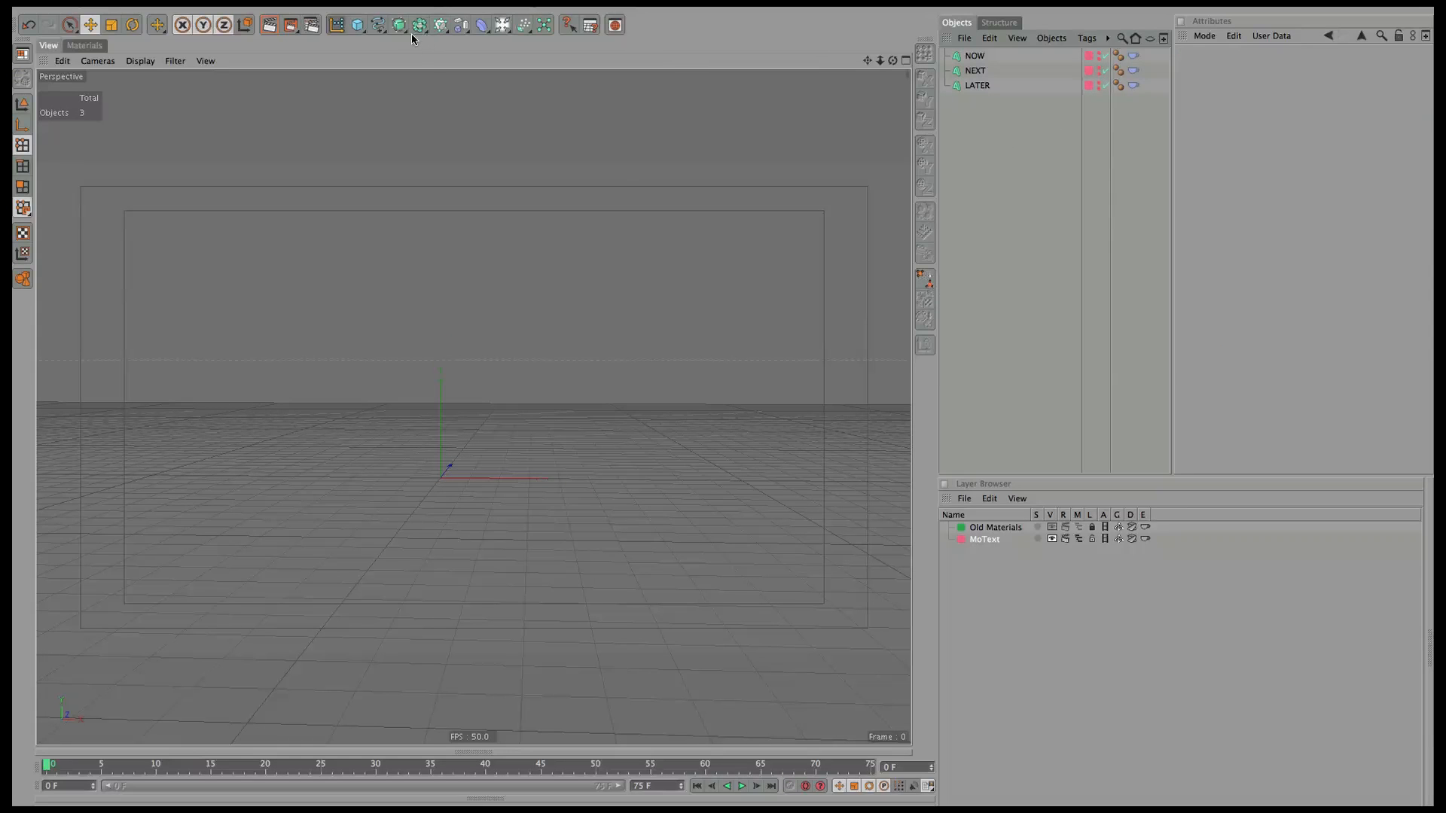
Add a Cloner plus Platonic, Pyramid, Sphere and Cone primitives to the scene.
click(440, 25)
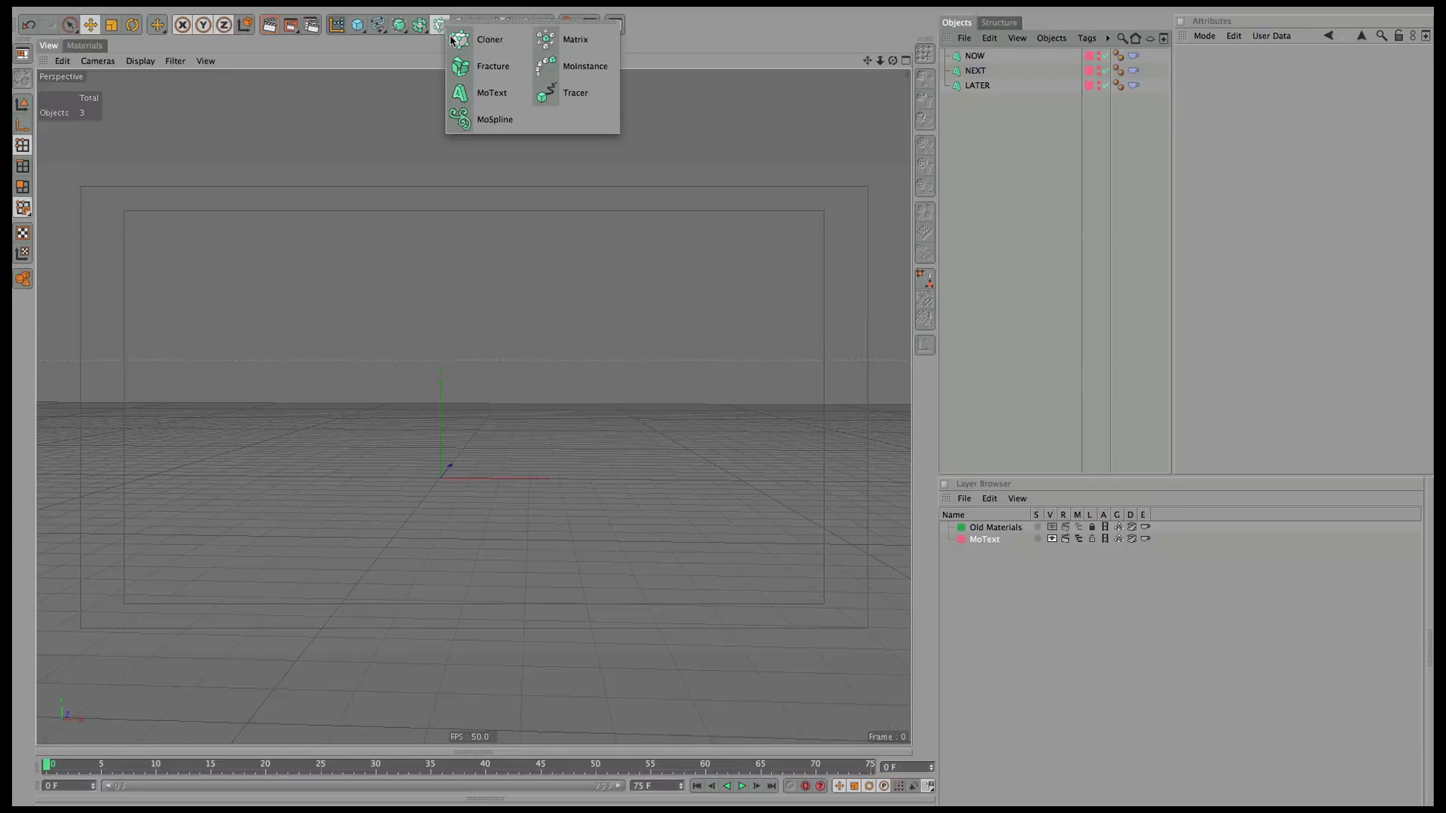
click(488, 40)
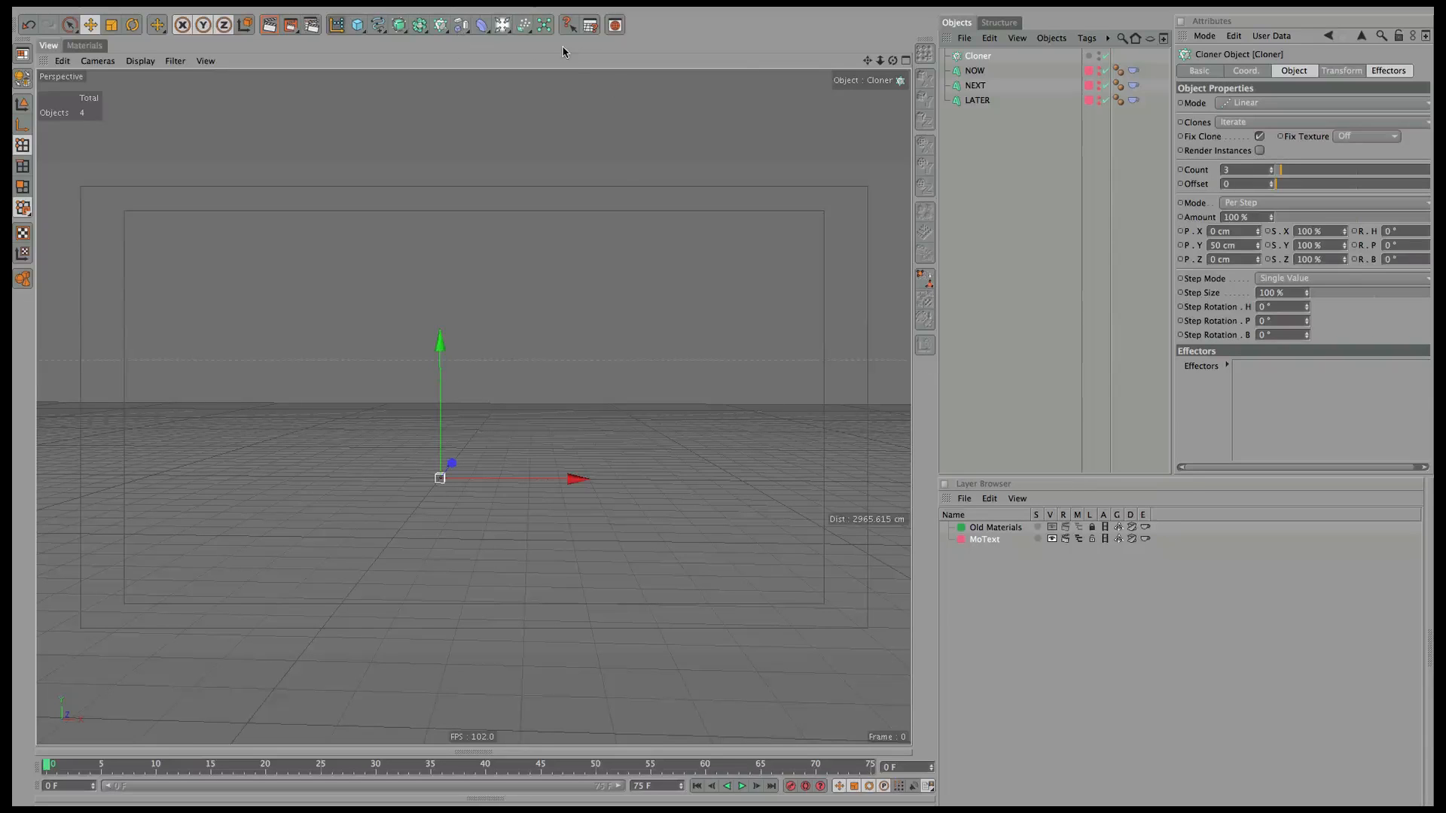
drag(499, 26, 458, 54)
drag(360, 30, 495, 44)
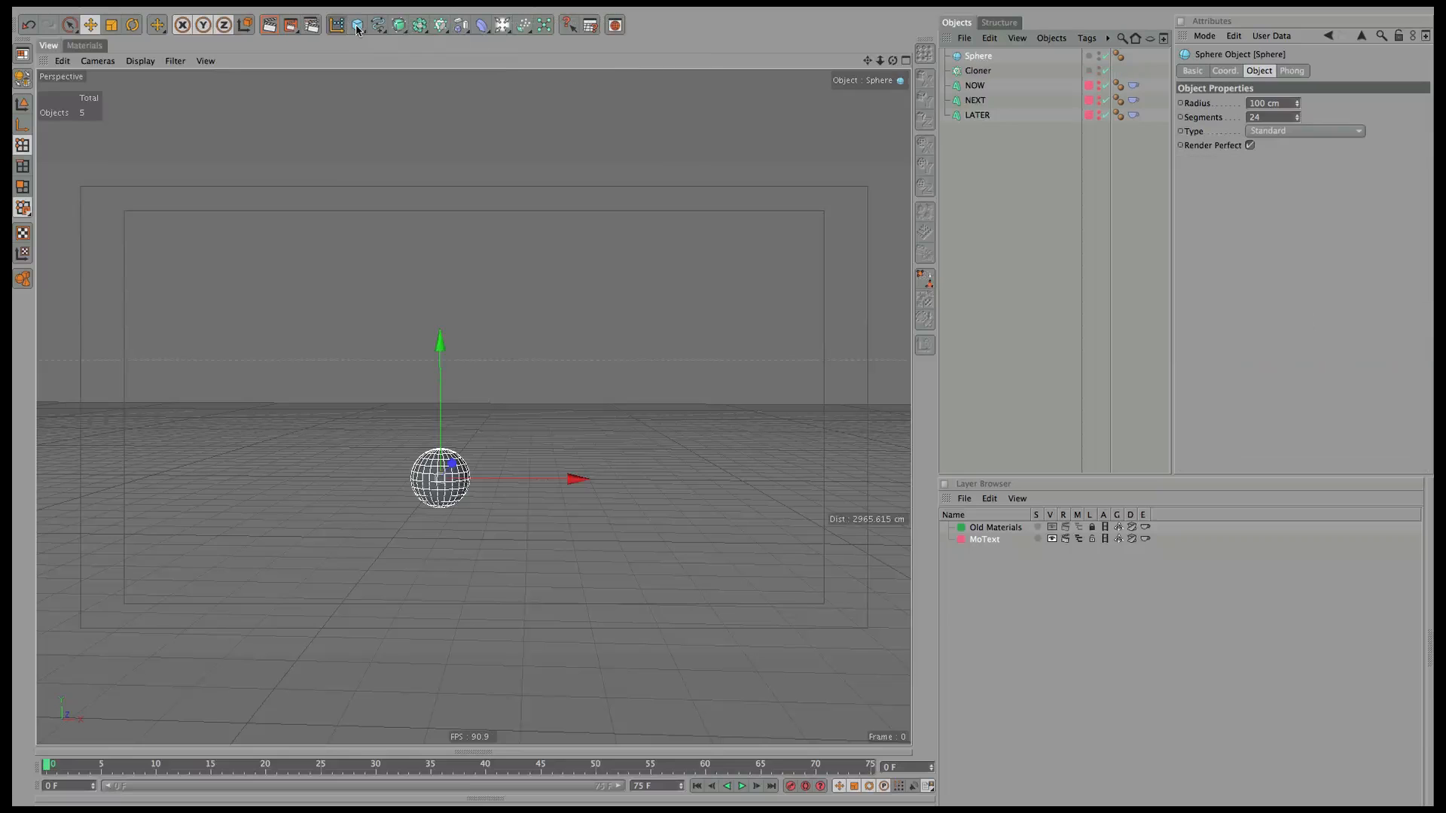
drag(360, 29, 576, 92)
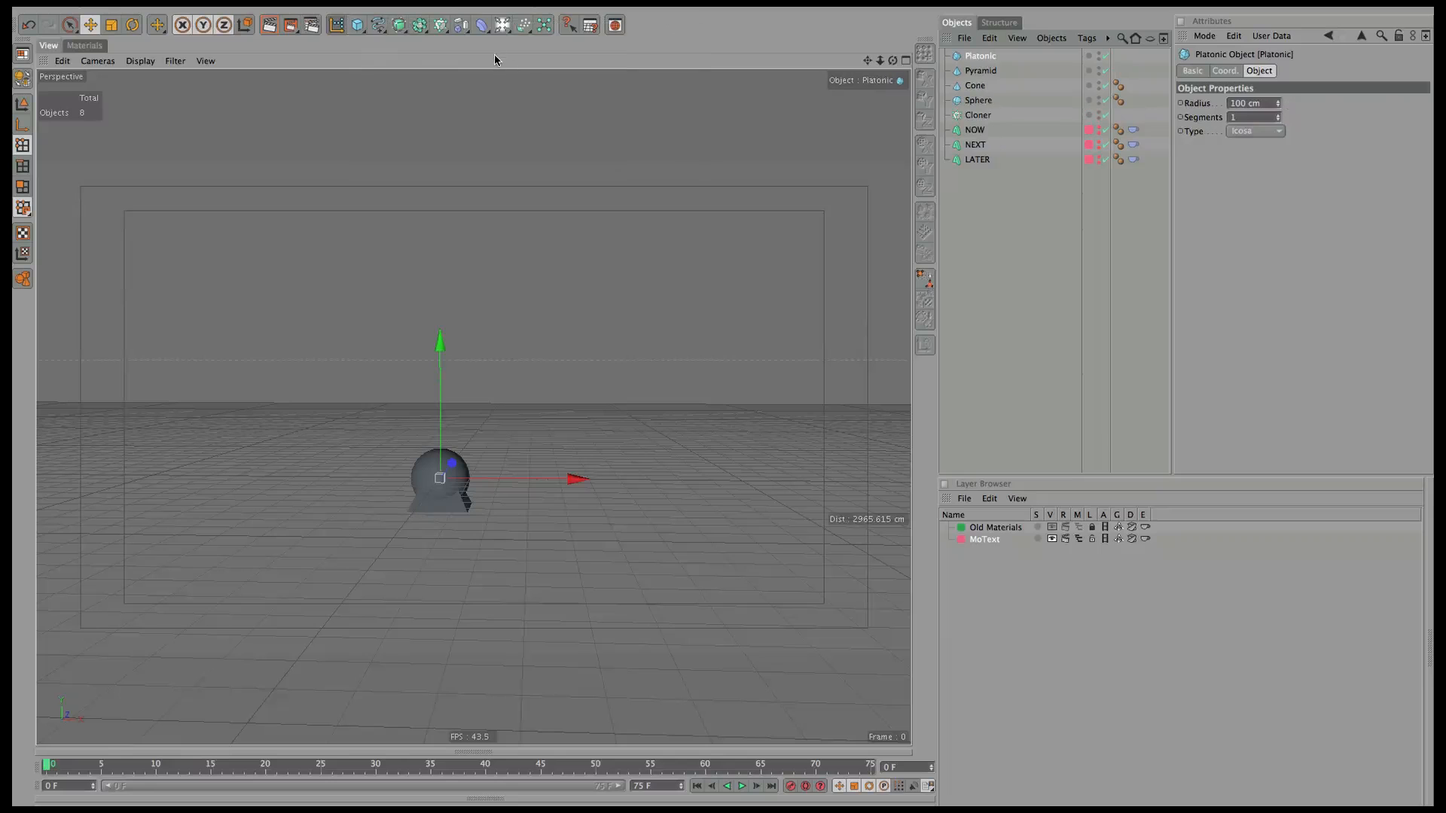
Duplicate the Sphere as Sphere.1 and set its type to Icosahedron.
click(979, 102)
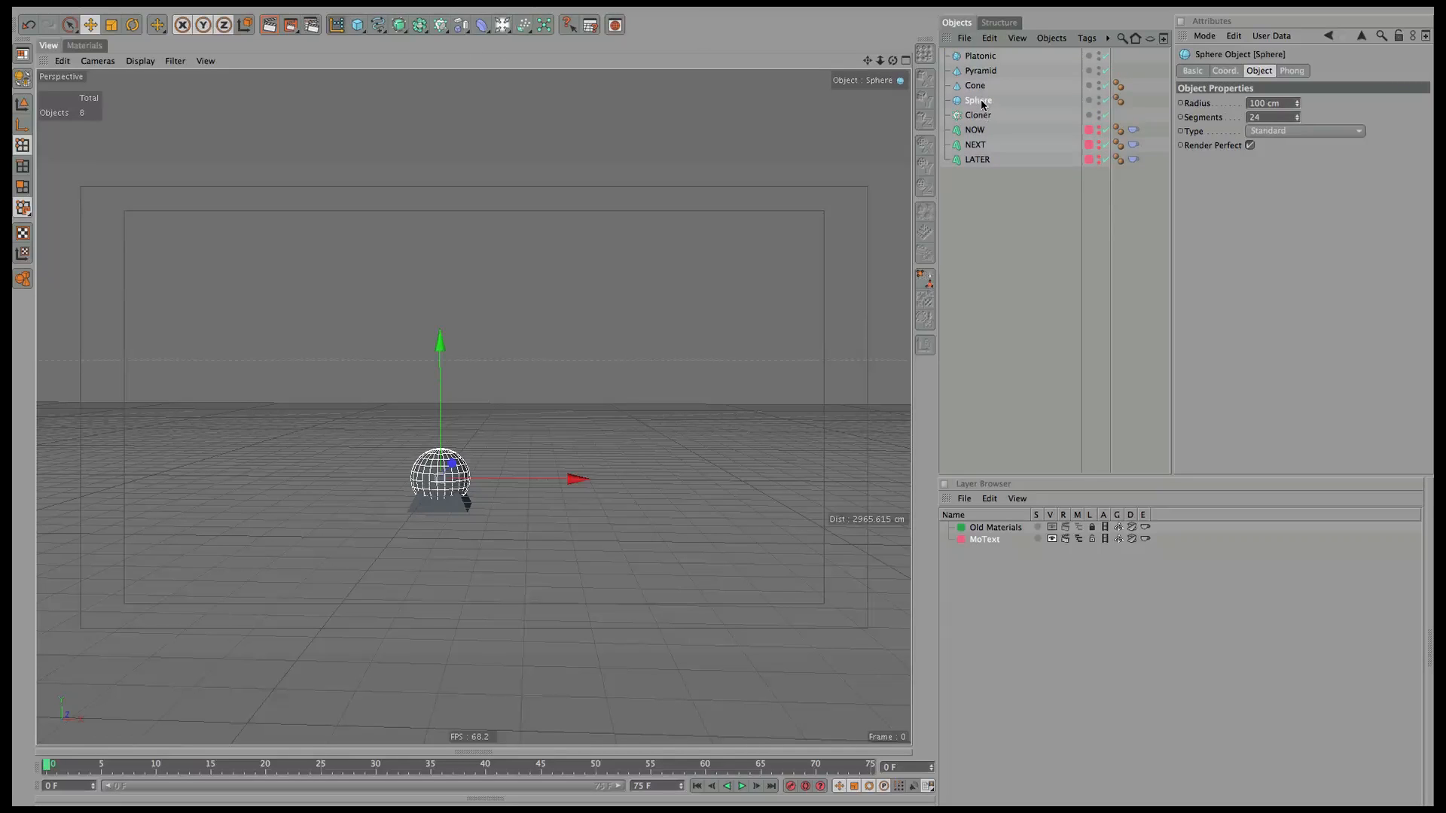
ctrl+drag(982, 104, 985, 112)
click(1312, 141)
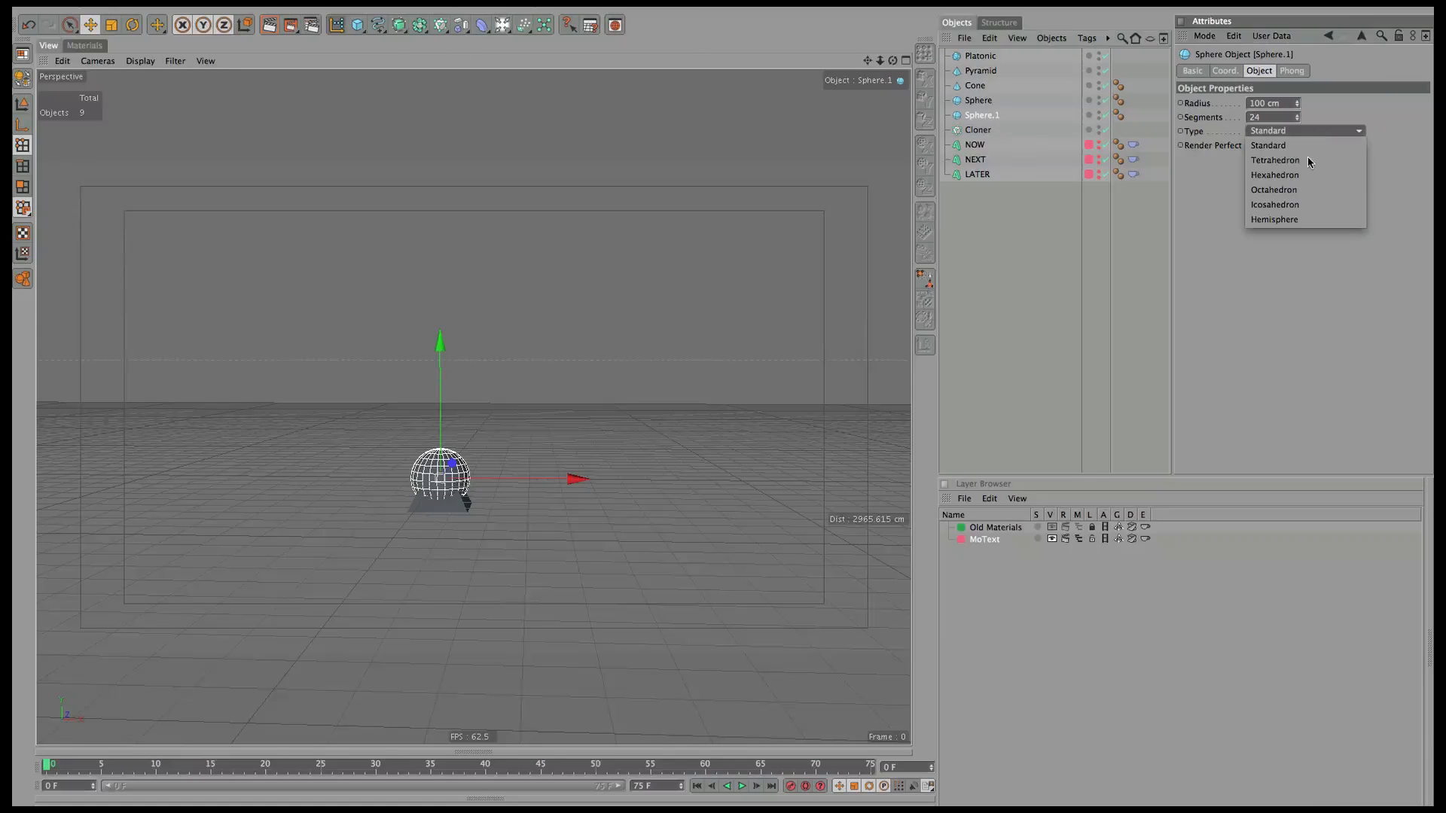
click(1302, 215)
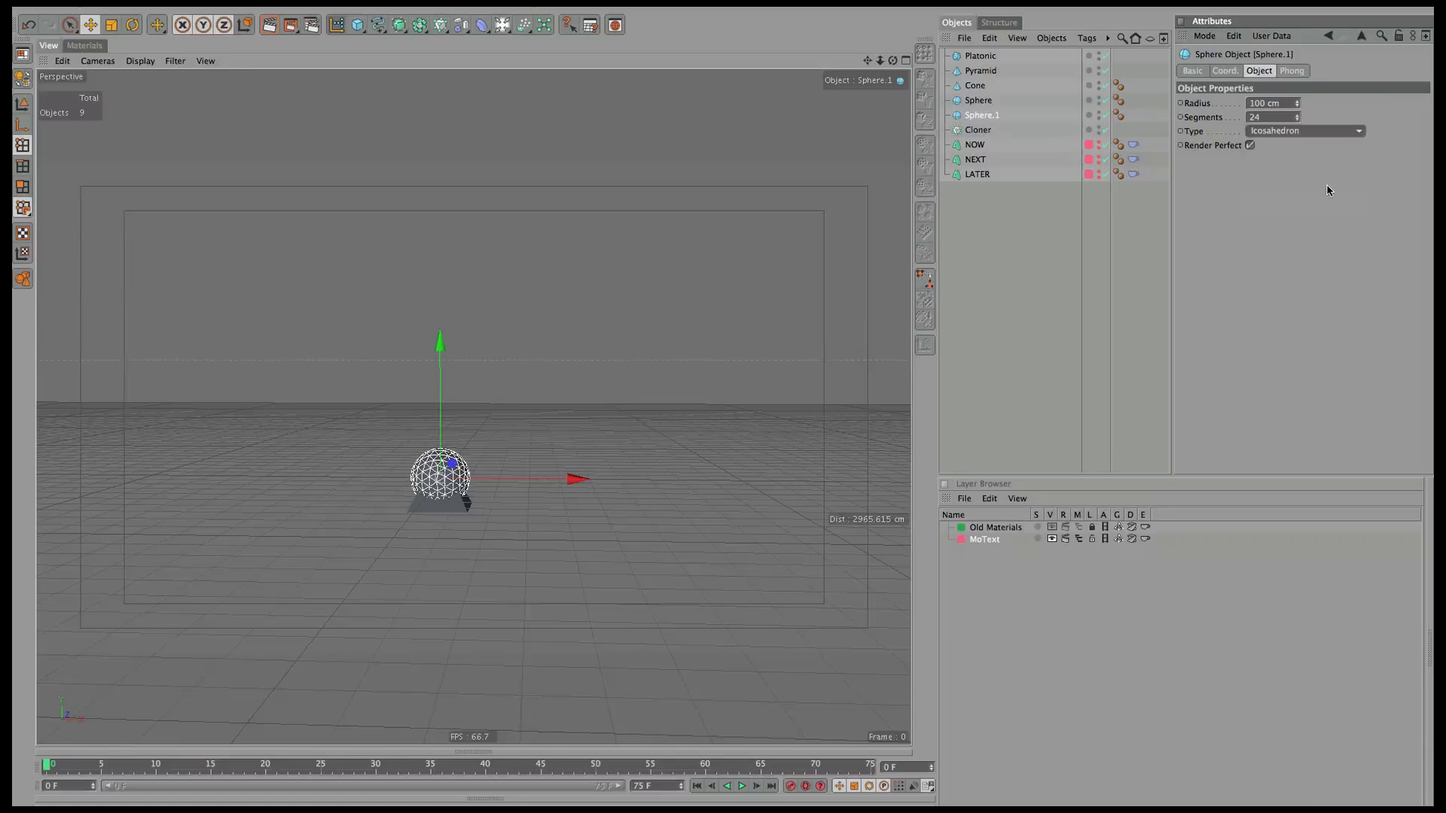
Parent the five primitives under the Cloner and scale them down.
shift+click(978, 56)
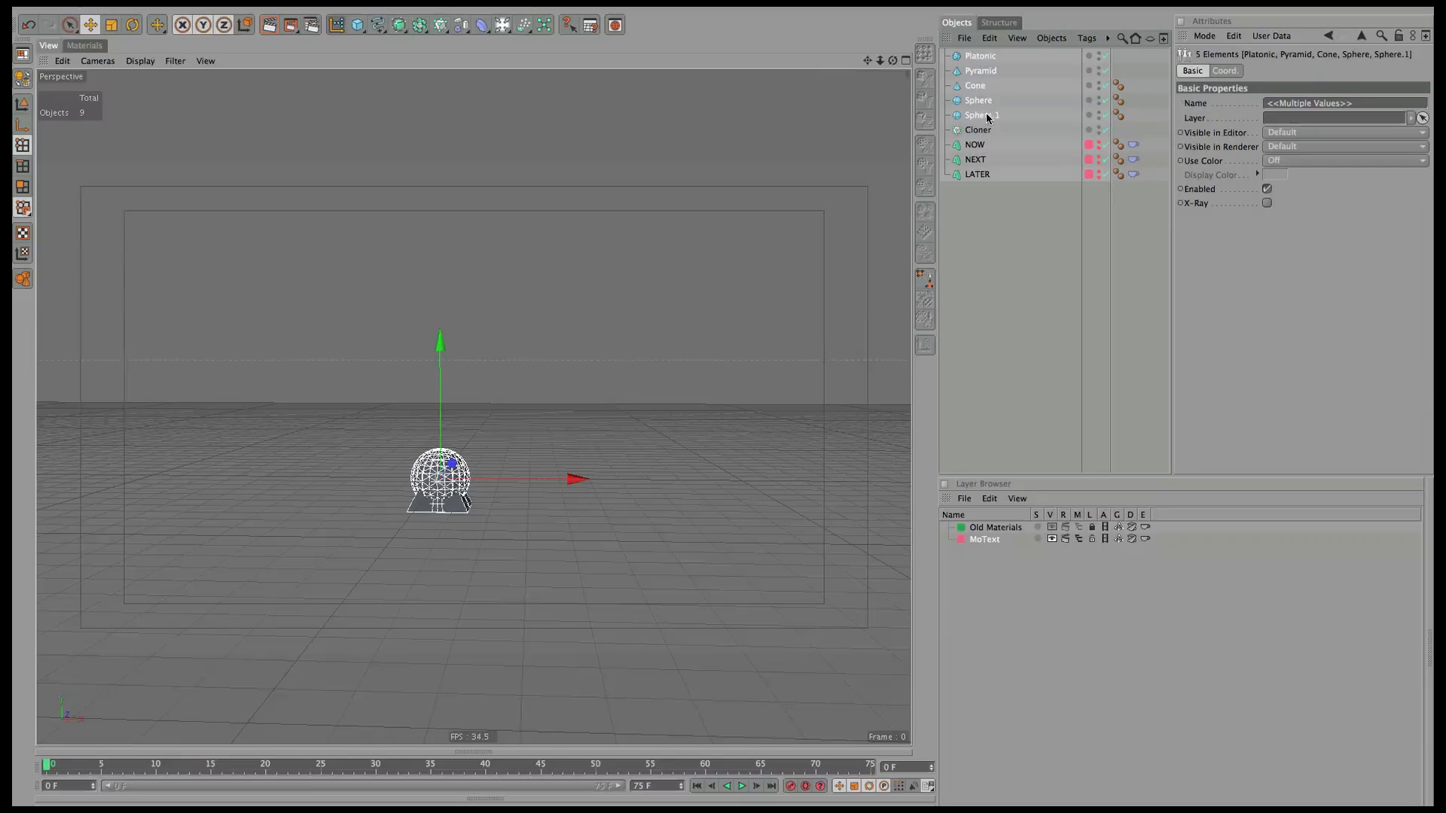
drag(988, 114, 986, 132)
click(977, 61)
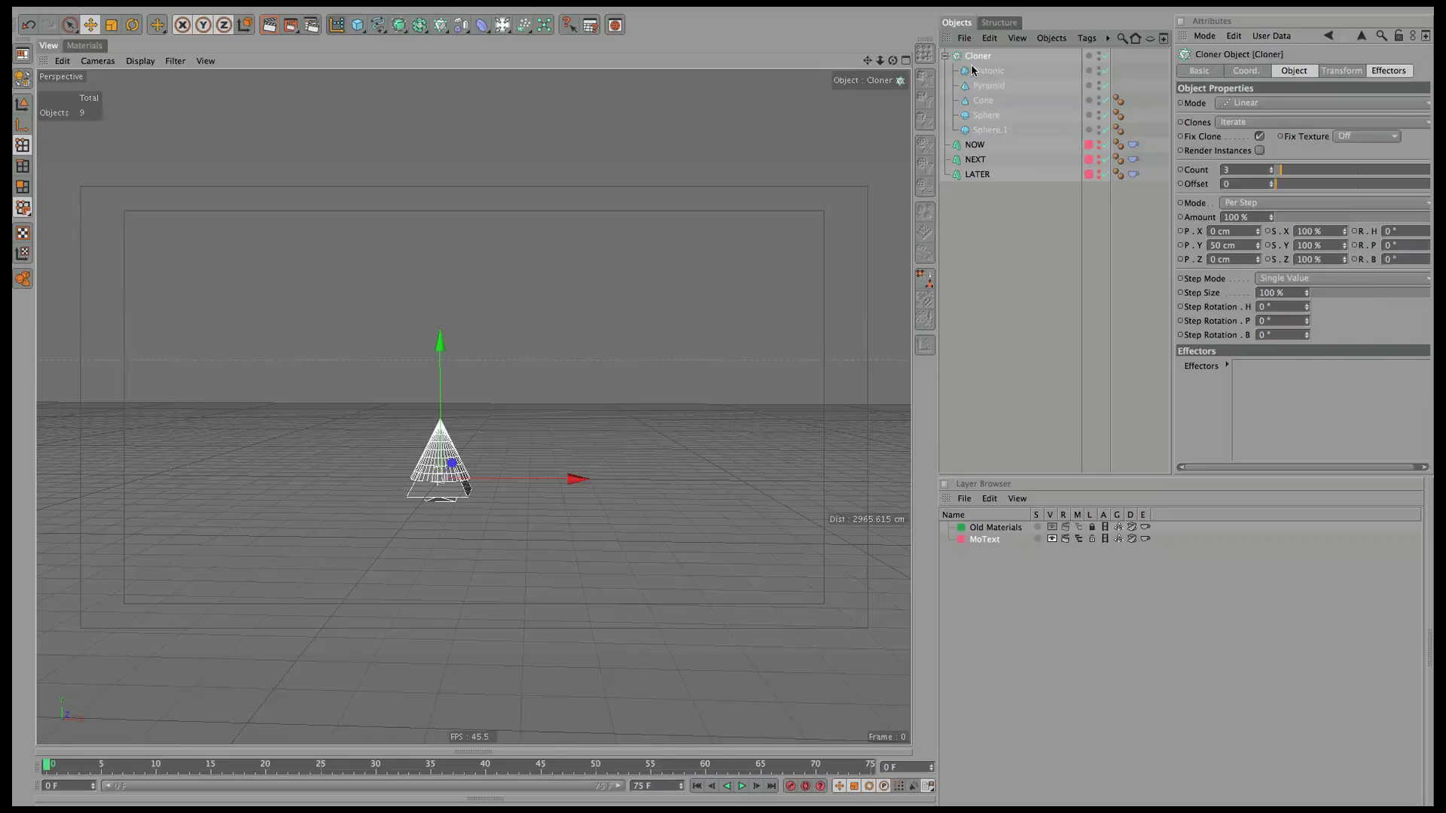
click(987, 71)
shift+click(992, 135)
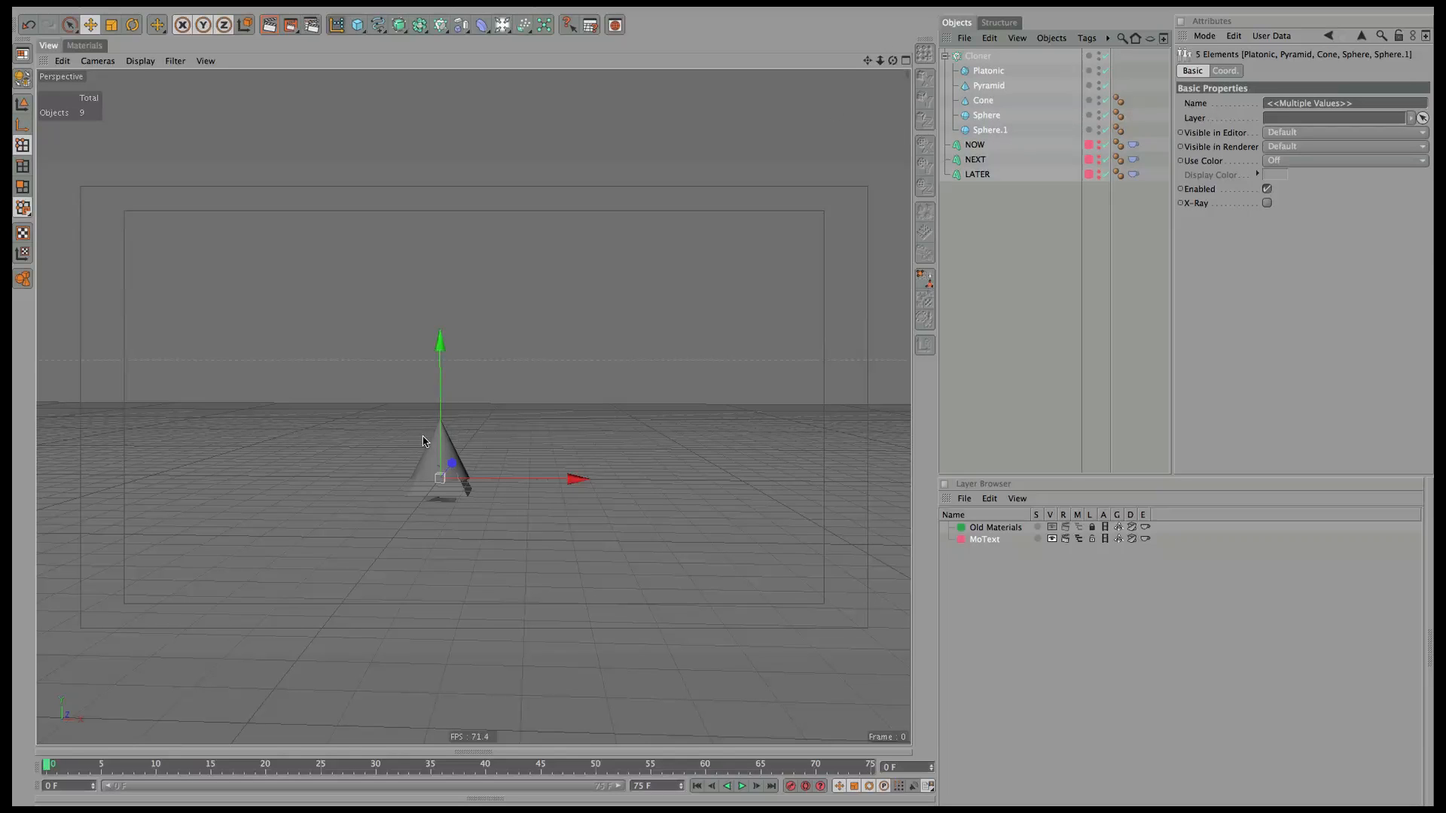
key(t)
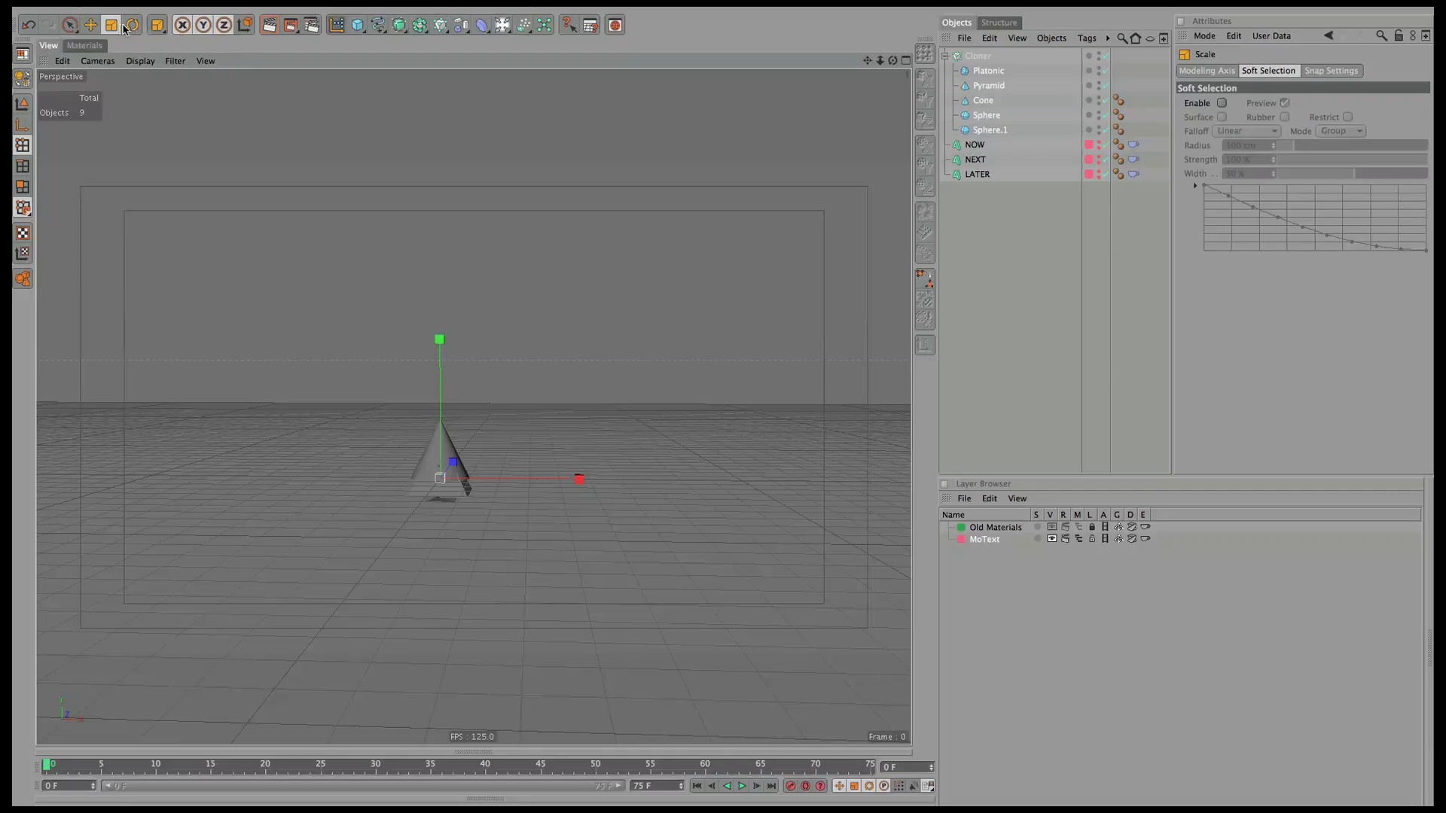
drag(452, 473, 34, 745)
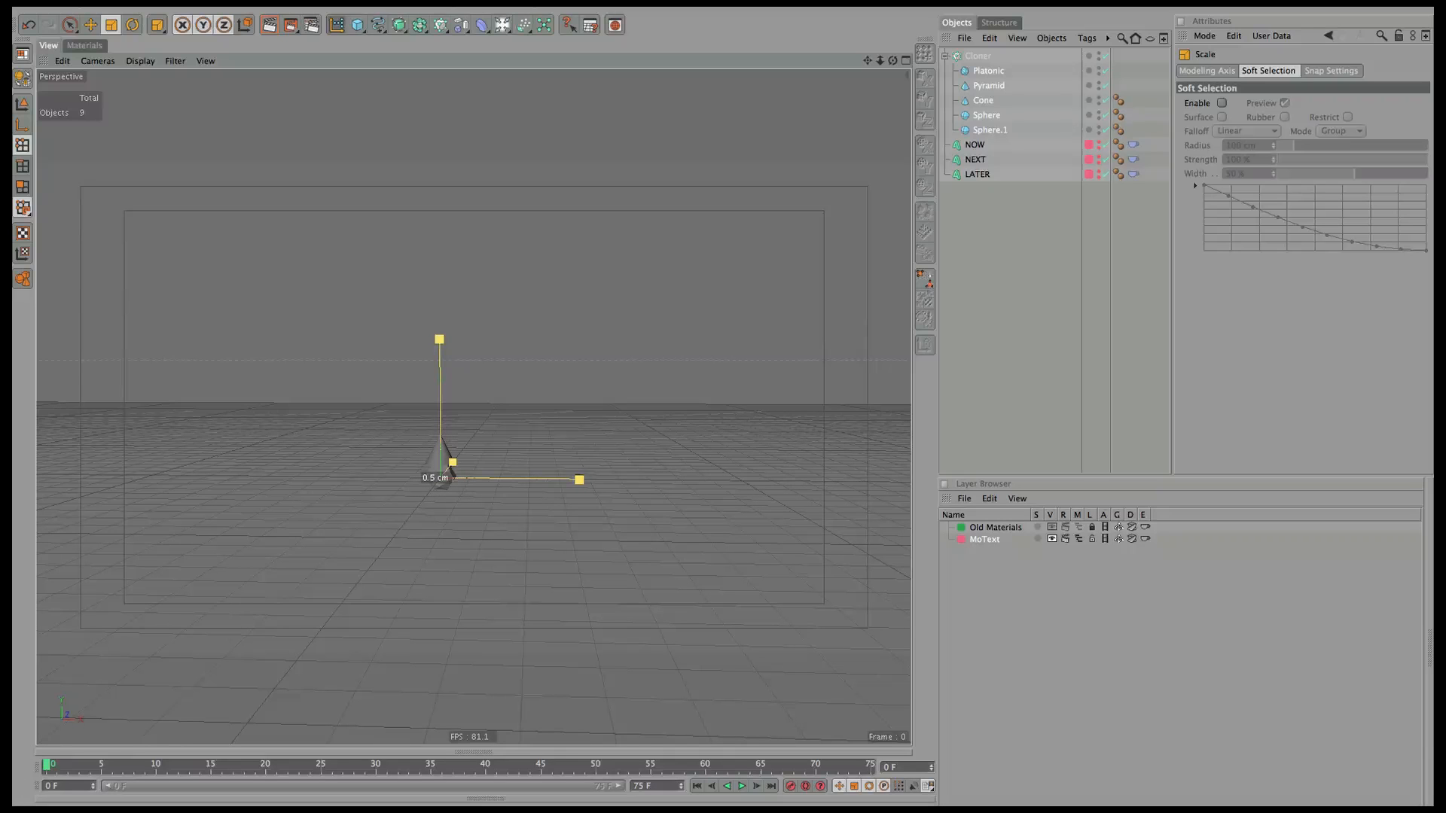
drag(442, 479, 455, 479)
Set the Cloner mode to Grid Array.
click(977, 57)
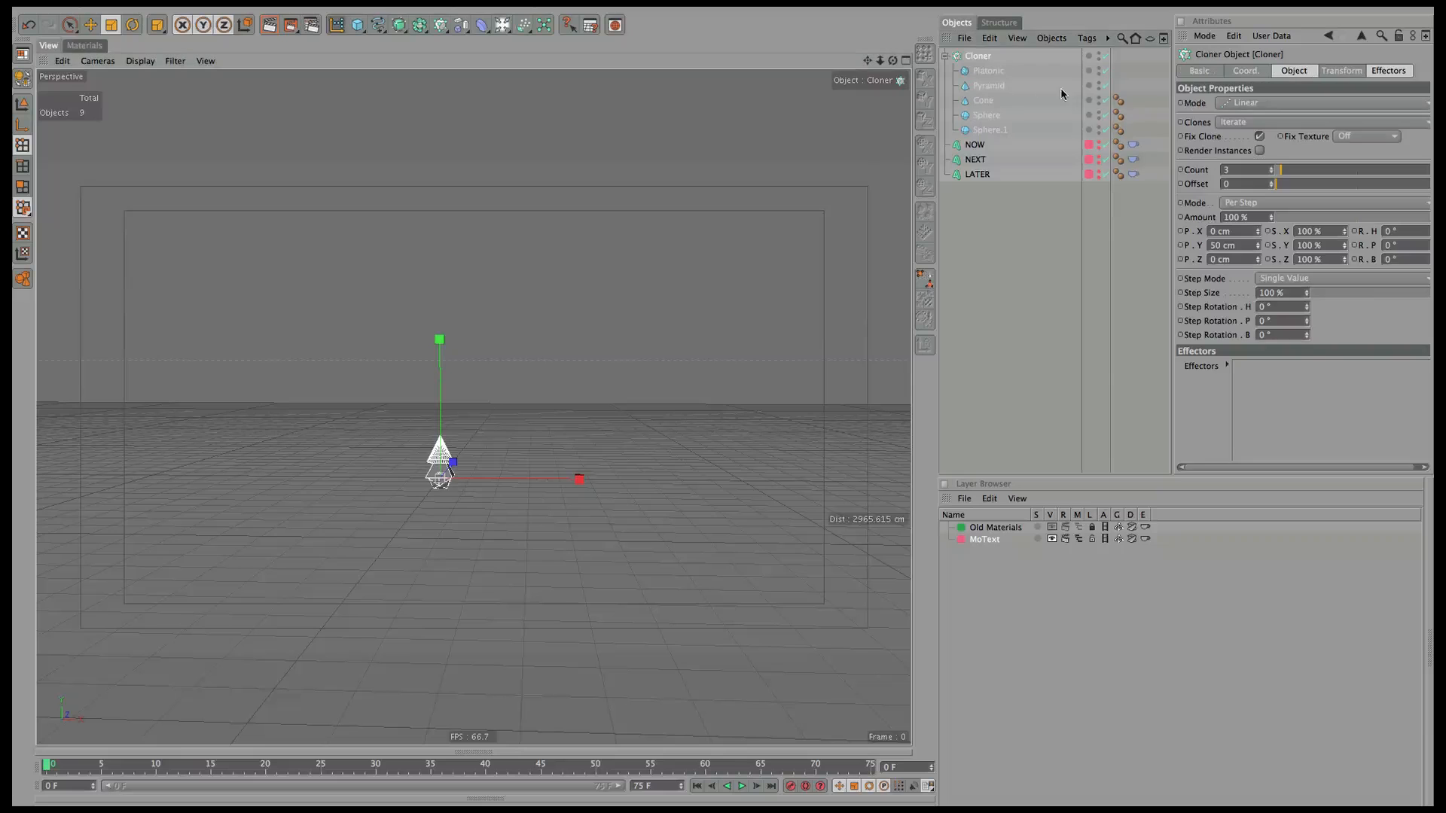
click(1267, 103)
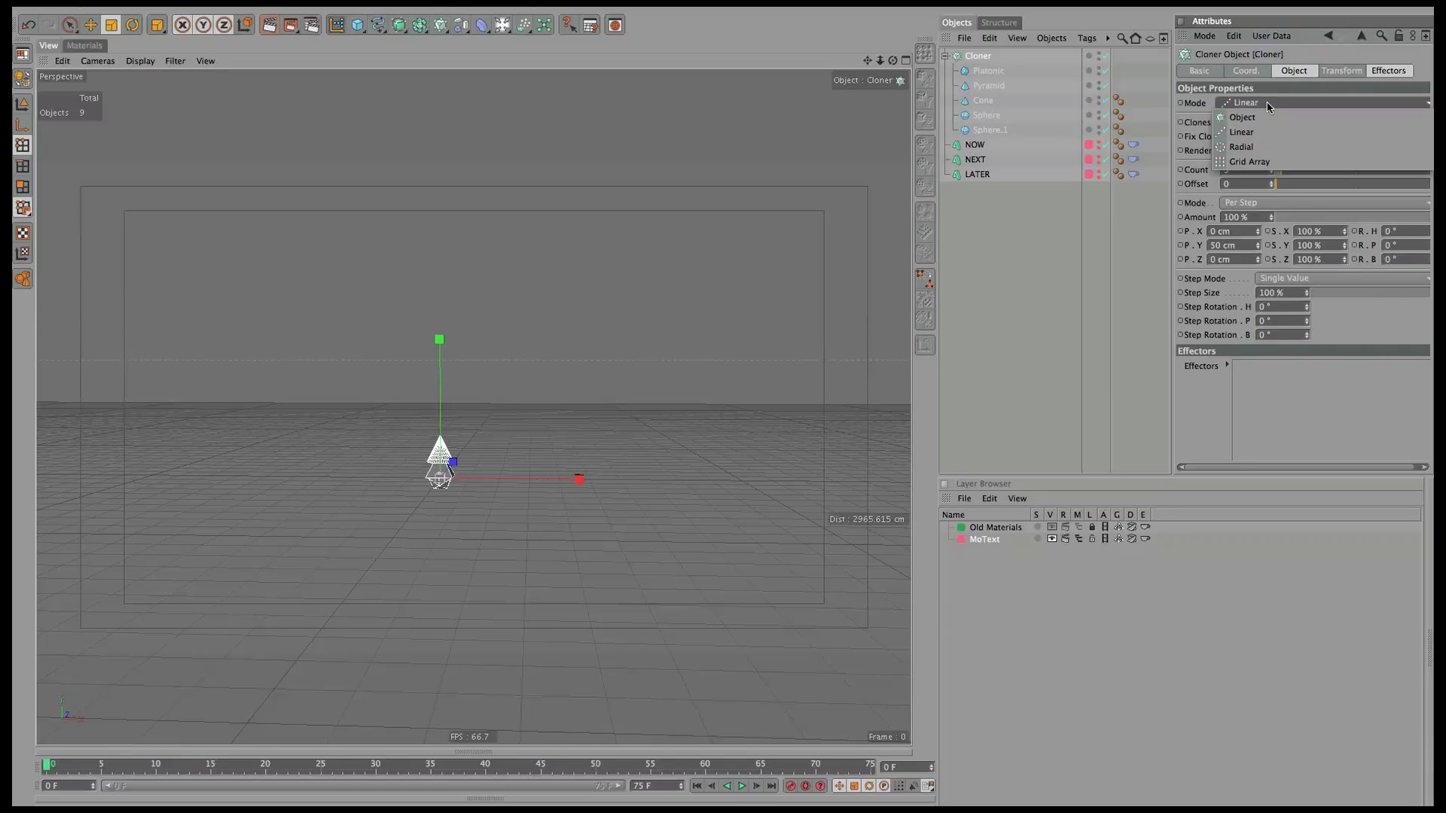
click(1250, 162)
Set the Cloner grid count to 8/1/8 and size to 1000/0/1000 cm.
click(1324, 173)
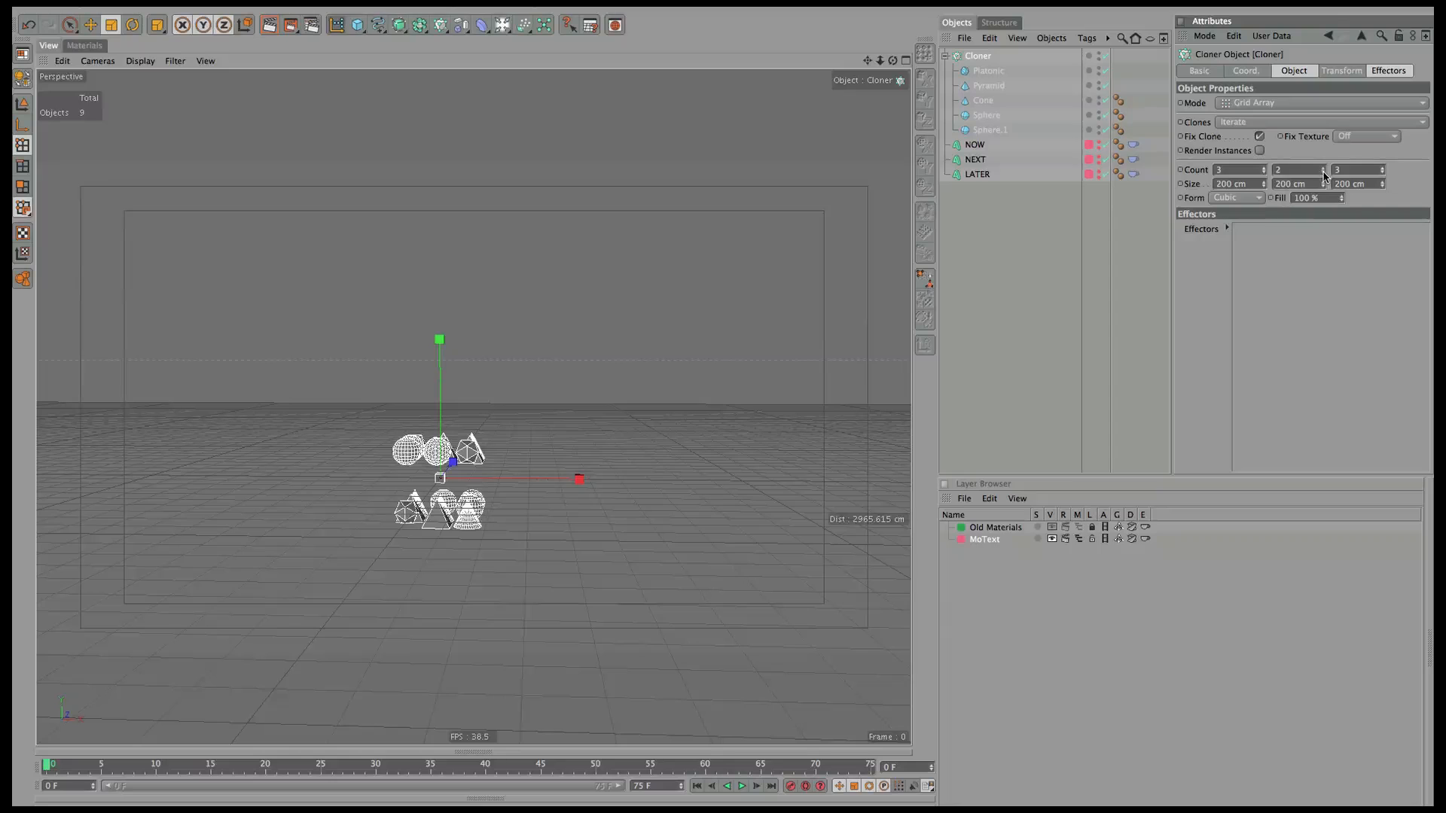
click(1323, 173)
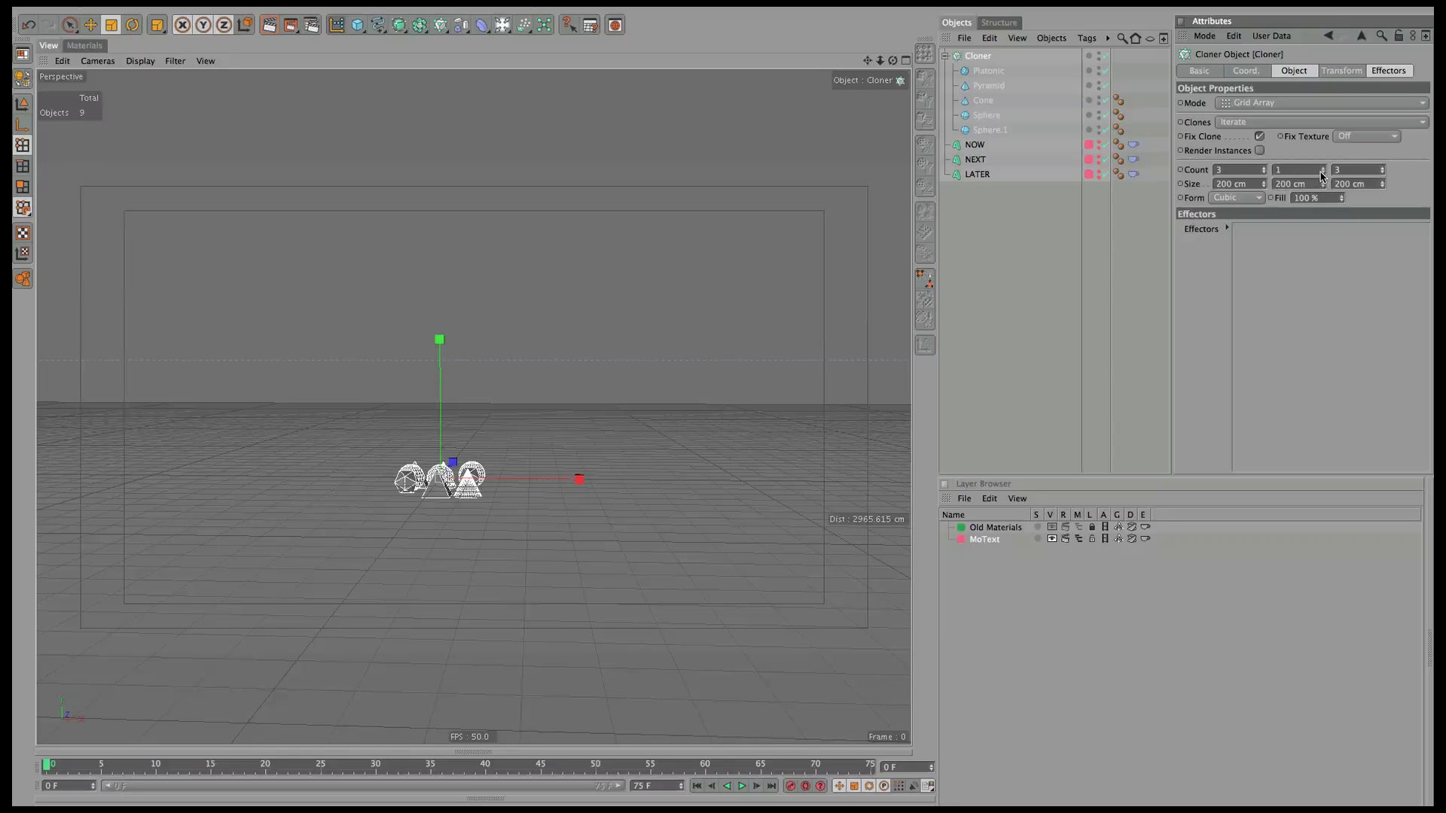
drag(1324, 185, 988, 47)
click(1311, 185)
text(0)
text(8)
key(Tab)
key(Tab)
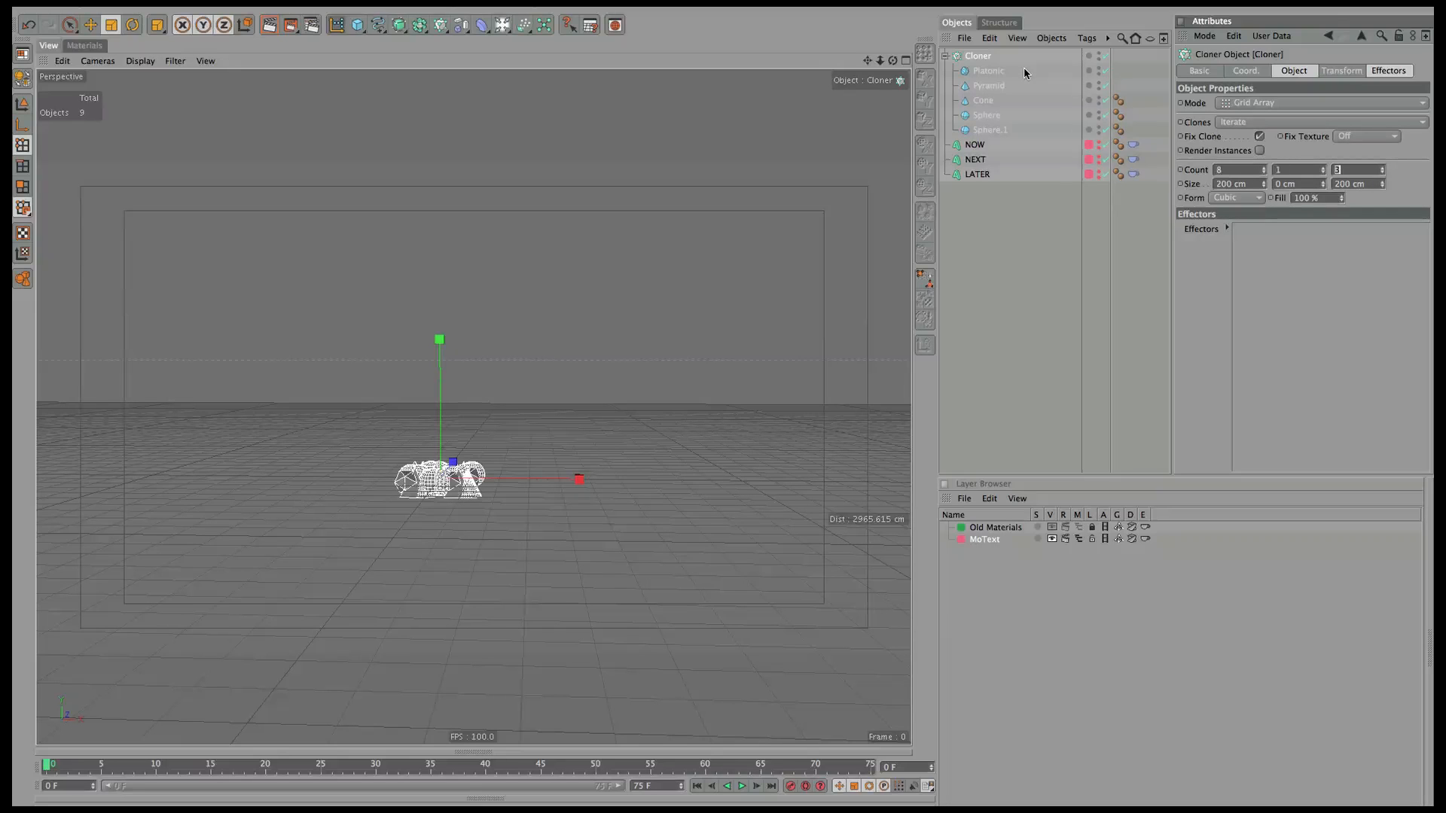
text(8)
key(Tab)
text(100)
key(Tab)
key(Tab)
text(1)
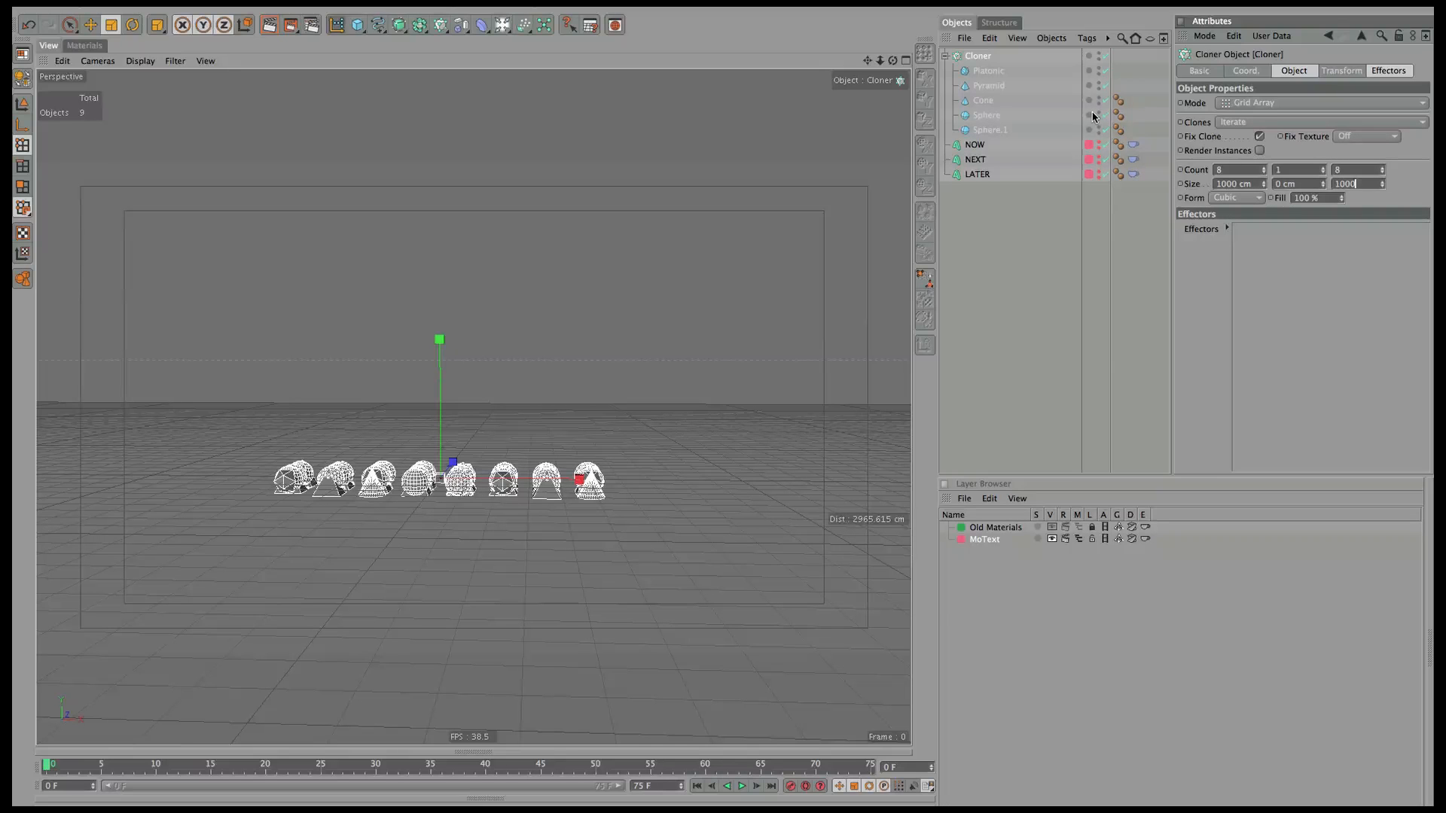
key(Return)
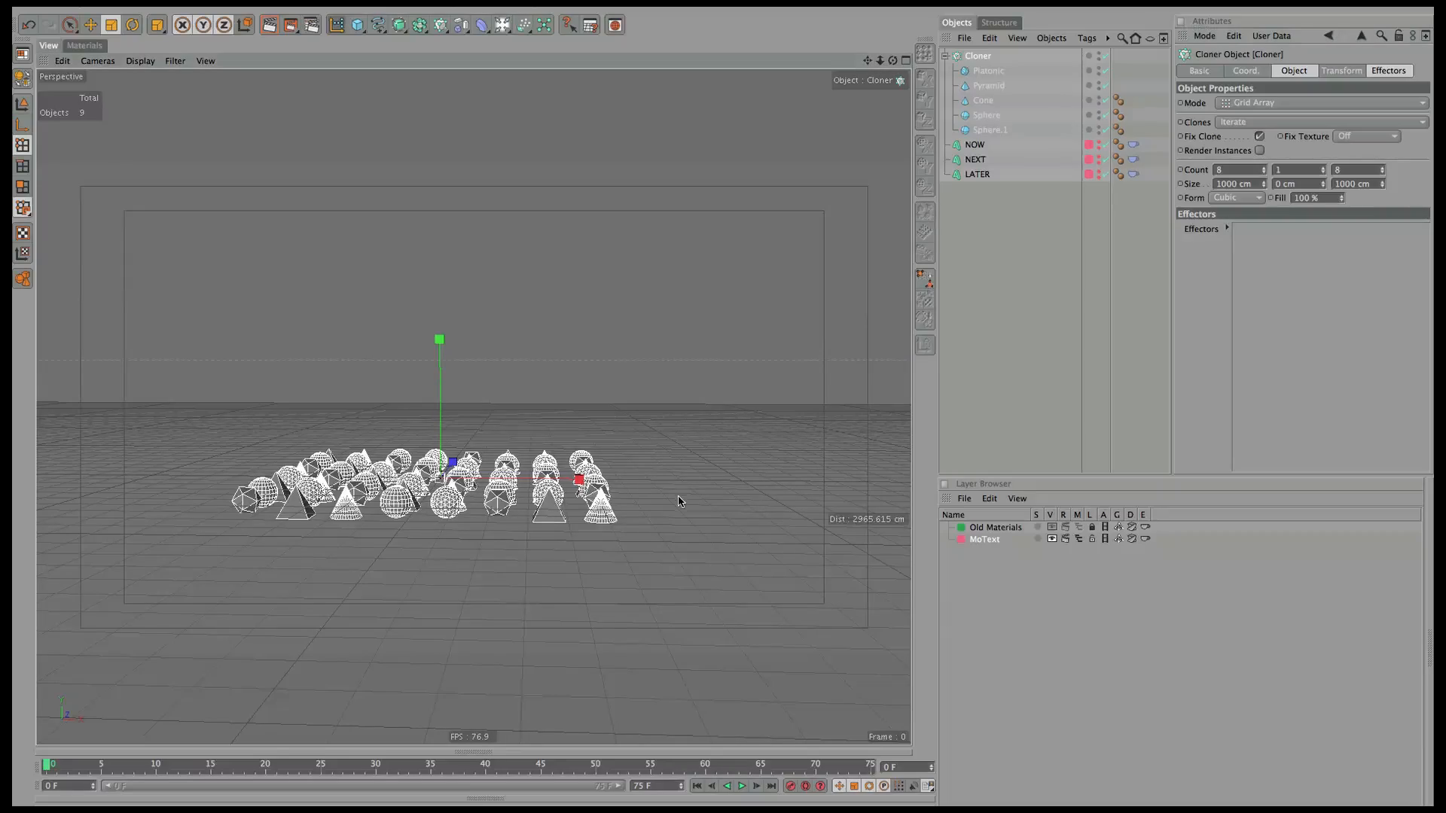
alt+drag(678, 500, 787, 140)
Set the Cloner's Clones mode to Random with seed 123463.
click(1248, 122)
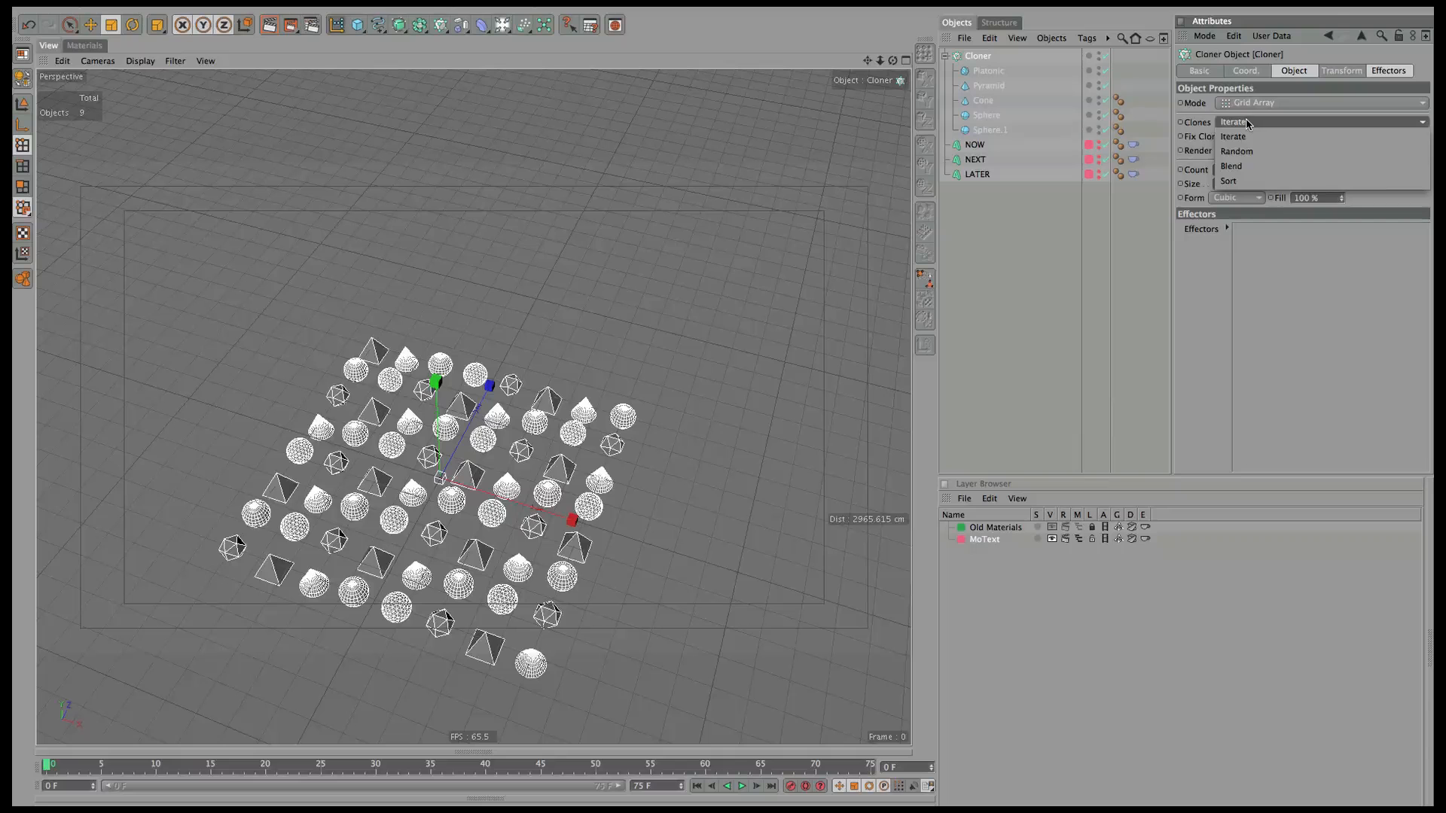
click(1258, 153)
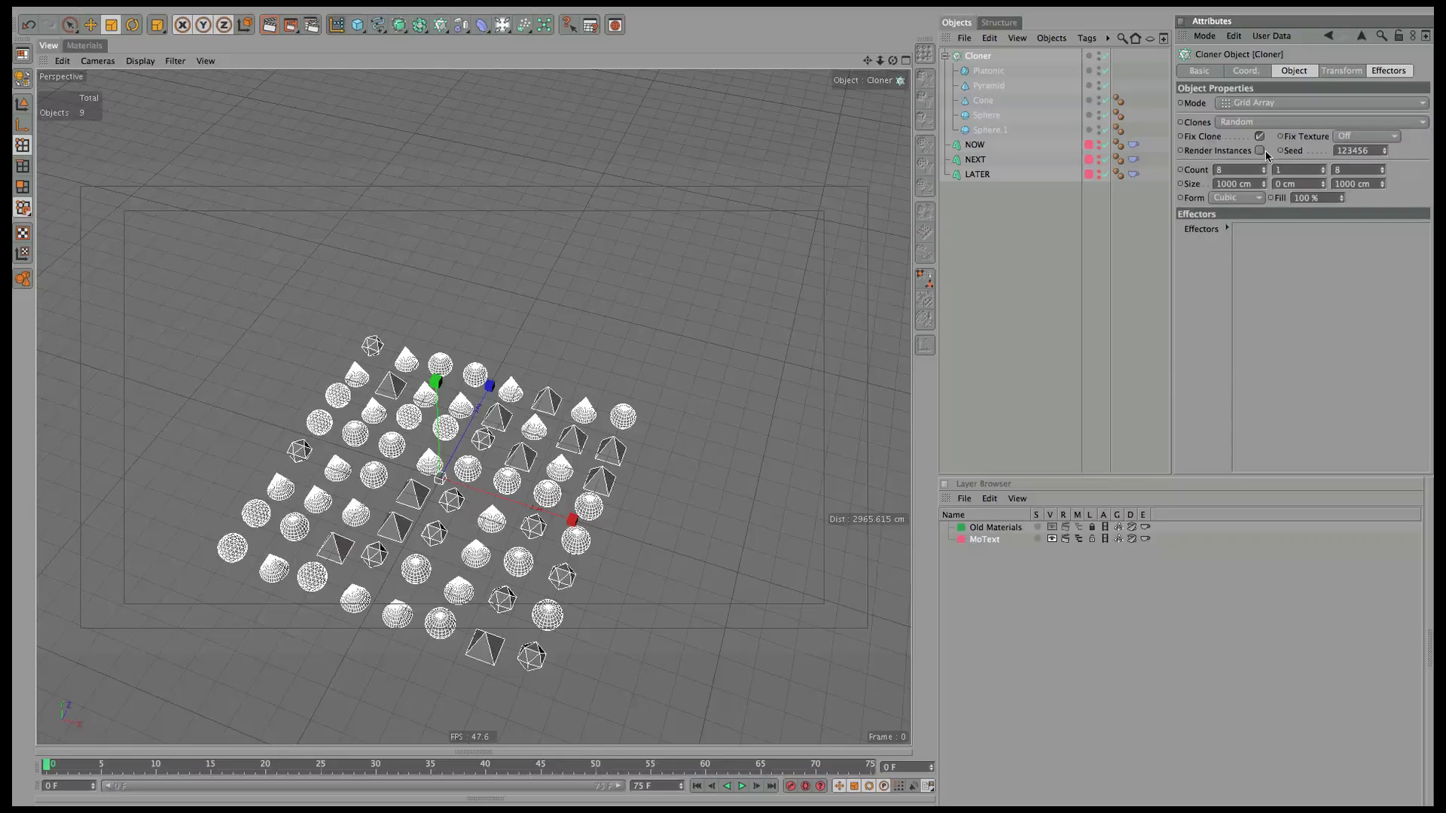
click(1384, 148)
click(1384, 148)
mouse_move(1401, 139)
mouse_down()
mouse_move(1414, 129)
mouse_move(1383, 160)
mouse_move(1391, 149)
mouse_up()
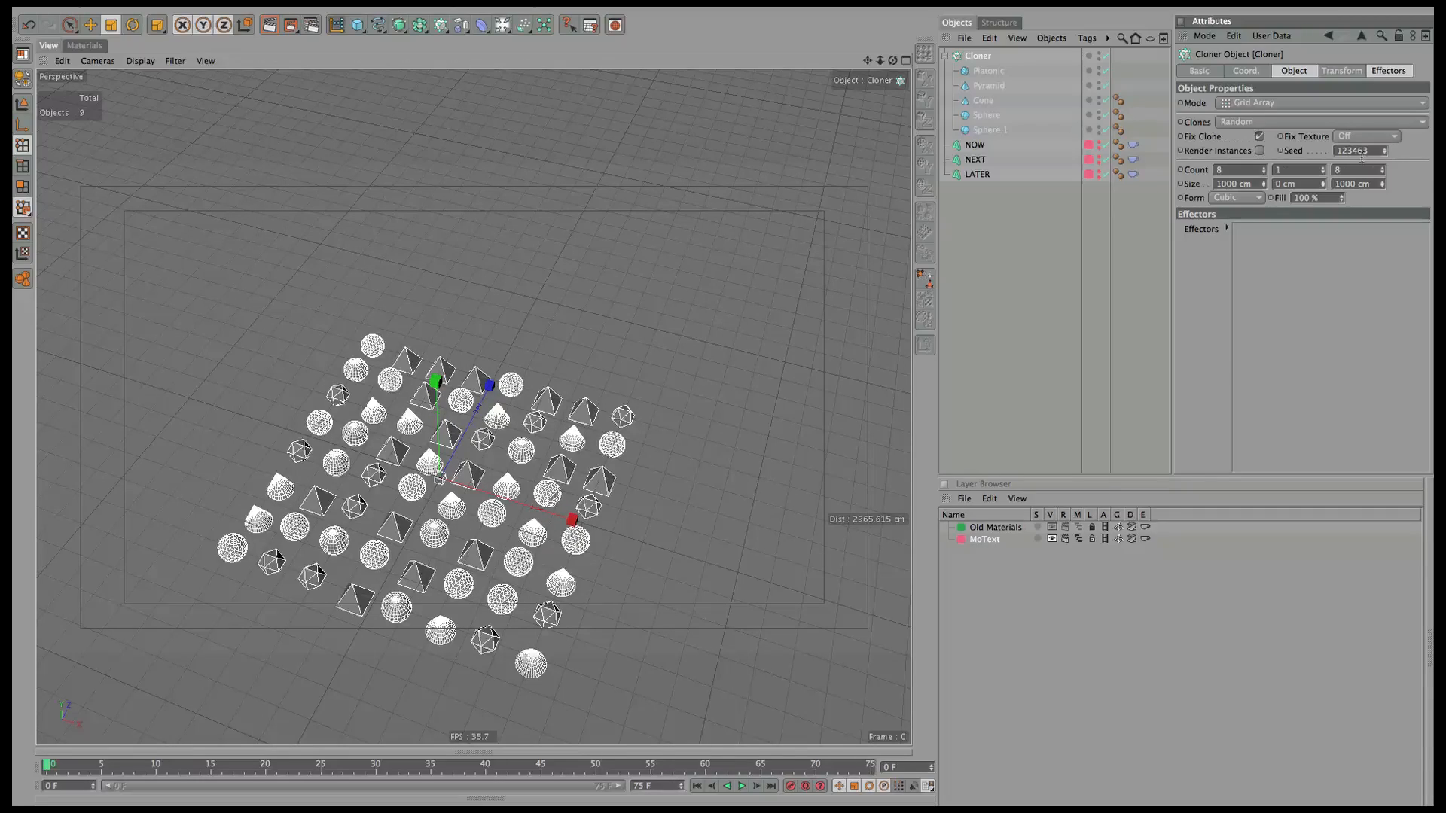
drag(893, 61, 655, 249)
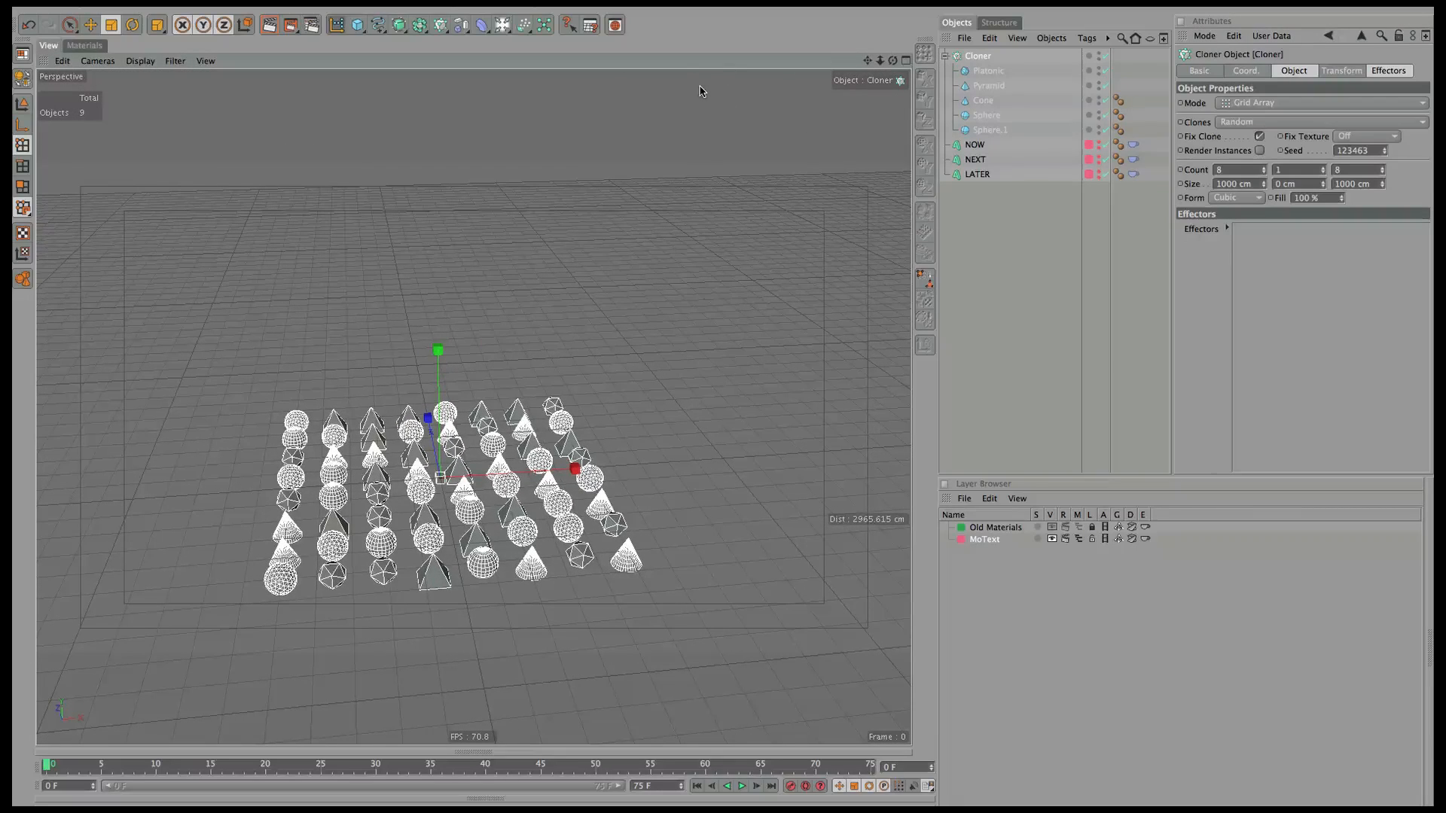
Add a Random effector outside the Cloner's children, with Y offset 0 cm and X offset 500 cm.
click(461, 27)
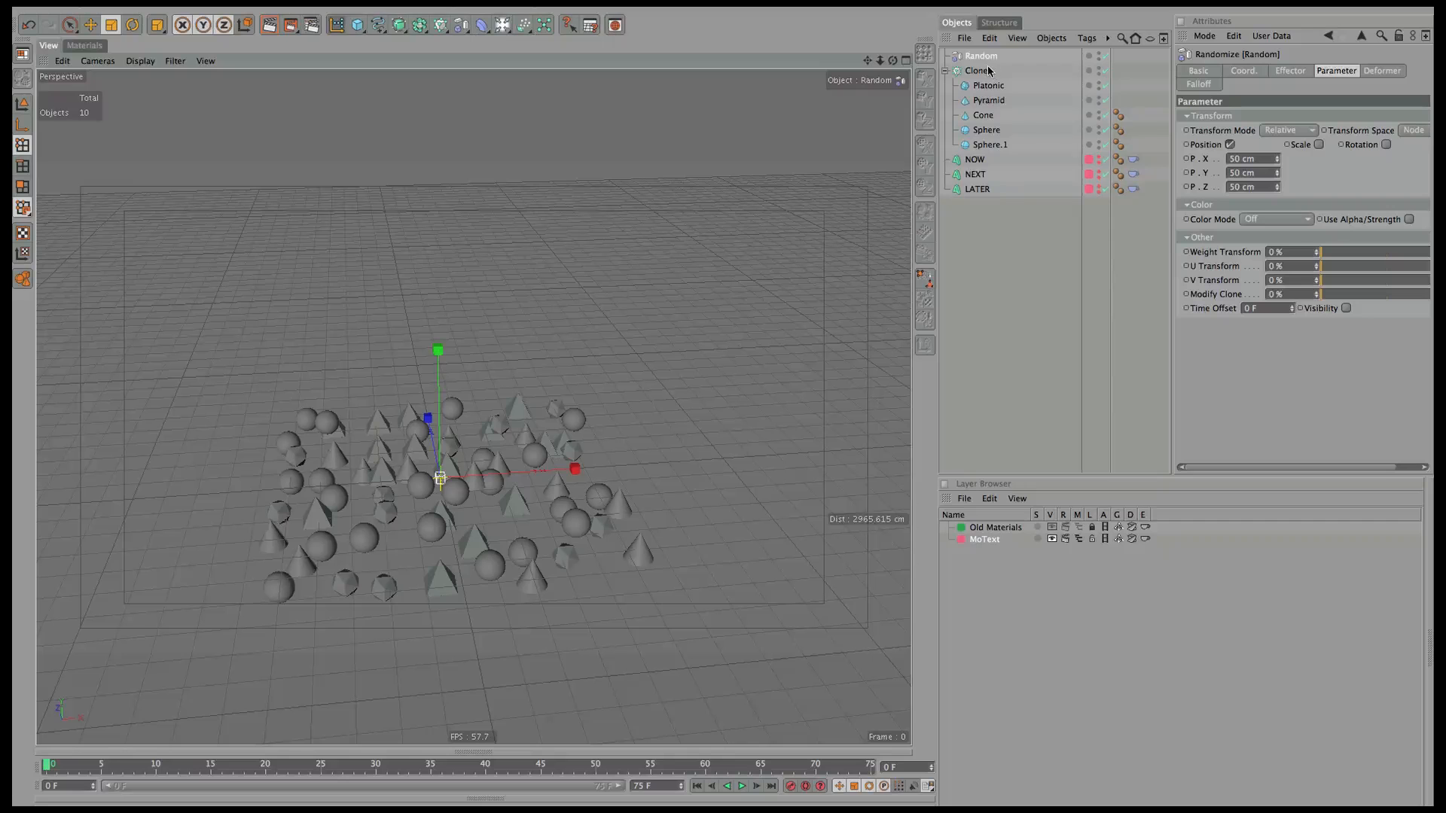
drag(981, 57, 950, 151)
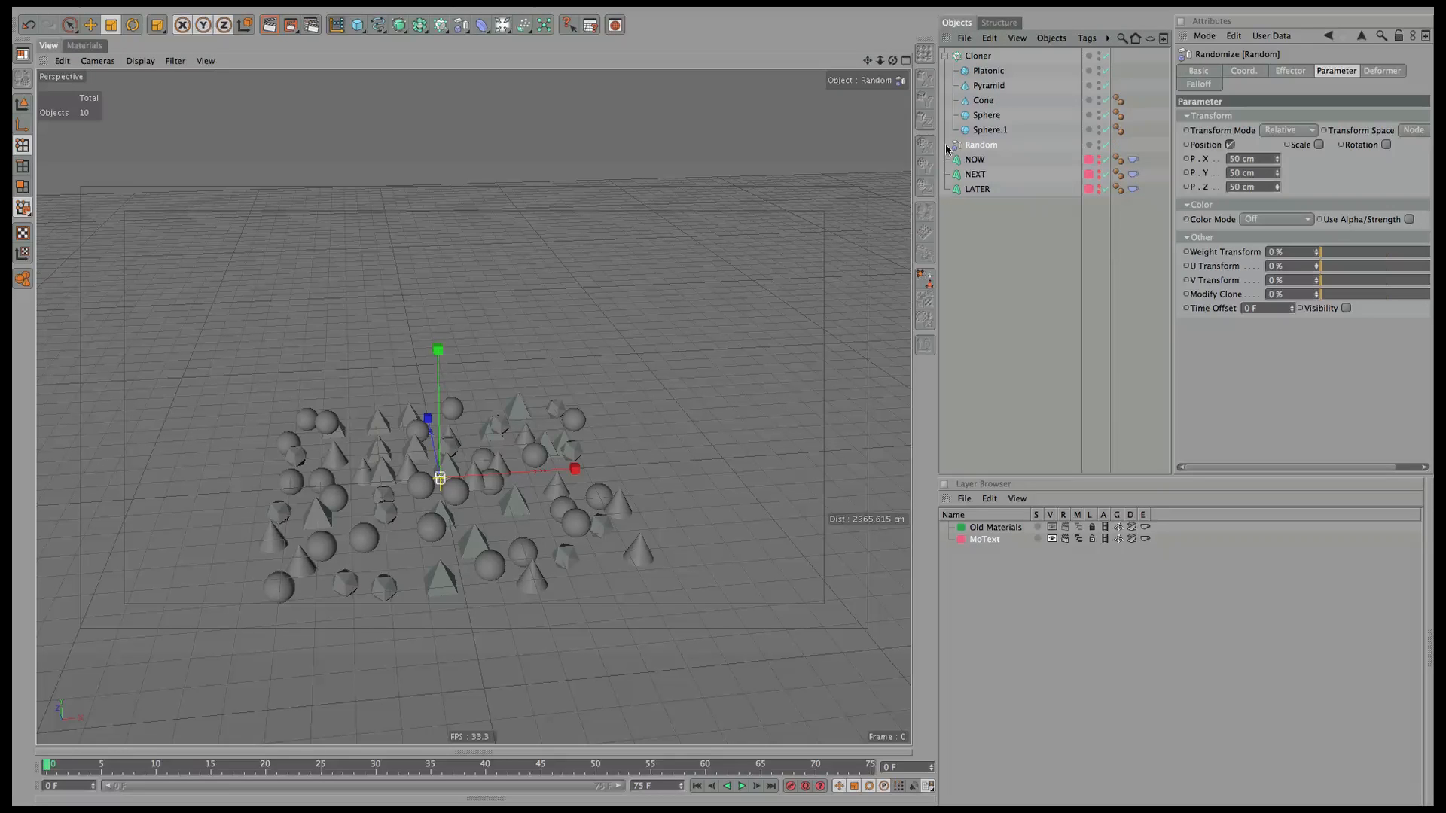
click(945, 56)
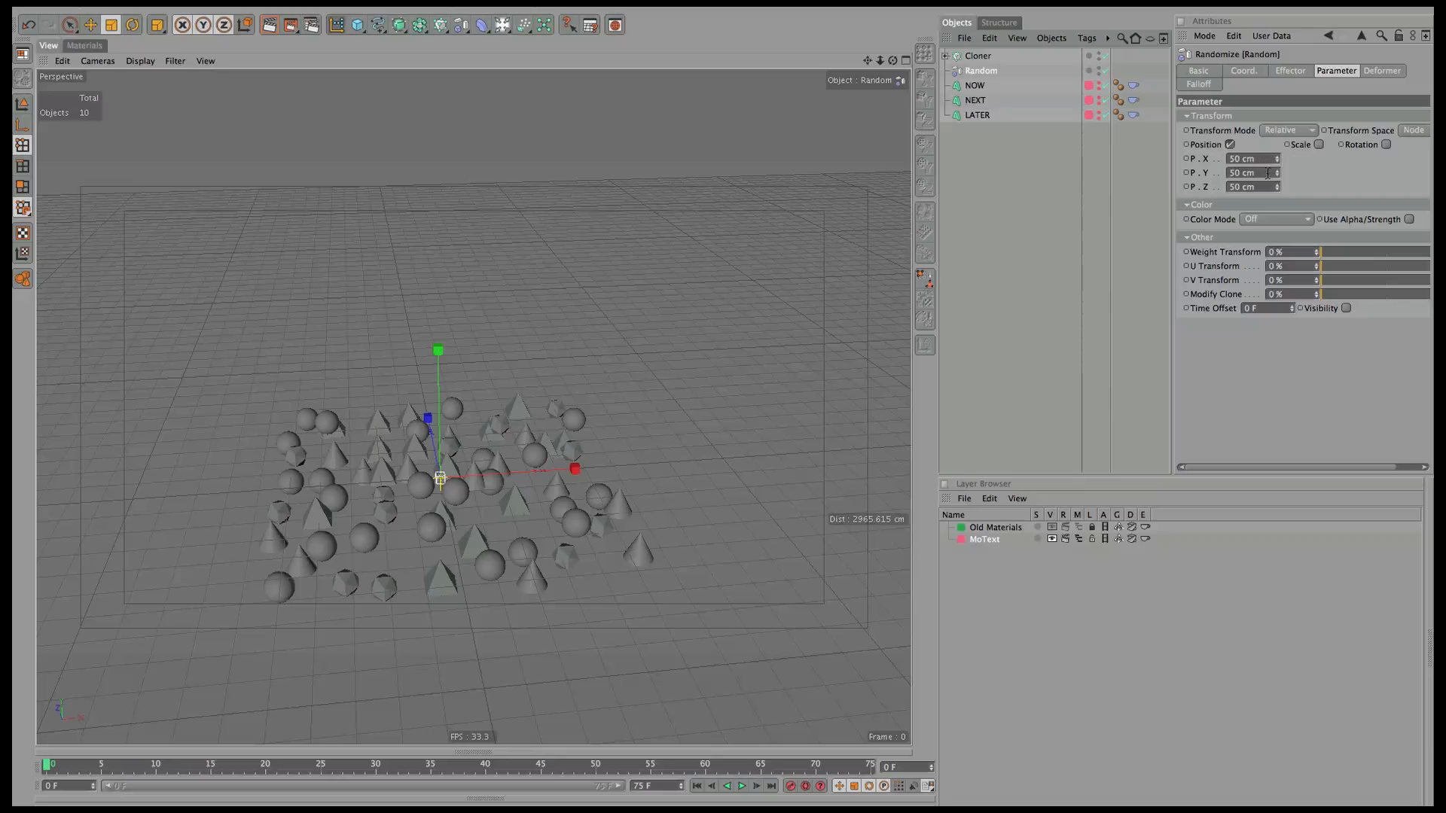
drag(1268, 173, 973, 51)
text(0)
key(Return)
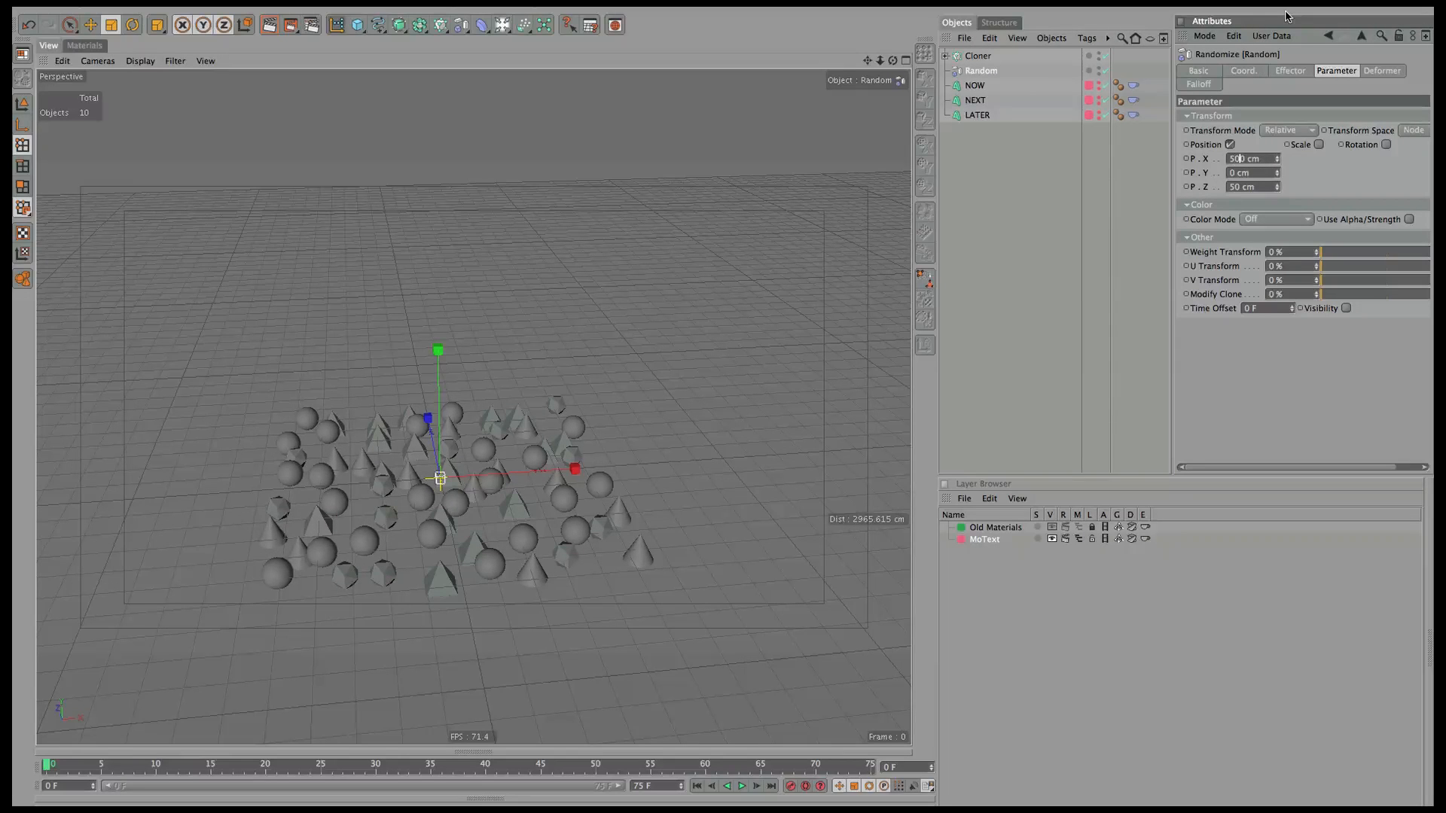
key(Tab)
key(Tab)
text(5)
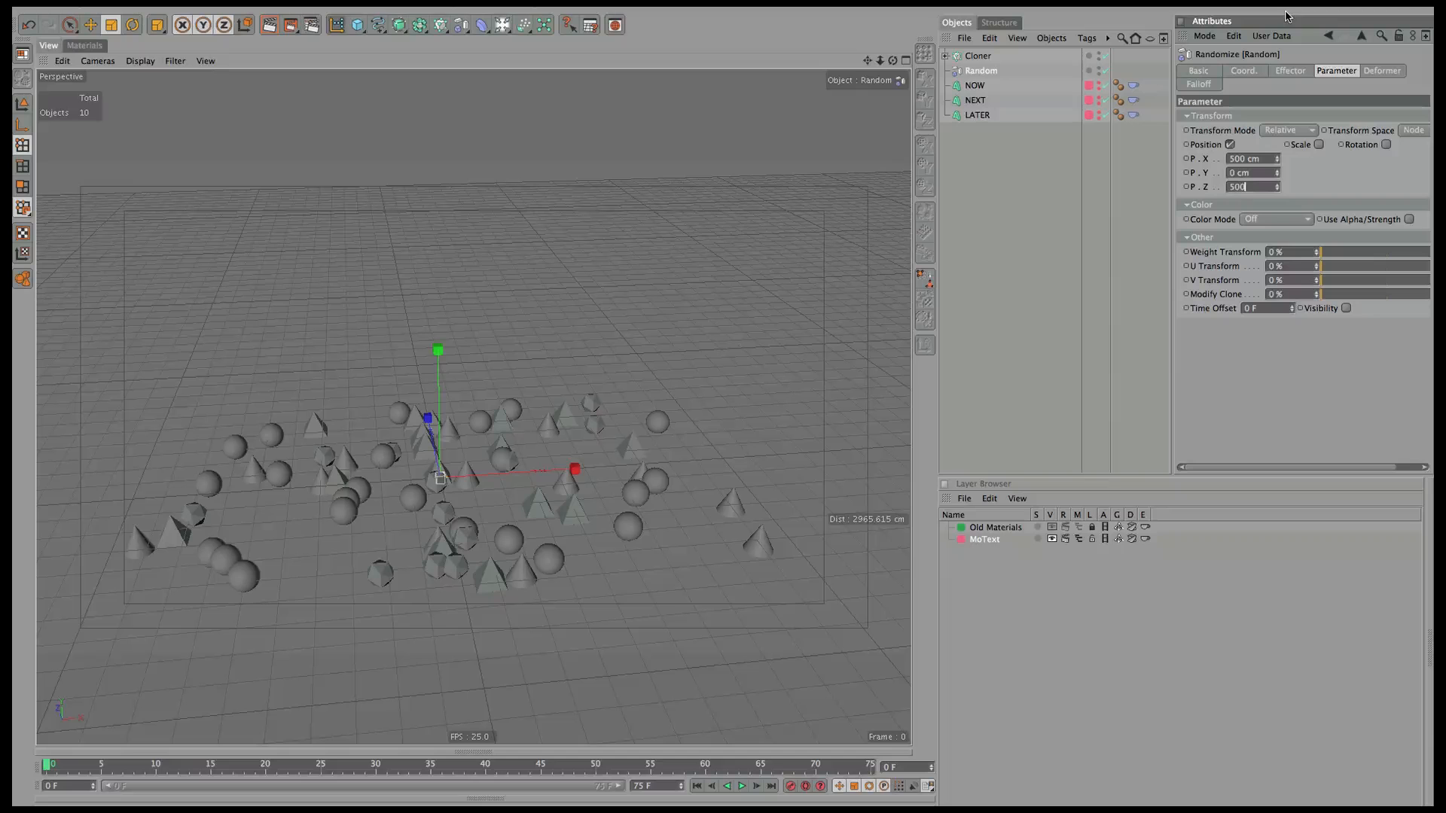
text(00)
key(Return)
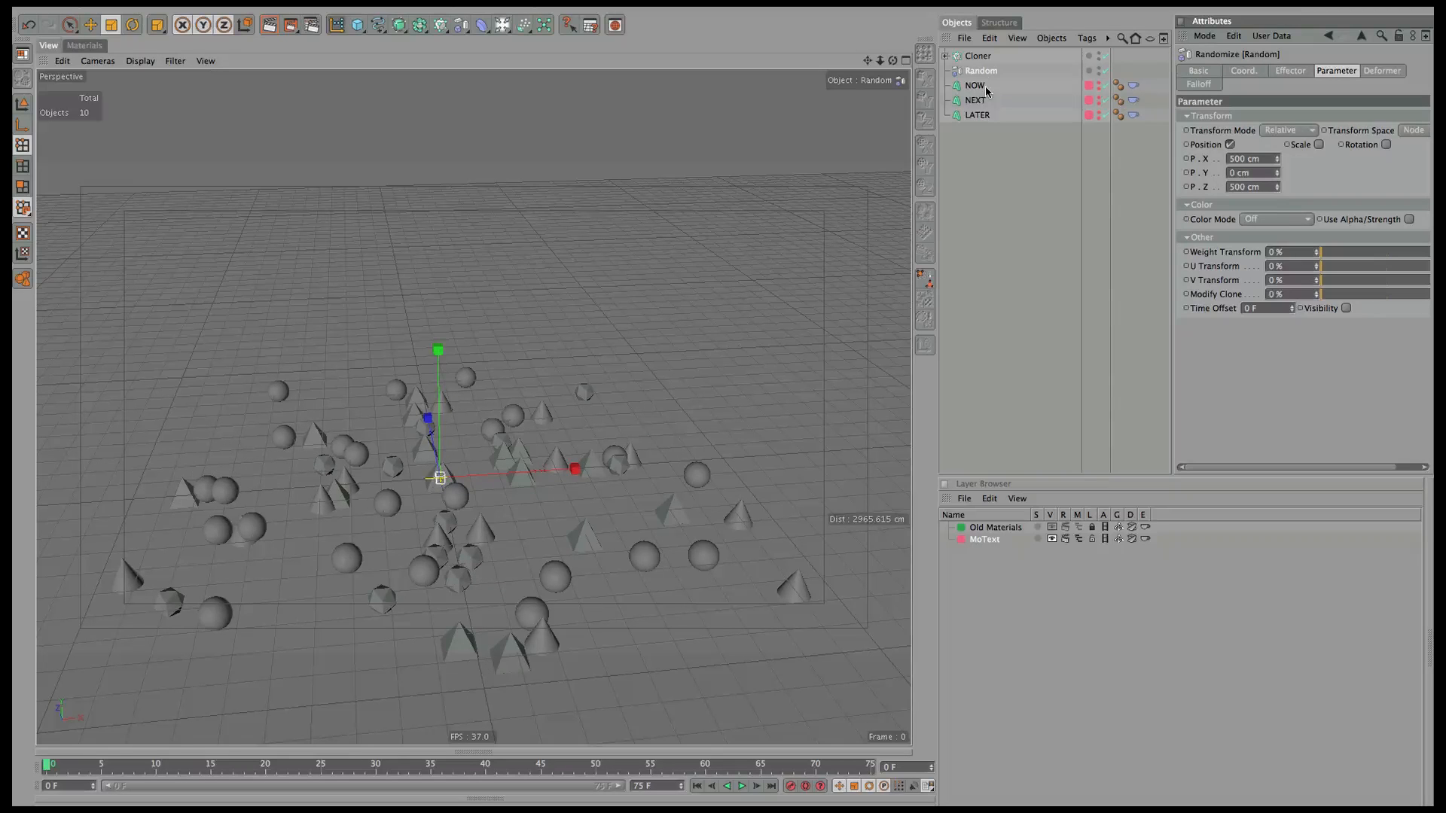
Enlarge the Cloner grid to 2000 cm in X and 2000 cm in Z.
click(978, 56)
click(1223, 185)
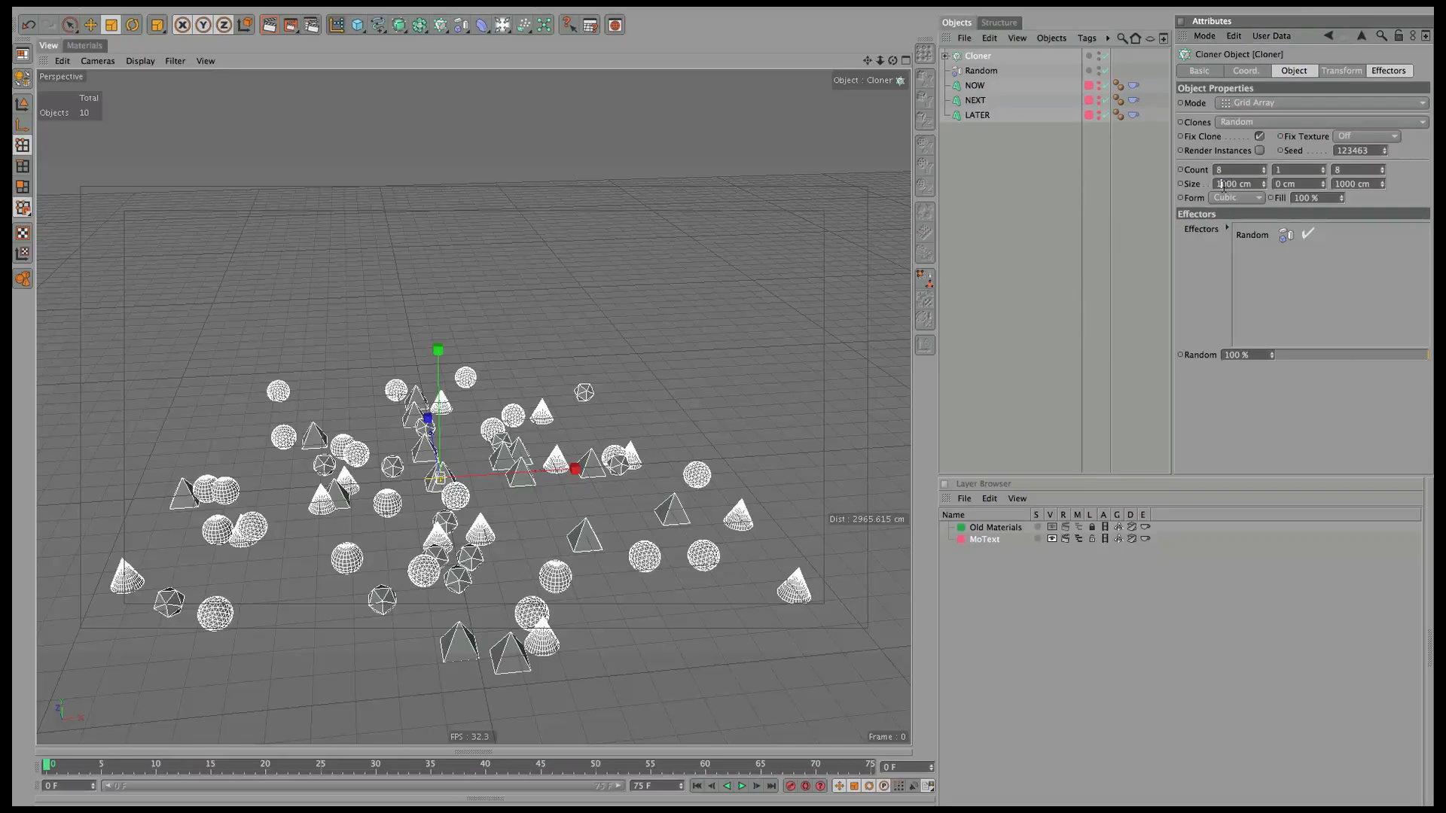
text(5)
key(Tab)
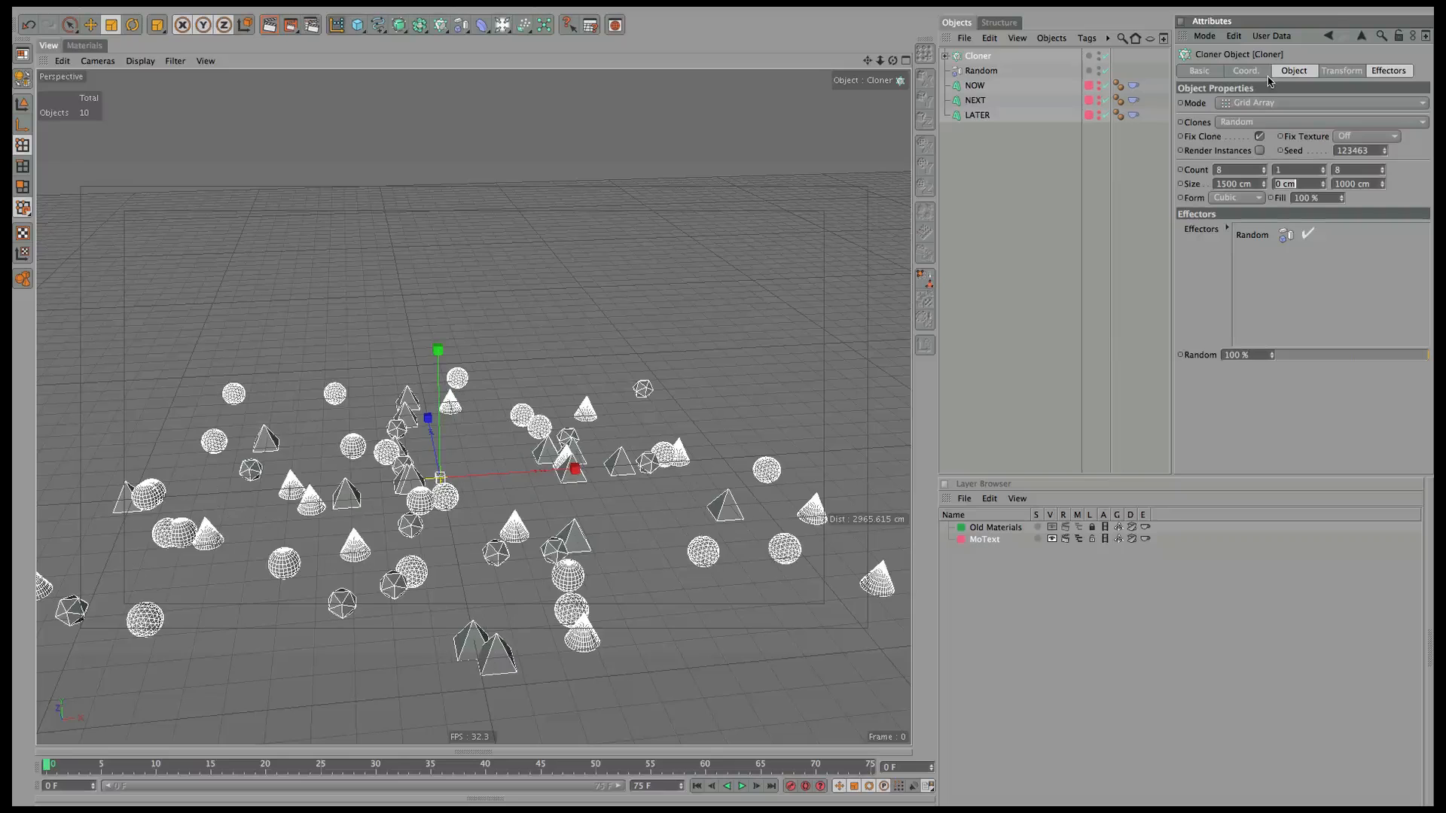
key(shift+Tab)
text(2000)
key(Tab)
key(Tab)
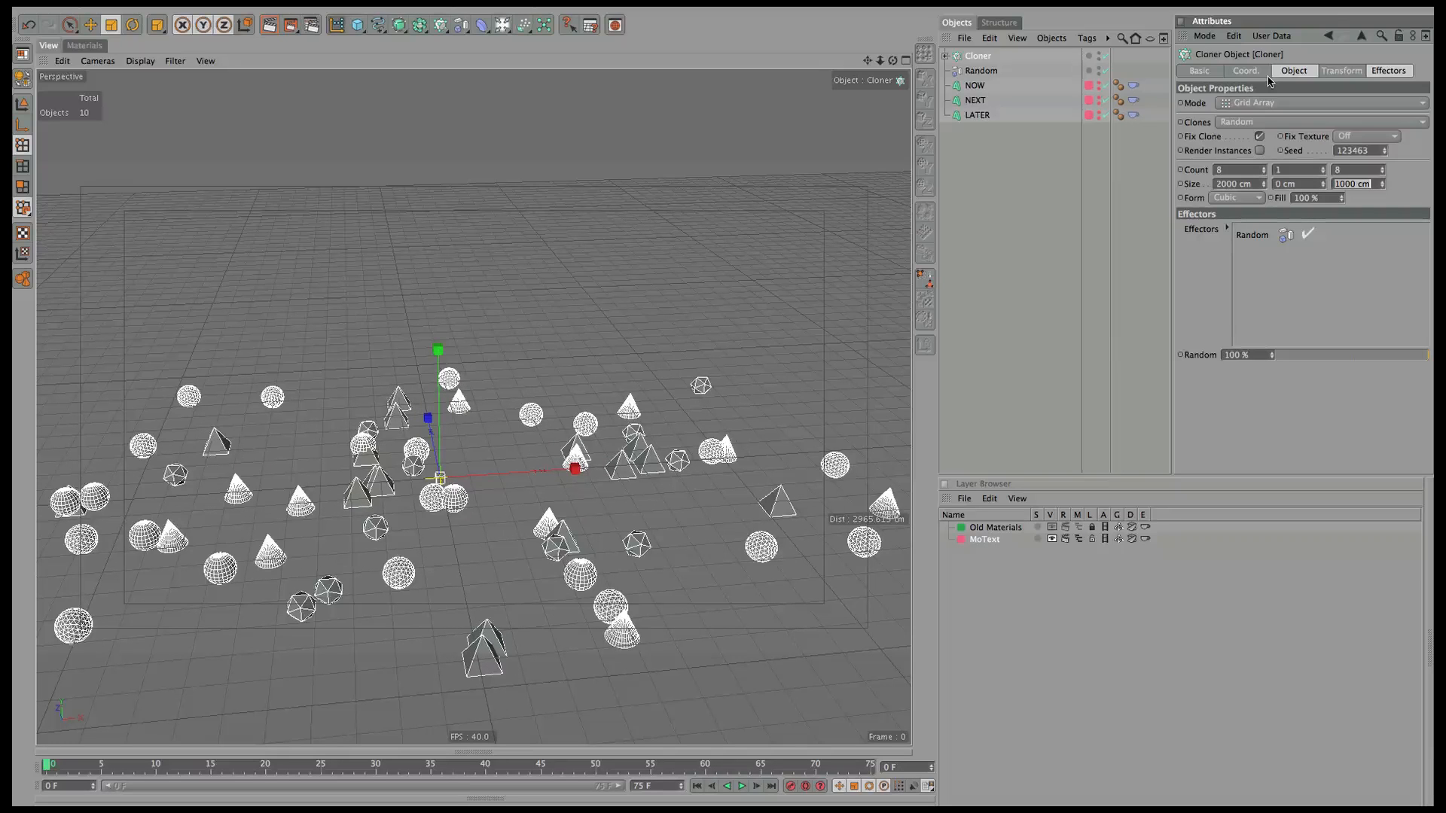
text(2000)
key(Return)
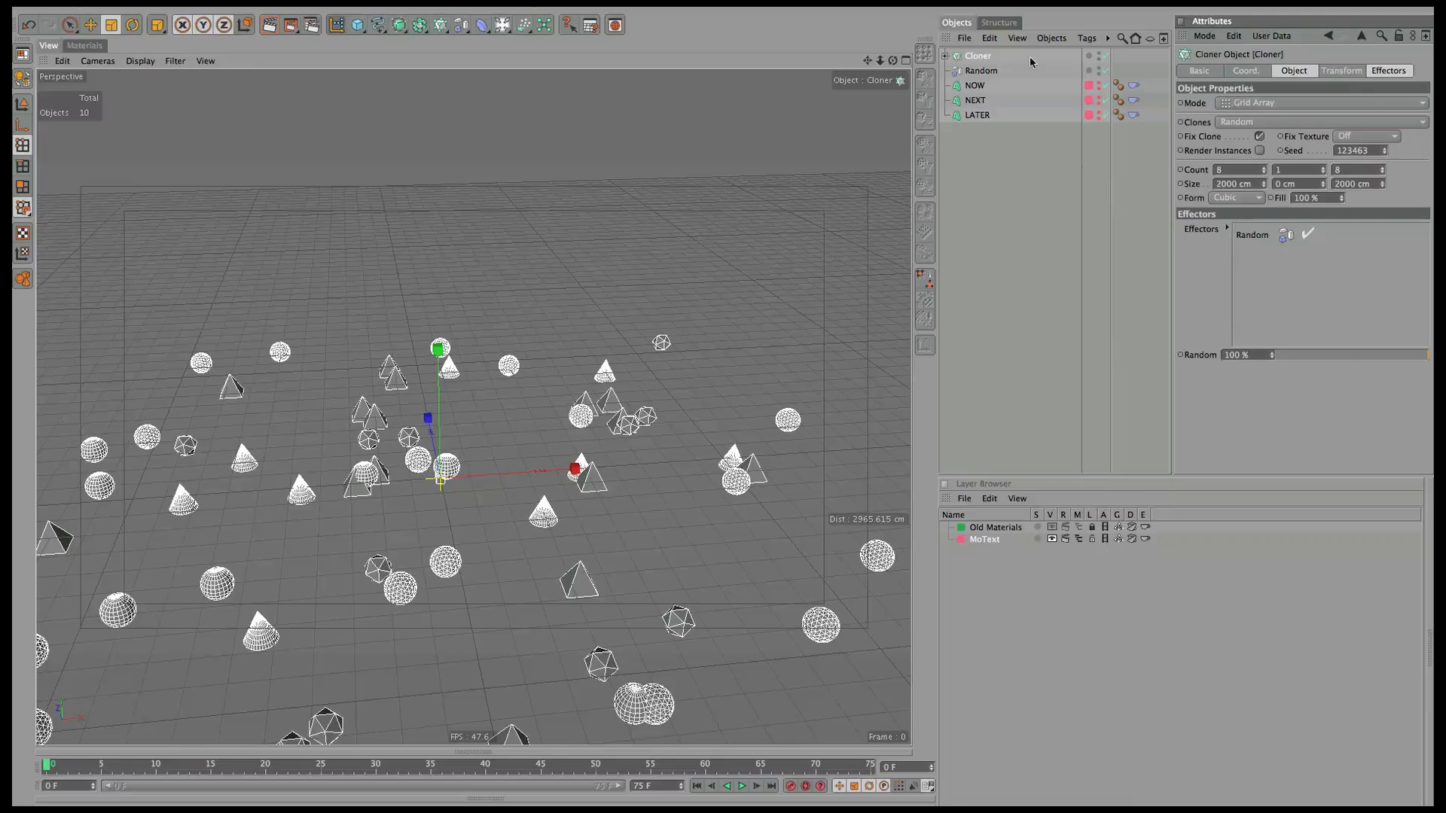
Raise the Random effector's offsets to 529 cm in X and 838 cm in Z.
click(980, 71)
drag(1277, 158, 1316, 134)
drag(1277, 186, 1334, 156)
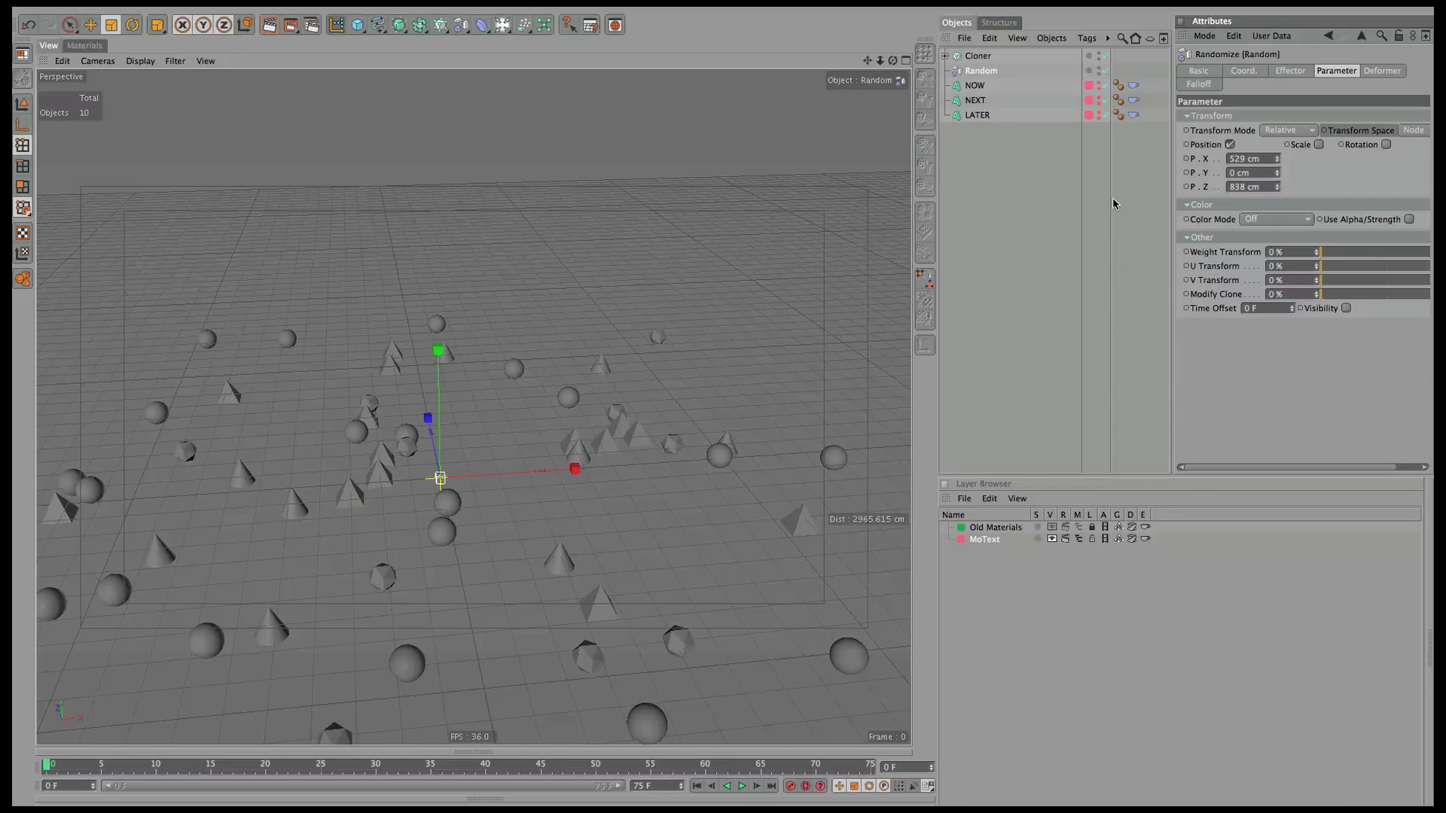
click(946, 56)
click(946, 57)
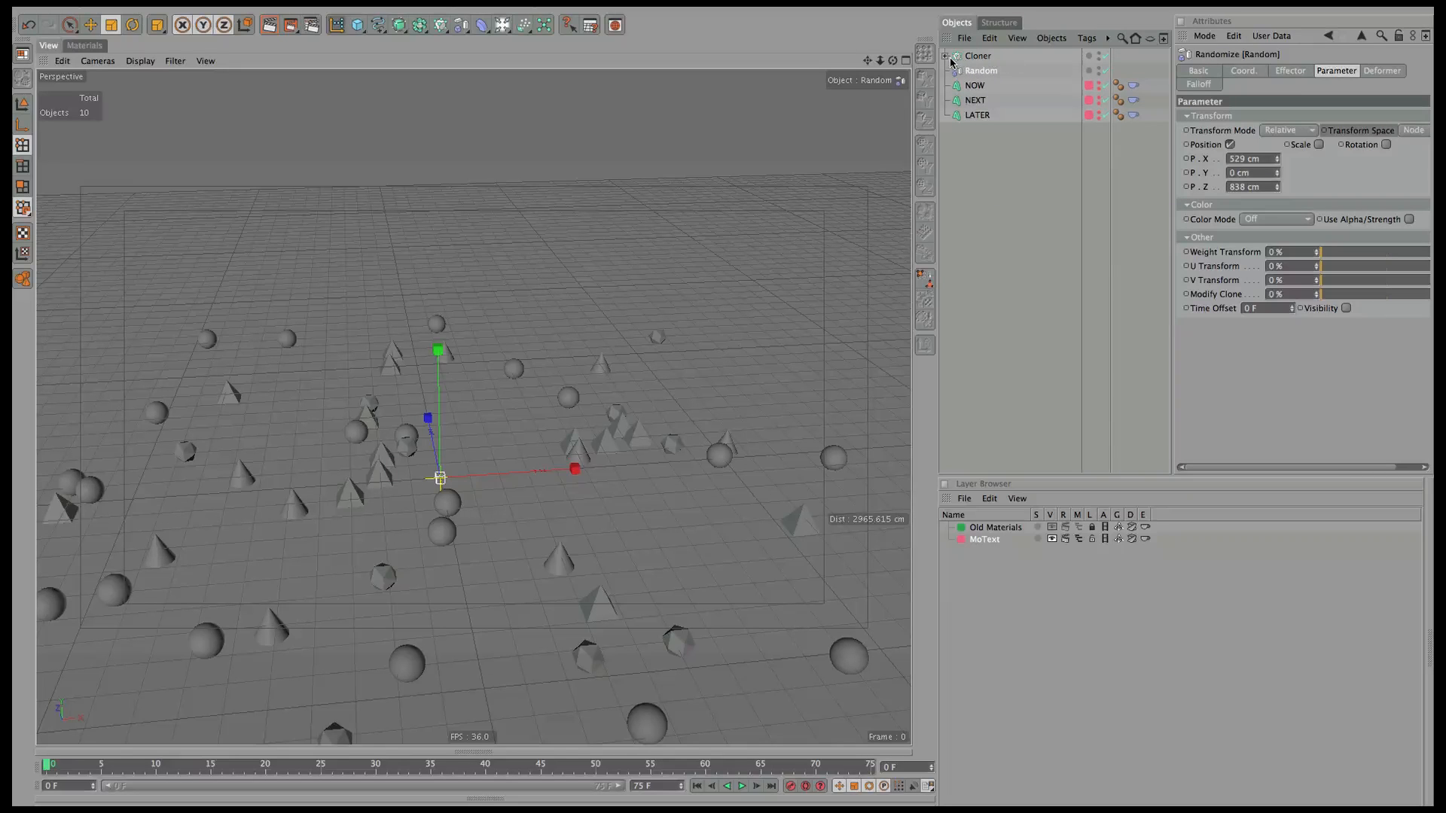
click(977, 59)
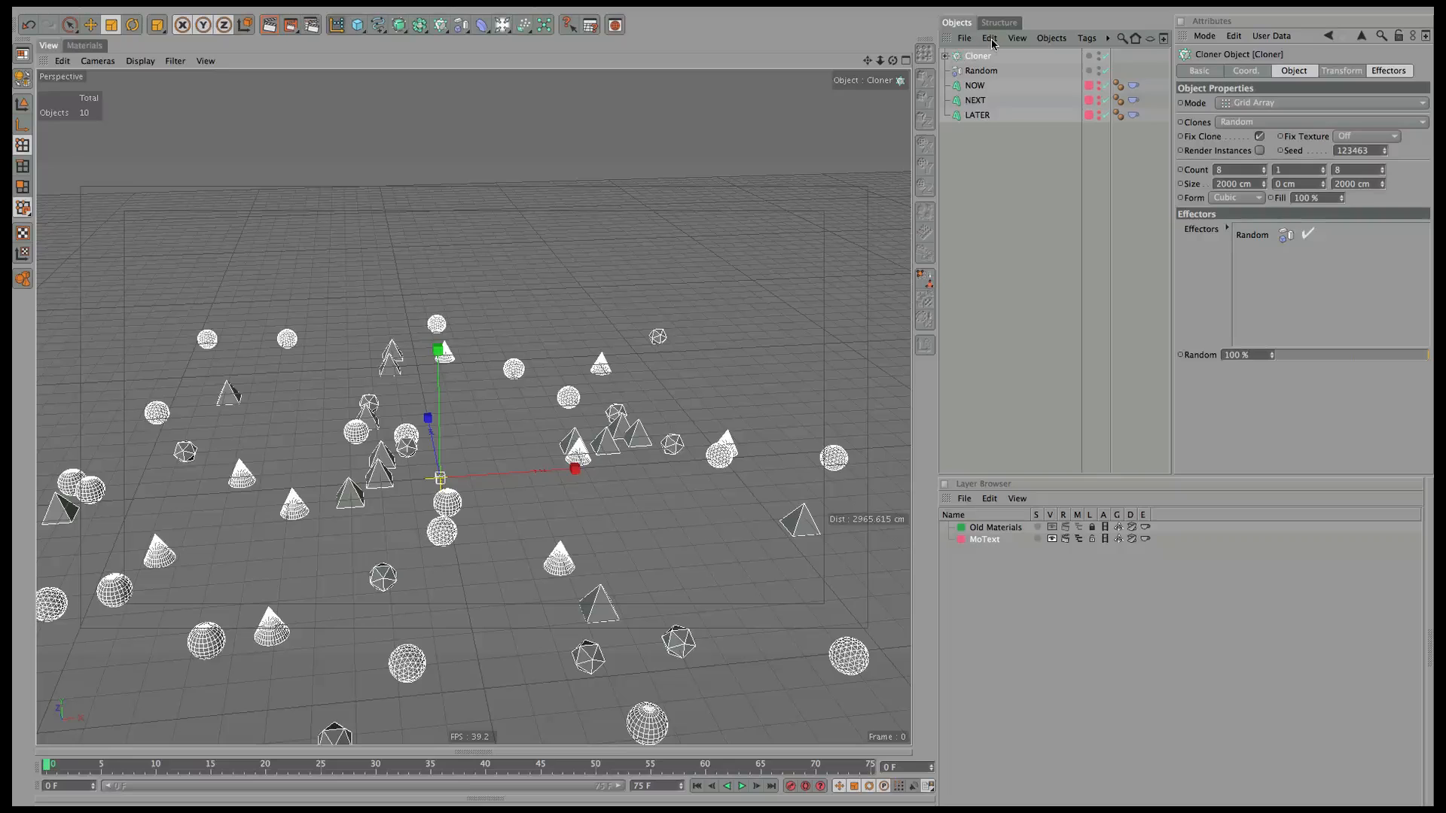
Put the Cloner and all its children on a new layer named MoGraph.
click(989, 37)
click(1046, 202)
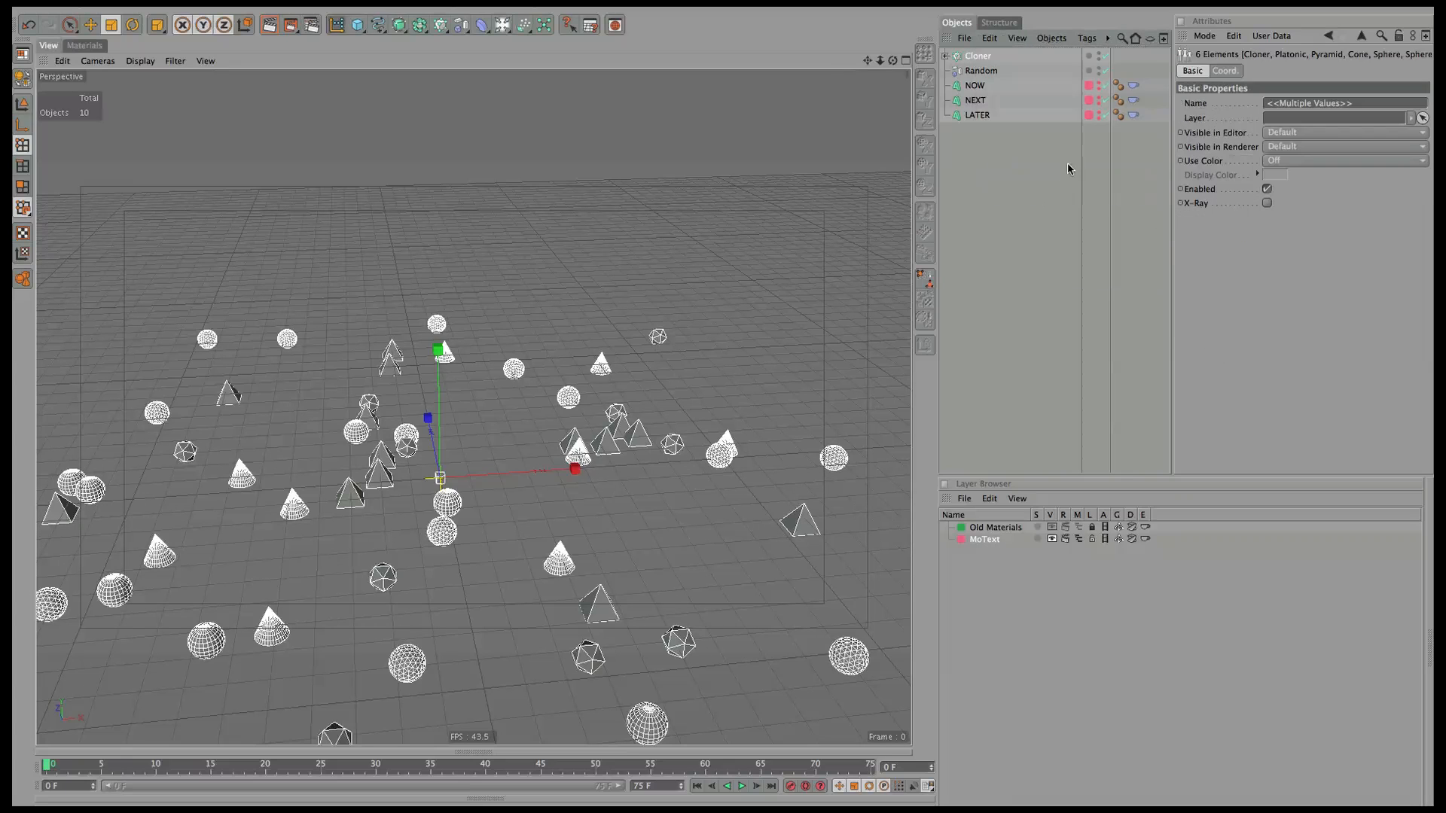
click(945, 56)
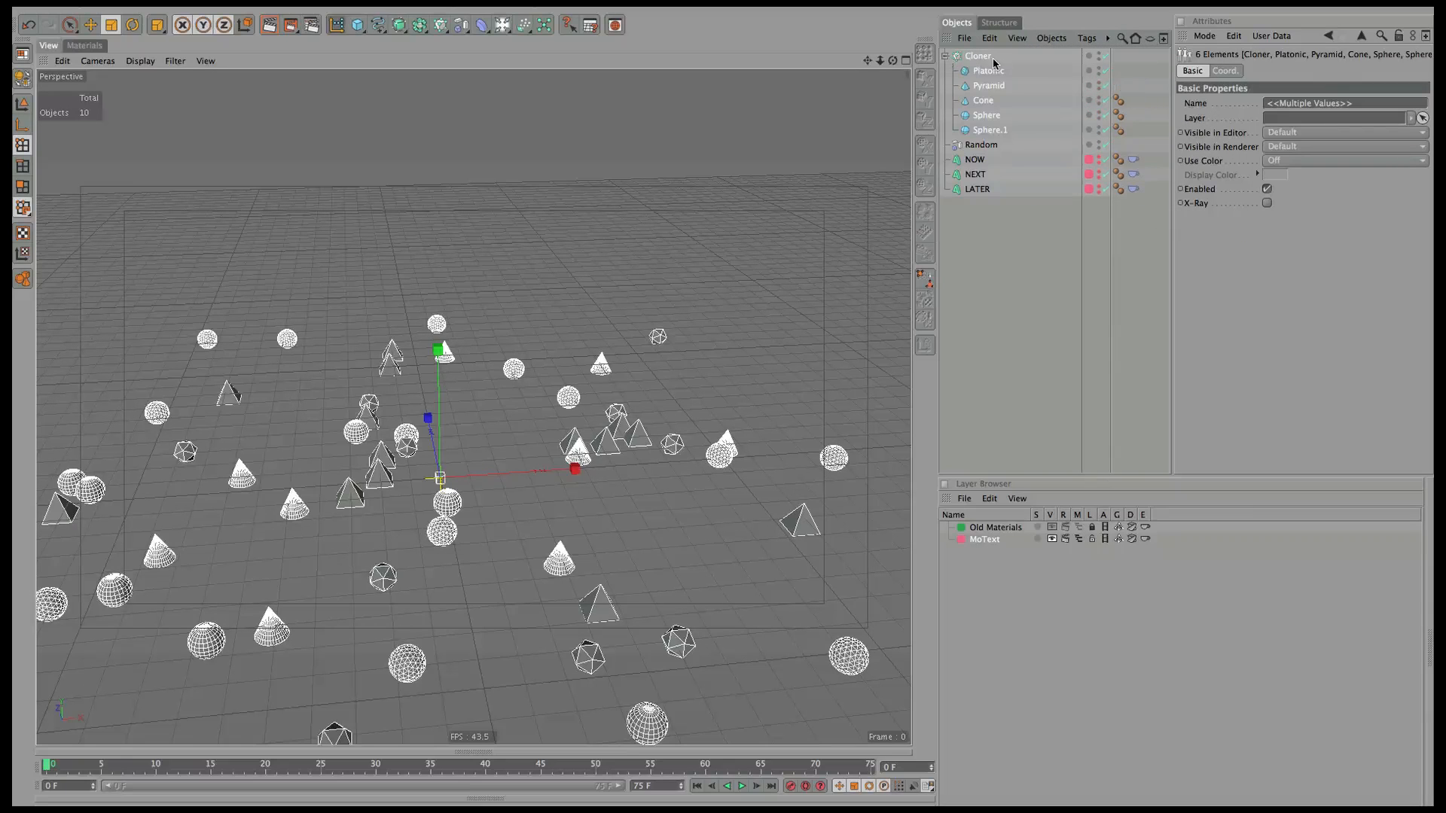
right_click(982, 60)
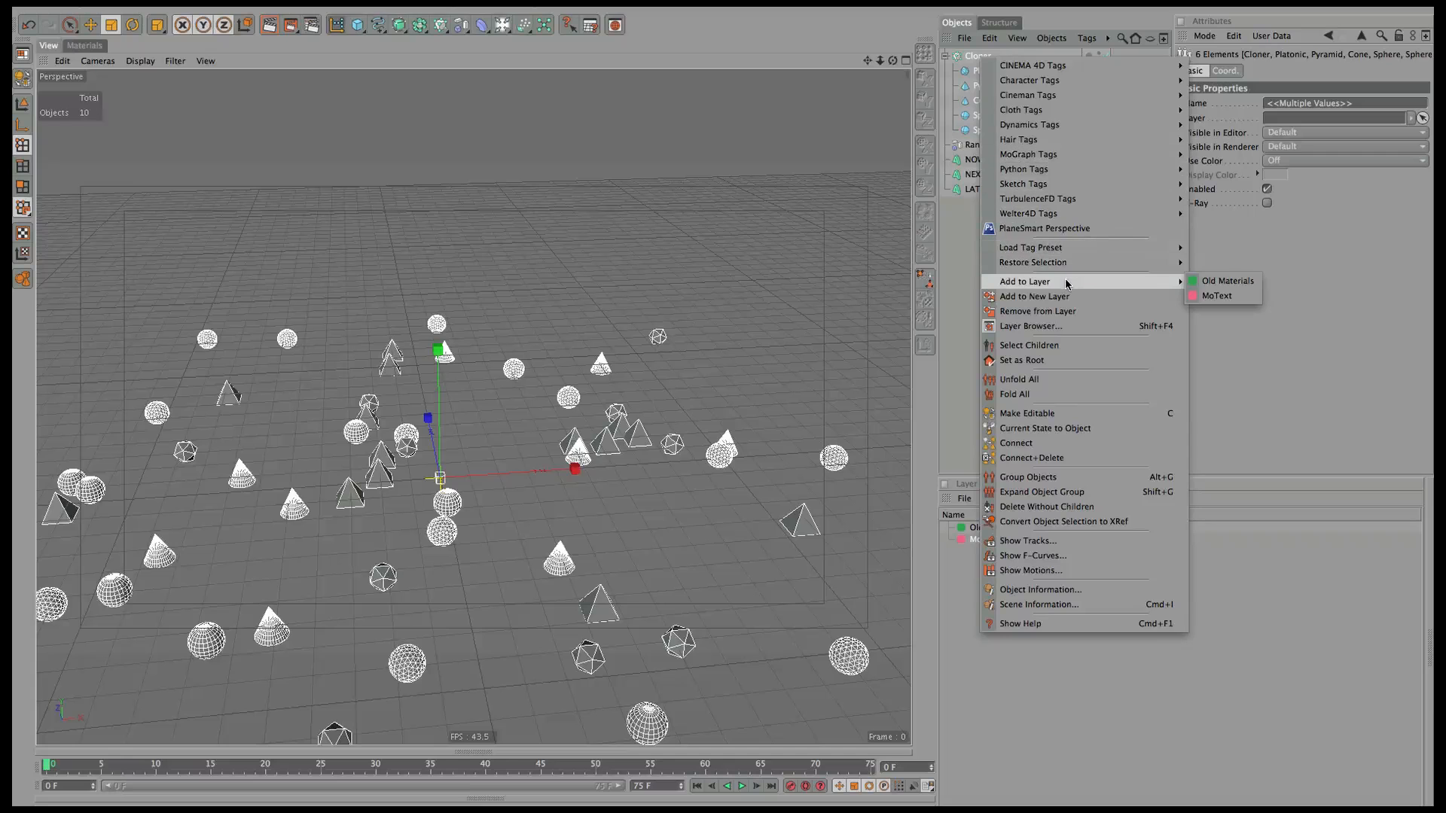
click(1053, 297)
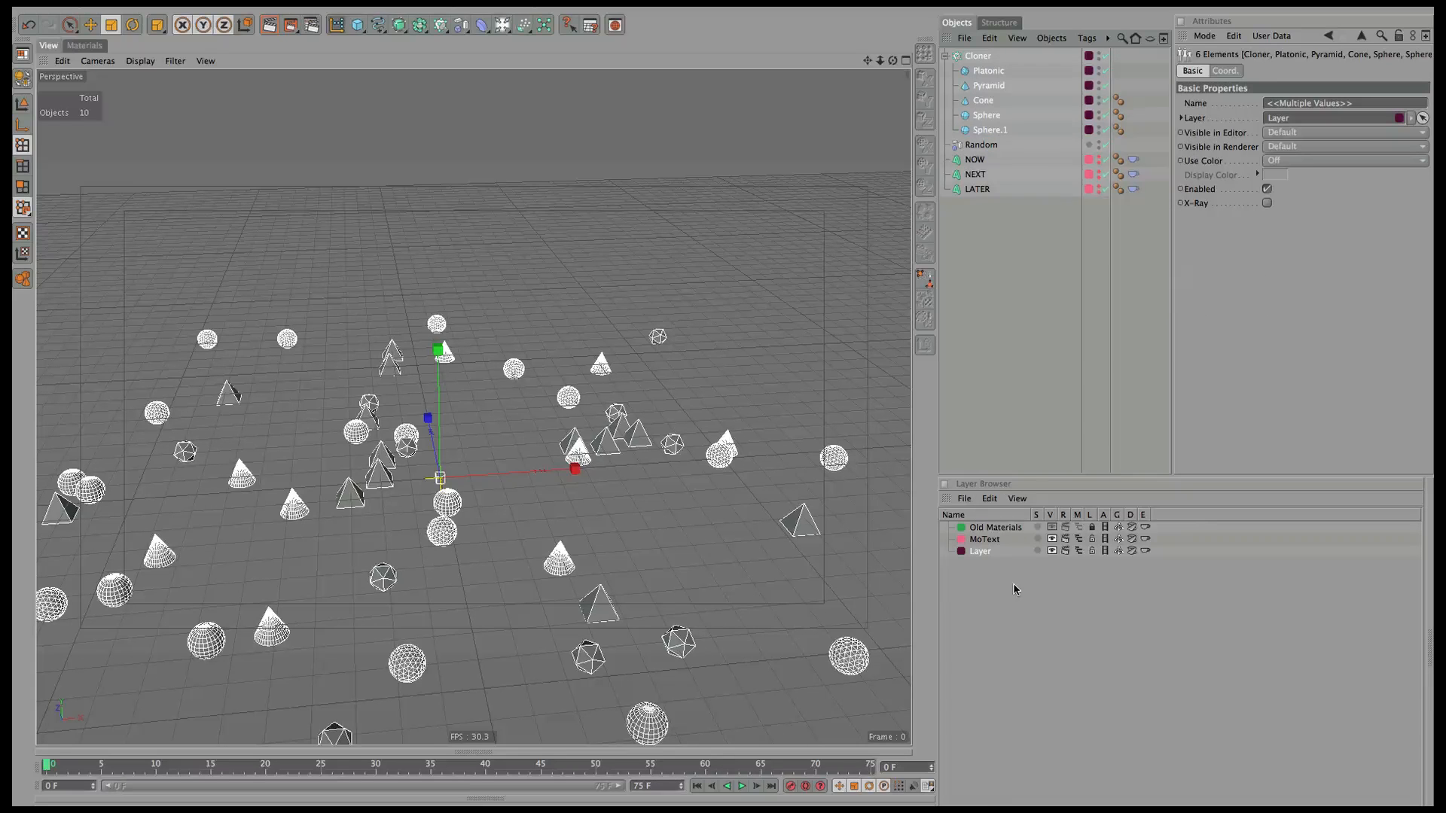
double_click(977, 552)
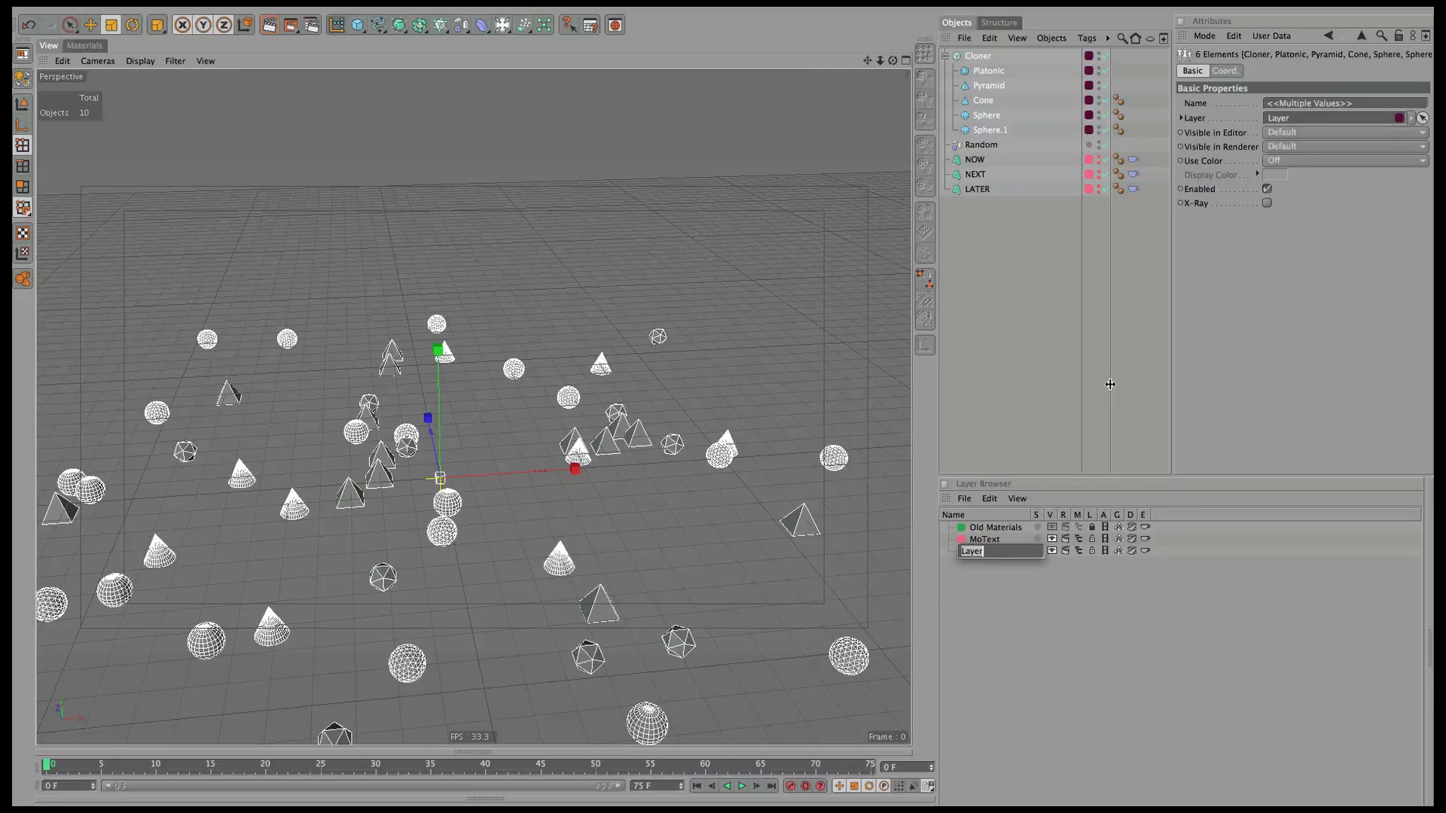
text(MoGraph)
key(Return)
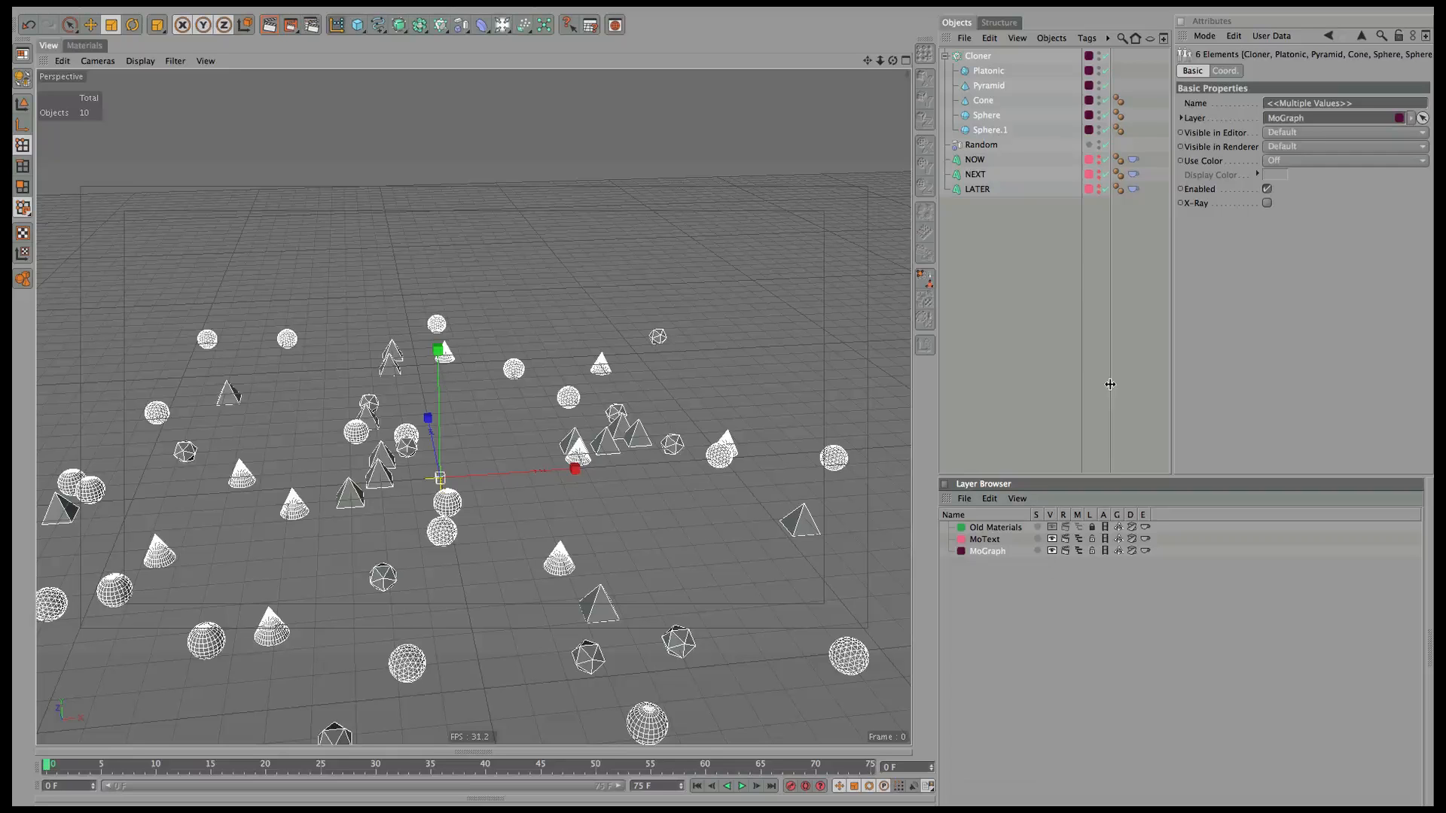
Put the Random effector on a new layer named Effectors.
click(978, 147)
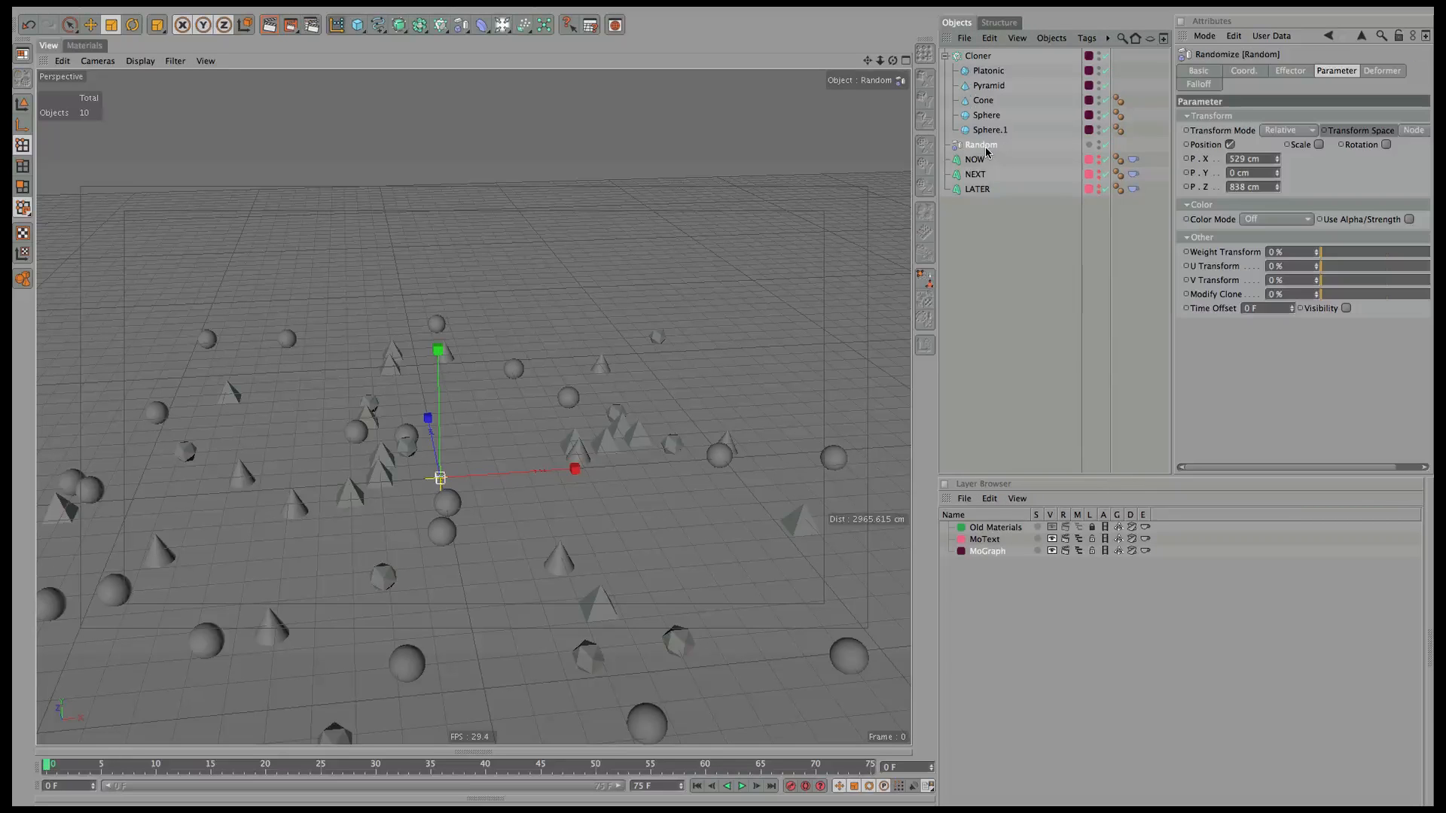
right_click(983, 149)
click(1023, 388)
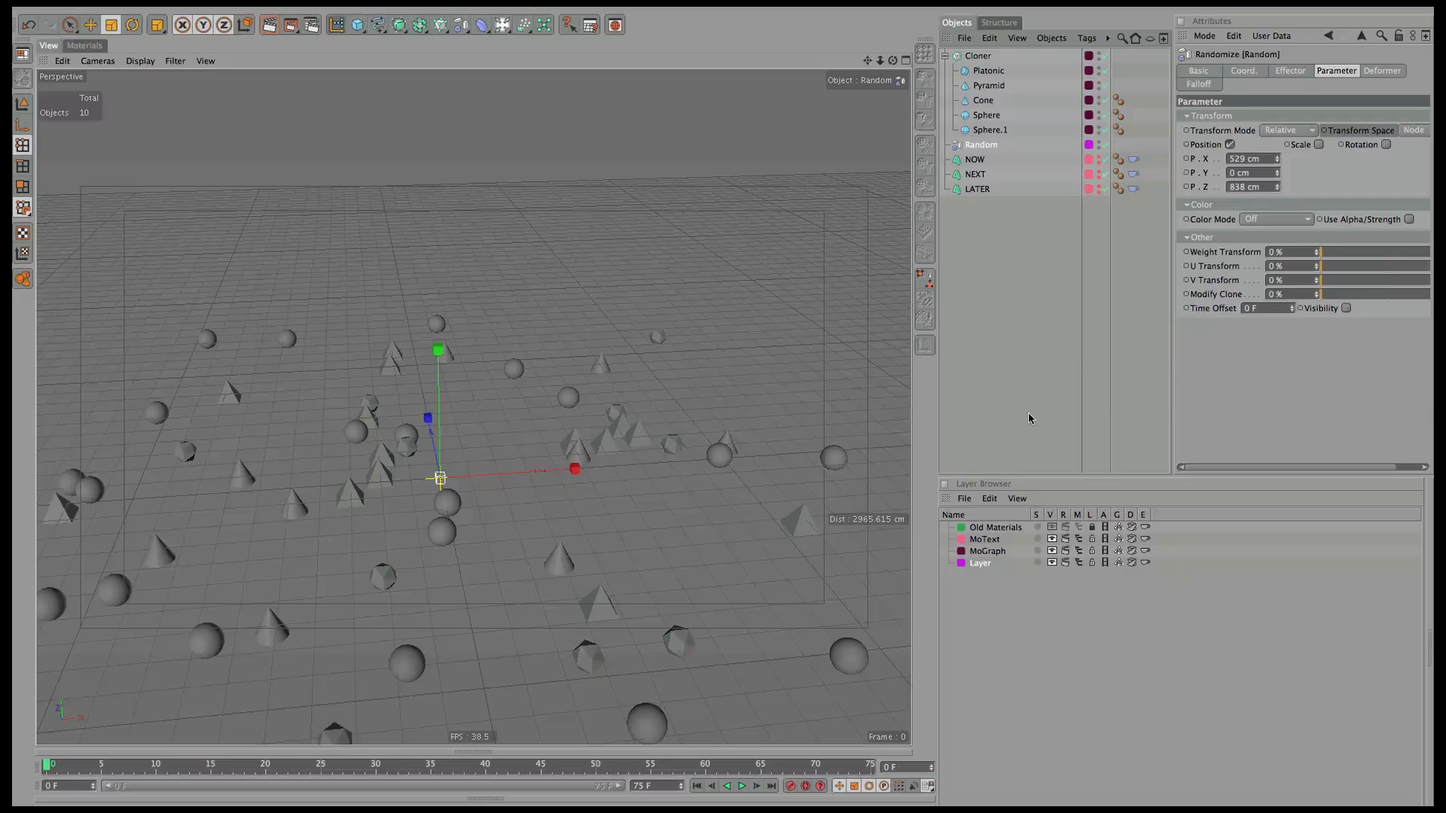
double_click(980, 563)
text(Effe)
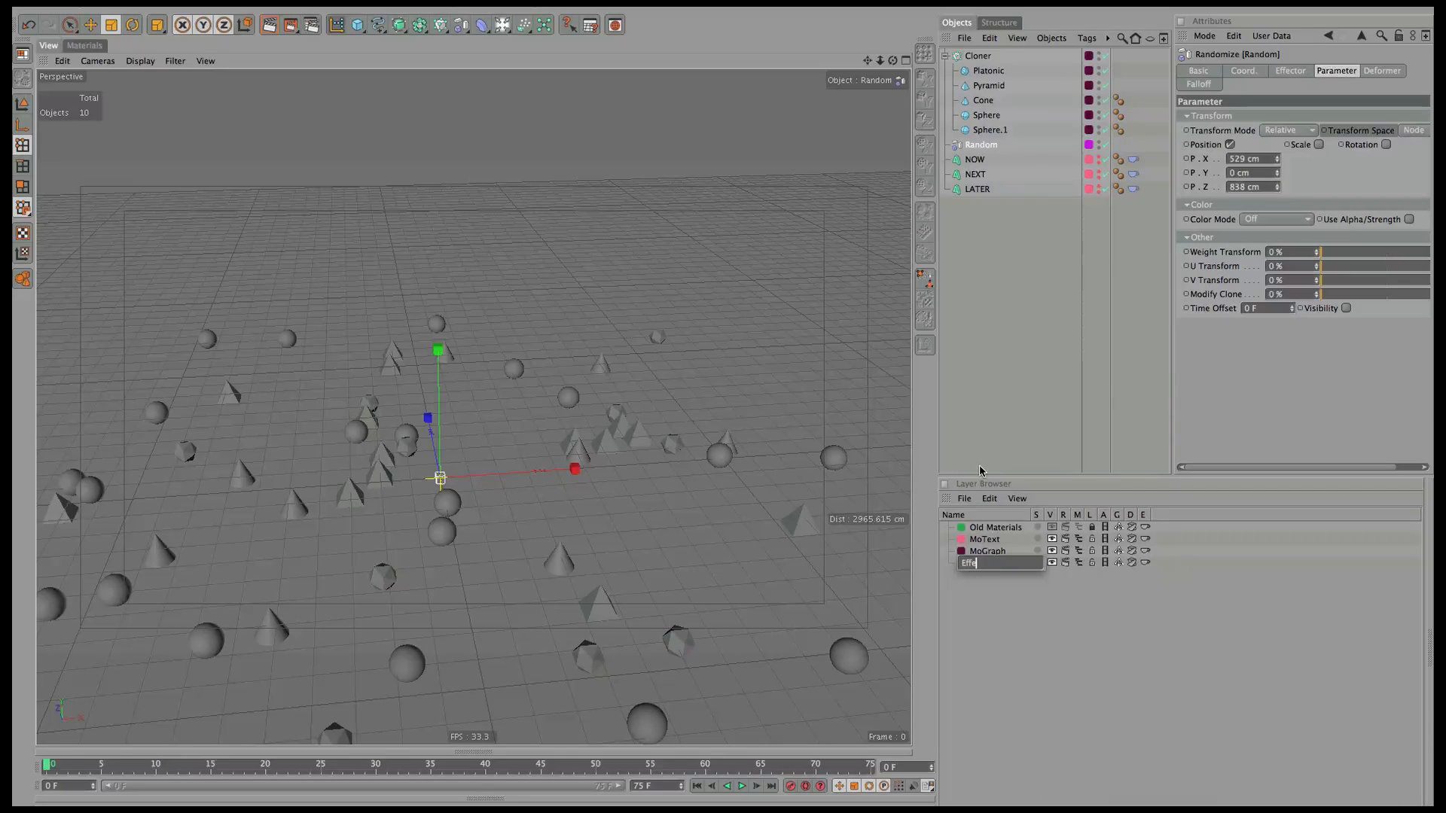
text(ctors)
key(Return)
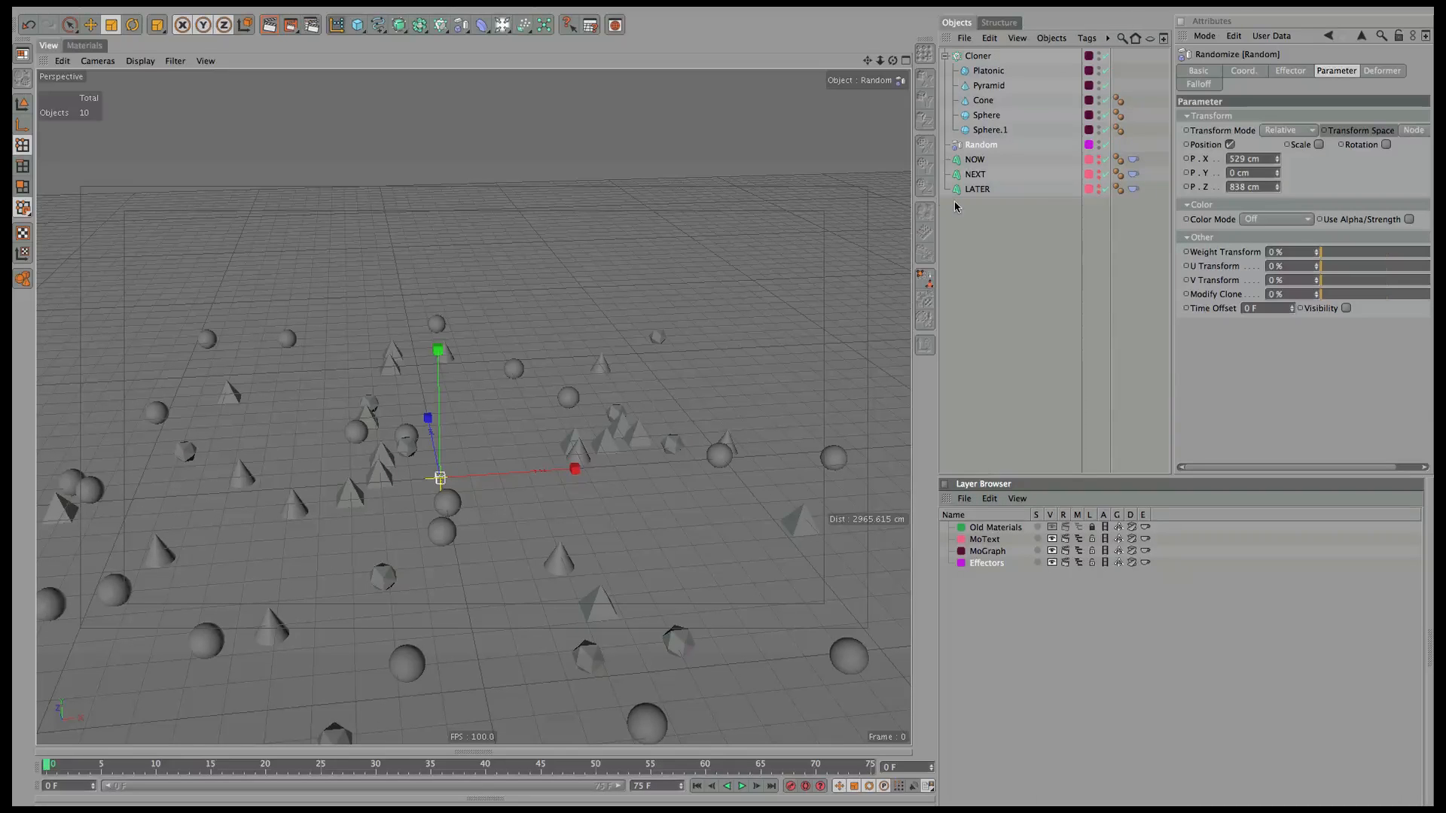
click(945, 55)
click(978, 56)
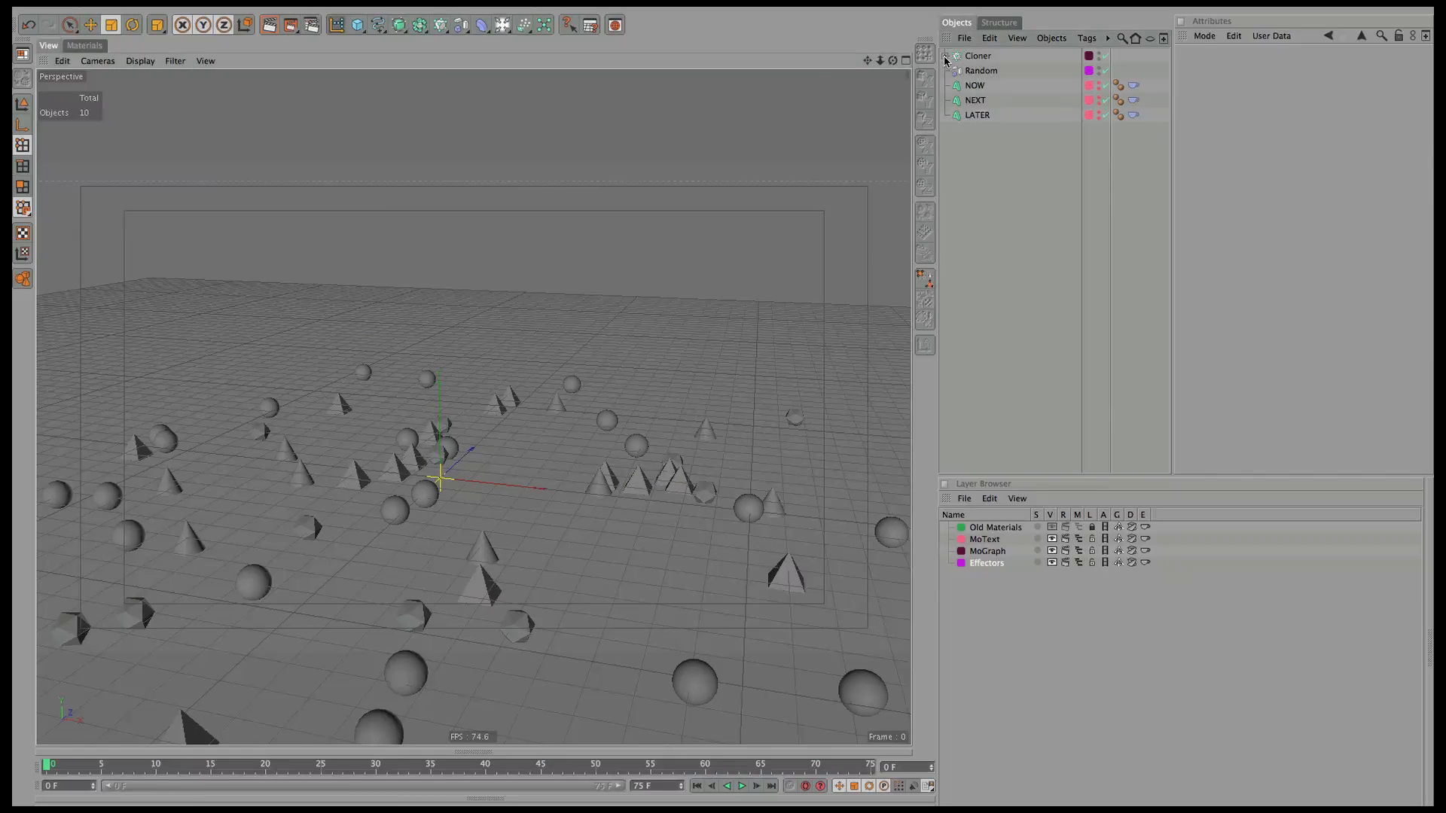
Add Dynamics Body tags to the five cloned shapes: Platonic, Pyramid, Cone, Sphere, Sphere.1.
click(946, 56)
click(988, 71)
shift+click(989, 130)
click(1087, 38)
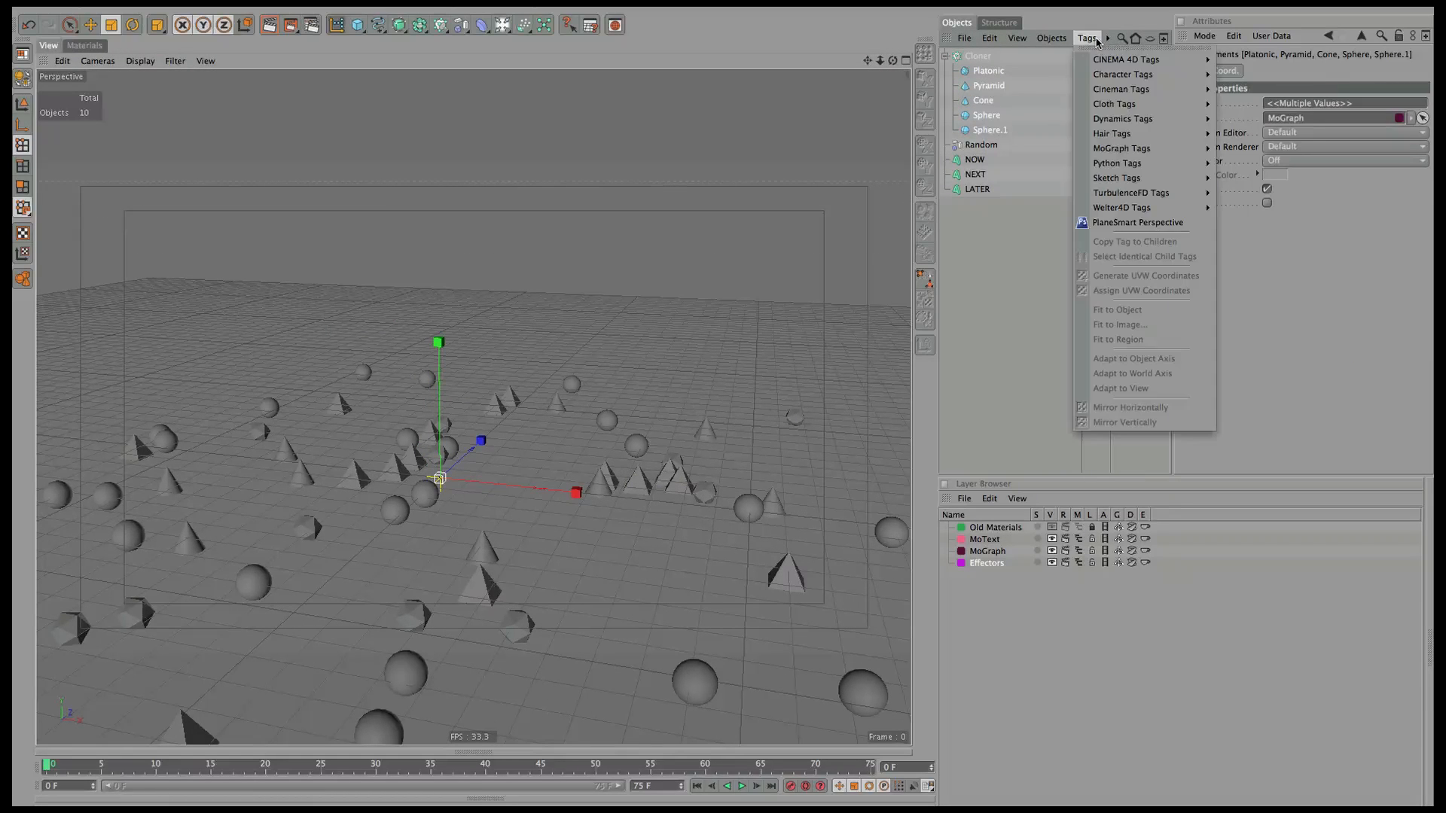
mouse_move(1175, 123)
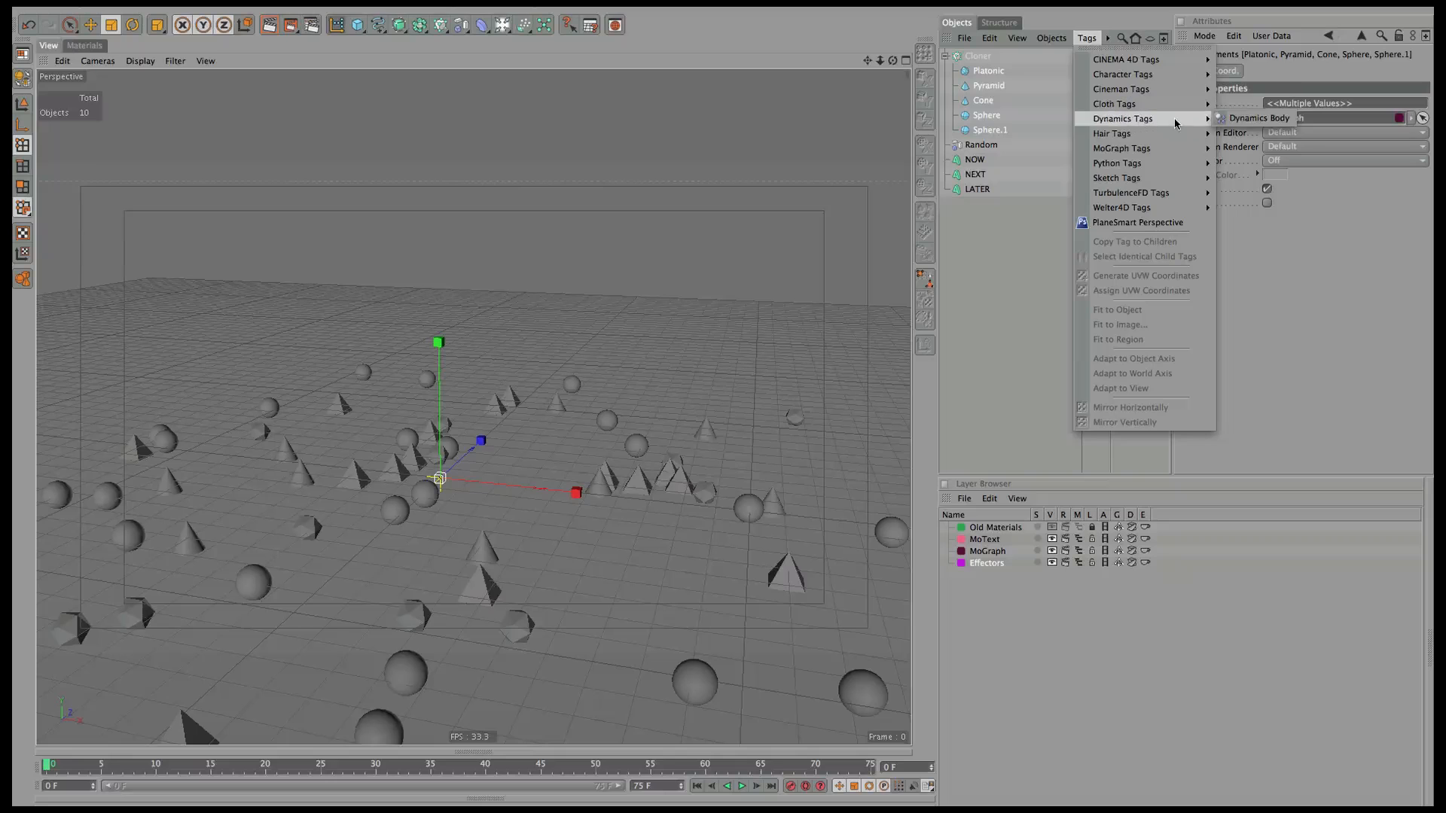
click(1247, 119)
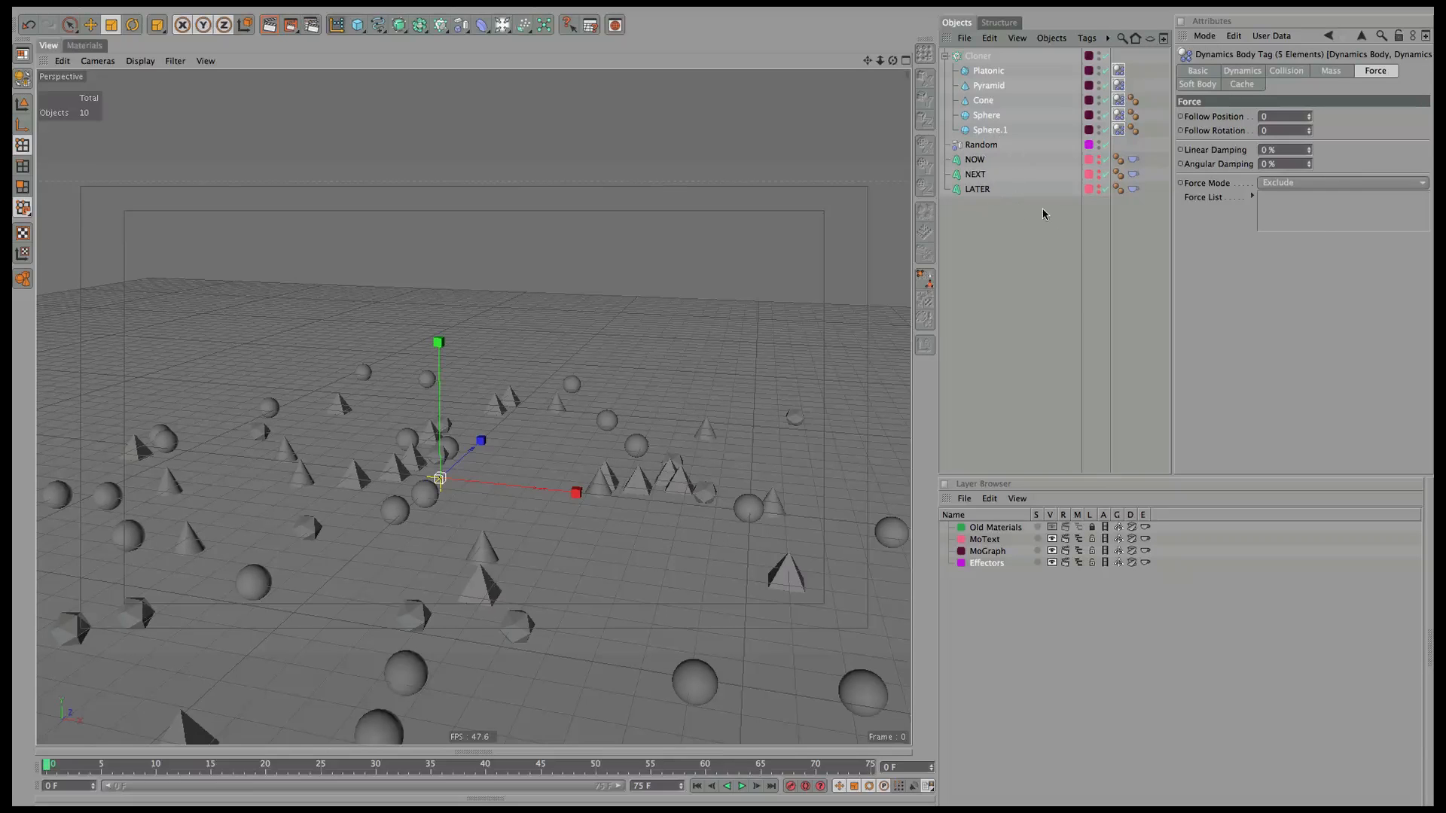
Test-play the dynamics simulation, pause it and return to frame 0.
click(972, 231)
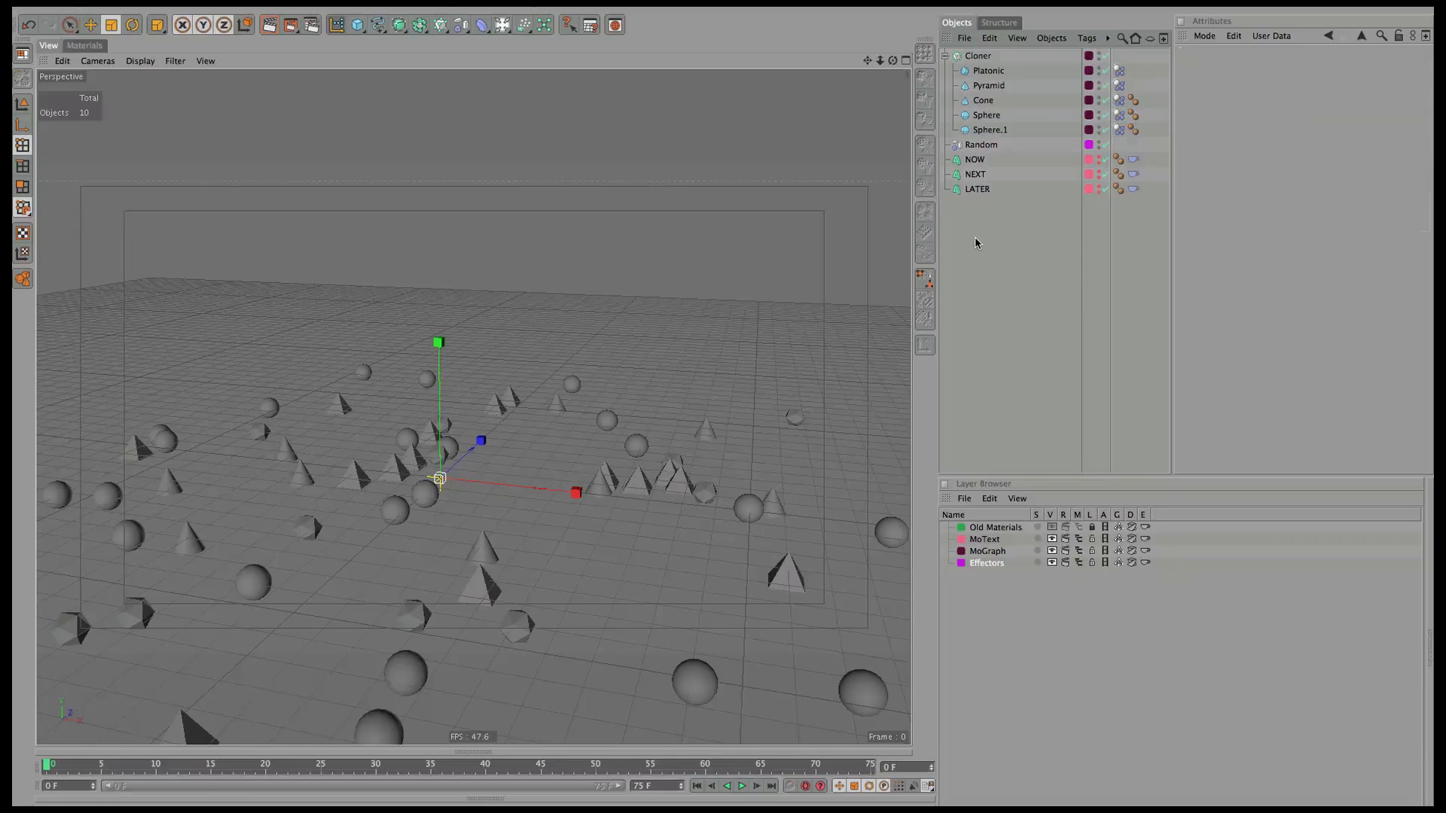
click(741, 786)
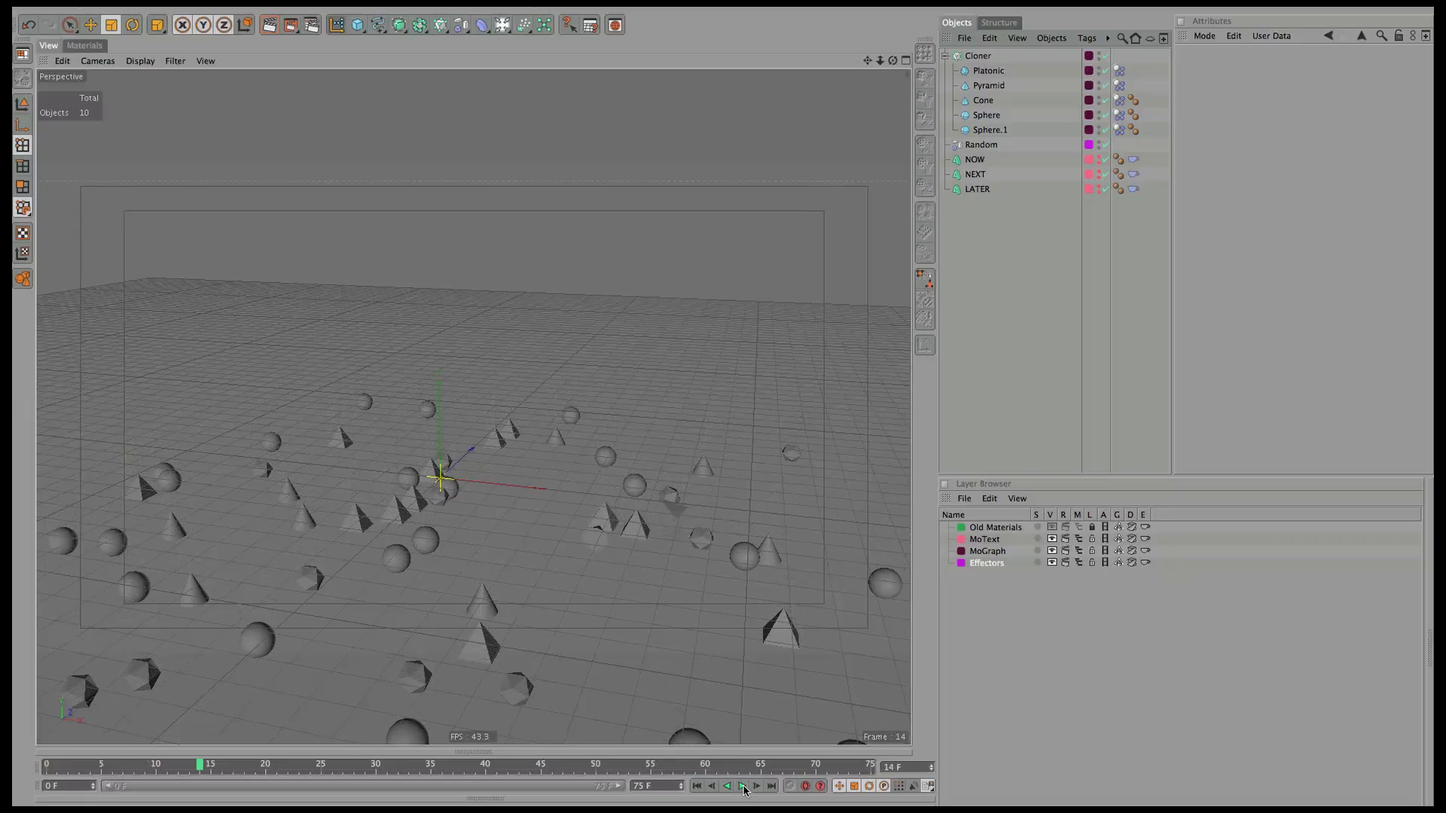
click(741, 786)
click(697, 786)
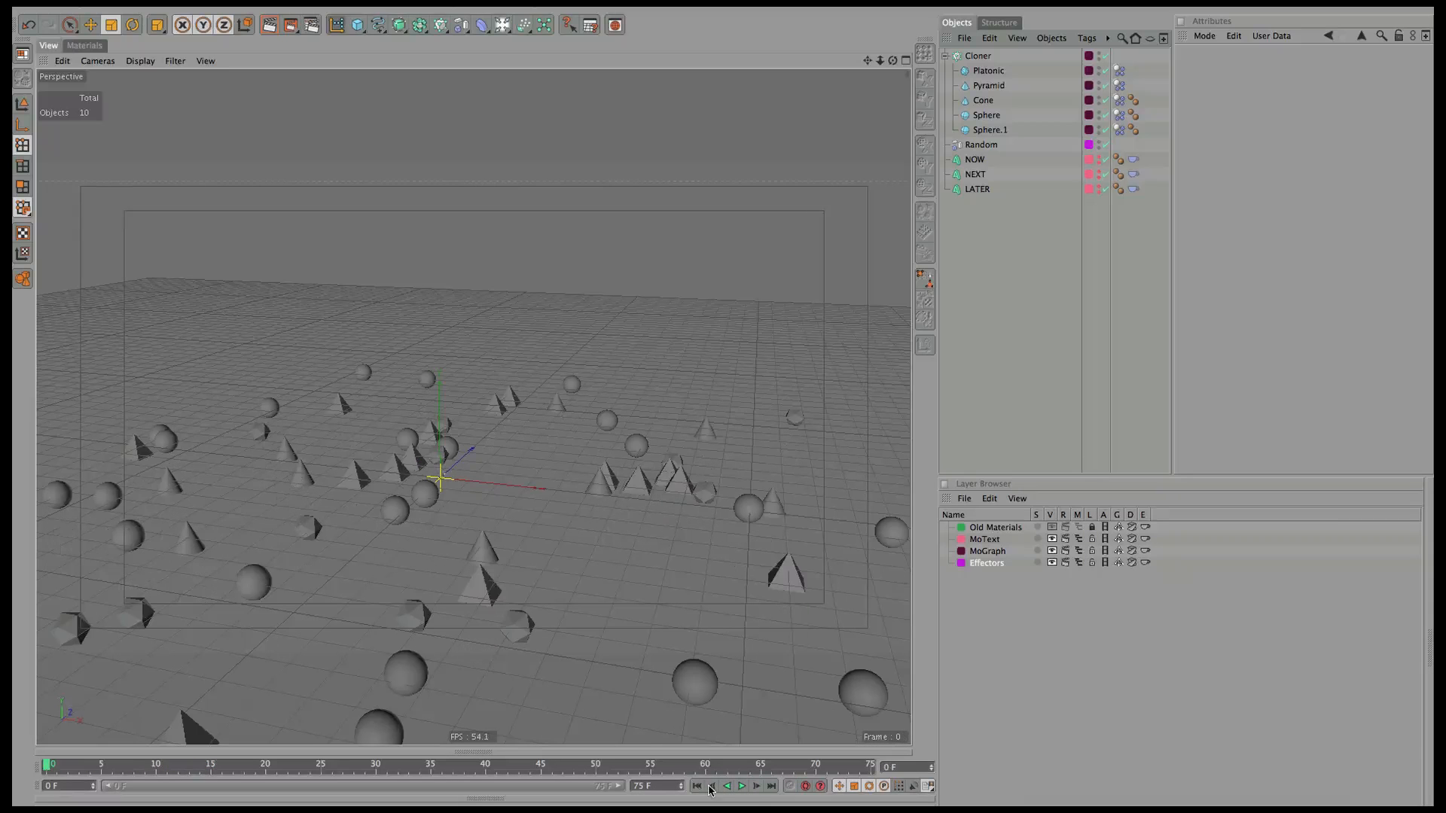
Add a Floor and a Background to the scene, placed below LATER in the object list.
click(502, 28)
click(657, 149)
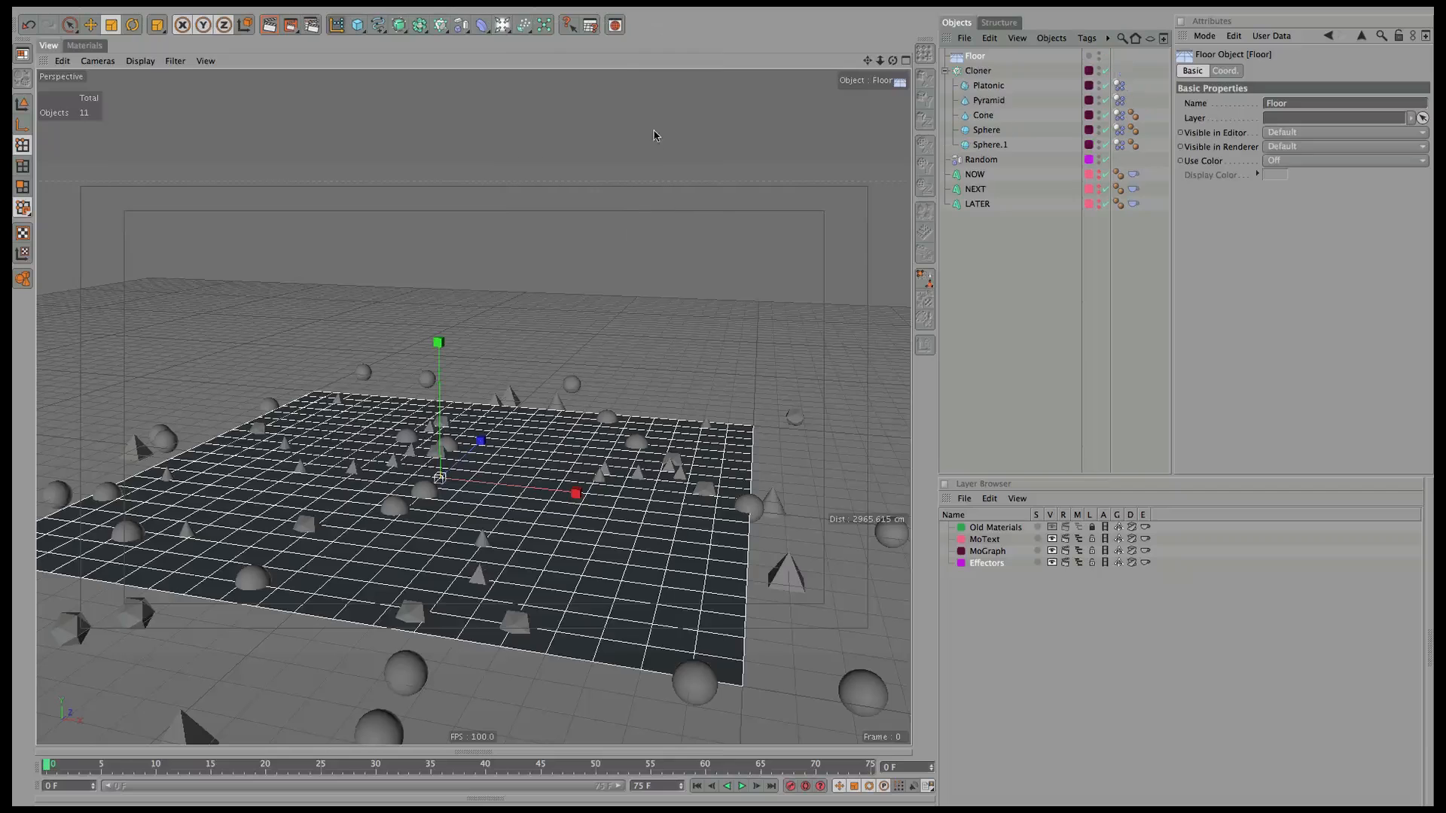
click(507, 24)
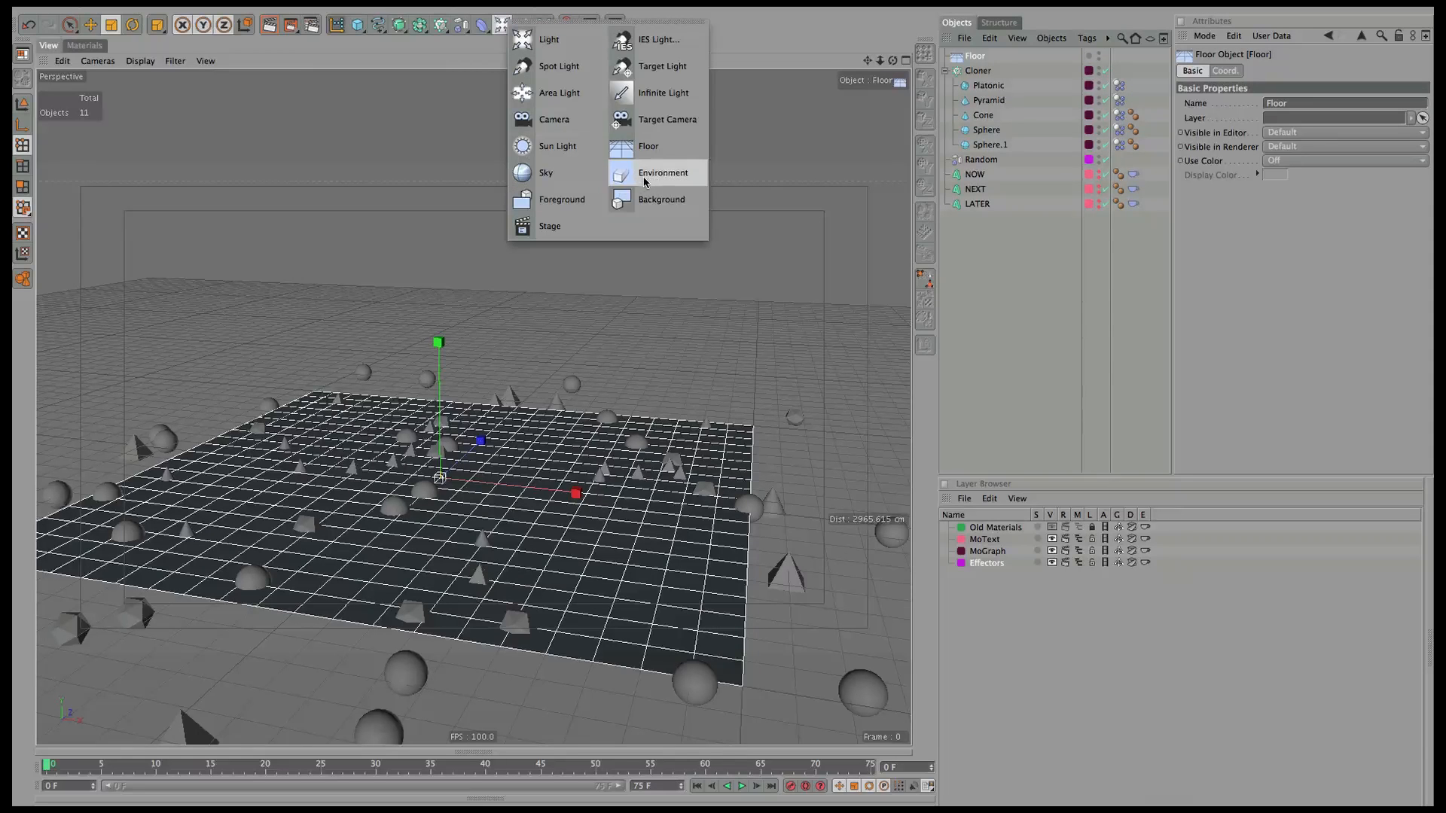
click(671, 198)
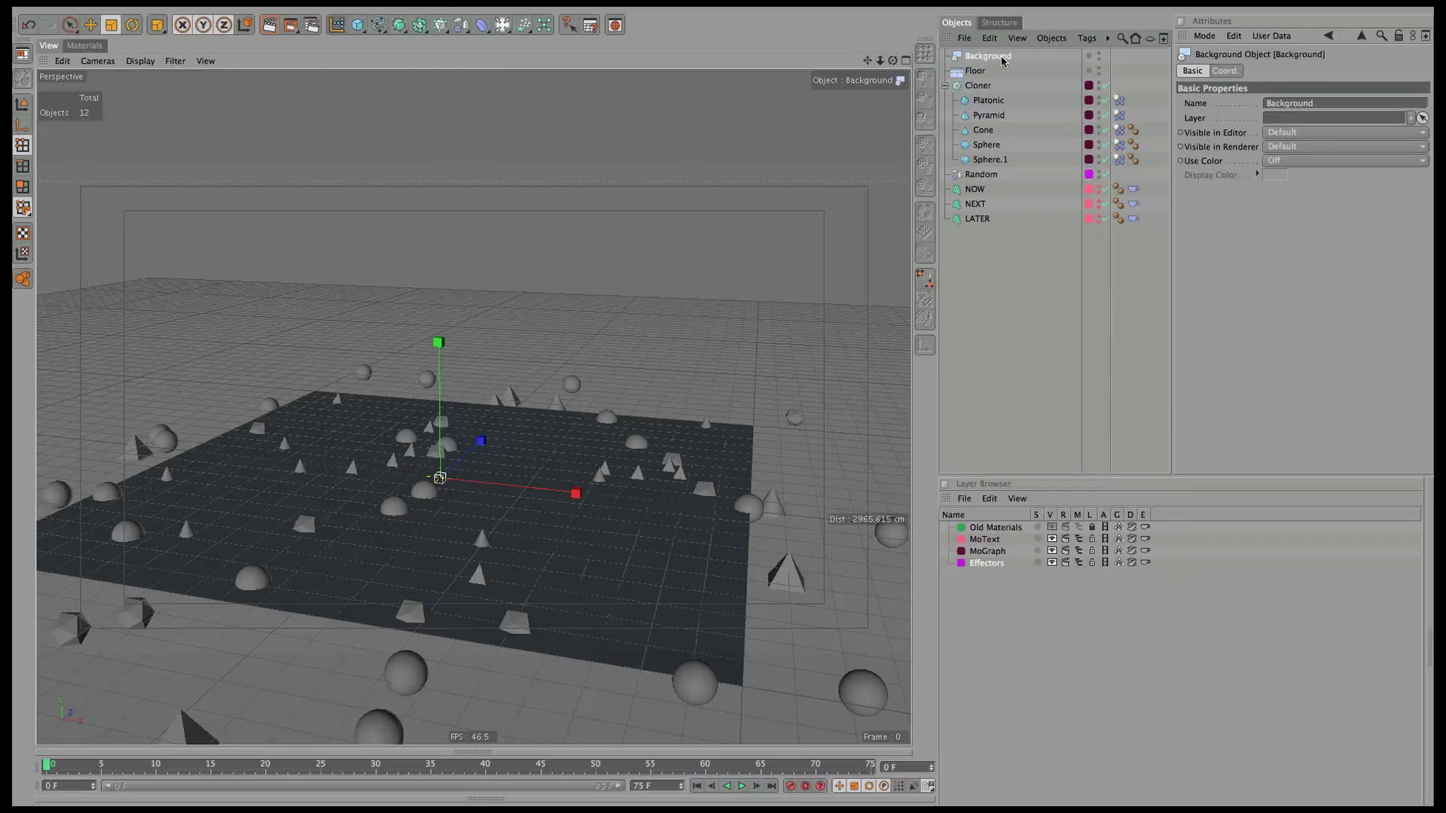
shift+click(977, 72)
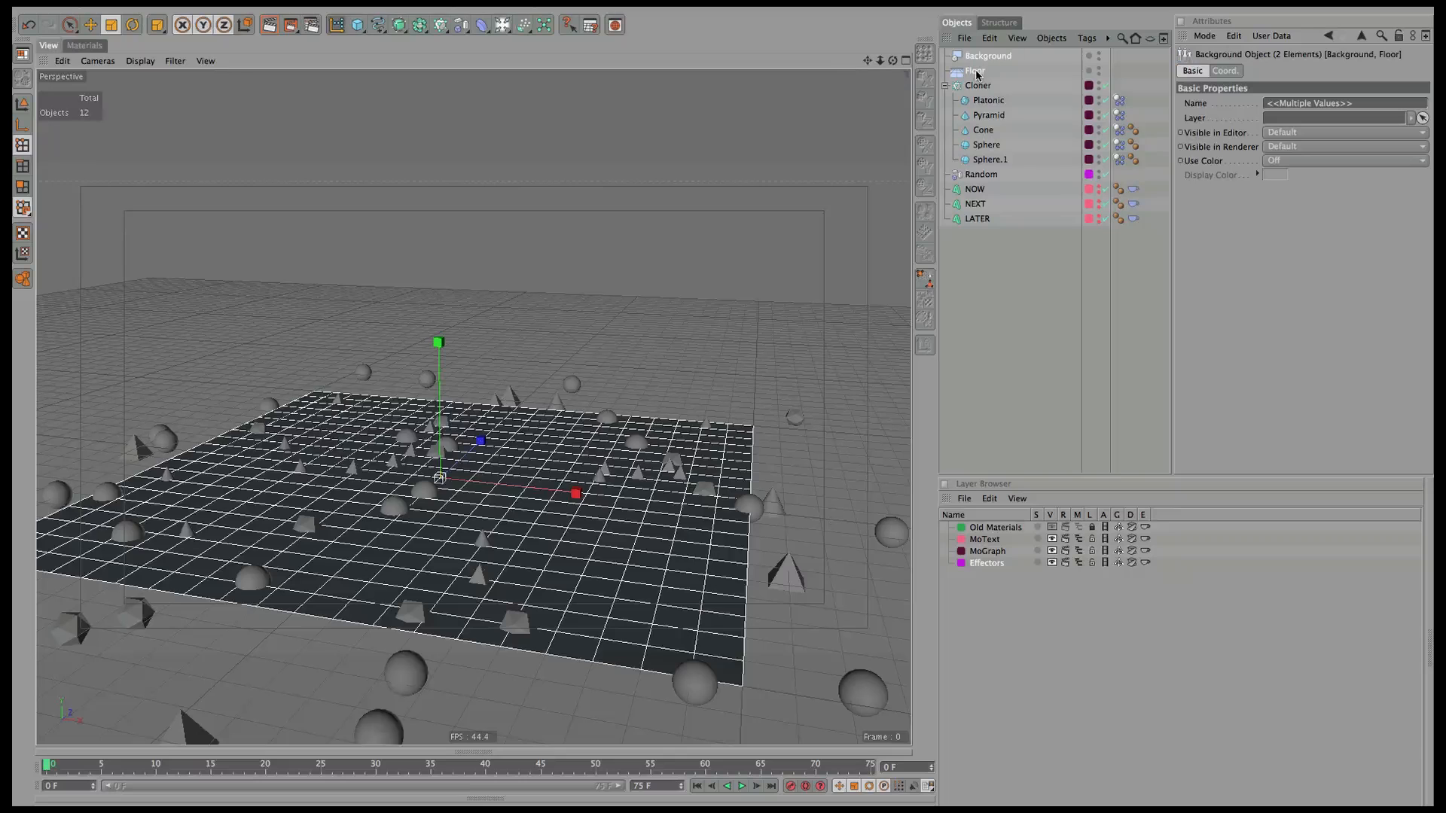
drag(978, 72, 1000, 226)
Give the Floor a dynamics collider tag.
click(1000, 205)
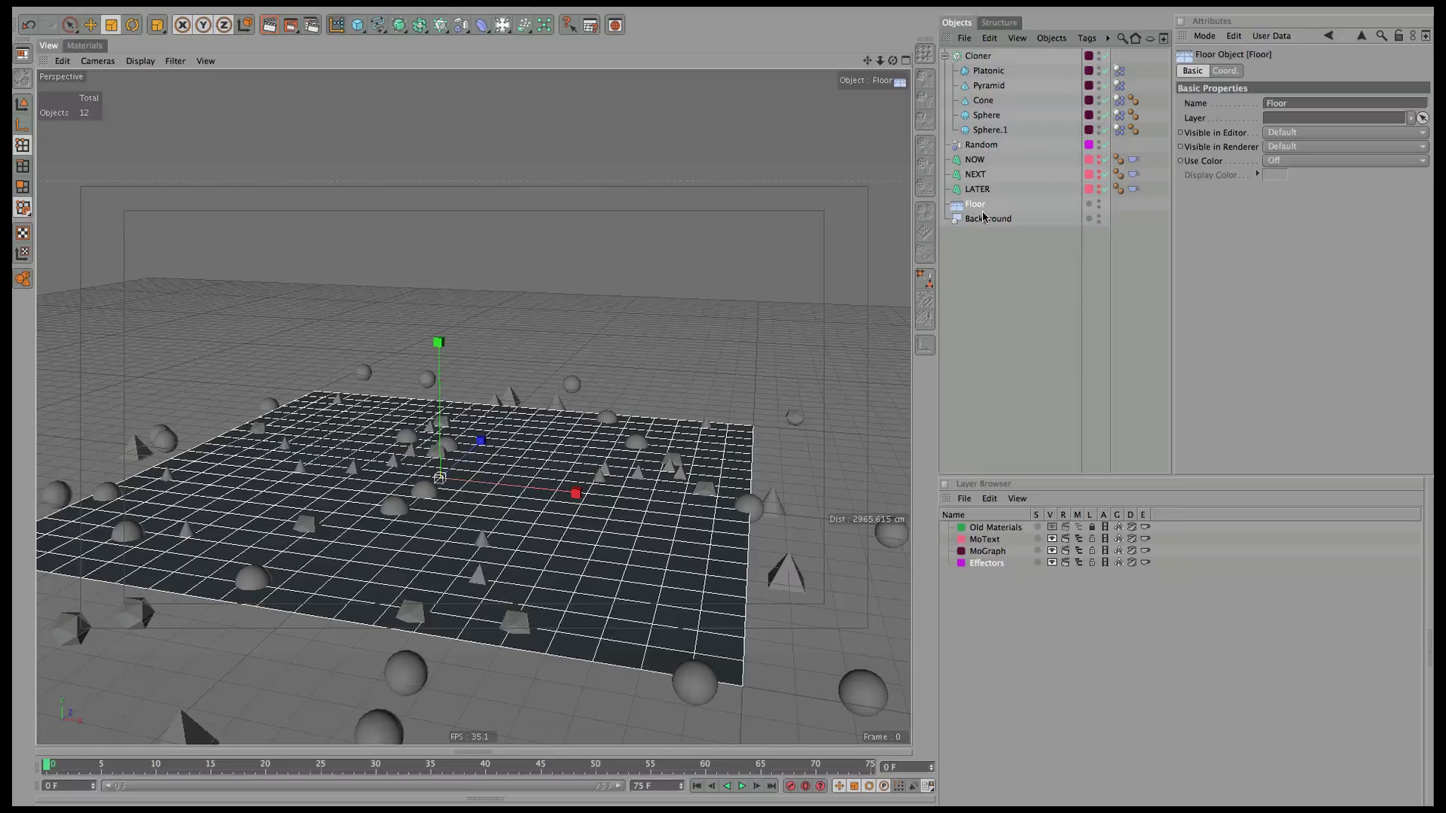
click(1085, 38)
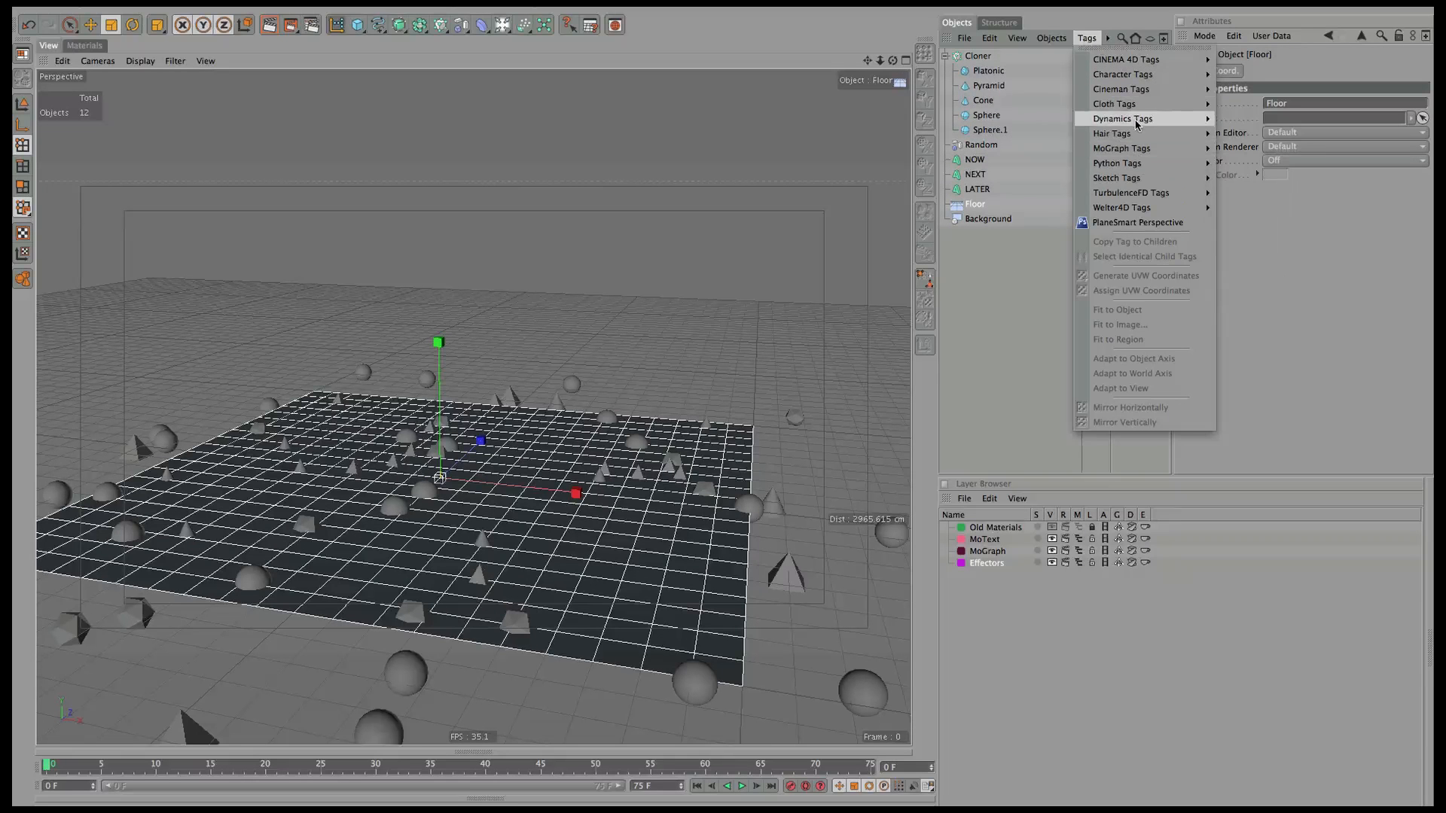
mouse_move(1139, 119)
click(1259, 119)
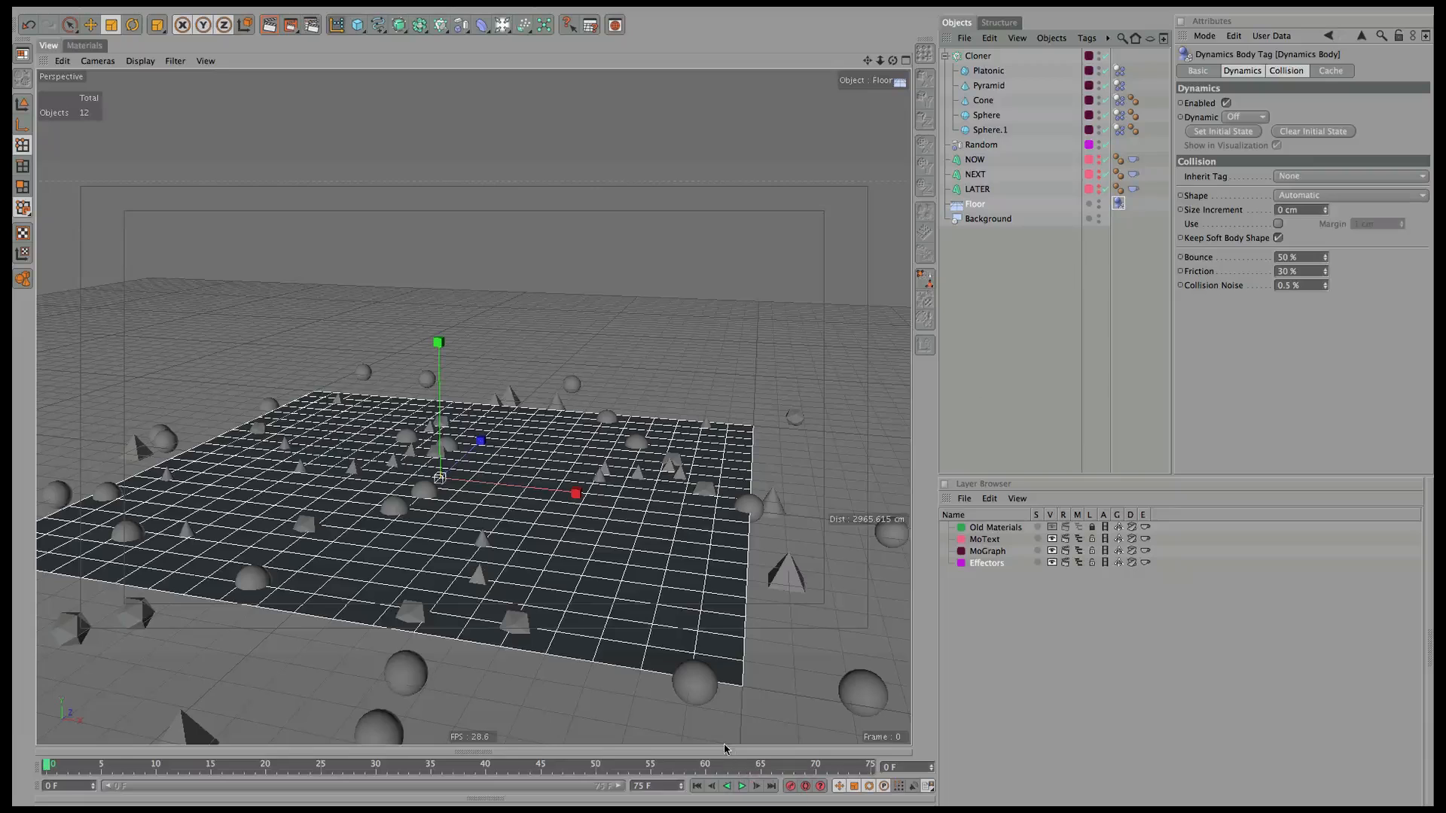
Play the simulation, rewind to frame 0, and raise the Cloner above the floor.
click(741, 786)
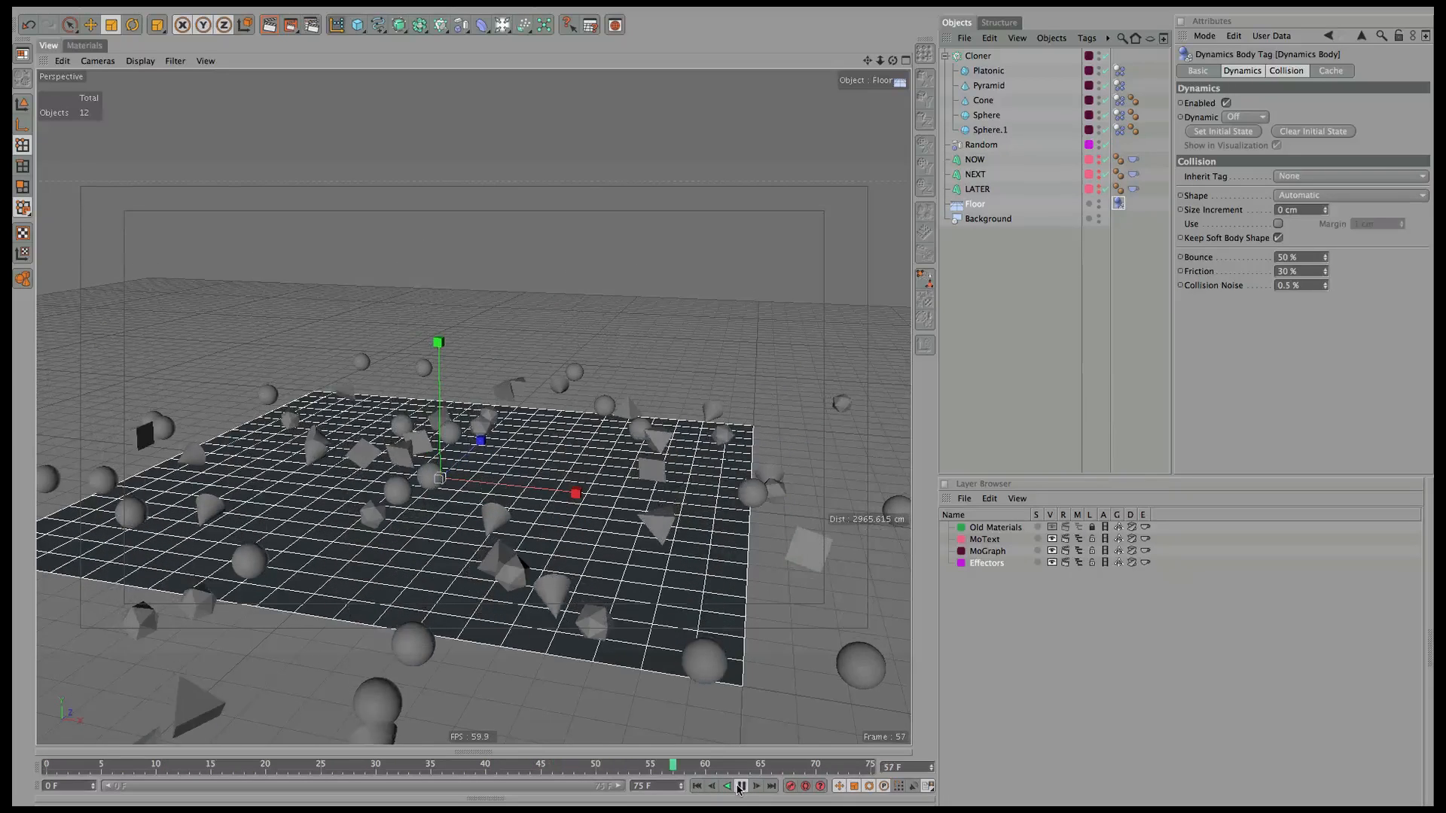
click(701, 786)
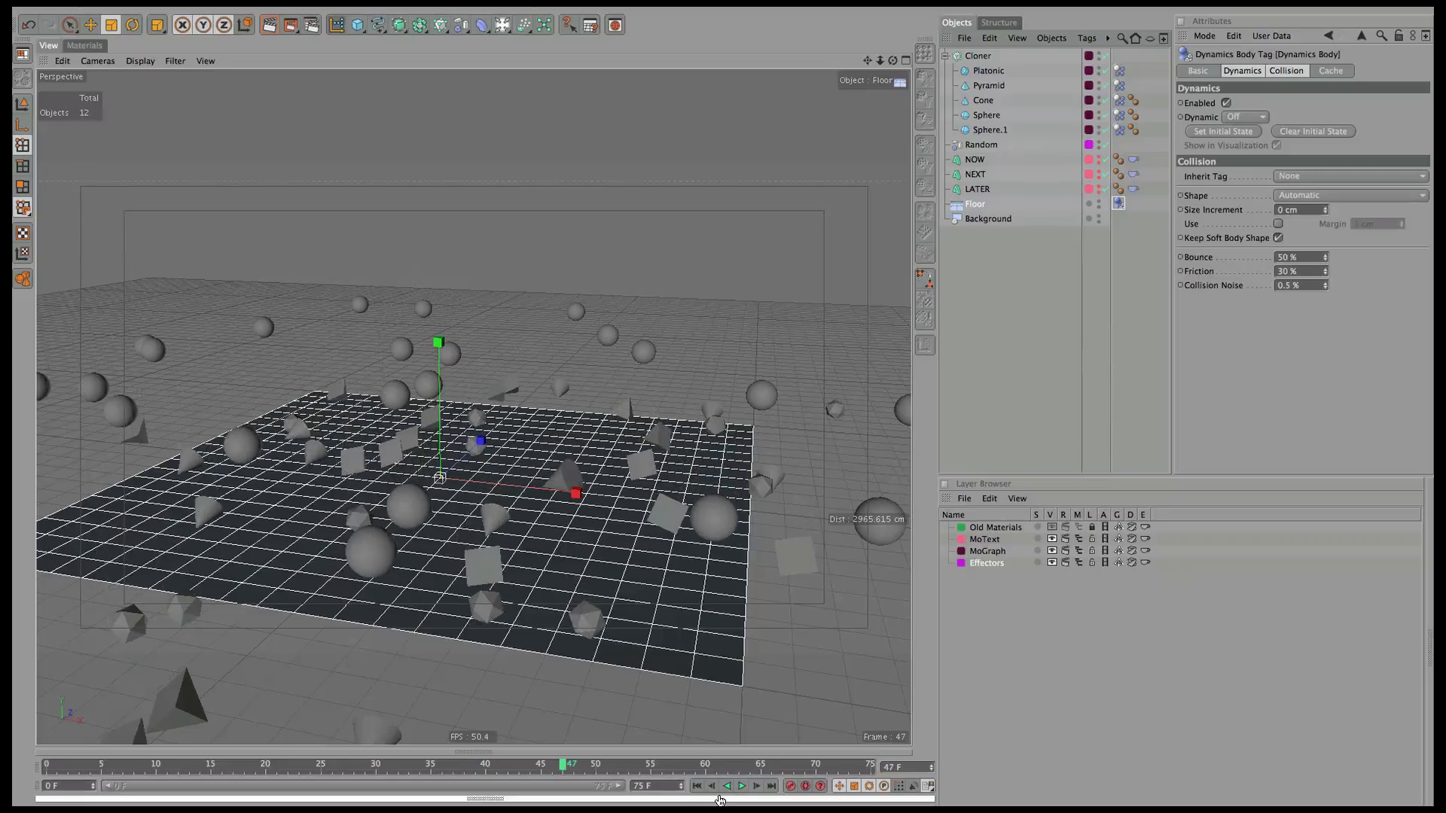
click(955, 59)
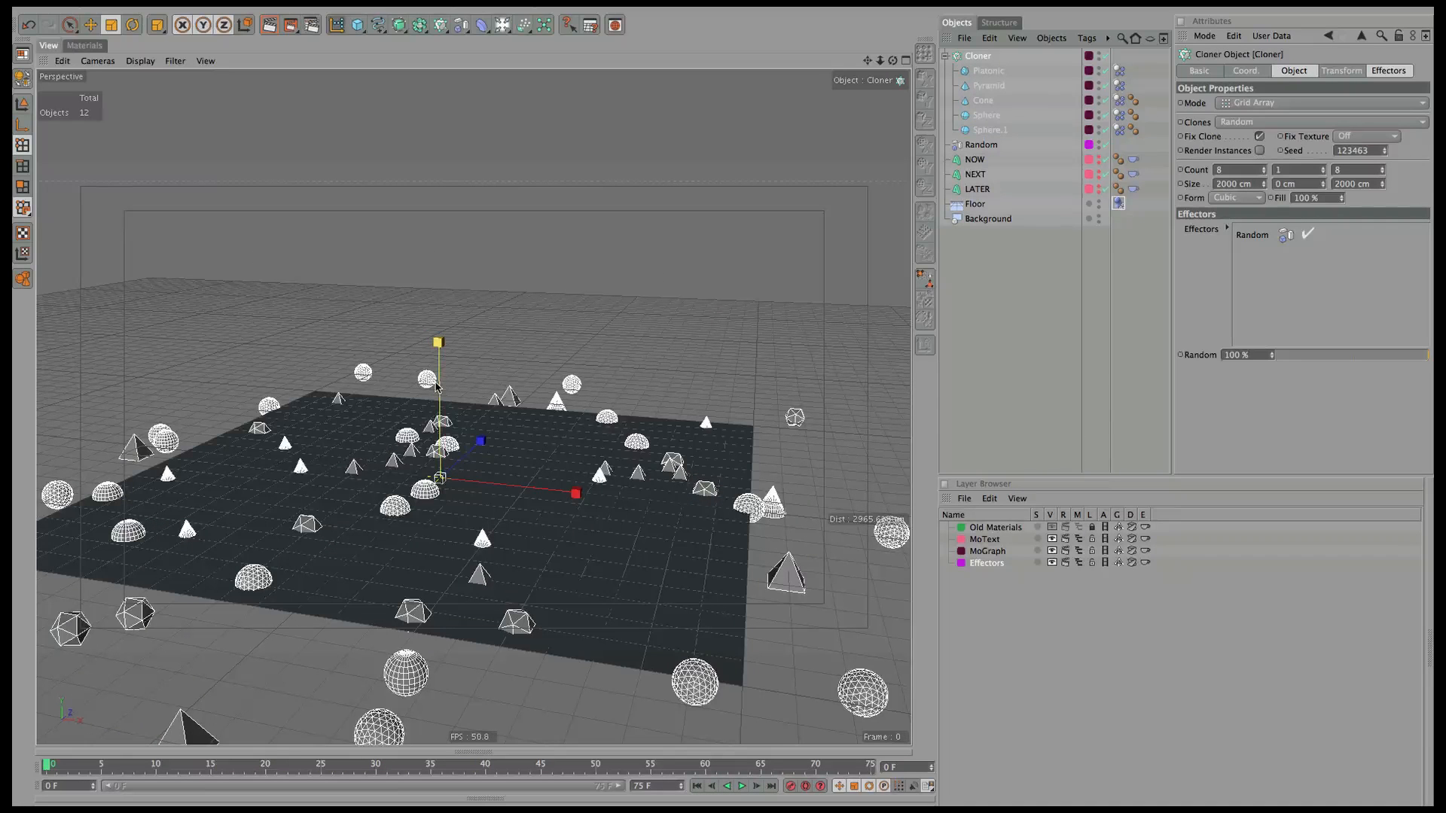
key(e)
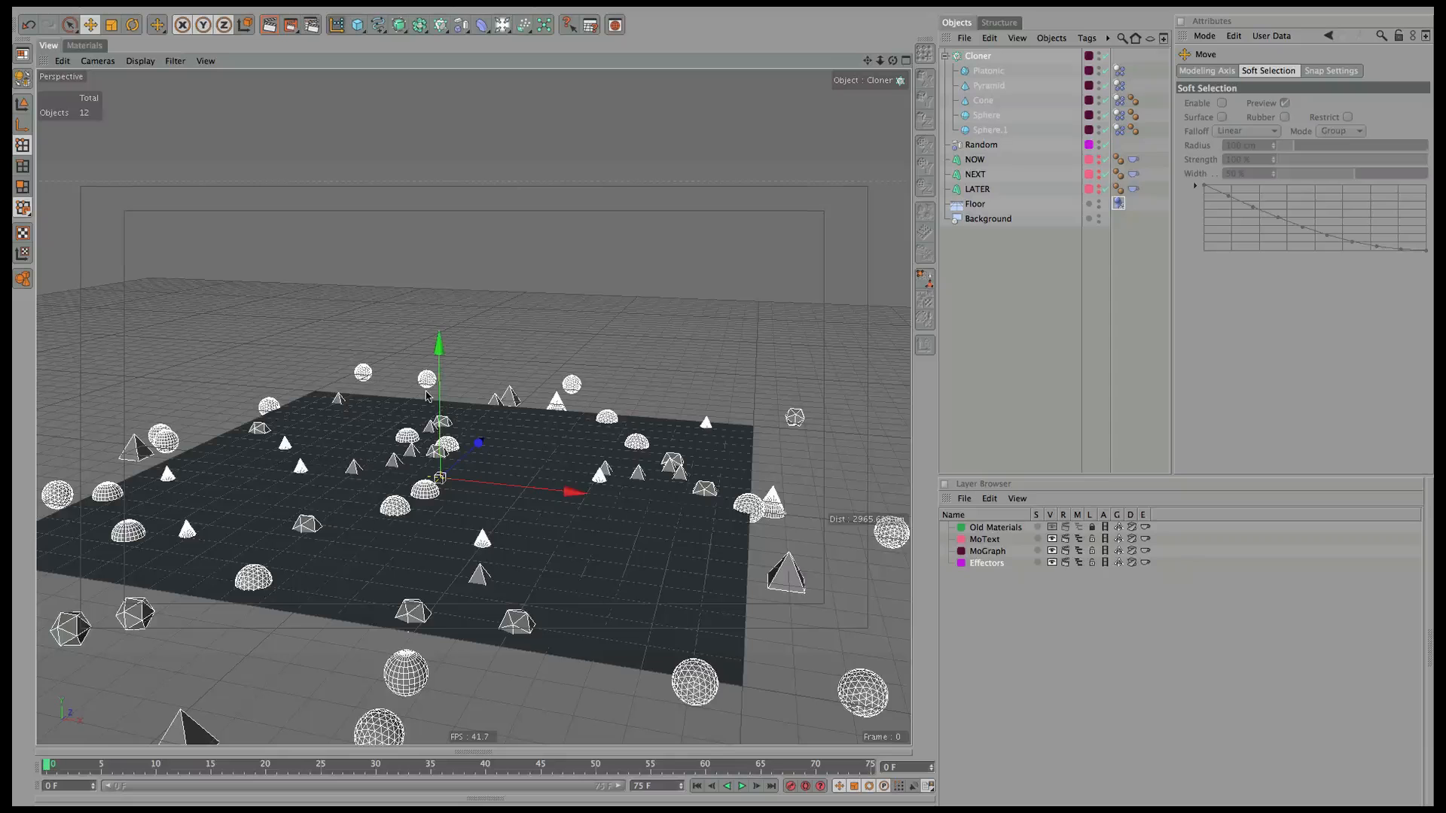
drag(441, 405, 440, 360)
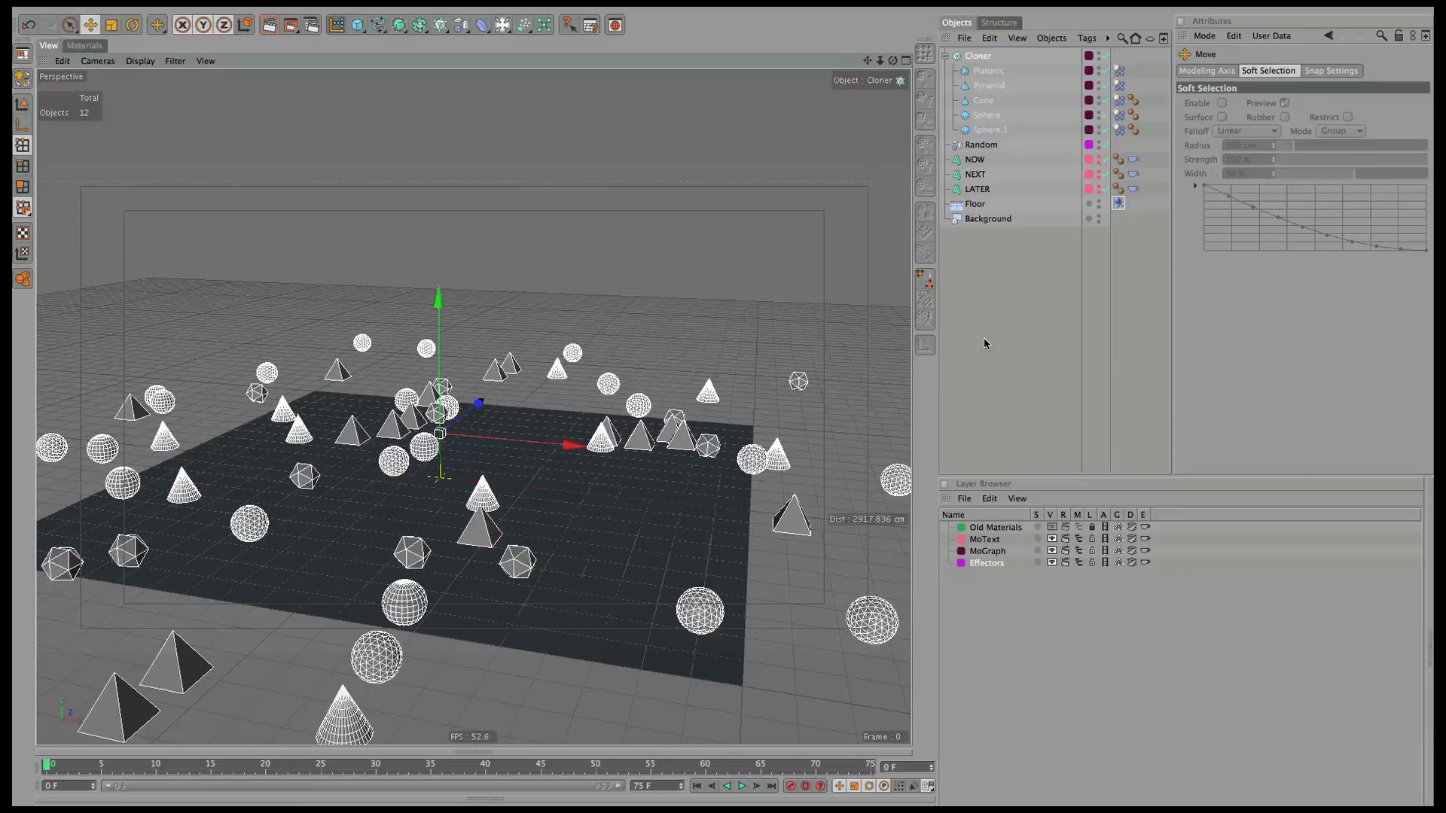
Hide the cloned shapes in the viewport and add a new cube raised along Y.
click(945, 58)
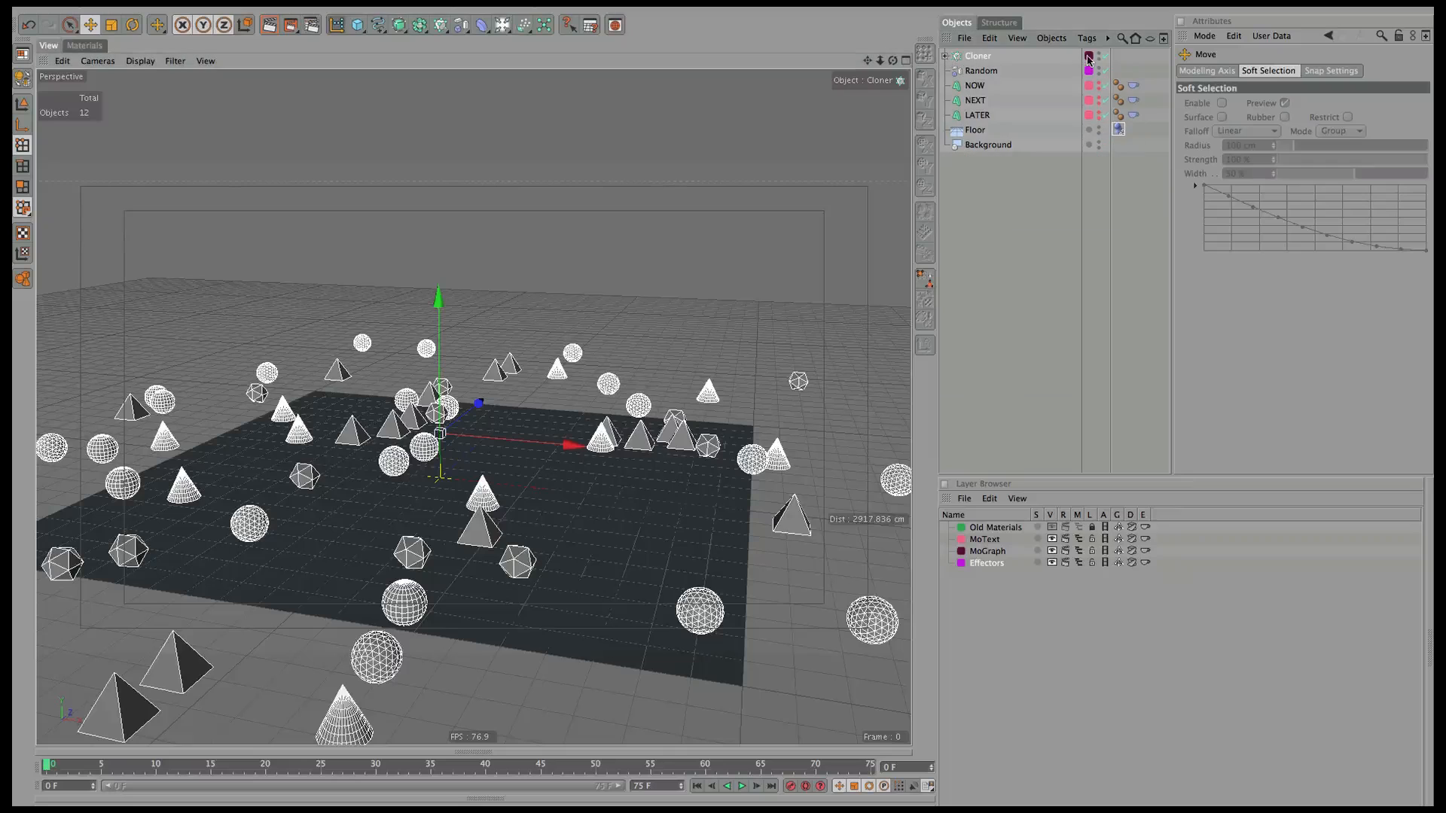
click(1098, 57)
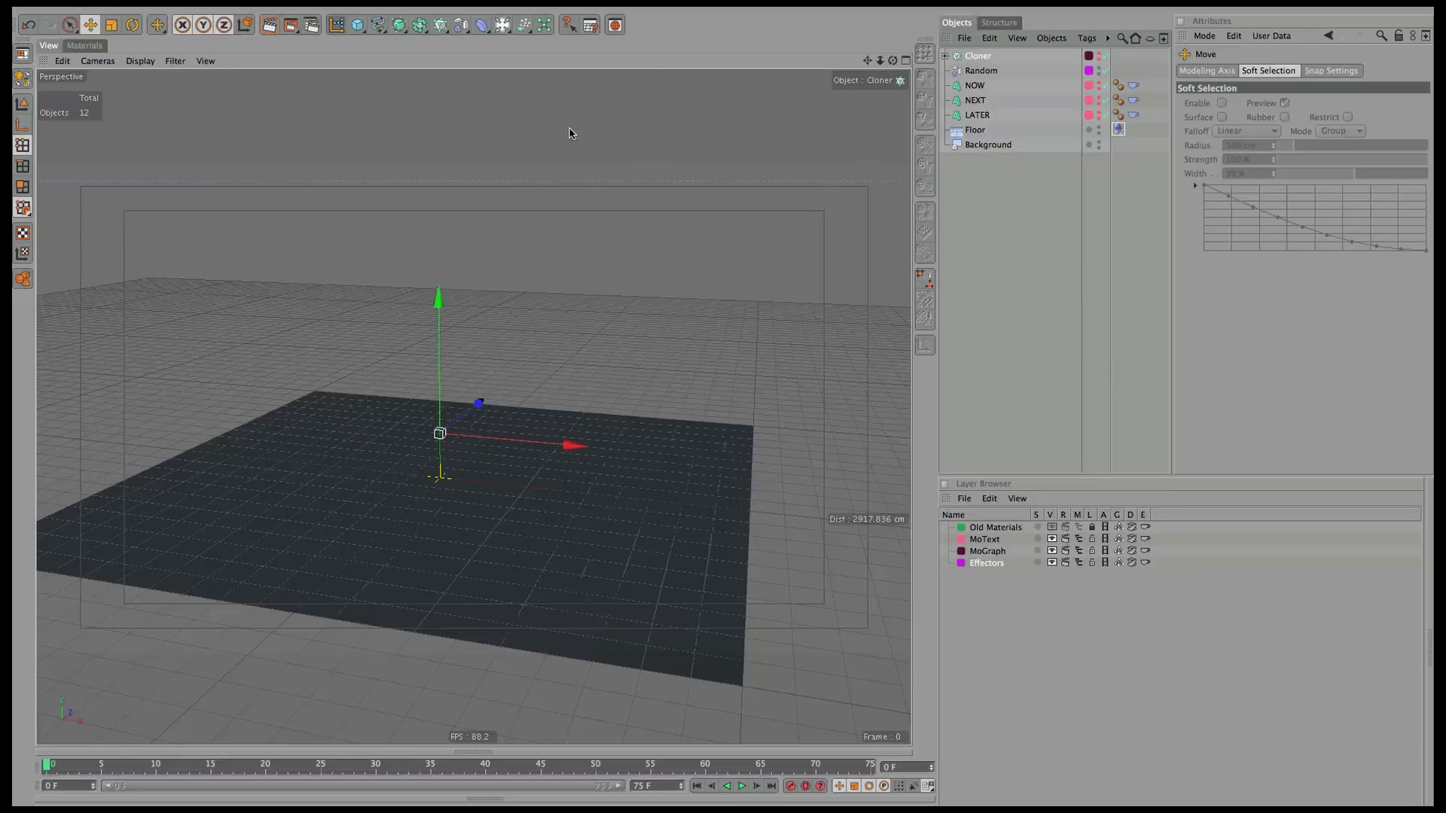
drag(355, 30, 406, 45)
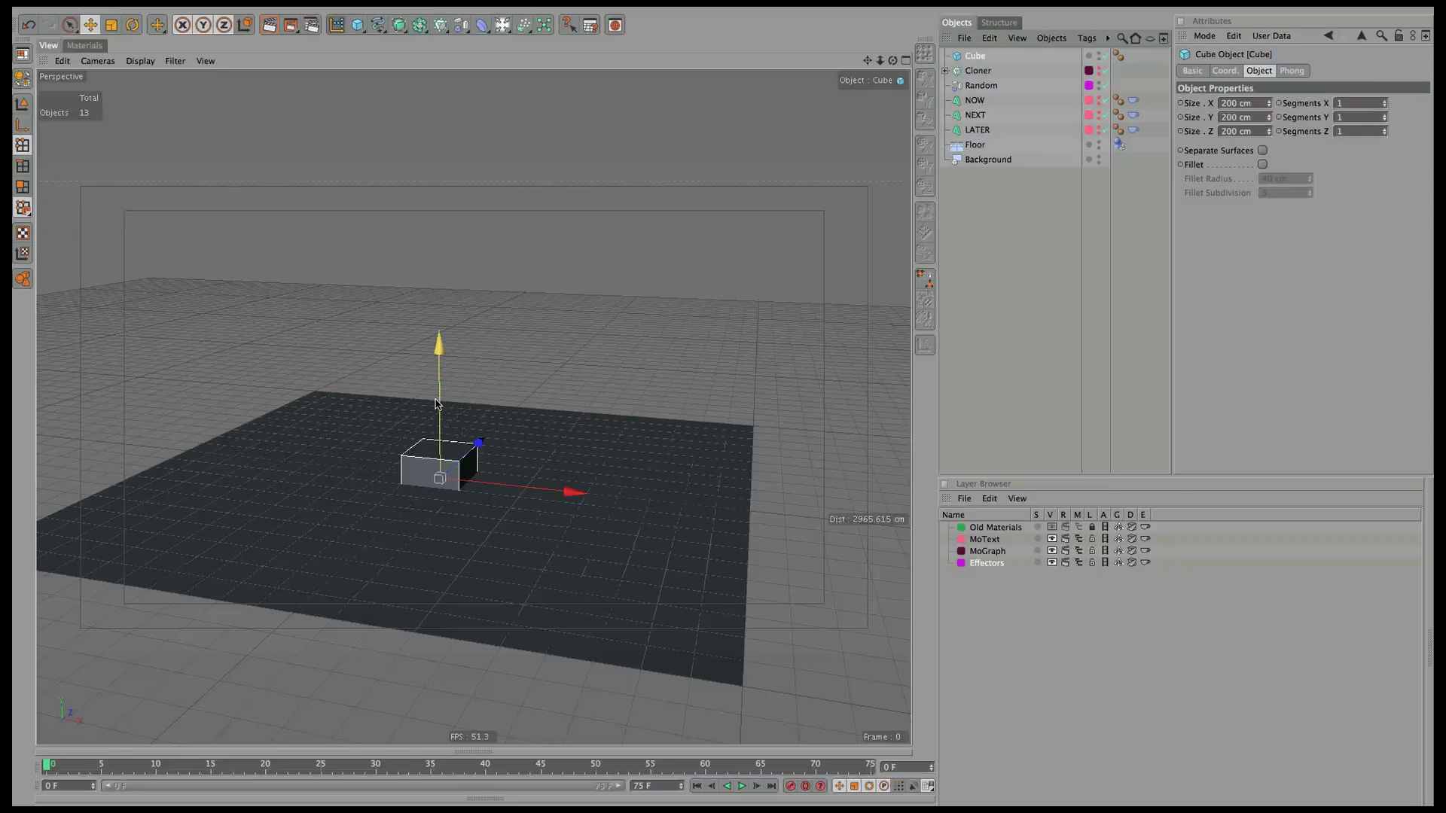
drag(439, 399, 439, 339)
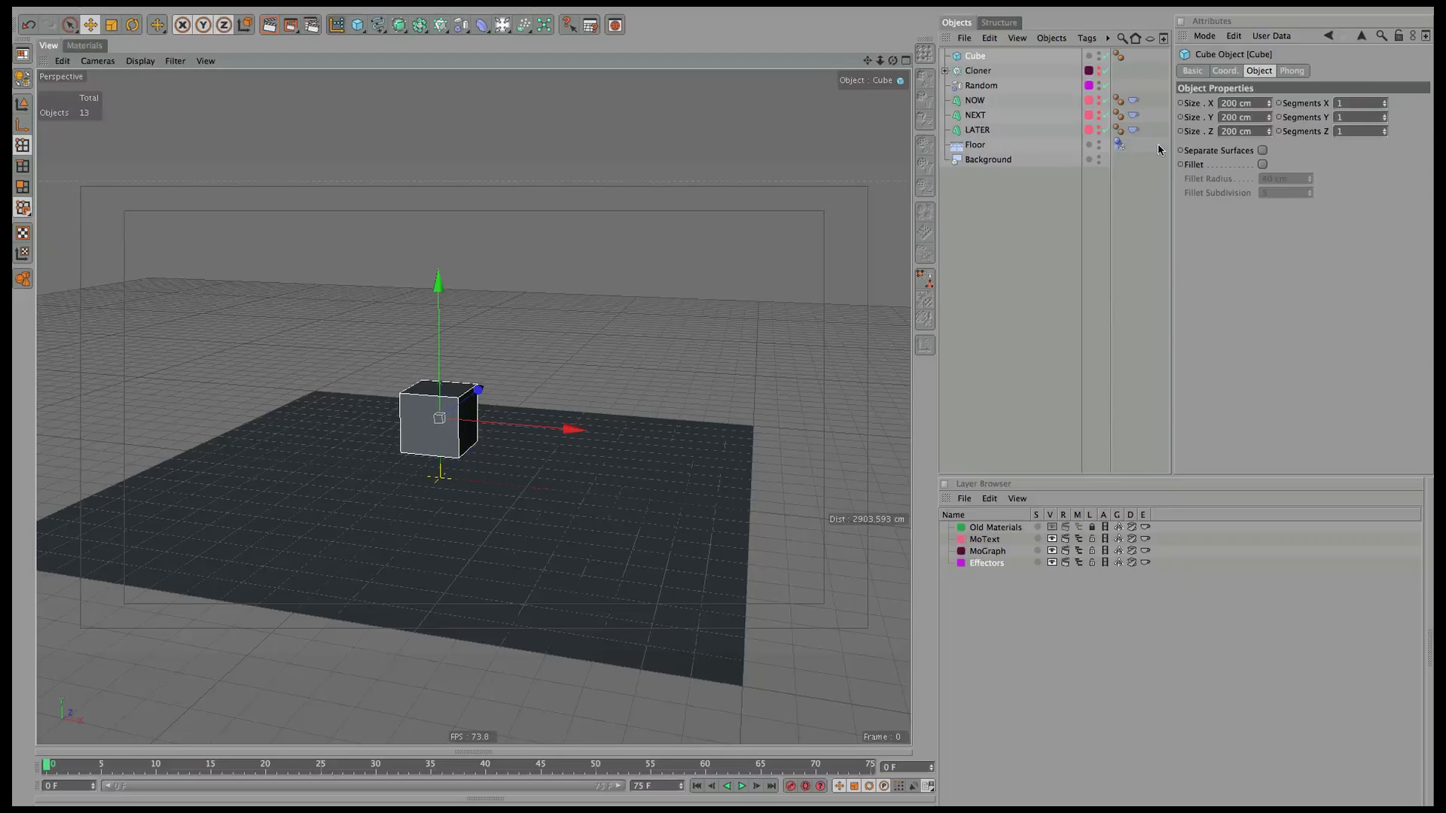
Set the cube's X size to 320 cm and Y size to 180 cm.
click(1230, 104)
text(320)
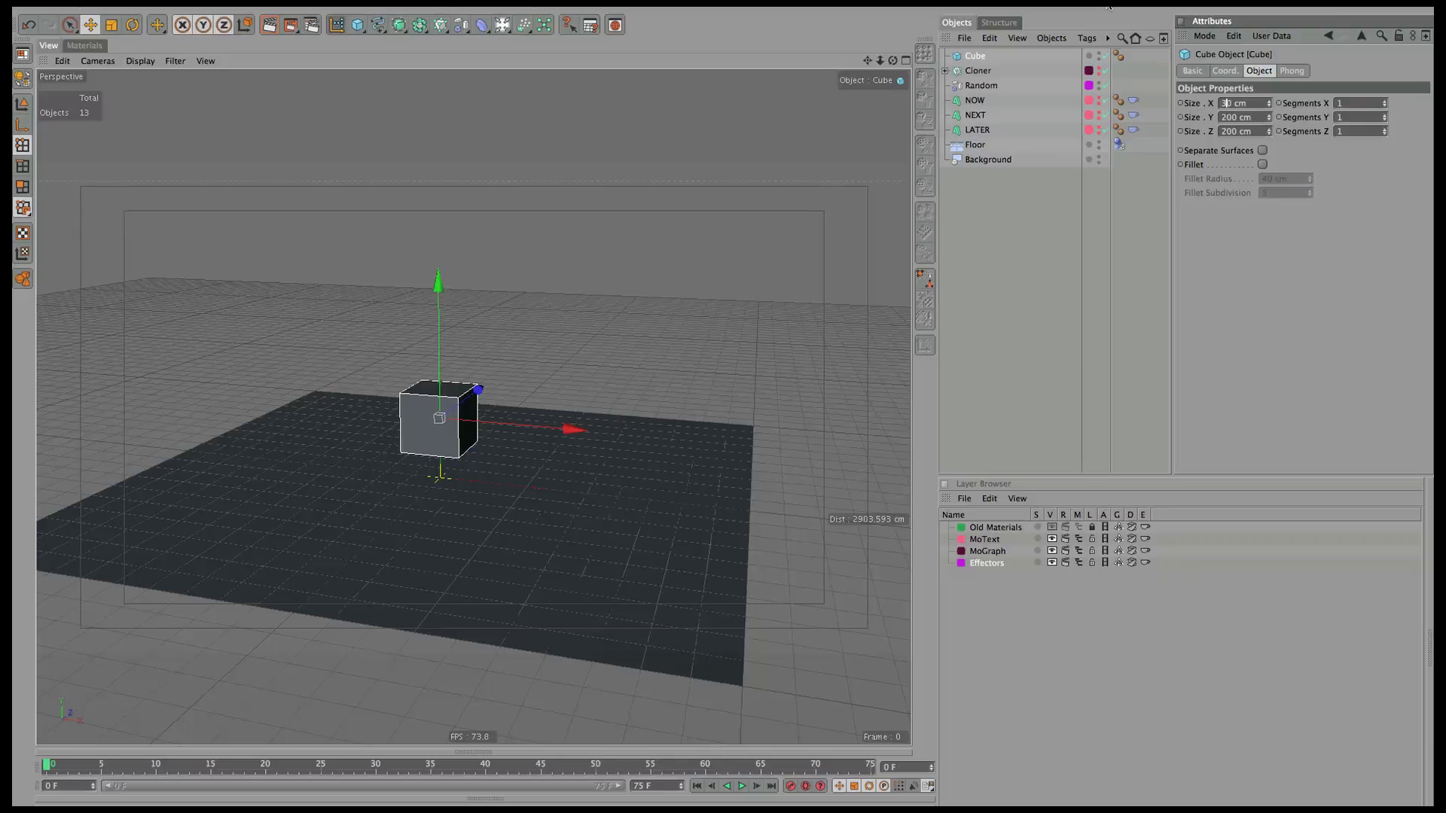
key(Tab)
text(1)
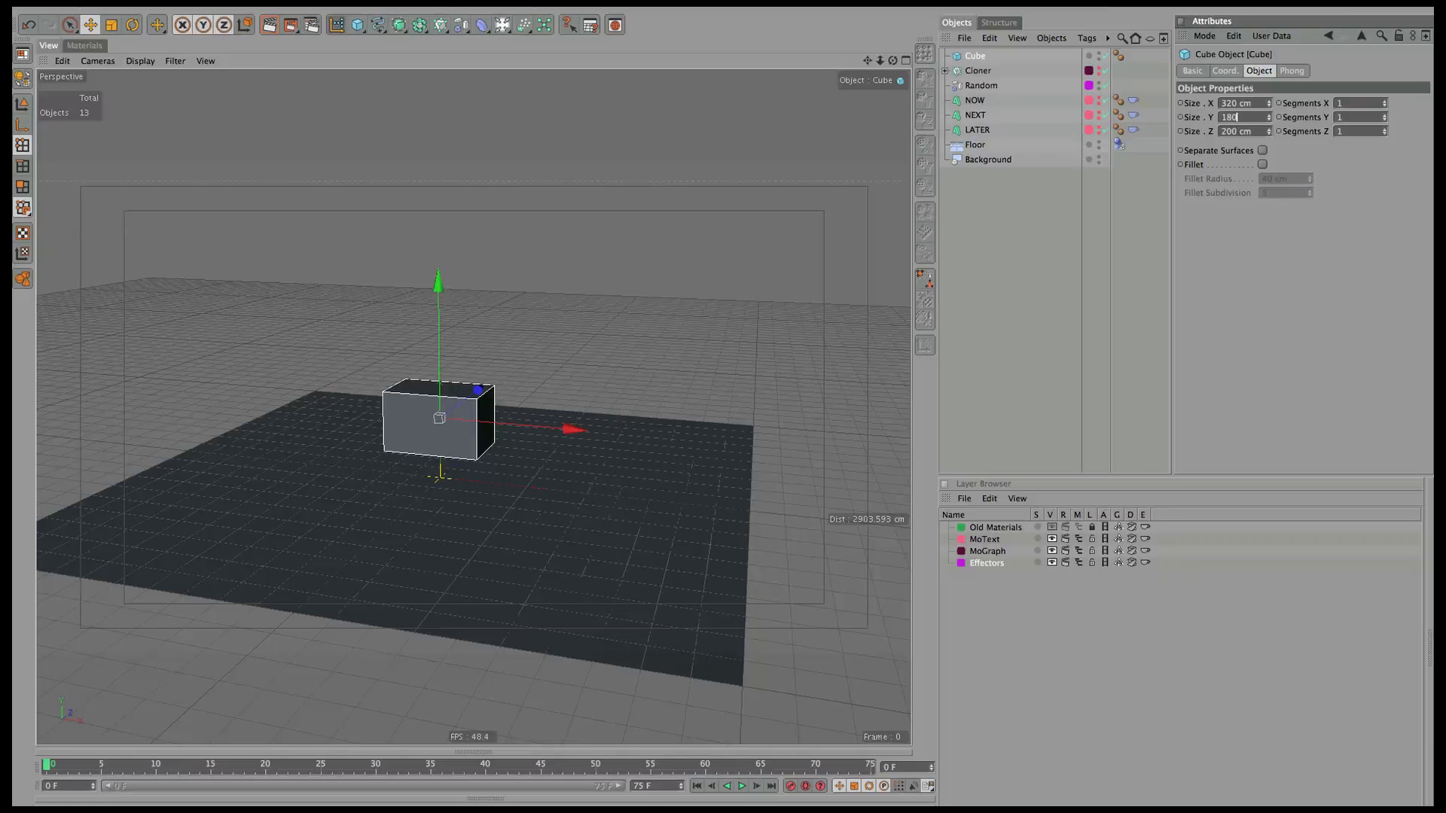
key(Return)
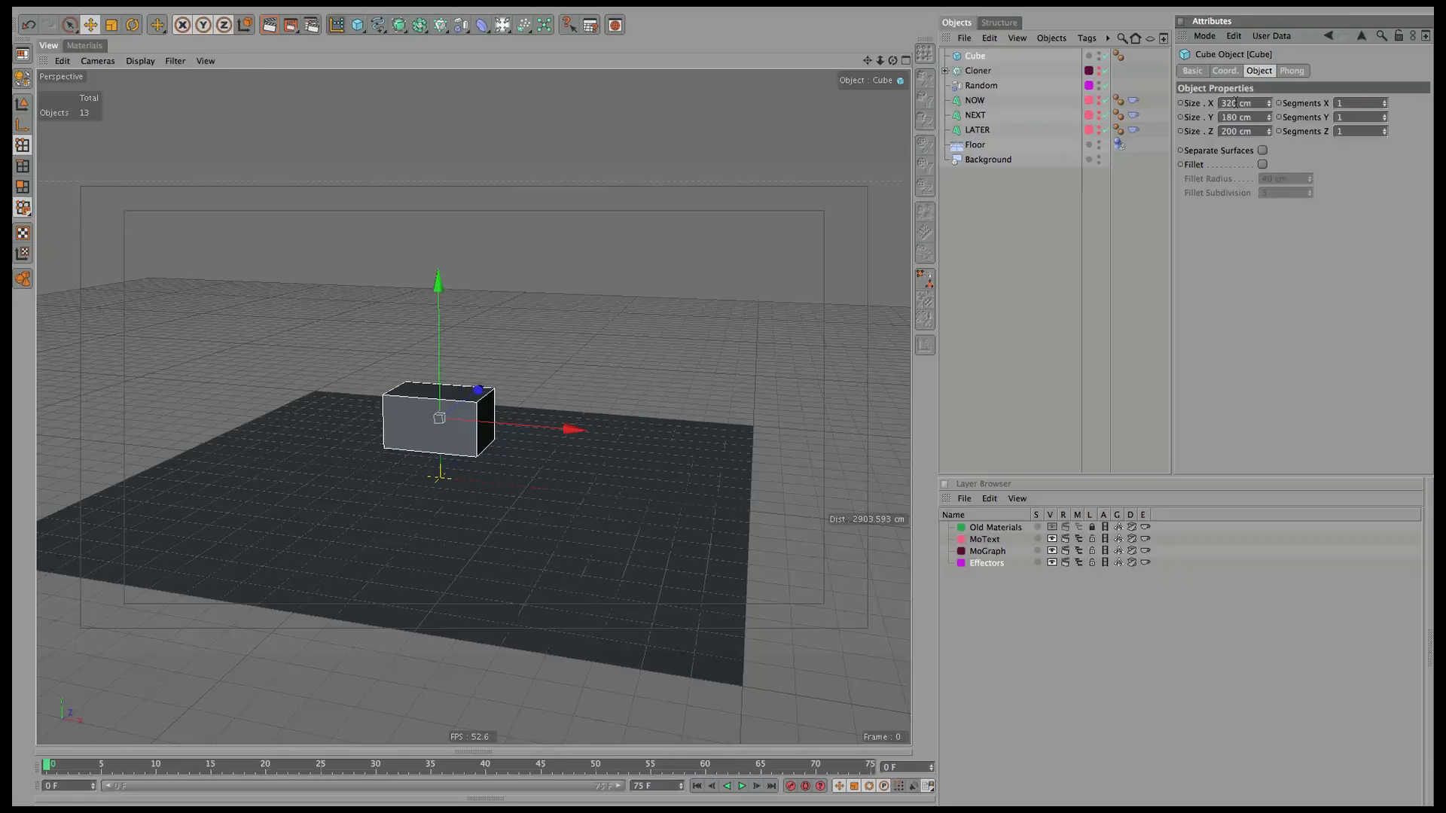
Set the cube's Z size to 180 cm.
drag(893, 61, 1248, 43)
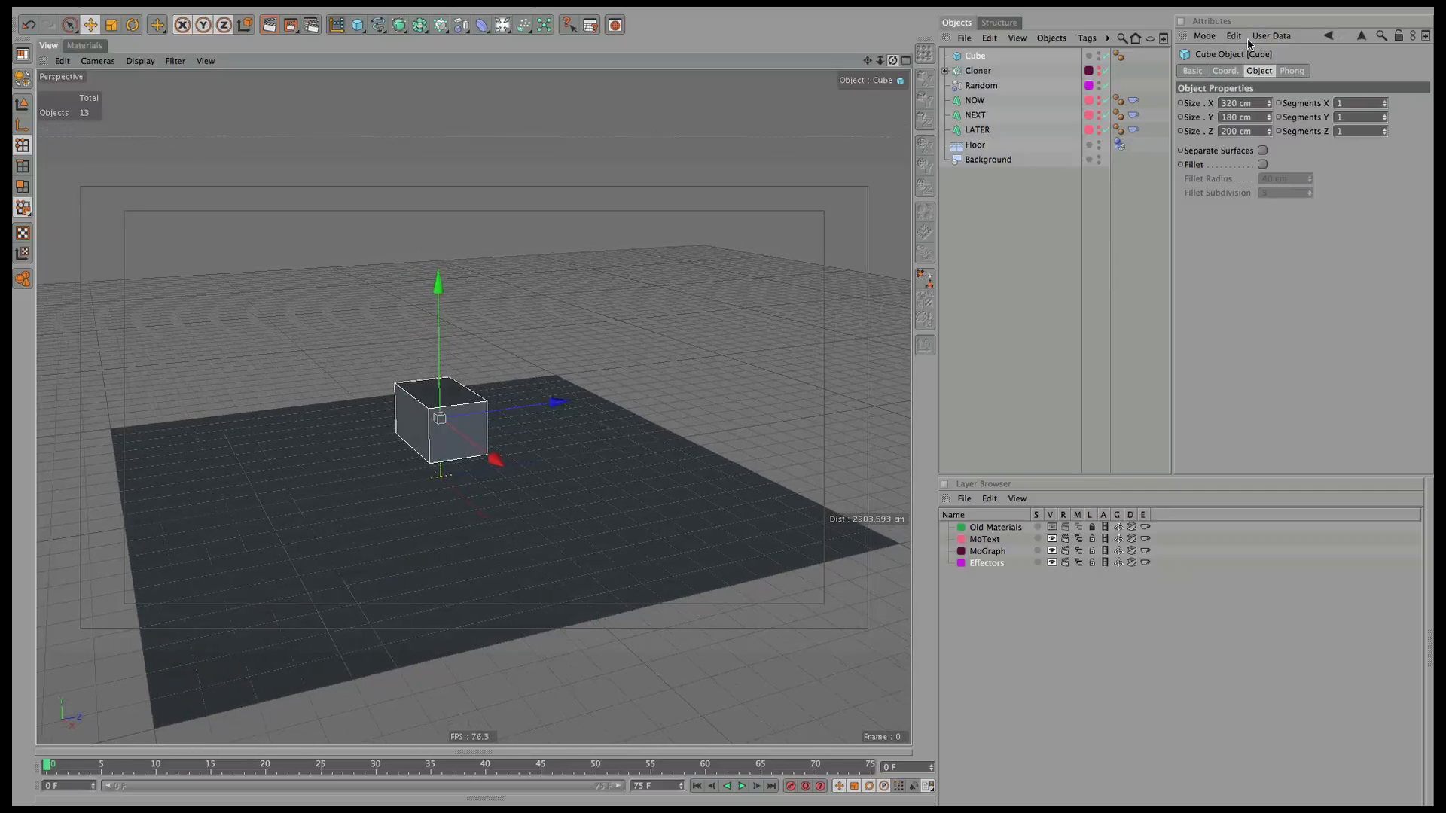
click(1229, 132)
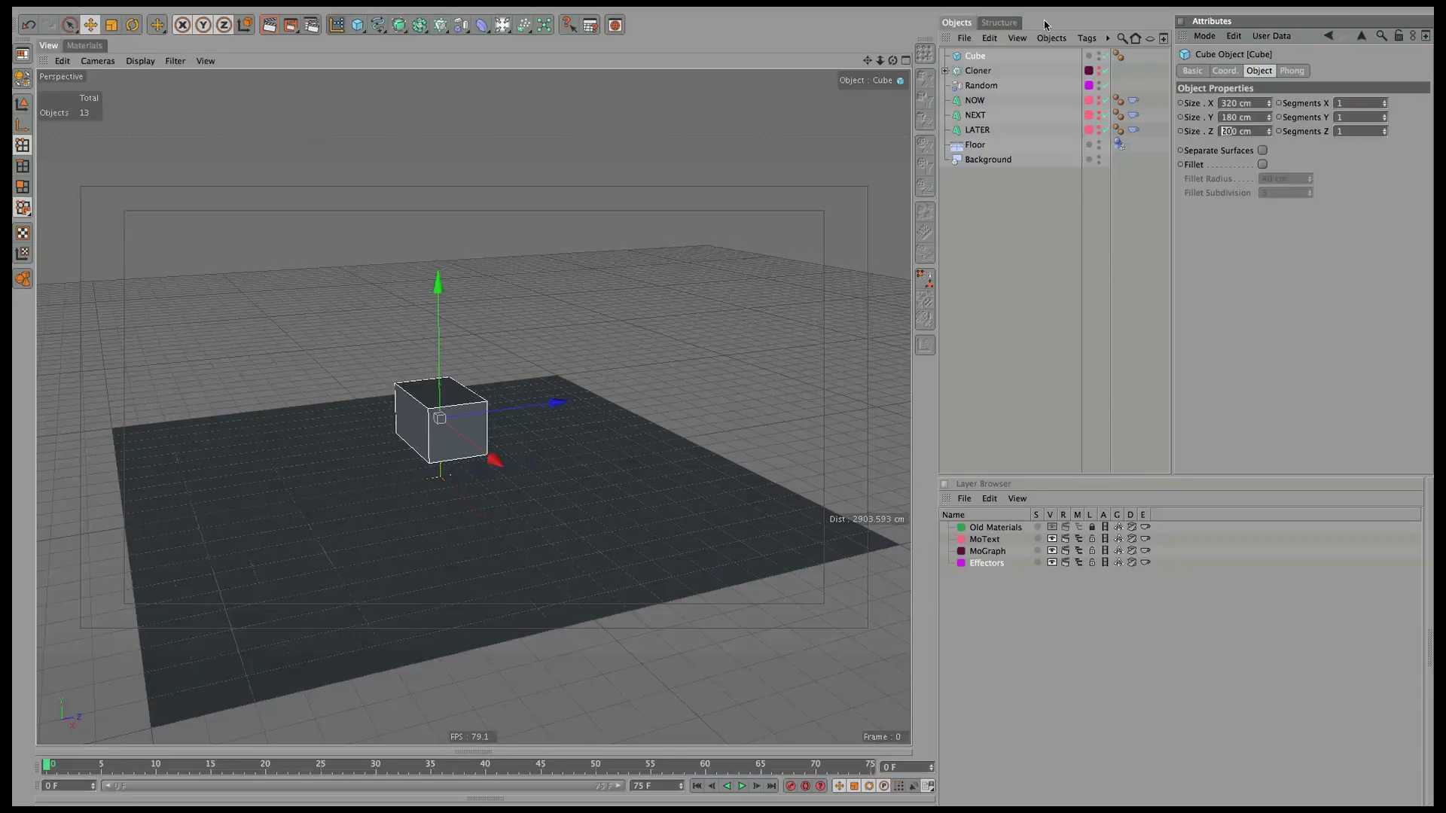
text(150)
key(Return)
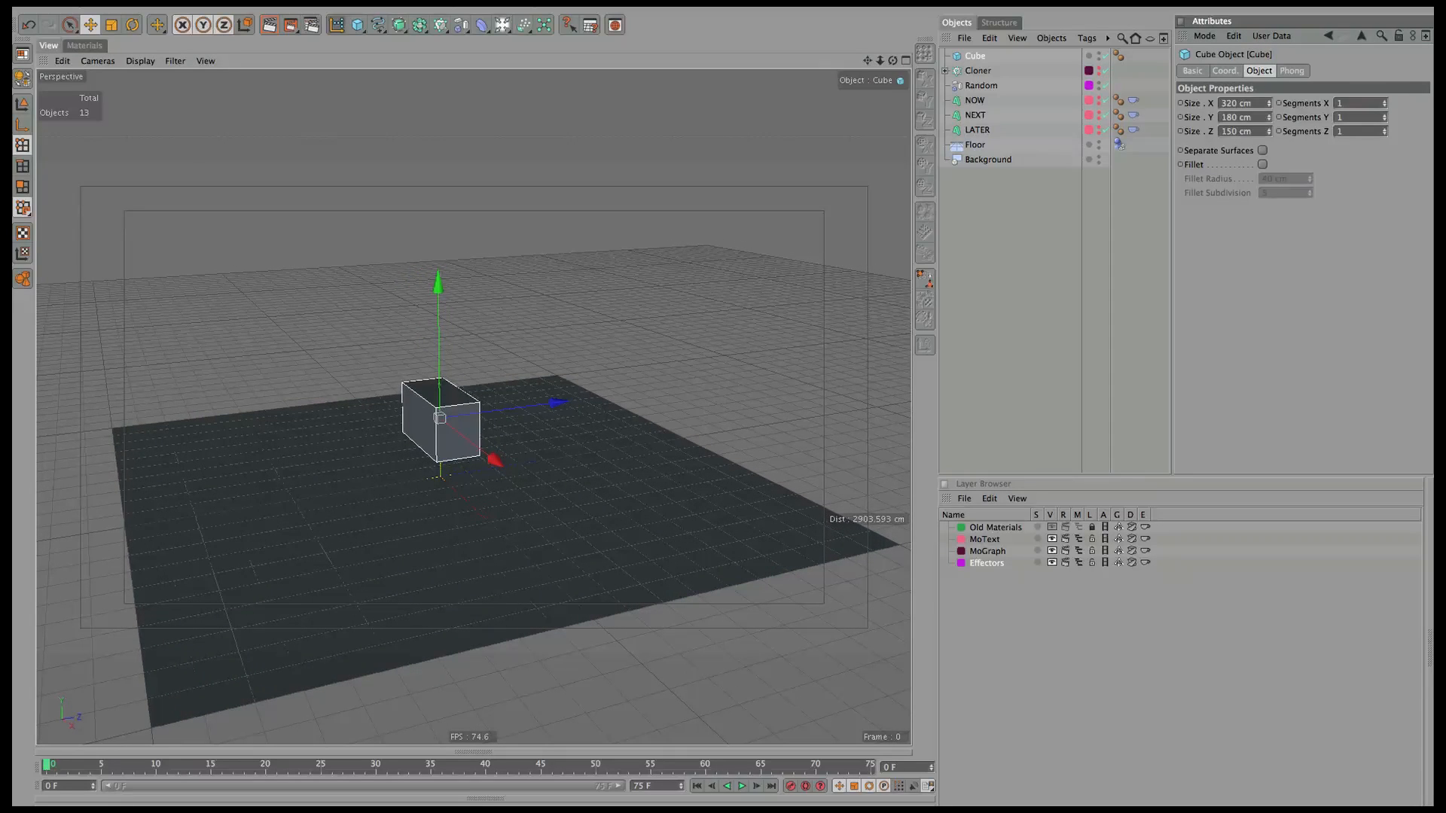
click(1233, 133)
text(18)
key(Return)
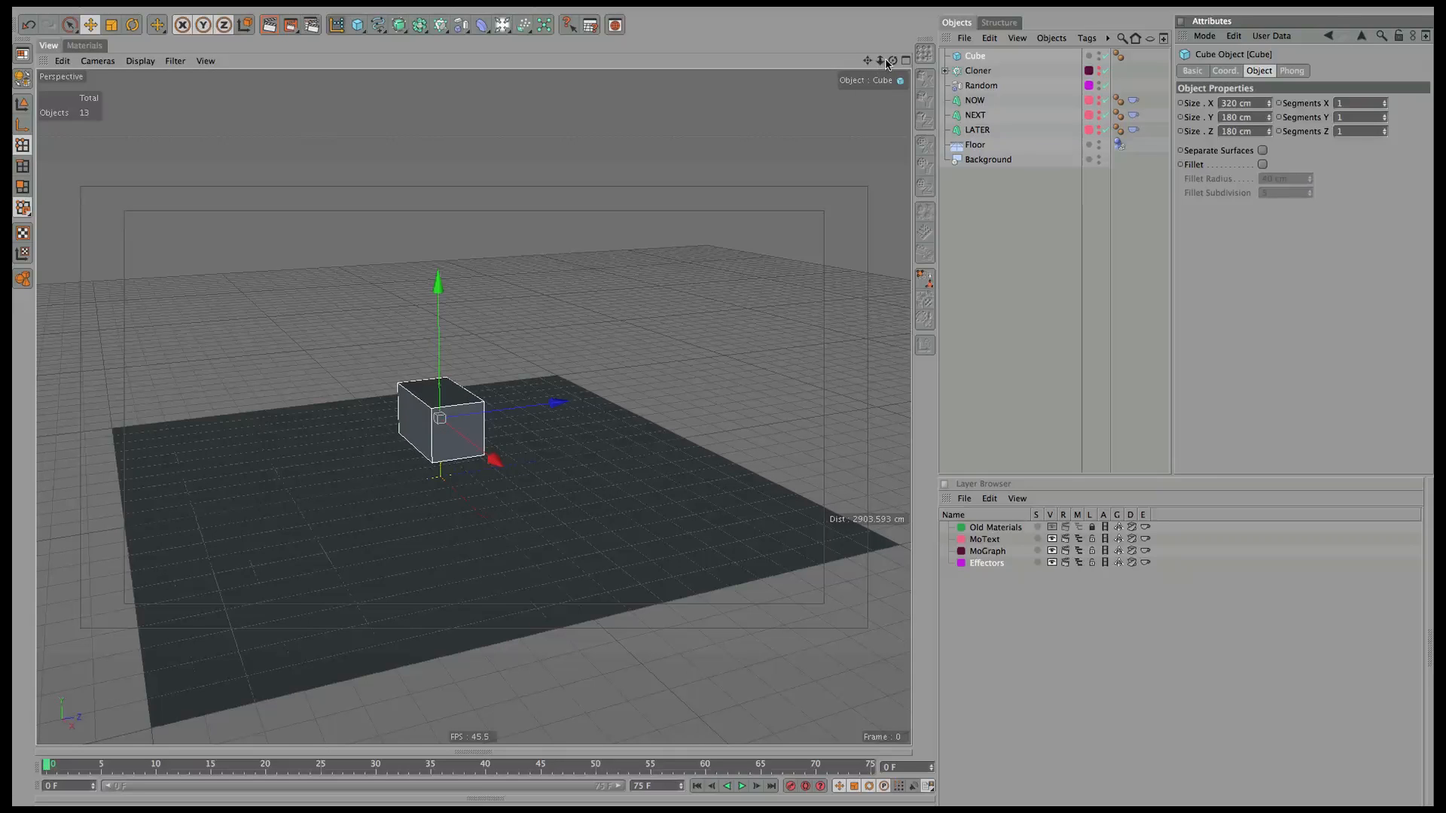
drag(893, 61, 832, 103)
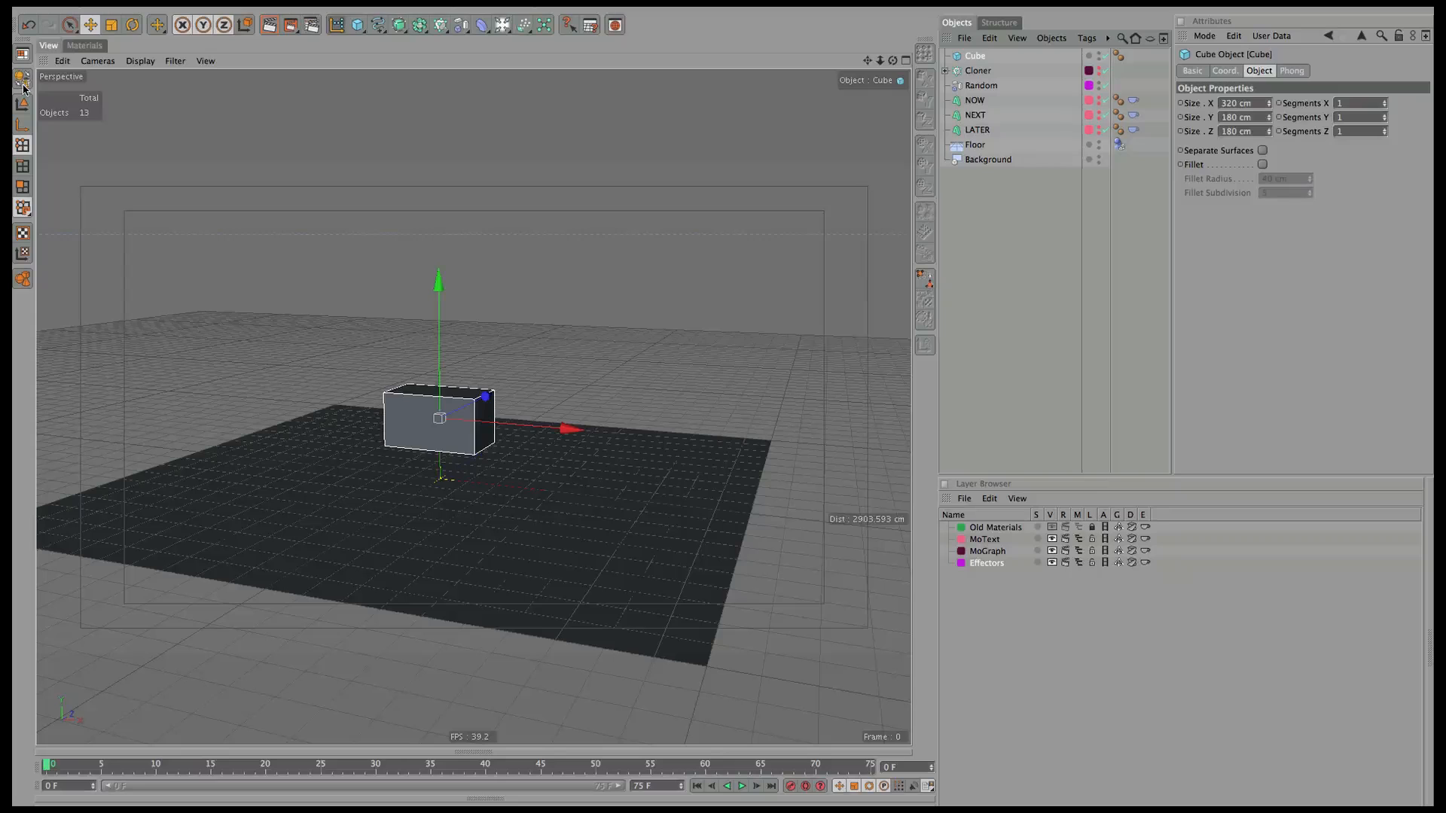
Make the cube editable and store its front face as a polygon selection named Screen.
key(c)
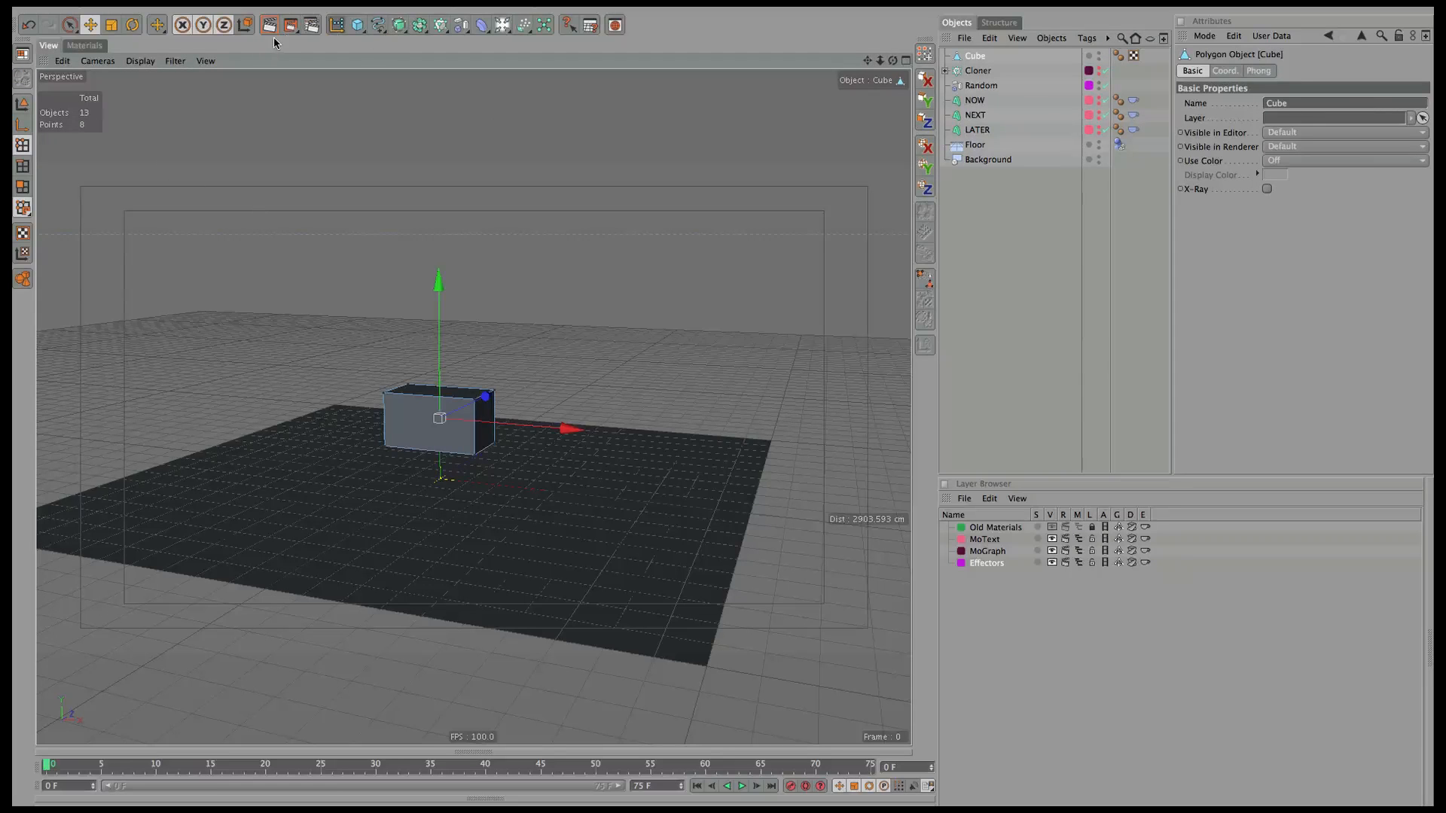
click(71, 27)
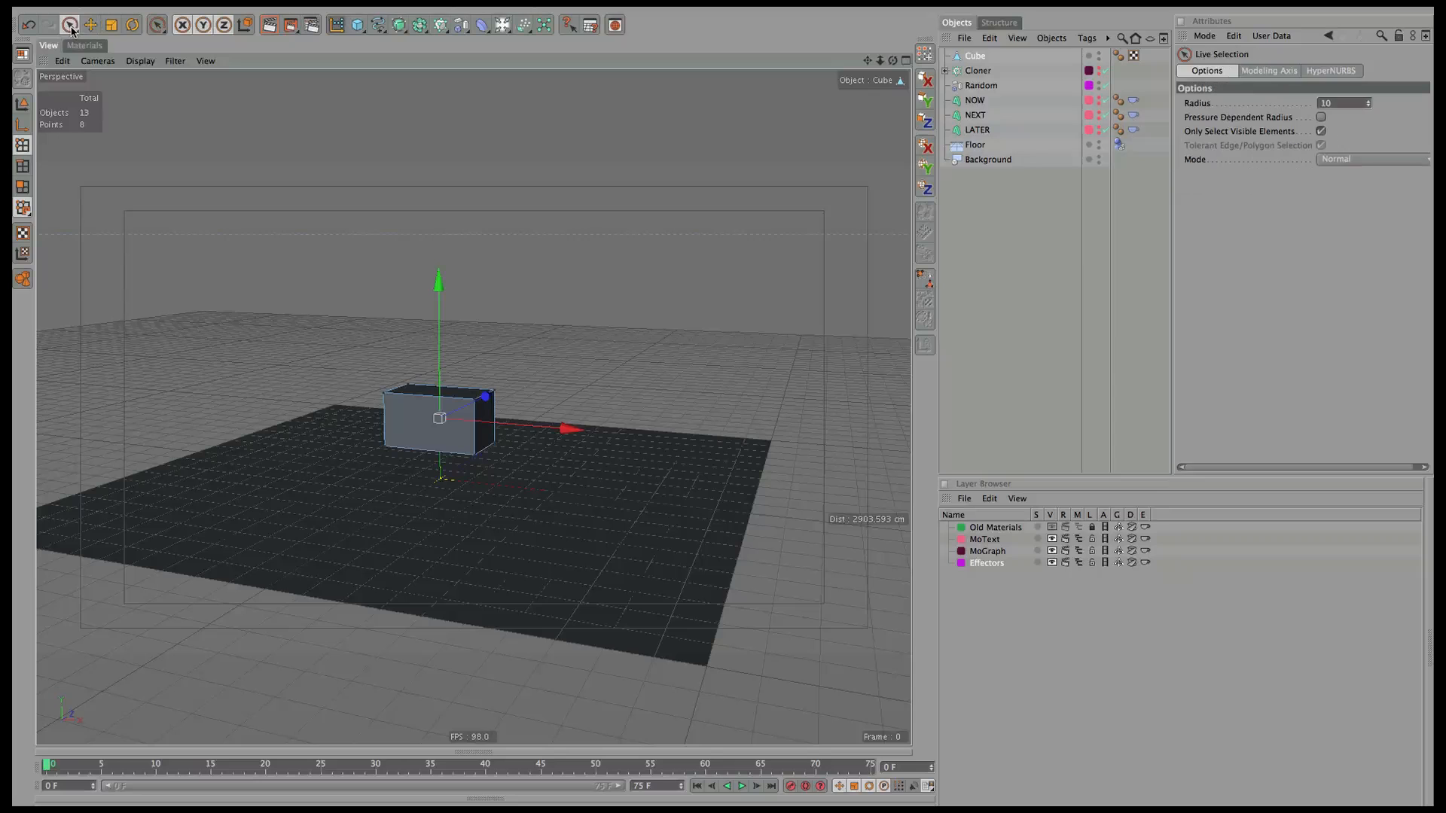
click(22, 187)
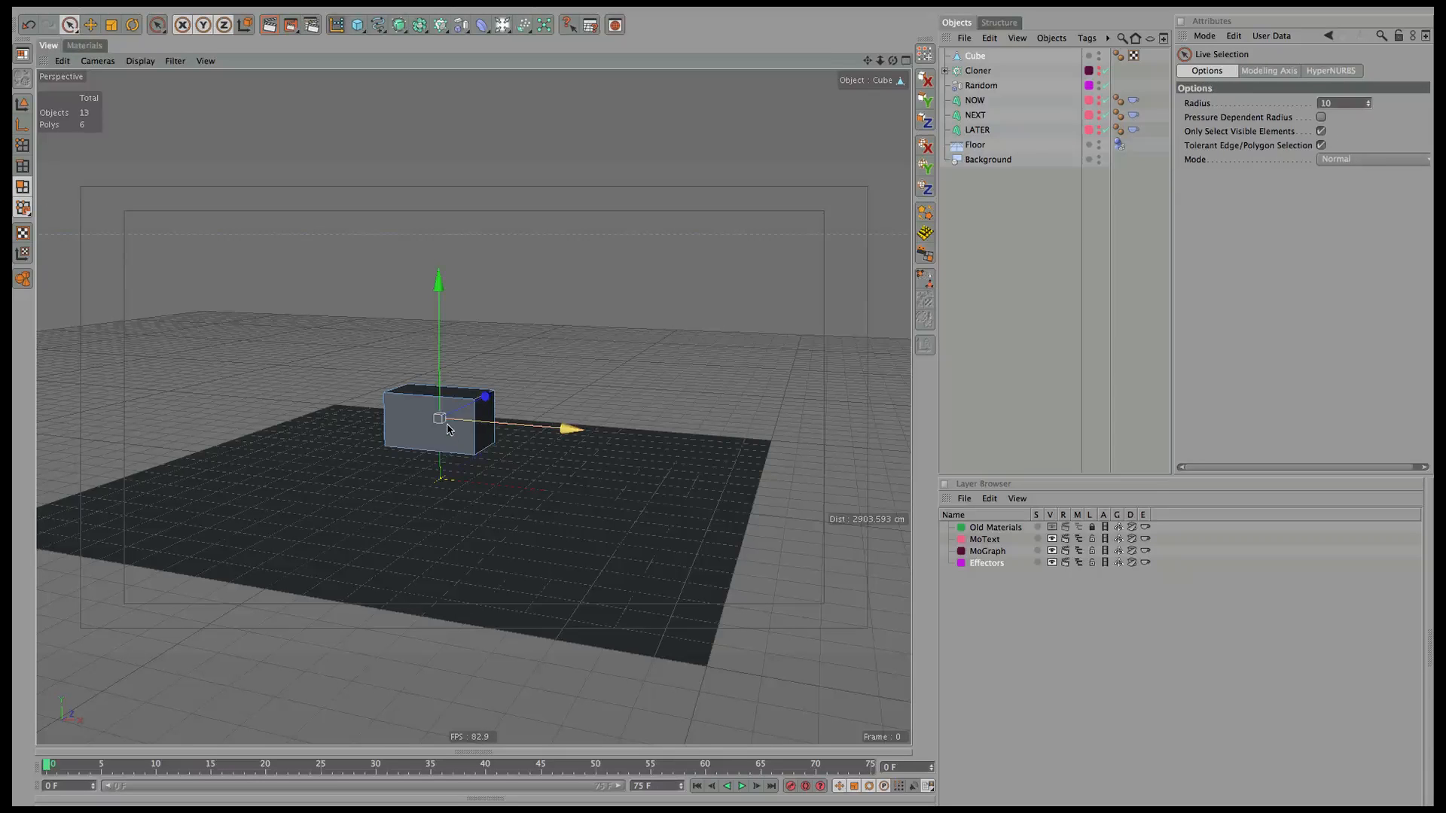
click(441, 439)
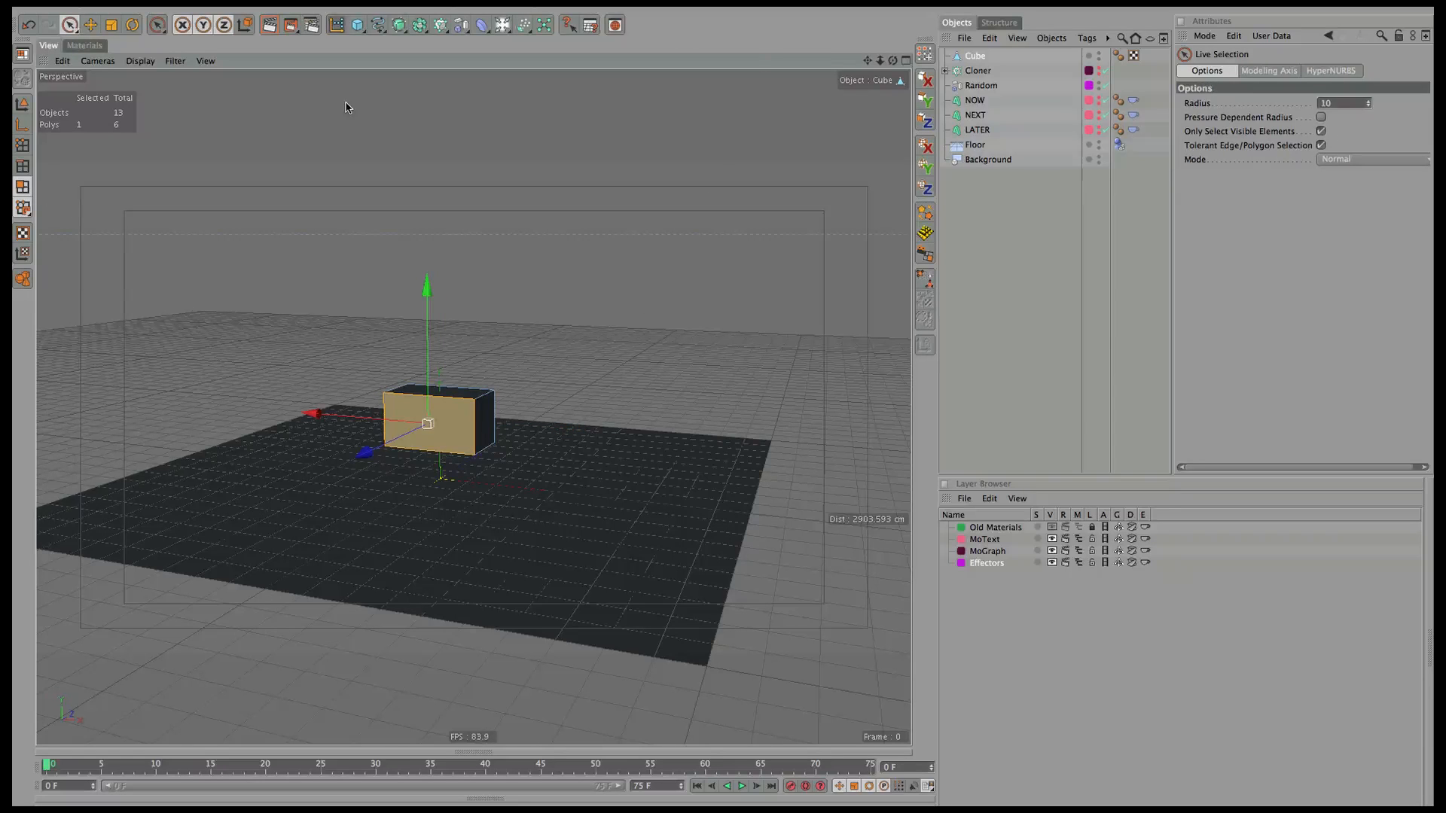
click(156, 7)
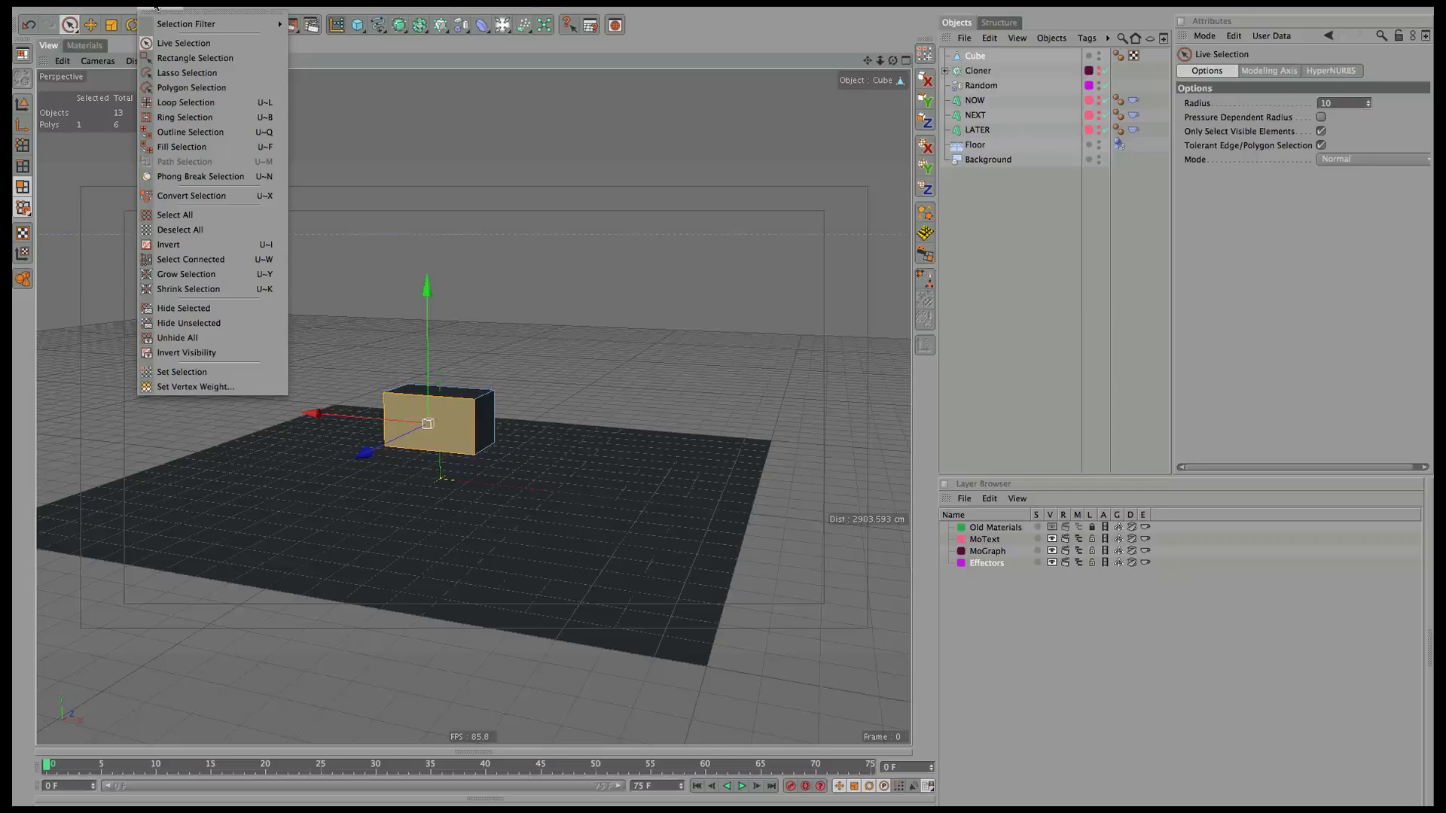
click(182, 372)
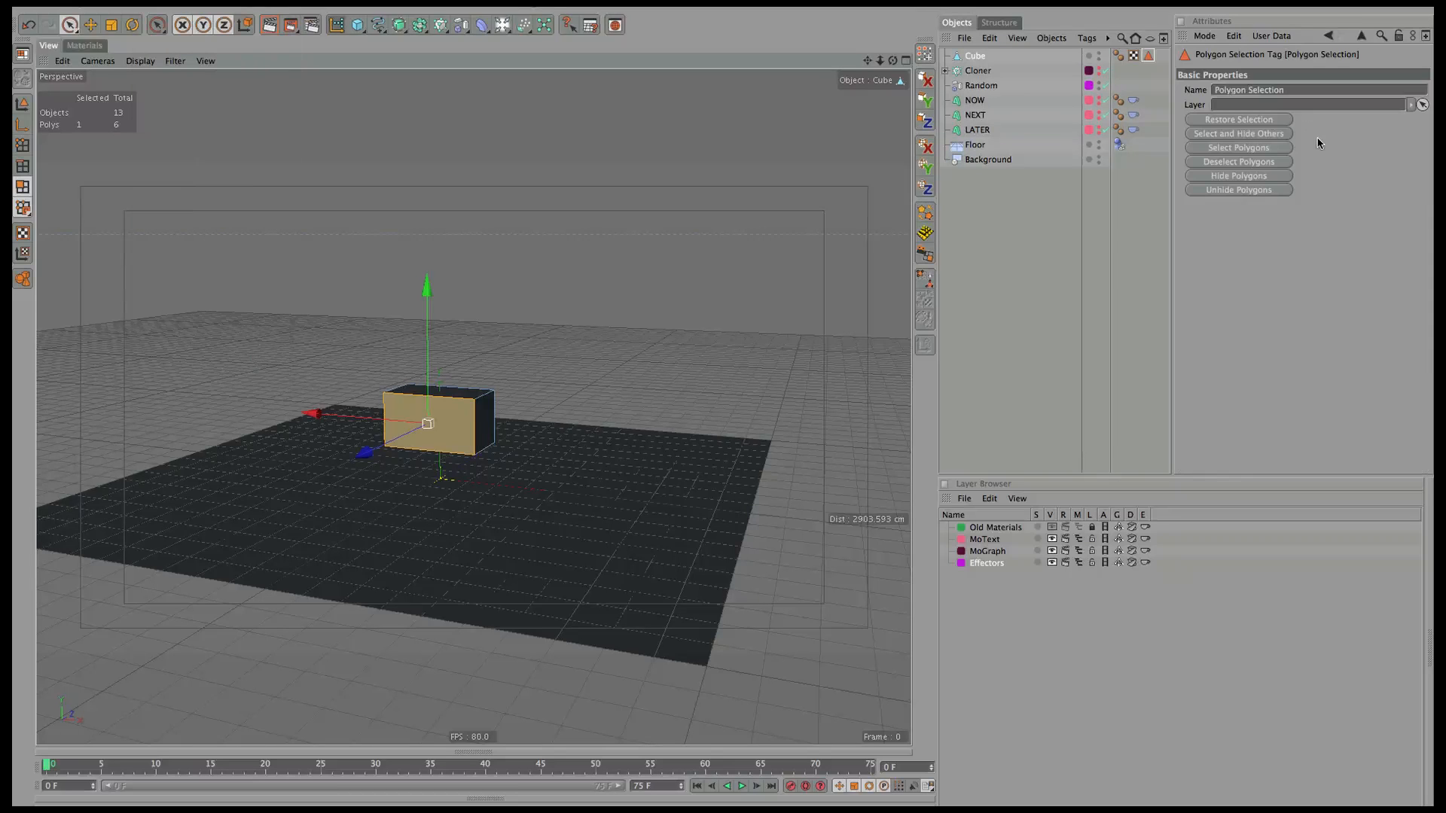
click(1299, 91)
text(Screen)
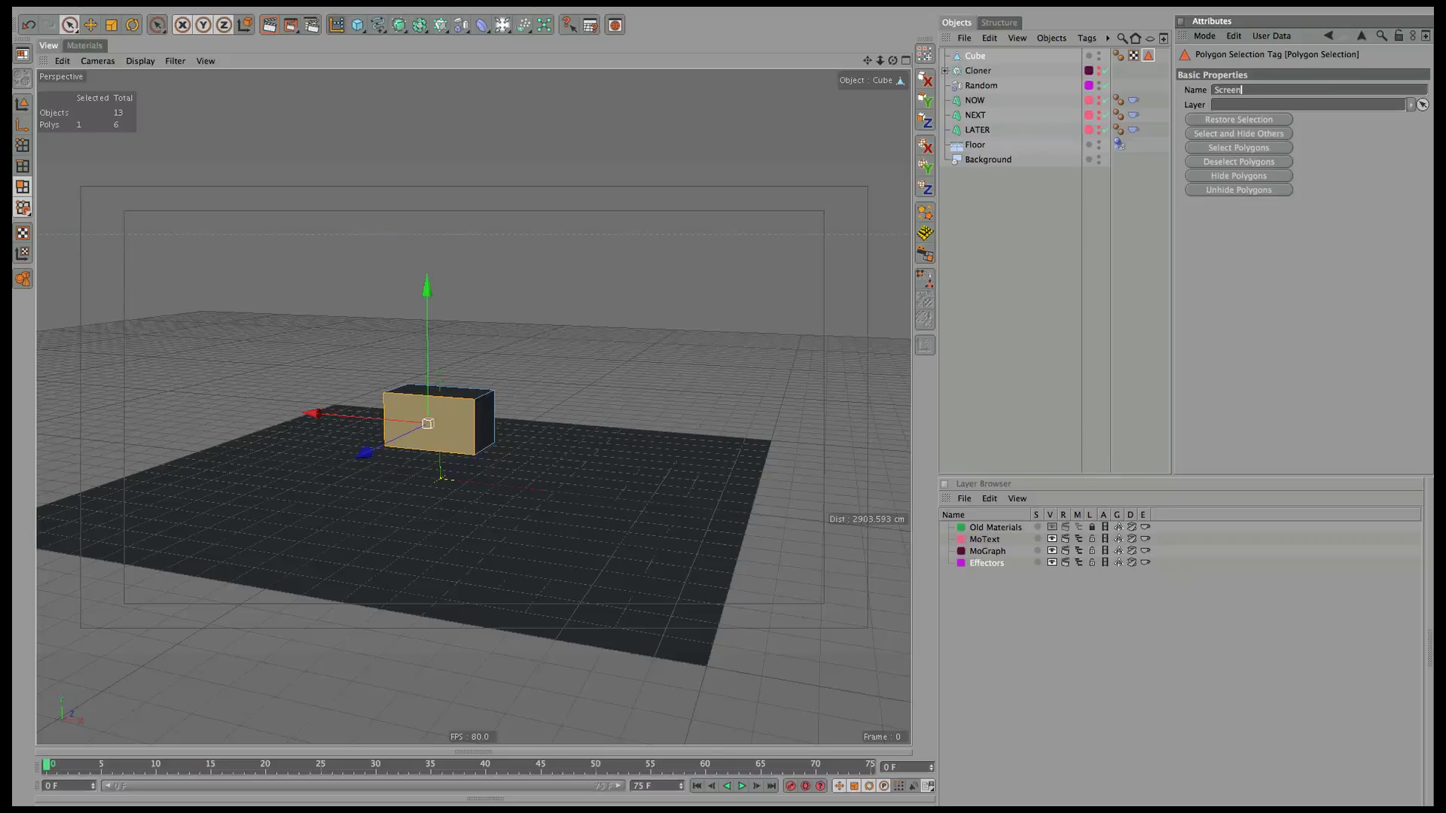
click(1056, 220)
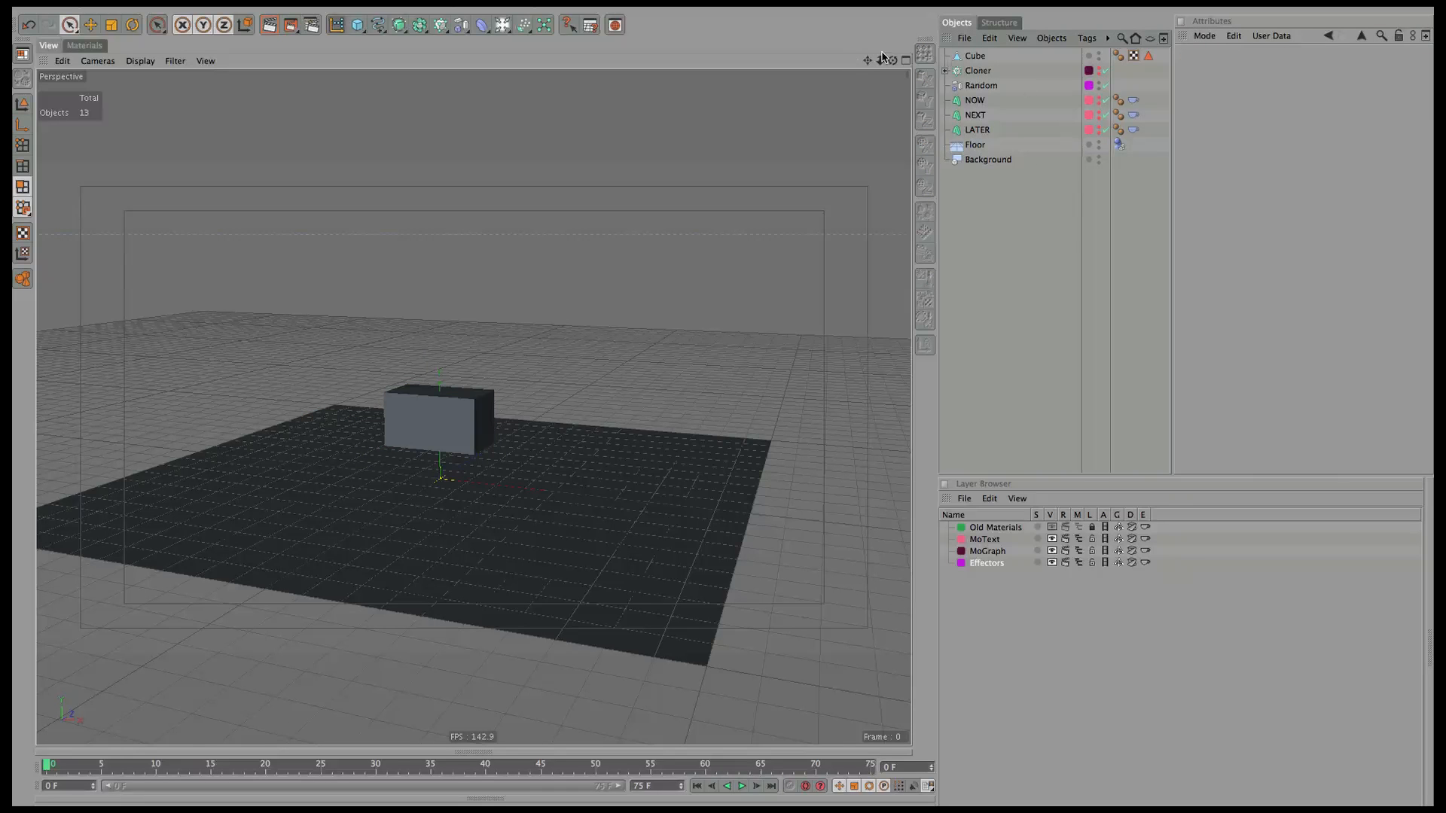
Duplicate the Screen-tagged Cube into two more copies.
drag(893, 60, 549, 106)
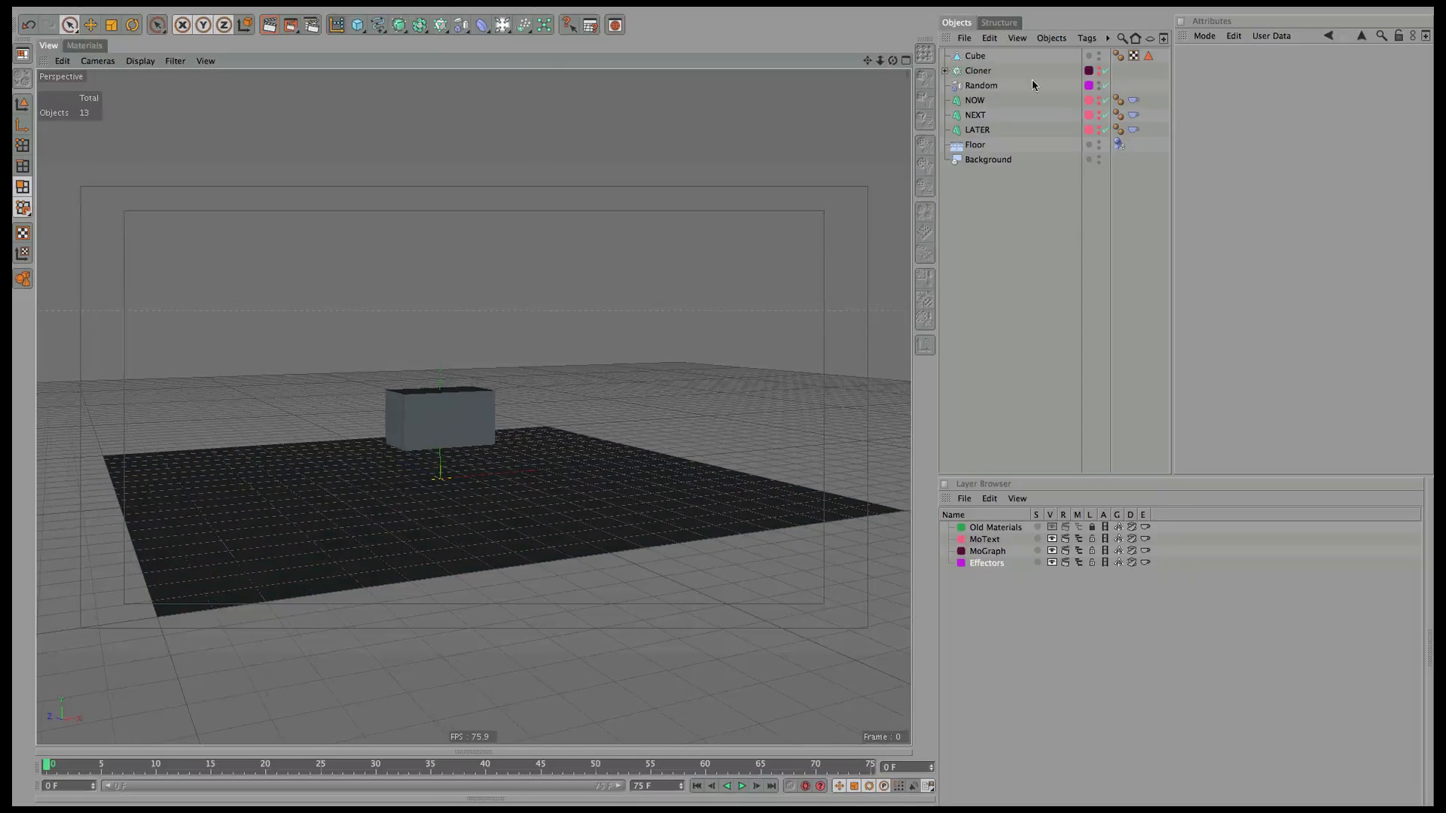
click(1148, 56)
click(992, 202)
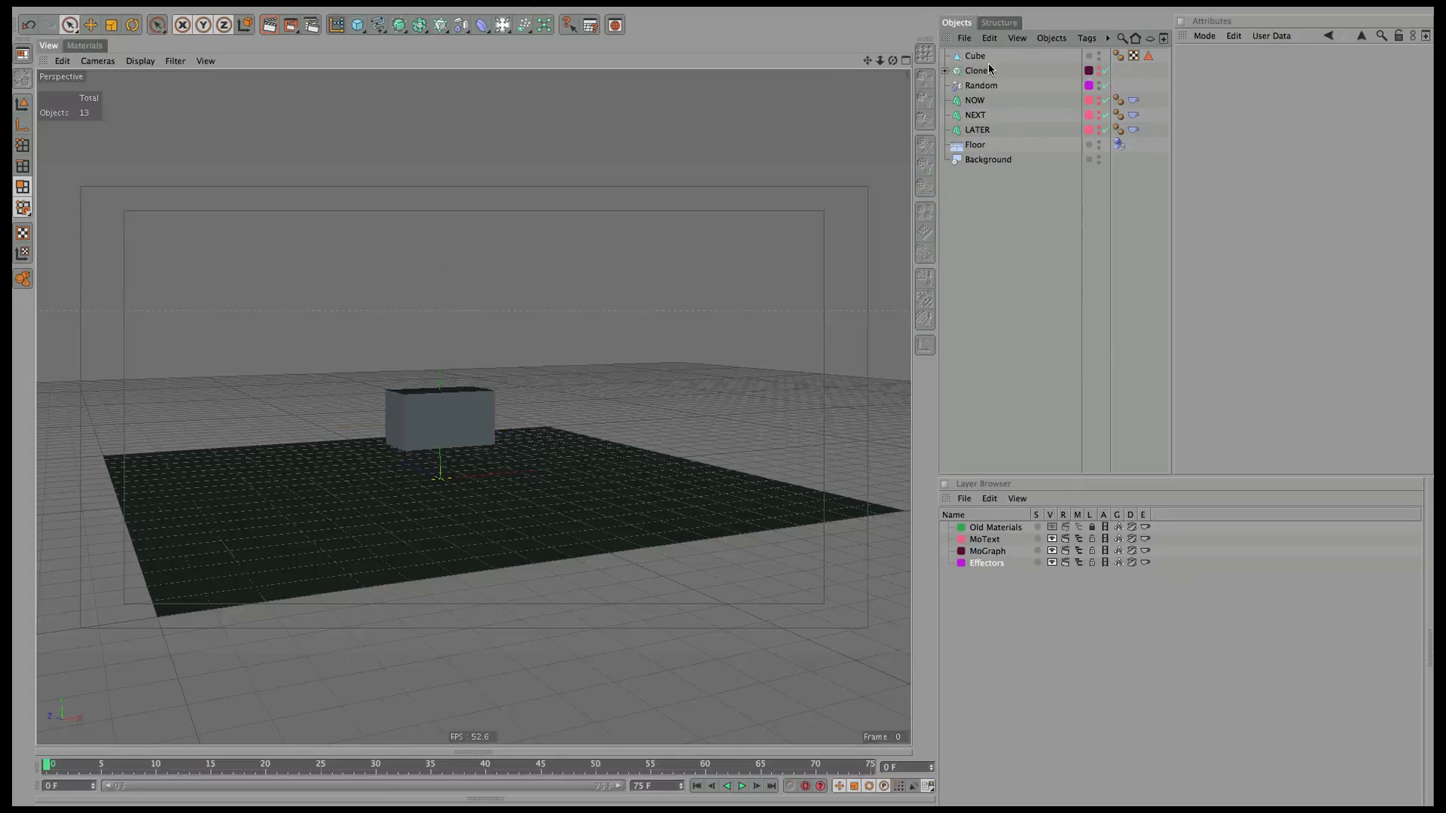
click(976, 57)
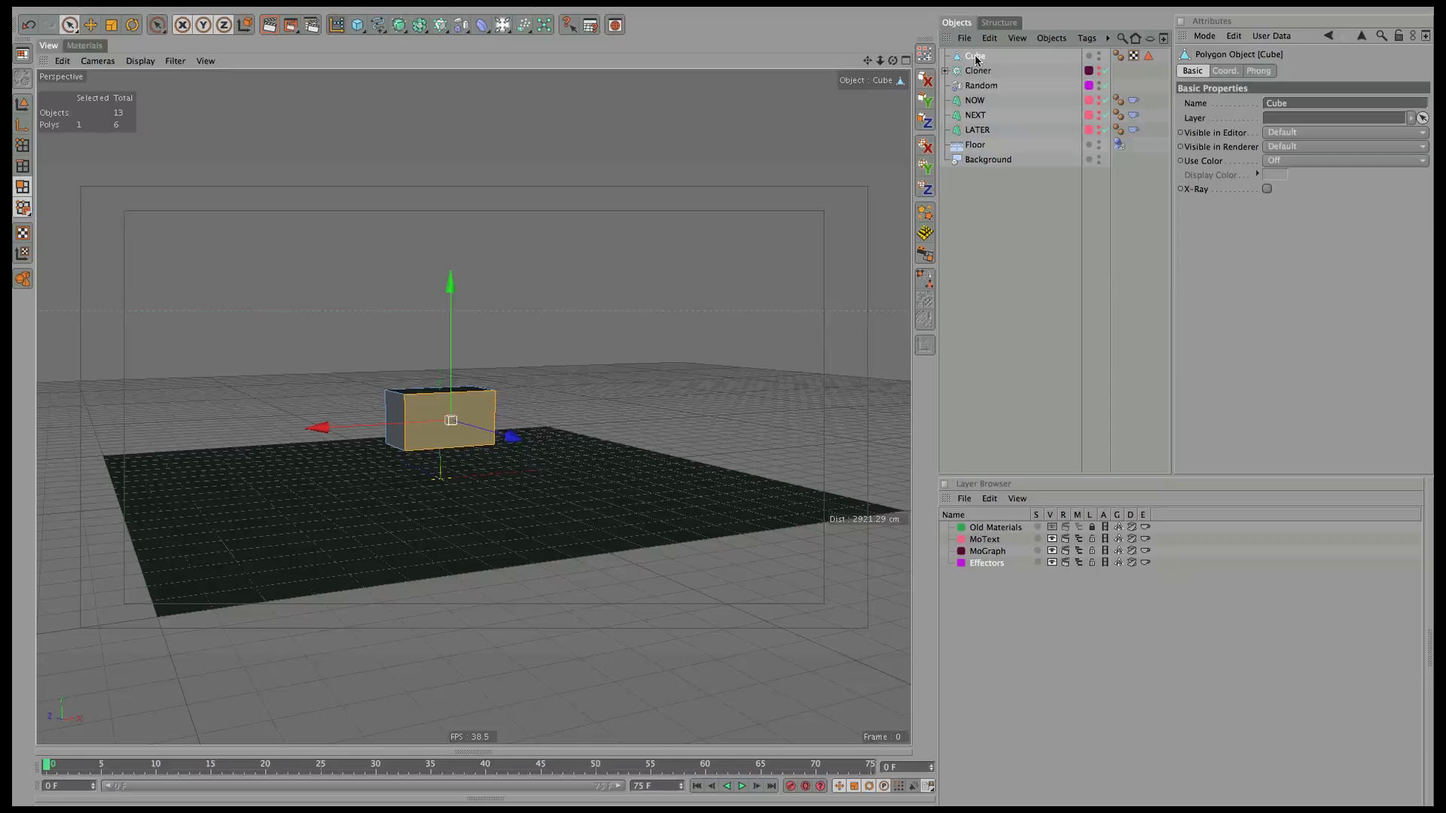
ctrl+drag(974, 56, 976, 80)
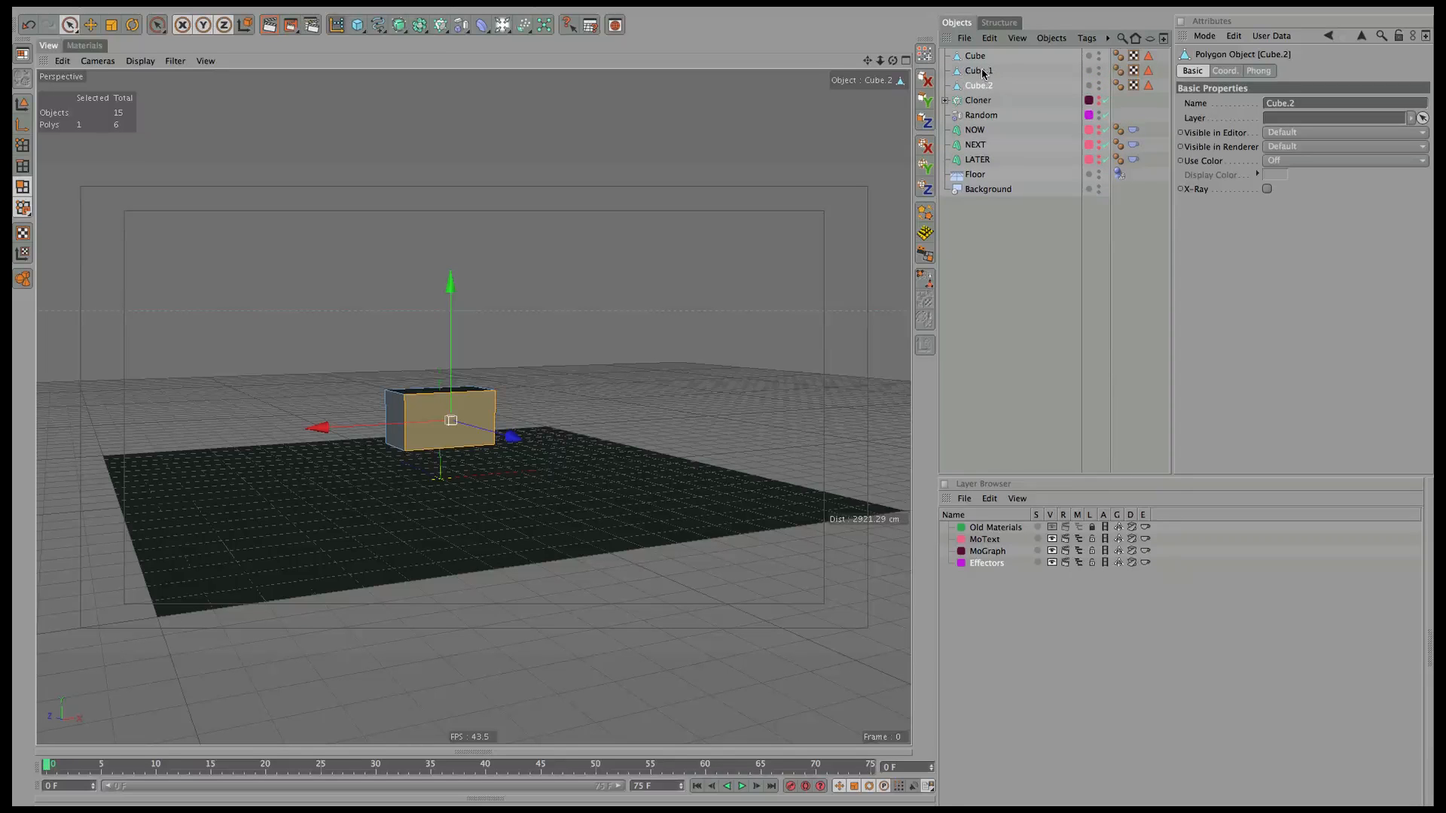
Name the cubes Cube Now, Cube Next and Cube Later, then select Cube Now in Model mode.
double_click(976, 57)
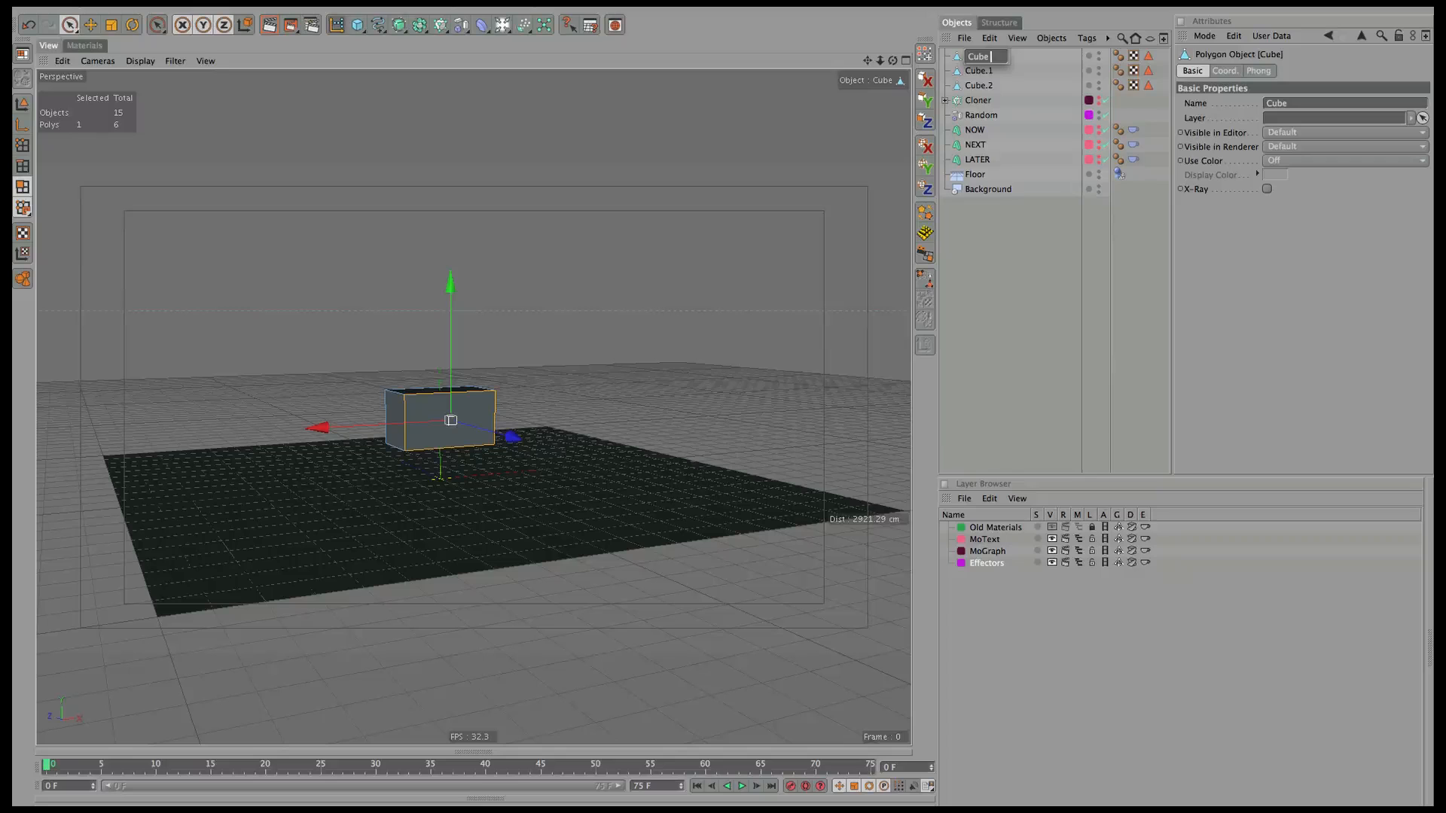
text(Now)
key(Tab)
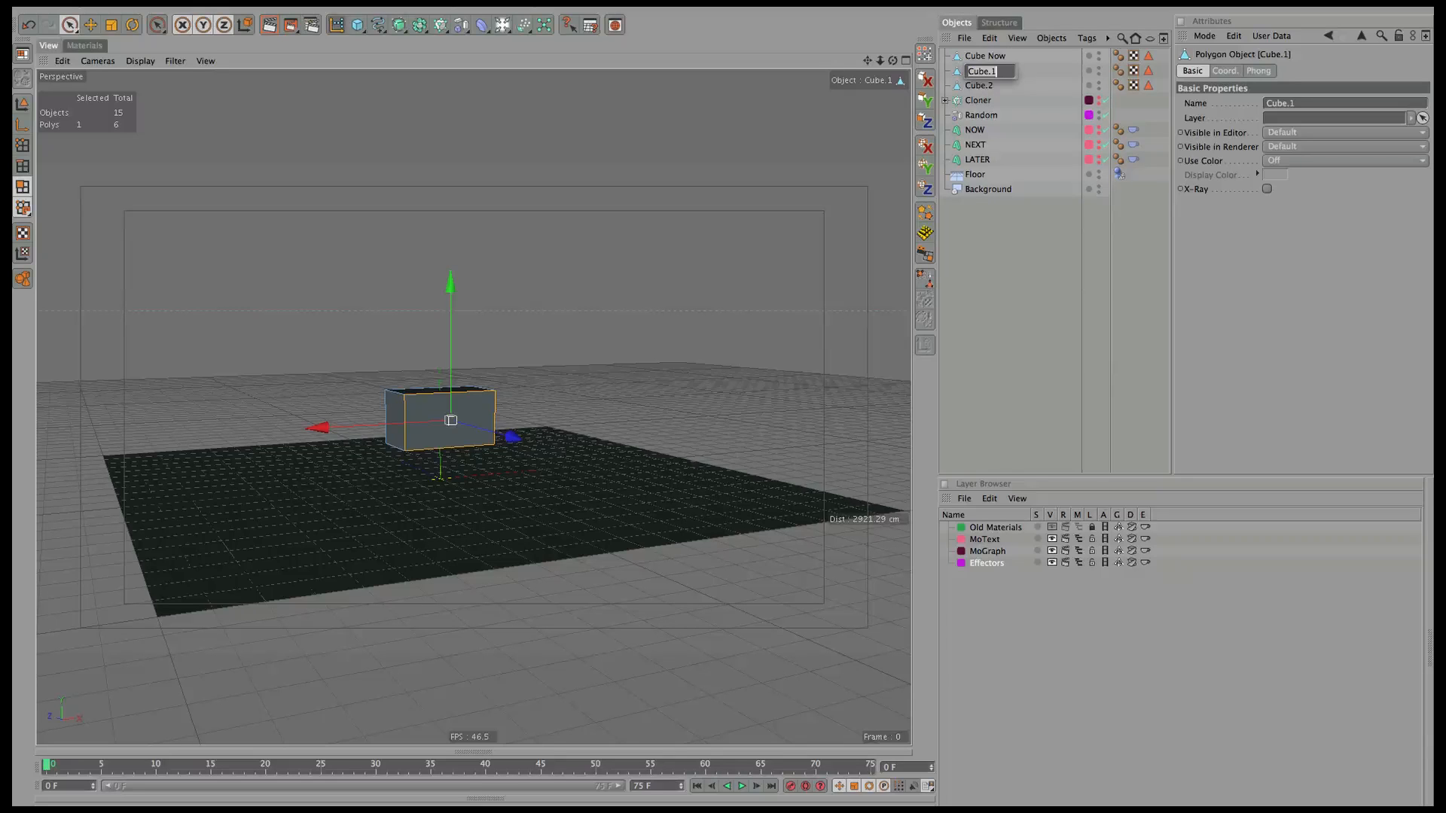
key(Right)
key(Tab)
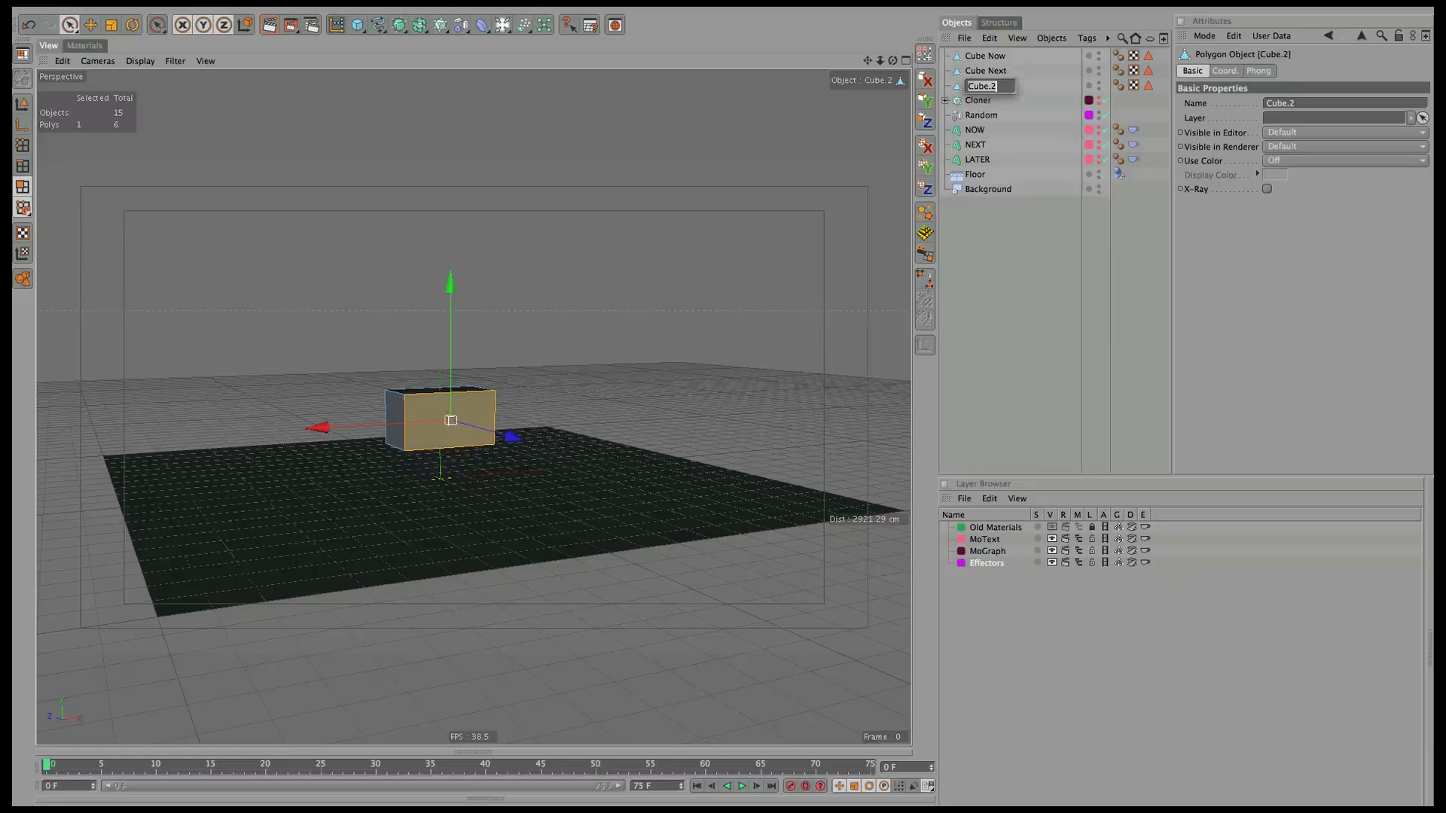
key(Right)
key(Return)
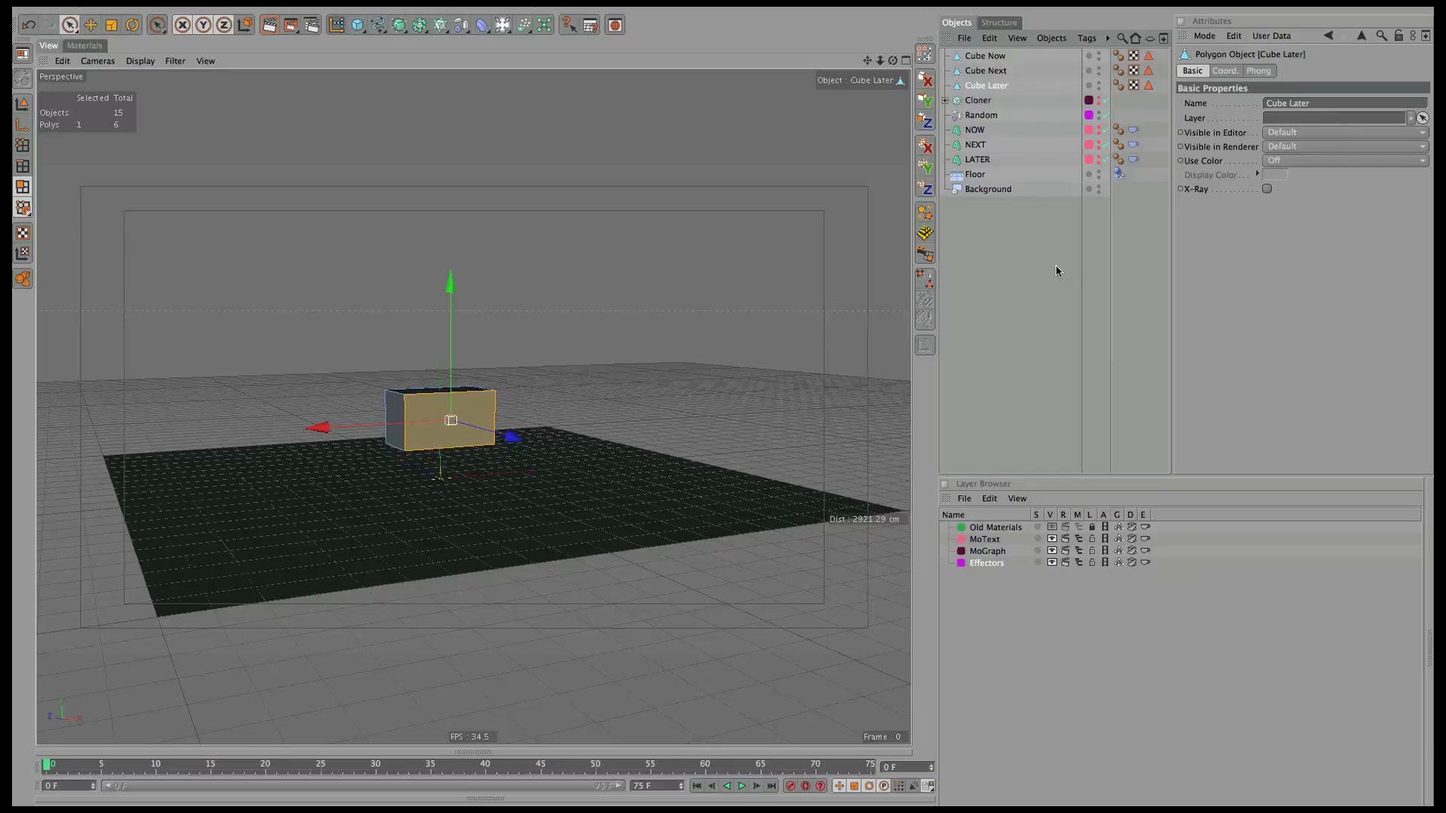
click(1046, 312)
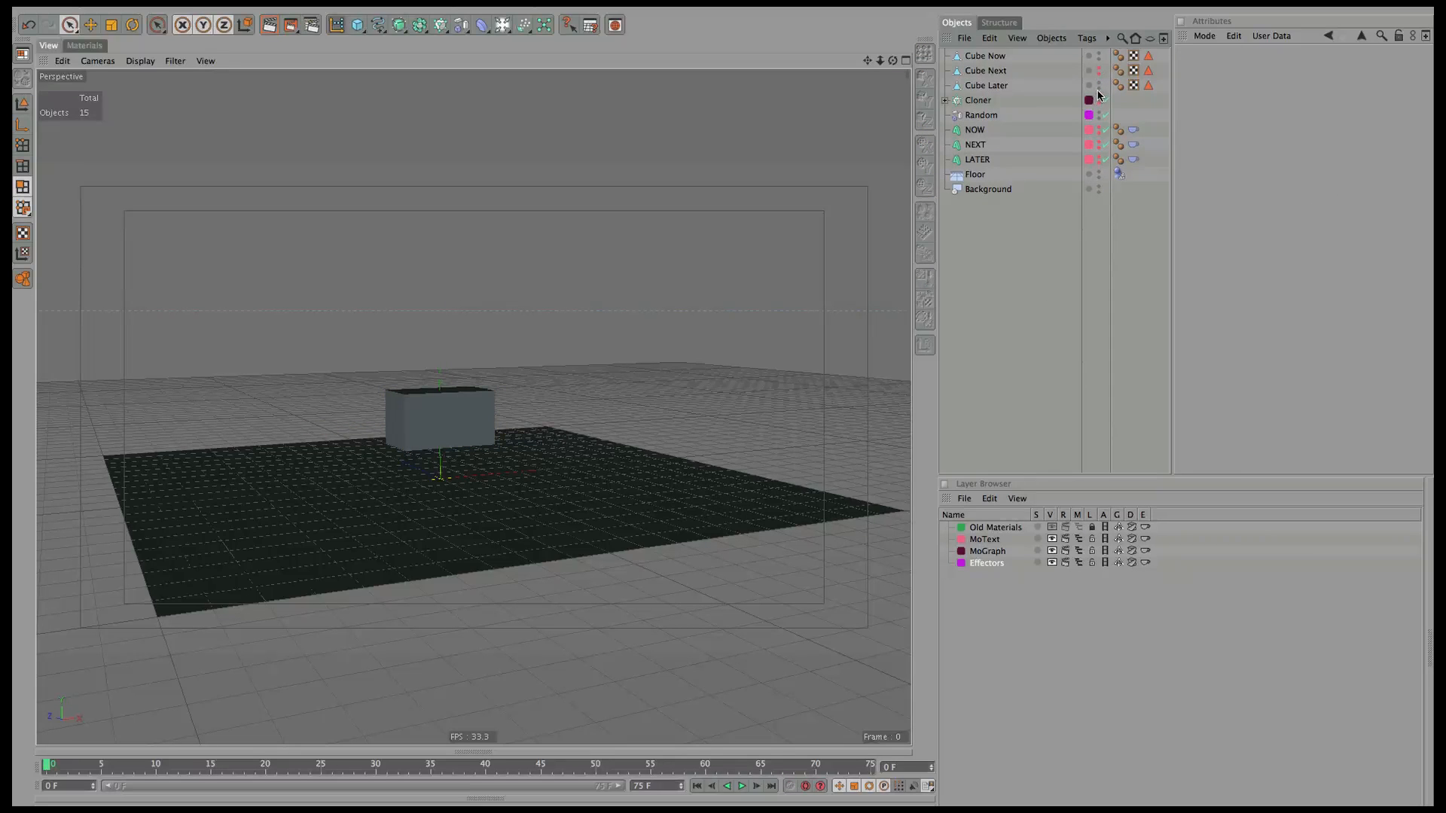
click(984, 61)
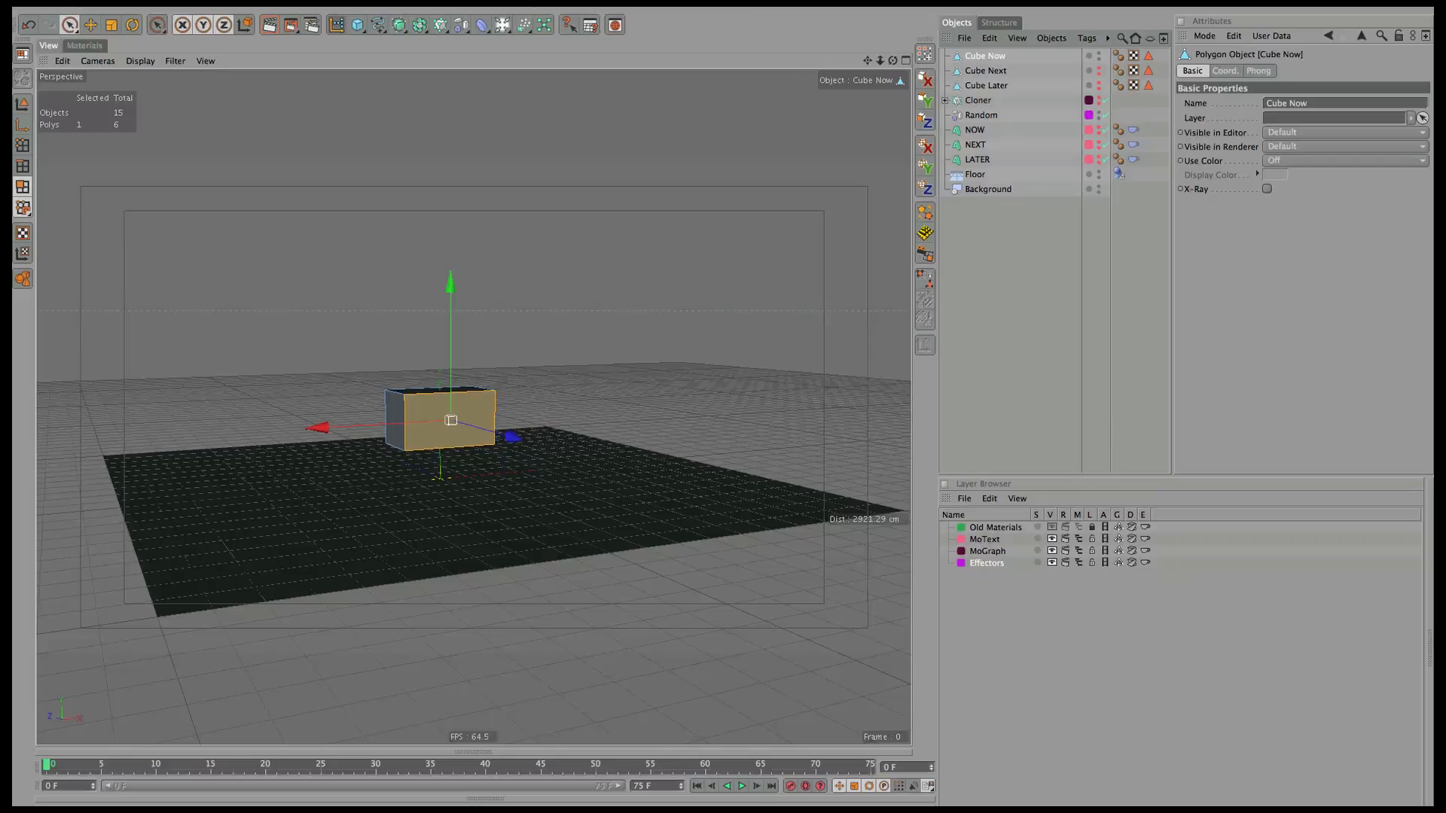
click(23, 104)
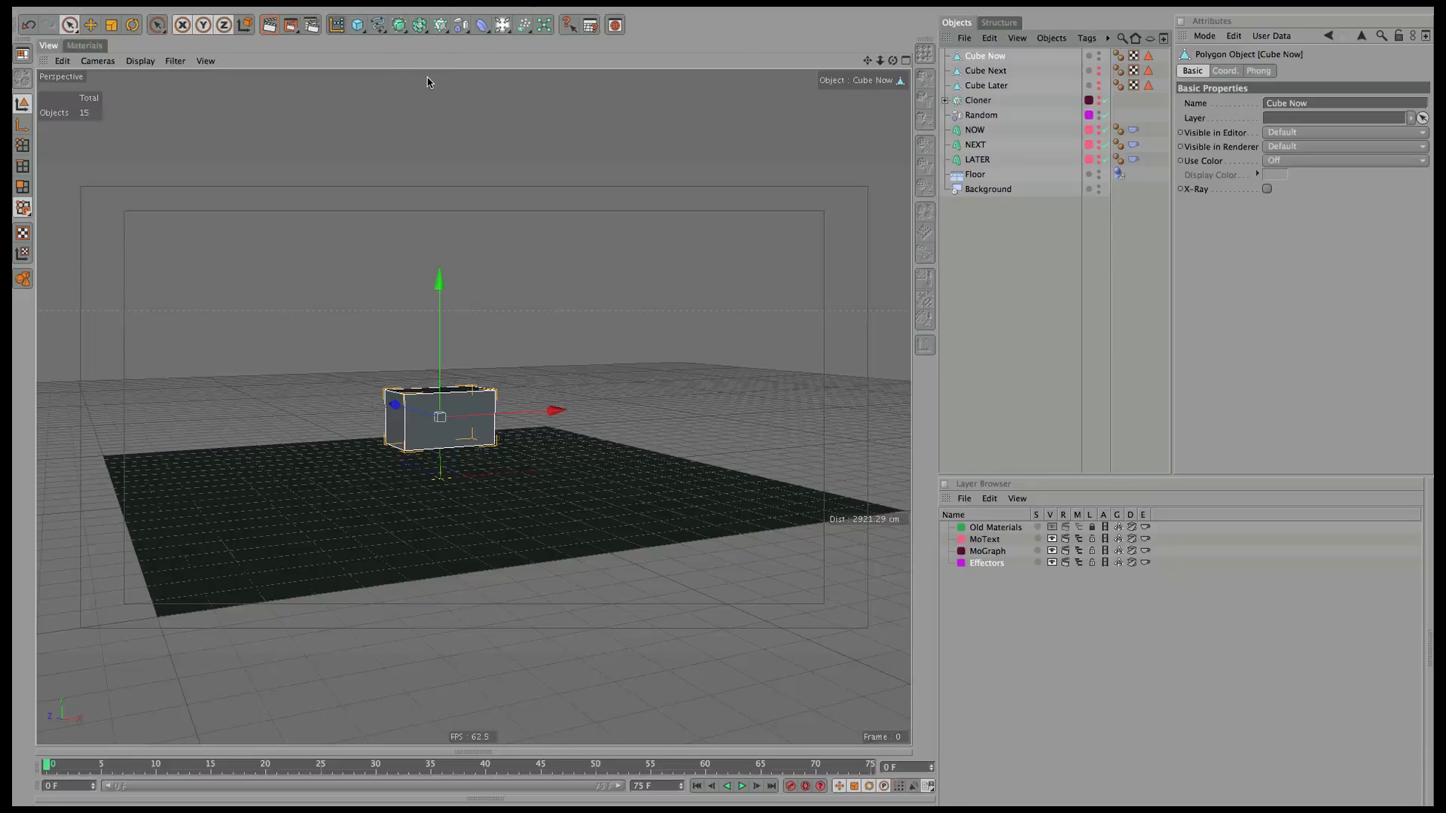
Add an Attractor with a Box falloff shape.
click(500, 27)
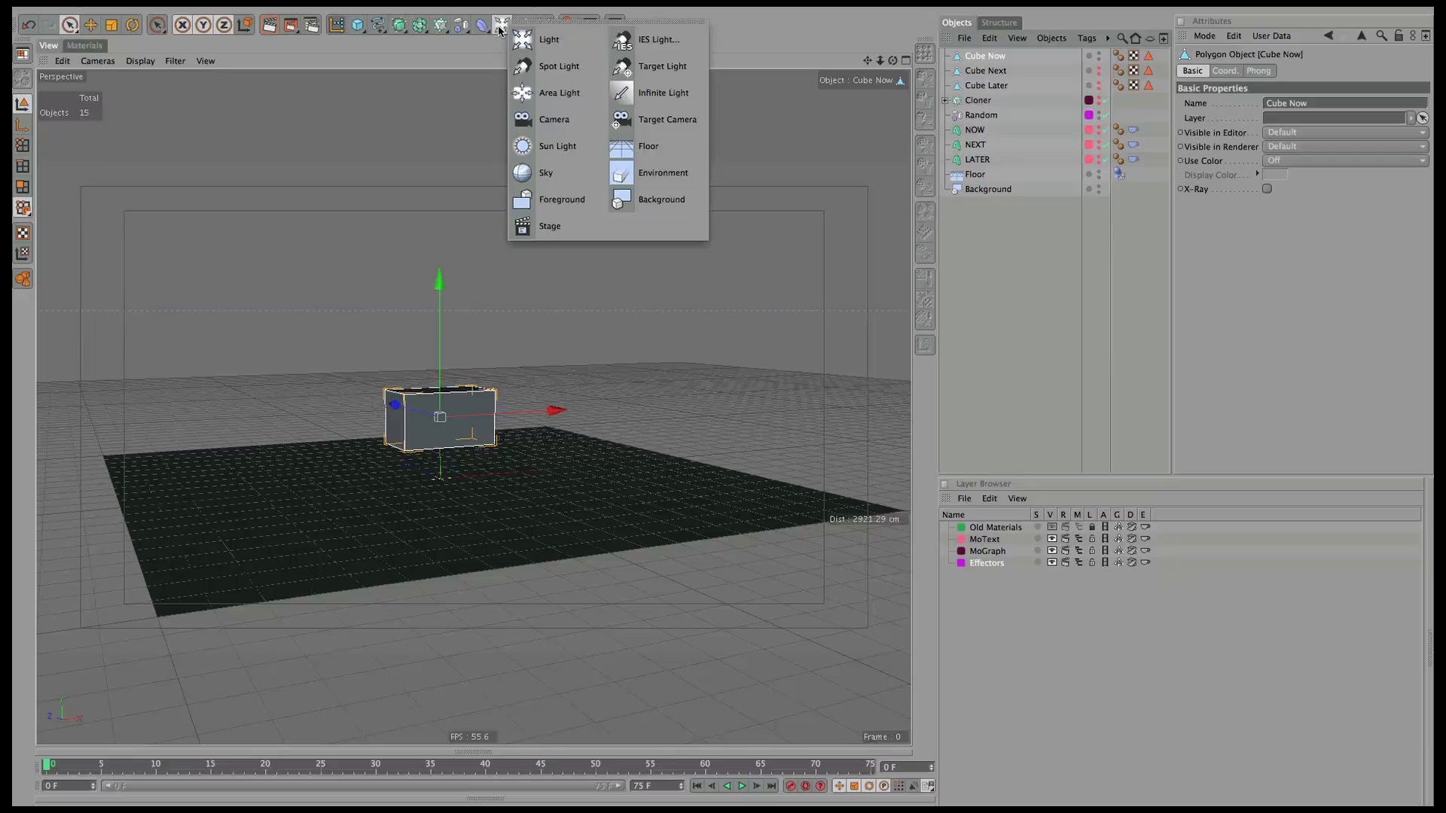
click(522, 26)
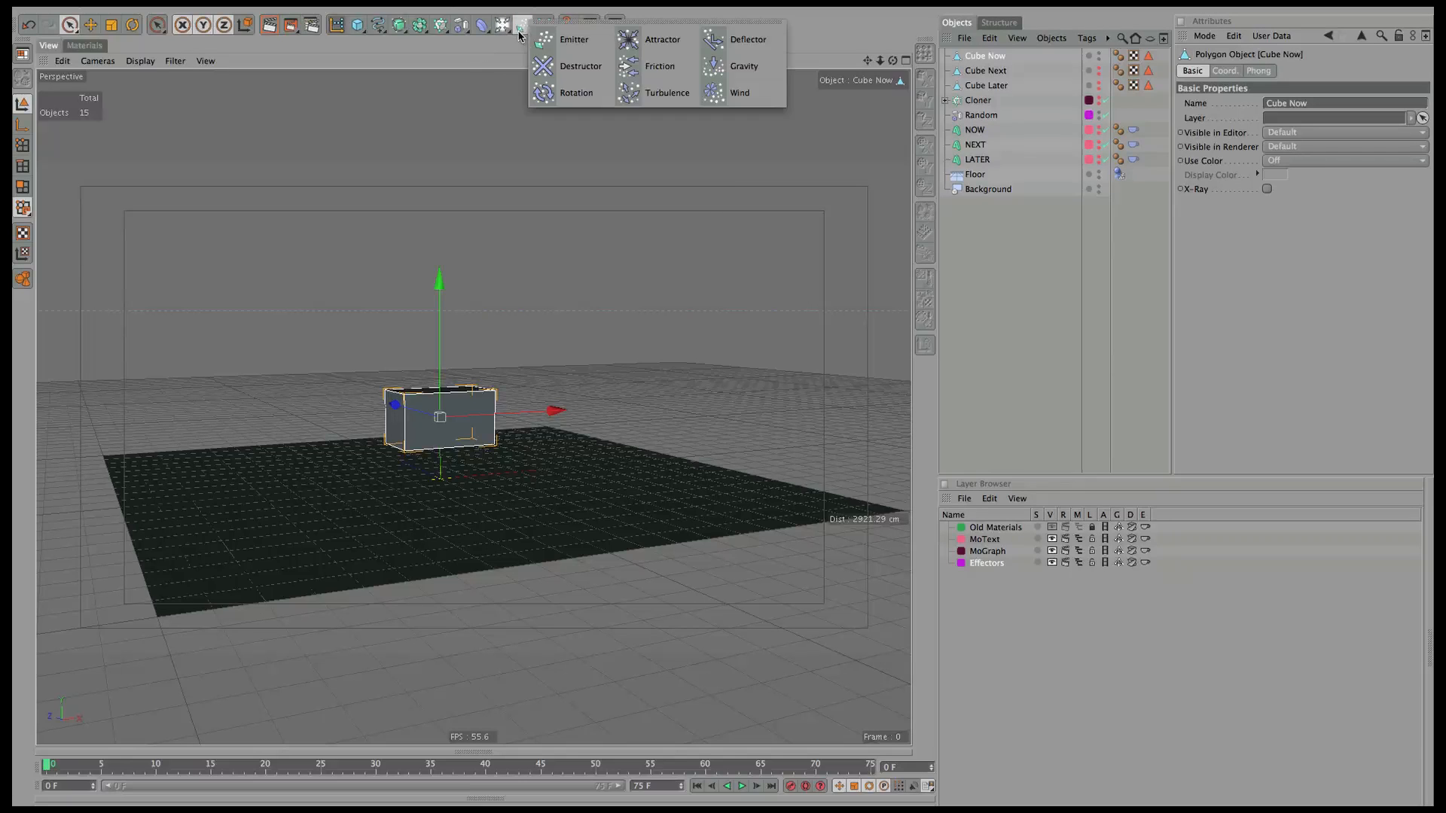
click(662, 41)
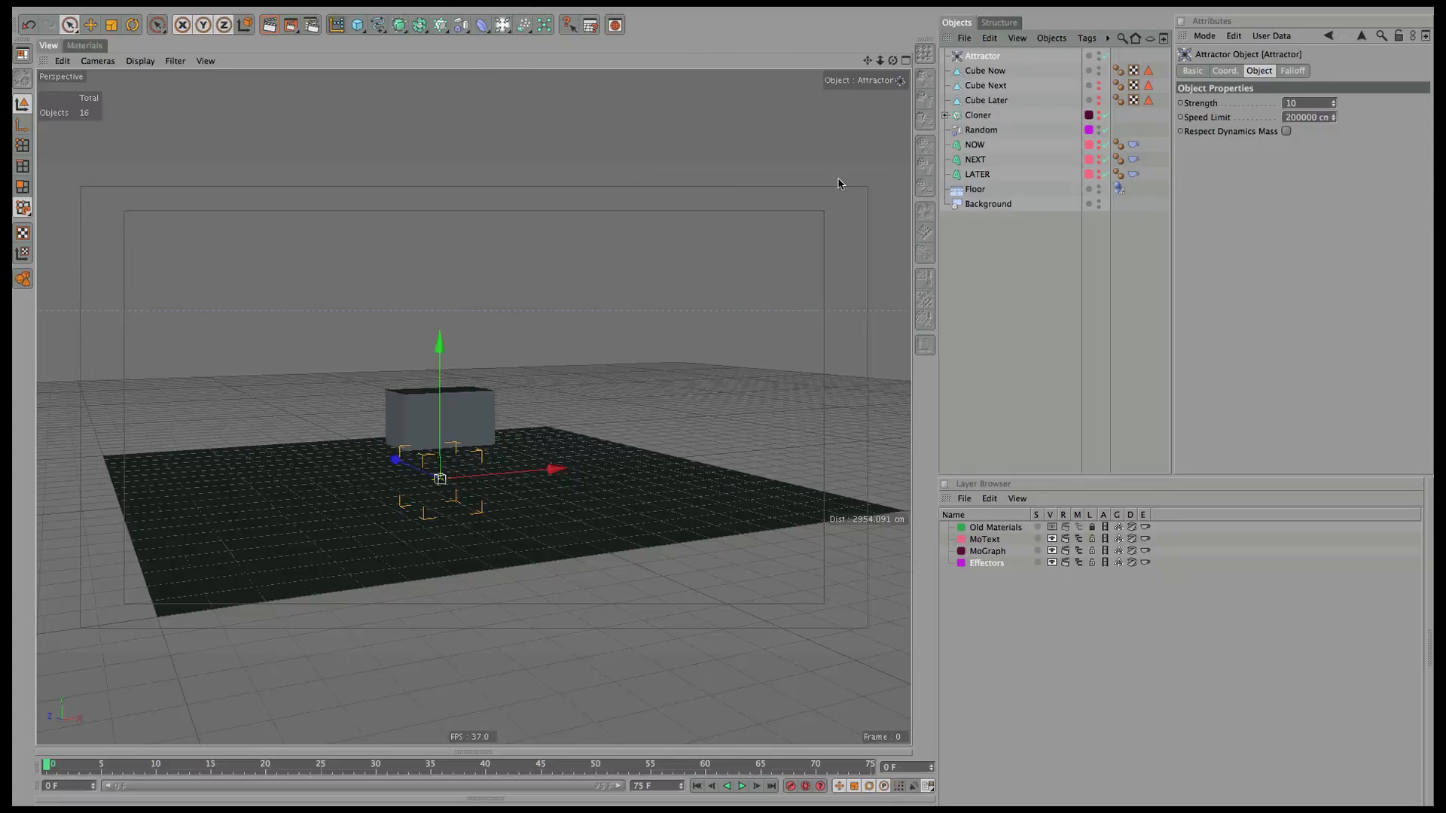
click(1292, 70)
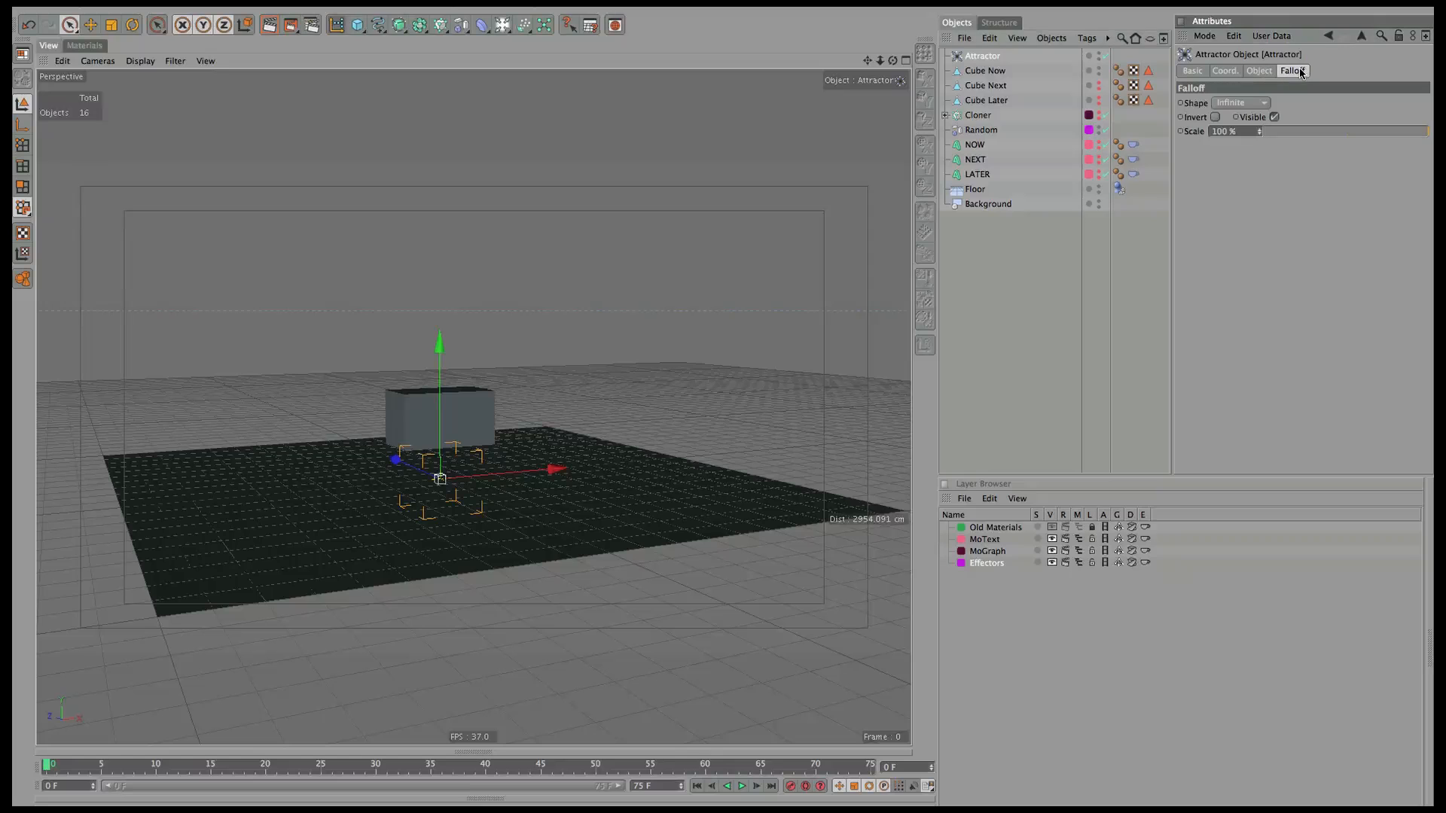
click(1239, 104)
click(1225, 131)
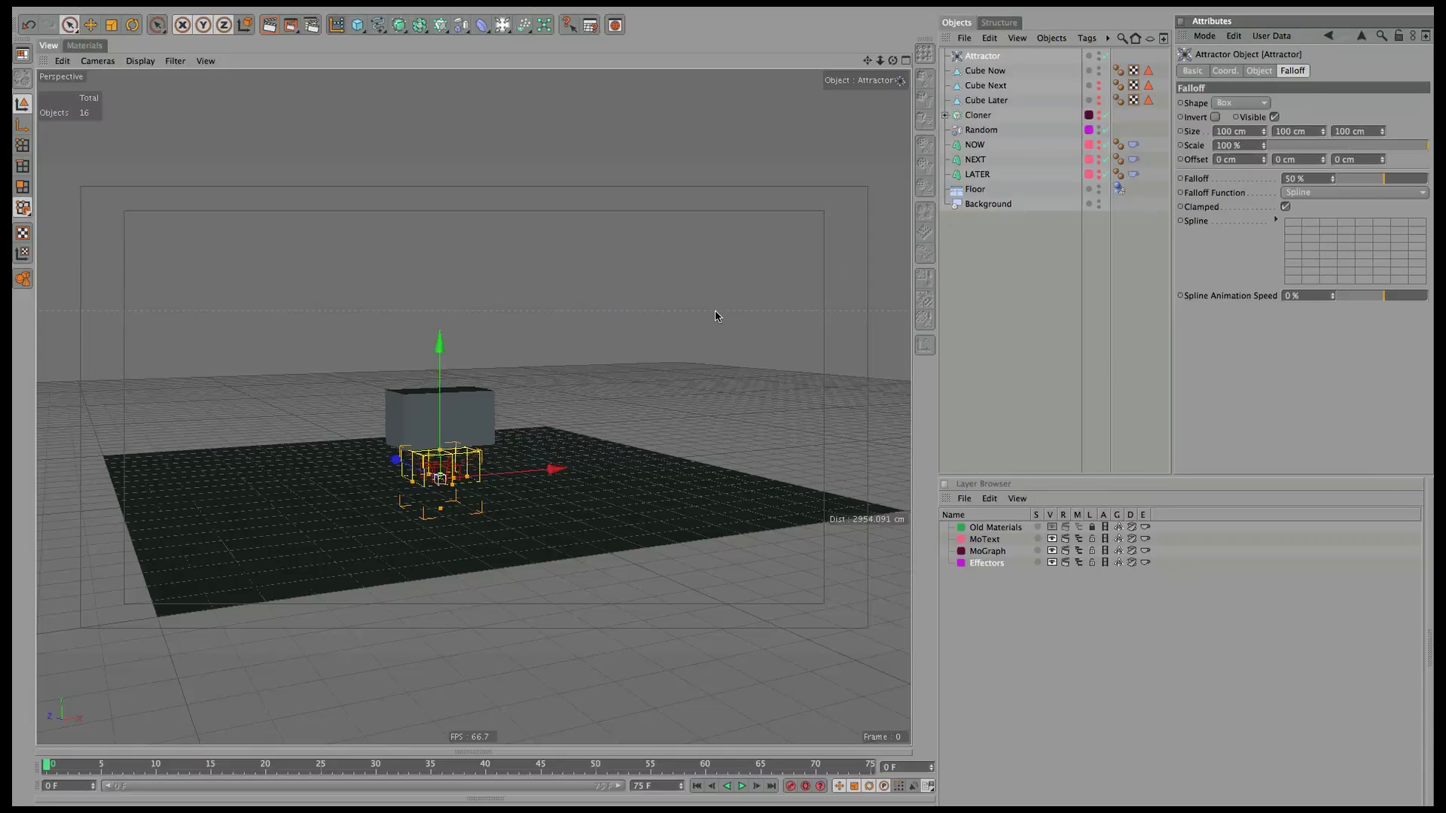
Widen the falloff box to the cube's width, raise the Attractor, and parent it under Cube Now.
click(904, 61)
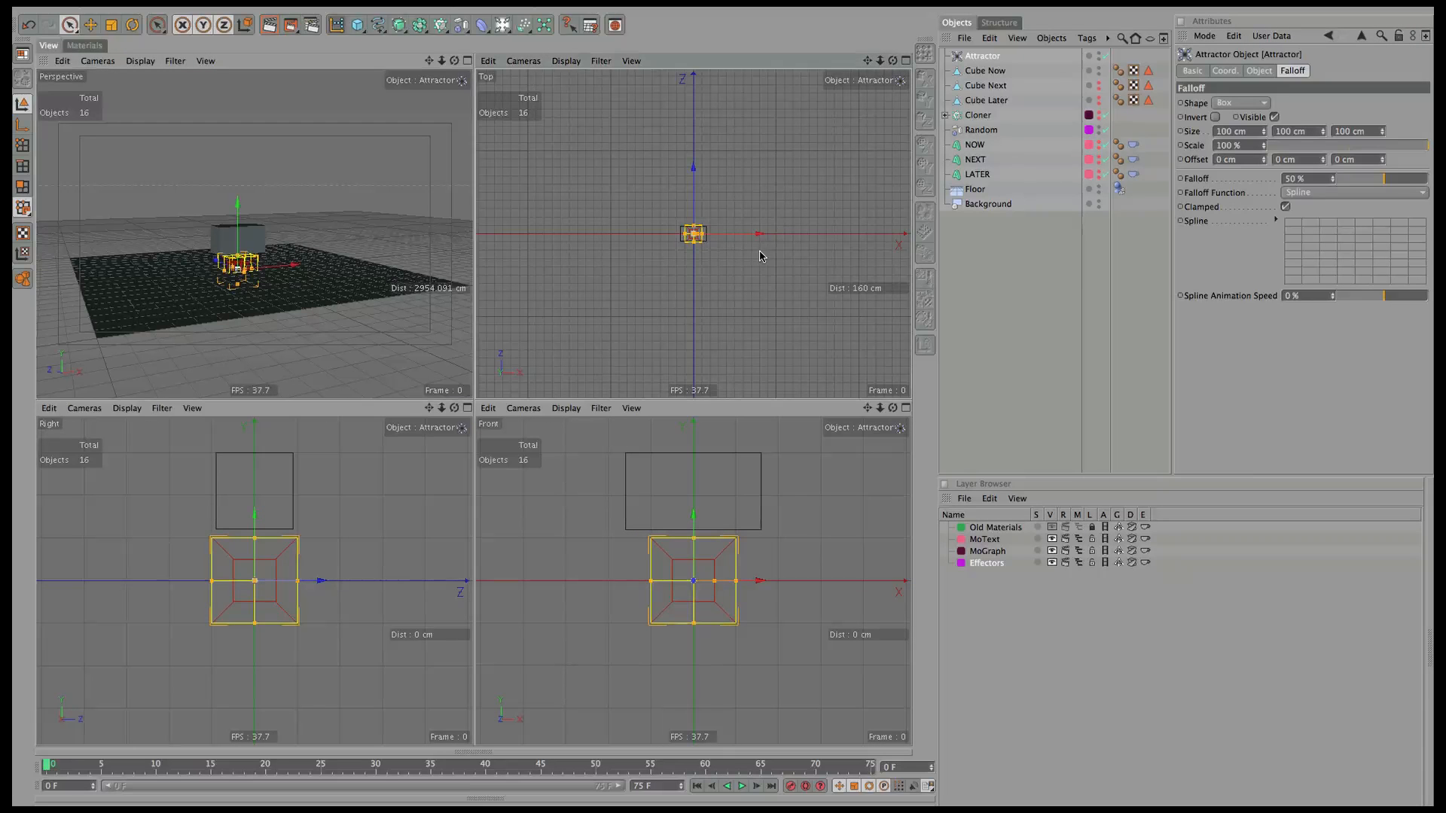
key(o)
scroll(742, 237, down, 5)
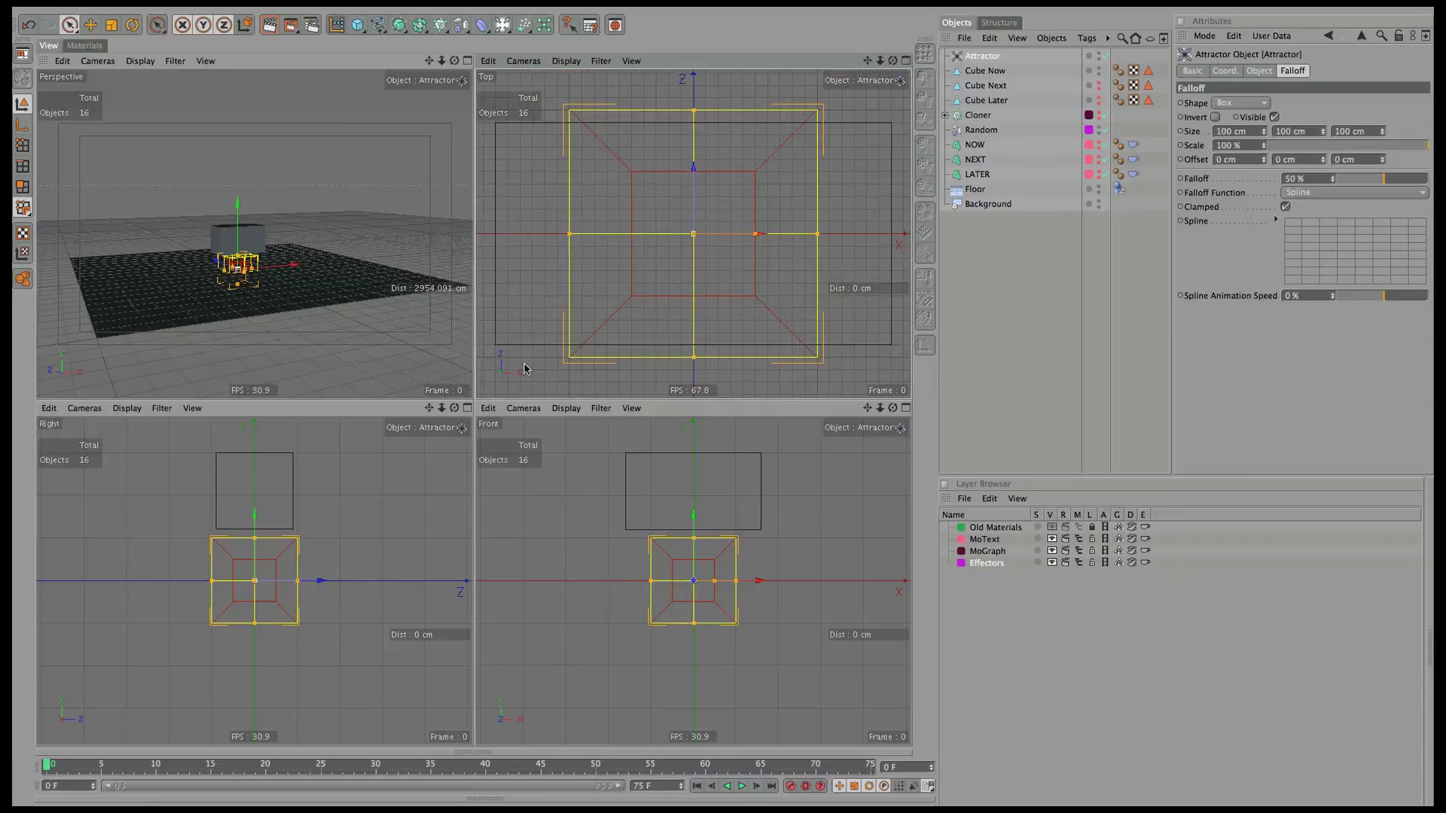
drag(738, 234, 849, 236)
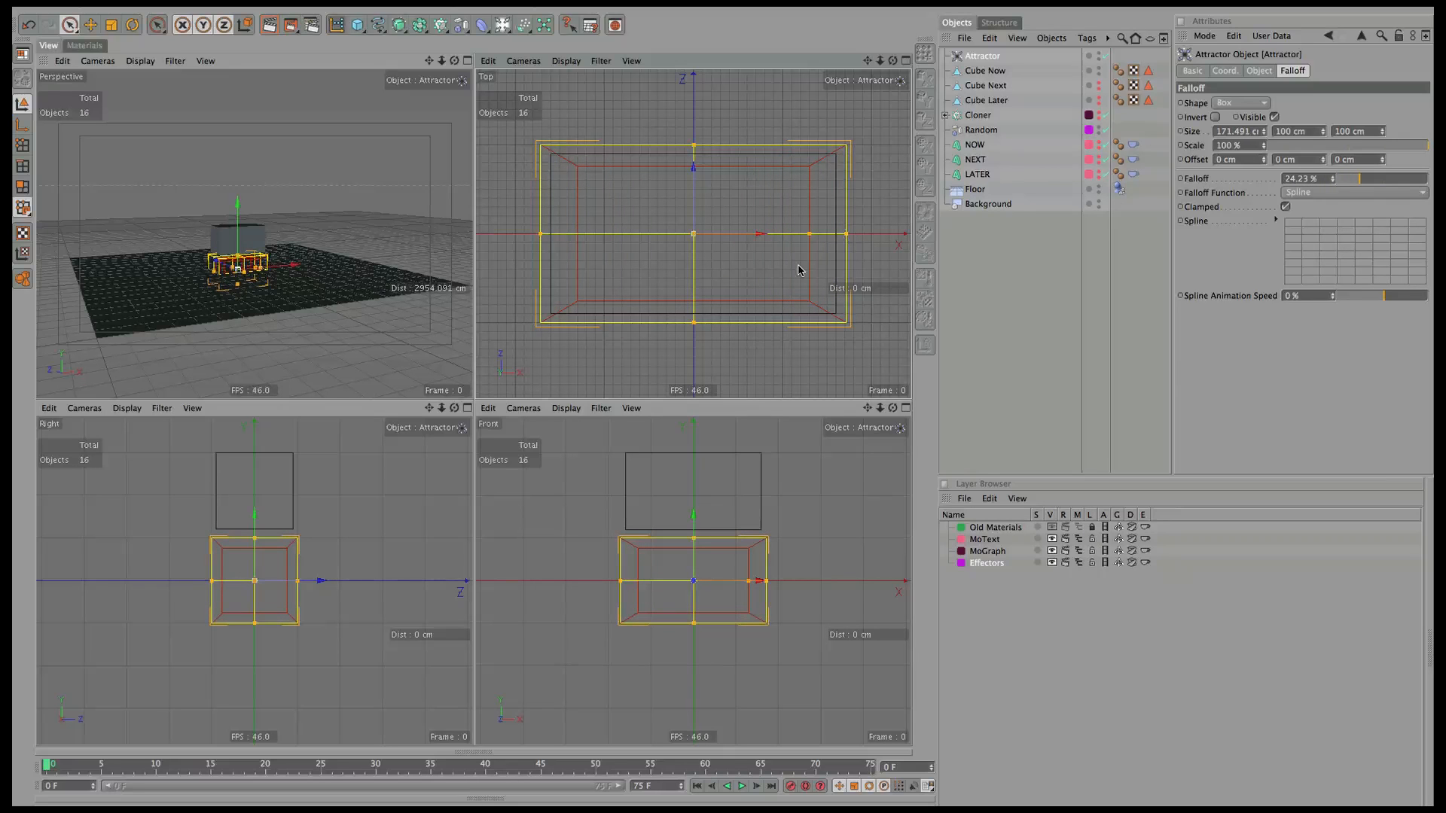
drag(693, 520, 685, 446)
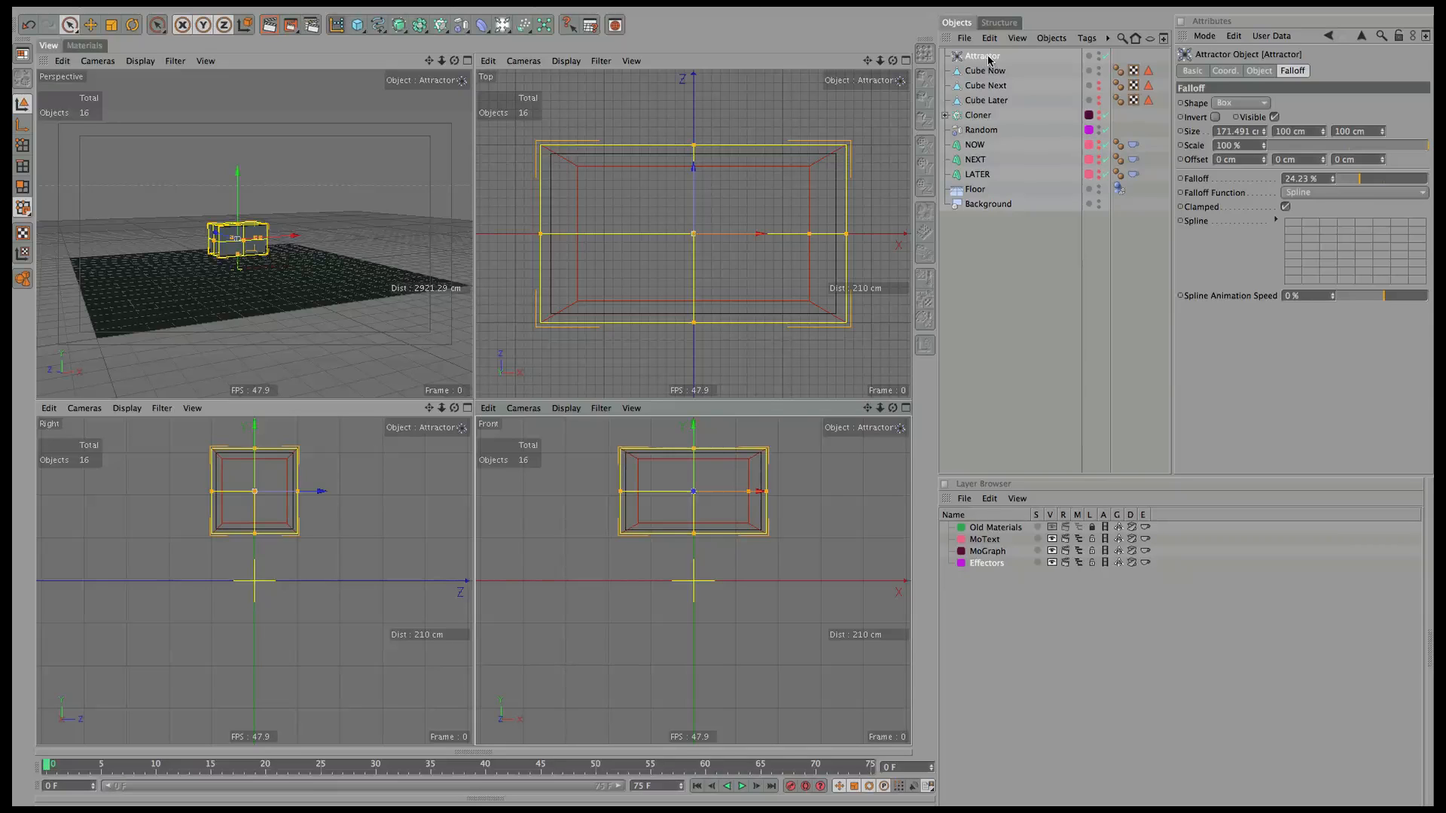
drag(988, 60, 991, 70)
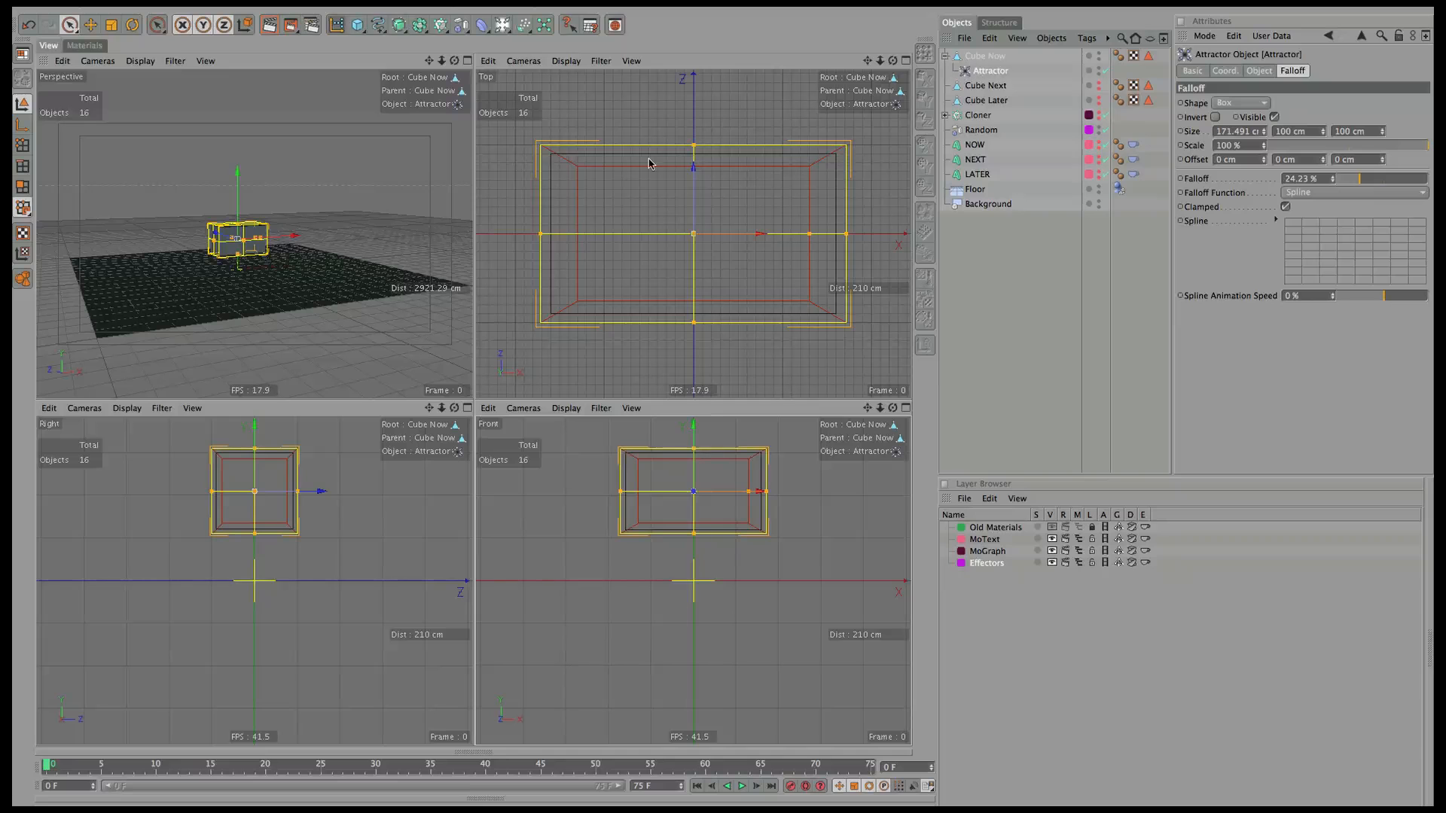
Delete Cube Next and Cube Later.
click(1007, 57)
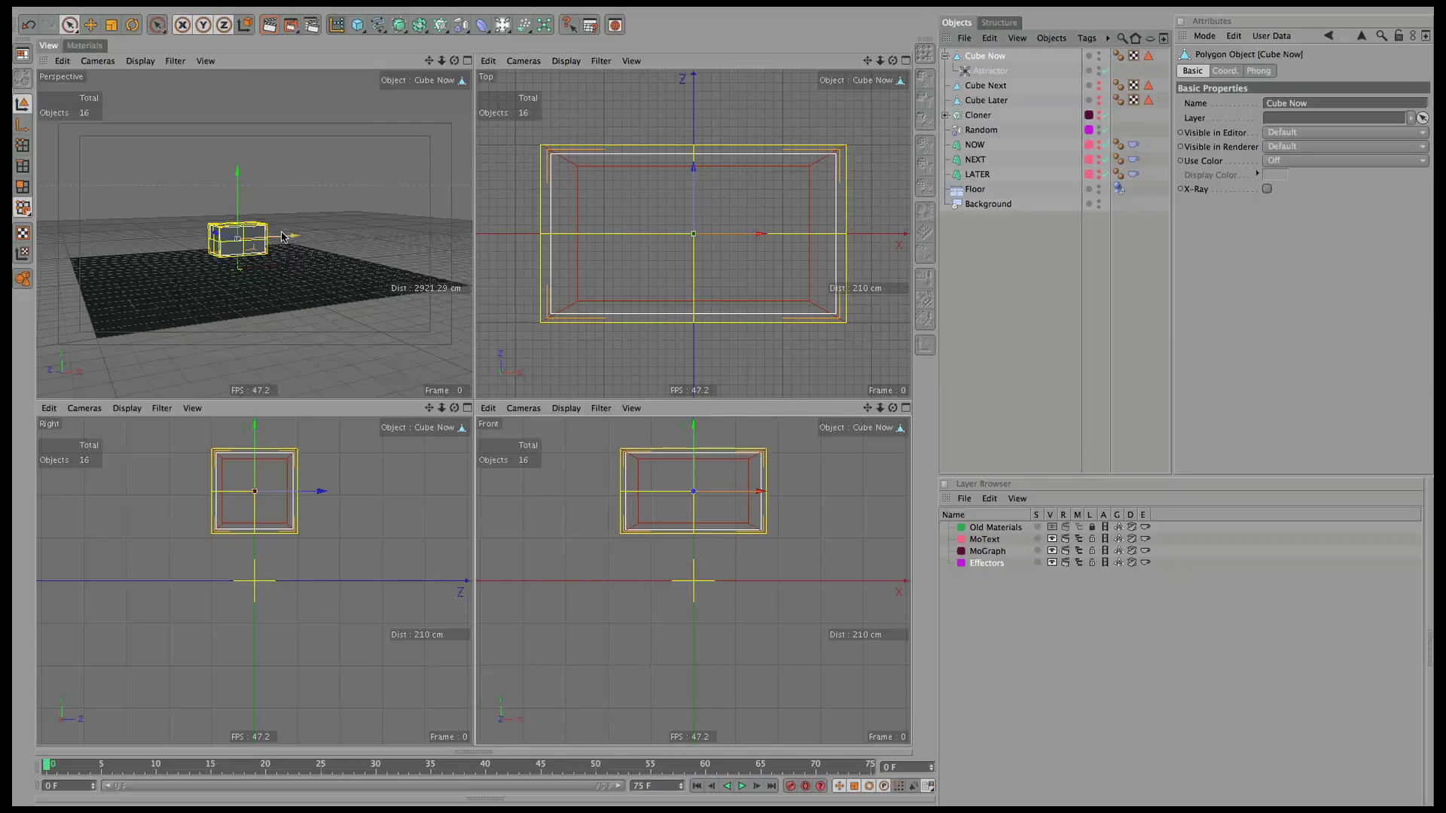
click(994, 87)
shift+click(992, 100)
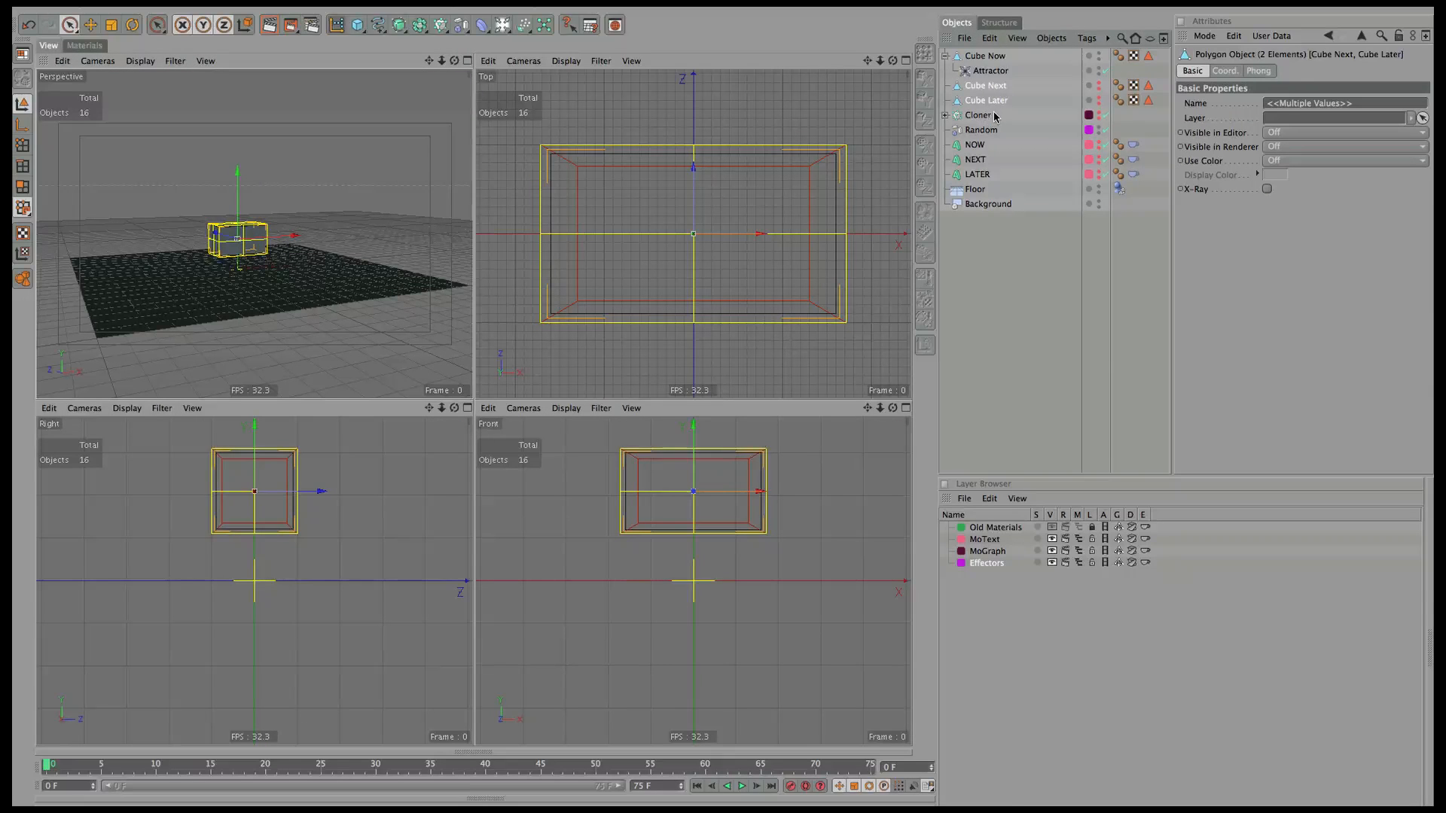
key(Delete)
Duplicate Cube Now with its Attractor twice, naming the copies Cube Next and Cube Later.
click(986, 57)
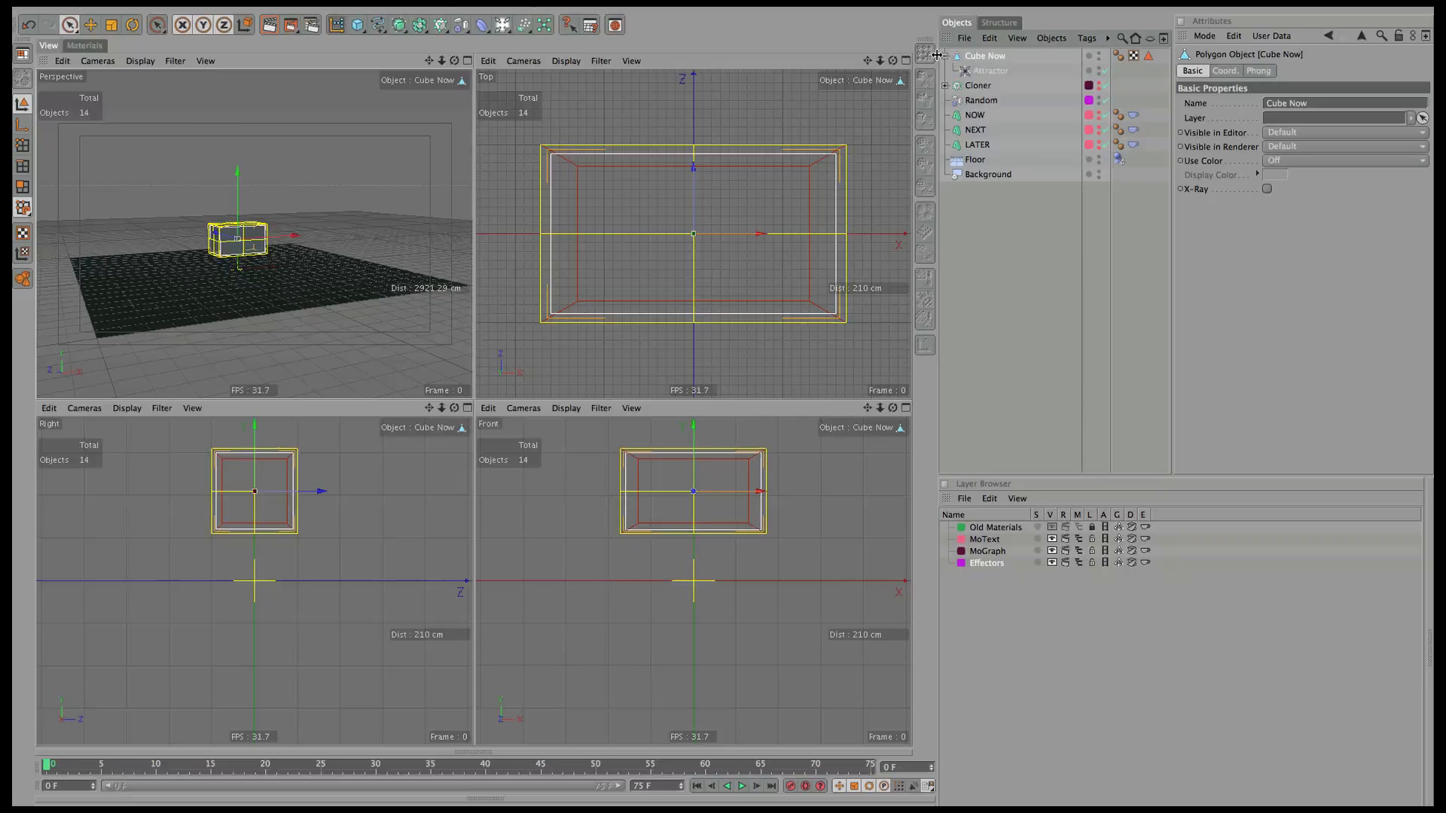
click(945, 56)
mouse_move(991, 68)
ctrl+mouse_down()
mouse_move(979, 88)
mouse_move(992, 90)
ctrl+mouse_up()
double_click(998, 72)
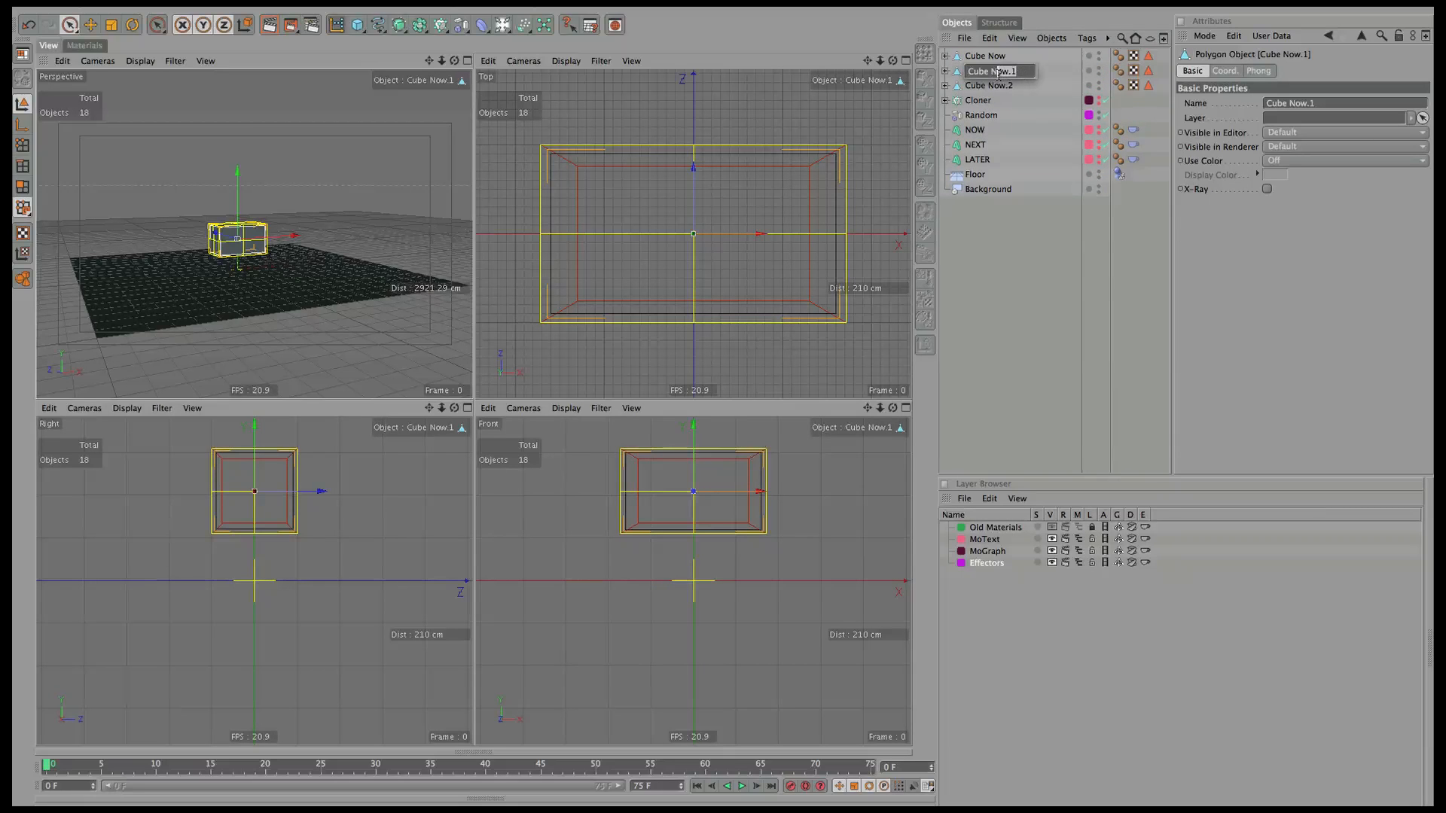
text(ext)
key(Tab)
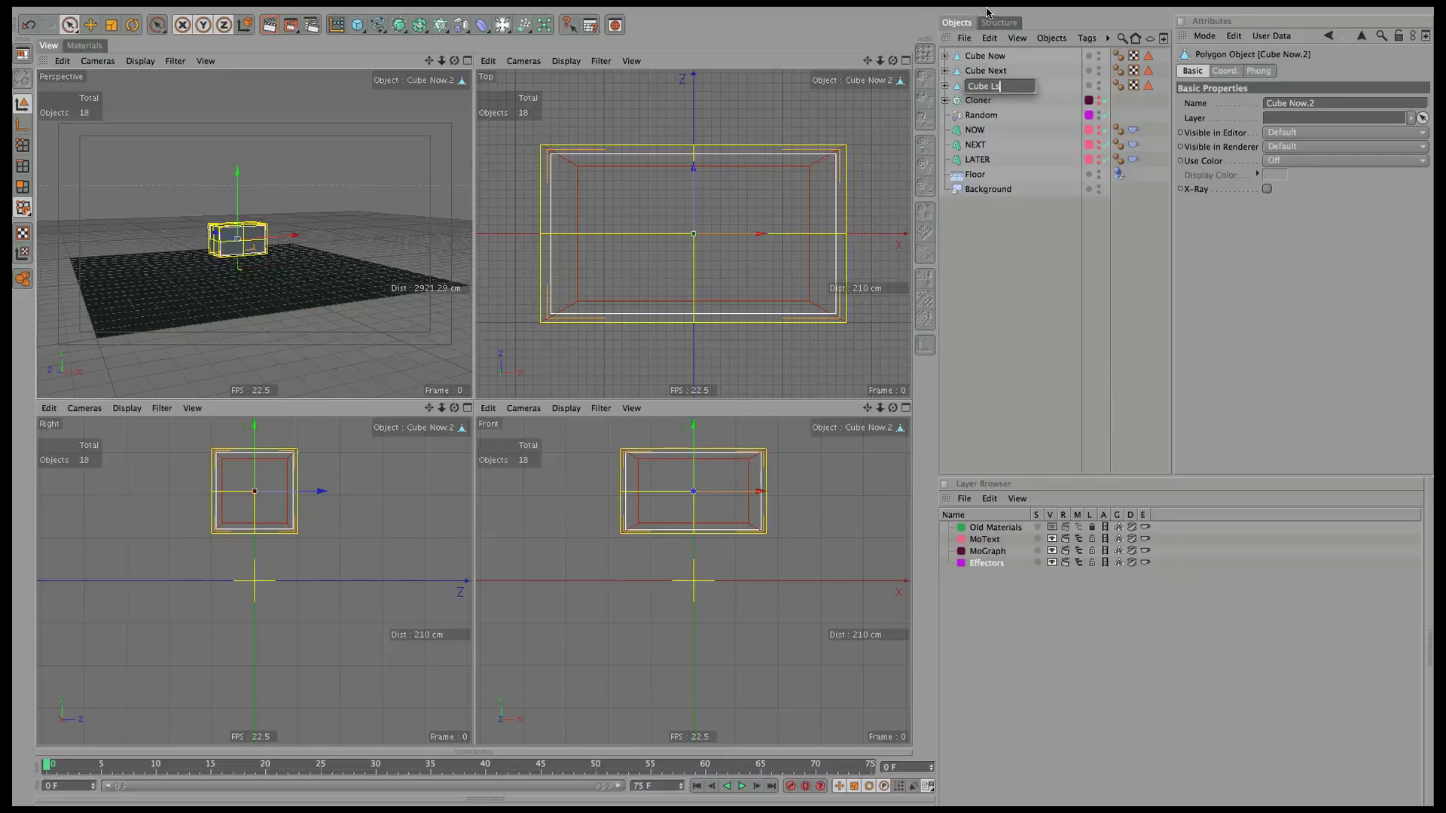
text(Later)
key(Return)
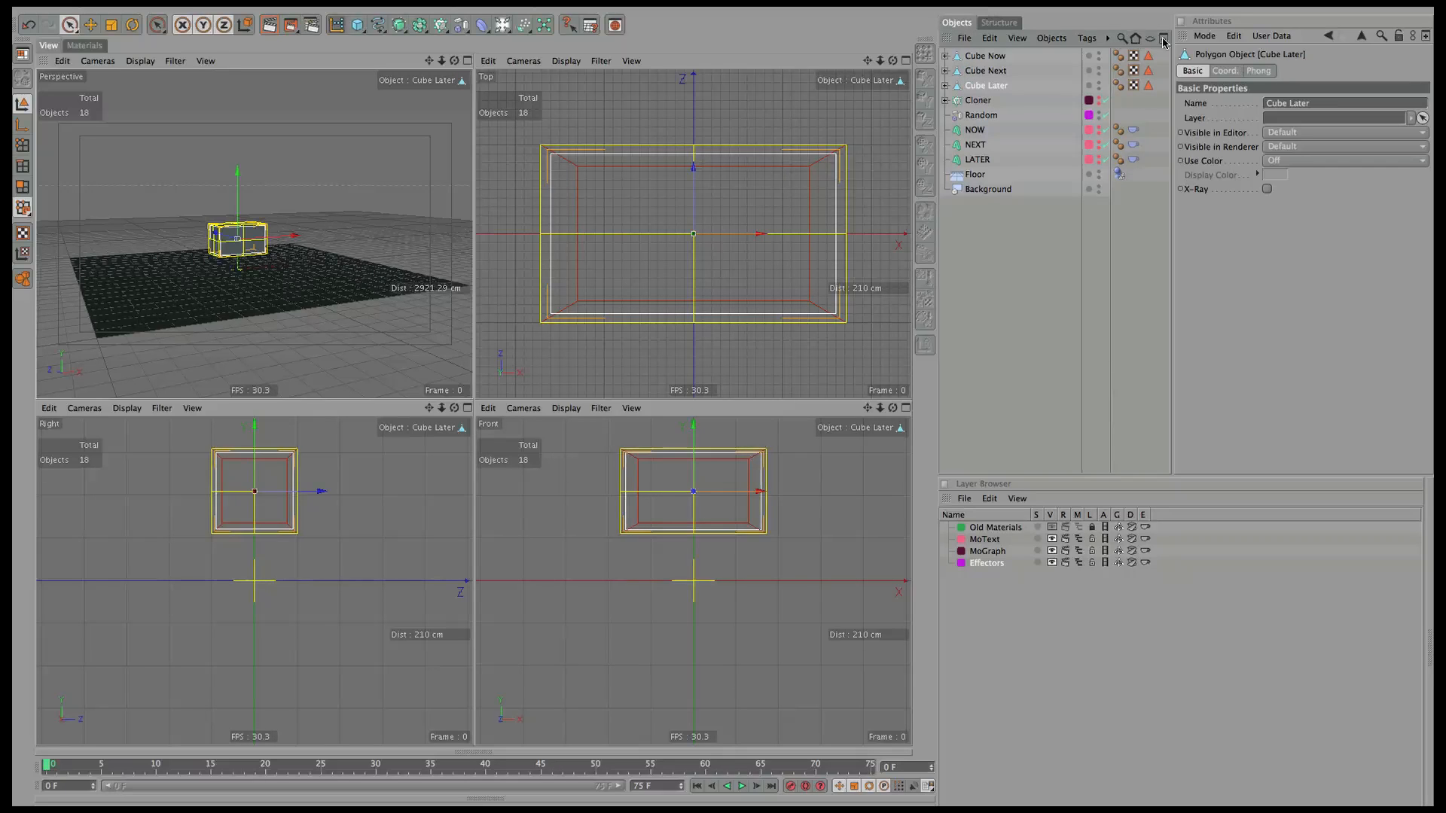
Hide Cube Later in the viewport and check the Attractor nested in Cube Now.
click(958, 73)
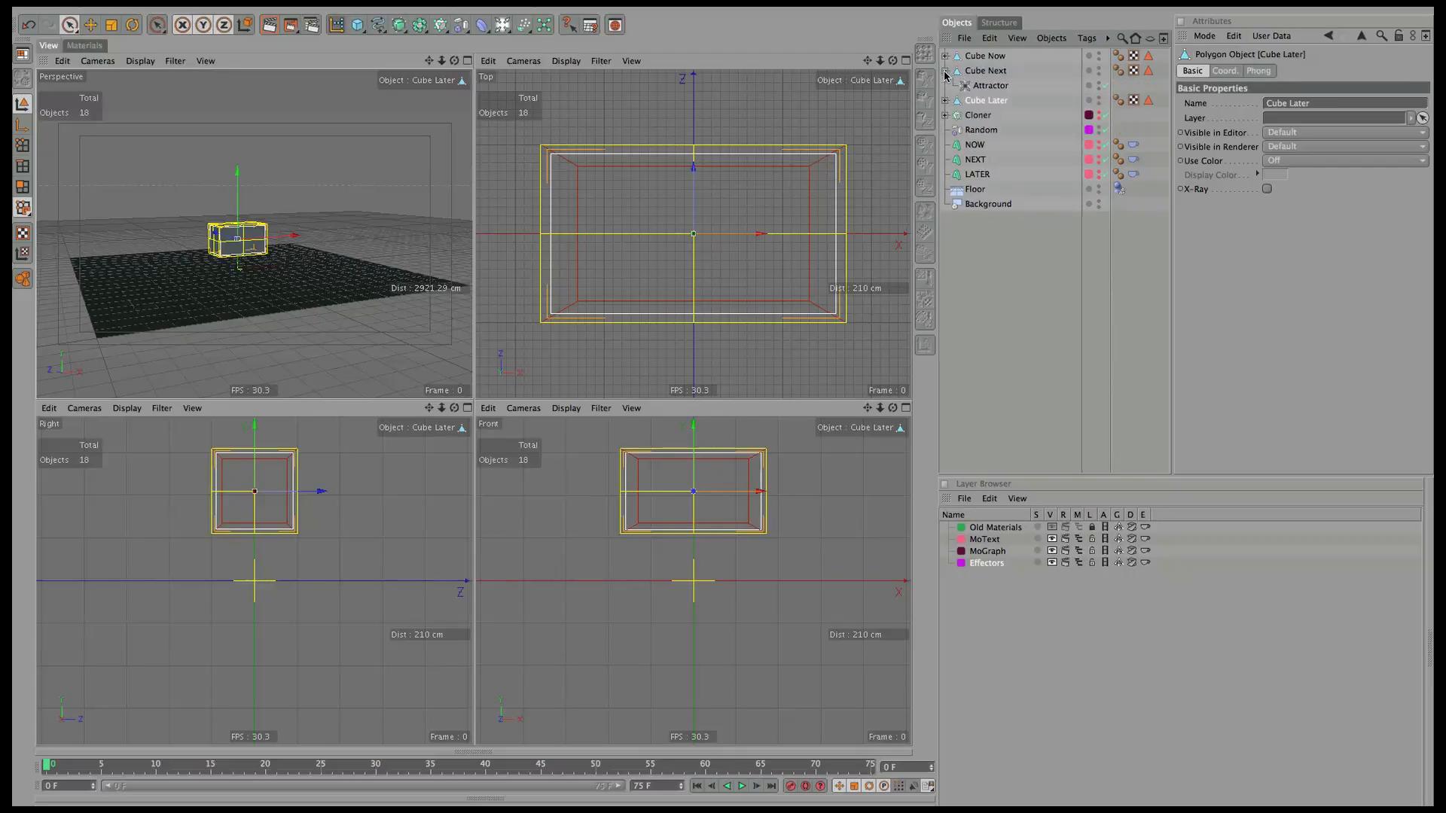
click(985, 57)
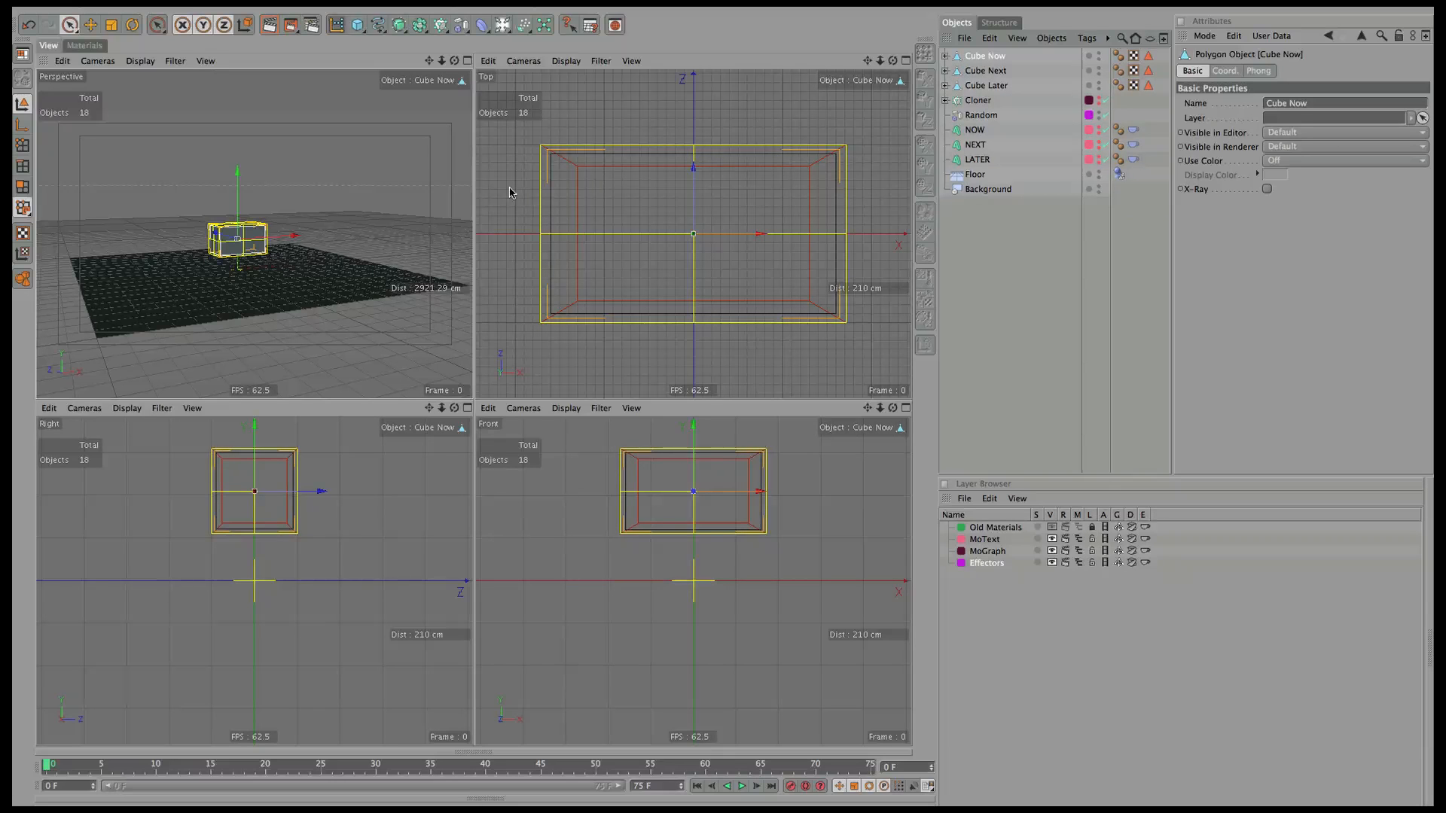
alt+click(1099, 87)
click(945, 56)
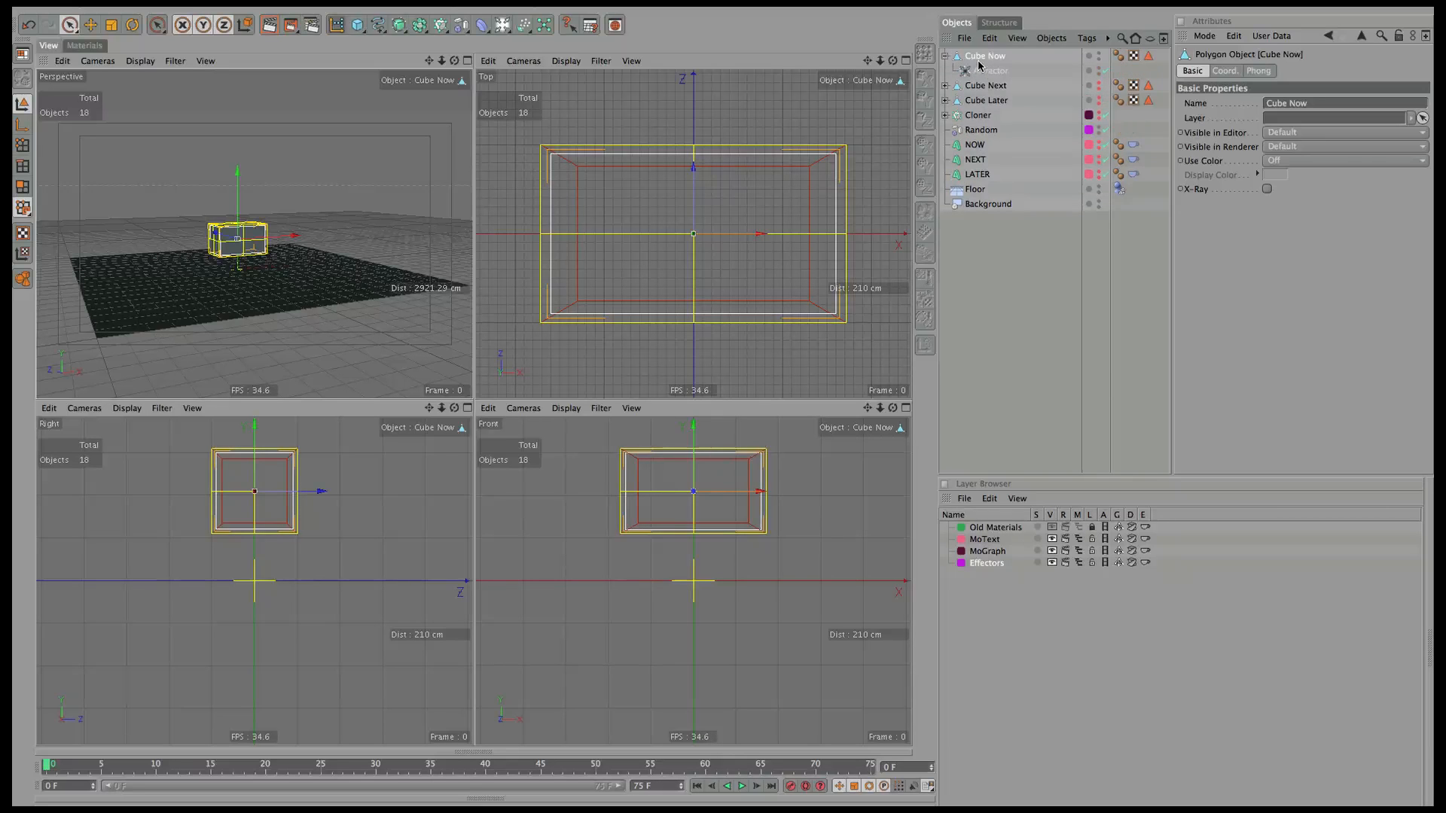
click(945, 56)
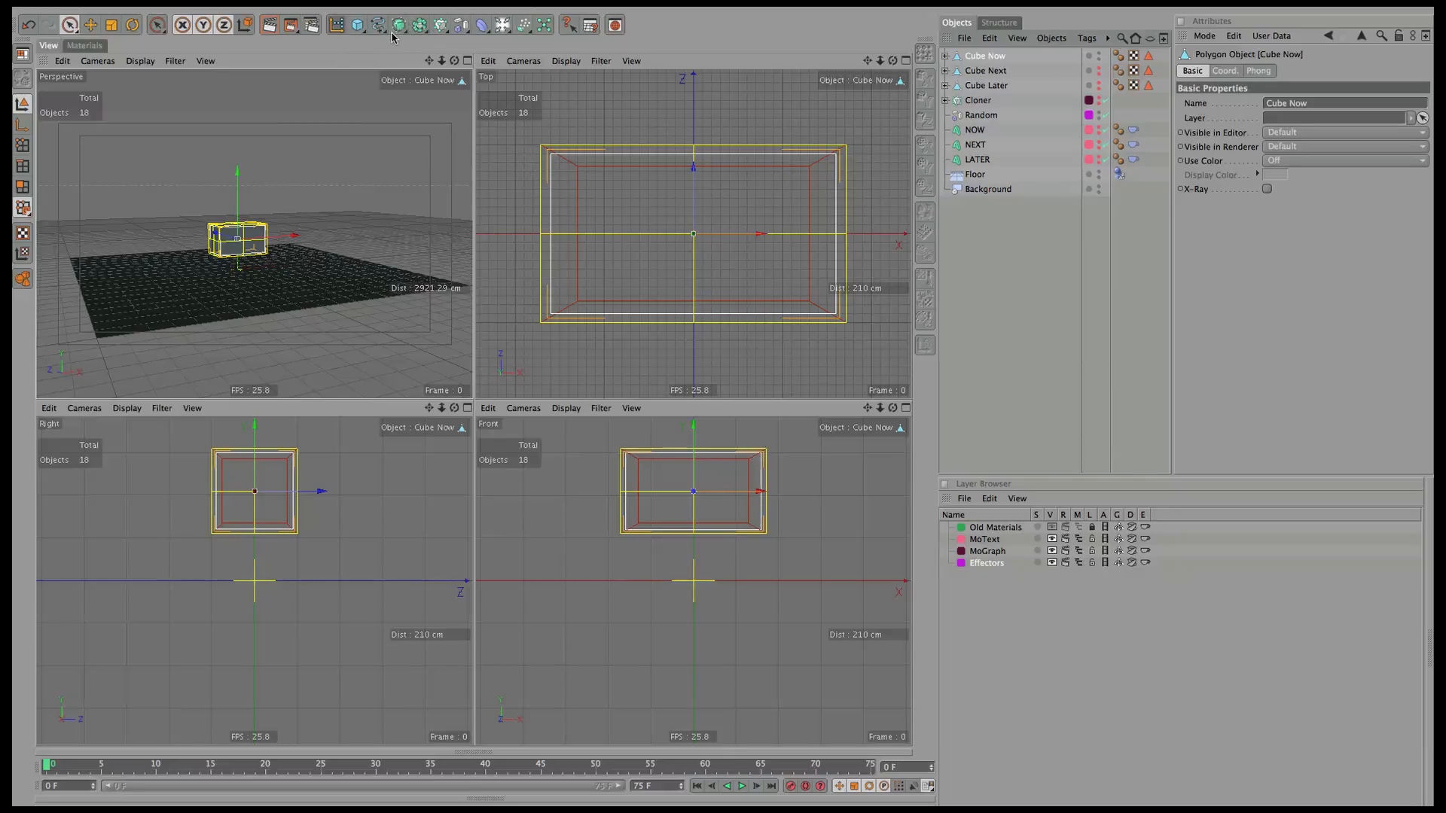
Add a Boole raised to 210 cm and a cube sized 175.891 × 231.347 × 200 cm above the box.
drag(420, 26, 583, 48)
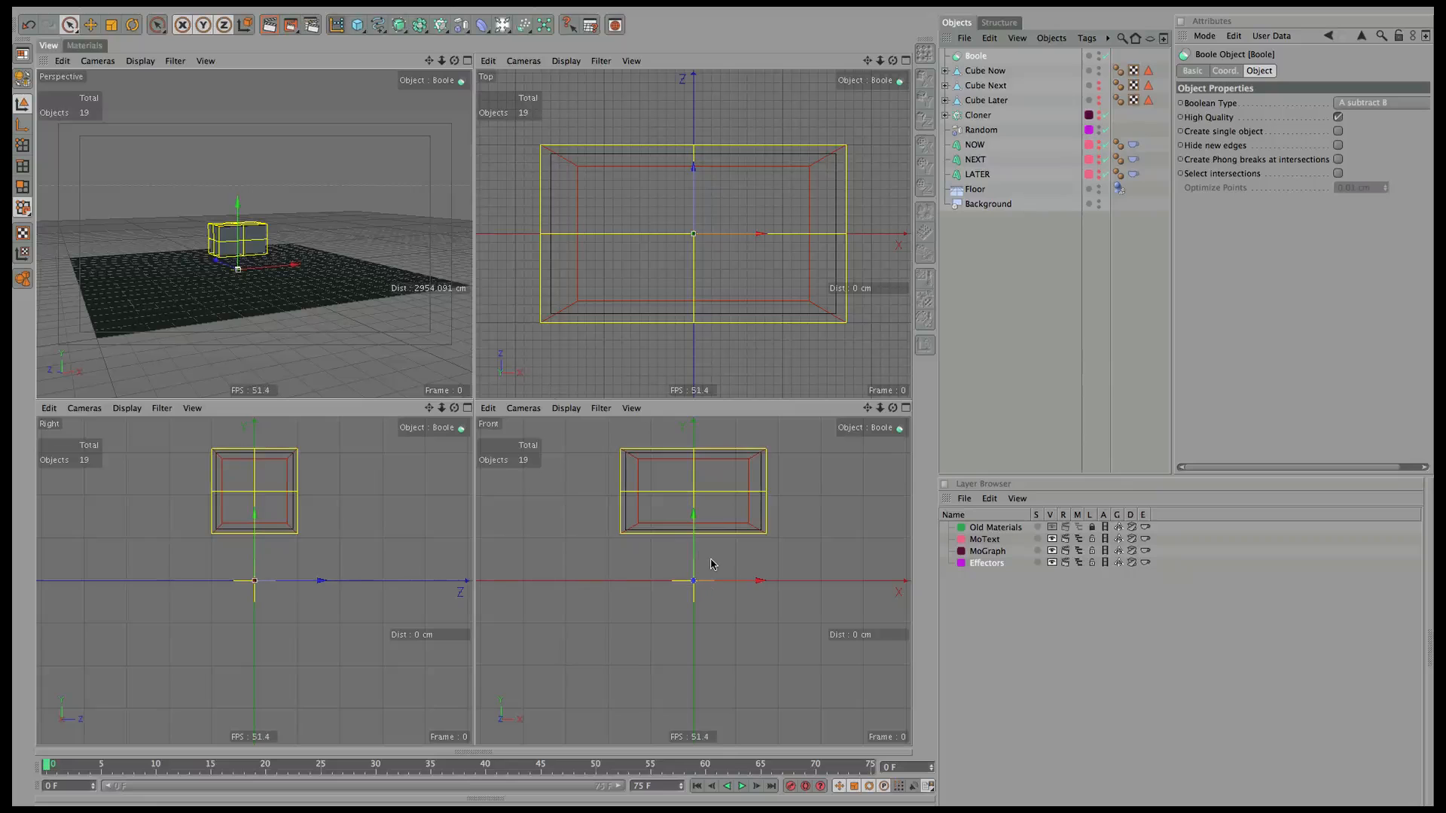
drag(694, 551, 694, 461)
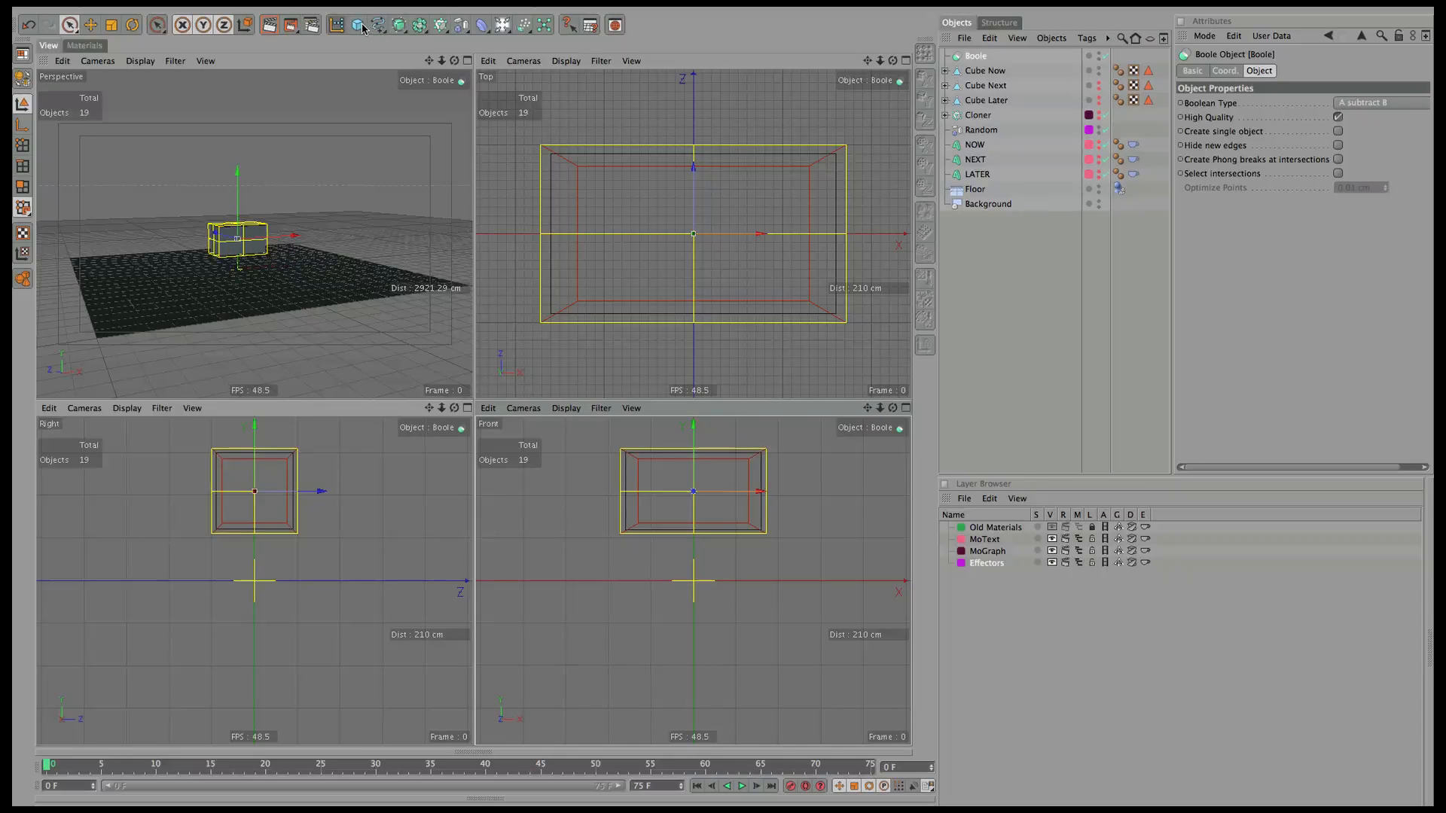
drag(362, 28, 397, 43)
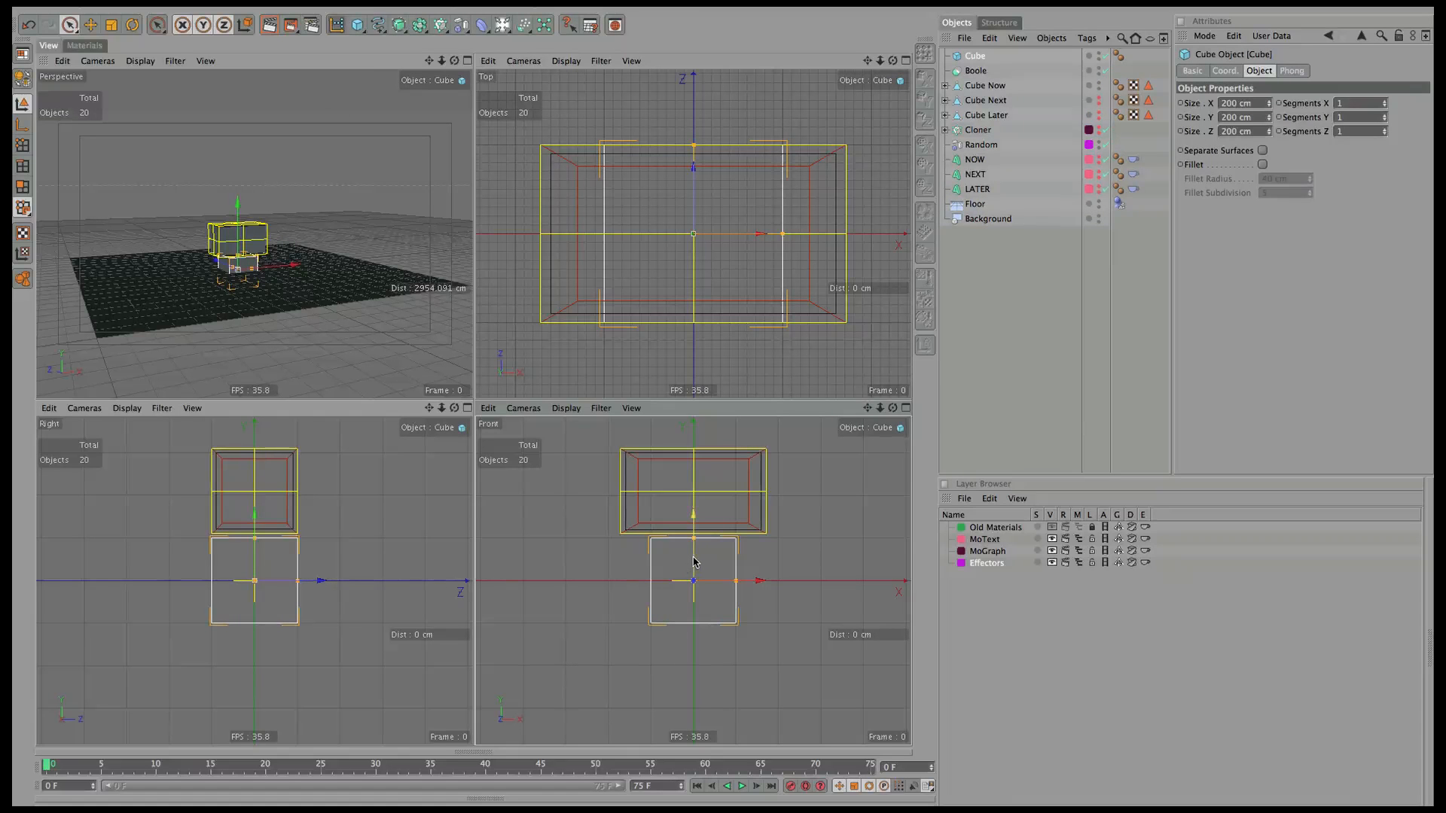
drag(694, 561, 808, 497)
drag(694, 448, 699, 435)
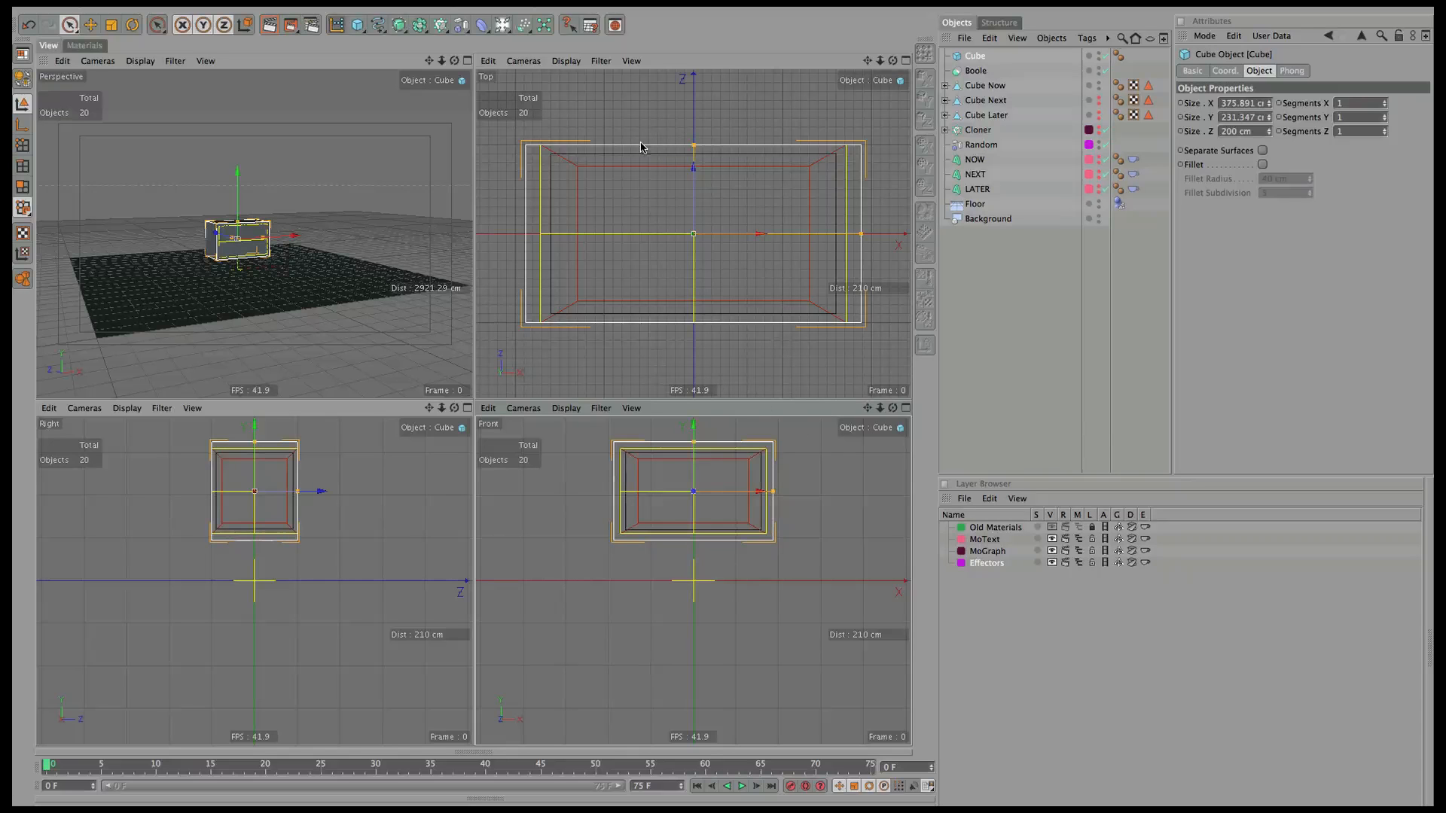
Rename the new cutting cube to Small.
drag(453, 62, 581, 53)
double_click(977, 56)
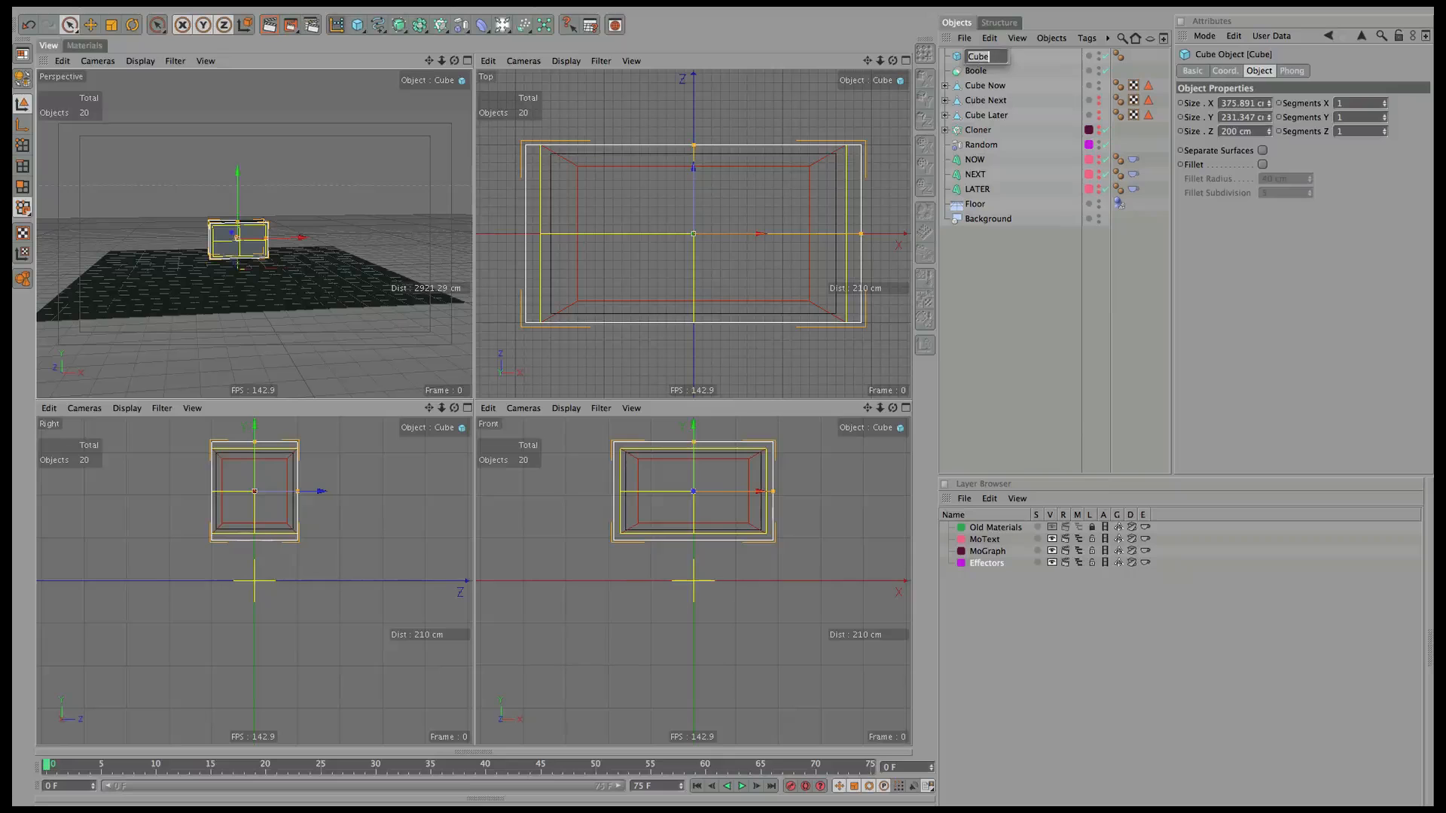
text(SM)
key(BackSpace)
key(BackSpace)
key(BackSpace)
key(Return)
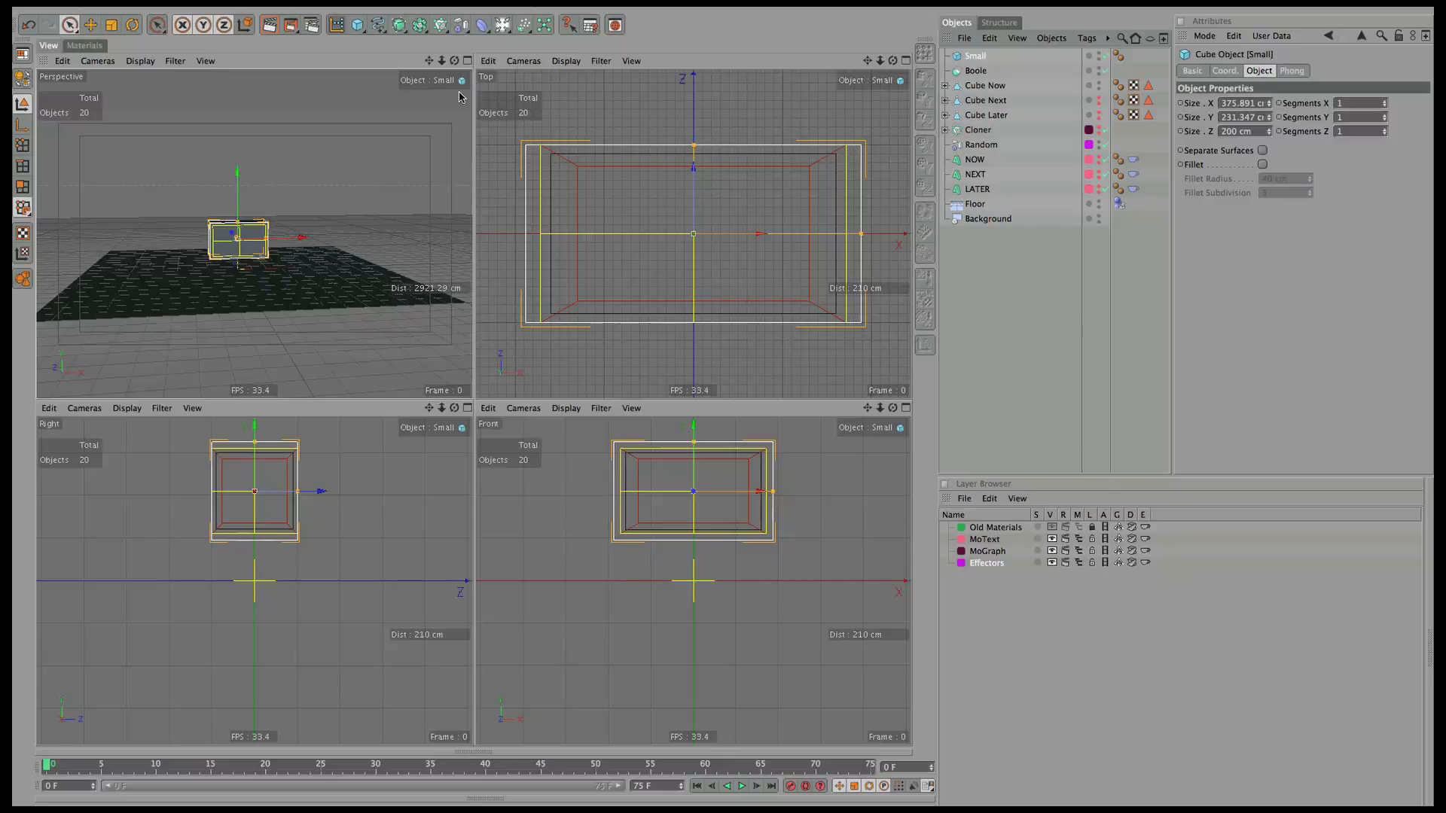
Duplicate Small, name the copy Big, and make it deeper along Z and wider along X.
ctrl+drag(971, 55, 973, 53)
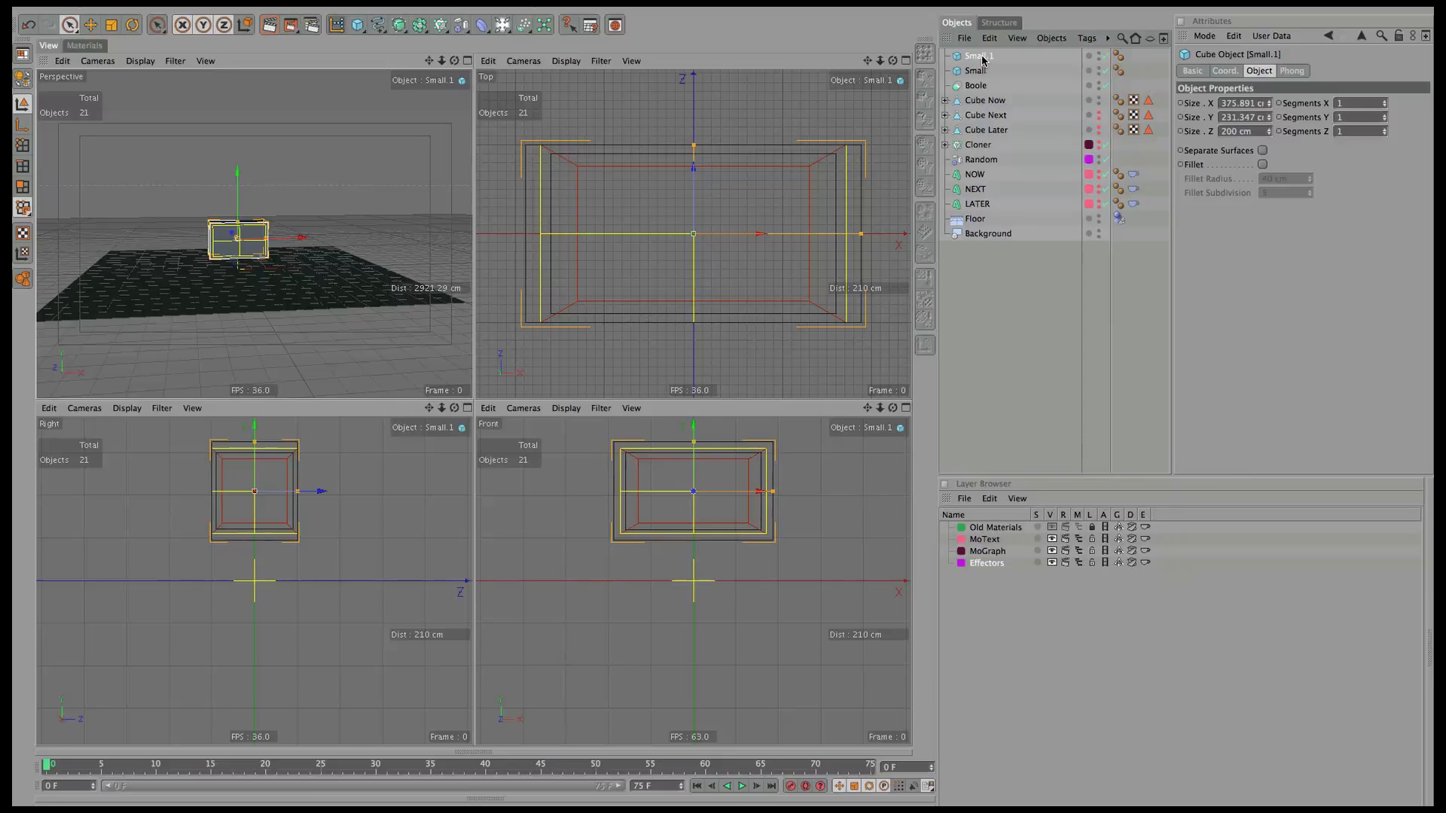
double_click(981, 56)
text(Big)
key(Return)
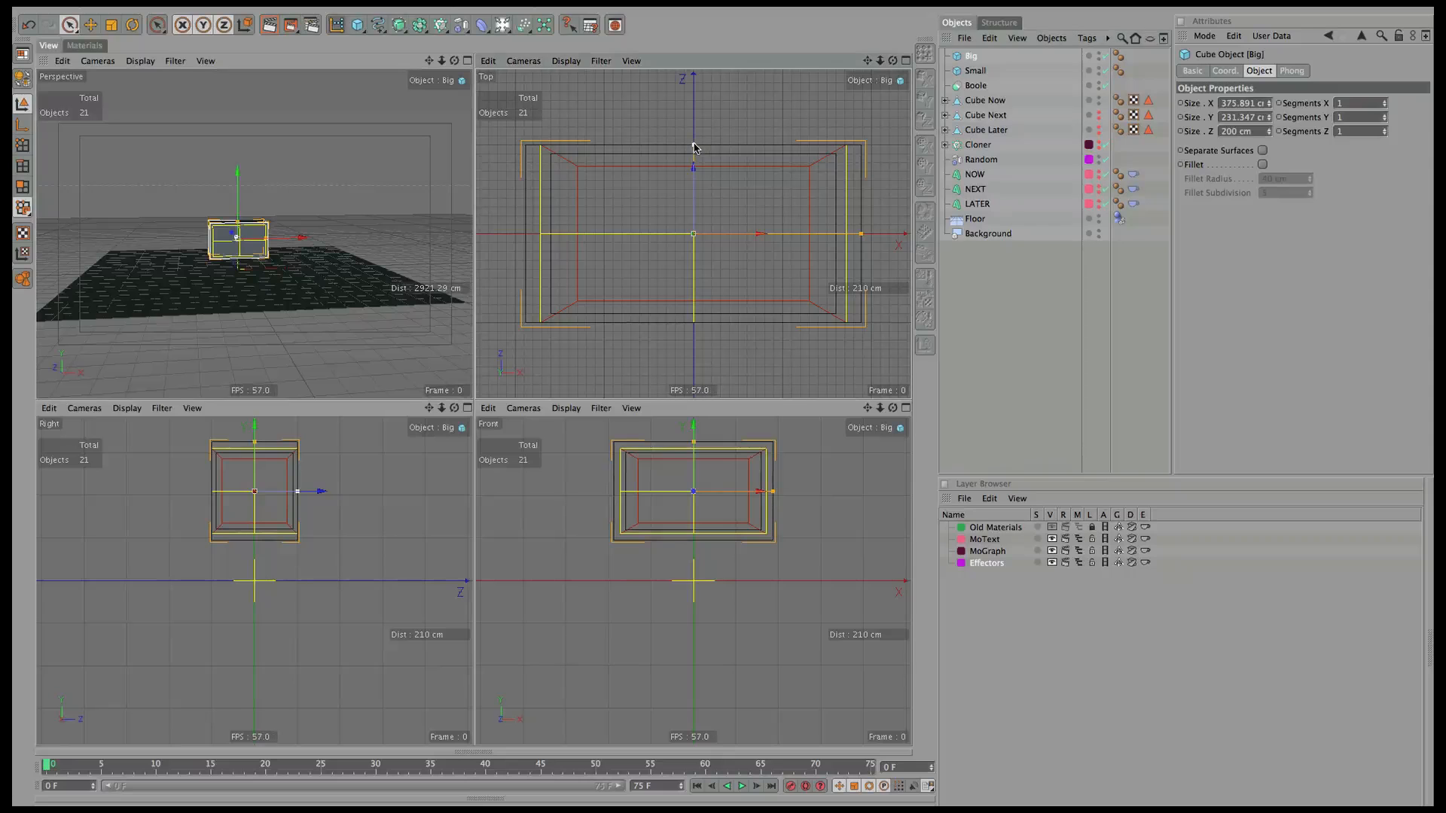
drag(693, 146, 697, 117)
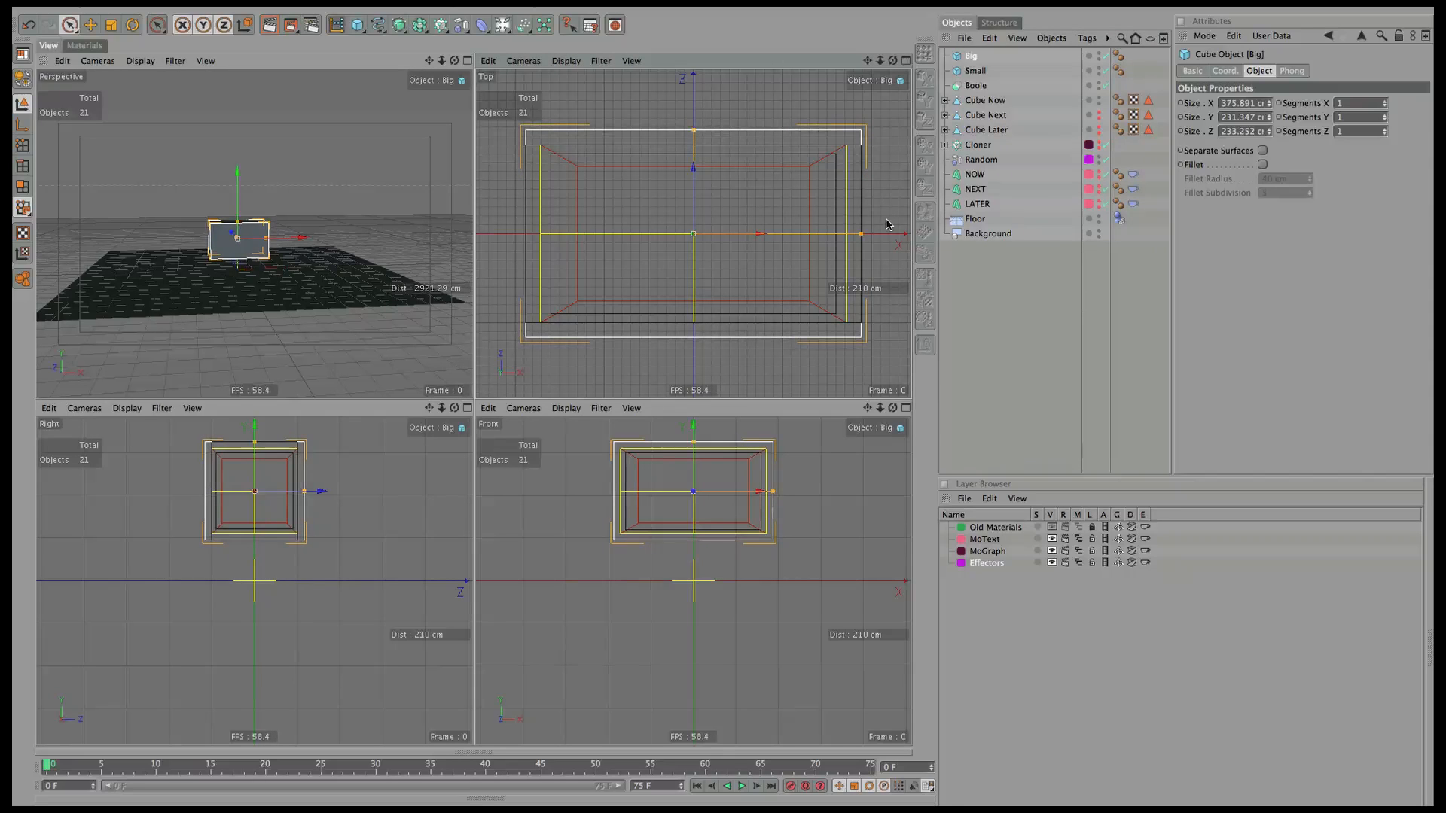
drag(862, 233, 907, 231)
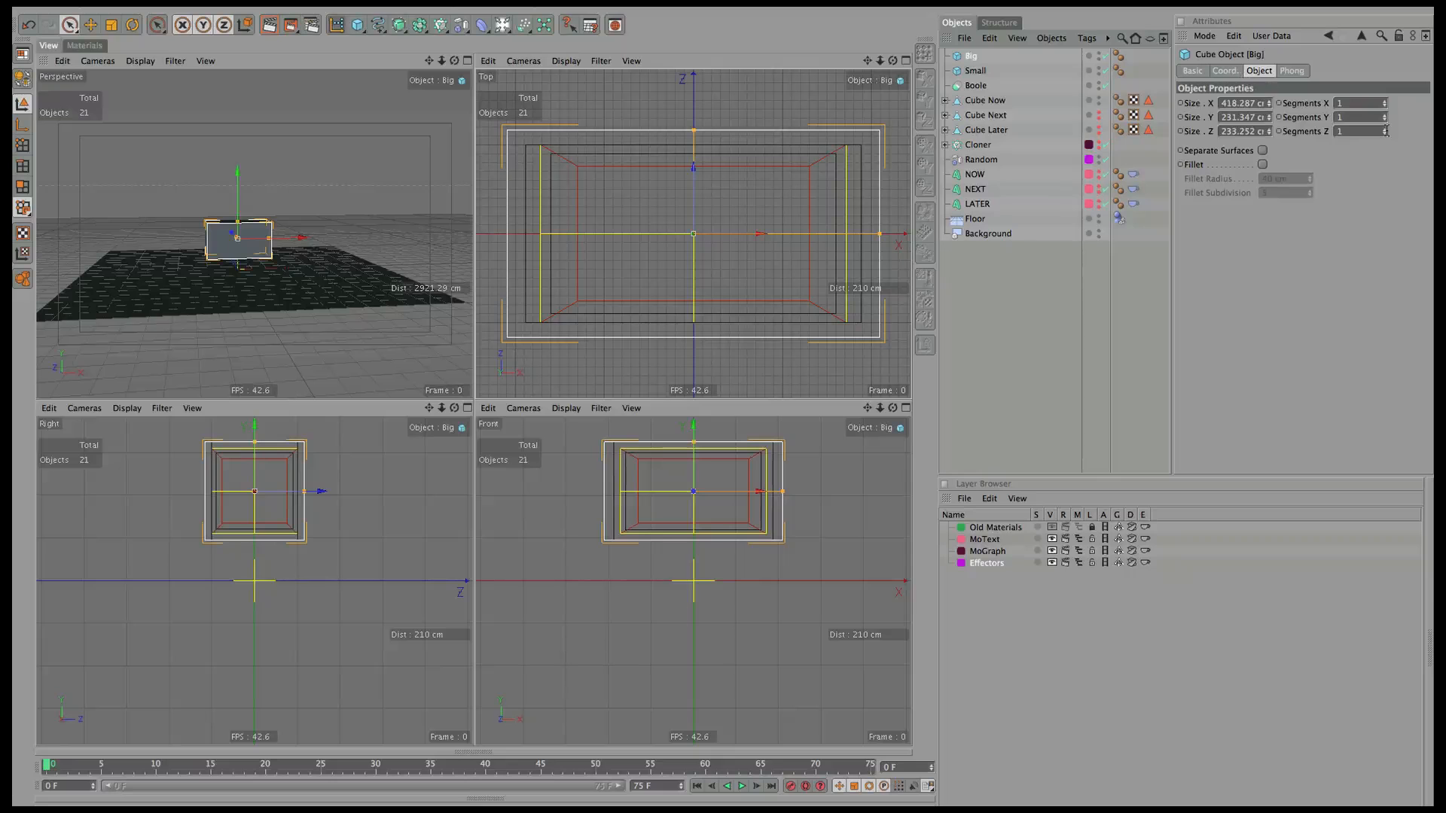
Rotate Big to 45° bank with heading reset to 0°.
click(1225, 71)
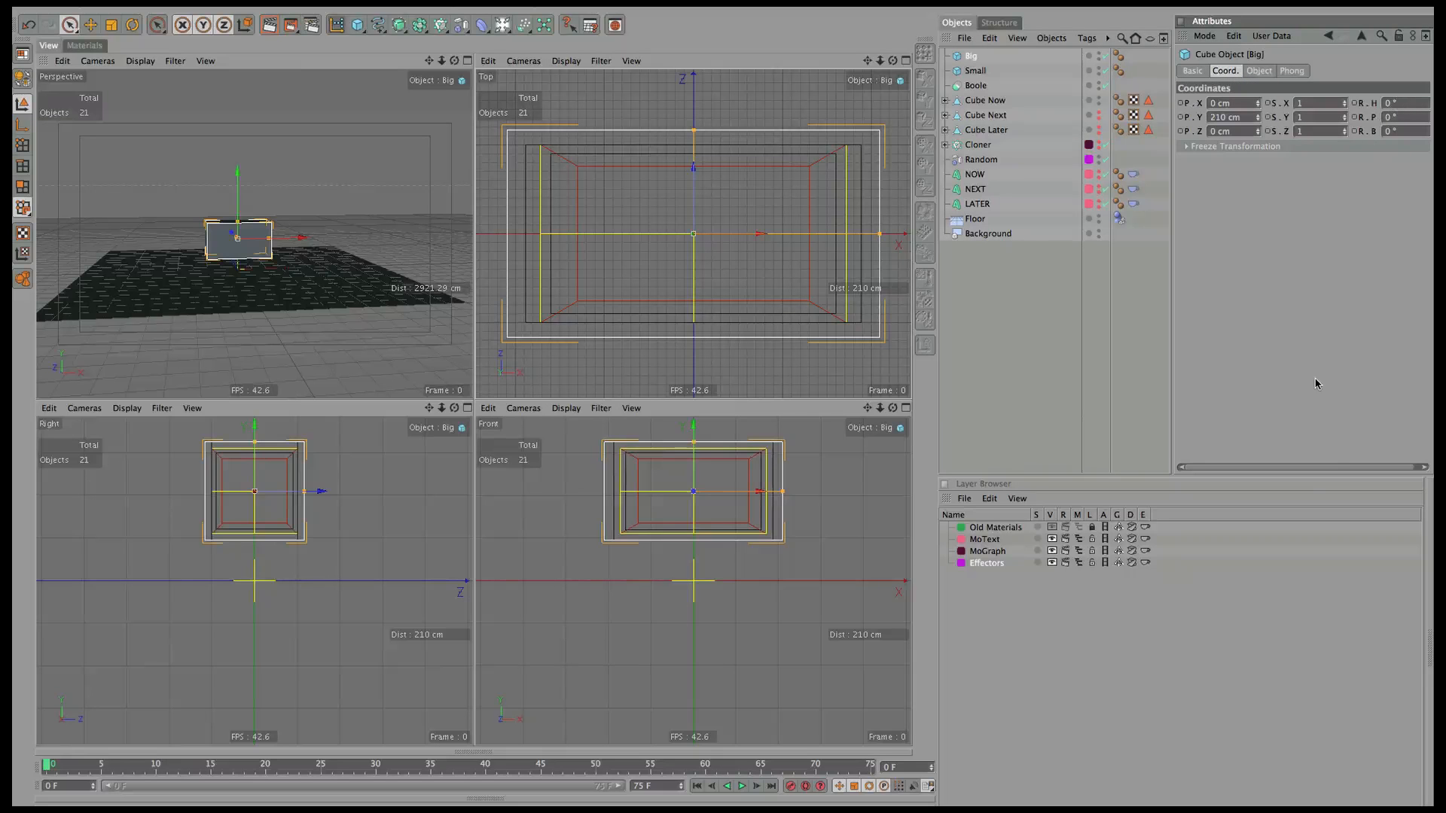
drag(1324, 467, 1348, 467)
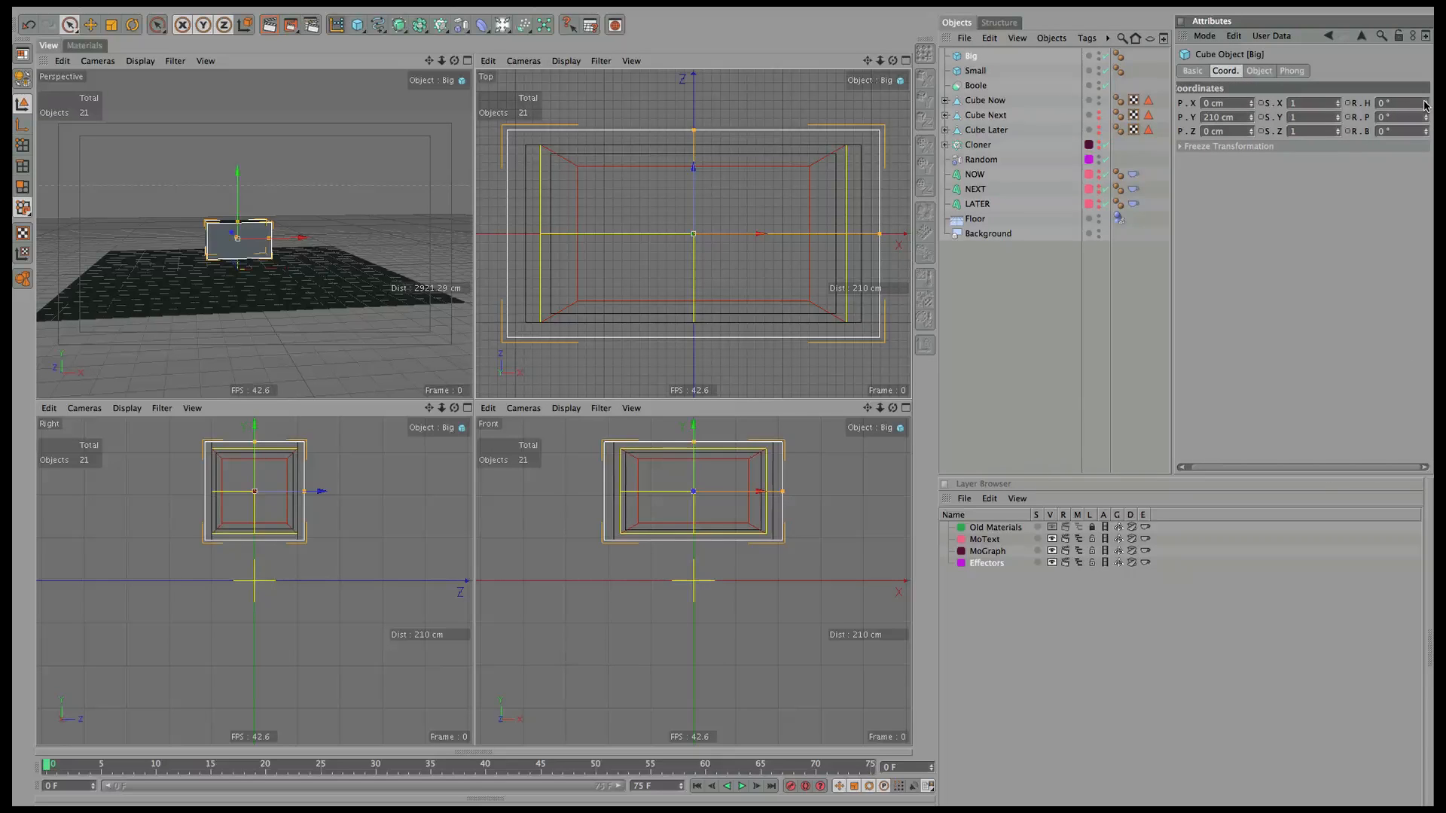
drag(1426, 105, 1397, 109)
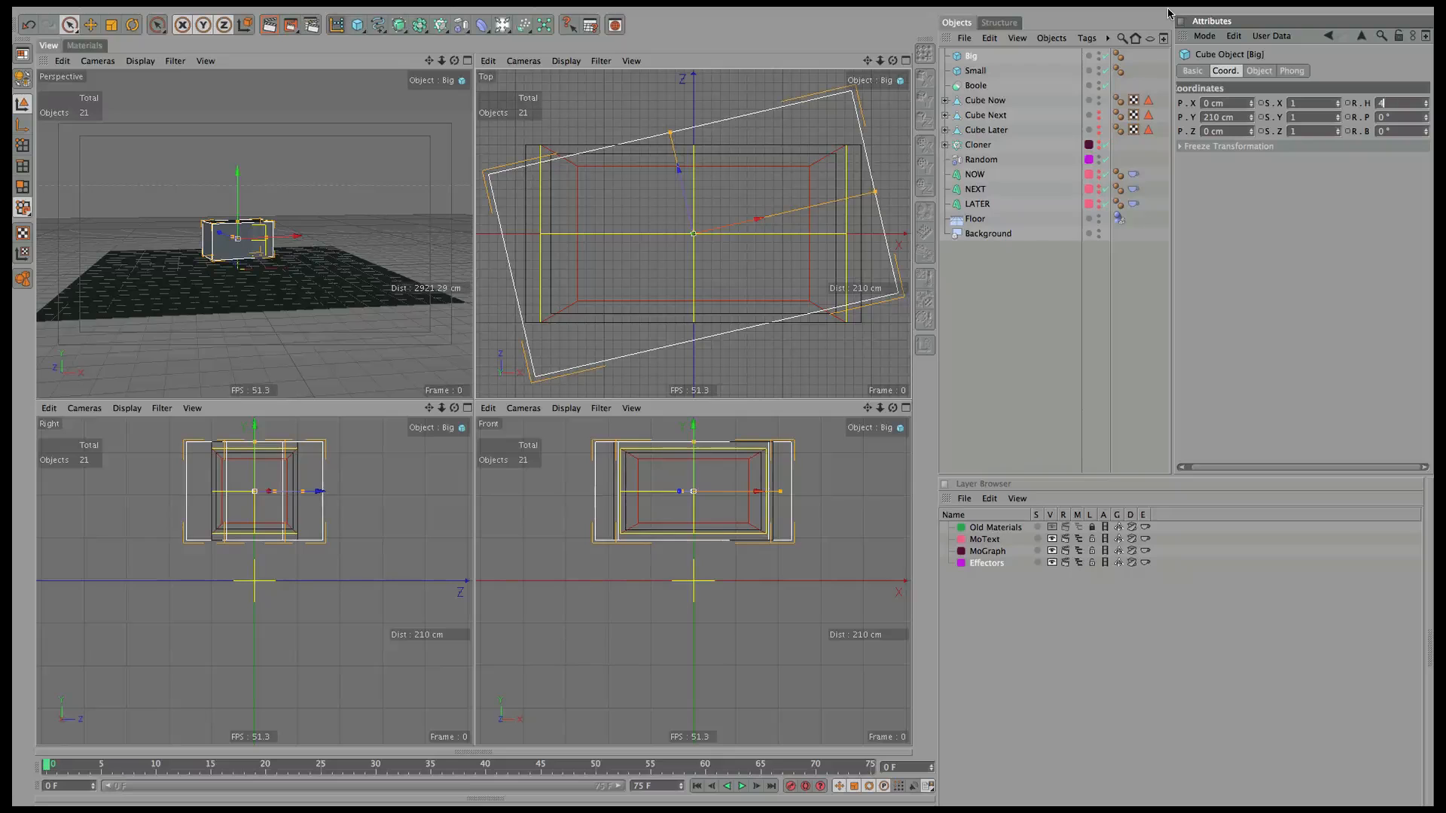
key(Return)
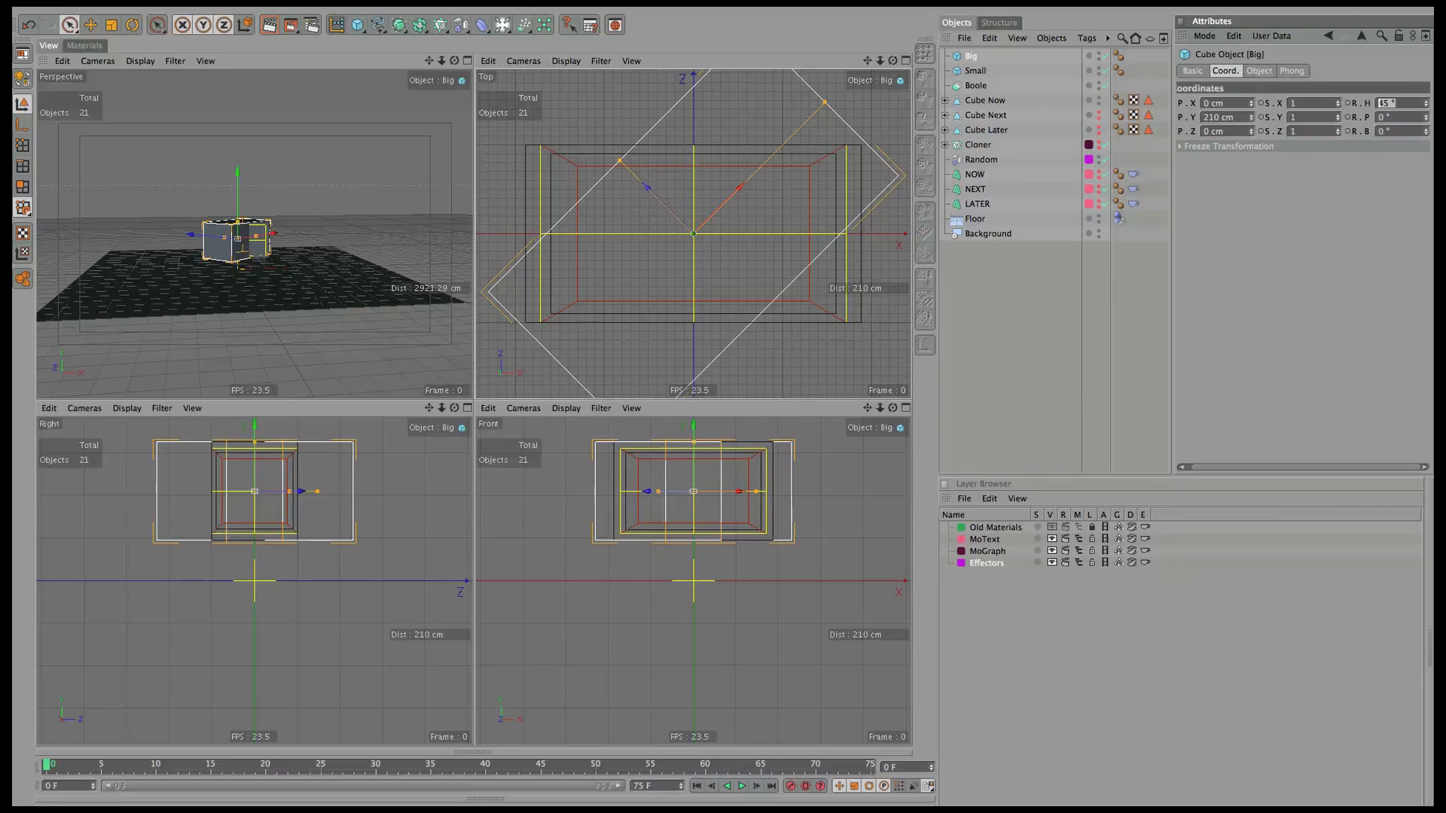
text(0)
key(Tab)
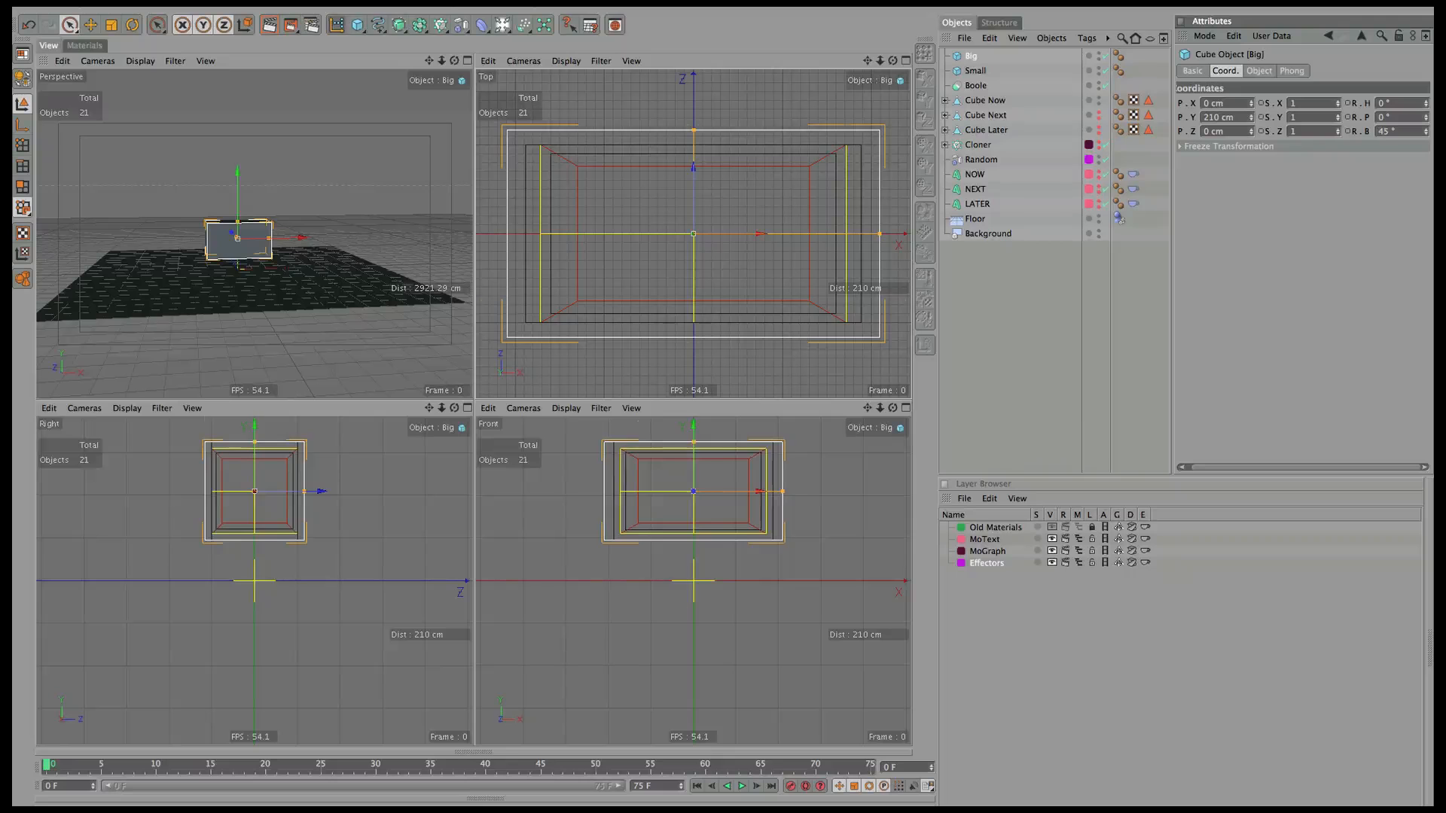
text(45)
key(Return)
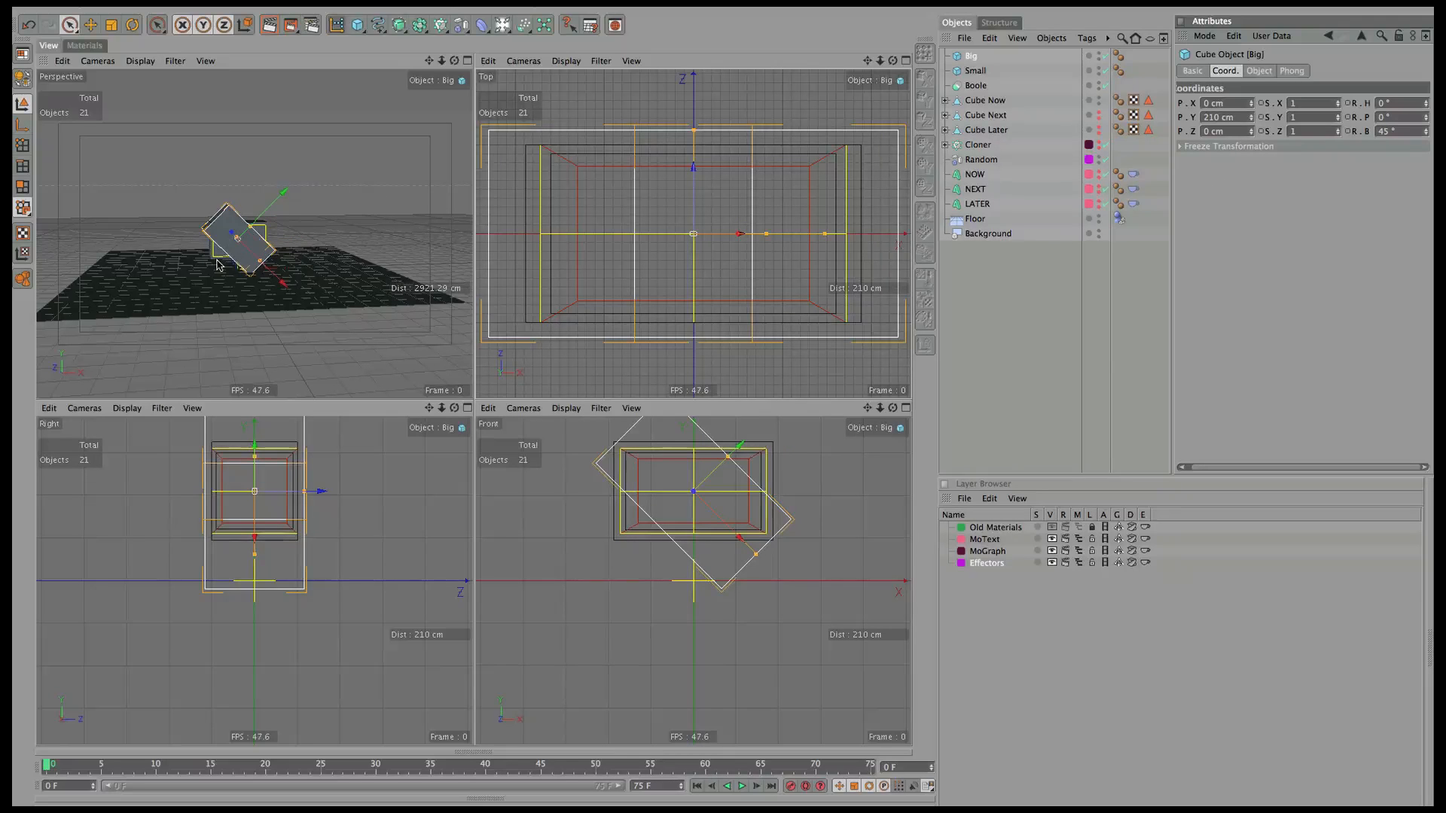
Scale the tilted Big cube up further.
click(249, 225)
drag(250, 225, 284, 213)
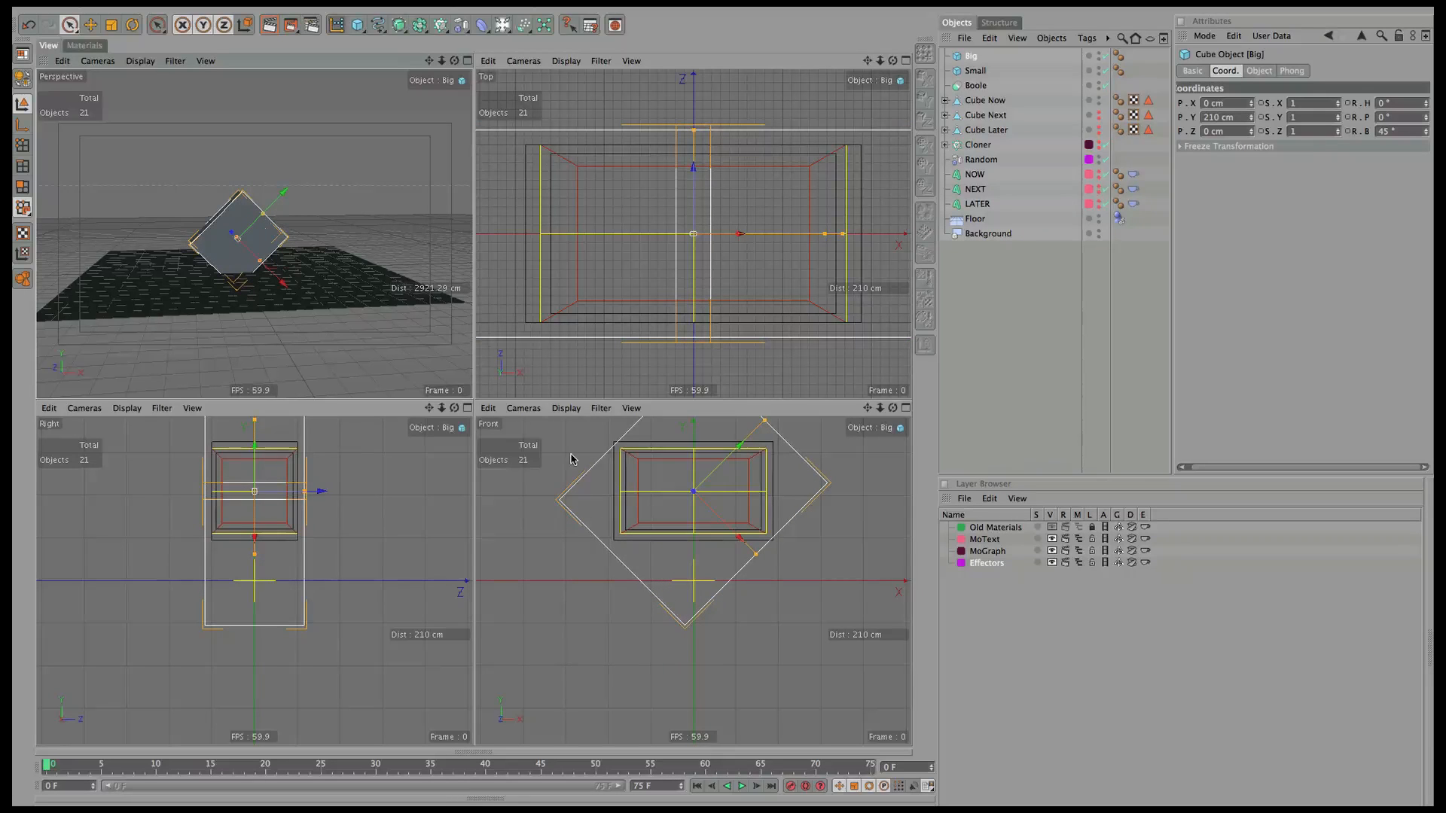
drag(755, 559, 774, 564)
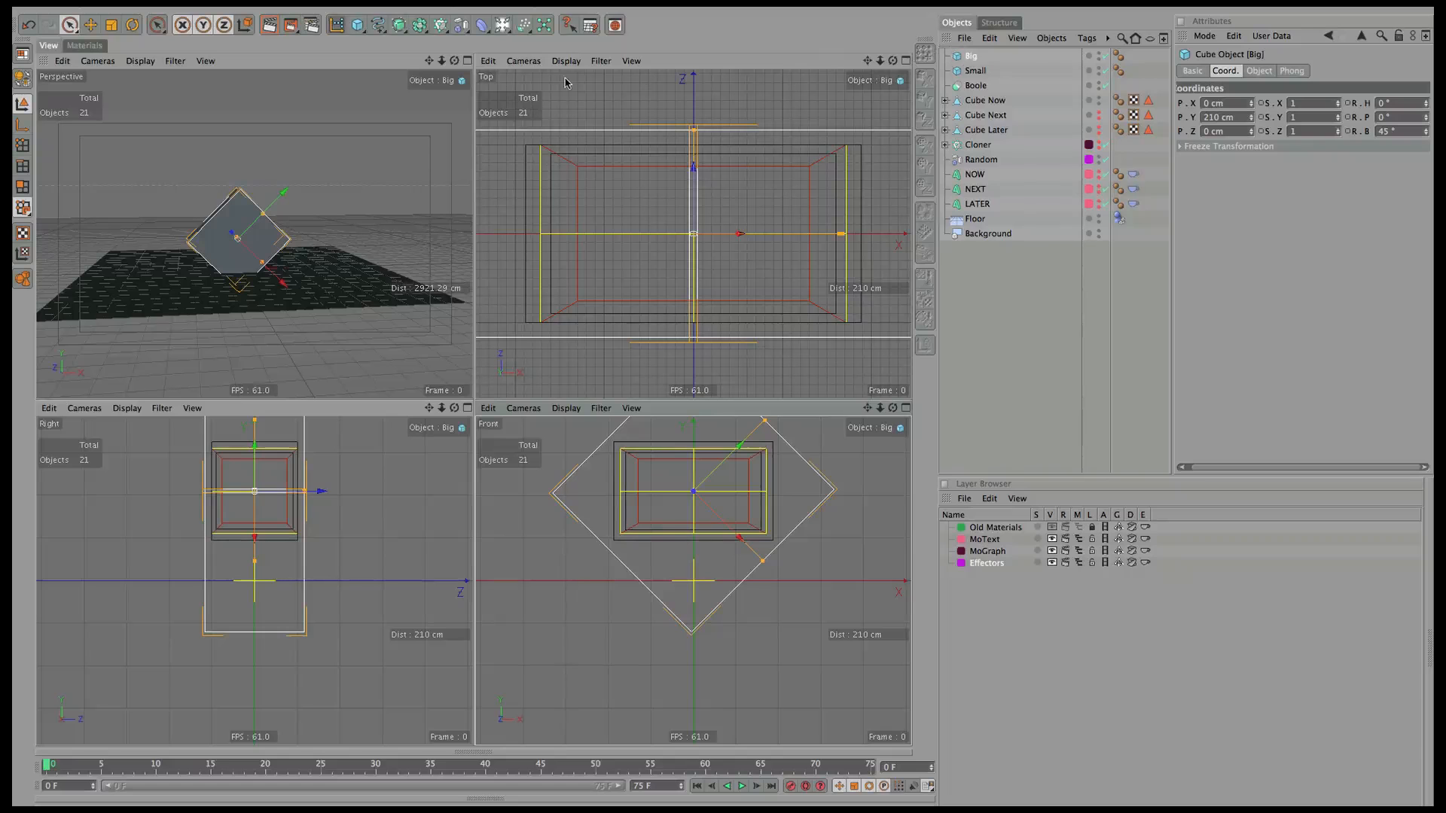
Add a Null raised to 210 cm and make Big its child.
click(347, 30)
click(387, 144)
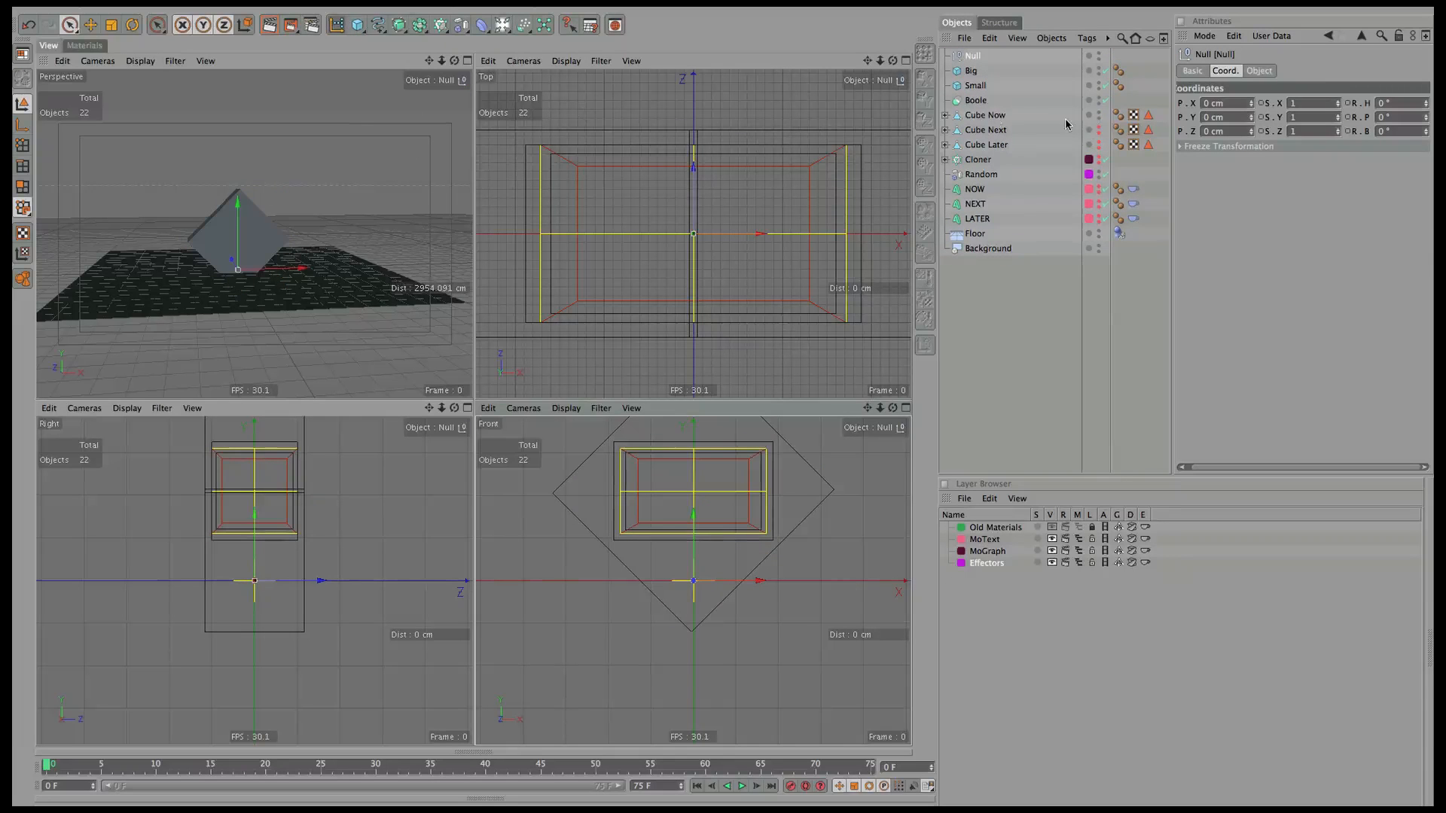
drag(693, 549, 698, 488)
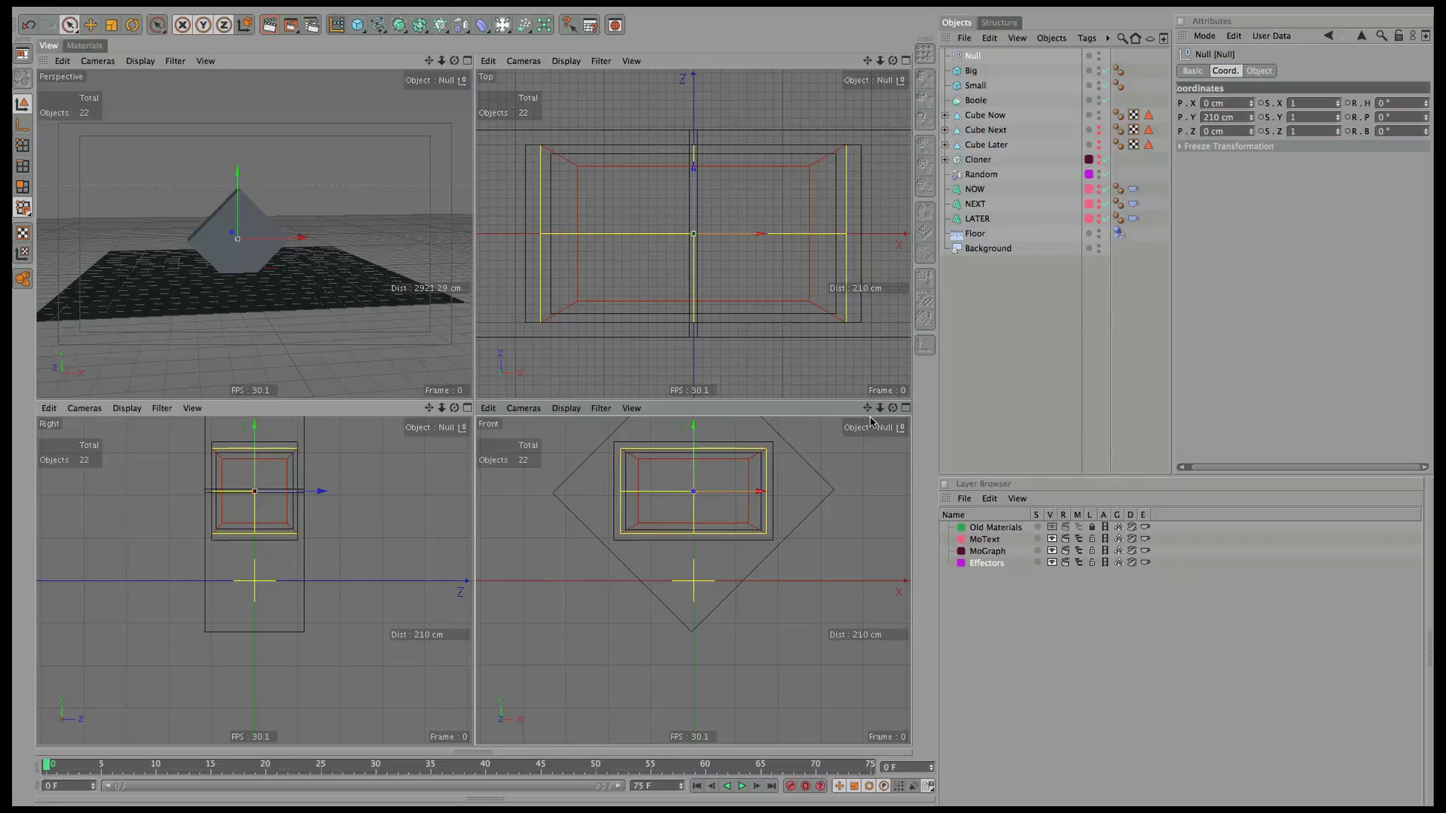
drag(868, 407, 860, 490)
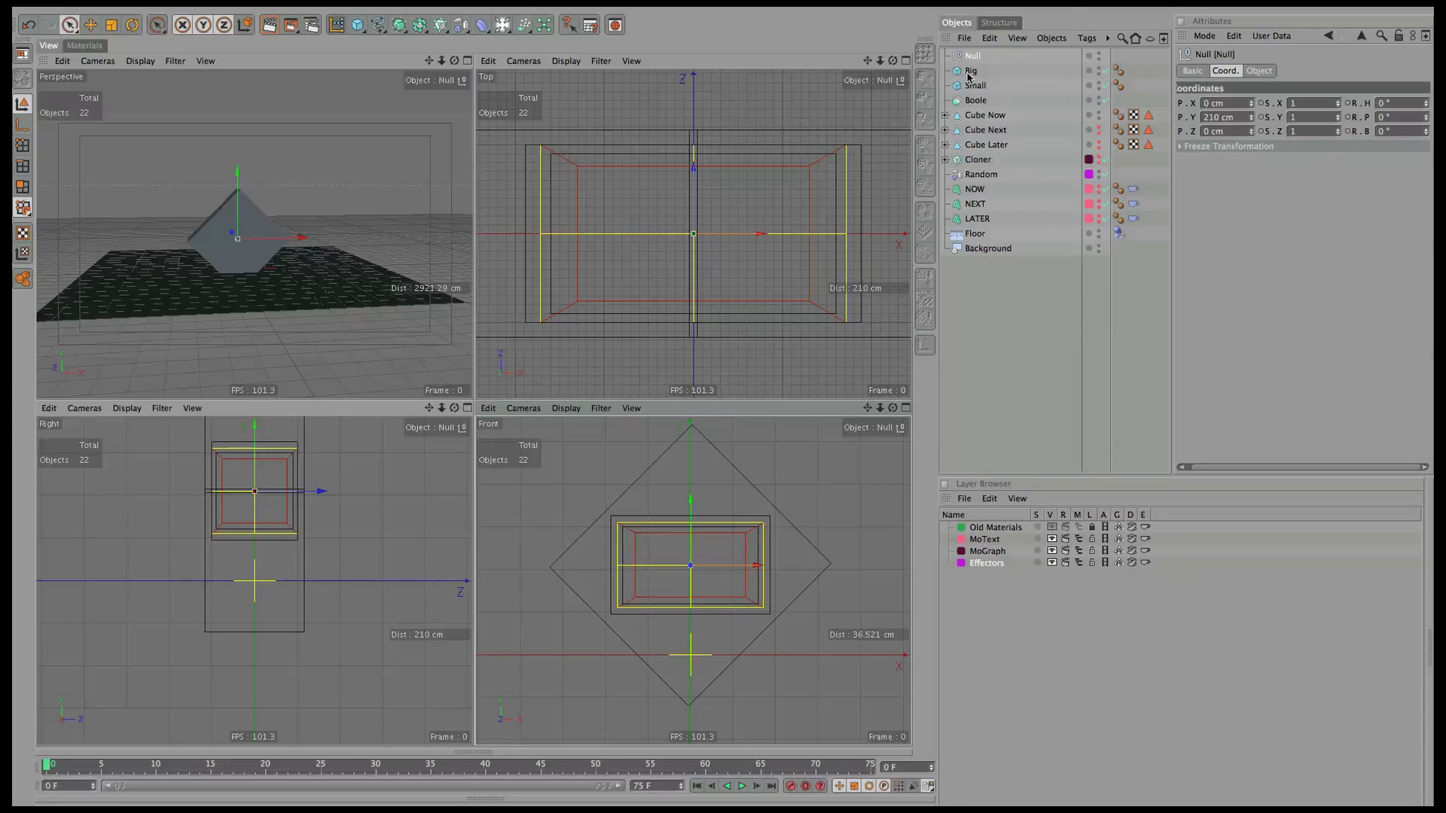
drag(969, 76, 974, 59)
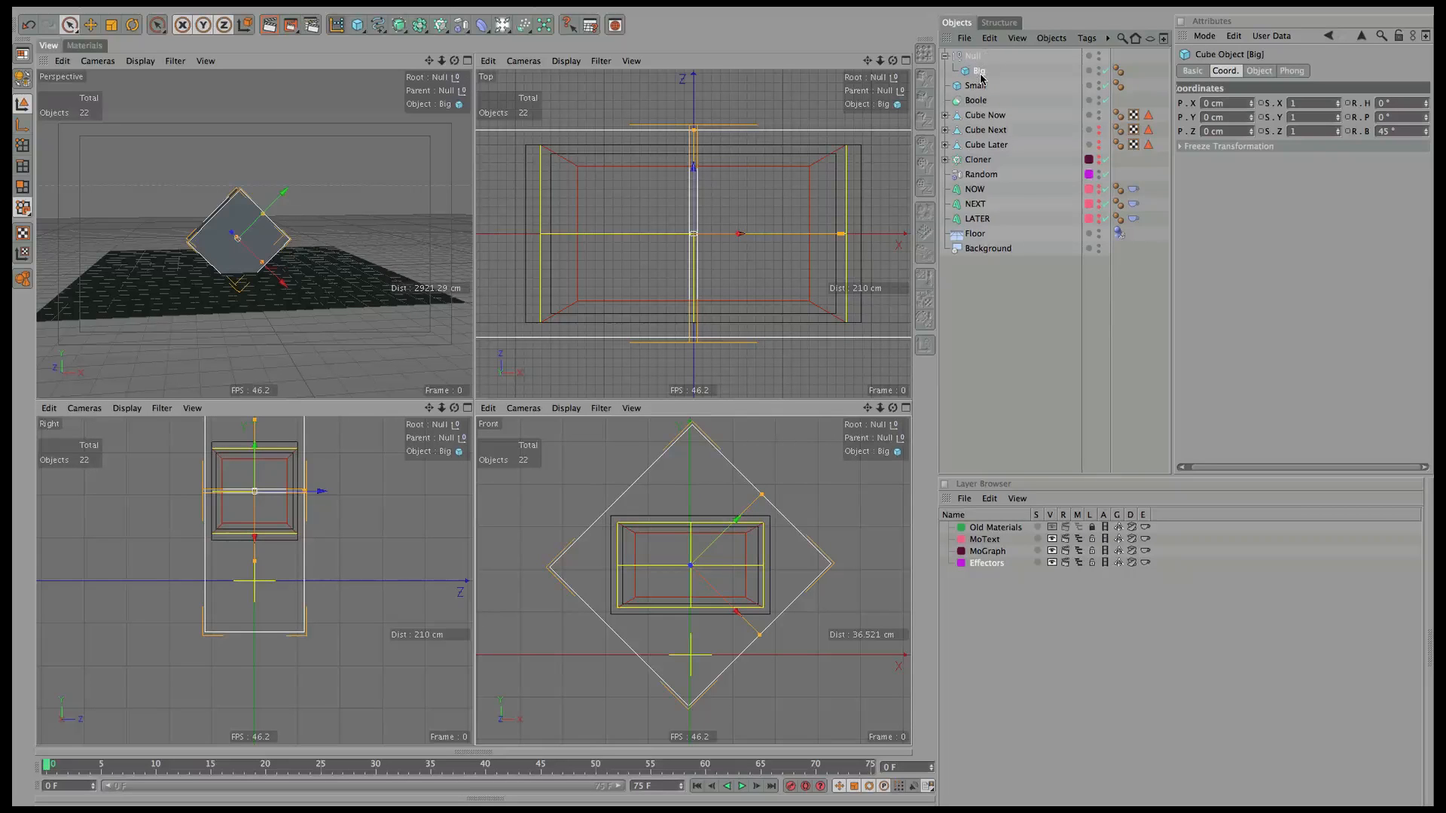
Move the Null along X and down along Y, keeping Big parented under it.
click(974, 58)
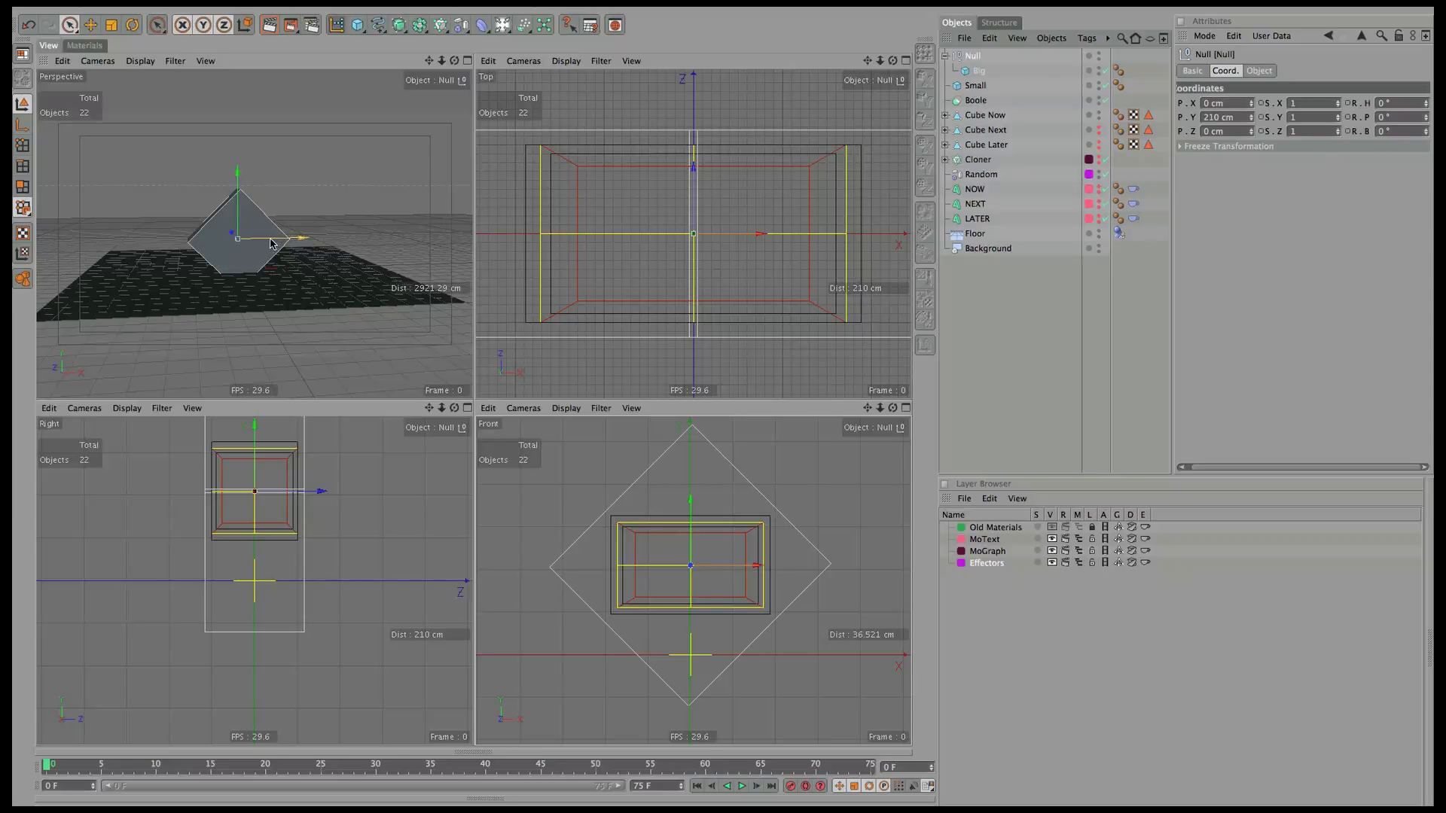
mouse_move(250, 244)
mouse_down()
mouse_move(181, 244)
mouse_move(322, 244)
mouse_move(217, 254)
mouse_move(230, 259)
mouse_up()
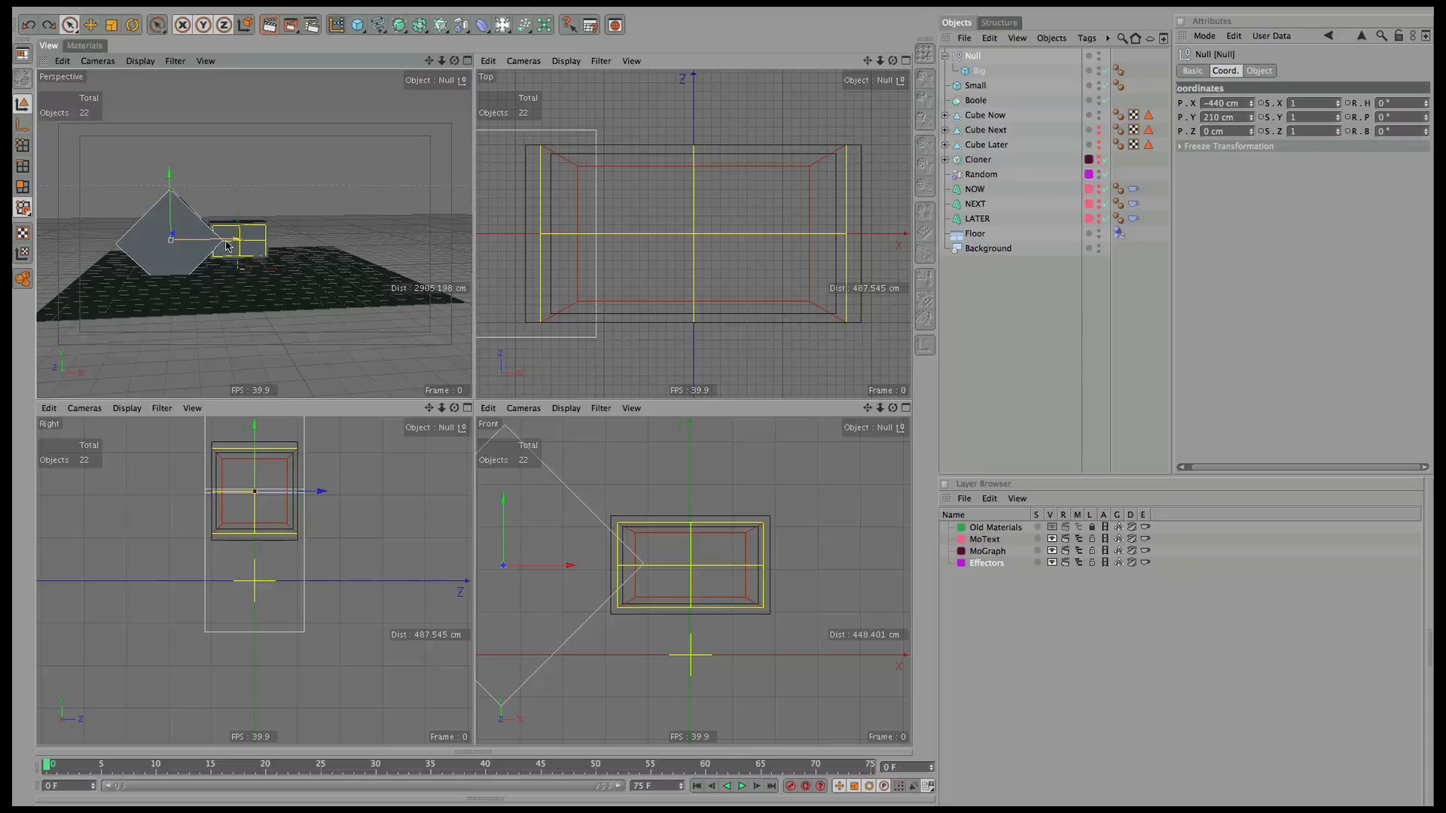
drag(217, 241, 230, 241)
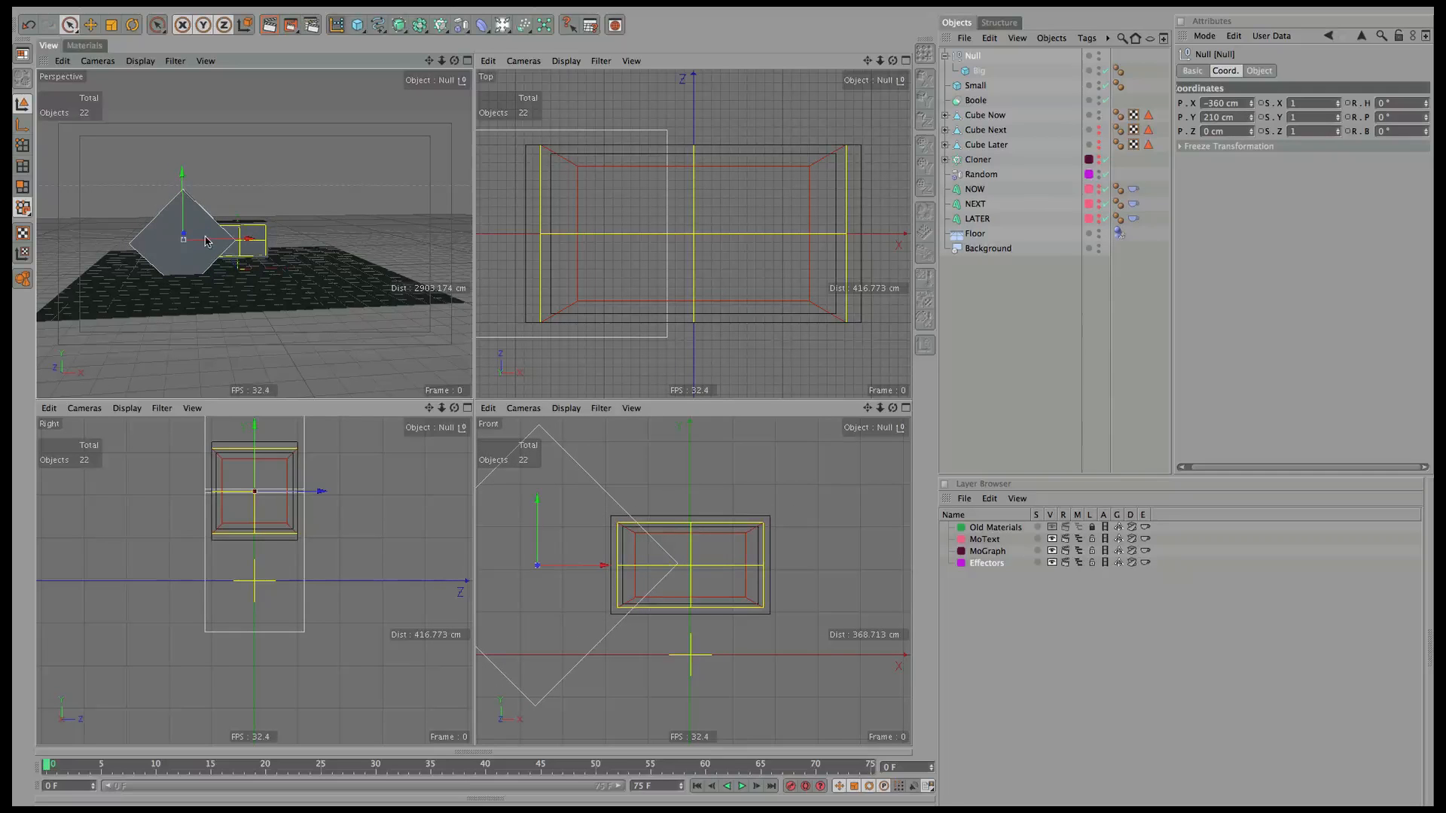
drag(183, 197, 251, 265)
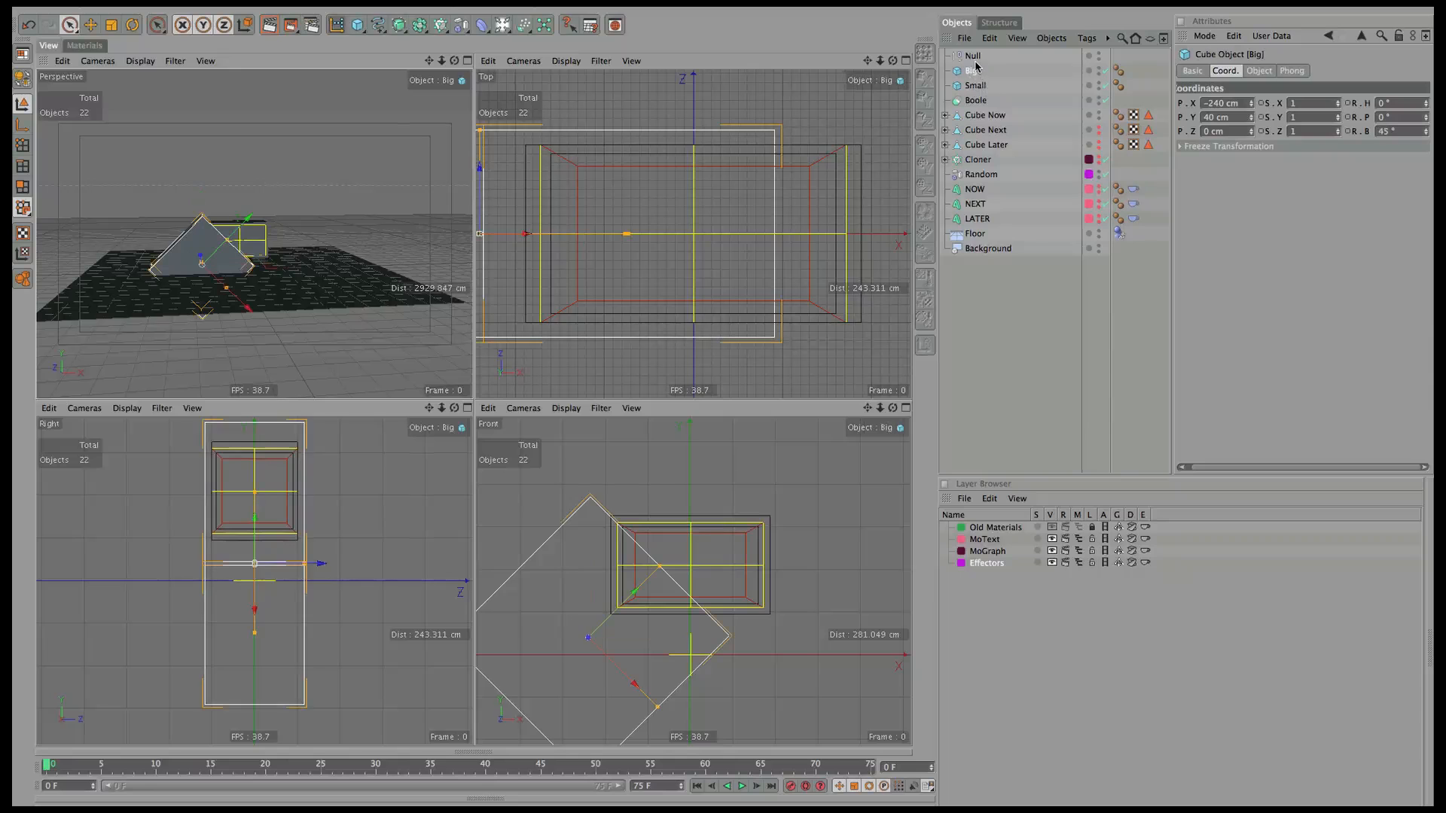
drag(590, 598, 590, 663)
drag(973, 71, 974, 62)
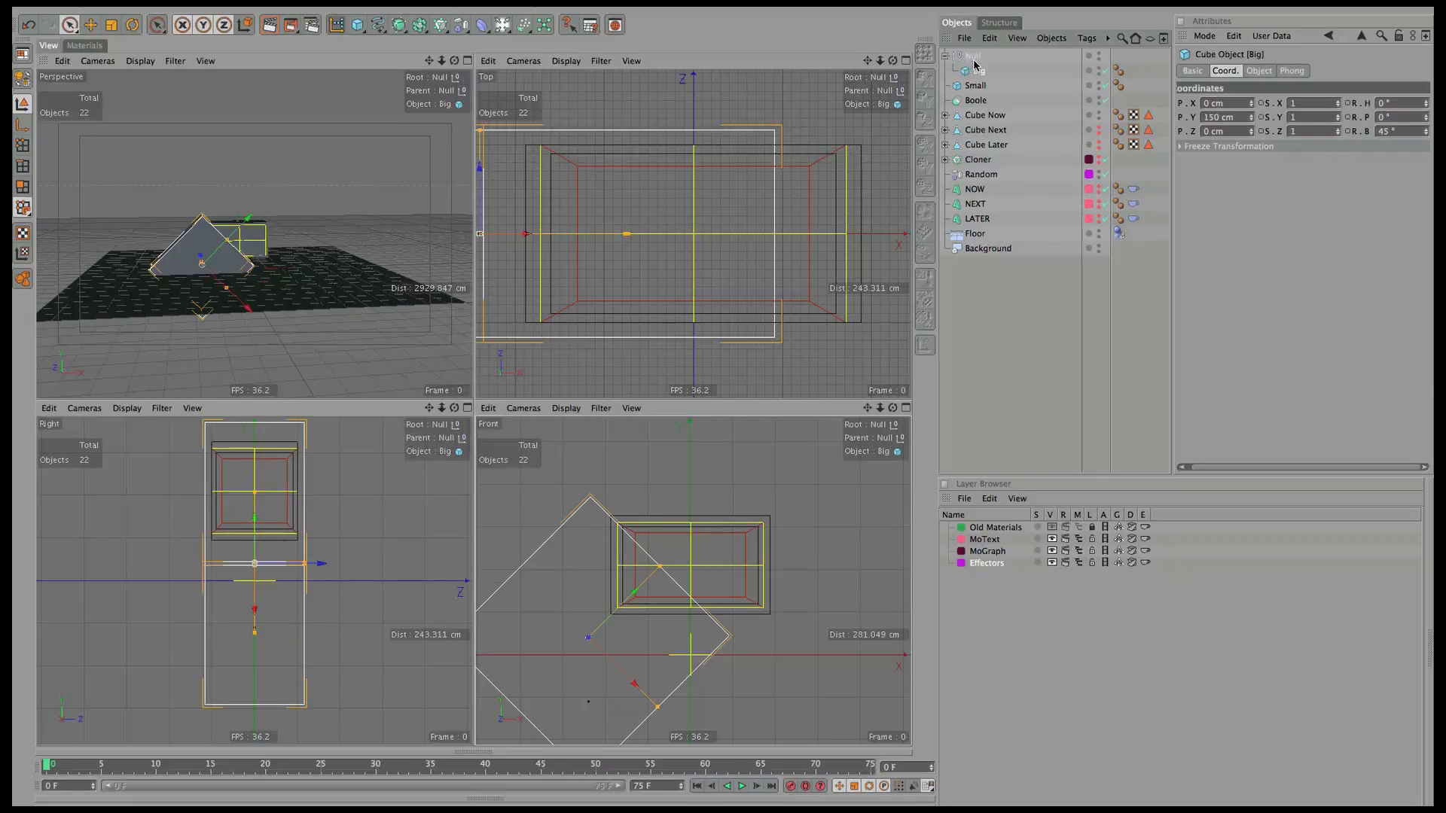
click(971, 60)
mouse_move(589, 640)
mouse_down()
mouse_move(592, 614)
mouse_move(591, 636)
mouse_up()
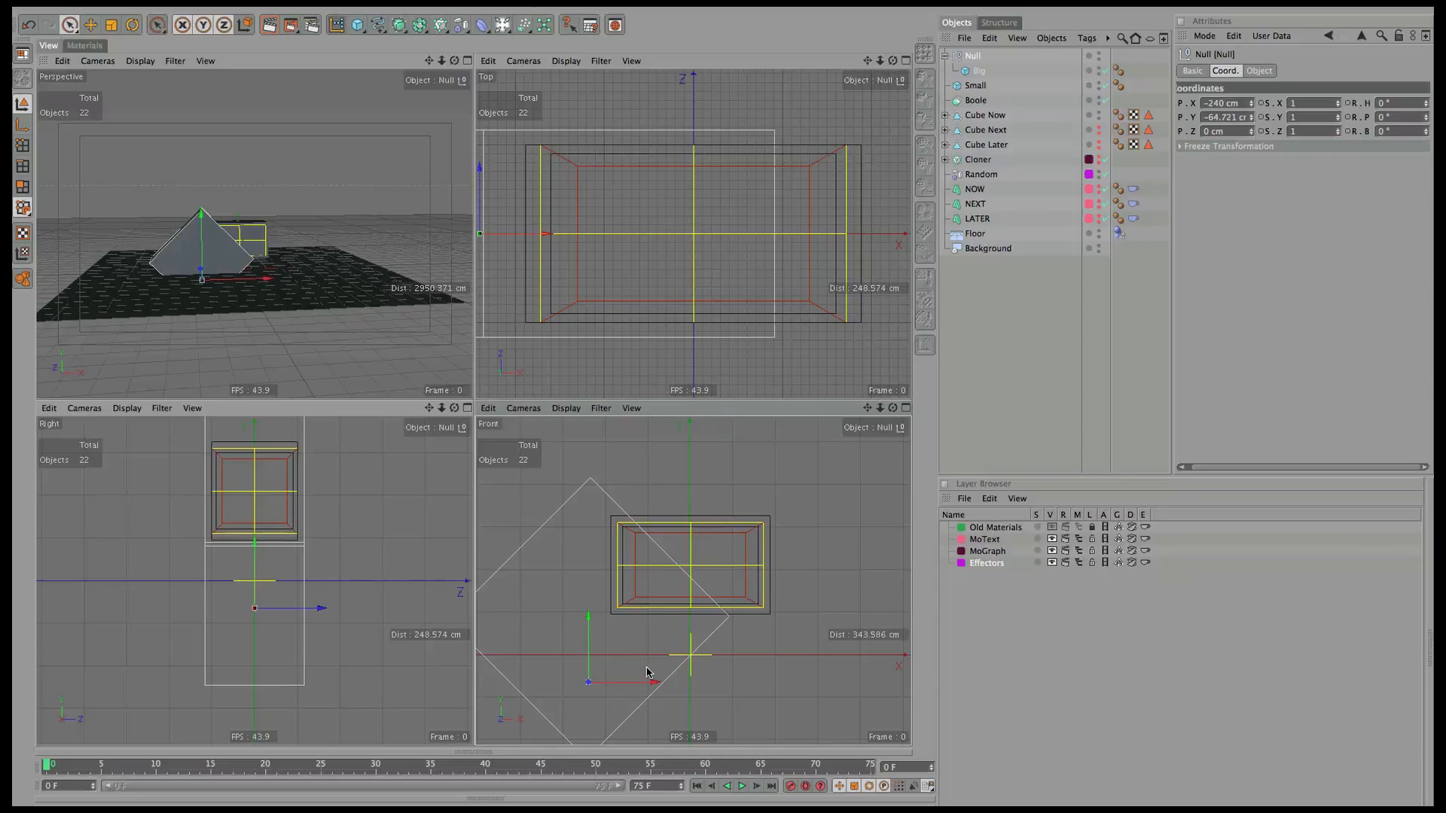
drag(631, 687, 681, 681)
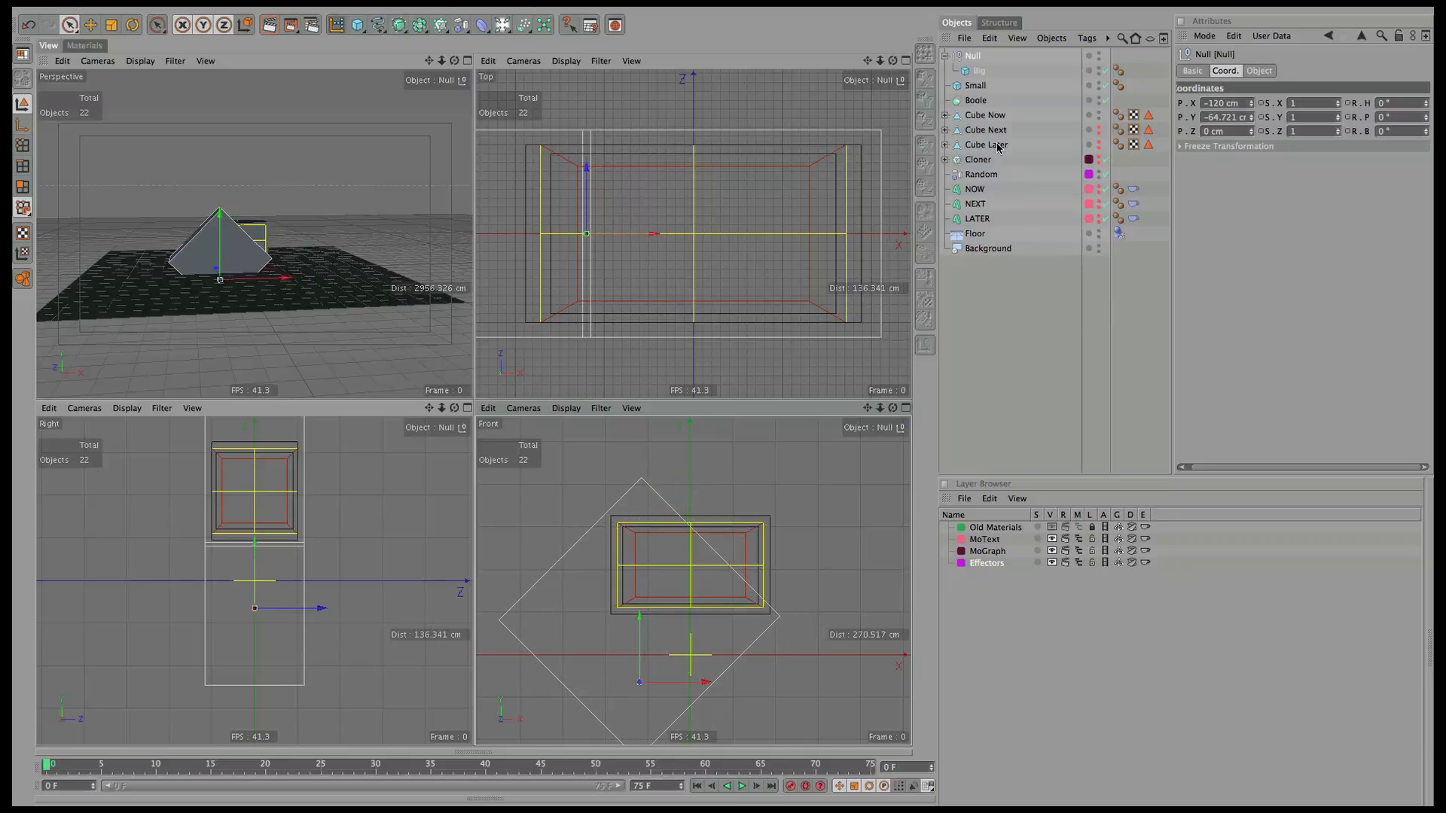
Enlarge and reposition Big and shift the Null to about X 59 cm, Y -111.7 cm.
click(976, 73)
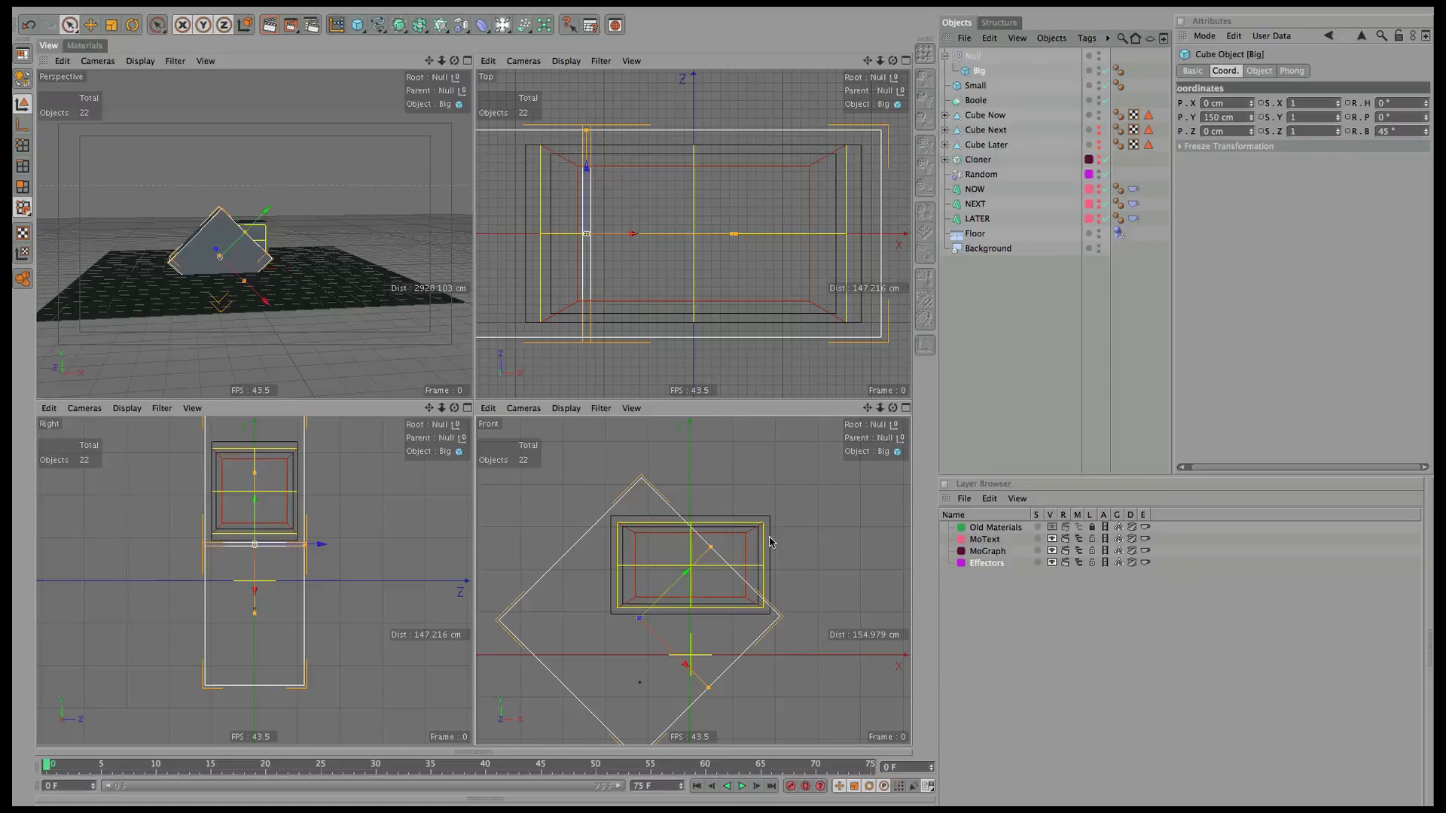
drag(713, 549, 716, 552)
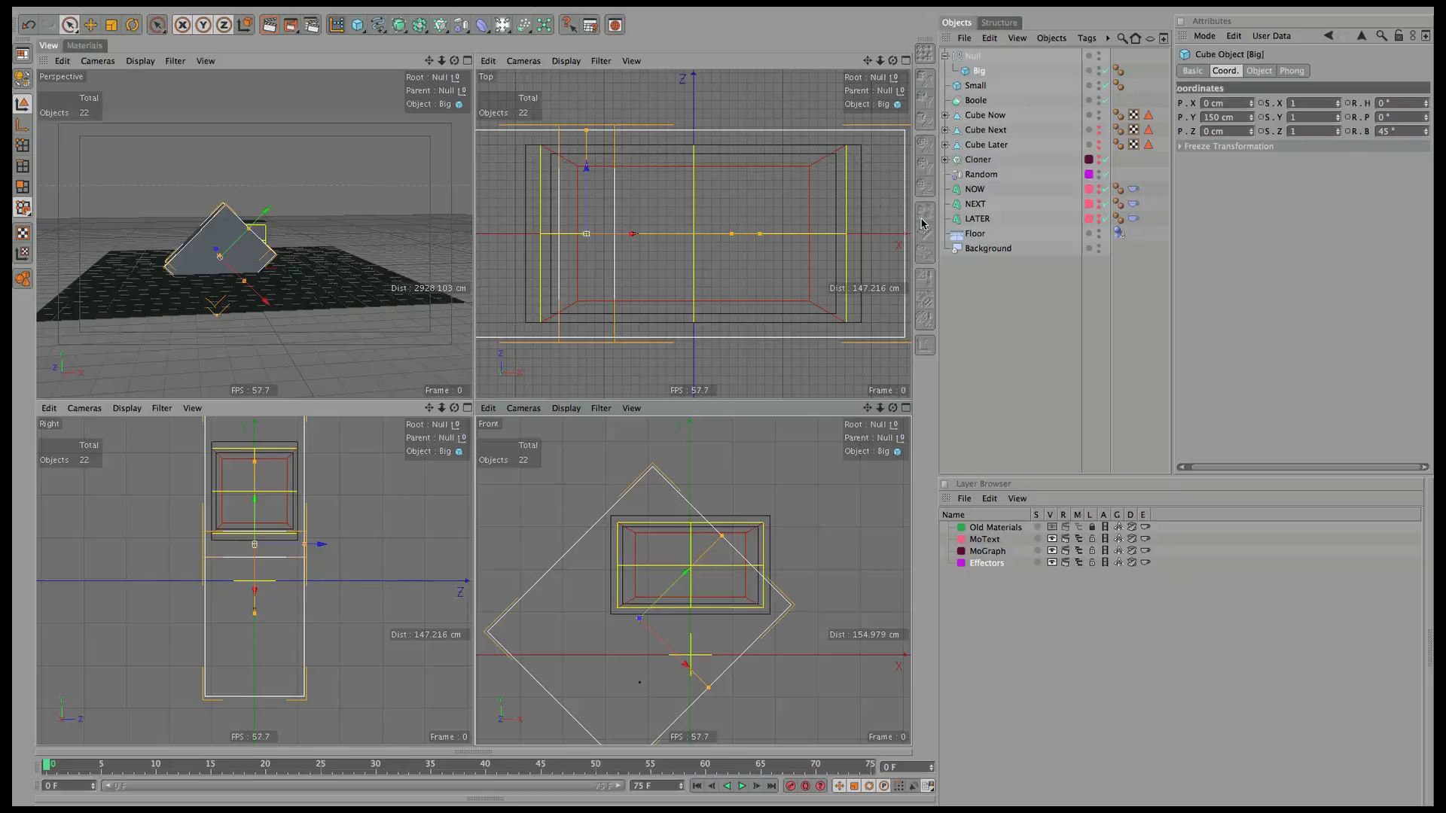
click(970, 56)
drag(704, 680, 798, 706)
click(977, 70)
drag(977, 71, 971, 77)
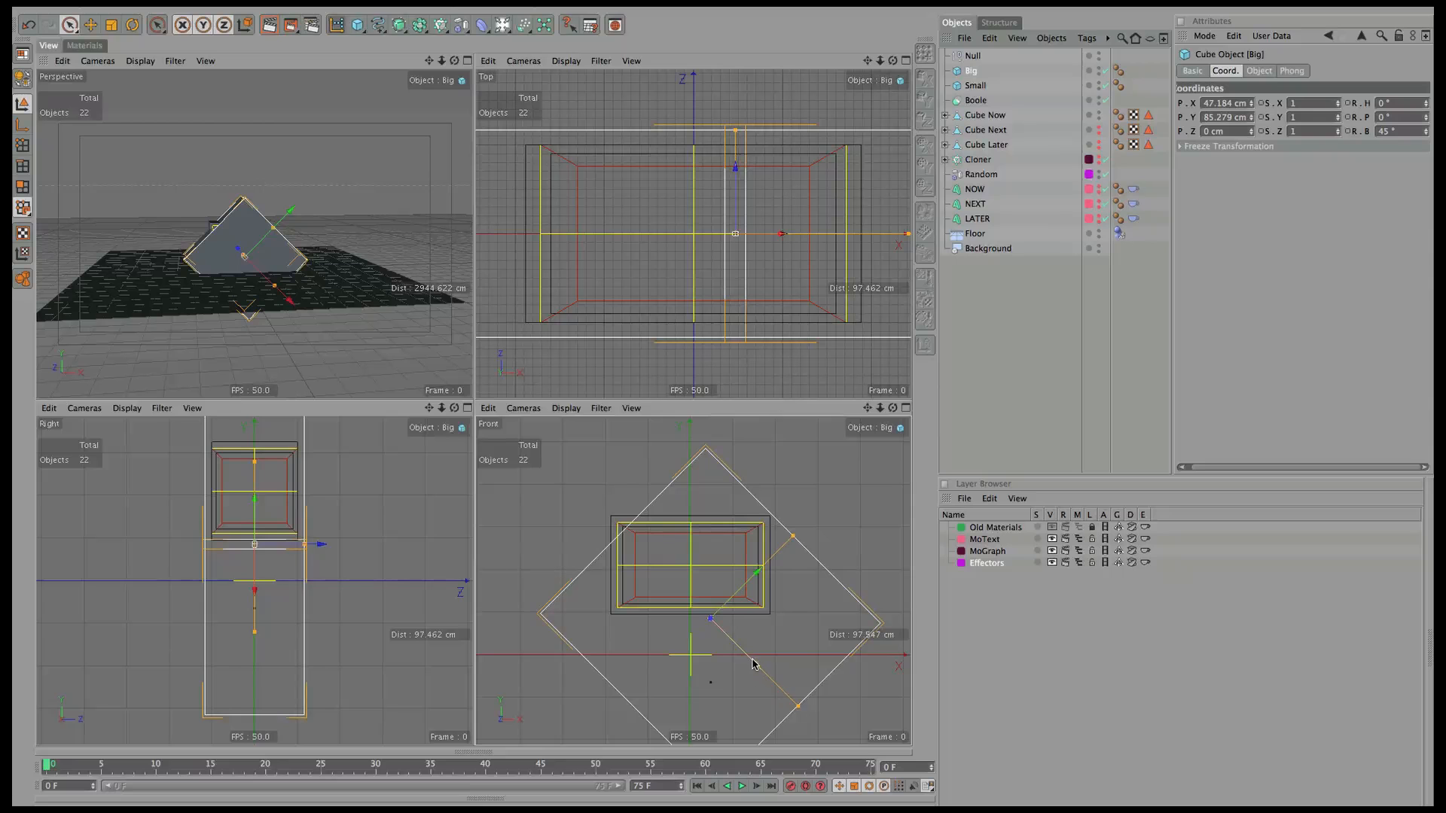
drag(753, 664, 731, 548)
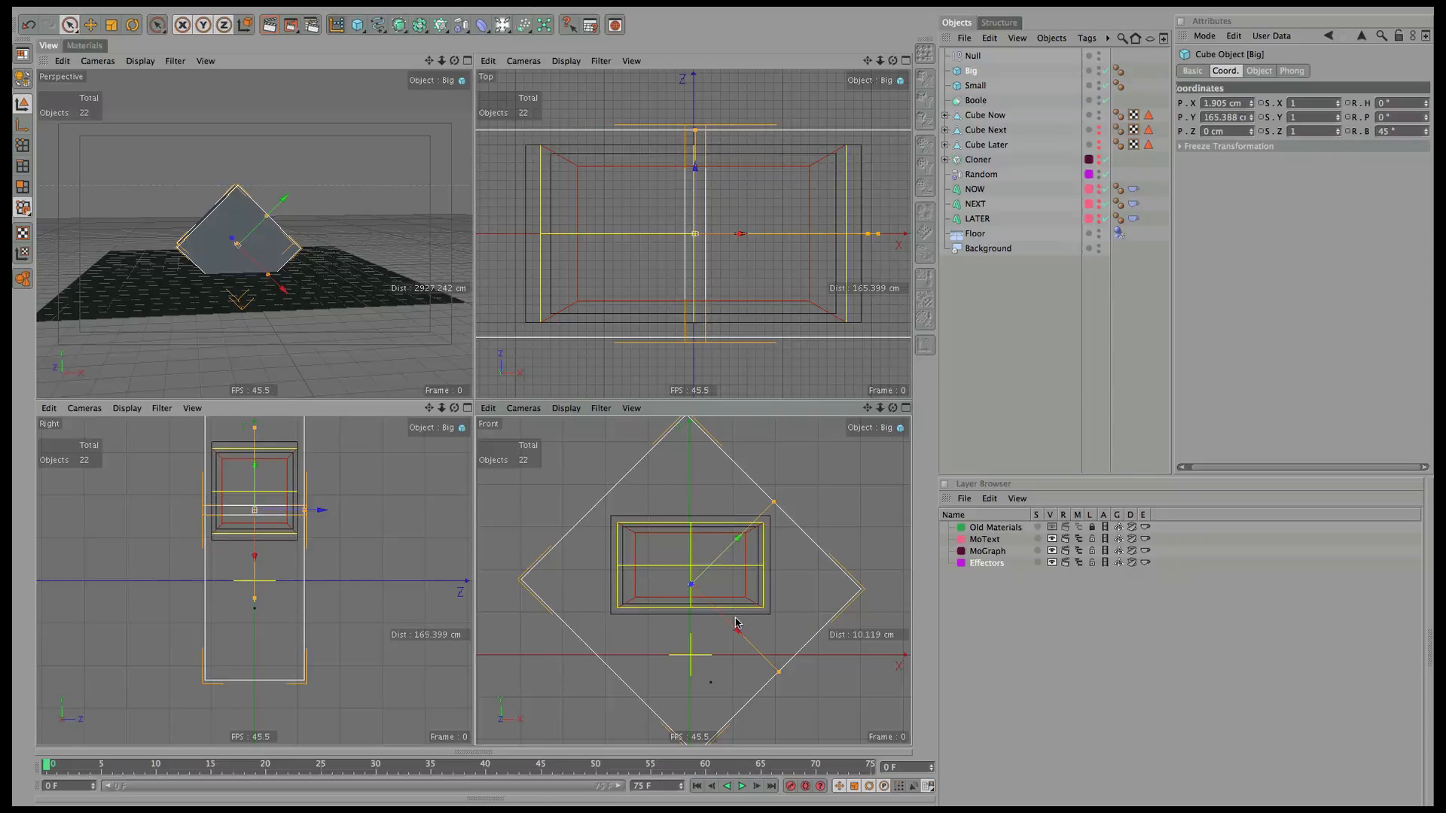
drag(971, 75, 973, 57)
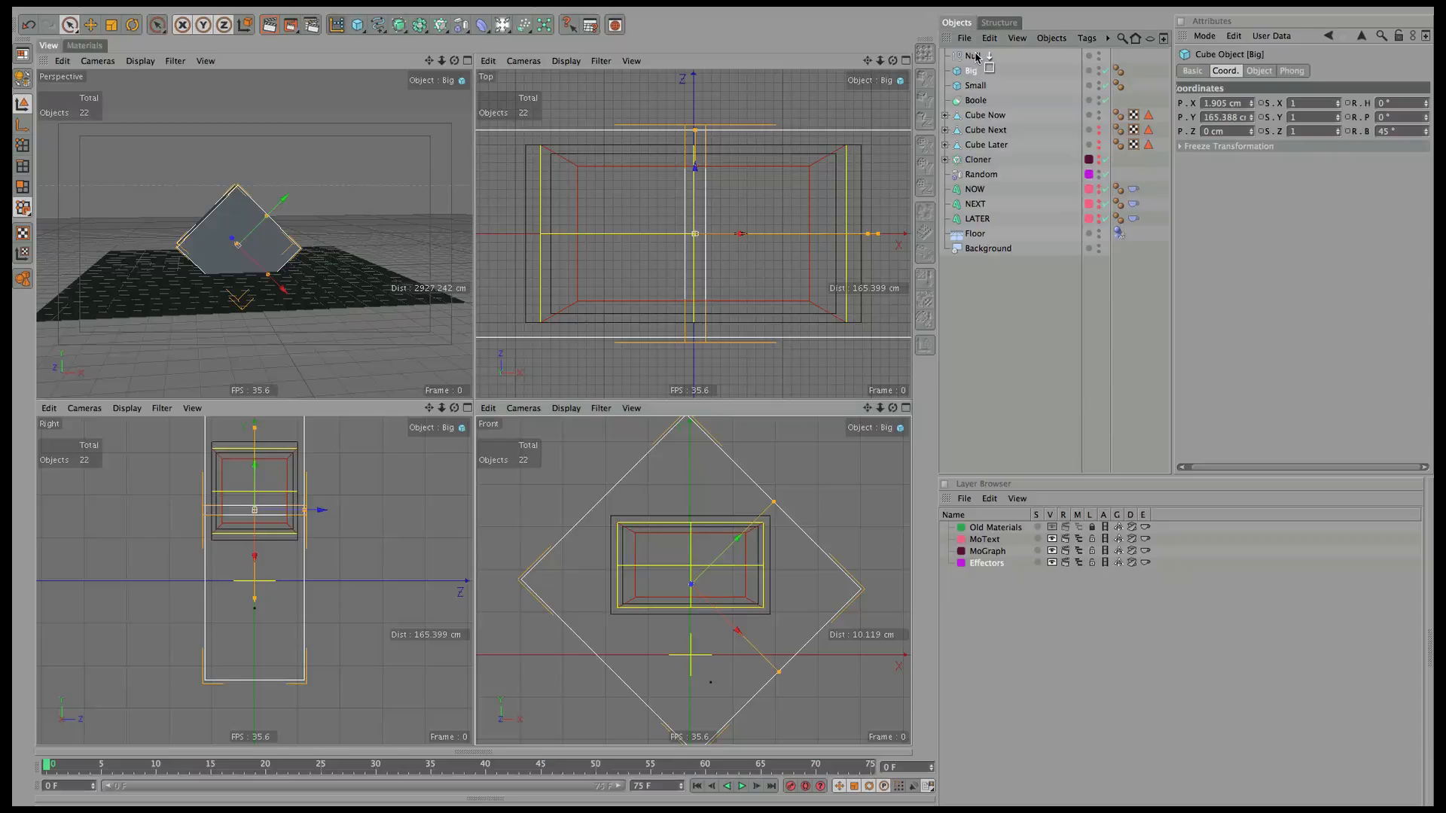
click(973, 56)
Nudge the Null left, then move the Null and Small inside the Boole.
mouse_move(747, 686)
mouse_down()
mouse_move(626, 690)
mouse_move(681, 711)
mouse_move(555, 713)
mouse_move(748, 684)
mouse_move(804, 726)
mouse_move(574, 718)
mouse_move(770, 717)
mouse_move(671, 678)
mouse_move(519, 692)
mouse_move(574, 725)
mouse_move(759, 708)
mouse_up()
click(970, 74)
click(982, 60)
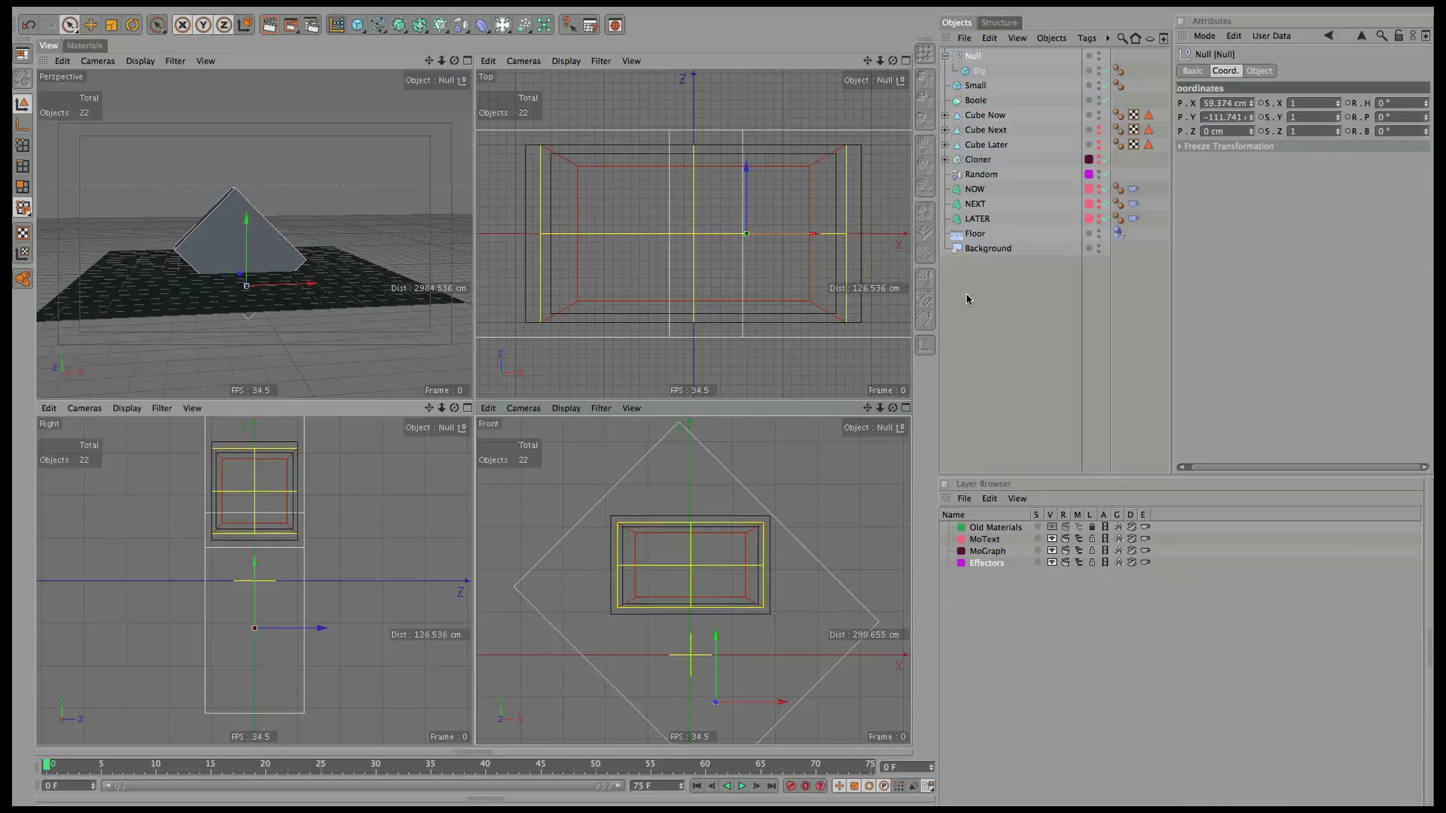
click(946, 56)
ctrl+click(976, 70)
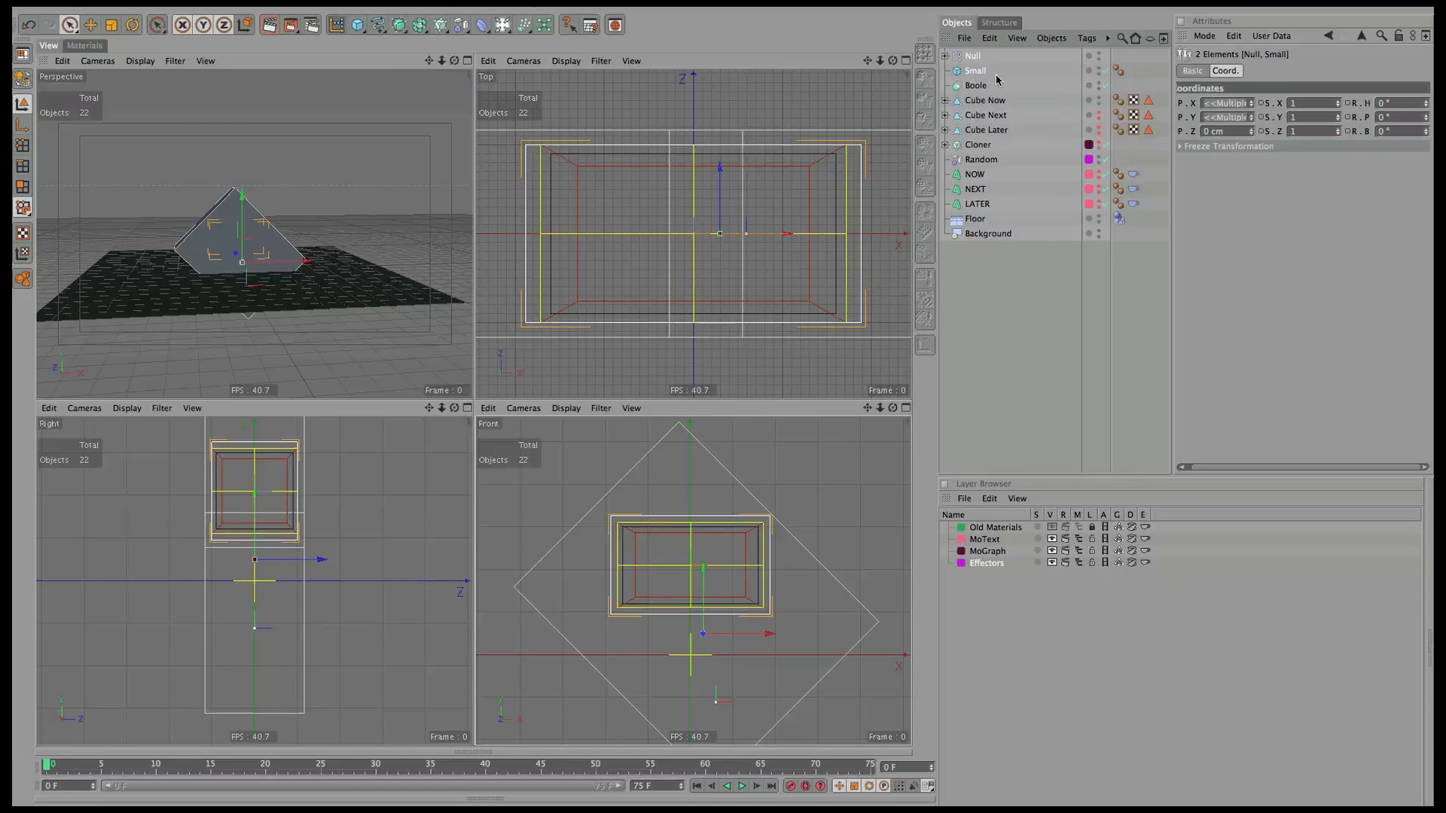
drag(976, 70, 978, 89)
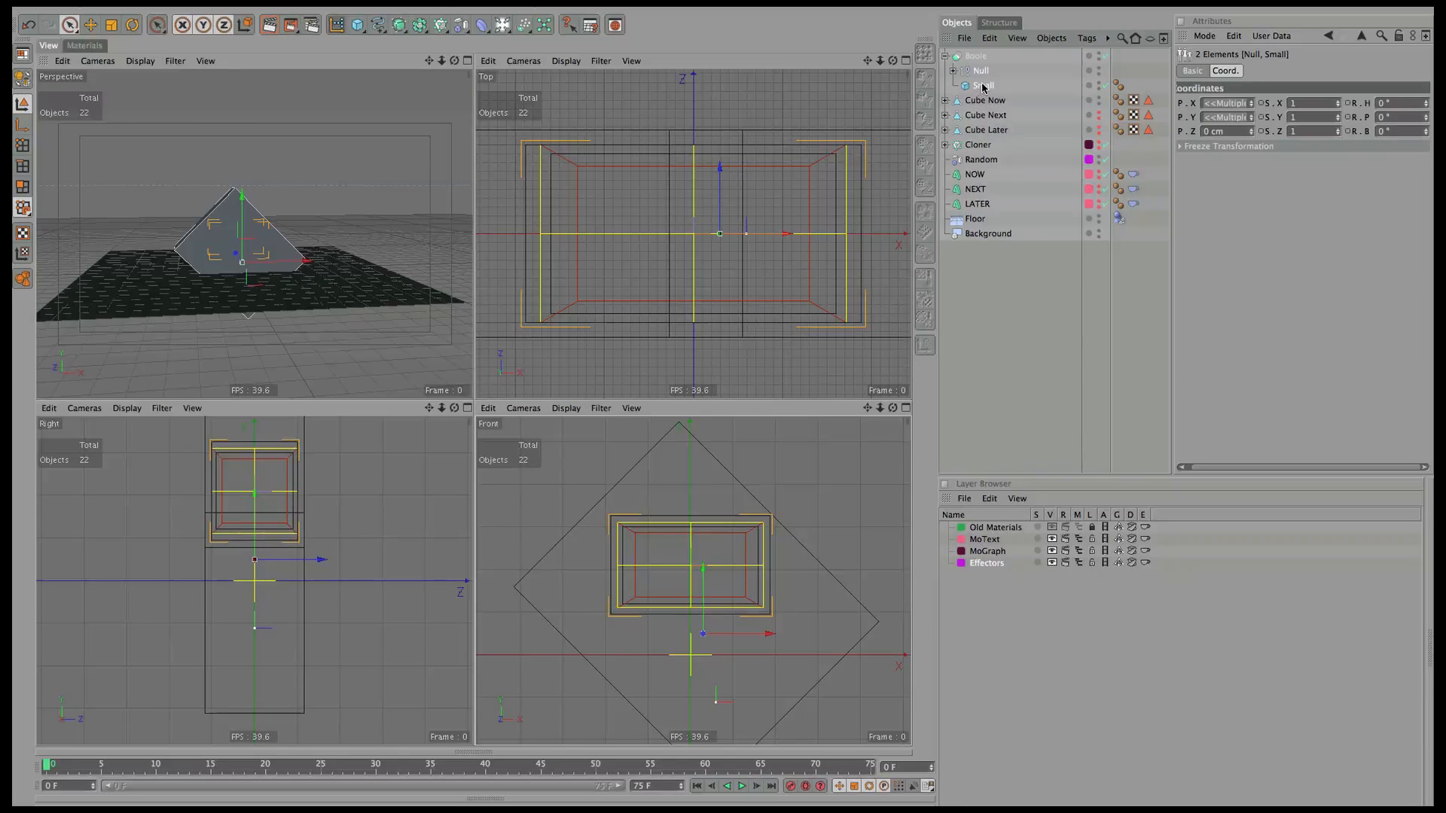
Rename the Null to Null Big and the Boole to Reveal Now.
double_click(985, 70)
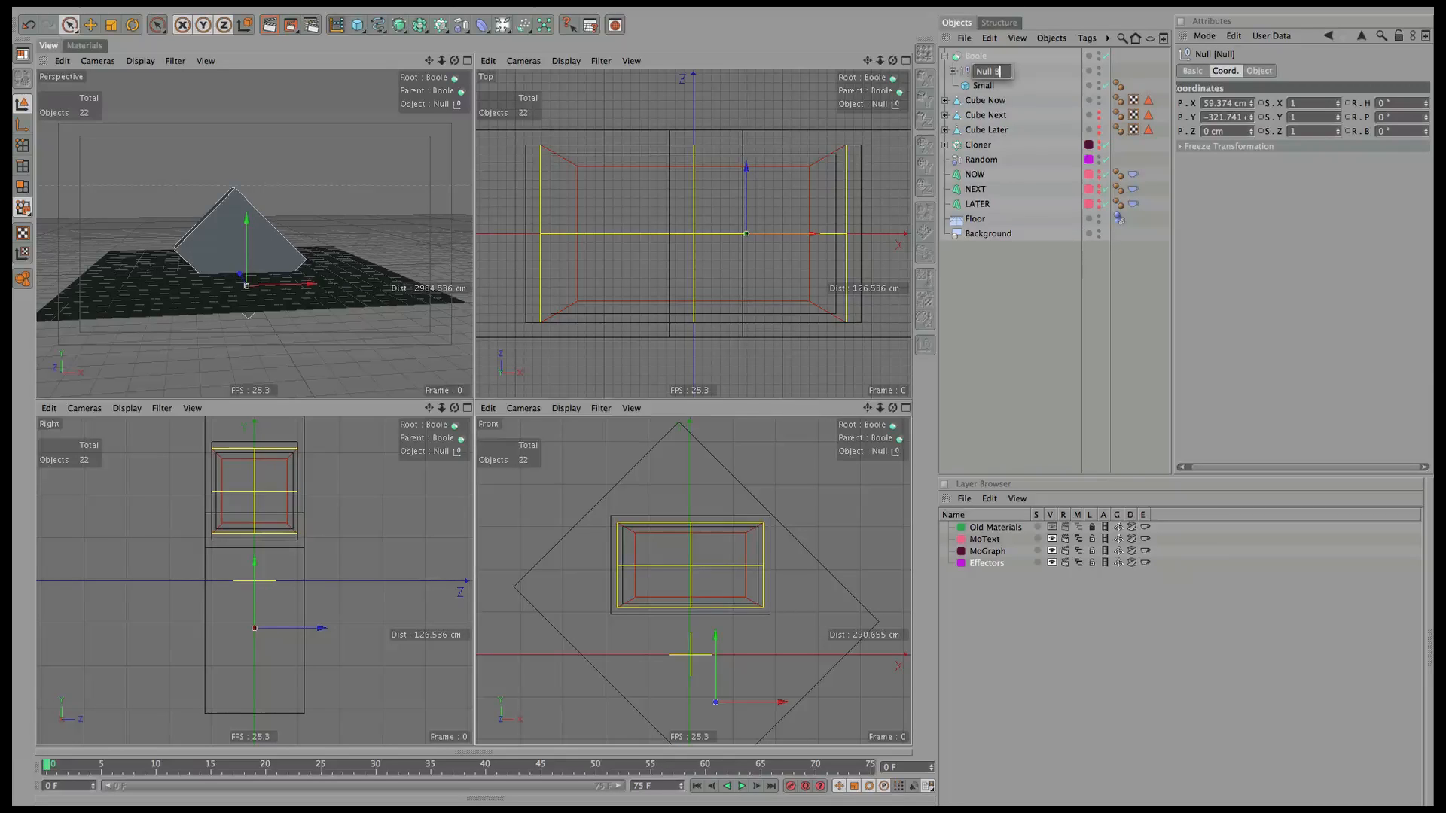
key(Return)
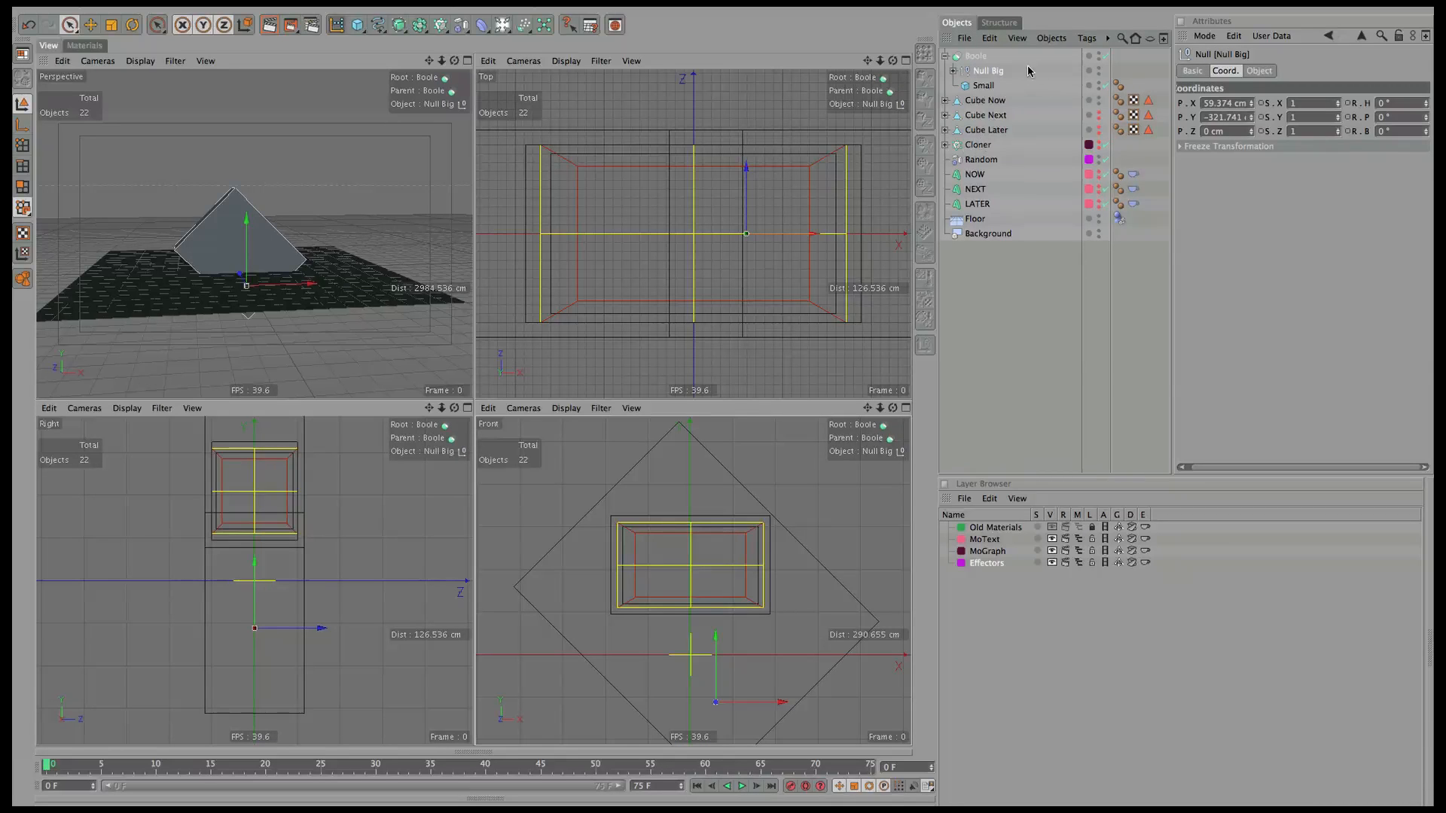
double_click(979, 57)
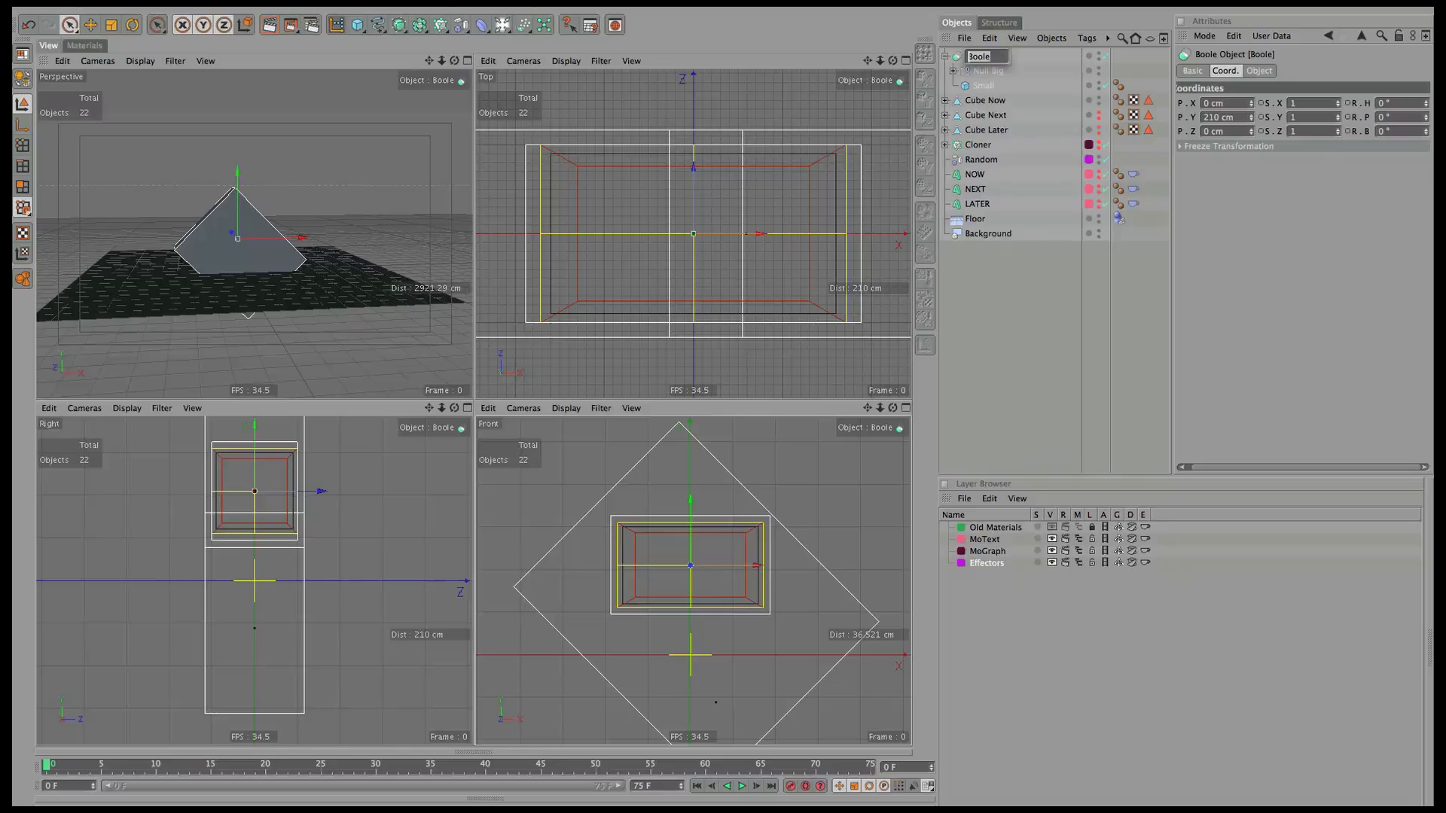
text(R)
text(eveal Now)
key(Return)
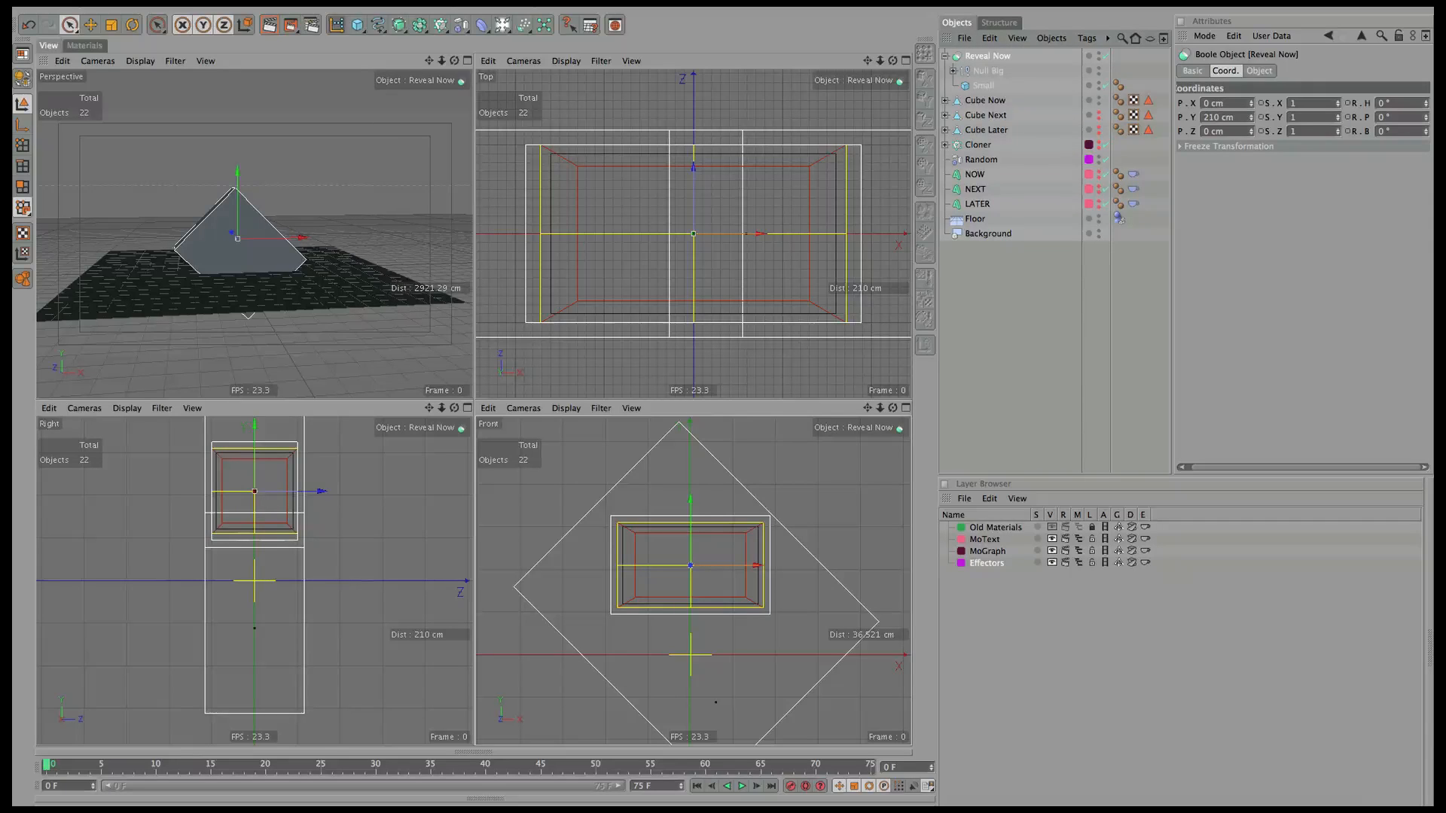
click(994, 100)
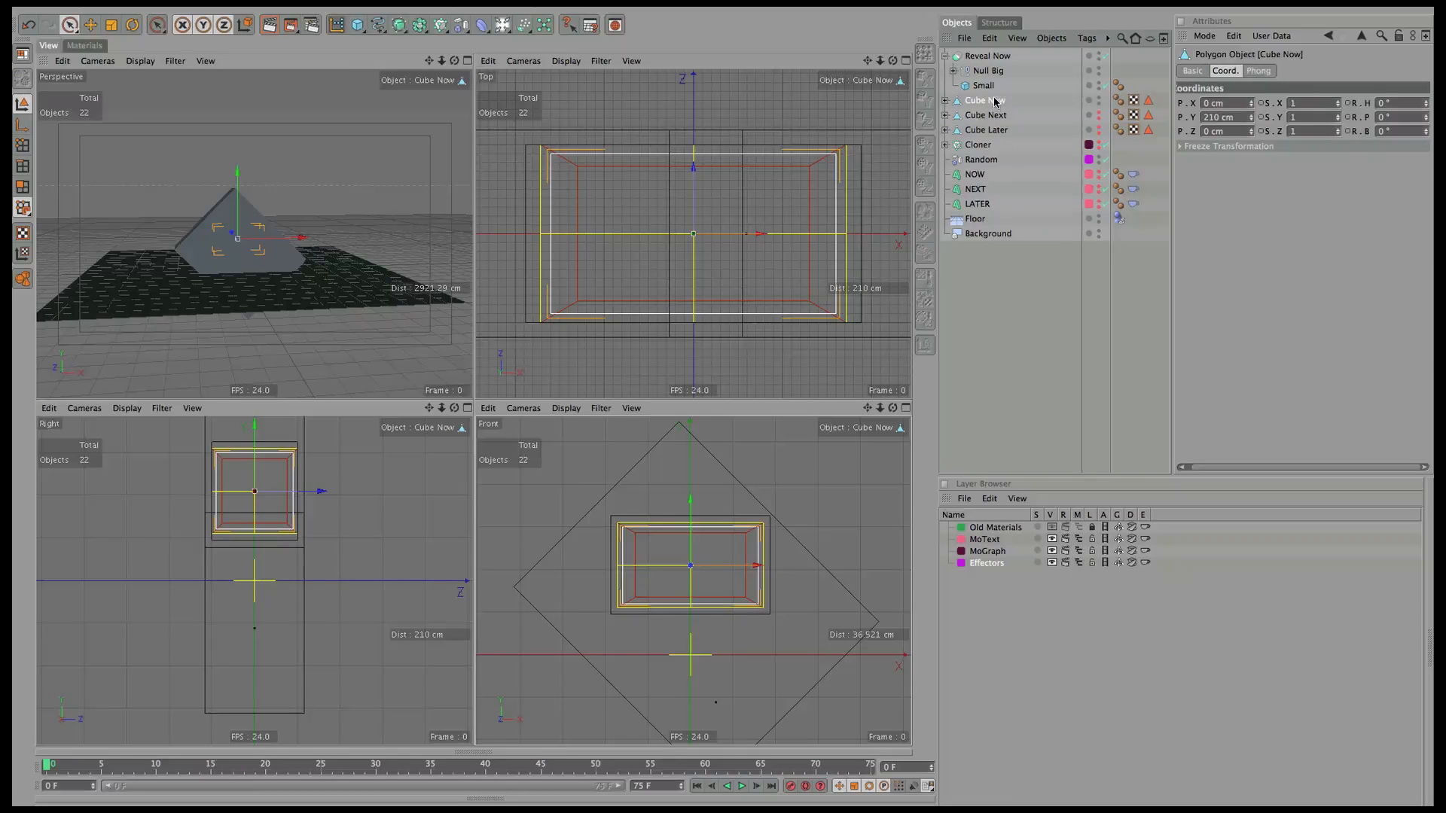
click(993, 57)
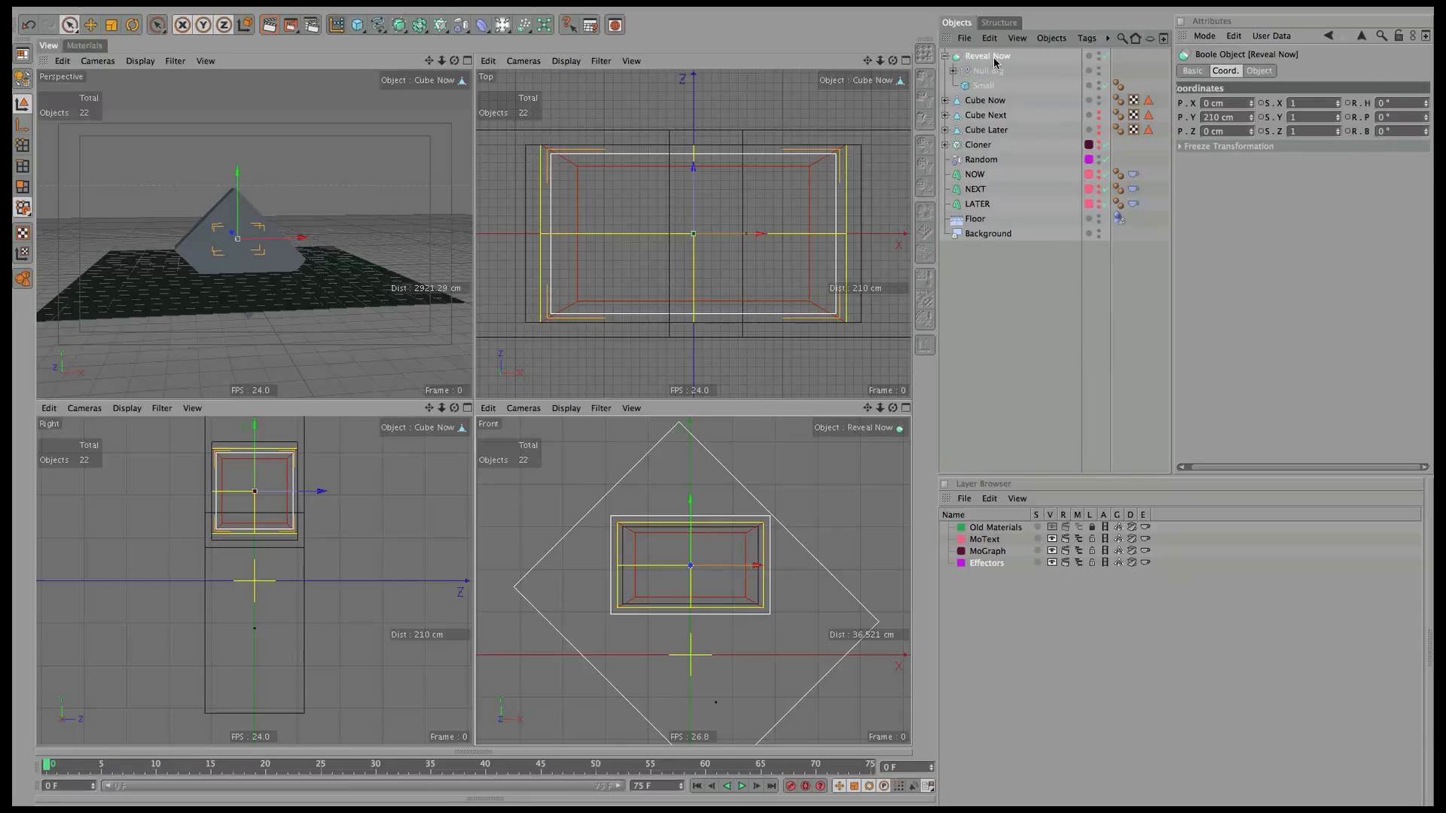
Try A intersect B on Reveal Now, revert to A subtract B, and shift Null Big left.
click(1257, 71)
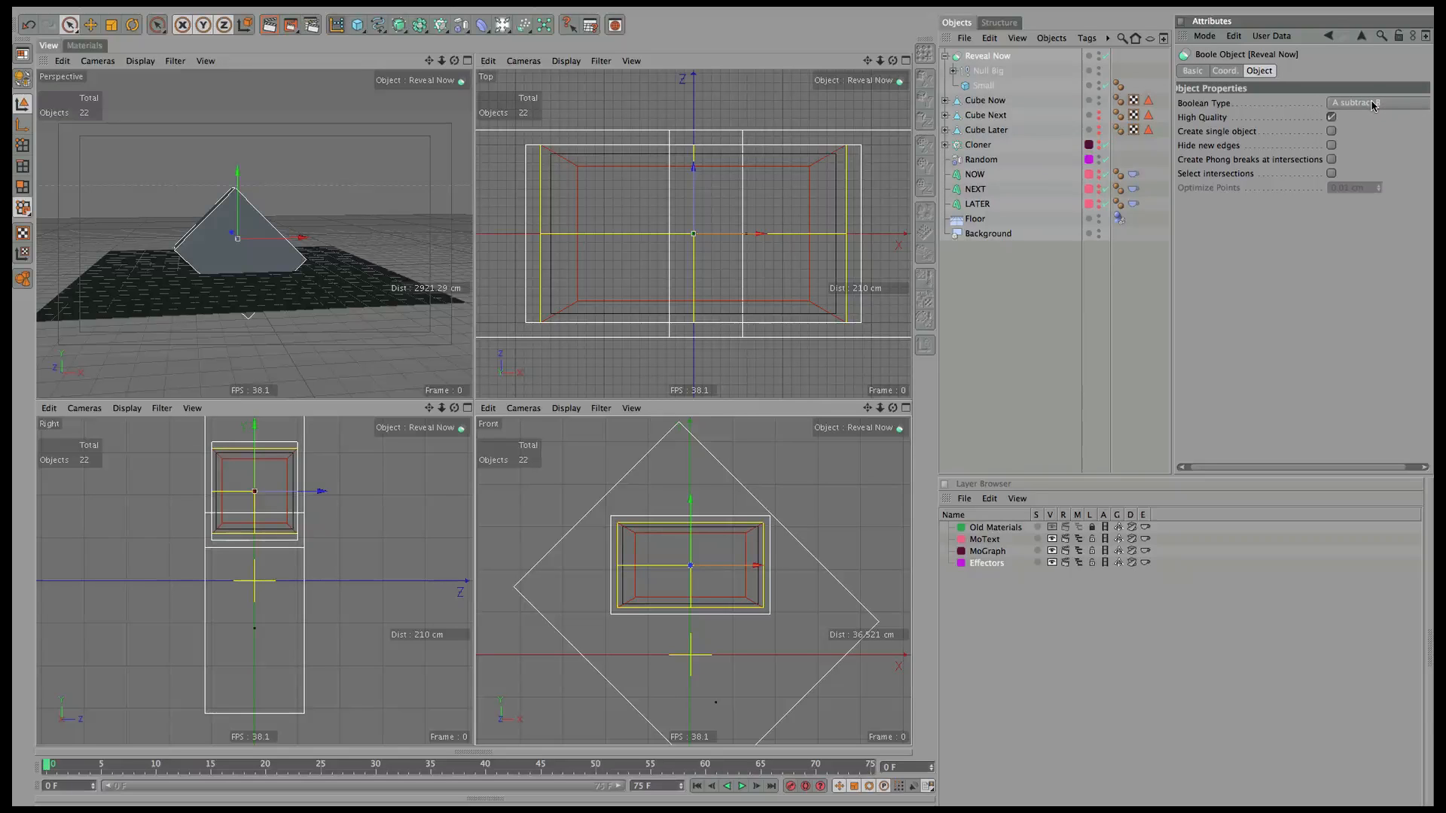
click(992, 71)
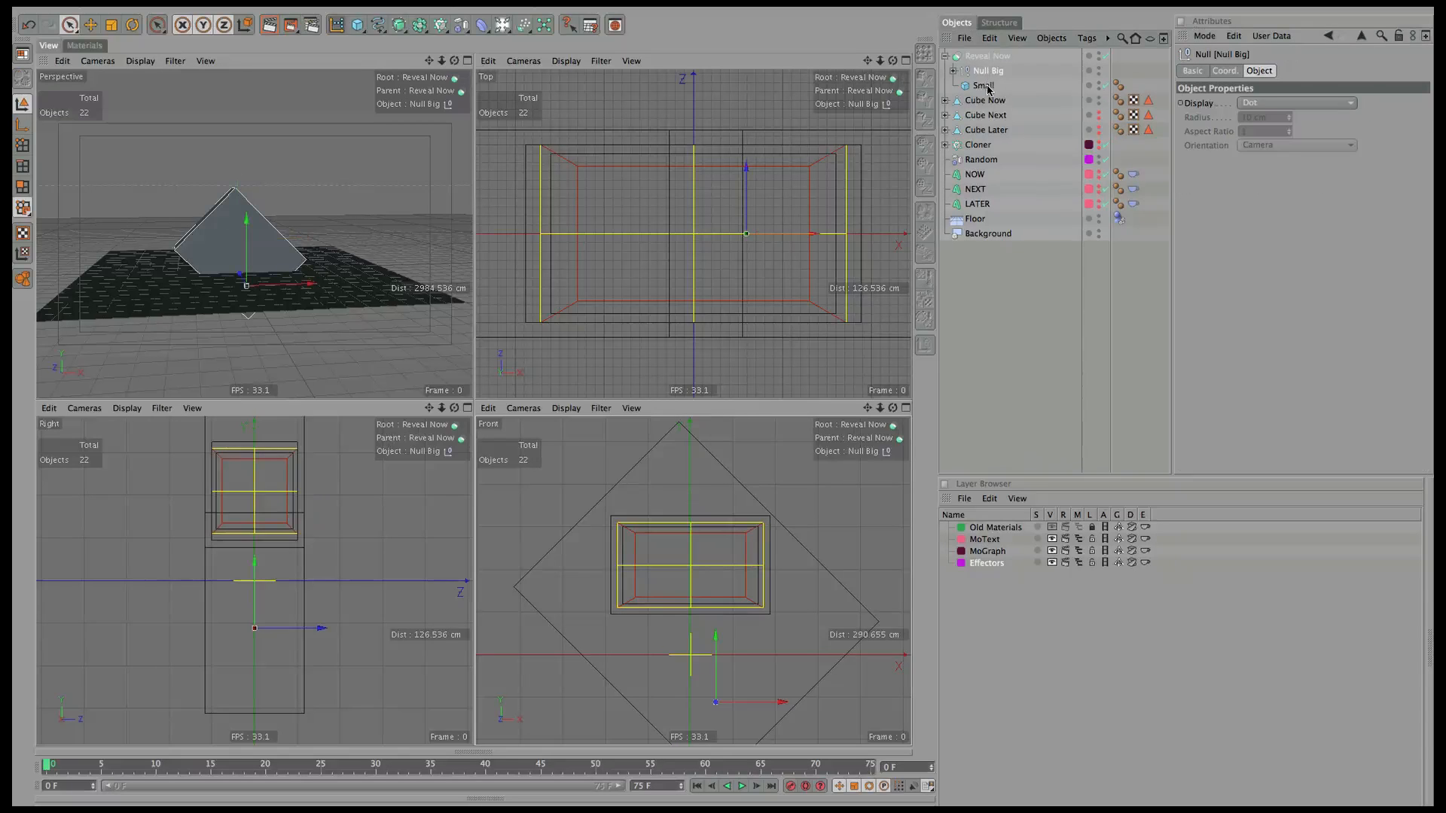
click(992, 57)
click(1376, 103)
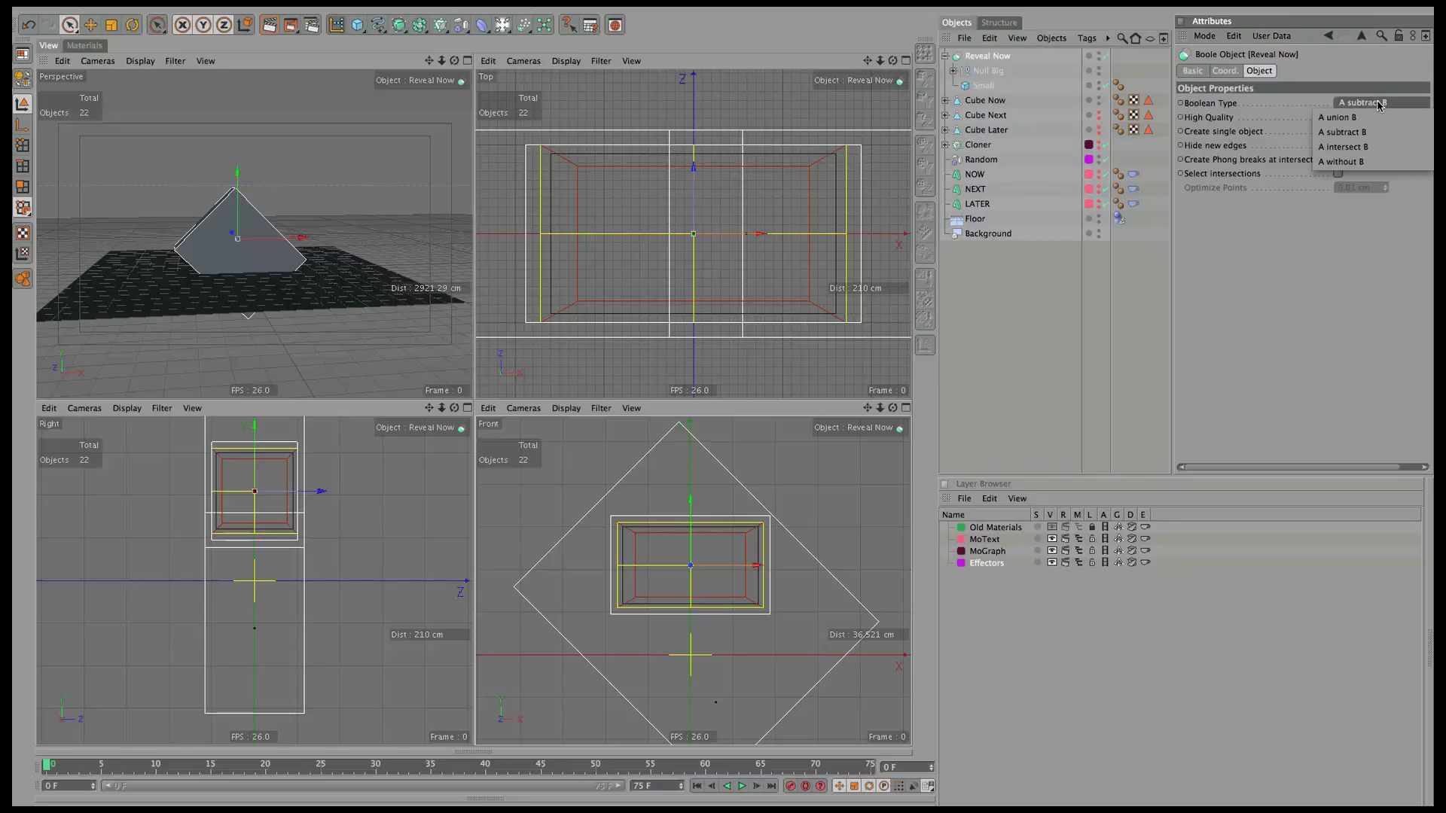
click(1360, 147)
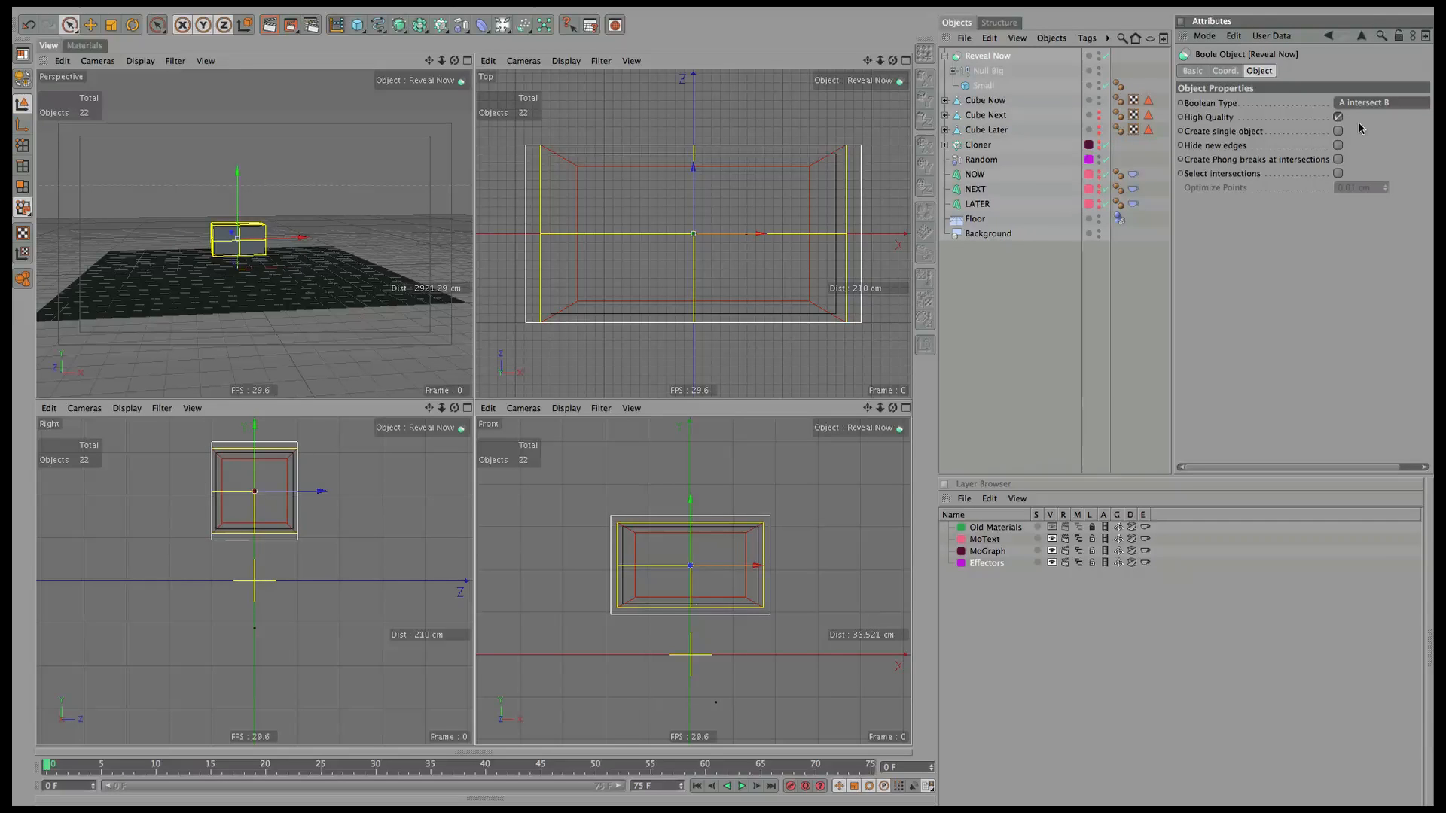
click(1370, 103)
click(1362, 131)
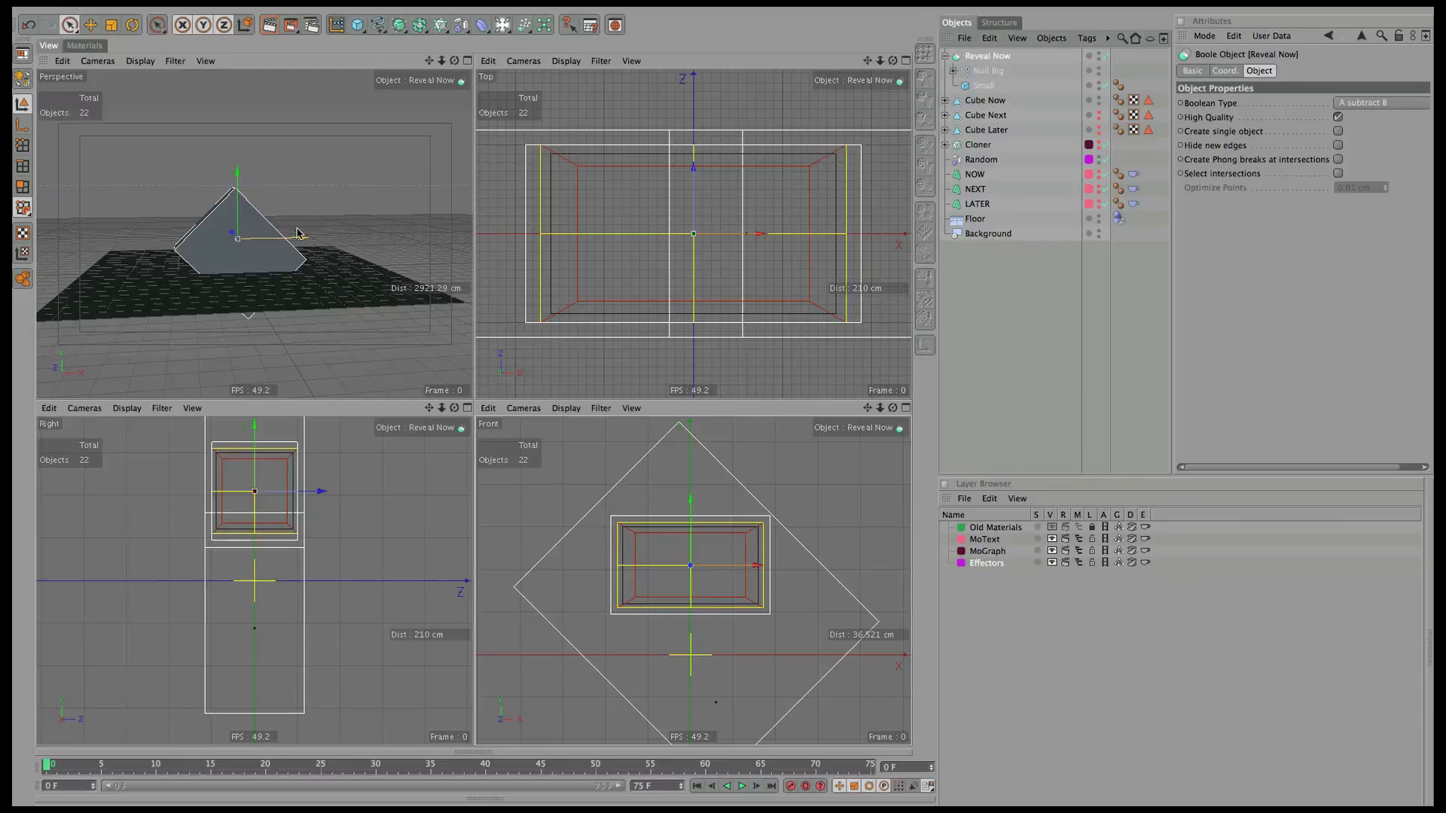
click(983, 72)
drag(305, 279, 268, 279)
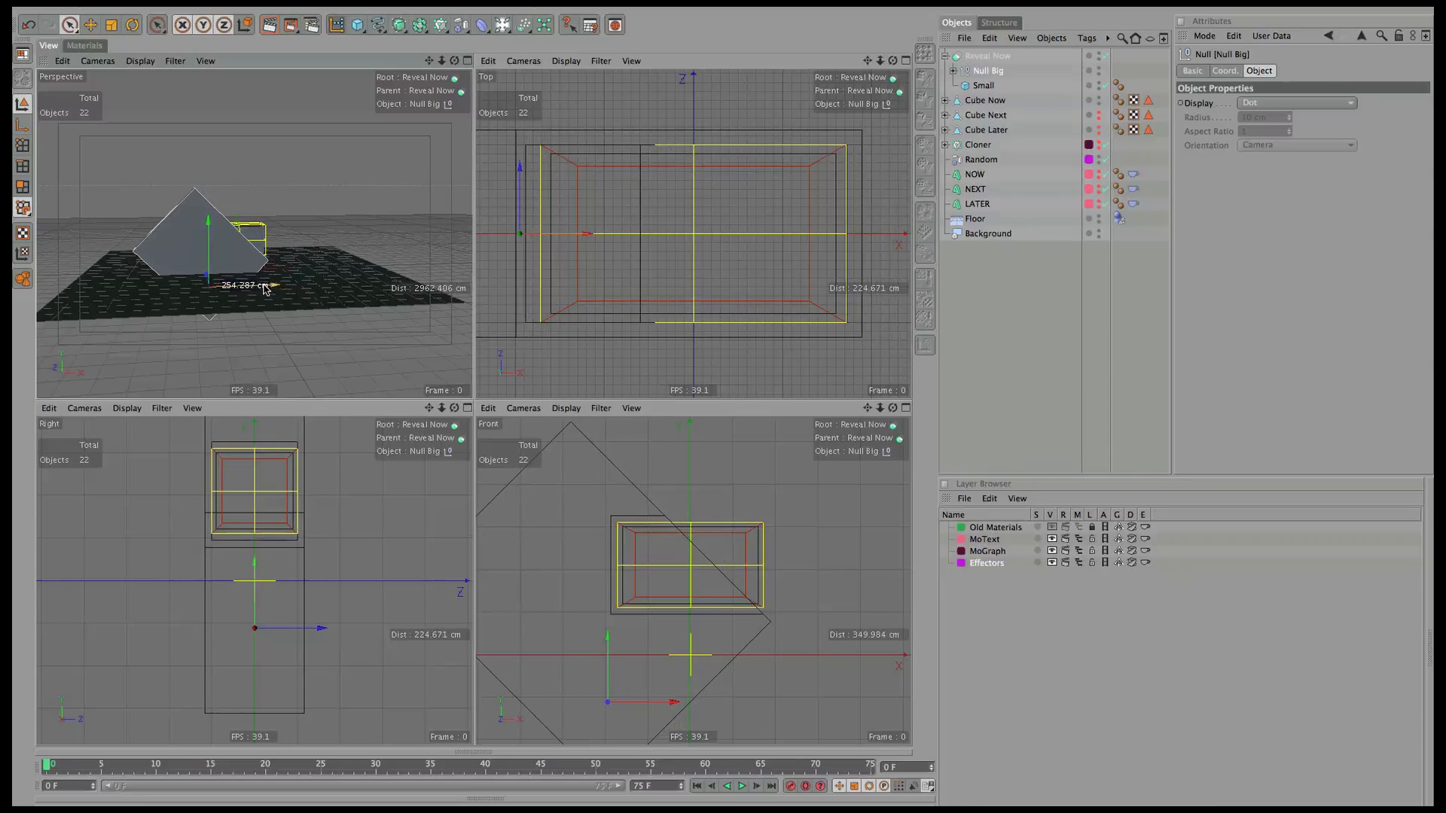
Maximise the Perspective view and place Null Big below Small inside Reveal Now.
click(466, 60)
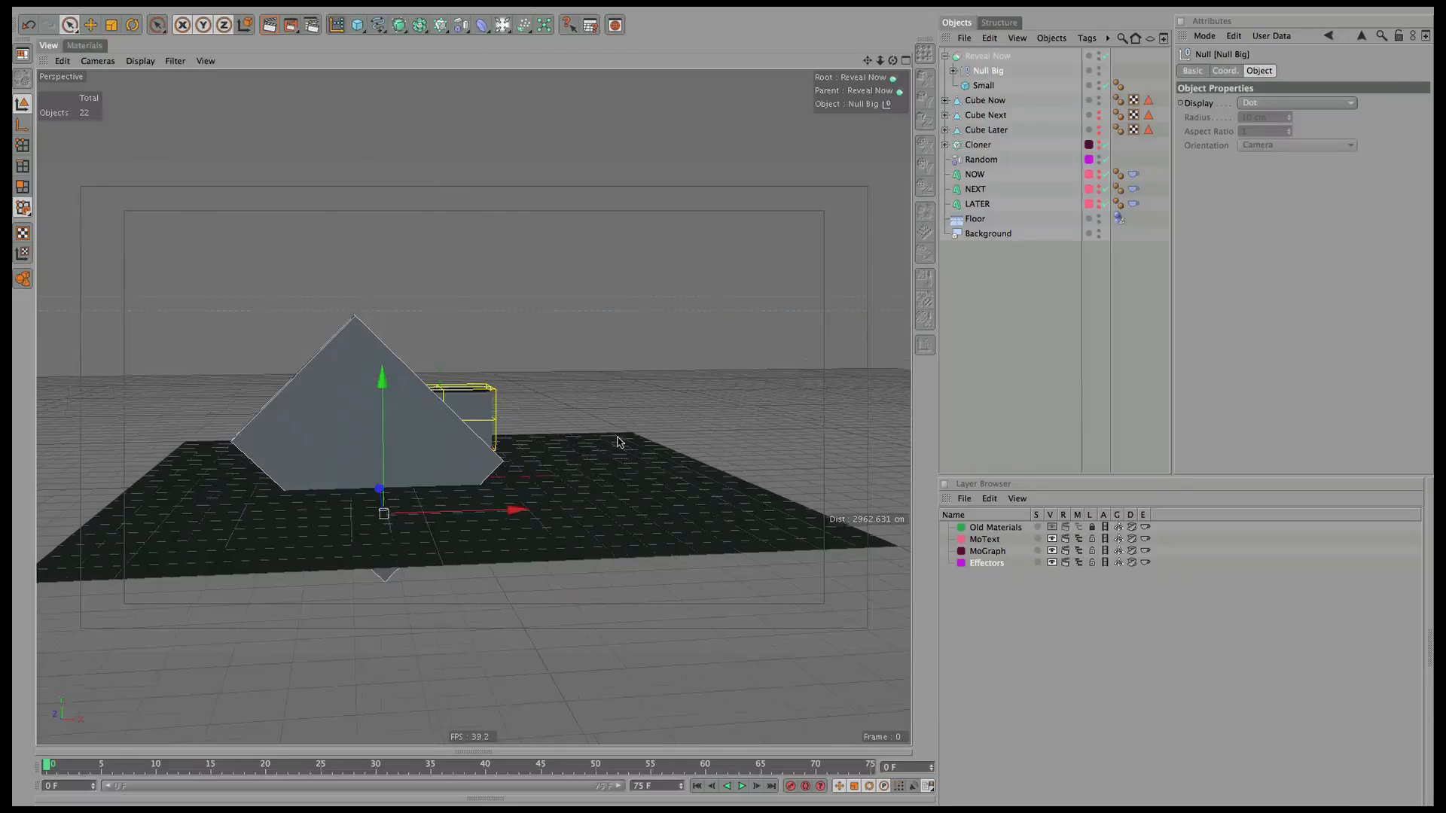
alt+drag(620, 439, 833, 342)
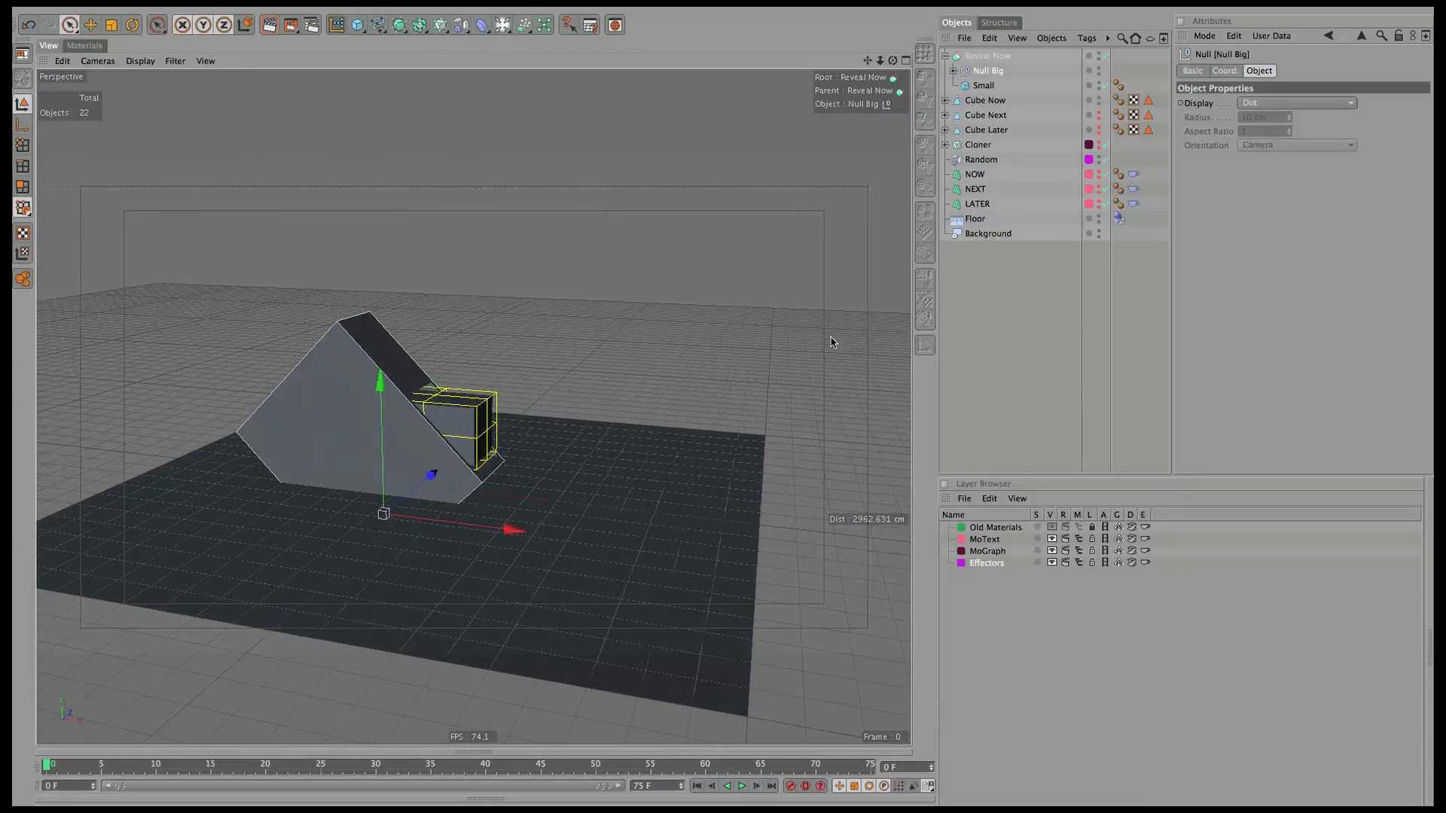
mouse_move(995, 76)
mouse_down()
mouse_move(1000, 99)
mouse_move(989, 91)
mouse_up()
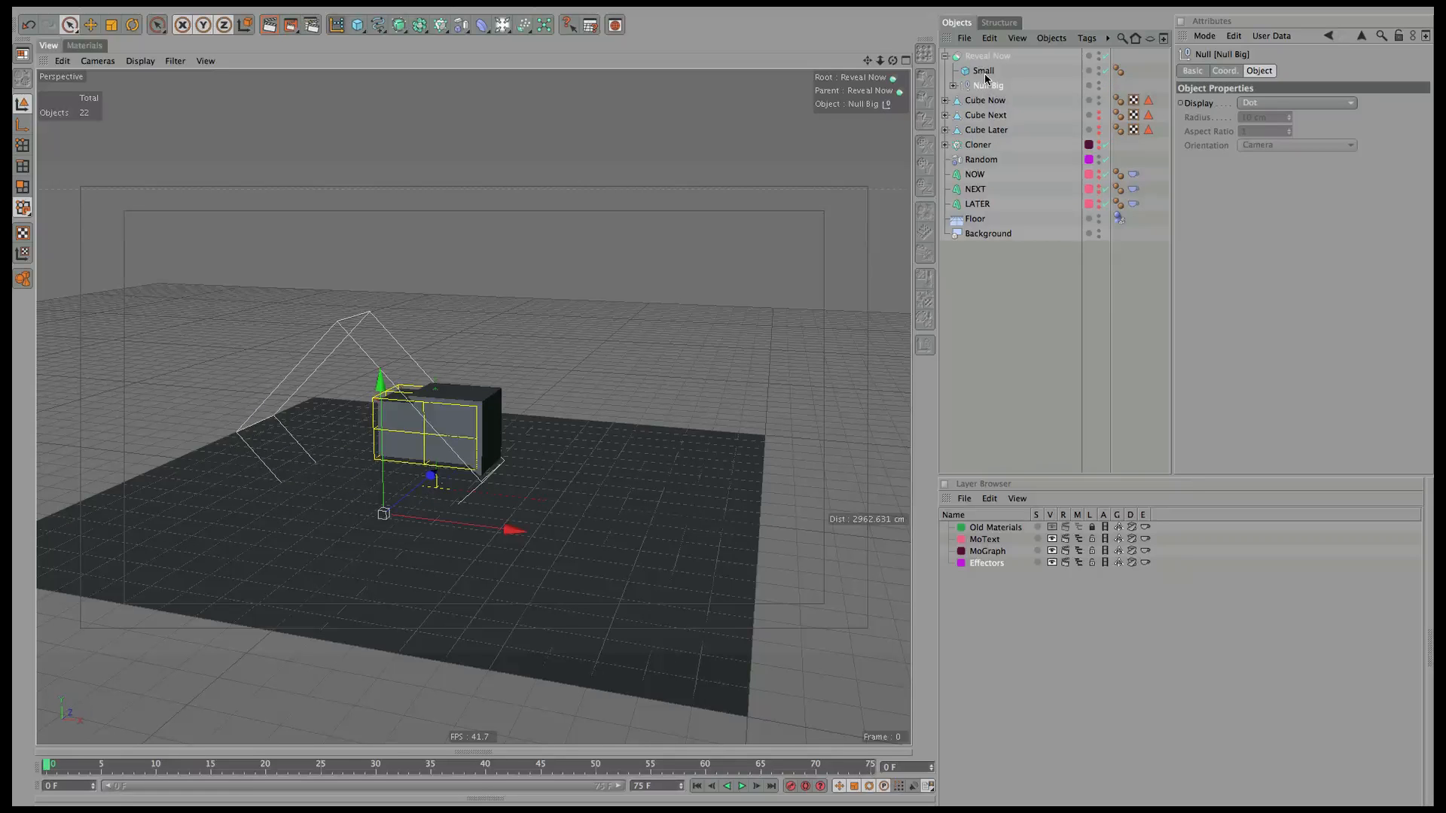
Position Null Big along X and Y so the tilted Big cube cuts into the box.
drag(474, 527, 377, 558)
drag(896, 66, 600, 245)
drag(391, 509, 674, 446)
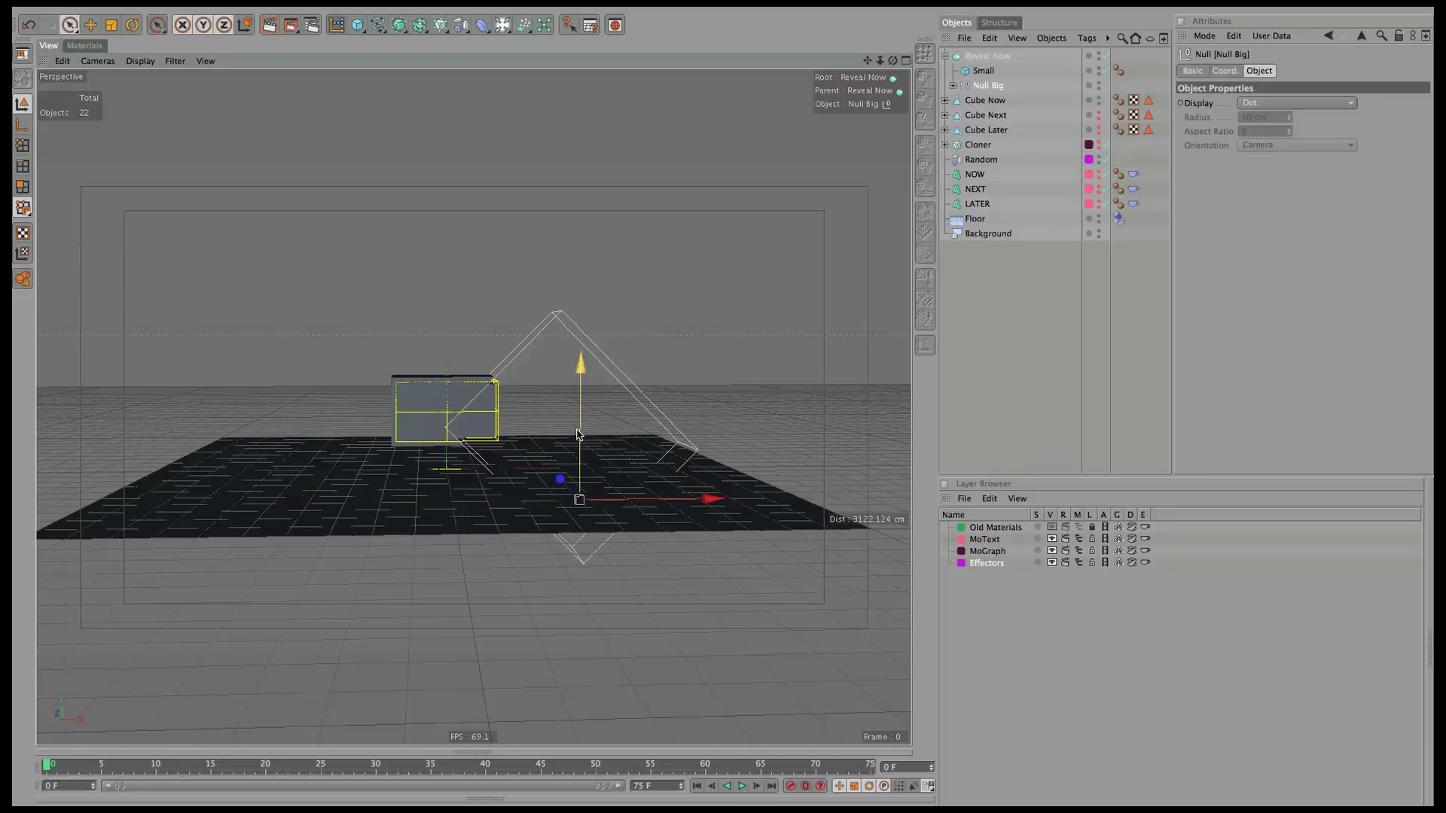
drag(580, 435, 569, 328)
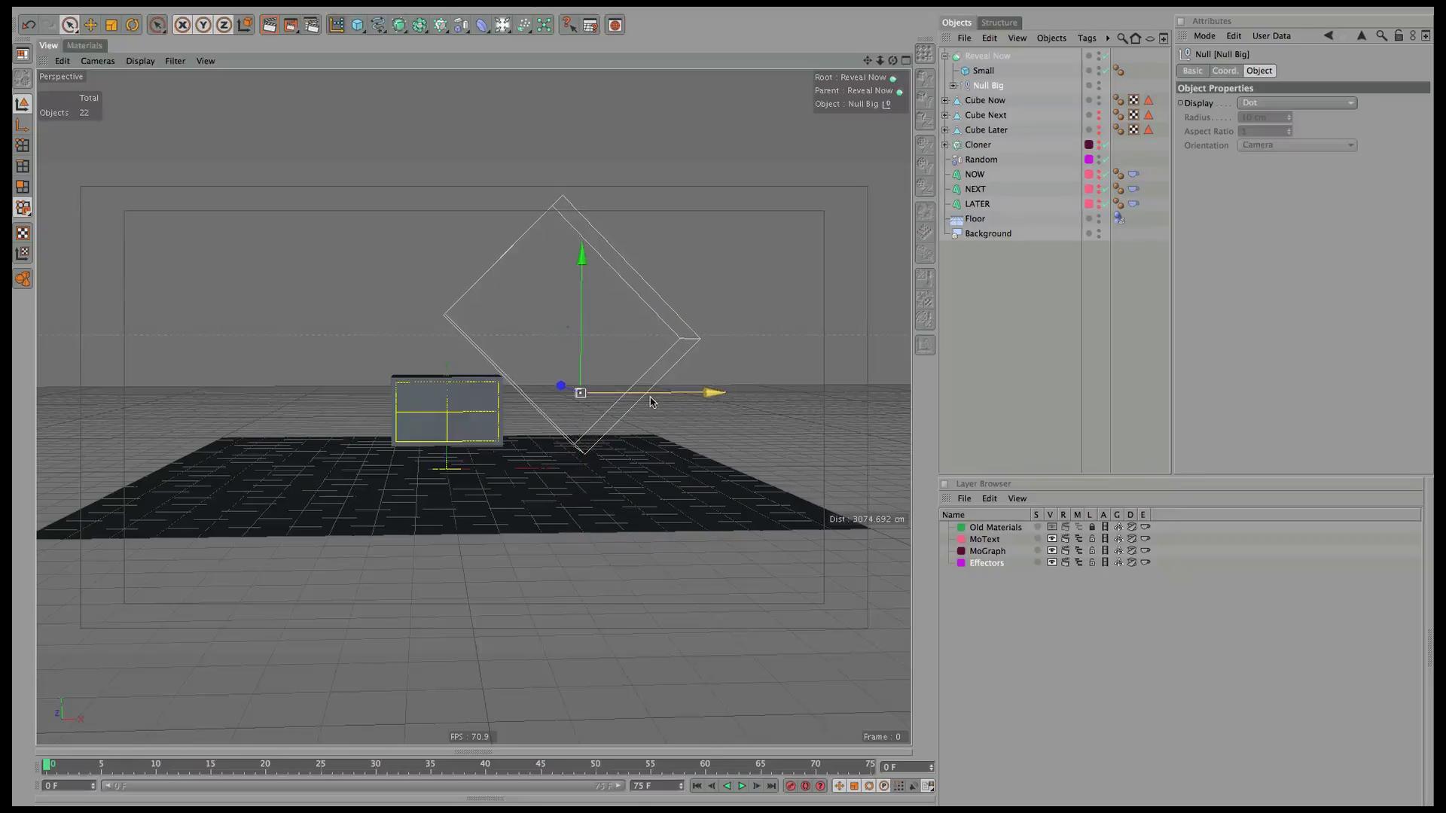
mouse_move(650, 396)
mouse_down()
mouse_move(666, 396)
mouse_move(540, 426)
mouse_move(629, 408)
mouse_up()
drag(557, 349, 558, 374)
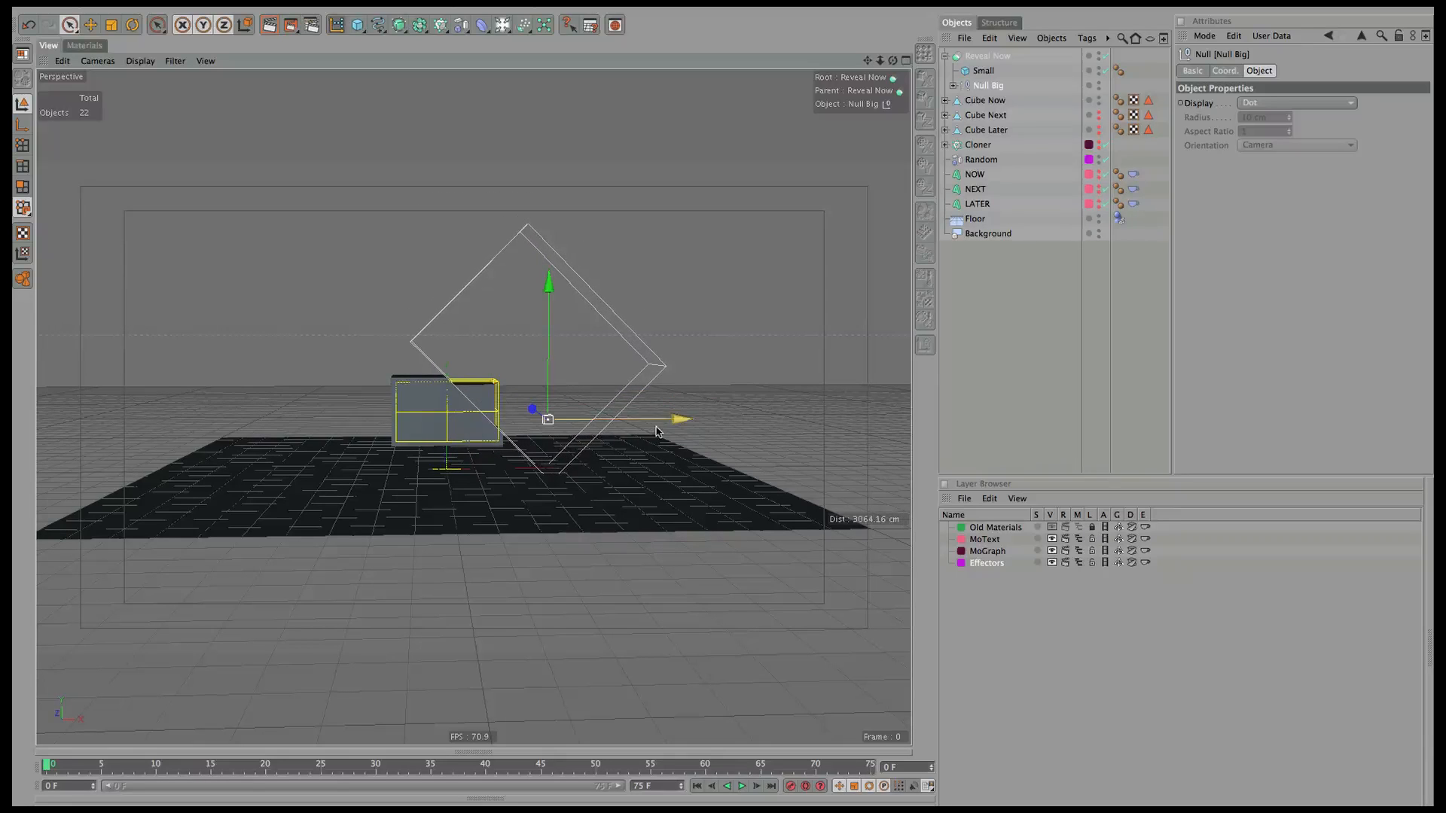
mouse_move(653, 429)
mouse_down()
mouse_move(575, 437)
mouse_move(673, 427)
mouse_up()
drag(711, 423, 579, 443)
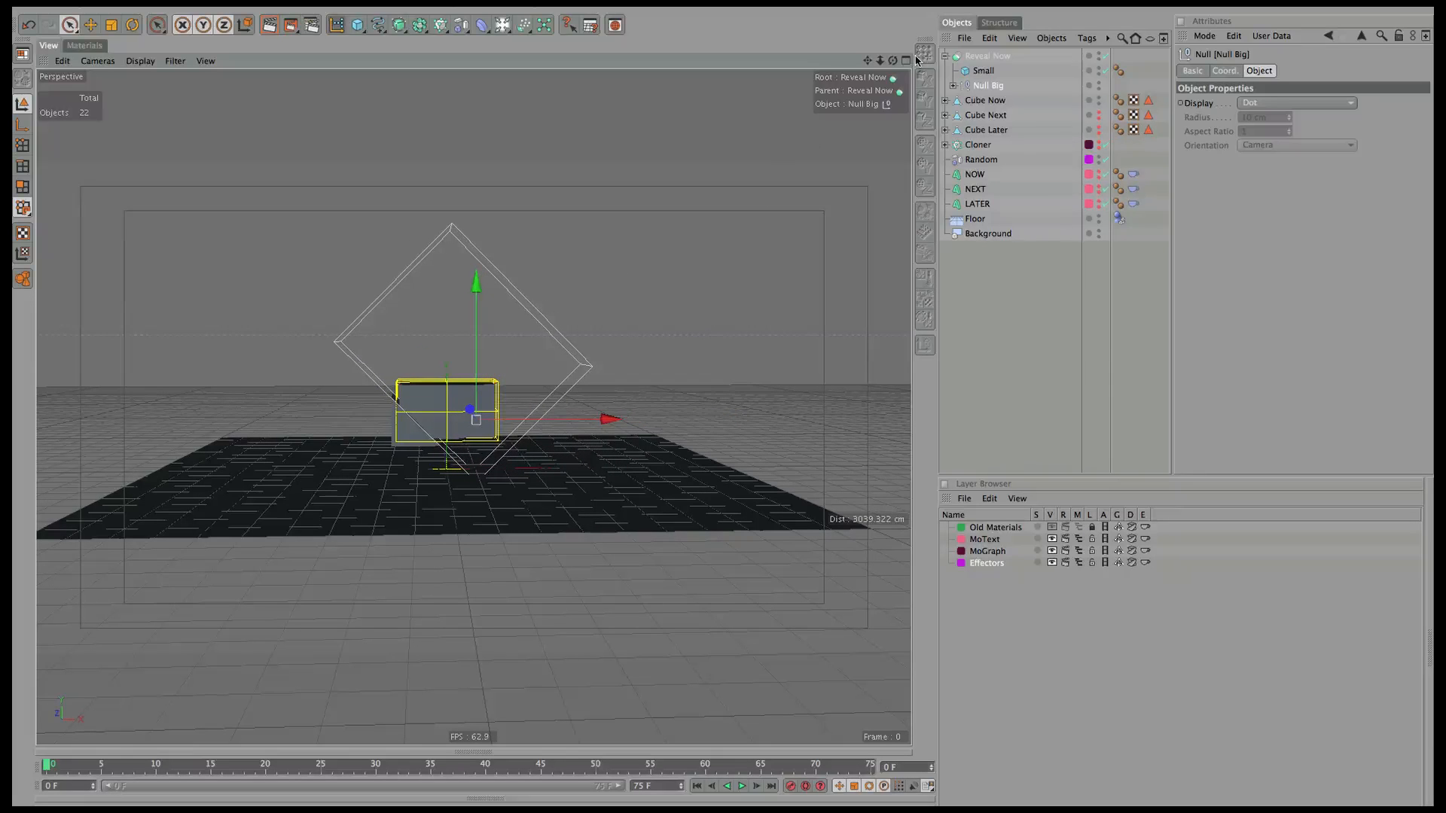
drag(879, 60, 670, 256)
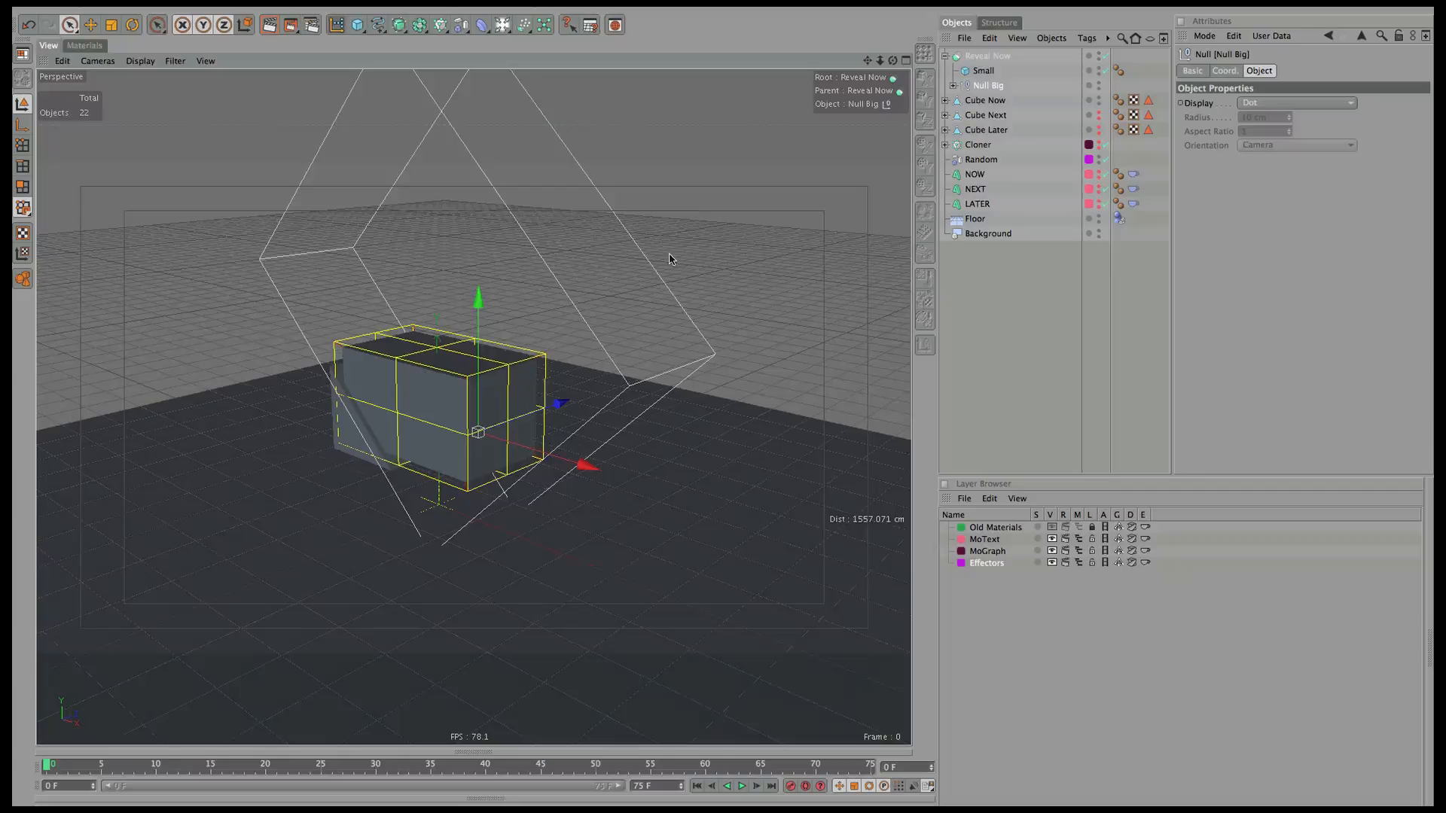
click(1021, 315)
drag(892, 61, 755, 65)
Create a new material named Outer Box.
click(83, 46)
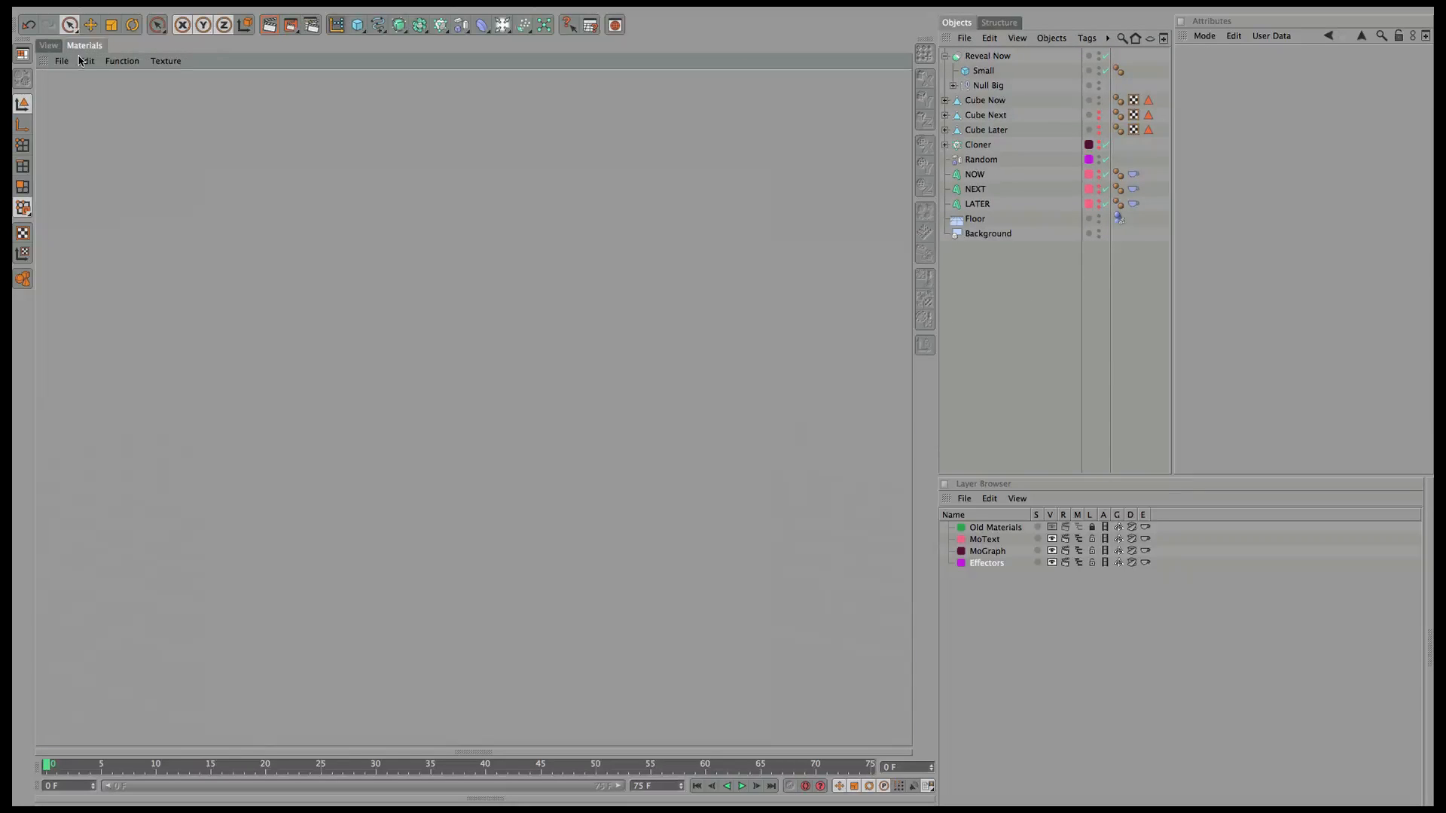
click(61, 61)
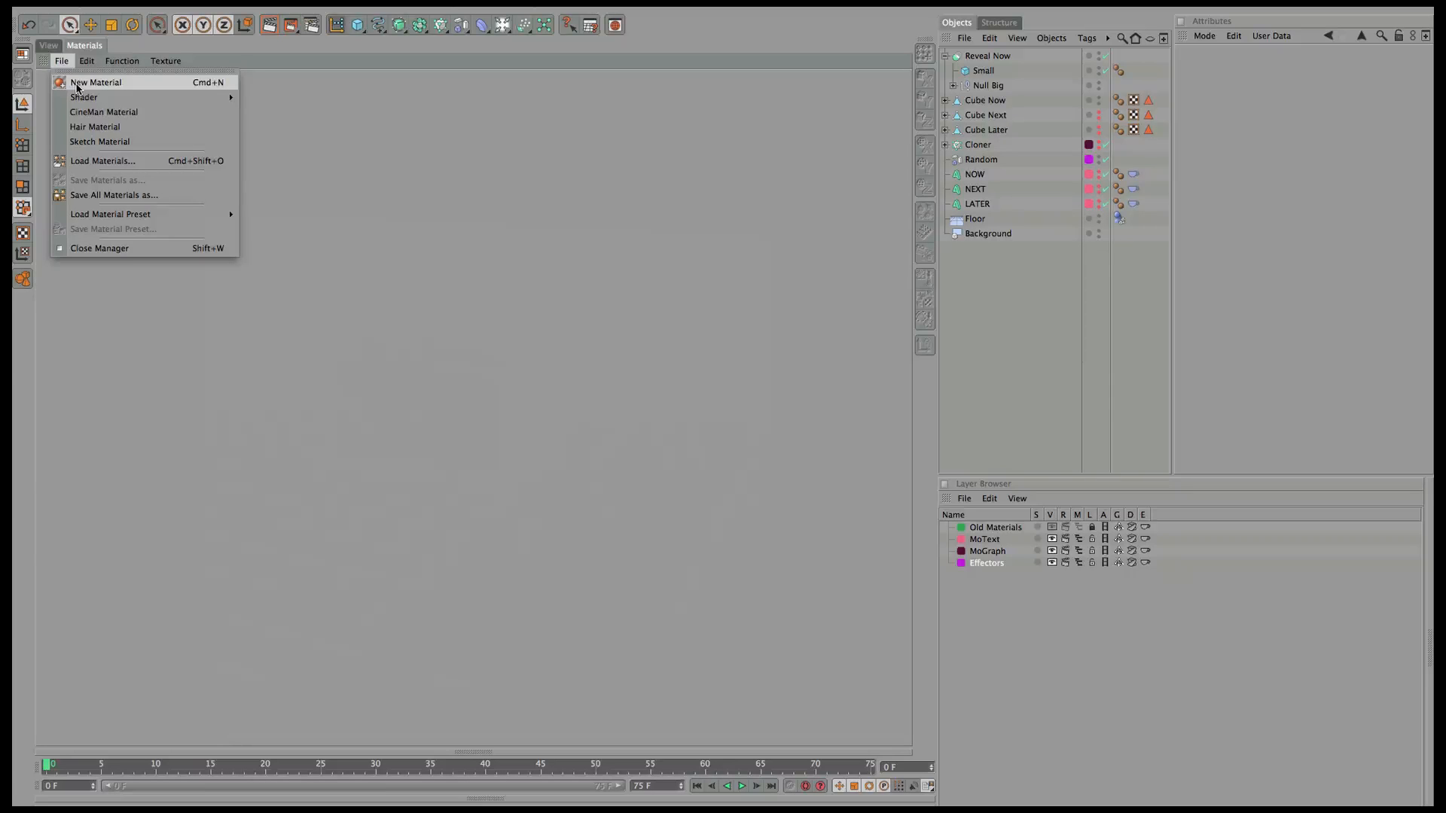
click(77, 85)
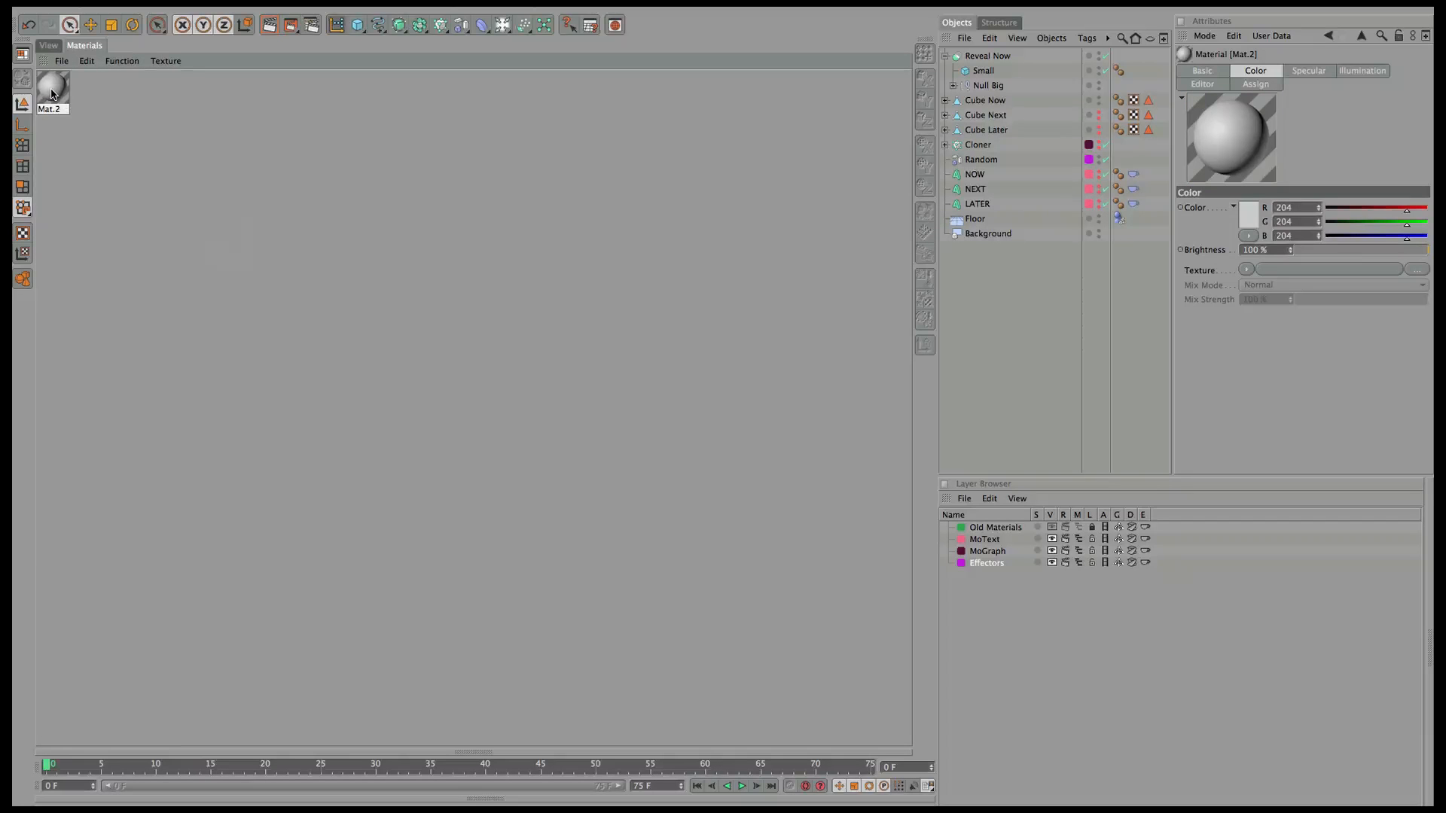
click(1203, 73)
click(1244, 208)
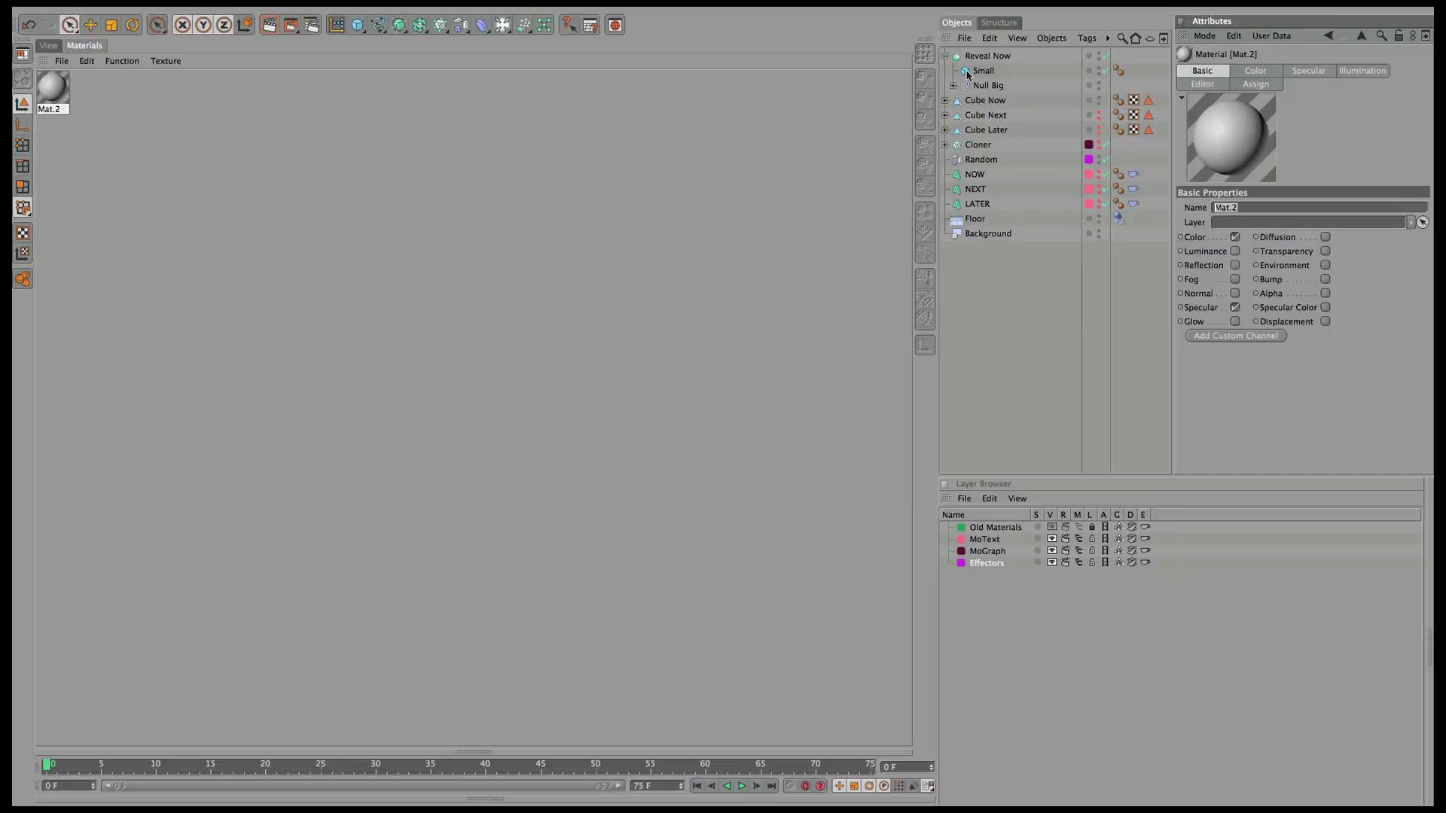
text(Outer Box)
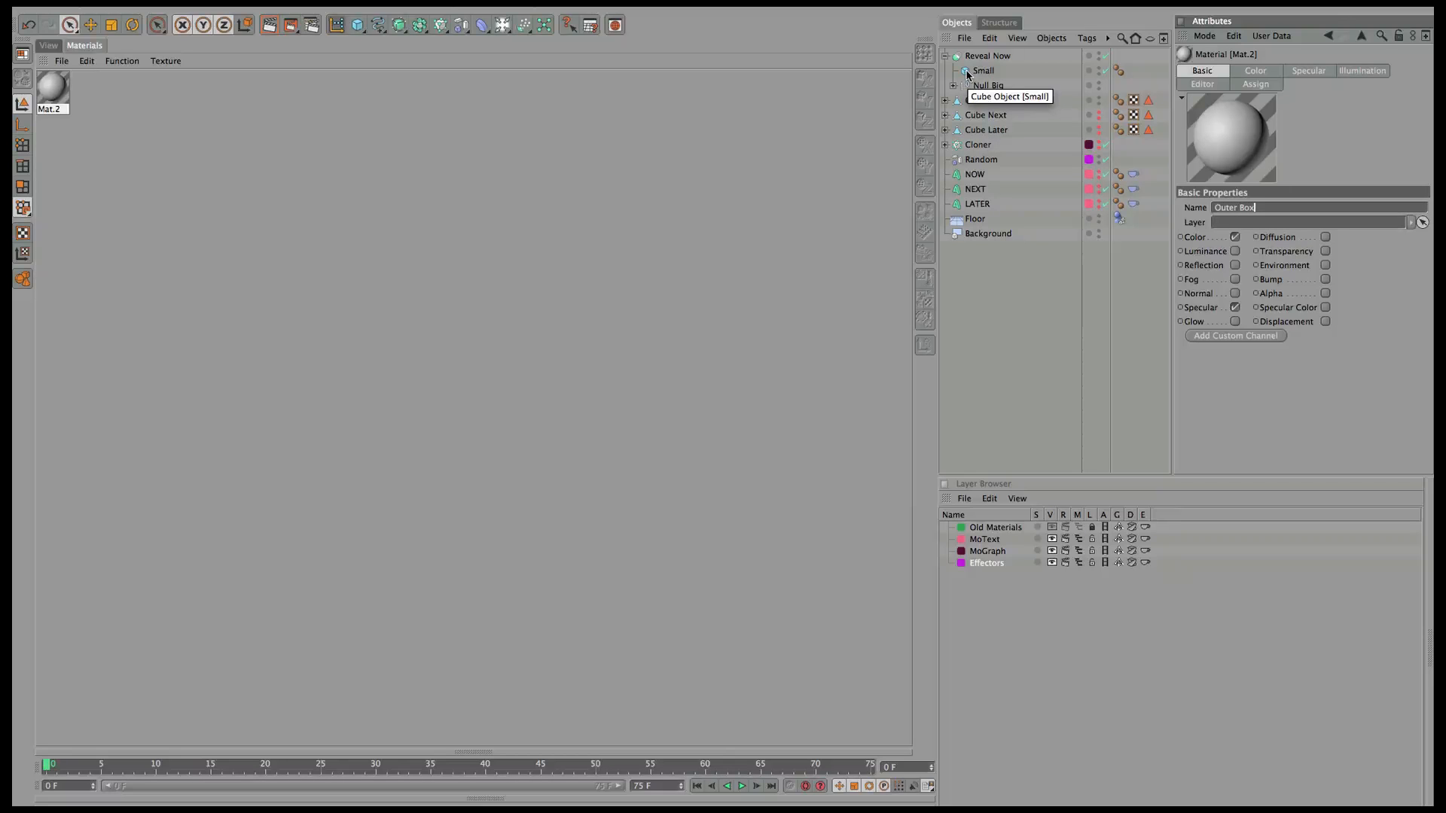
key(Return)
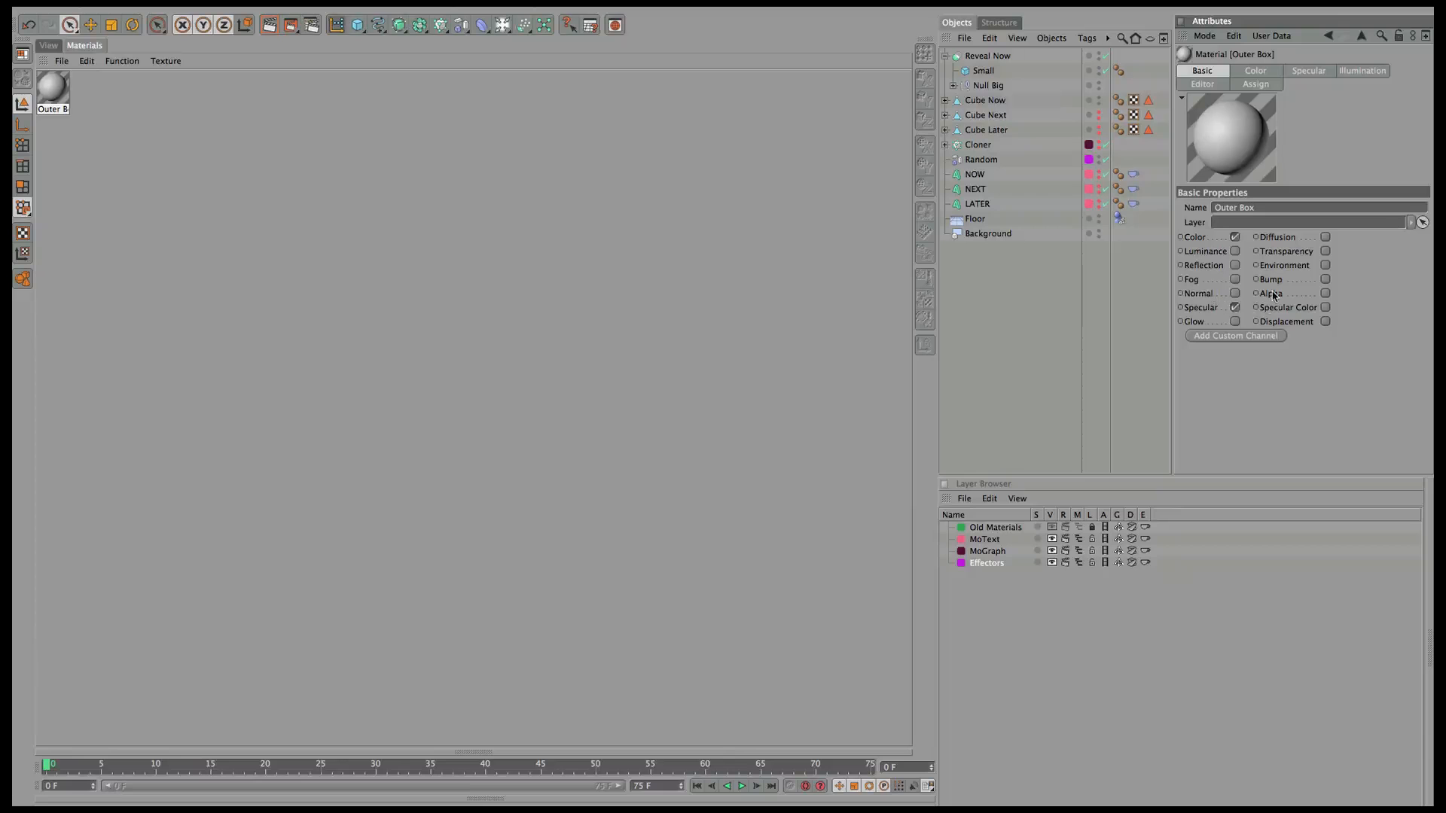
Set the Outer Box colour to a saturated purple.
click(1255, 71)
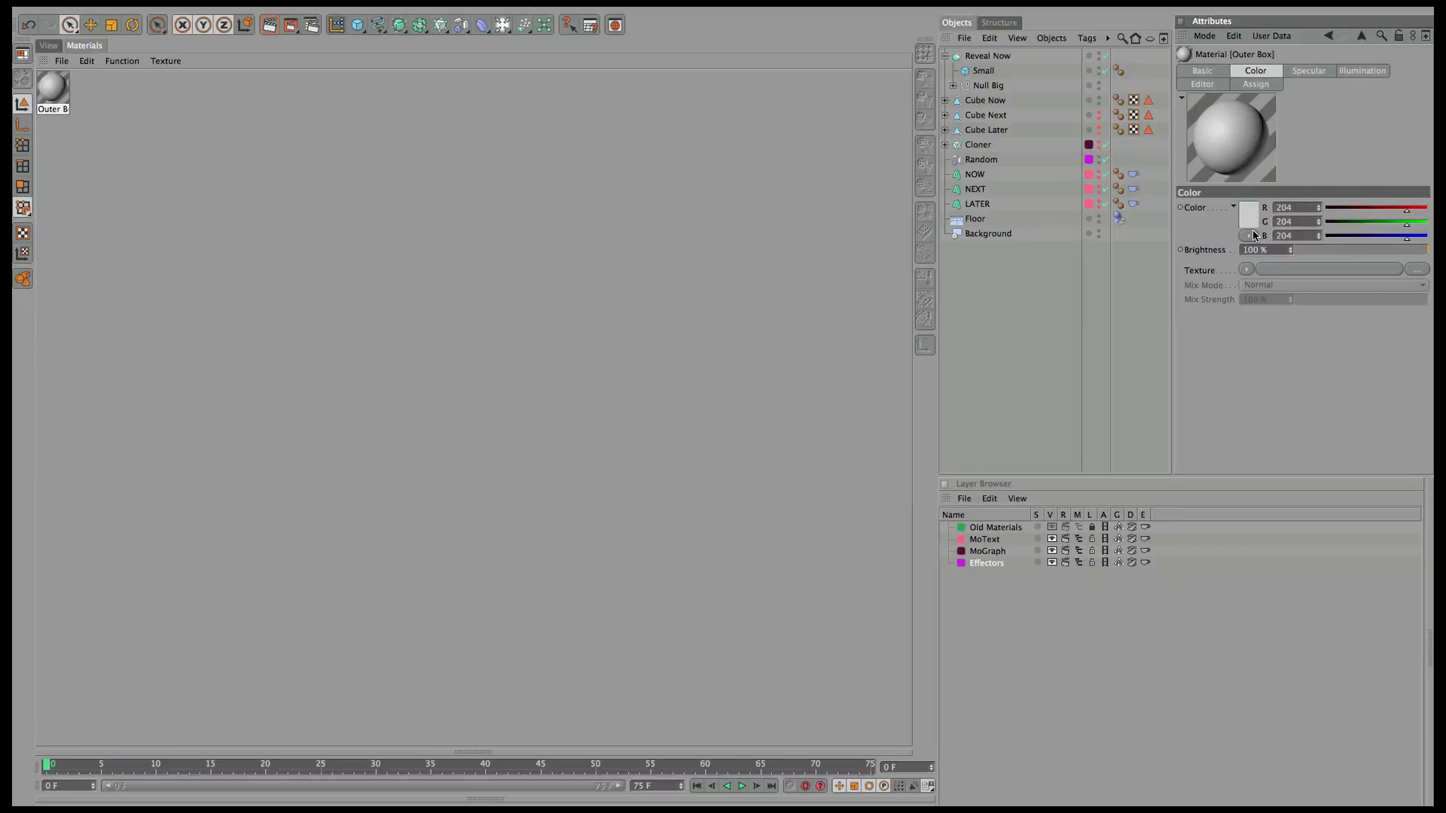
click(1254, 214)
drag(1333, 164, 1320, 163)
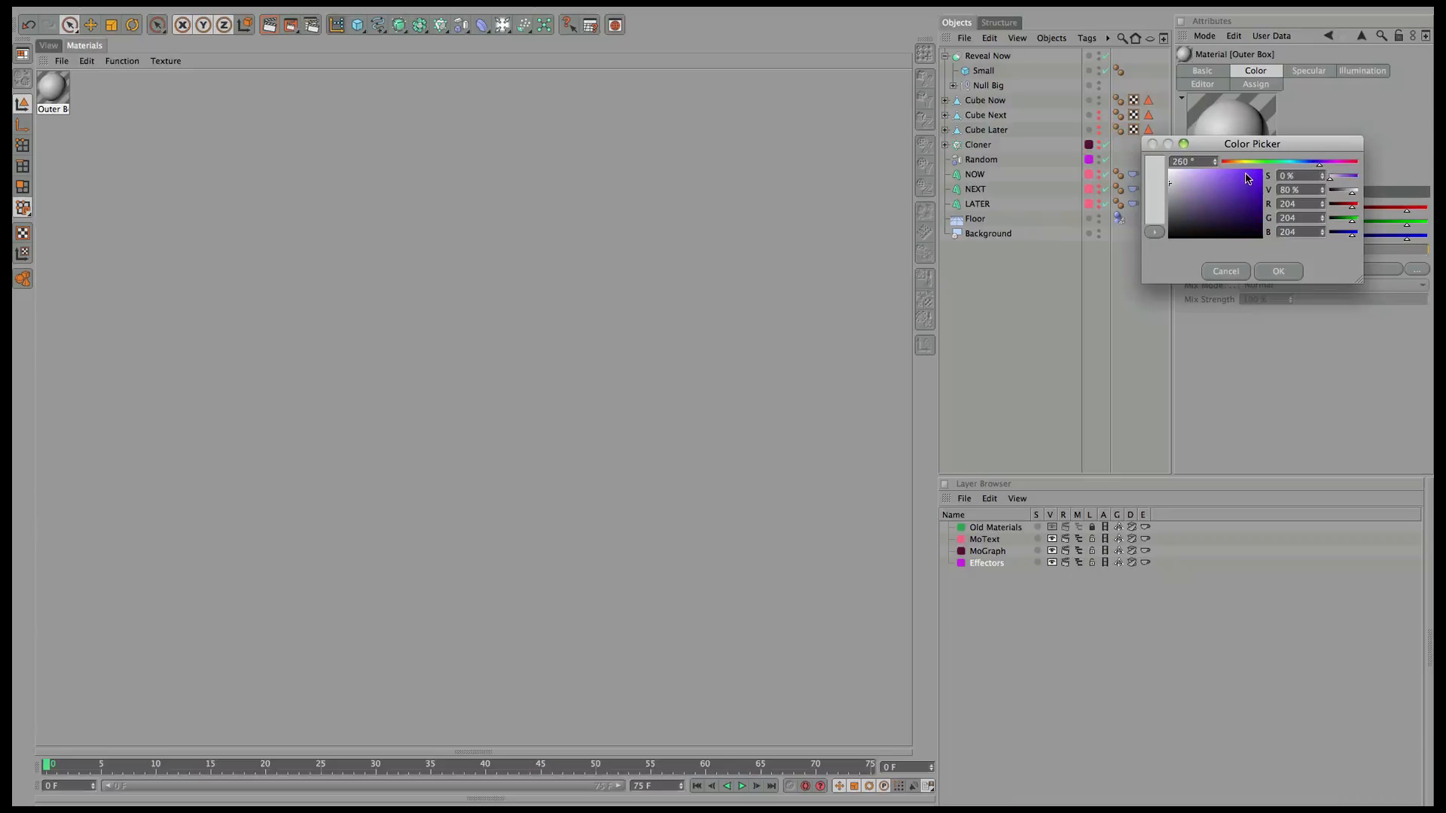
click(1249, 184)
click(1278, 271)
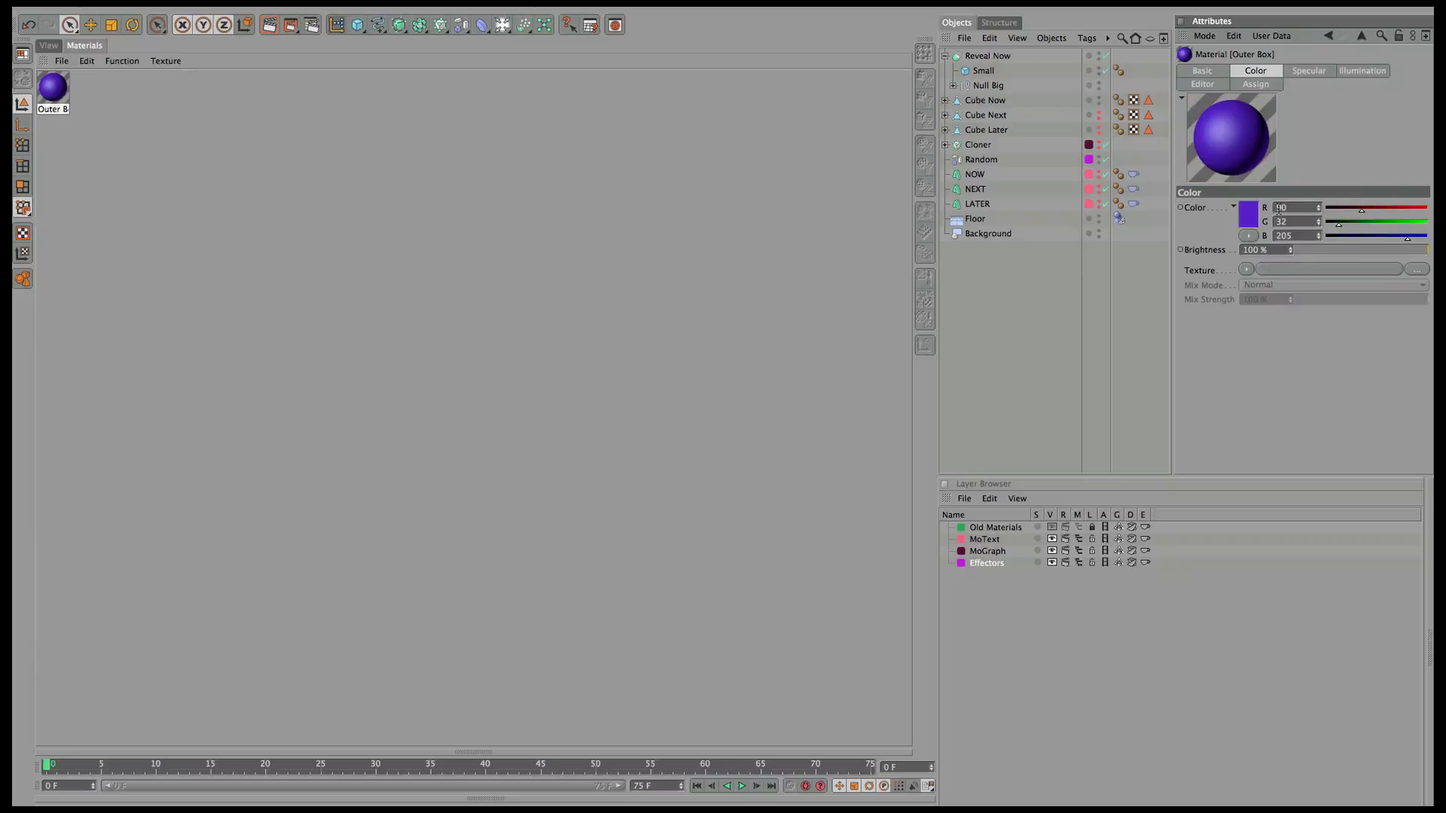
Enable a Fresnel reflection with 8% brightness and 9% mix strength.
click(1205, 71)
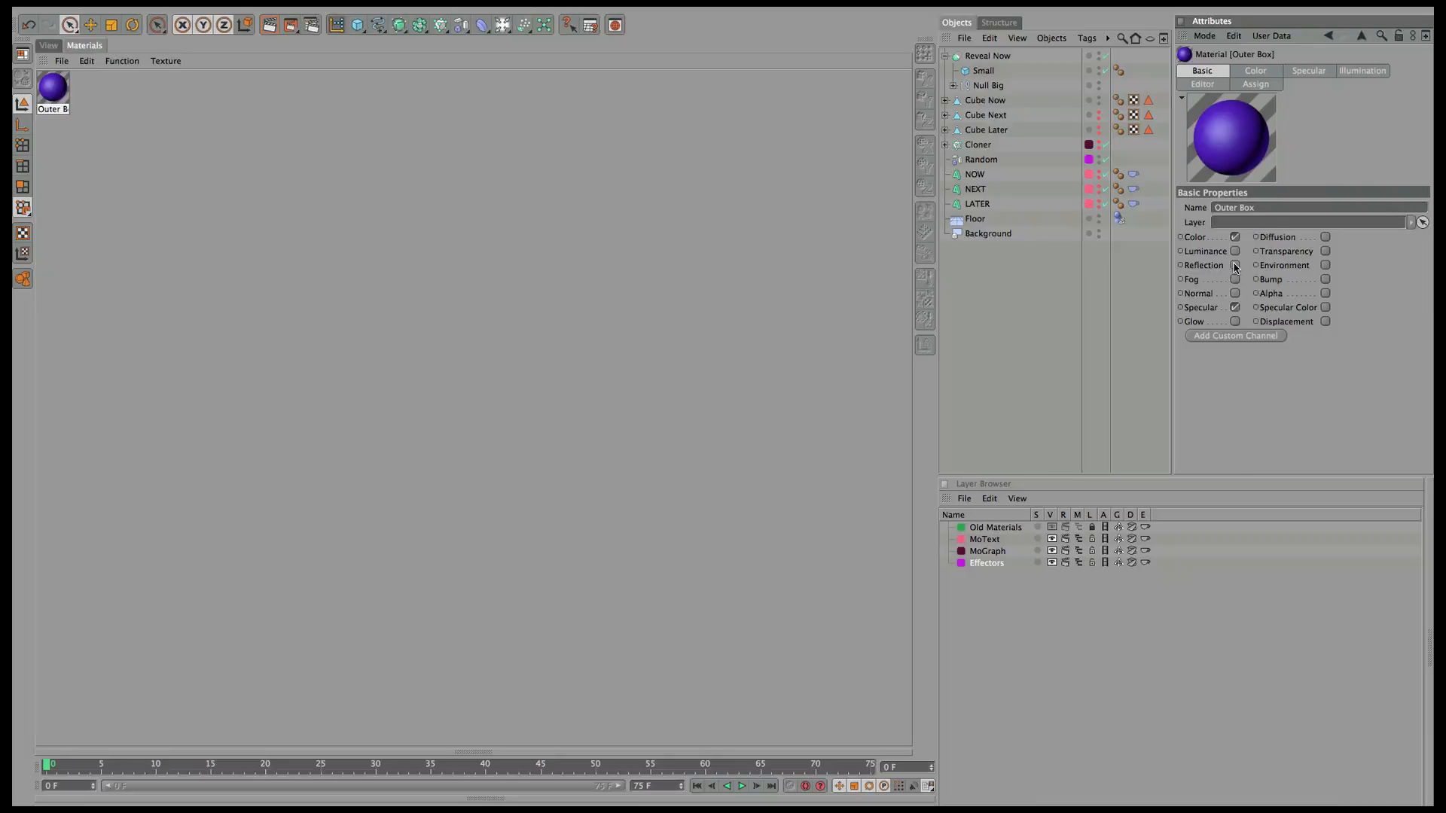
click(1235, 266)
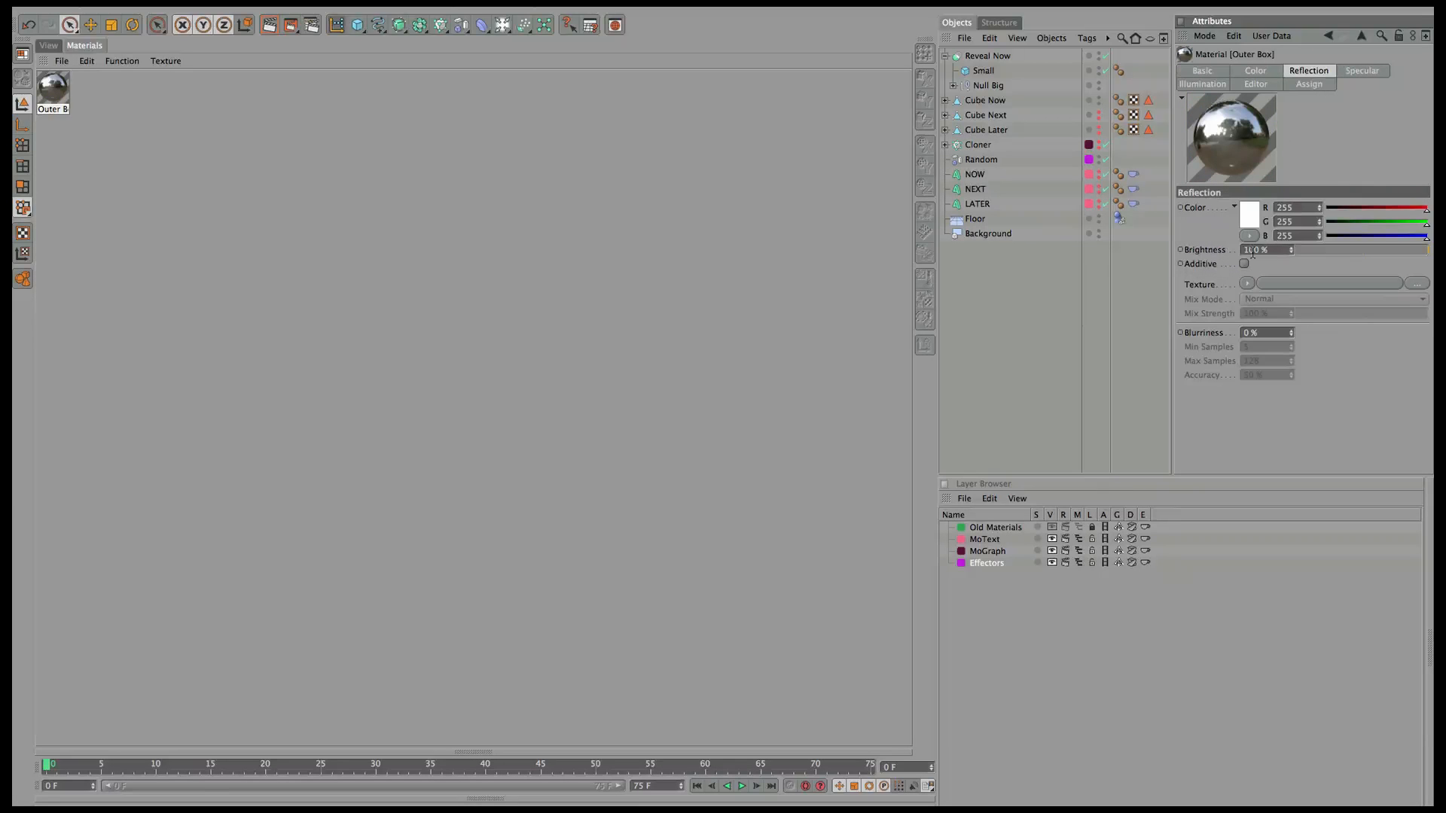
click(1248, 283)
click(1275, 455)
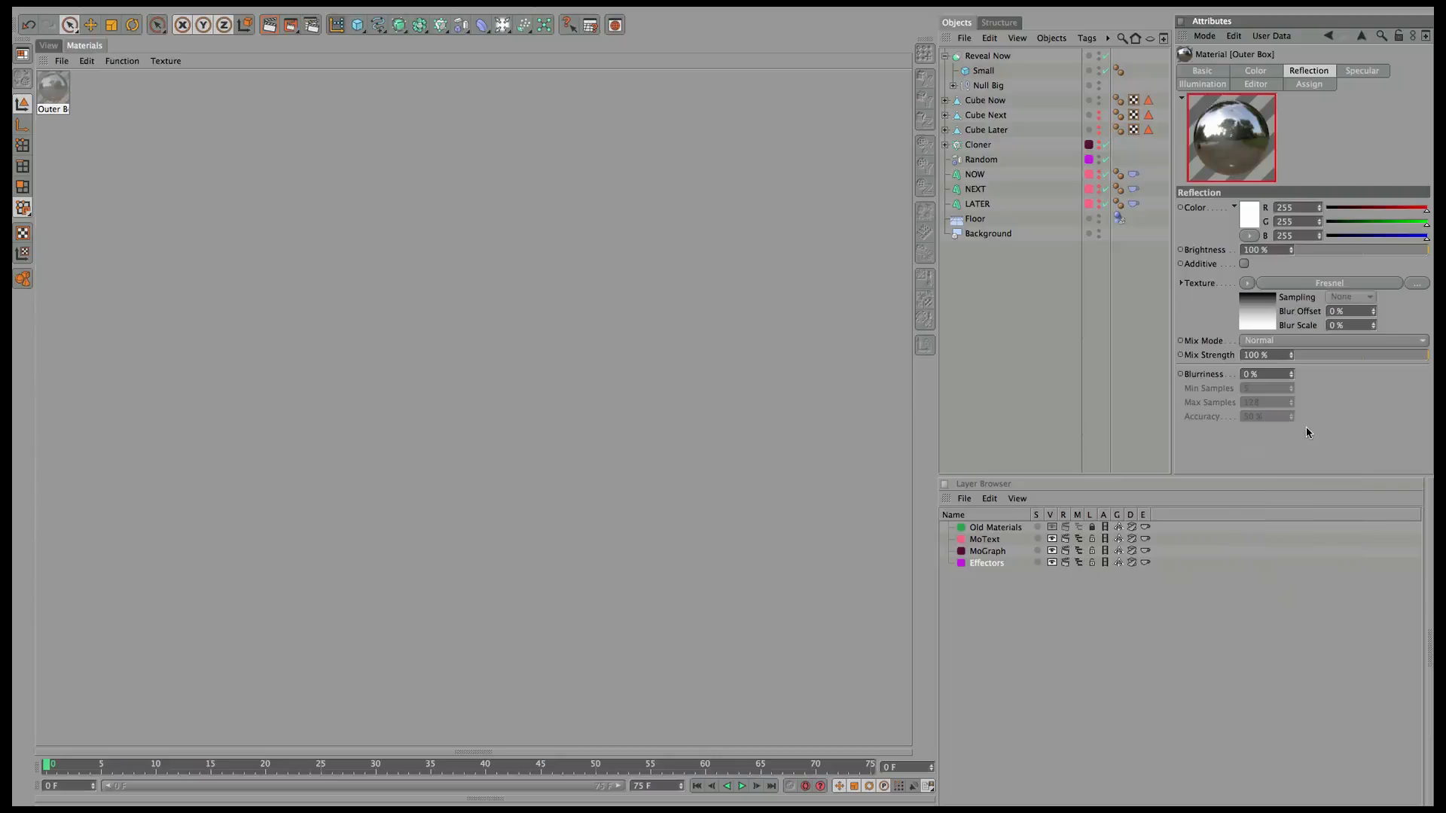
click(1311, 250)
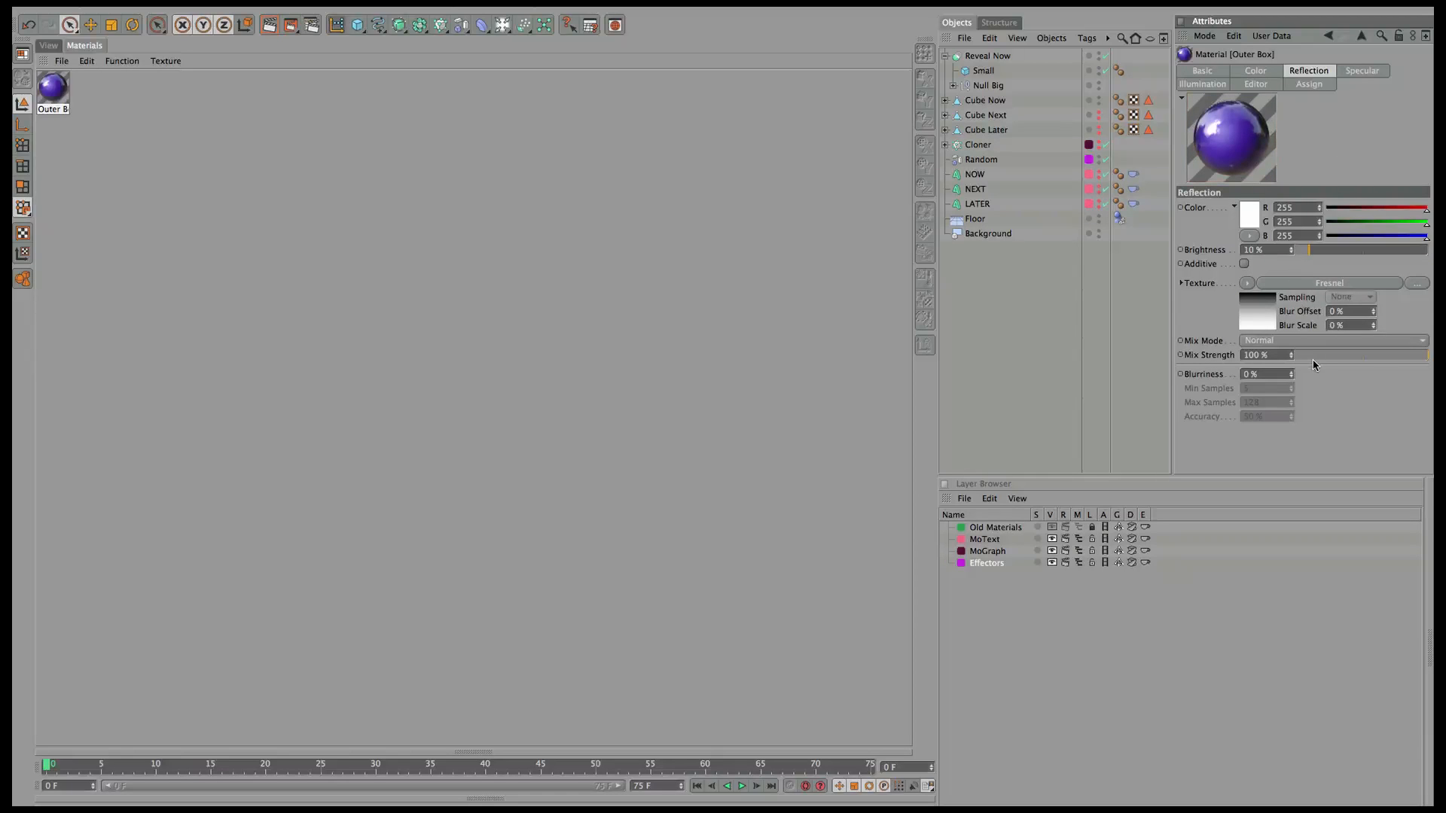
click(1308, 355)
click(1304, 251)
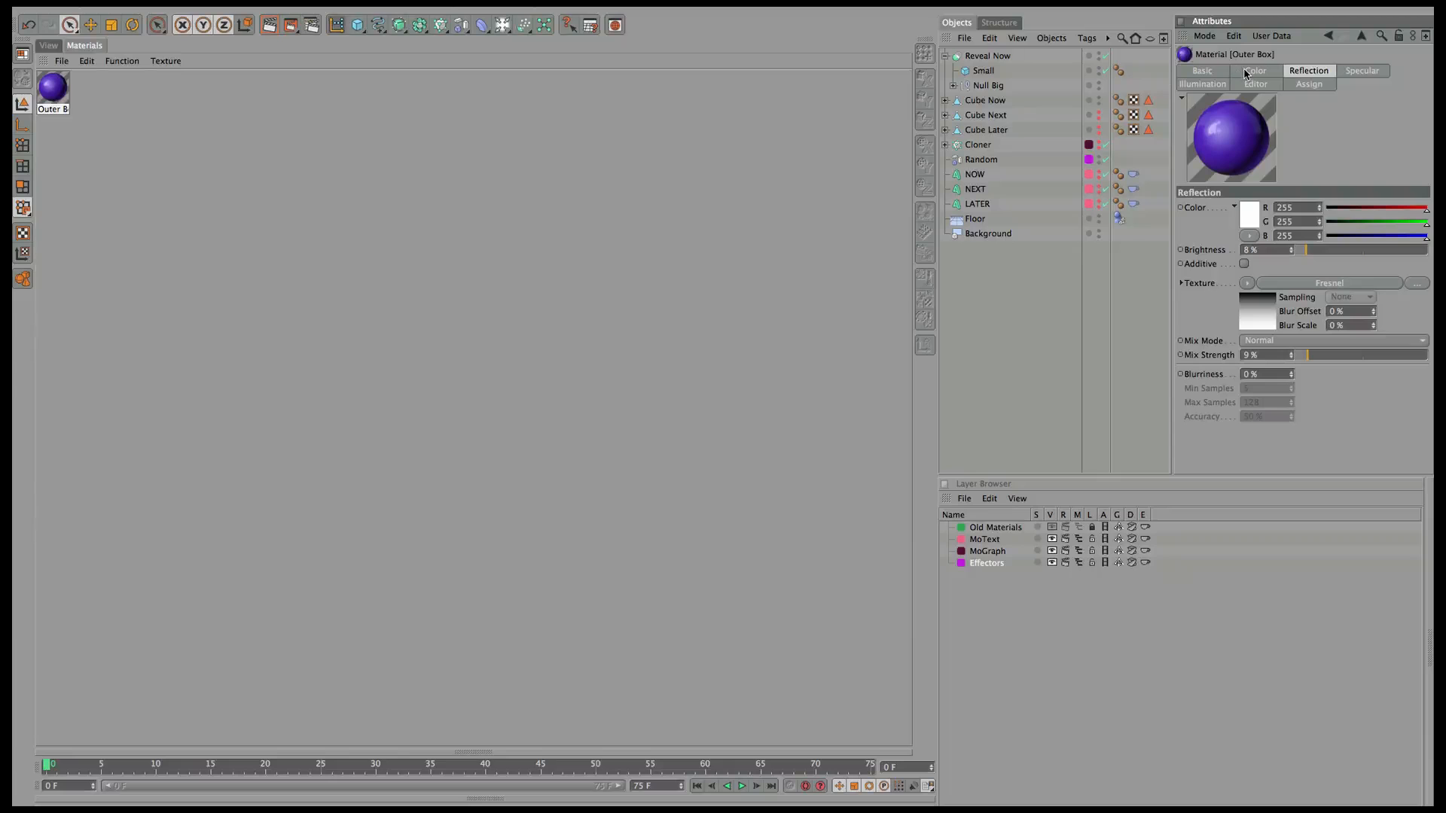
click(1203, 70)
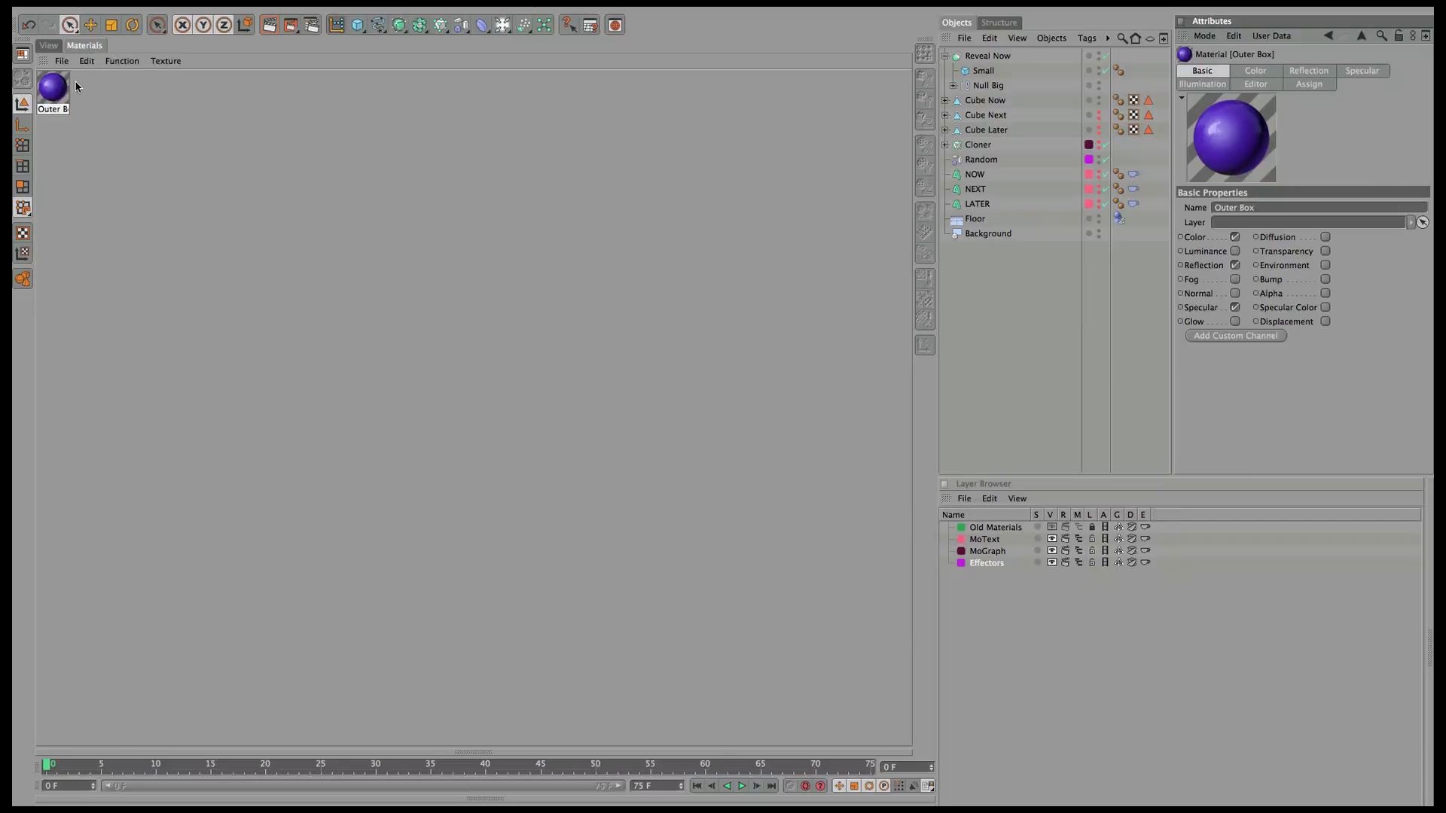
Apply Outer Box to Reveal Now and check the purple cut-away in perspective.
drag(54, 88, 959, 59)
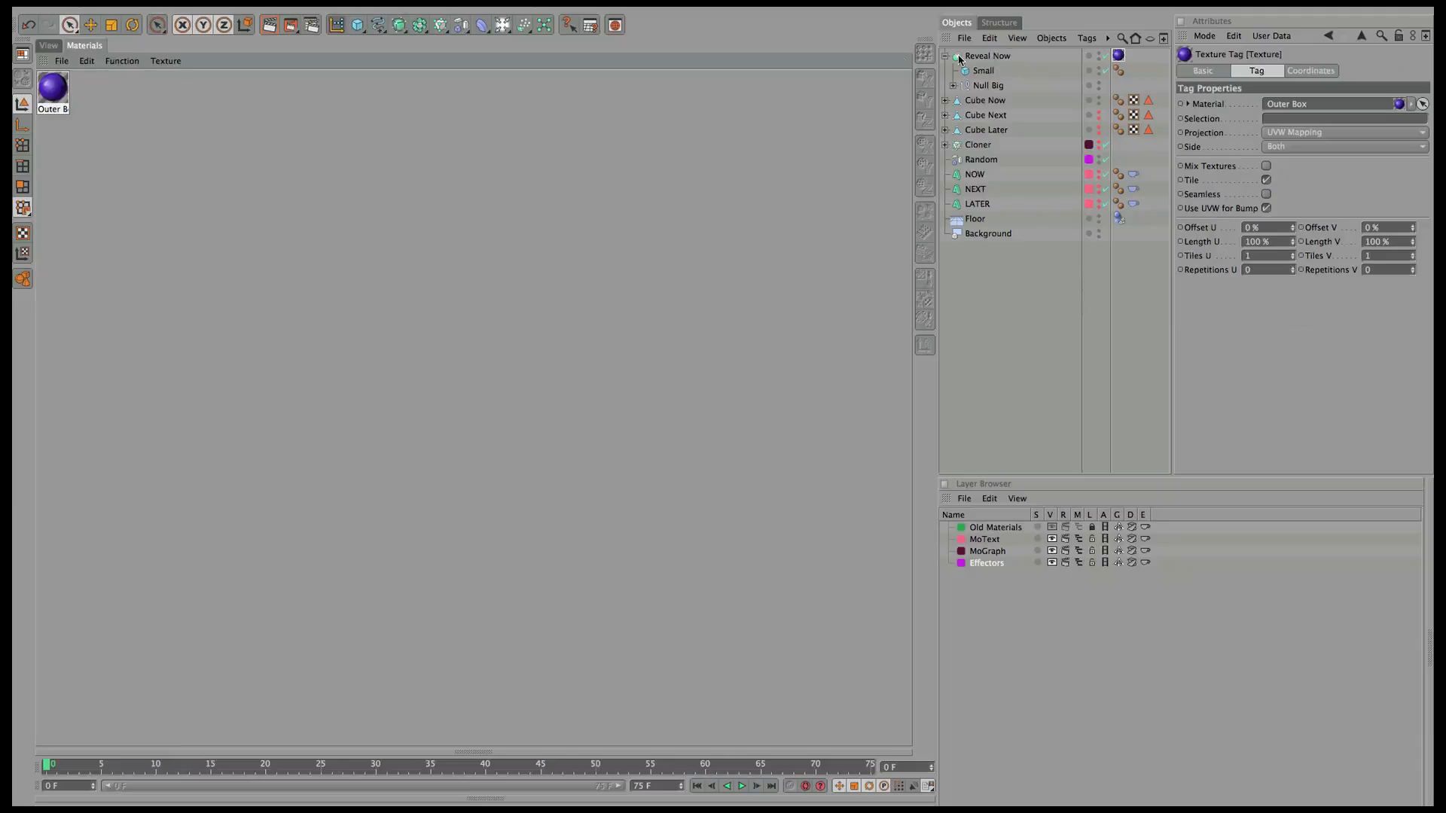
click(49, 46)
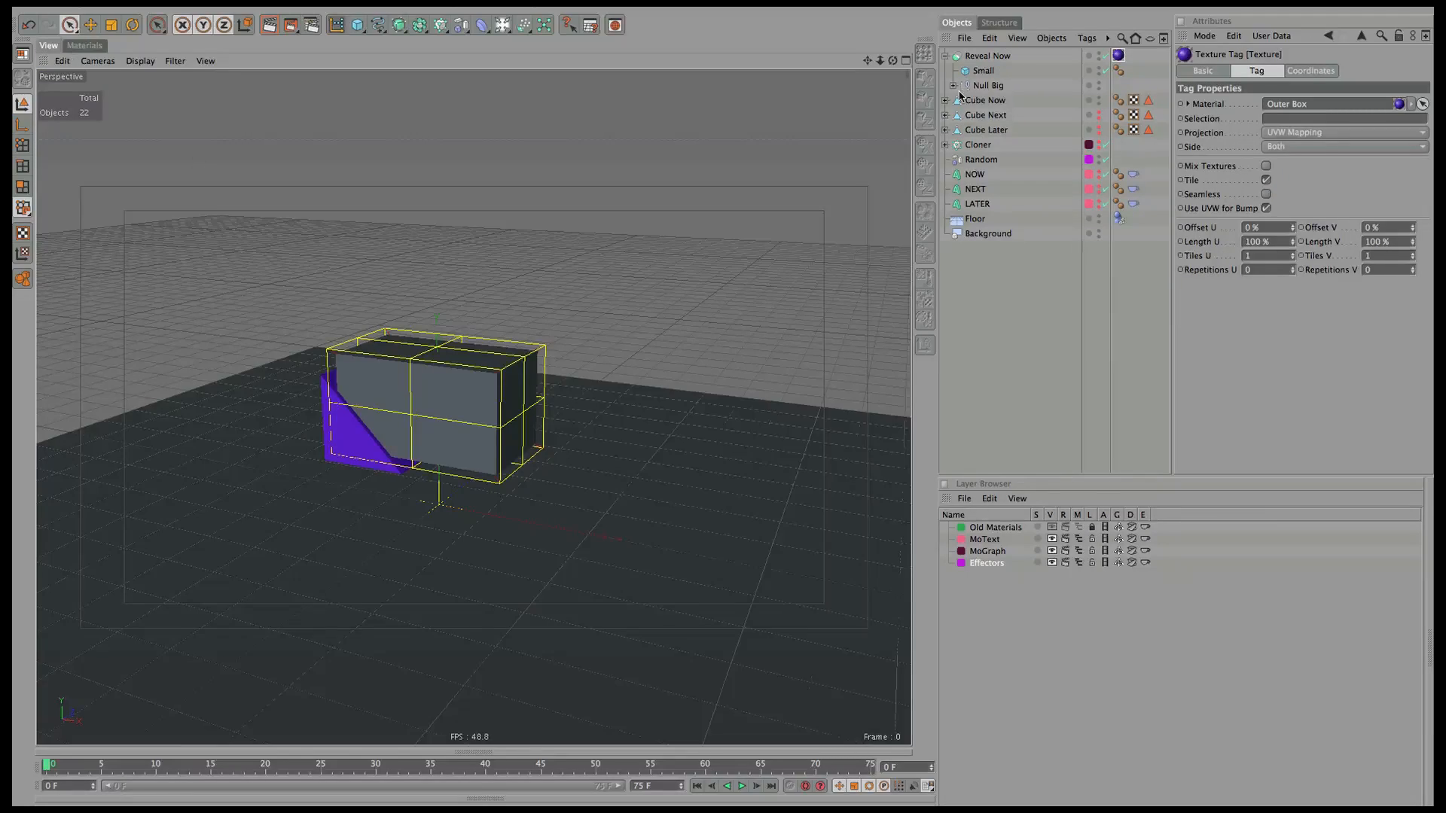
drag(891, 61, 792, 118)
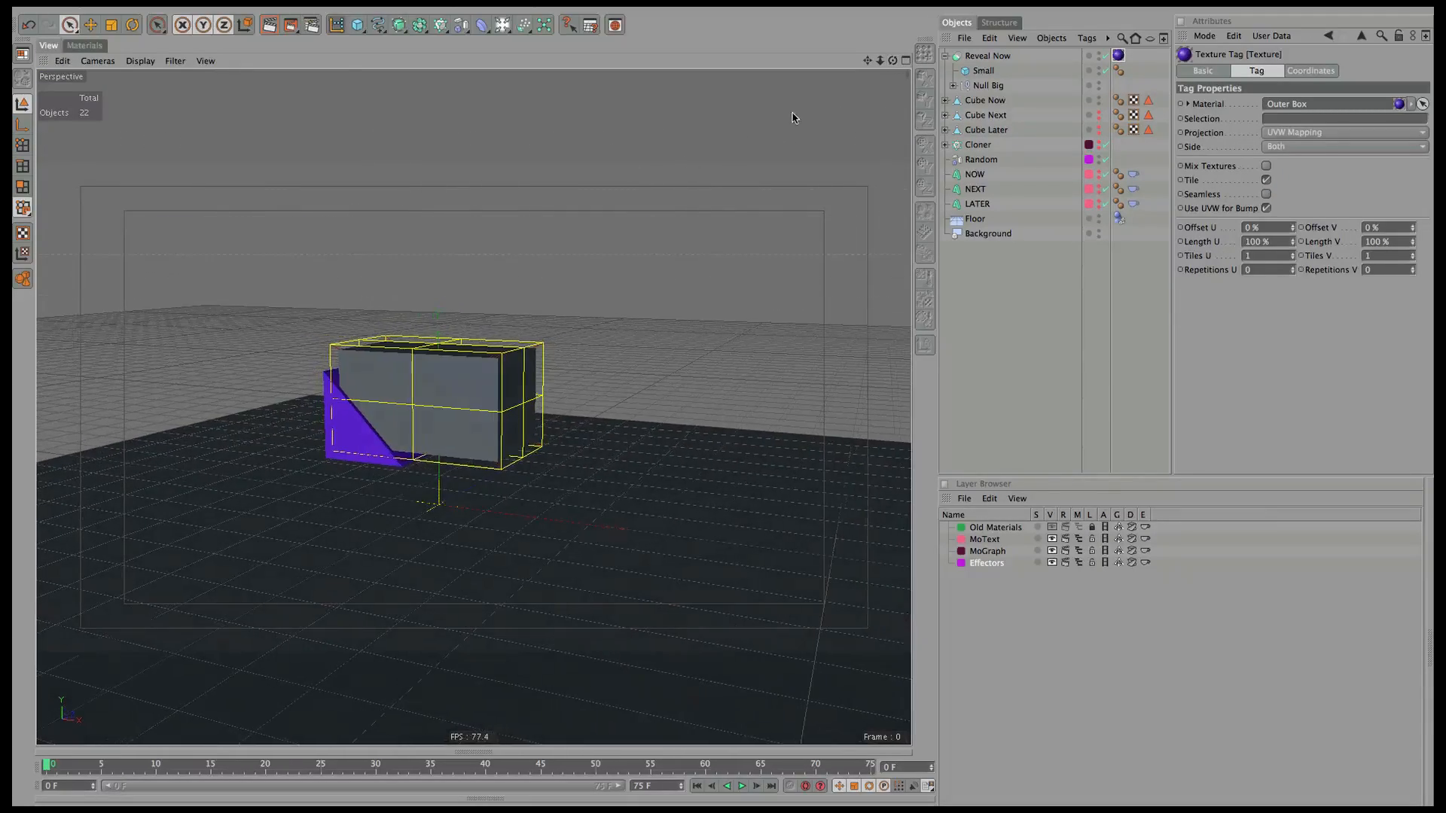
click(83, 46)
click(92, 100)
Create a new material named Inner Box.
click(62, 60)
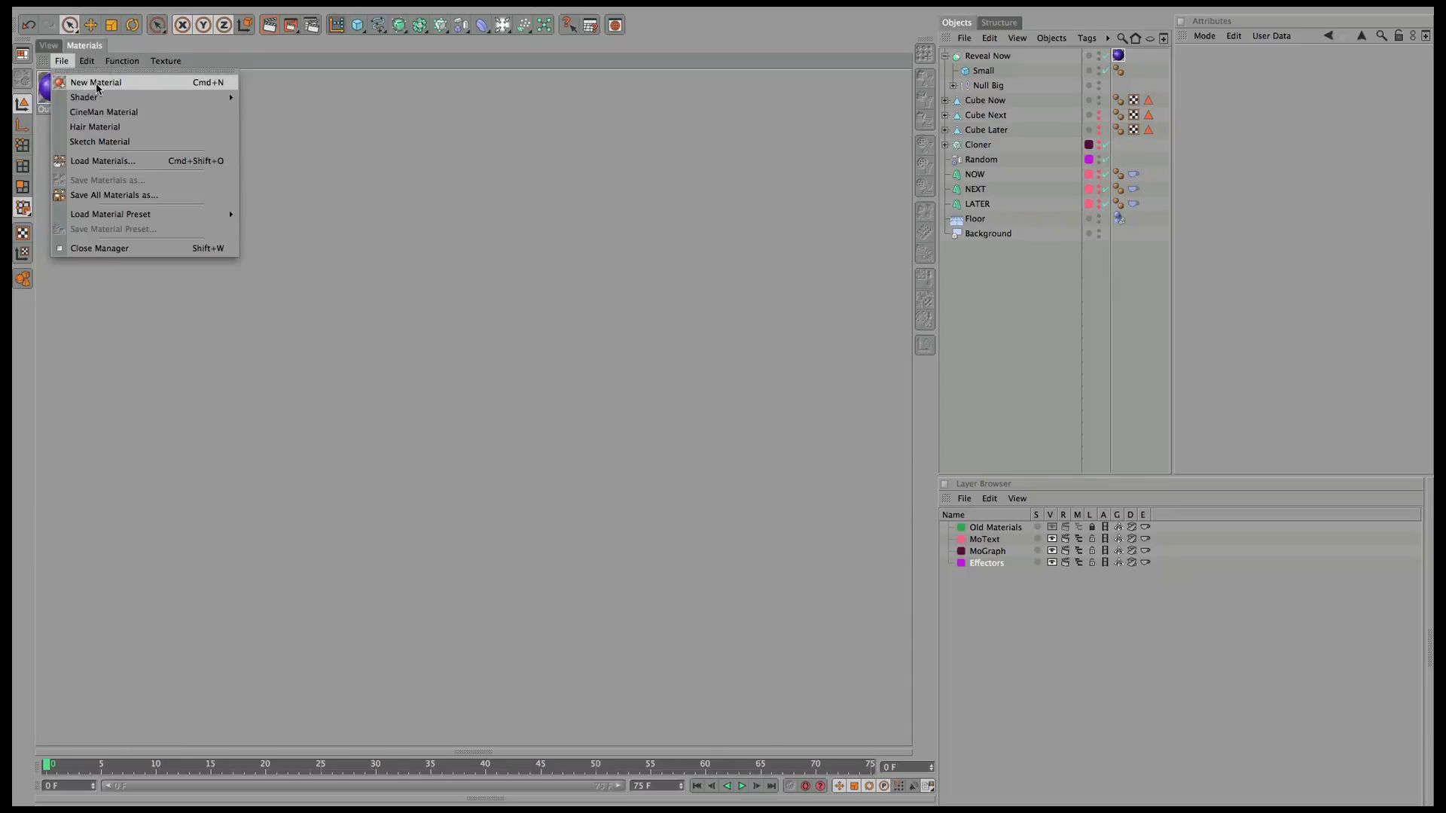
click(96, 82)
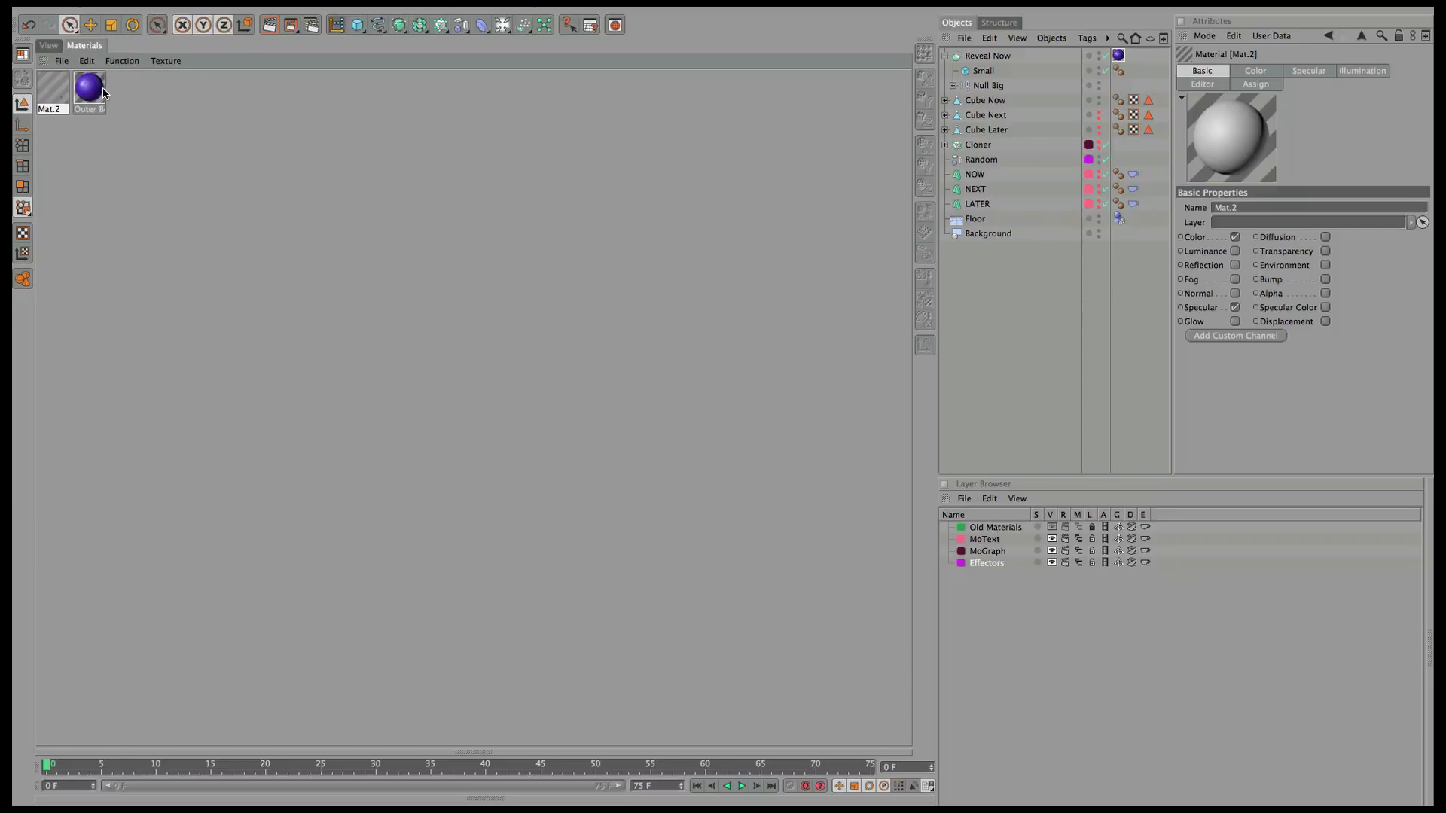
click(1243, 208)
text(inner)
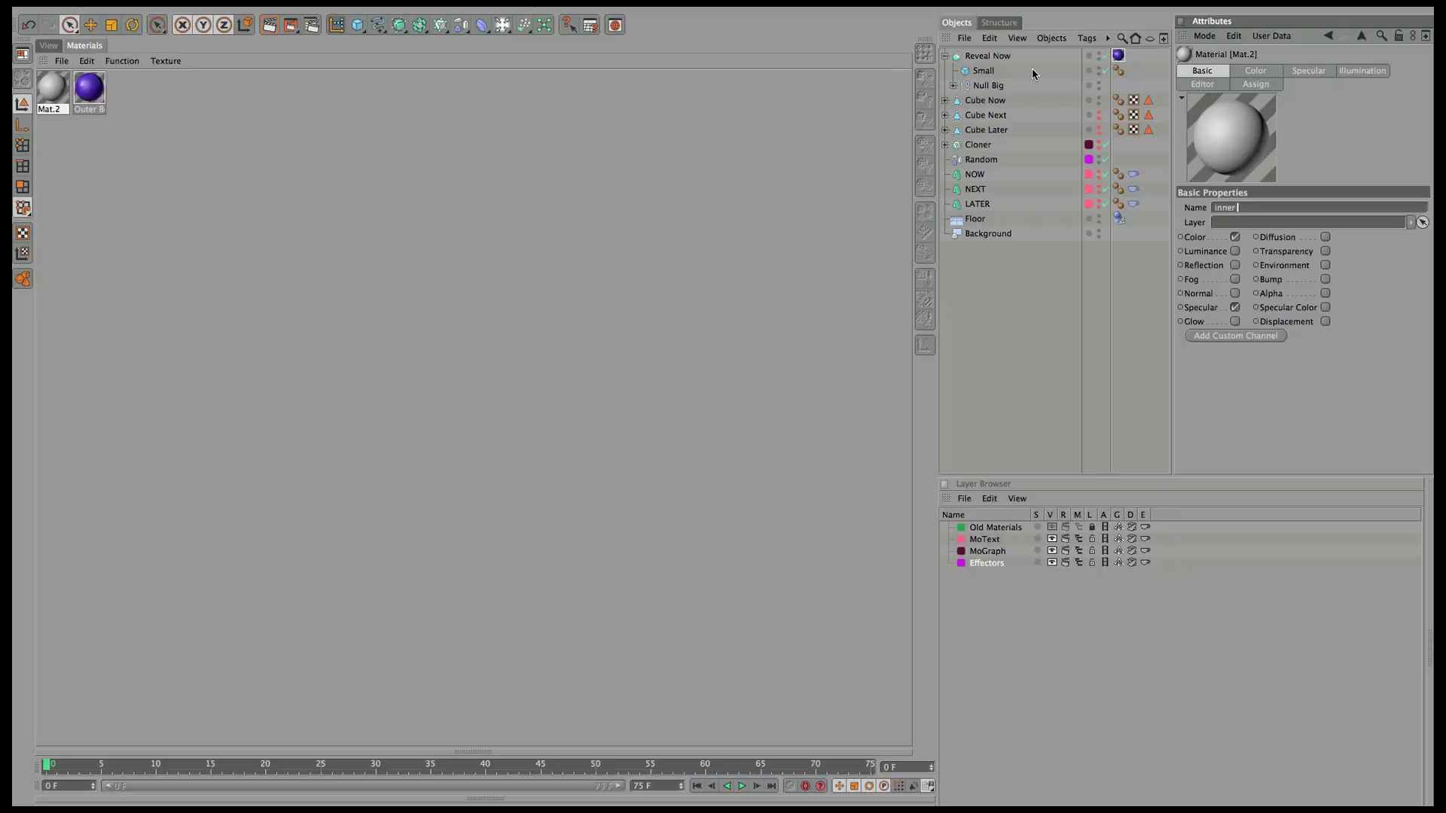
text( Box)
key(Return)
Colour Inner Box pale cream with a subtle Noise texture at 2% mix strength.
click(1272, 73)
click(1244, 226)
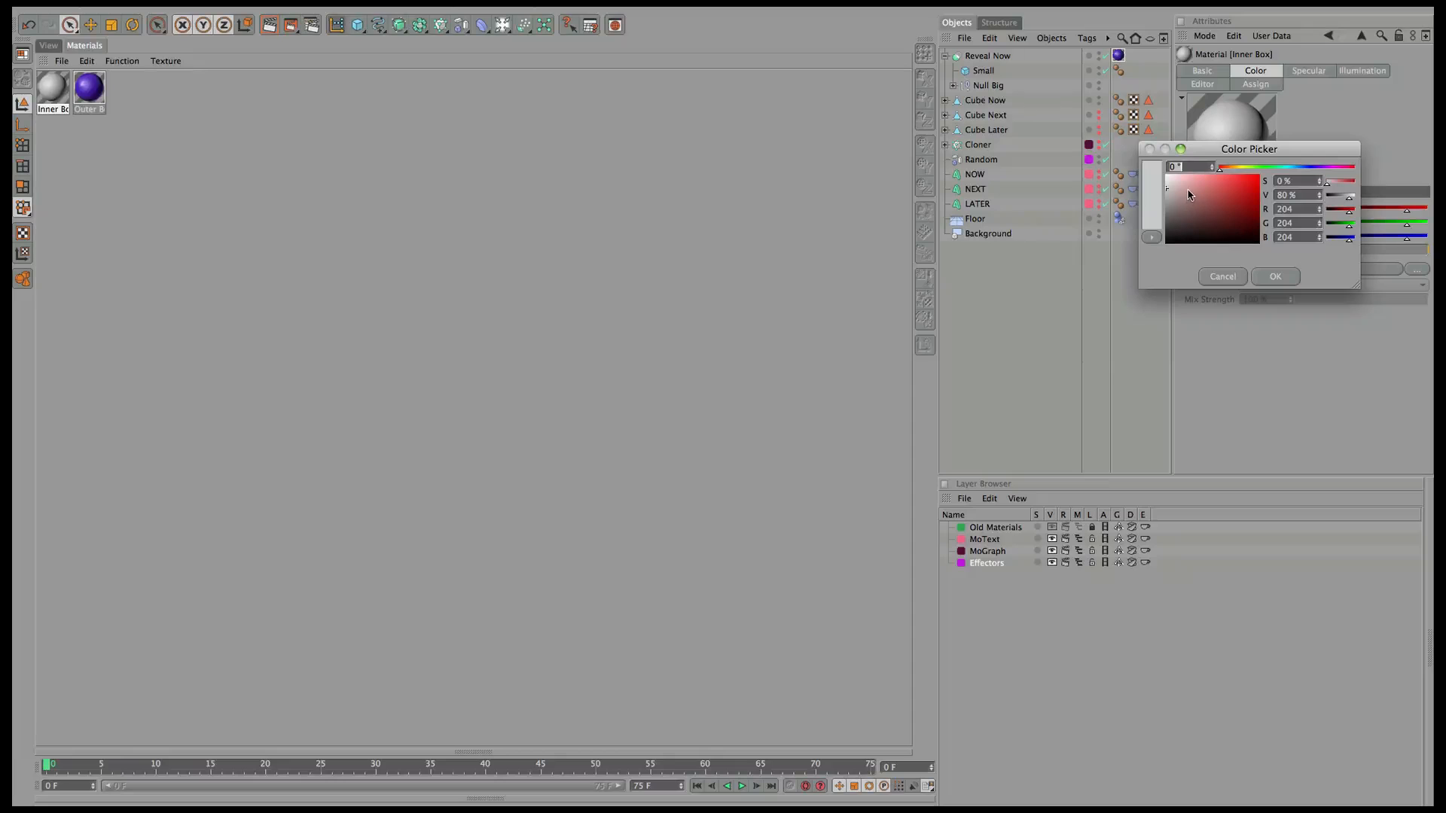
click(1238, 168)
drag(1189, 189, 1180, 185)
click(1275, 277)
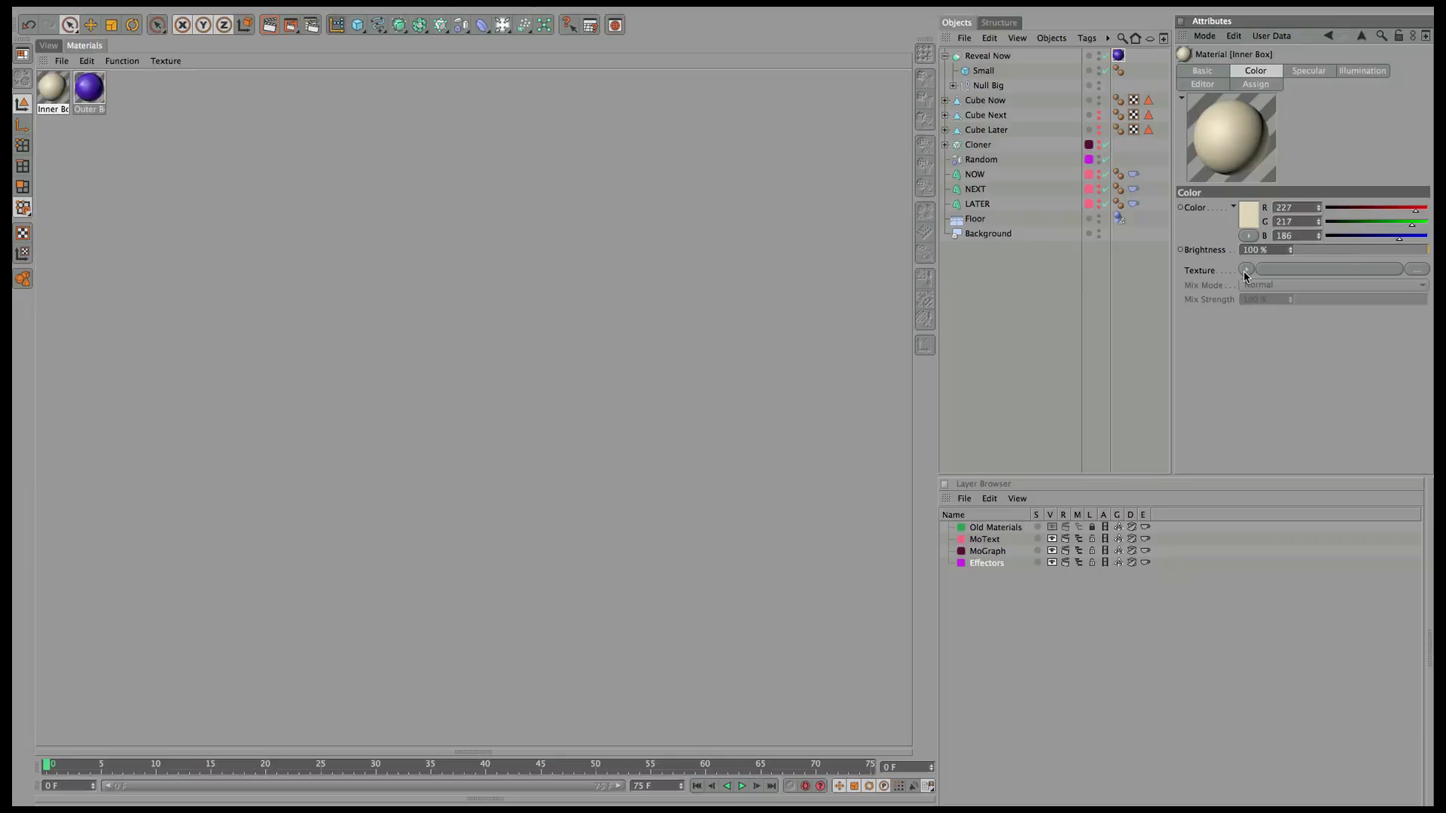
click(1246, 271)
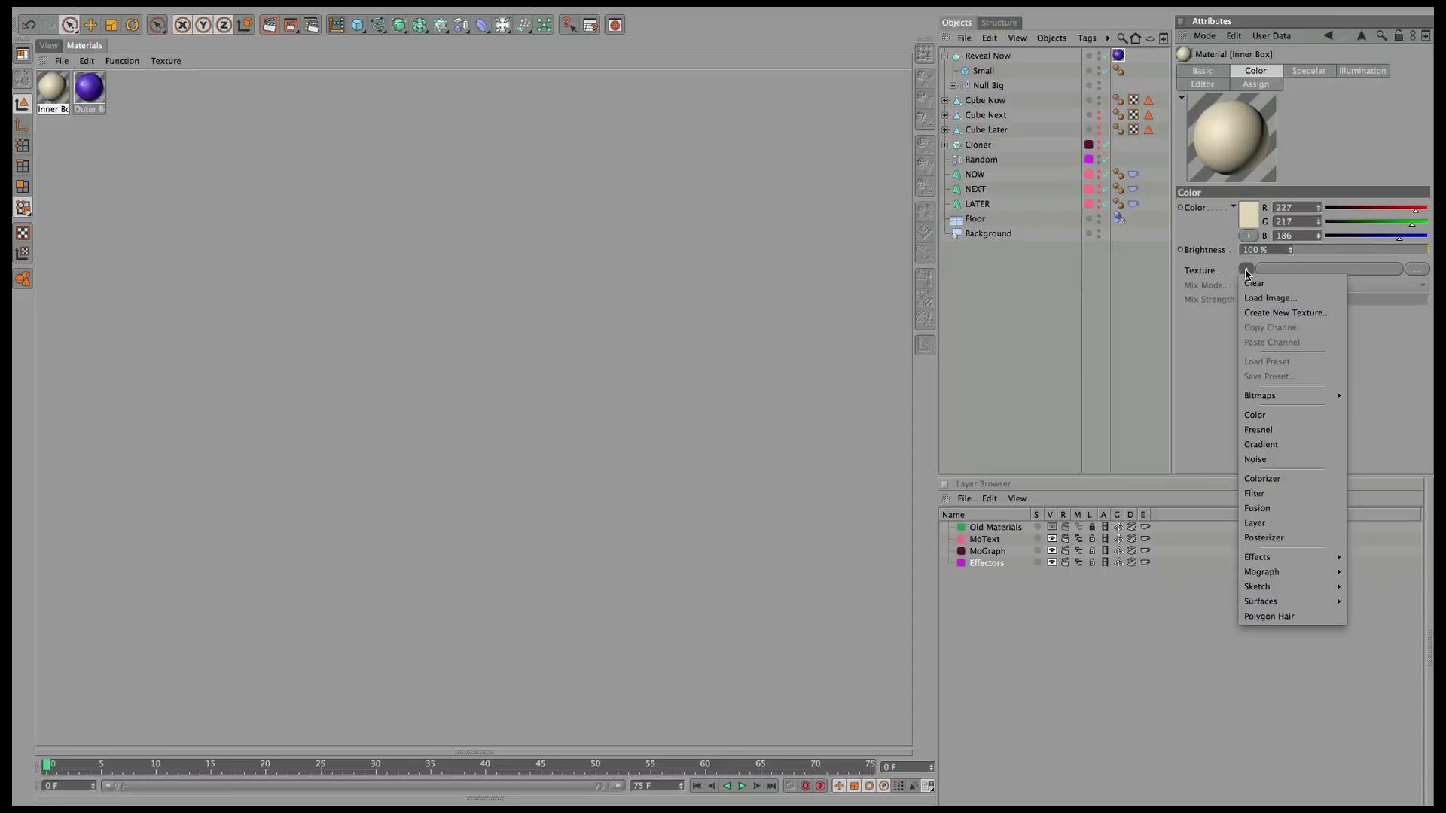
click(1272, 461)
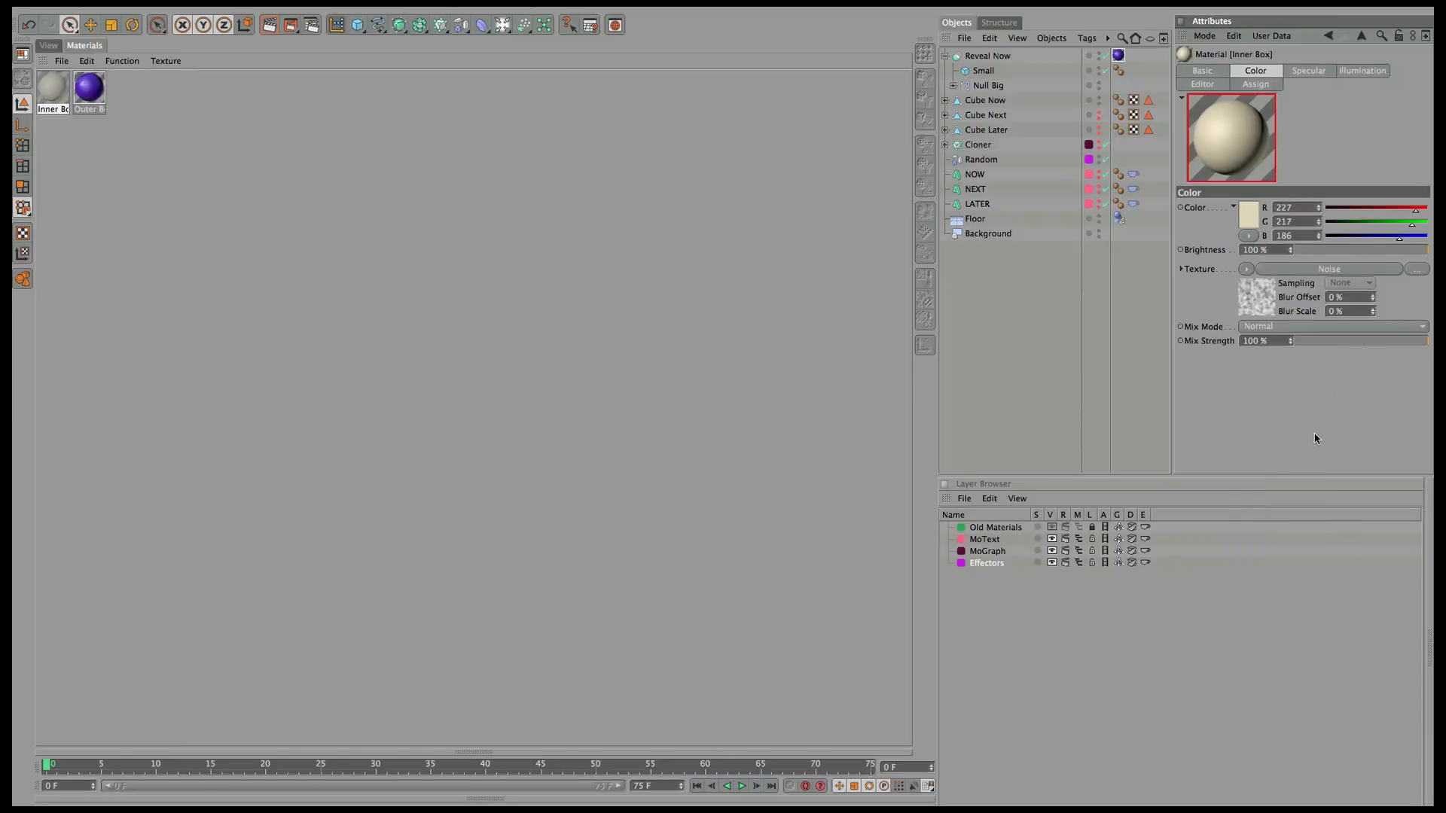
click(1296, 341)
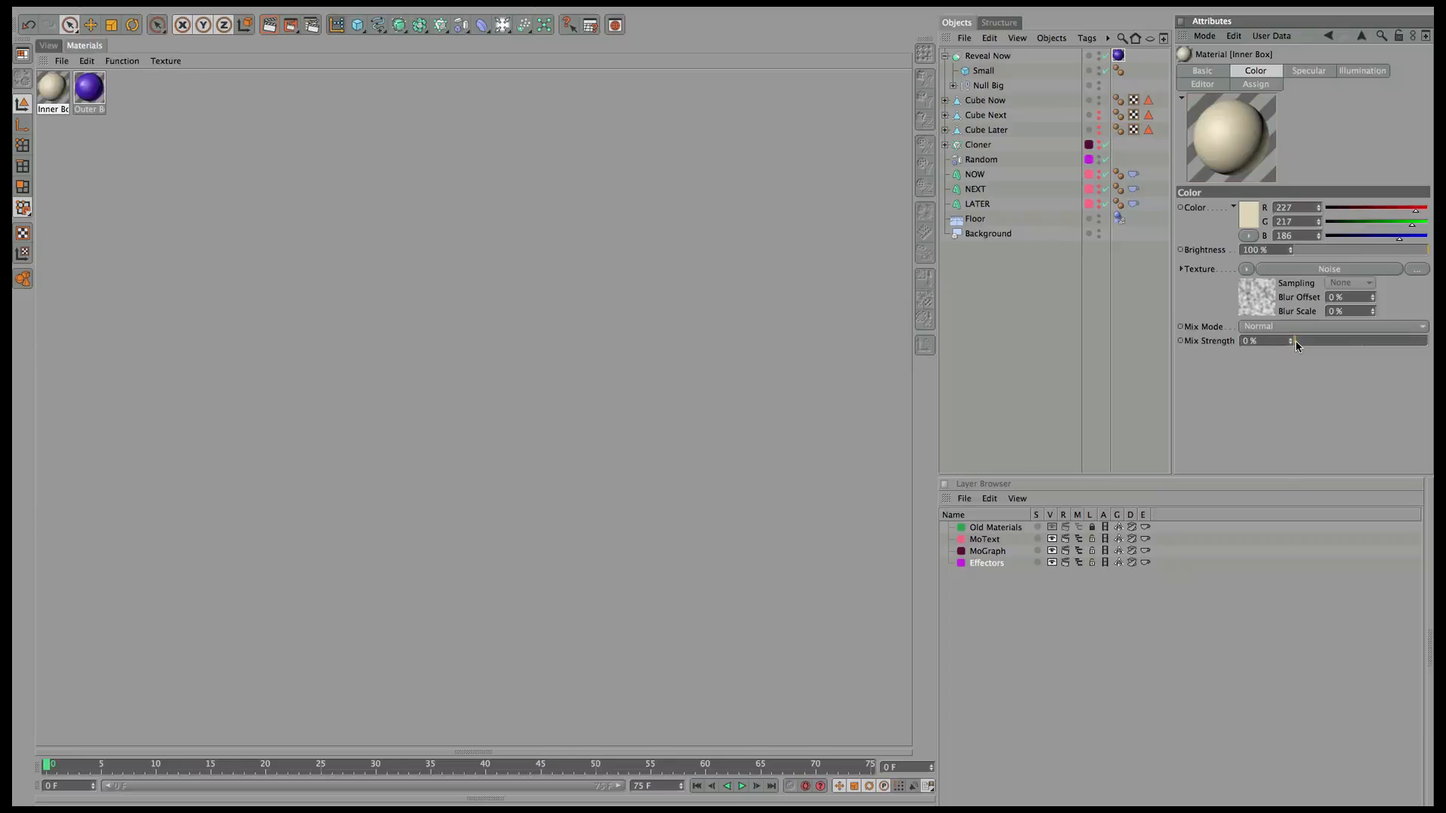
drag(1301, 341, 1301, 340)
Apply Inner Box to Cube Now and copy its texture tag to Cube Next.
drag(39, 88, 989, 99)
ctrl+drag(1162, 99, 1163, 136)
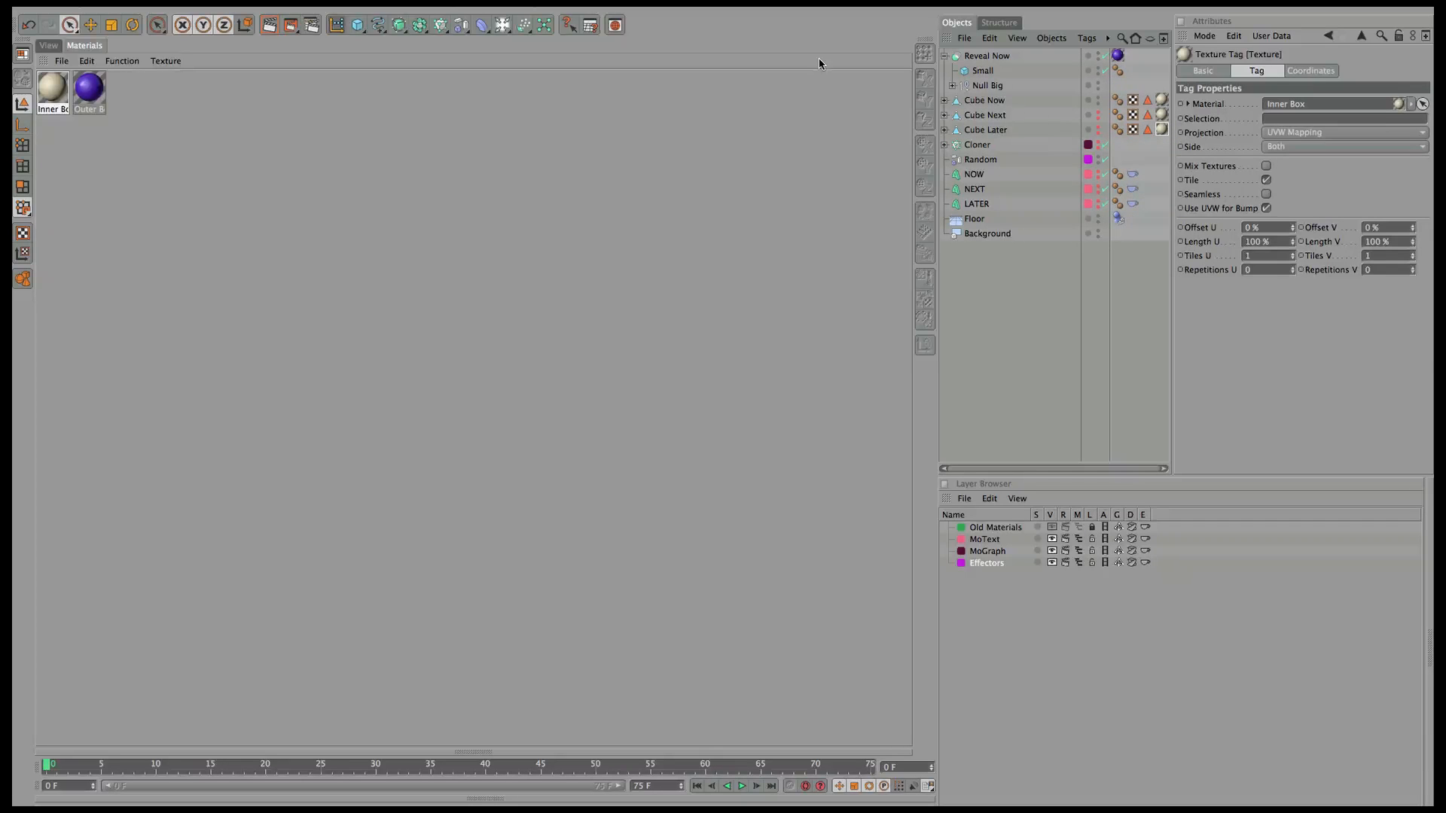
click(46, 47)
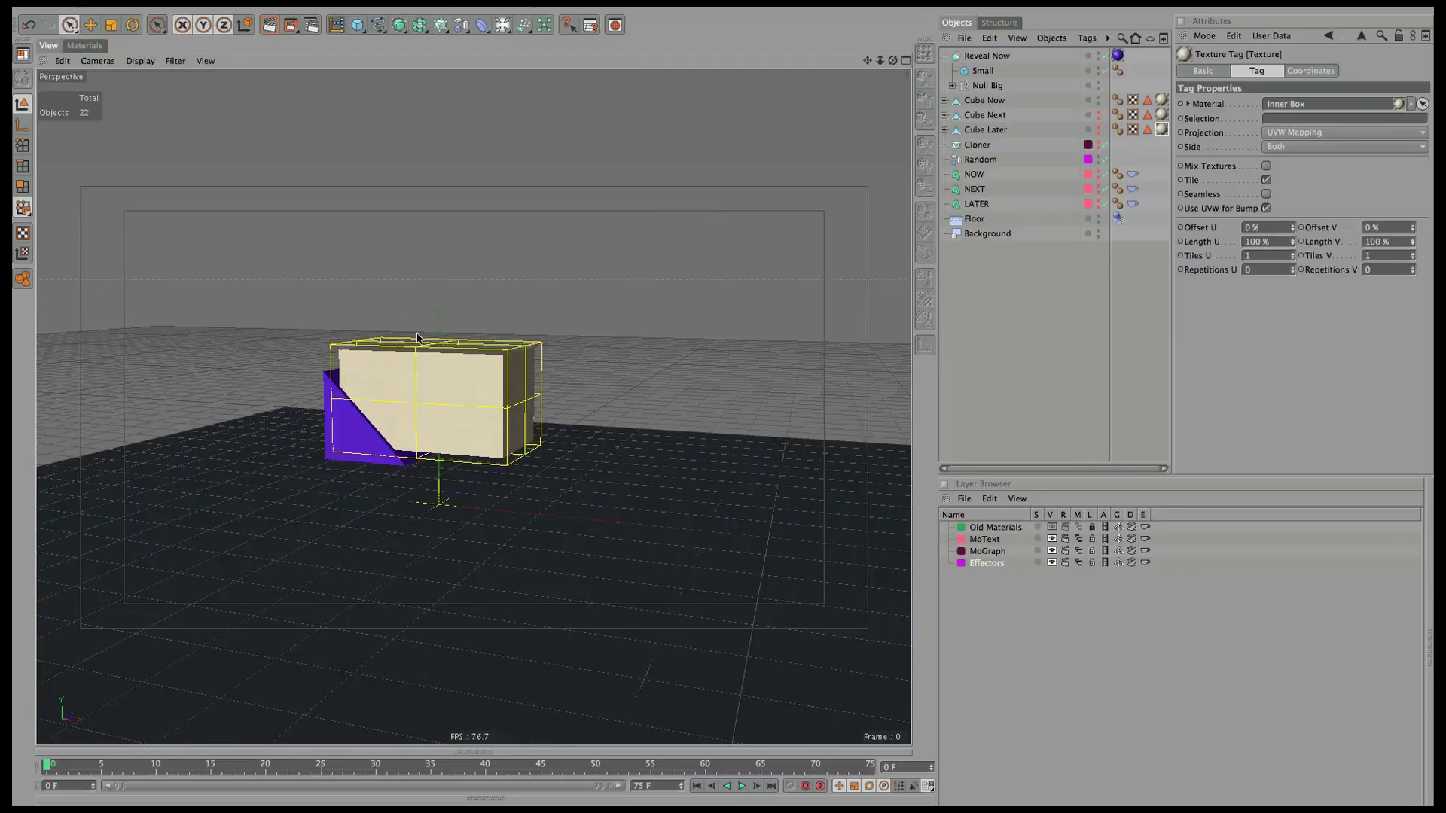
click(85, 46)
Add a third material, name it Screen Now, and show its Color settings.
click(62, 61)
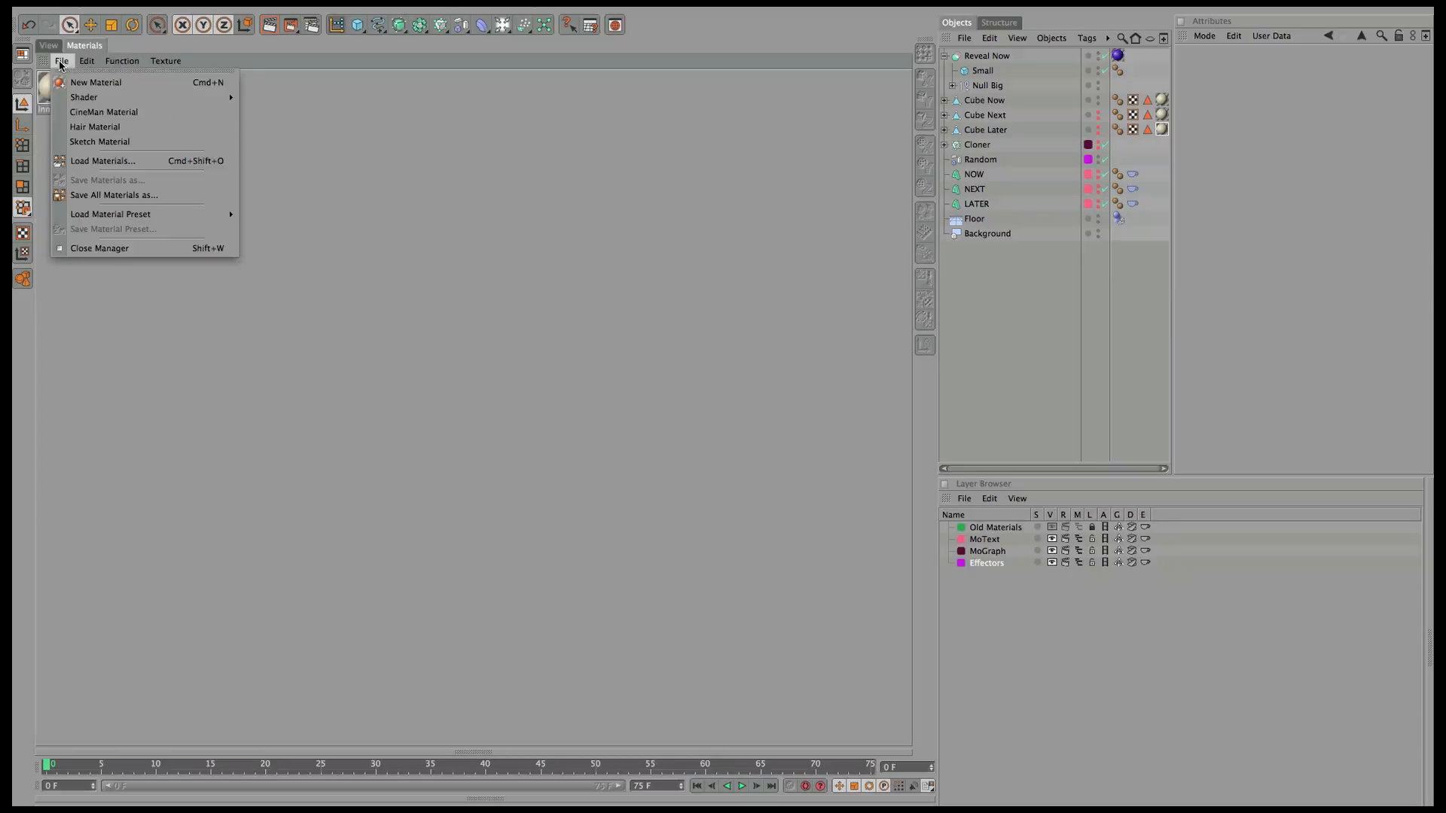
click(87, 81)
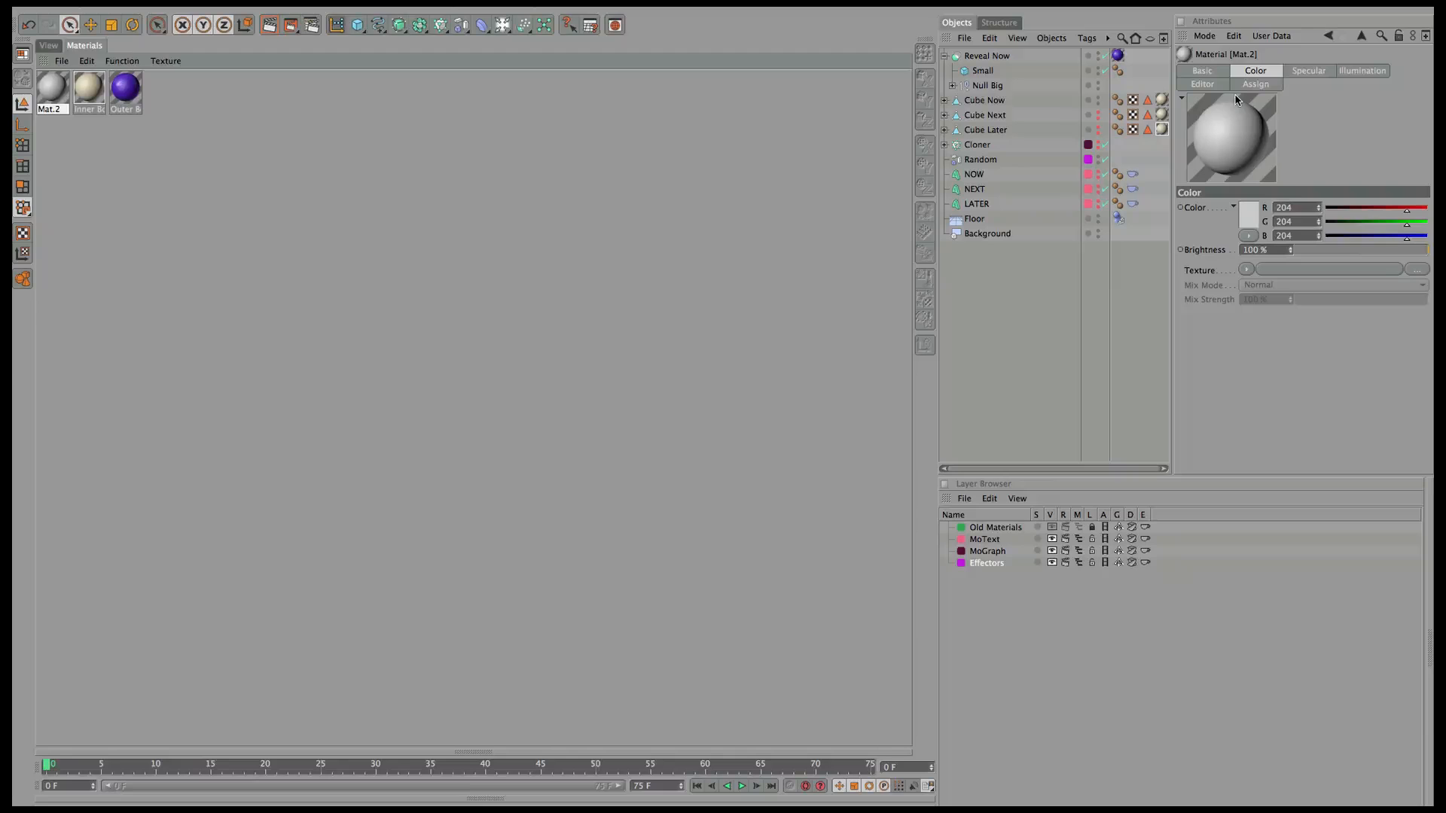
click(1202, 70)
text(Screen Now)
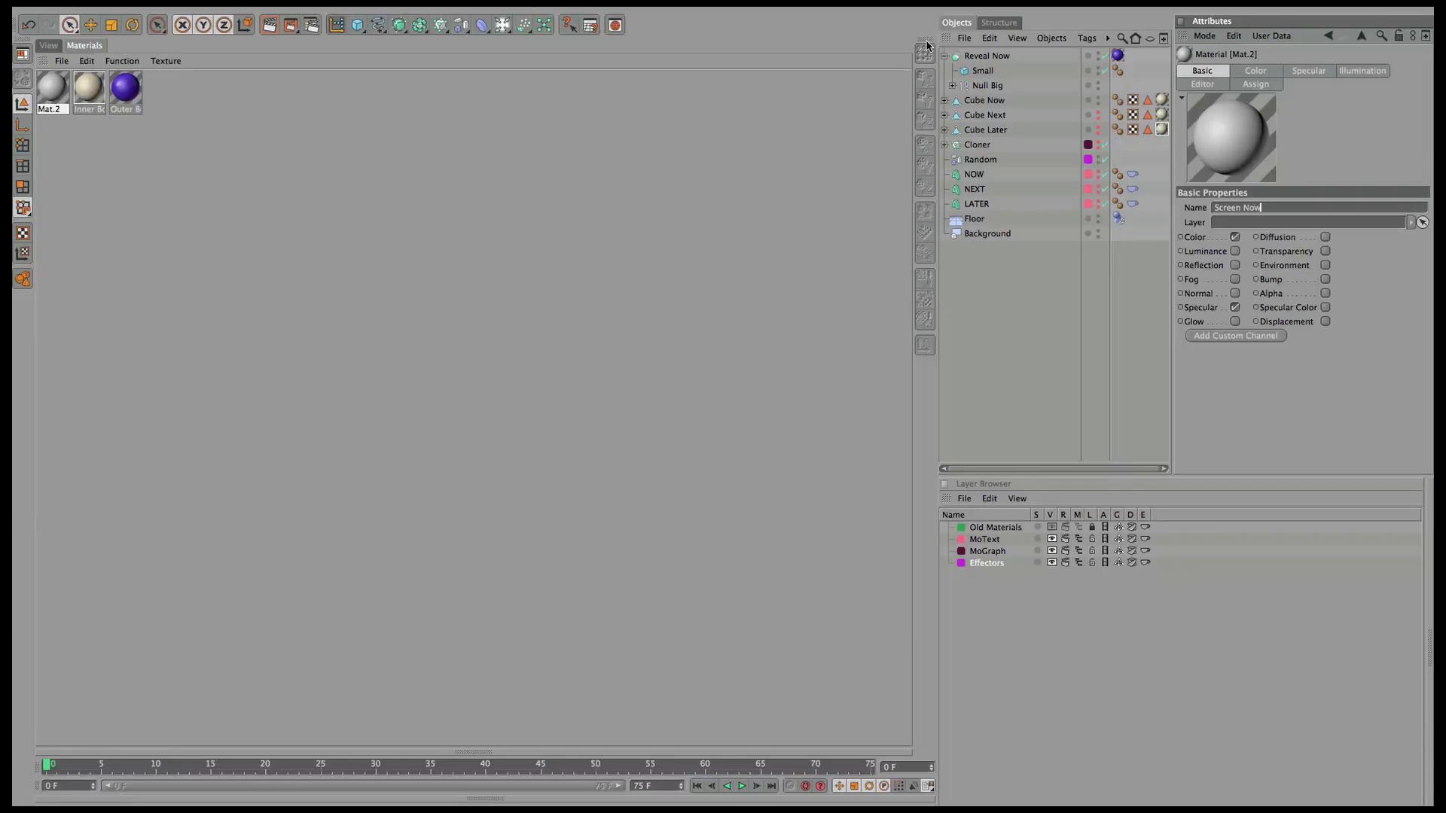
key(Return)
click(1252, 71)
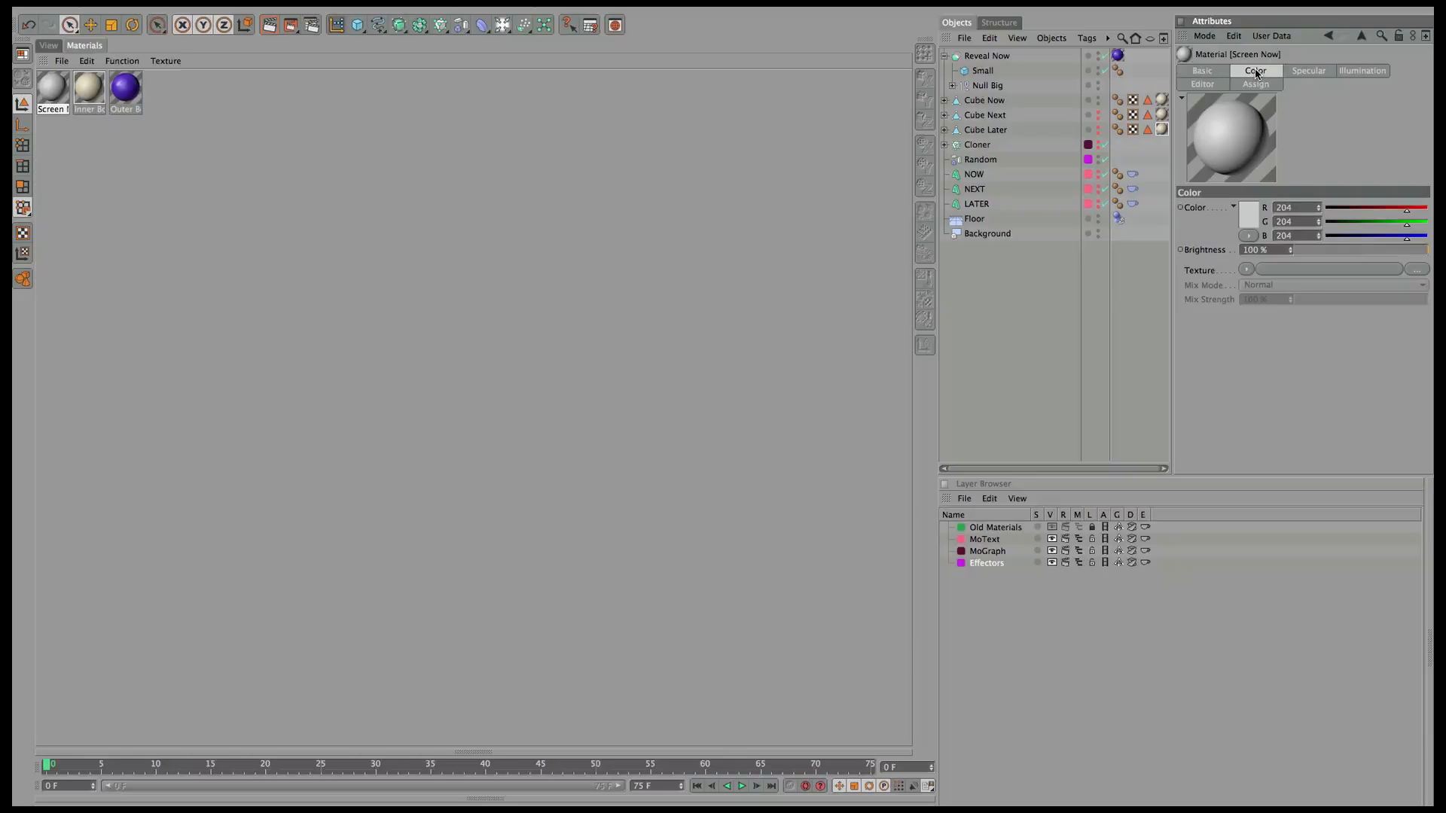
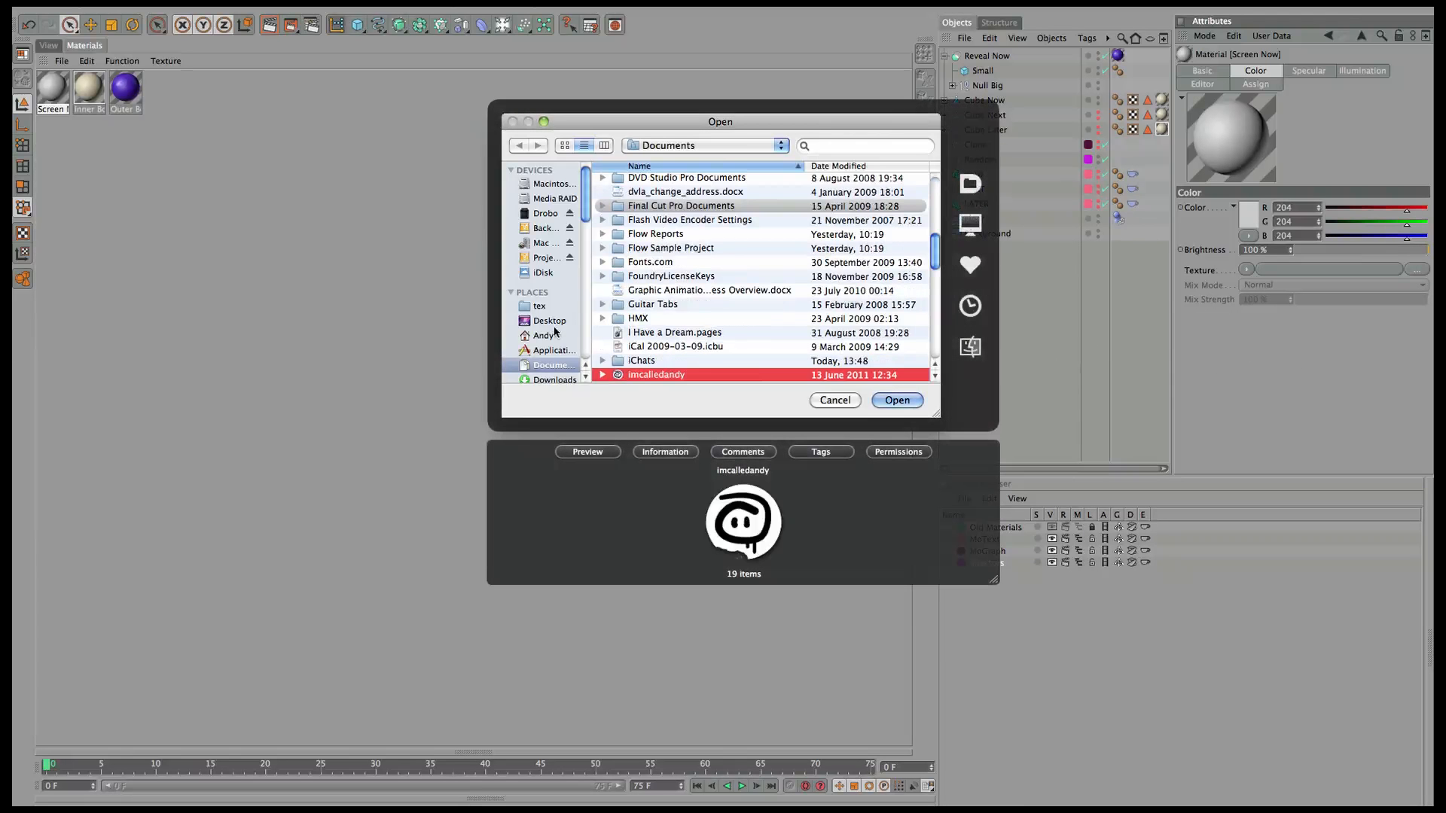
Load tex/screen_textures.psd as Screen Now's colour texture without copying it to the project.
click(562, 310)
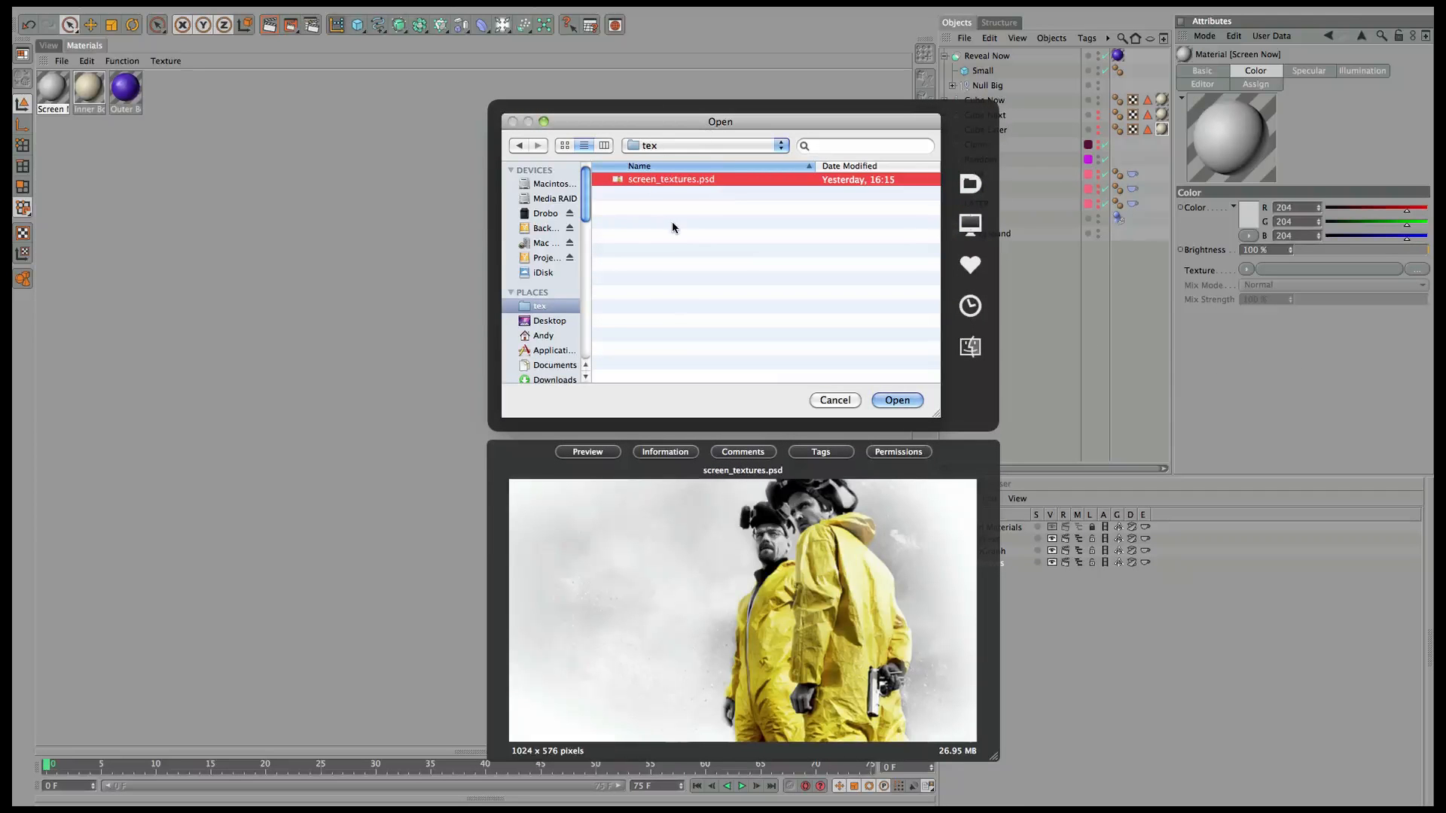
click(897, 400)
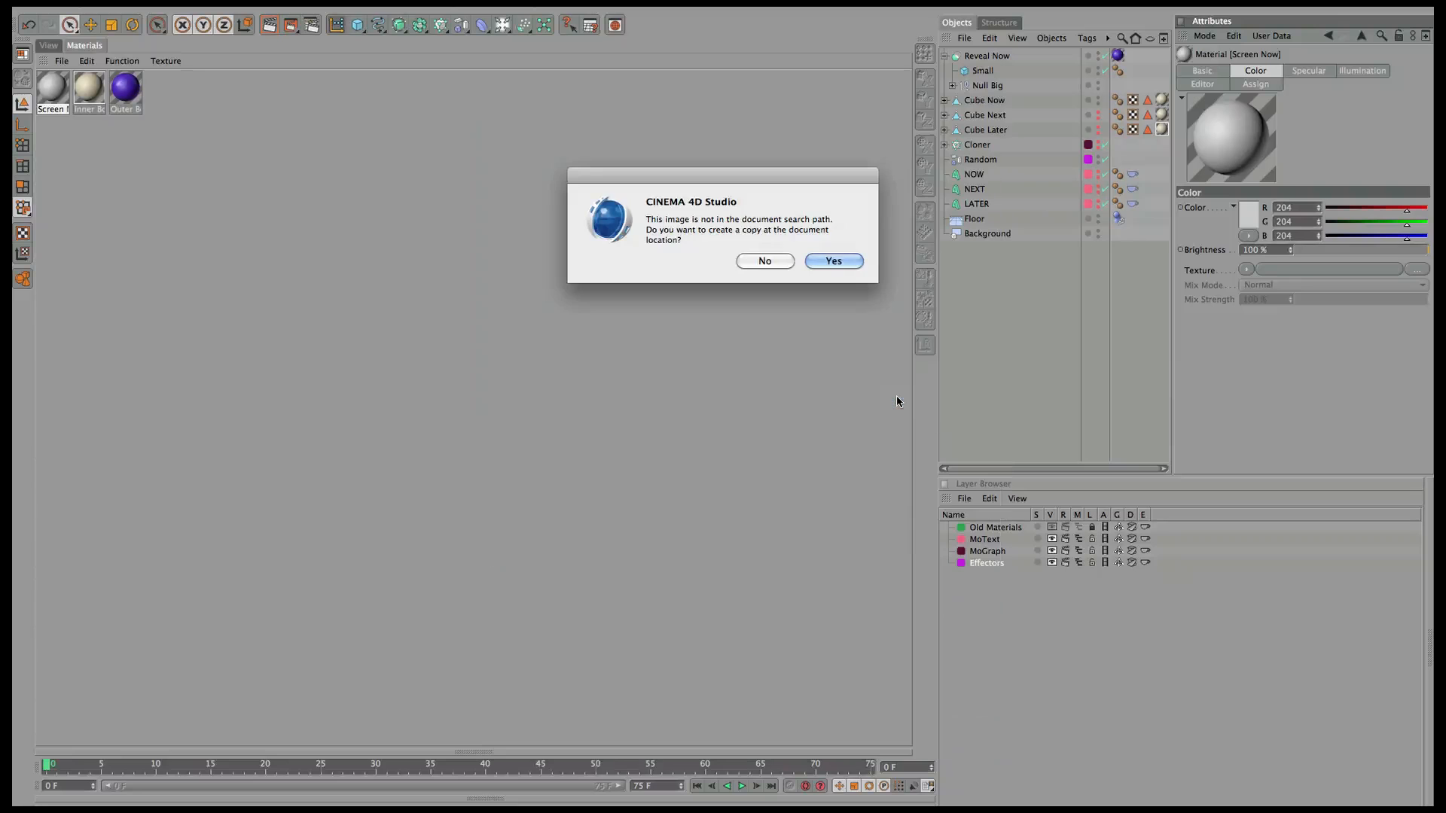
click(765, 261)
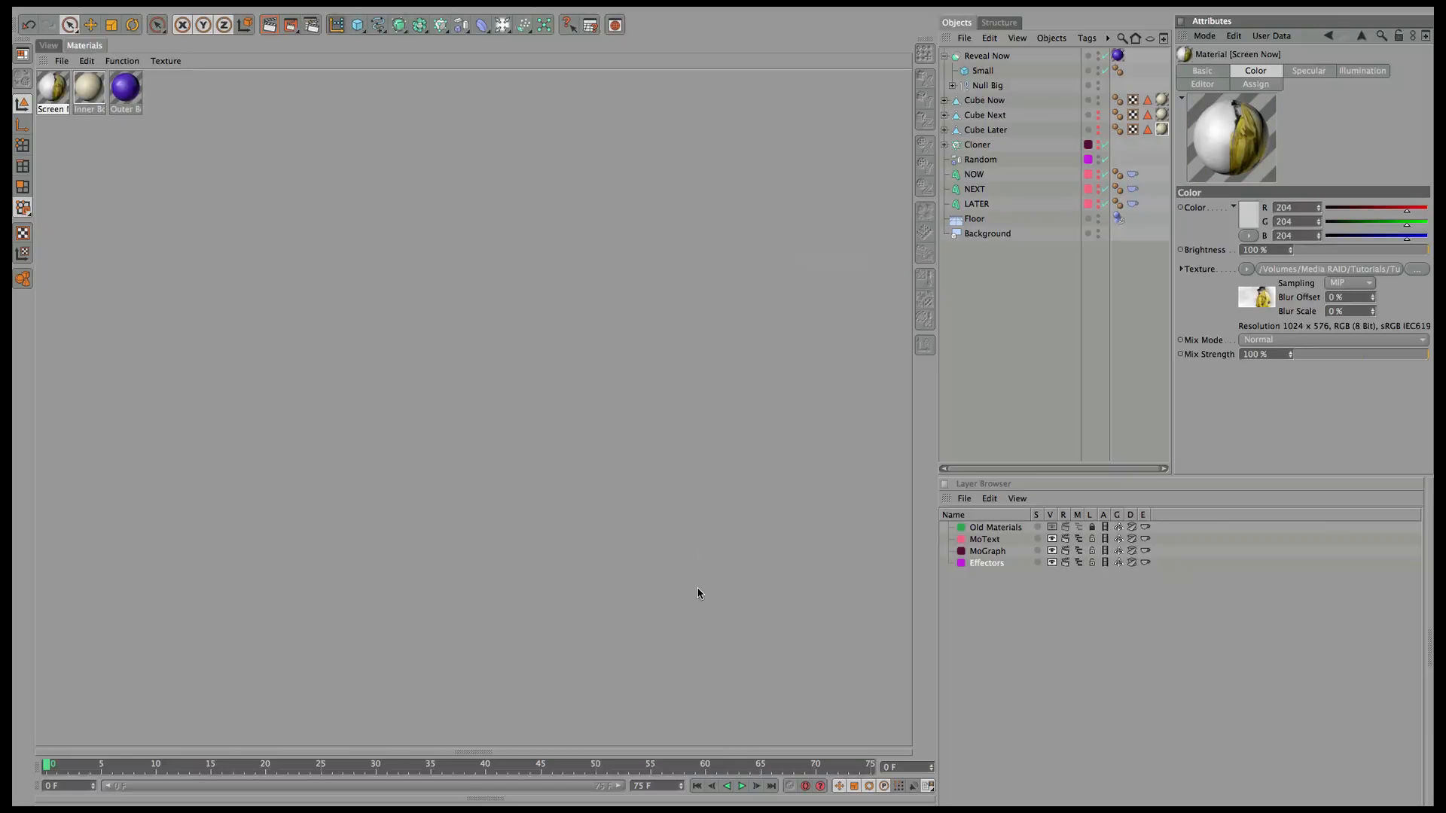
key(super+Tab)
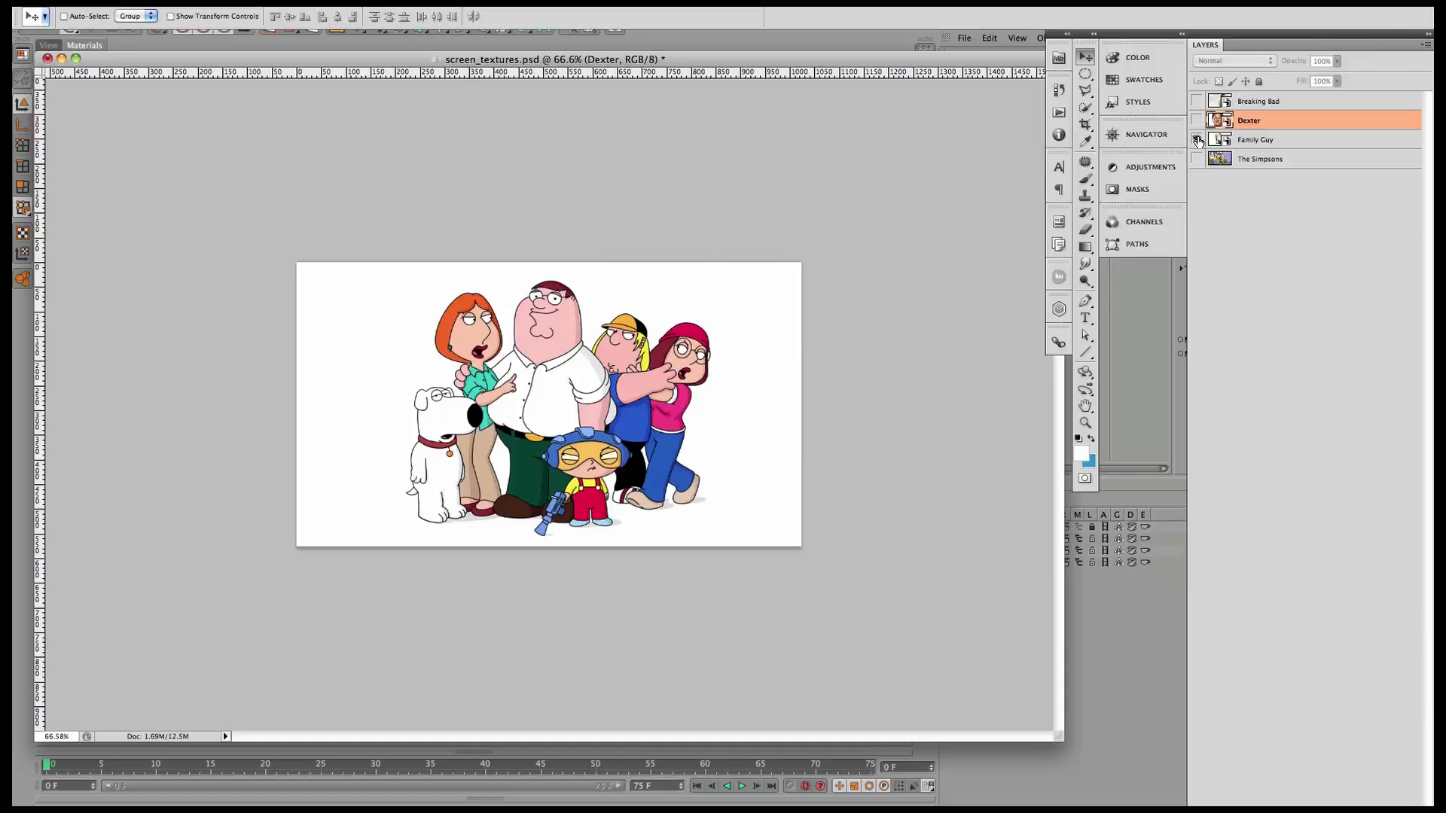
Check the Family Guy, The Simpsons, Dexter and Breaking Bad layers, leaving Breaking Bad visible on top.
click(1197, 139)
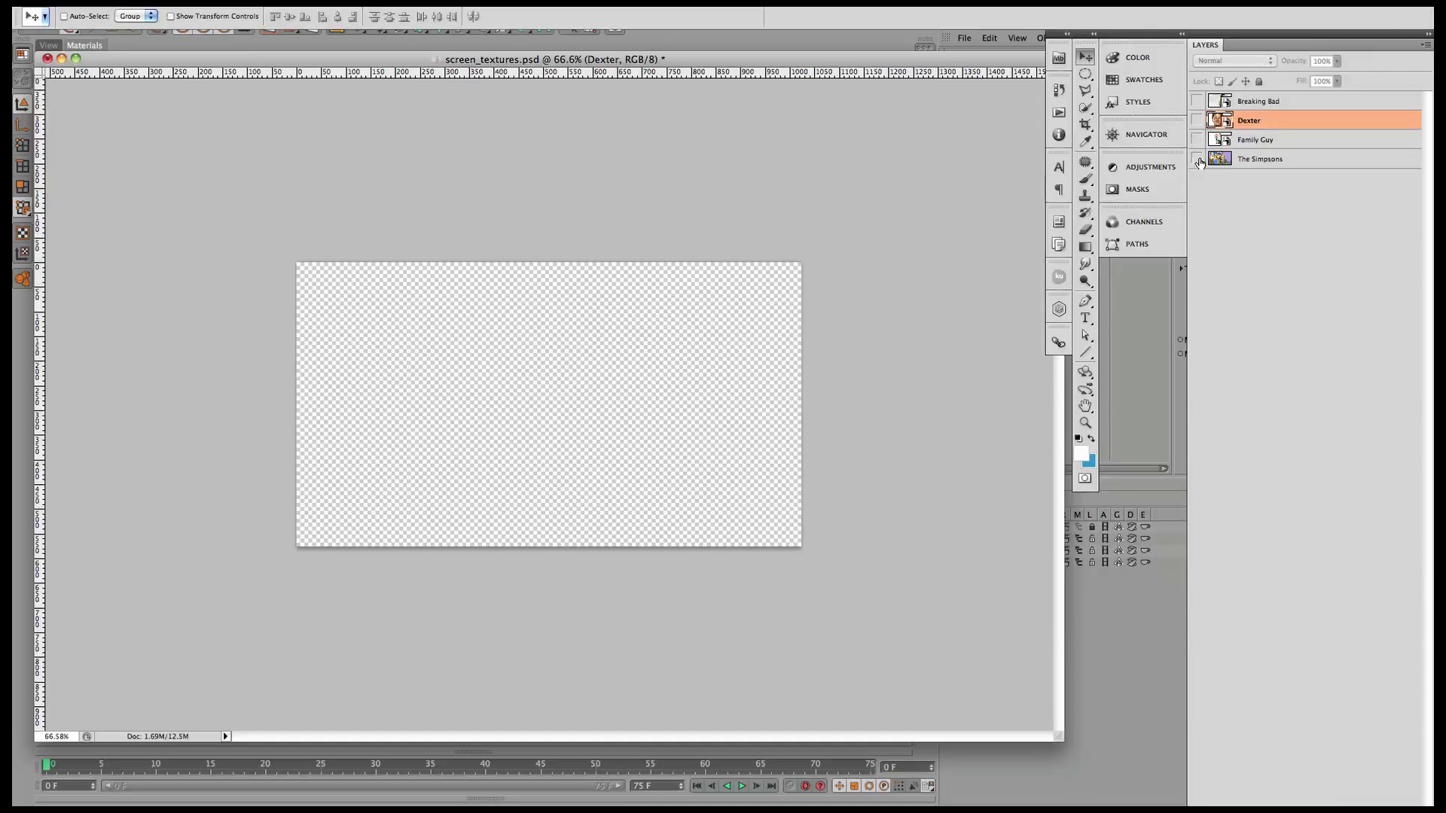
click(1196, 159)
click(1197, 159)
click(1197, 140)
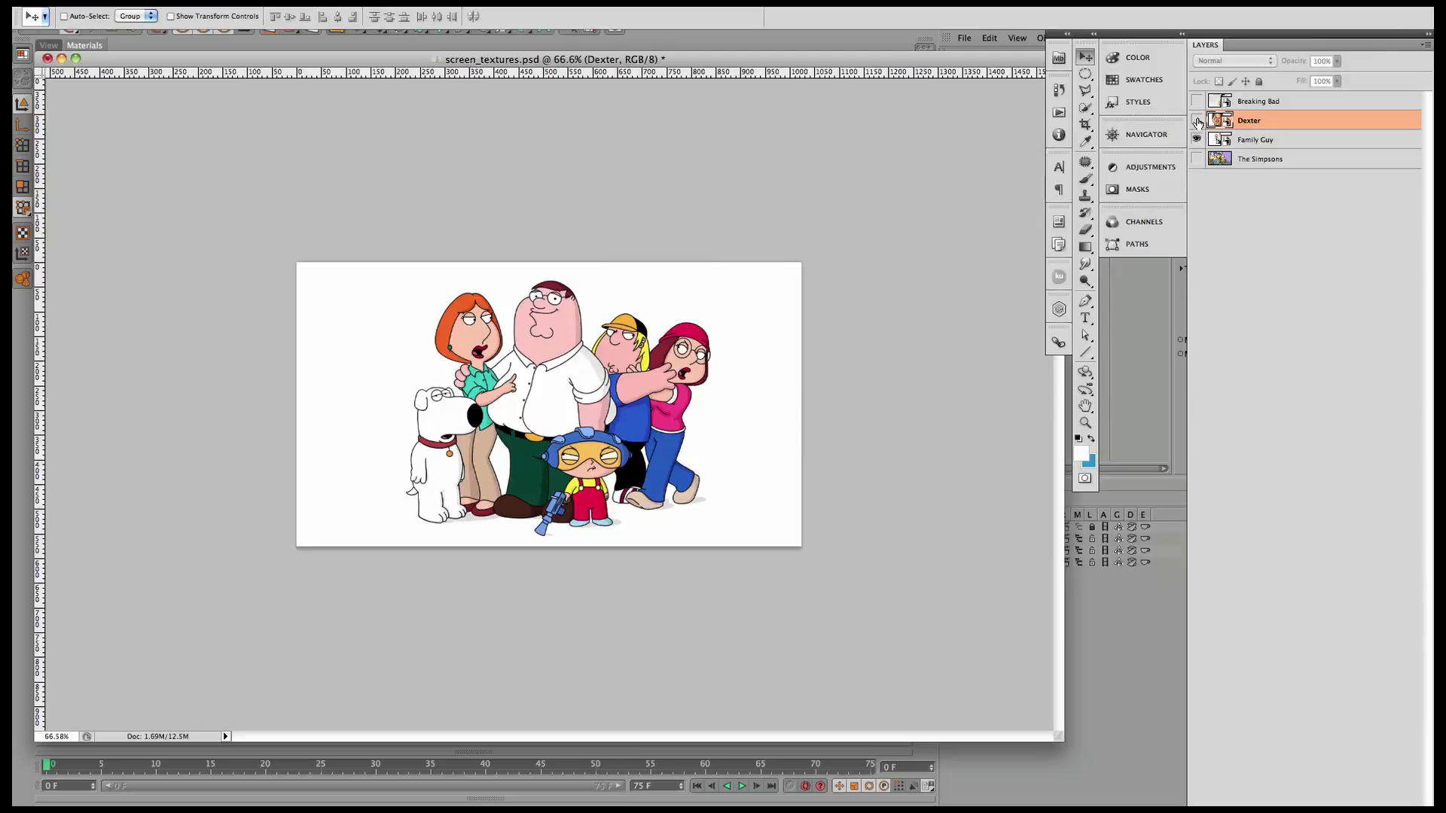
click(1197, 120)
click(1197, 101)
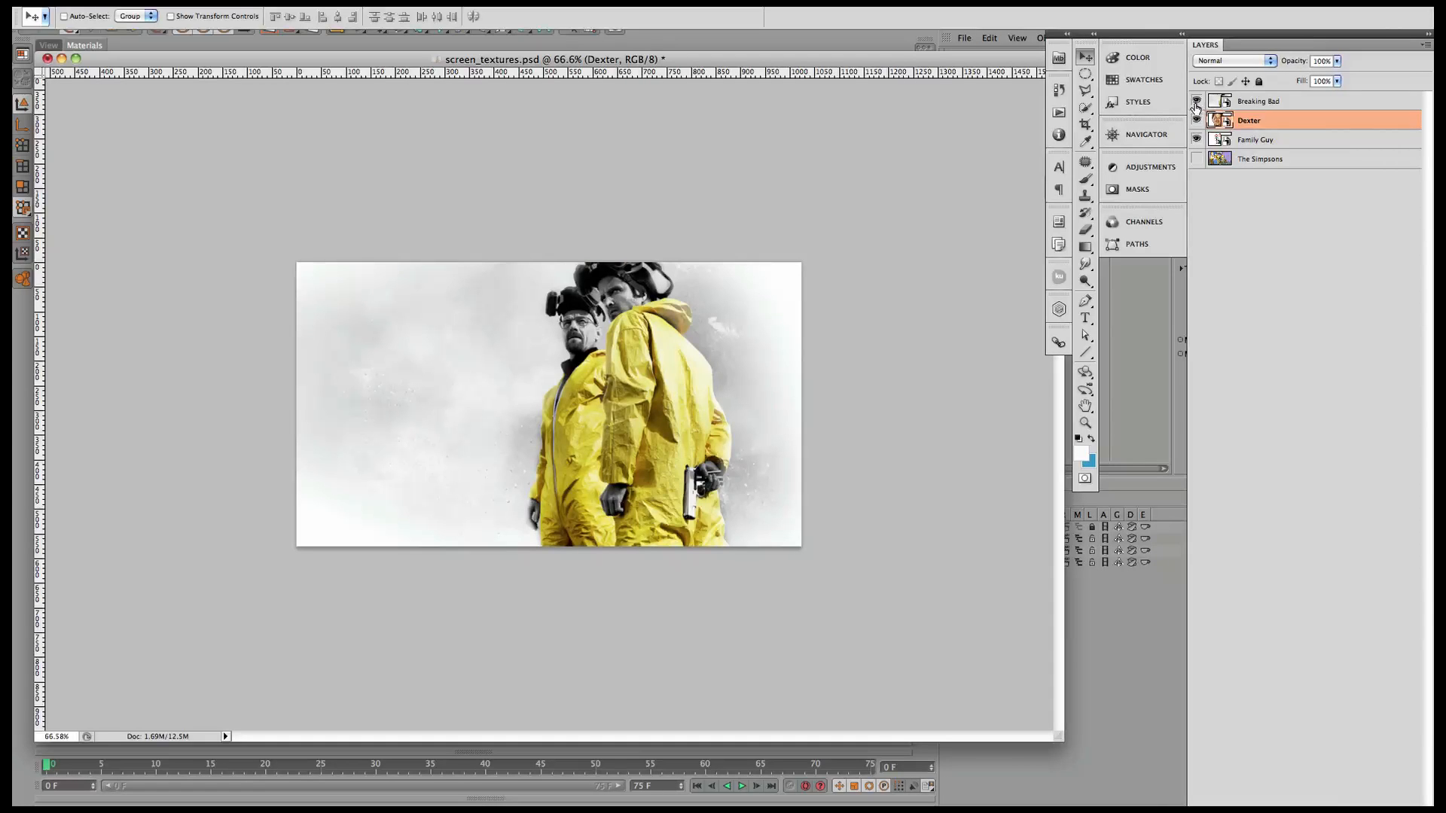
key(super+Tab)
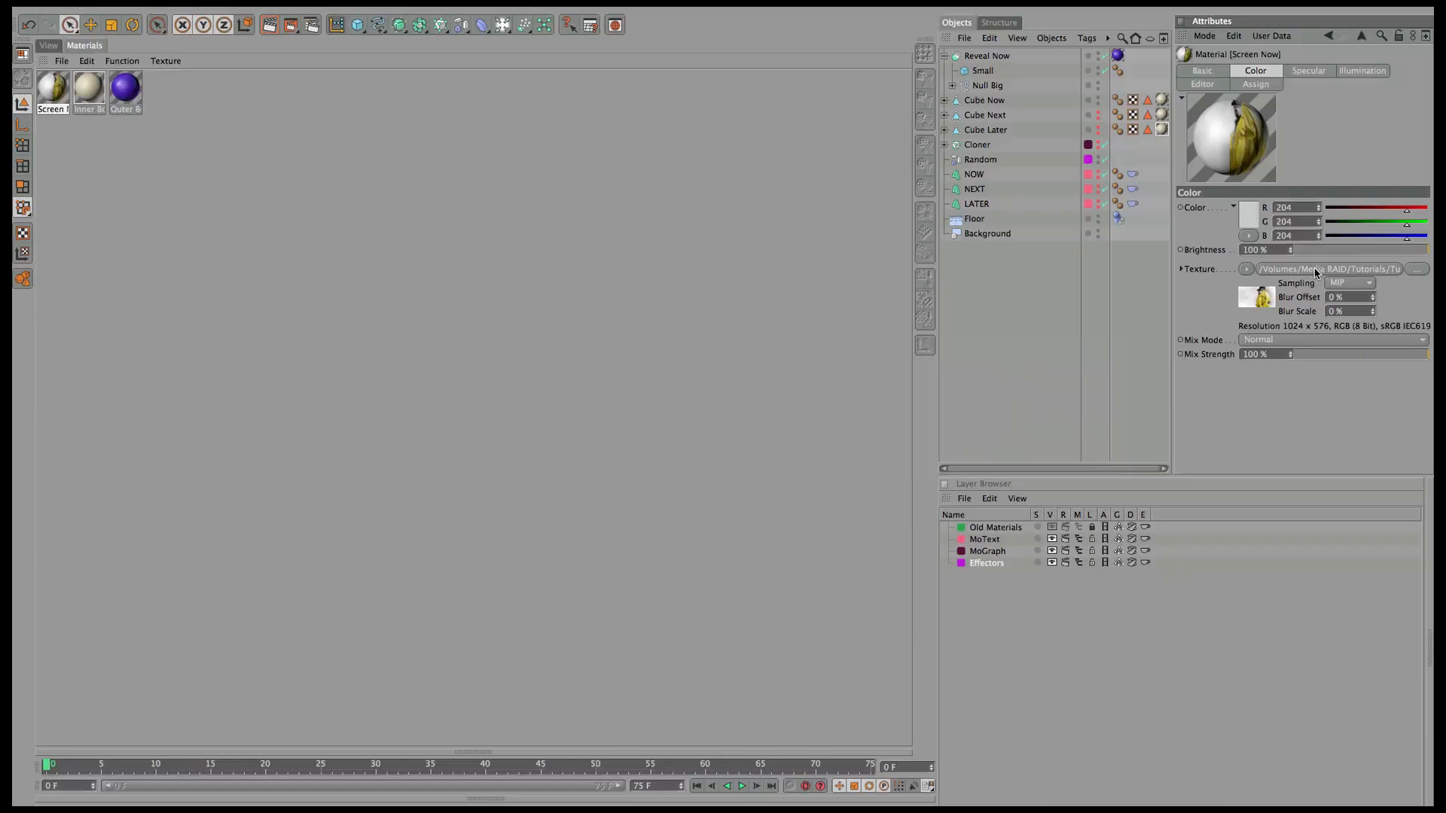
Limit Screen Now's bitmap to the Family Guy layer set, then duplicate the material.
click(1323, 269)
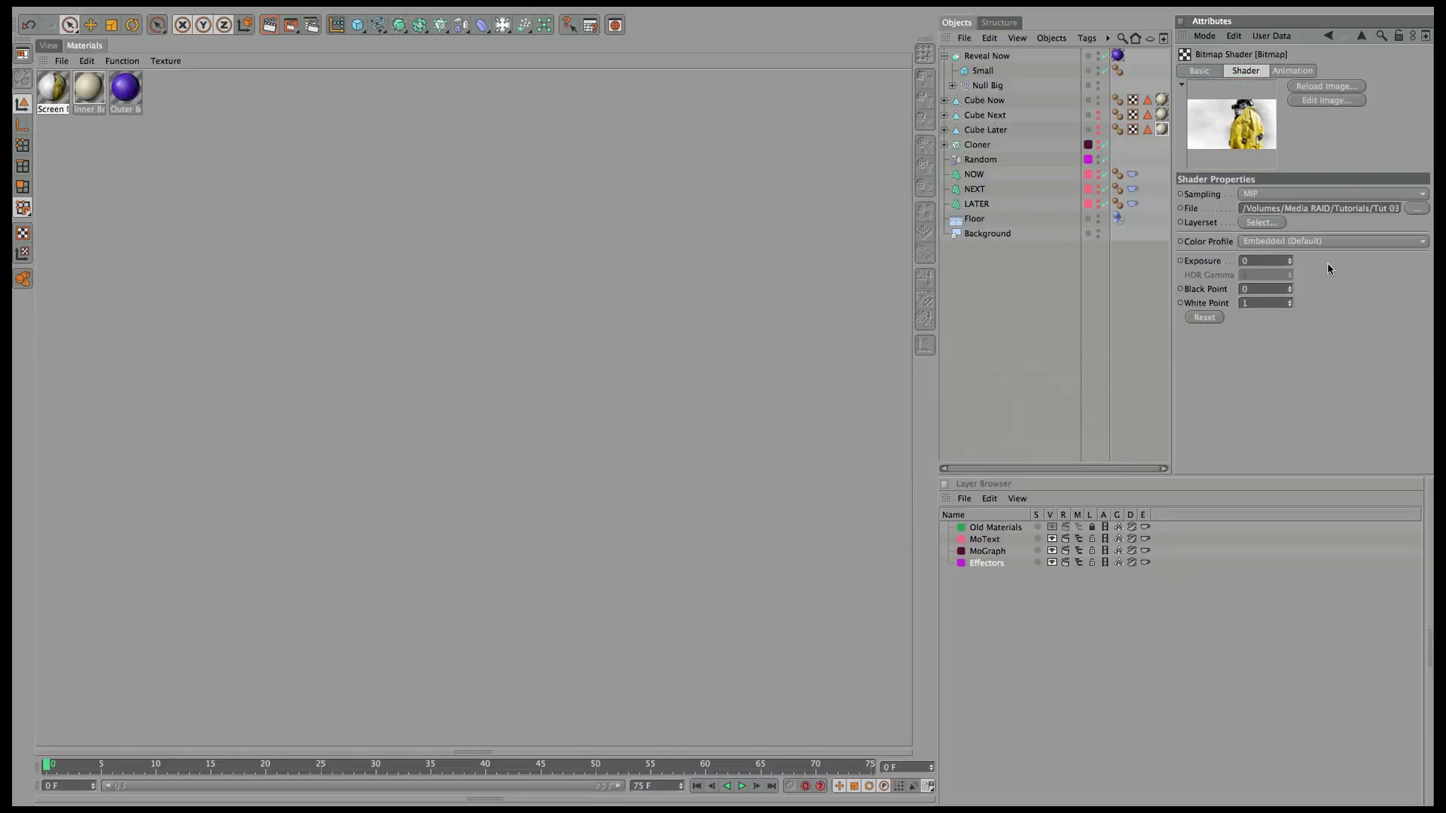
click(1261, 223)
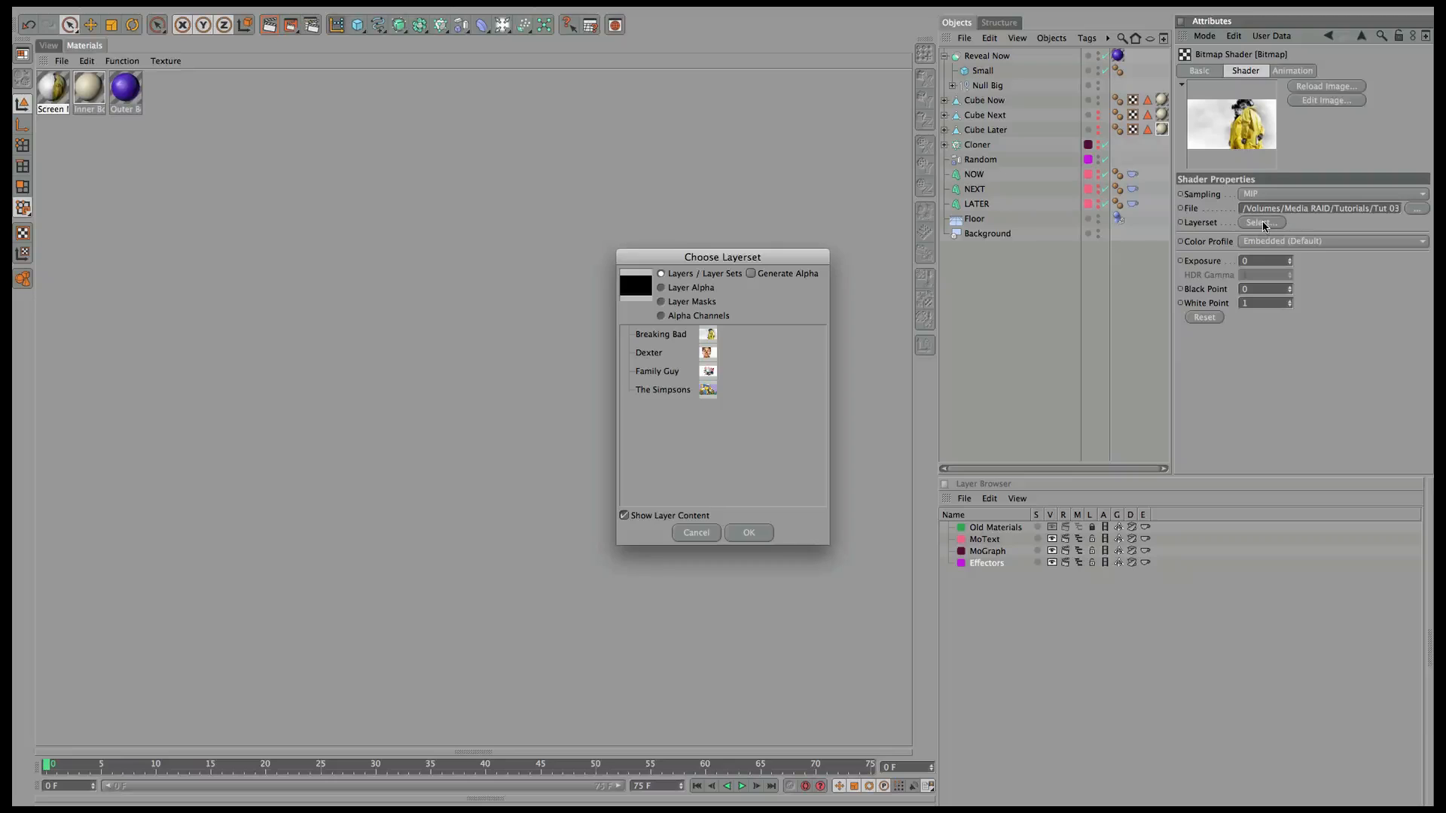
click(670, 374)
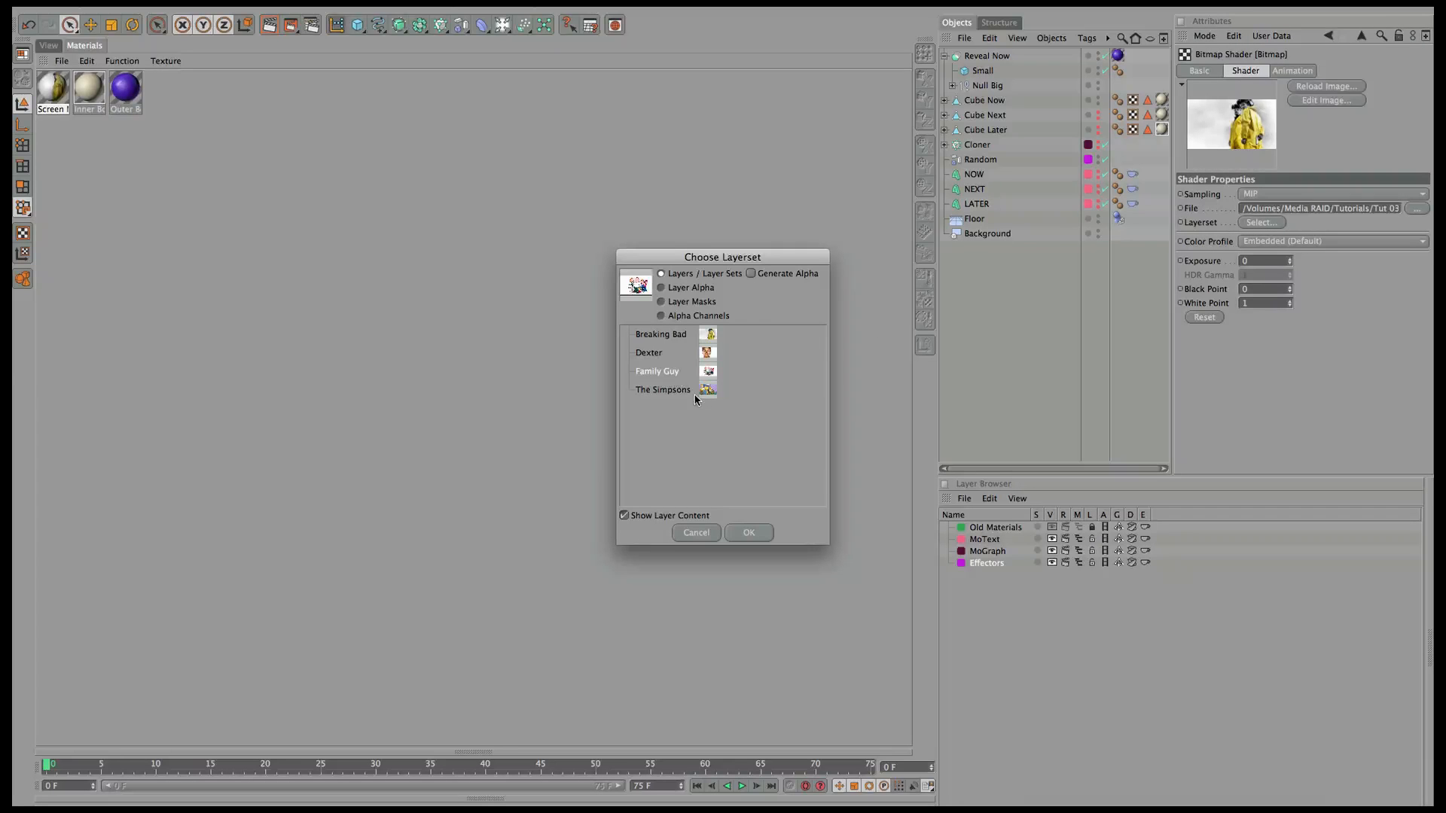
click(749, 534)
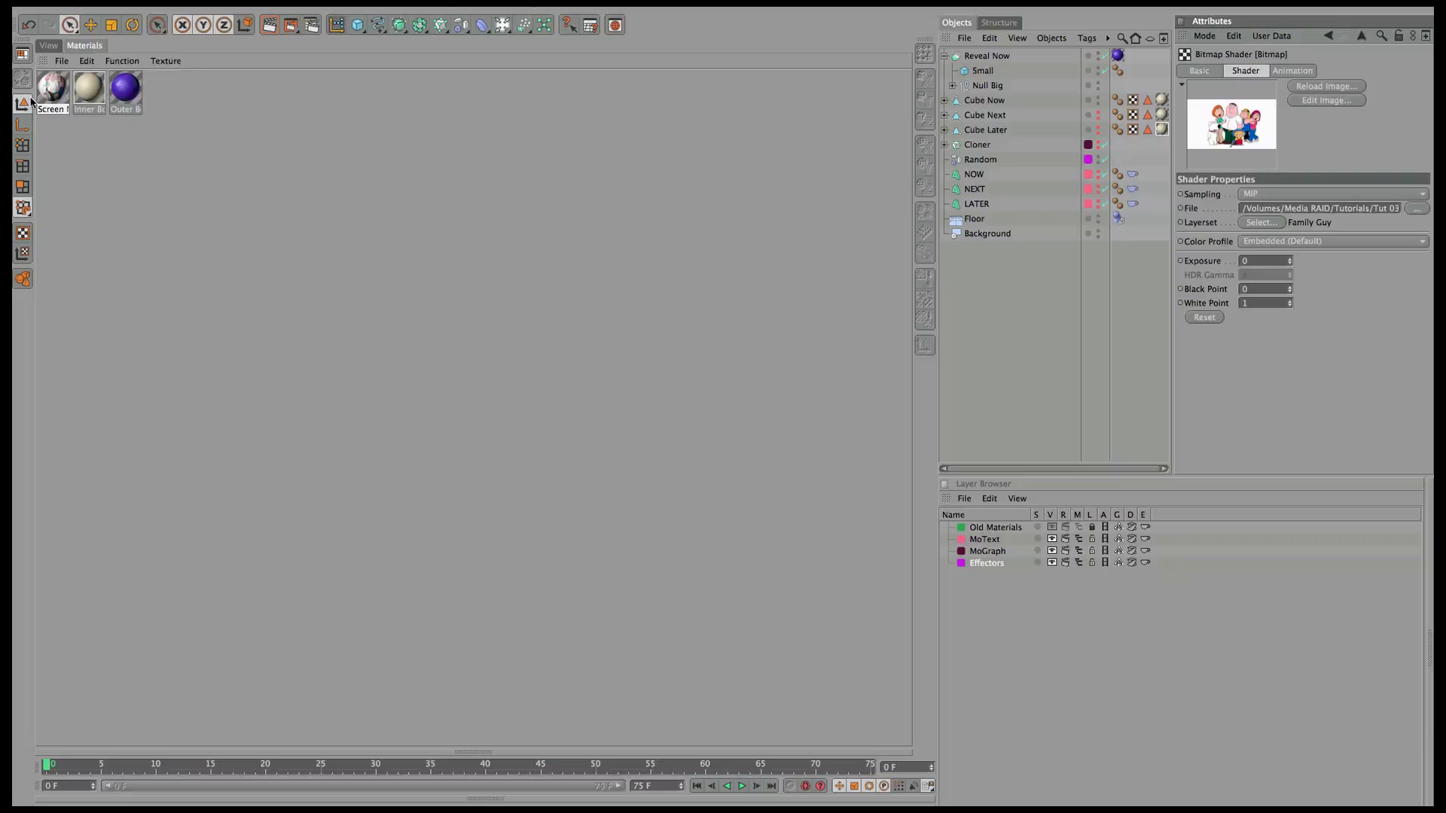
ctrl+drag(50, 88, 78, 103)
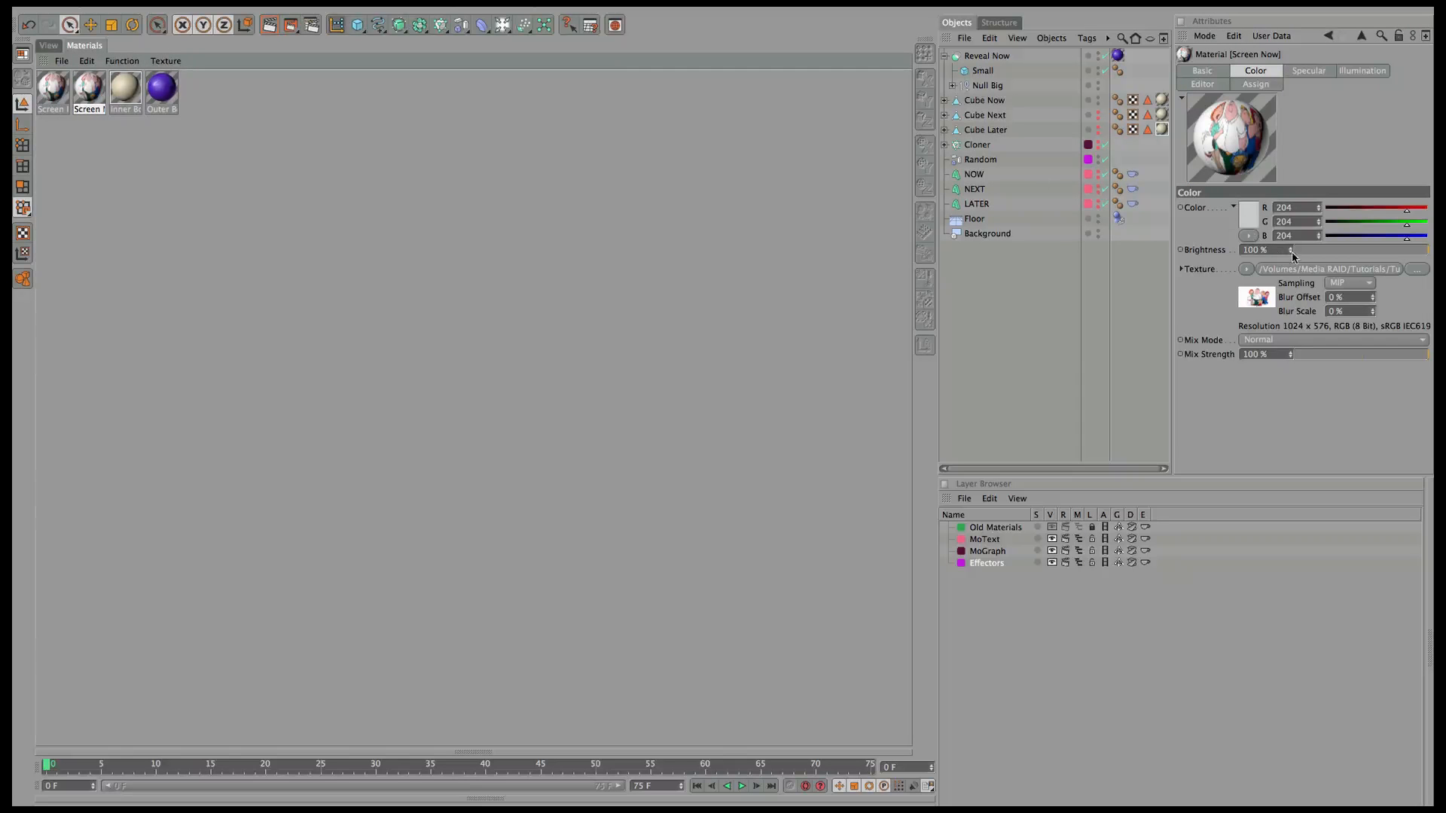
Rename the copy Screen Next and set its texture layer set to Dexter.
click(1203, 70)
double_click(1245, 208)
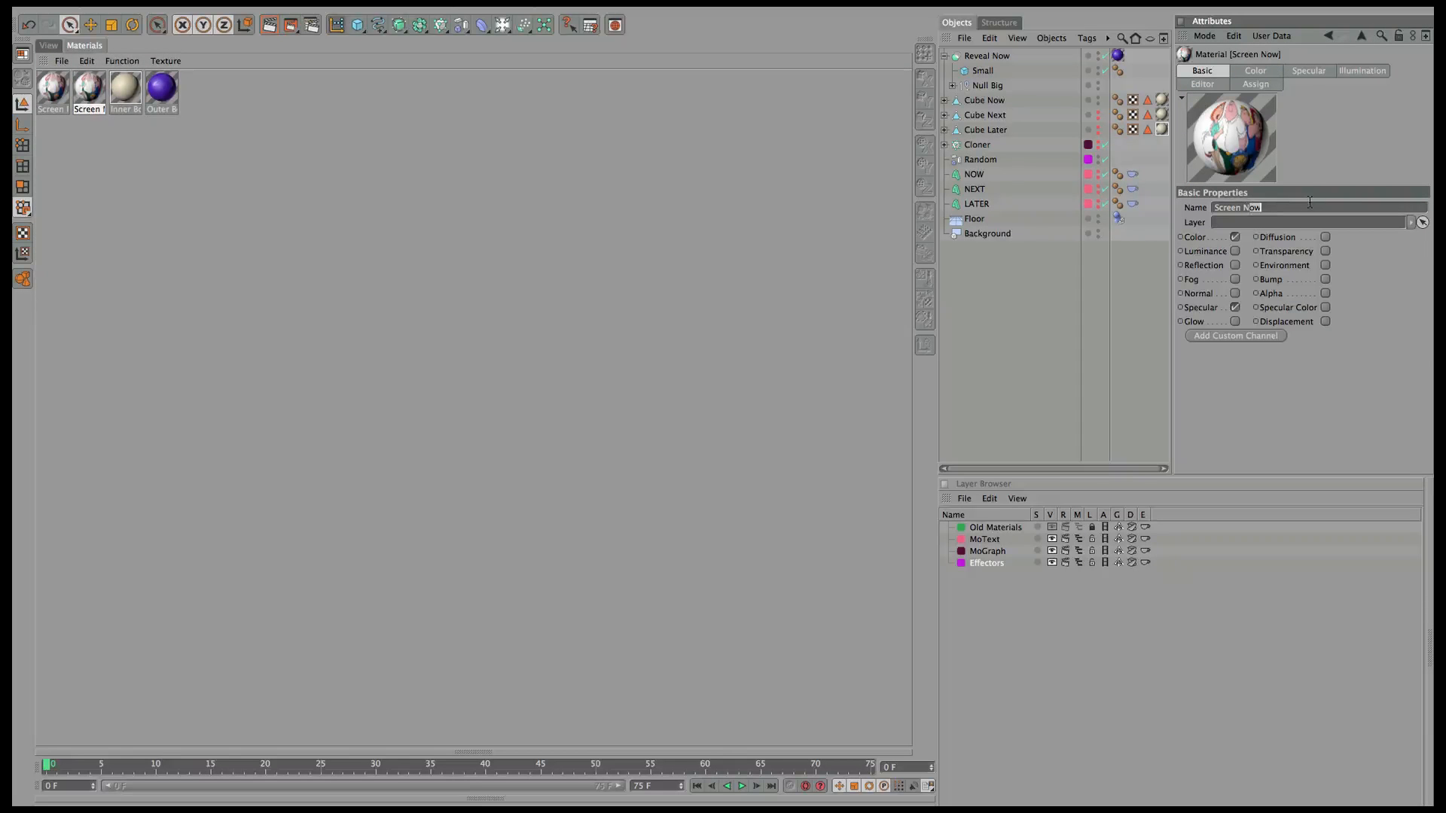
text(Next)
click(1255, 71)
click(1278, 256)
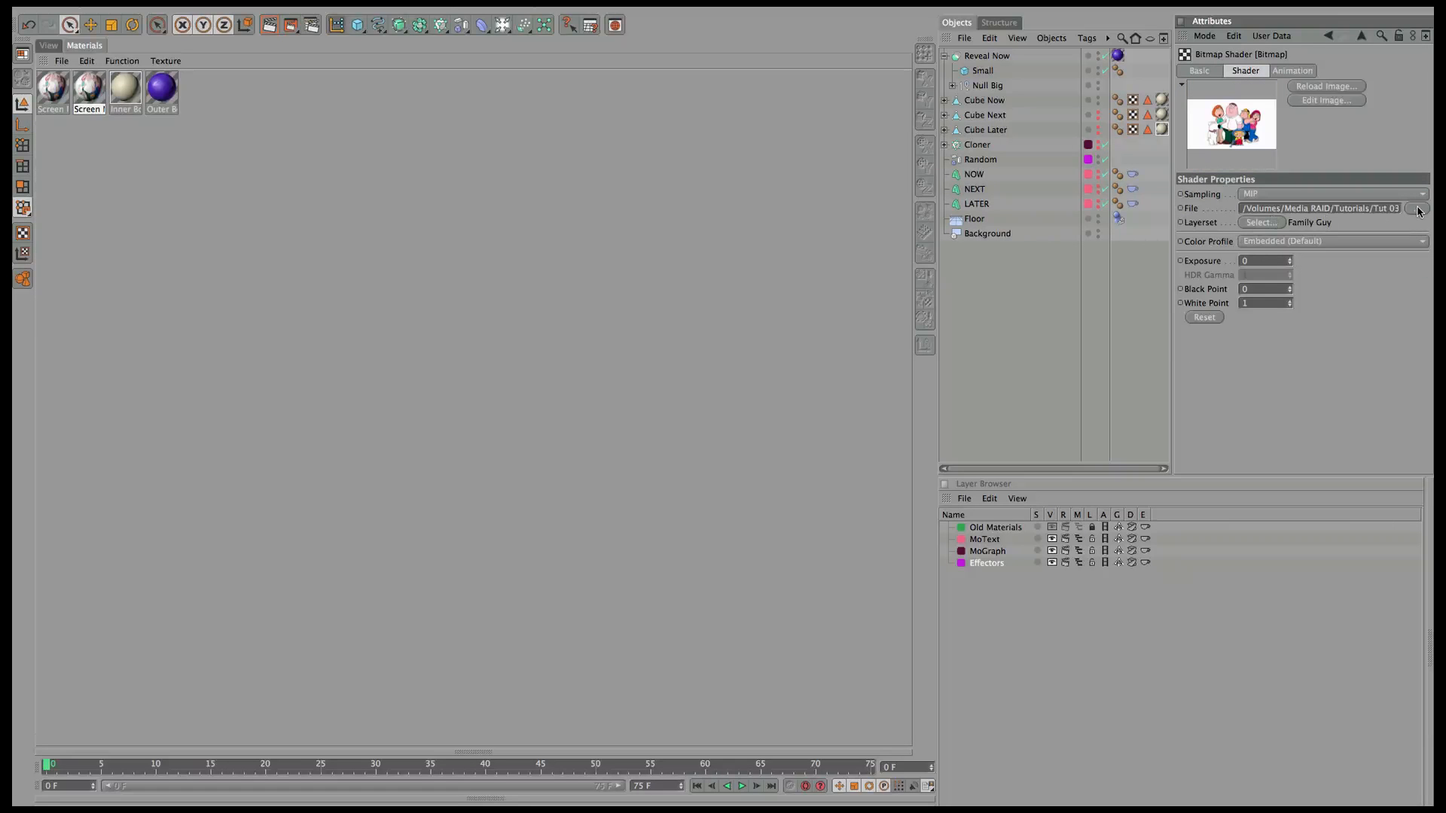
click(1260, 223)
click(648, 353)
click(742, 534)
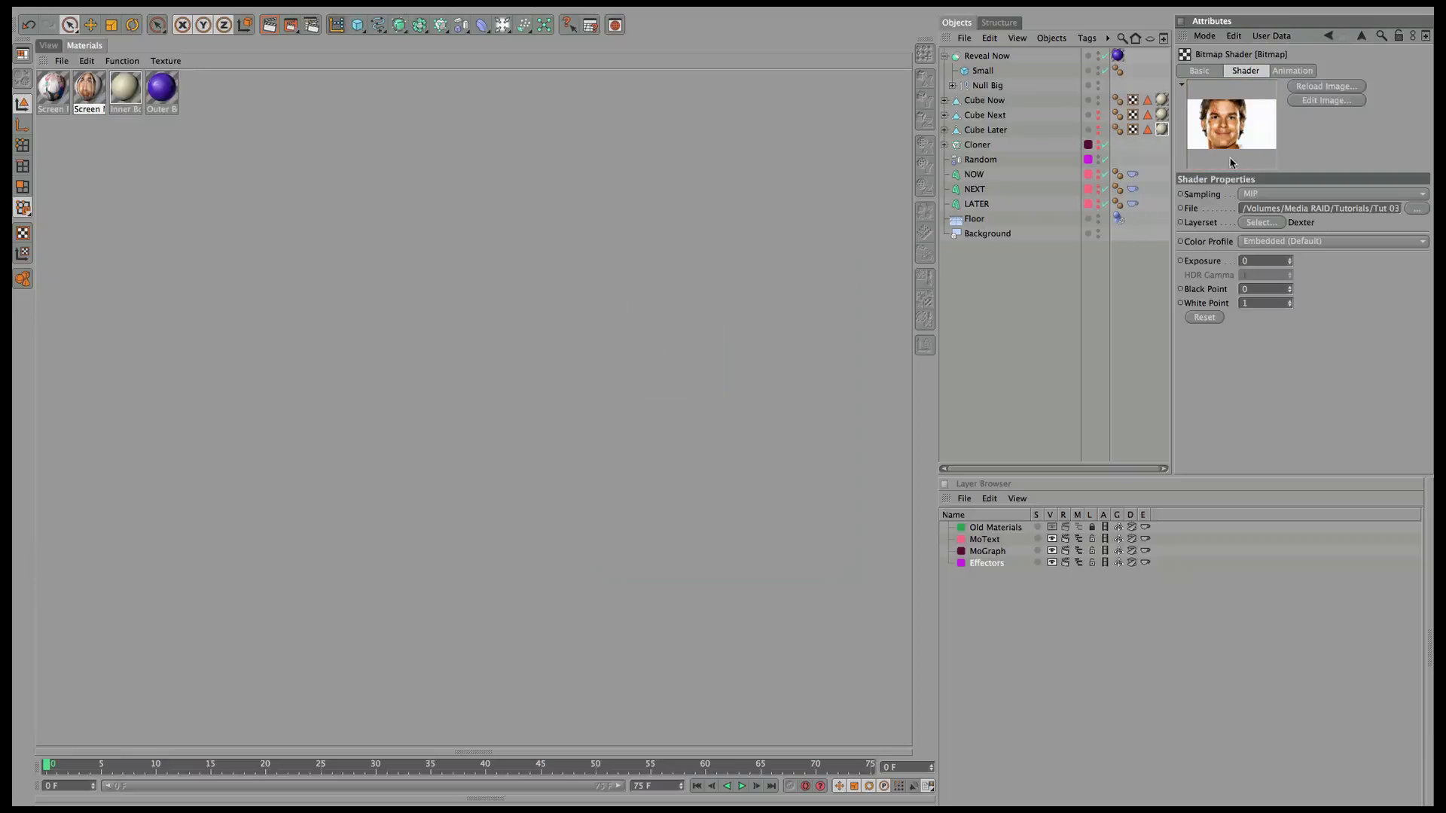
Duplicate it as Screen Later using the Breaking Bad layer set; a blank Mat.2 also appears.
ctrl+drag(91, 94, 111, 98)
click(1218, 72)
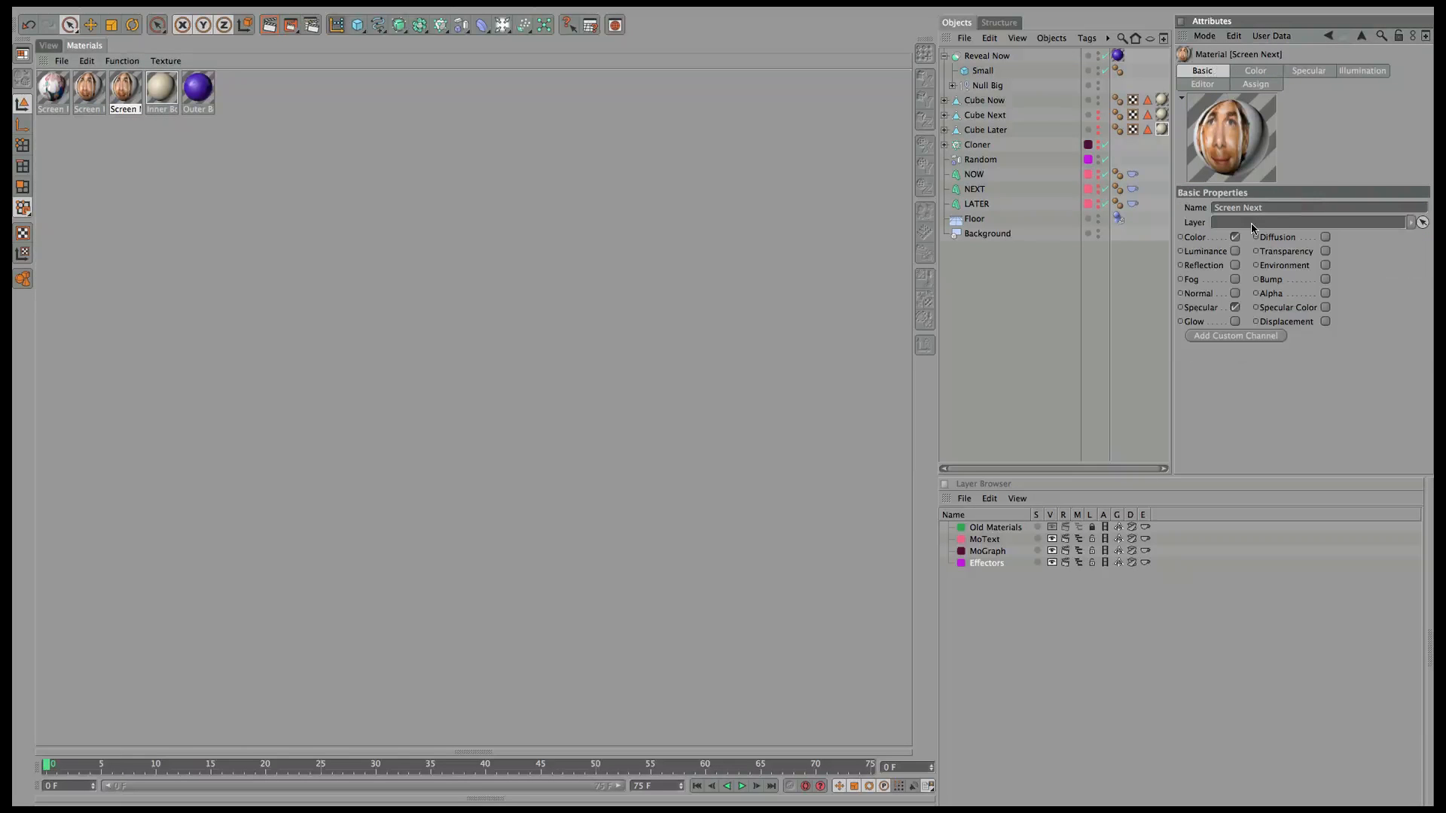
double_click(1242, 208)
text(Later)
key(Return)
click(1275, 72)
click(1300, 276)
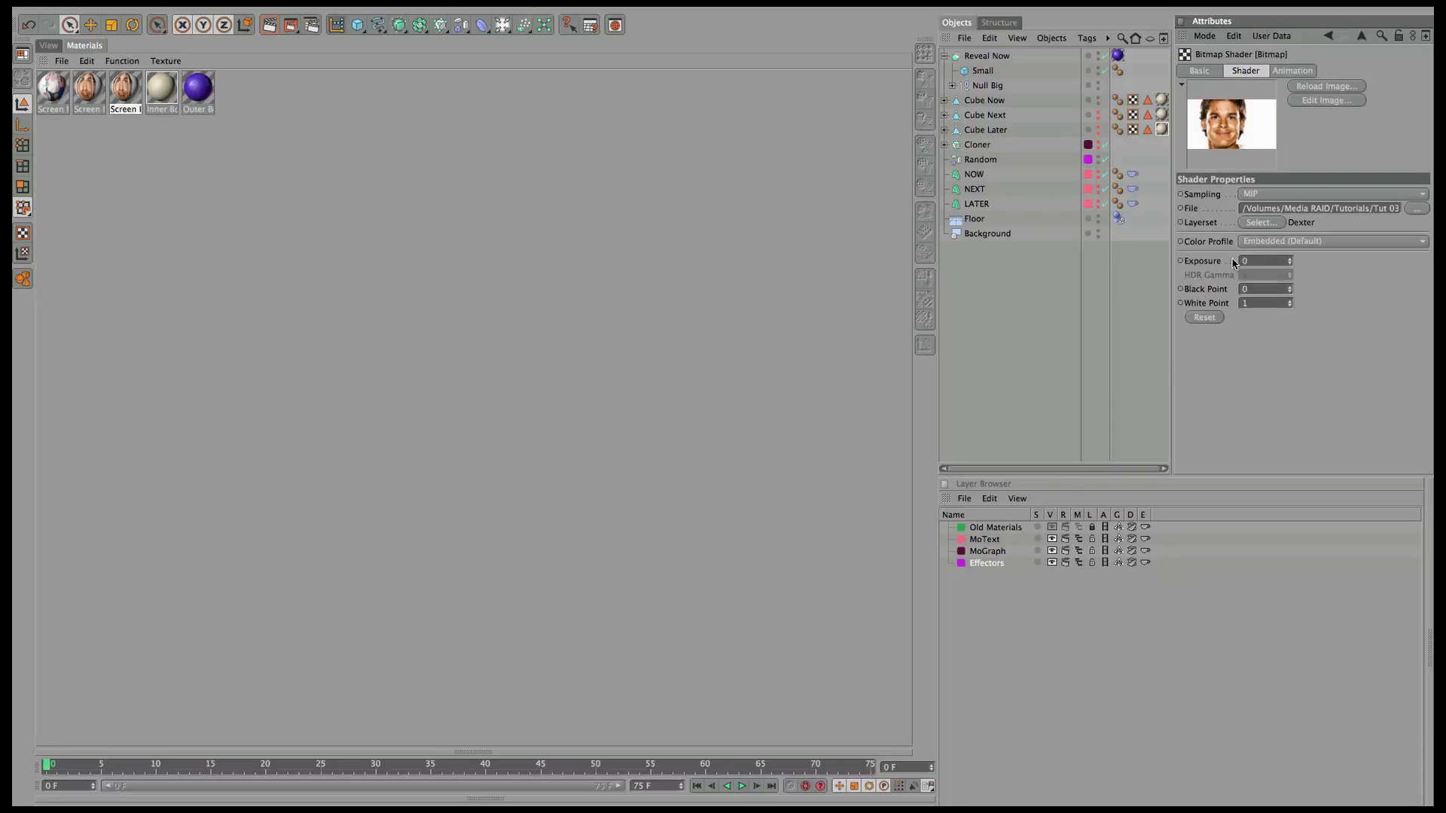
click(1262, 222)
click(661, 334)
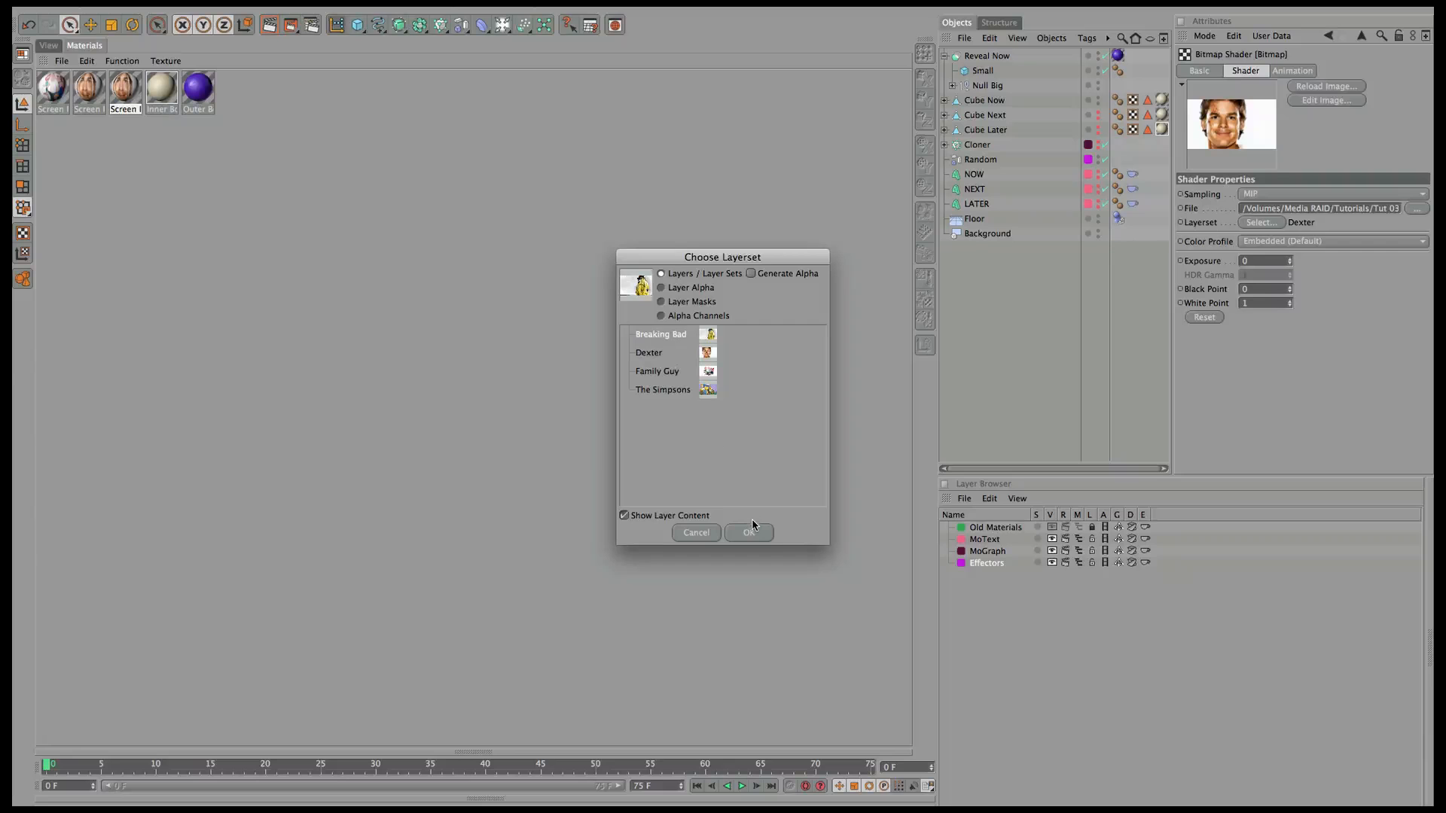
click(752, 530)
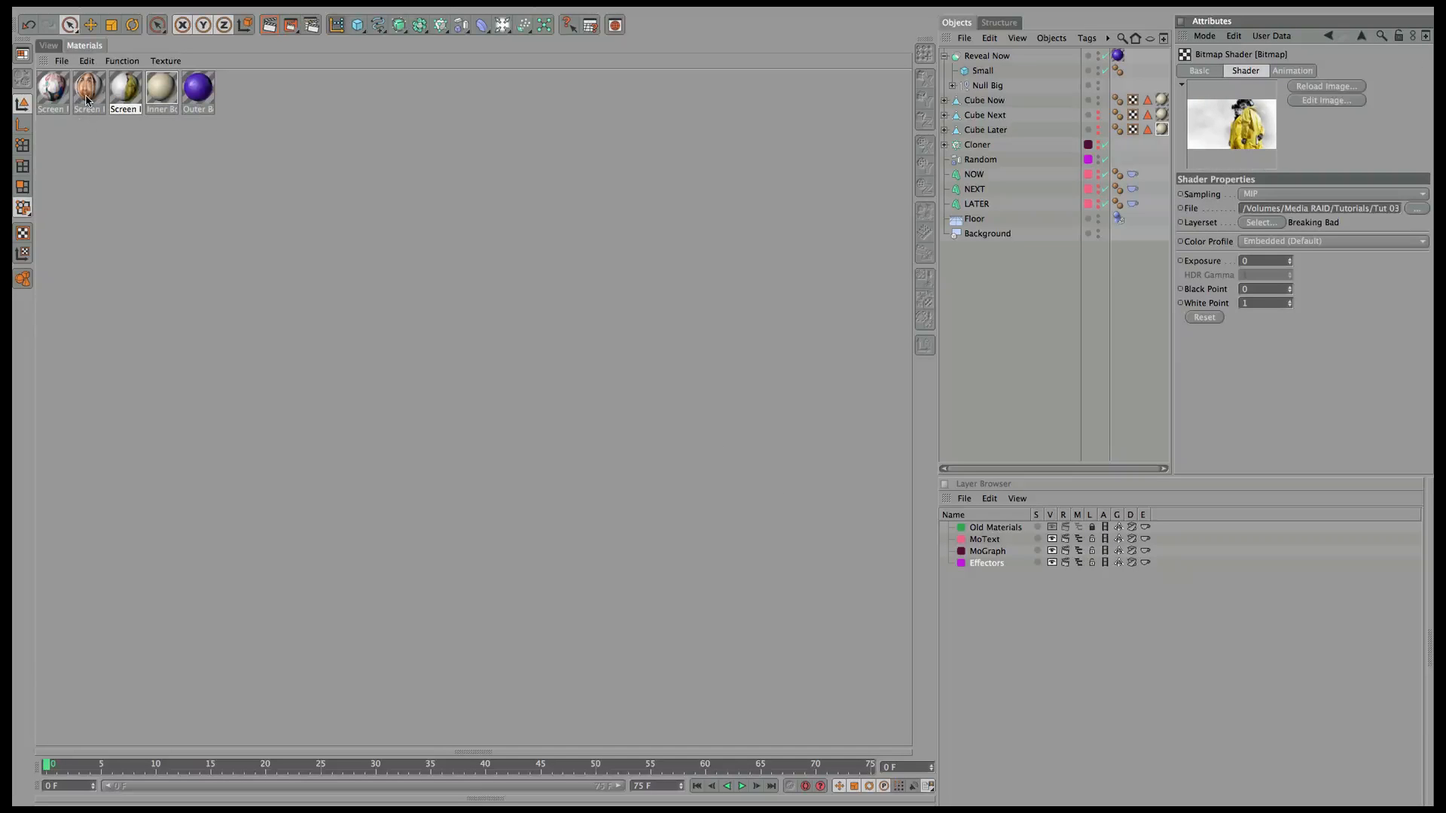
double_click(119, 128)
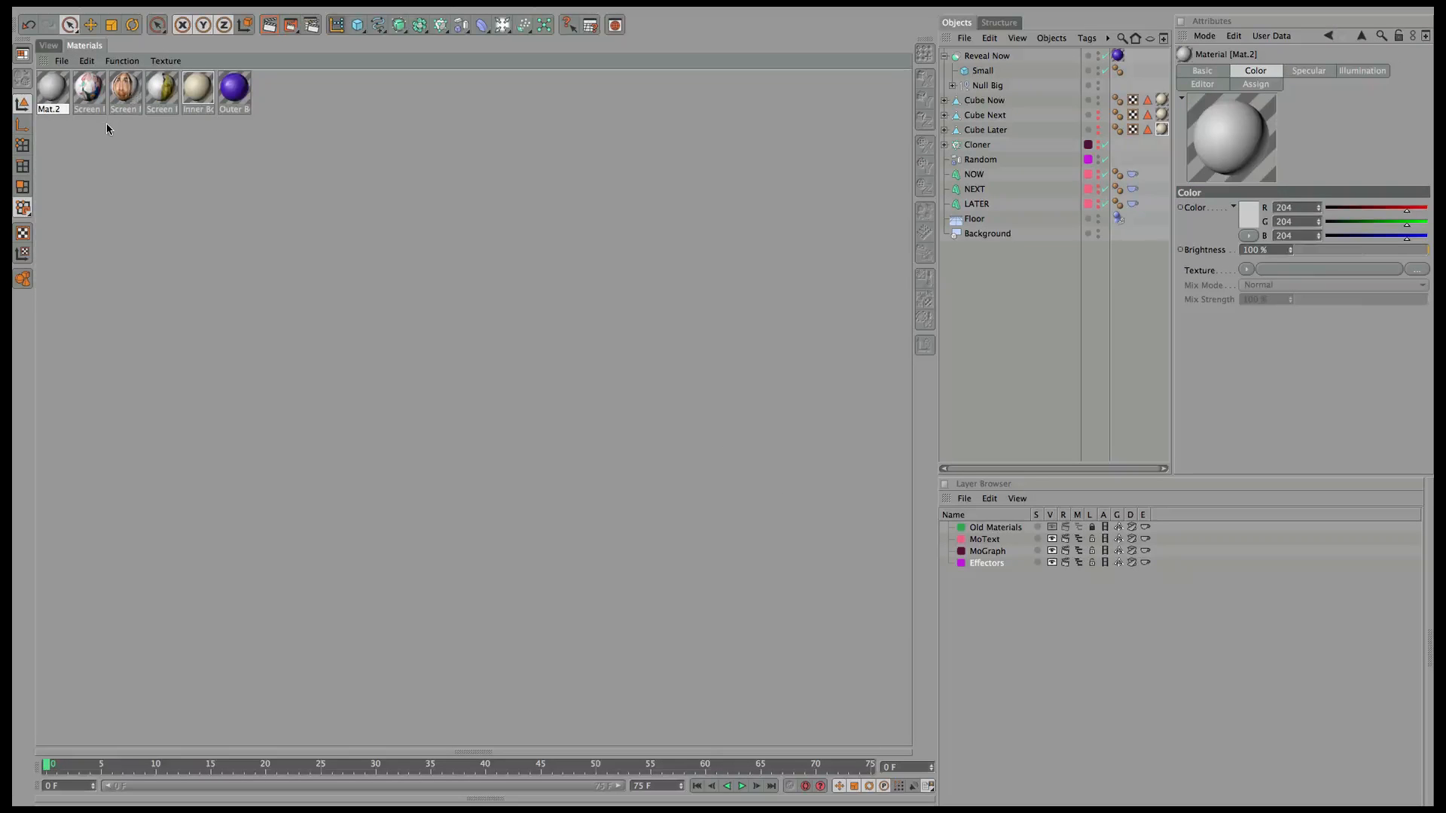
Remove the stray Mat.2 and turn off Specular on all three Screen materials.
key(ctrl+z)
click(126, 100)
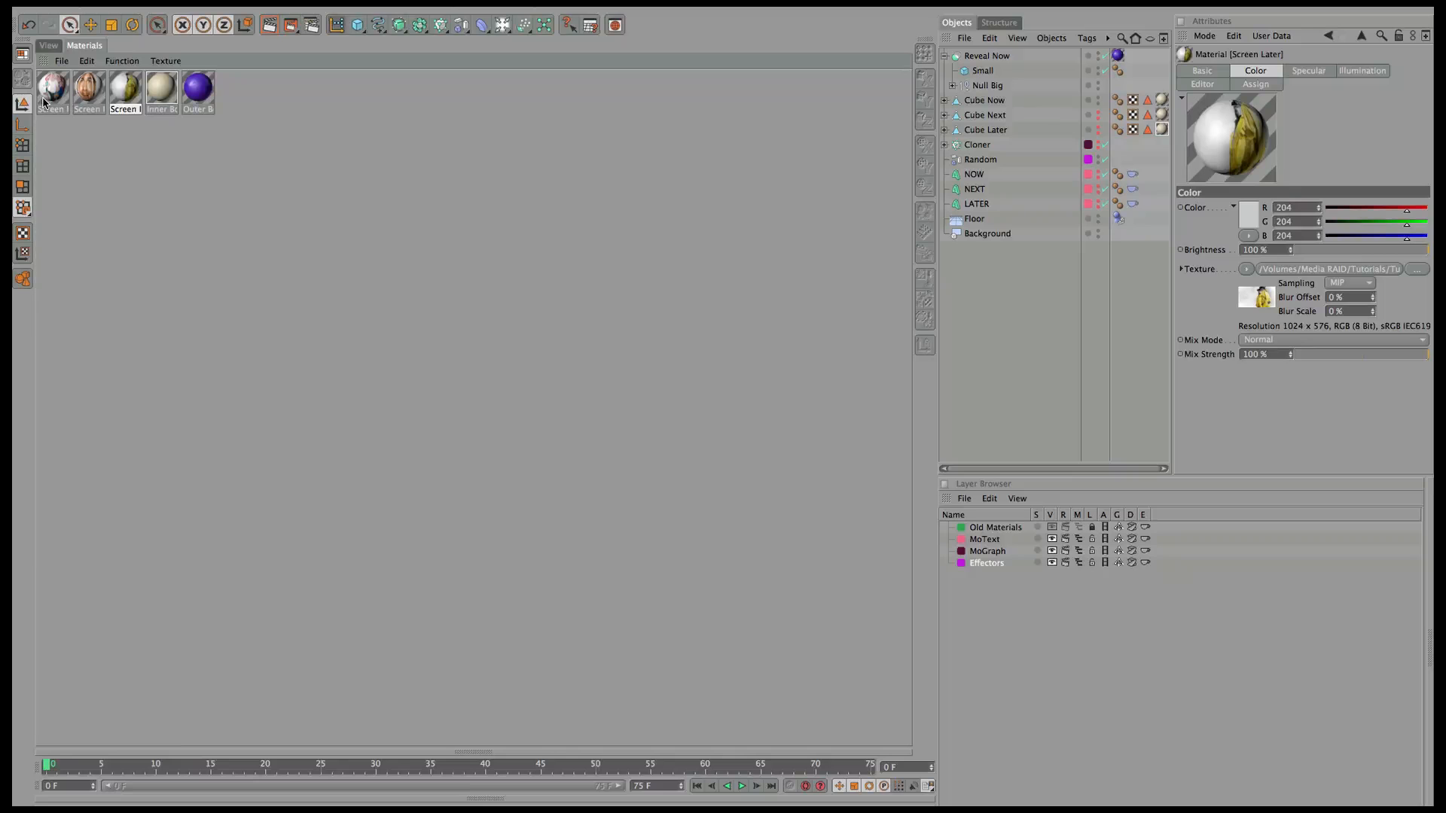
shift+click(48, 106)
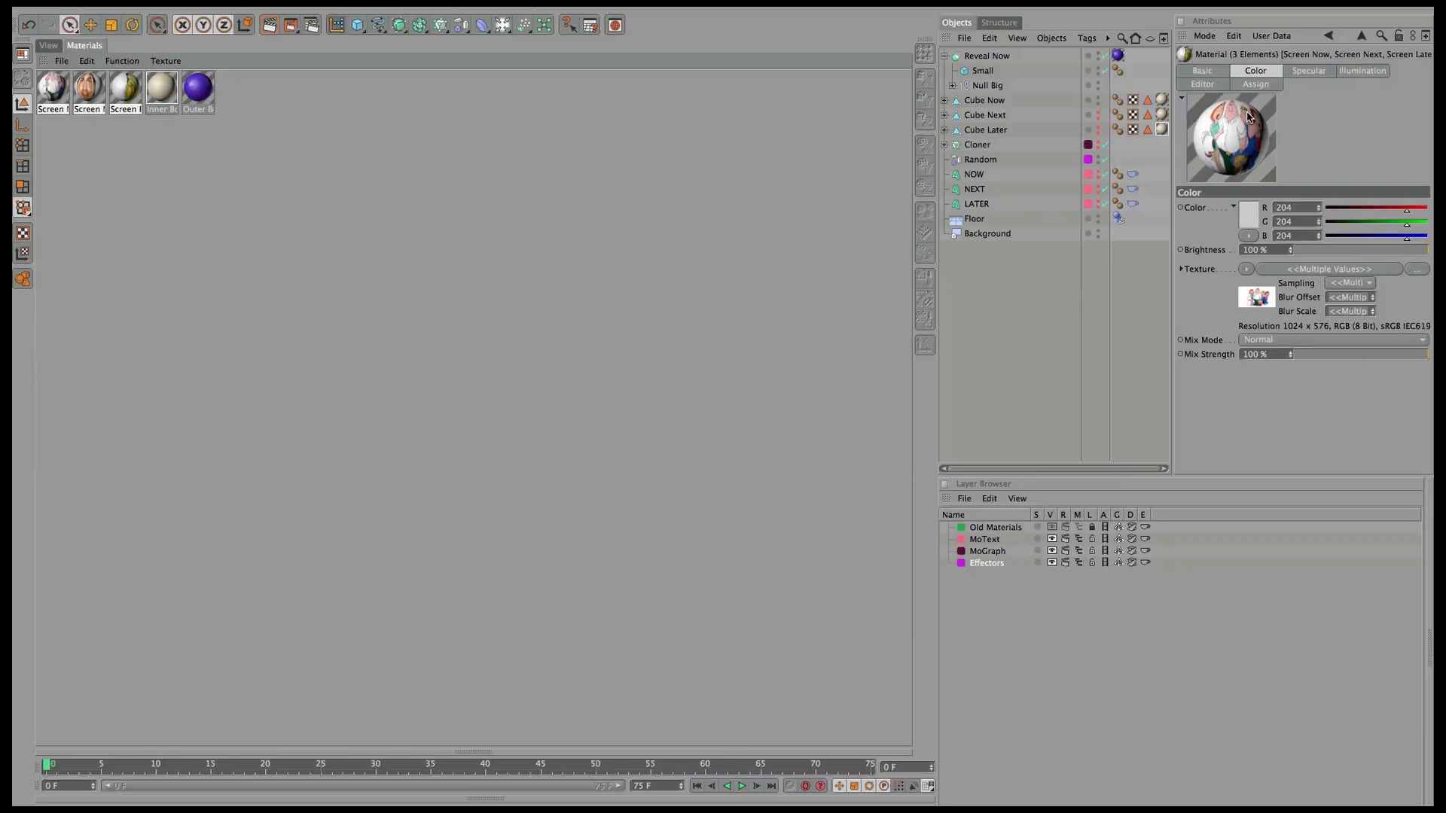
click(1206, 72)
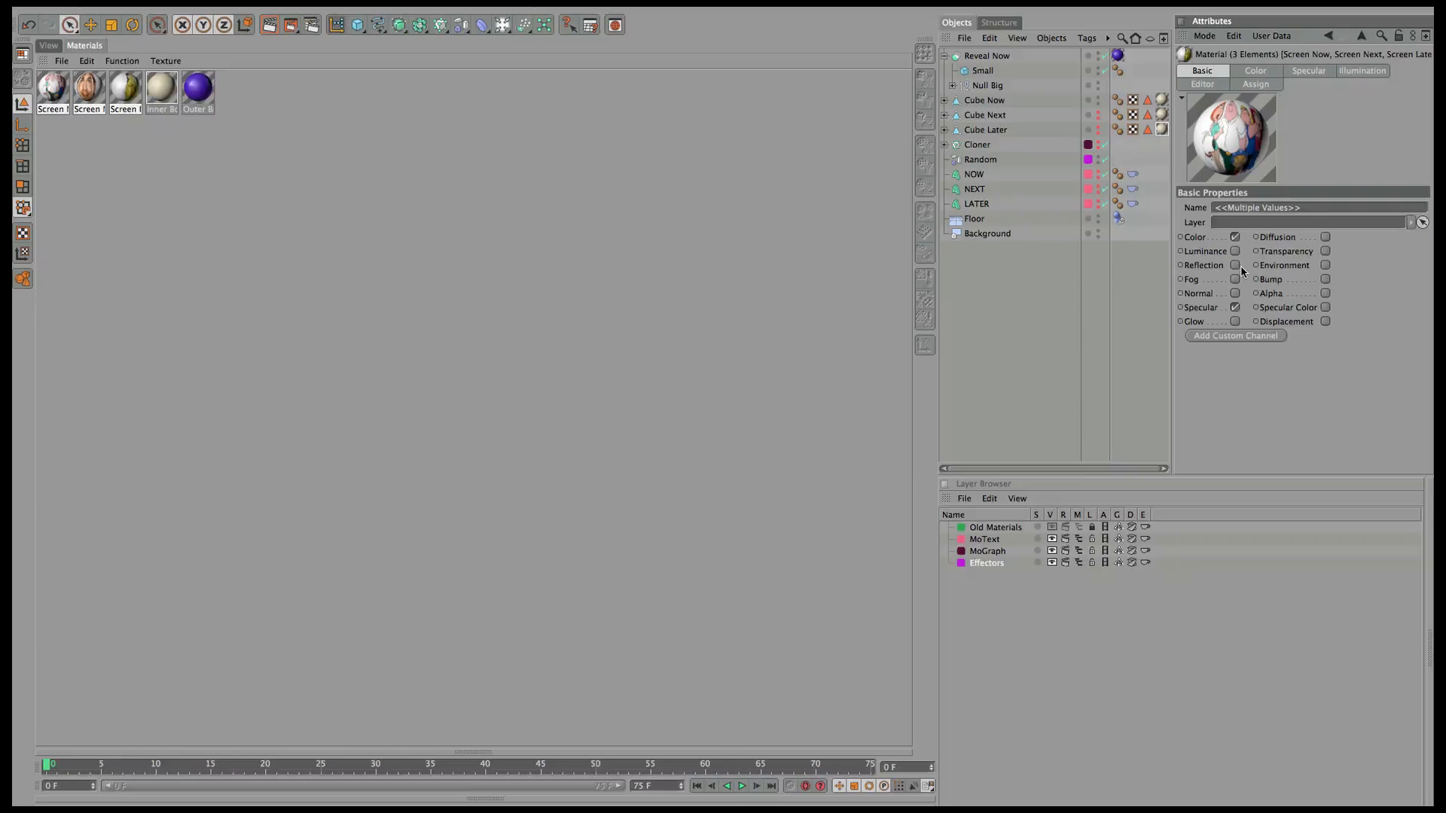
click(1236, 308)
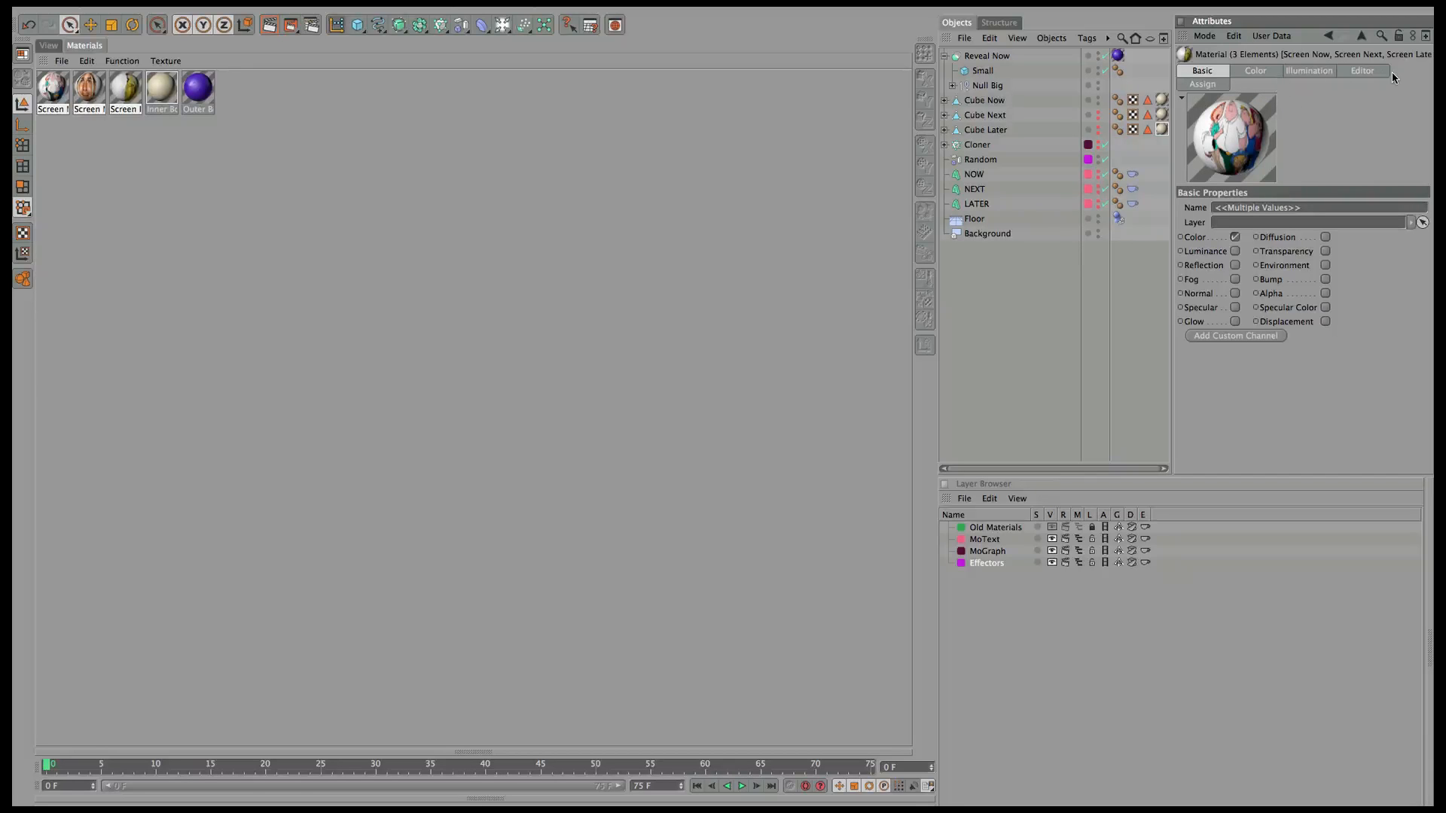
Set the three Screen materials' texture preview size to 1024x1024, then deselect them.
click(1205, 85)
click(1363, 71)
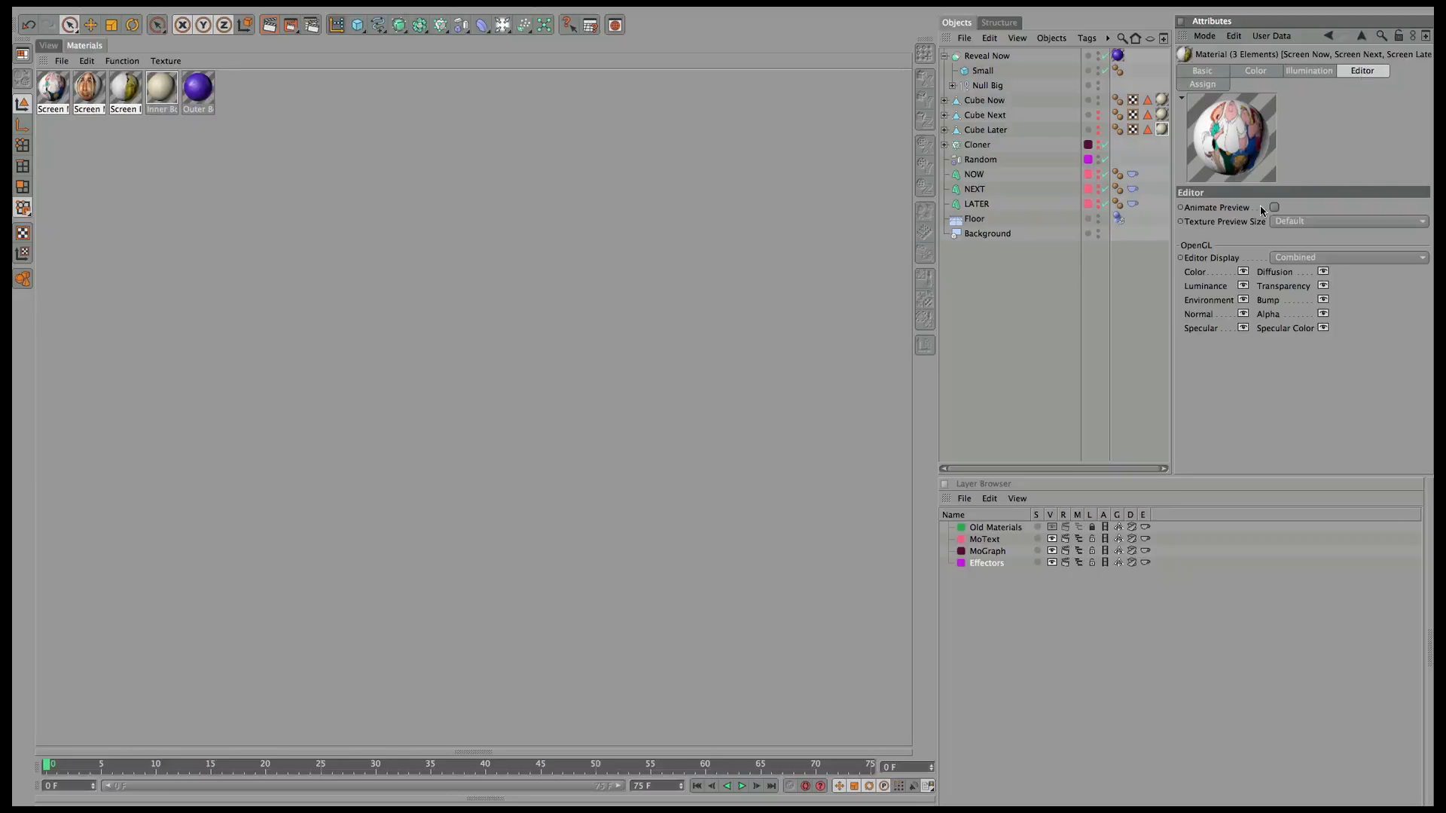
click(1304, 219)
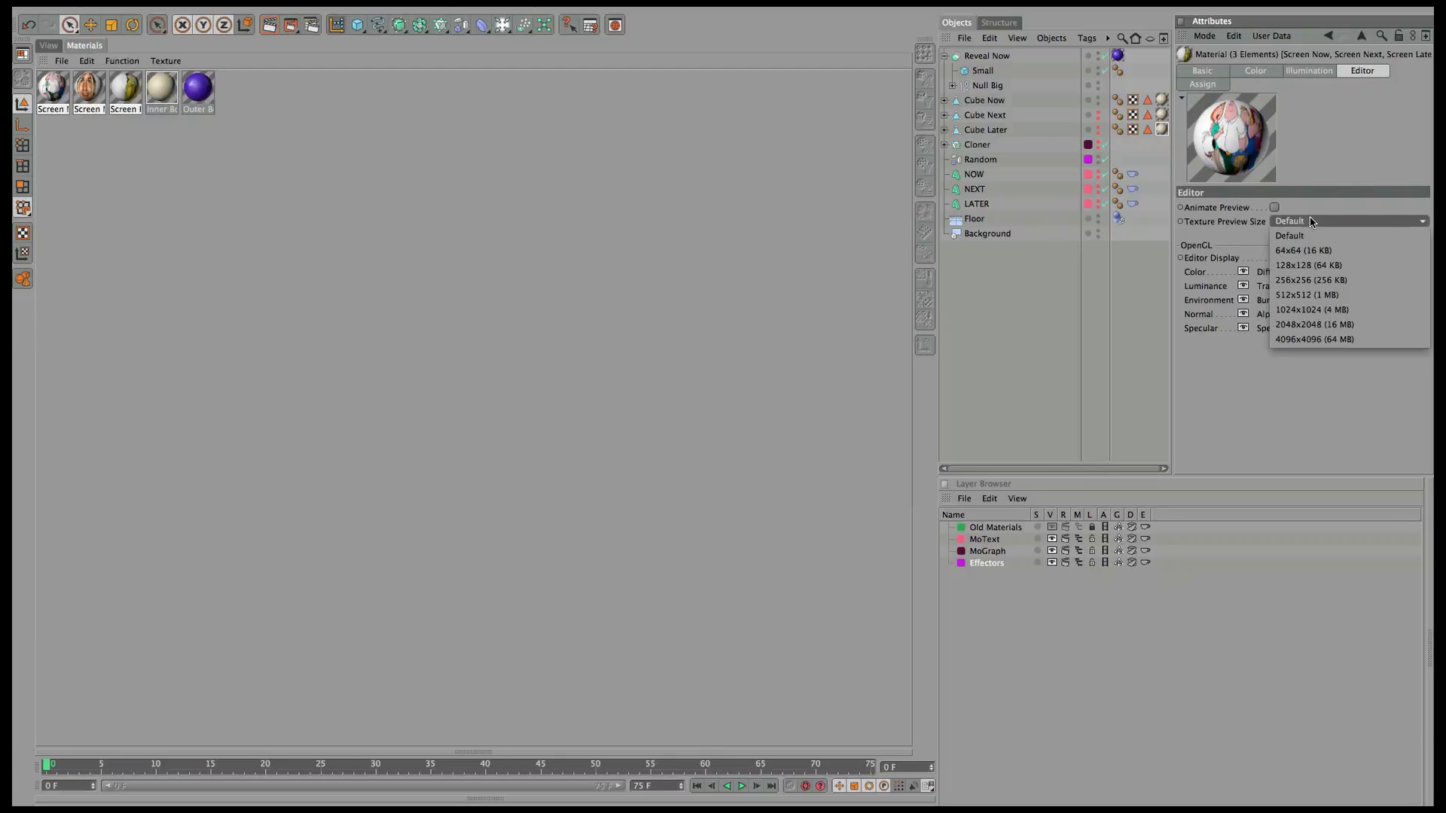
click(1323, 311)
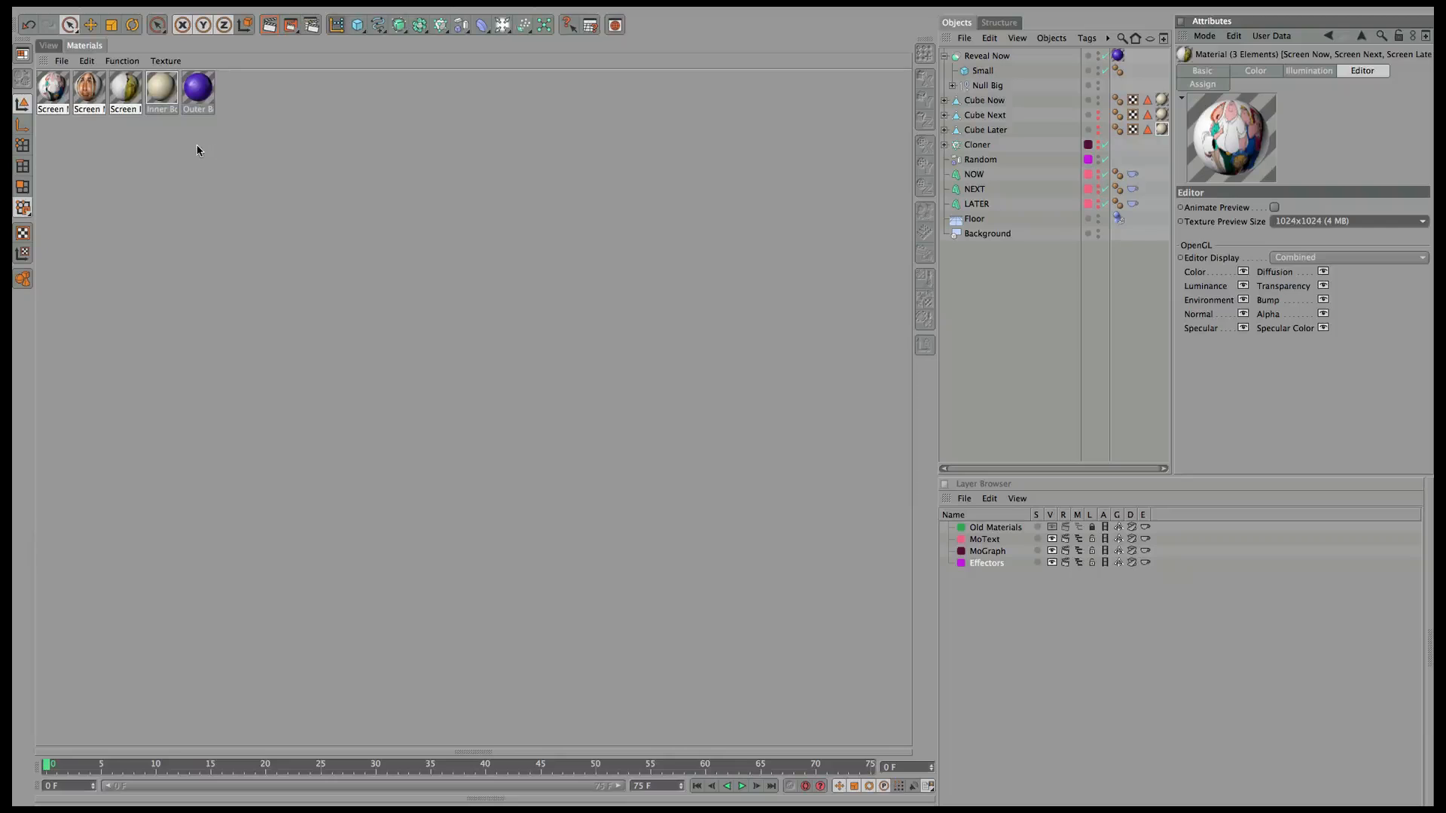
click(128, 143)
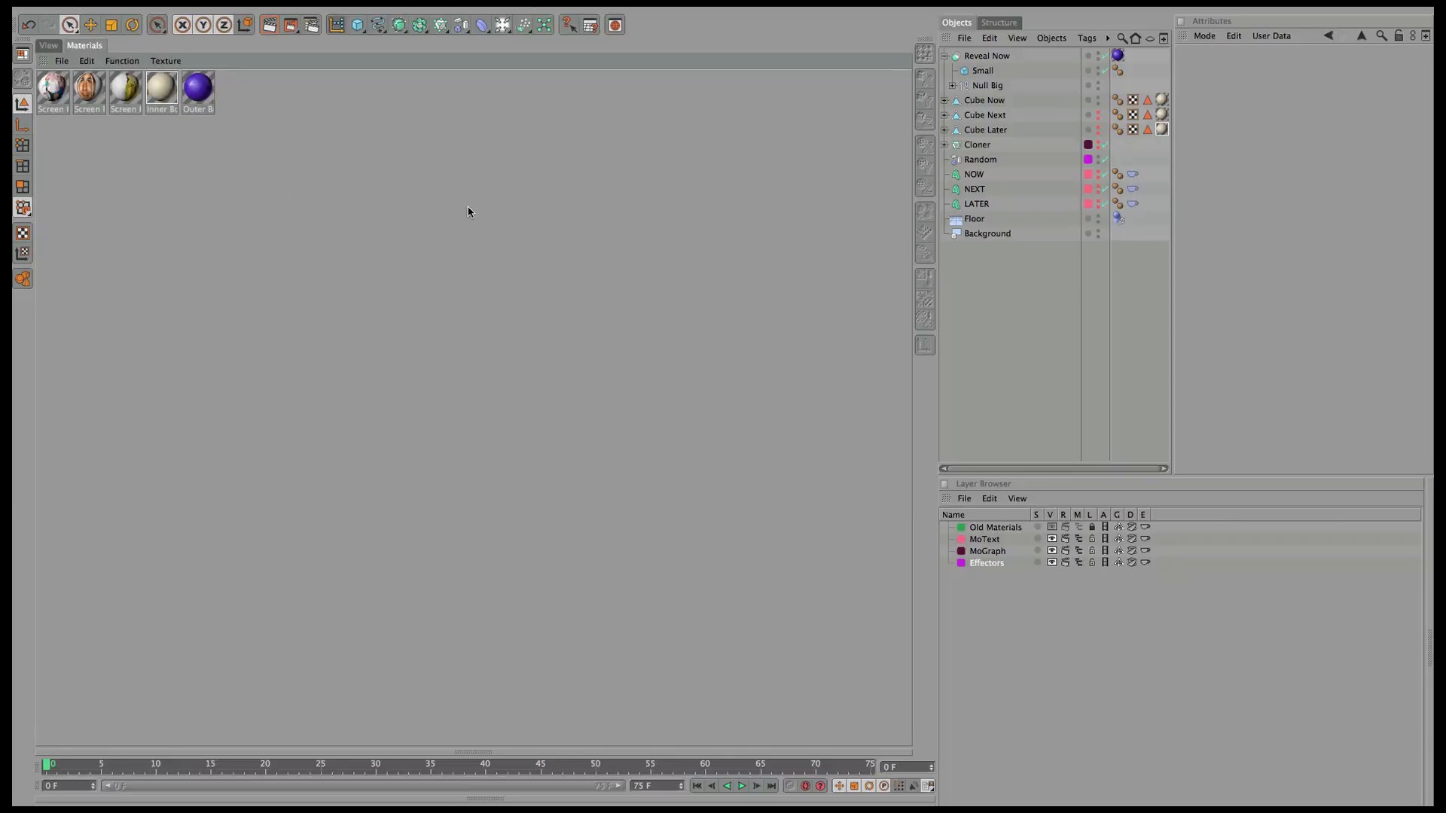
Apply Screen Now to Cube Now, restricted to the Screen polygon selection.
click(992, 103)
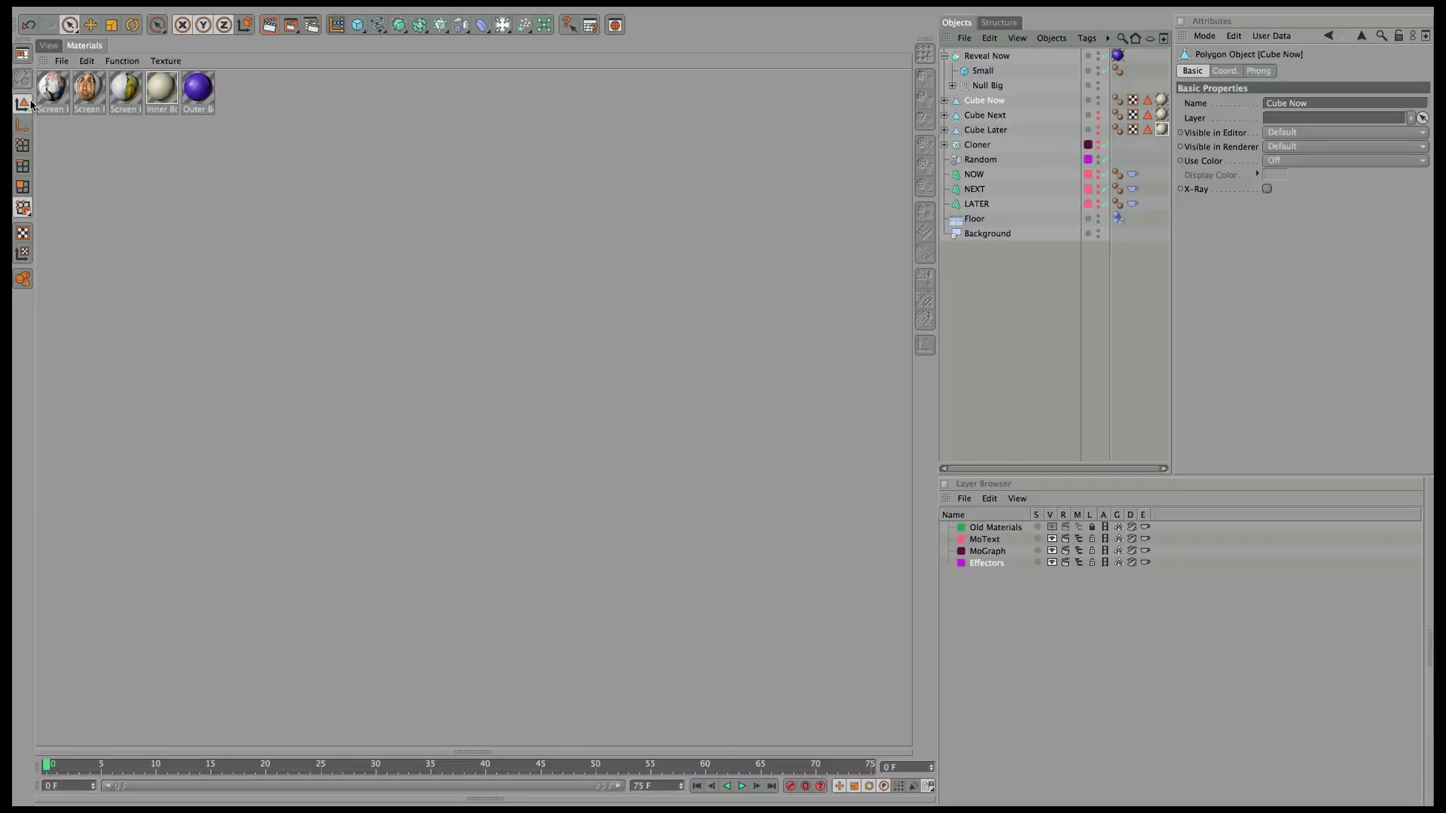
drag(52, 94, 993, 103)
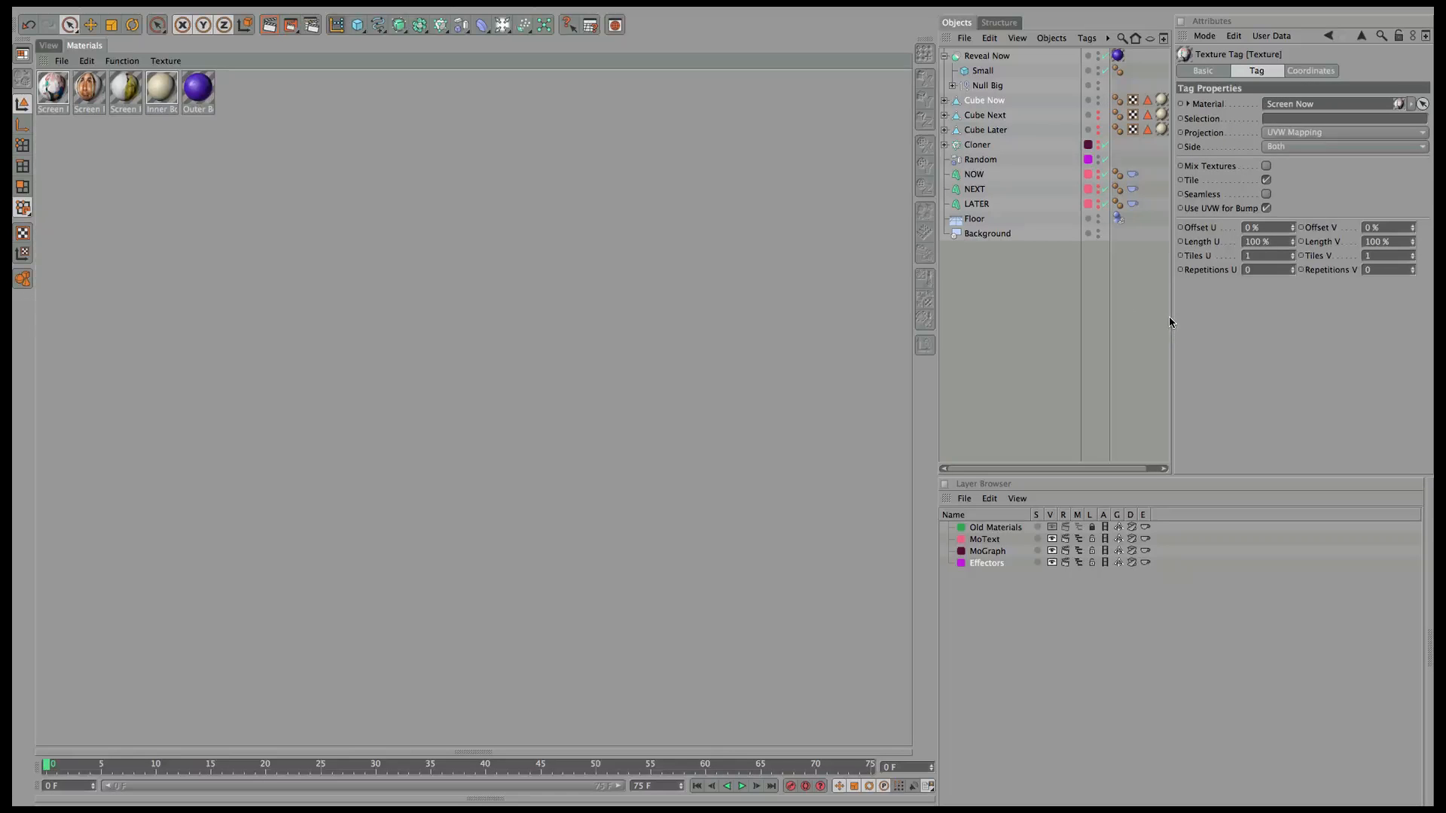
drag(1174, 319, 1214, 319)
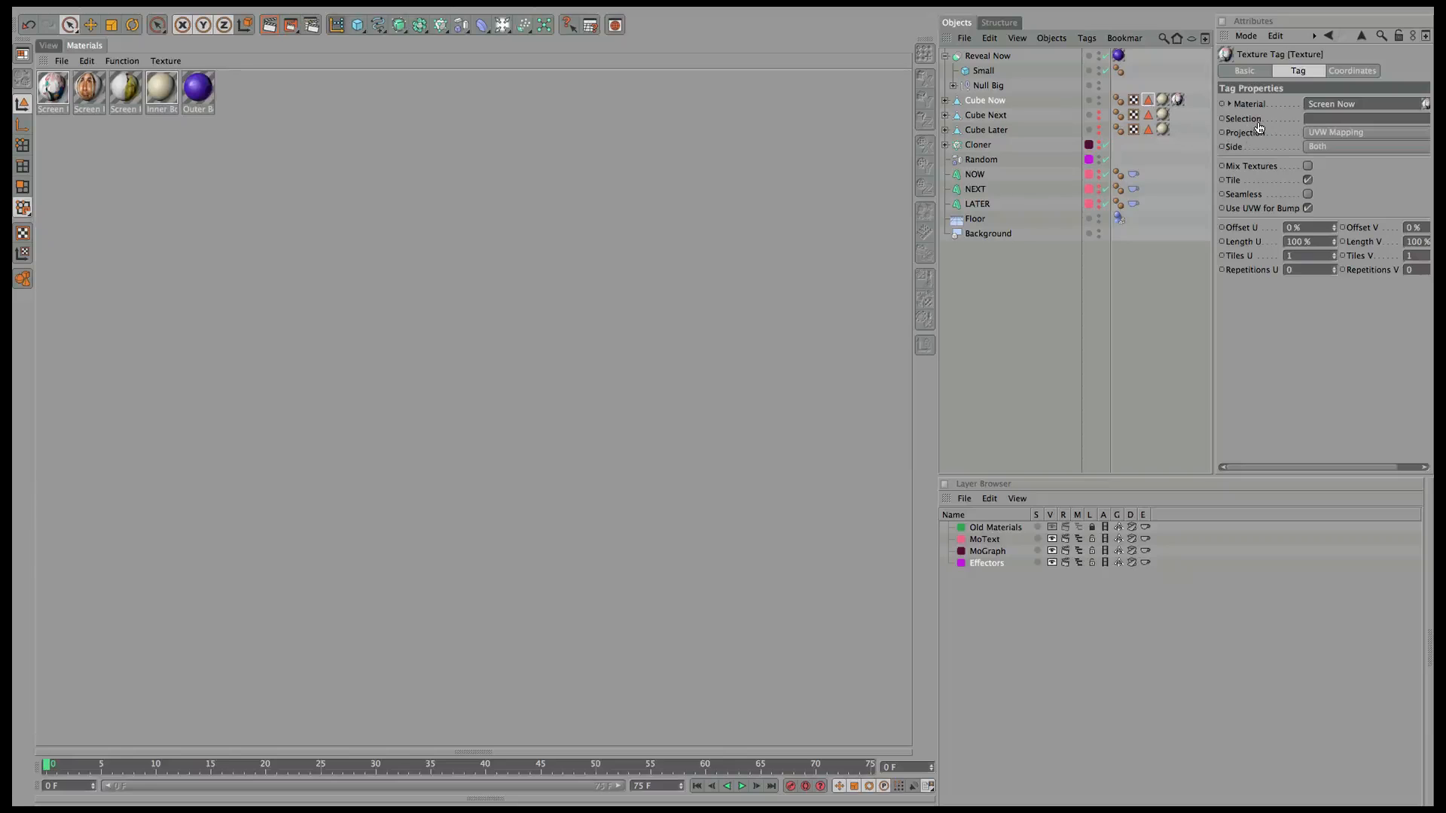
click(1334, 121)
text(Screen)
Apply Screen Next and Screen Later to Cube Next and Cube Later, each limited to its Screen selection.
drag(89, 87, 996, 117)
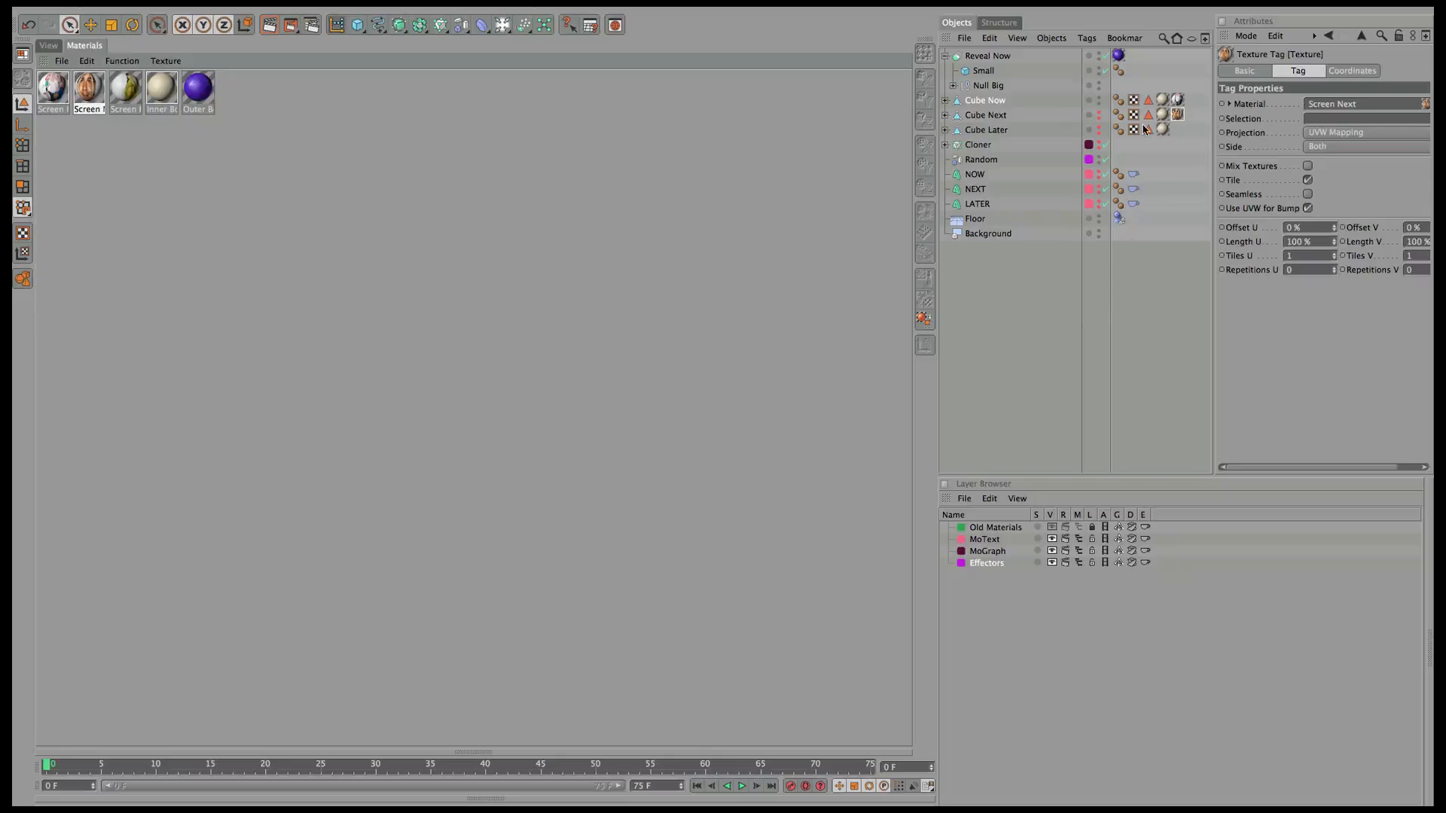
drag(1149, 115, 1332, 119)
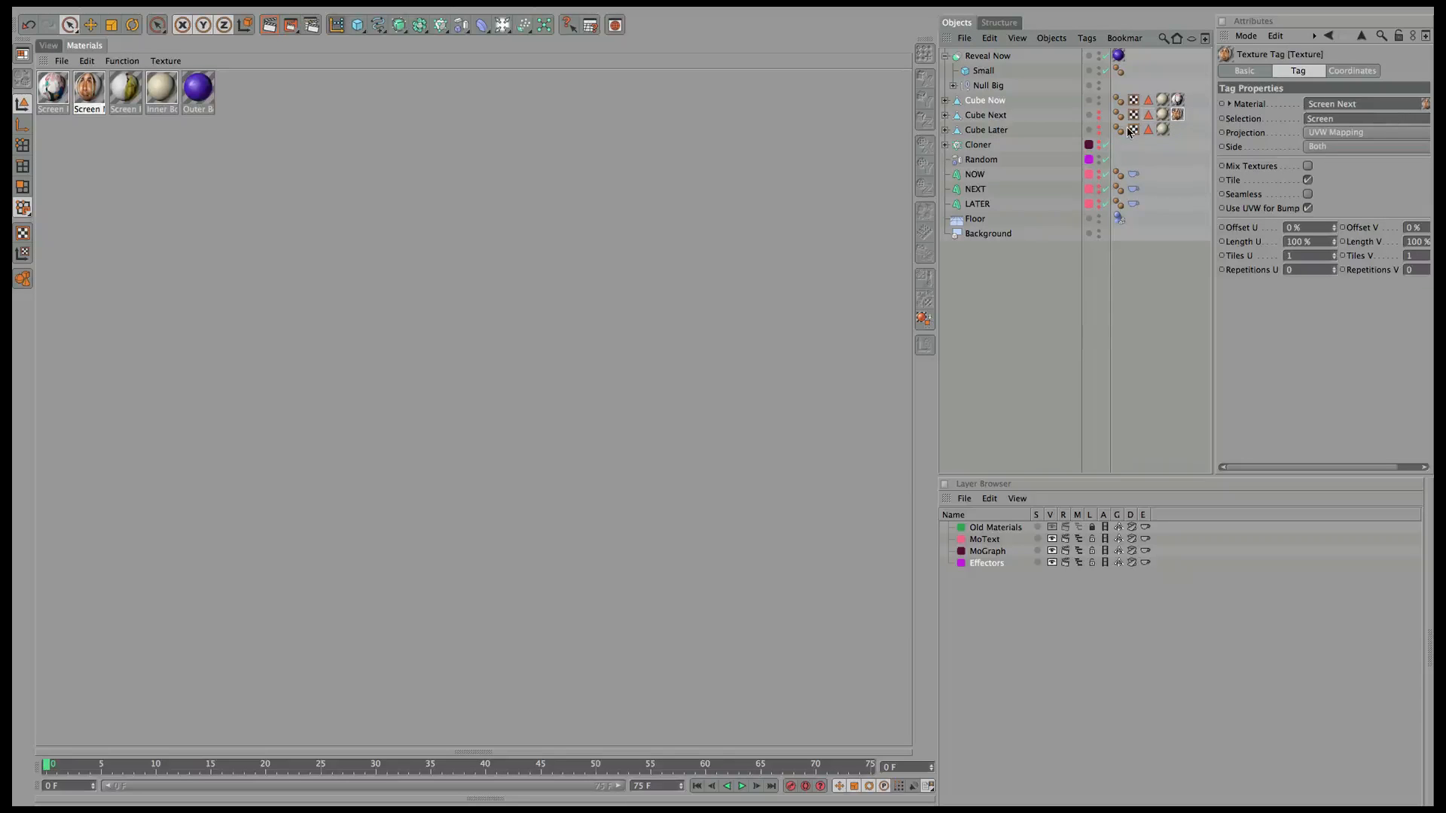
drag(125, 91, 990, 131)
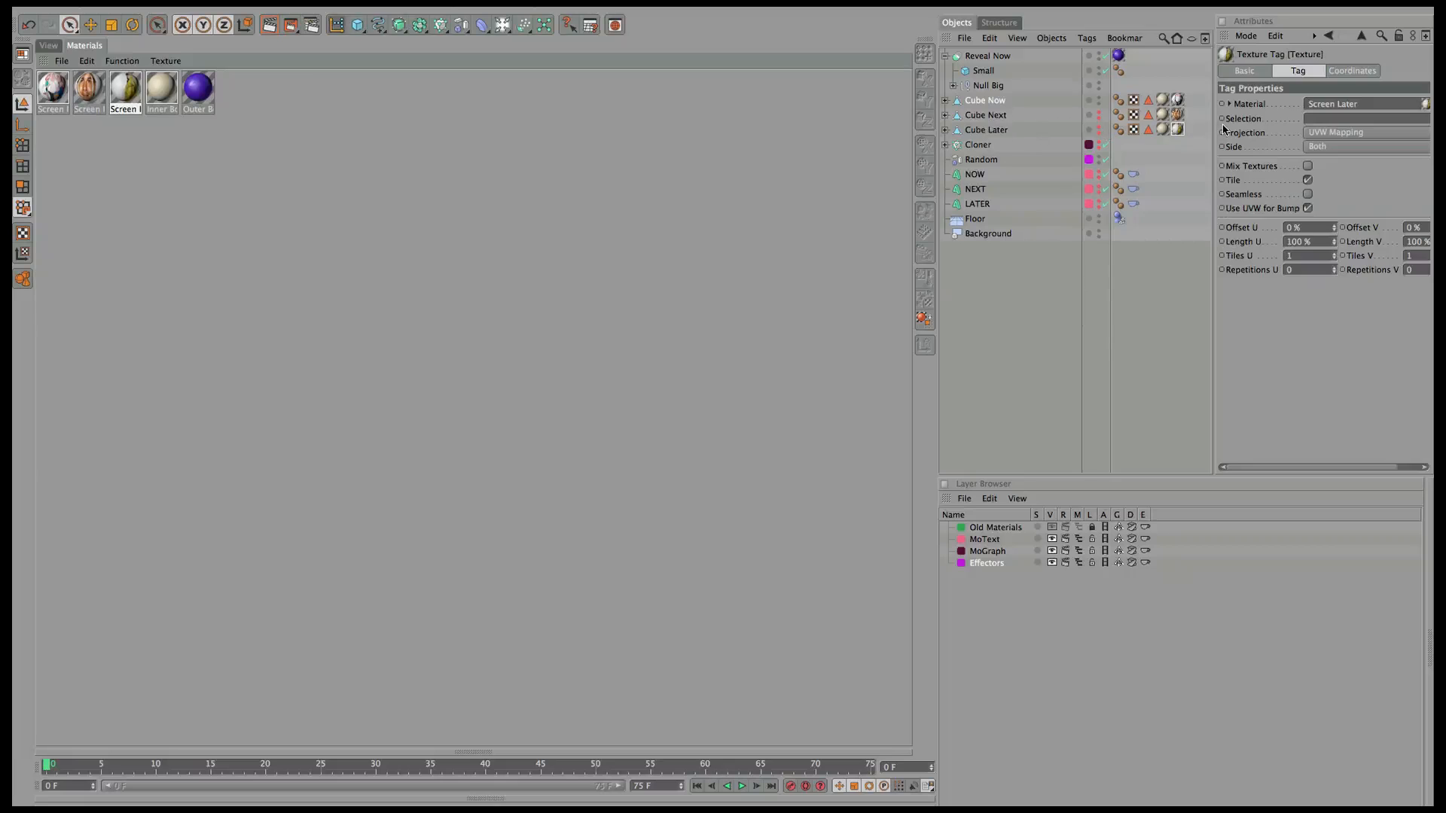
drag(1148, 130, 1352, 121)
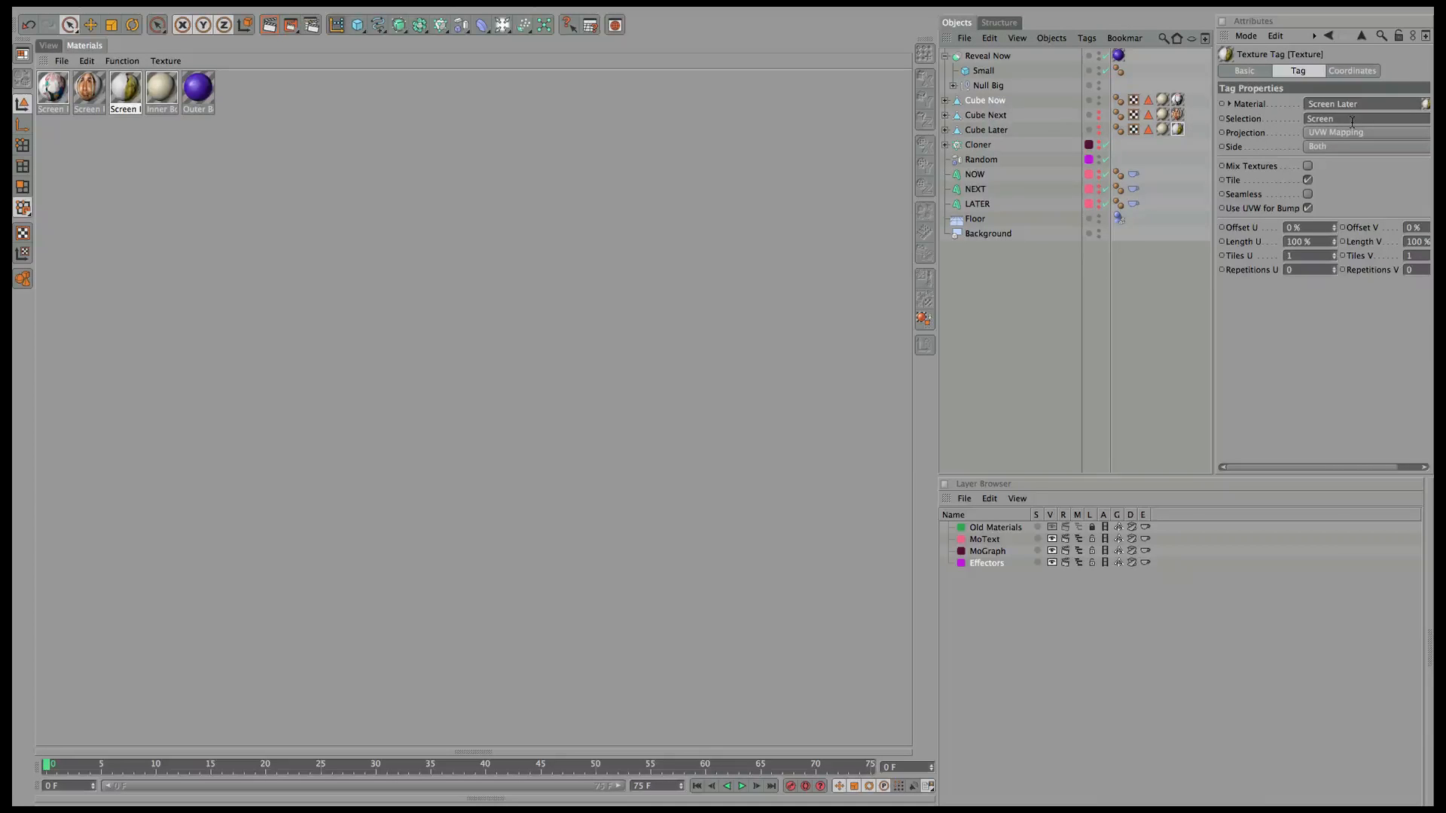
Move in on Cube Now and render a preview showing the Family Guy image on its screen.
click(60, 47)
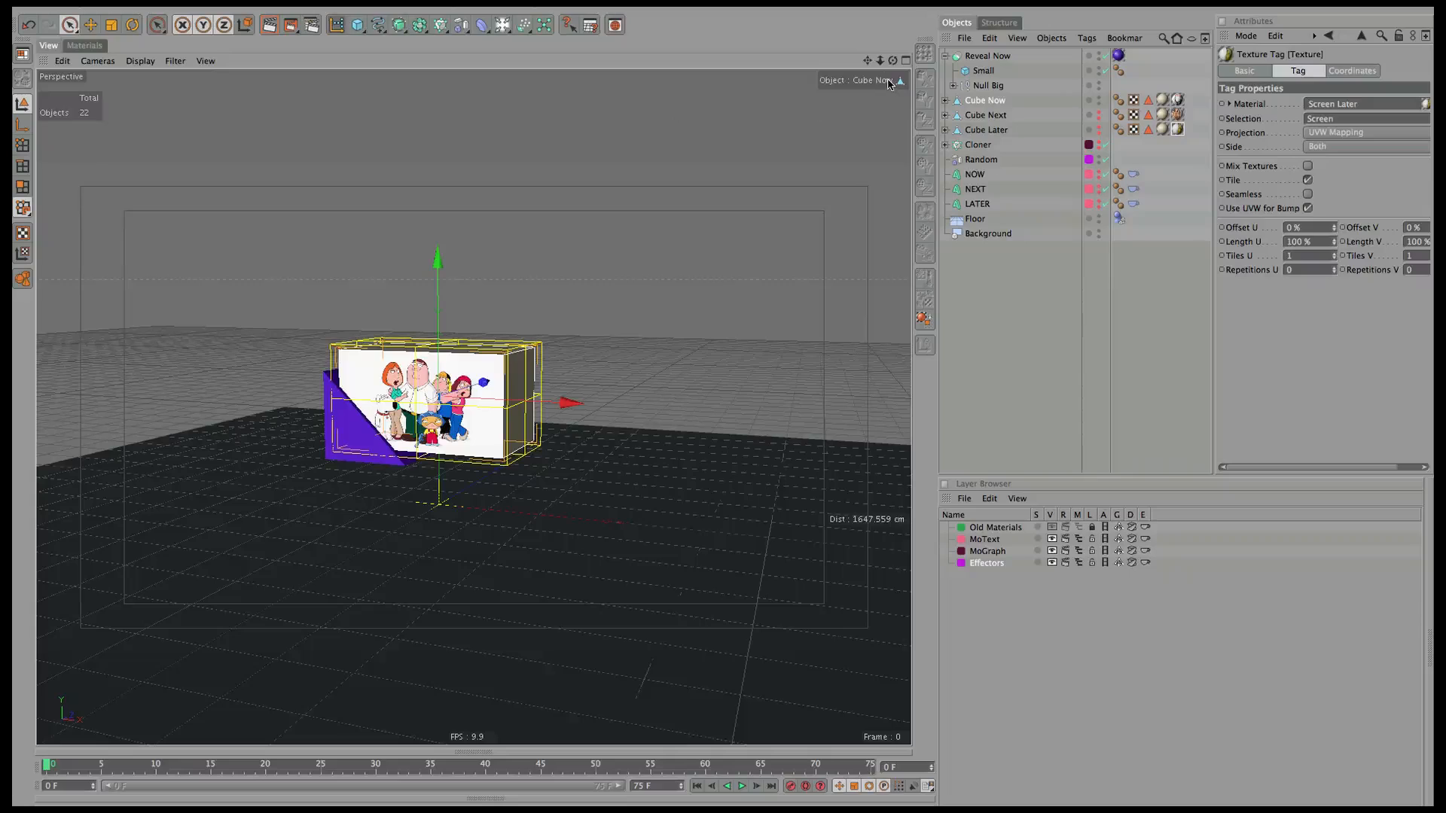
drag(879, 60, 570, 275)
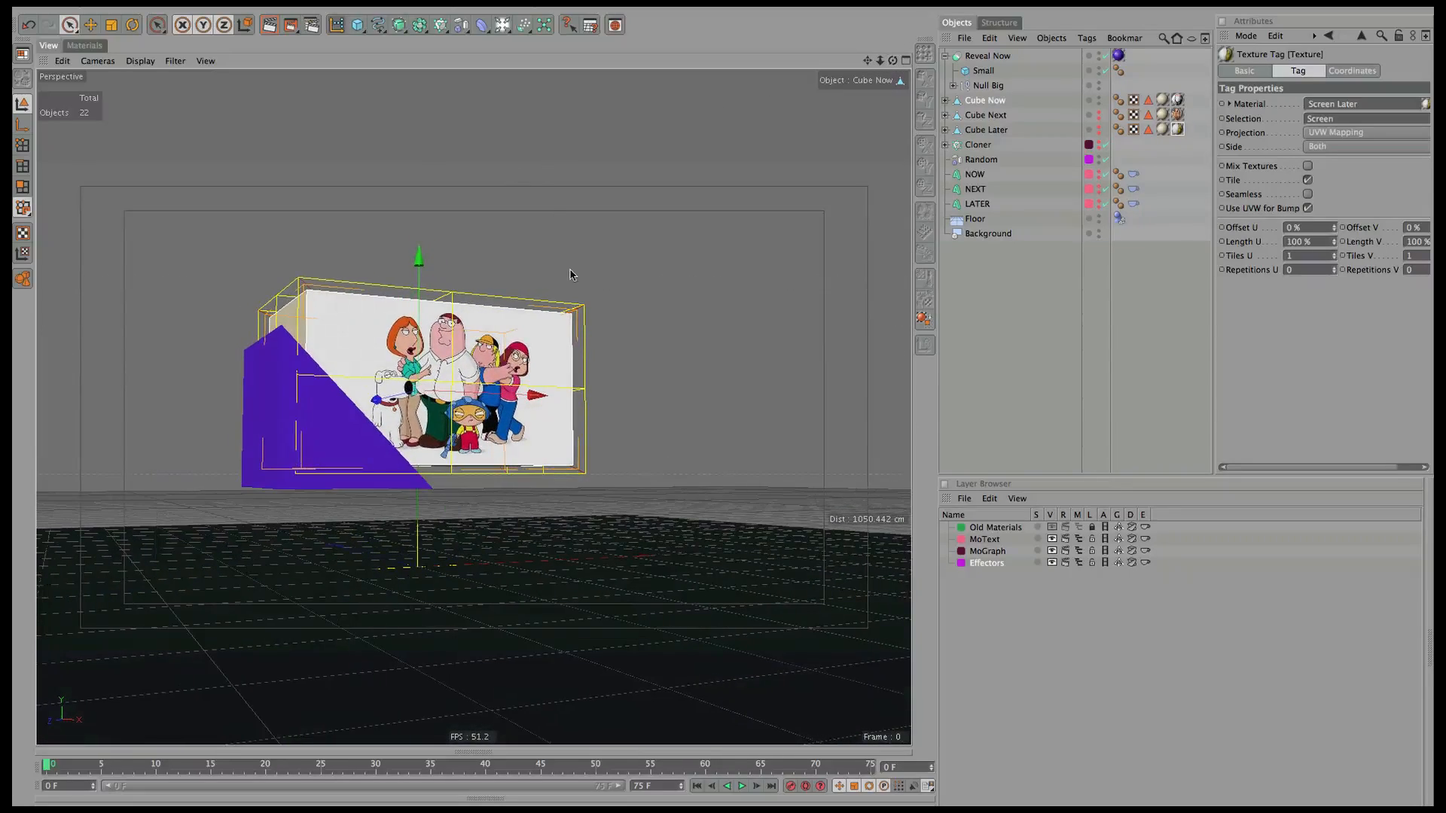
key(ctrl+r)
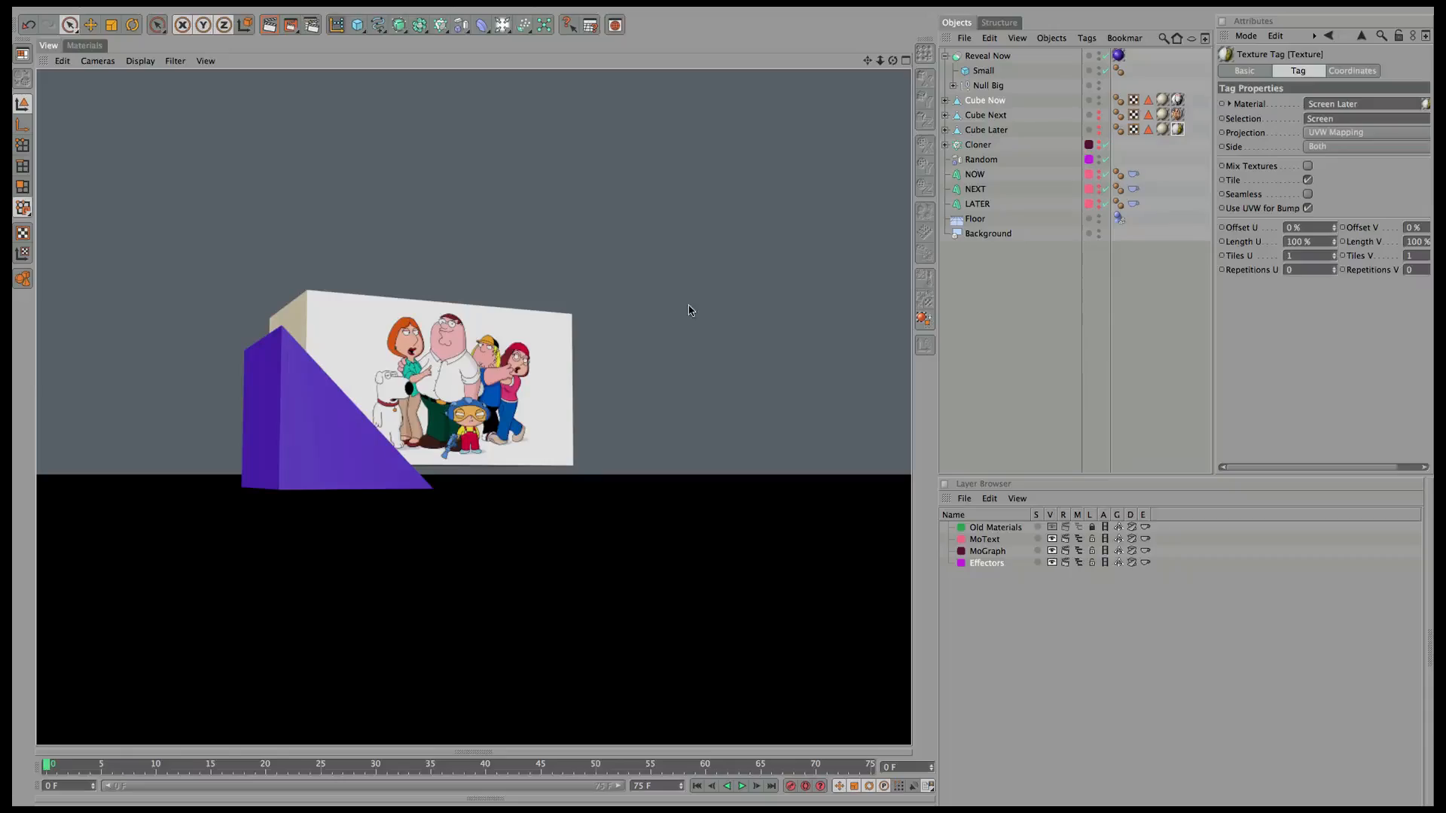
drag(892, 60, 971, 55)
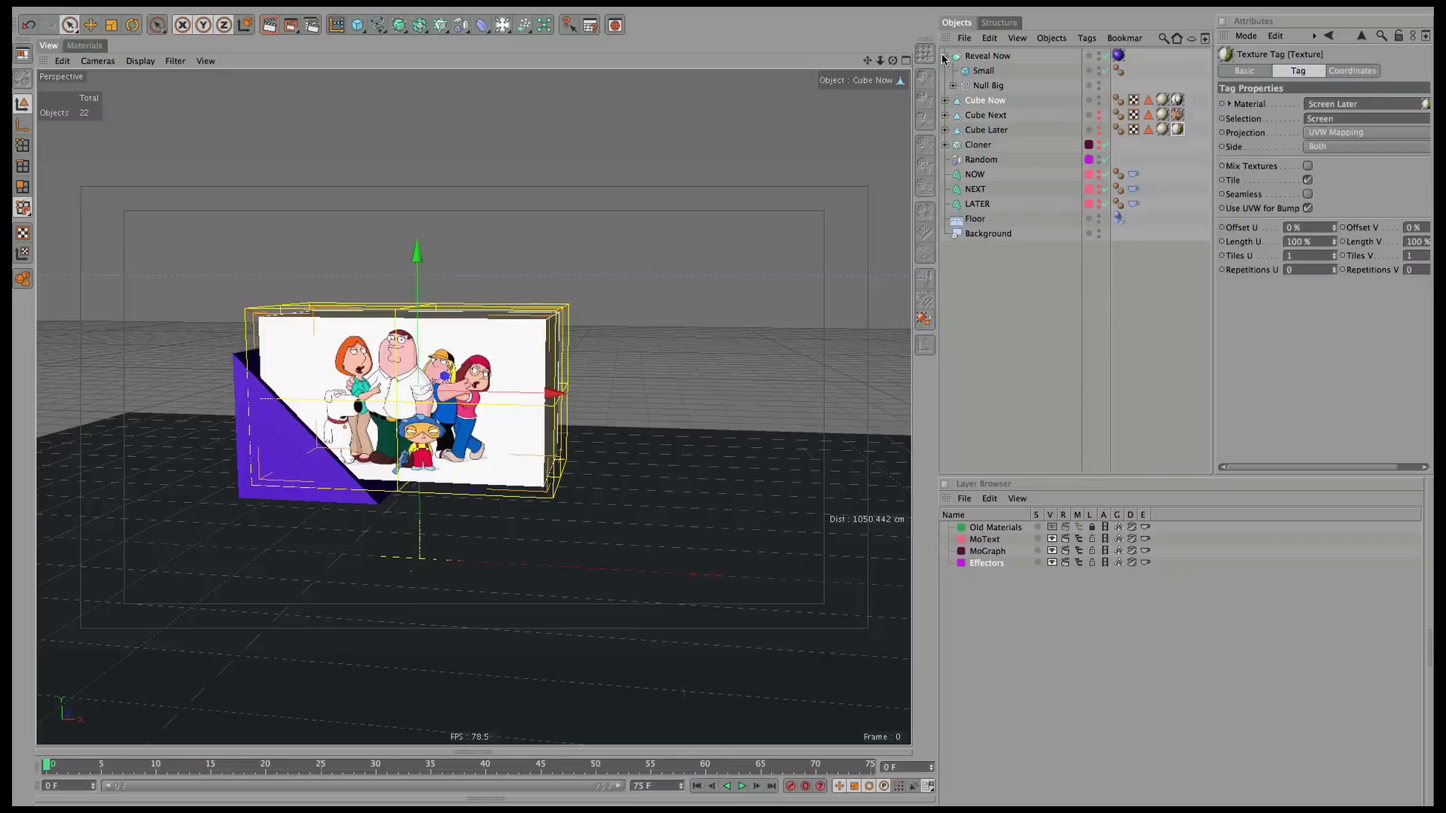
Collapse Reveal Now and select it together with Cube Now.
click(945, 56)
click(987, 55)
shift+click(992, 71)
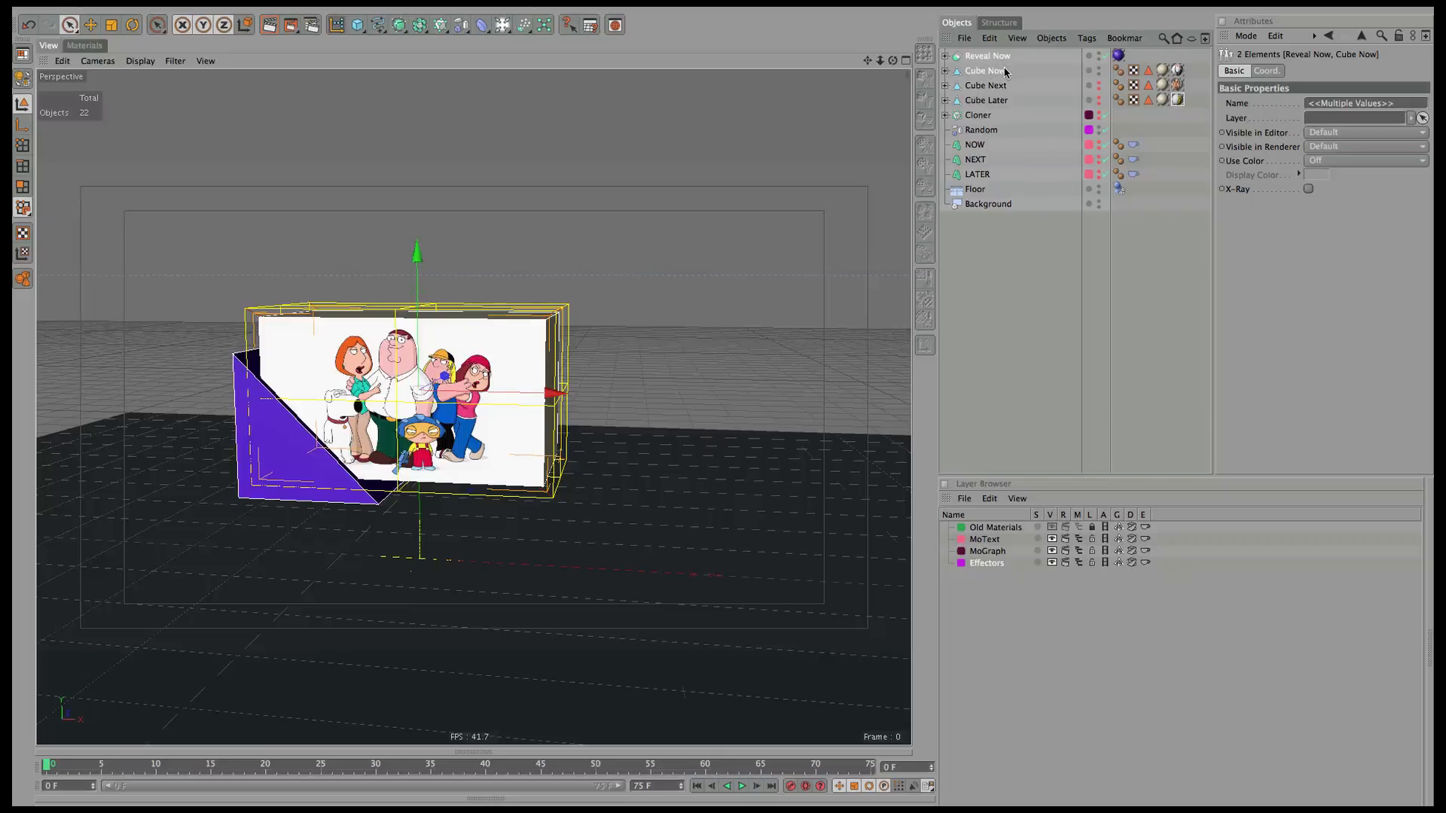
Group Reveal Now and Cube Now under a null named Now.
key(alt+g)
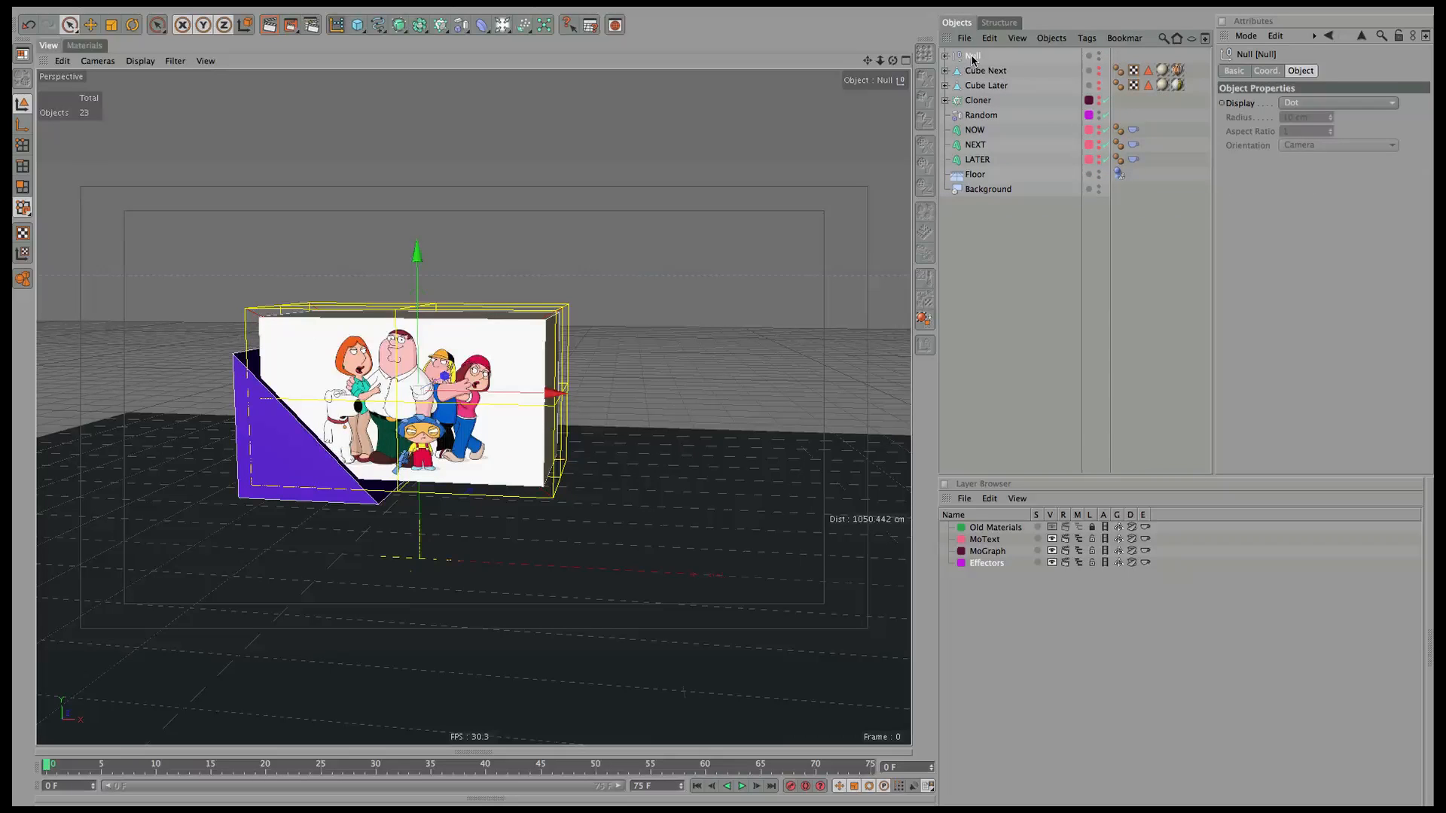
double_click(972, 57)
text(Now)
key(Return)
Copy Reveal Now above Cube Later and rename the copy Reveal Later.
click(946, 56)
click(996, 73)
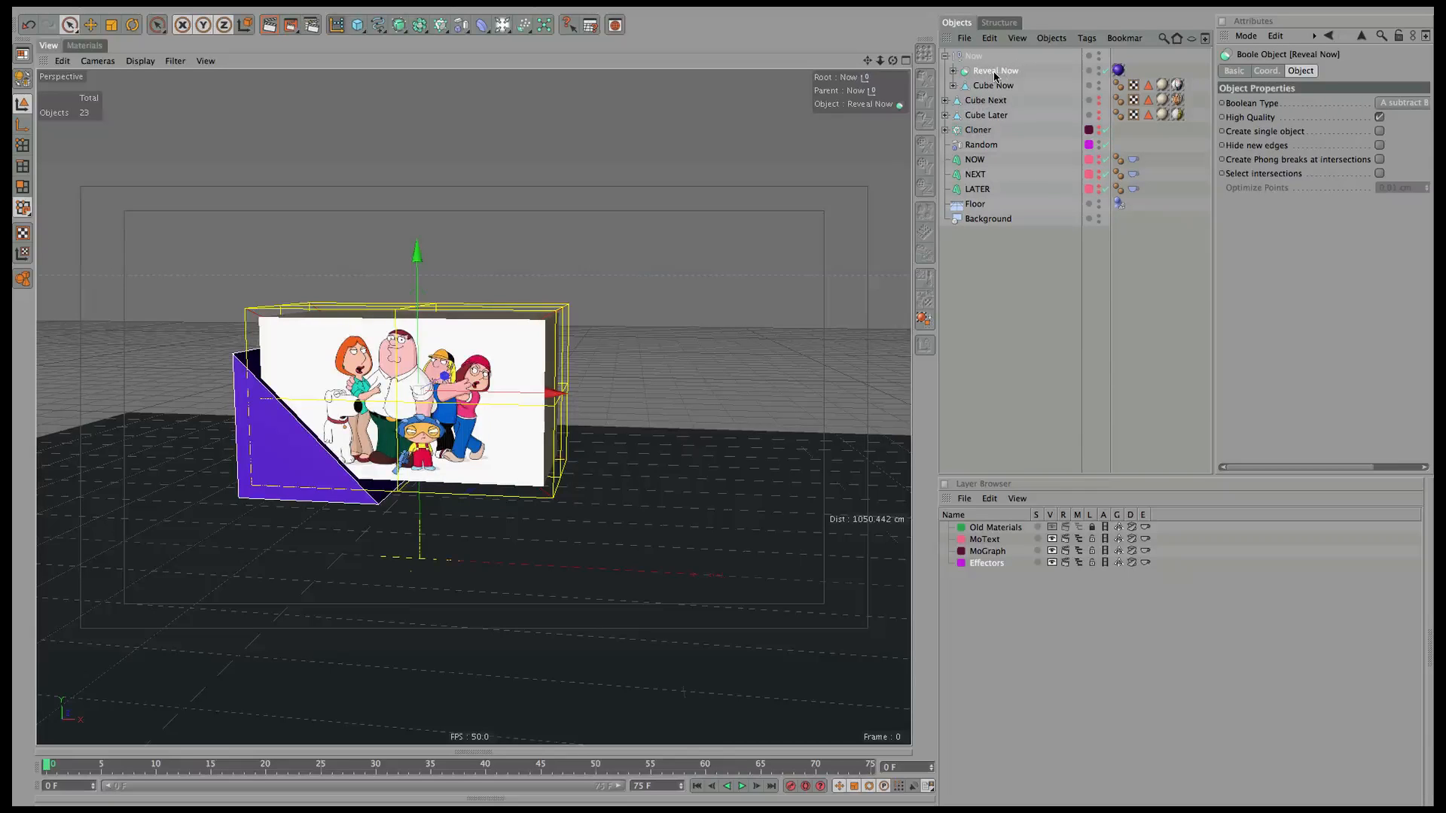
drag(998, 74, 988, 114)
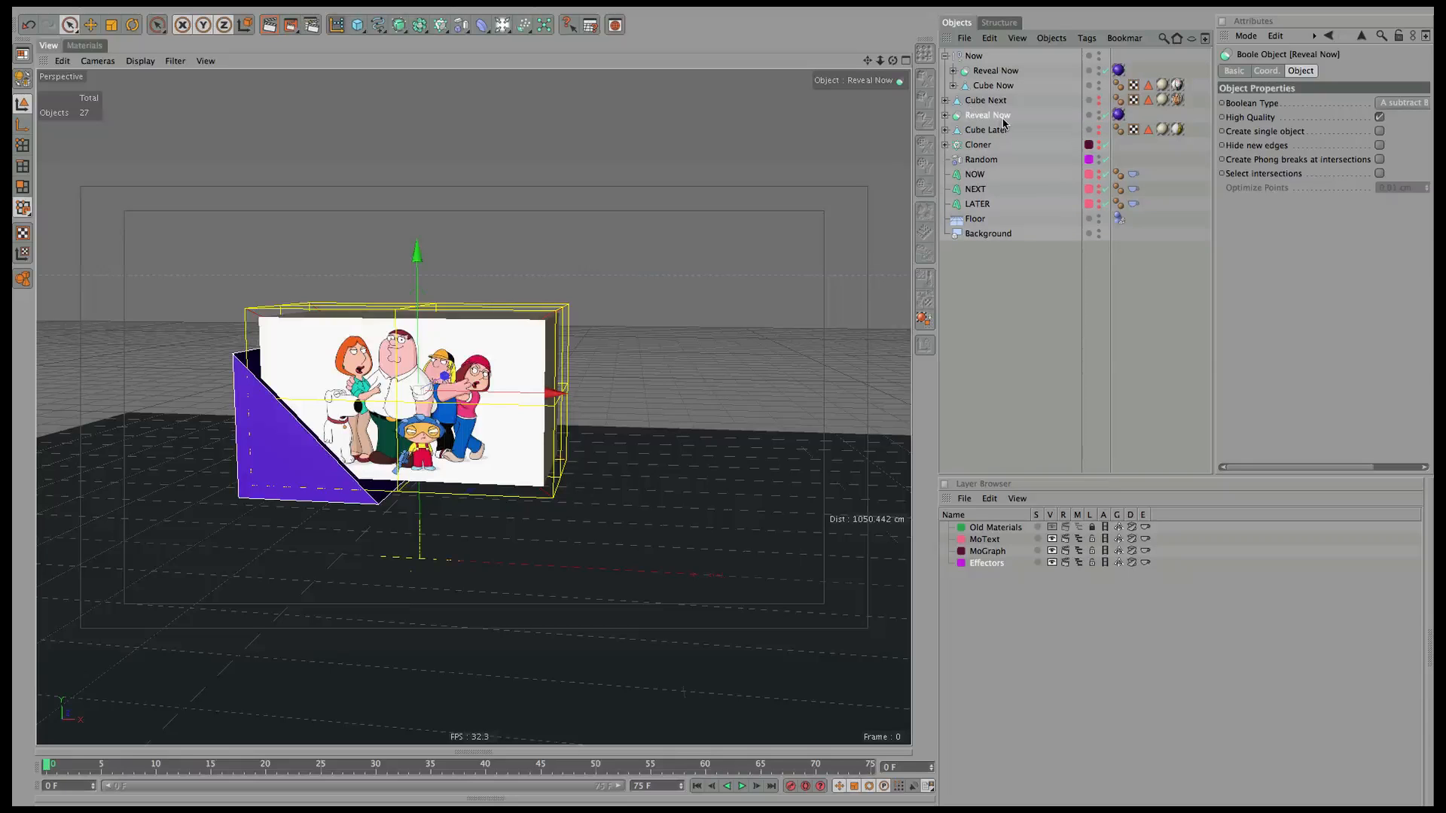
double_click(994, 117)
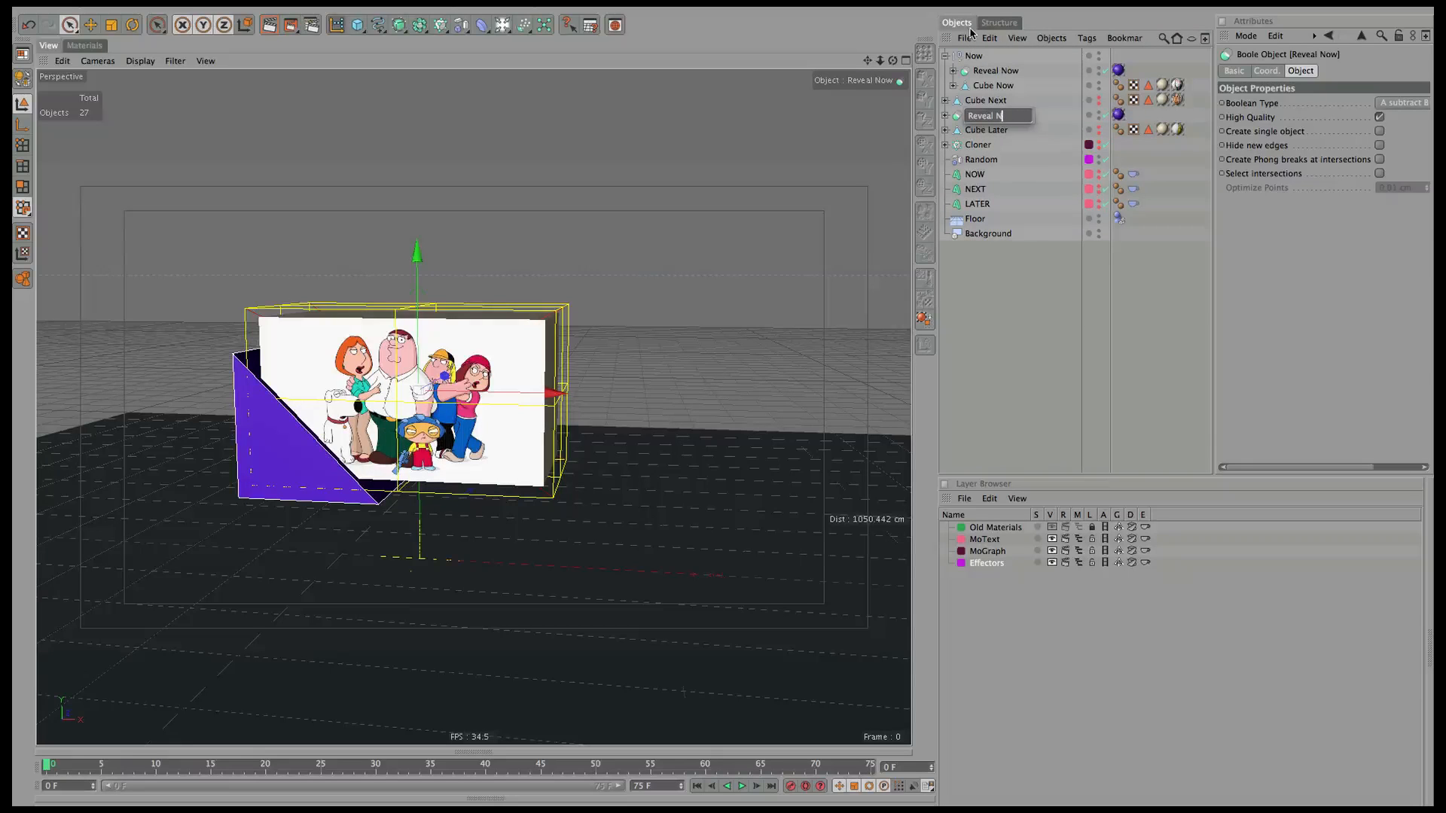
text(Reveal Later)
key(Return)
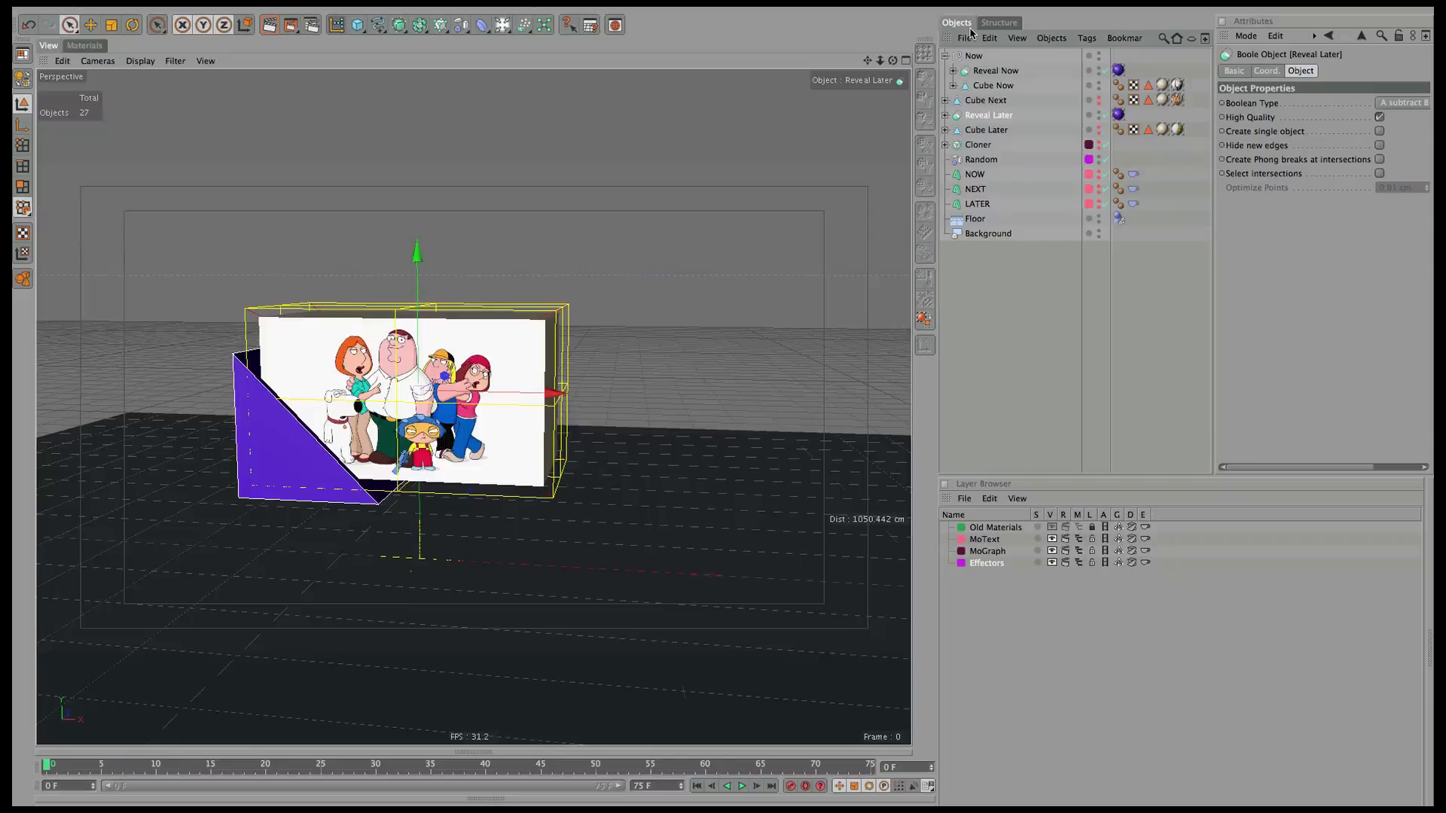
Hide the Now group and group Reveal Later with Cube Later under a null named Later.
click(945, 57)
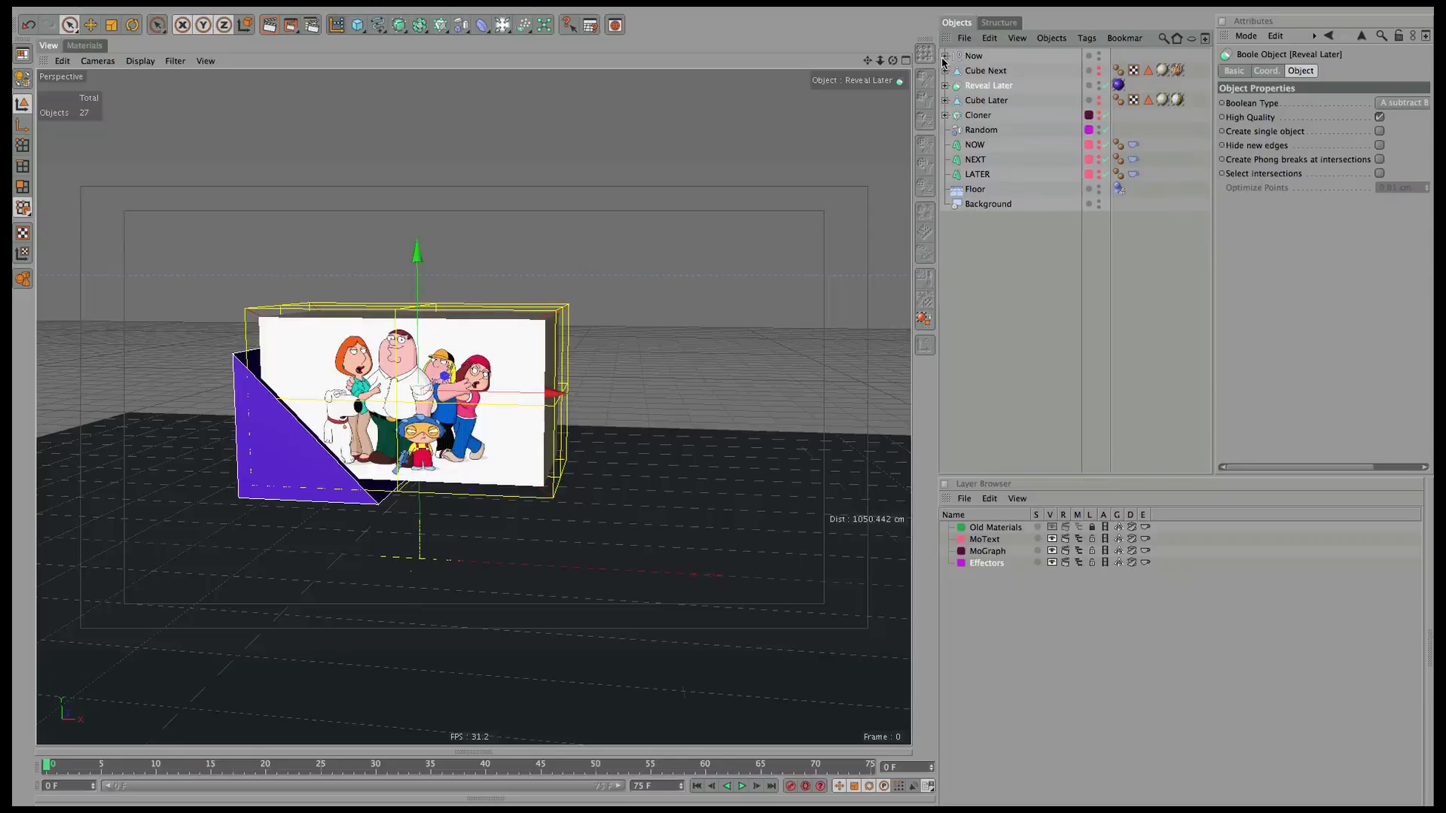
click(1098, 60)
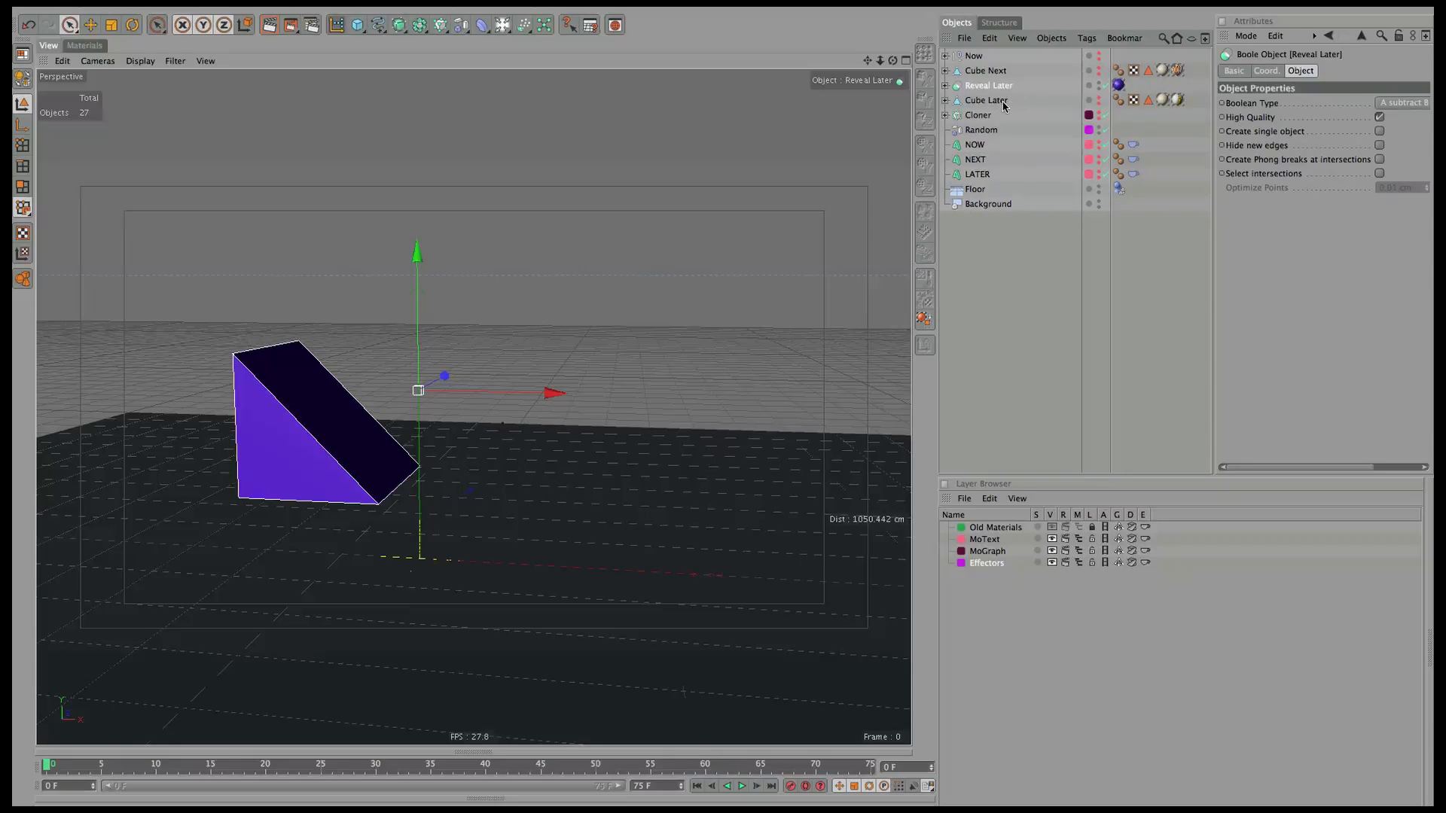
click(1099, 105)
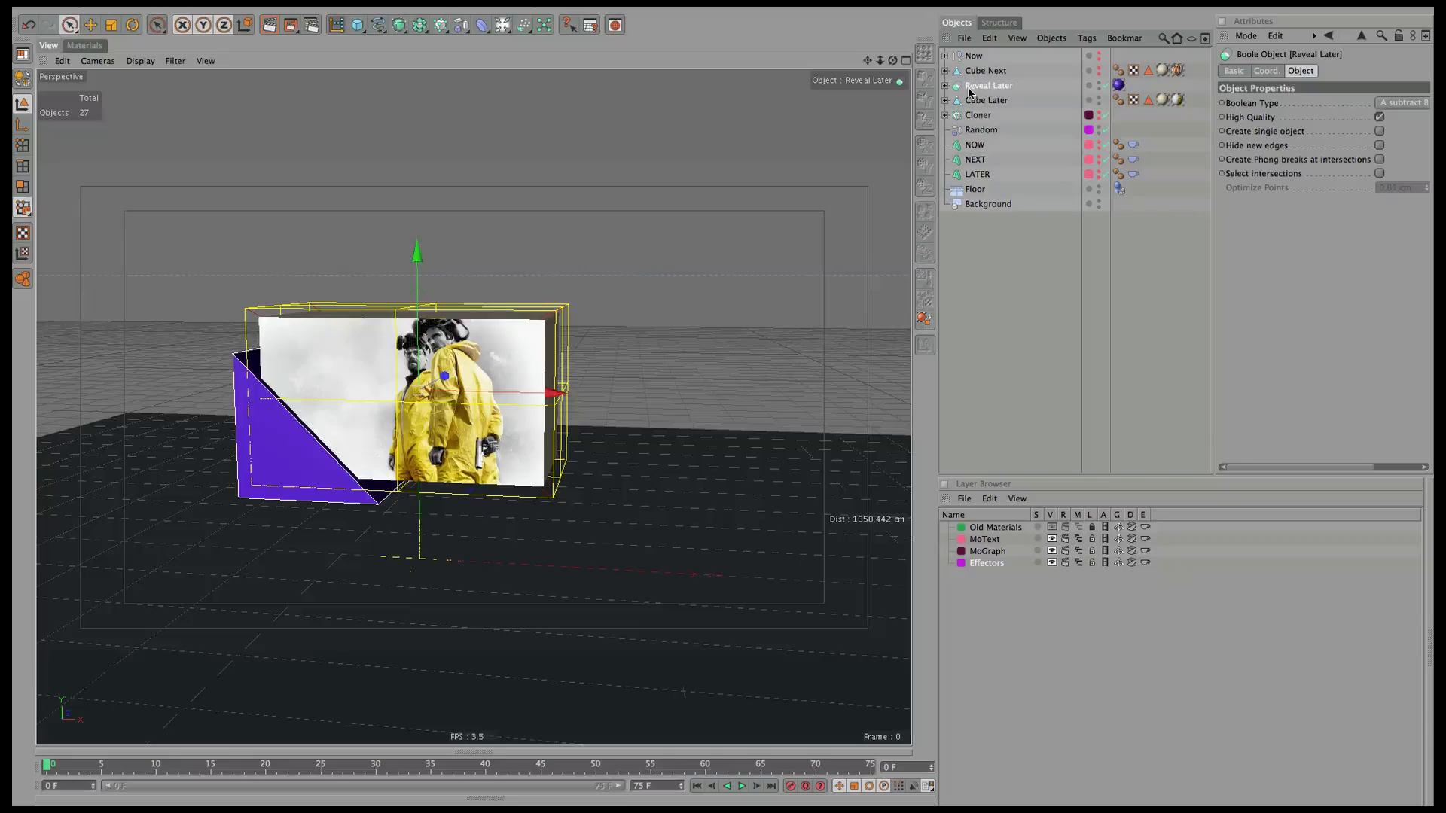
shift+click(989, 103)
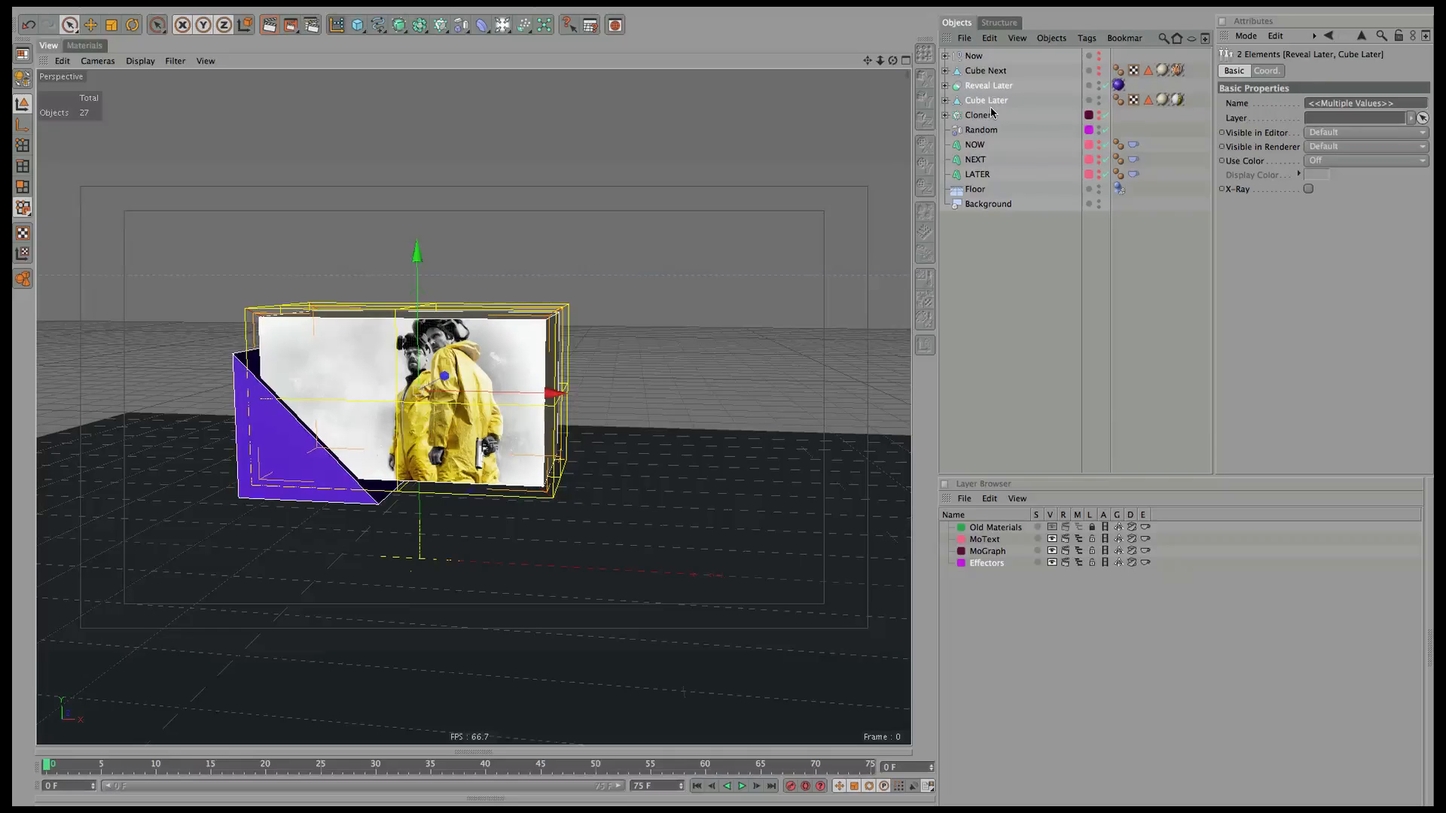
key(alt+g)
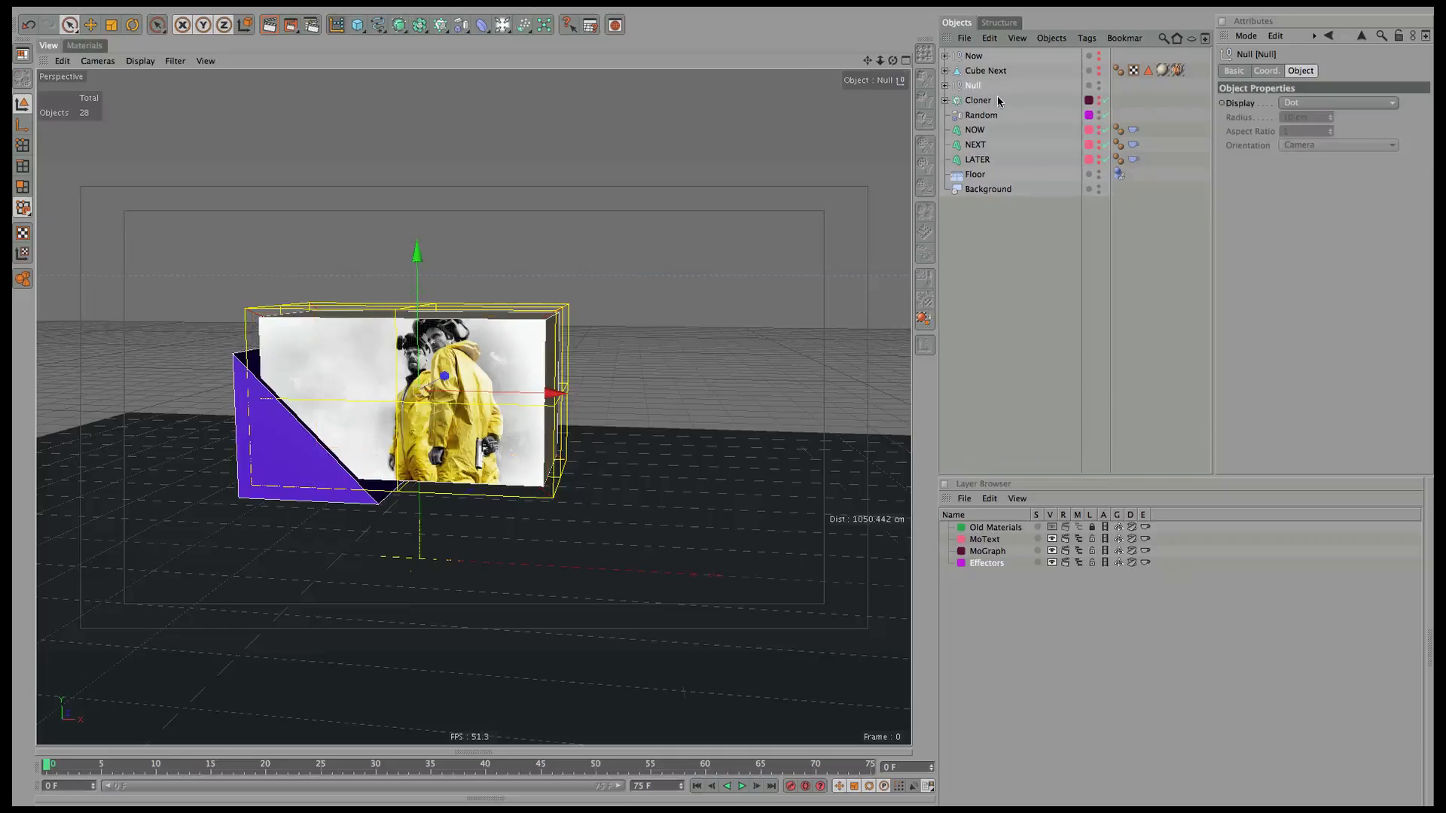
double_click(976, 85)
text(Later)
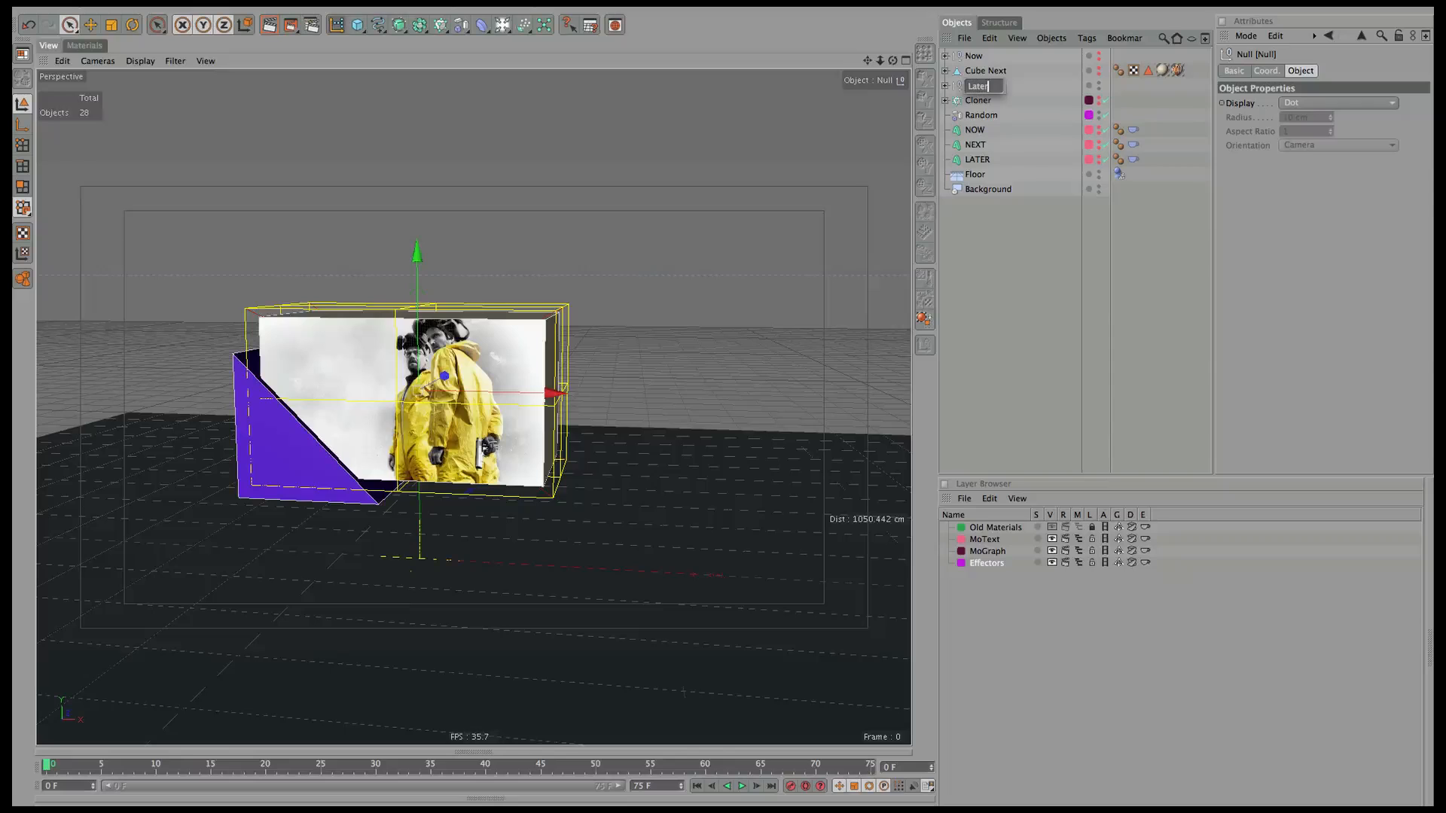
key(Return)
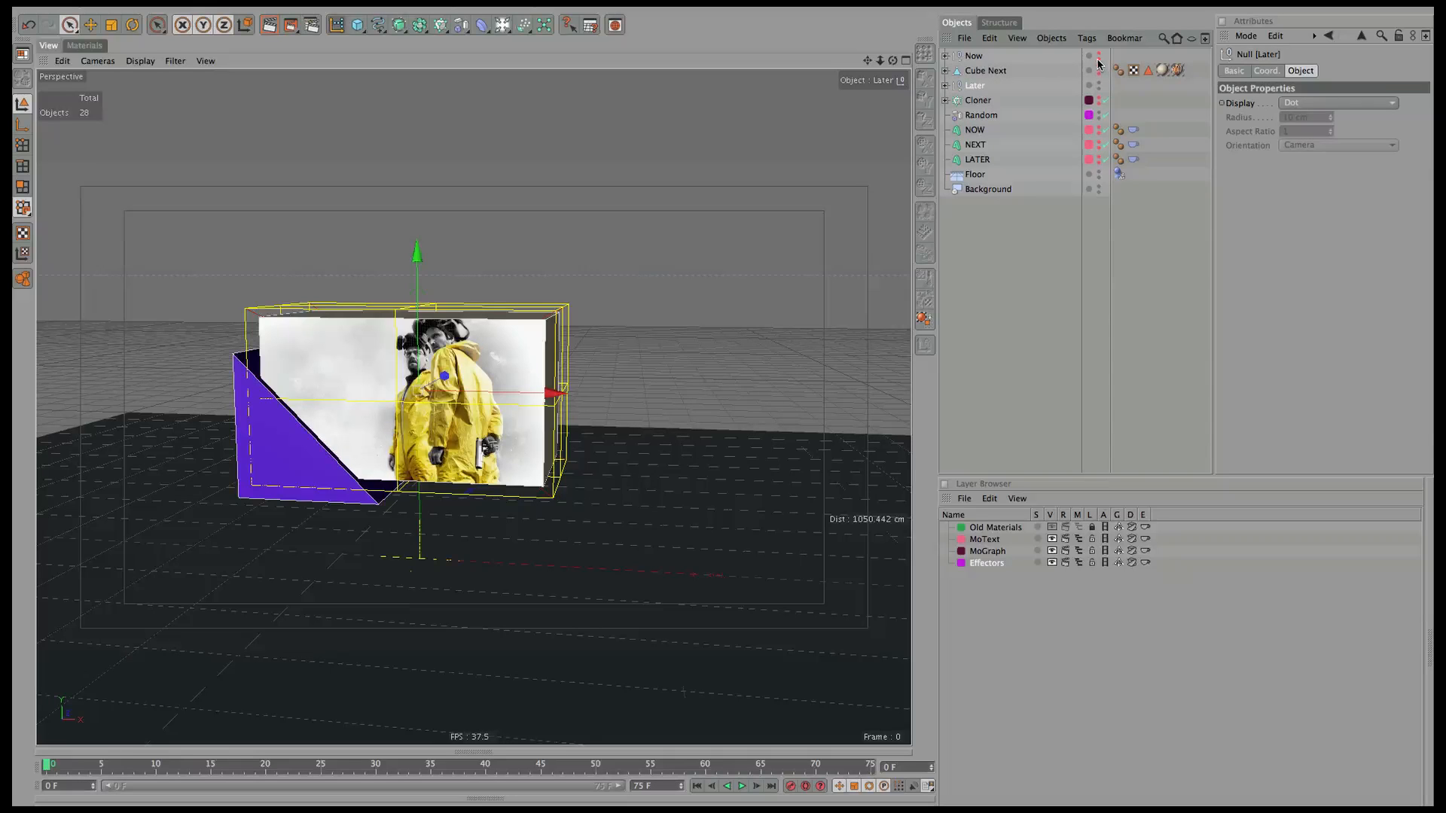
Hide the Later group and copy Reveal Now above Cube Next as Reveal Now.1.
click(1099, 87)
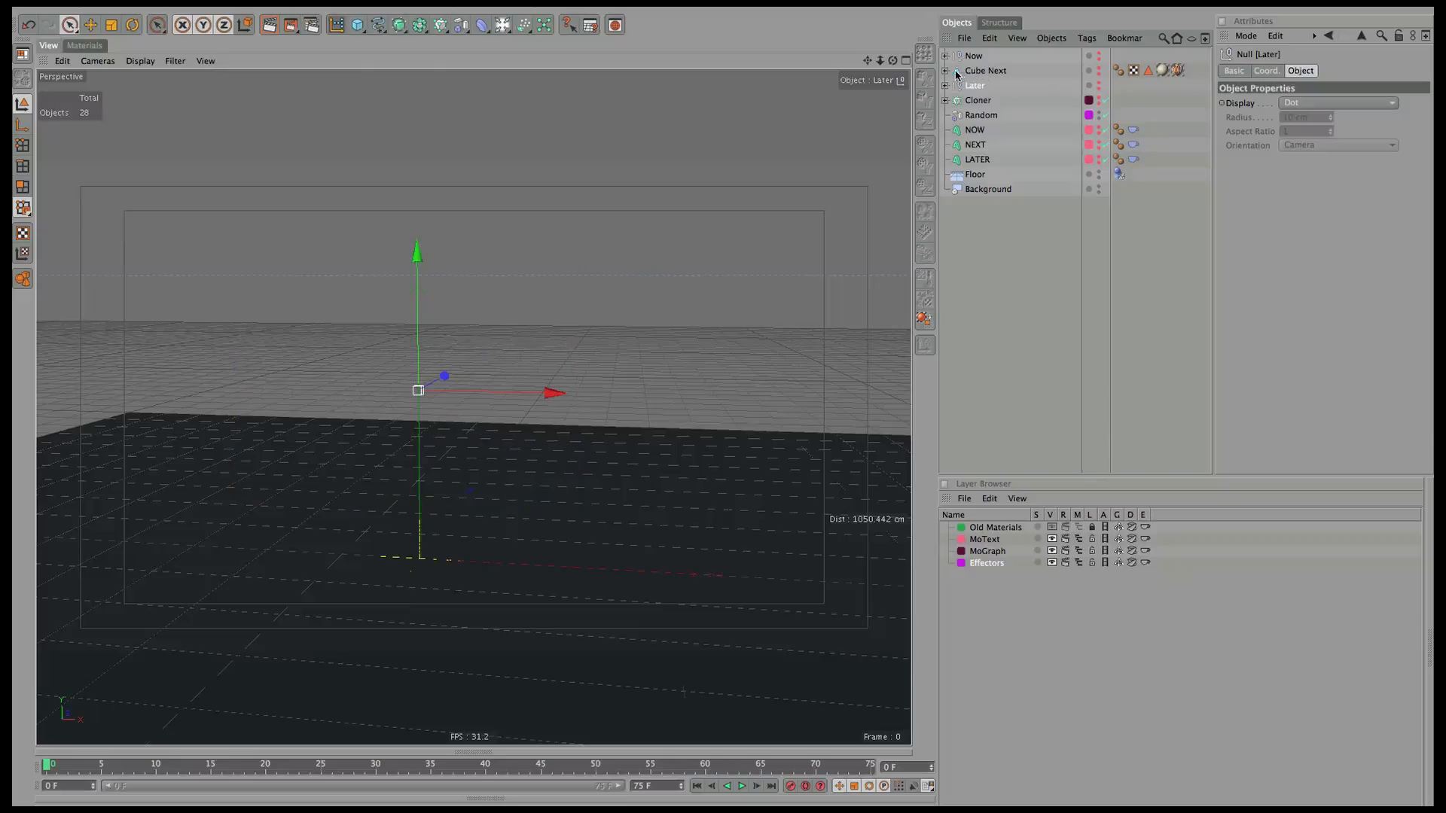
click(945, 55)
drag(994, 71, 971, 112)
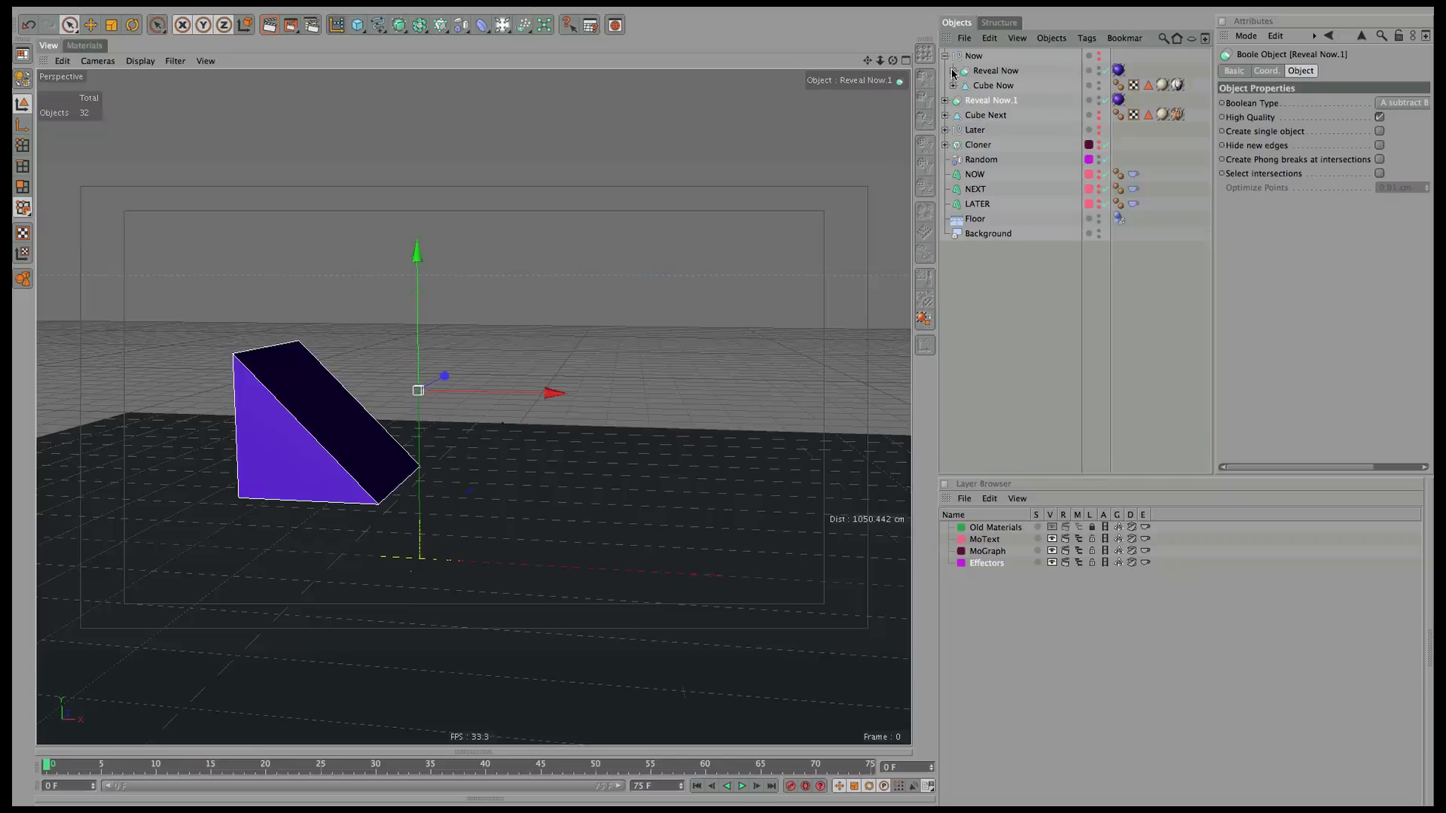
click(945, 56)
alt+click(1099, 86)
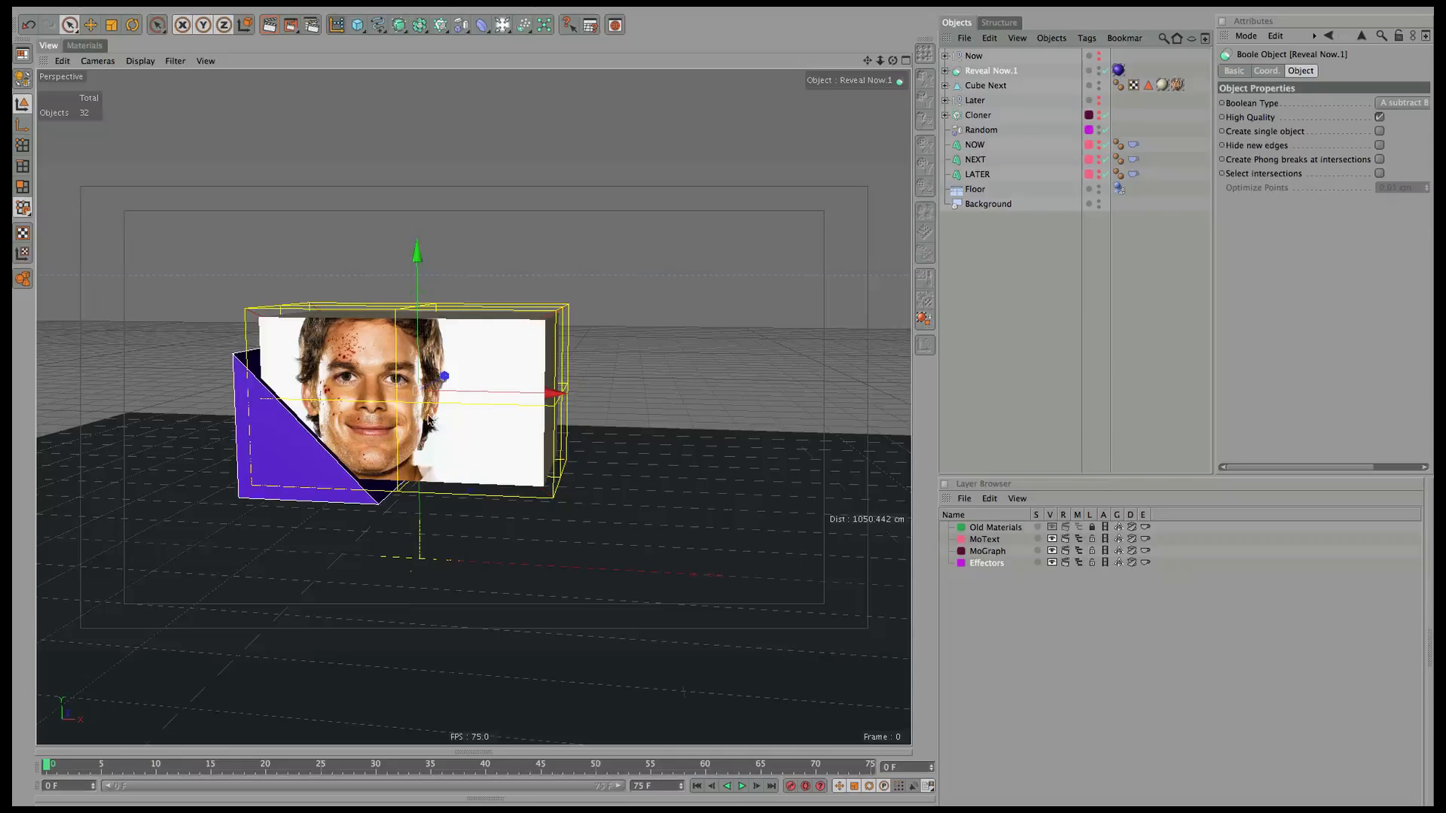
Duplicate Null Big inside Reveal Now.1 and group both copies under a new null.
click(942, 70)
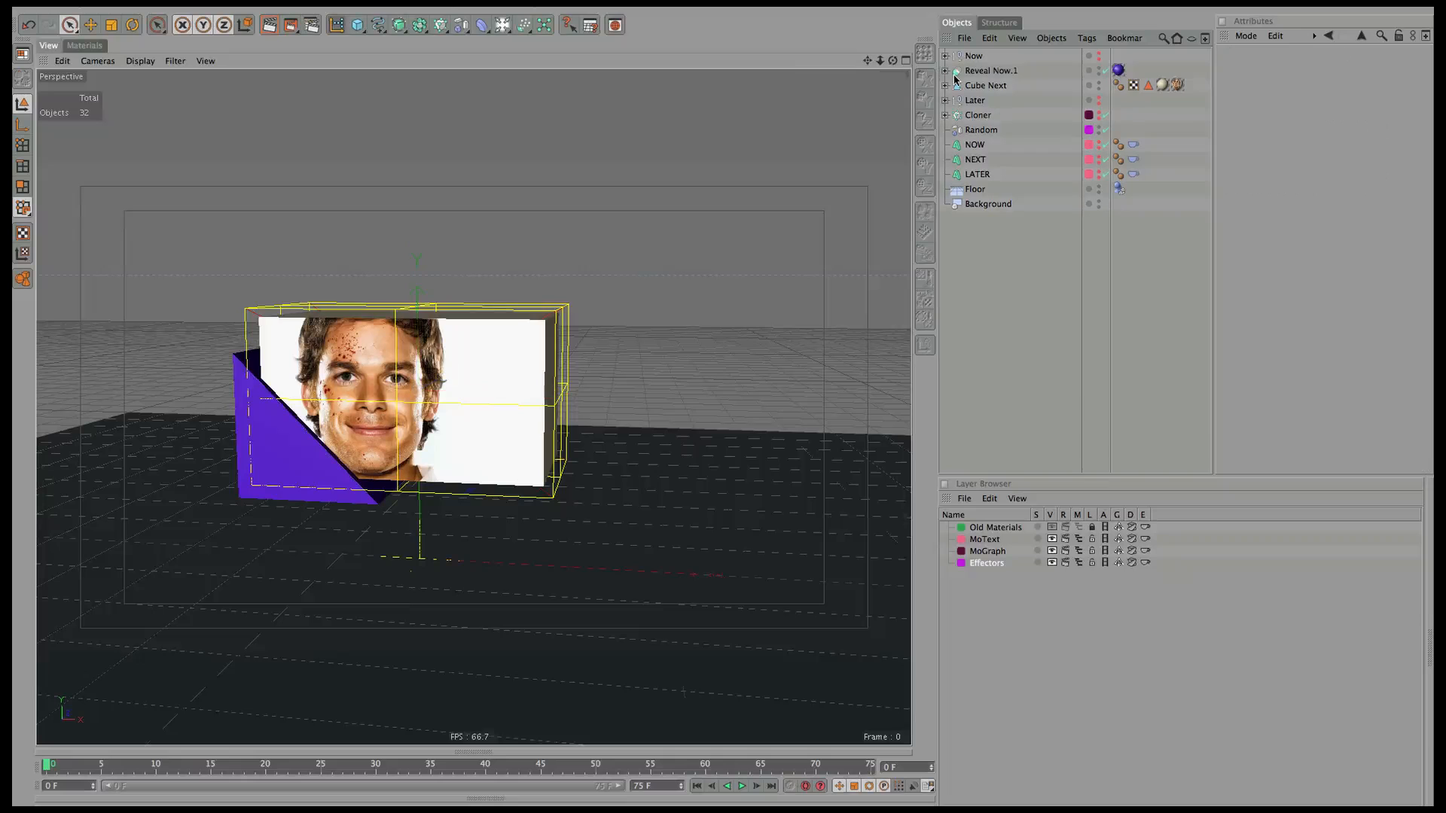
click(946, 71)
click(953, 100)
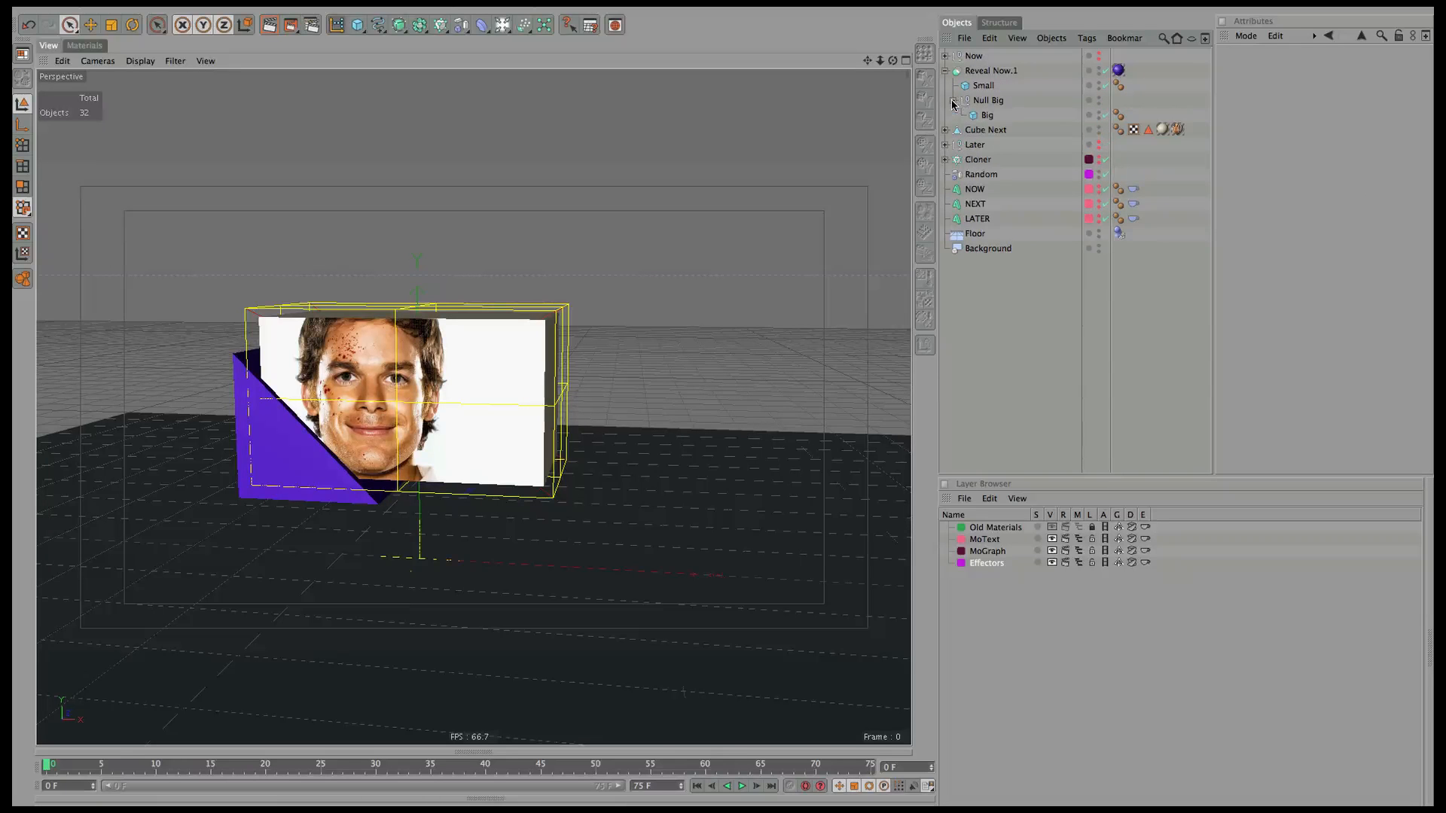
click(987, 116)
click(953, 100)
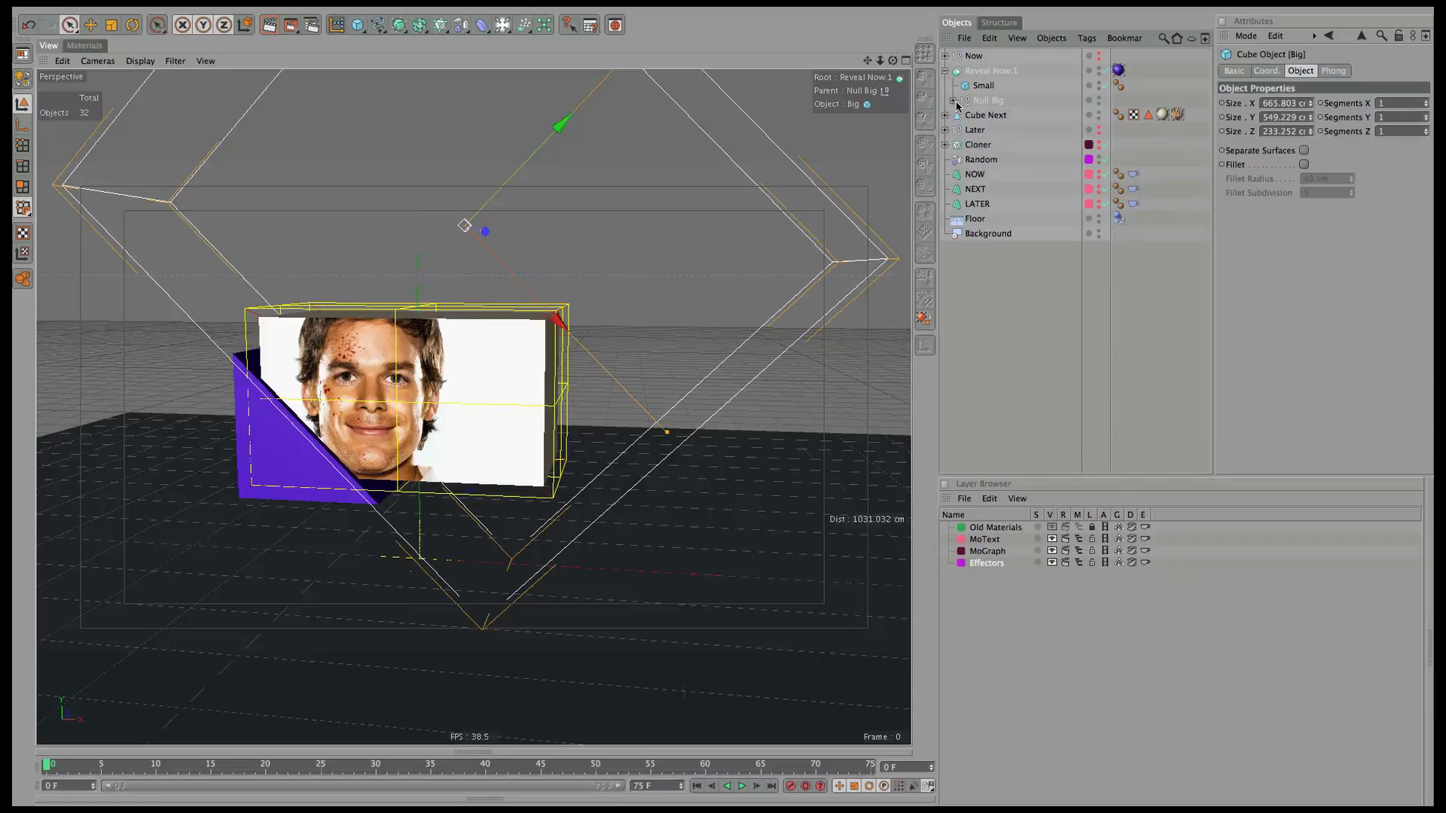
click(988, 101)
drag(992, 105, 993, 108)
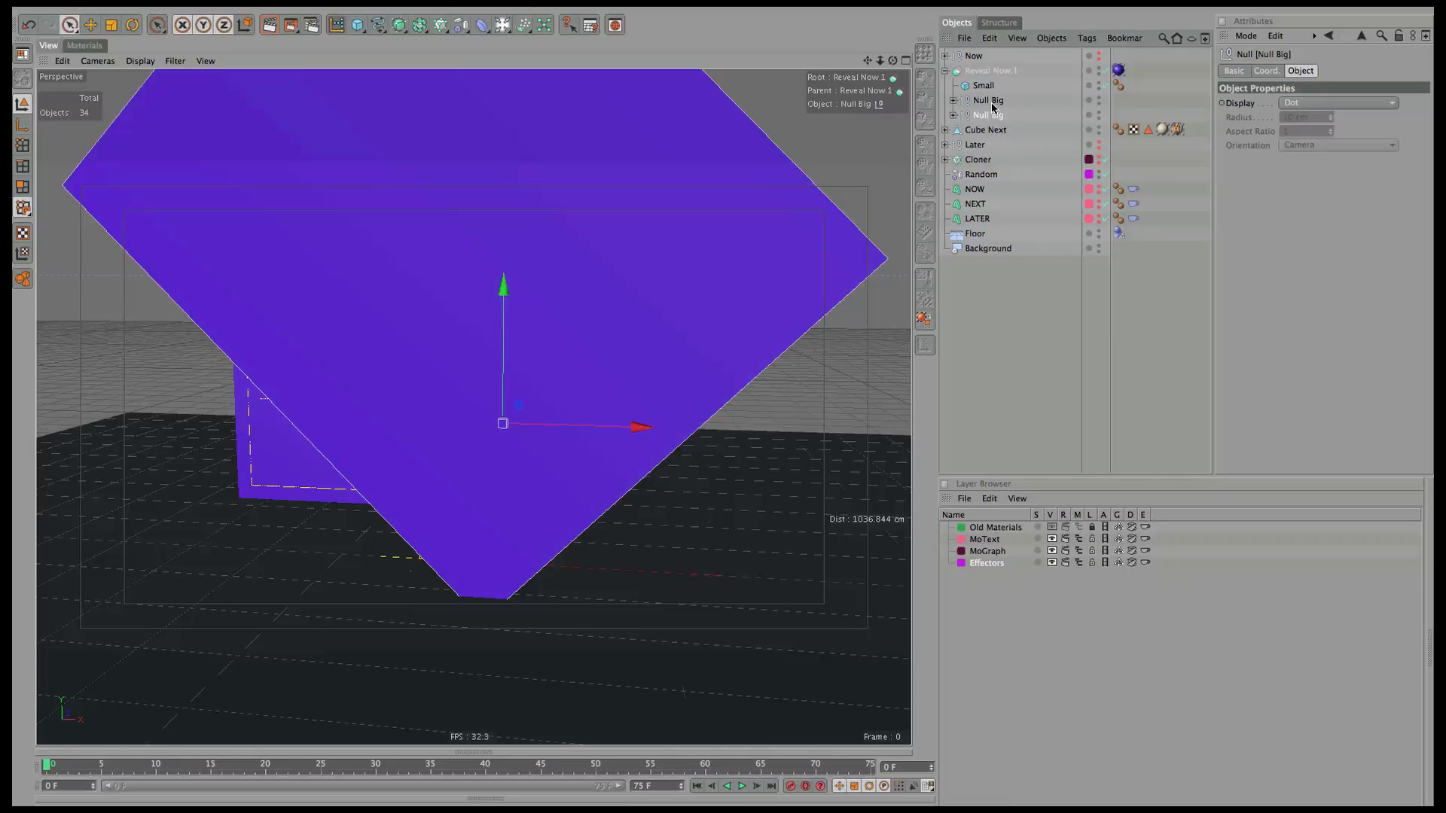
click(1001, 102)
shift+click(1000, 115)
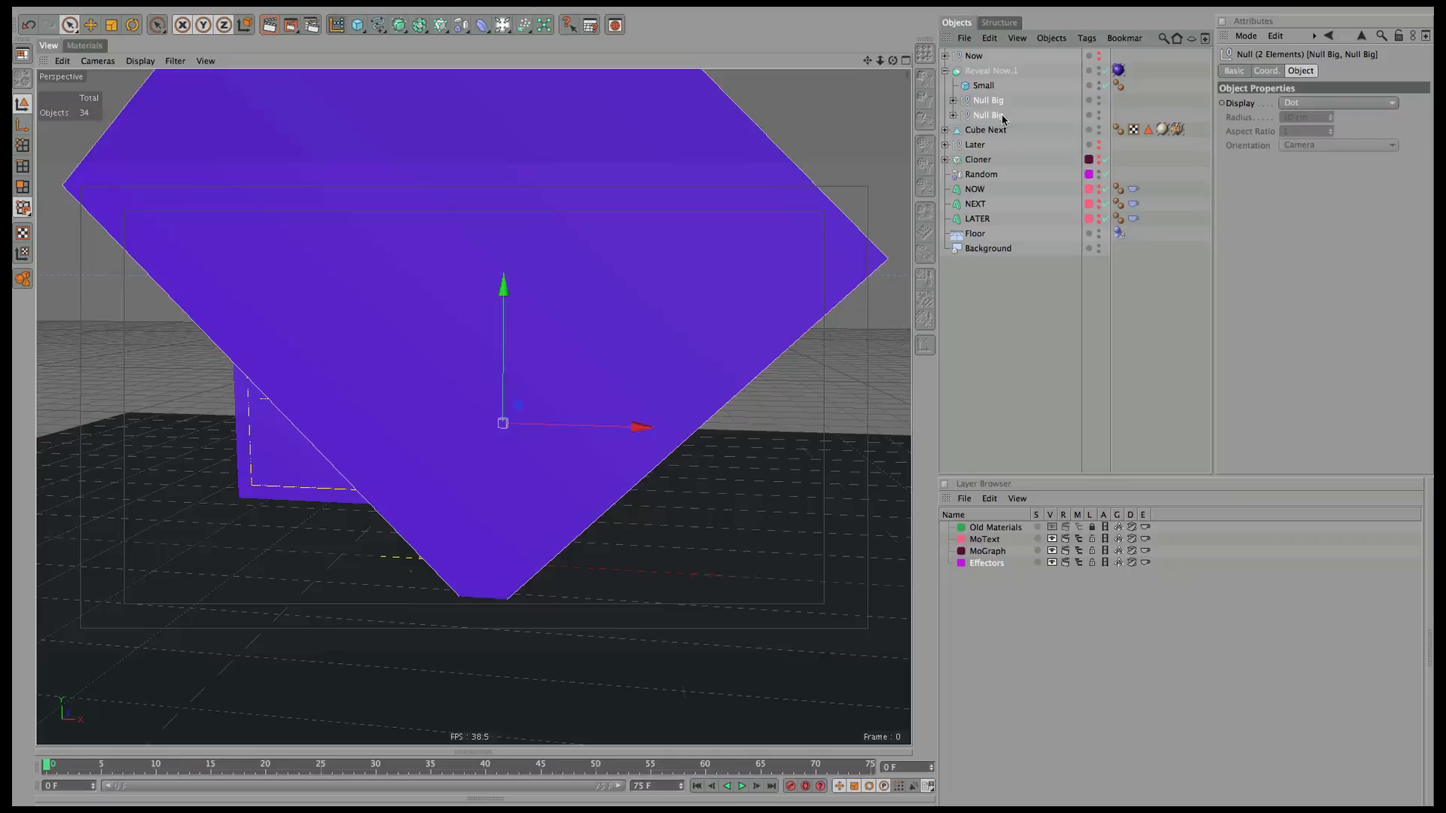
key(alt+g)
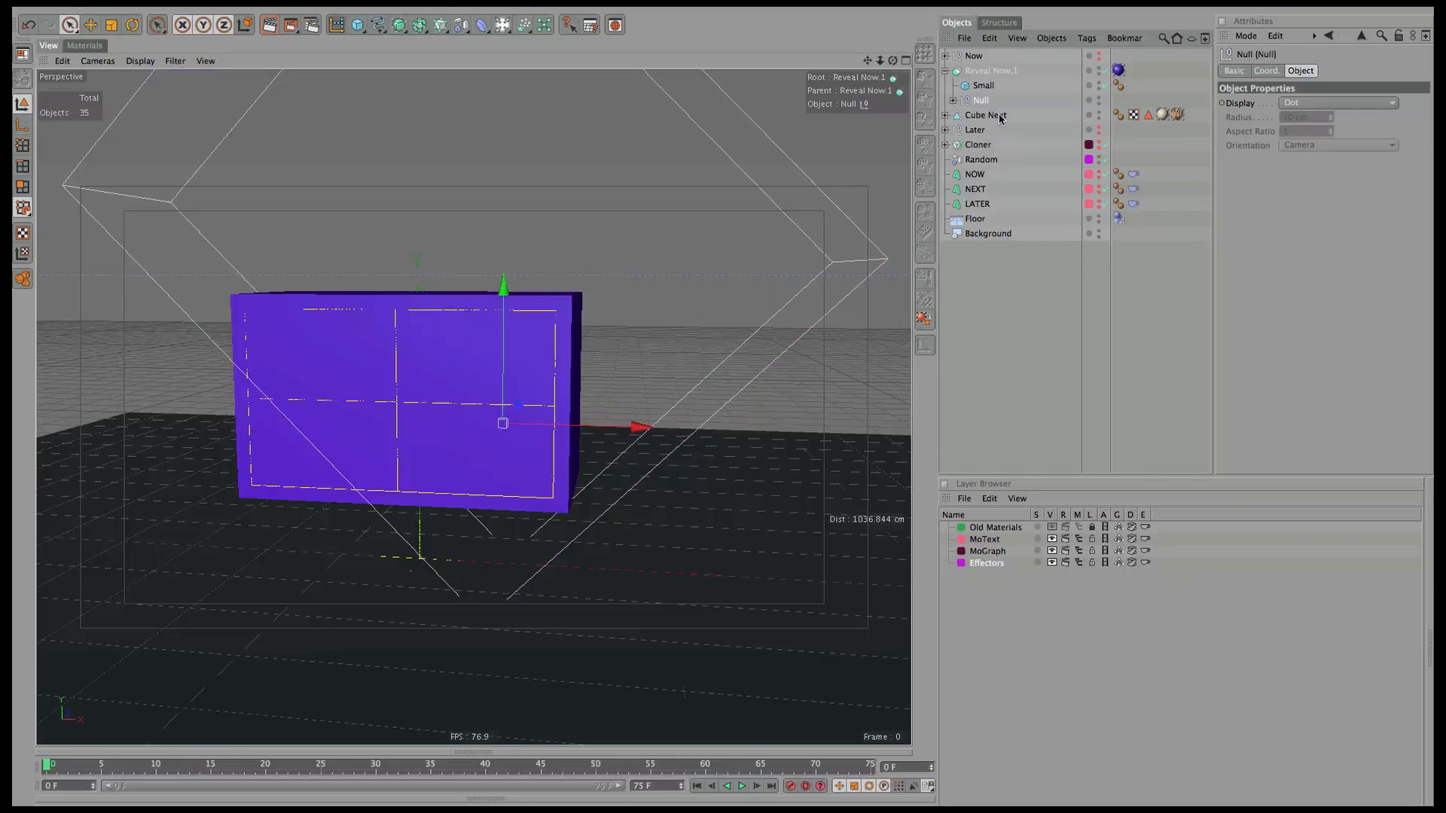
Rename the two copies Null Big left and Null Big right.
click(954, 101)
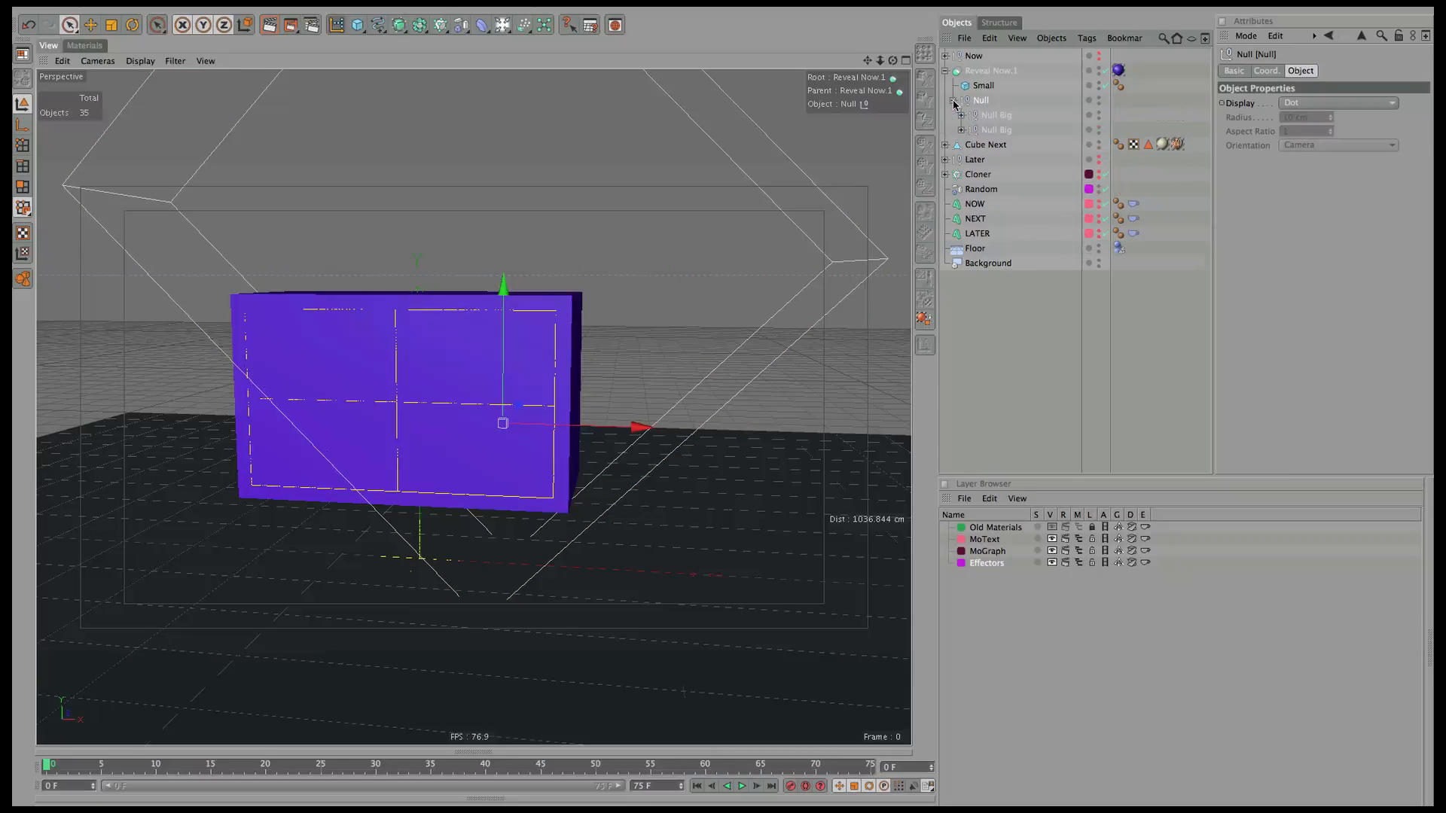
click(998, 115)
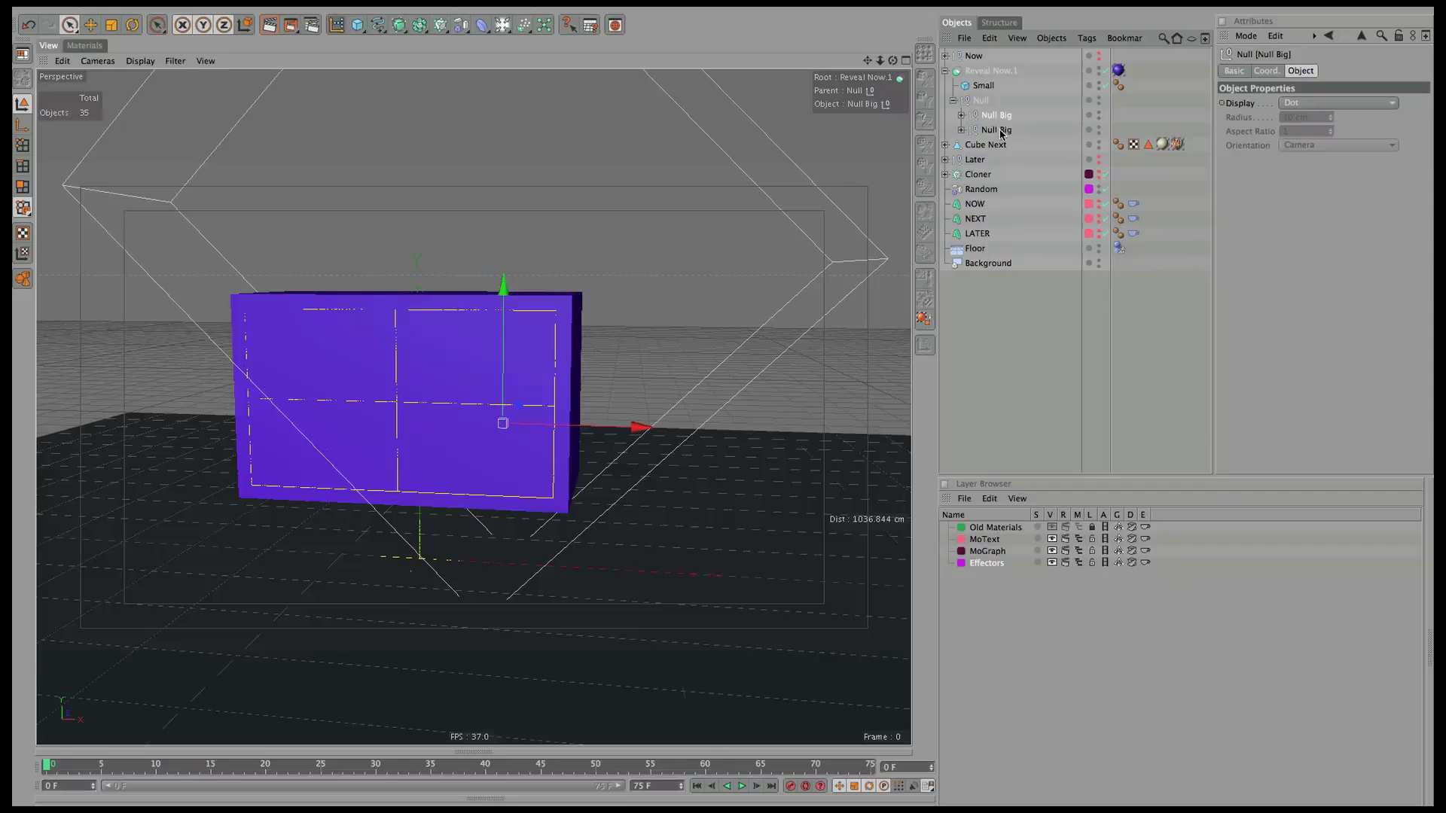
double_click(997, 115)
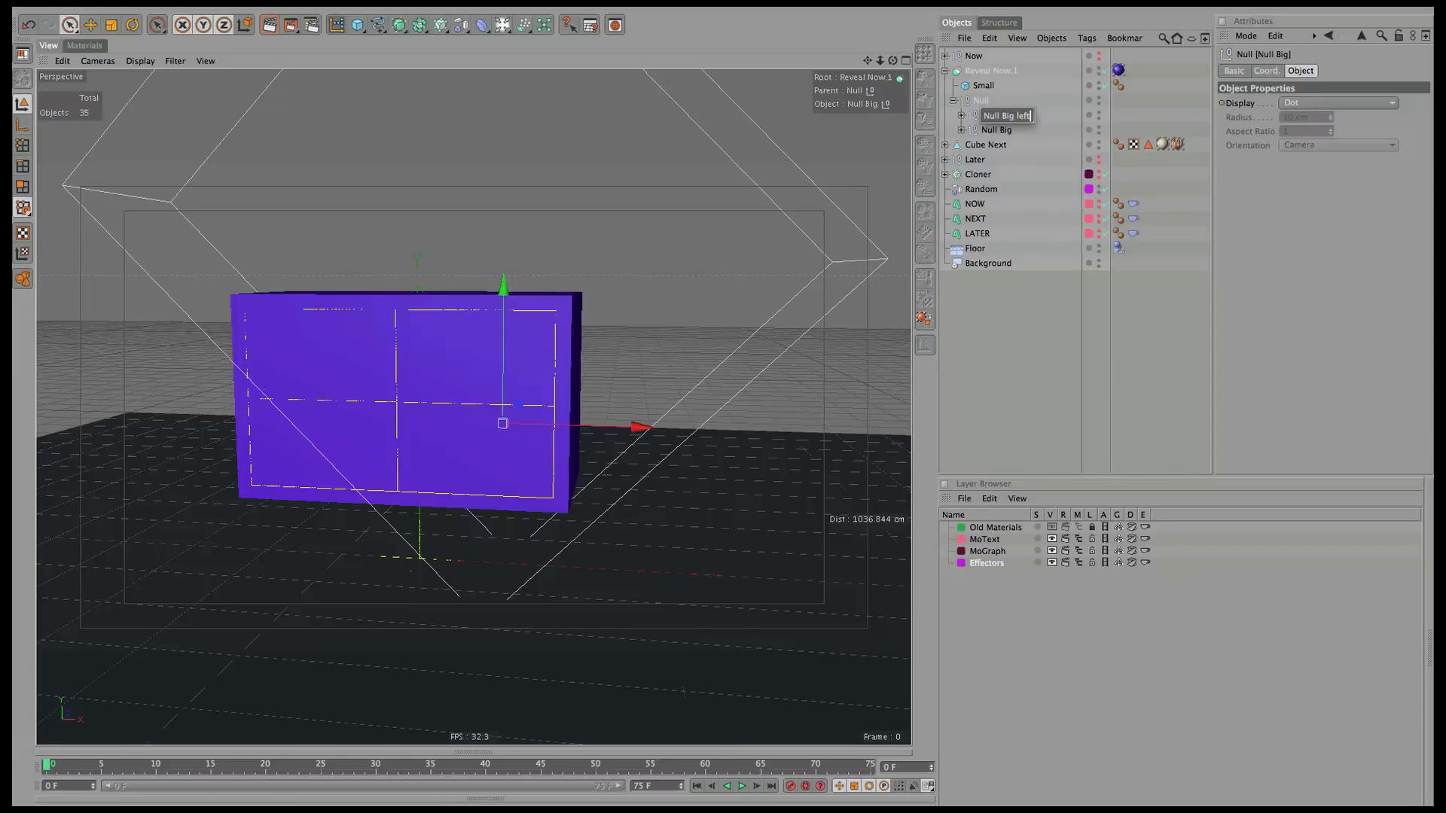
key(Return)
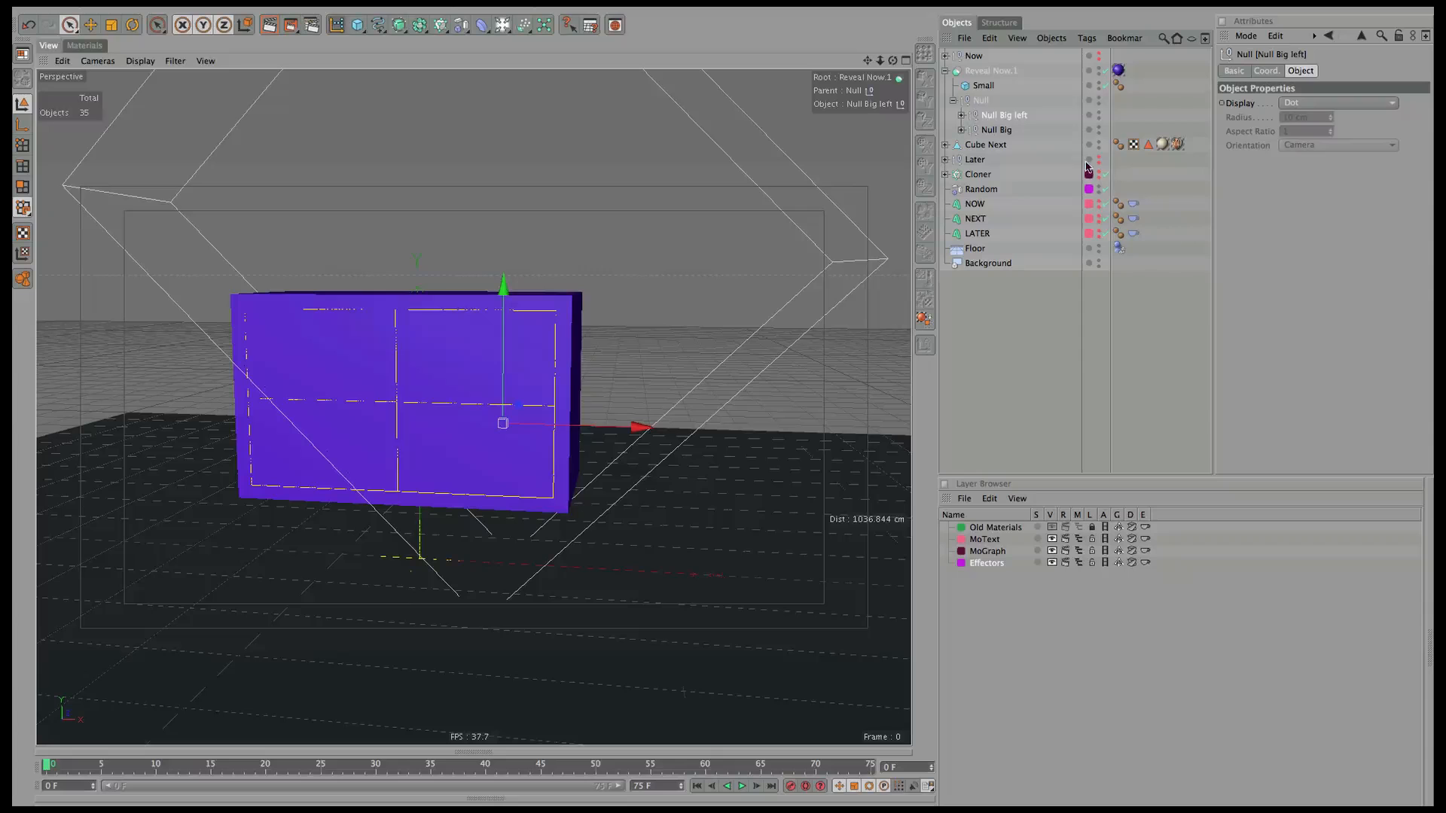
double_click(998, 129)
key(Right)
text(right)
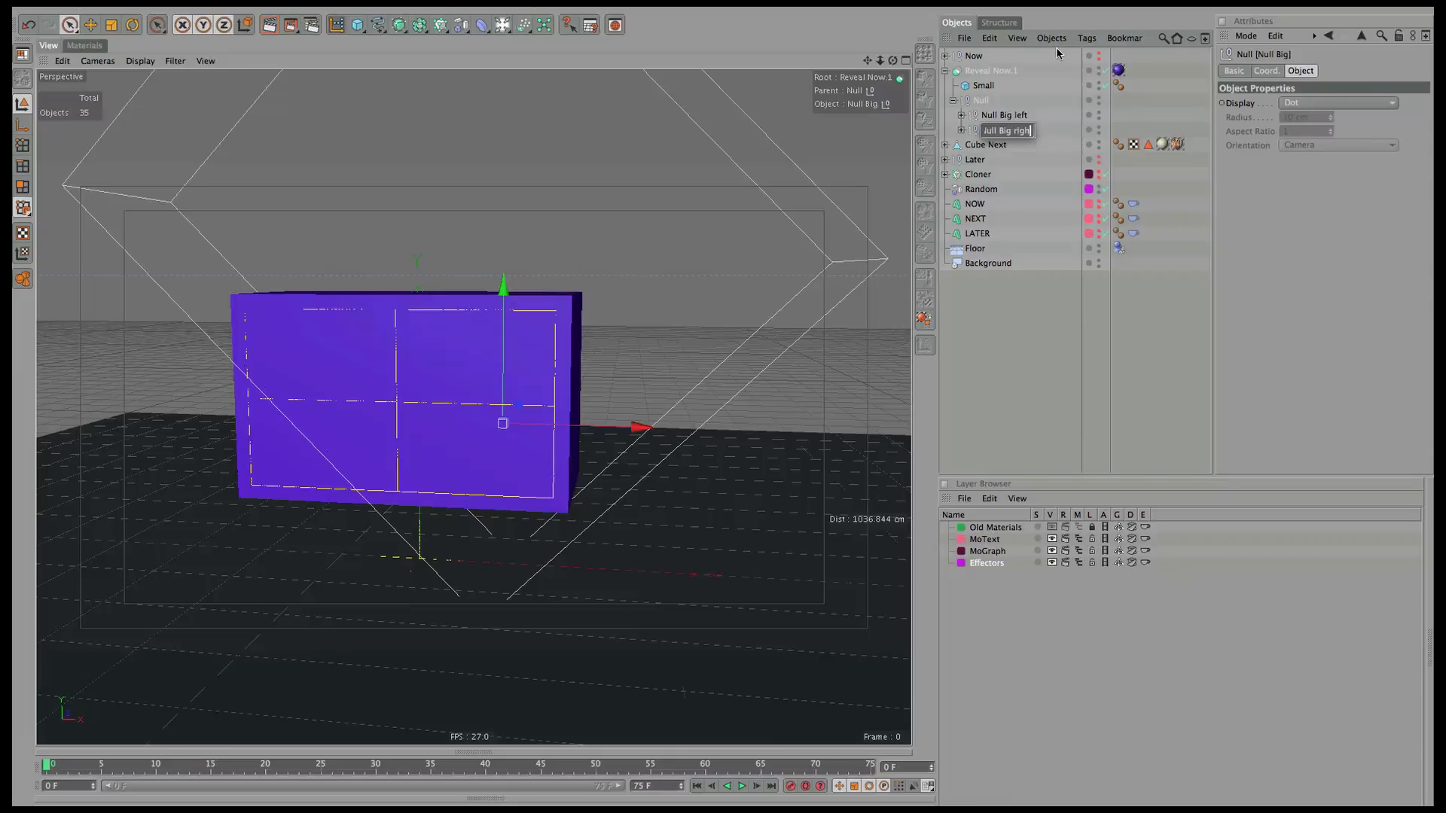
key(Return)
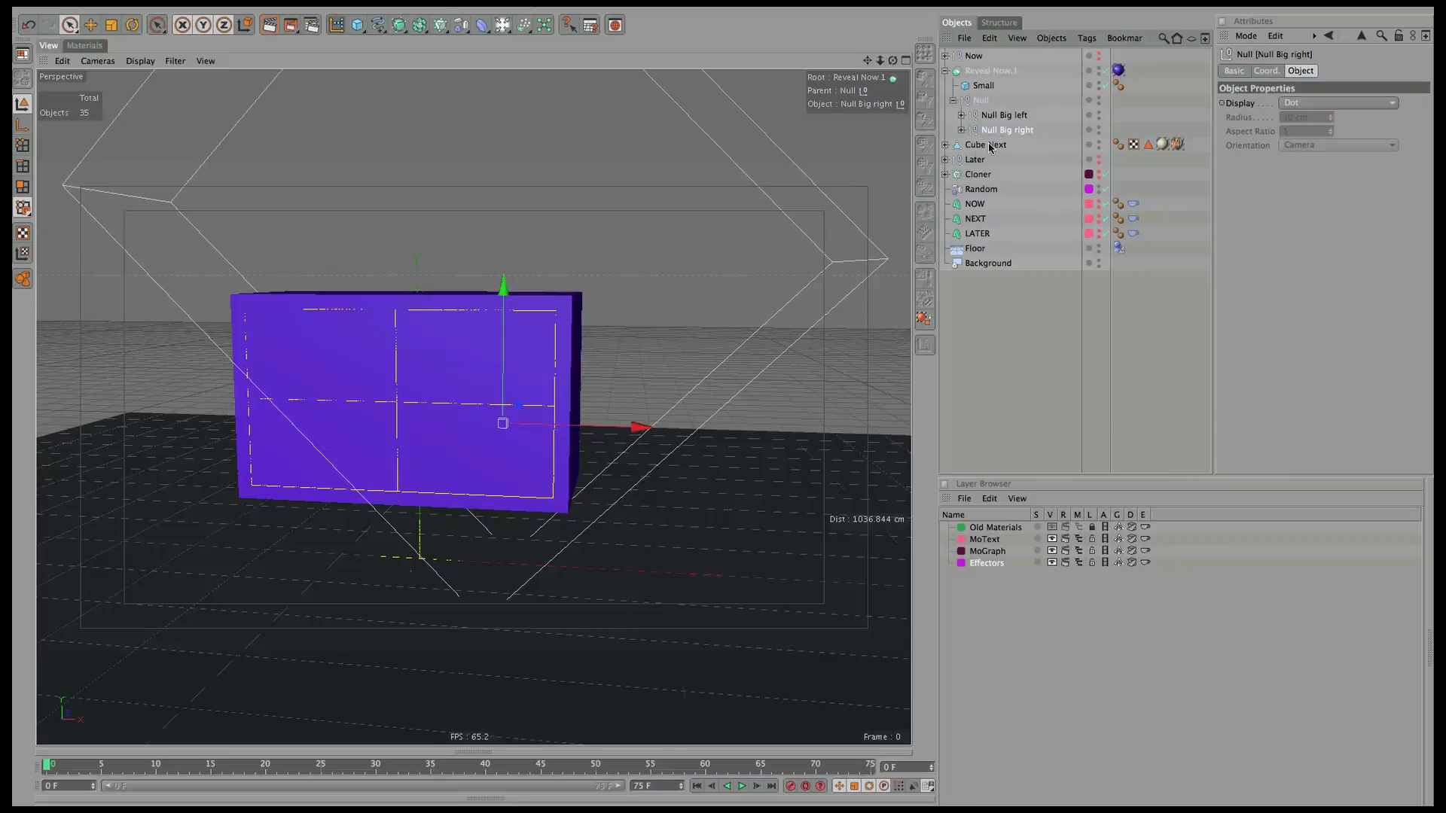
Slide Null Big right and Null Big left apart along X so the image shows between two purple wedges.
drag(574, 434, 826, 410)
drag(892, 61, 737, 126)
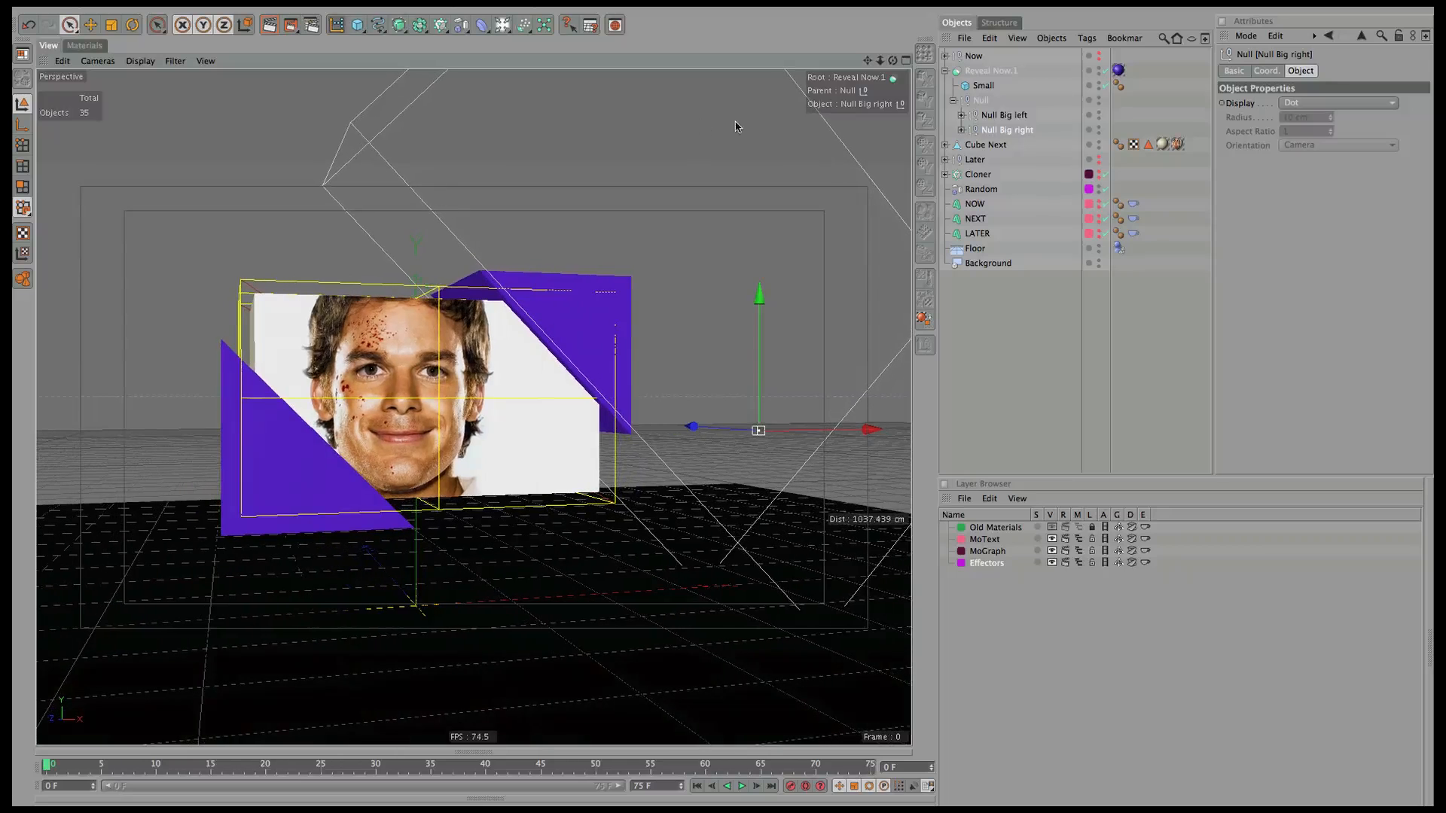
click(1004, 114)
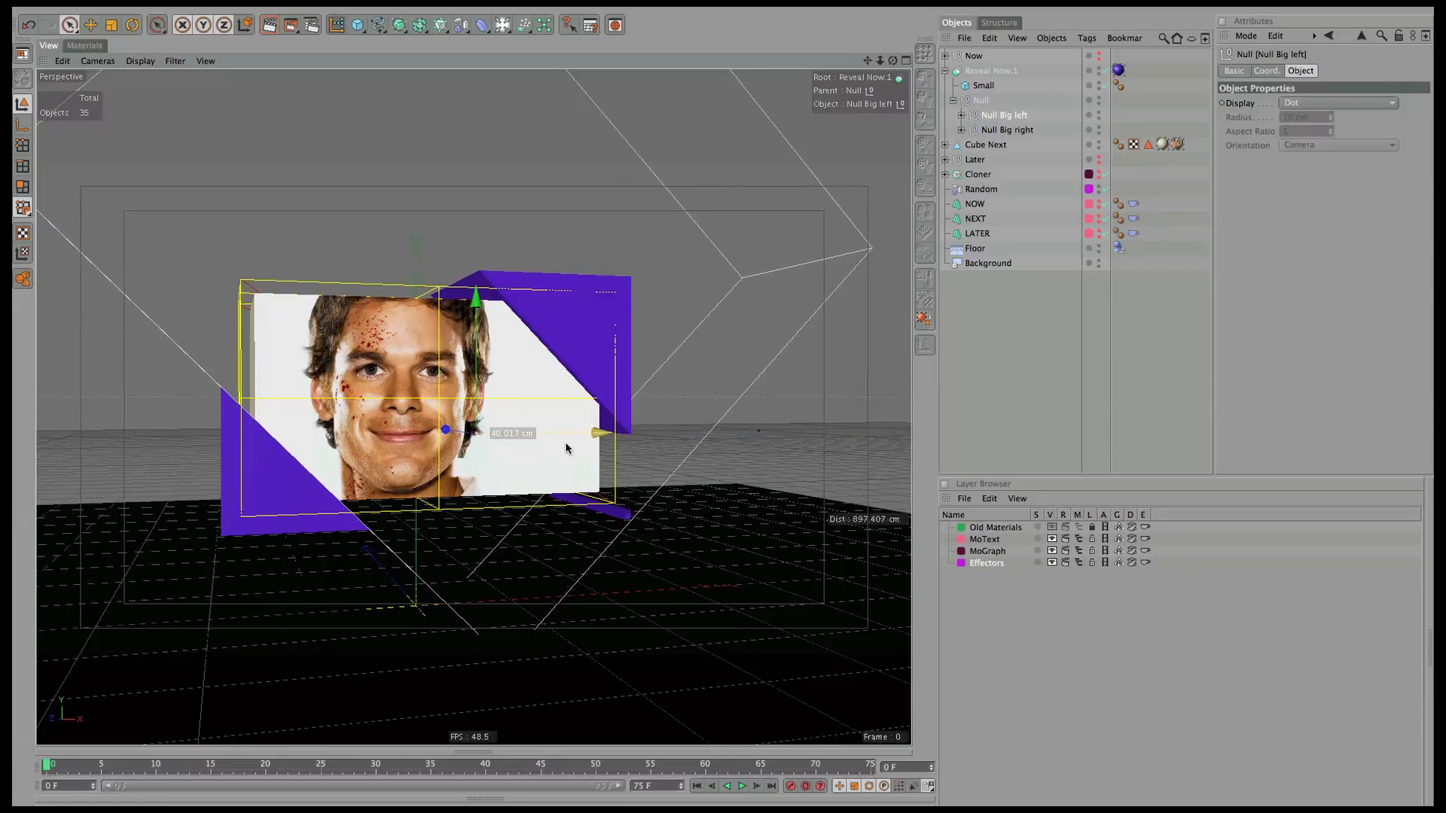
drag(893, 60, 832, 70)
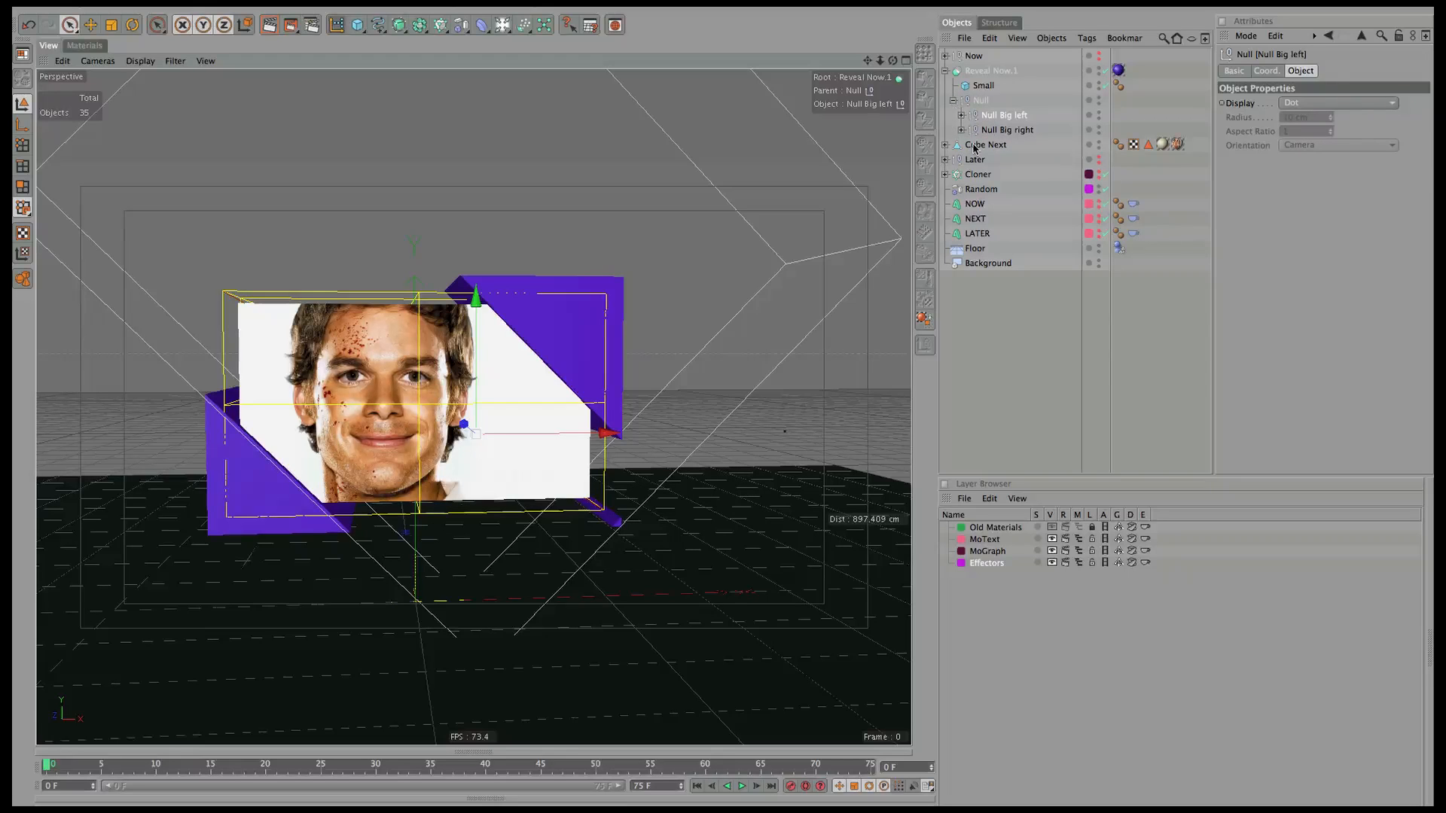
click(946, 71)
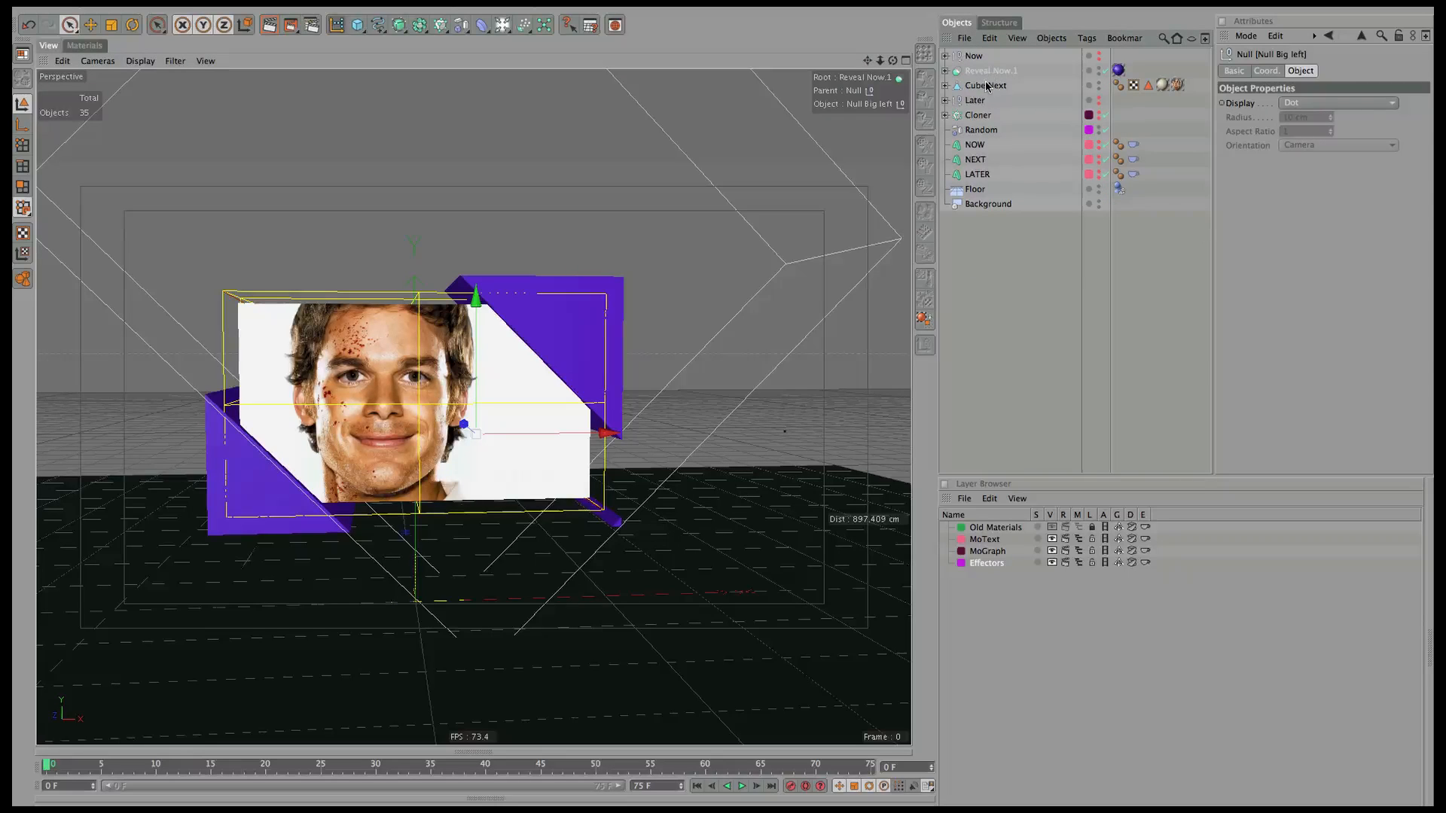
Rename the boolean Reveal Next and group it with Cube Next under a null named Next.
double_click(999, 72)
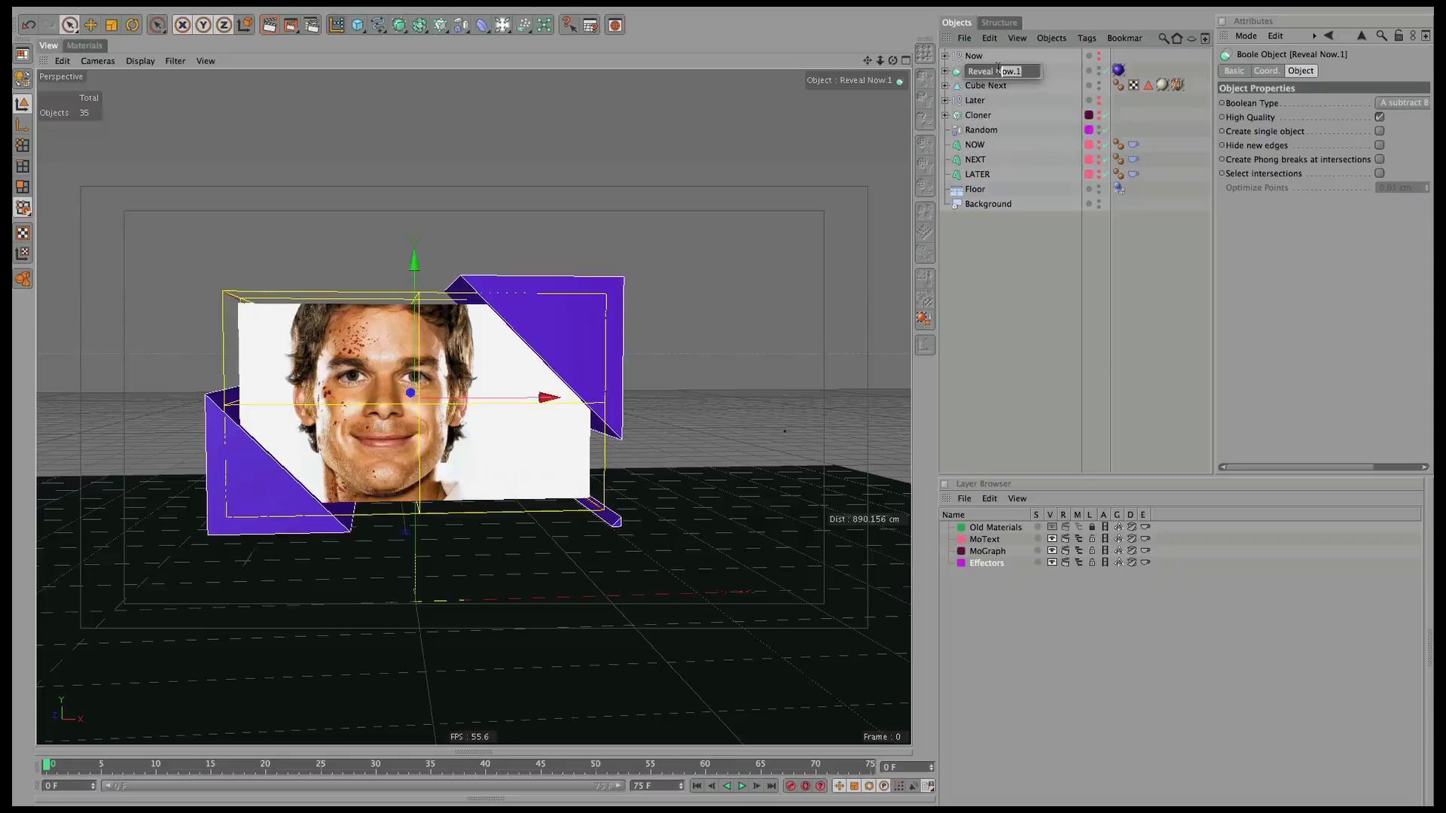
text(ext)
key(Return)
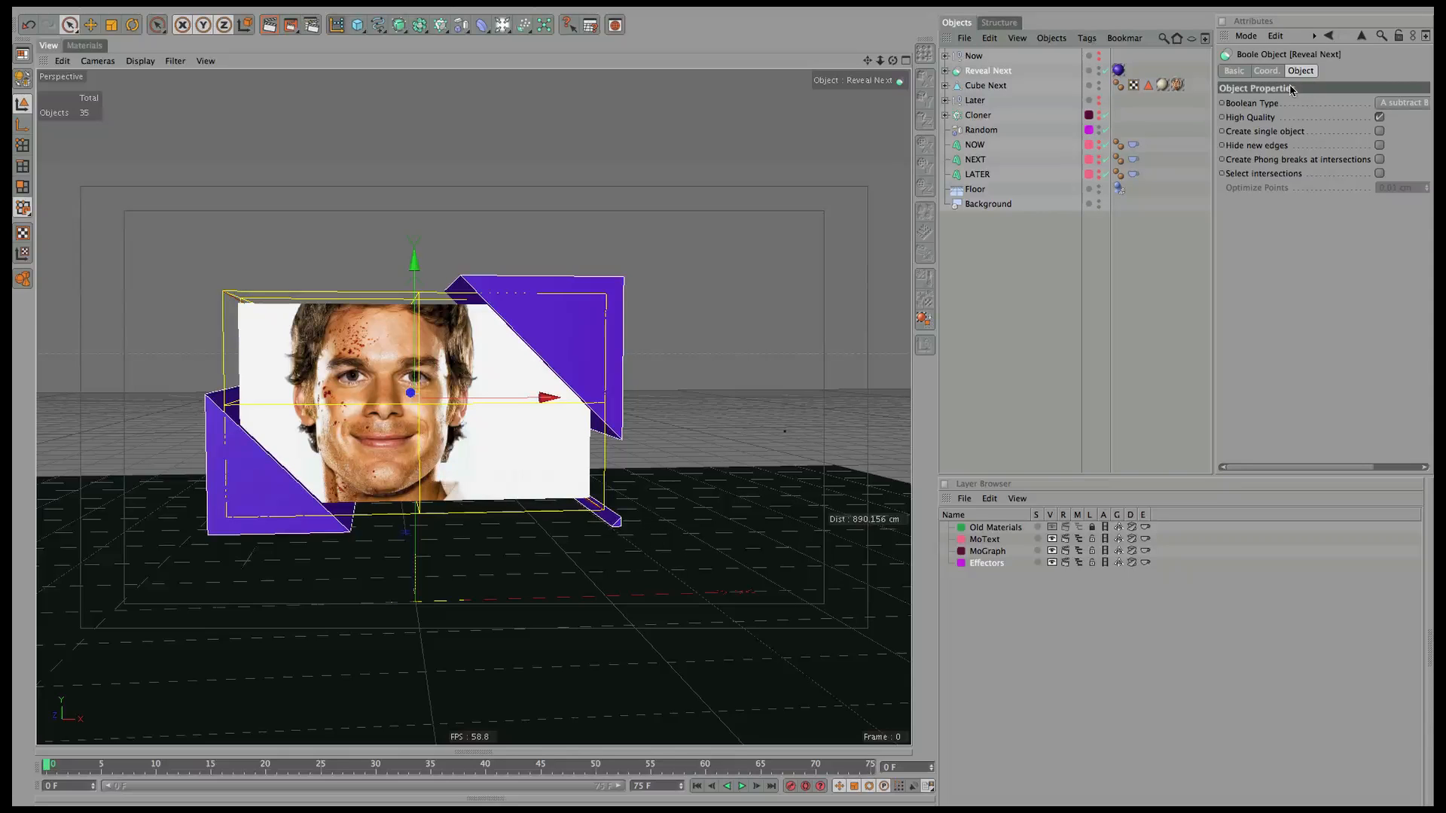
shift+click(1007, 87)
key(alt+g)
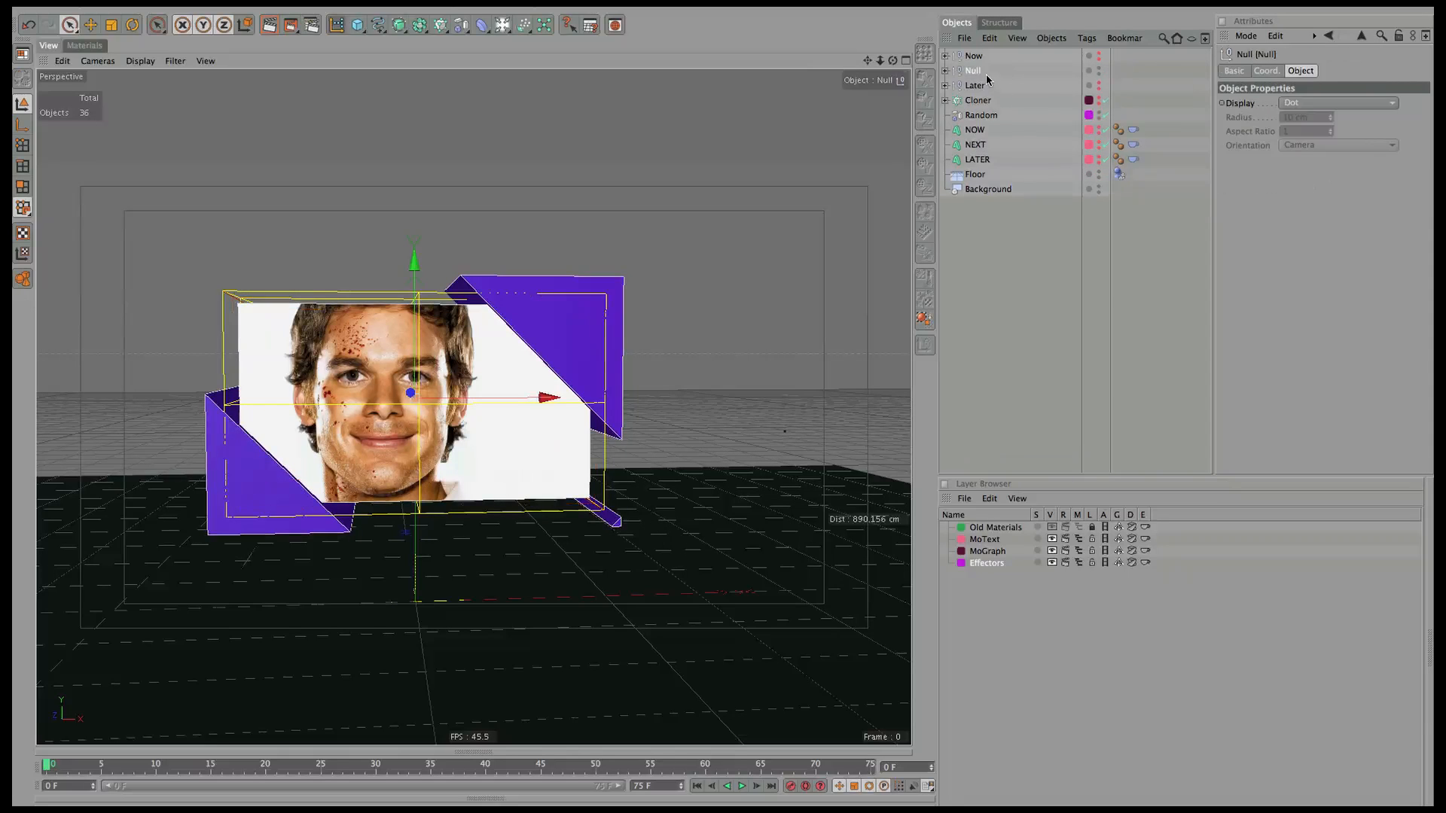
double_click(976, 72)
text(Next)
key(Return)
Show the Now group, hide Next, and expand Now to select Reveal Now.
click(1100, 52)
alt+click(1099, 58)
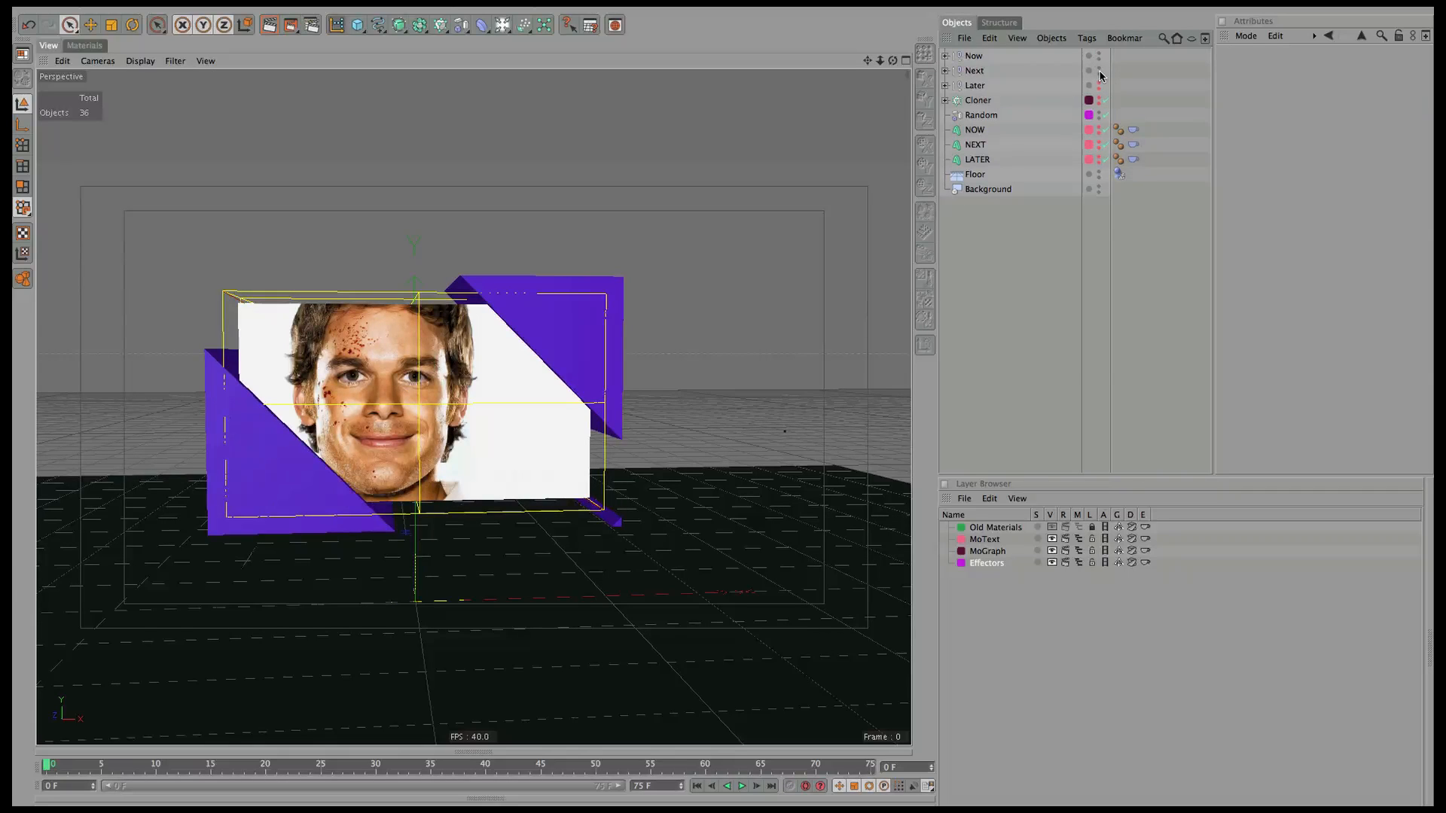
alt+click(1099, 73)
click(977, 56)
click(945, 56)
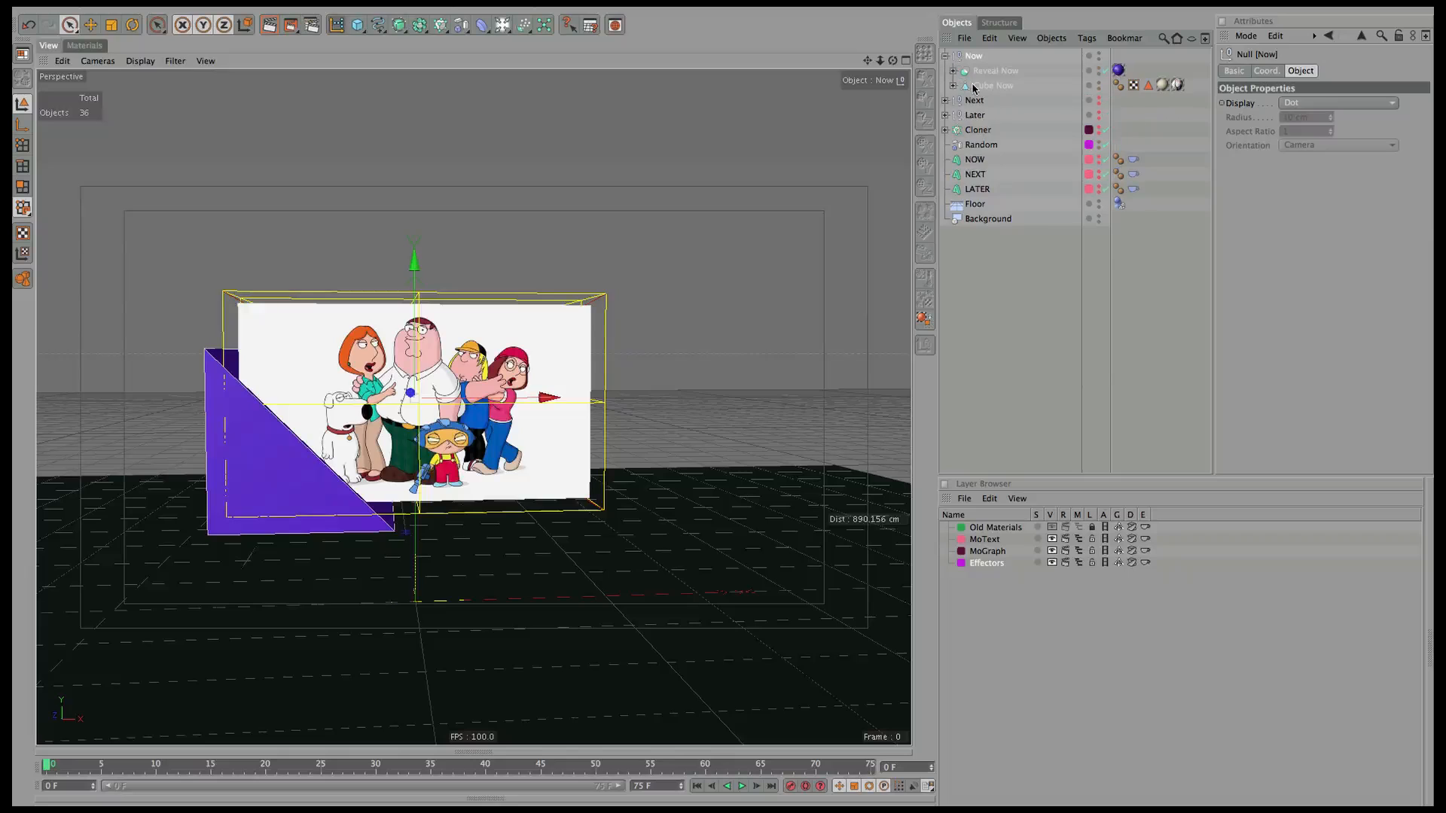
click(985, 71)
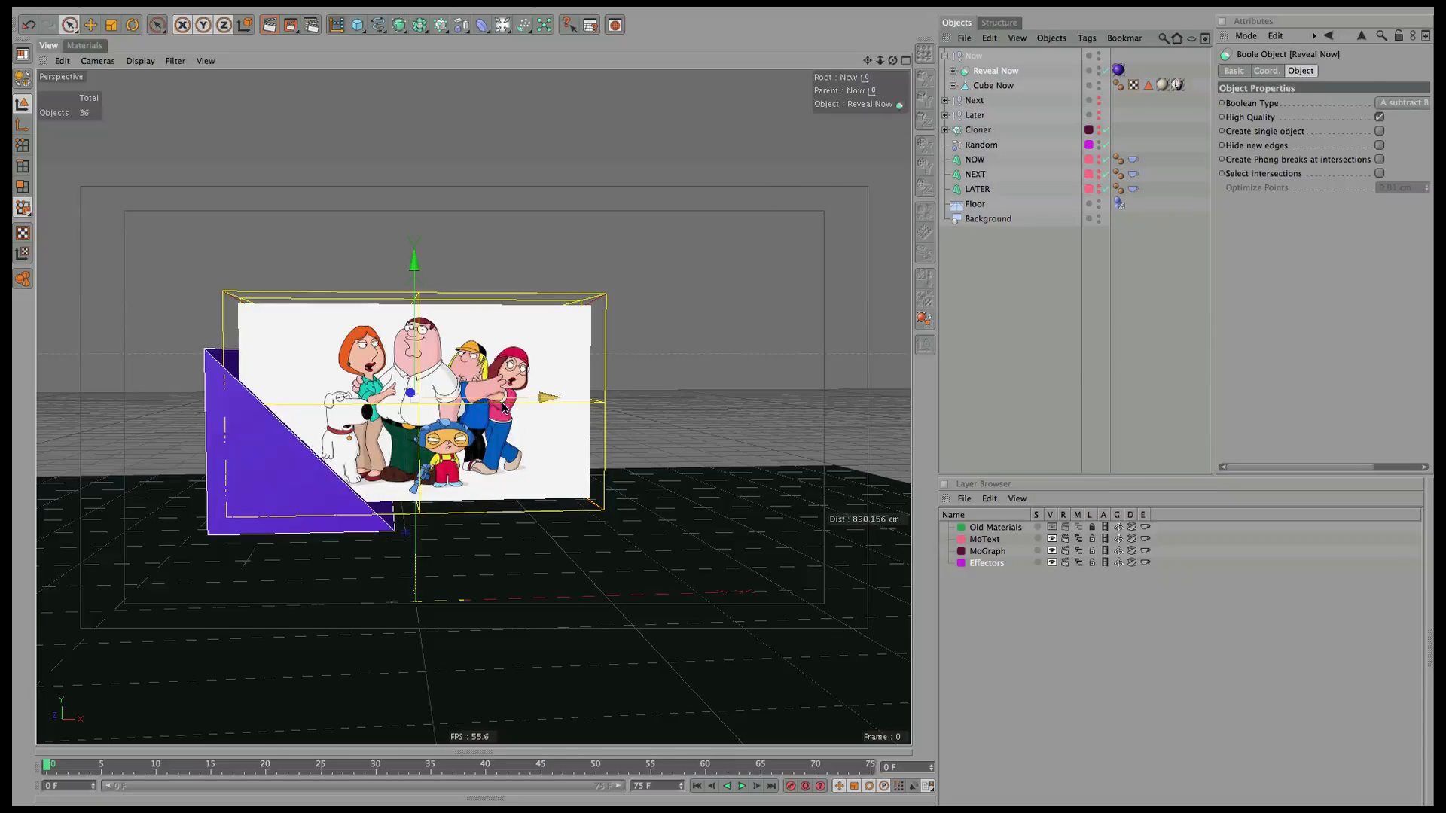
Shift Reveal Now's Null Big along X and key its position at frame 15.
click(1002, 98)
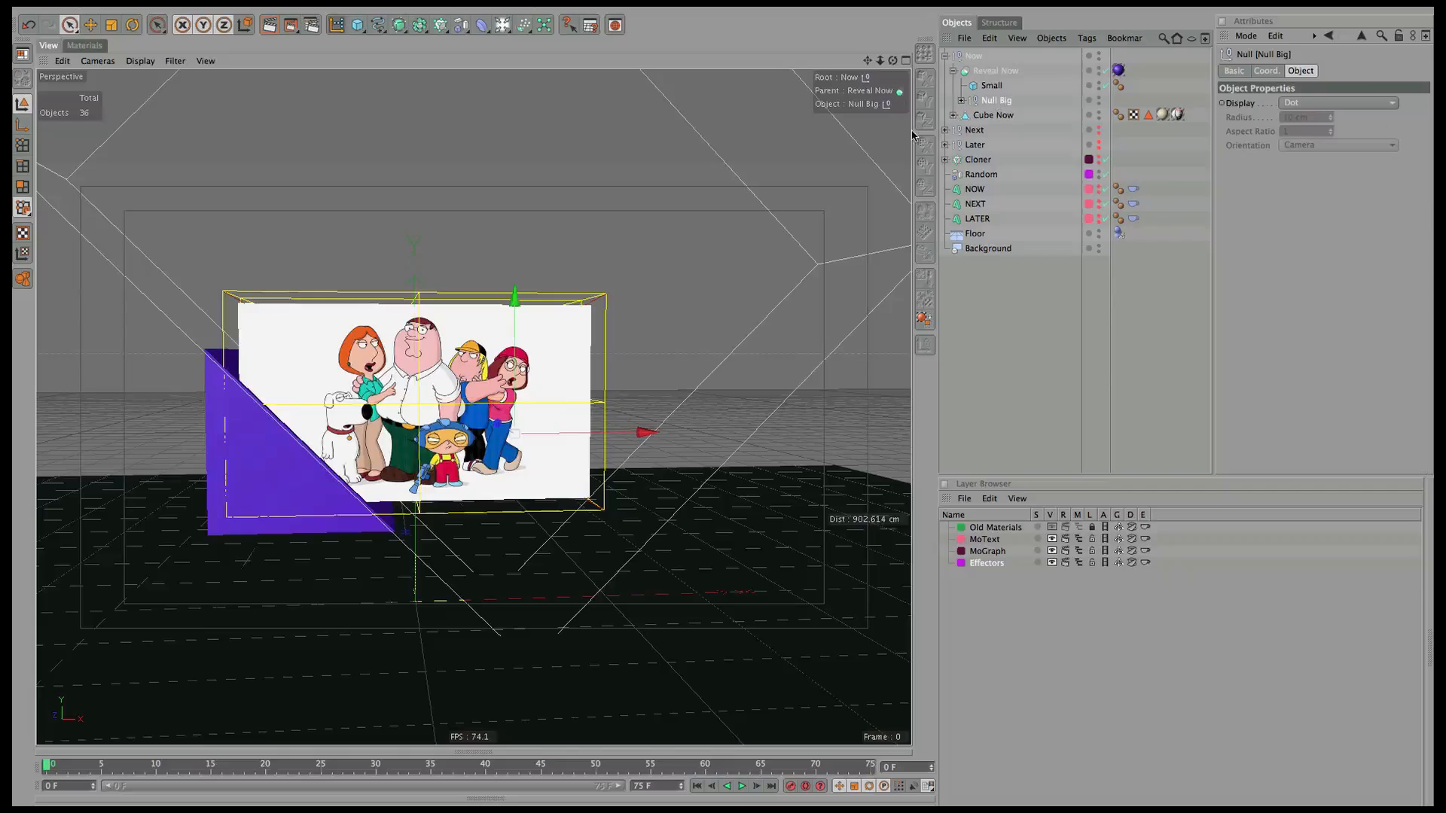
drag(613, 440, 581, 442)
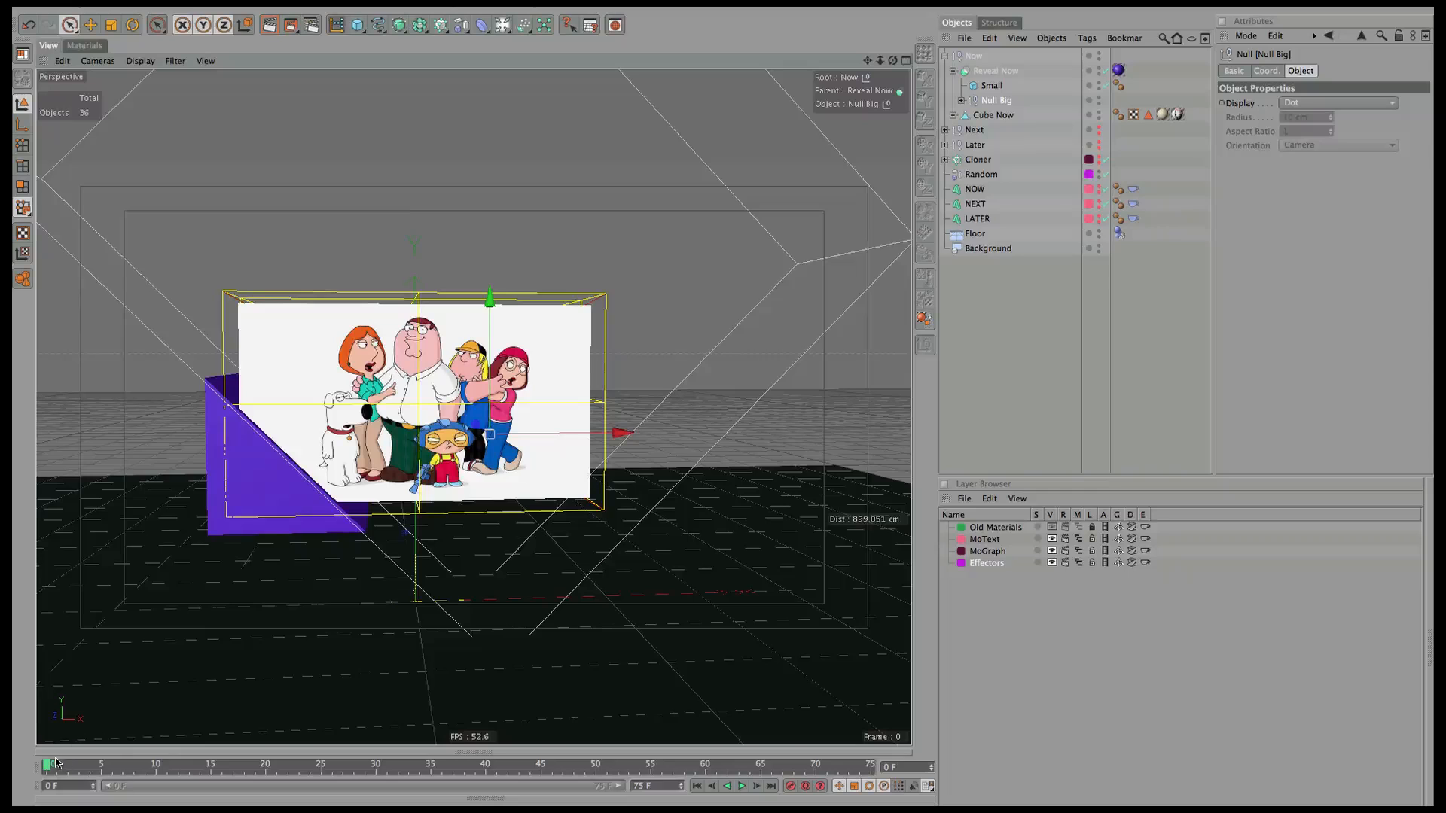
drag(50, 768, 201, 779)
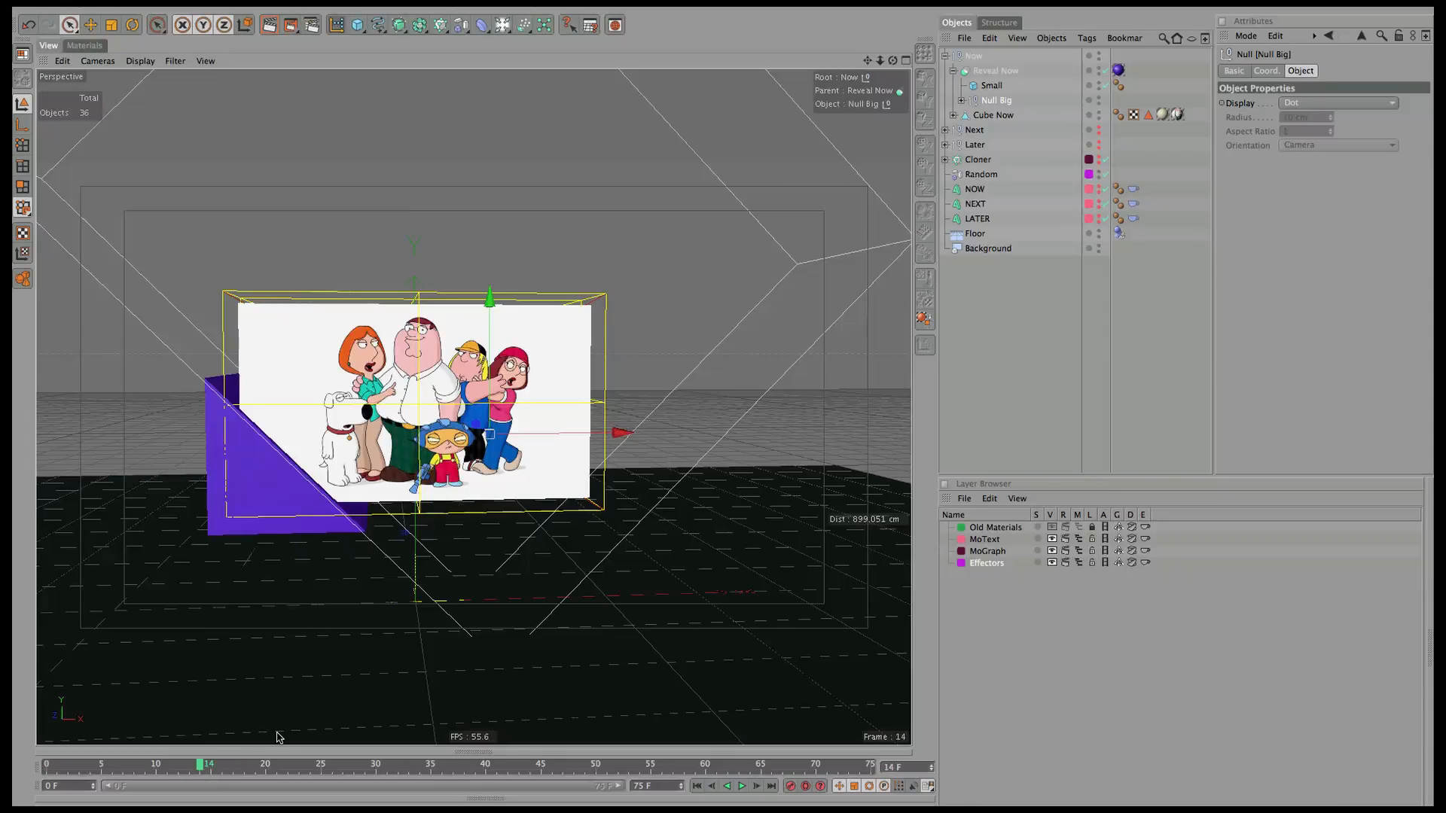
click(211, 765)
click(1267, 71)
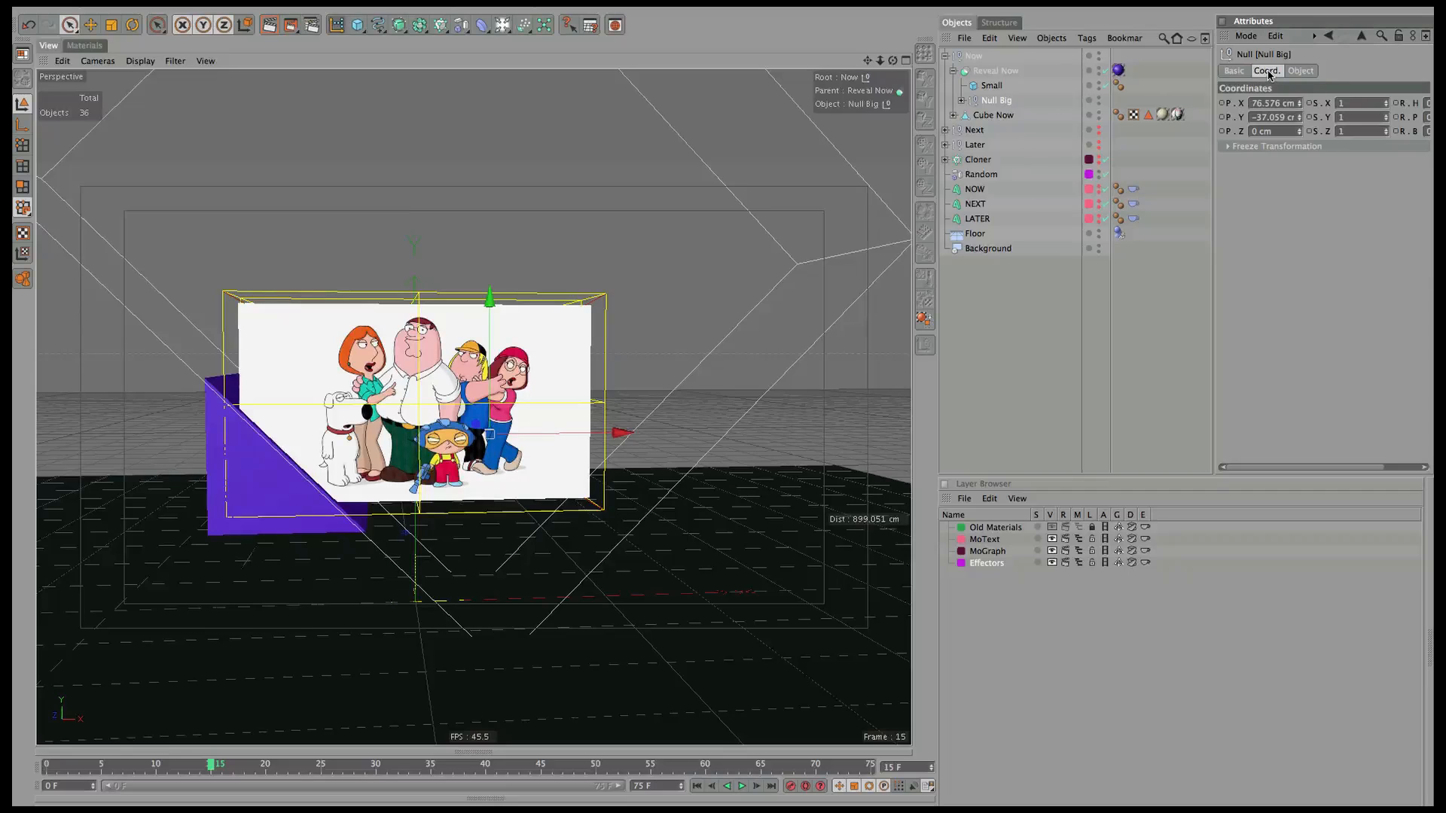
click(1224, 106)
At frame 0, slide Reveal Now's Null Big far right, key it, and play back the reveal.
drag(211, 767, 47, 765)
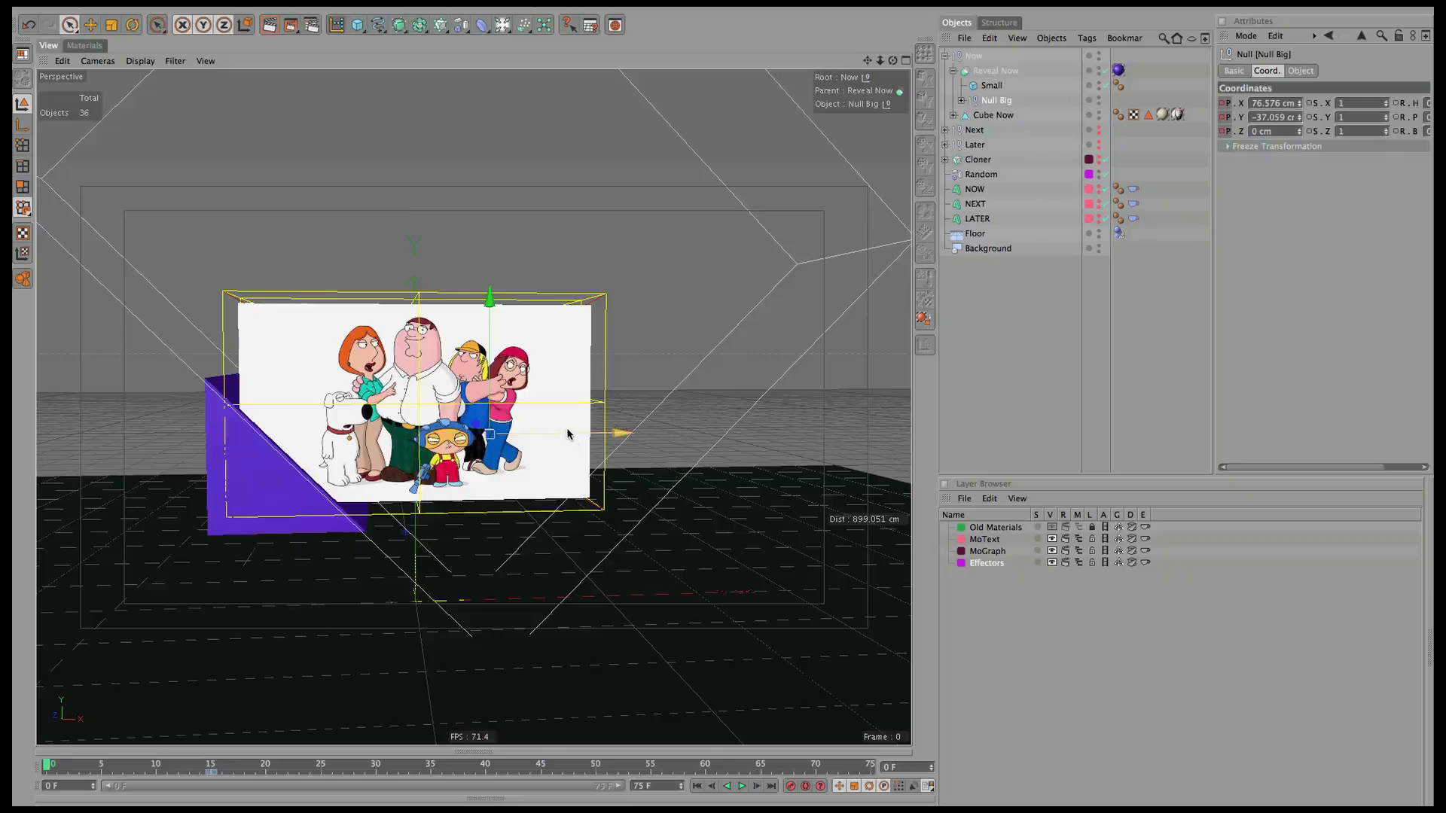
click(1003, 99)
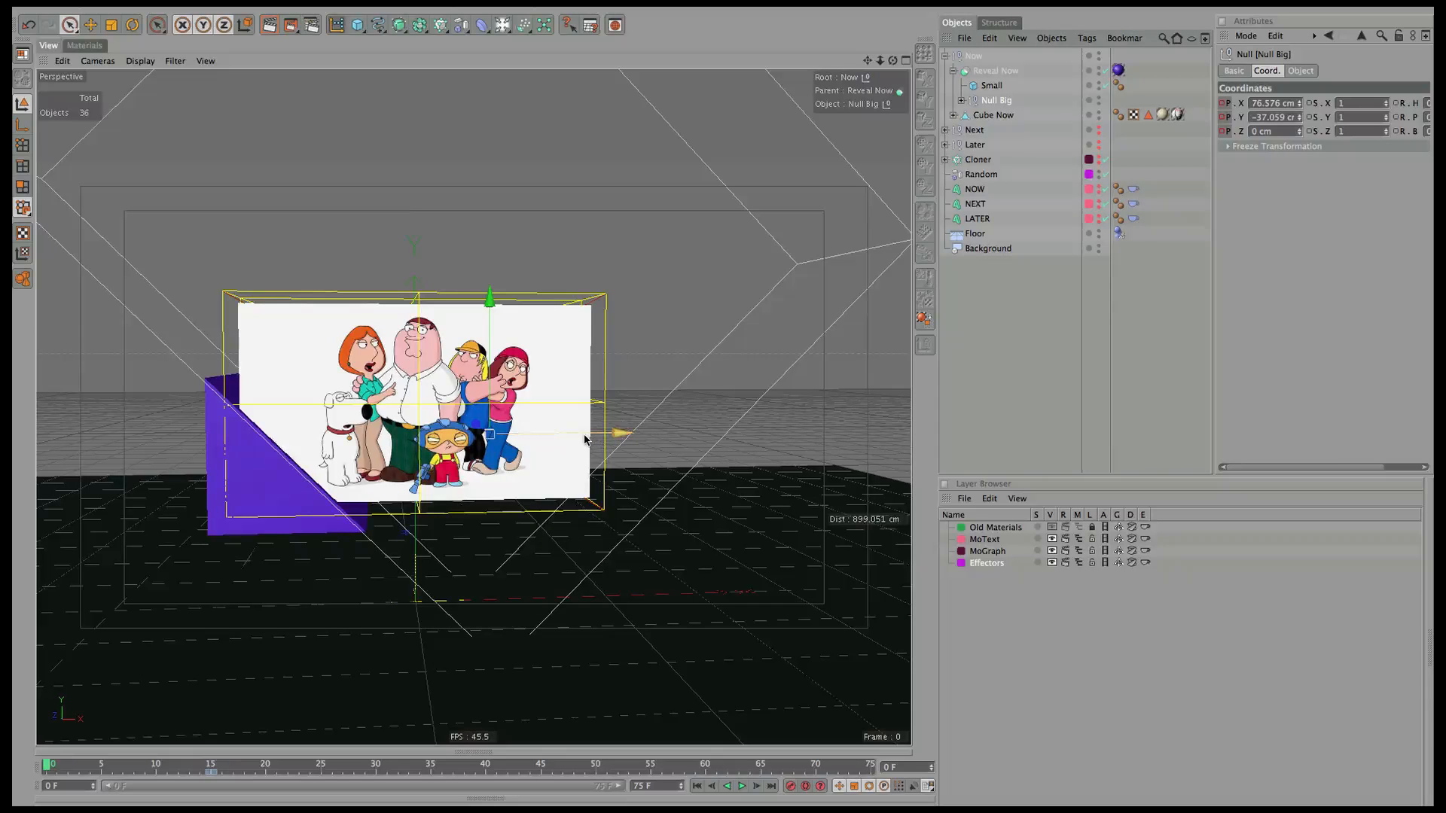
drag(575, 432, 1040, 381)
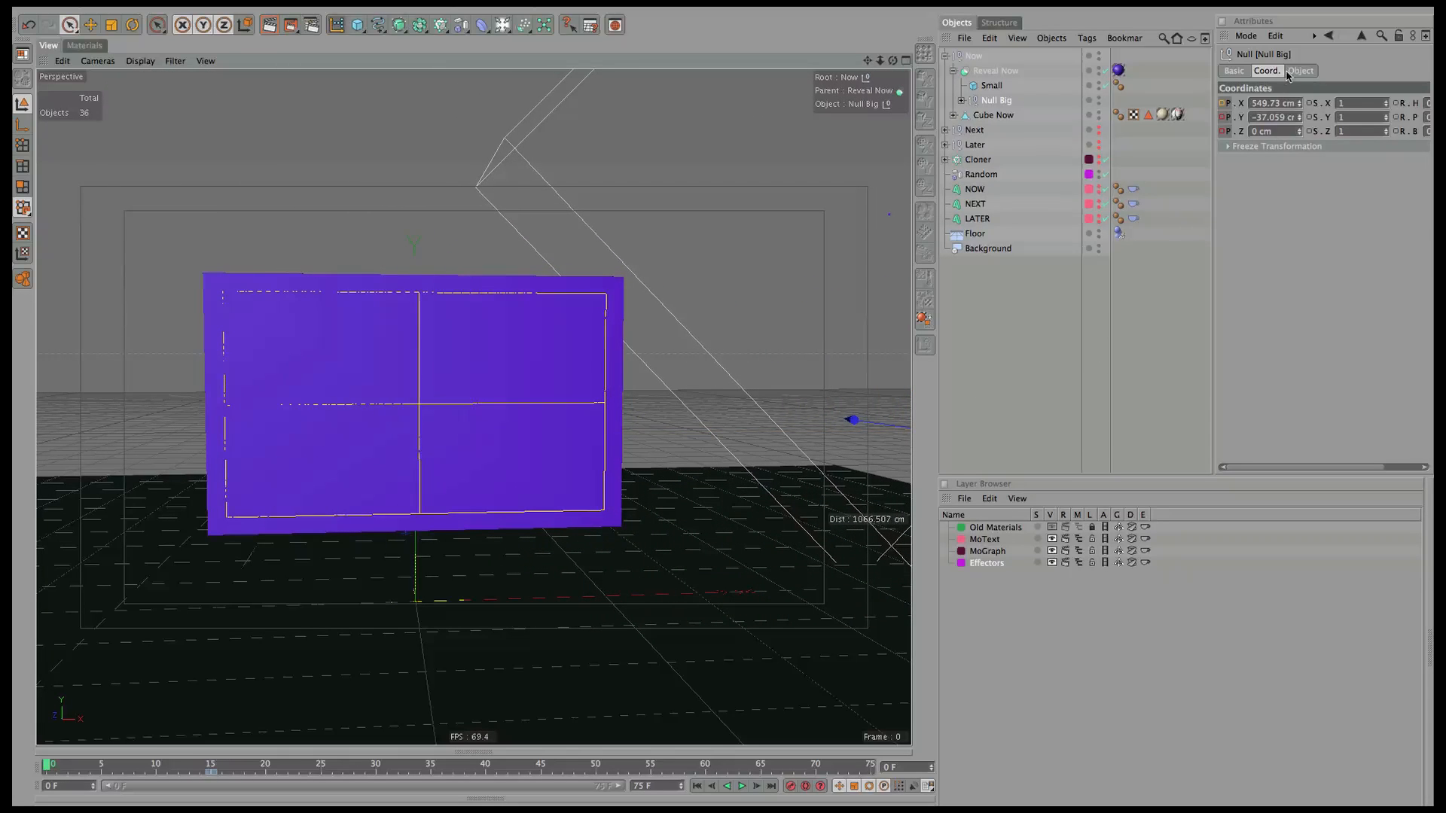
ctrl+click(1224, 104)
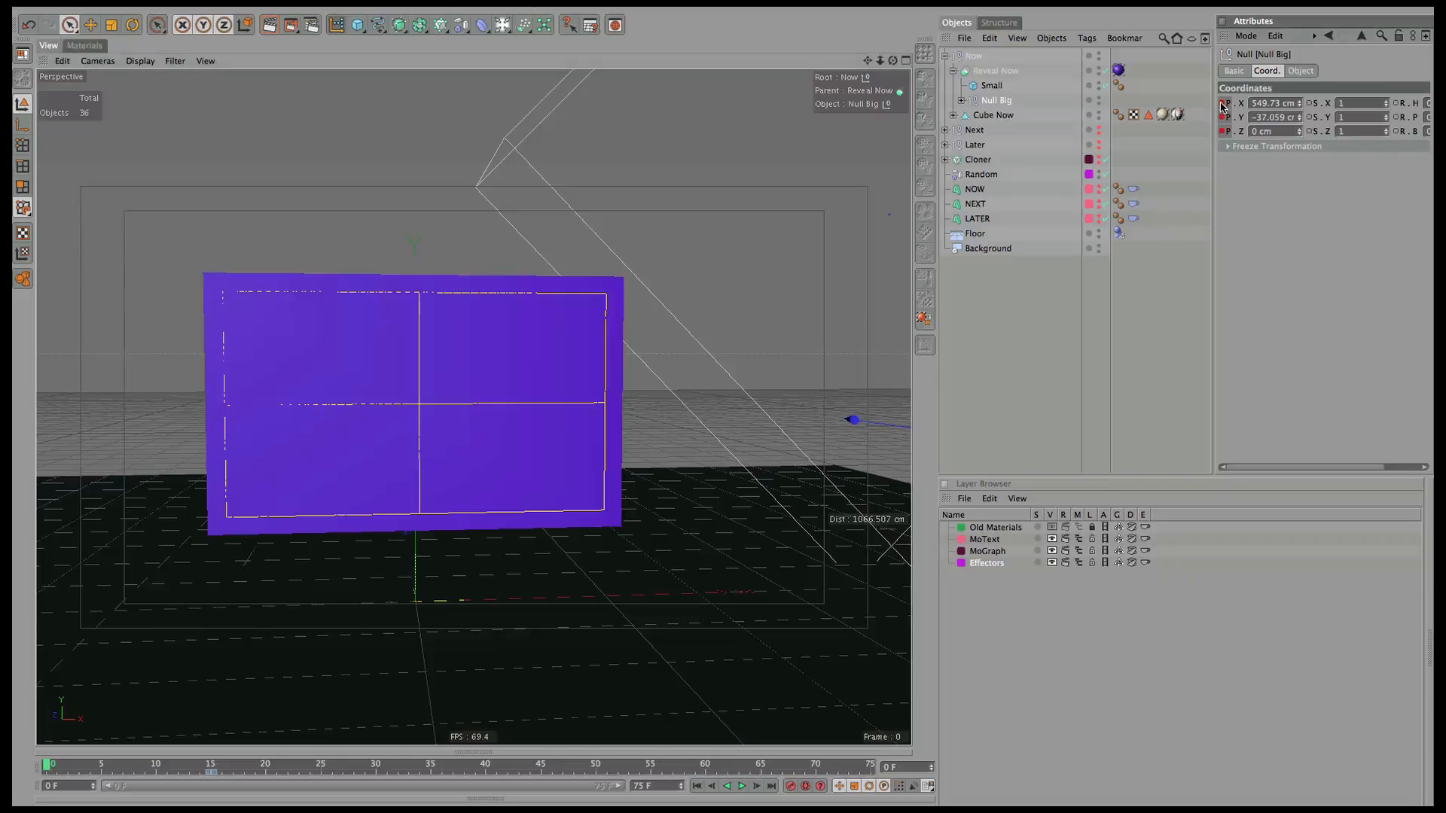
click(742, 786)
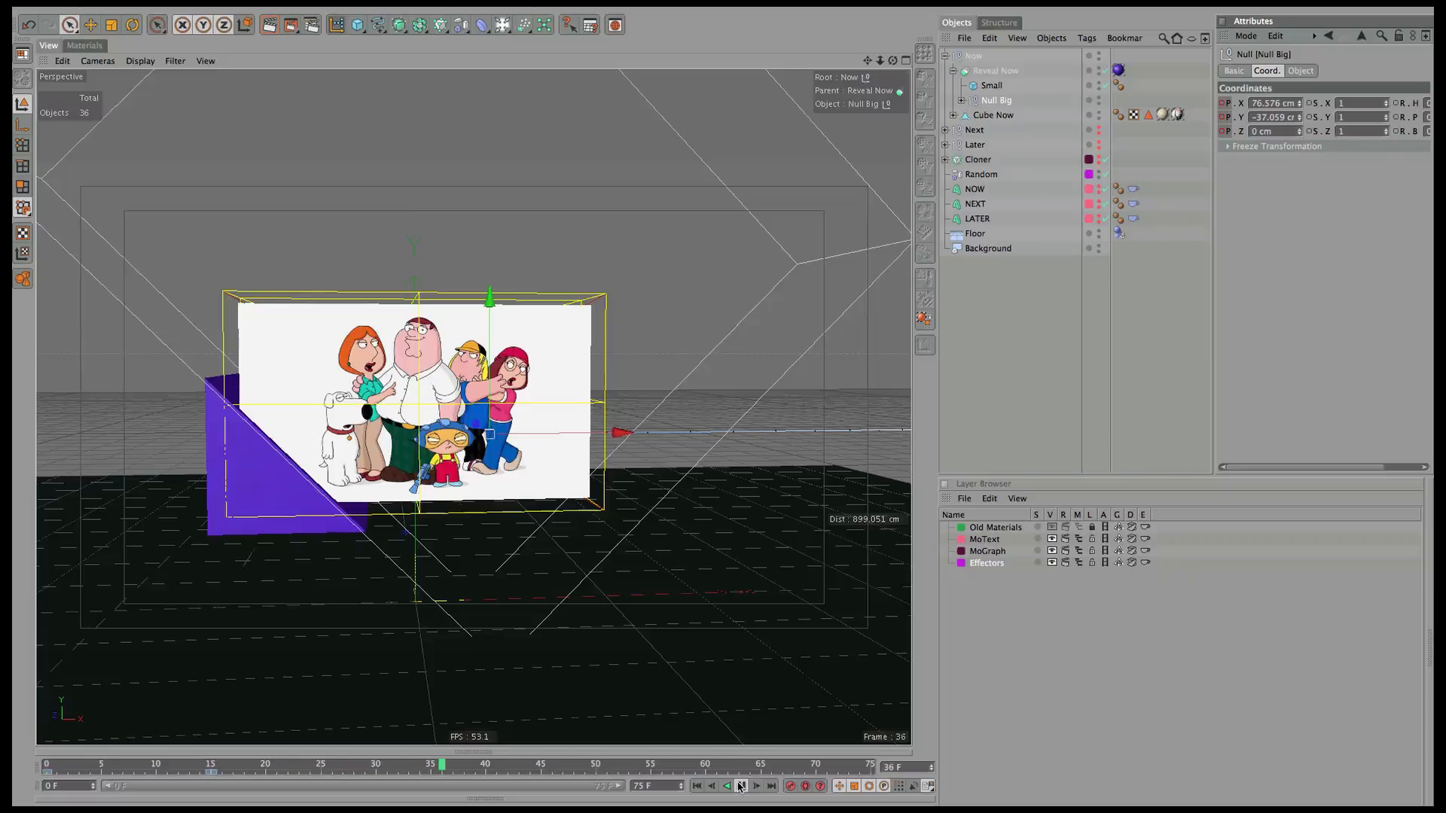
click(743, 785)
drag(607, 769, 19, 753)
Hide Now, show Next, and key Reveal Next's Null Big left and right at frame 15.
click(945, 57)
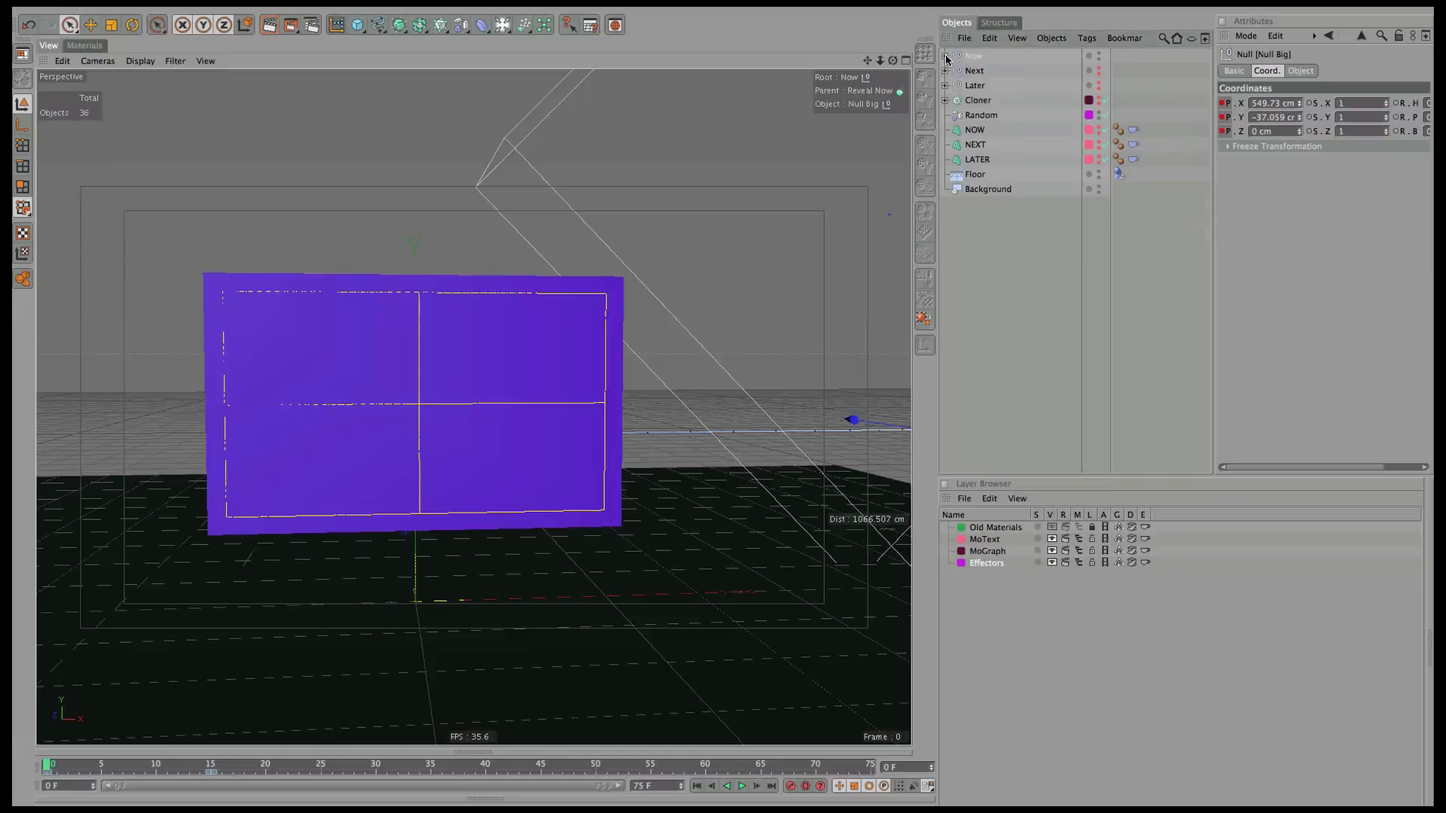
alt+click(1098, 57)
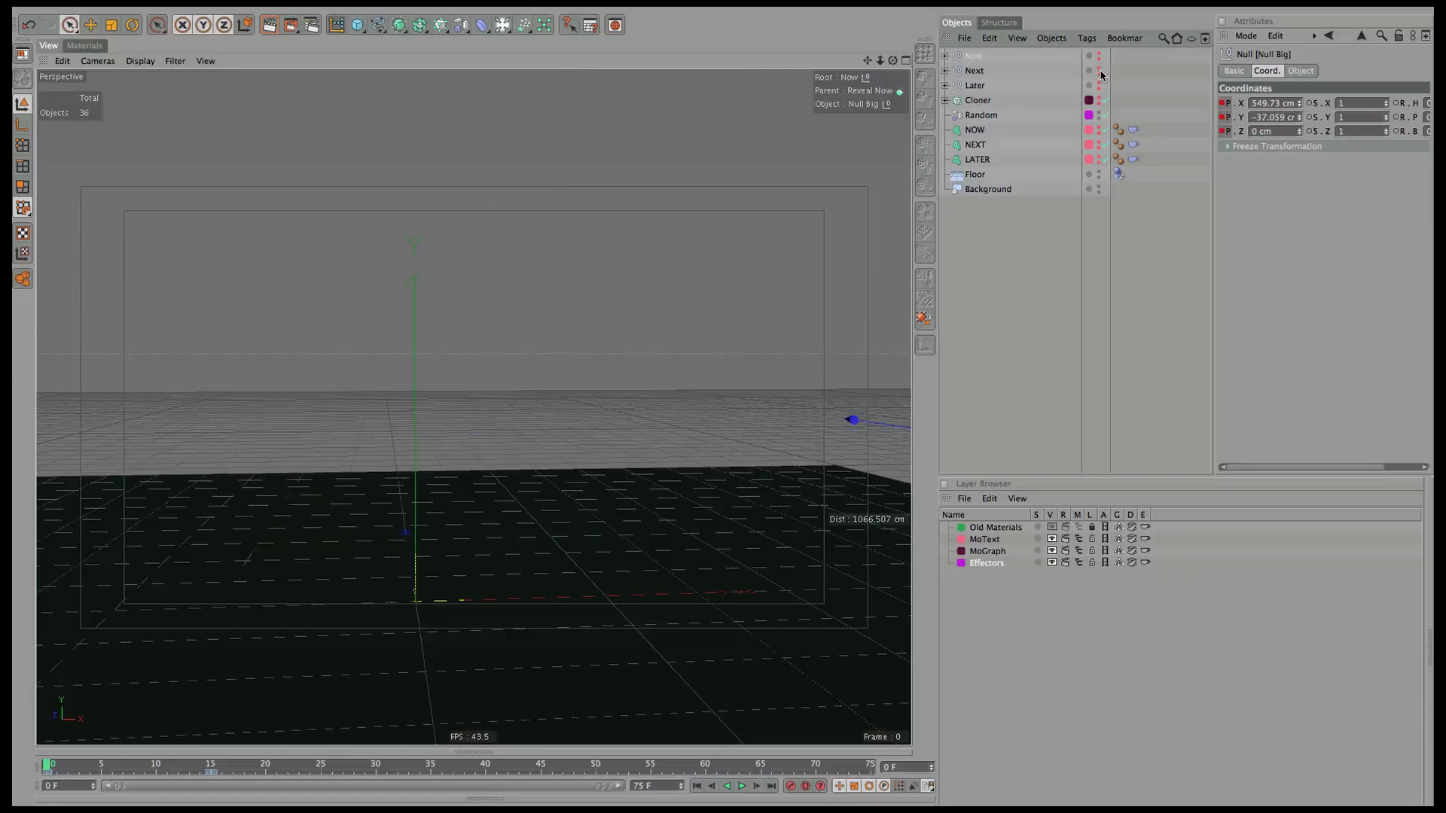
alt+click(1100, 72)
click(946, 71)
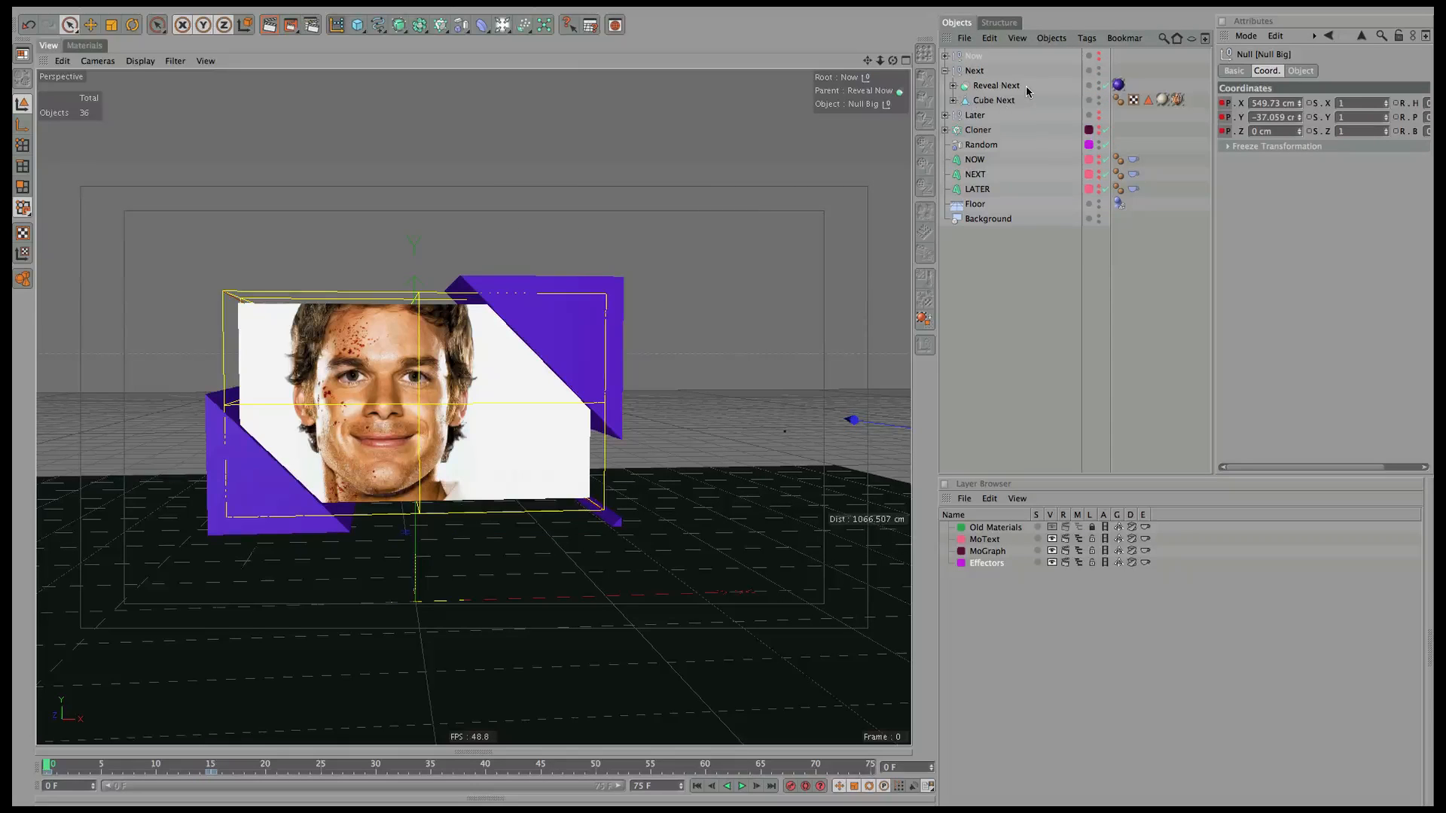
click(953, 86)
click(1012, 130)
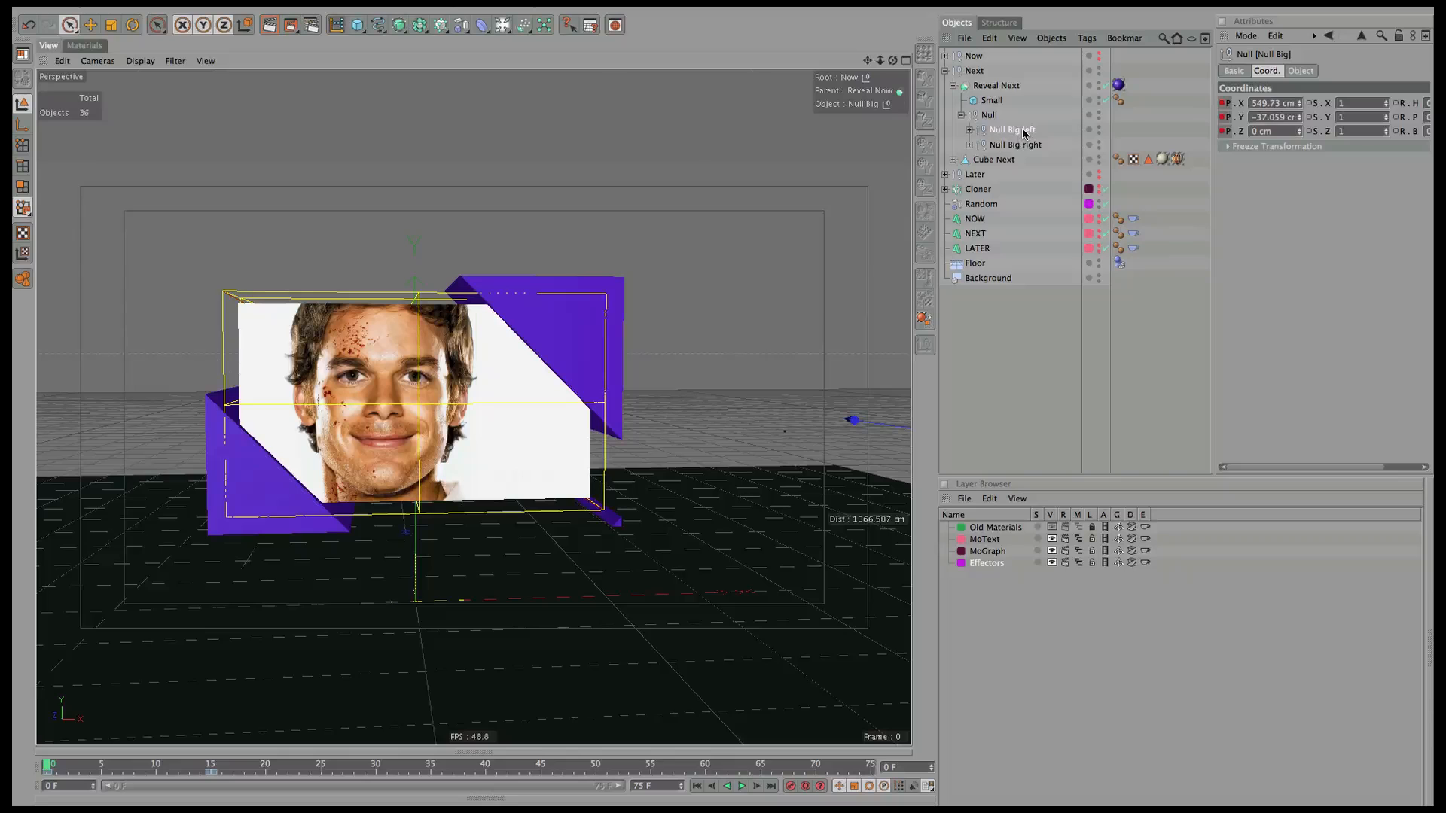
shift+click(1024, 145)
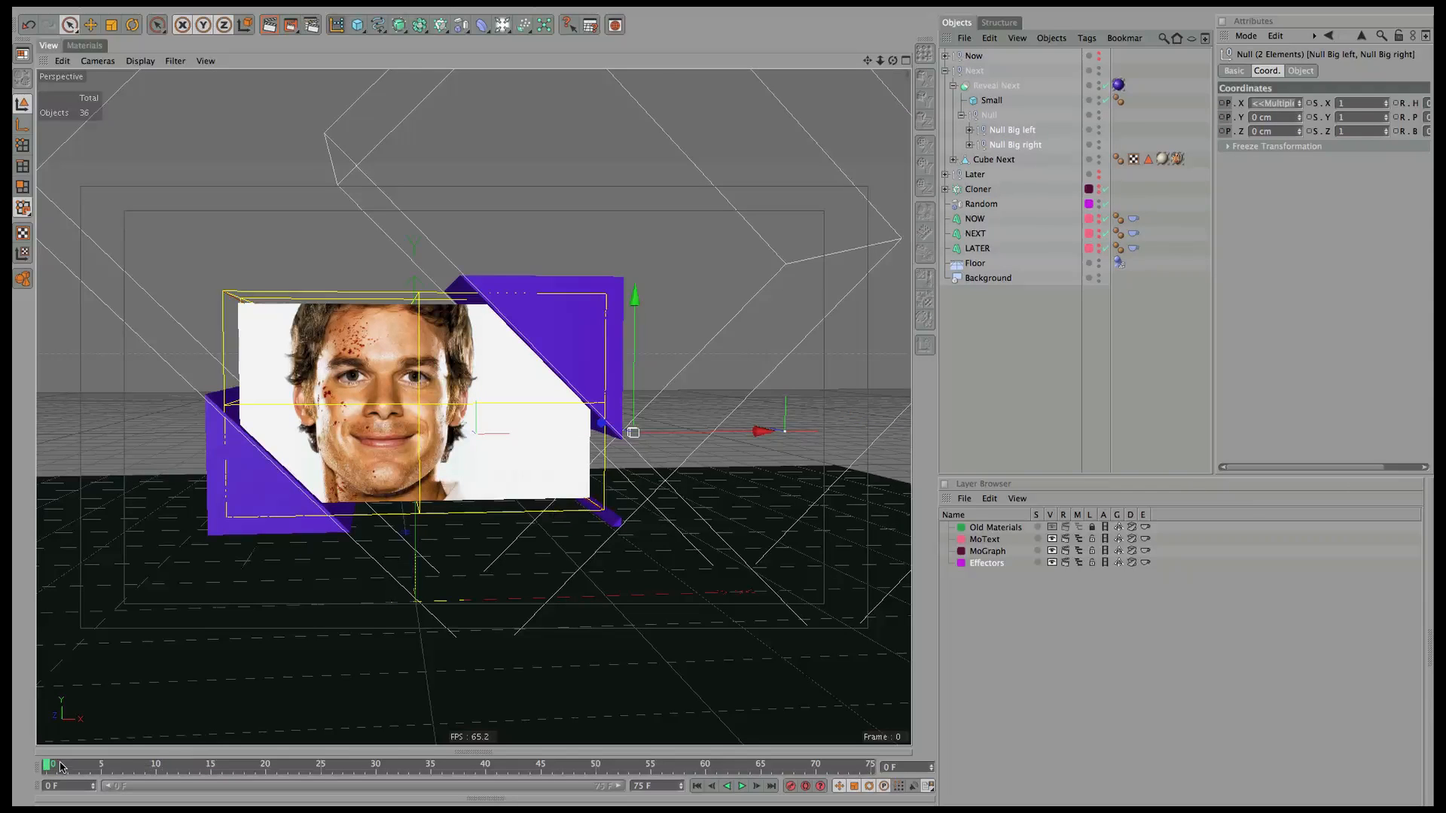
drag(46, 768, 213, 774)
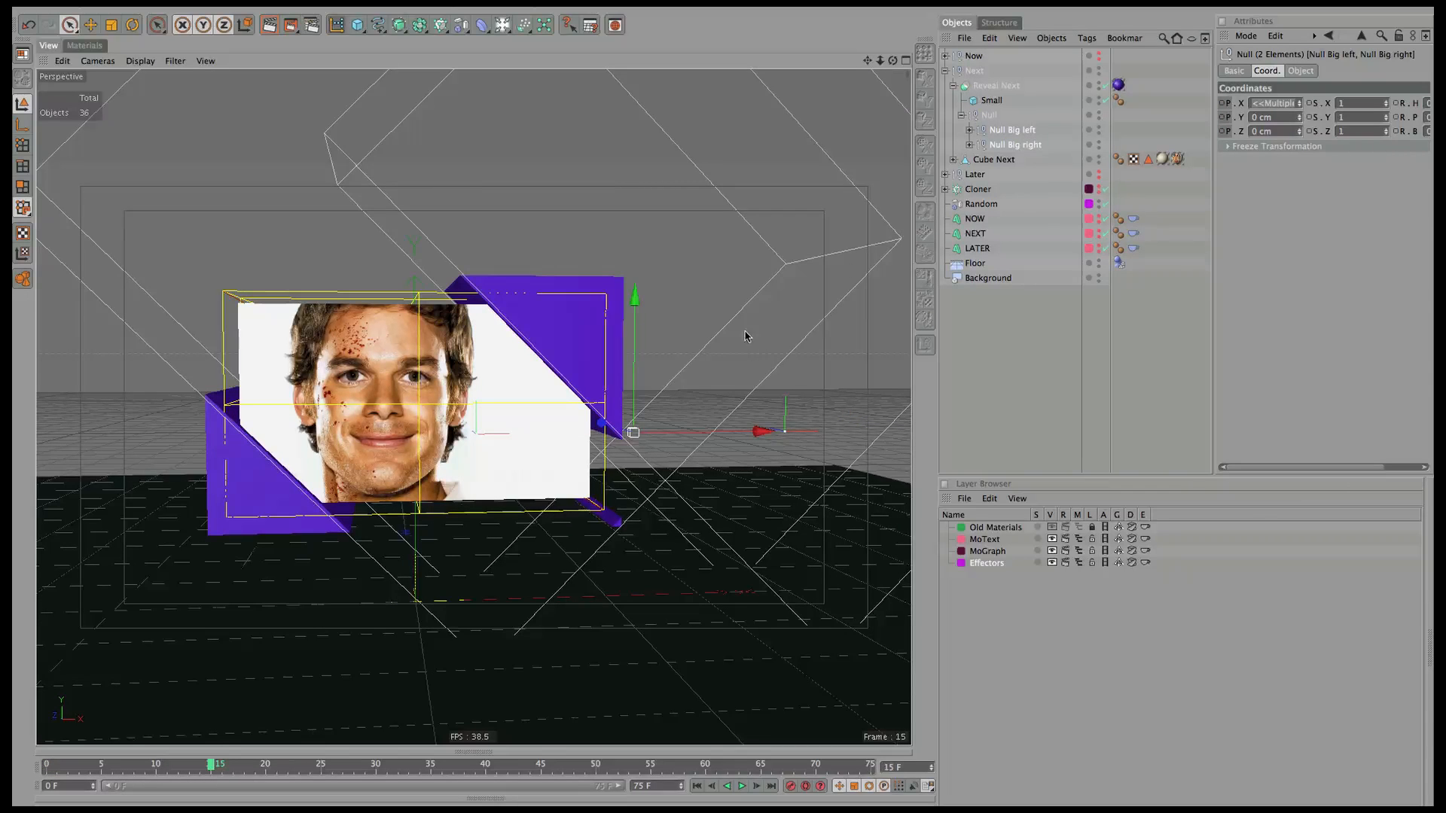
ctrl+click(1222, 105)
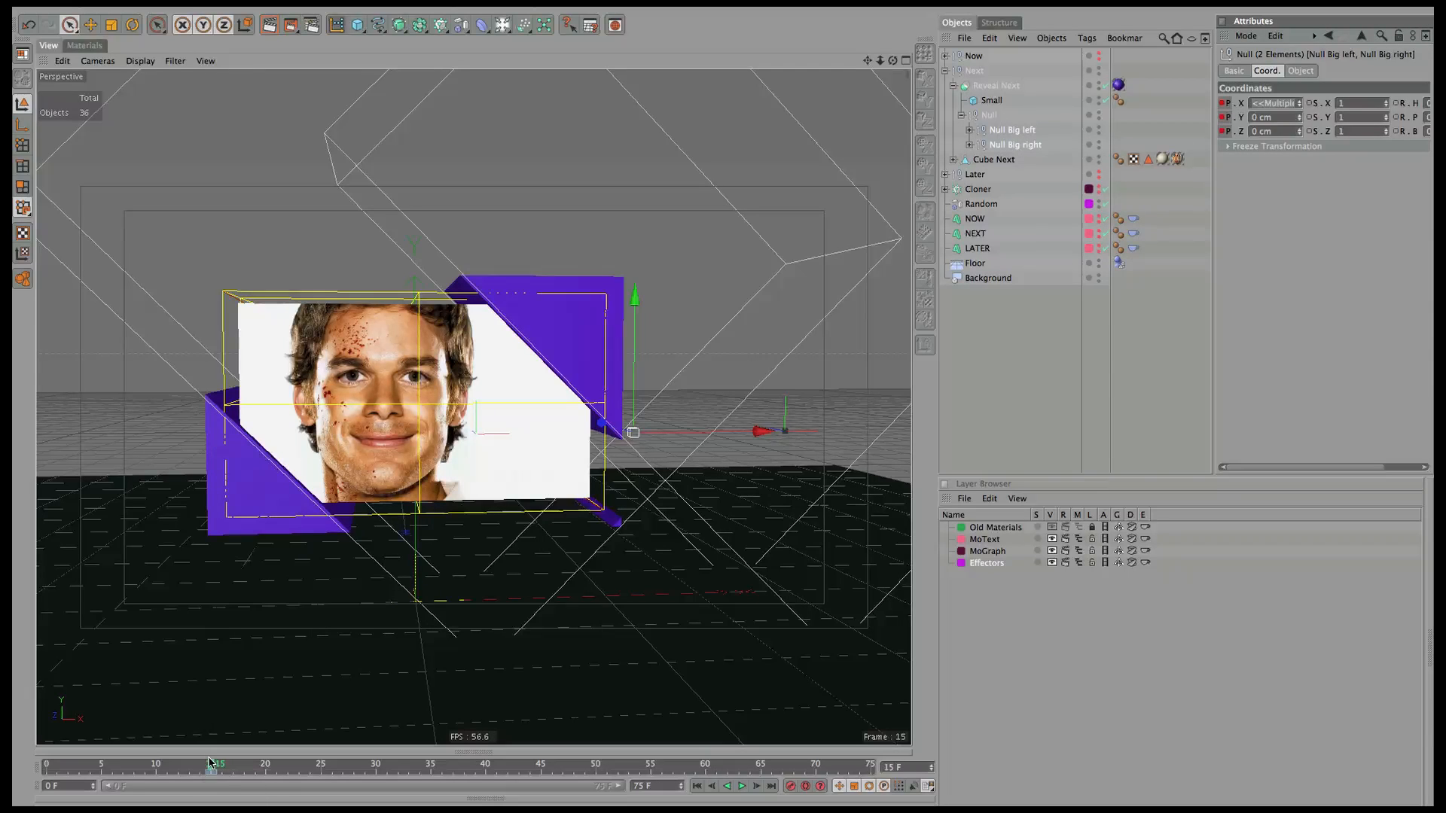
At frame 0, slide both purple panels over the face, key them, and play the reveal.
drag(211, 764, 14, 756)
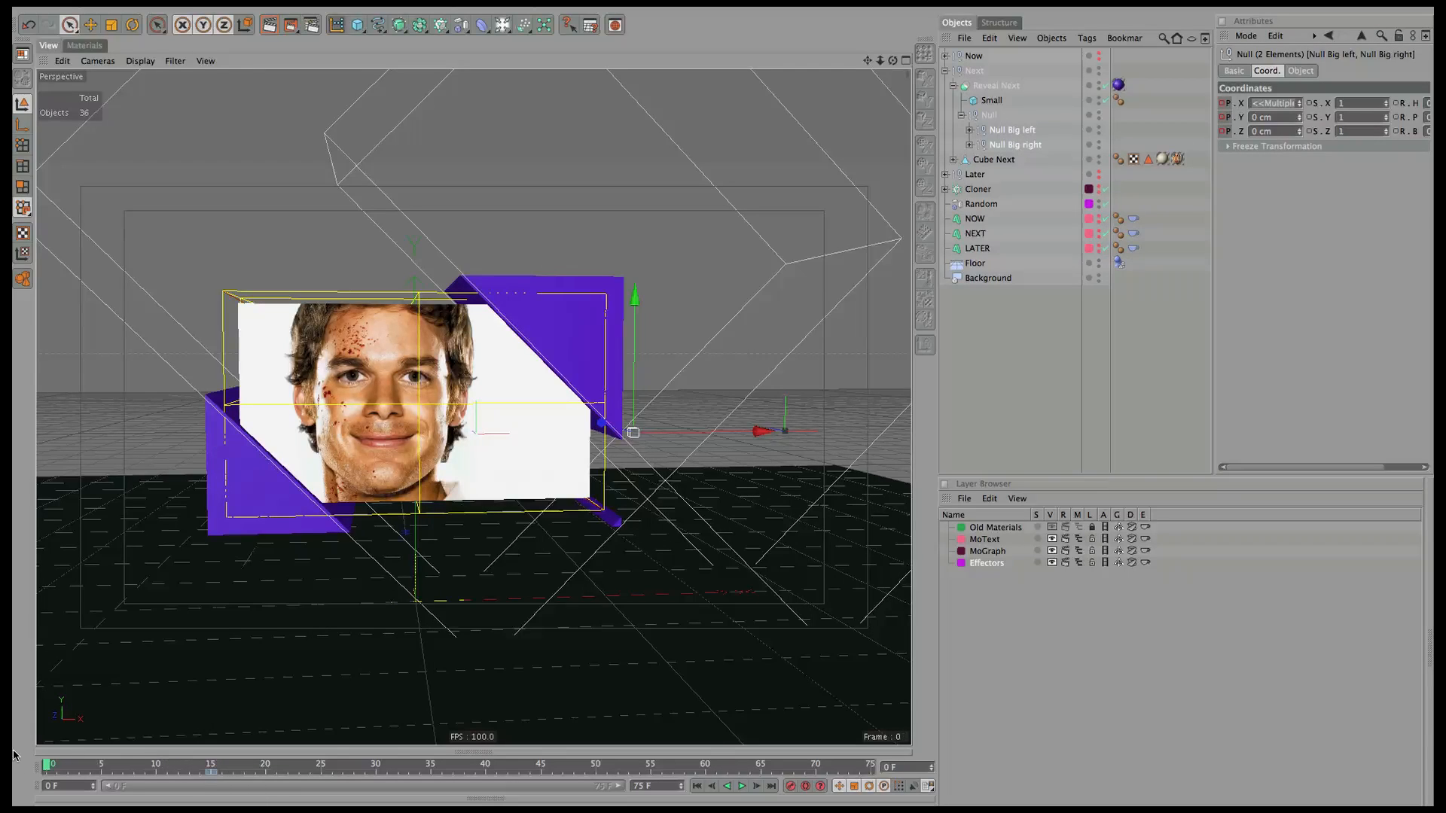
click(1007, 128)
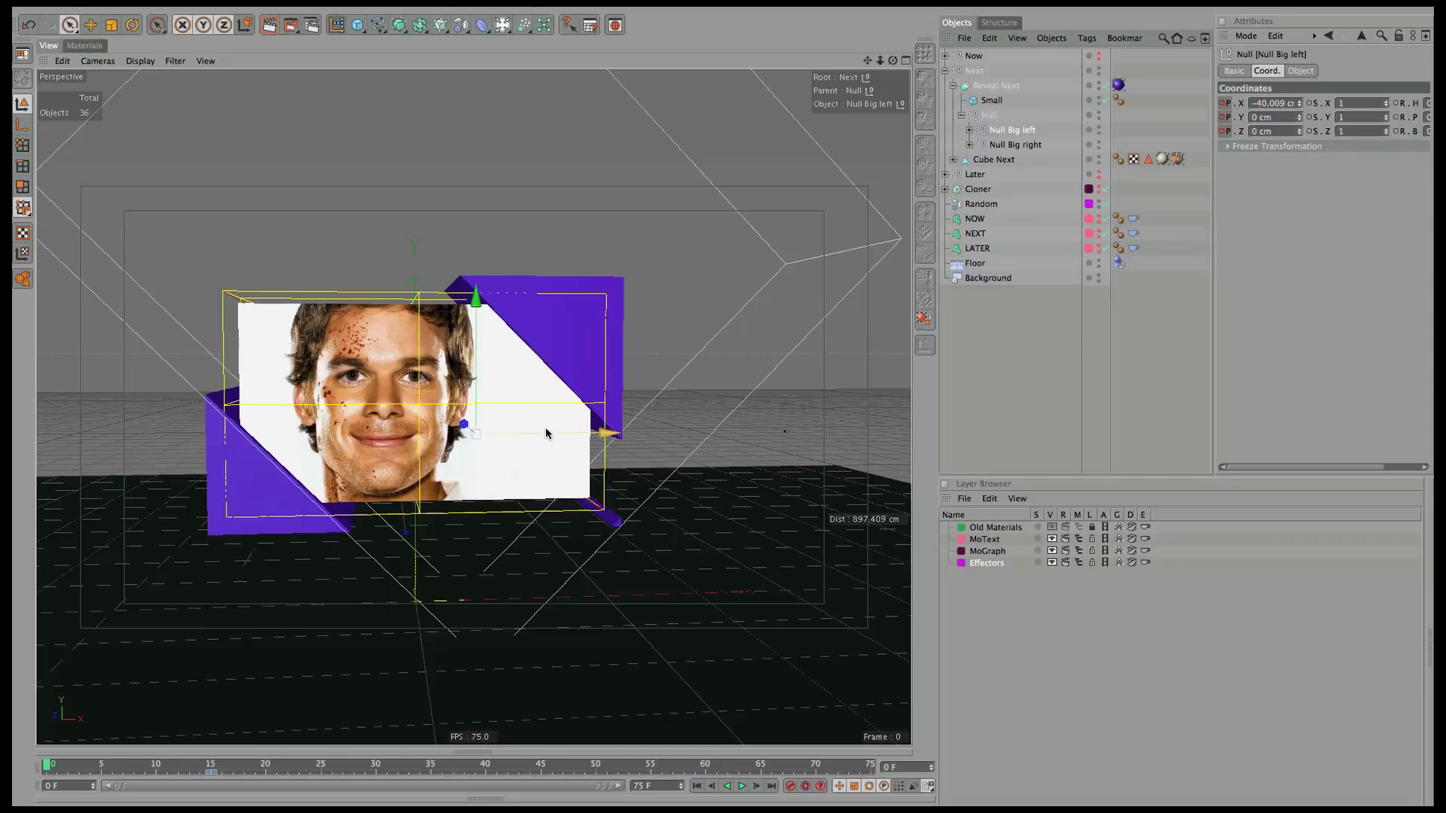
drag(548, 438, 727, 427)
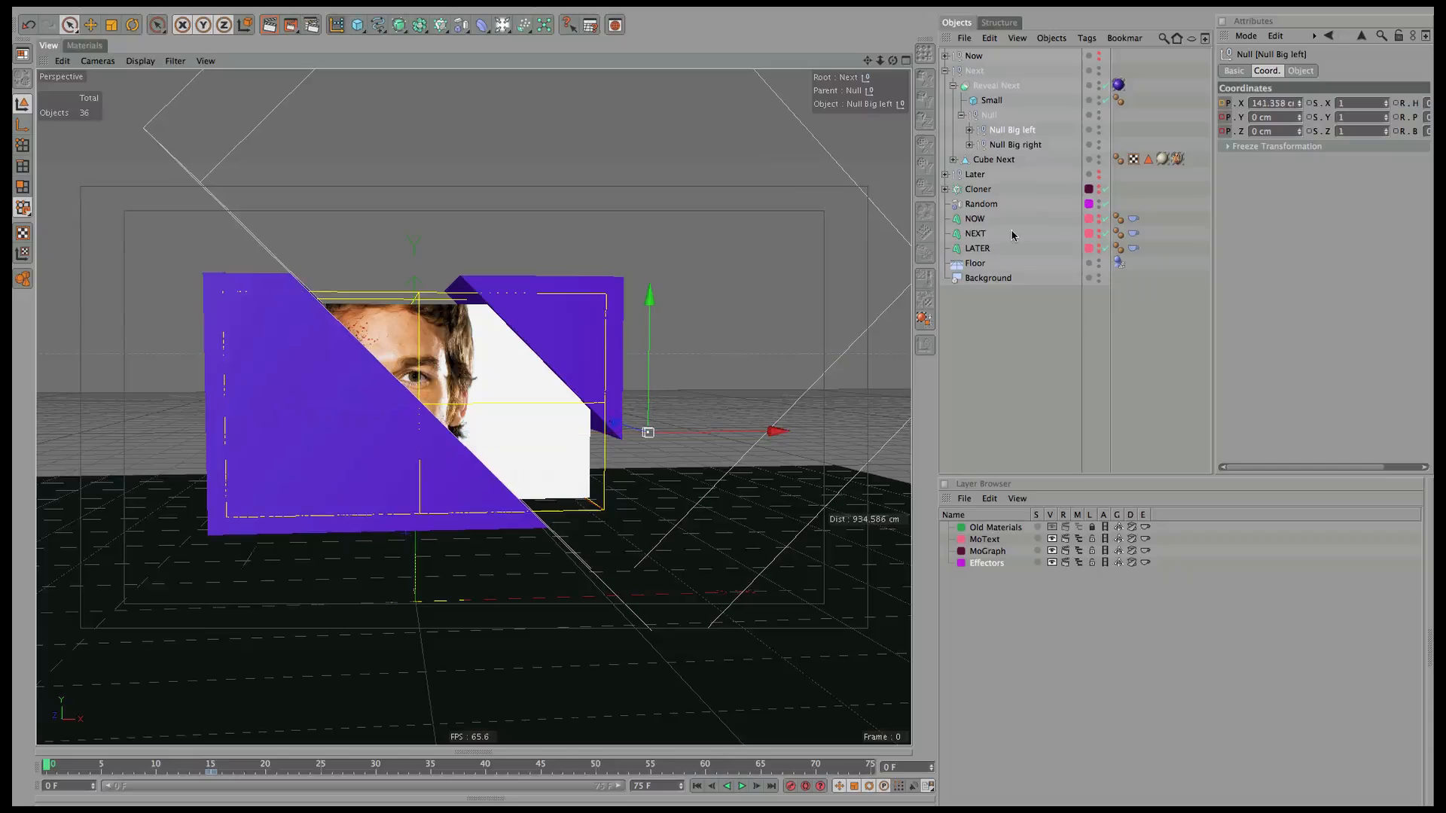
click(1032, 145)
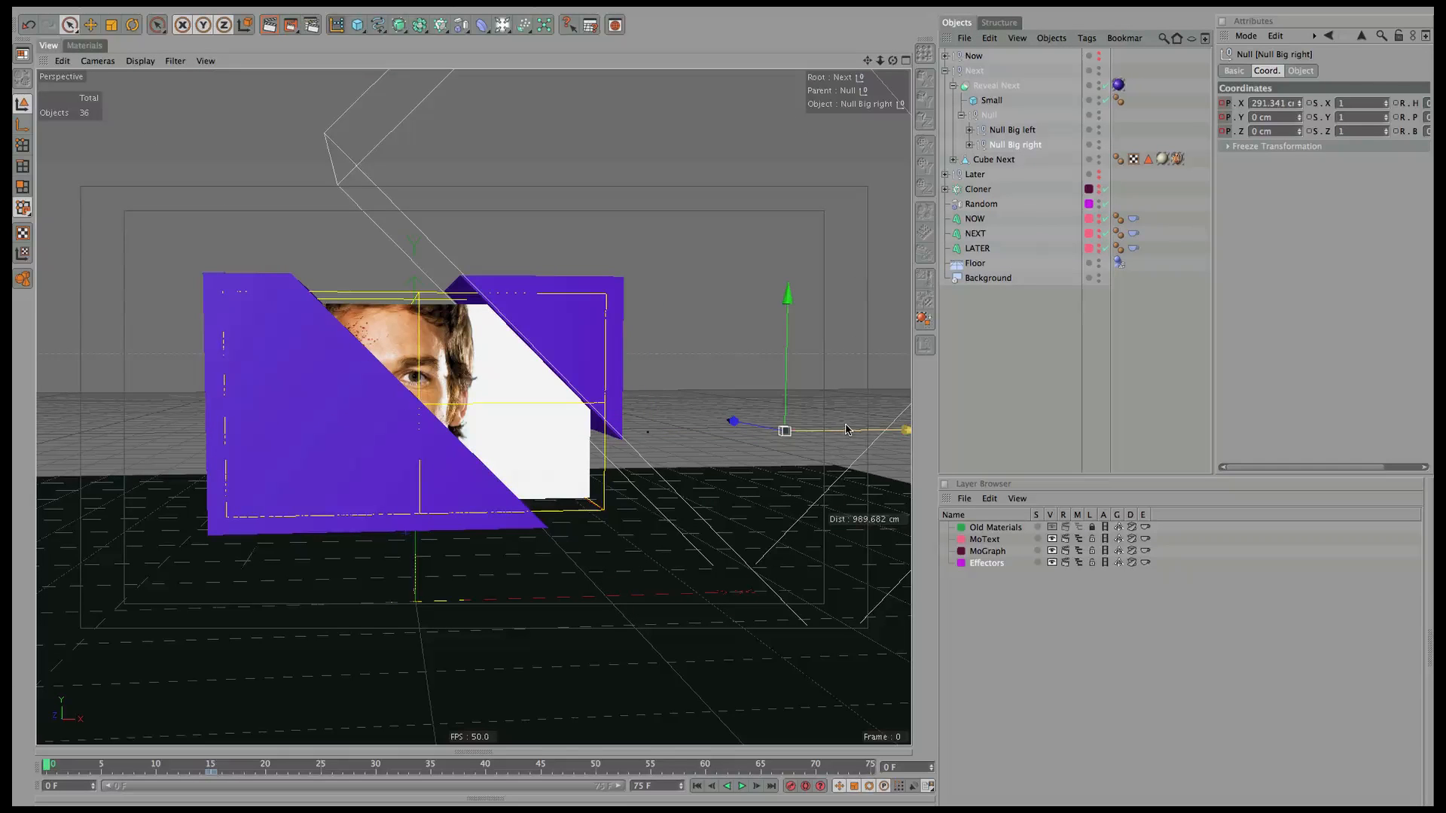
drag(848, 432, 698, 461)
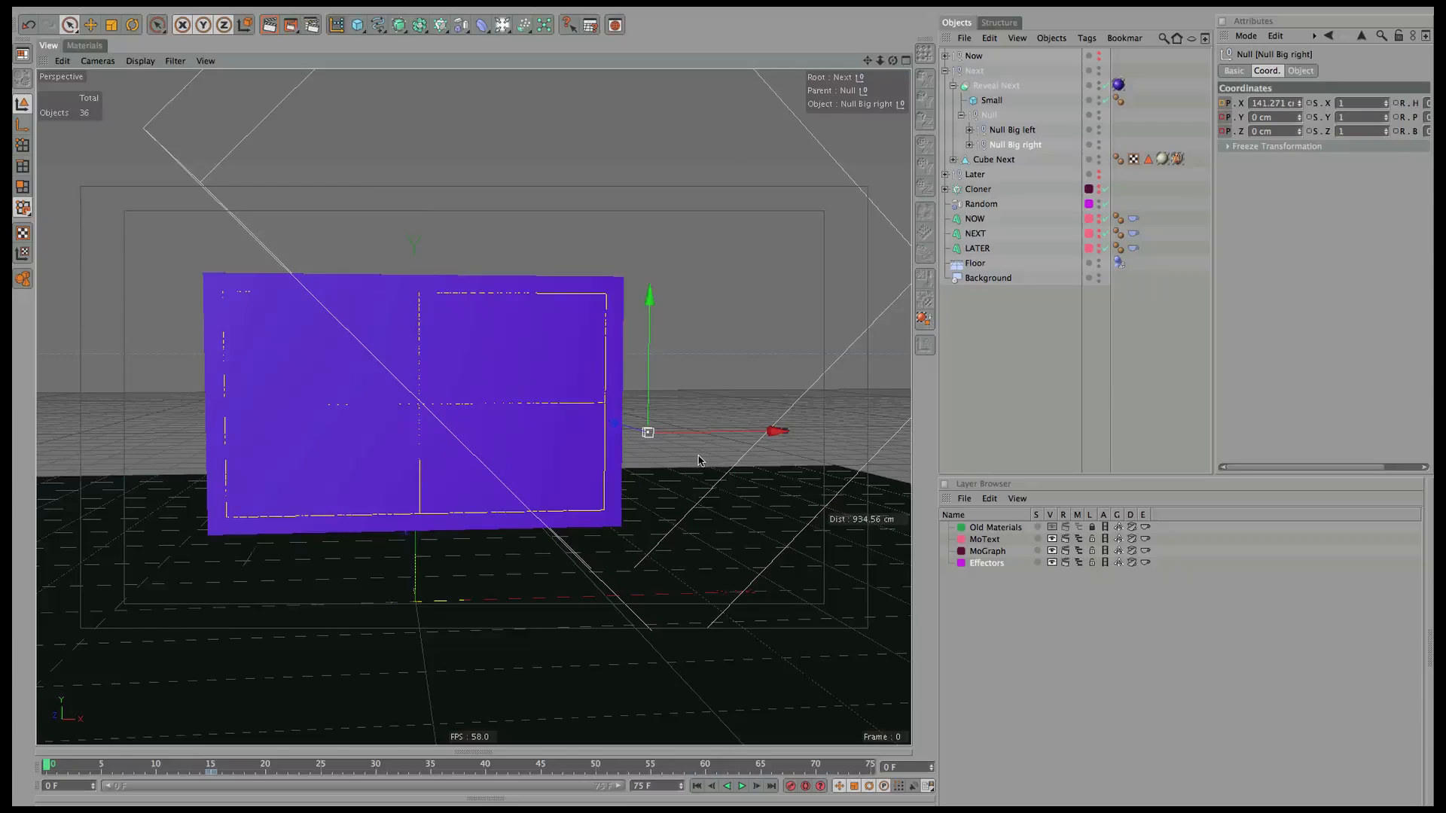
click(1033, 130)
ctrl+click(1224, 104)
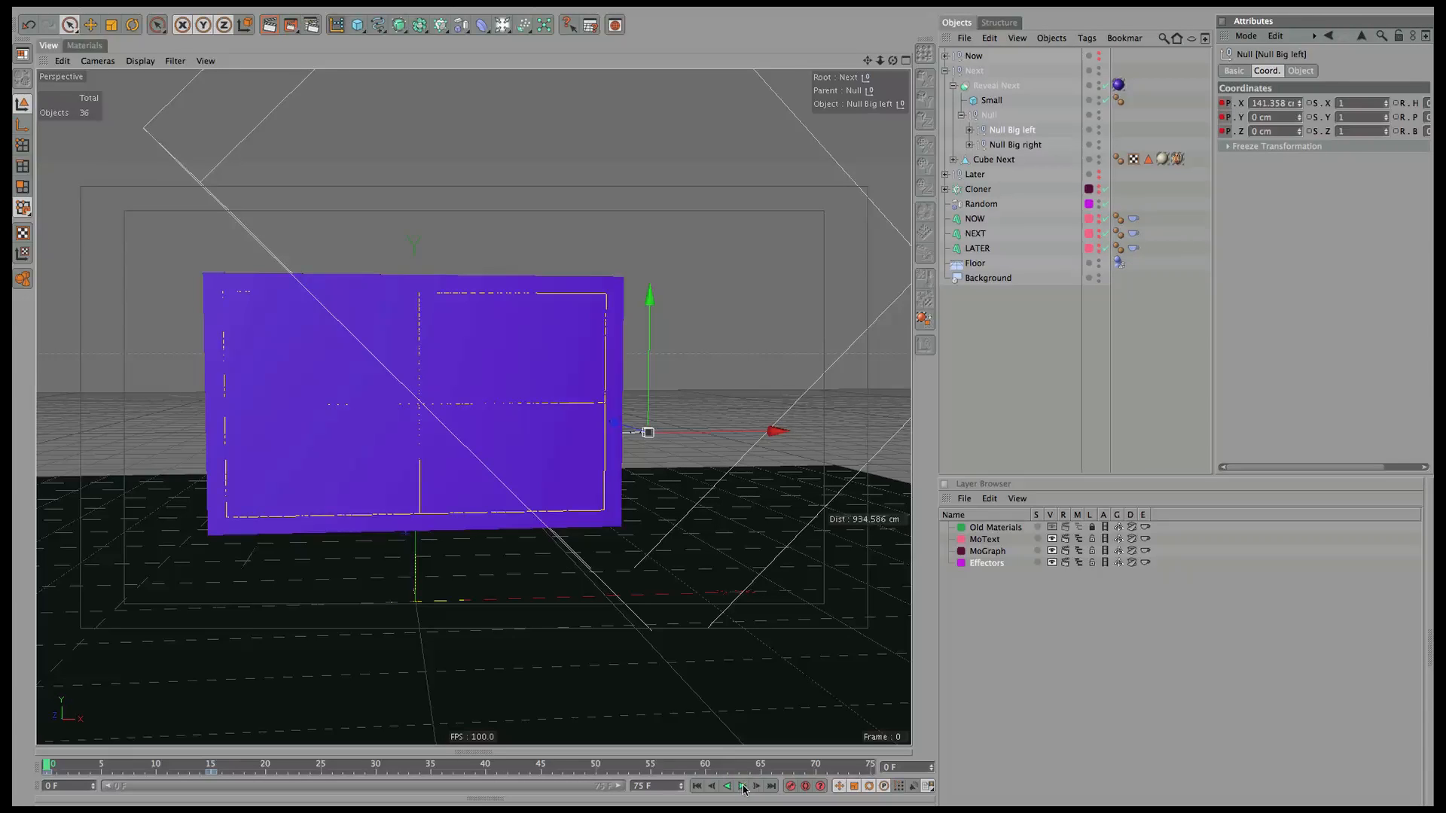
click(743, 786)
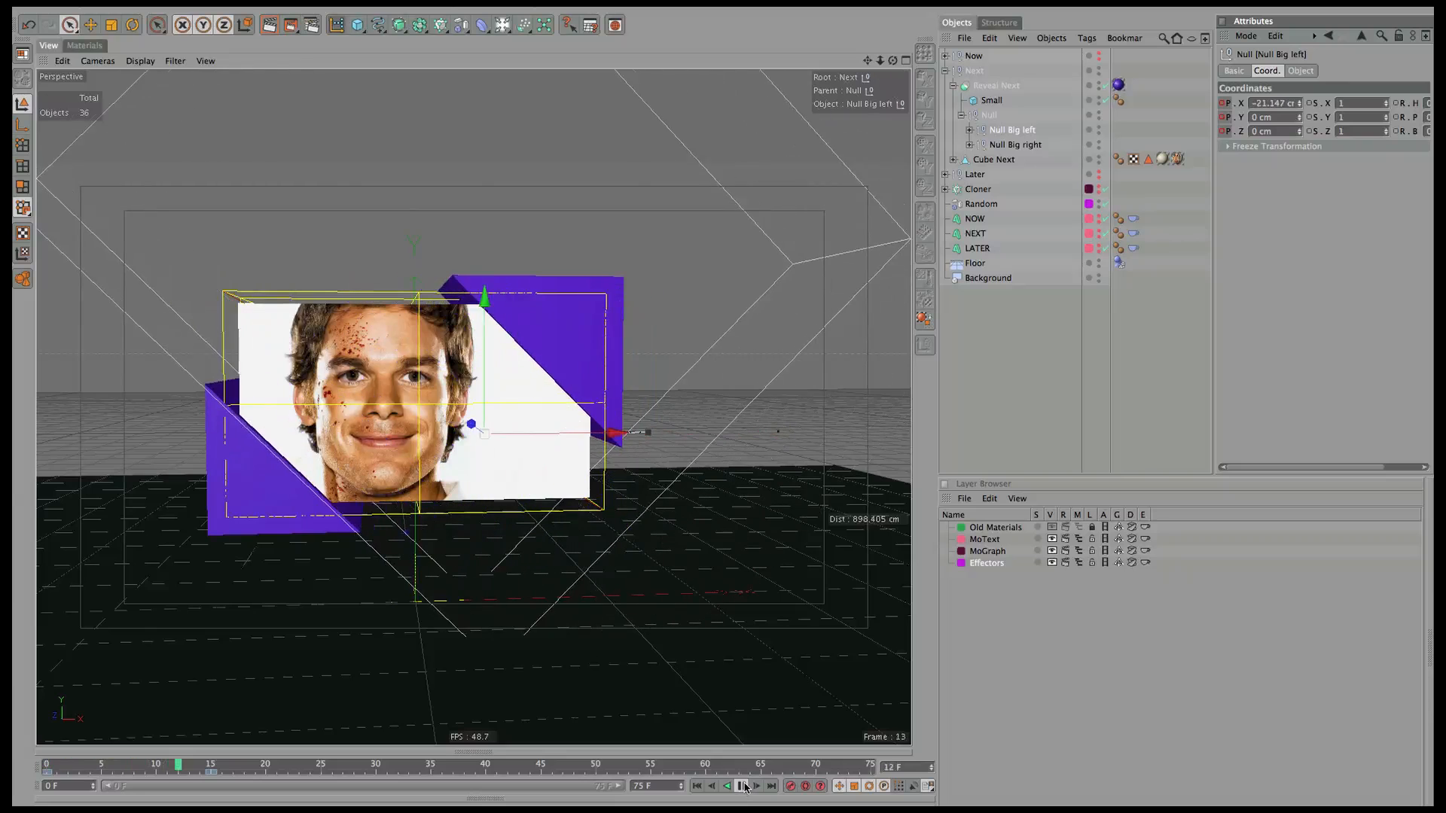
click(743, 786)
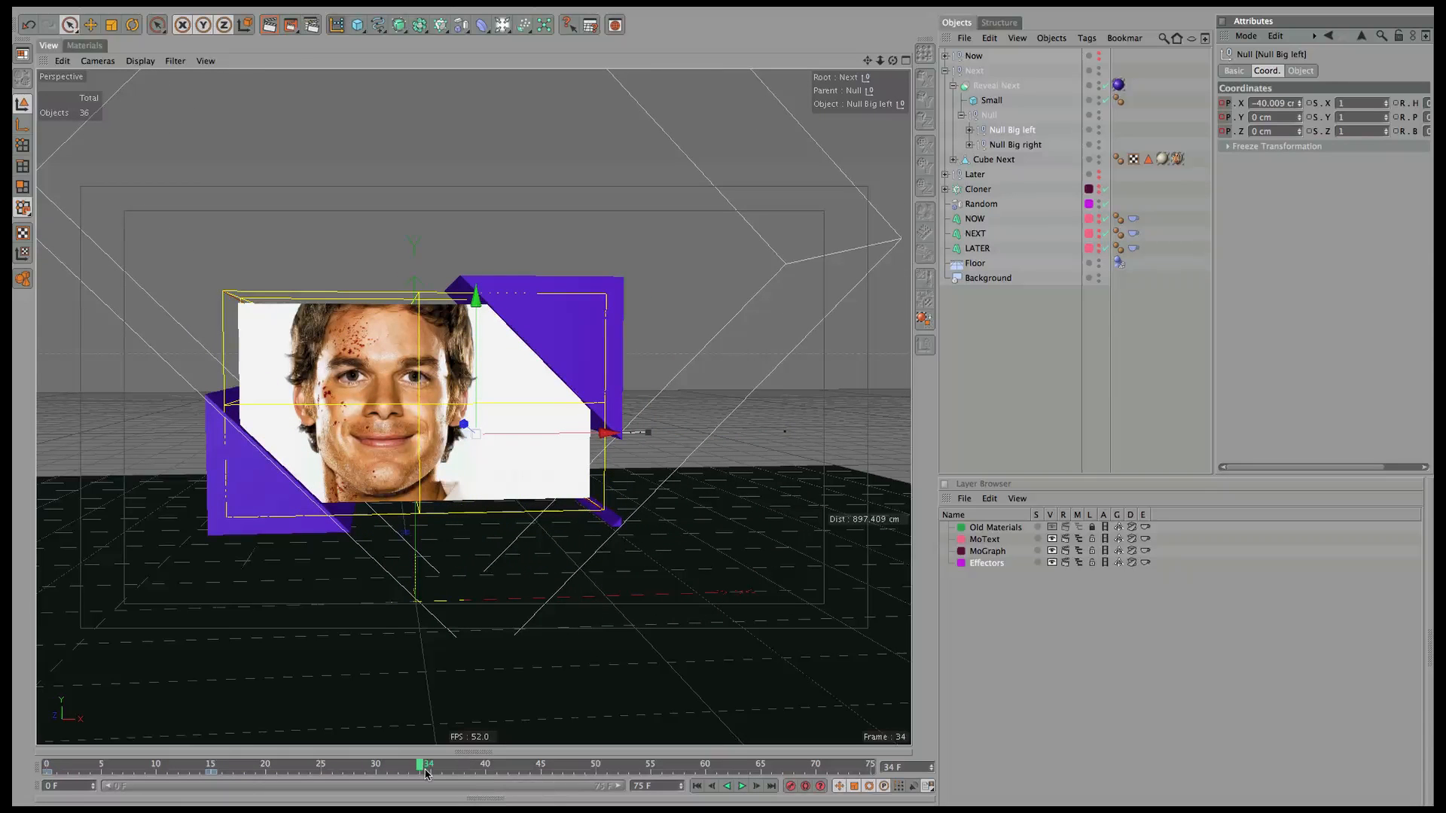
click(945, 71)
Hide Next, show Later, and key Reveal Later's Null Big position at frame 15.
click(979, 86)
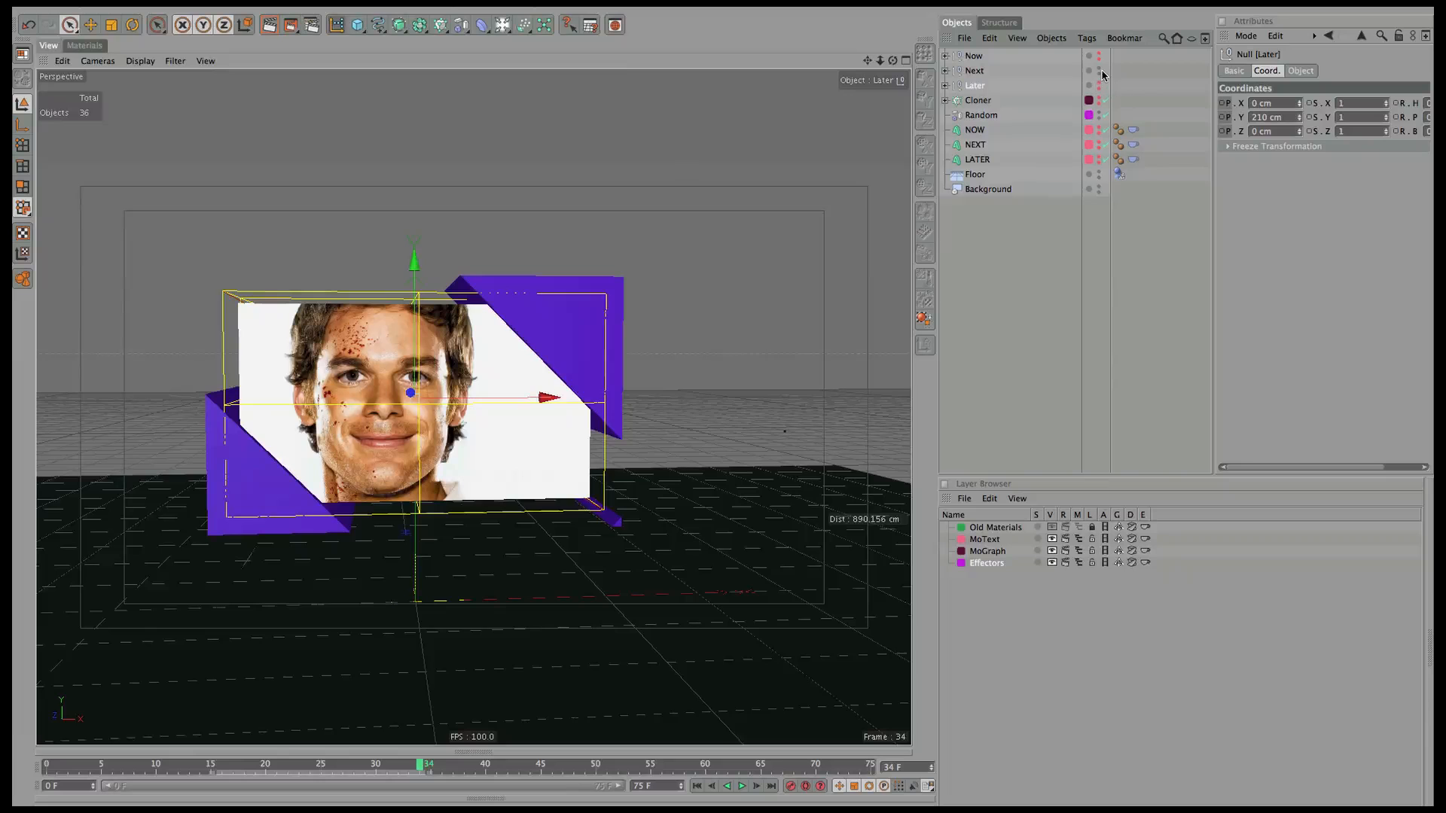
click(1099, 71)
click(1099, 85)
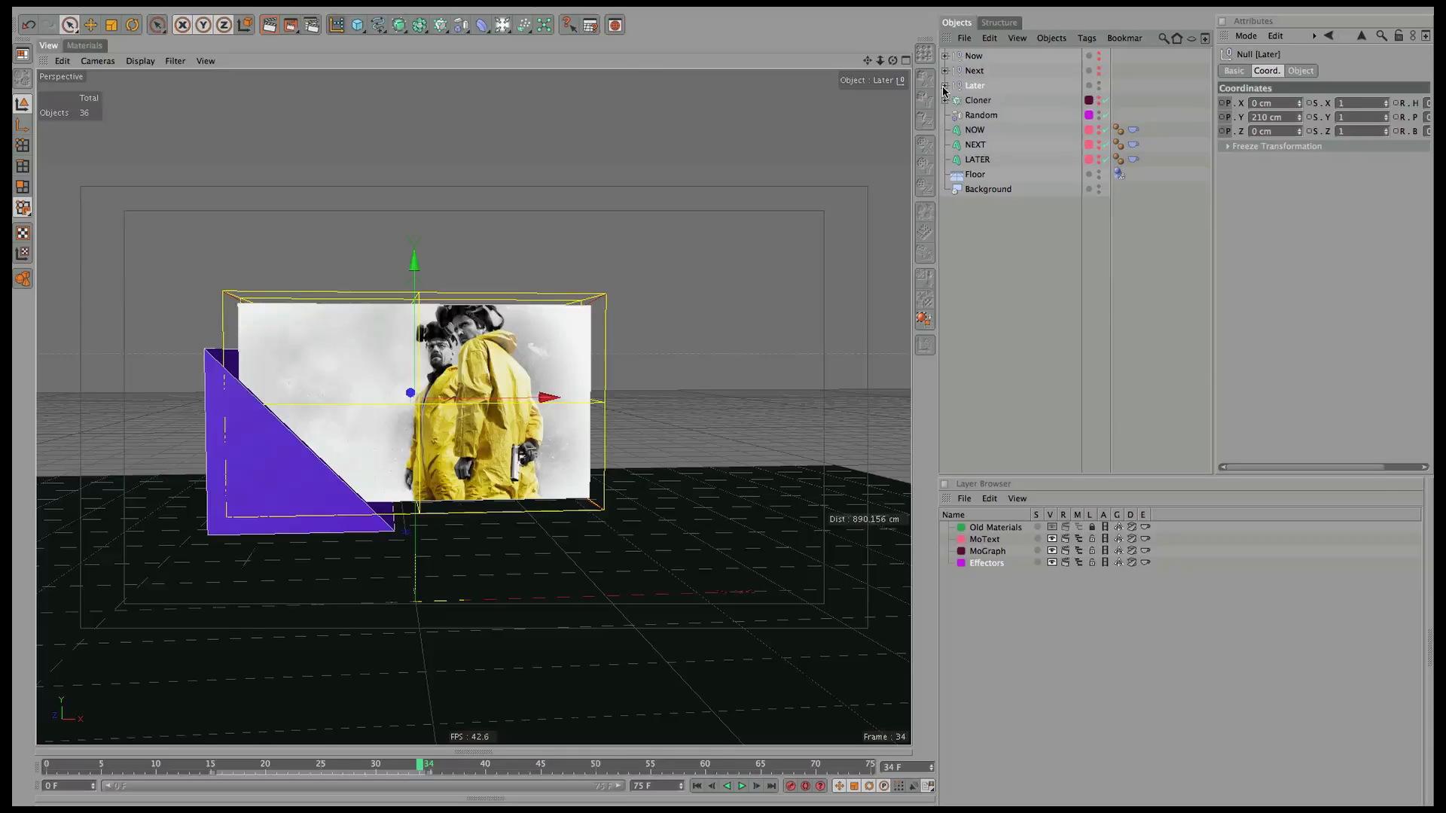
click(945, 85)
click(953, 100)
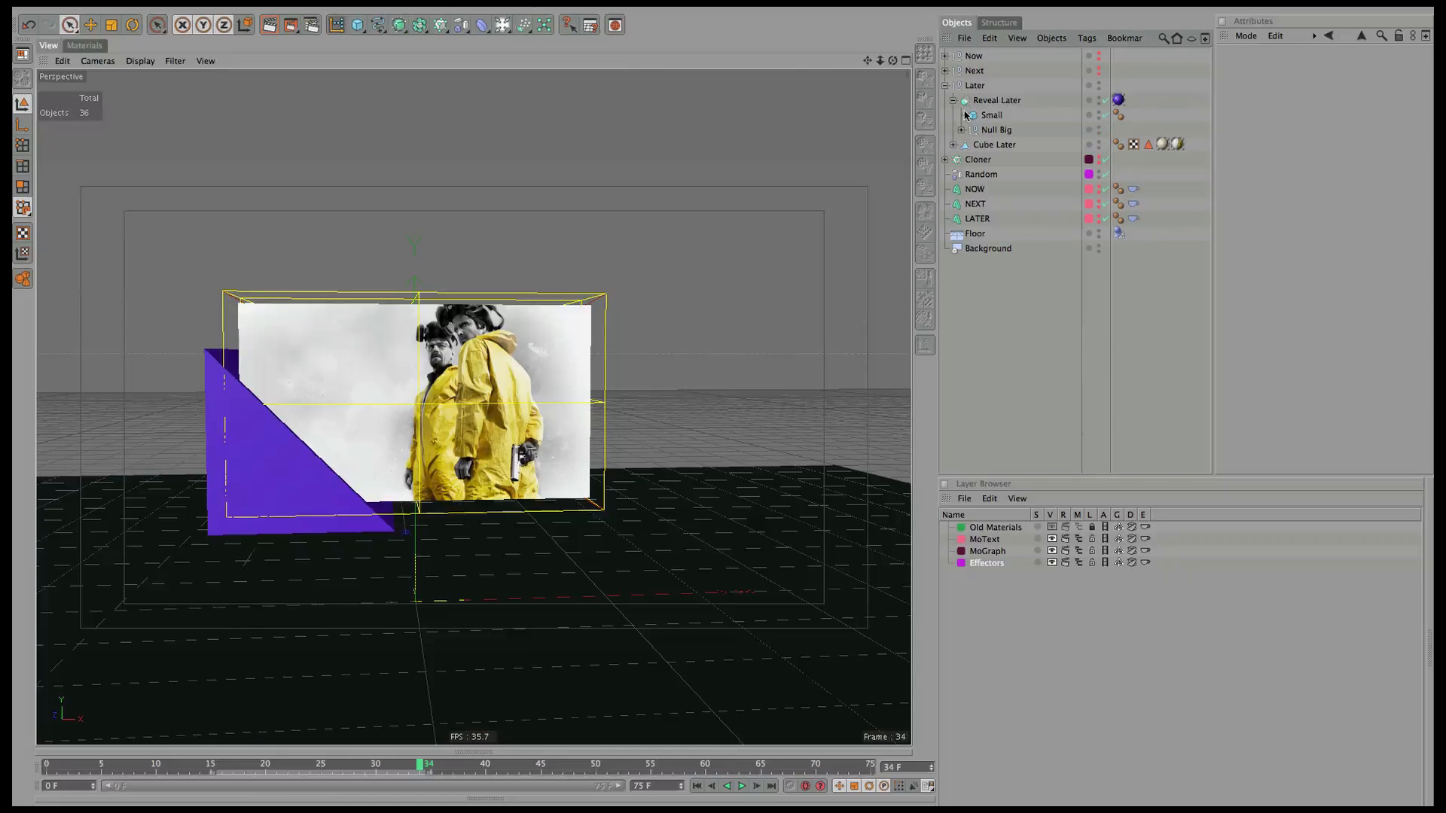
click(996, 130)
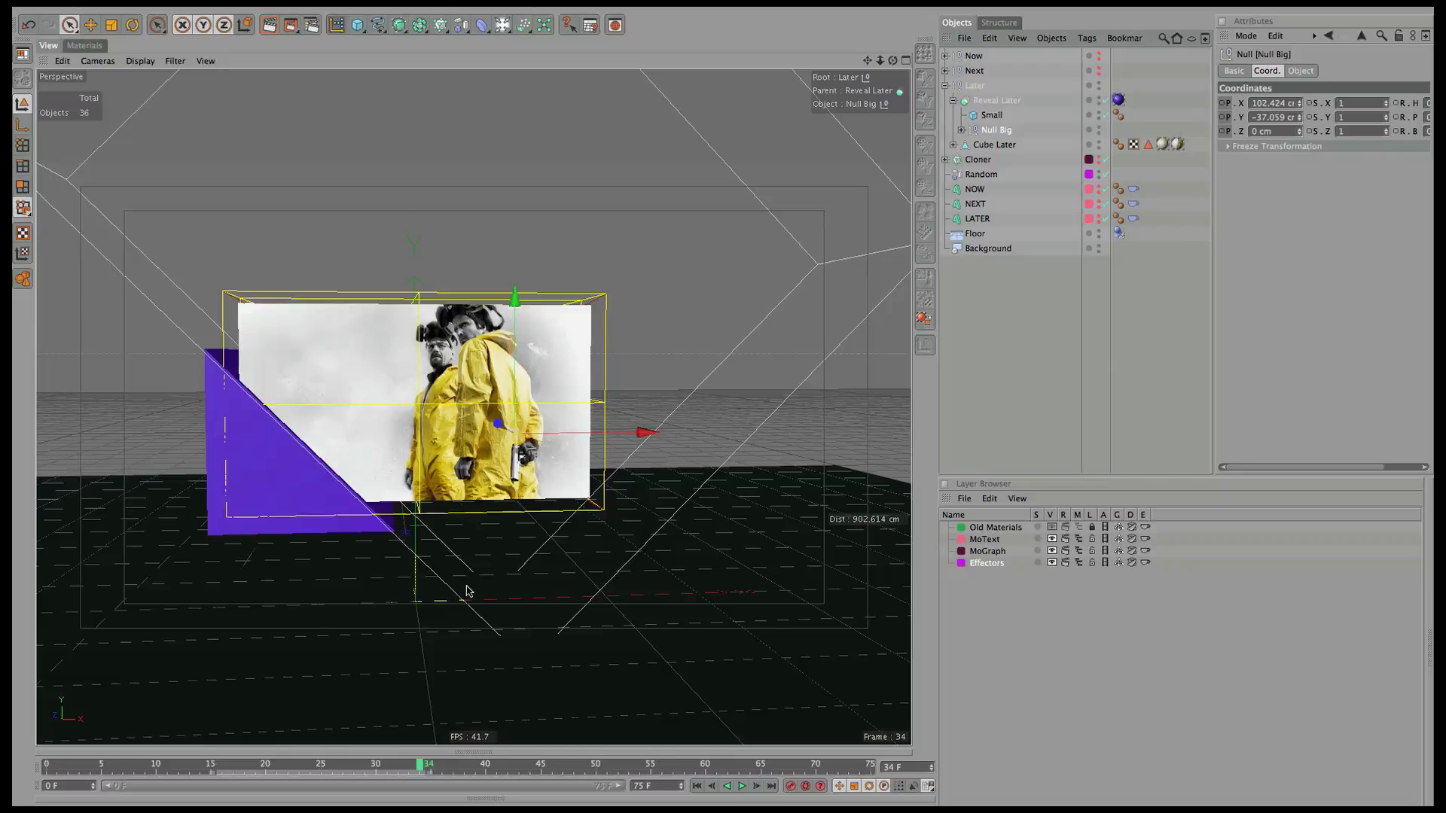
drag(589, 433, 623, 429)
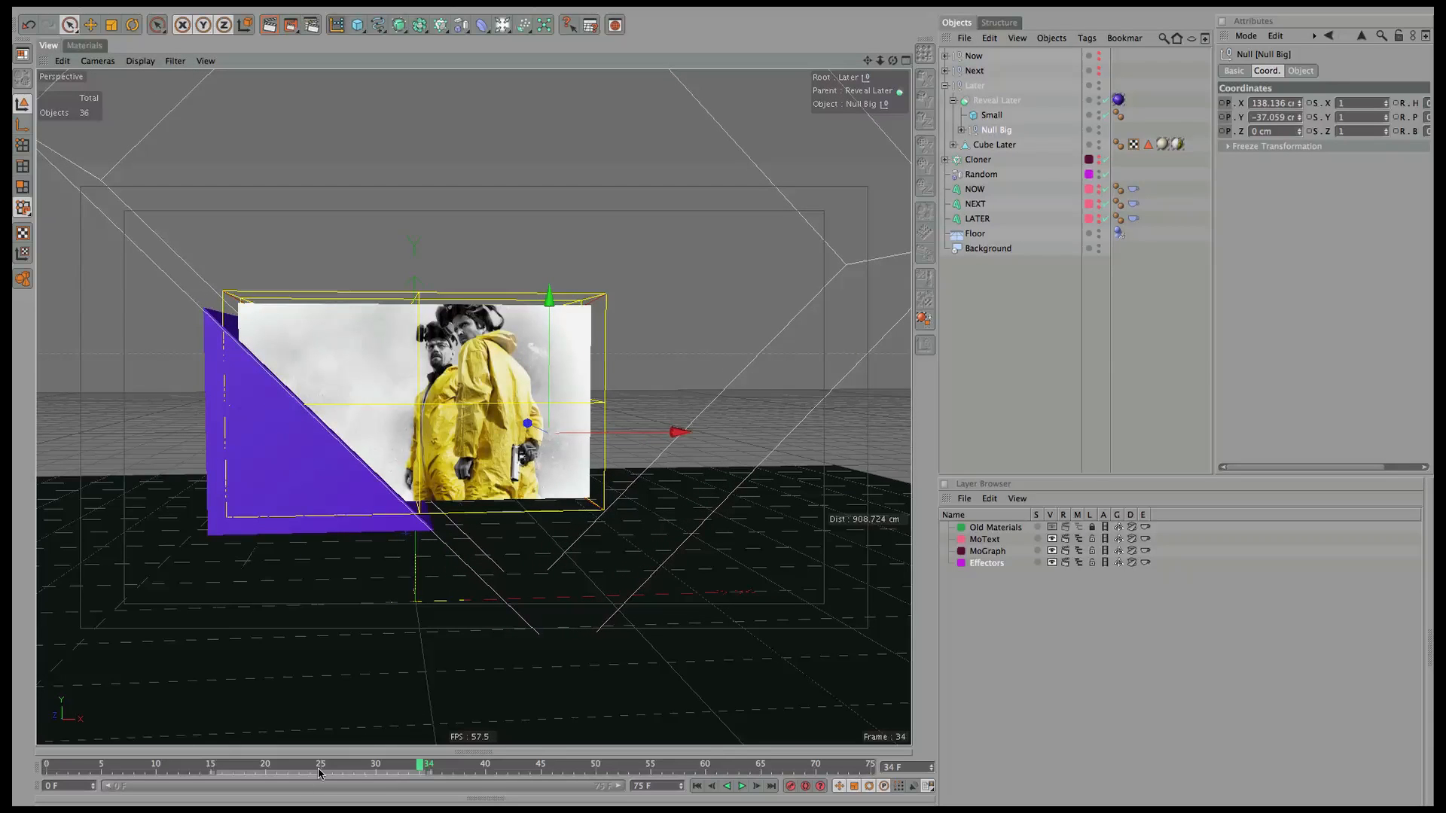
drag(425, 773, 211, 769)
ctrl+click(1221, 104)
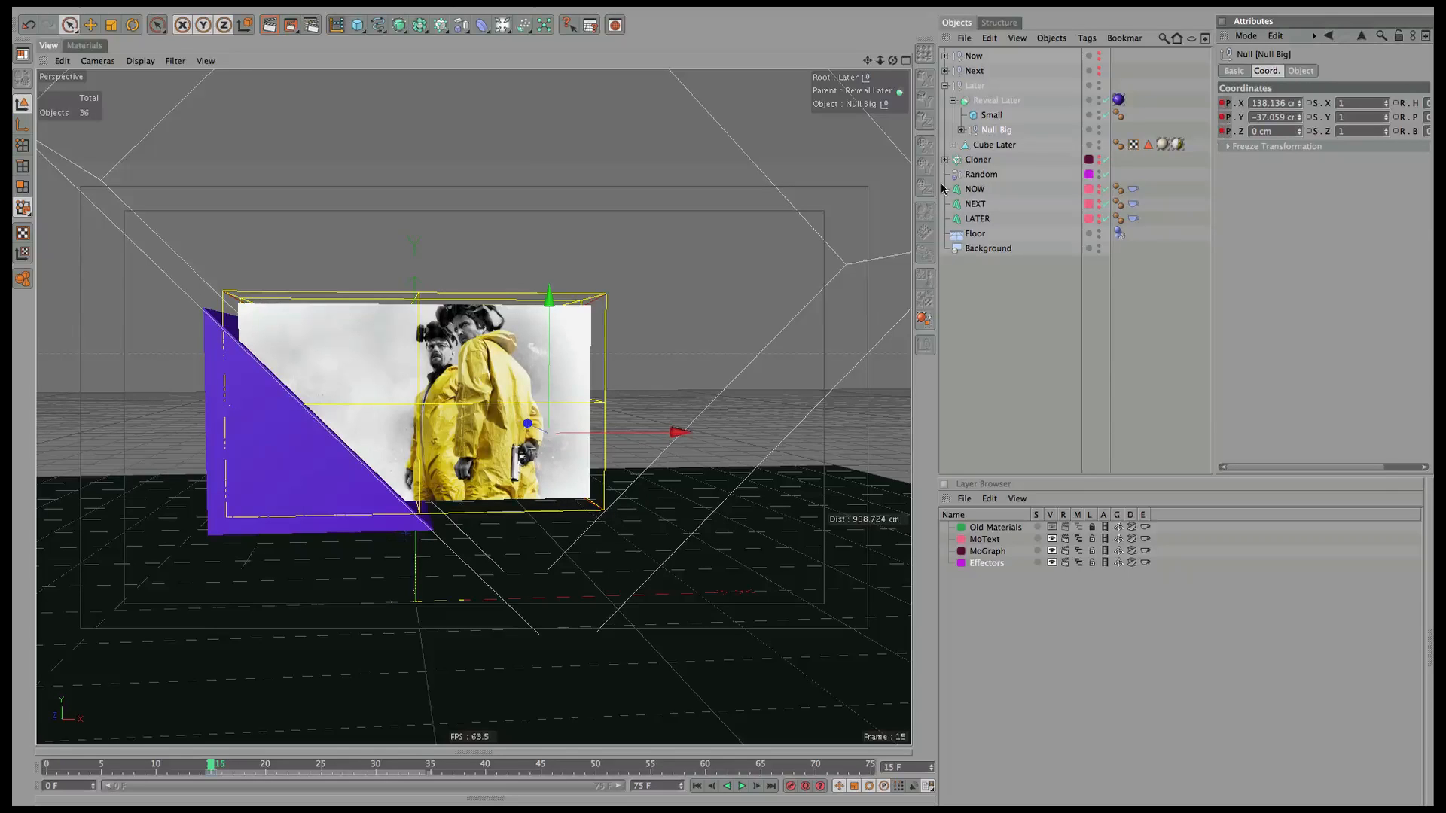
At frame 0, slide the purple panel over the poster, key it, and play the reveal.
drag(211, 766, 17, 766)
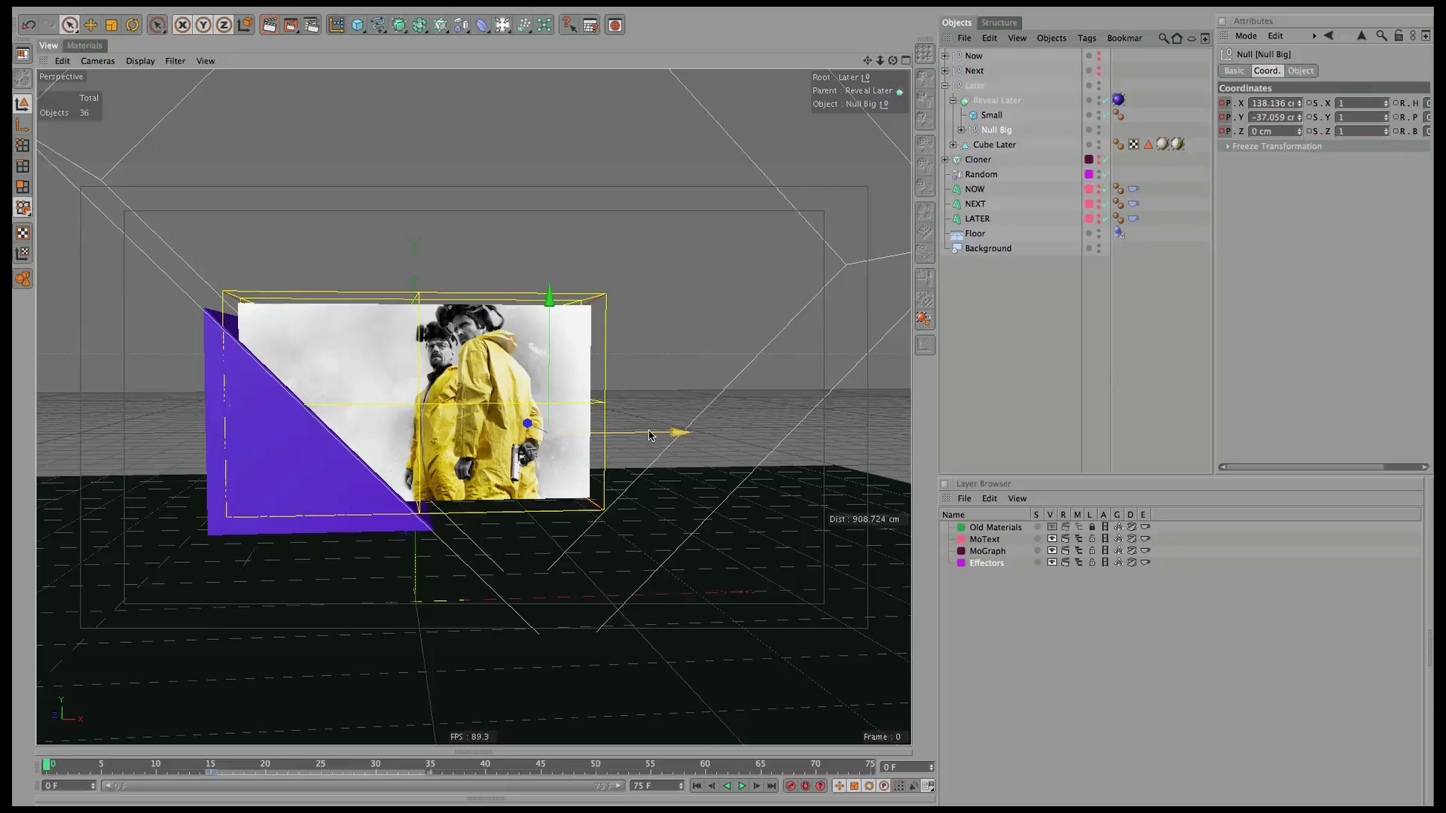
drag(649, 433, 1036, 381)
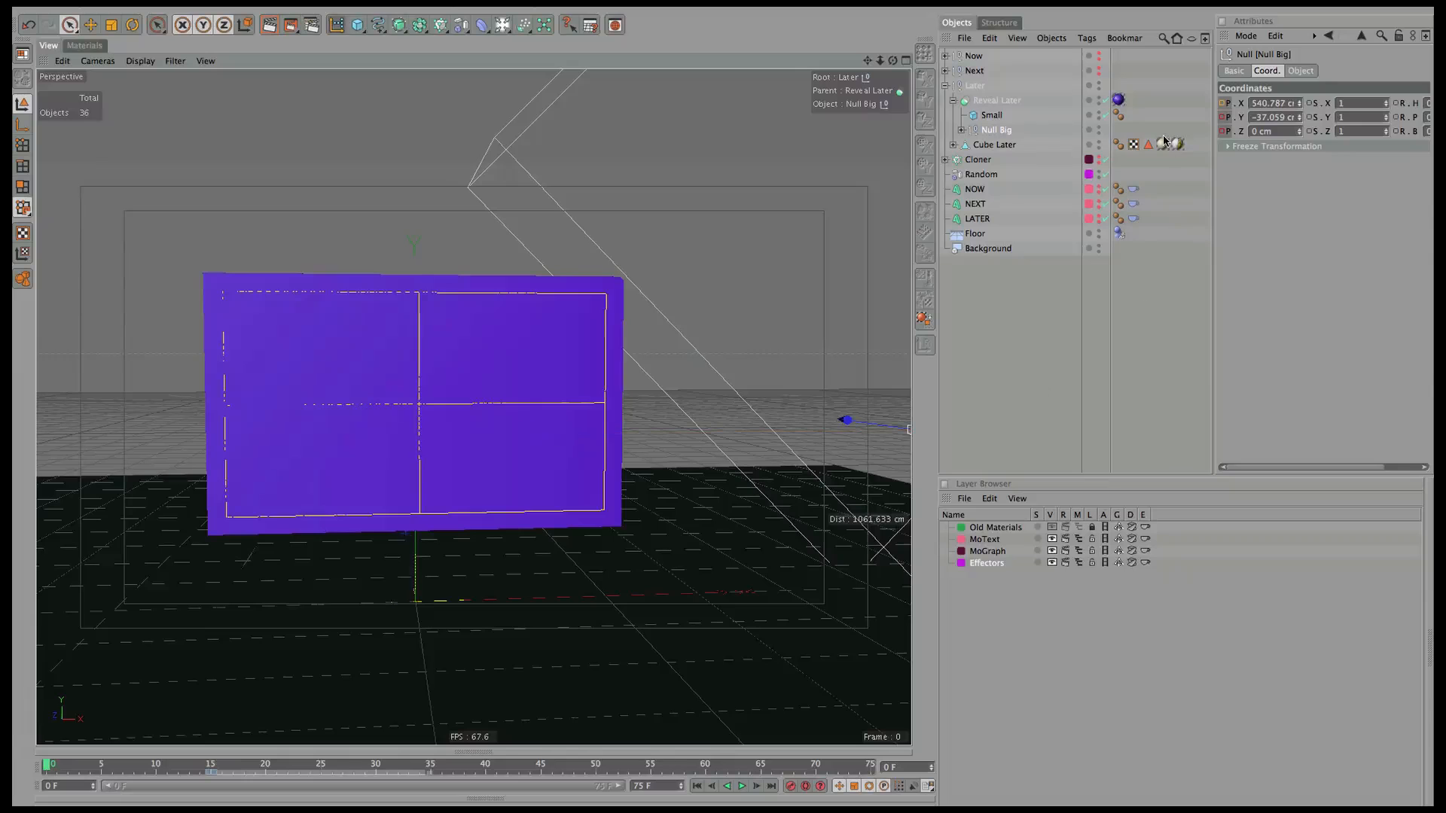
click(1299, 101)
click(1299, 101)
click(1299, 101)
click(1299, 101)
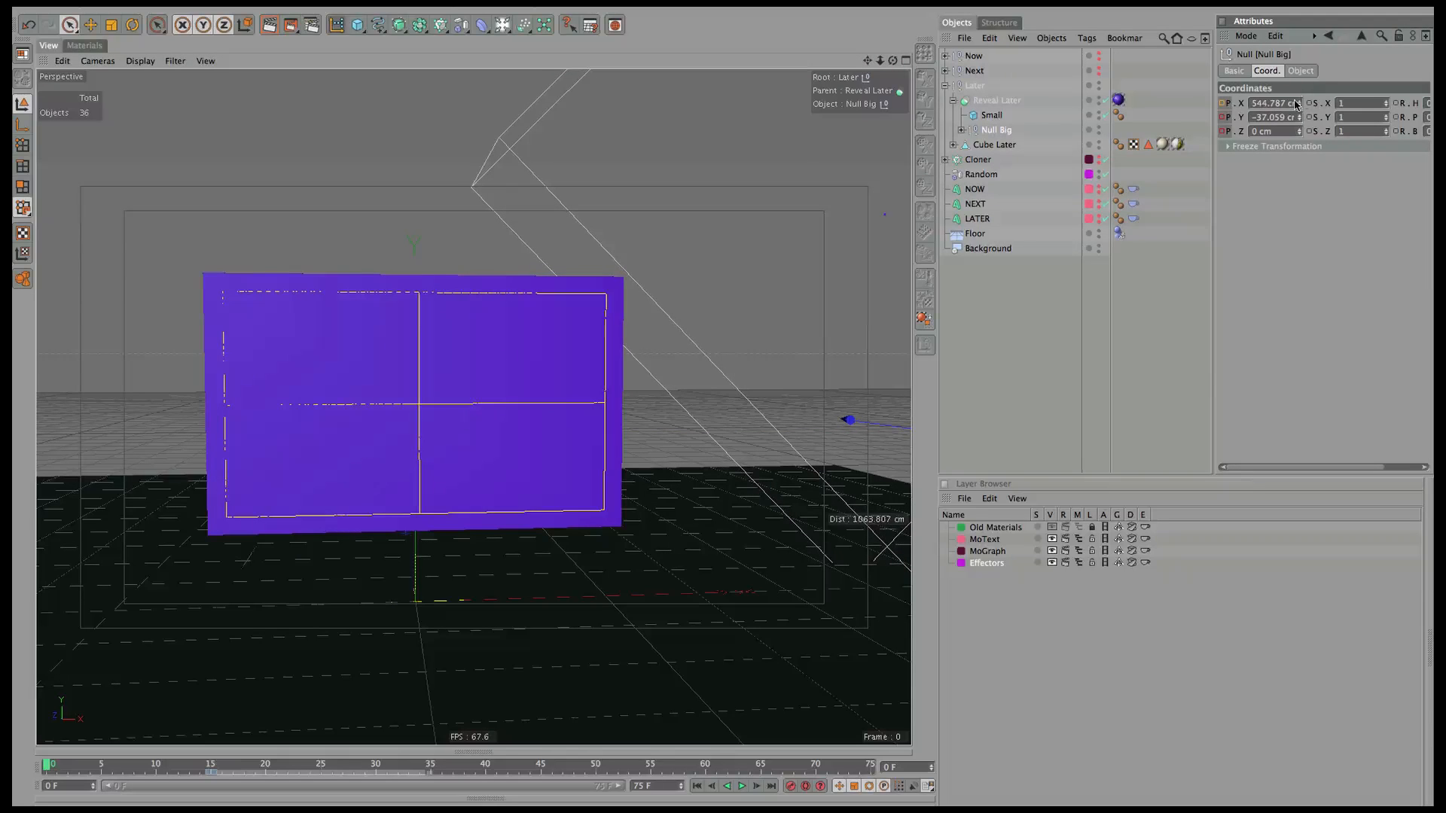
click(1227, 104)
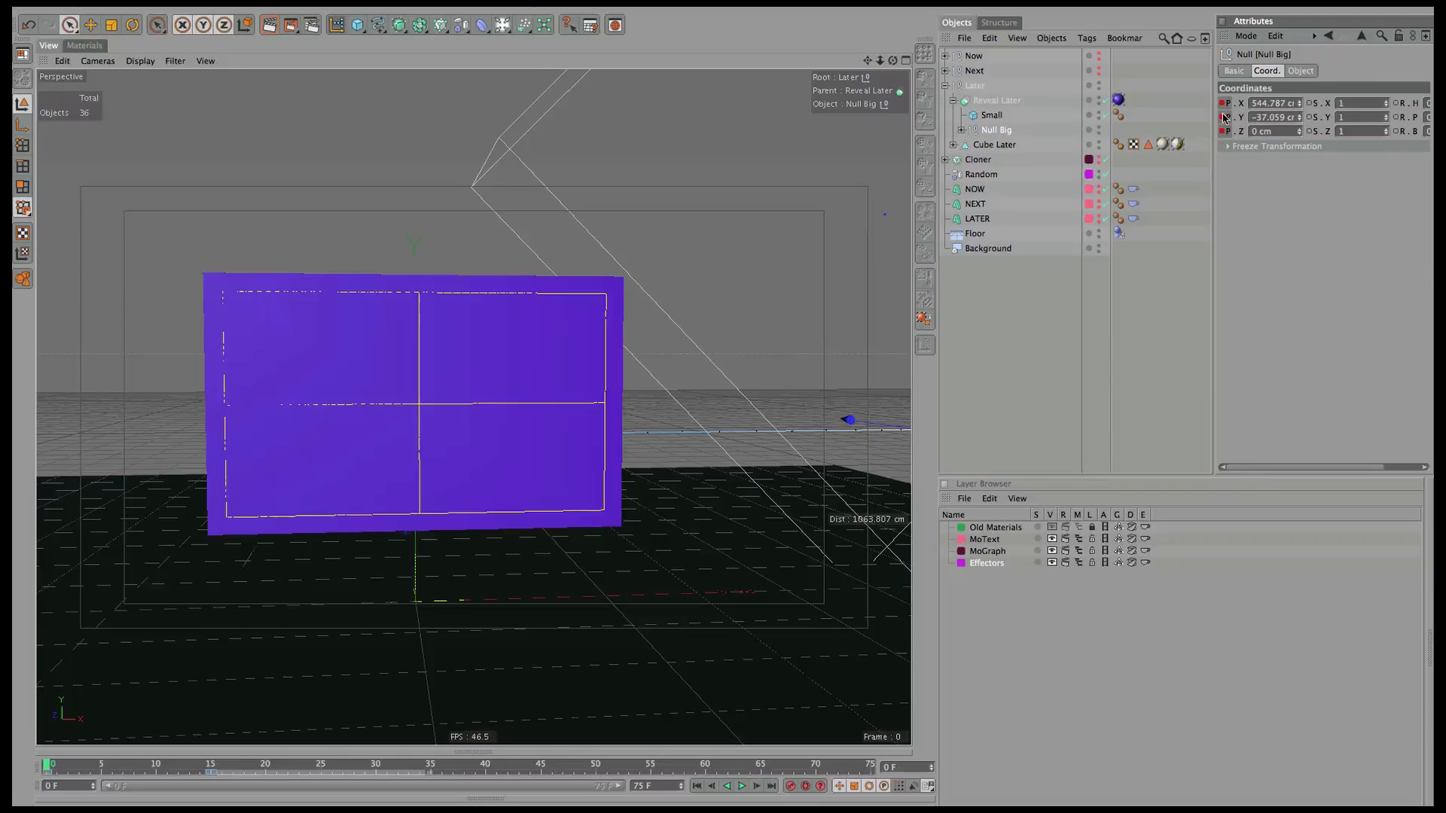
click(740, 787)
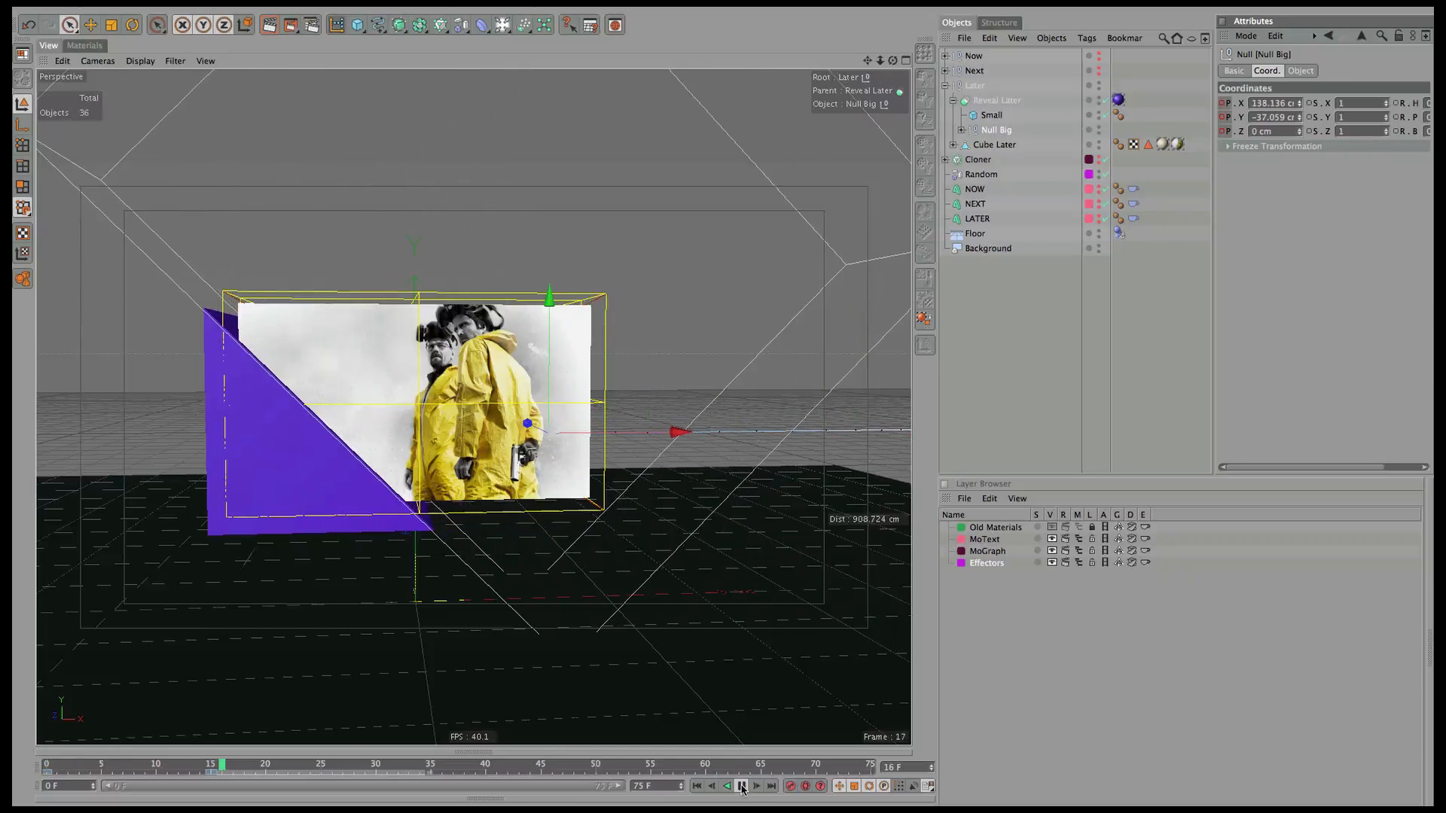
click(742, 787)
click(698, 786)
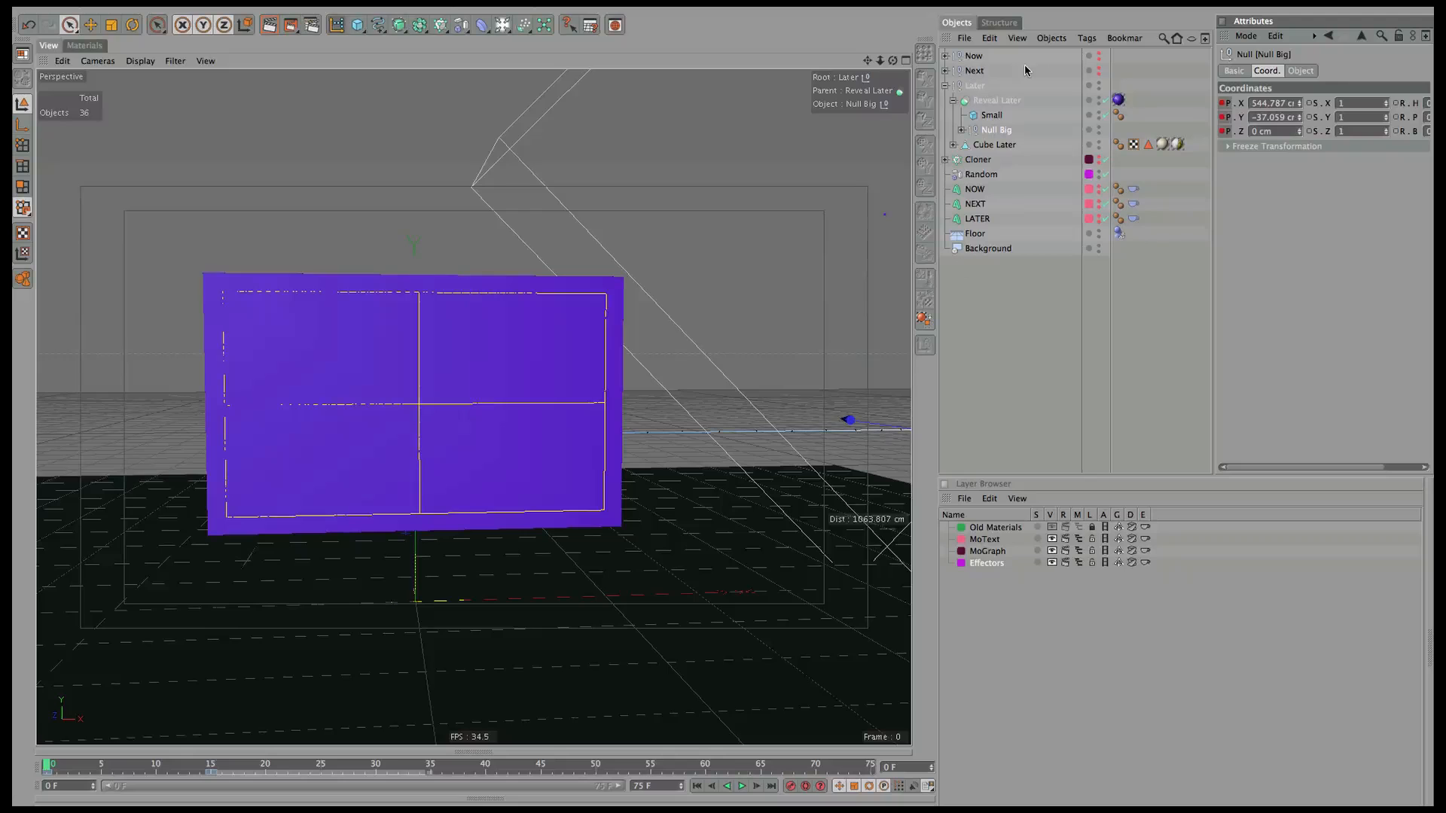
click(945, 86)
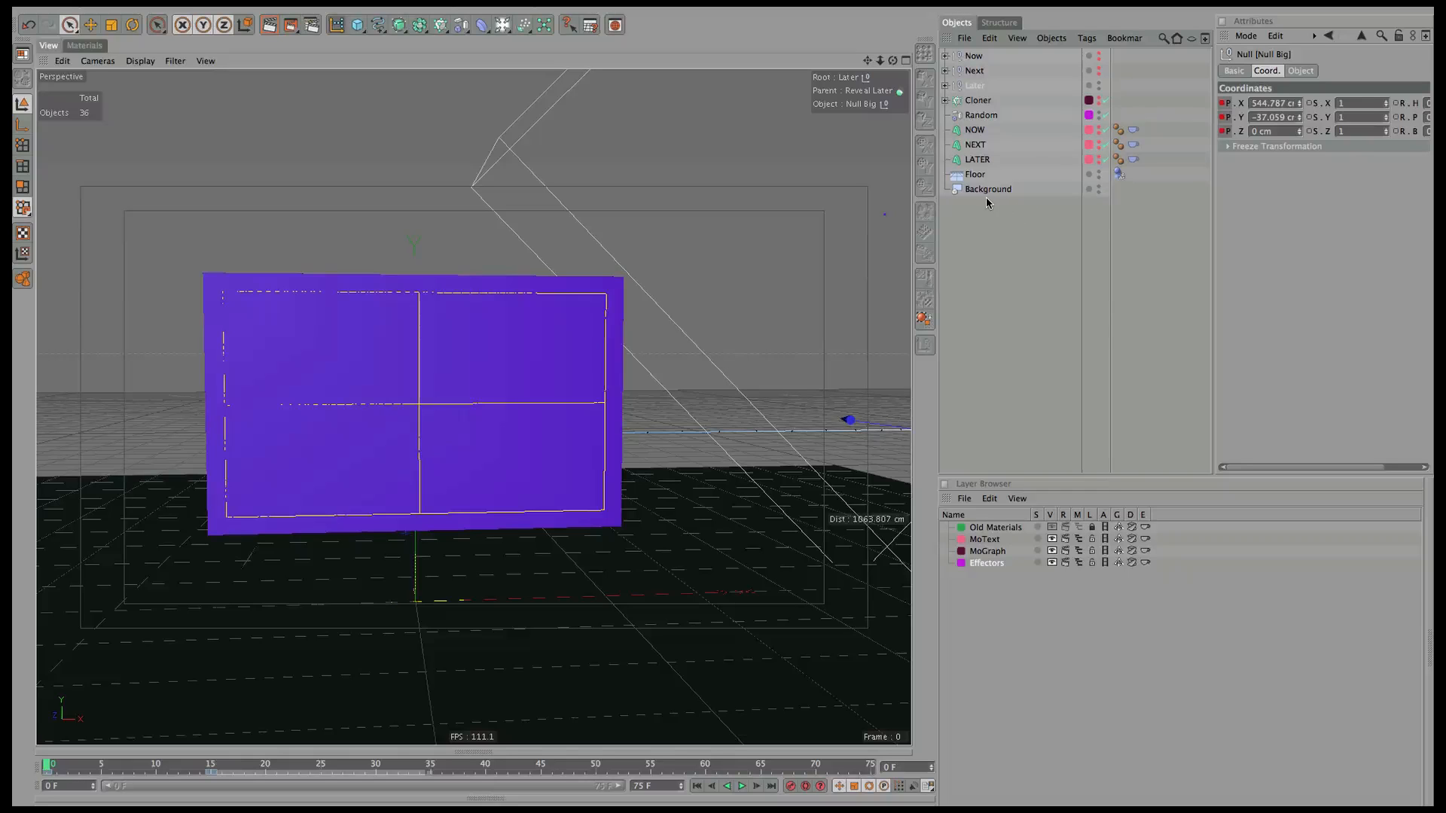
Switch to four views, unhide Now, Next, NOW and LATER, and show the Materials list.
click(976, 55)
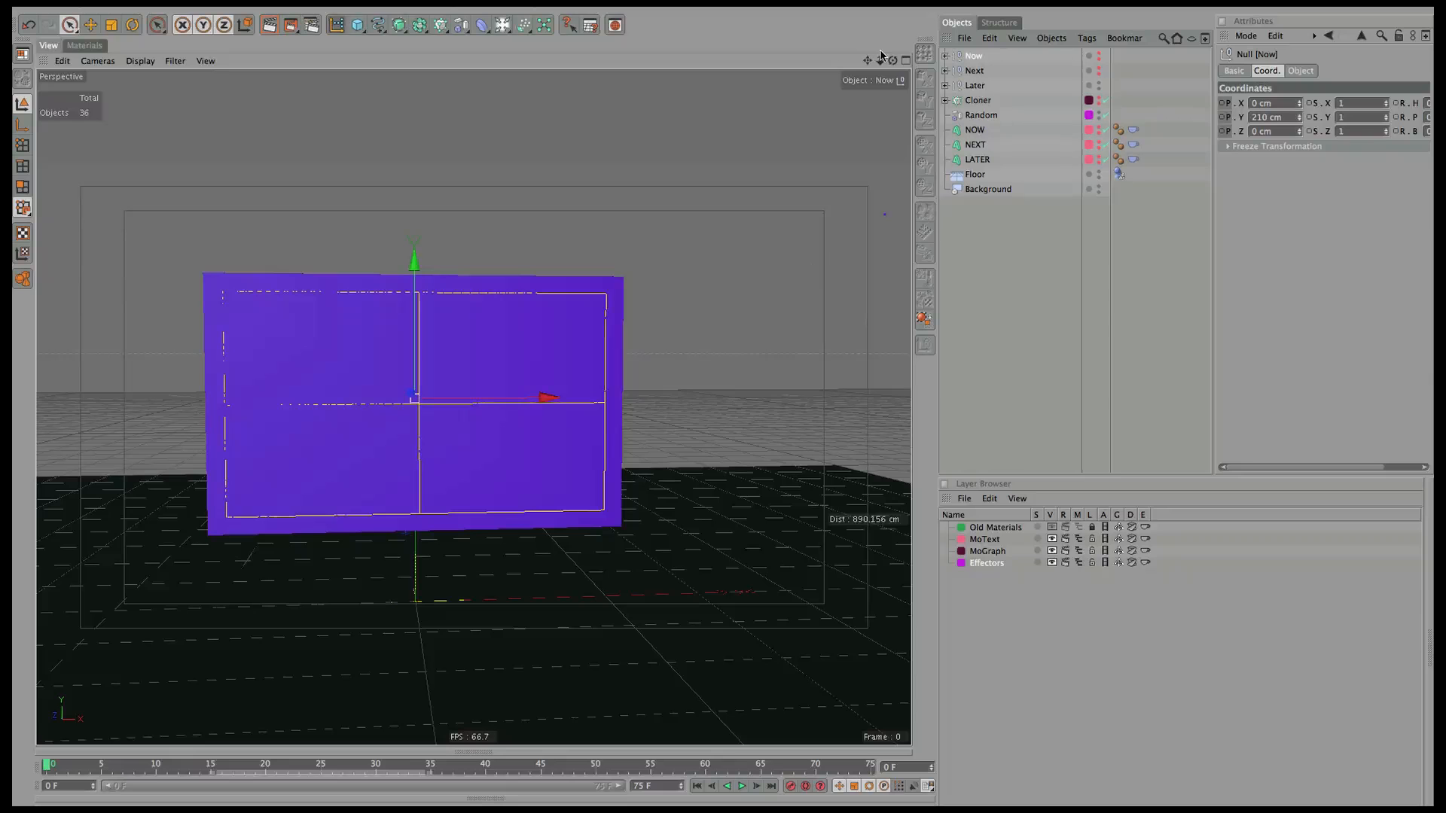
click(905, 61)
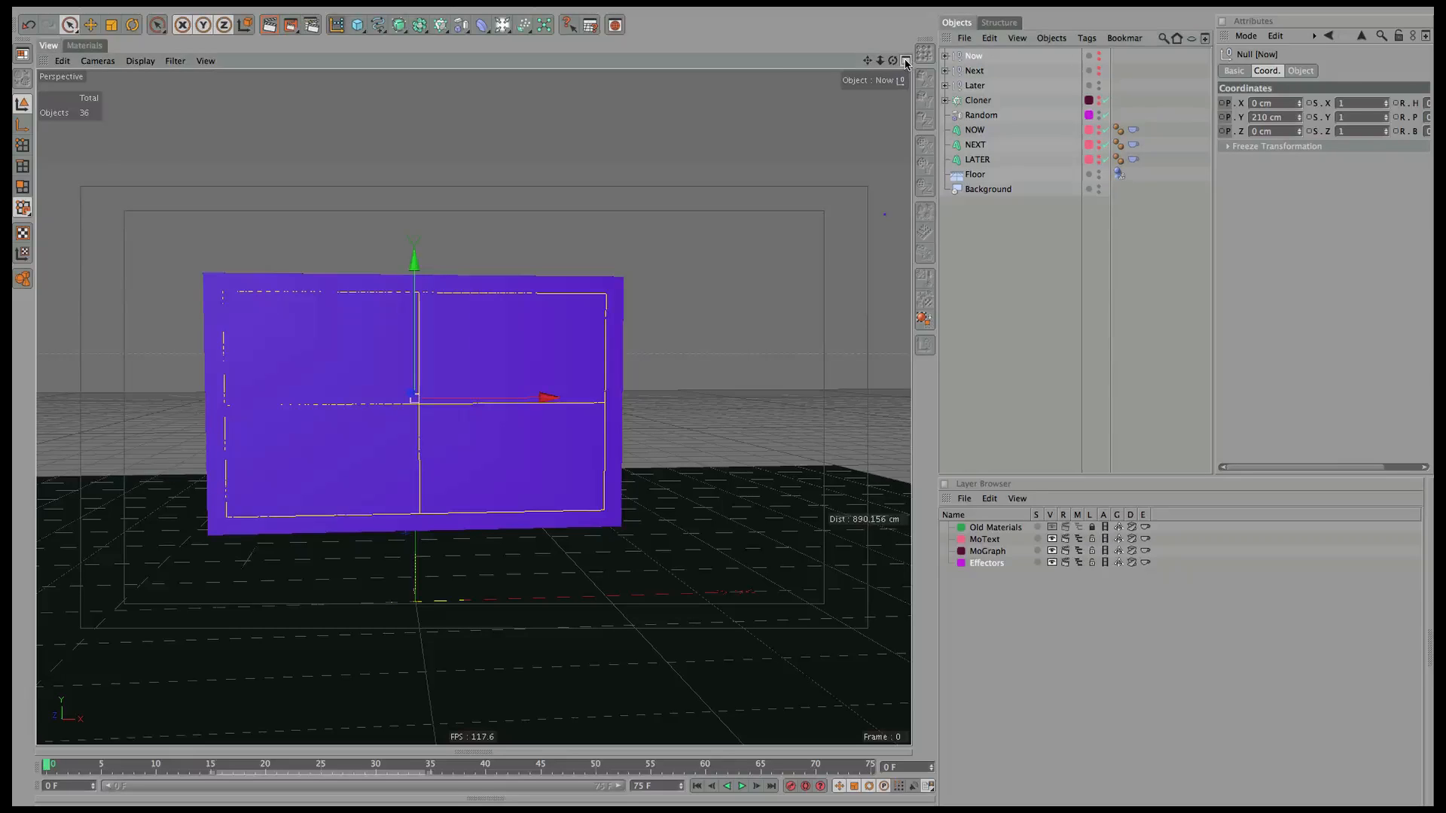
alt+click(1099, 72)
alt+click(1100, 58)
click(976, 130)
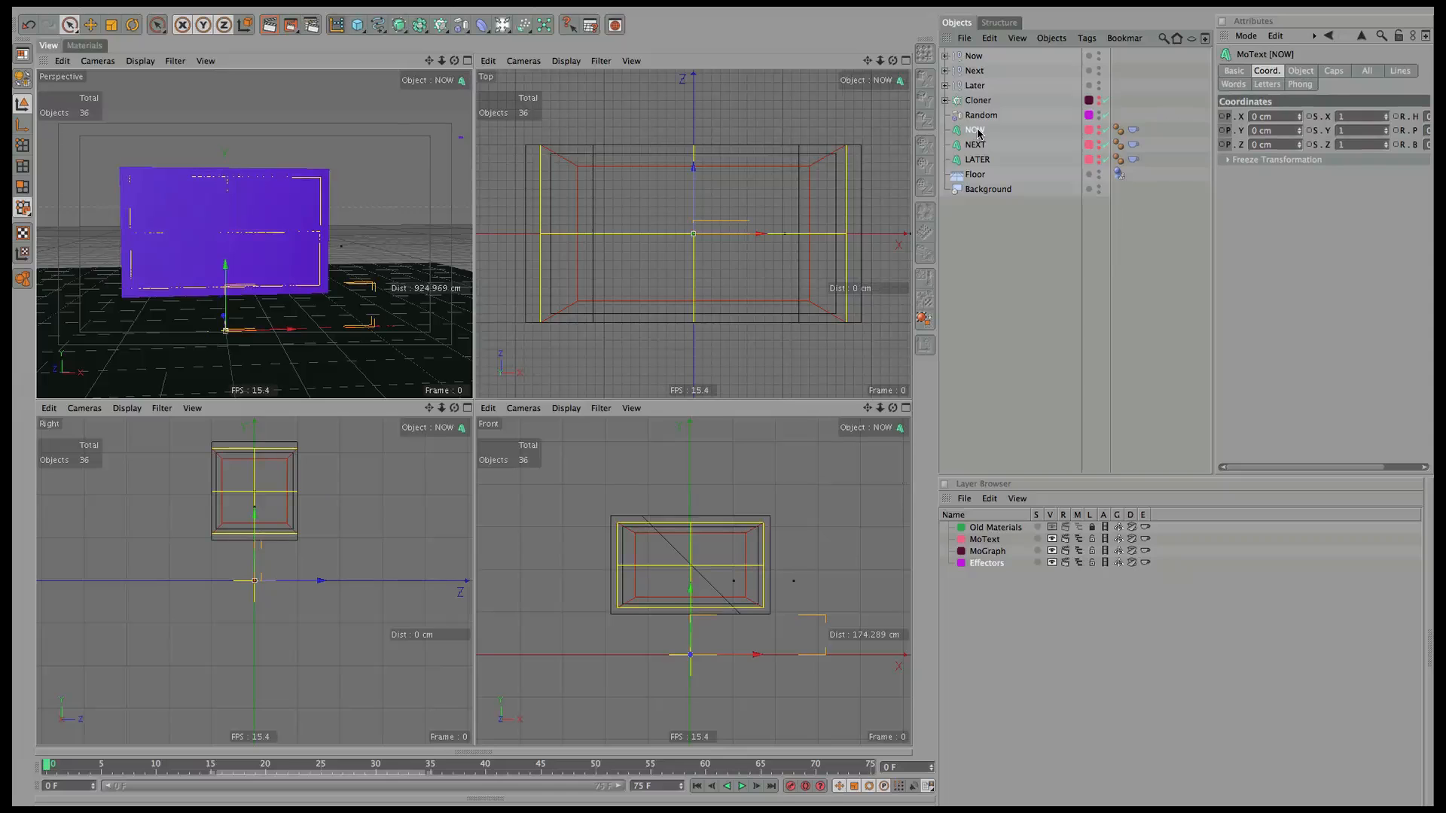
alt+click(1100, 129)
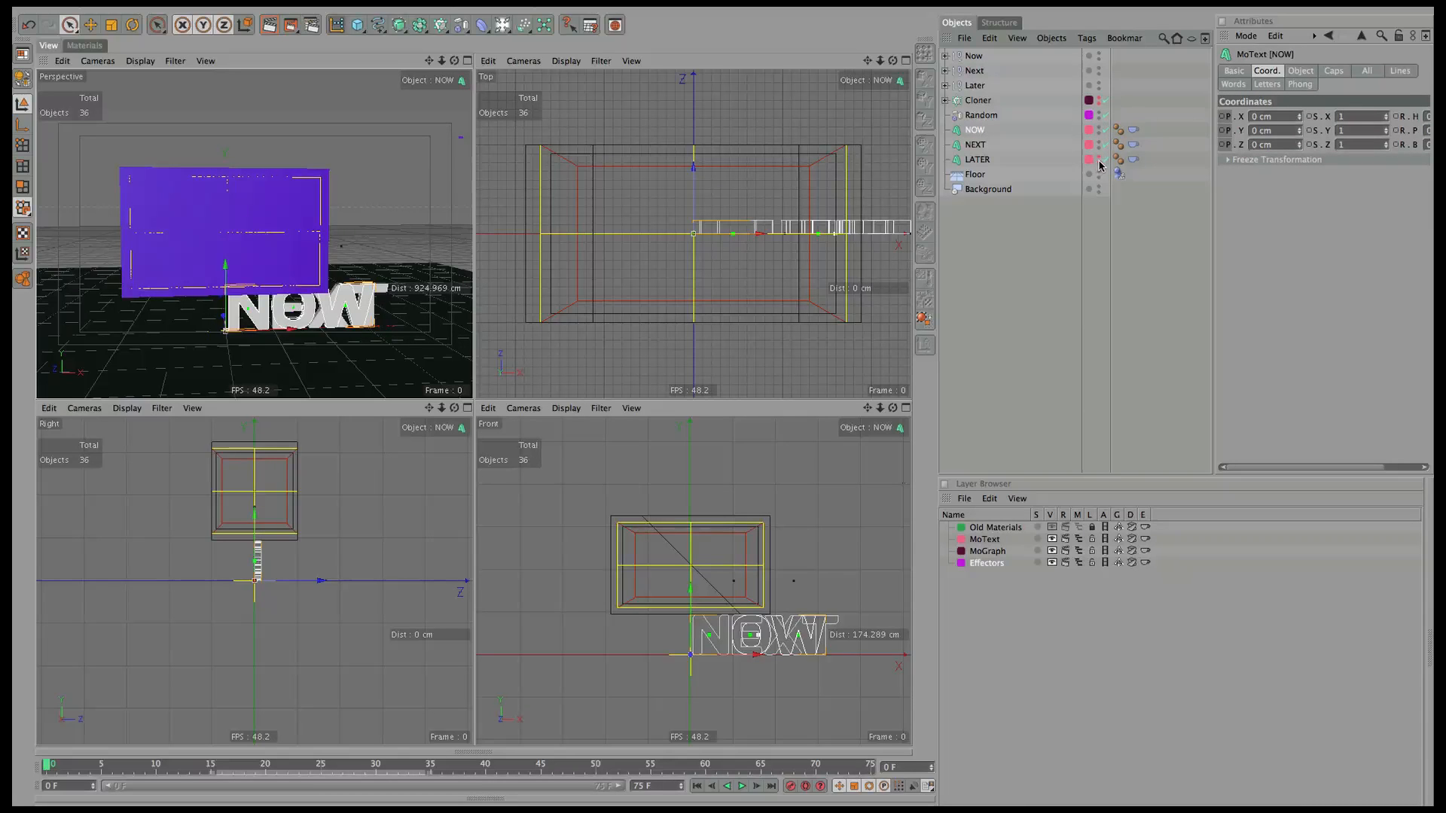
alt+click(1099, 160)
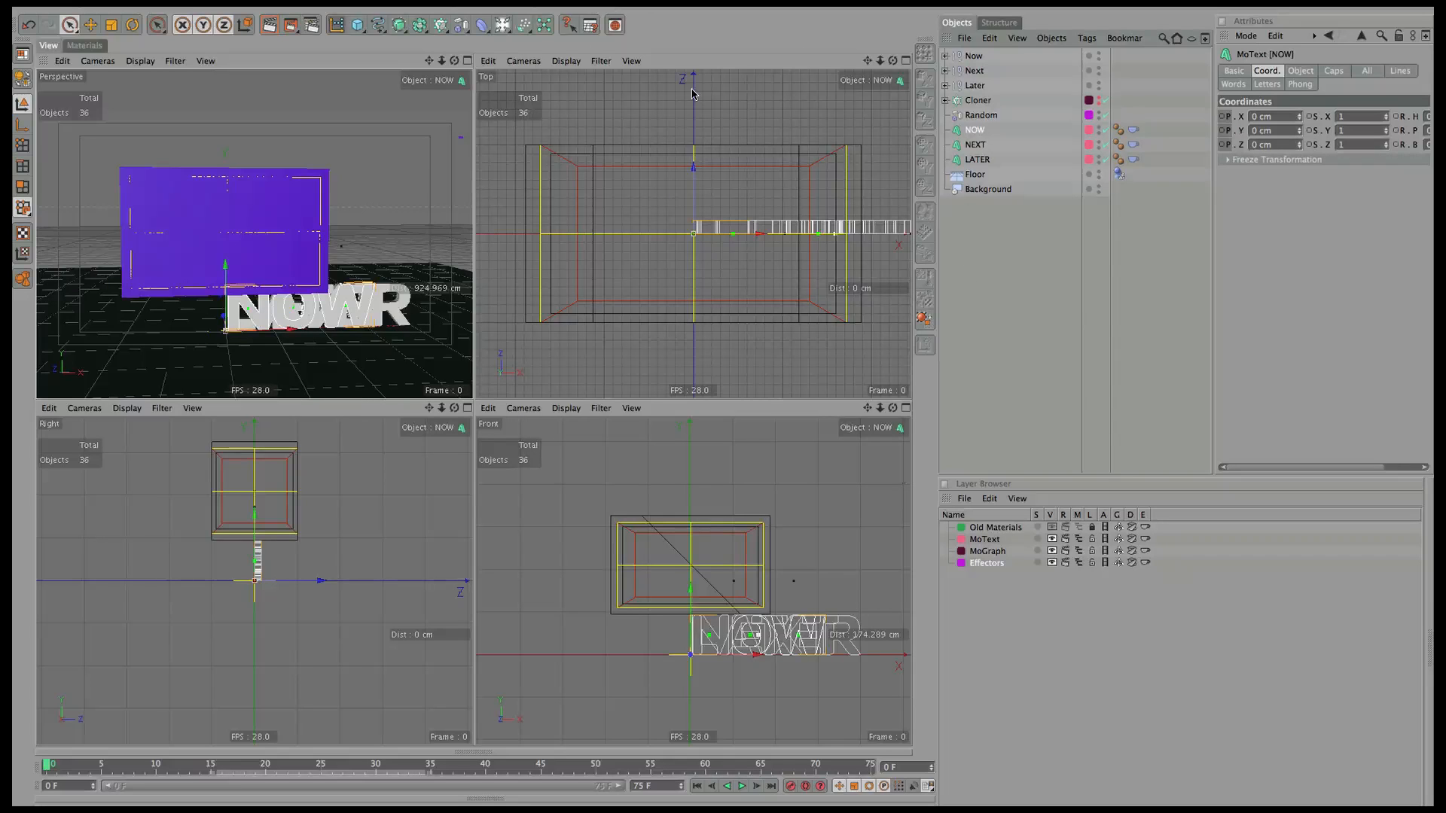
click(84, 45)
click(247, 98)
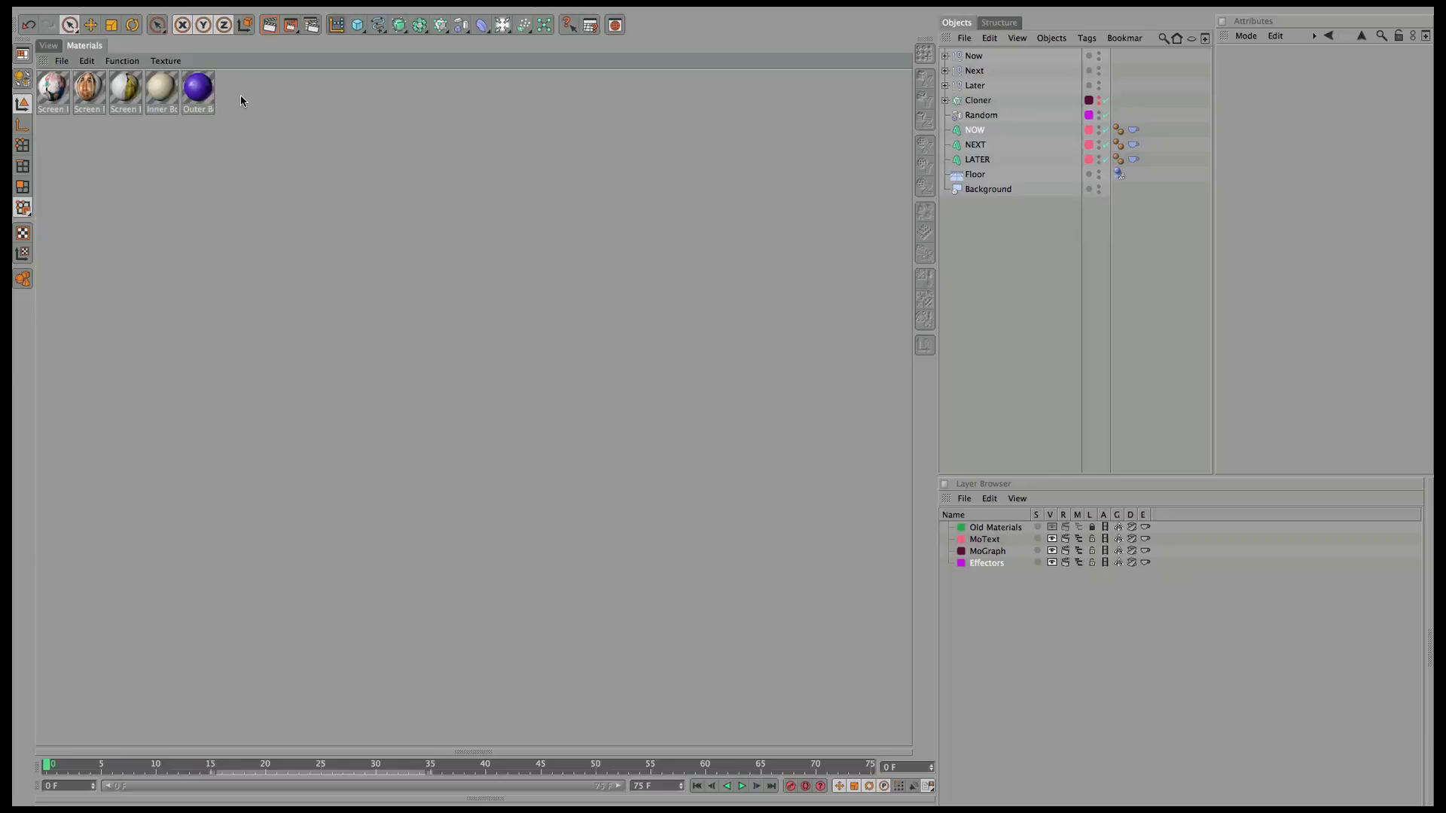
Create a new material named Text Now and set its colour to a 211° blue.
double_click(238, 99)
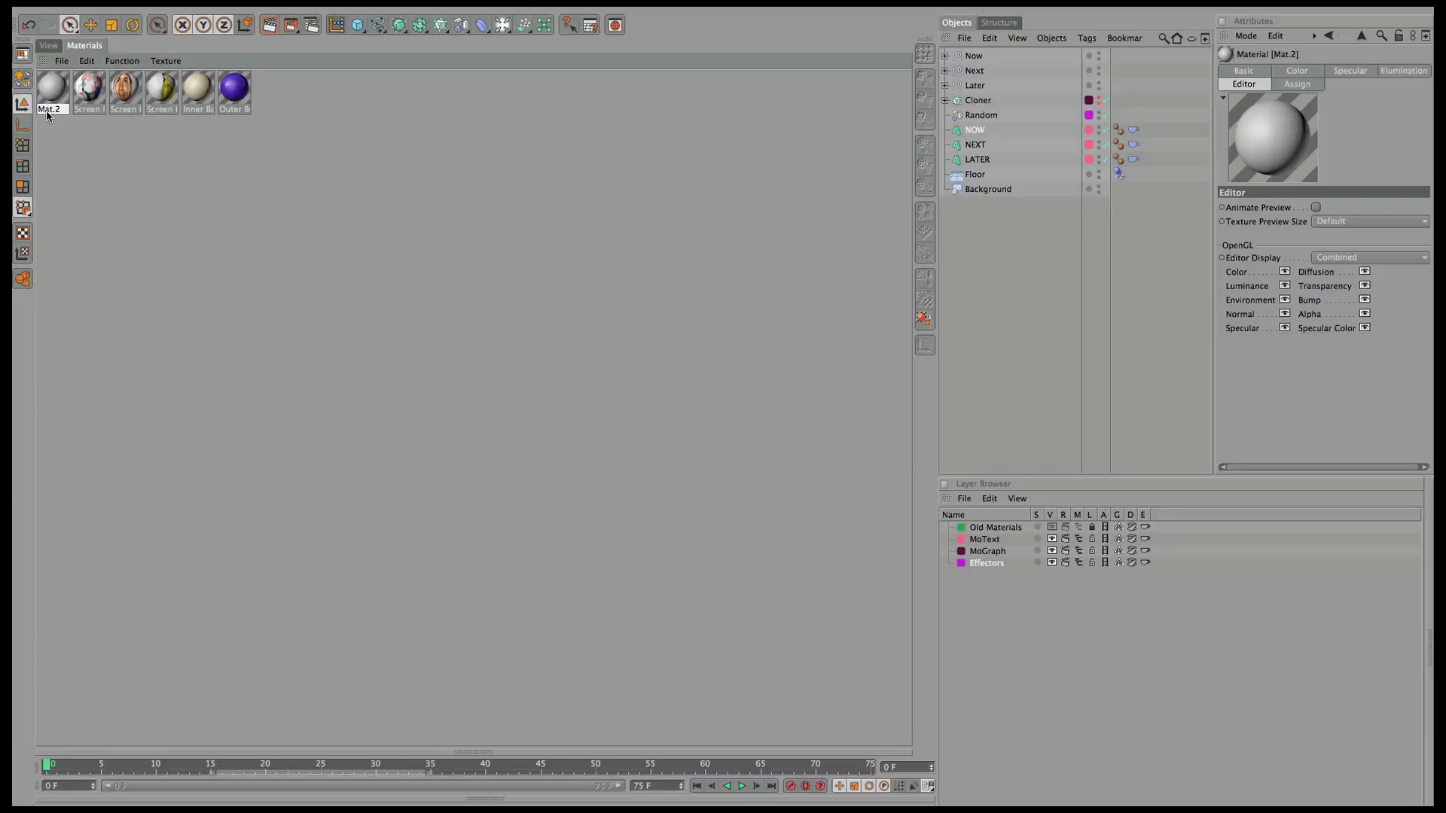
click(1256, 71)
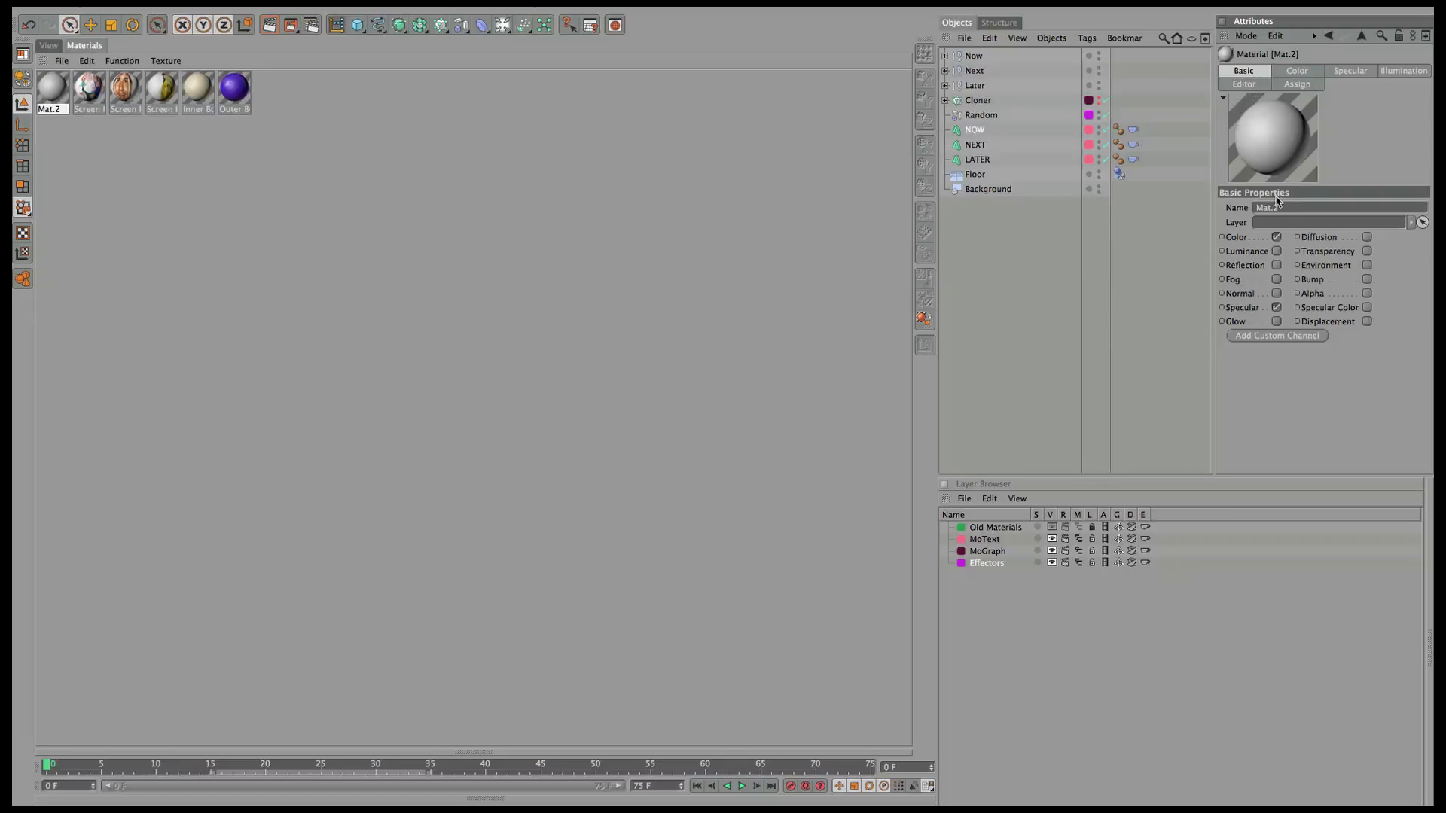
text(N)
key(BackSpace)
key(BackSpace)
key(Return)
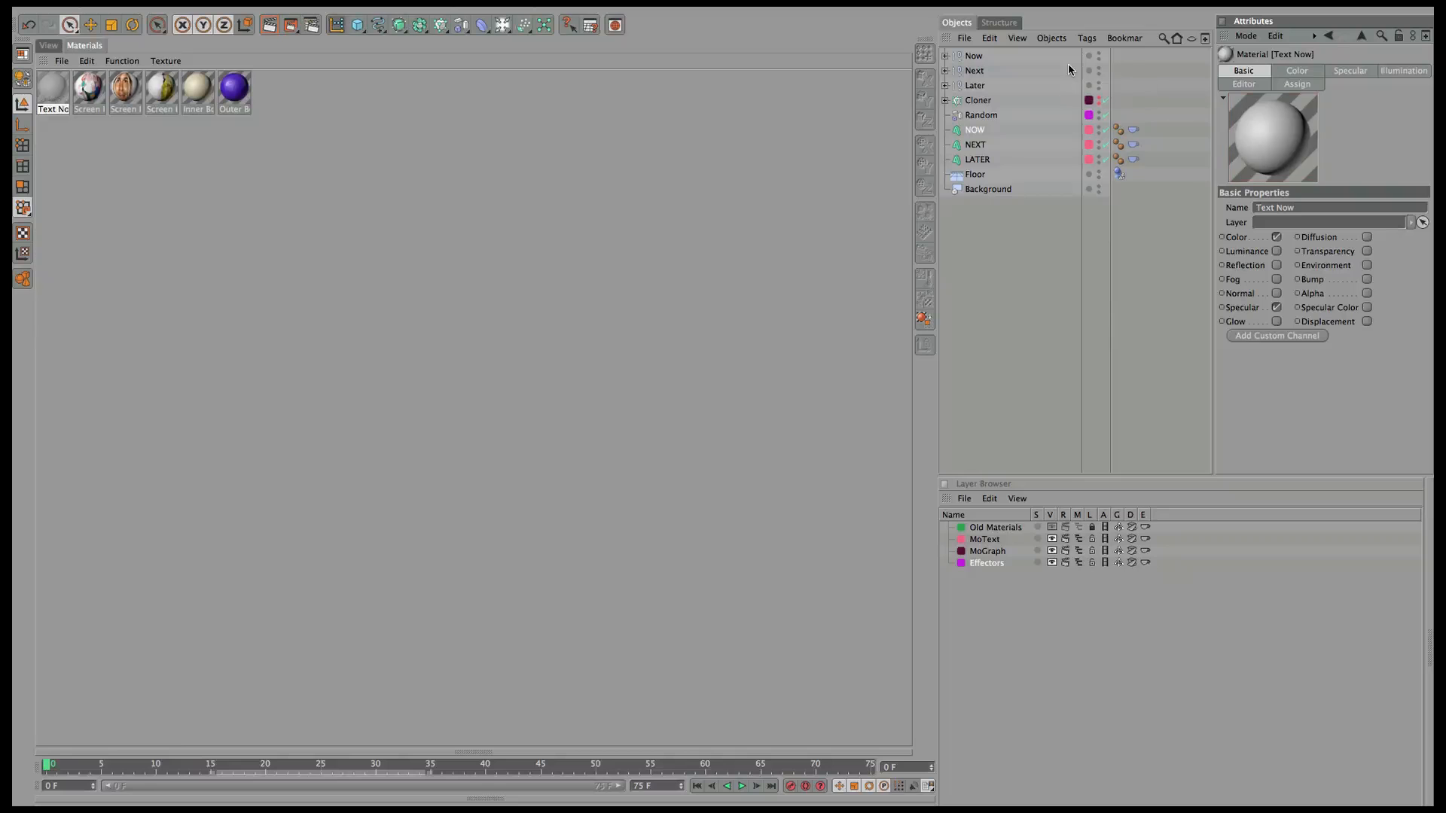
click(1313, 75)
click(1289, 220)
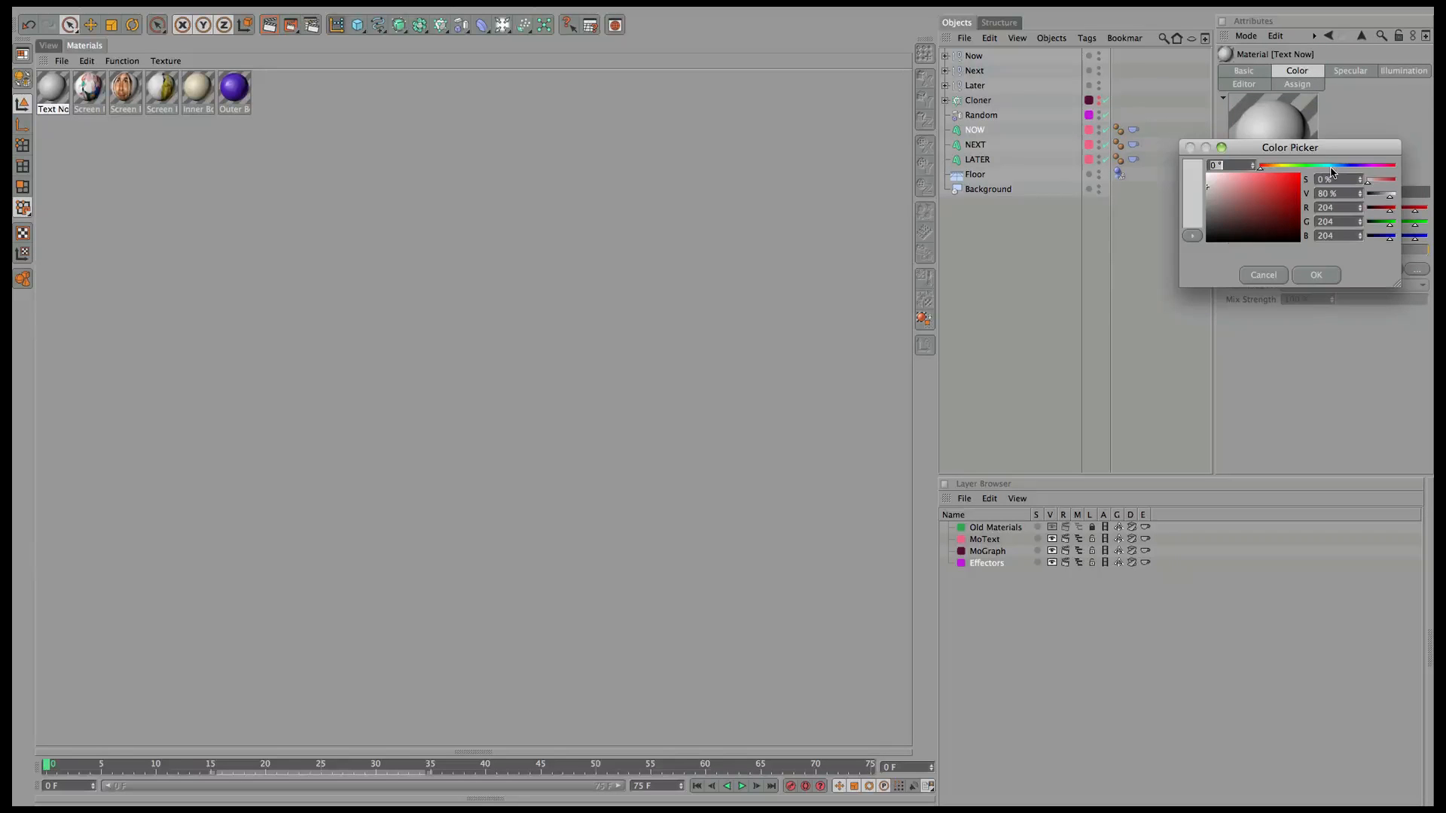
drag(1335, 167, 1275, 185)
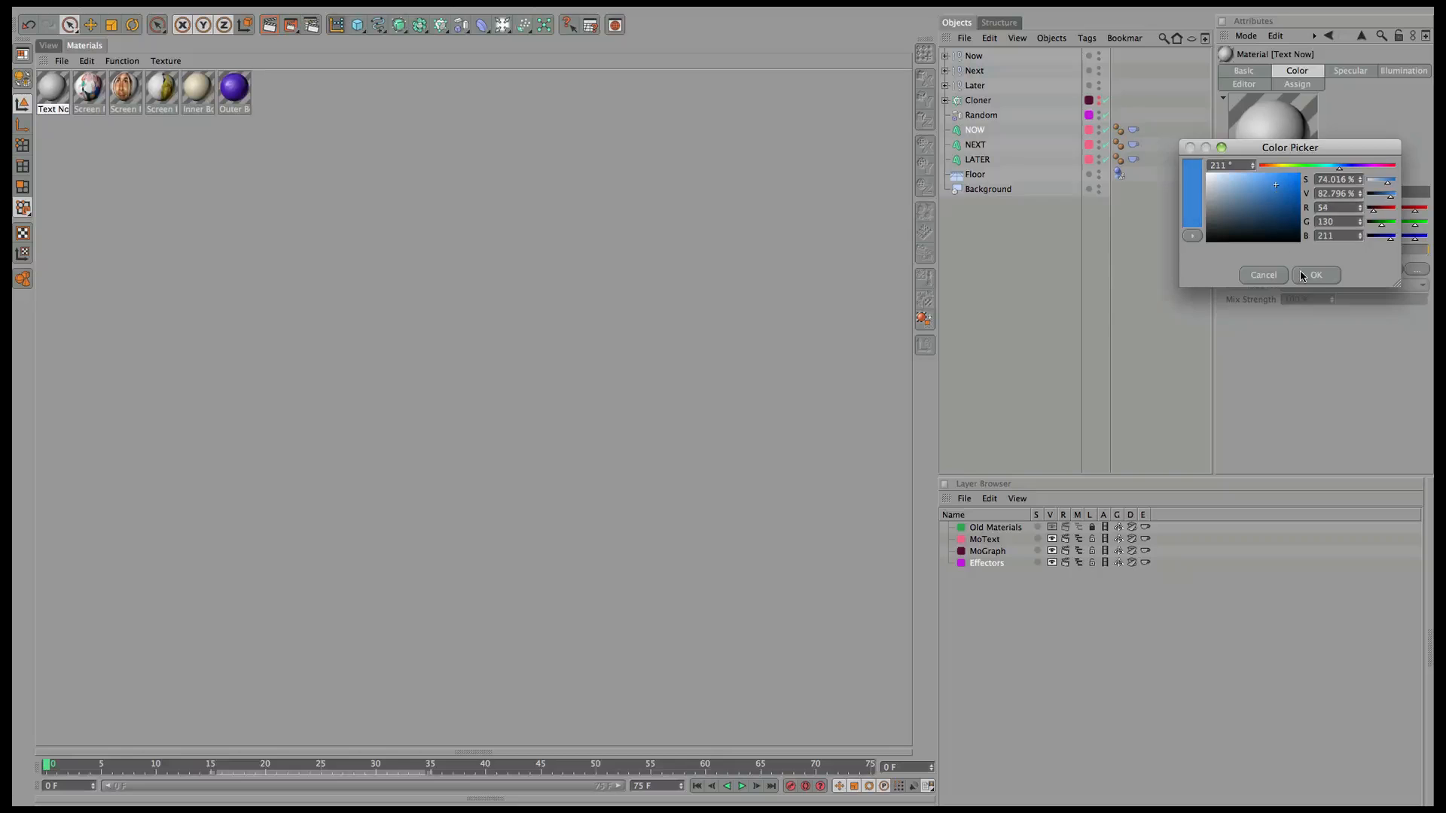
click(1303, 276)
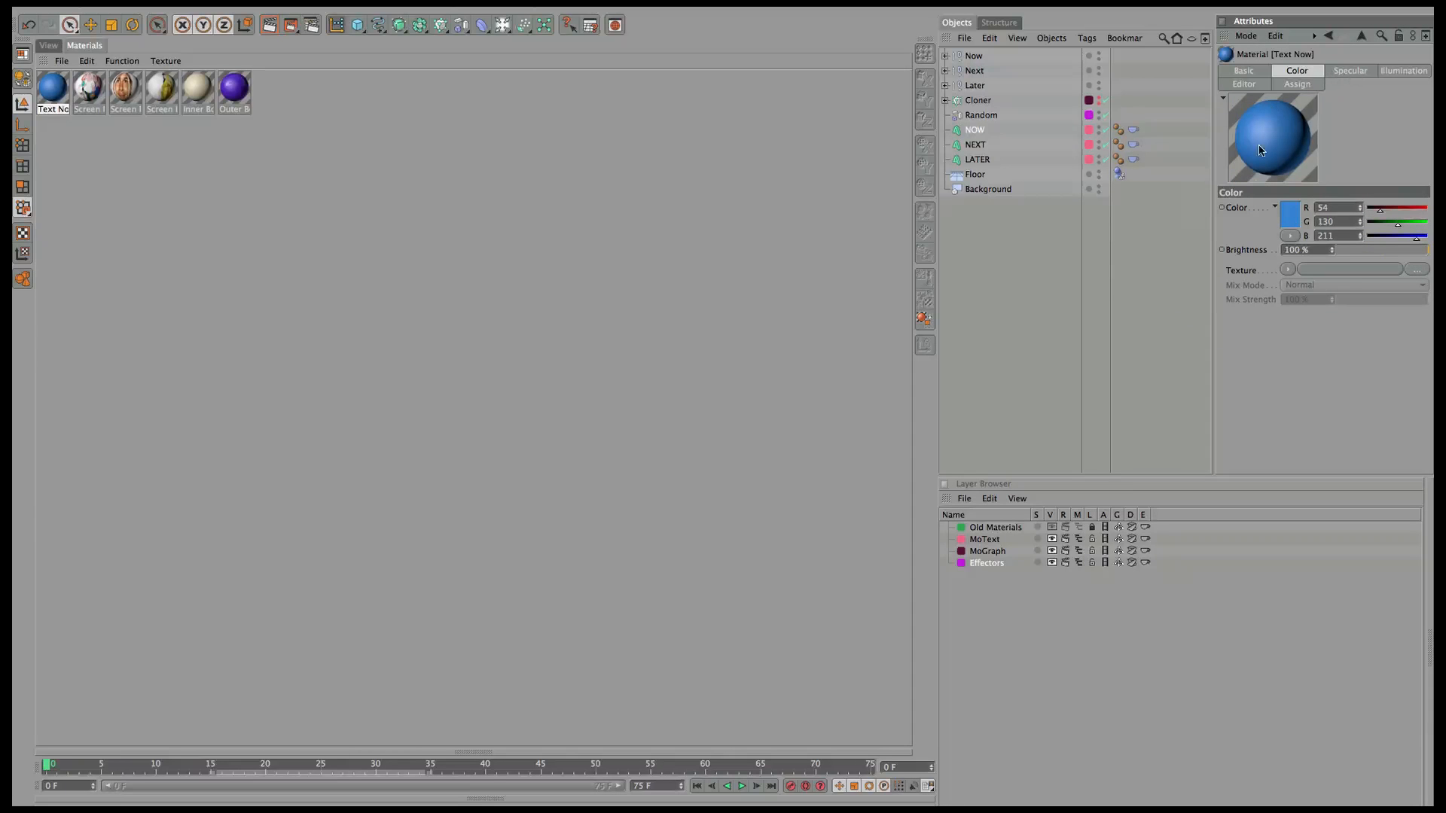
Add a Noise texture to the colour at 5% mix strength and duplicate the material.
click(1288, 269)
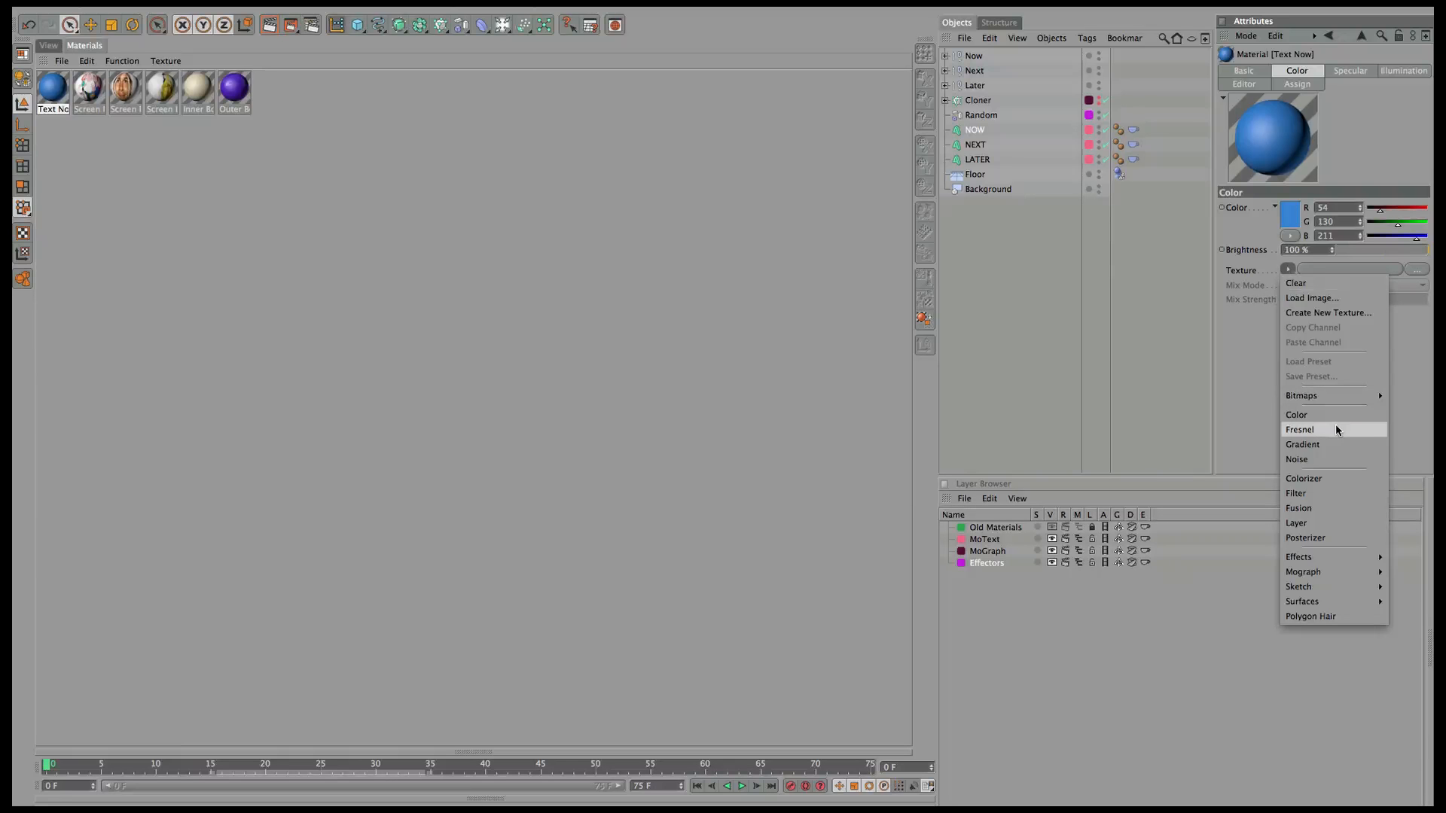
click(1329, 462)
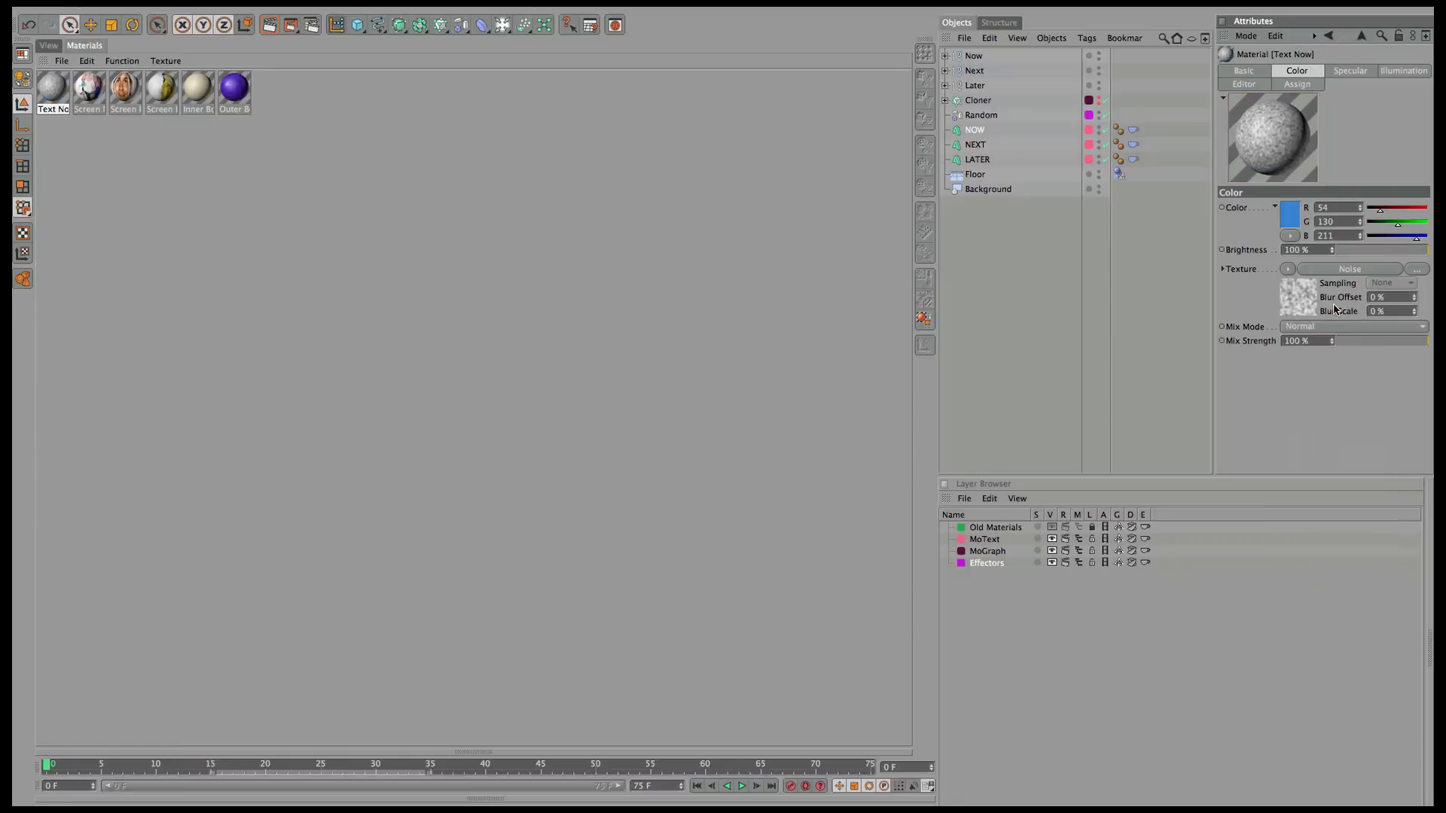
click(1345, 270)
click(1344, 238)
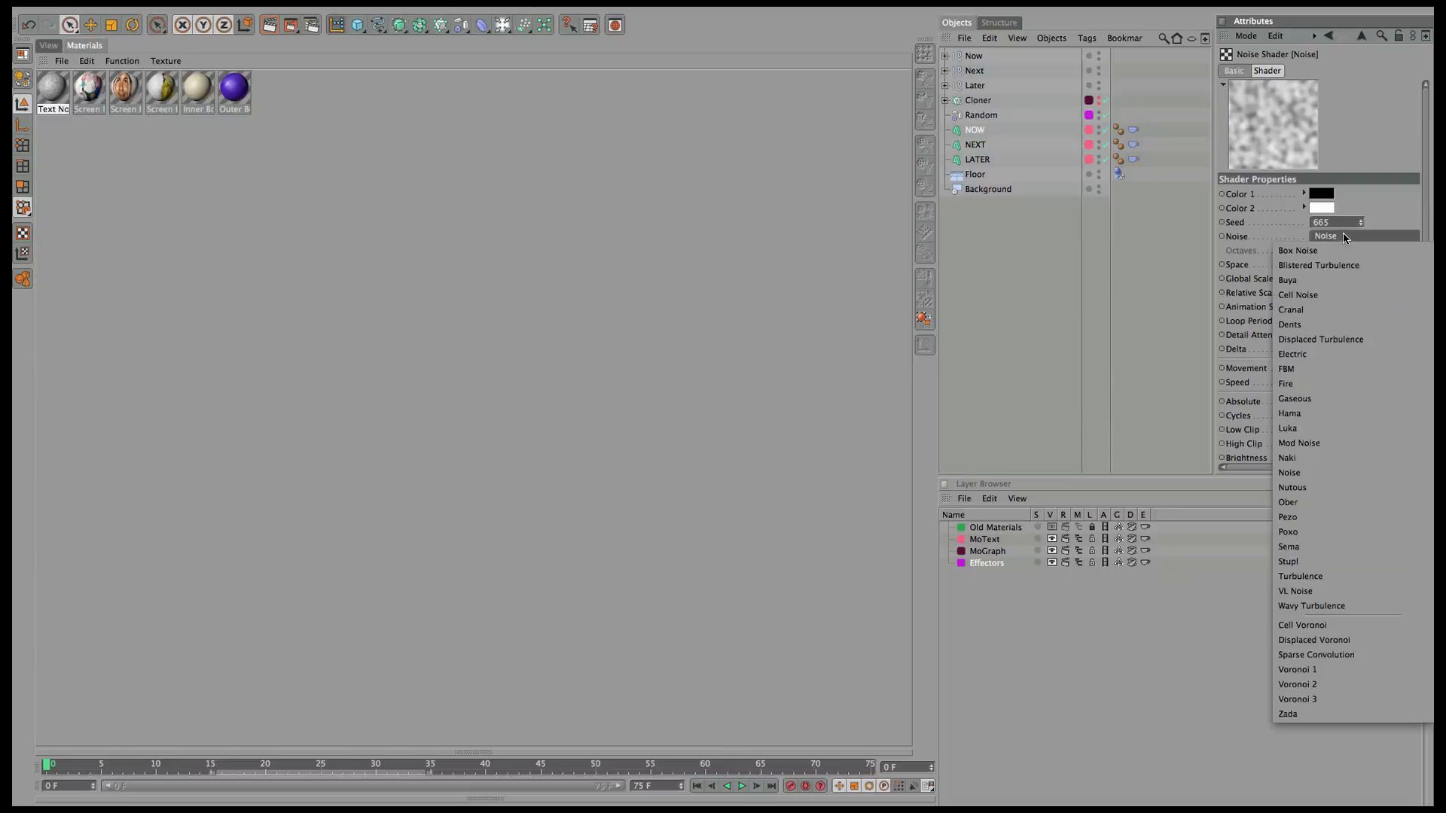
click(1340, 266)
click(1361, 37)
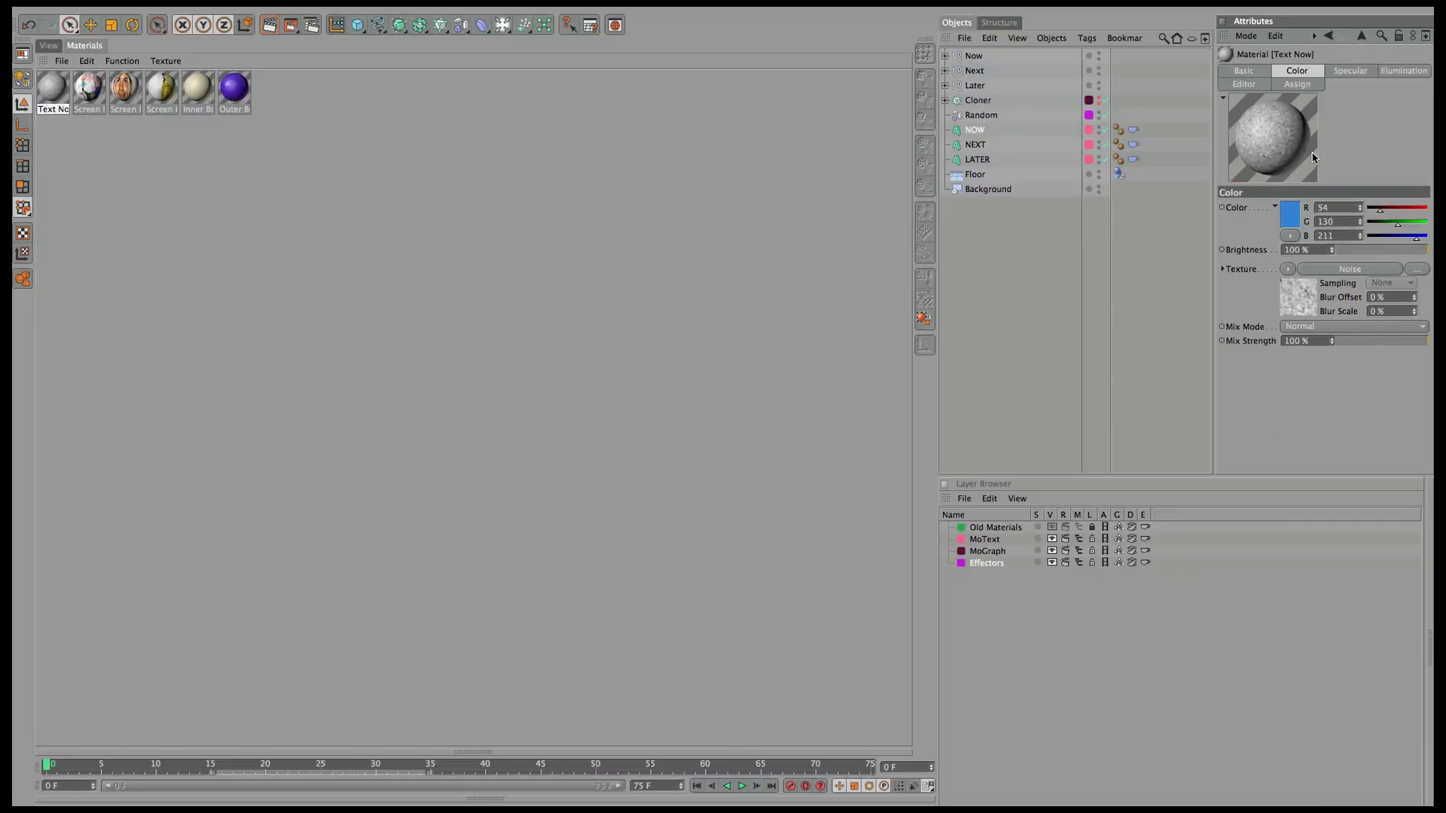
drag(1354, 343, 1340, 345)
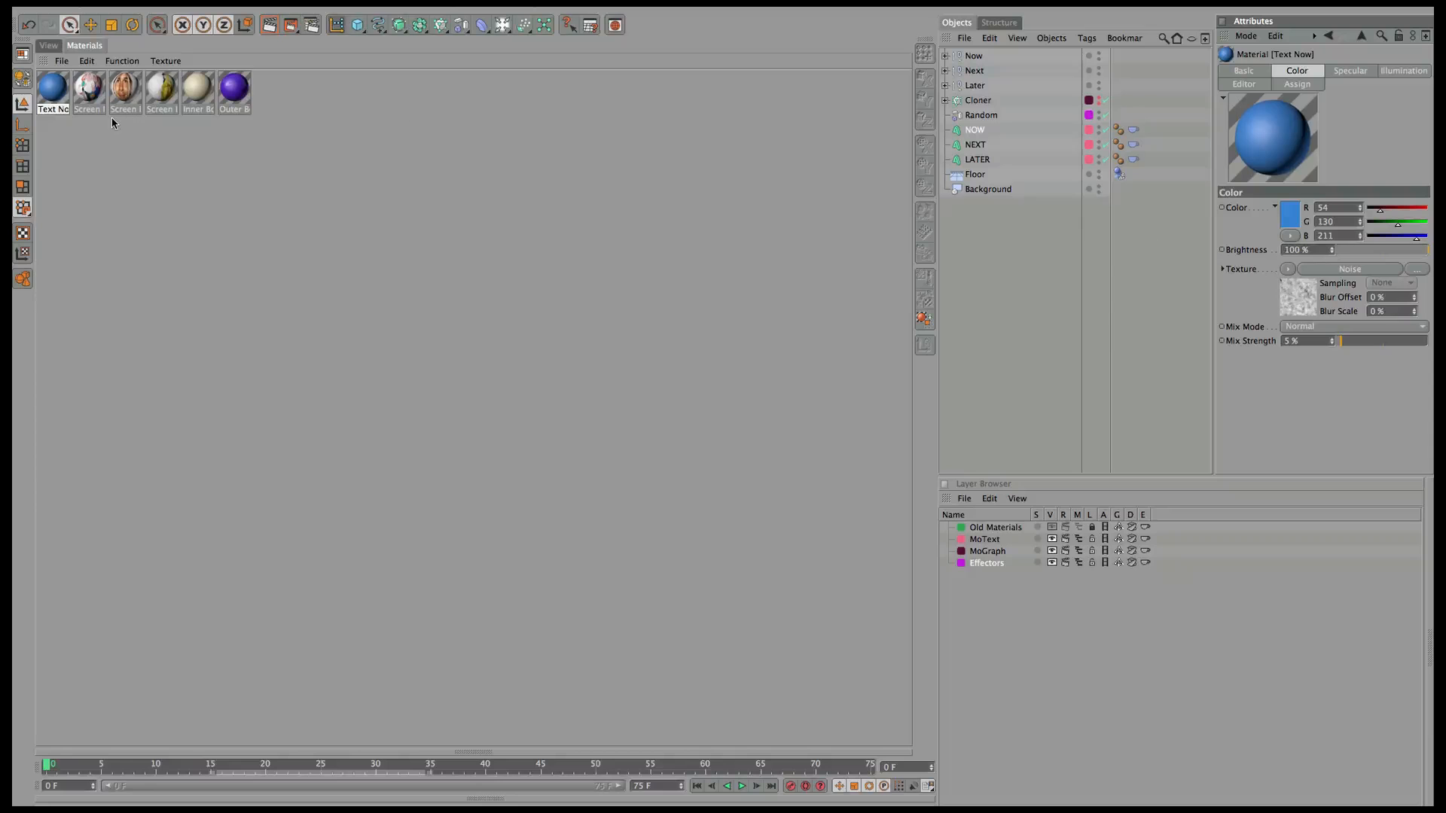
ctrl+drag(52, 104, 72, 109)
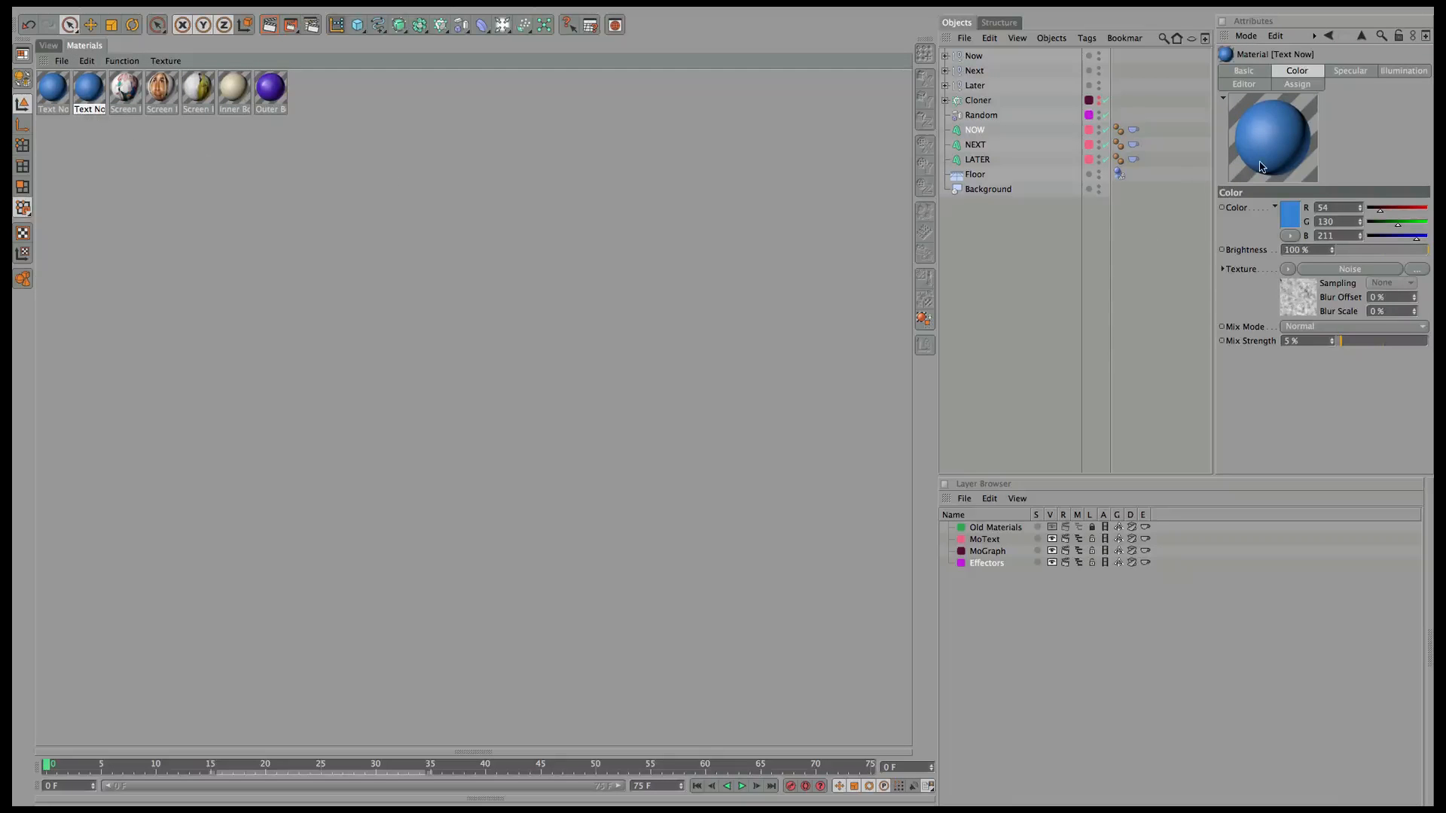
Rename the copy Text Next and change its colour to magenta.
click(1262, 70)
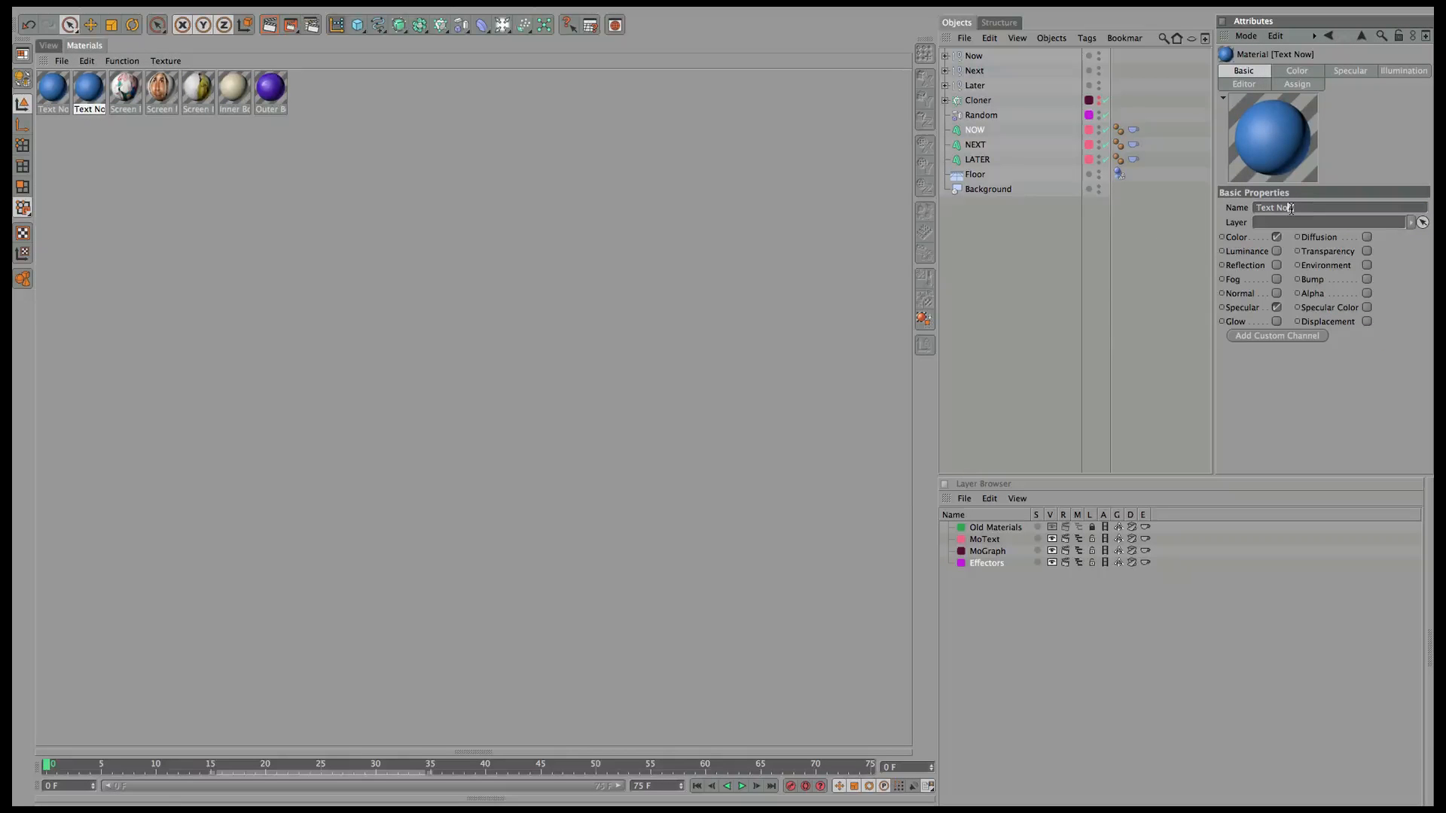
text(ext)
click(1297, 70)
click(1290, 219)
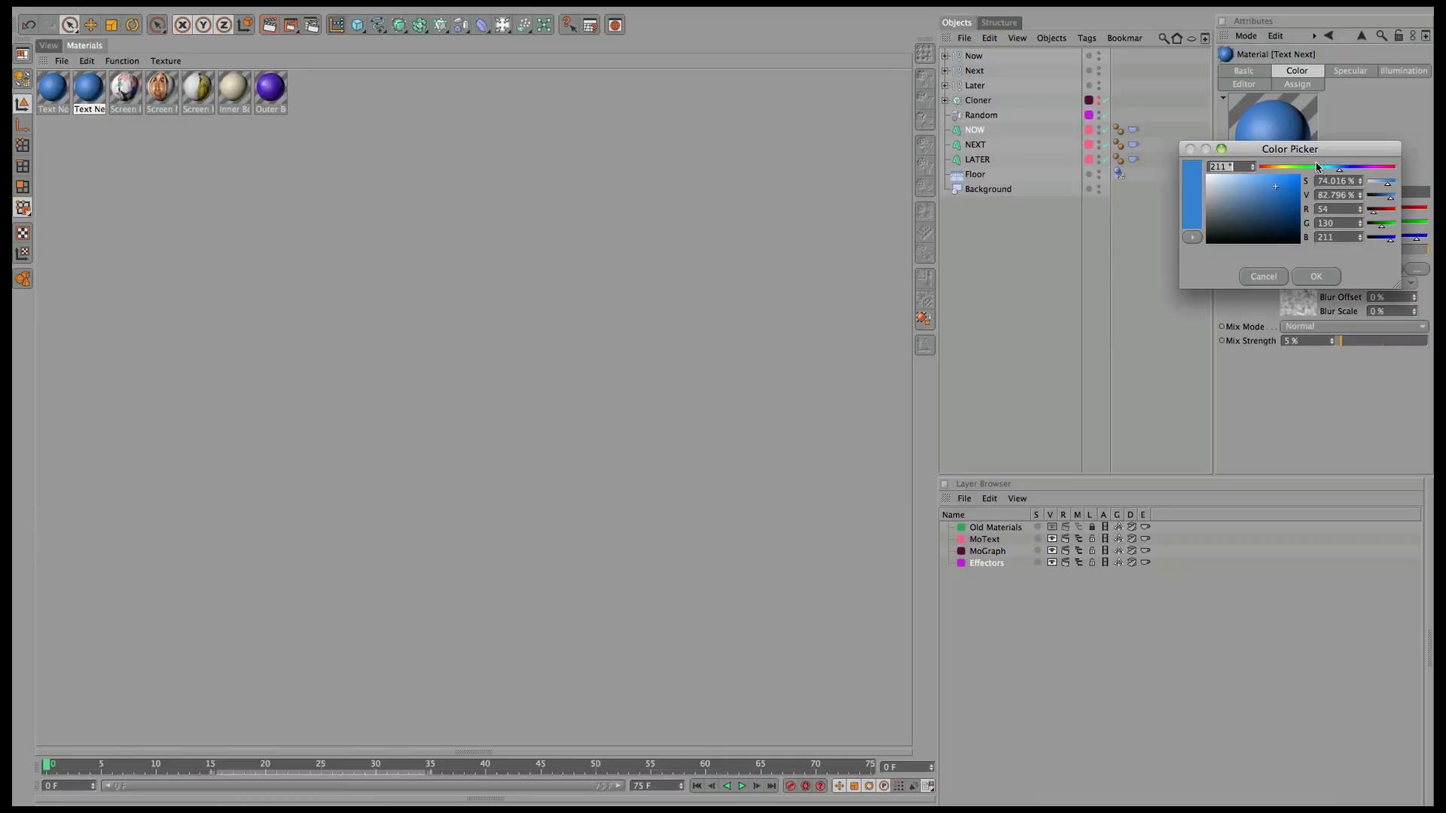
drag(1367, 172, 1376, 173)
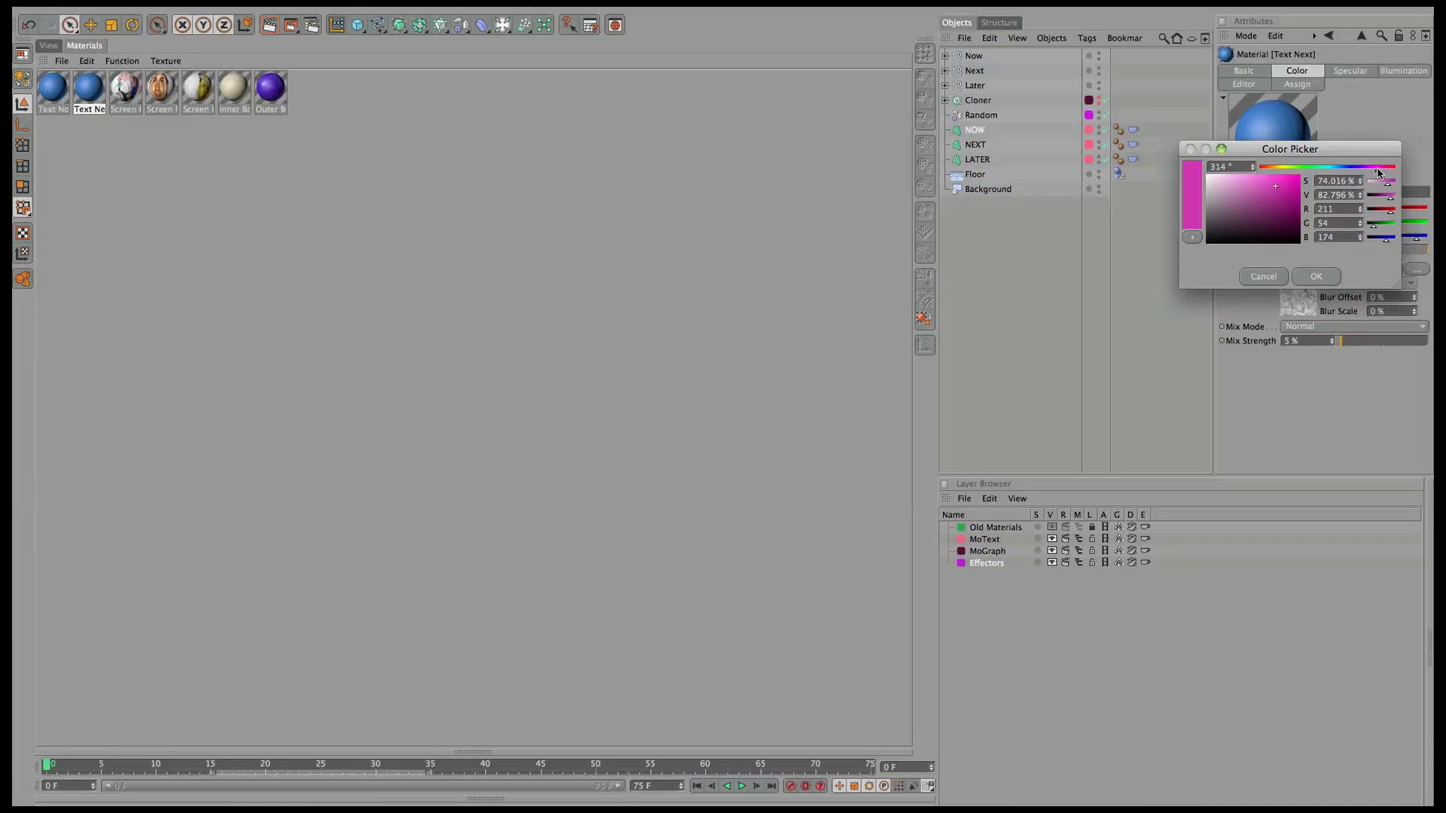
click(1318, 278)
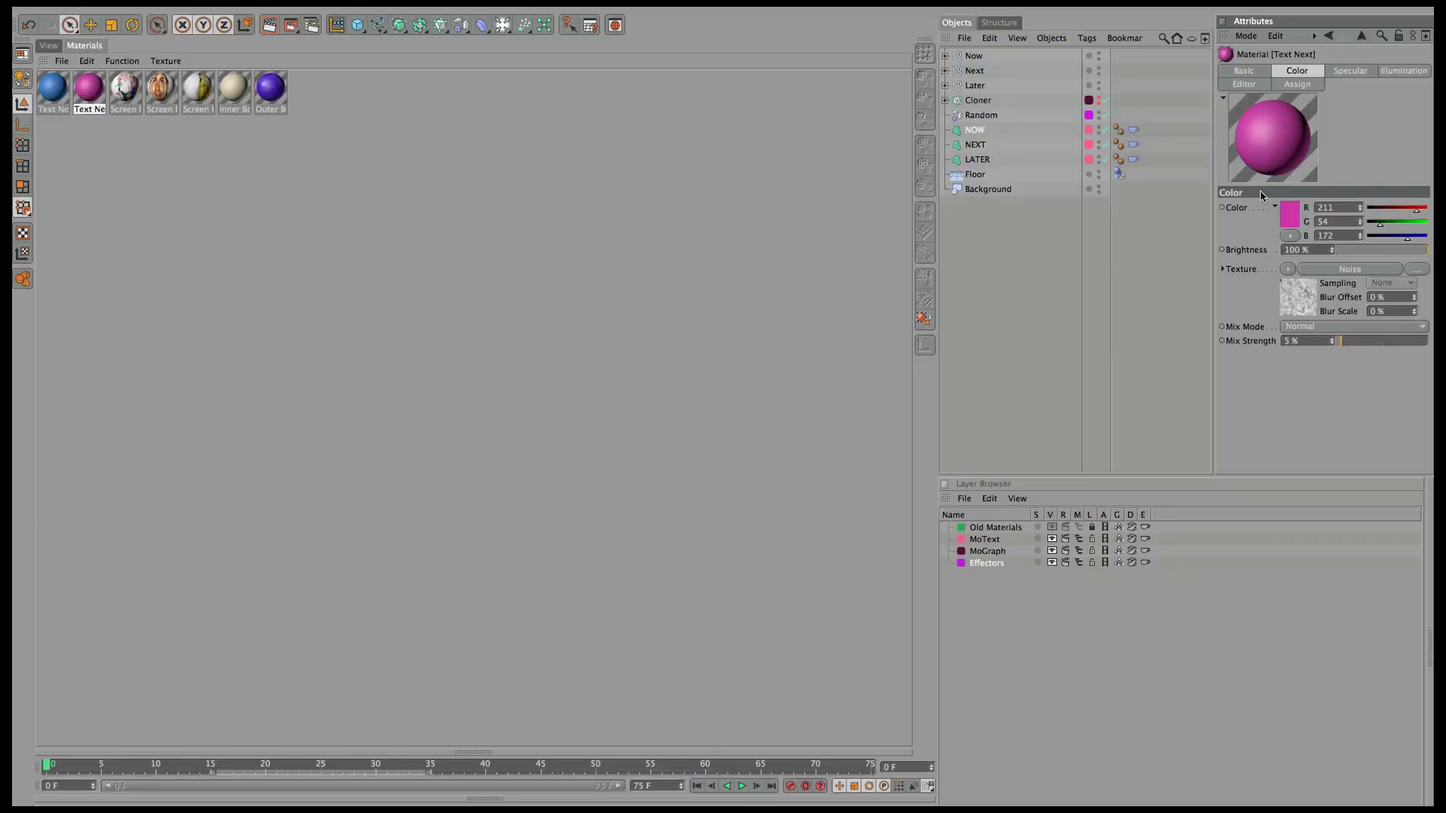
Enable Text Next's luminance using its magenta colour at 54% brightness.
click(1244, 71)
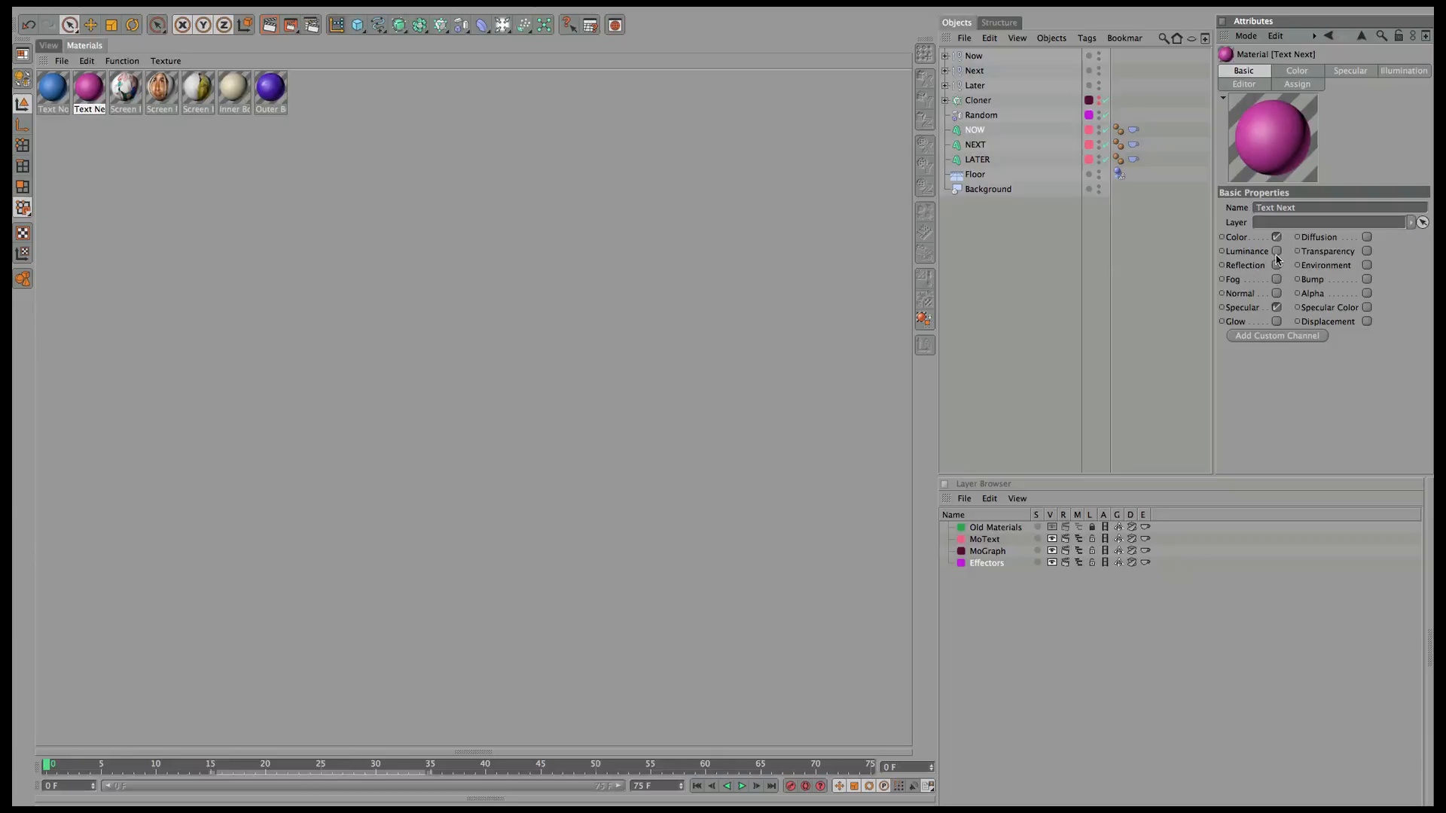
click(1277, 253)
click(1297, 71)
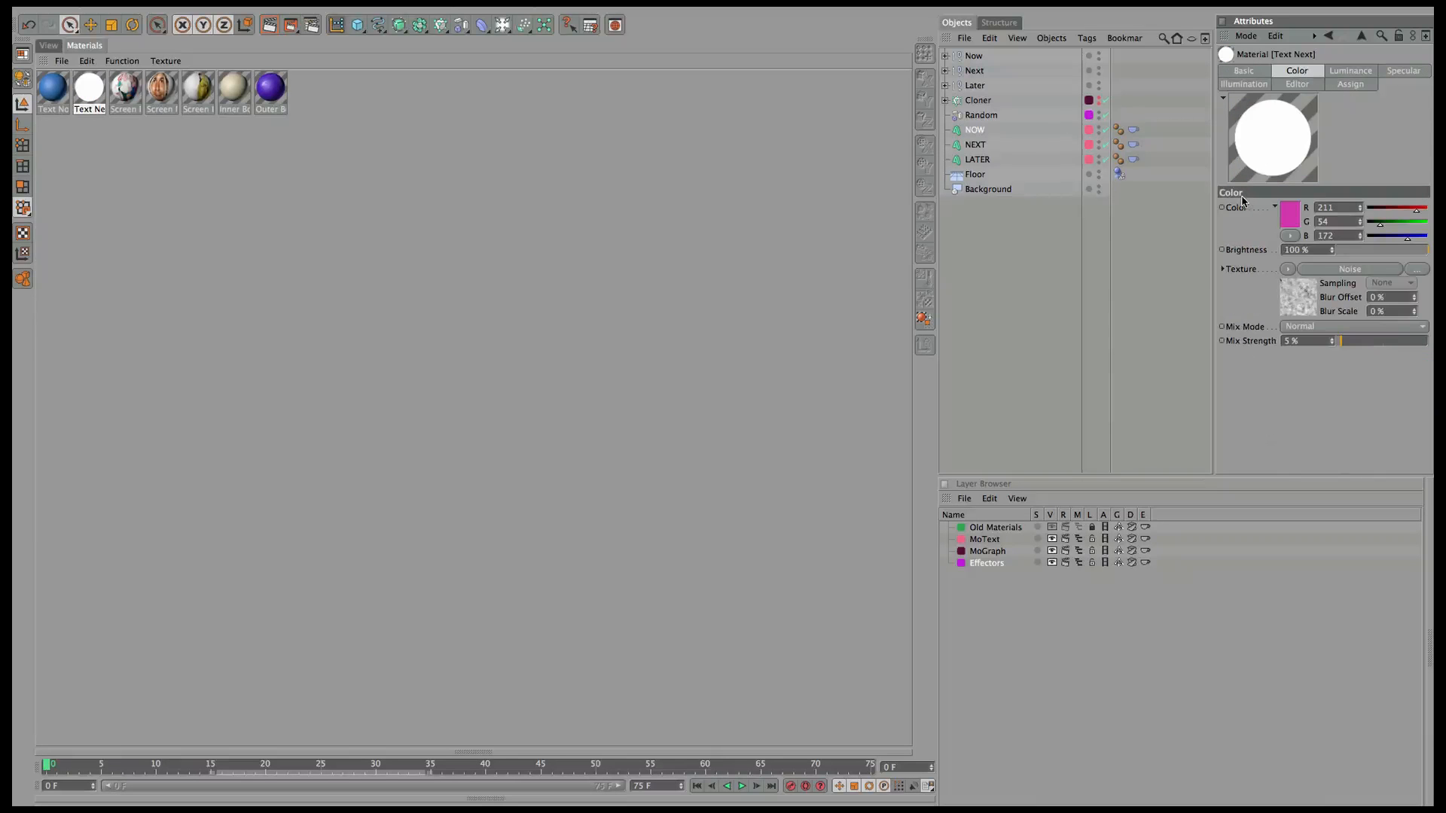
click(1245, 211)
right_click(1244, 211)
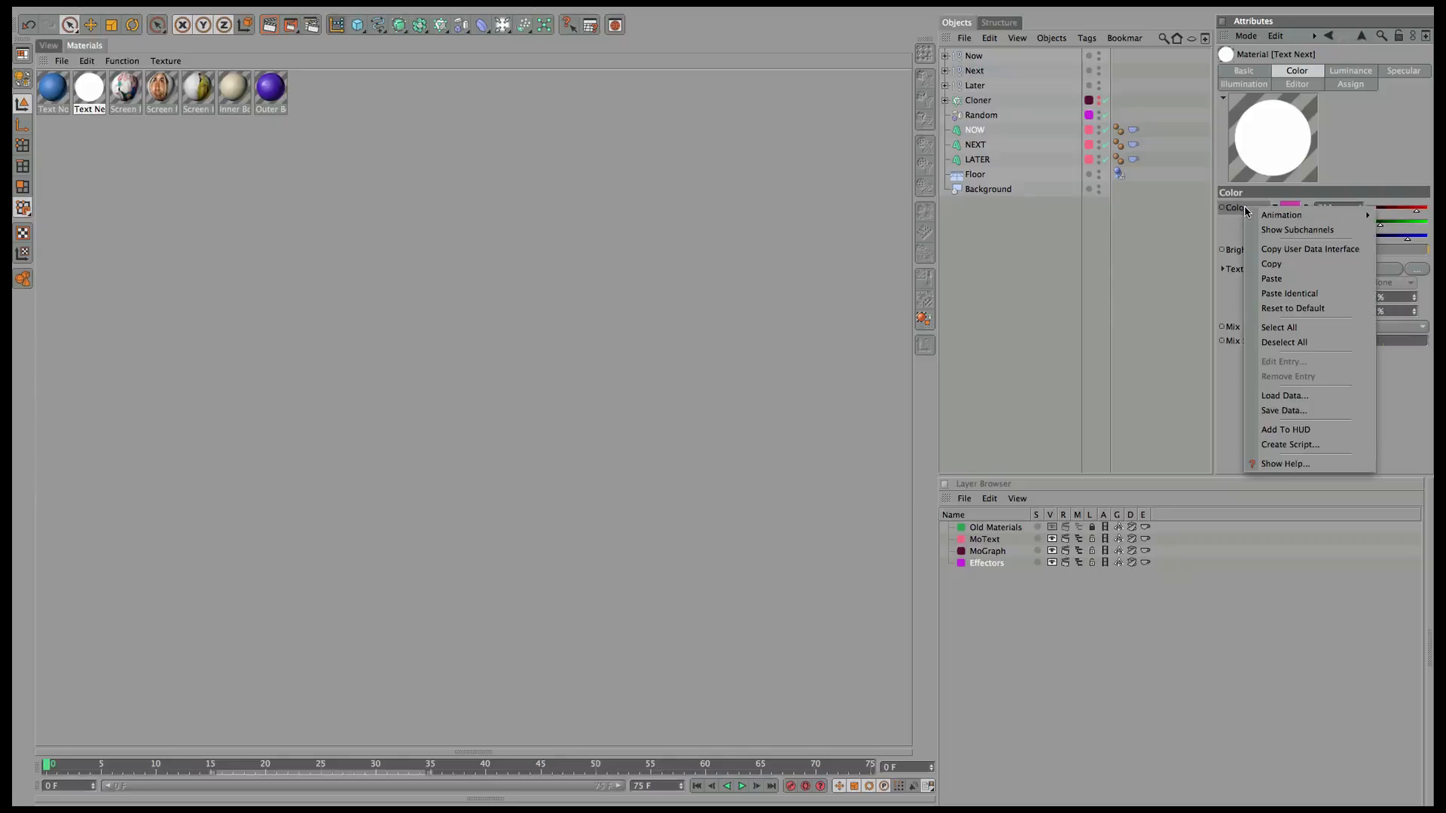
click(1285, 267)
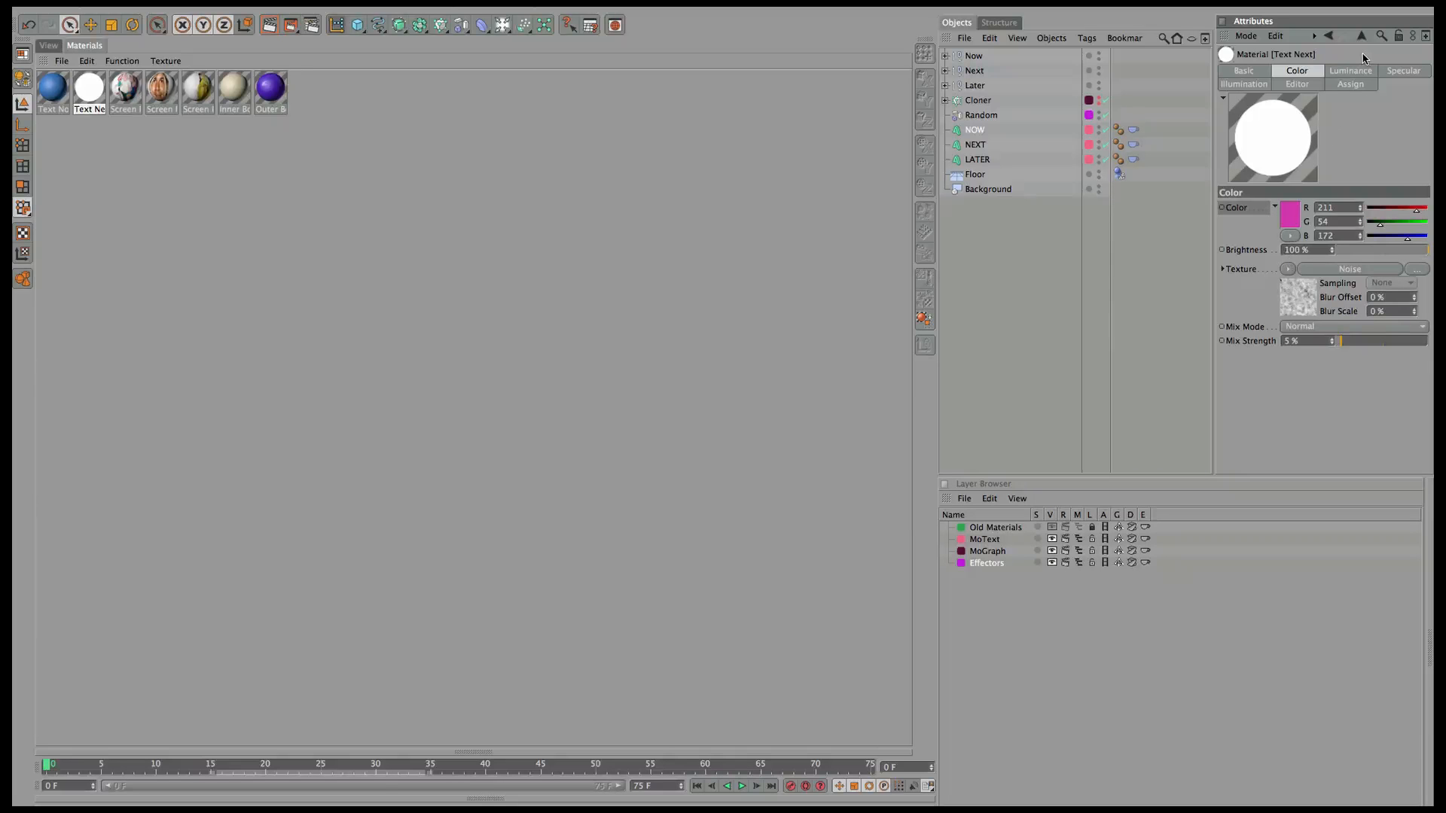
click(1361, 71)
click(1242, 217)
right_click(1243, 219)
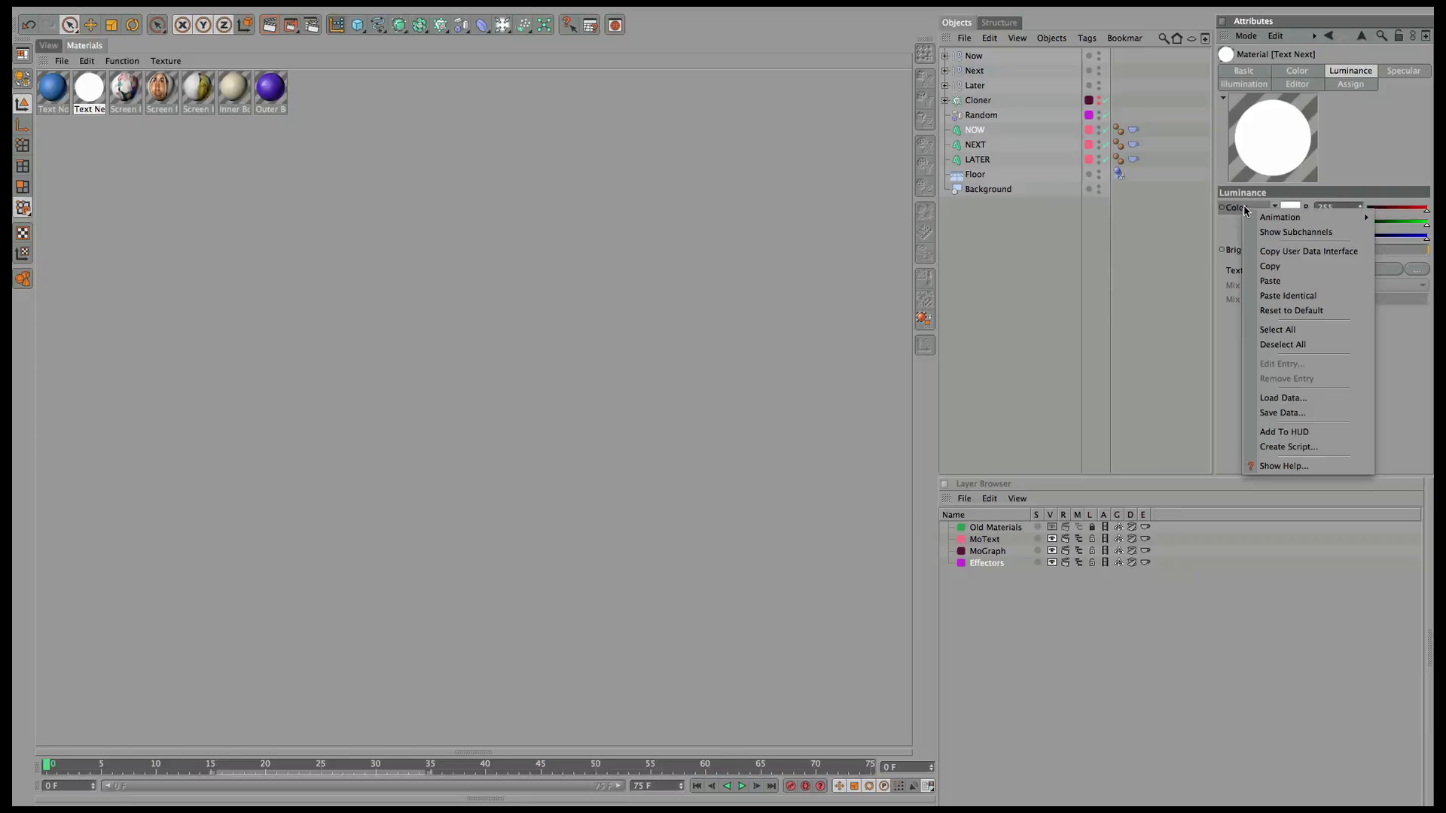
click(1301, 292)
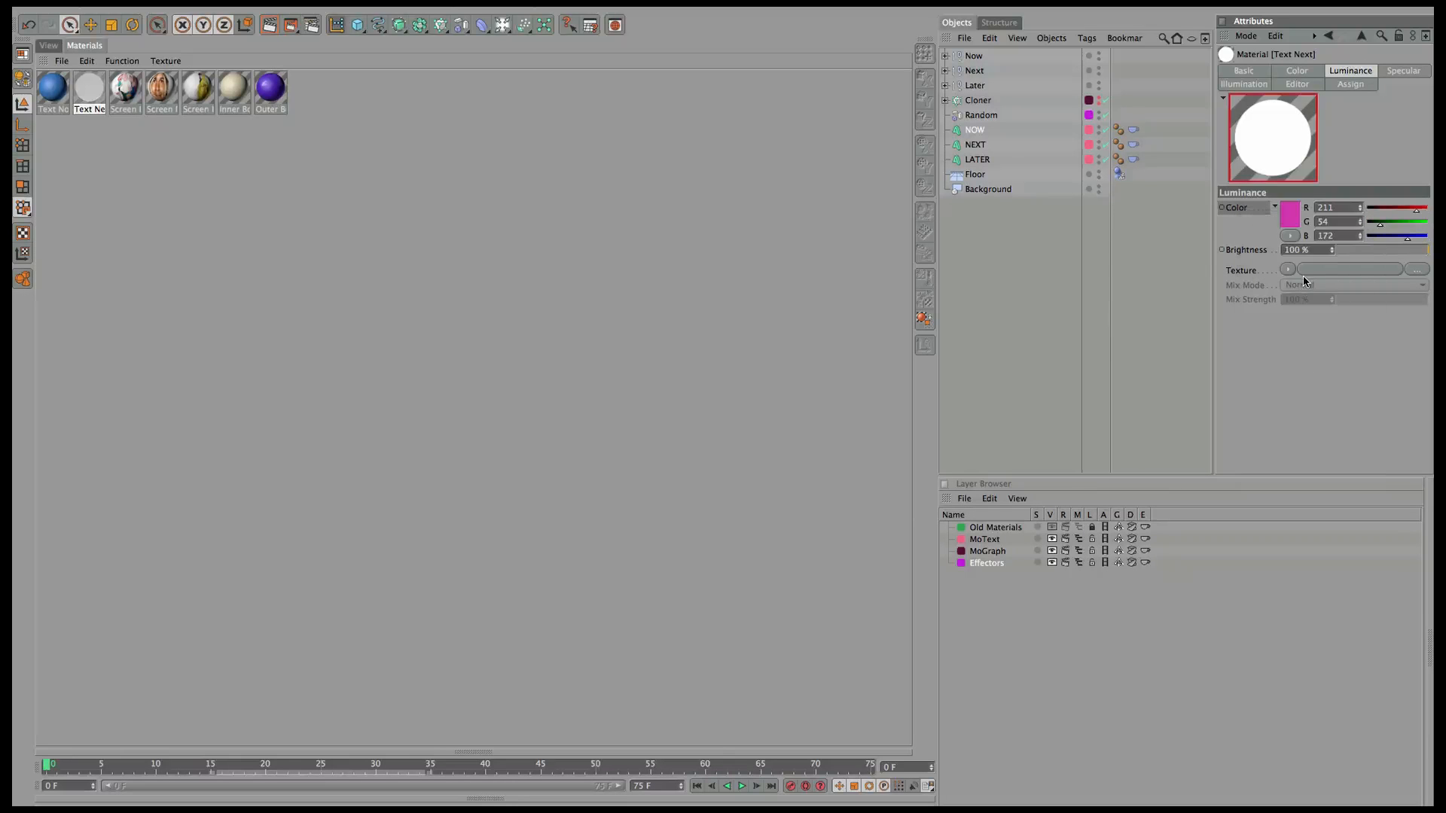
click(1389, 250)
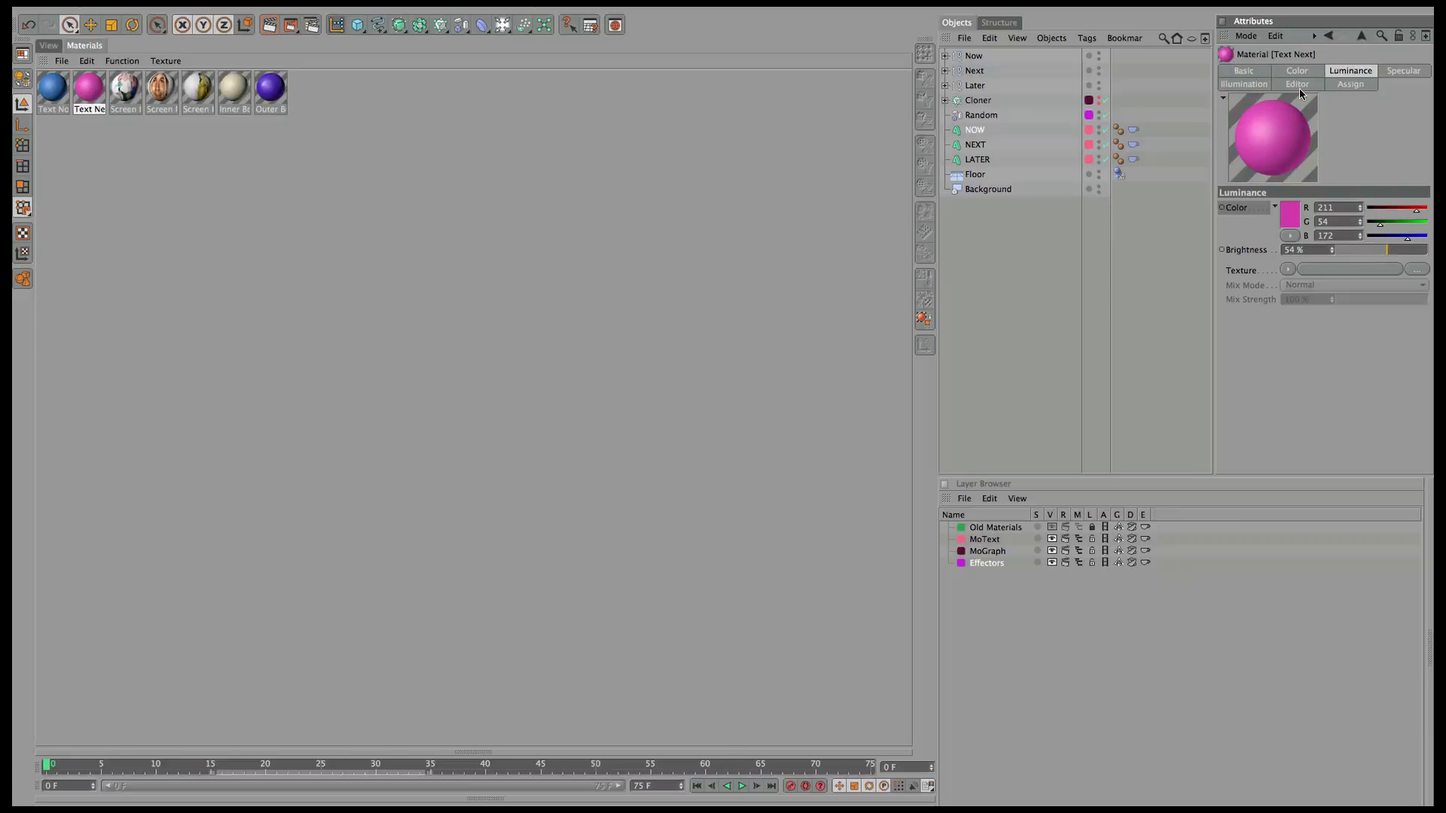
click(1245, 70)
click(1277, 253)
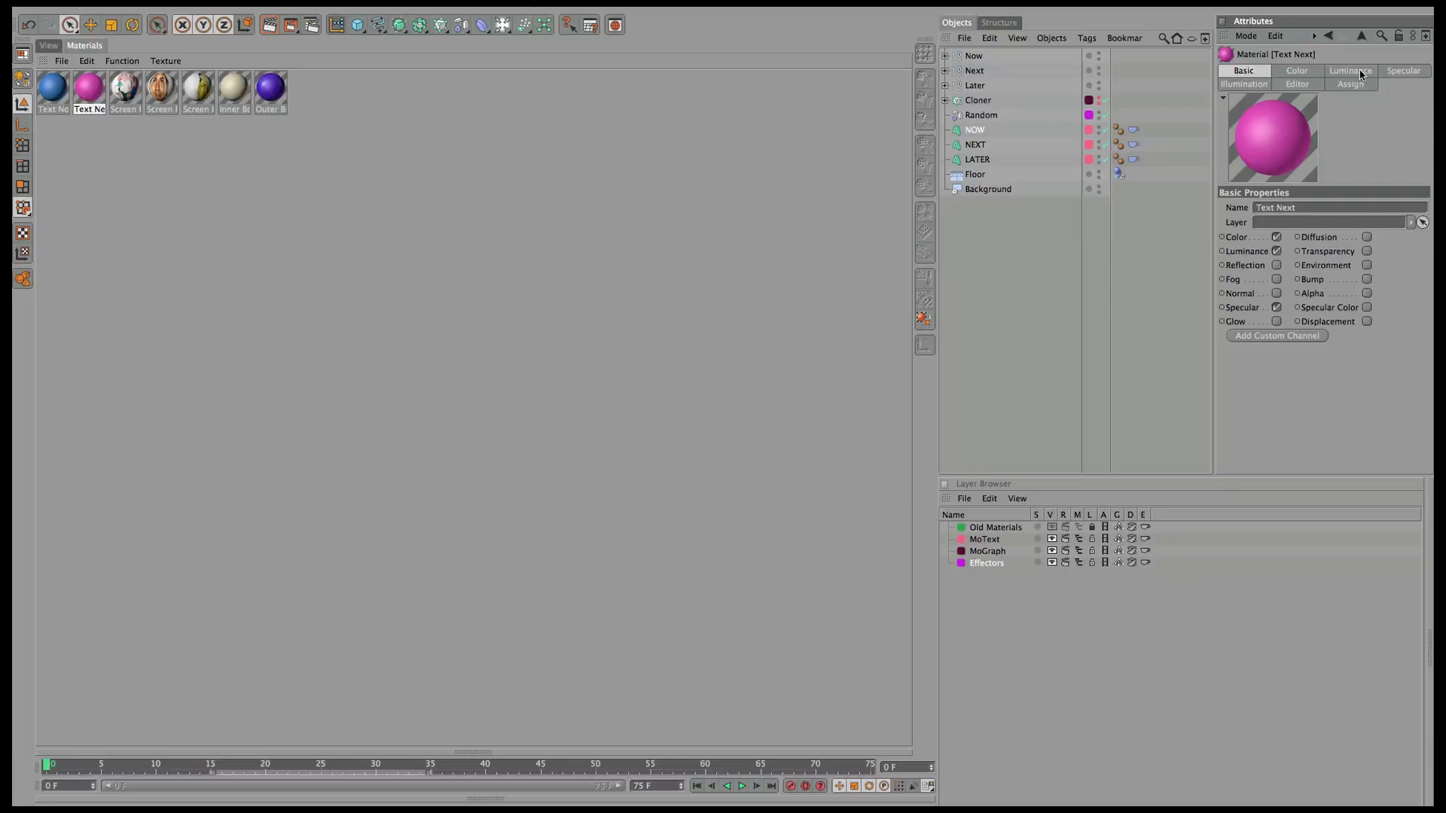
click(1355, 73)
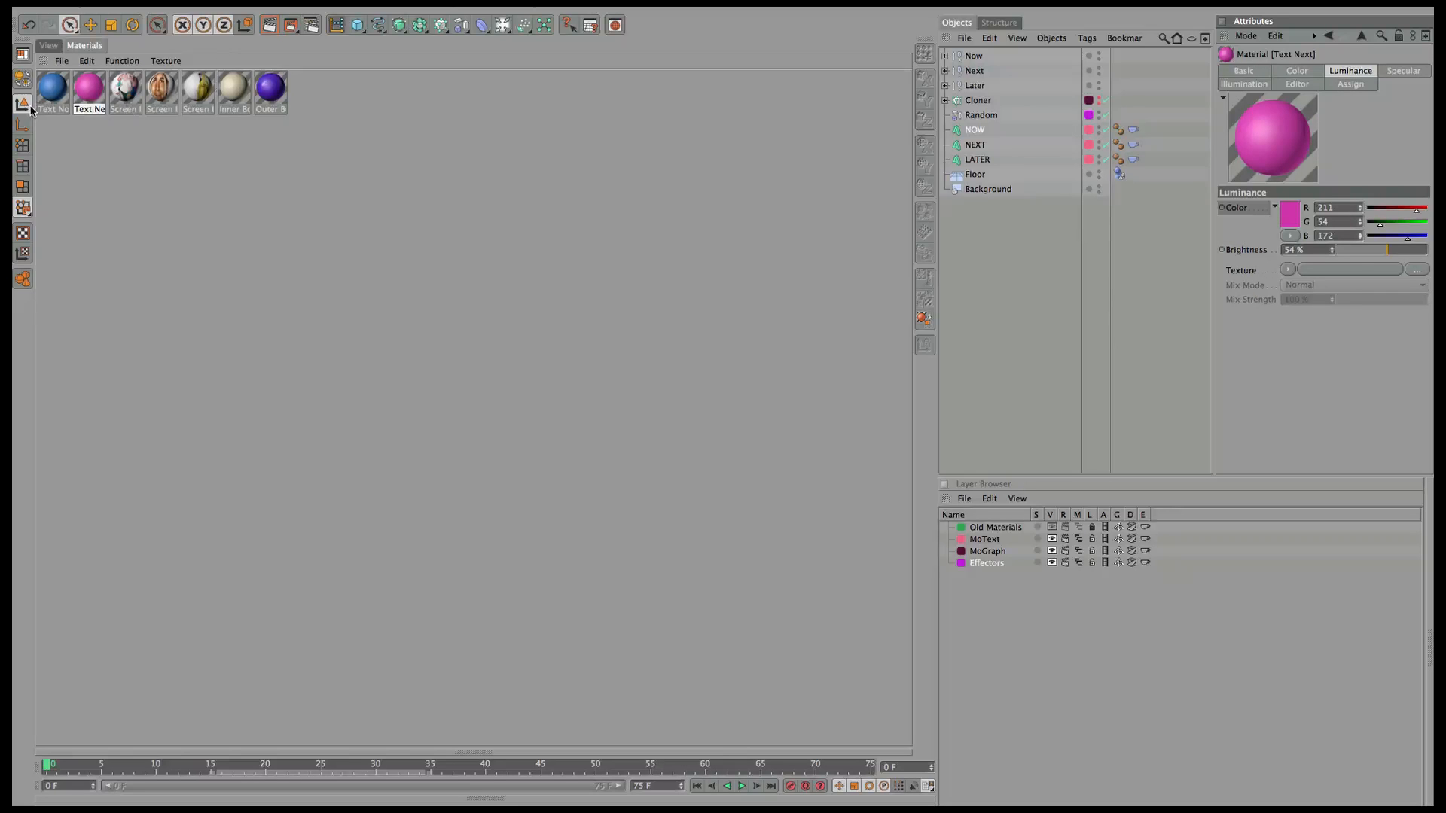
Enable Text Now's luminance with its blue colour pasted in at 54% brightness.
click(51, 95)
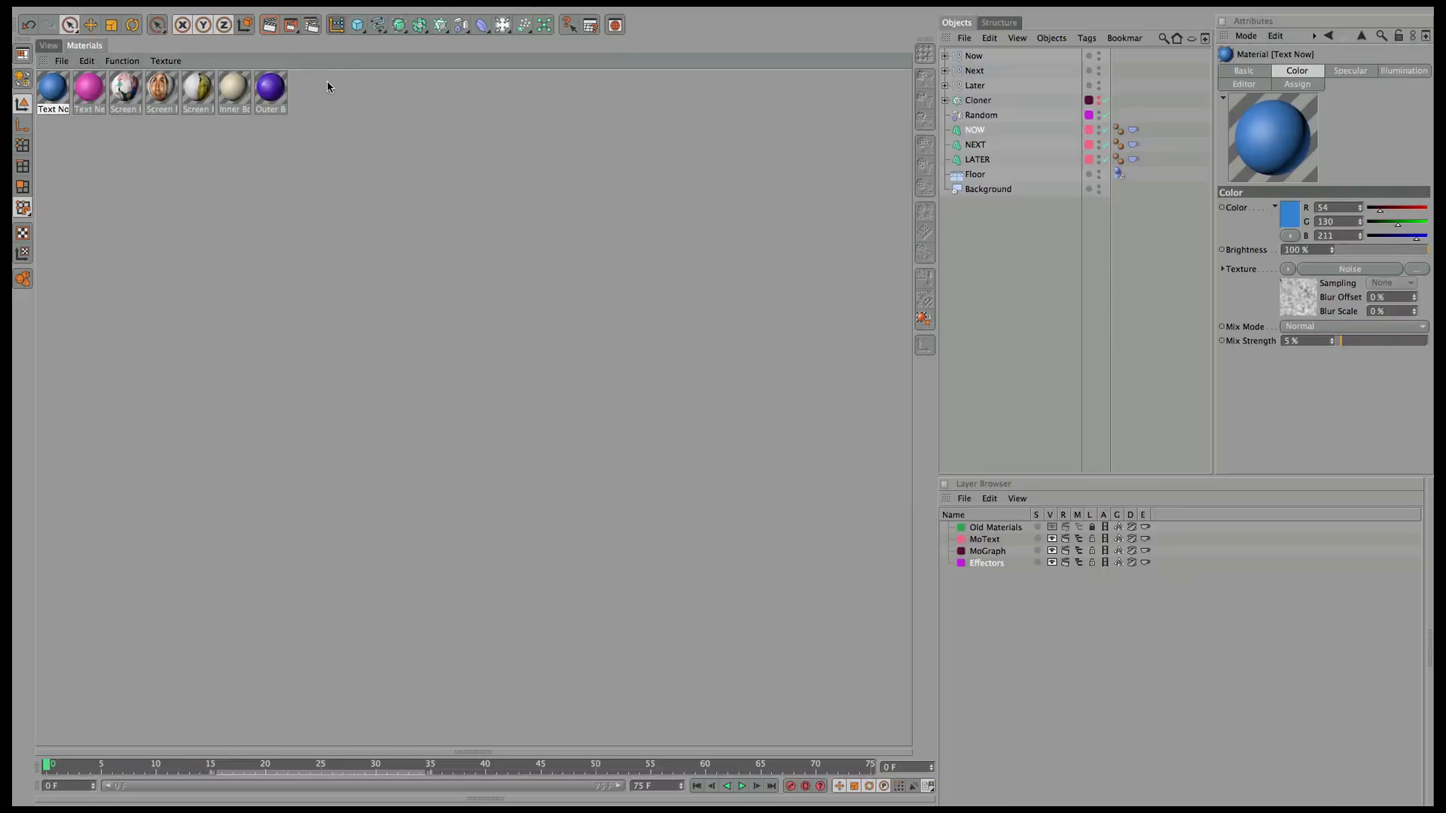
click(1250, 72)
click(1276, 251)
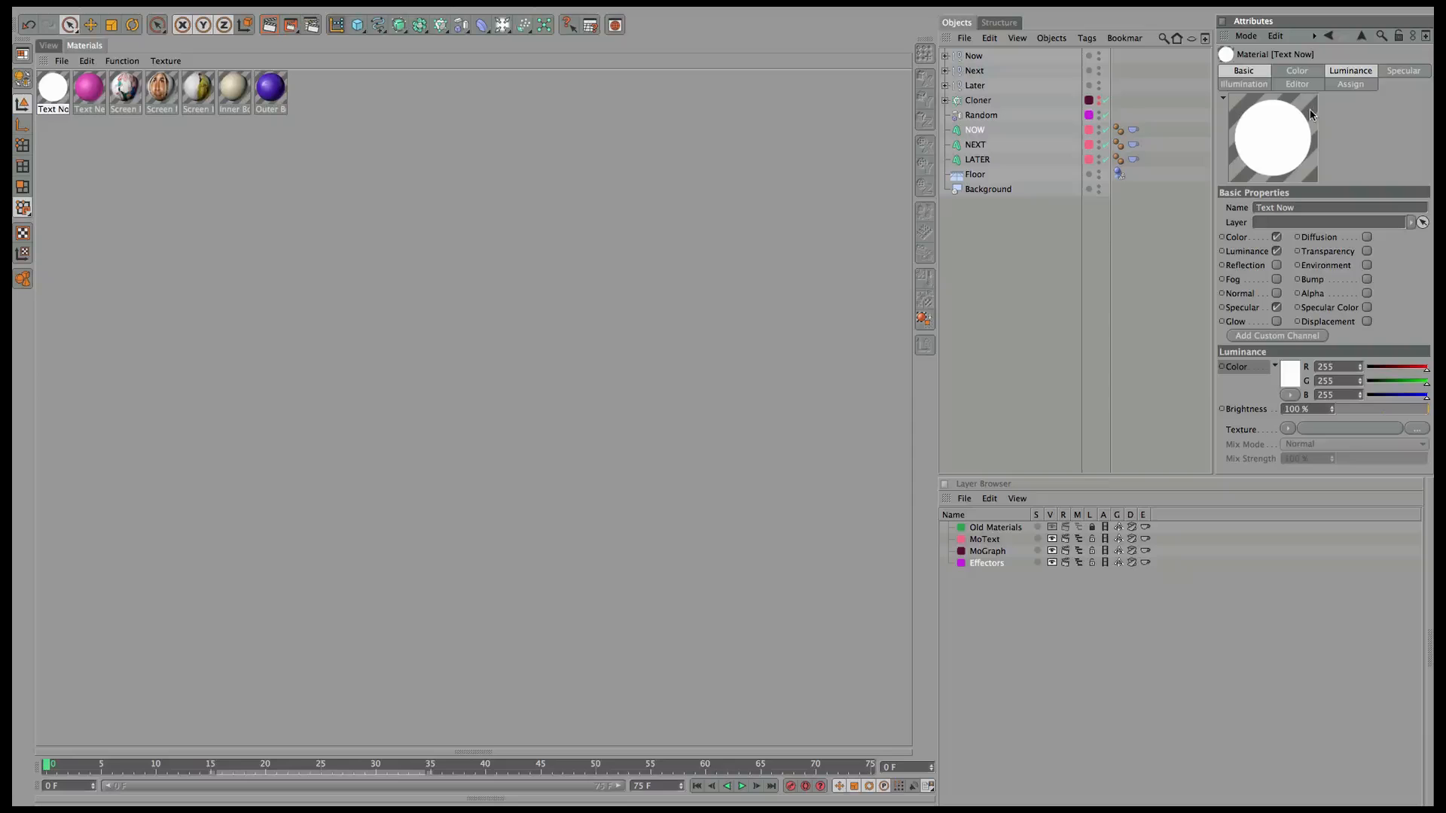
click(1298, 70)
right_click(1239, 208)
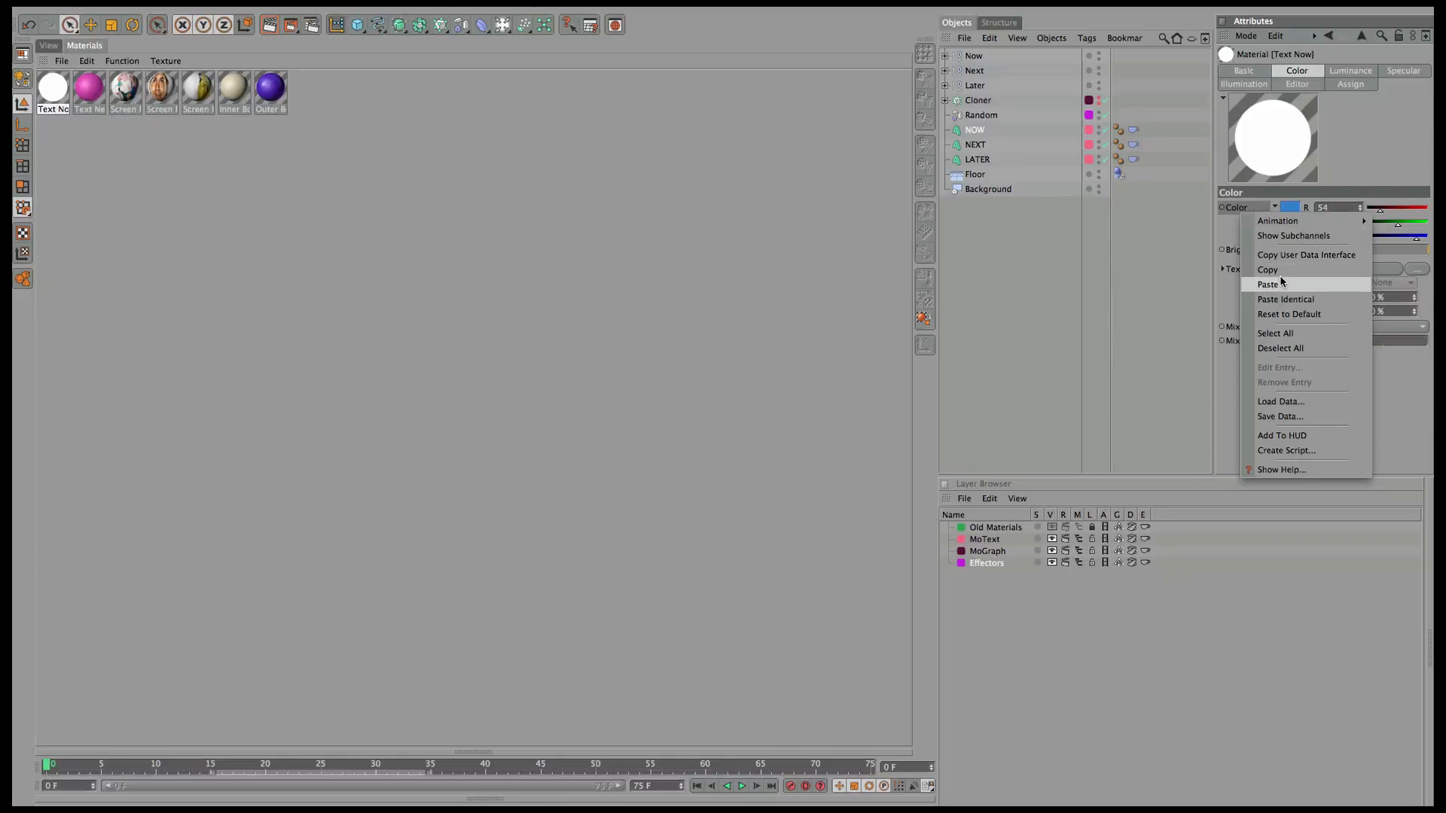
click(1283, 283)
click(1356, 73)
right_click(1260, 208)
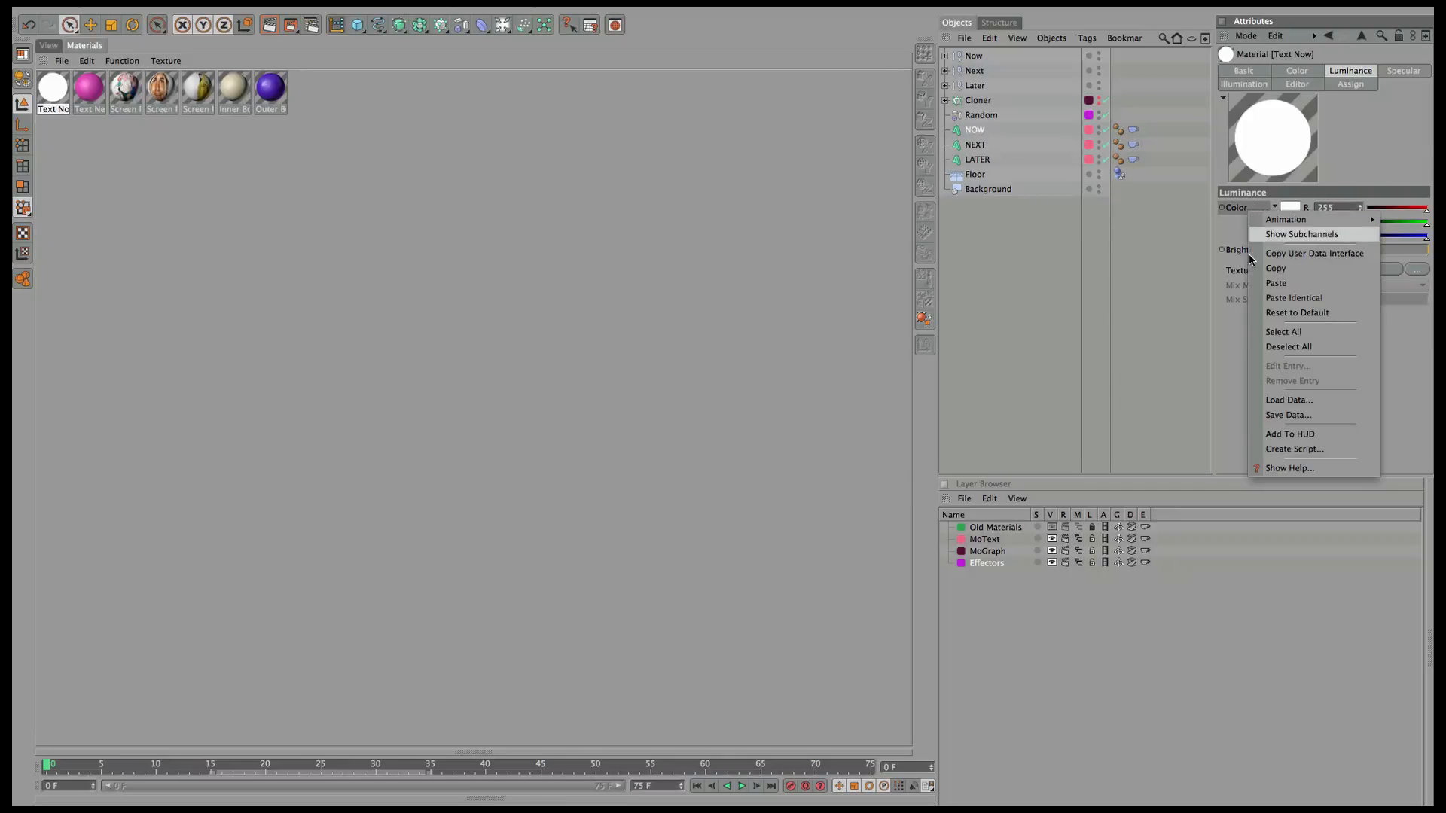
click(1276, 281)
click(1399, 251)
drag(1399, 254, 1380, 256)
text(54)
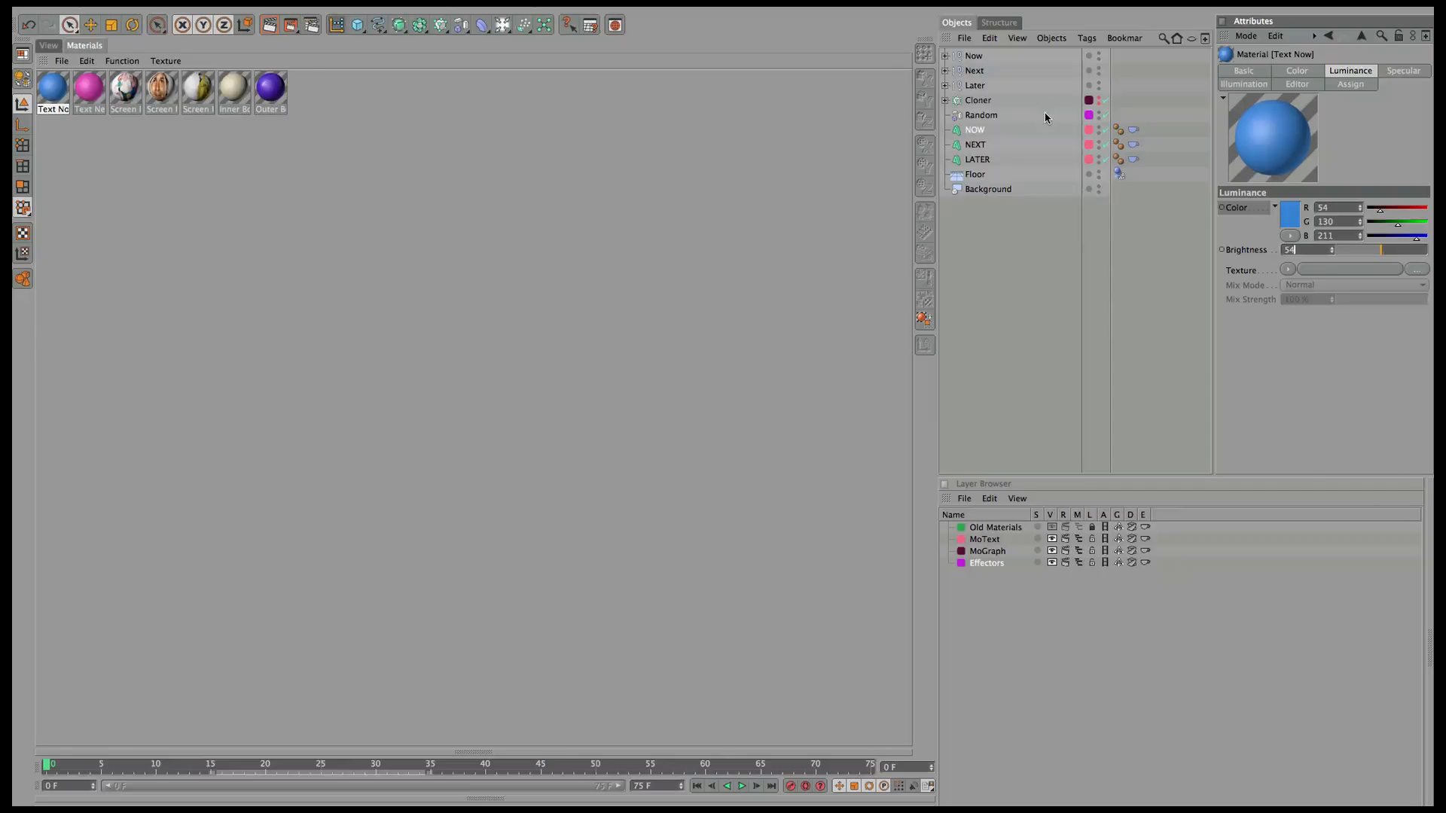
key(Return)
click(1303, 72)
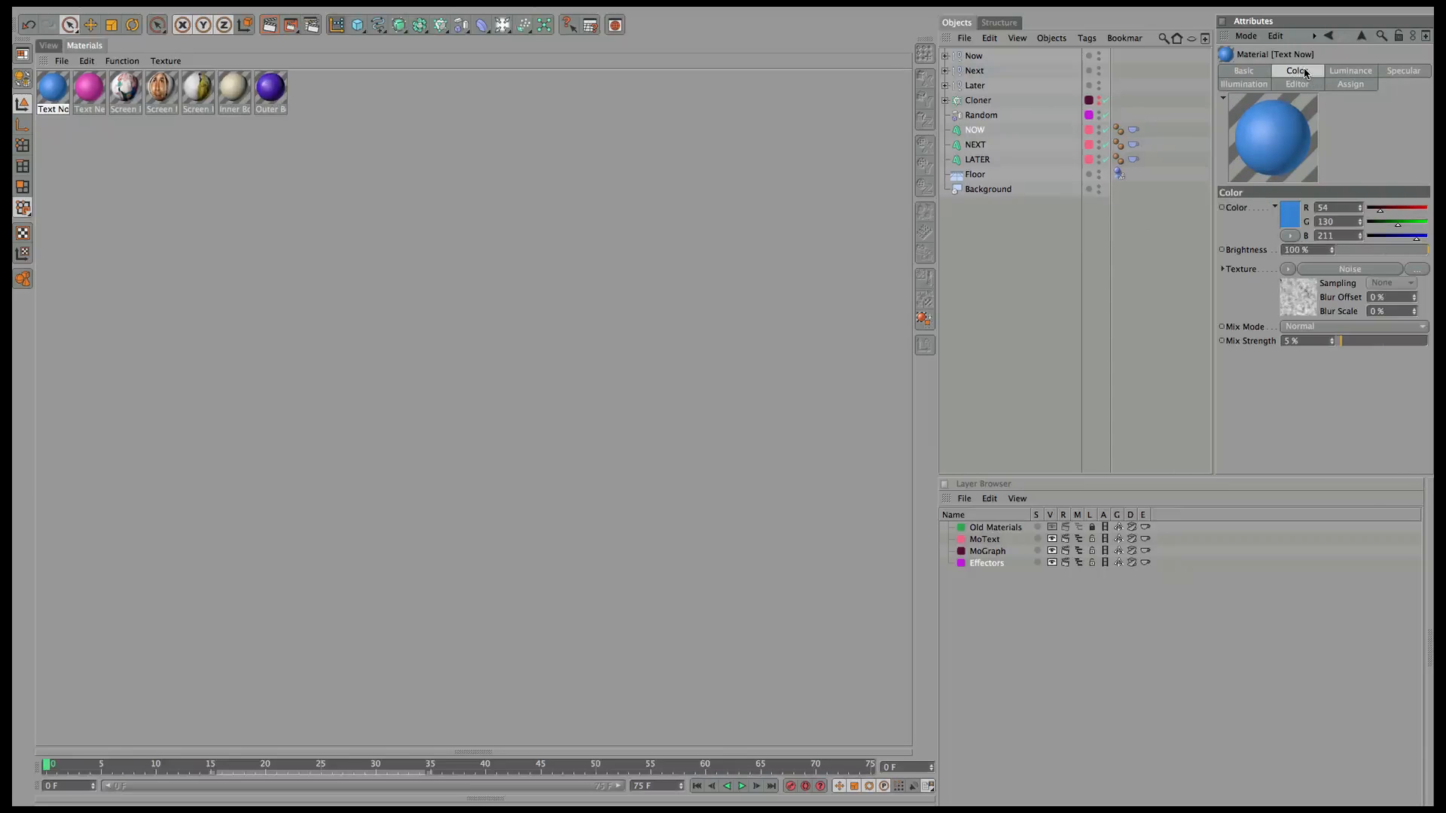
Duplicate the Text Next material and rename the copy Text Later.
click(89, 89)
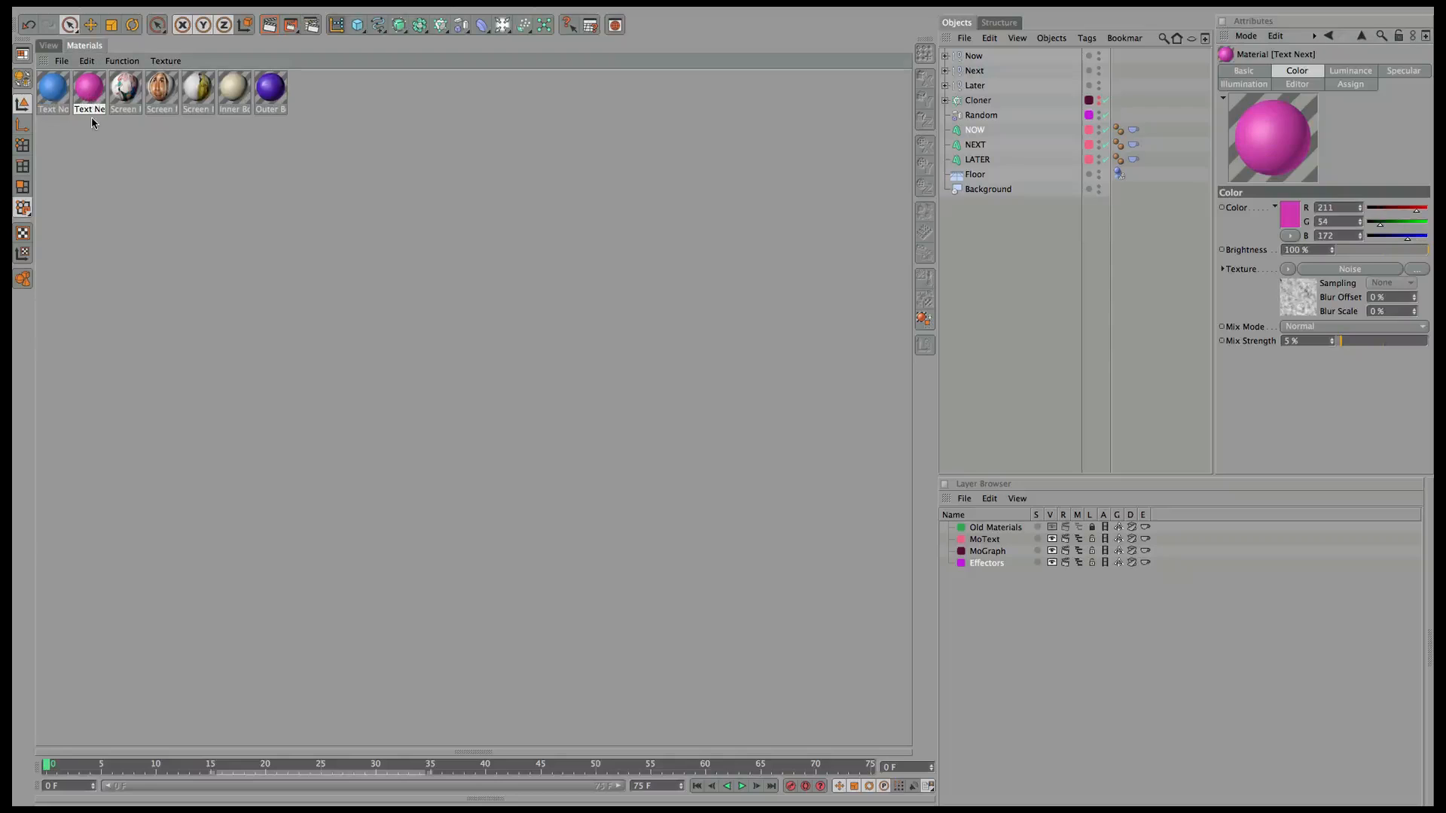
ctrl+drag(89, 91, 131, 104)
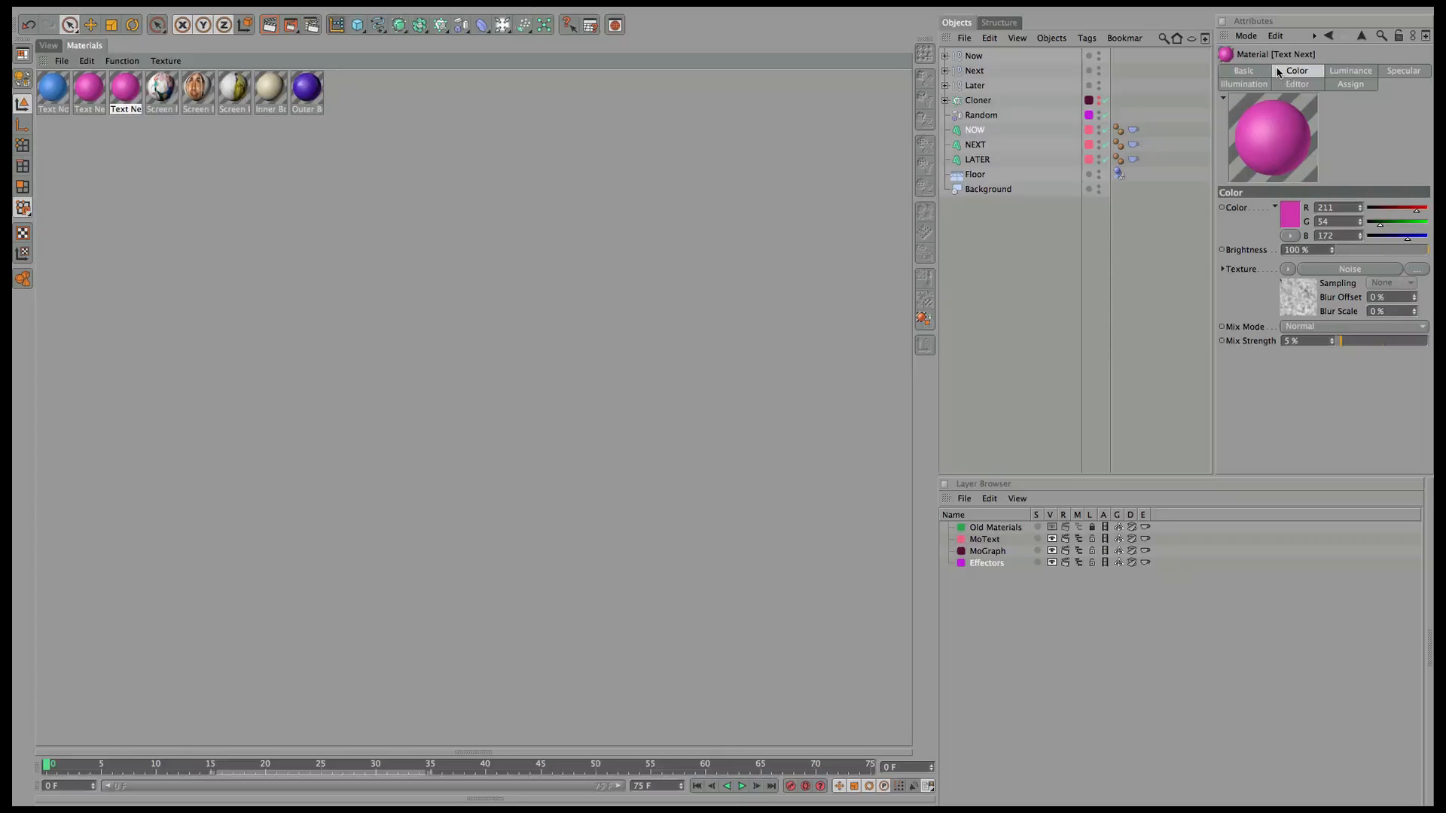
click(1259, 71)
double_click(1284, 208)
text(L)
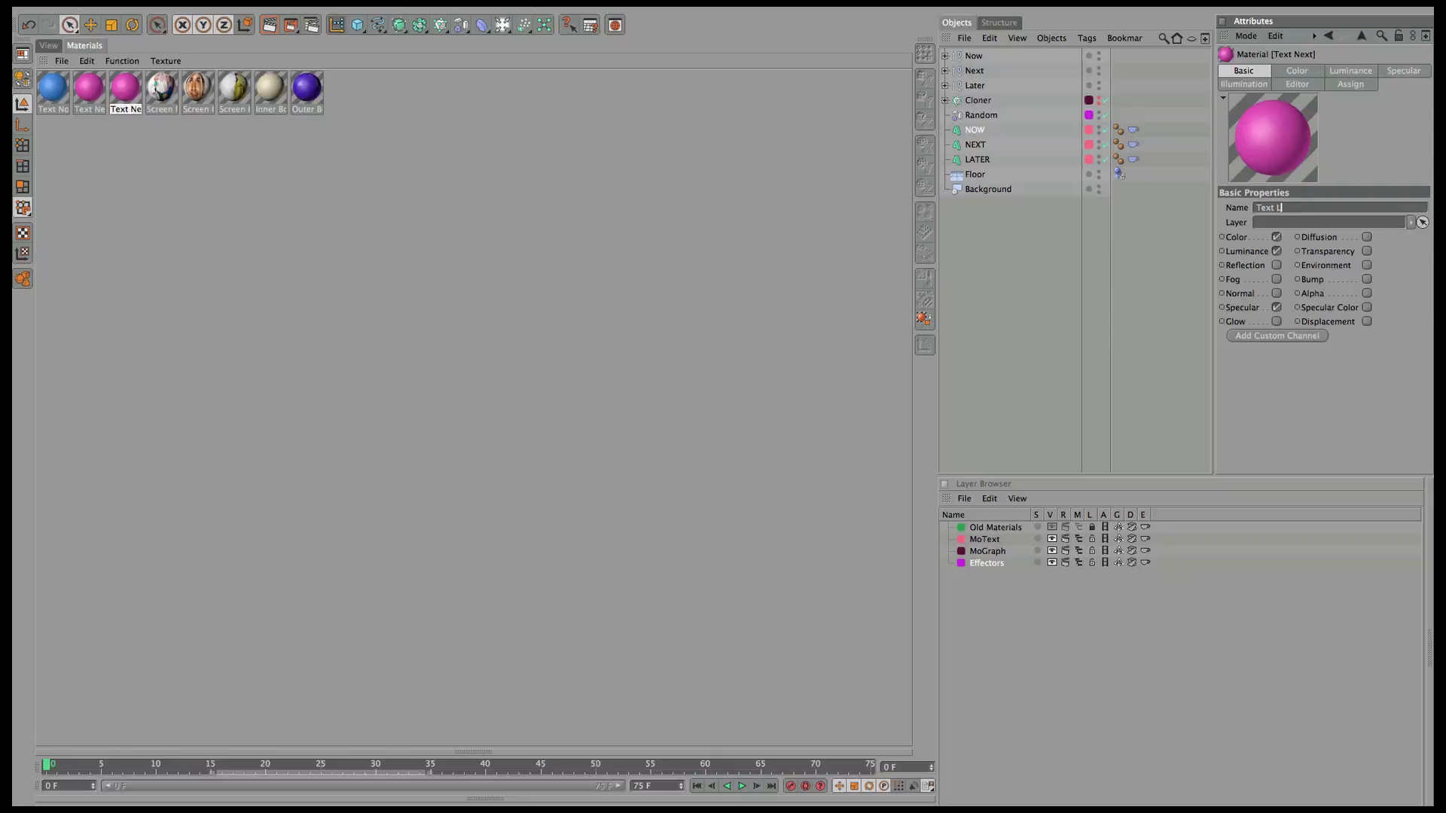
text(ater)
key(Return)
Colour Text Later green and paste the same green into its luminance colour.
click(1296, 71)
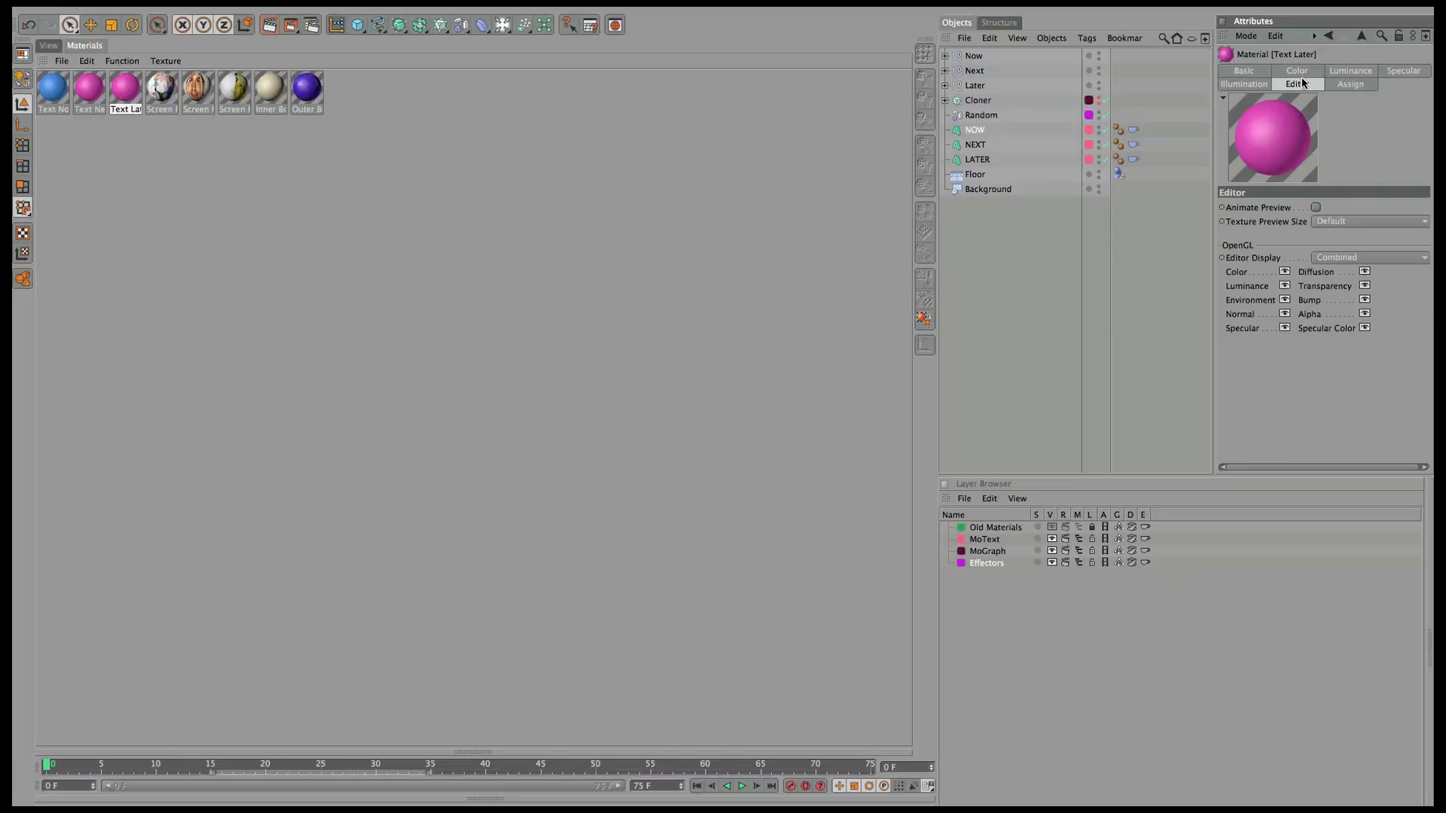
shift+click(1297, 82)
click(1293, 216)
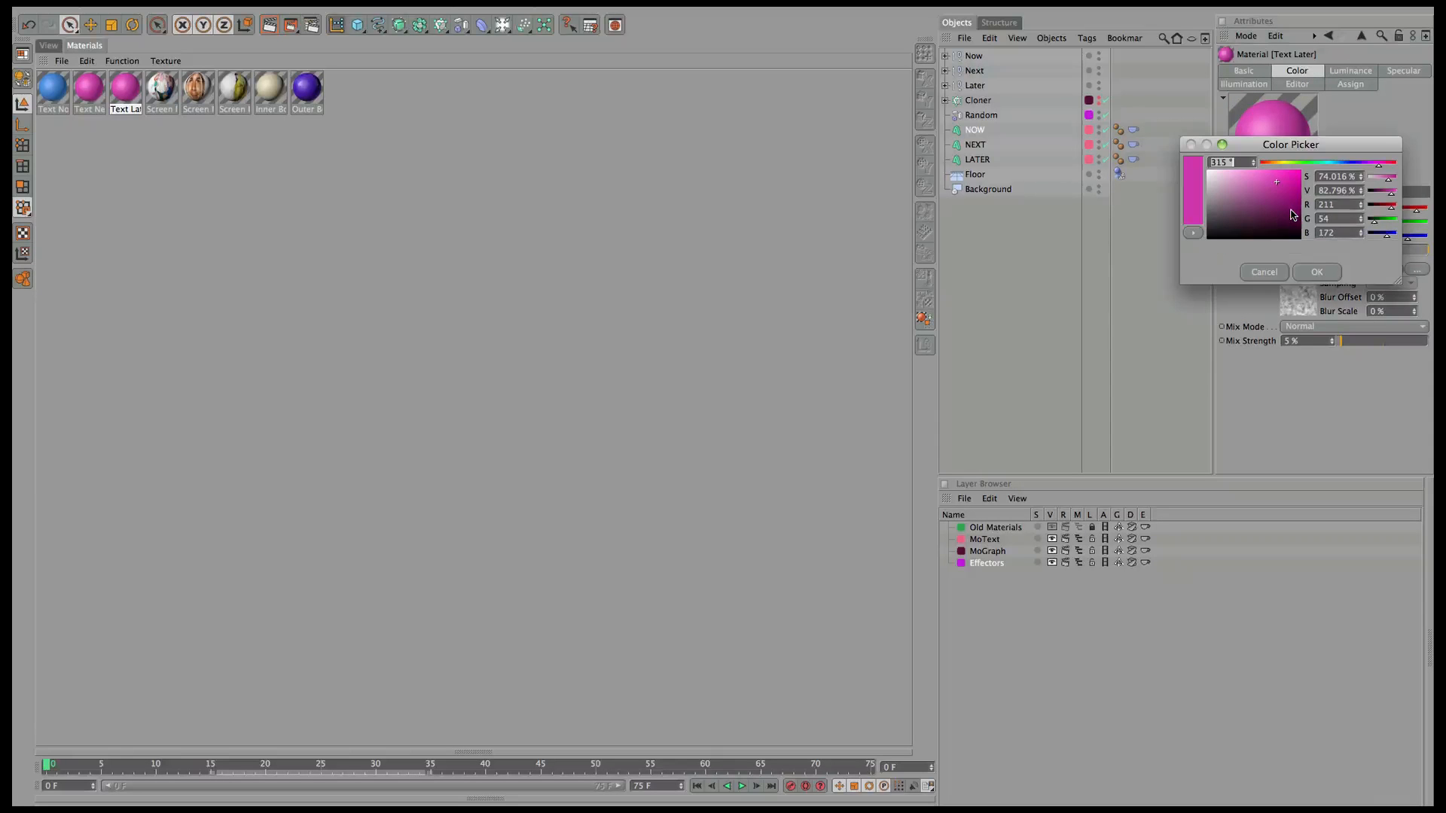
drag(1352, 165, 1285, 197)
click(1316, 272)
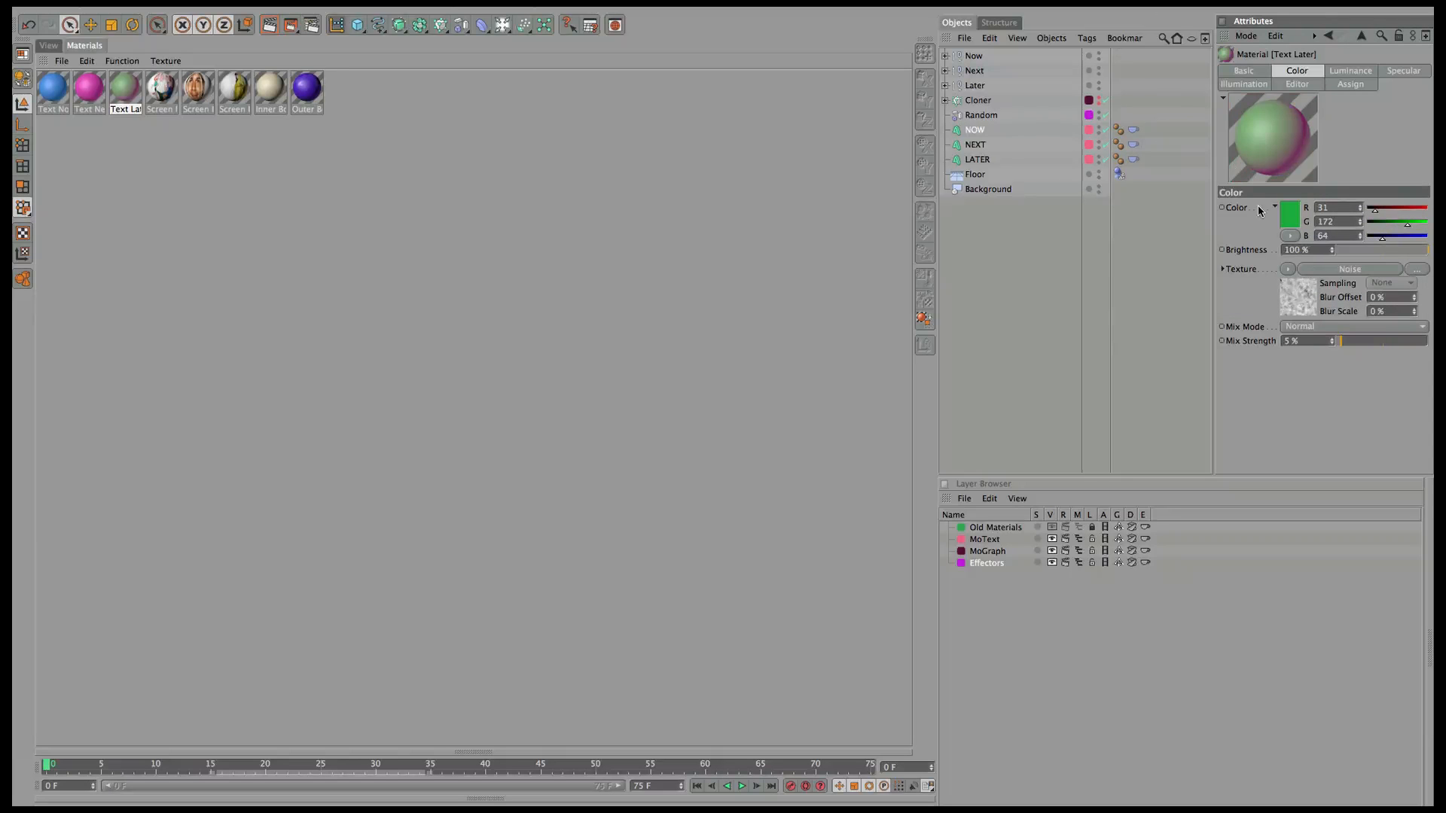
right_click(1235, 212)
click(1272, 268)
click(1357, 70)
right_click(1242, 213)
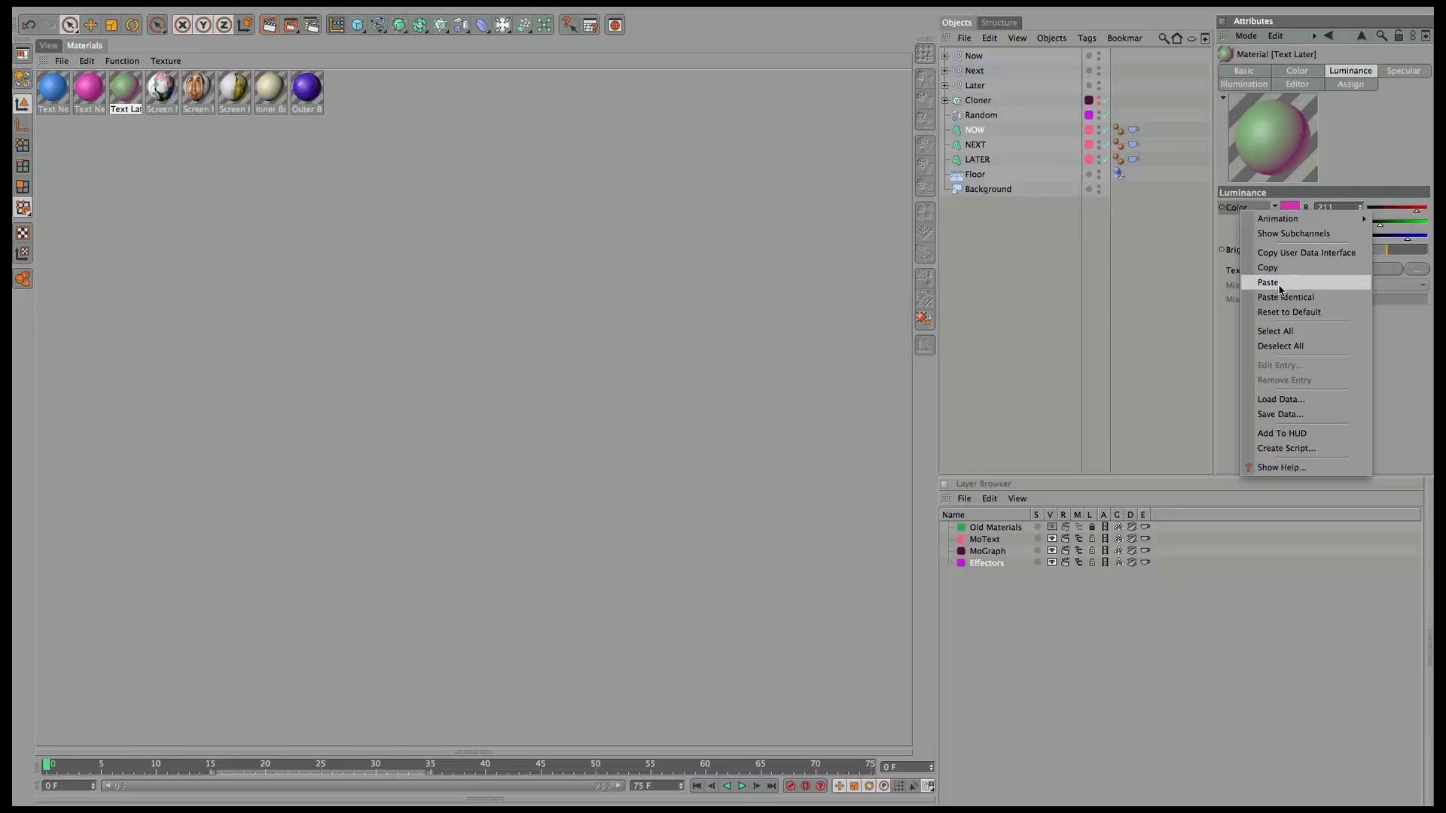
click(1286, 283)
Apply the Text Later, Text Next and Text Now materials to their titles, then raise NOW about 131 cm.
drag(144, 100, 991, 159)
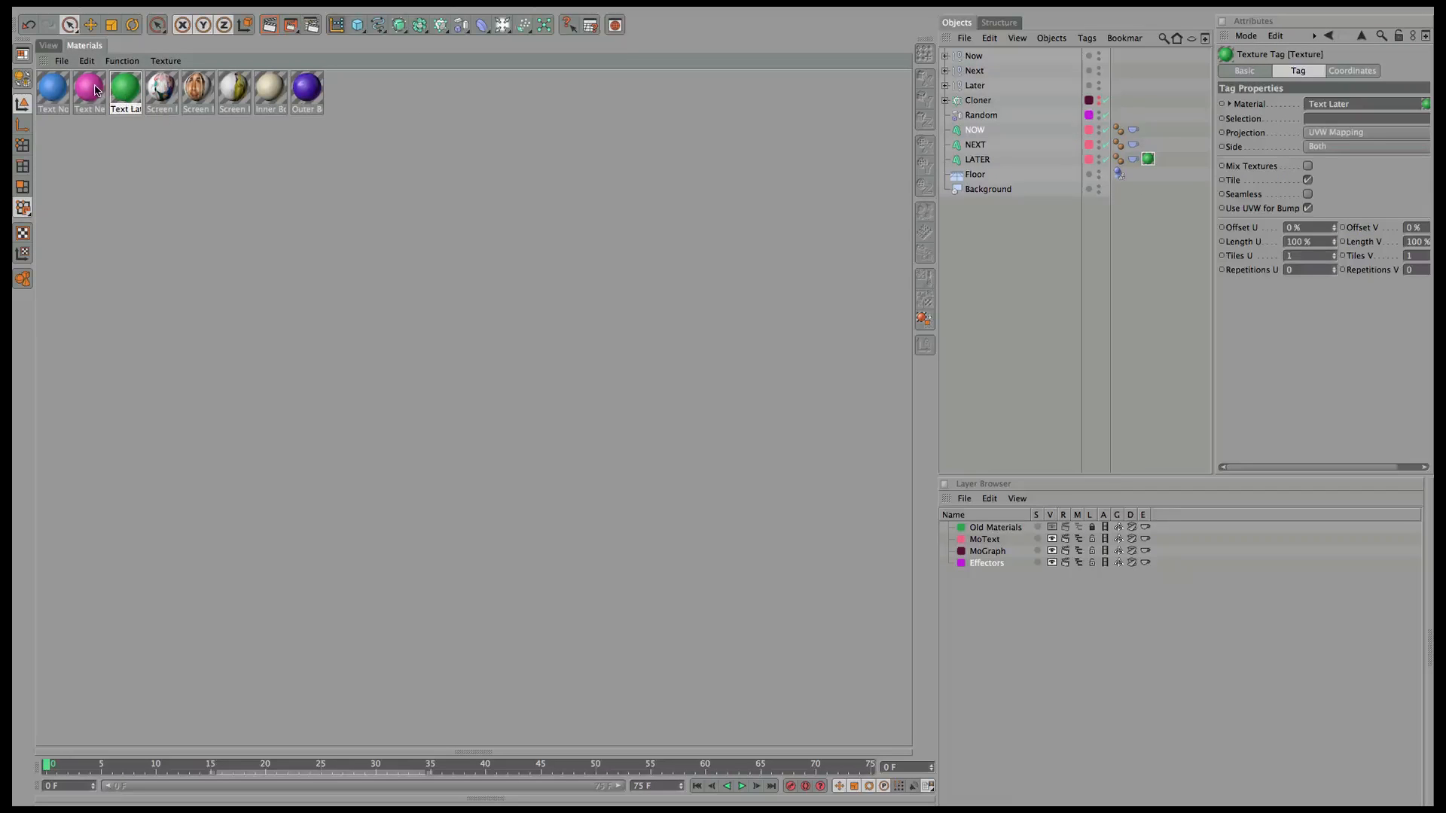
drag(92, 91, 982, 147)
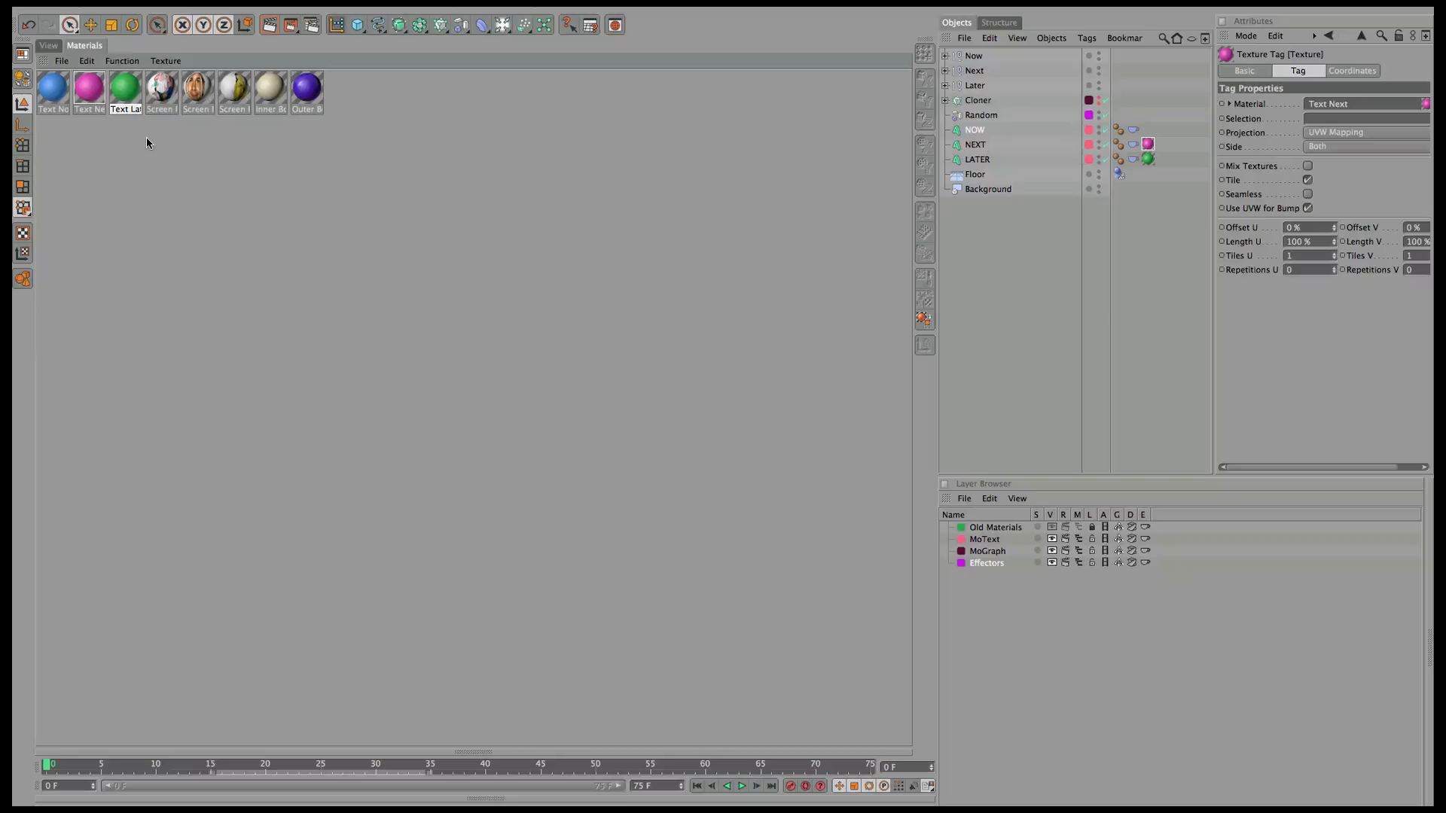
drag(60, 92, 979, 130)
click(48, 45)
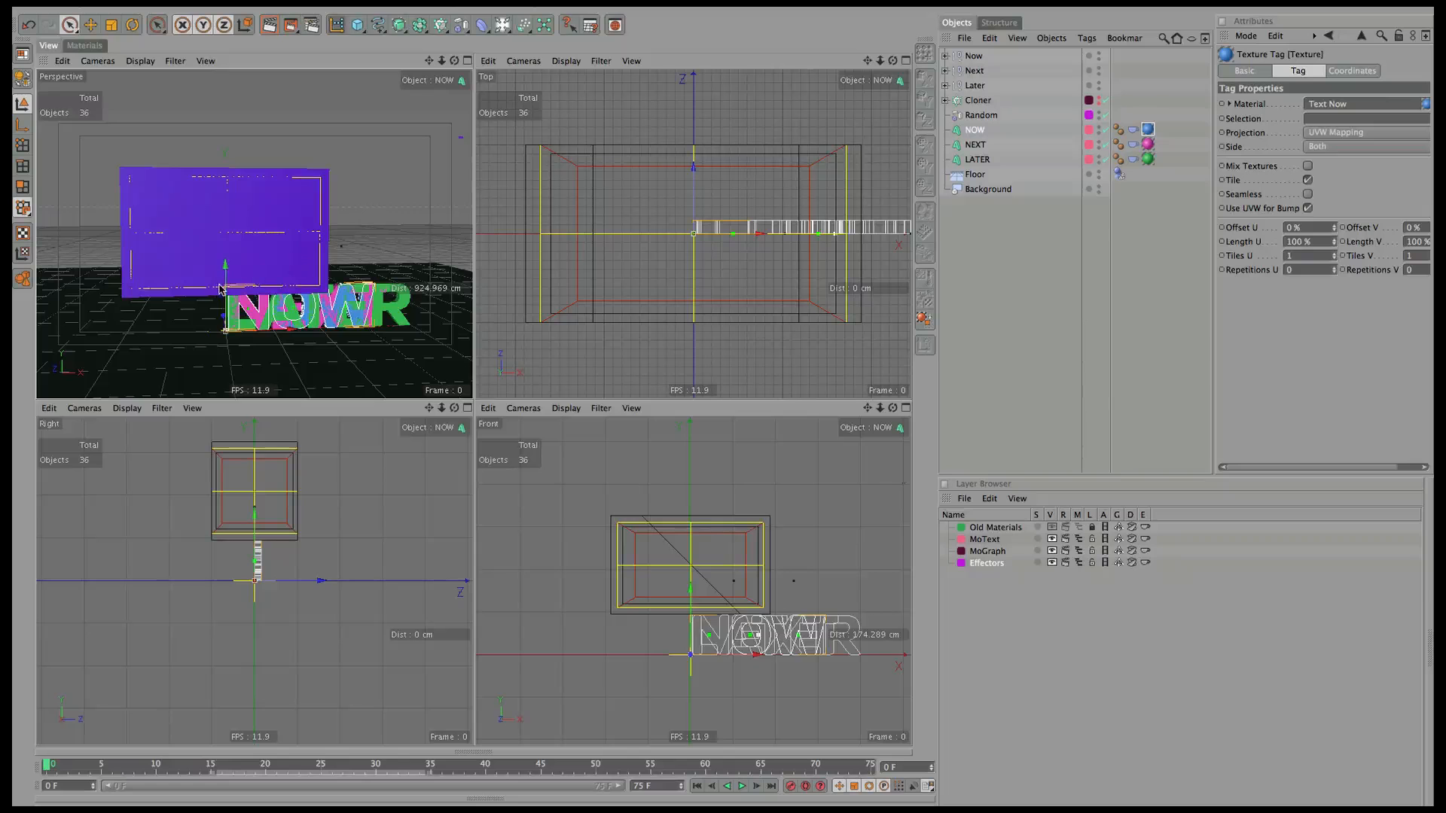
drag(226, 292, 407, 265)
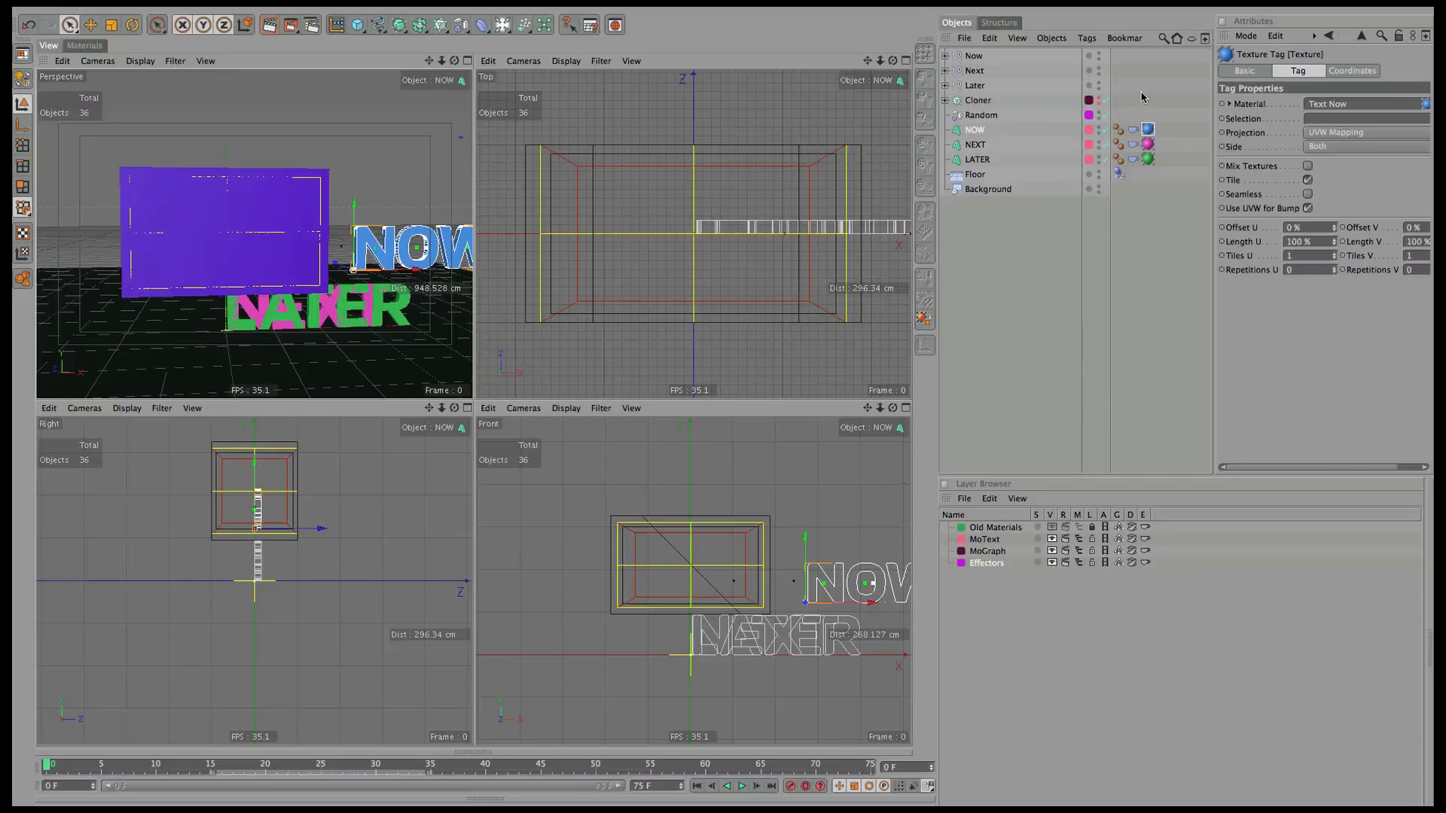
Transfer NEXT and LATER to NOW's position using Functions > Transfer.
ctrl+click(976, 145)
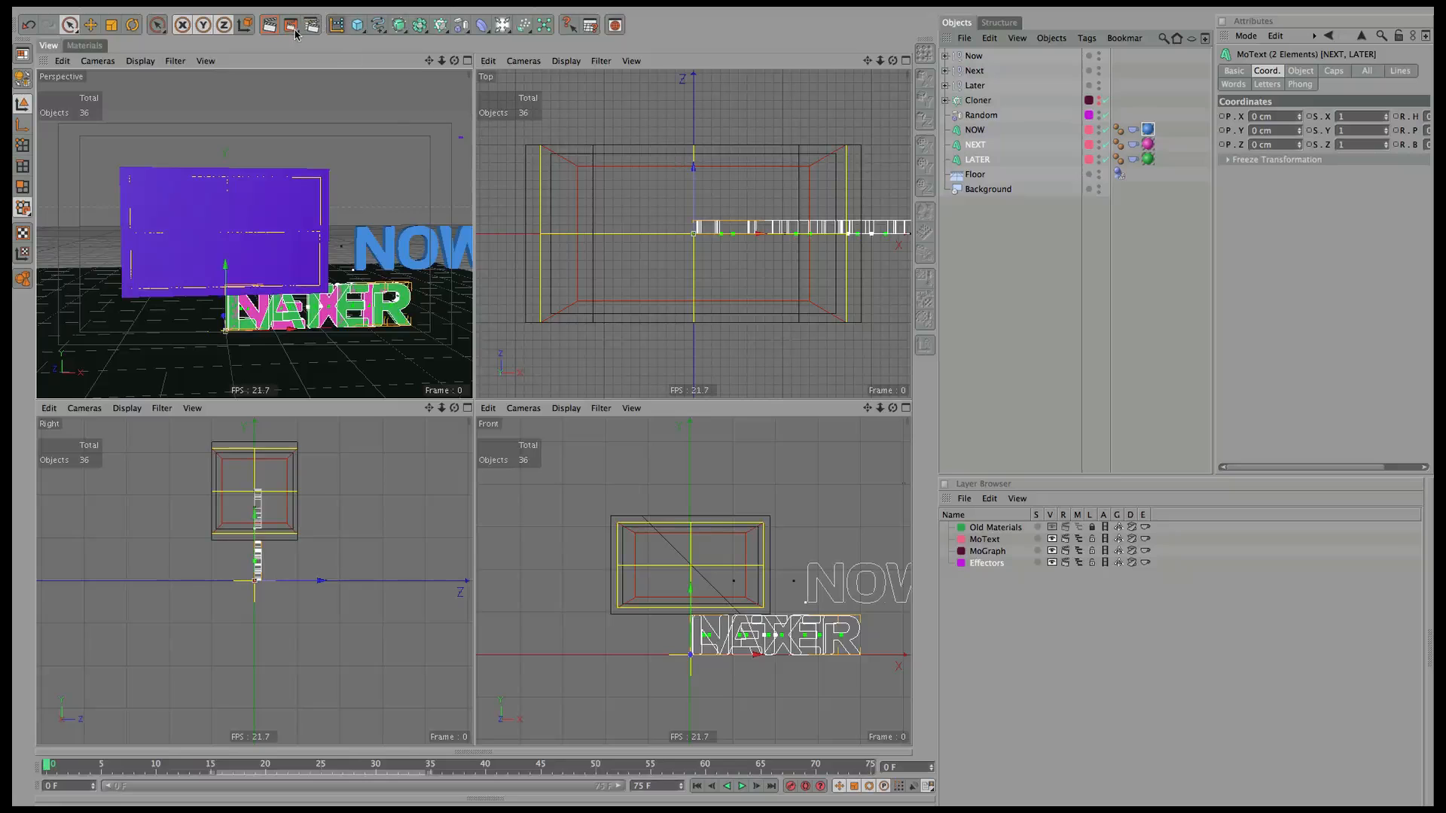
click(262, 9)
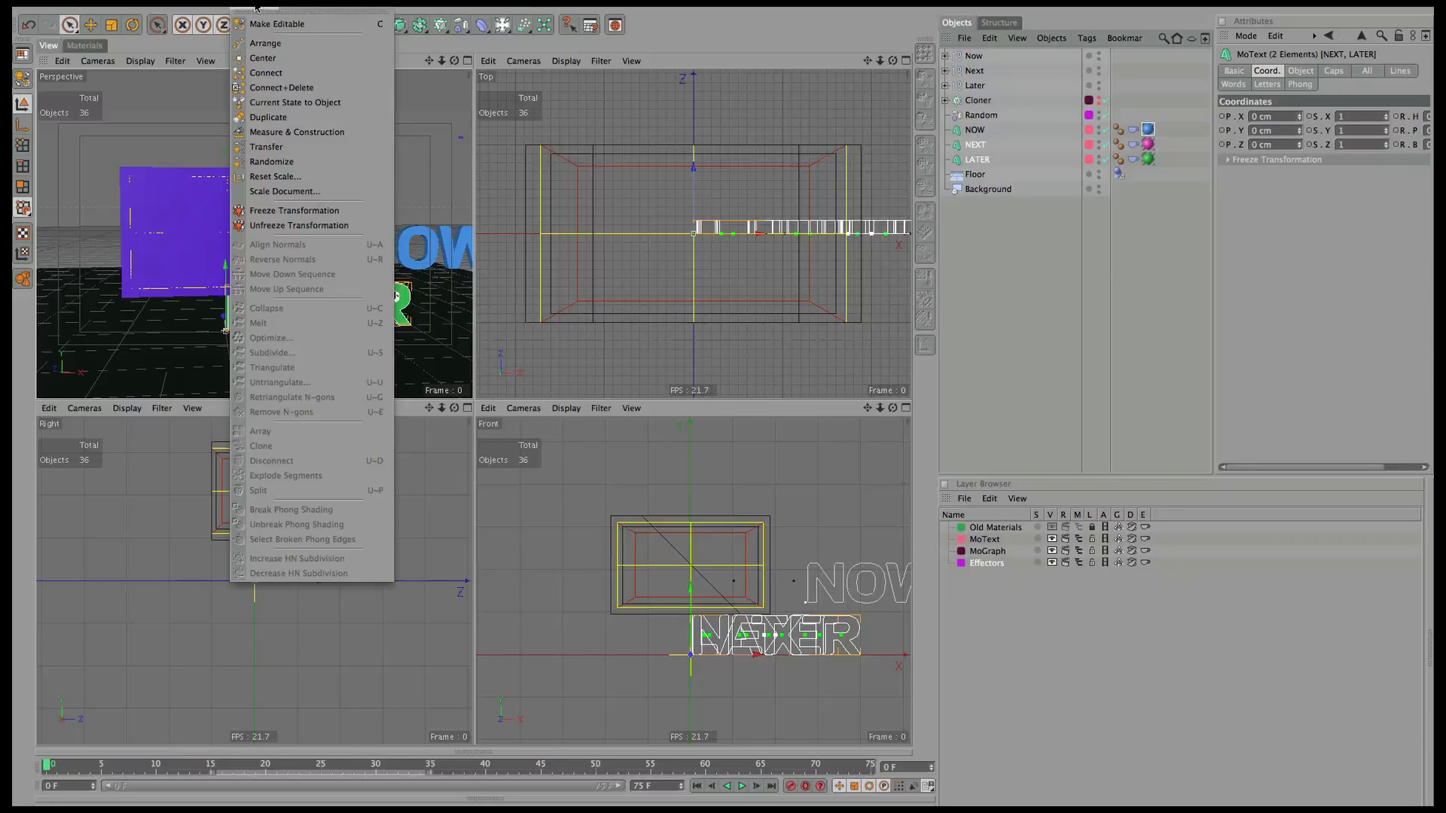
click(275, 149)
drag(975, 130, 1295, 105)
click(1258, 191)
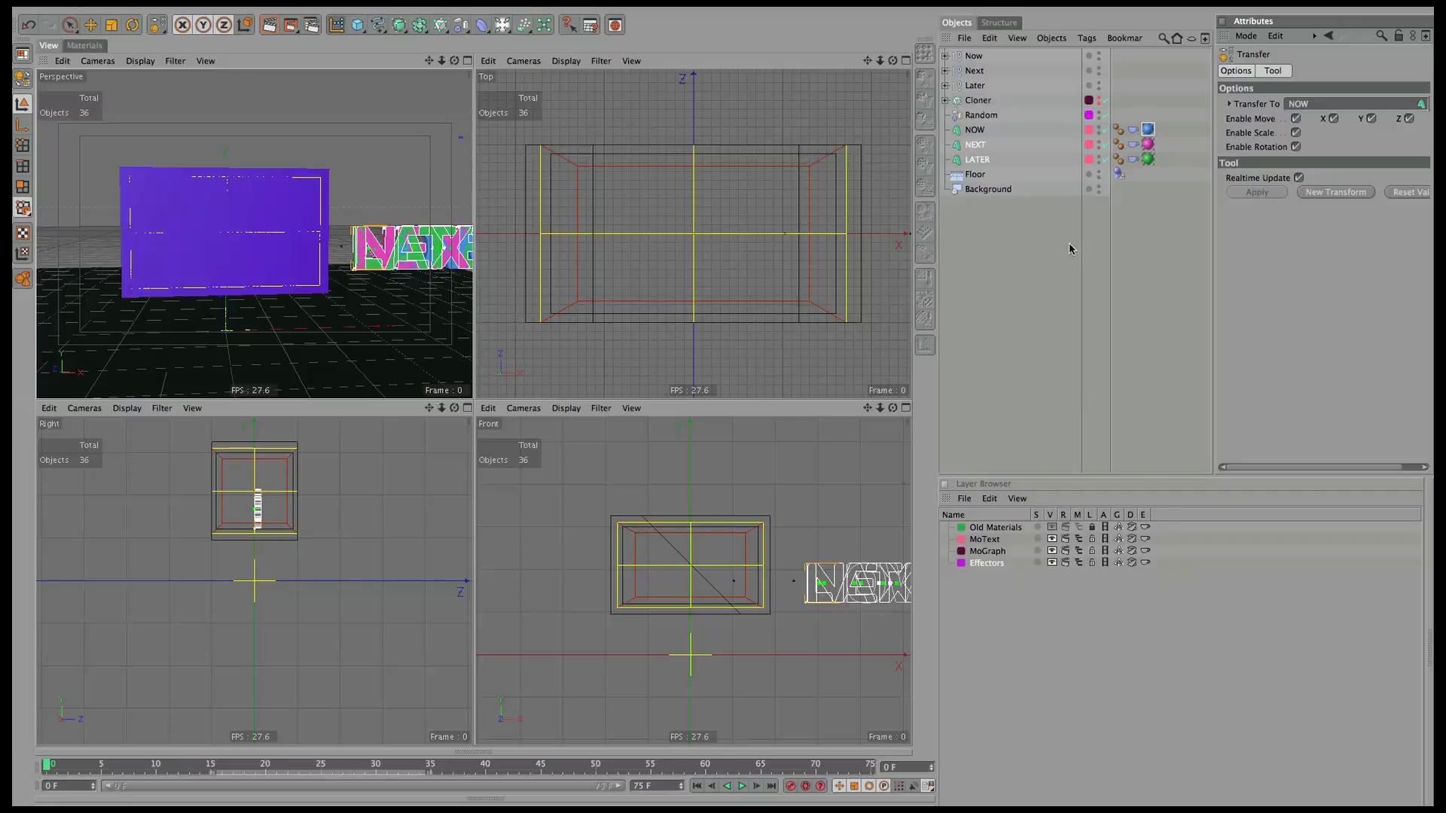
Parent NOW, NEXT and LATER under the Now, Next and Later nulls and collapse them.
click(1044, 233)
drag(980, 134, 980, 60)
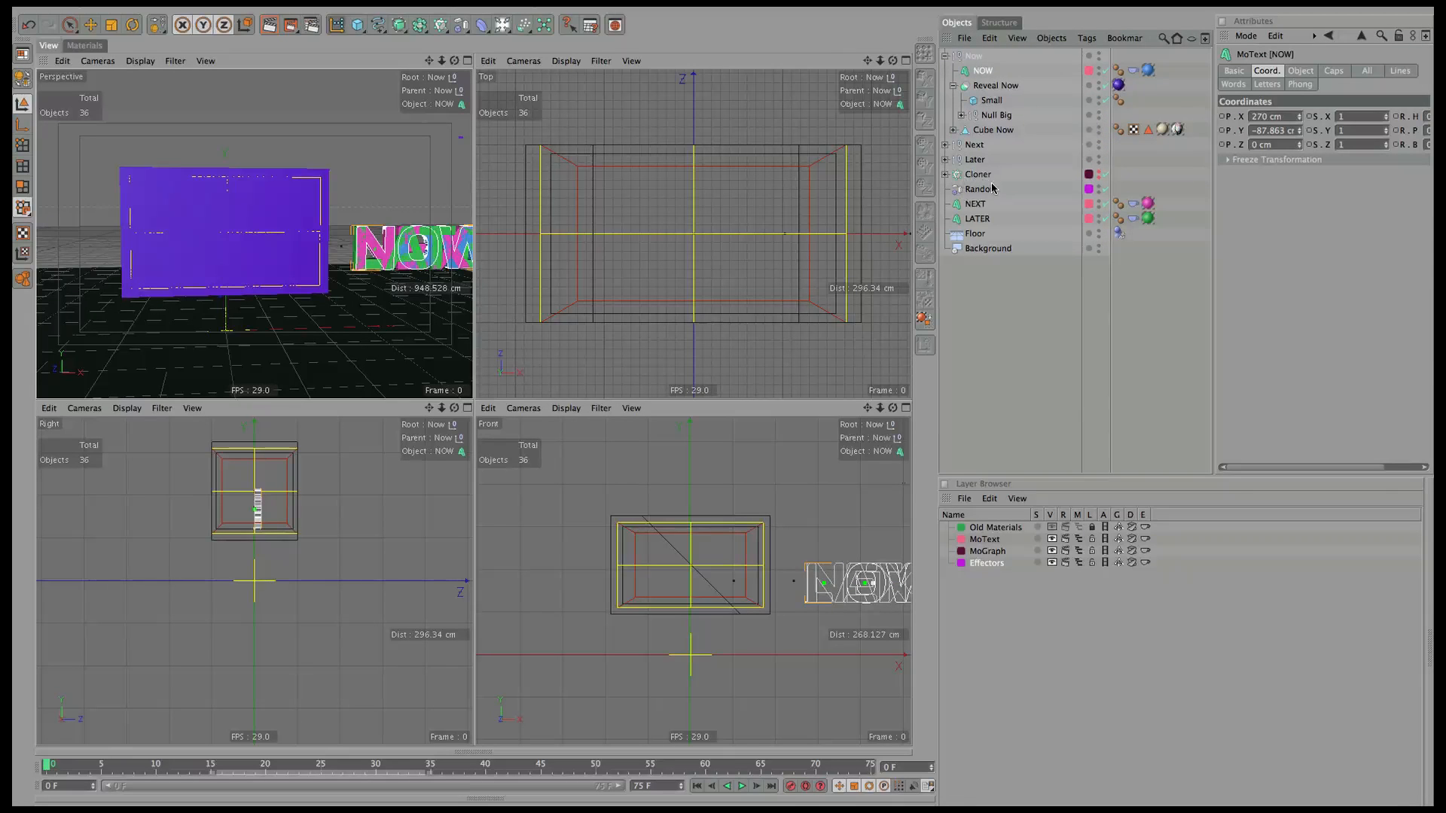
drag(981, 204, 979, 147)
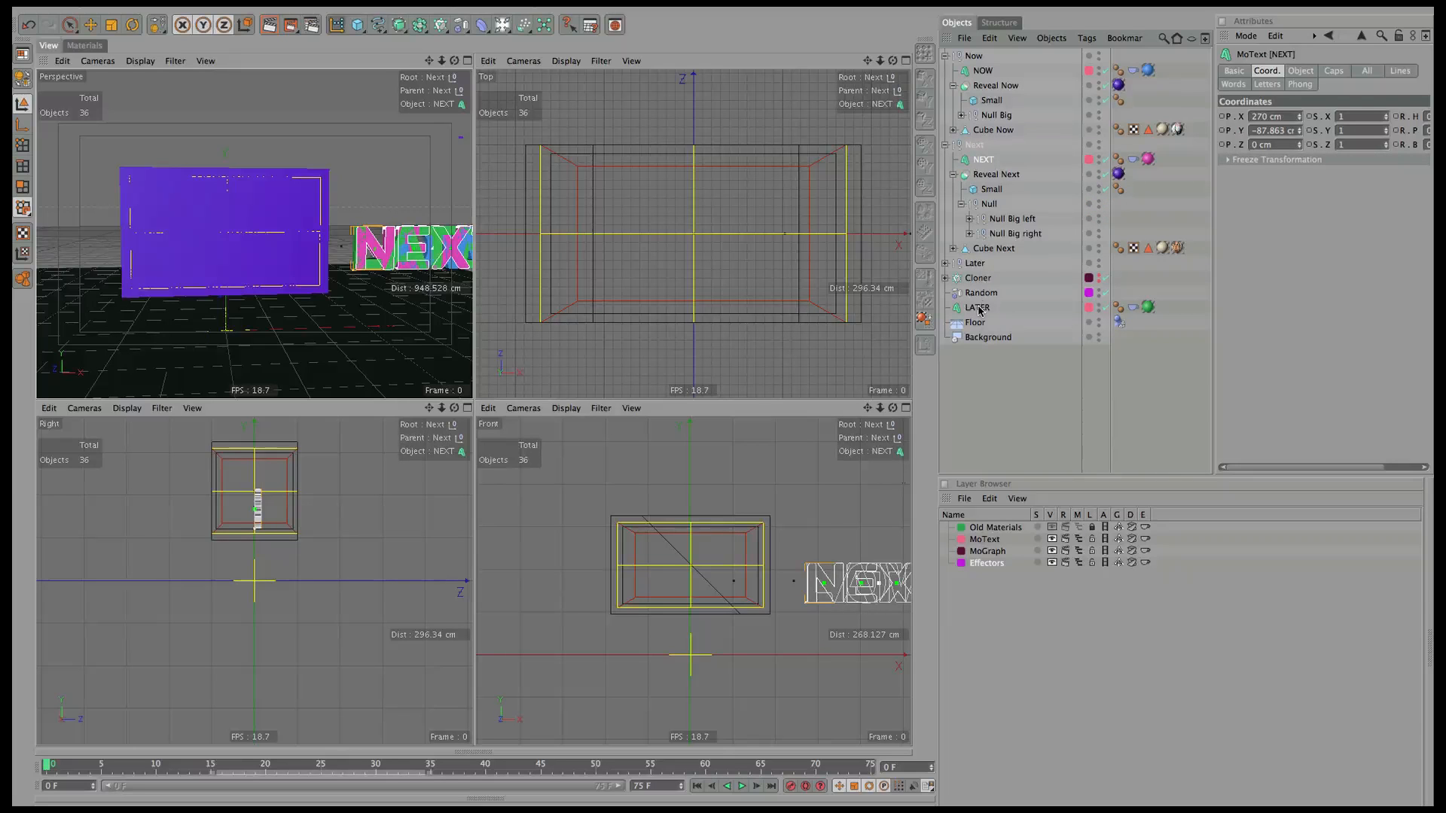
drag(982, 308, 978, 265)
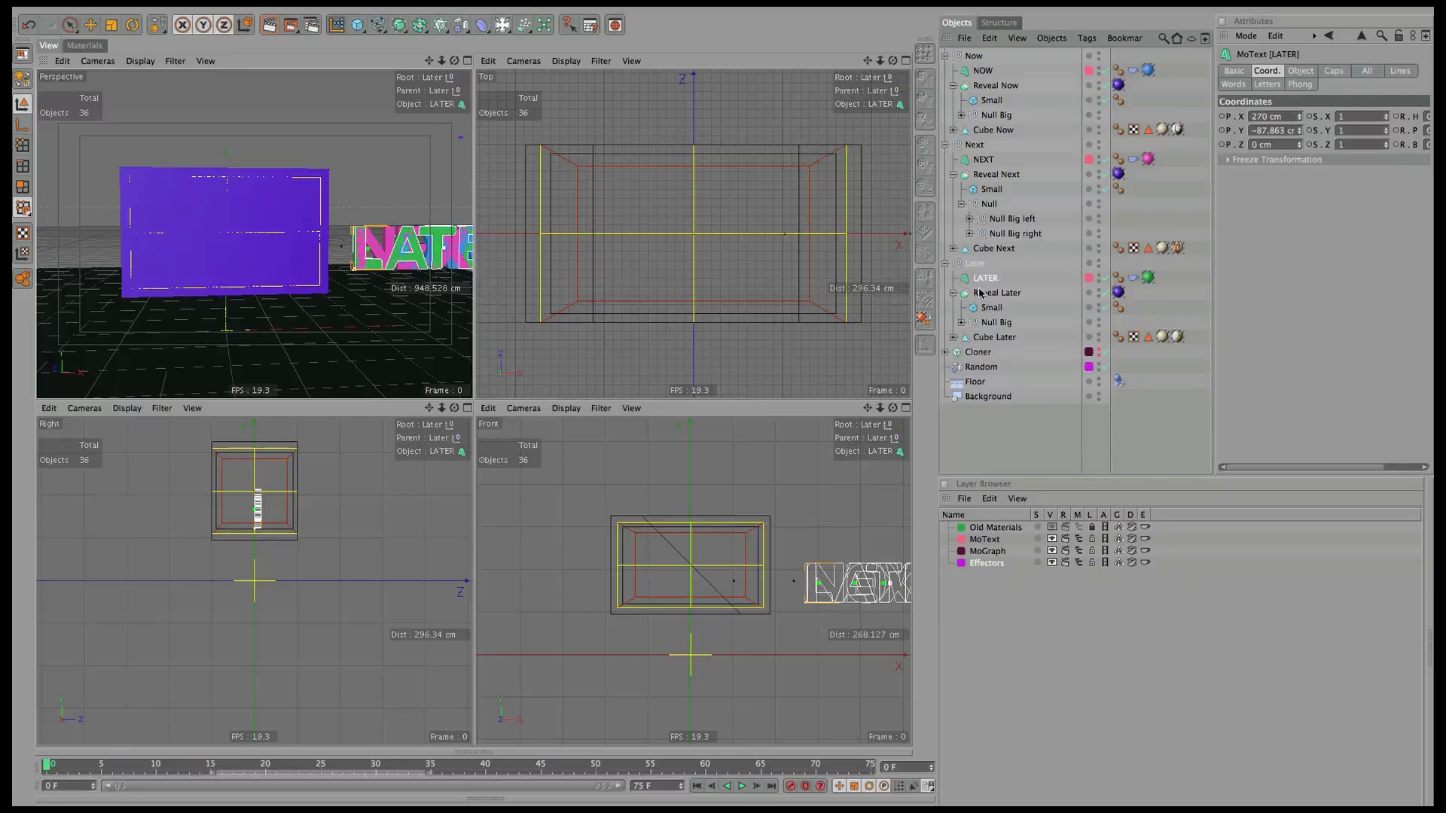
click(945, 56)
click(945, 71)
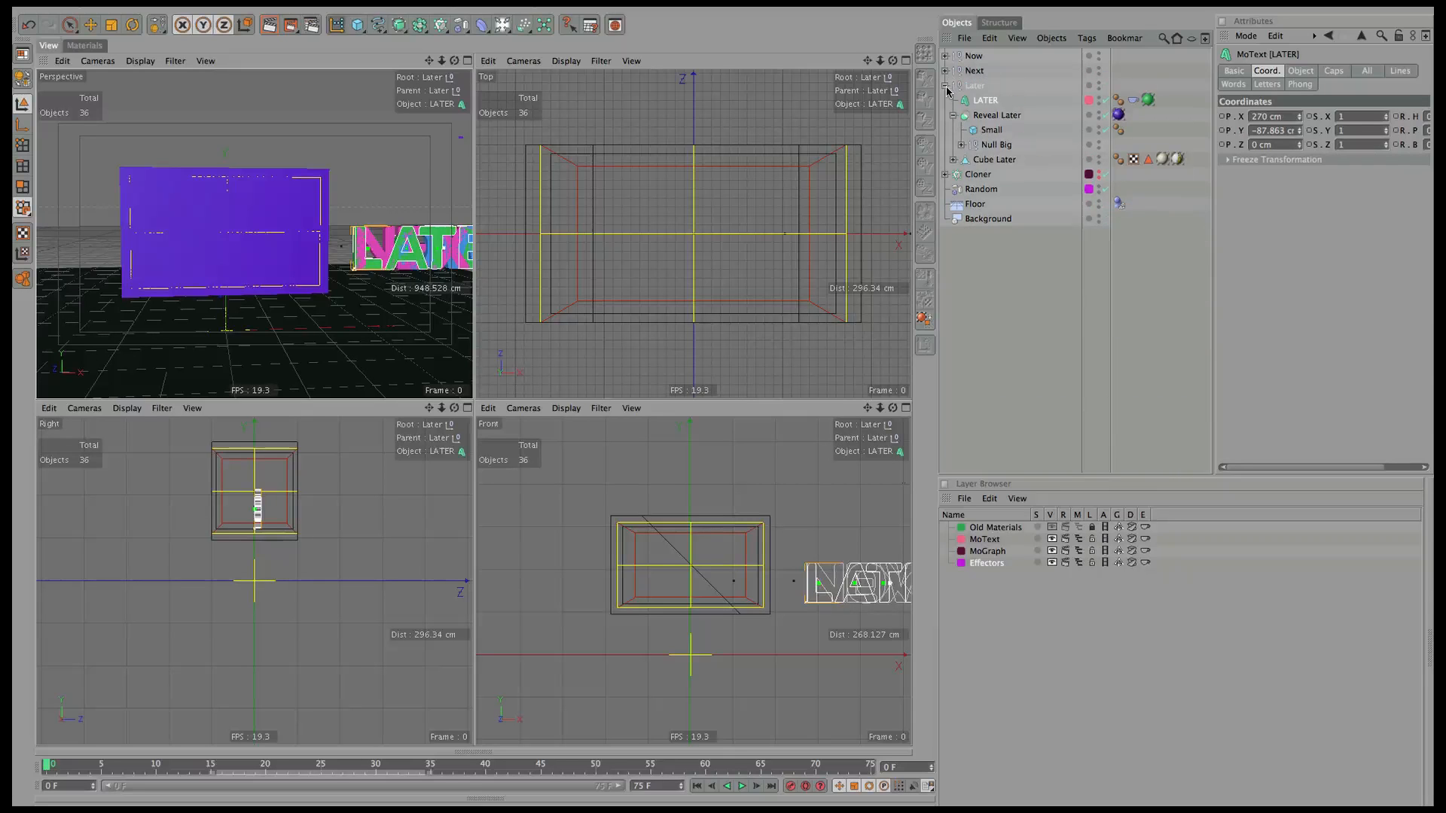
click(946, 86)
click(974, 70)
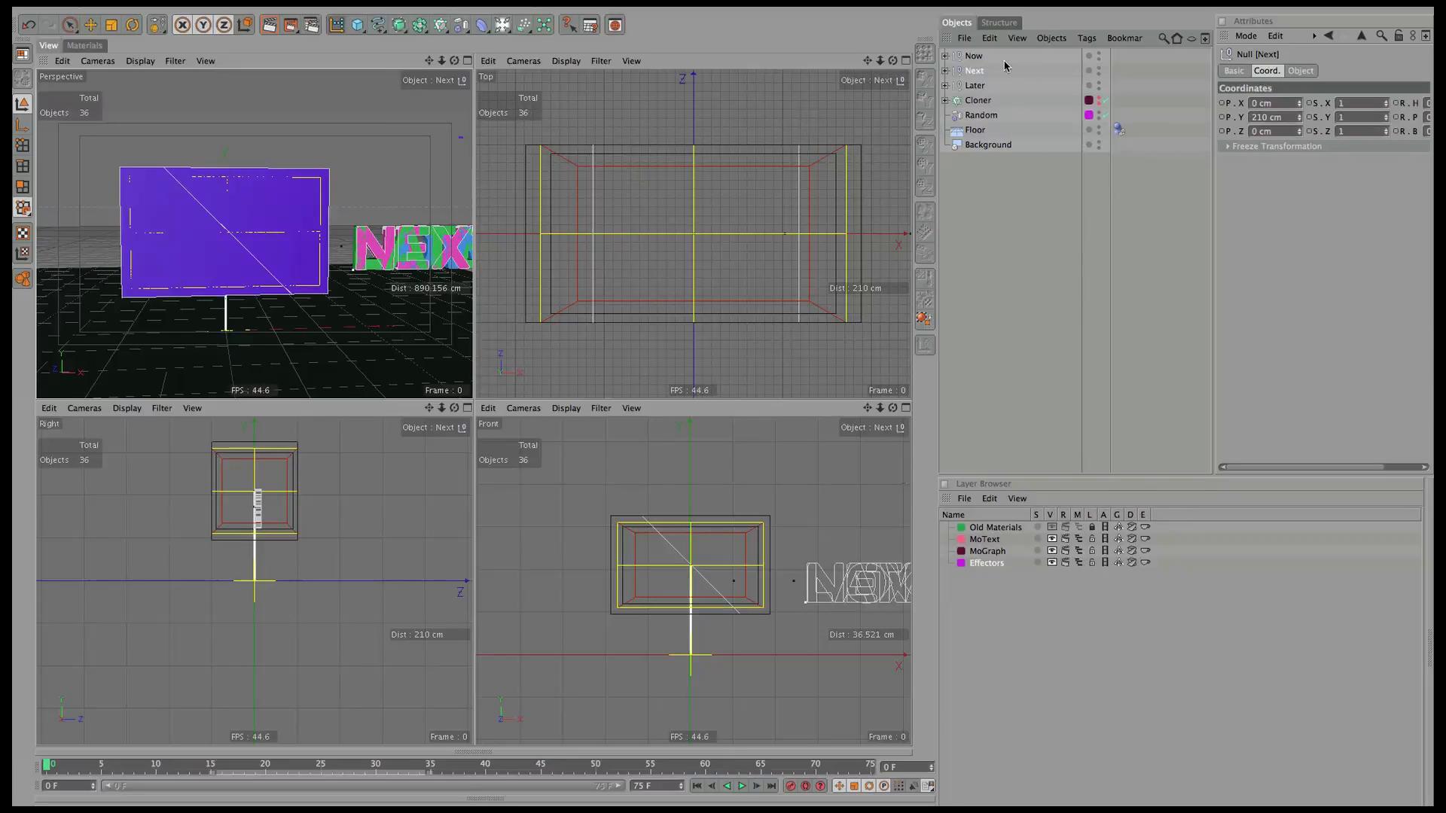
Move the Next null about 2061 cm to the left.
click(90, 25)
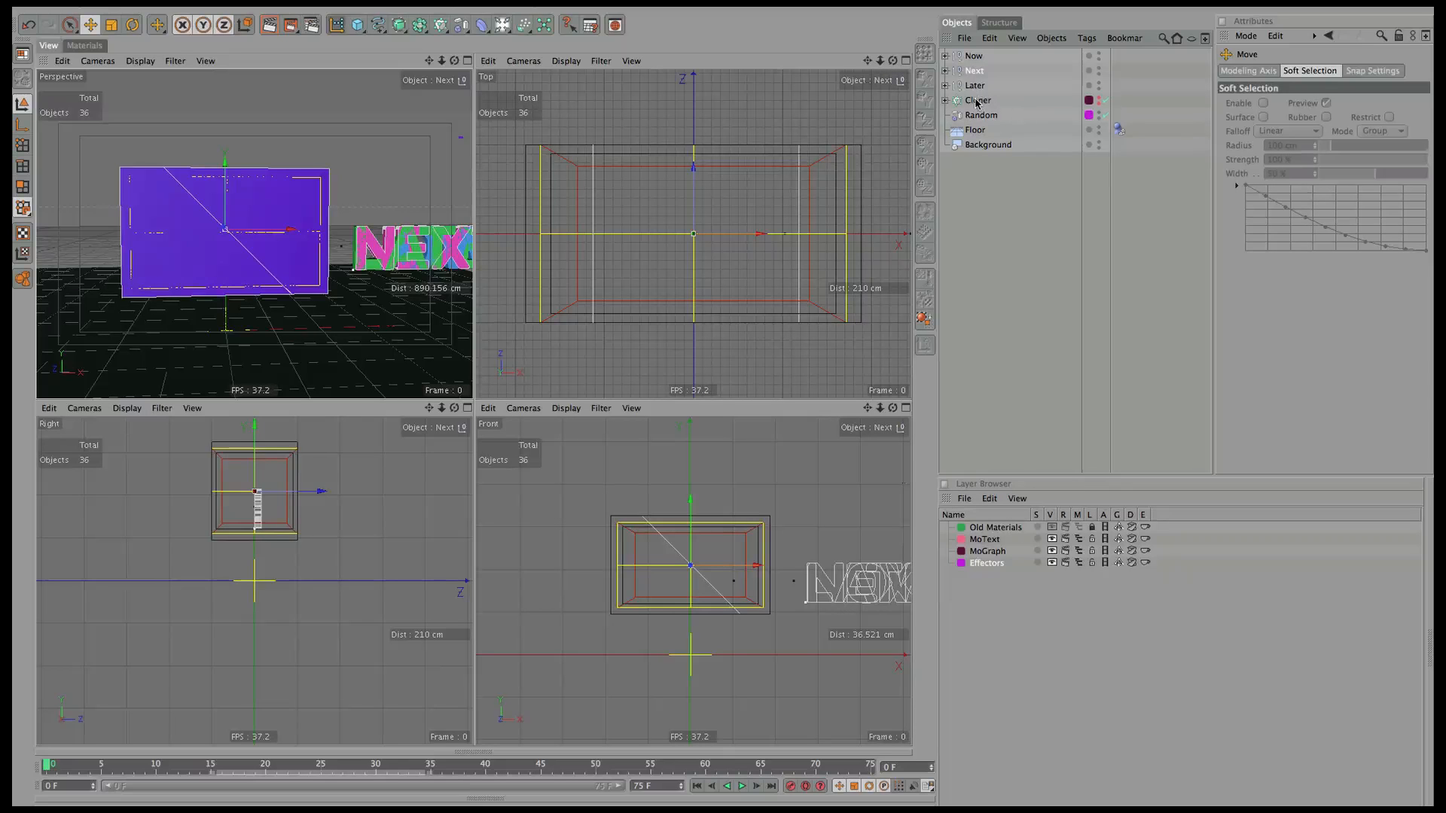
click(974, 56)
scroll(787, 224, down, 5)
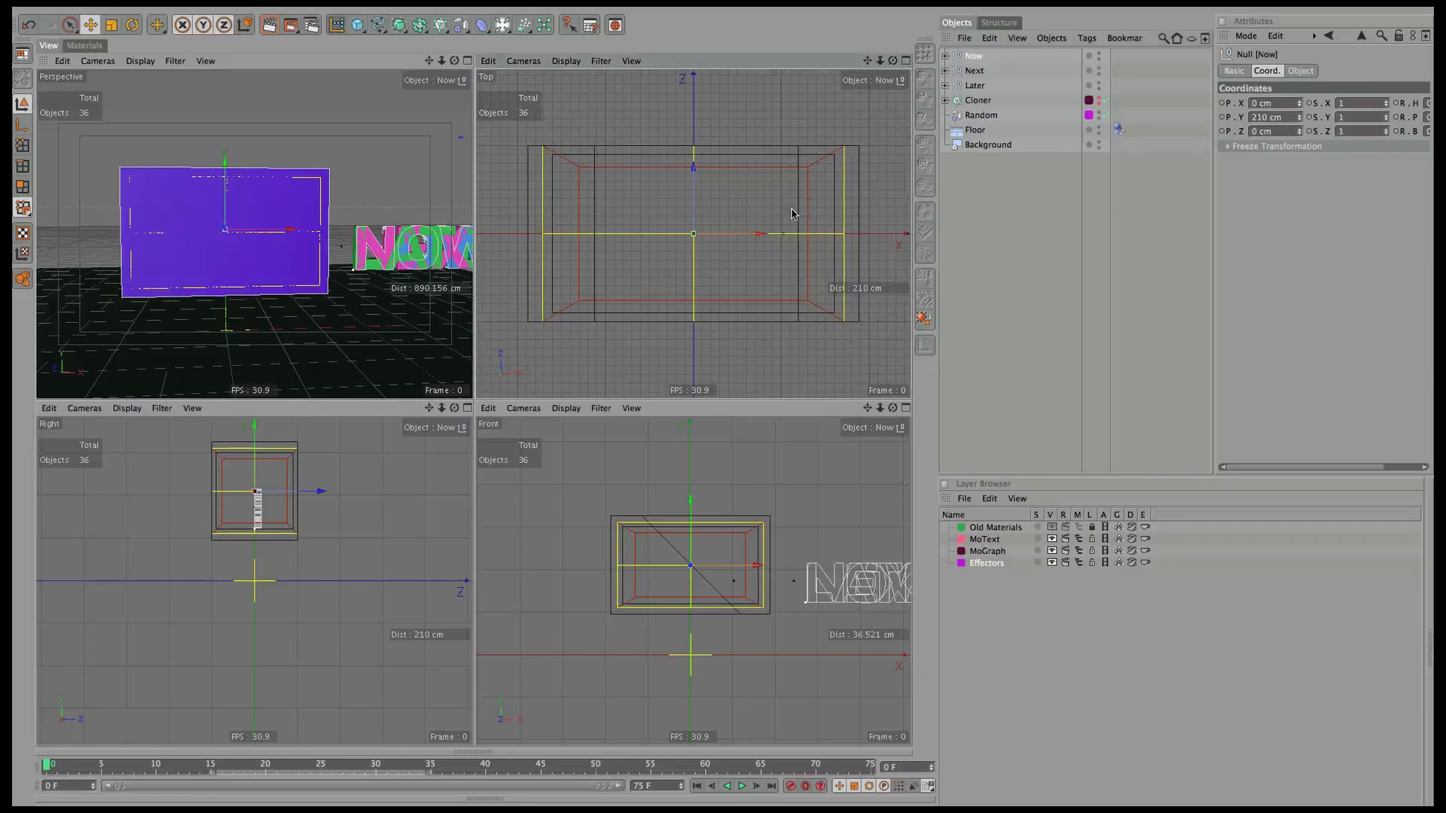
scroll(566, 375, down, 6)
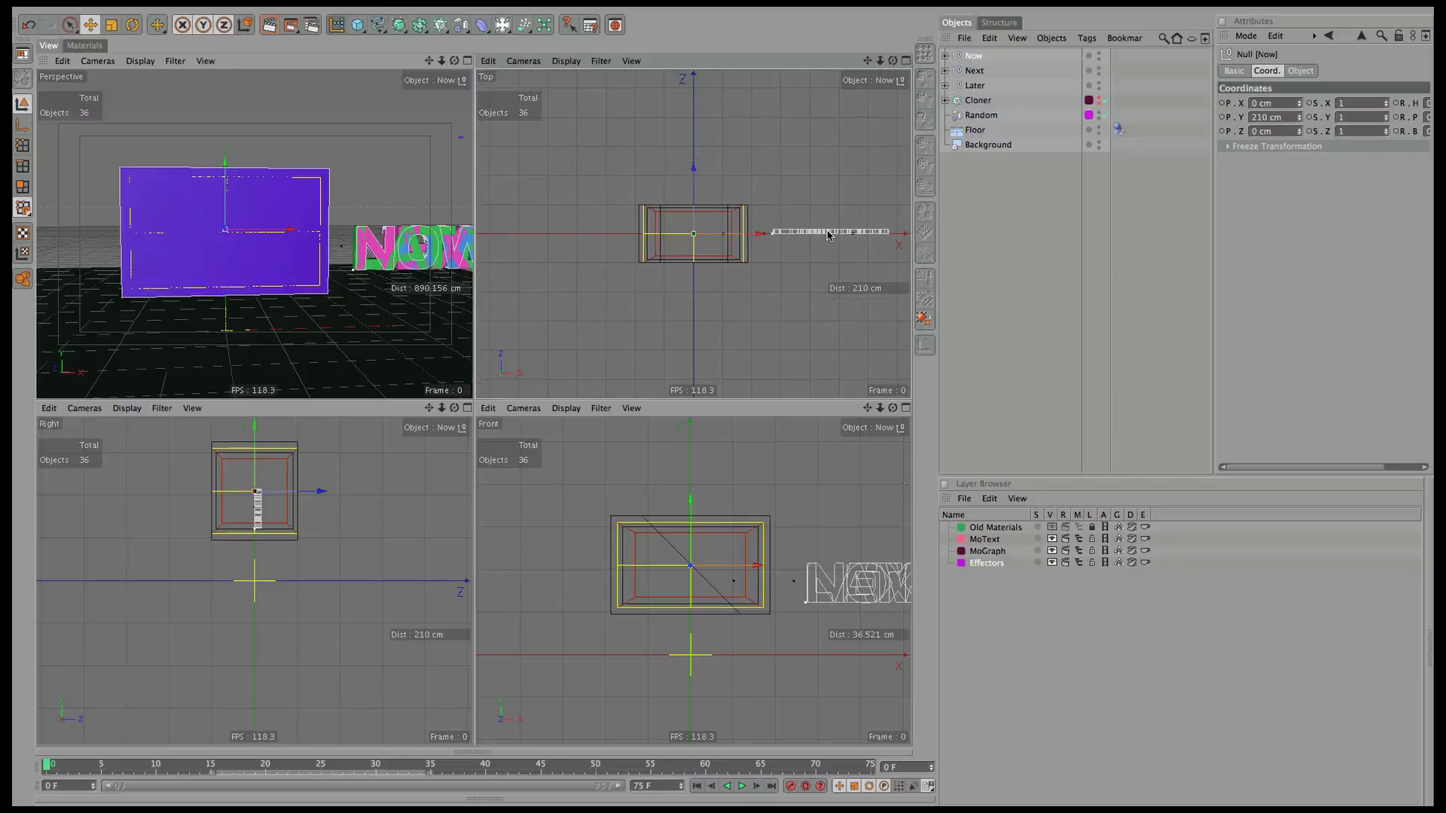
scroll(562, 394, down, 4)
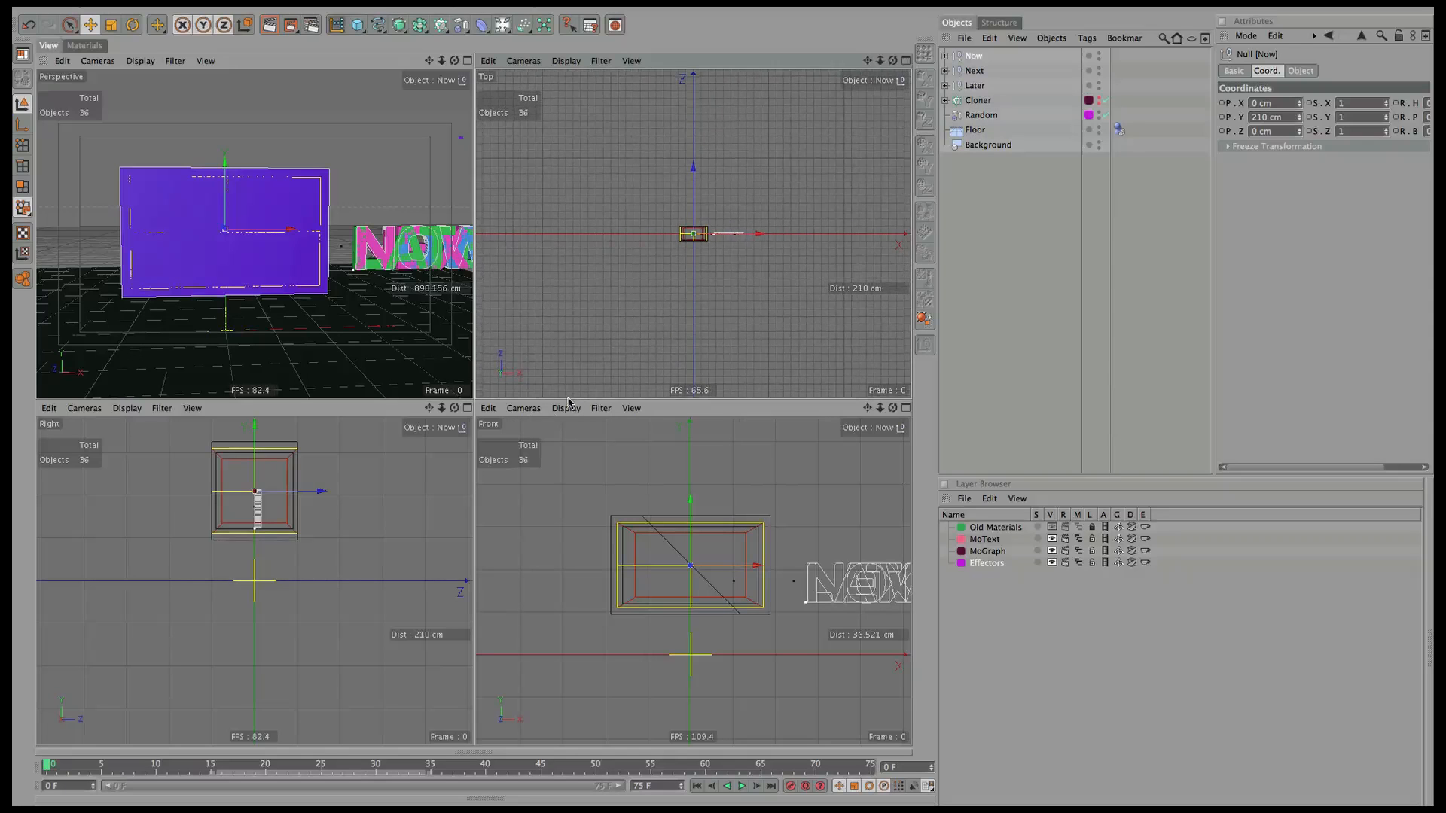
click(987, 72)
drag(696, 235, 583, 161)
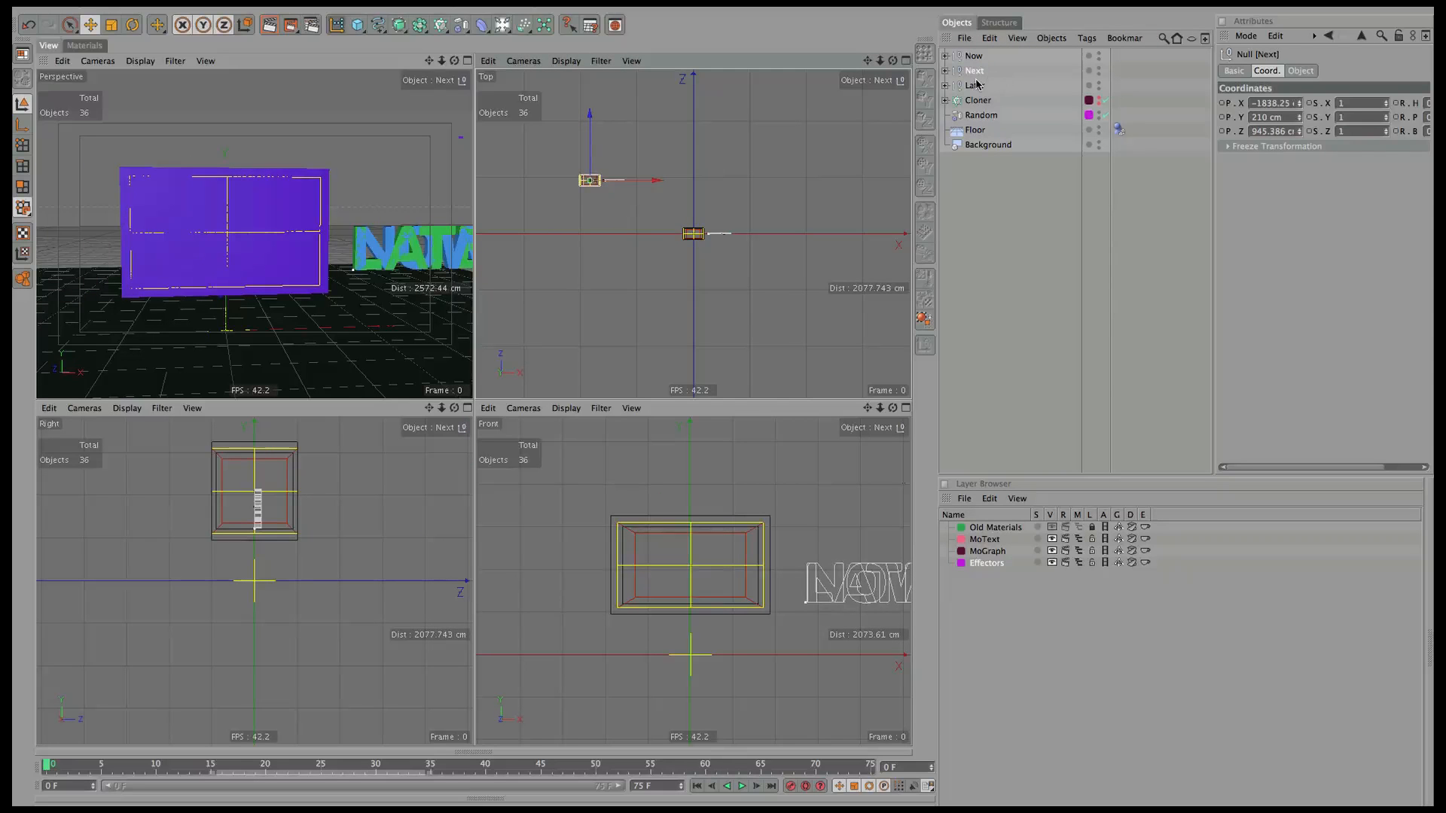
Move the Later null about 4110 cm to the left.
click(690, 234)
drag(755, 235, 519, 229)
drag(869, 60, 1007, 32)
Rotate the Later title a quarter turn and slide it to its new spot.
key(r)
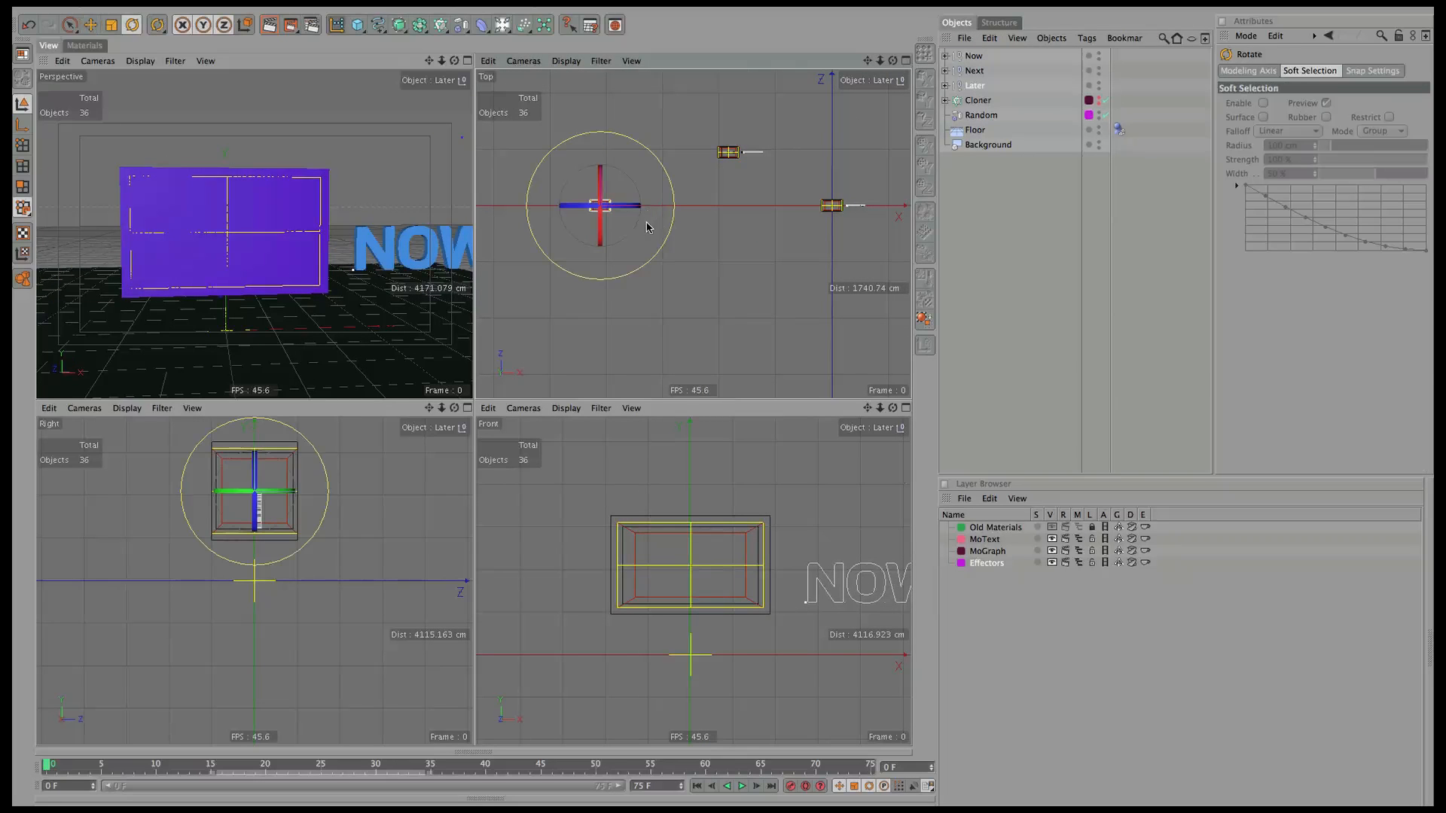
drag(631, 233, 571, 252)
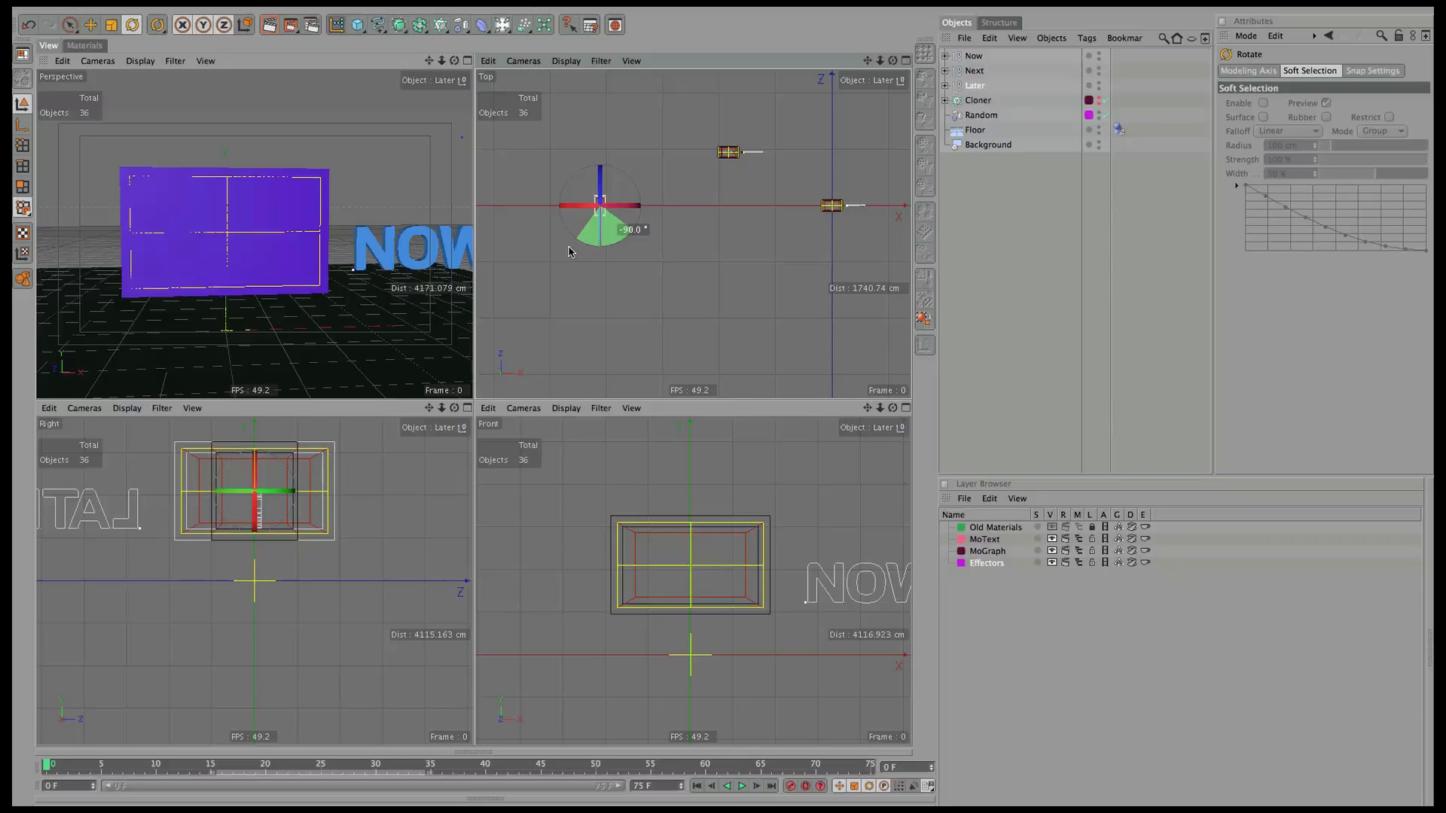
drag(590, 206, 620, 216)
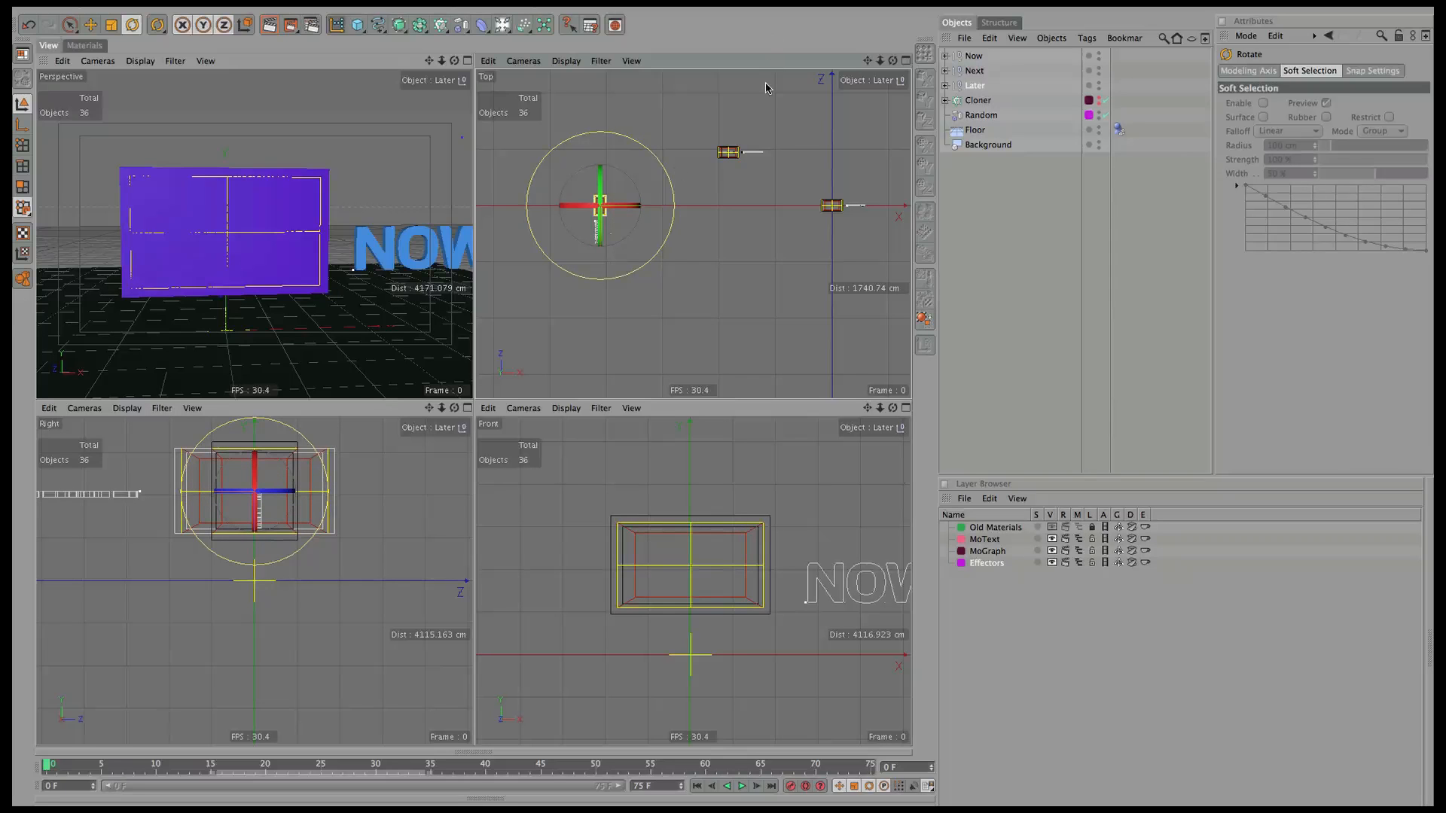
key(e)
drag(600, 272, 600, 303)
drag(646, 239, 660, 240)
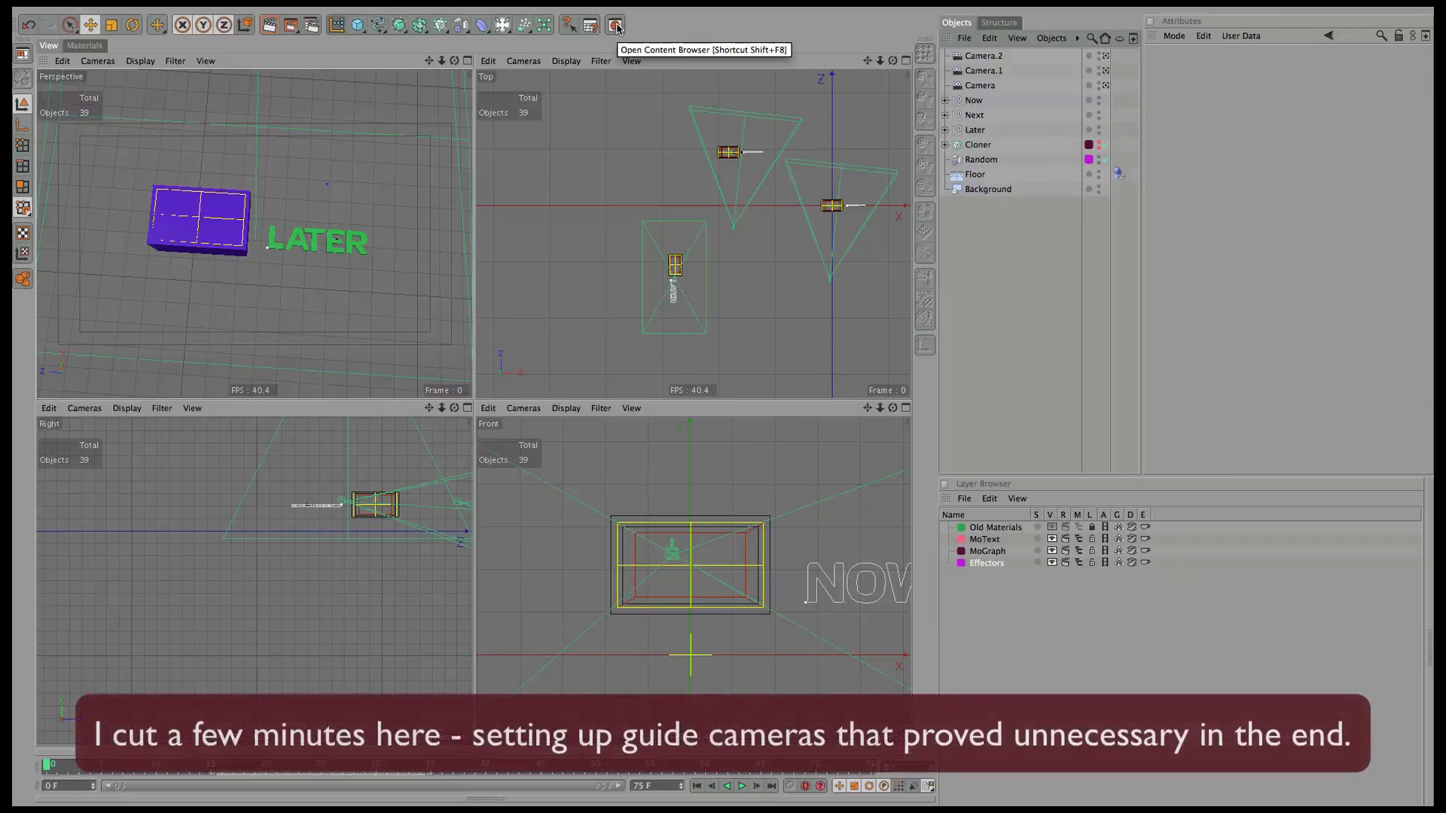
Drag CS_MoCam.c4d from the Content Browser into the scene.
click(616, 26)
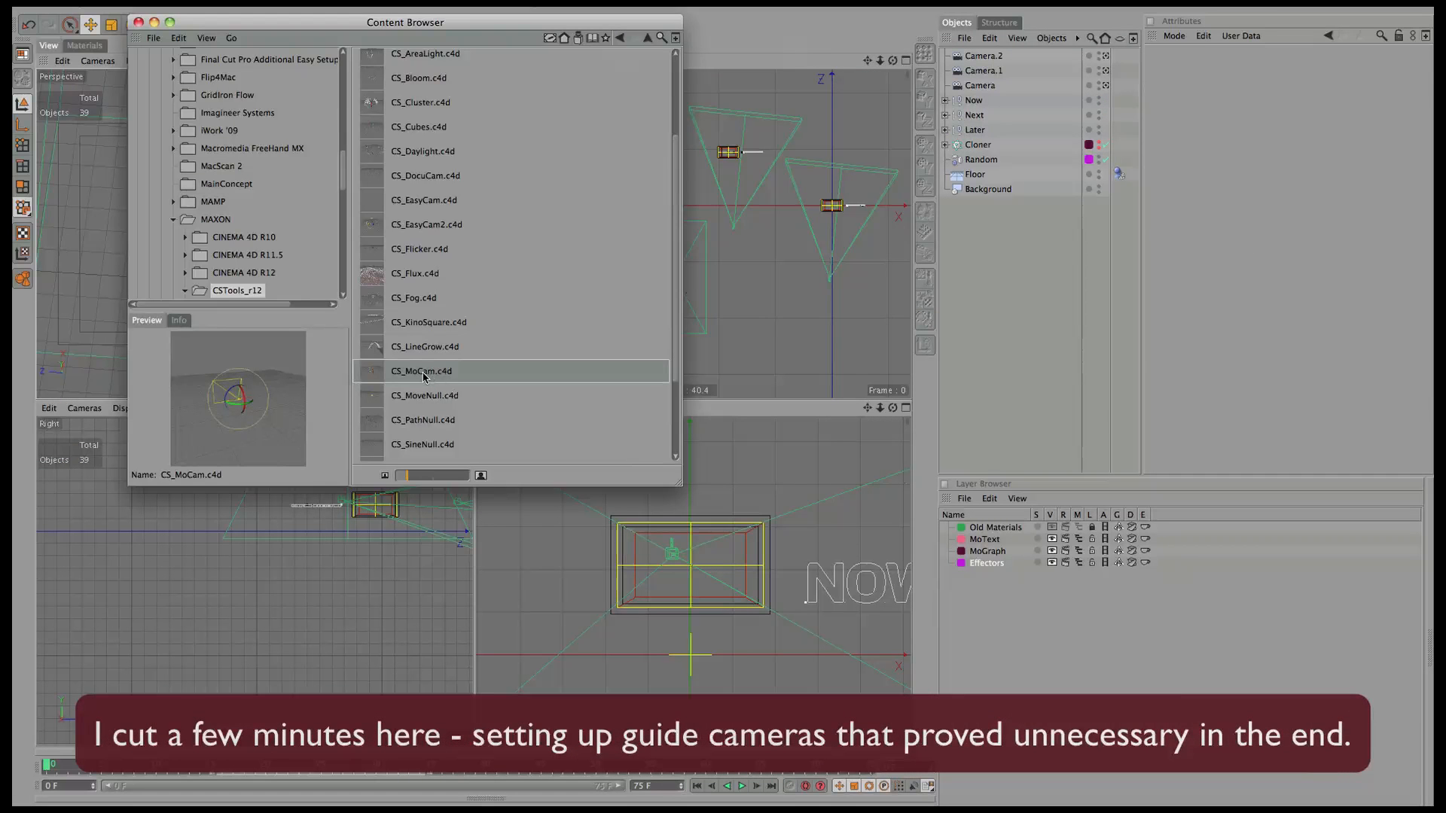
drag(424, 376, 1015, 227)
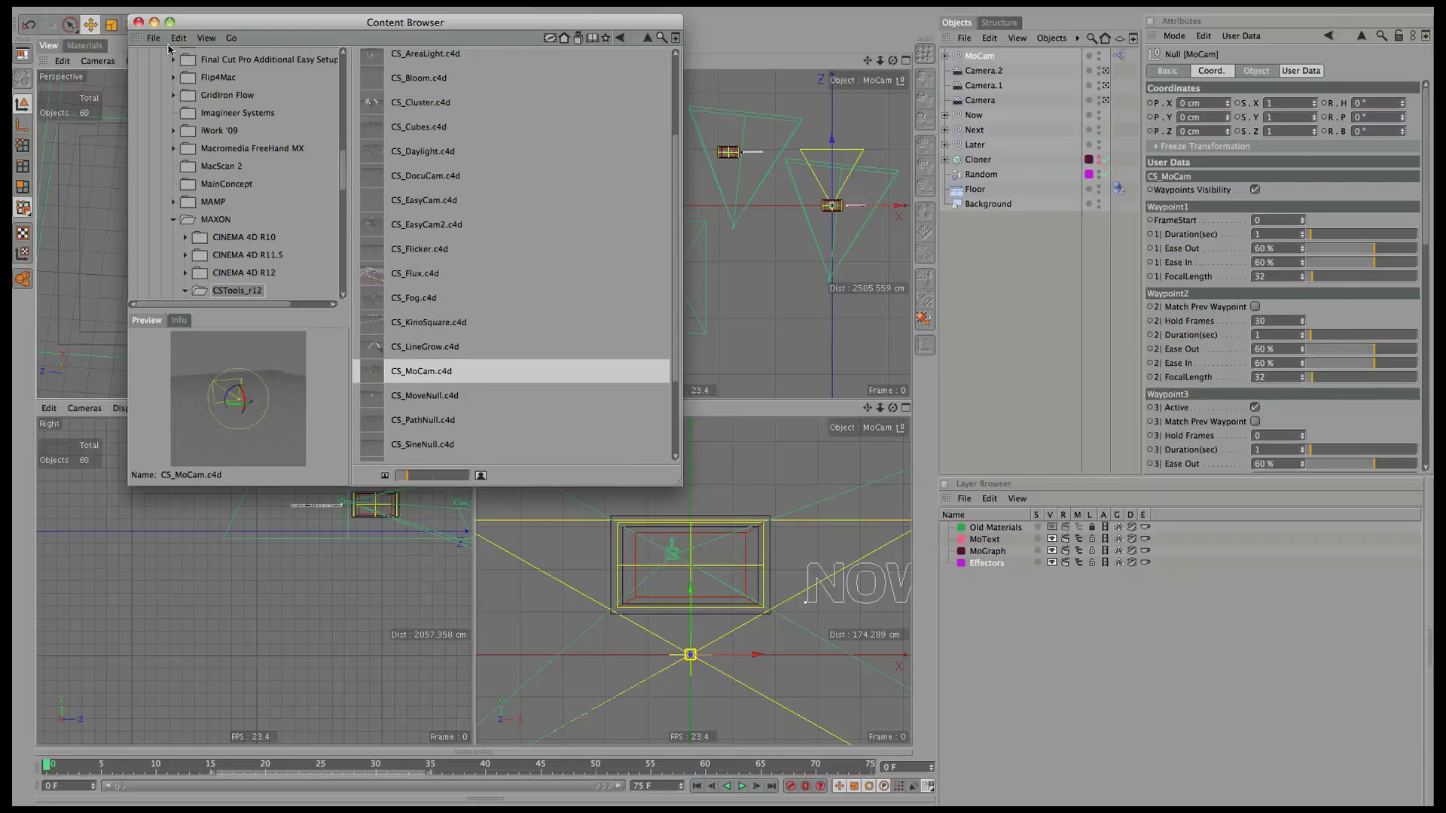
Close the Content Browser and uncheck Active for MoCam Waypoints 5, 6 and 7.
click(139, 22)
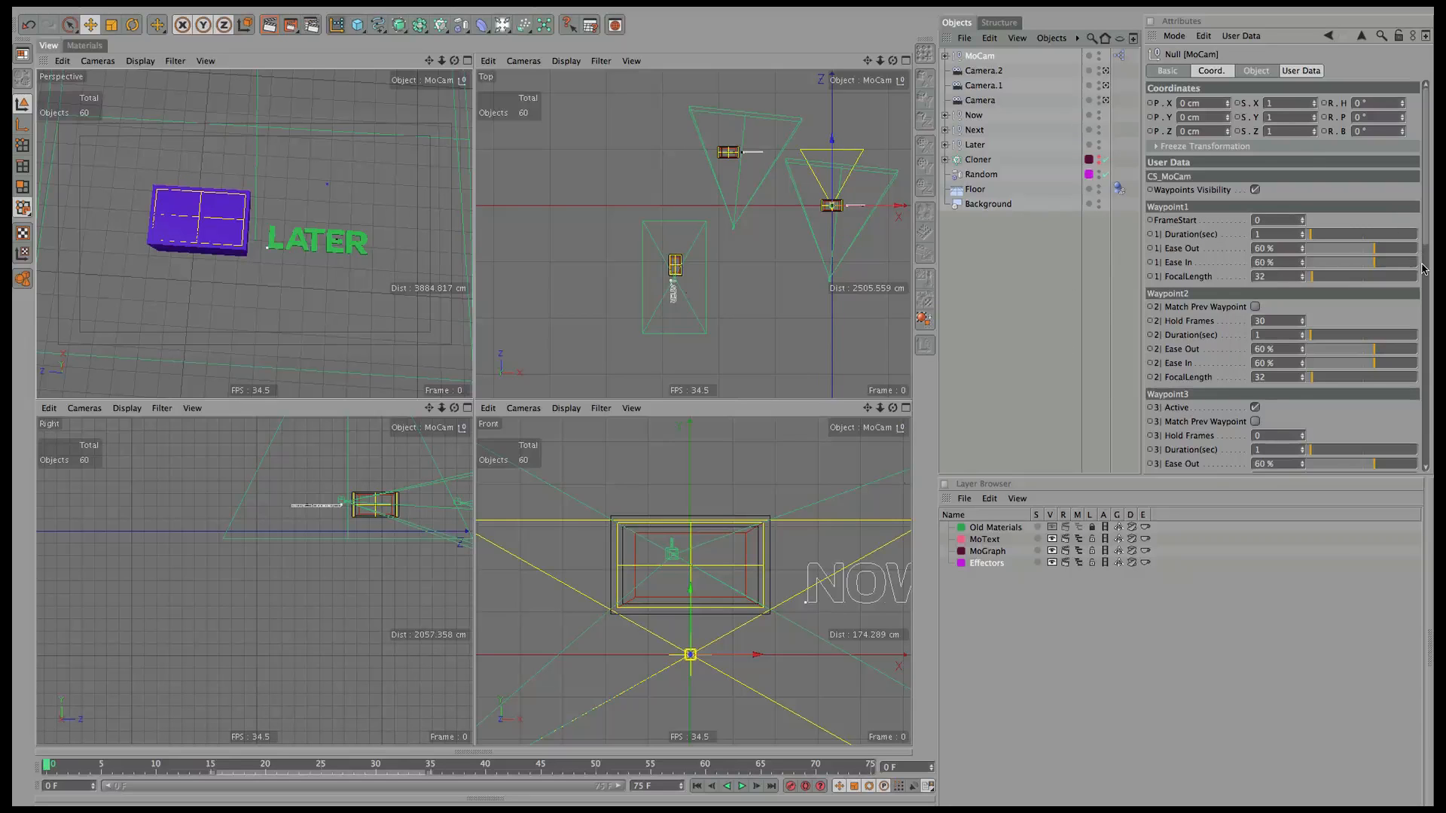
drag(1422, 269, 1426, 434)
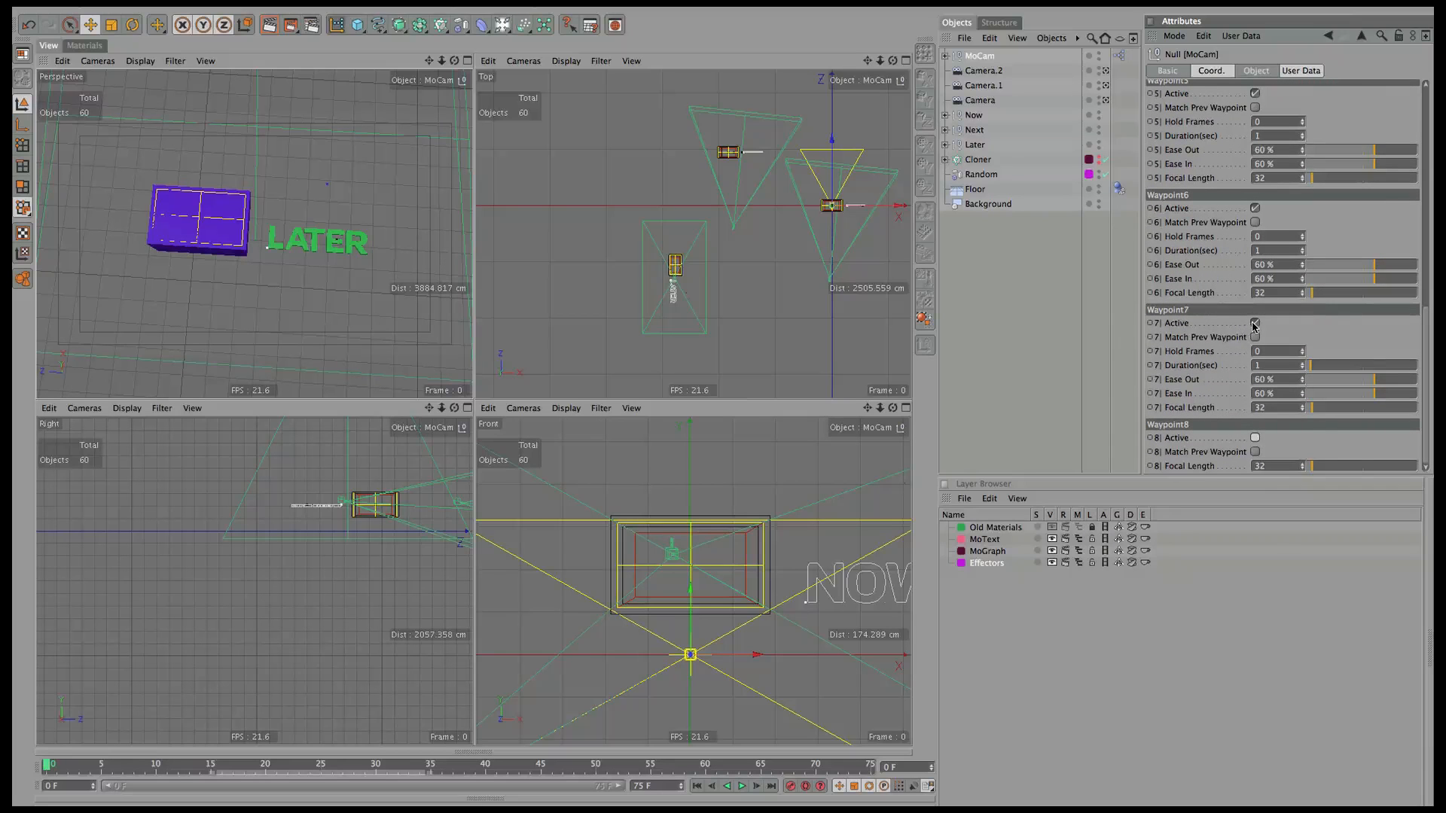
click(1255, 209)
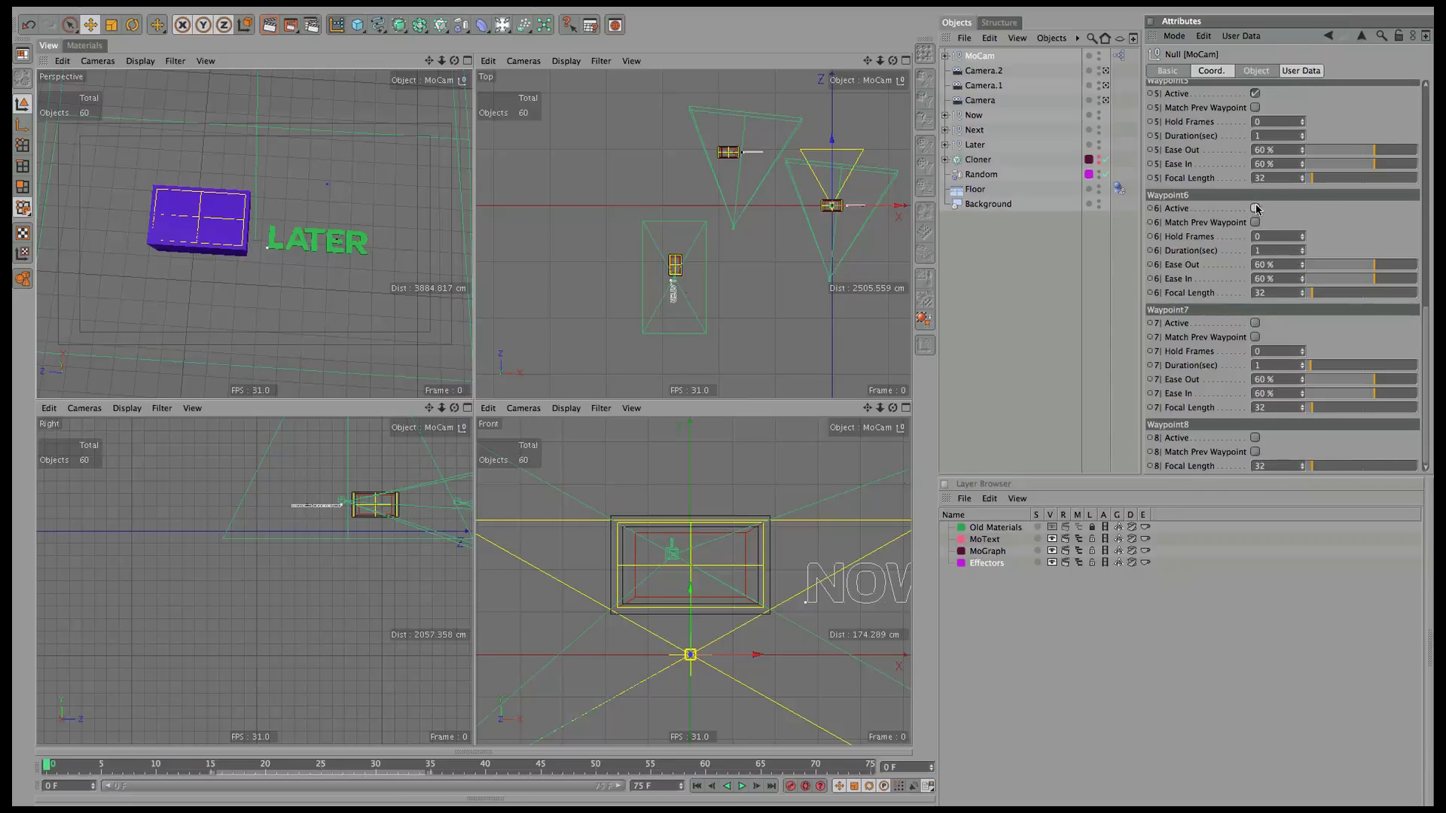
click(1254, 95)
drag(1429, 335, 1429, 86)
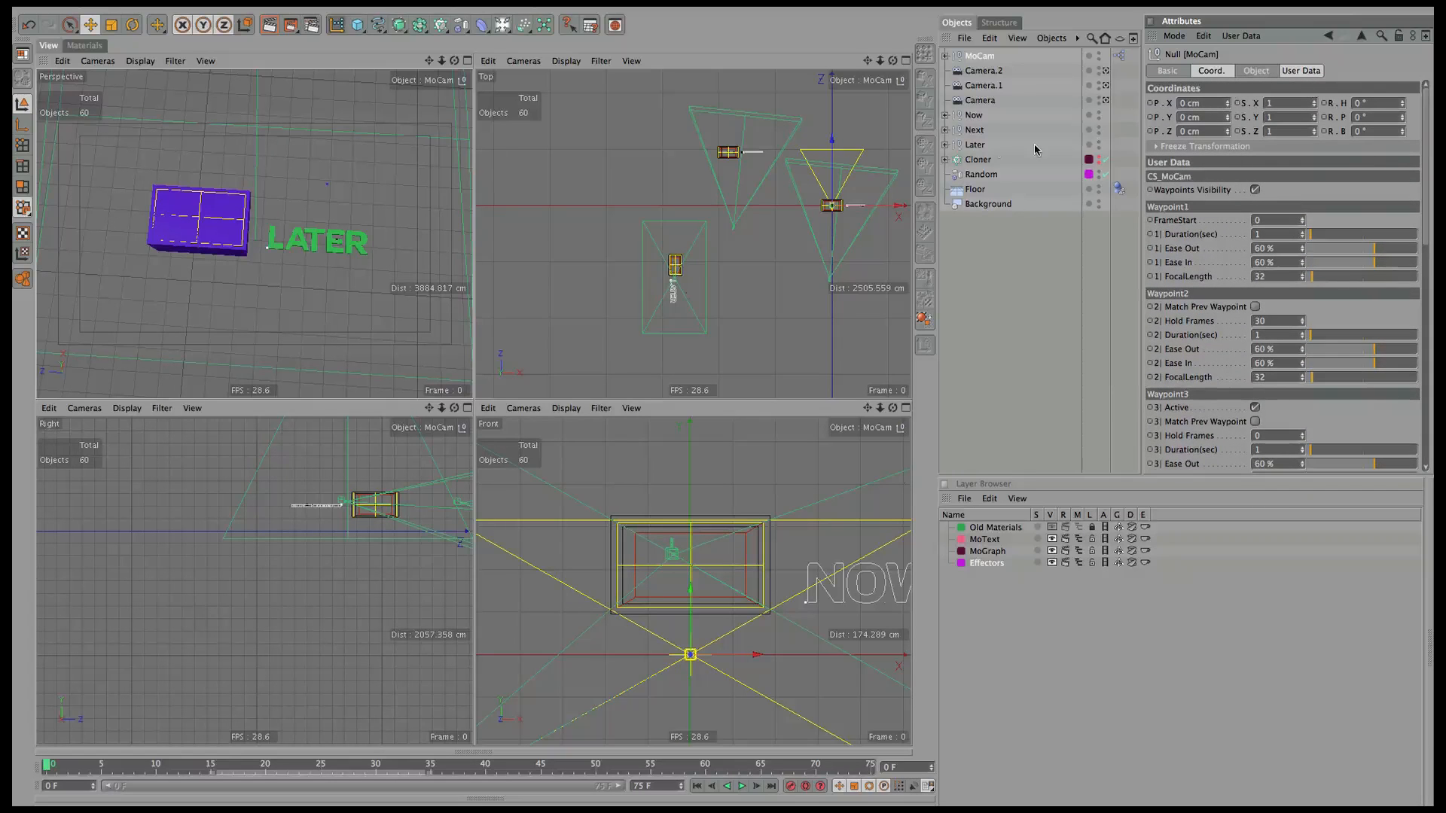
Look through the Waypoint1 scene camera.
click(90, 61)
mouse_move(109, 82)
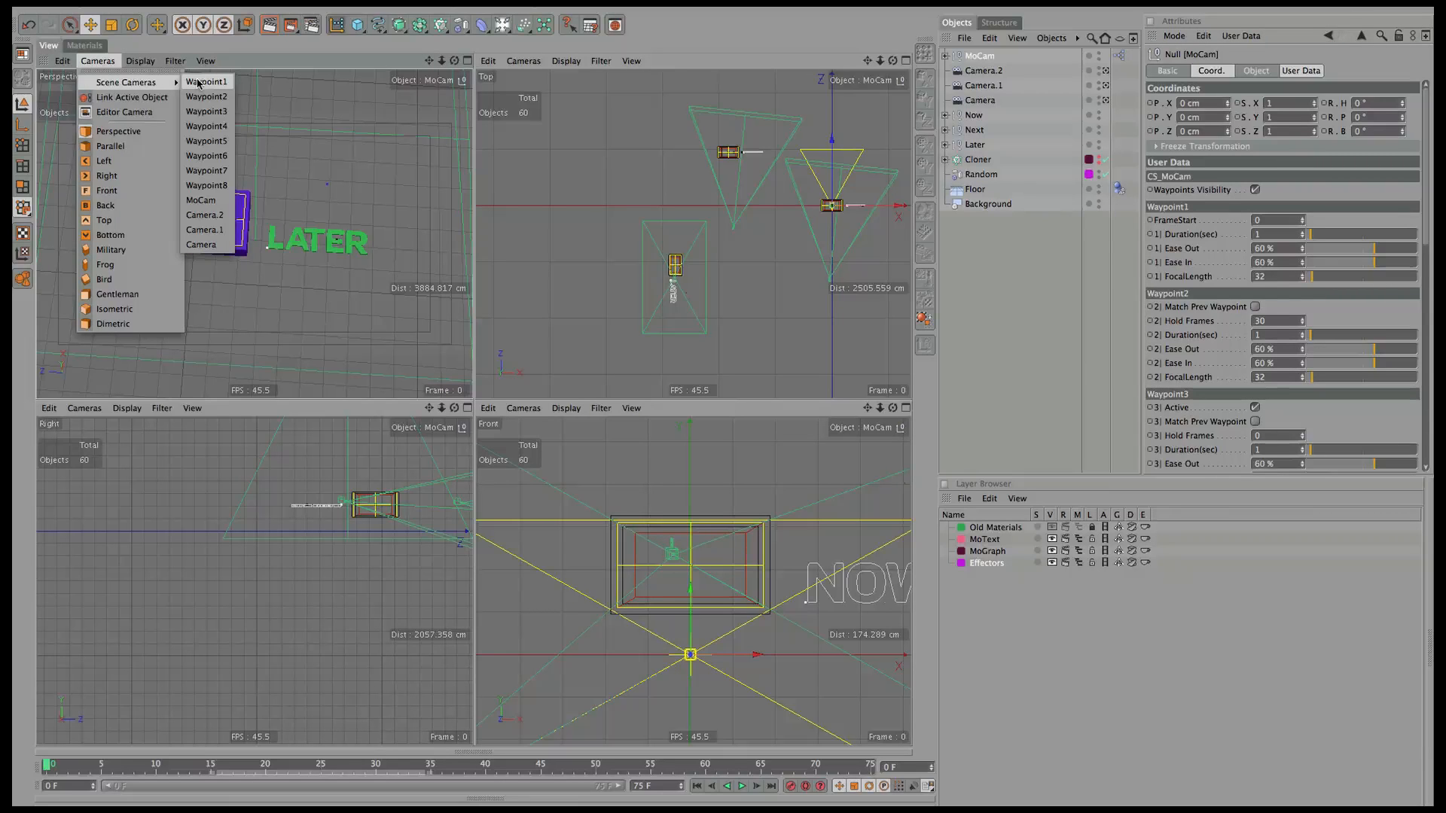
click(198, 82)
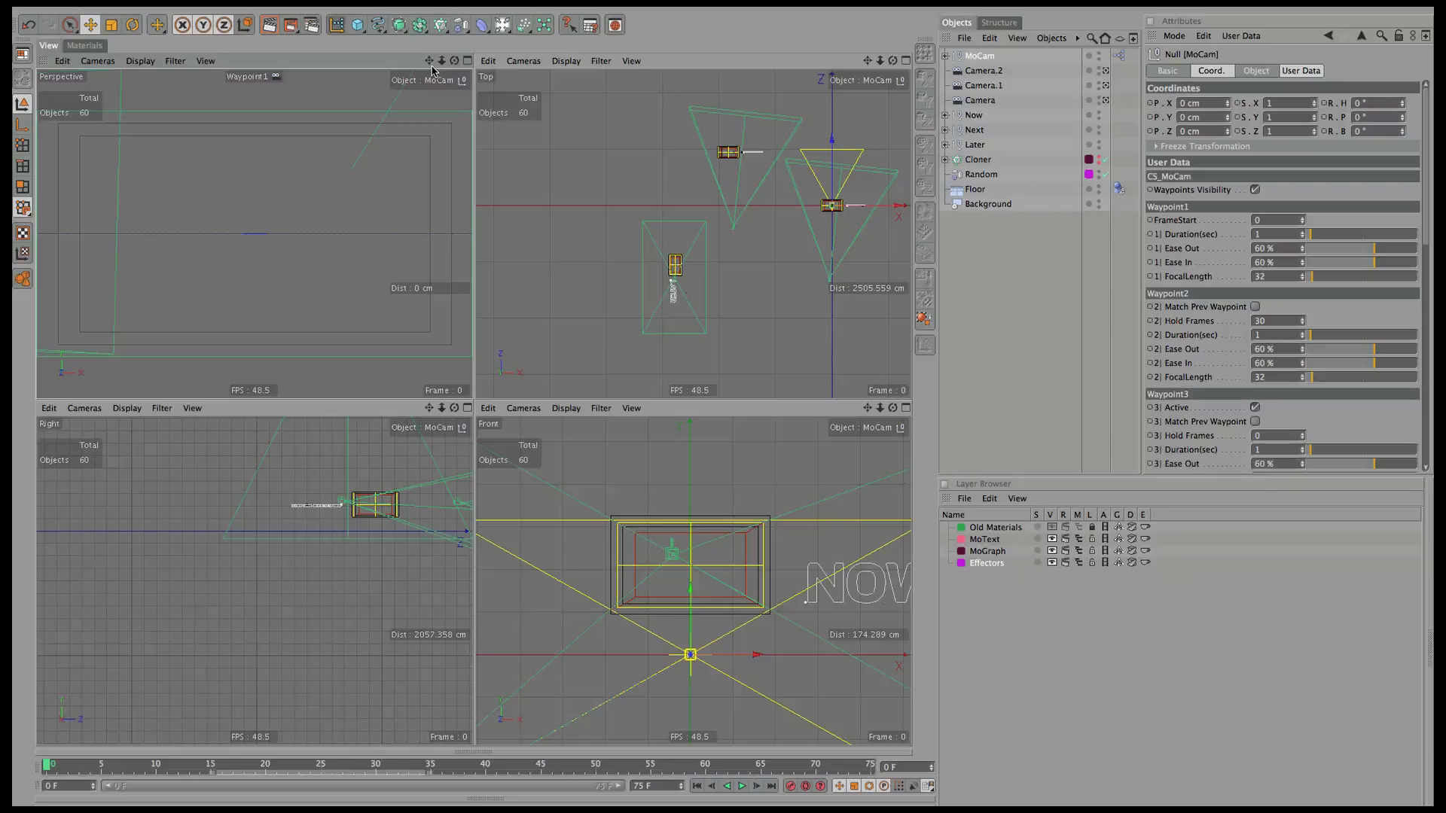
Move the MoCam rig back and up, then dolly Waypoint1's view to fit the panel and NOW.
drag(831, 168, 878, 246)
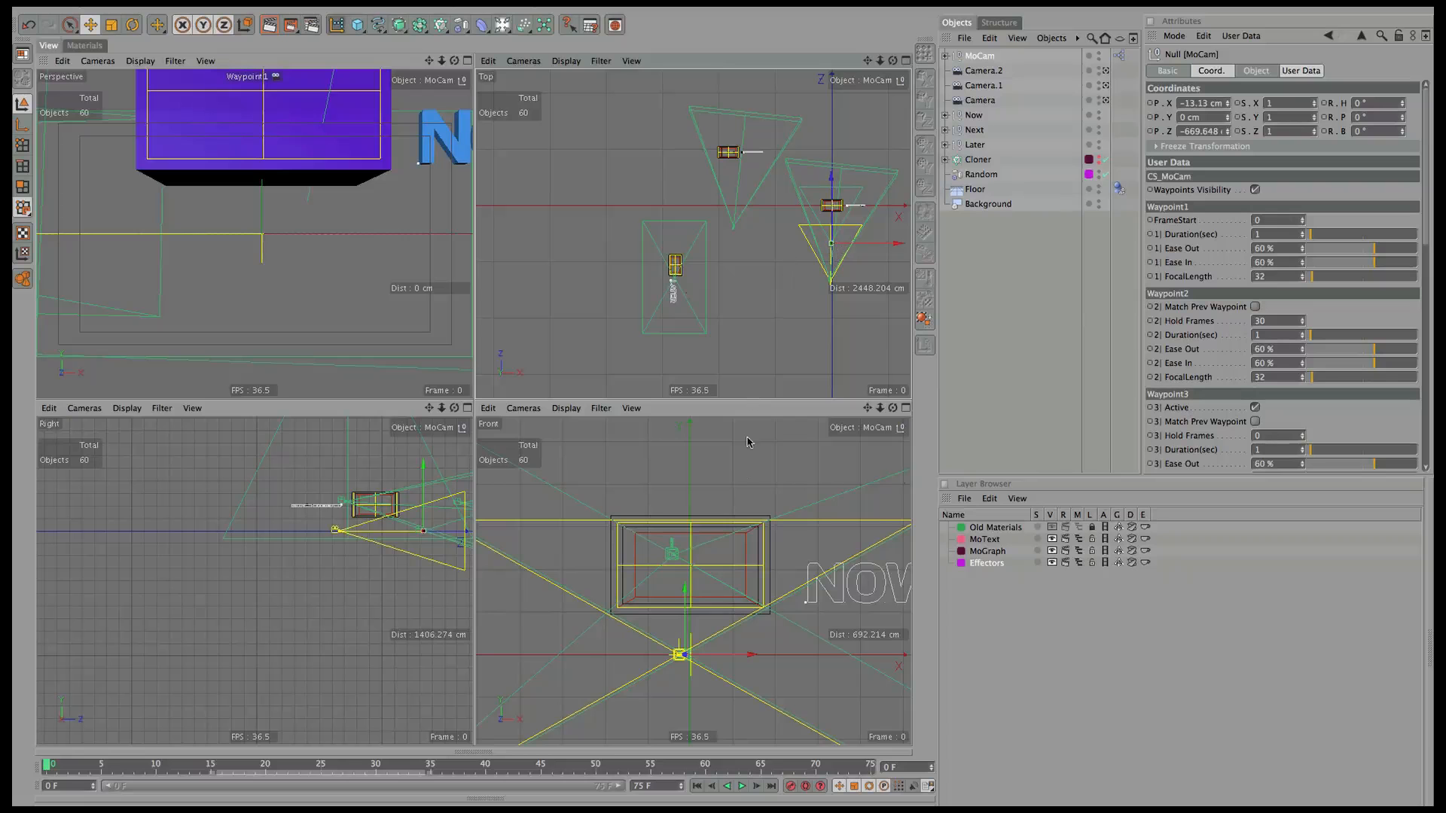
drag(683, 614, 682, 506)
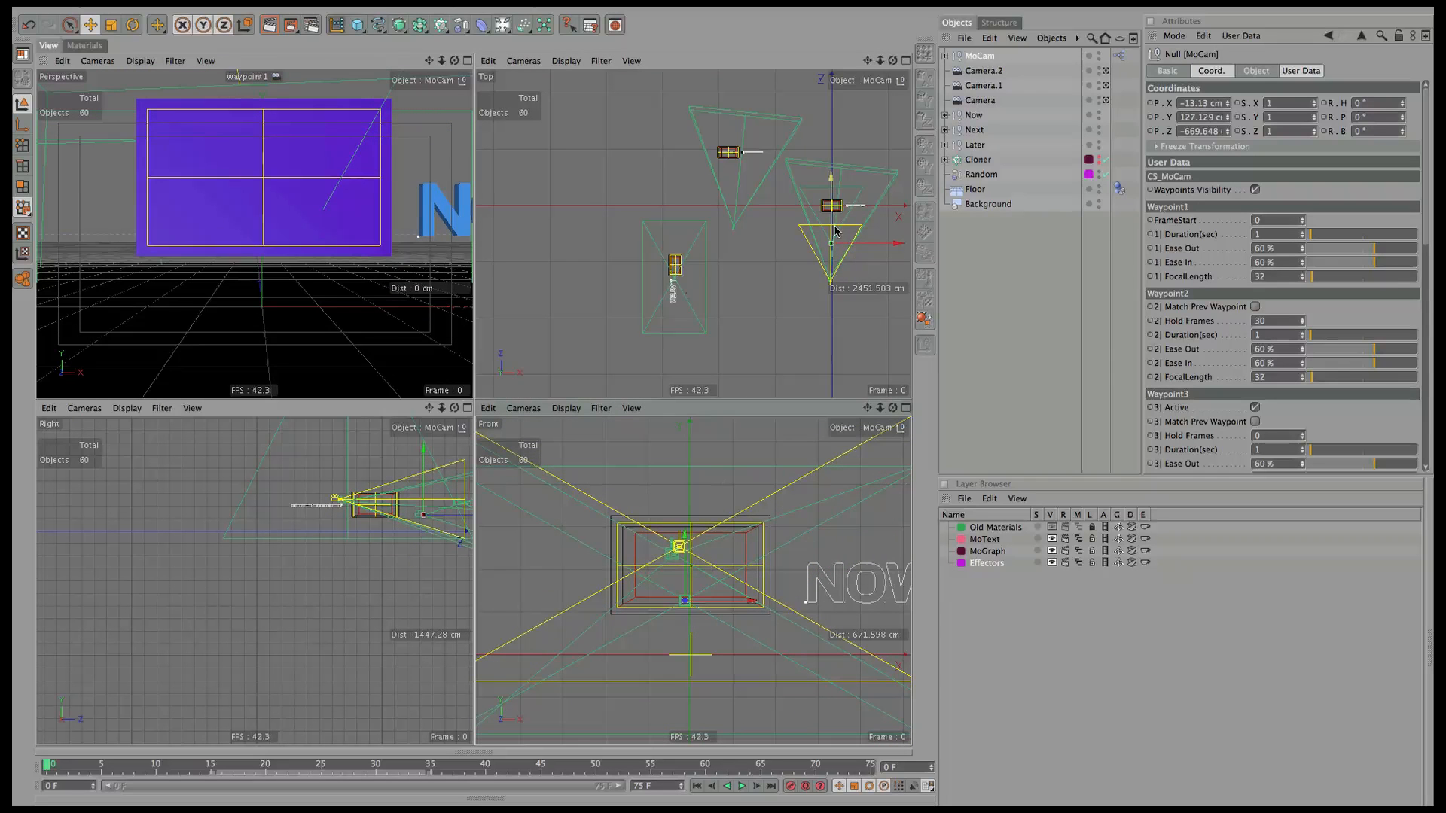
click(990, 246)
drag(429, 61, 482, 67)
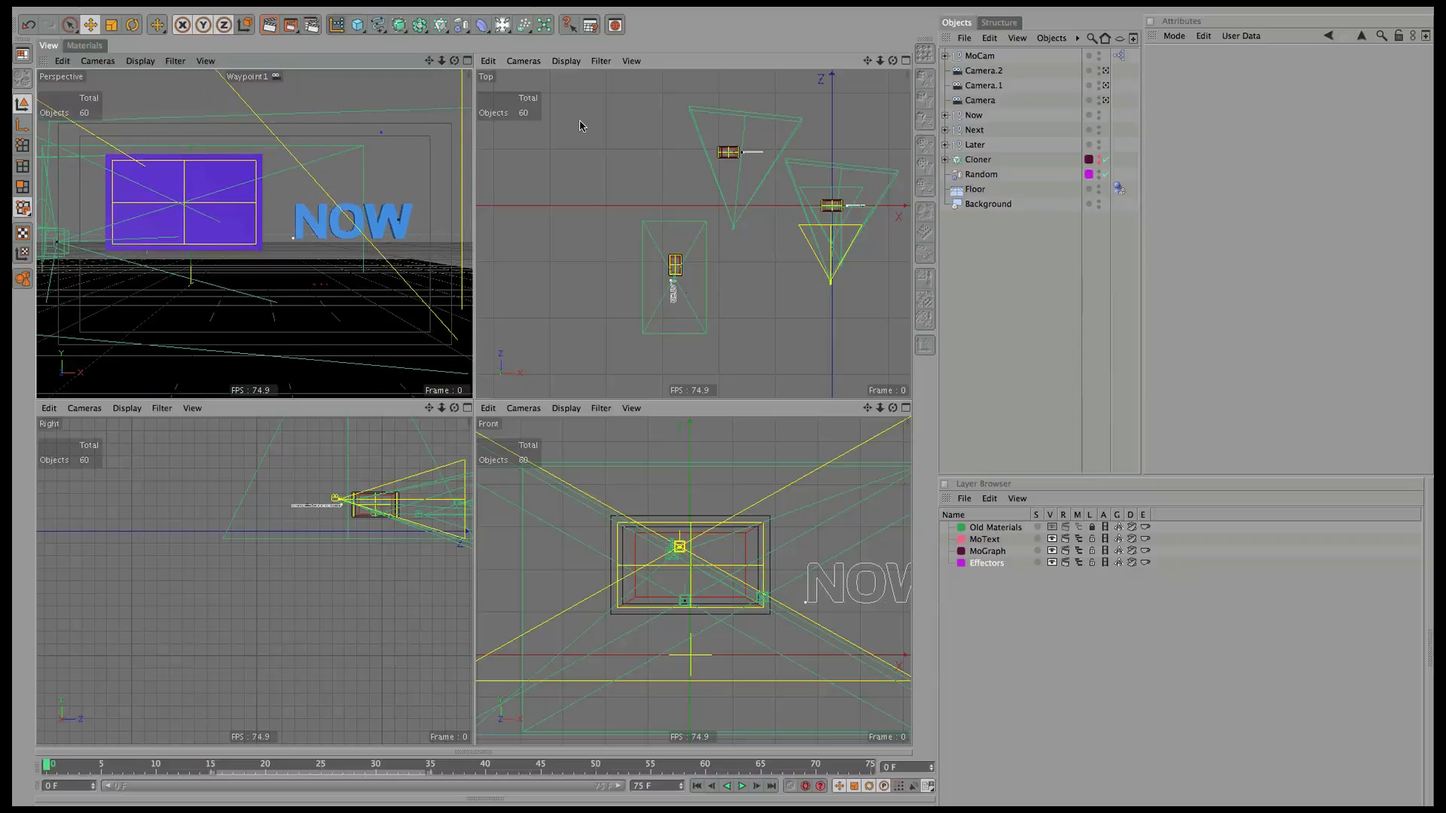
click(982, 56)
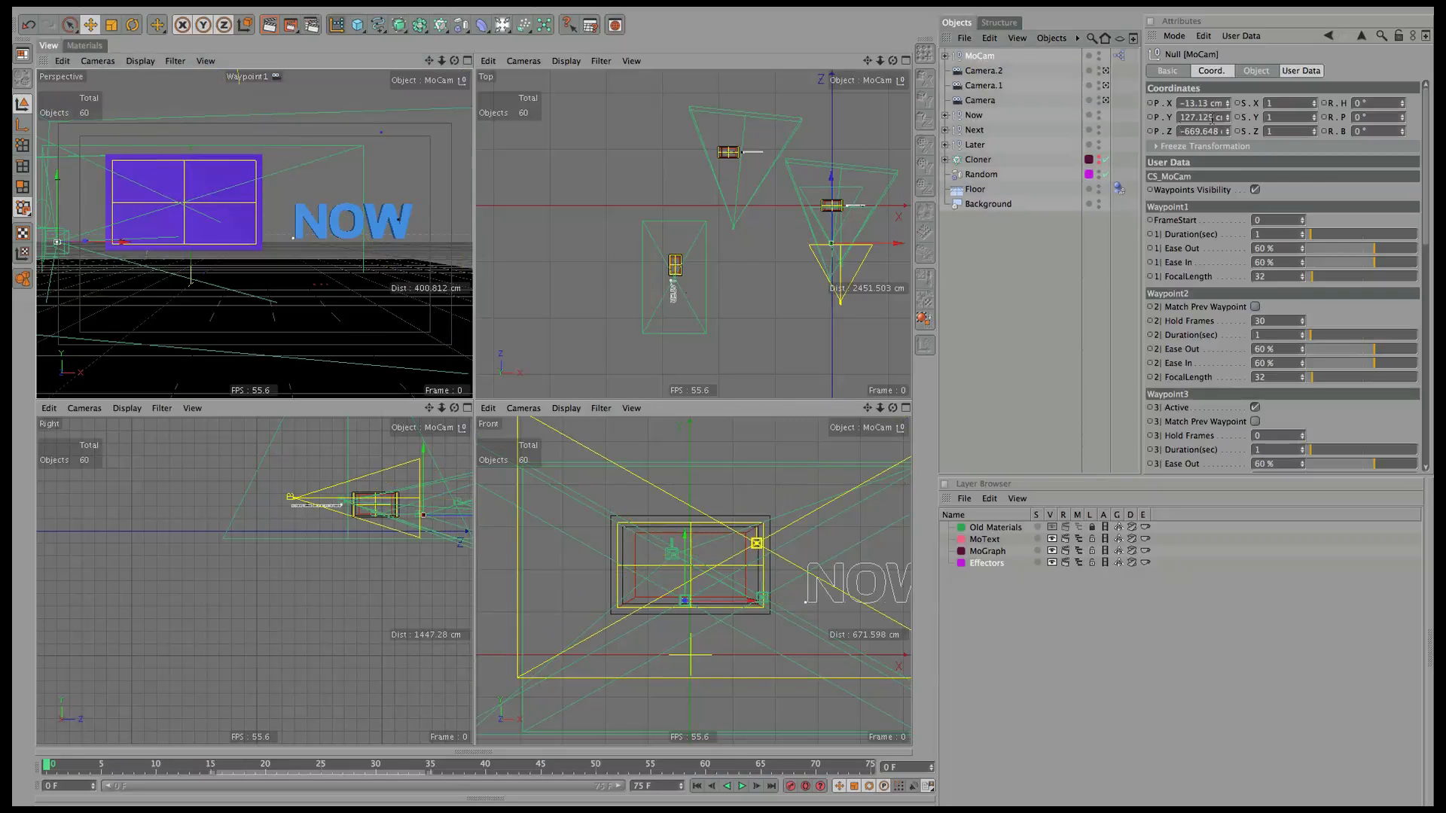
drag(442, 61, 409, 133)
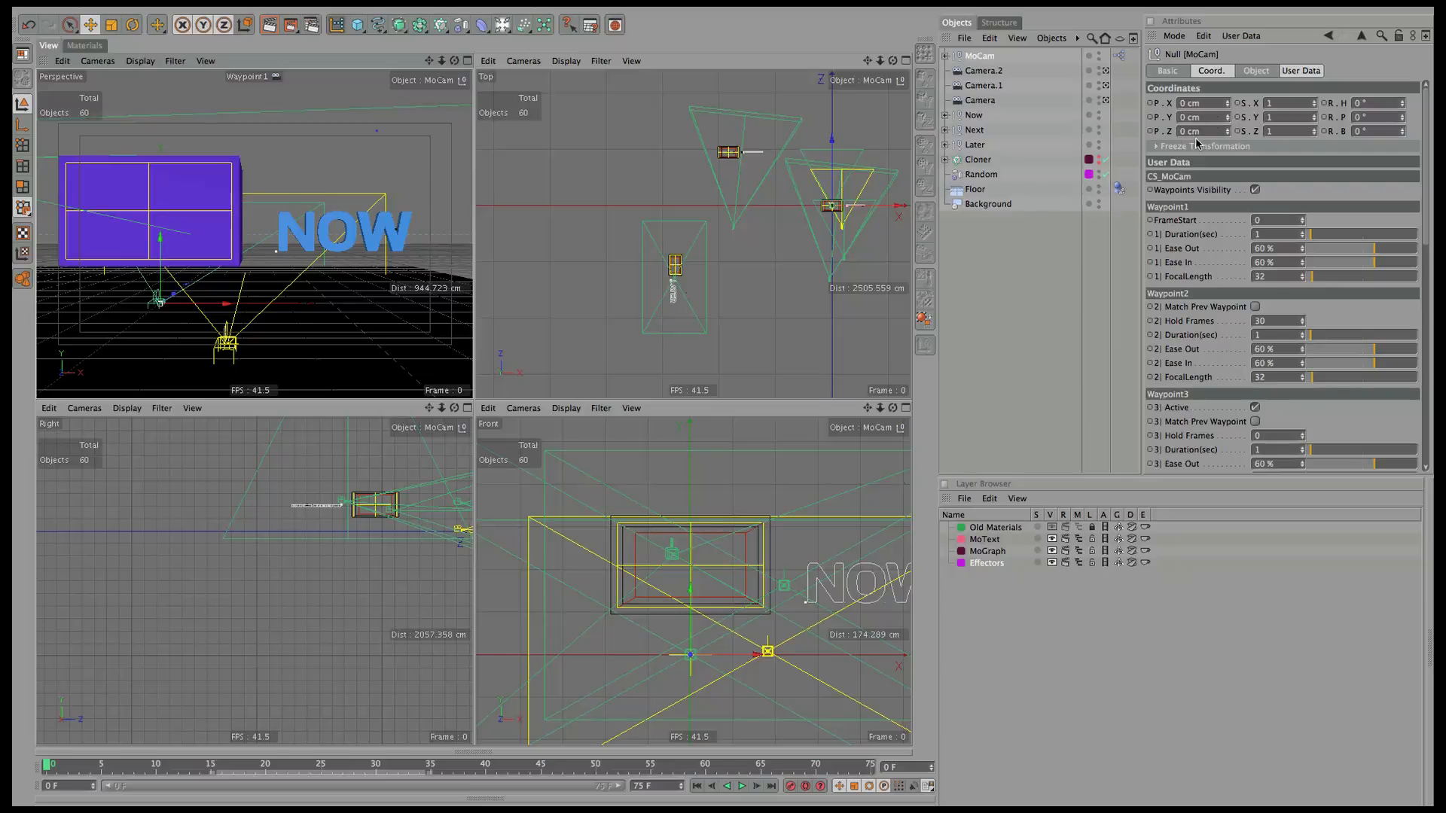
mouse_move(429, 61)
mouse_down()
mouse_move(429, 39)
mouse_move(445, 85)
mouse_move(440, 70)
mouse_up()
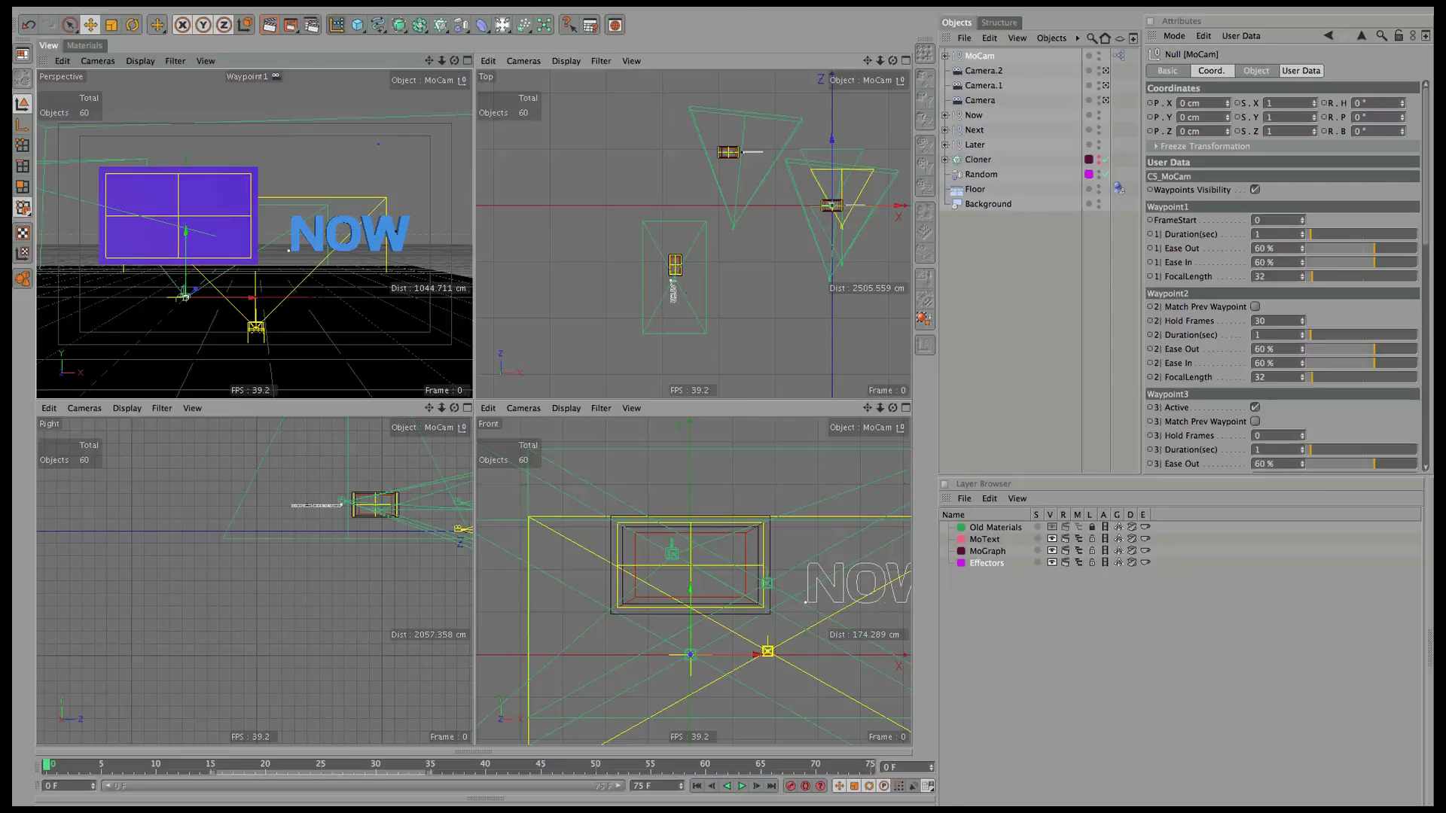
Switch to the Waypoint2 camera and center NEXT and its panel in frame.
click(105, 62)
mouse_move(118, 85)
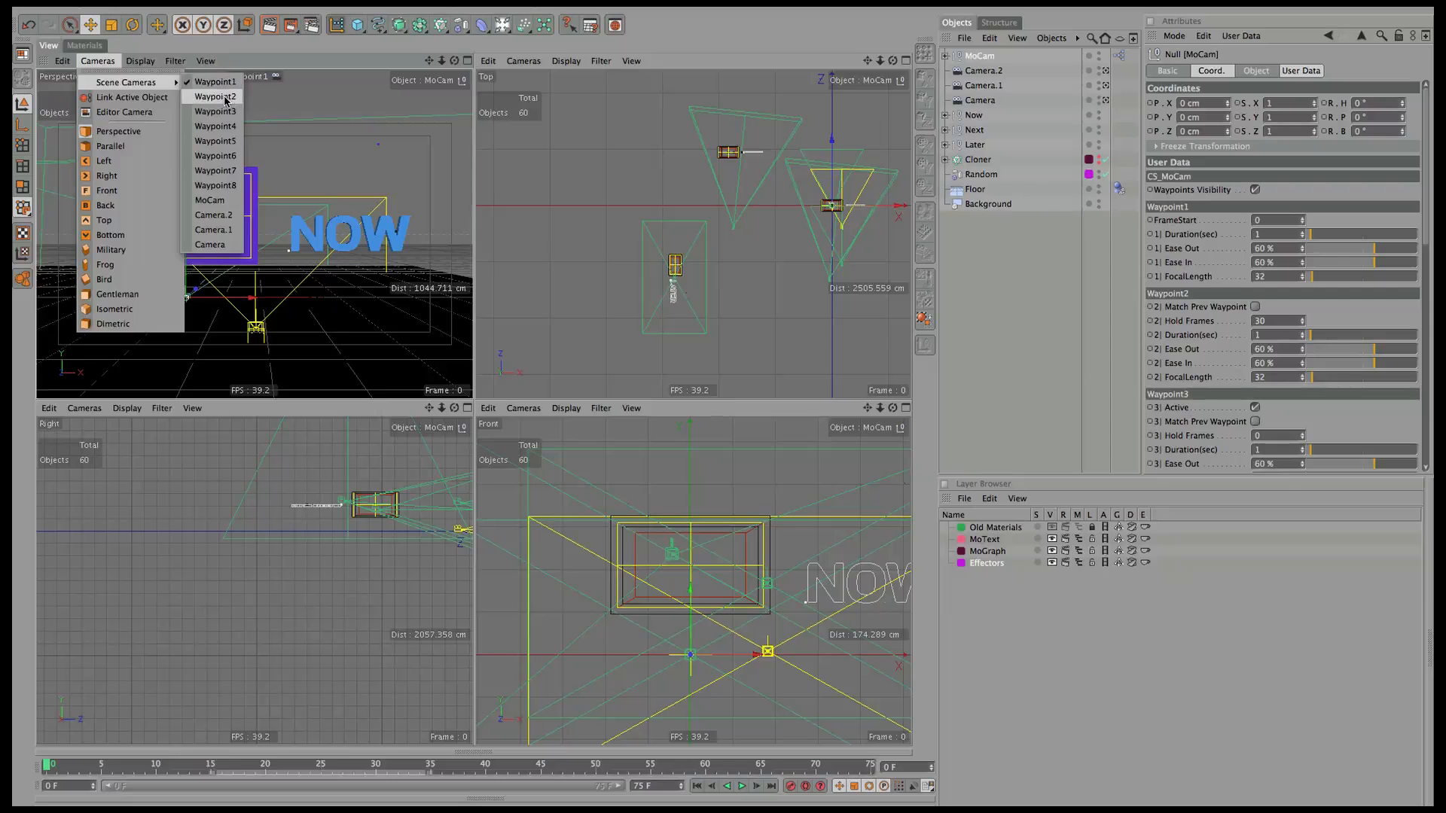
click(226, 103)
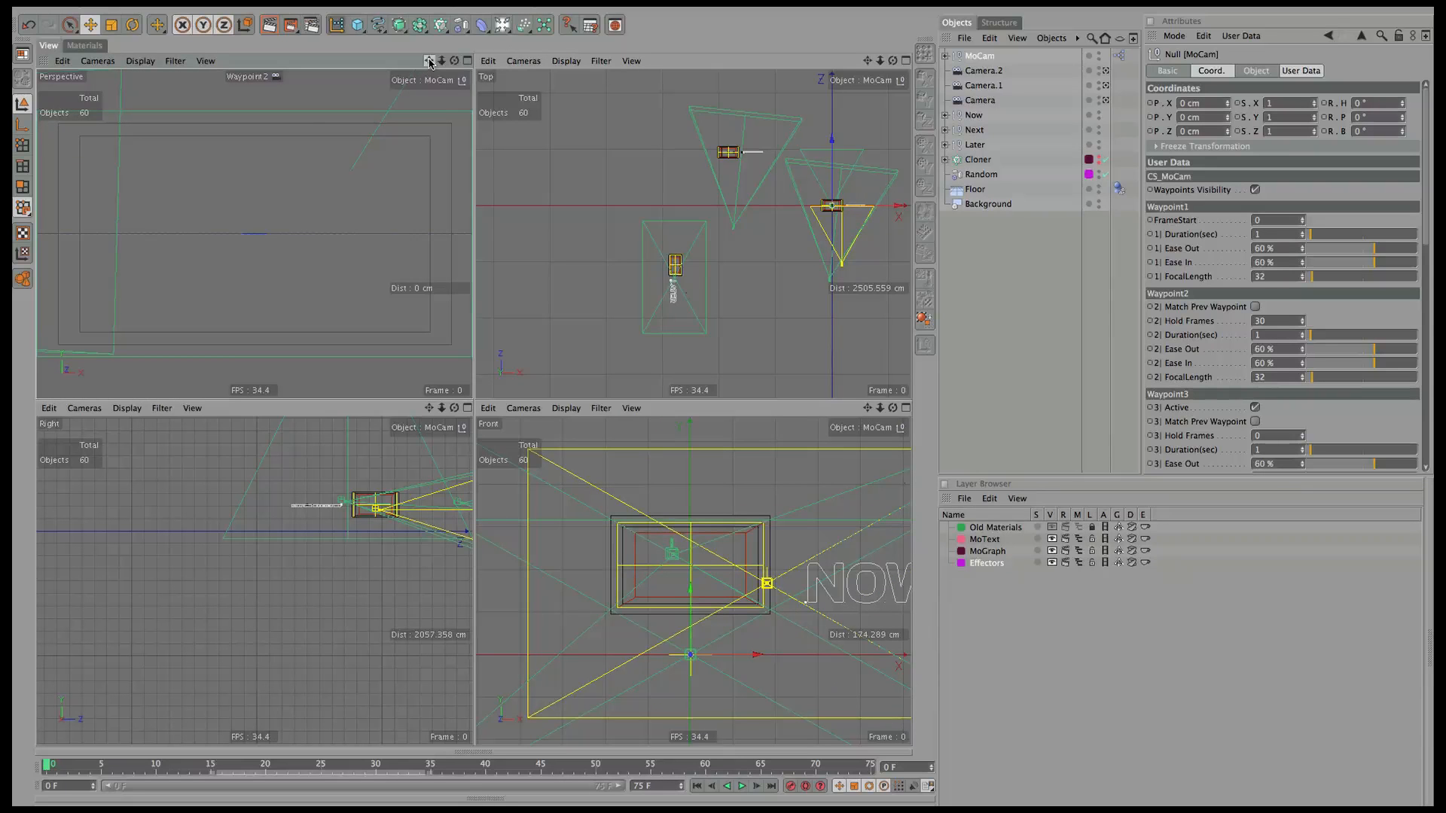
drag(430, 64, 497, 45)
mouse_move(429, 61)
mouse_down()
mouse_move(455, 64)
mouse_move(430, 61)
mouse_up()
drag(174, 230, 528, 215)
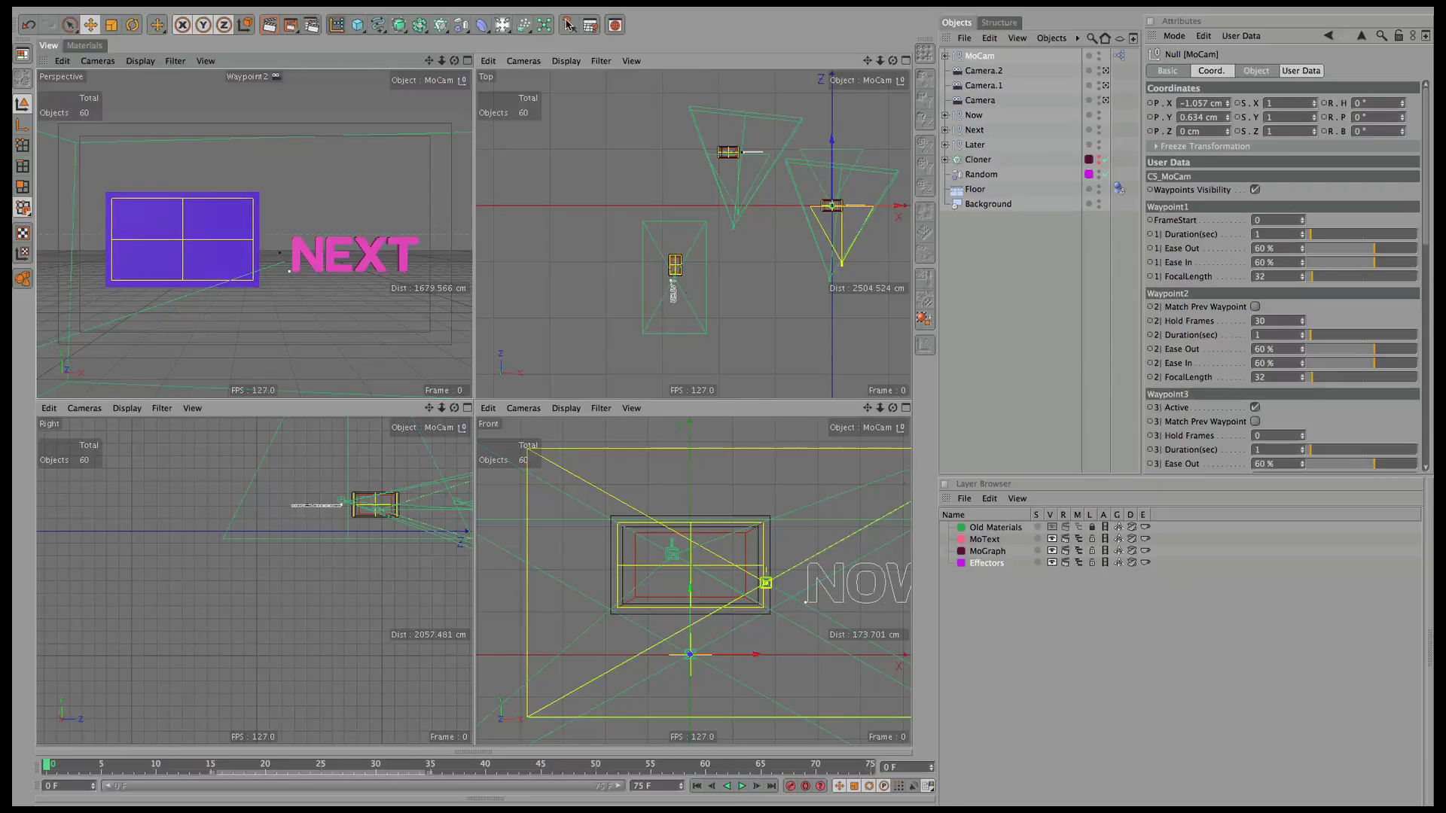
Switch to the Waypoint3 camera and frame the LATER panel from above.
click(98, 61)
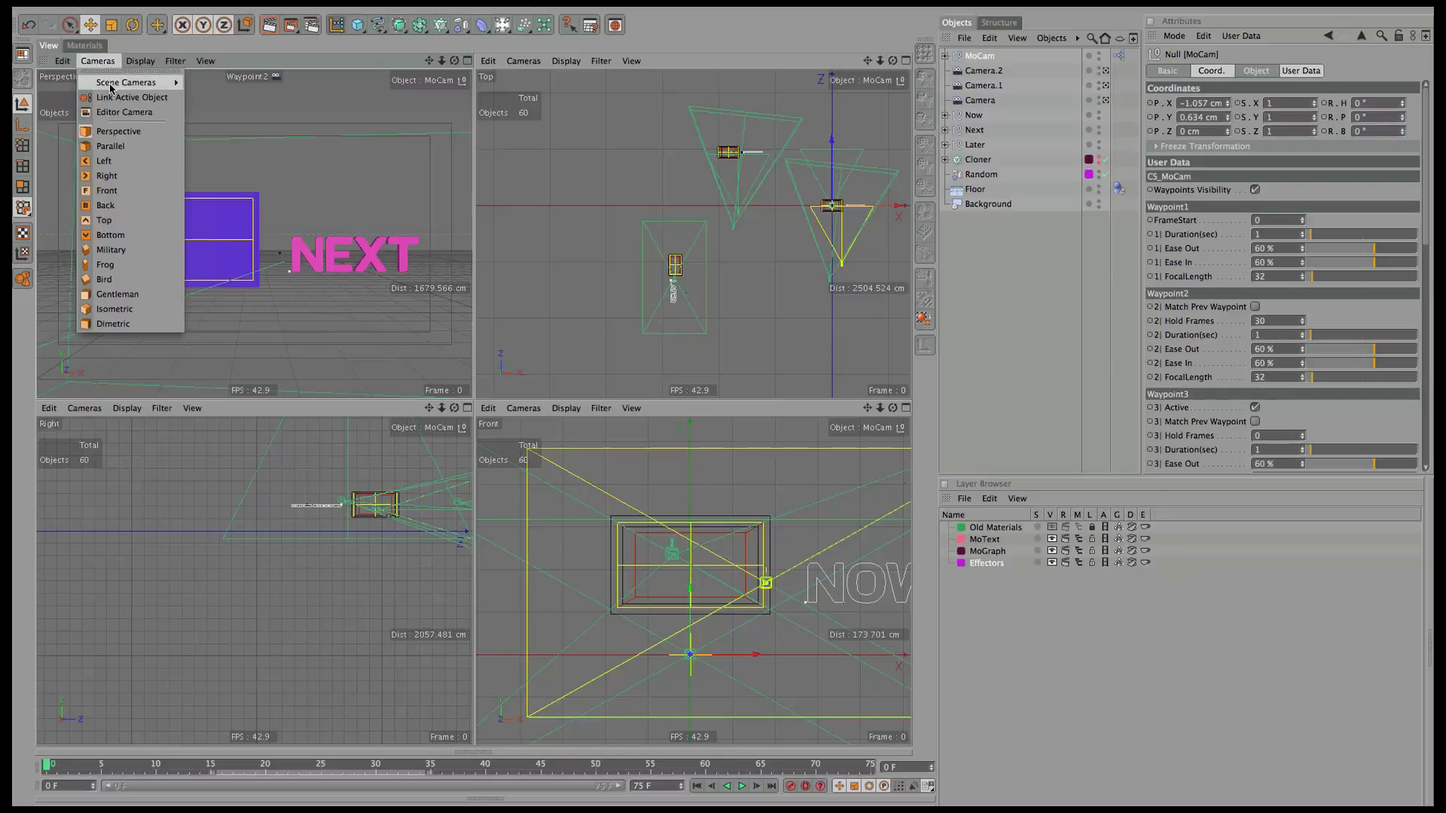
mouse_move(113, 86)
click(210, 117)
alt+right_drag(255, 140, 241, 281)
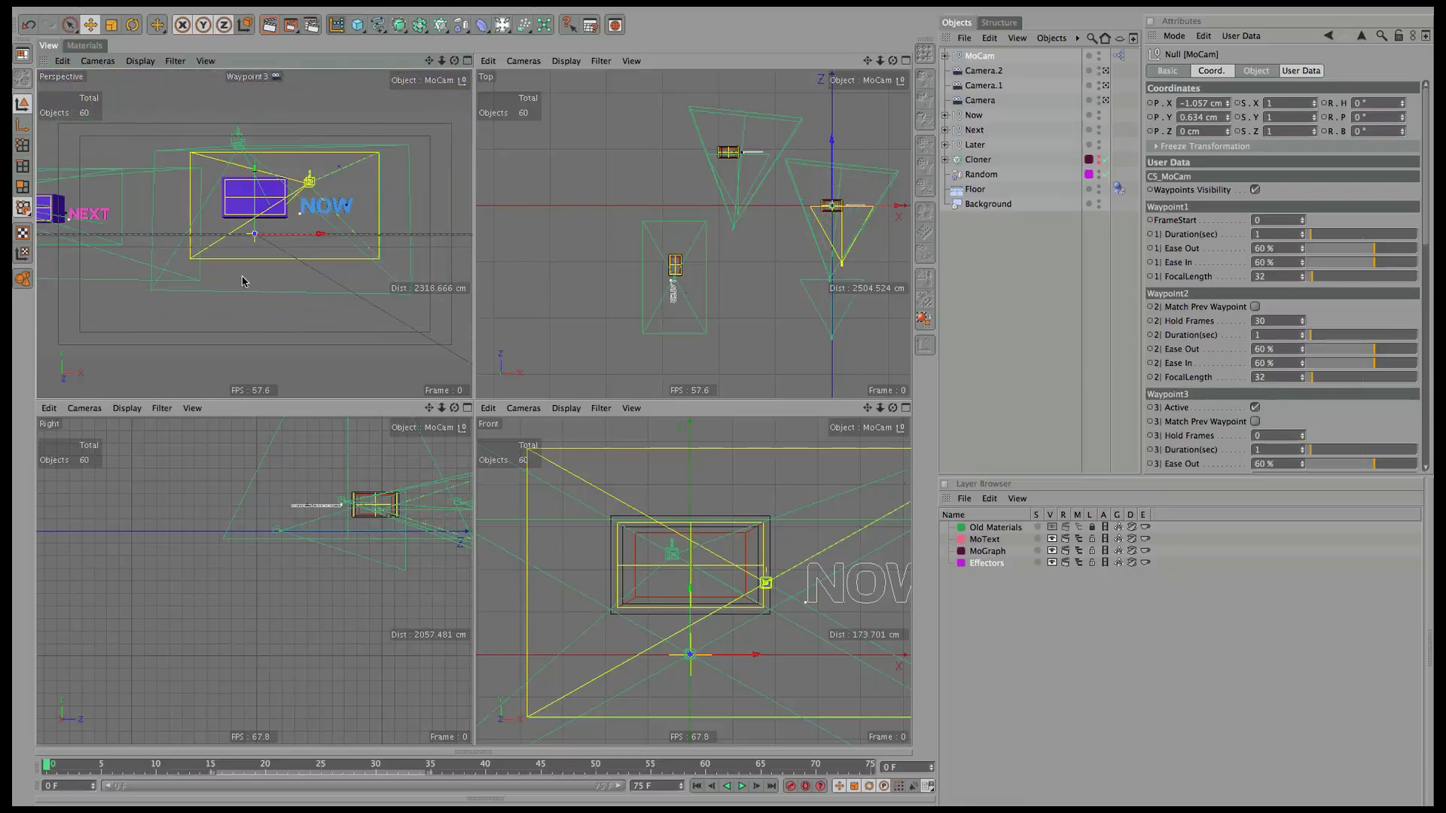
alt+drag(346, 309, 320, 218)
alt+middle_drag(320, 317, 236, 274)
alt+right_drag(236, 274, 349, 276)
alt+middle_drag(349, 277, 366, 252)
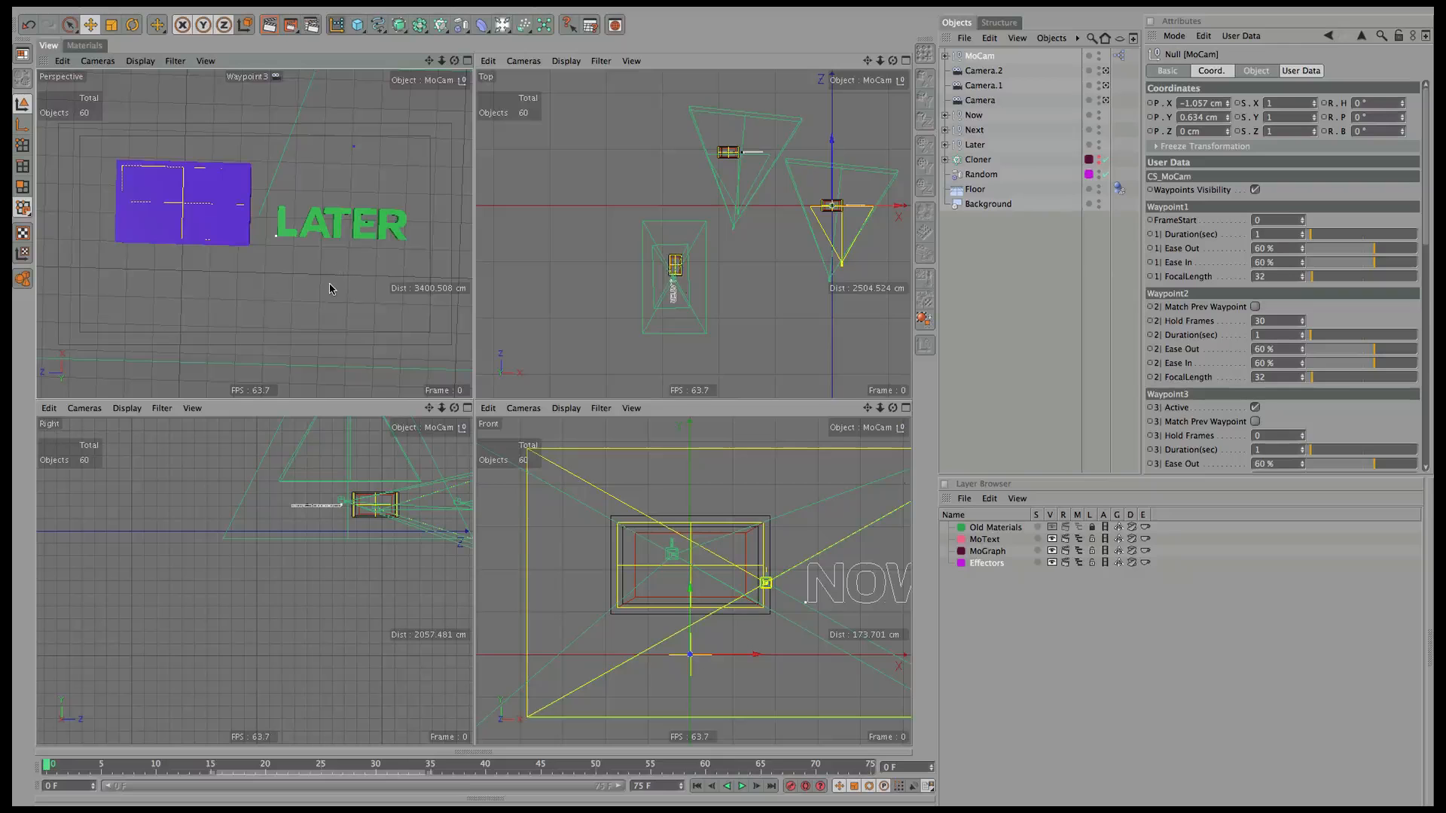
mouse_move(383, 288)
alt+mouse_down()
mouse_move(354, 293)
mouse_move(380, 286)
alt+mouse_up()
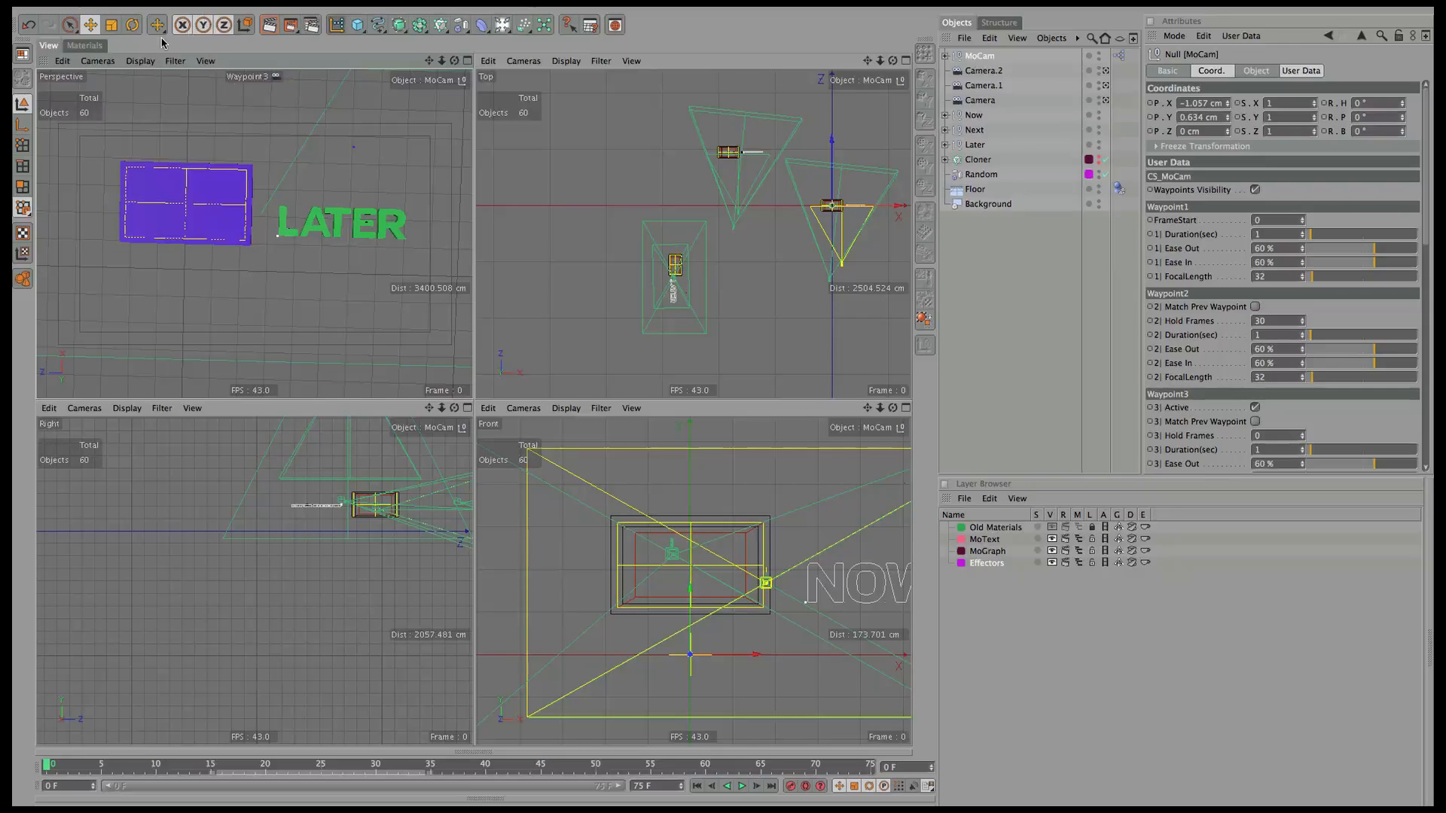
View through the MoCam camera and scrub ahead to preview the move.
click(98, 61)
mouse_move(126, 82)
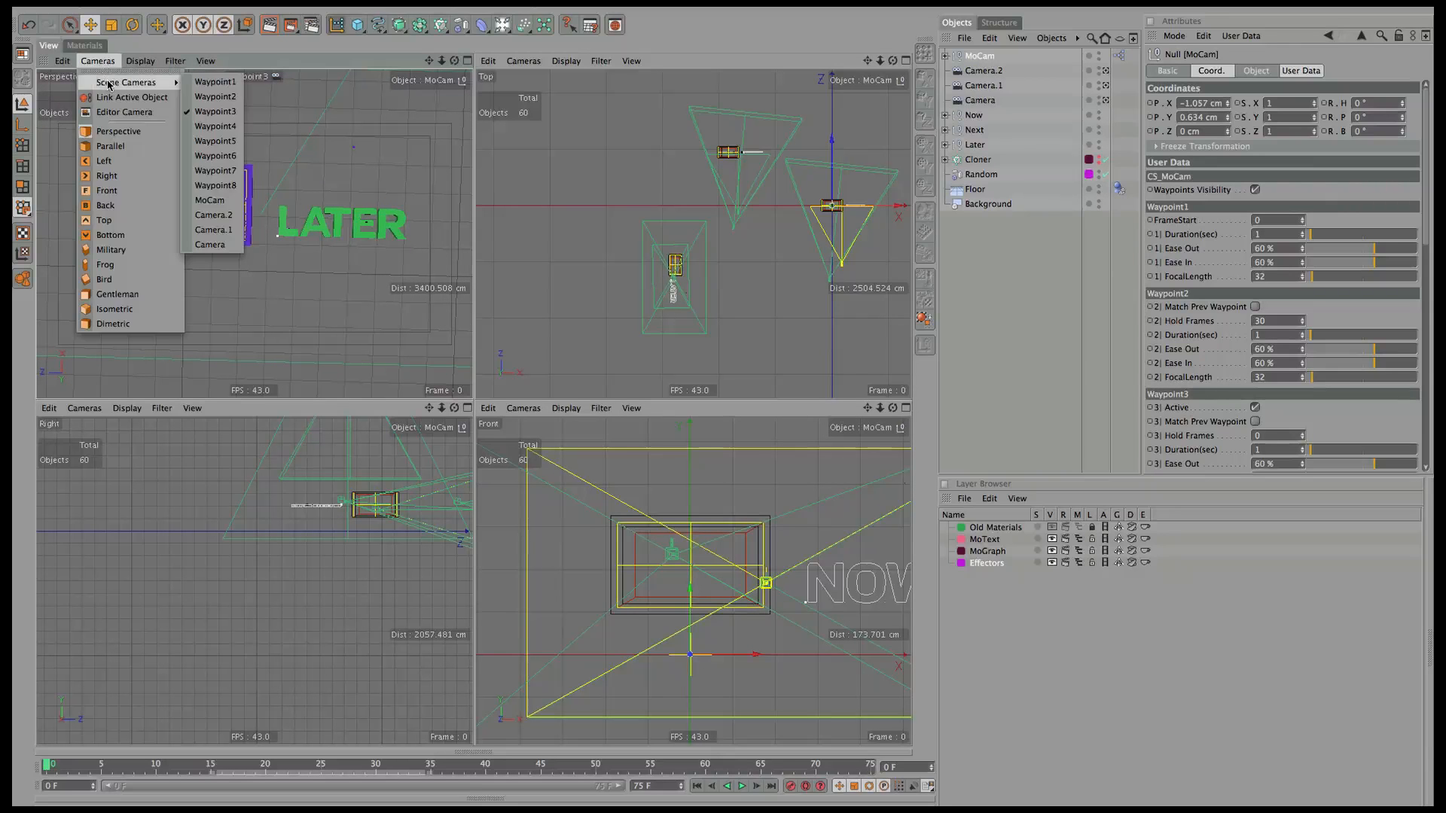
click(210, 201)
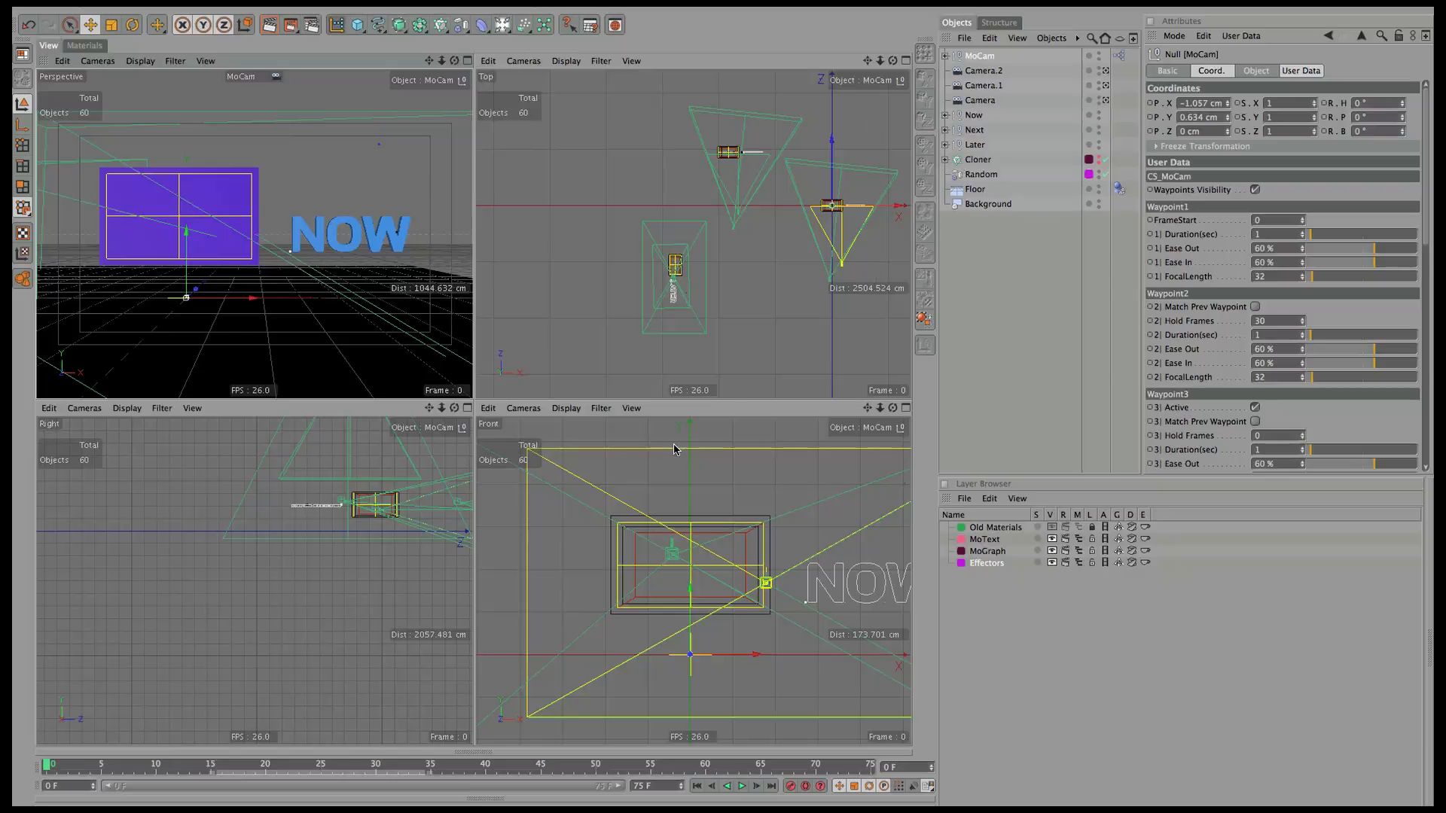
mouse_move(50, 766)
mouse_down()
mouse_move(343, 799)
mouse_move(665, 806)
mouse_move(894, 767)
mouse_move(16, 740)
mouse_move(136, 768)
mouse_move(882, 776)
mouse_move(42, 792)
mouse_up()
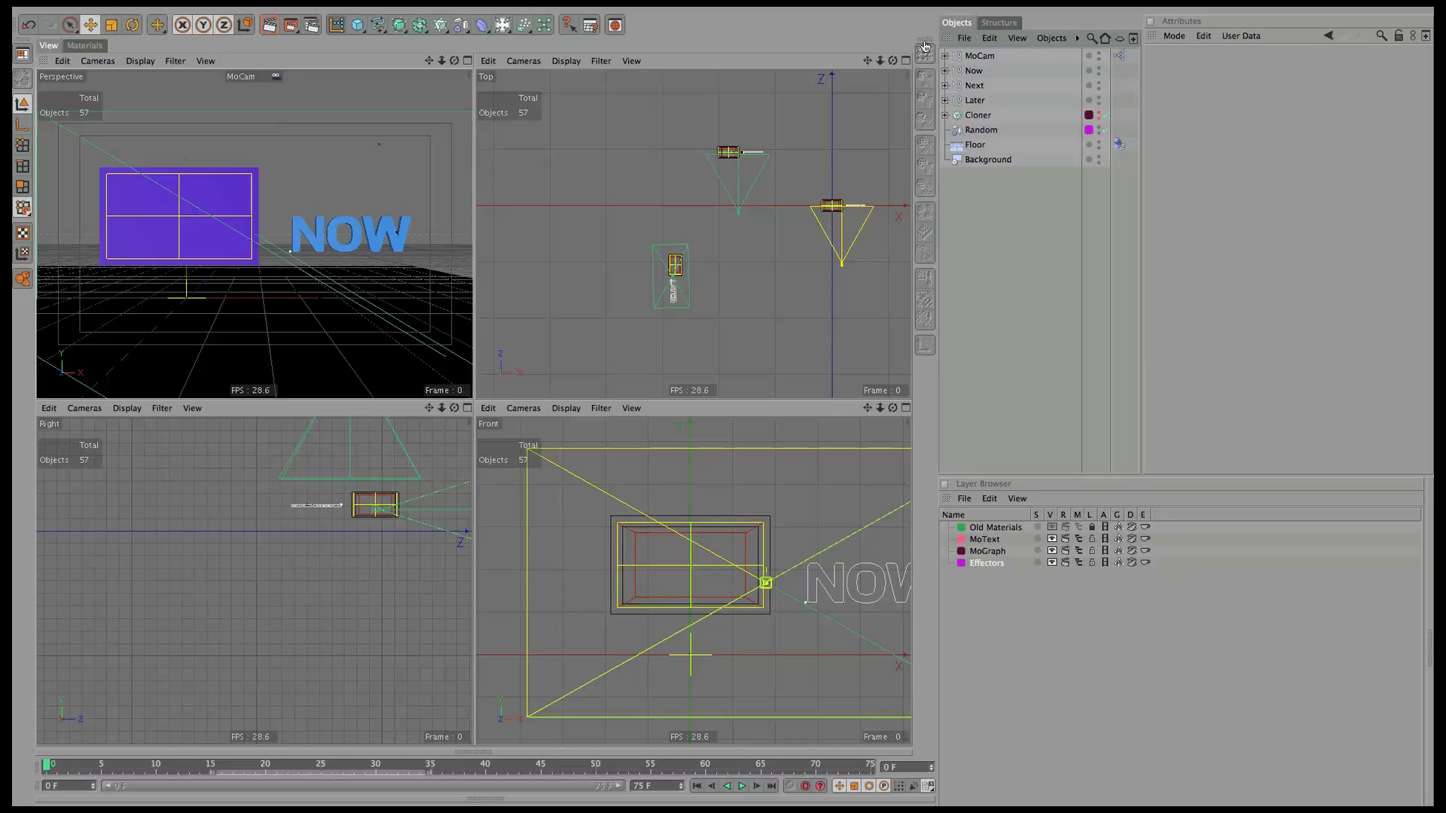
Select the MoCam rig in the Object Manager.
click(979, 55)
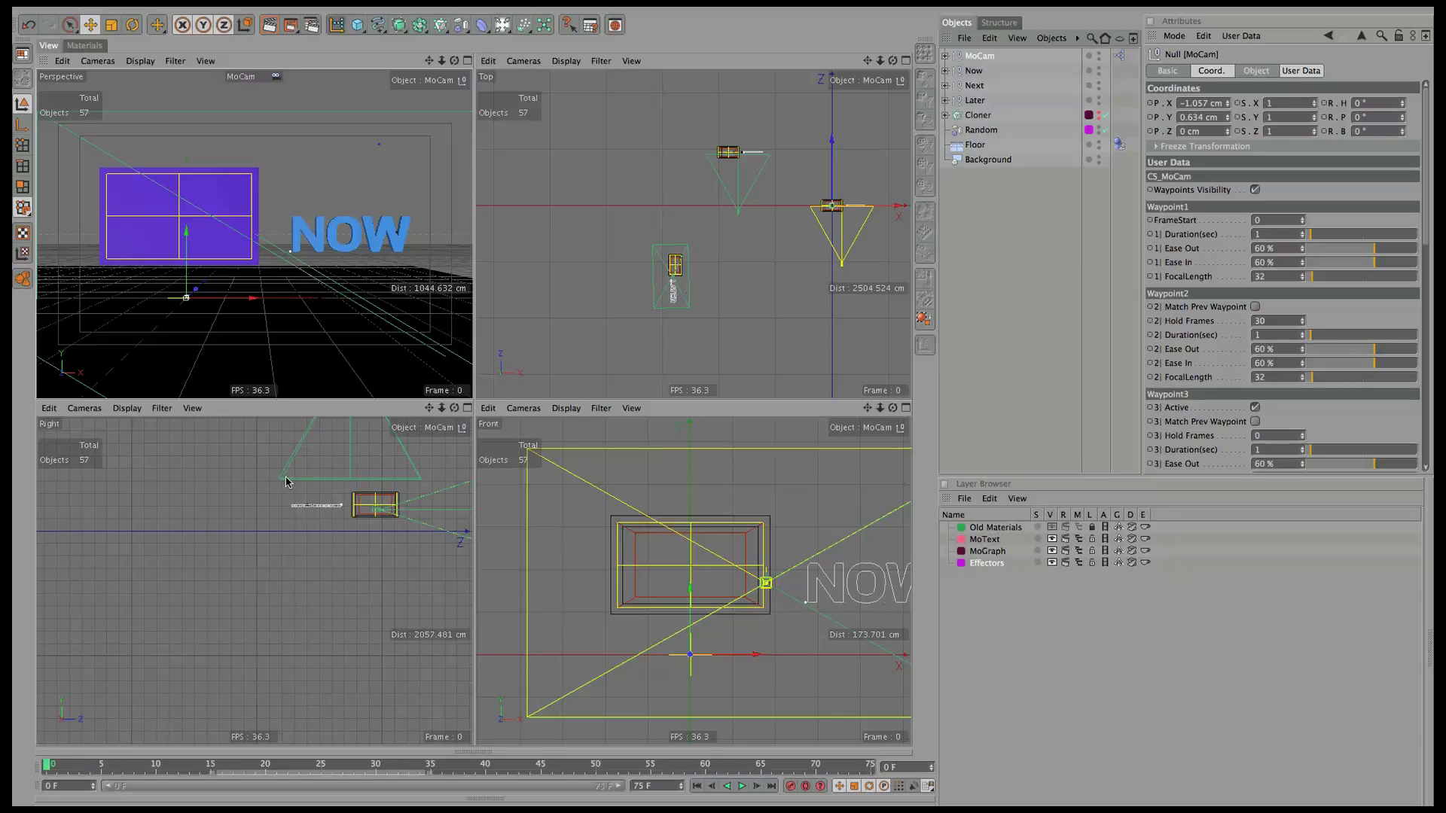
Expand MoCam and set Waypoint3's heading and pitch to -90°.
click(946, 56)
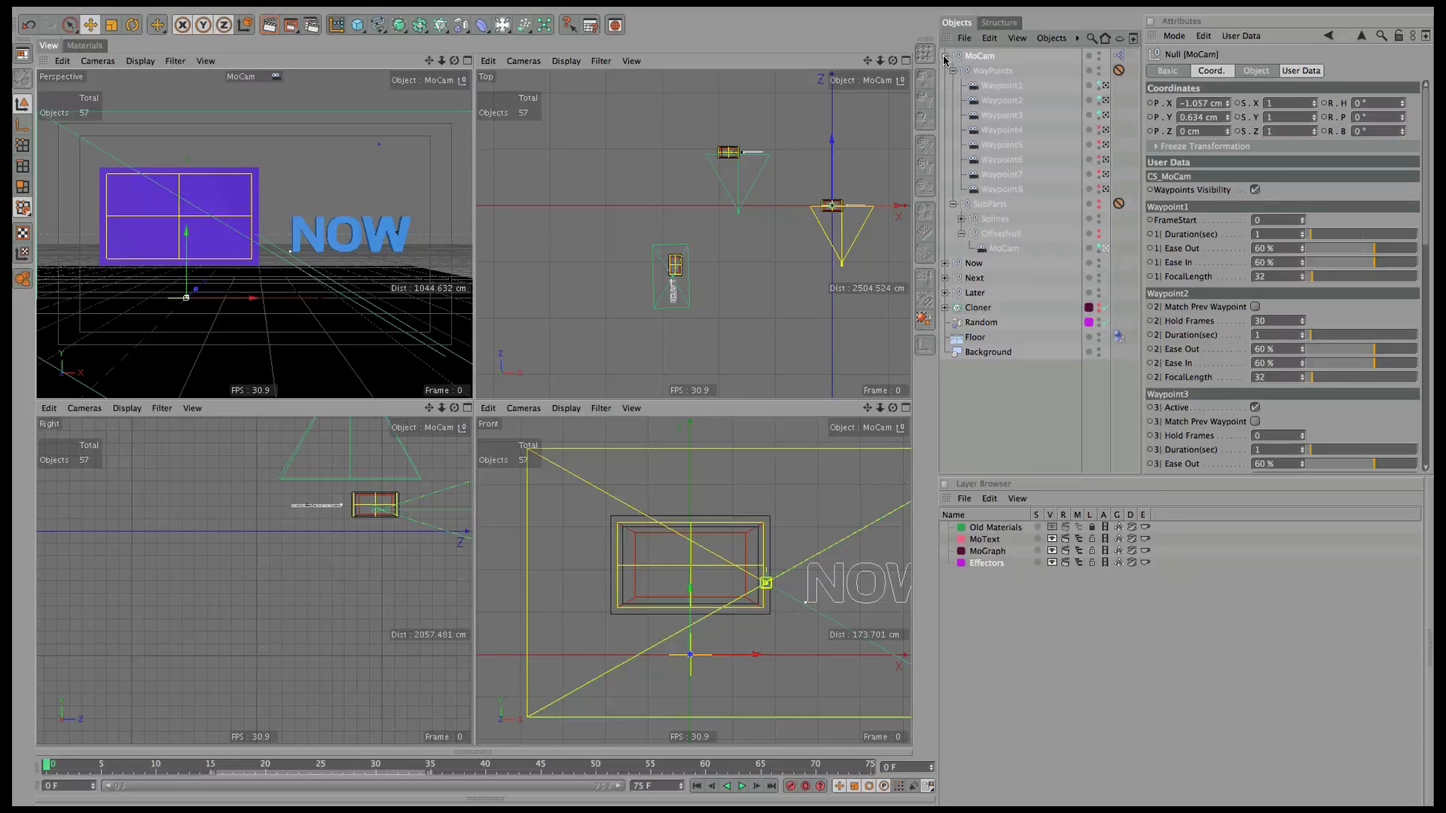
click(1012, 116)
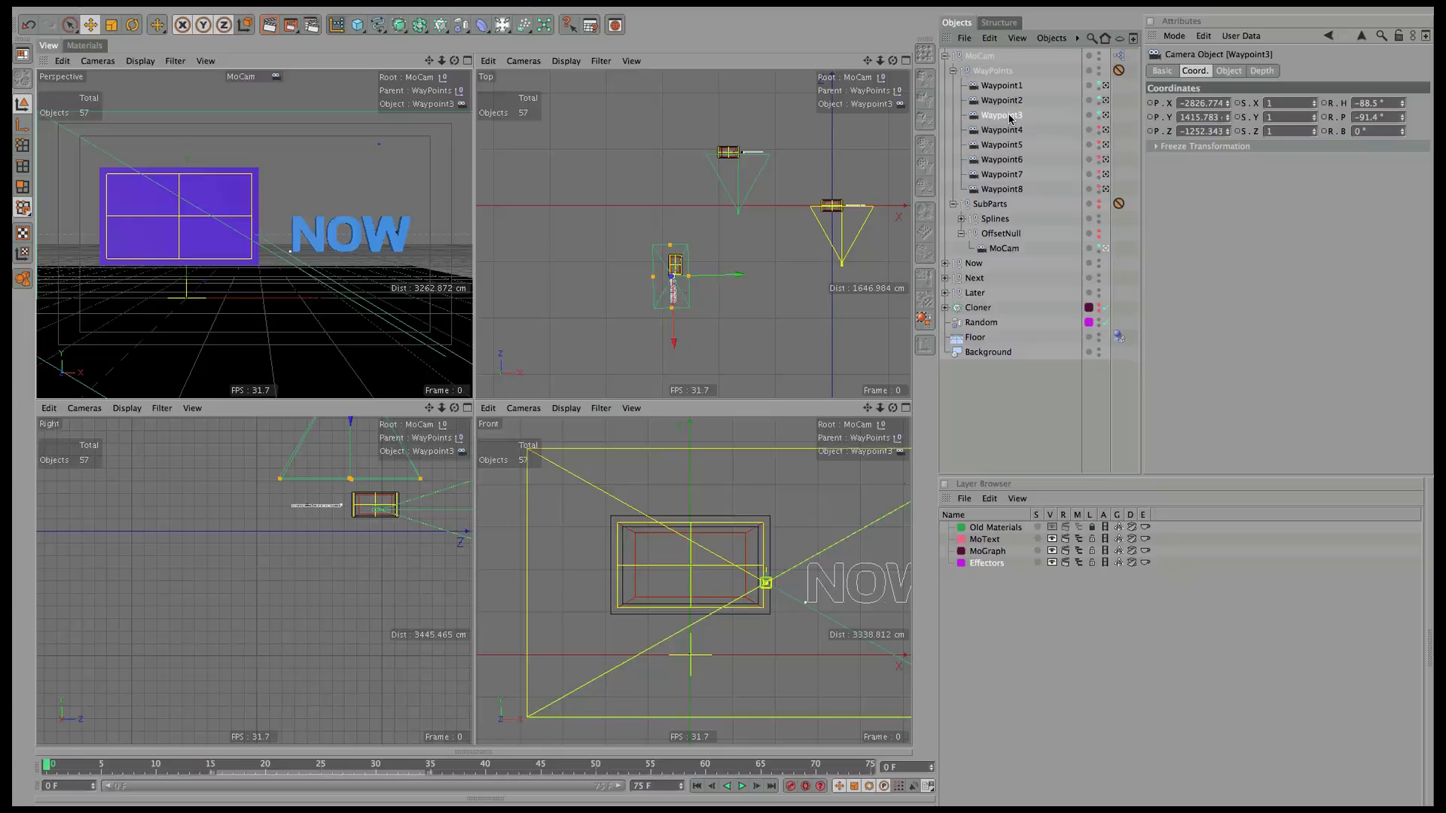
click(1390, 104)
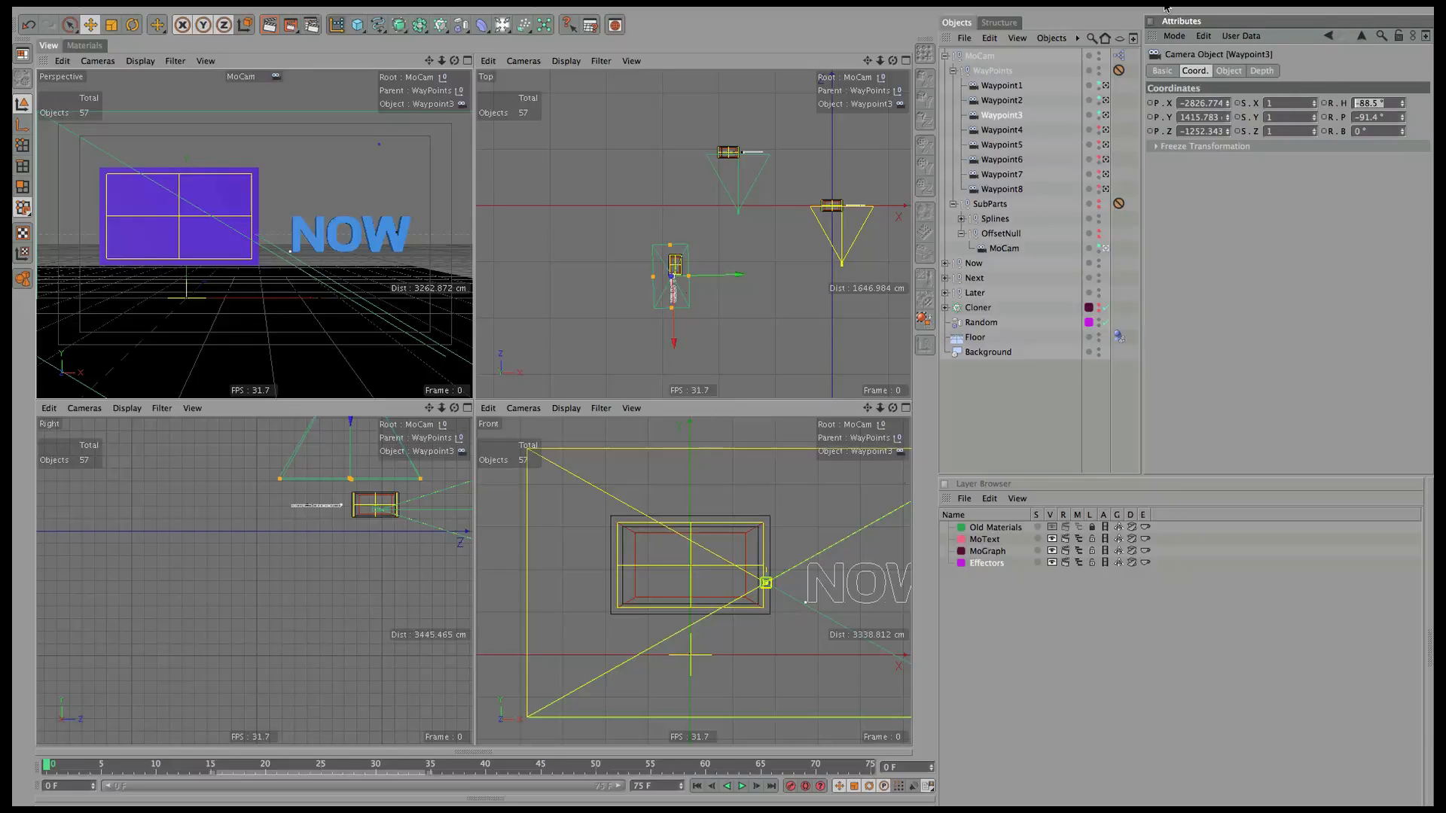
text(-90)
key(Tab)
text(-9)
key(Return)
Scrub to frame 66 and look through the Waypoint3 camera.
drag(77, 768, 970, 714)
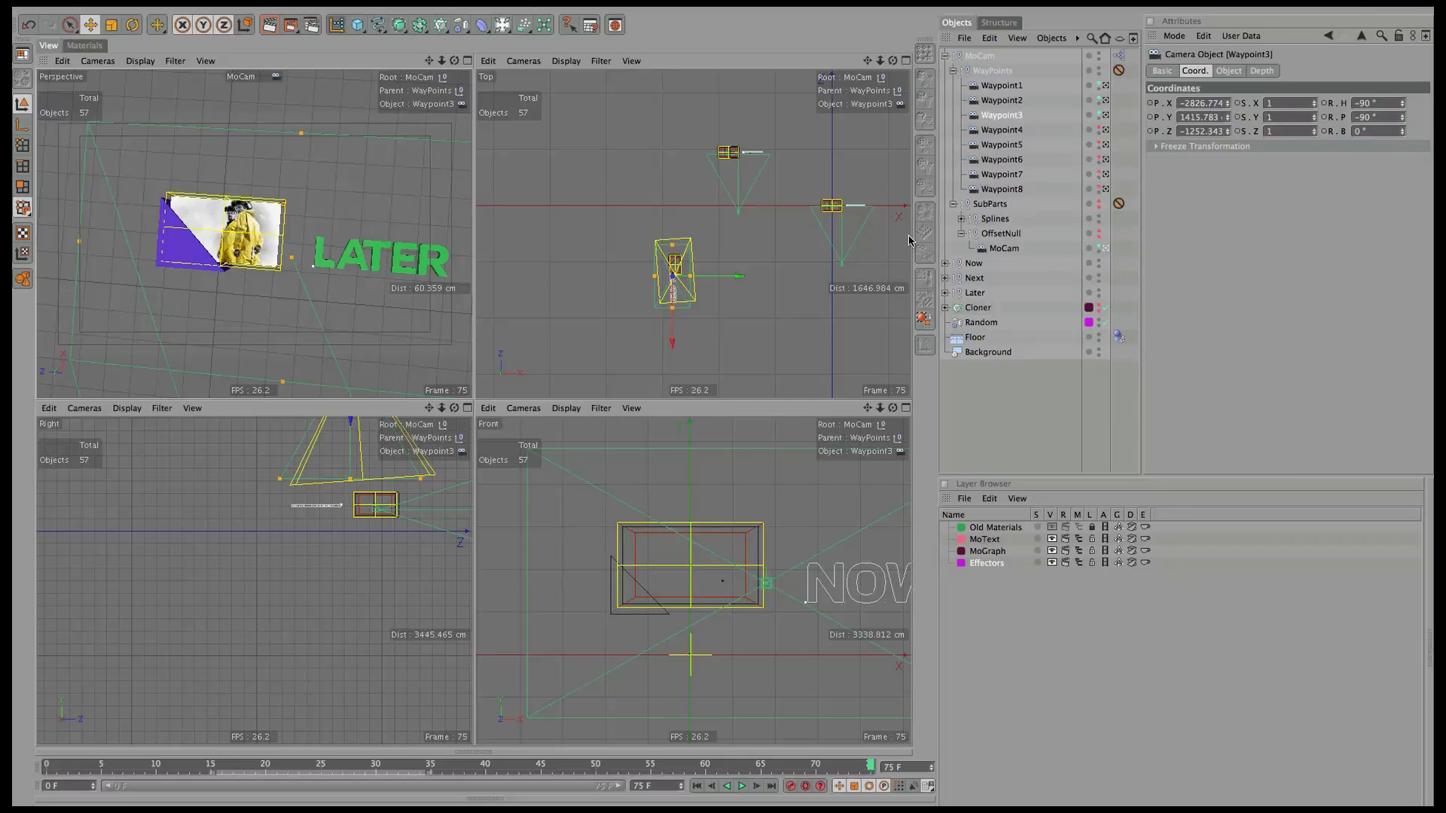
click(982, 57)
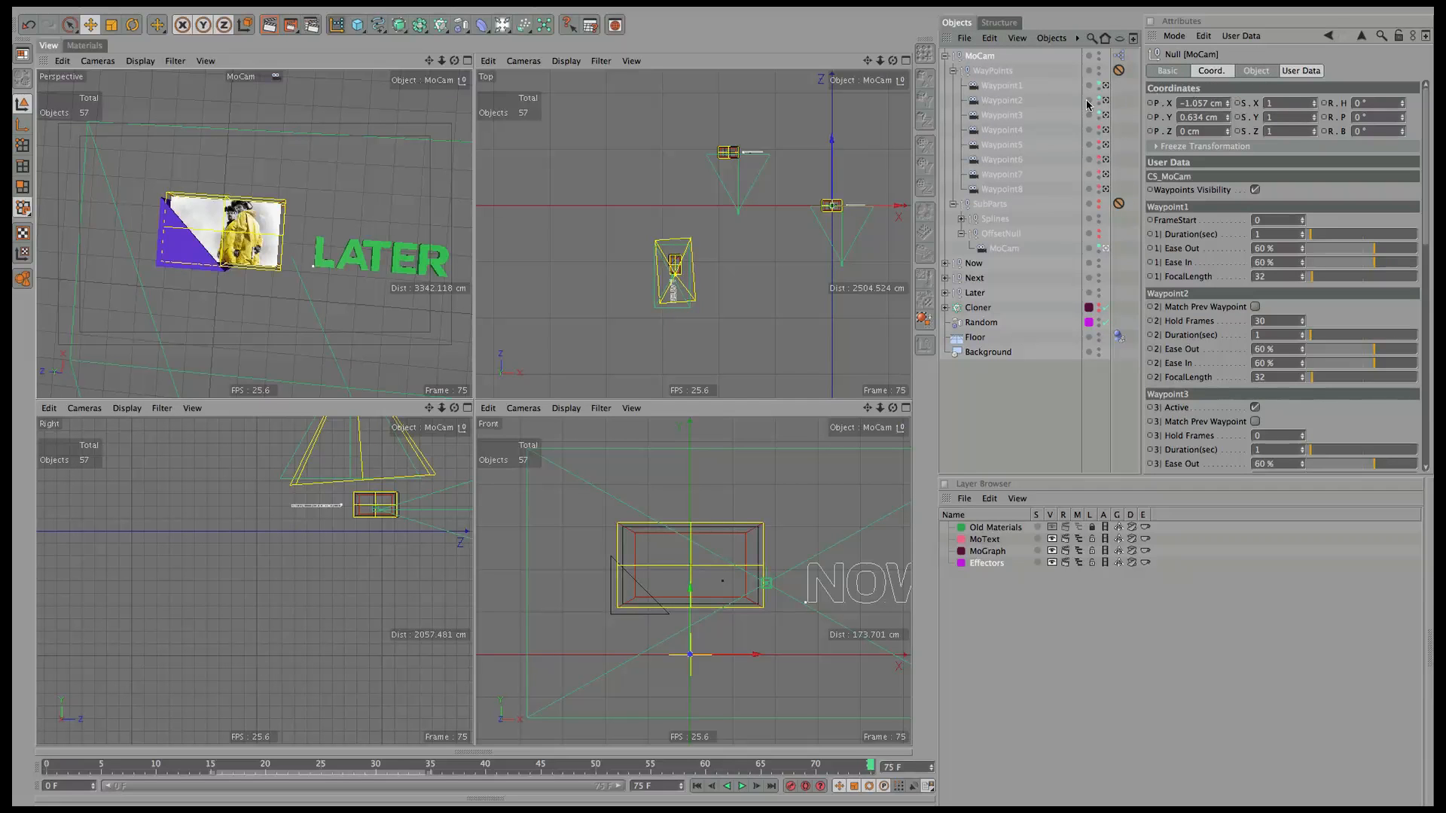
click(105, 66)
mouse_move(121, 78)
click(215, 107)
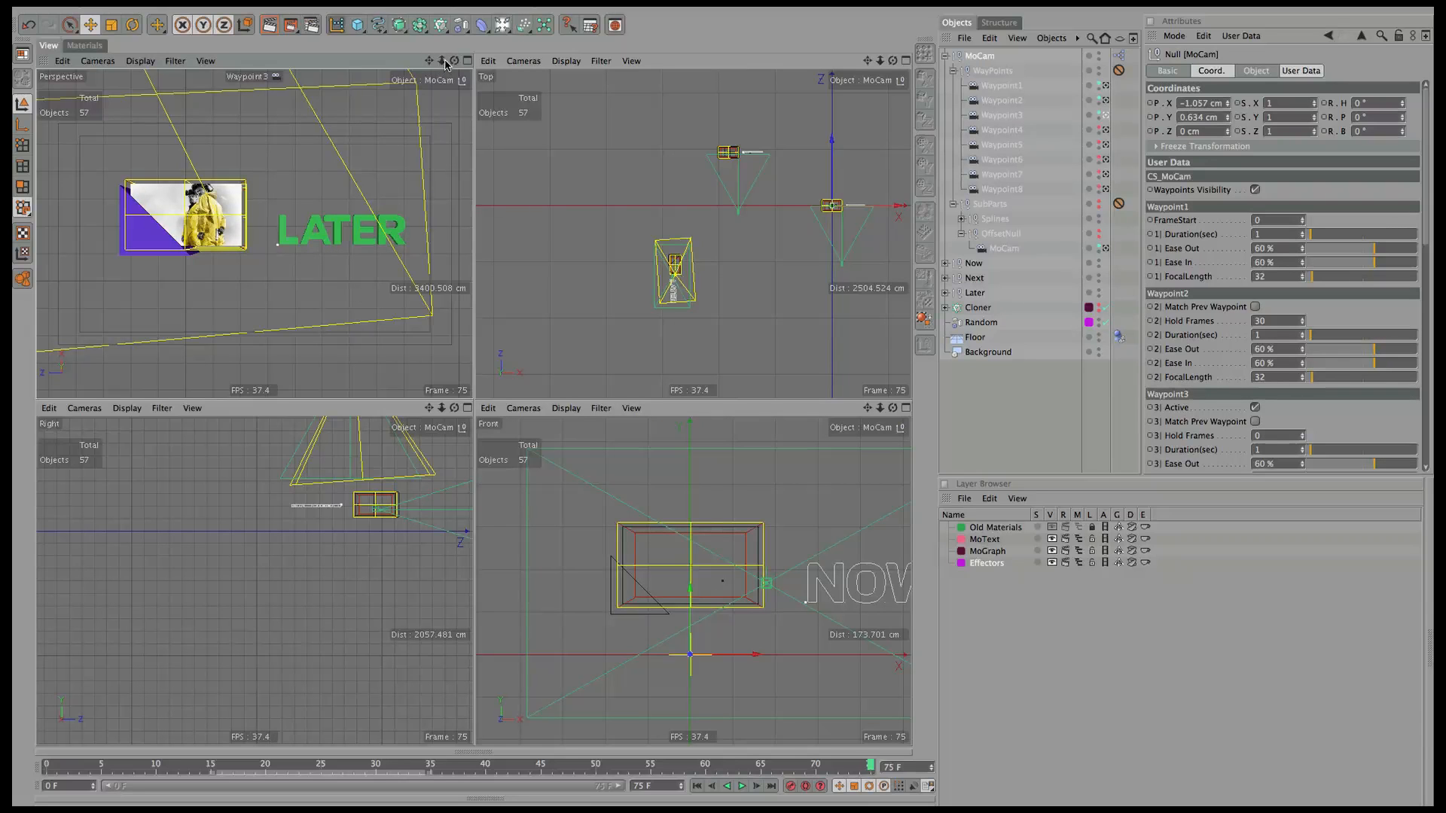
Maximize the view, dolly Waypoint3 closer, nudge its X by 4 cm, then view through Waypoint2.
drag(443, 61, 451, 63)
click(467, 60)
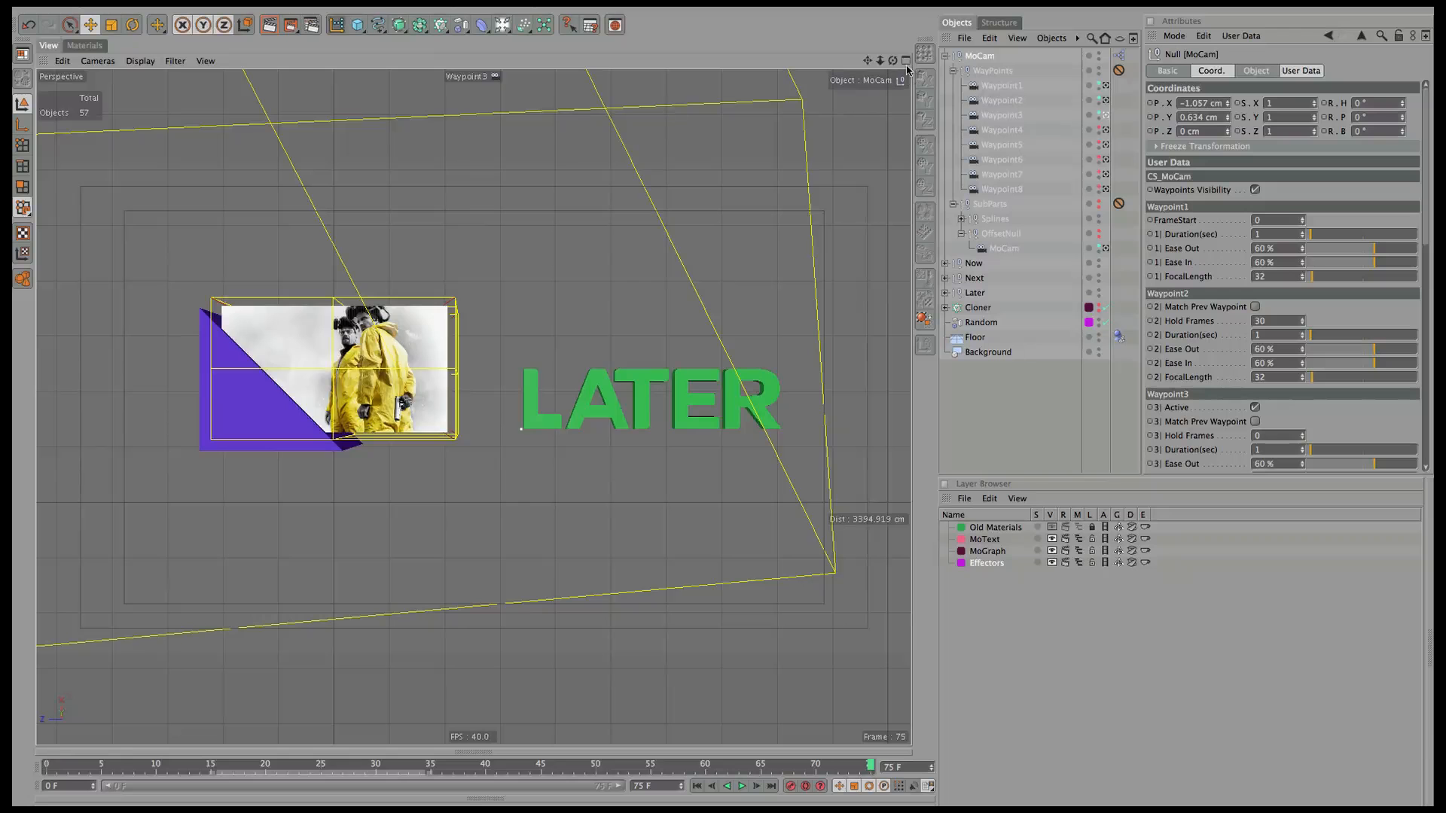
mouse_move(885, 62)
mouse_down()
mouse_move(909, 46)
mouse_move(865, 75)
mouse_move(866, 61)
mouse_up()
click(1013, 116)
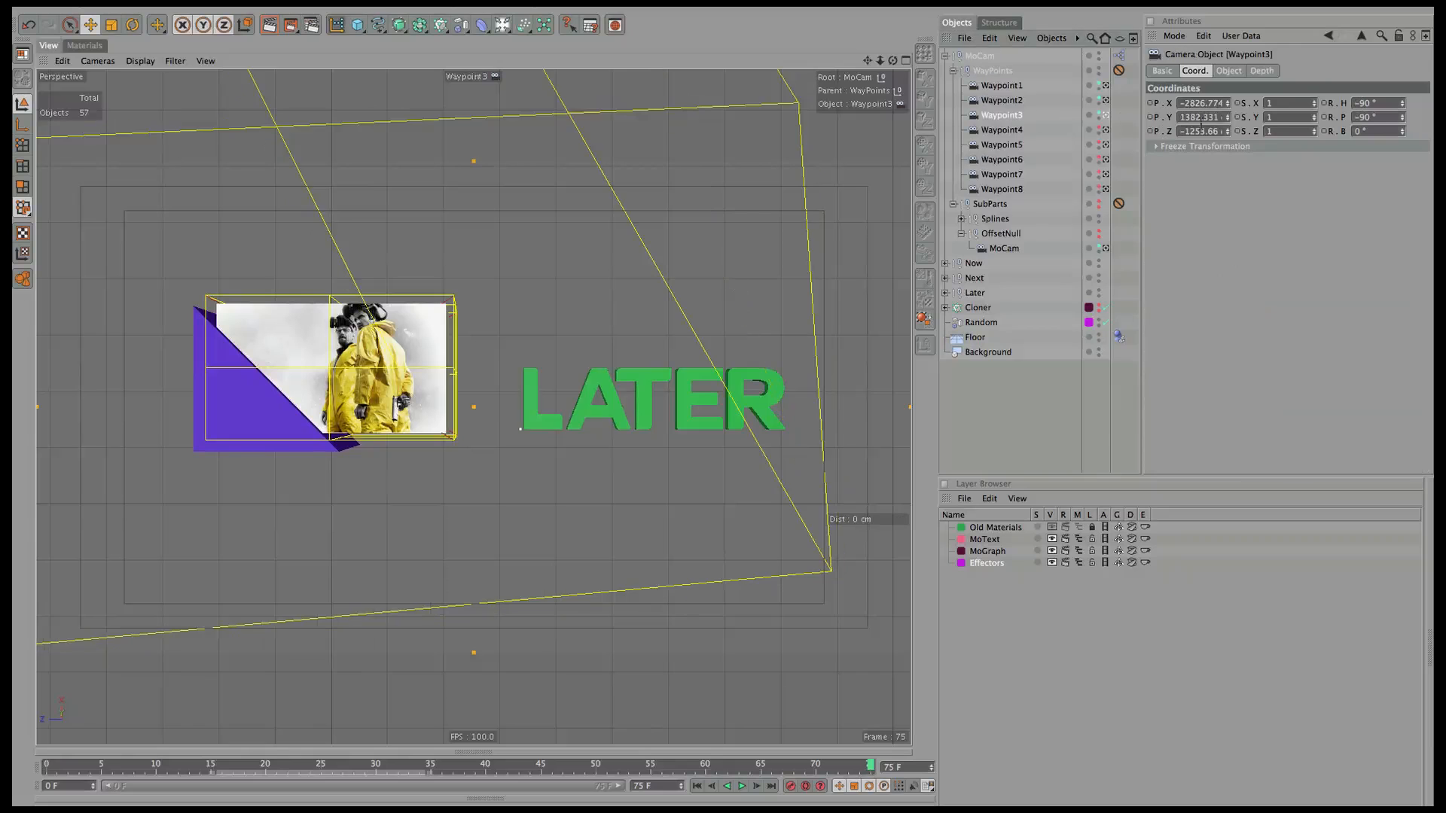
drag(1228, 103, 1224, 103)
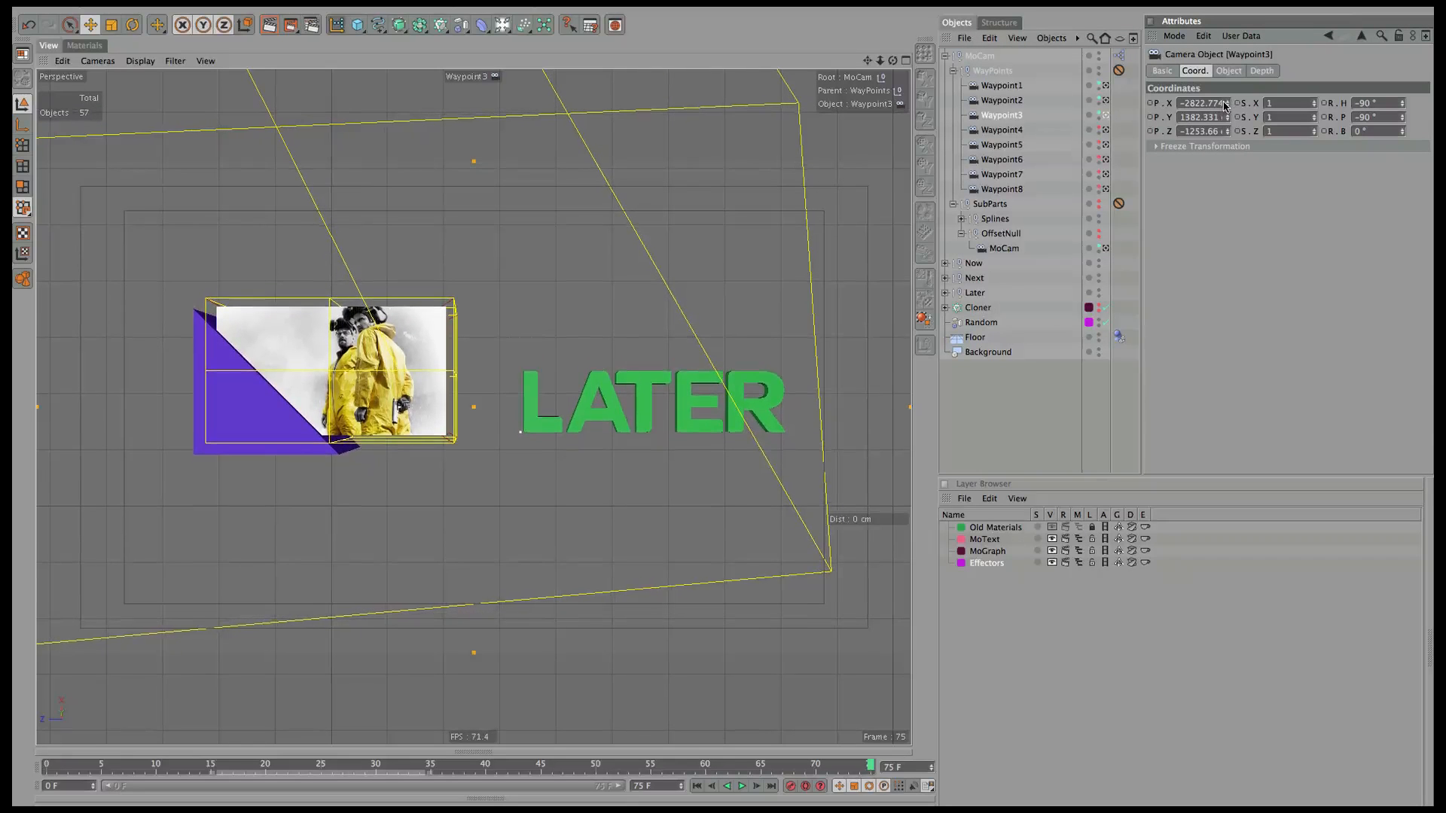
click(97, 60)
click(207, 106)
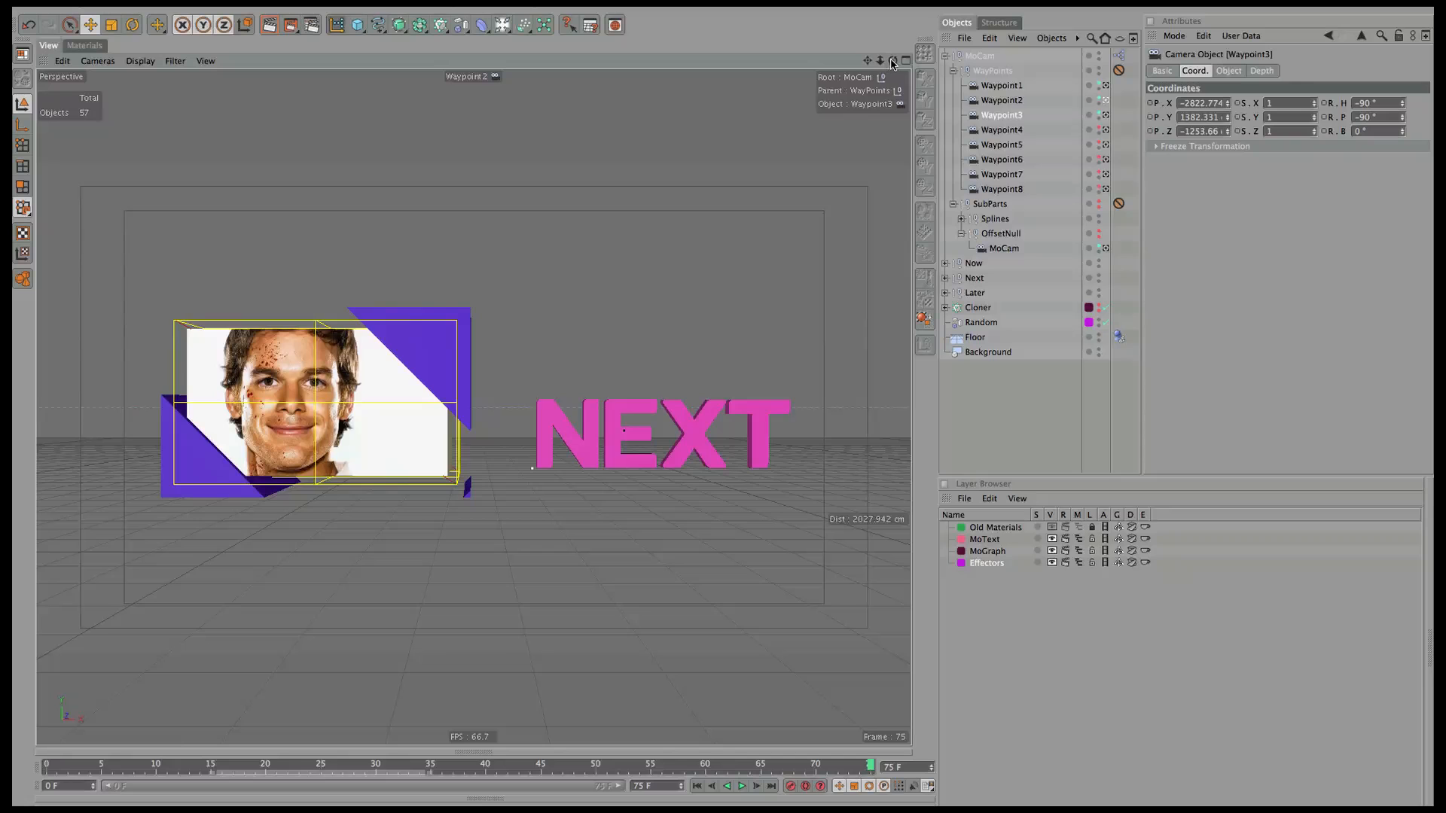
Set Waypoint2's heading and pitch to 0° and pan it to reframe NEXT.
drag(892, 63, 865, 71)
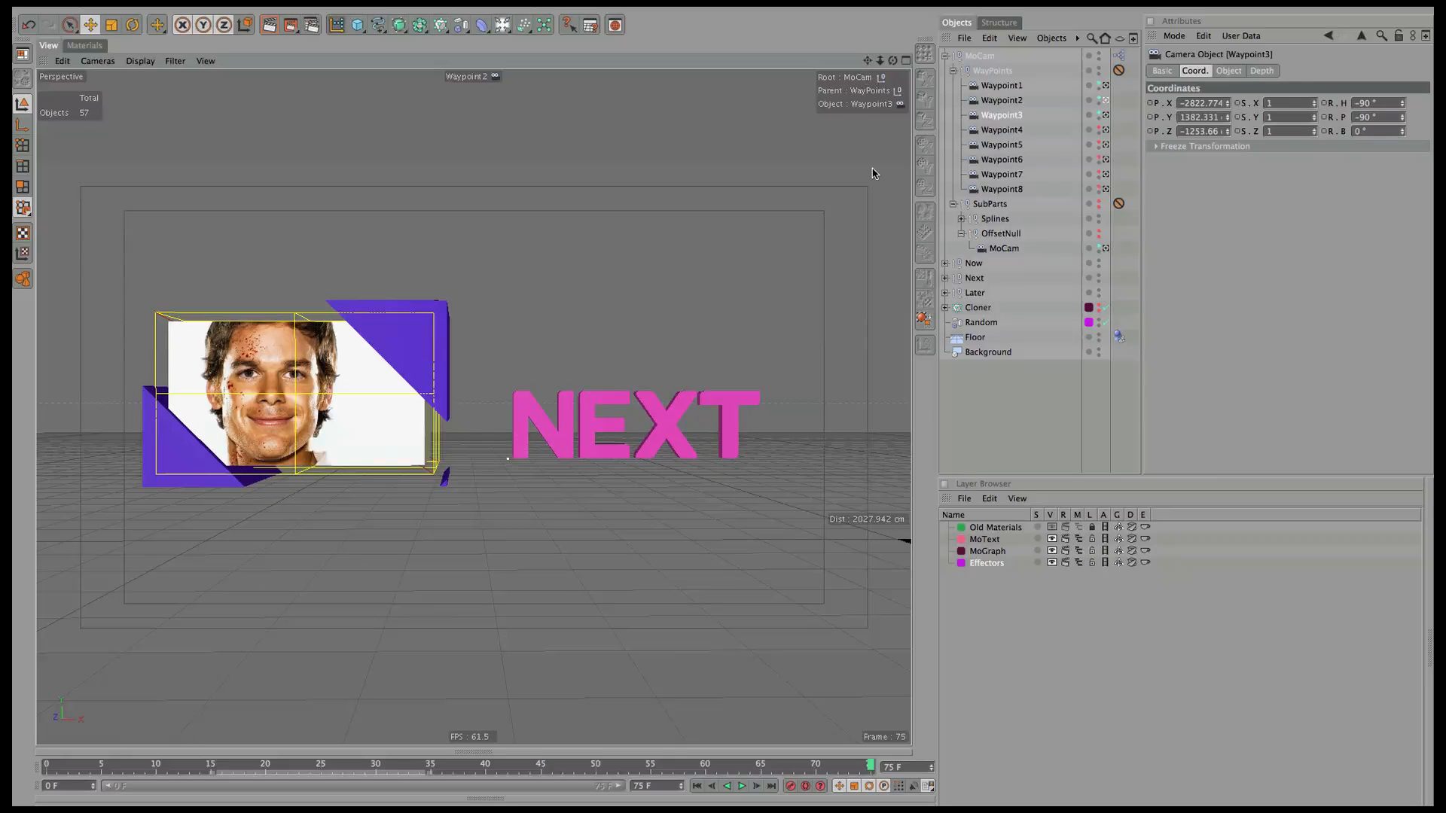
click(1022, 101)
double_click(1373, 103)
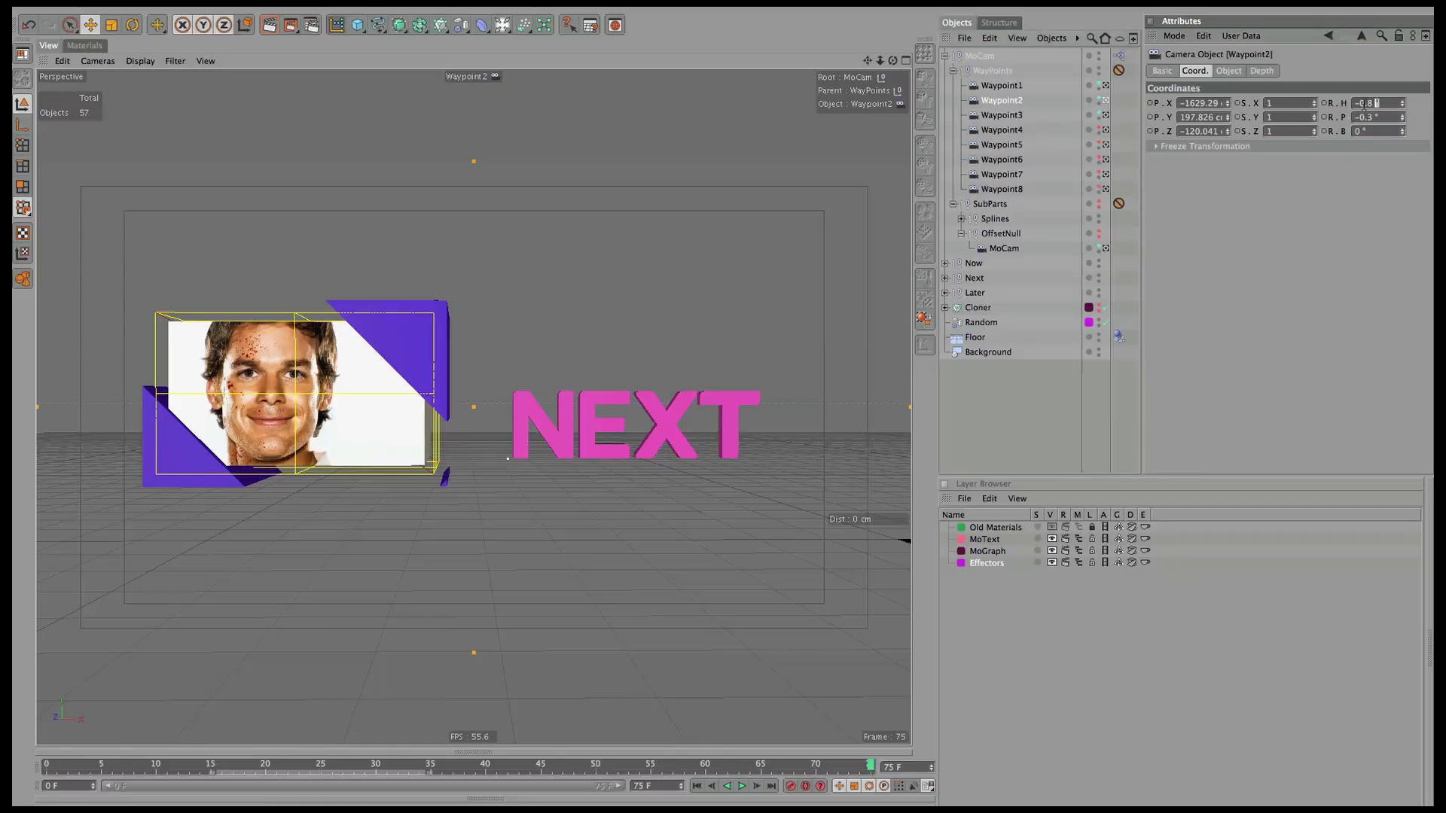
text(0)
key(Tab)
text(0)
key(Tab)
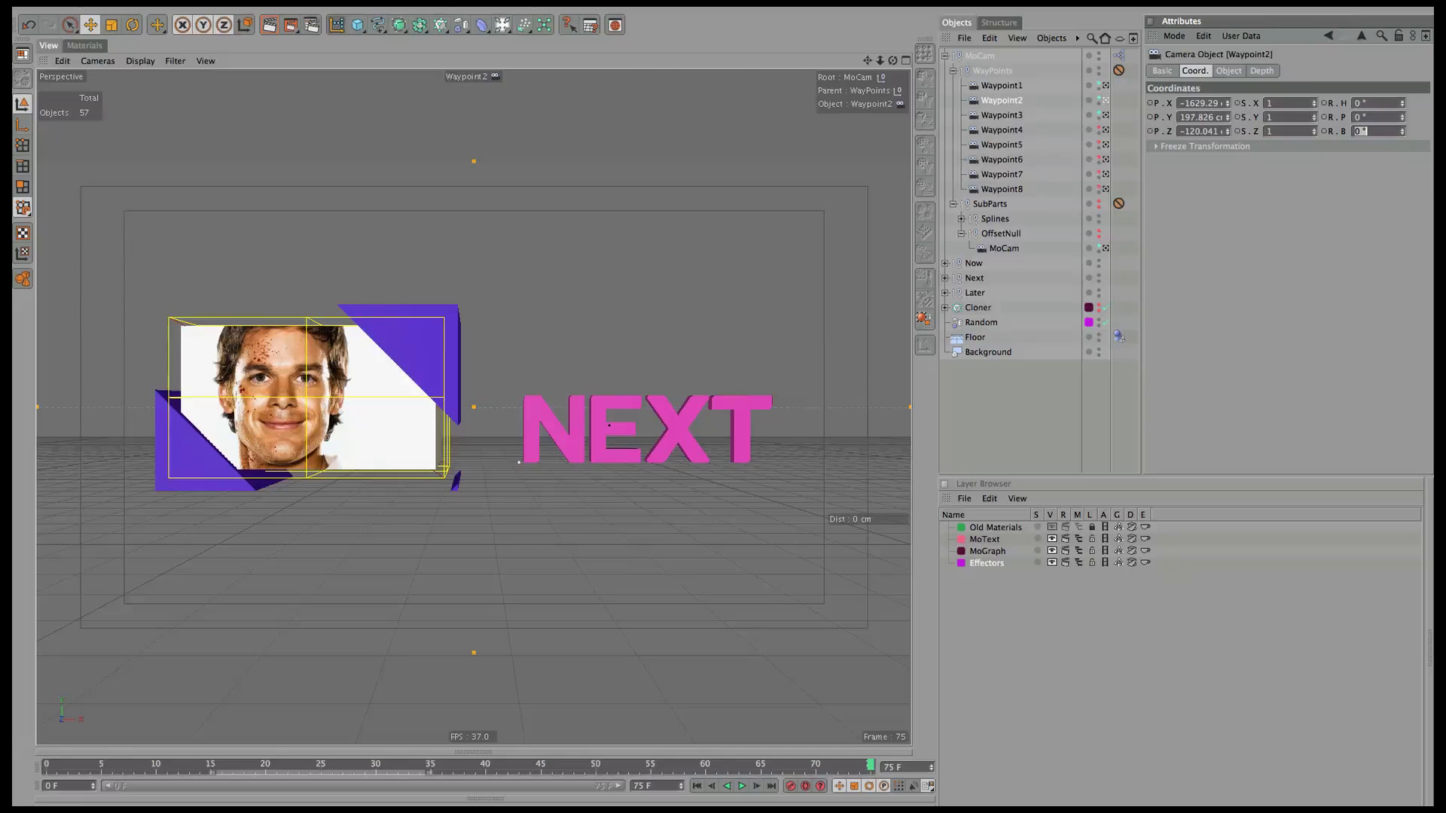
drag(871, 63, 977, 59)
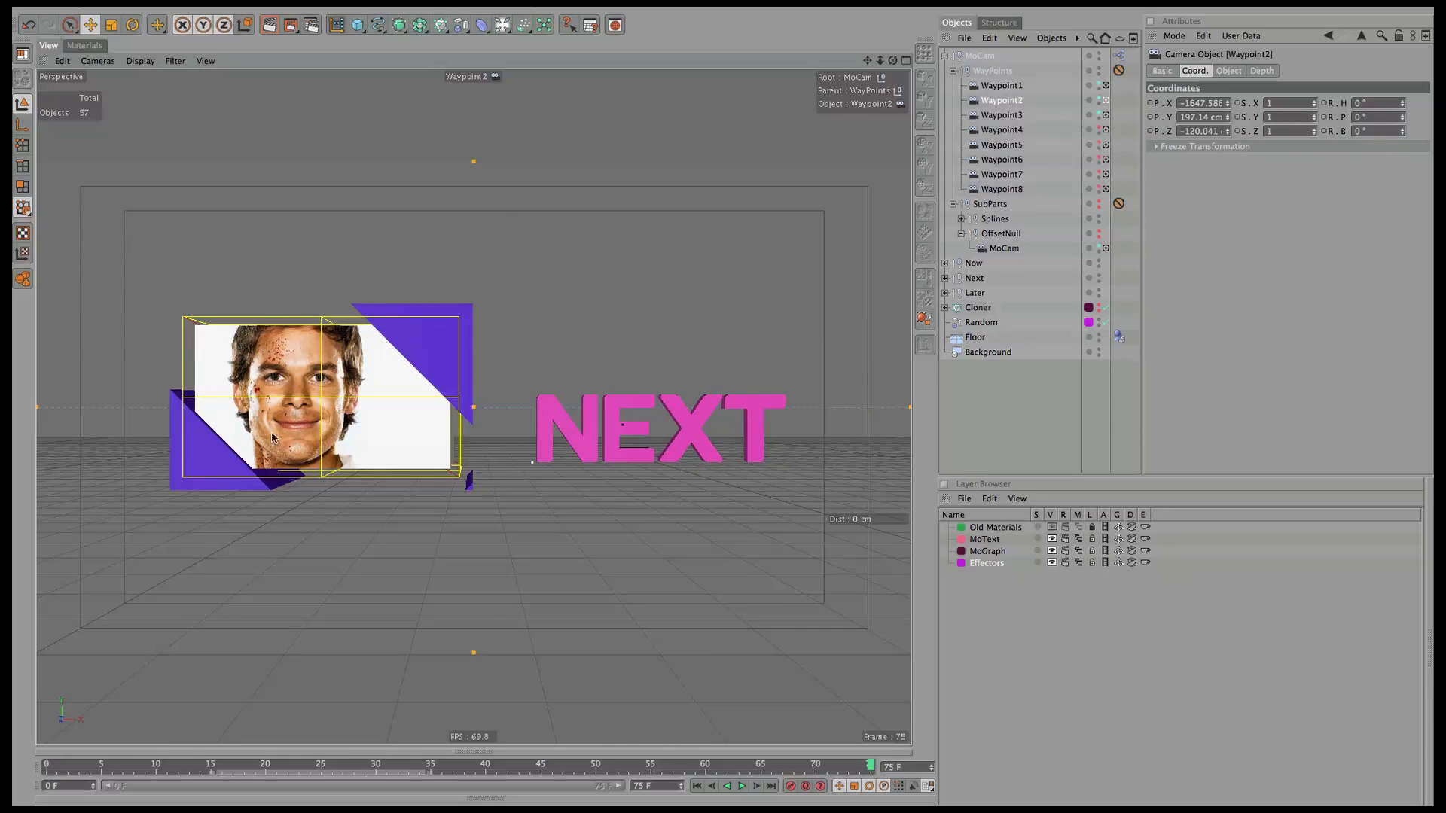
Select Waypoint1, look through it, and pan to reframe the NOW card.
click(1002, 86)
click(97, 61)
mouse_move(128, 84)
click(211, 86)
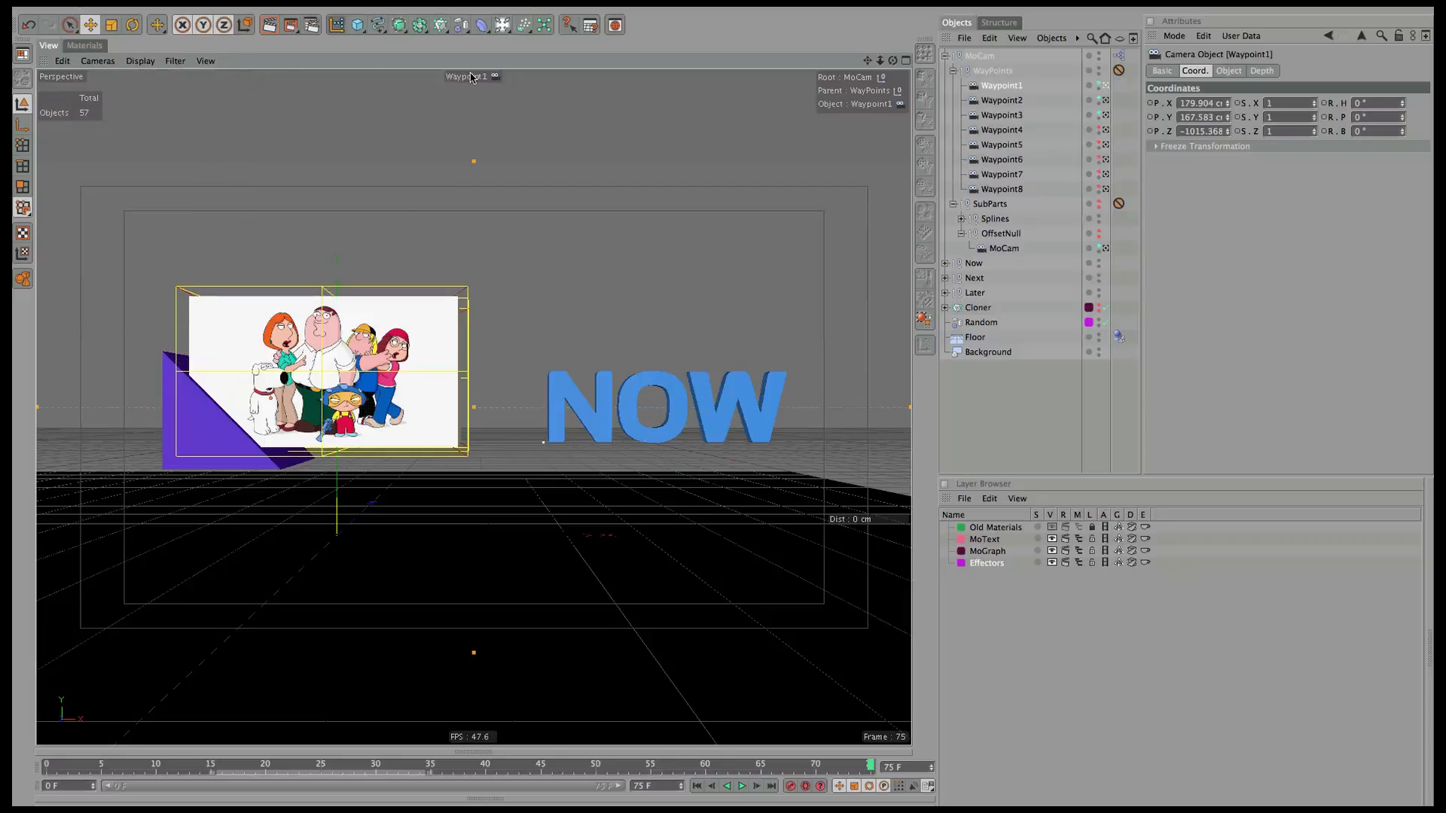
mouse_move(864, 60)
mouse_down()
mouse_move(857, 92)
mouse_move(875, 58)
mouse_move(827, 80)
mouse_move(863, 65)
mouse_up()
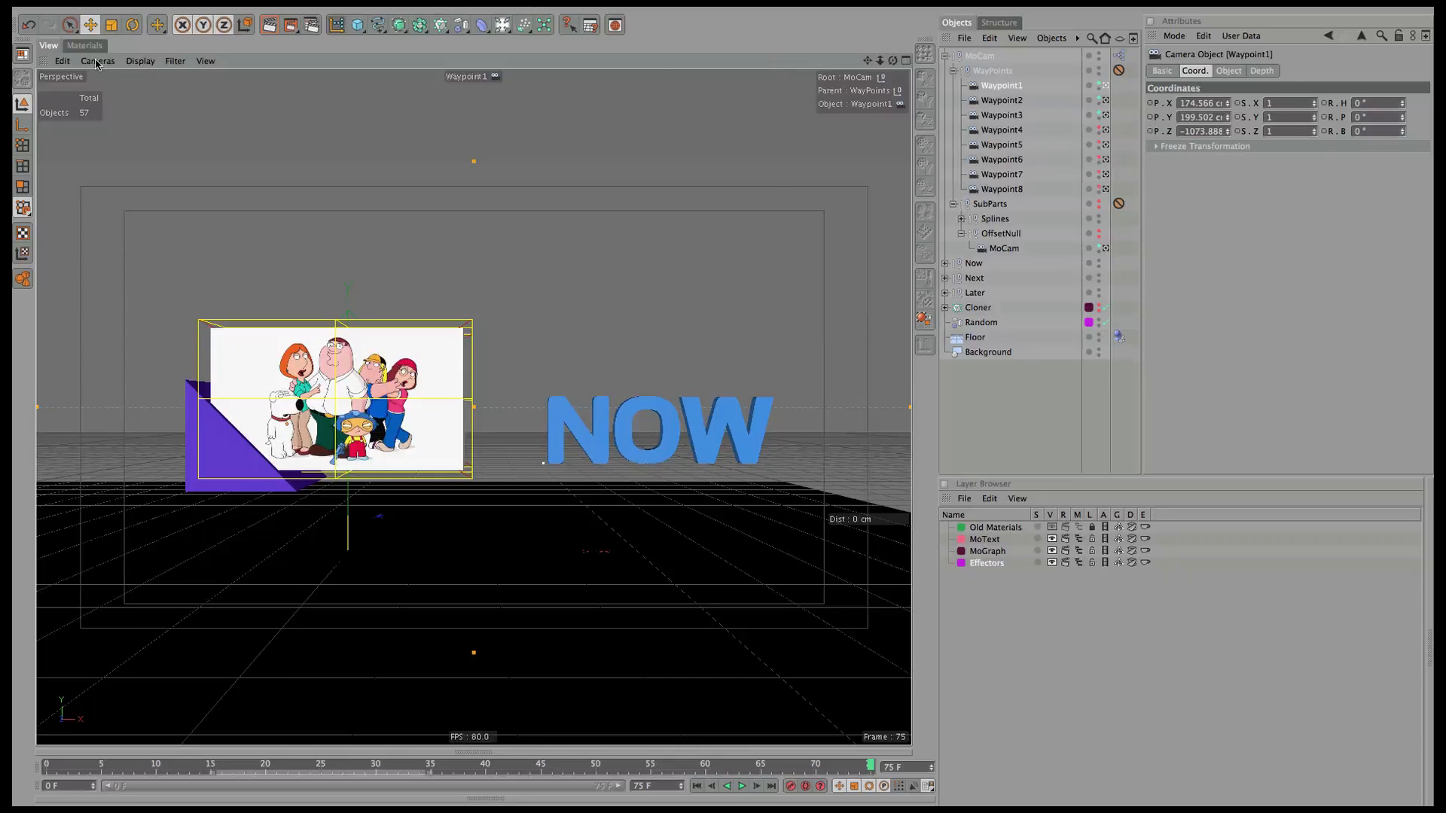
Look through the MoCam rig camera.
click(96, 61)
mouse_move(105, 75)
click(212, 186)
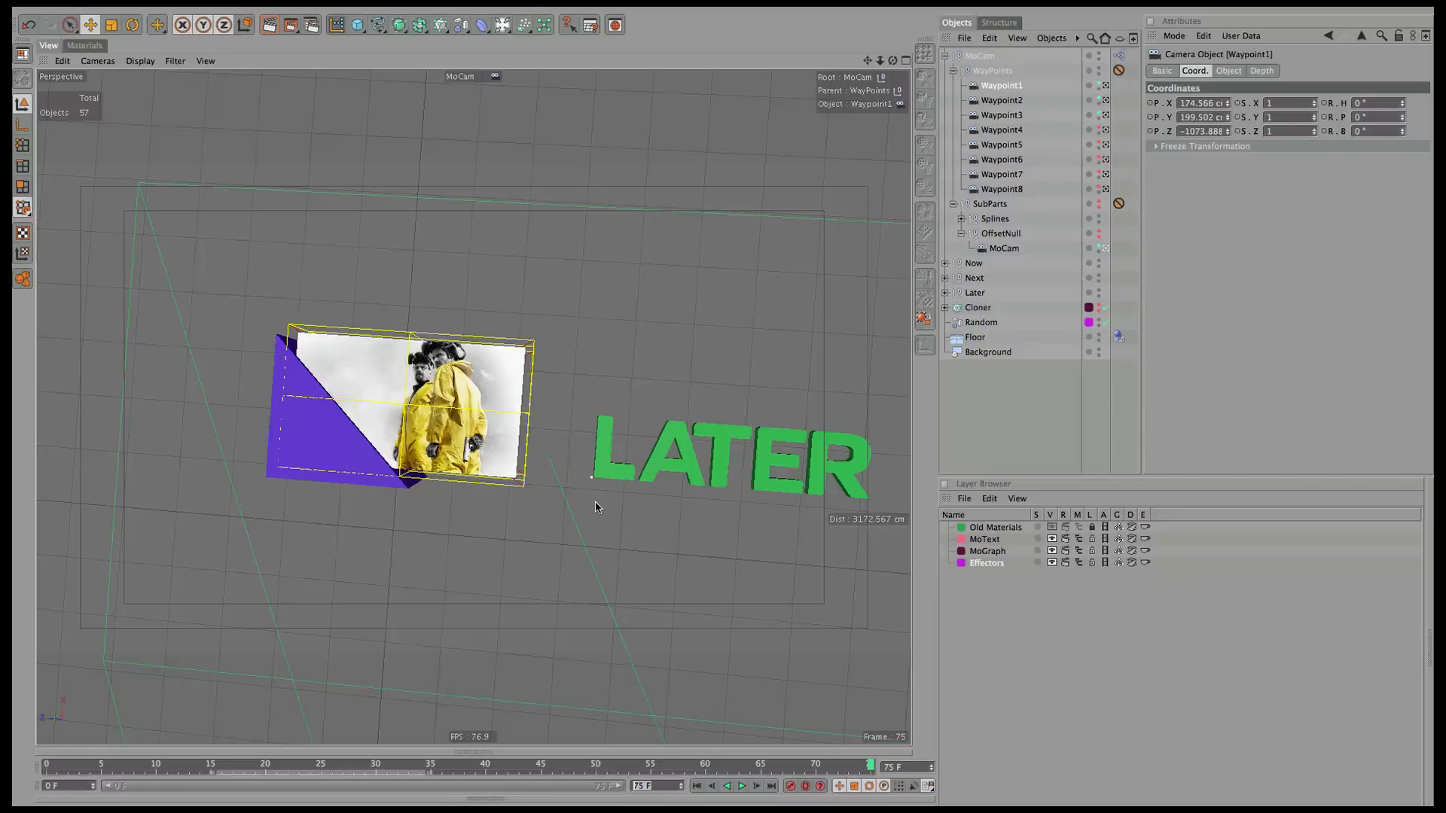
Set the scene length to 250 frames, extend the preview range, and scrub to frame 140.
text(250)
key(Return)
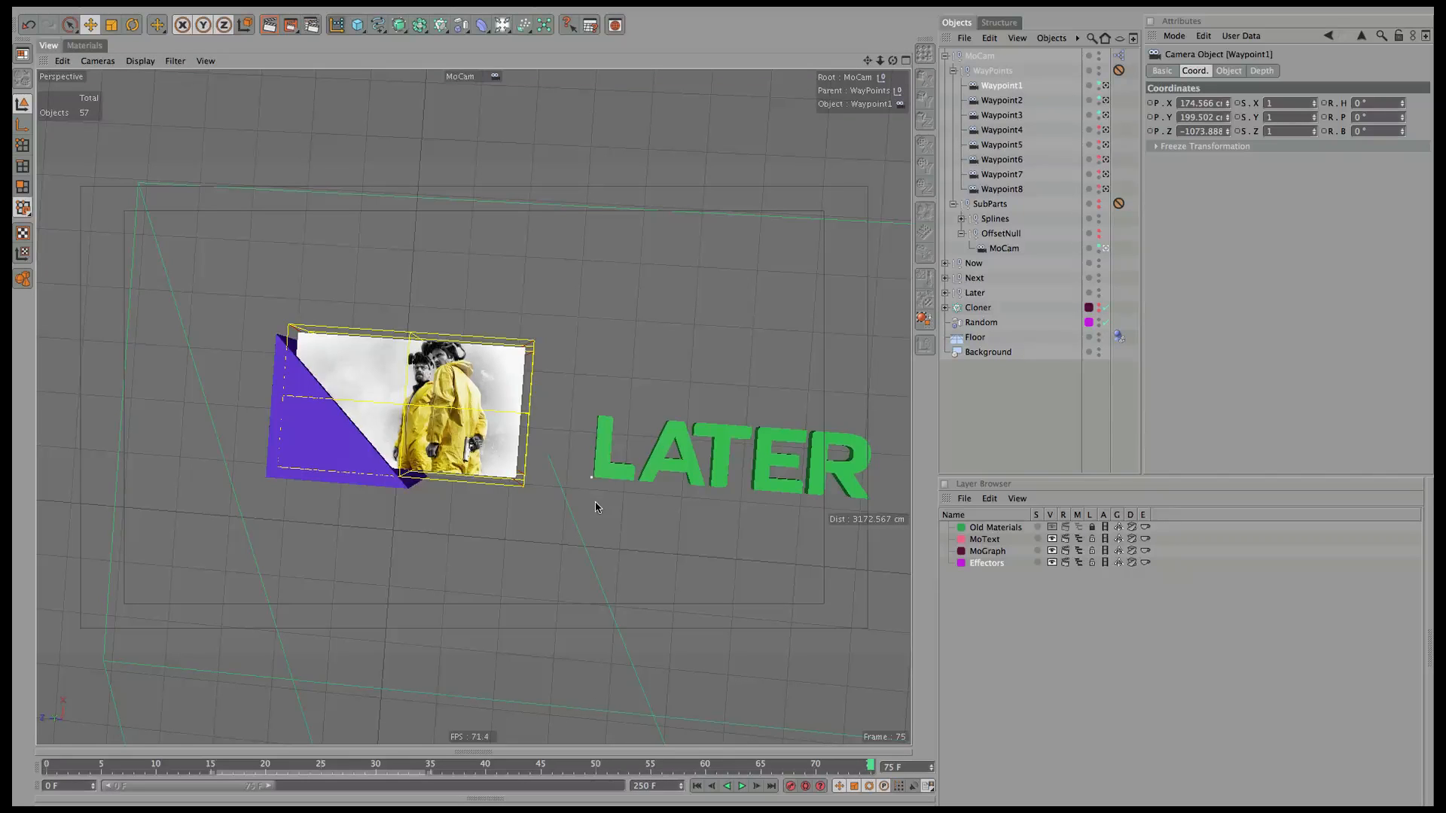
drag(269, 786, 610, 800)
drag(311, 764, 12, 787)
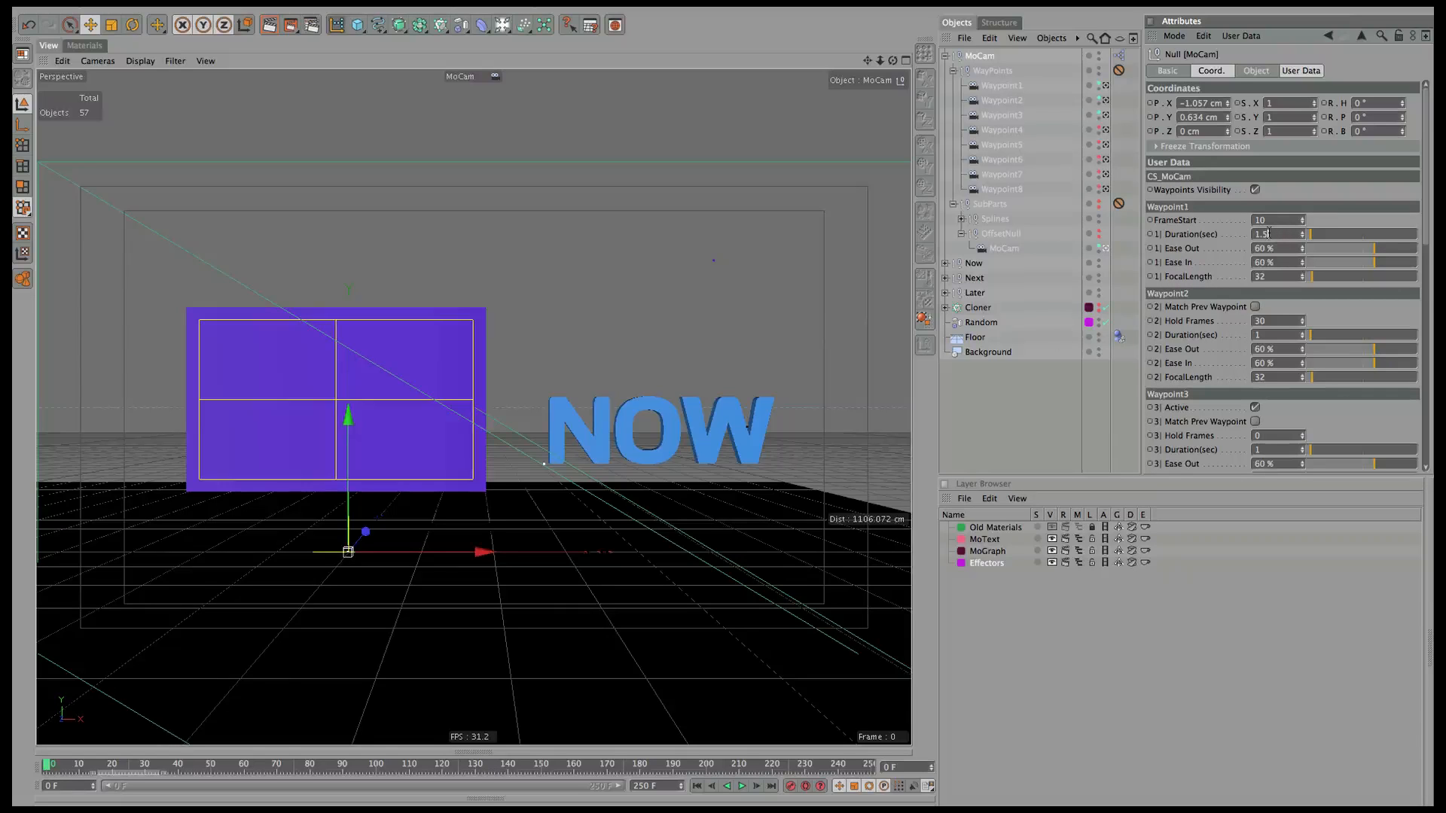
Give the MoCam waypoints a 1.5 s duration, start frame 50 and Waypoint2 hold of 50.
key(shift+Tab)
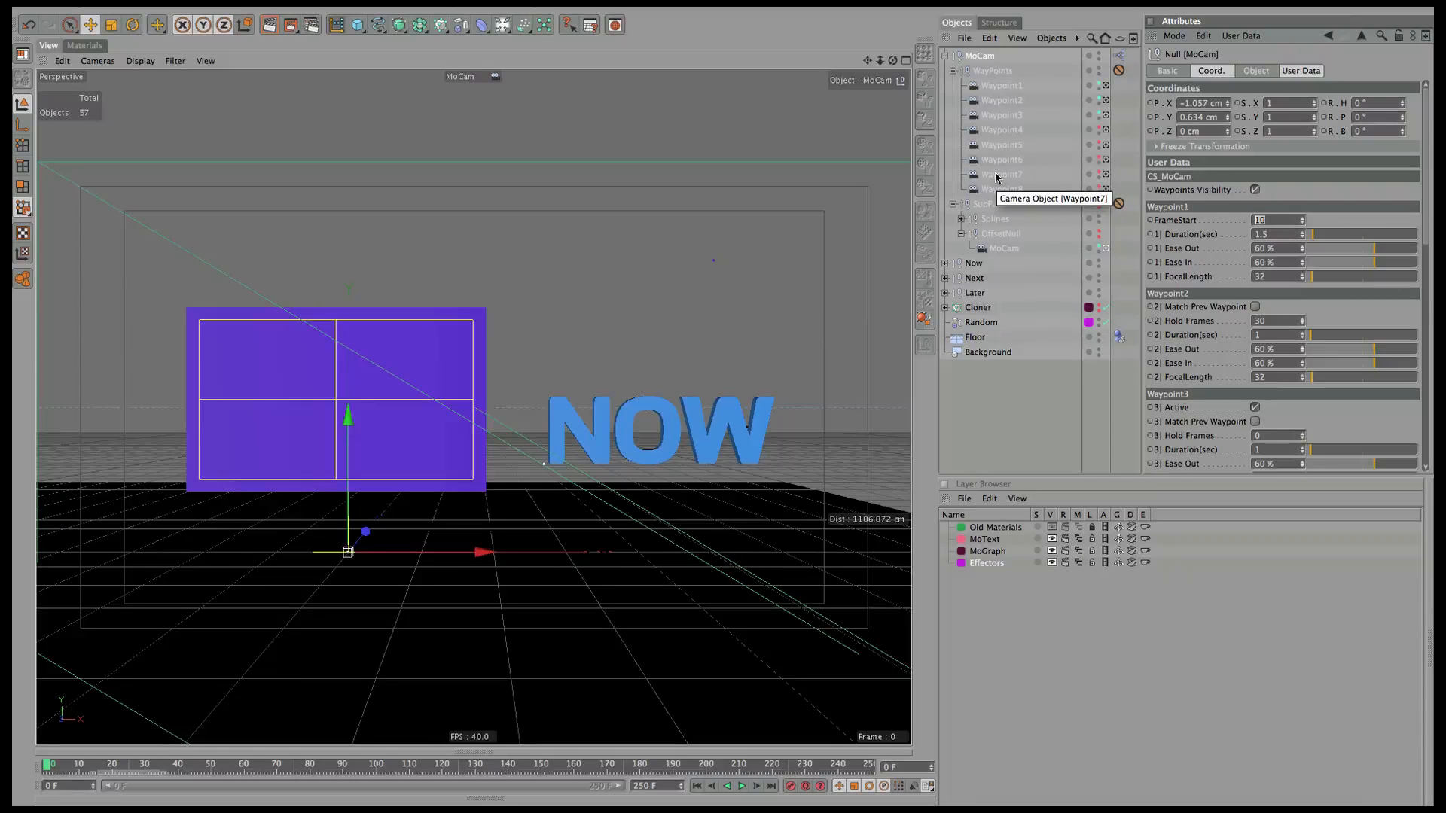
text(50)
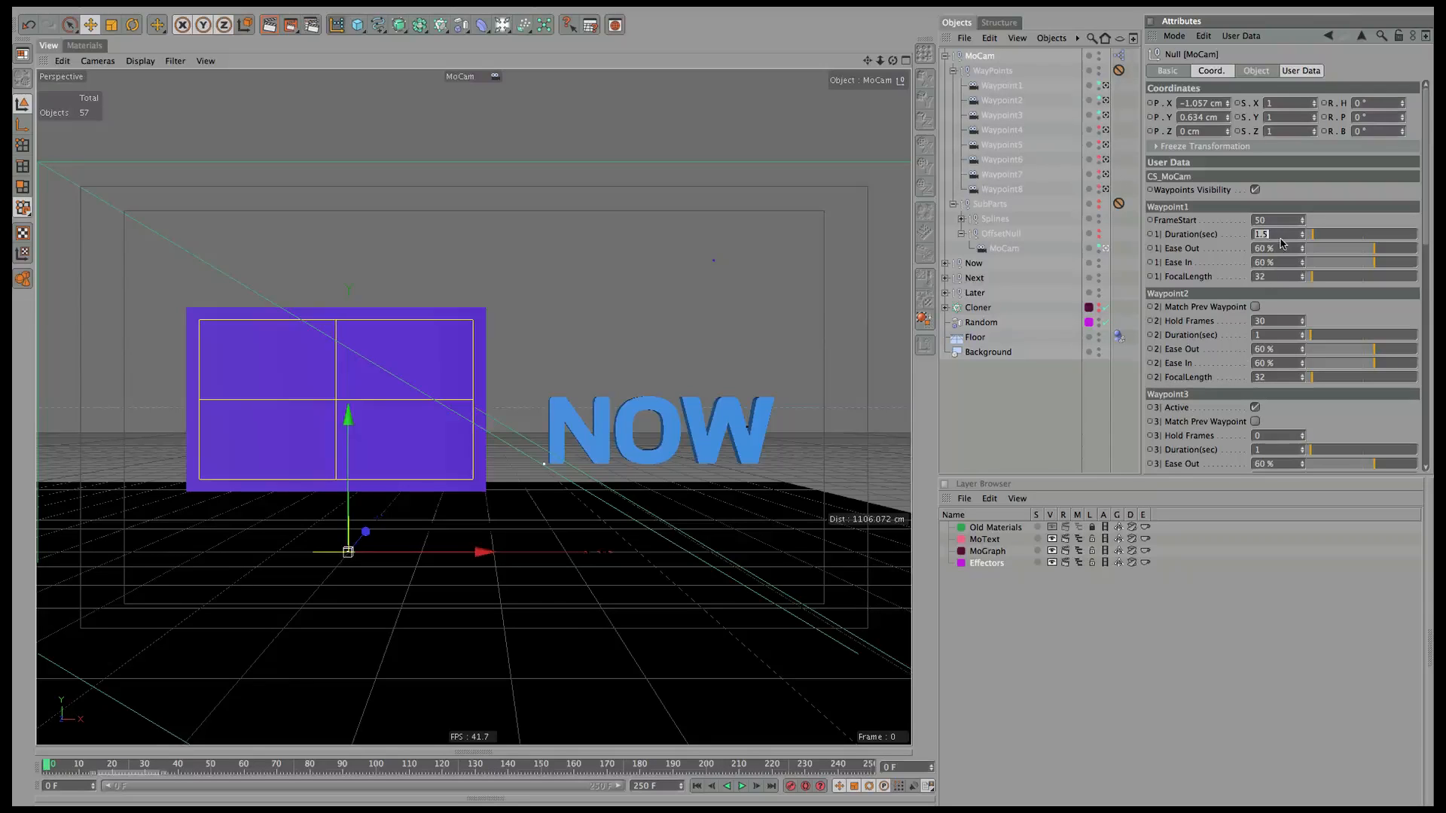
click(1278, 321)
text(50)
key(Tab)
key(Tab)
key(Tab)
key(Tab)
key(Tab)
Preview the fly-through, change the timing value to 60, and replay it from the first frame.
click(742, 787)
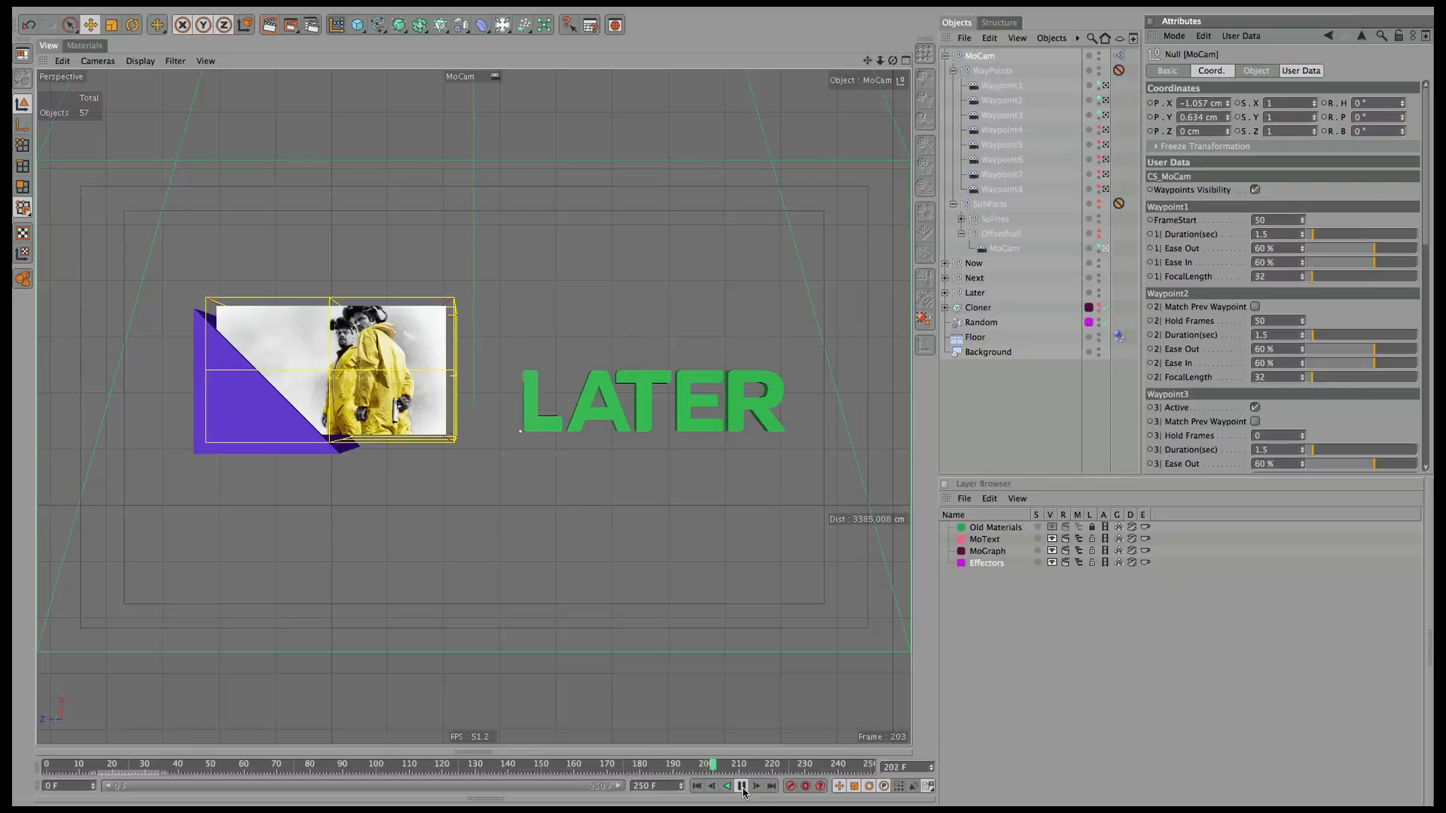
click(741, 787)
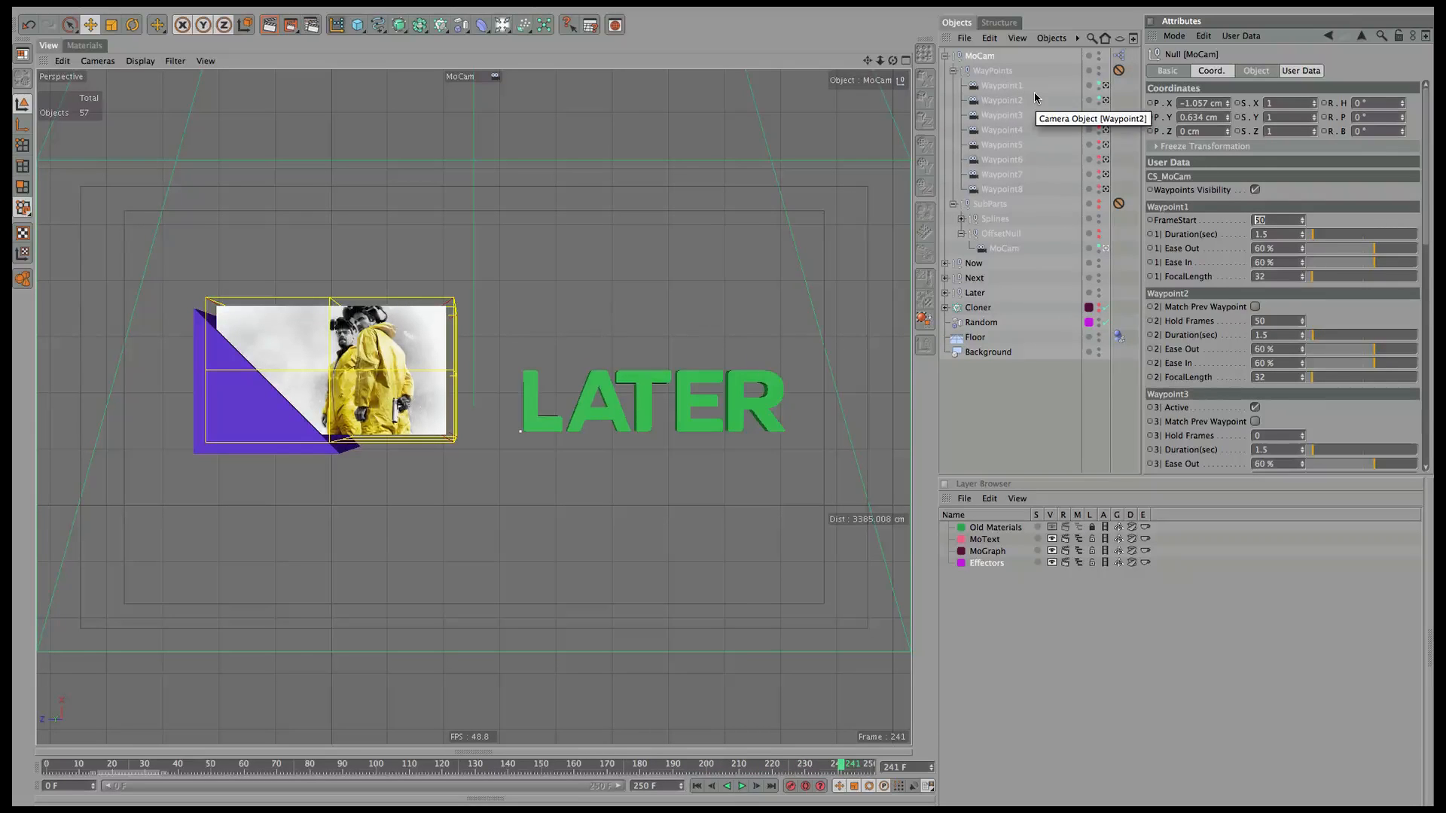
text(60)
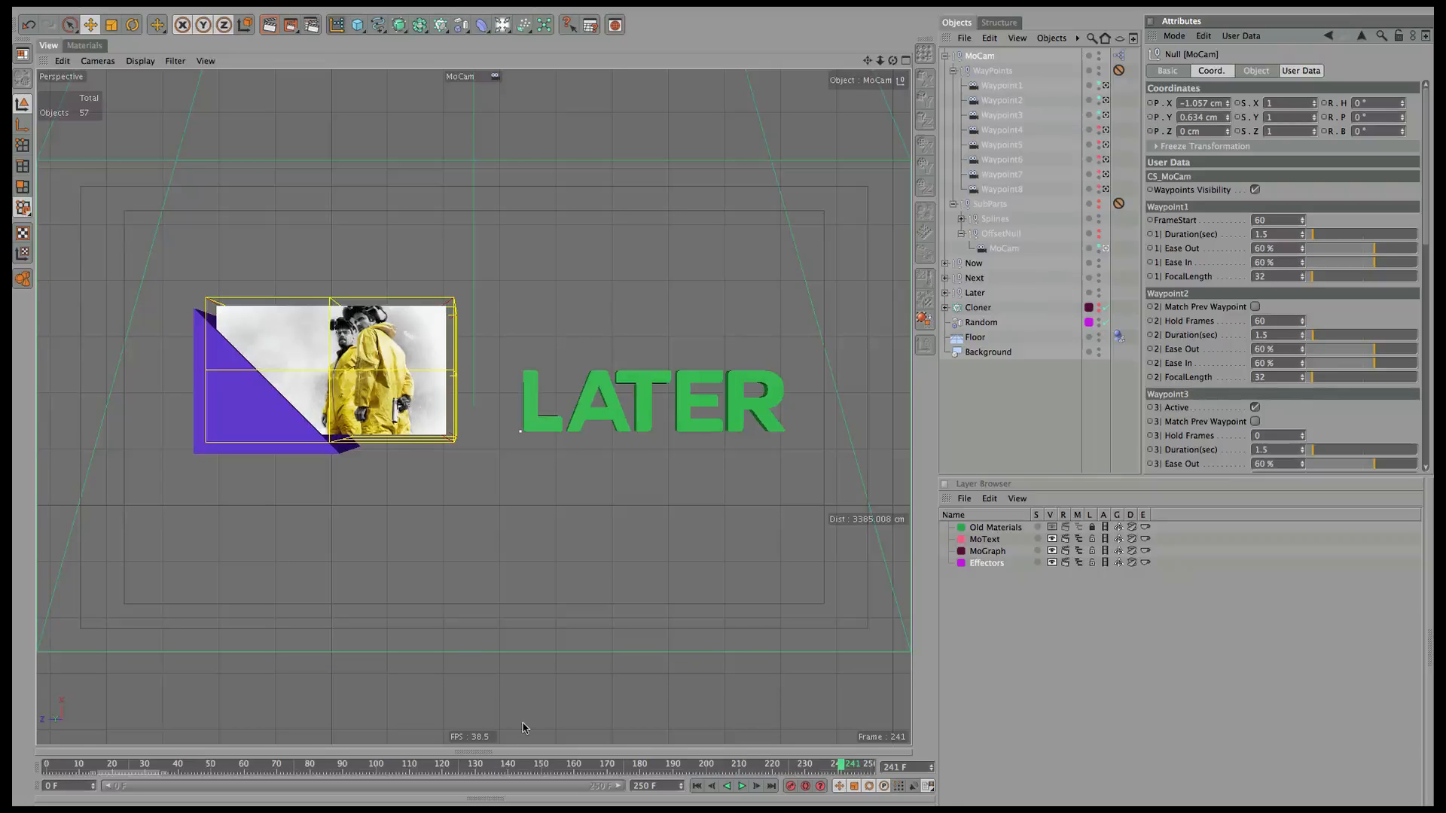
click(696, 786)
click(742, 786)
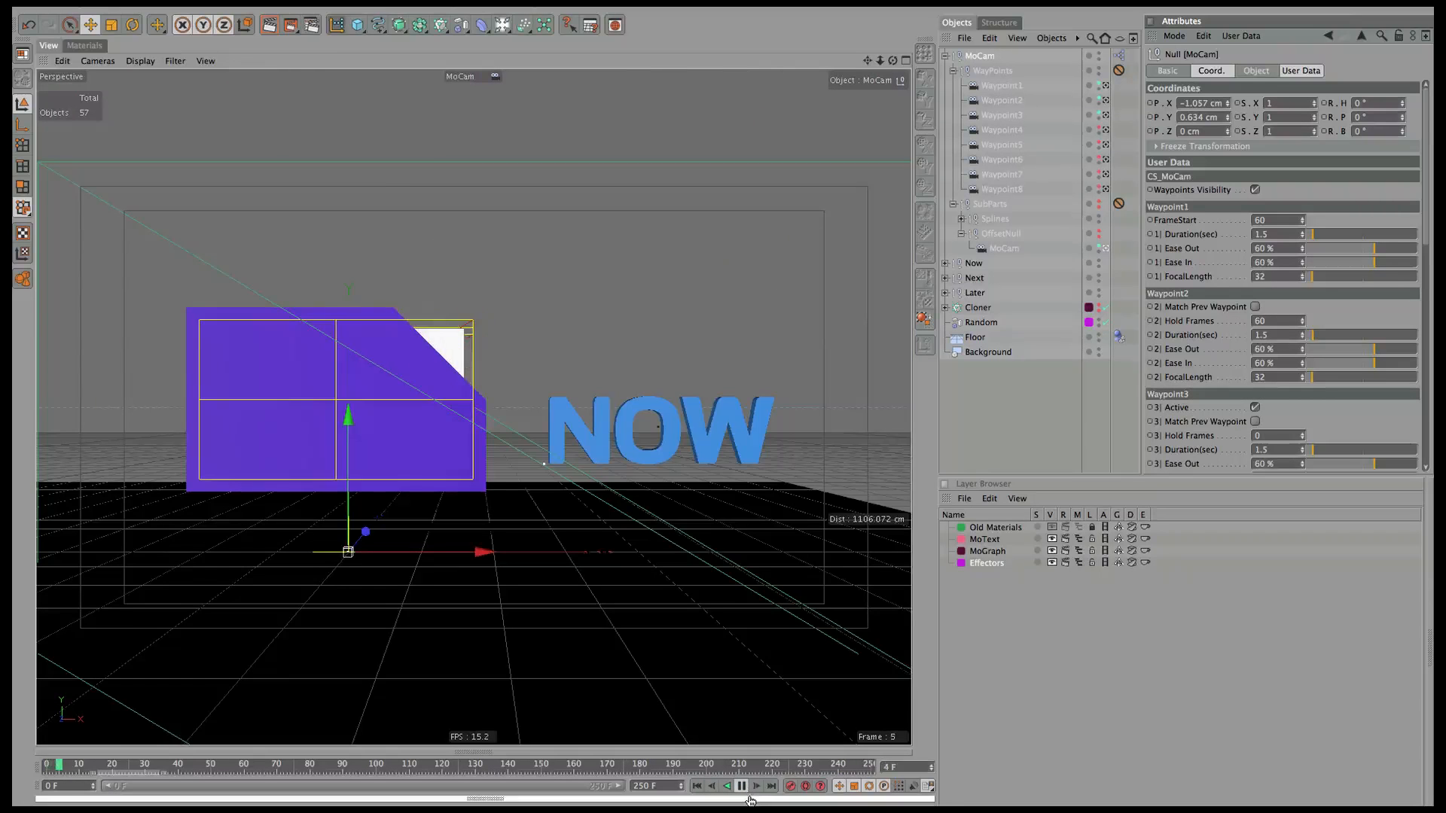
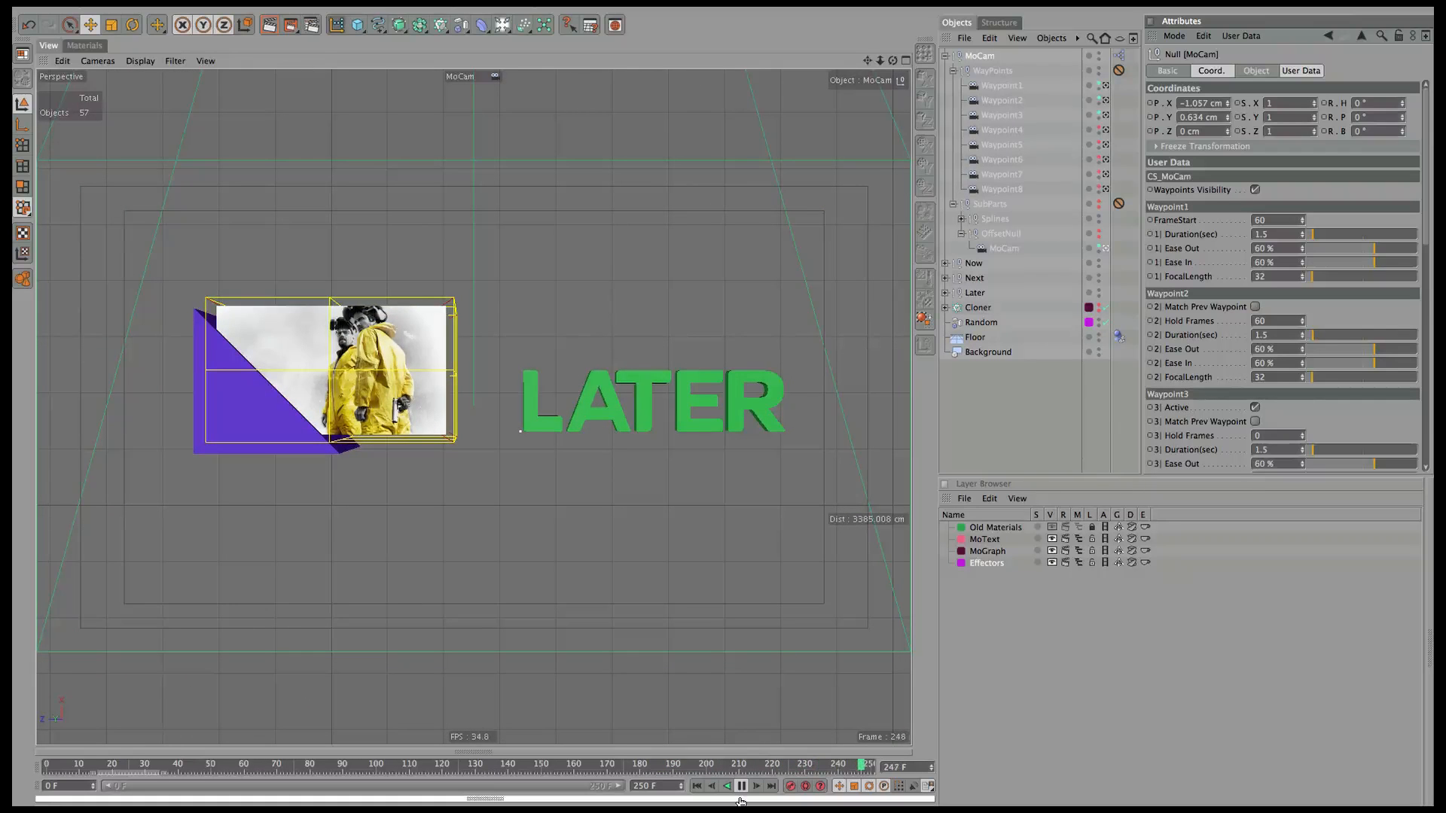
Stop playback at frame 0 and switch to the four-view layout, zooming out the Top view.
click(742, 787)
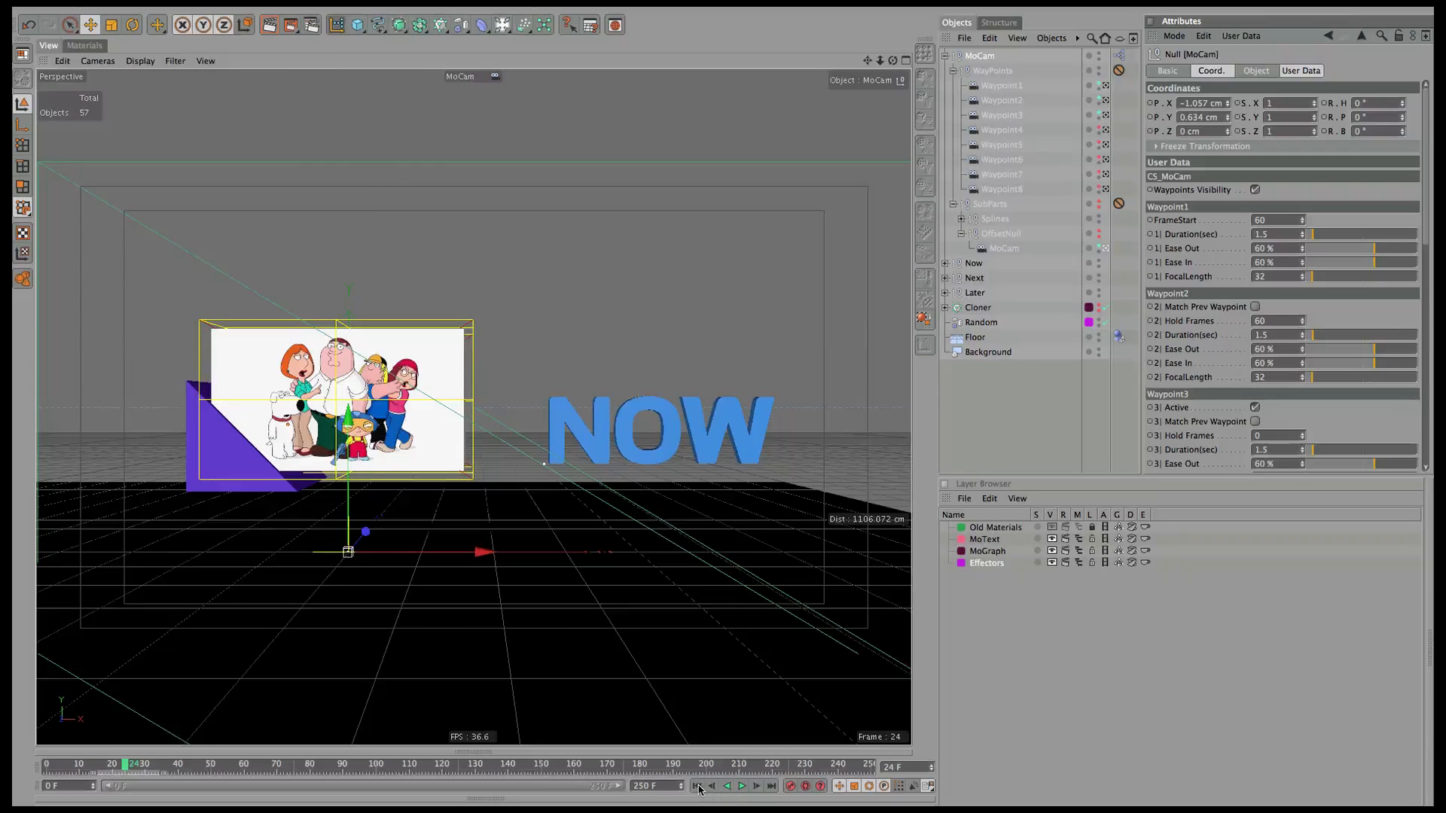
click(697, 787)
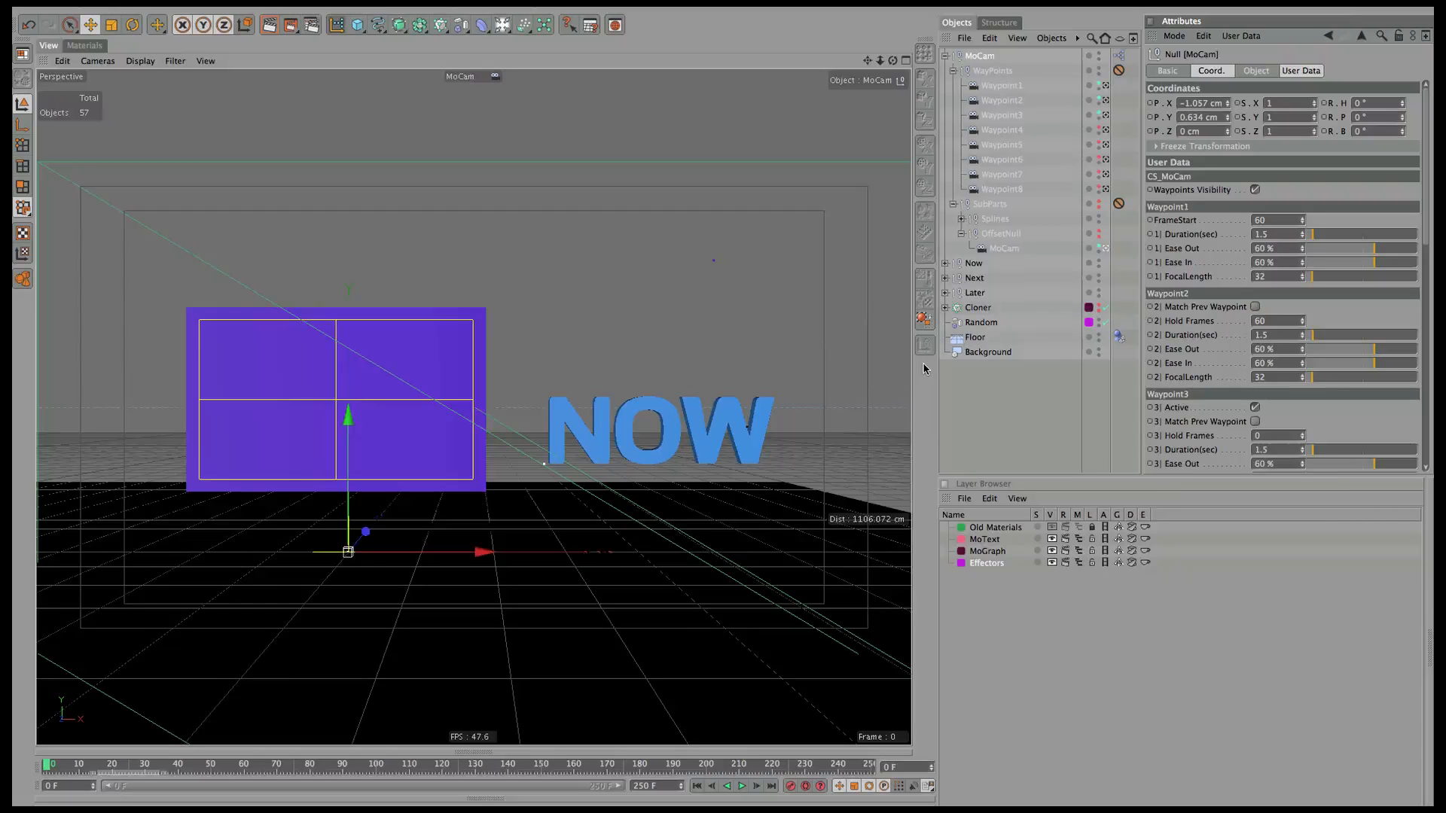
click(905, 61)
drag(866, 62, 499, 294)
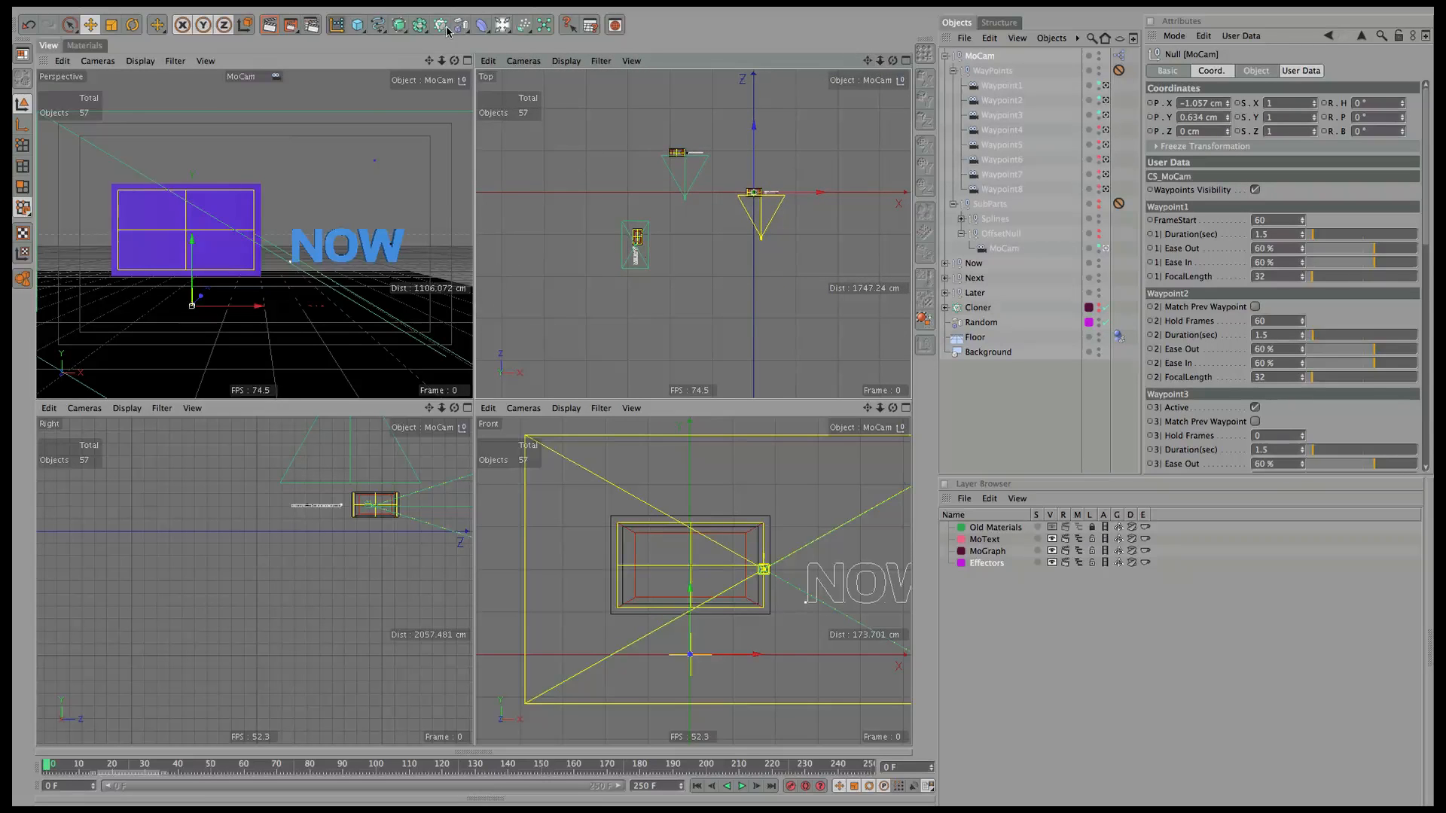
Draw a six-point curved Bezier path in the Top view, then add a Rectangle spline.
click(378, 28)
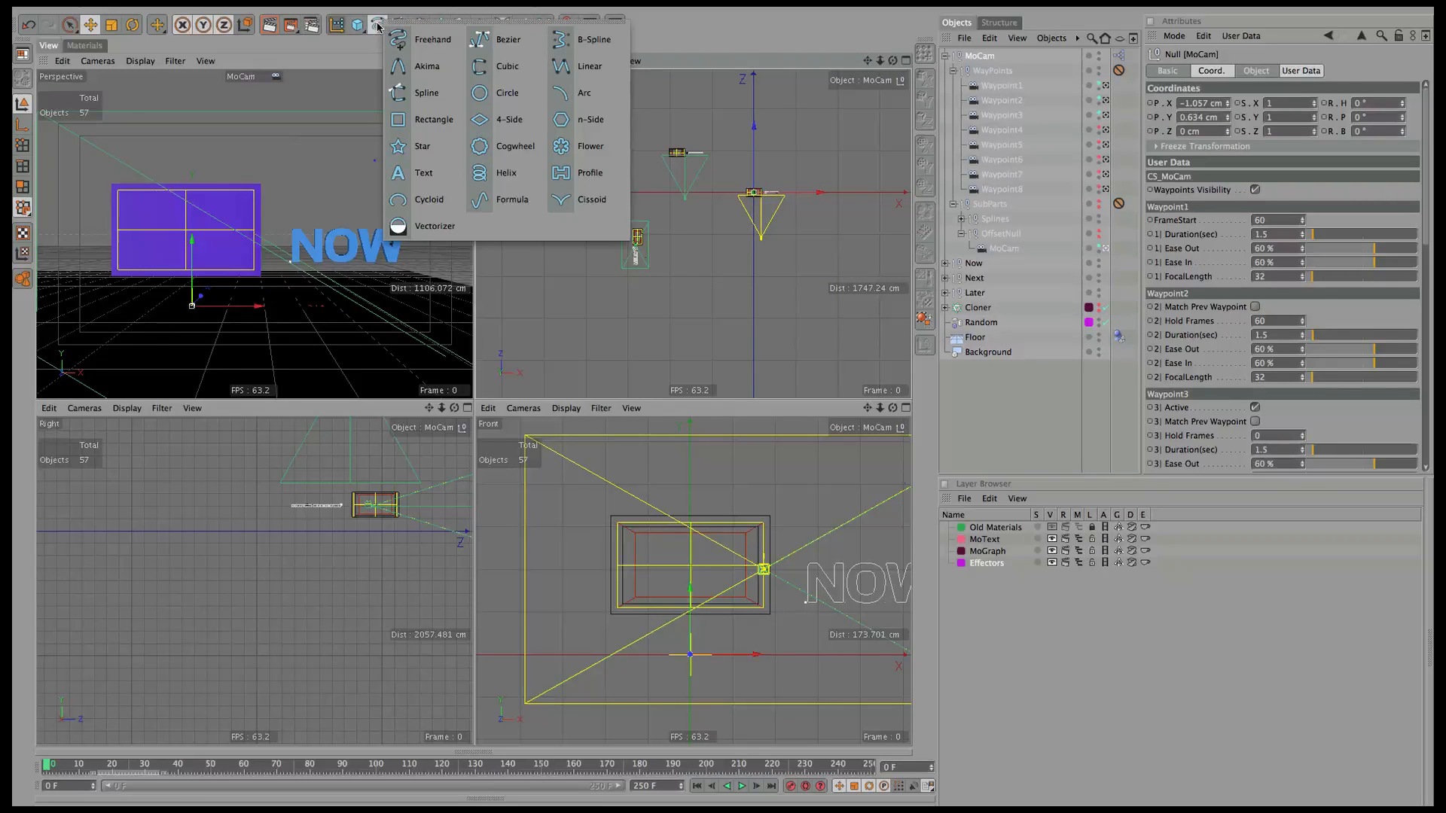
click(502, 39)
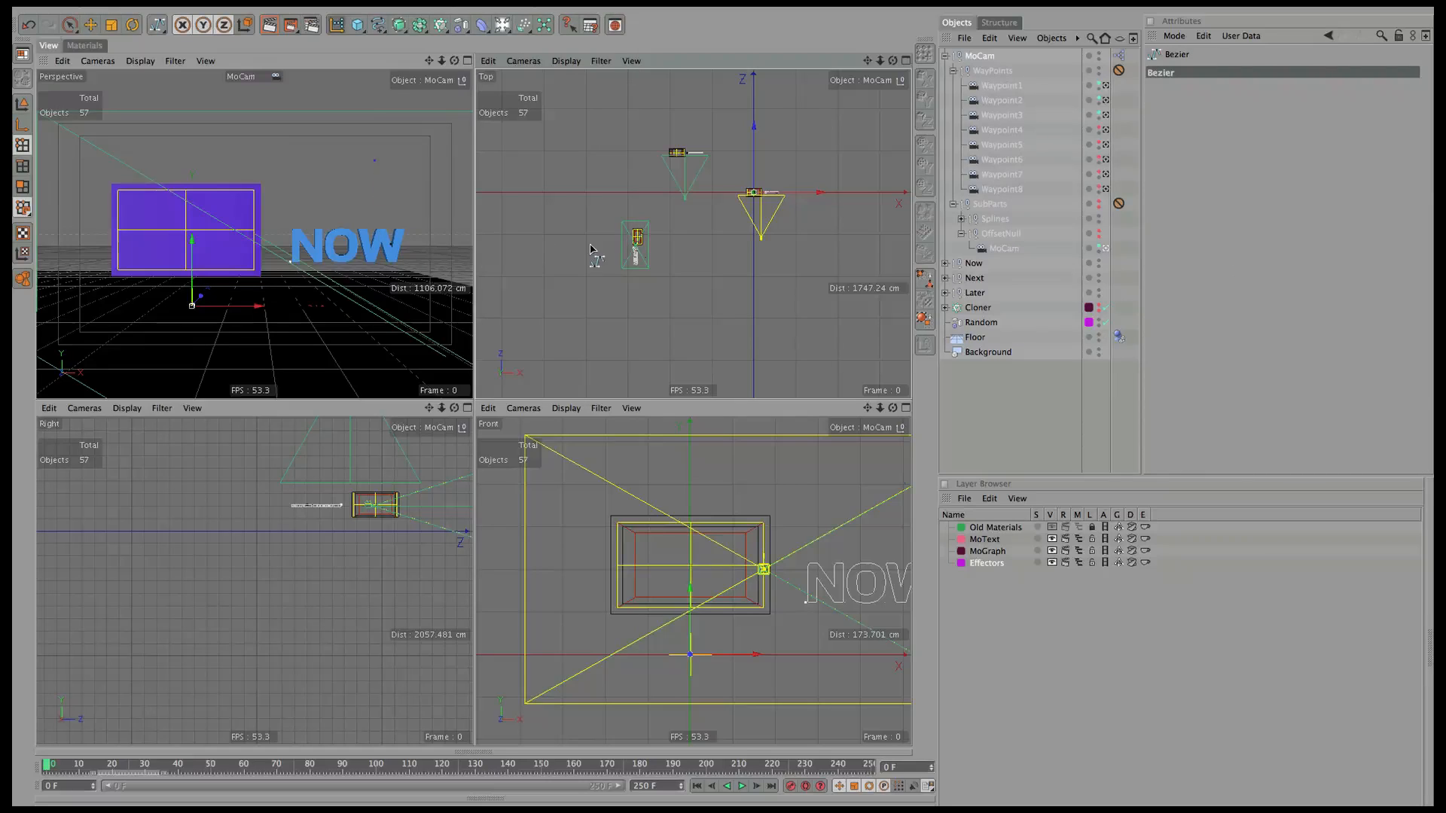
click(822, 278)
drag(768, 249, 757, 230)
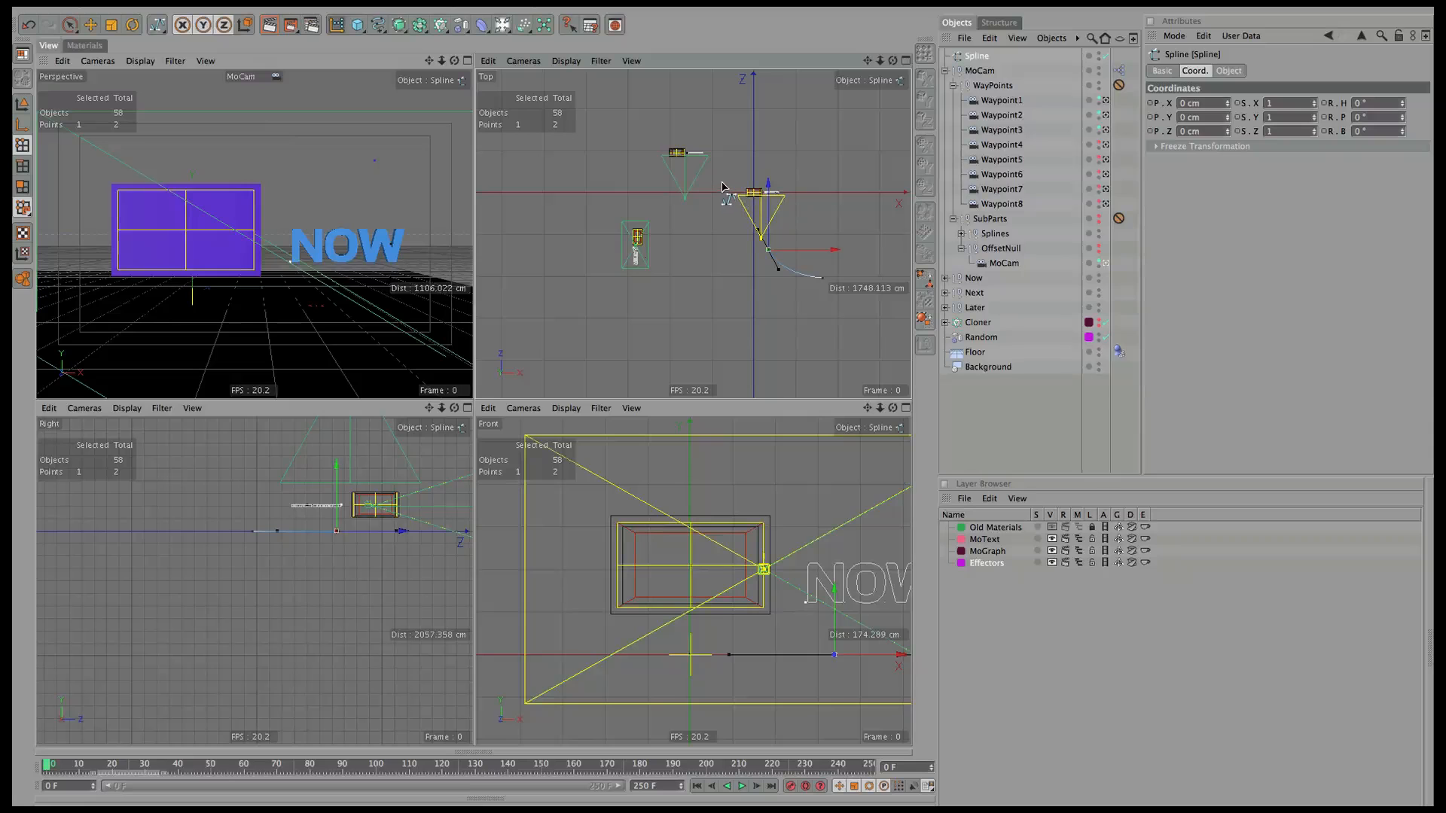
drag(720, 182, 636, 216)
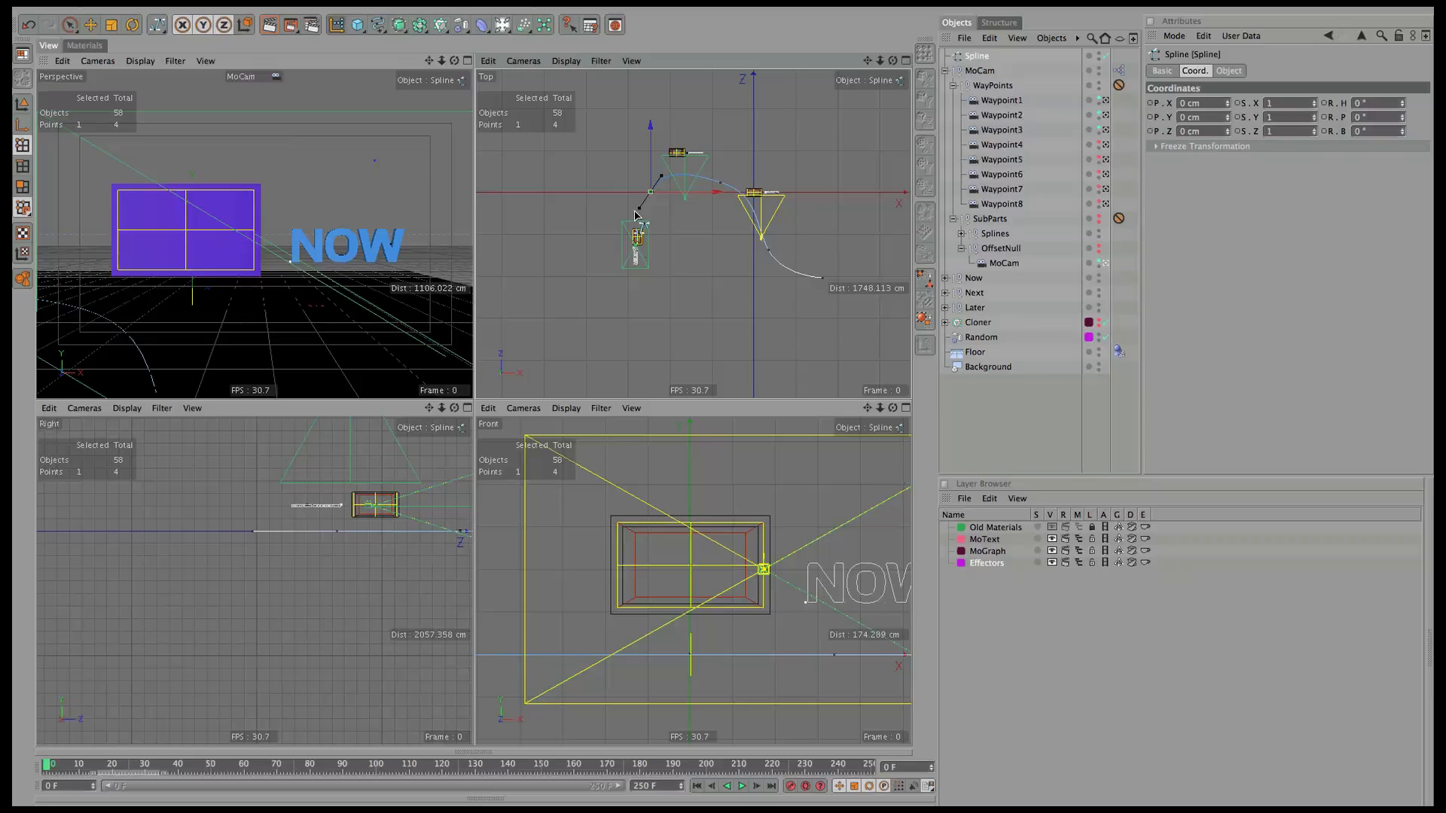
click(627, 293)
click(586, 315)
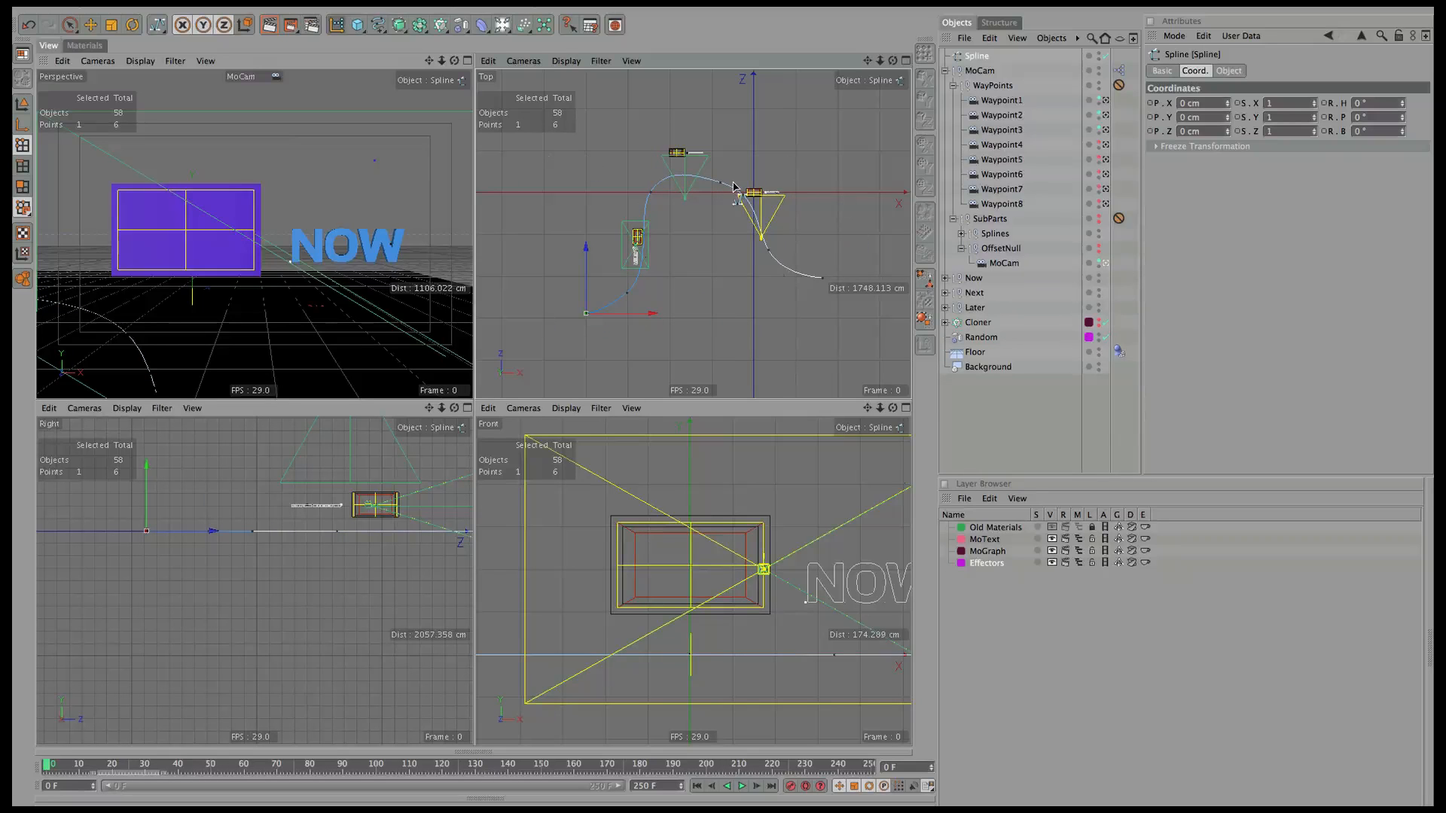
drag(378, 25, 433, 120)
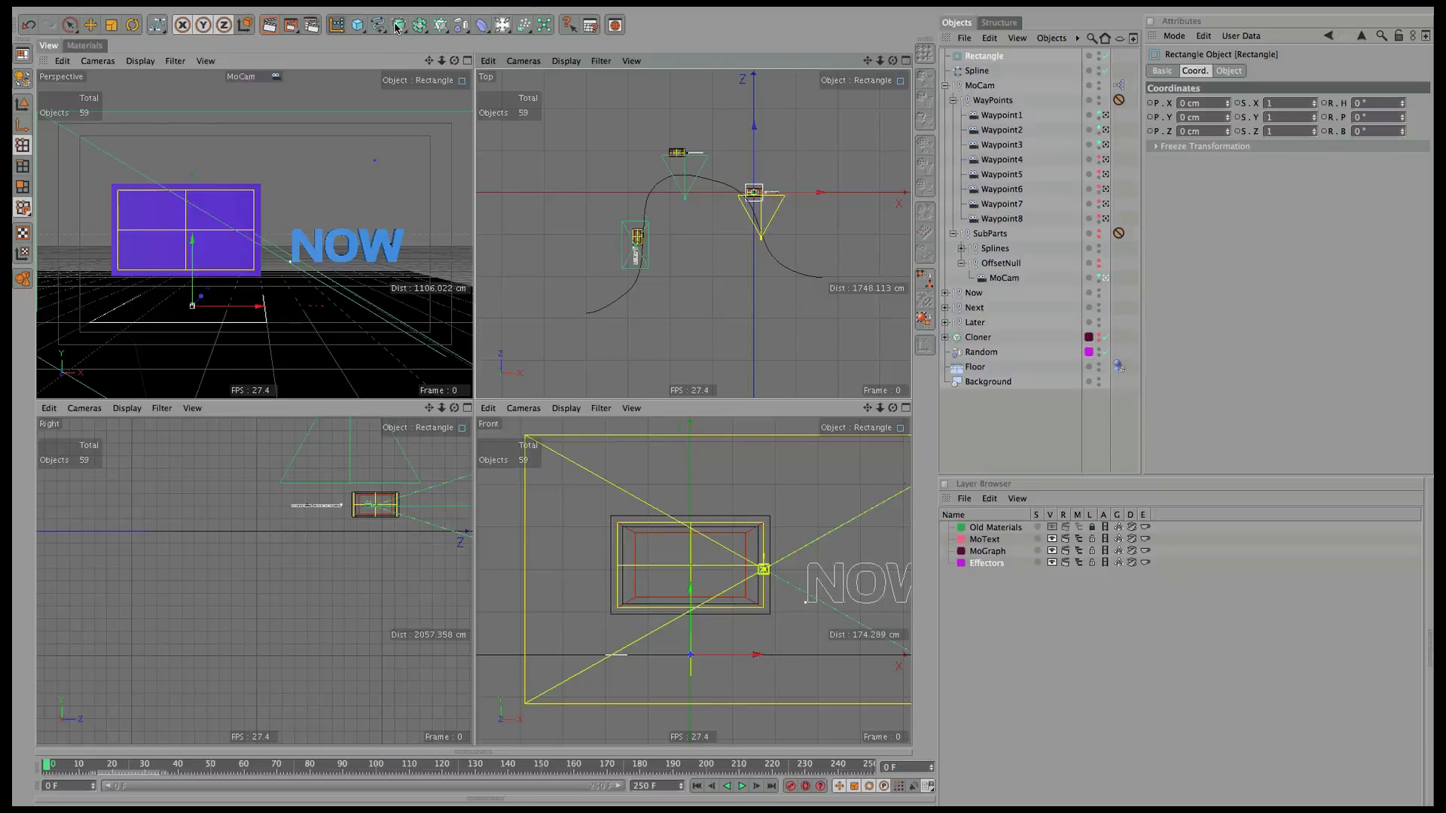
Add a Sweep NURBS with the Rectangle and Spline nested inside it.
drag(397, 28, 459, 93)
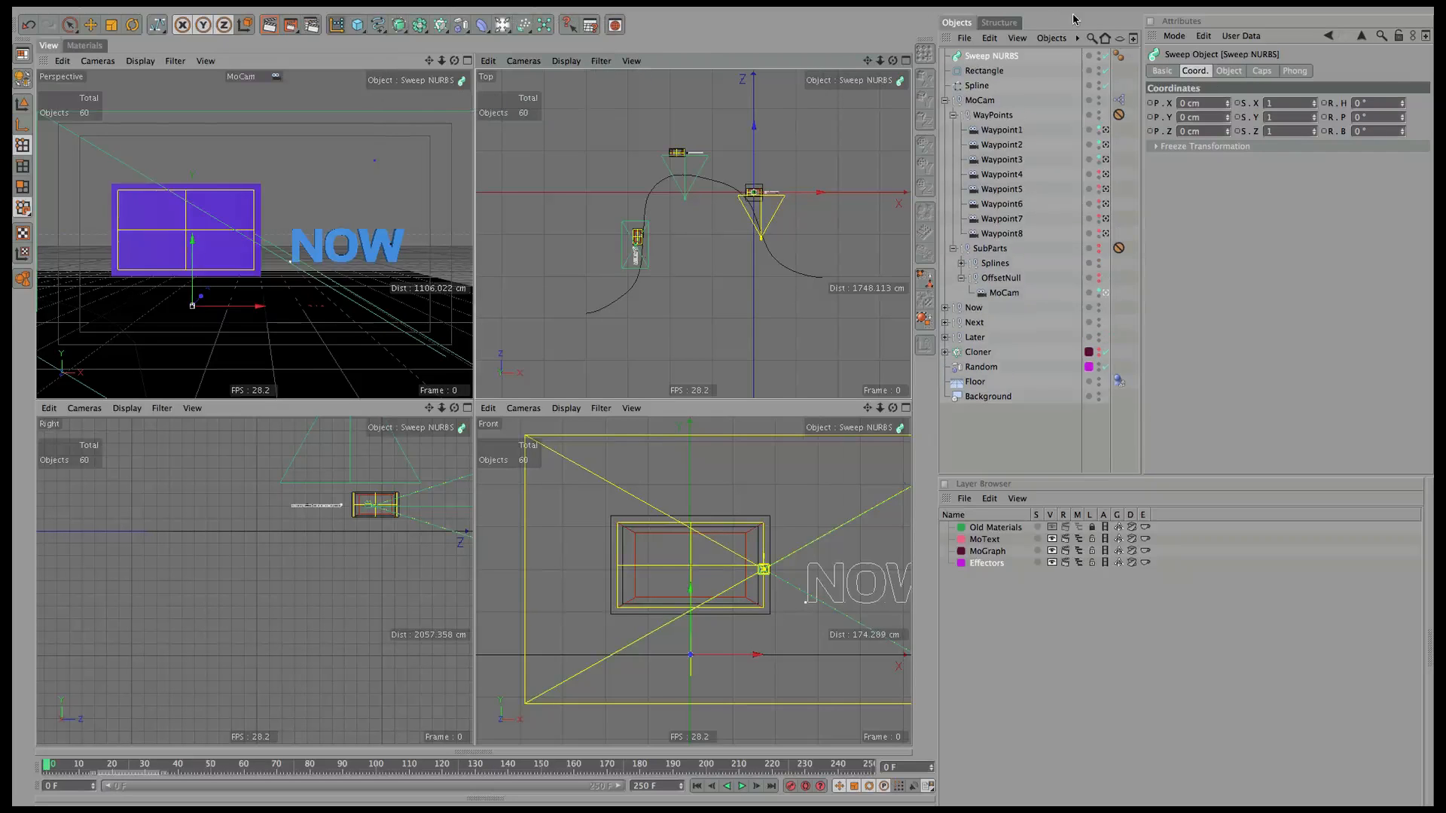
click(979, 86)
shift+click(984, 71)
drag(983, 71, 995, 58)
click(989, 59)
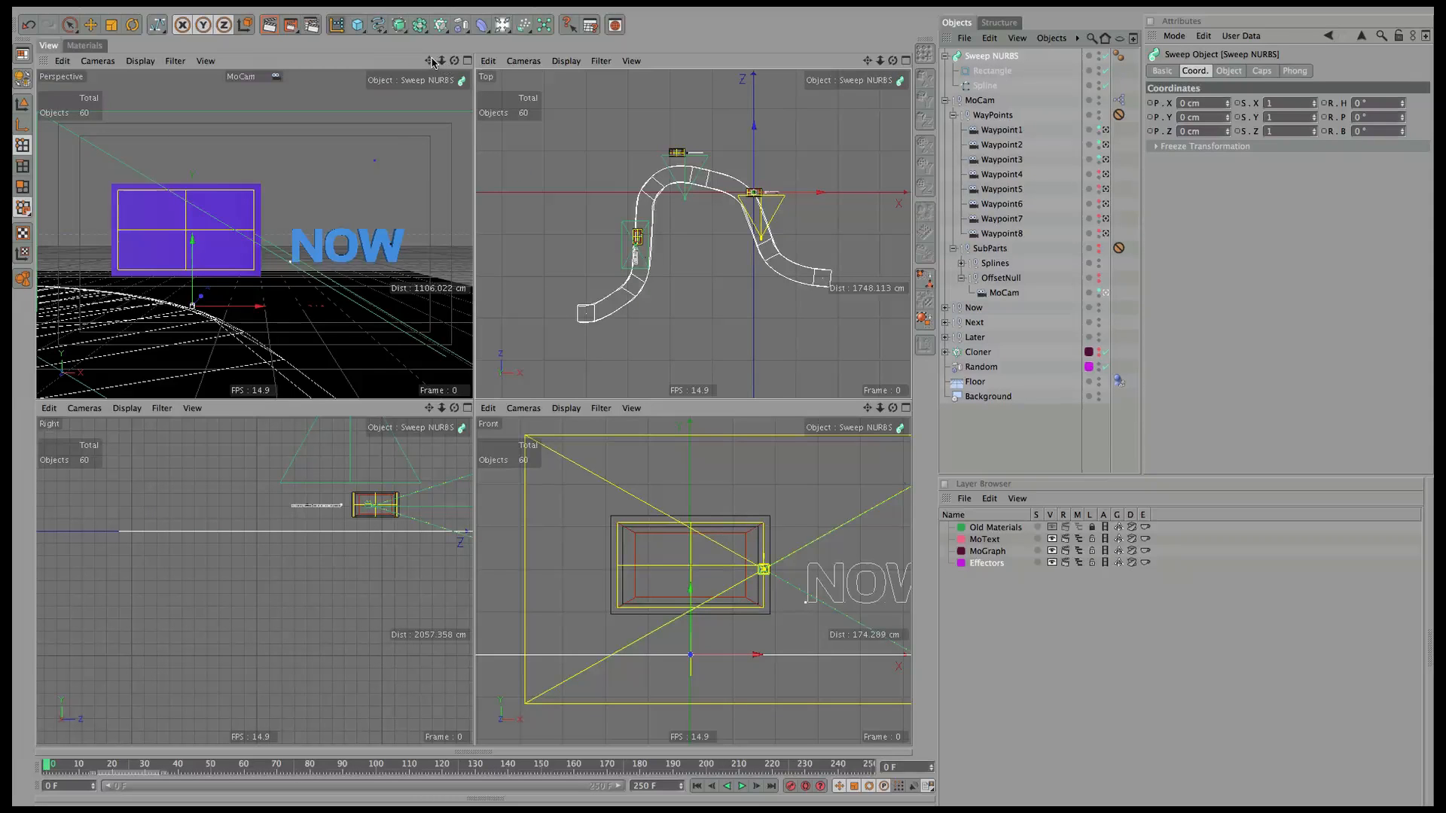
drag(433, 64, 434, 64)
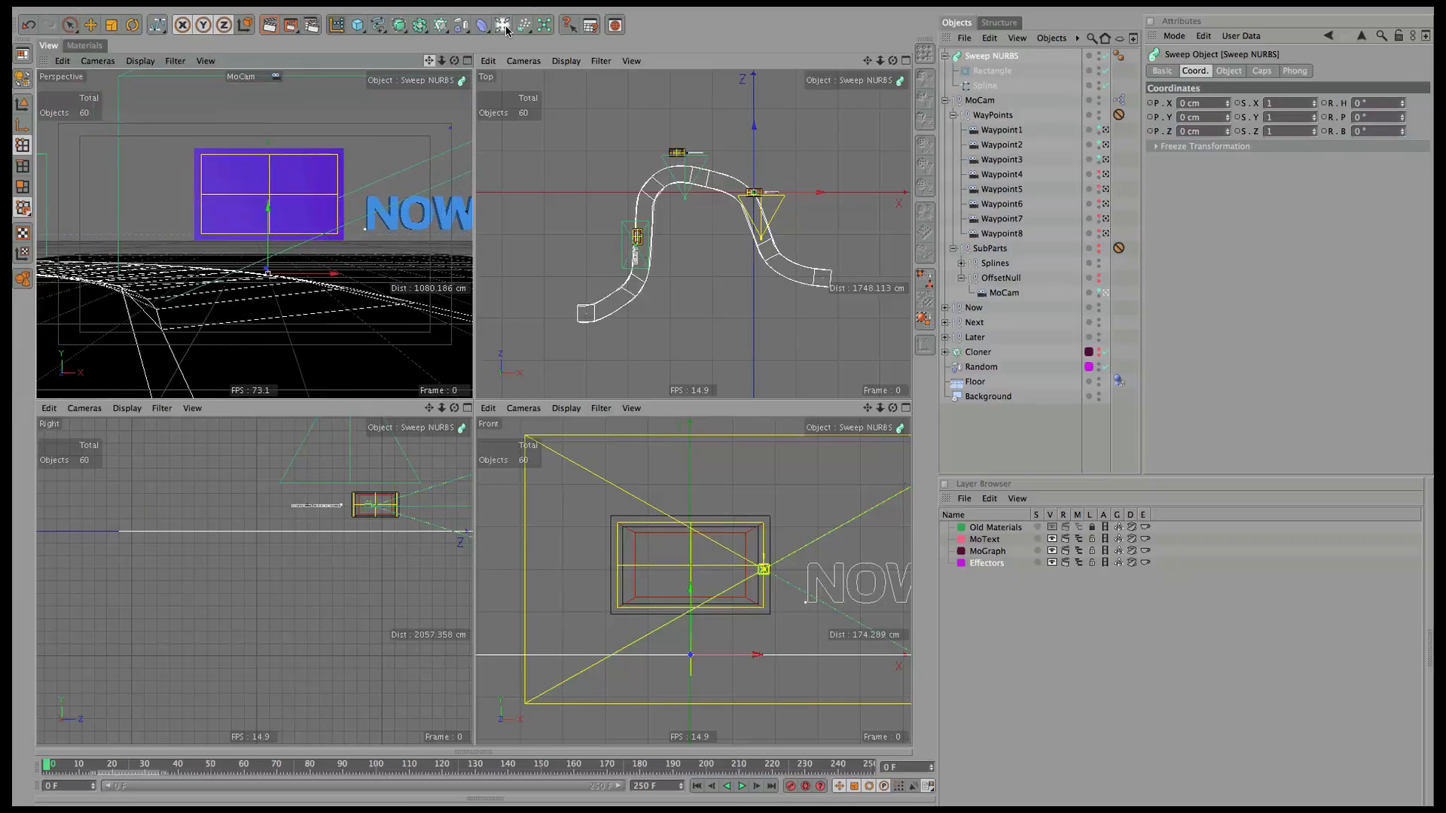
Set the Rectangle profile to the XY plane with a 4 cm height.
click(992, 72)
click(1228, 71)
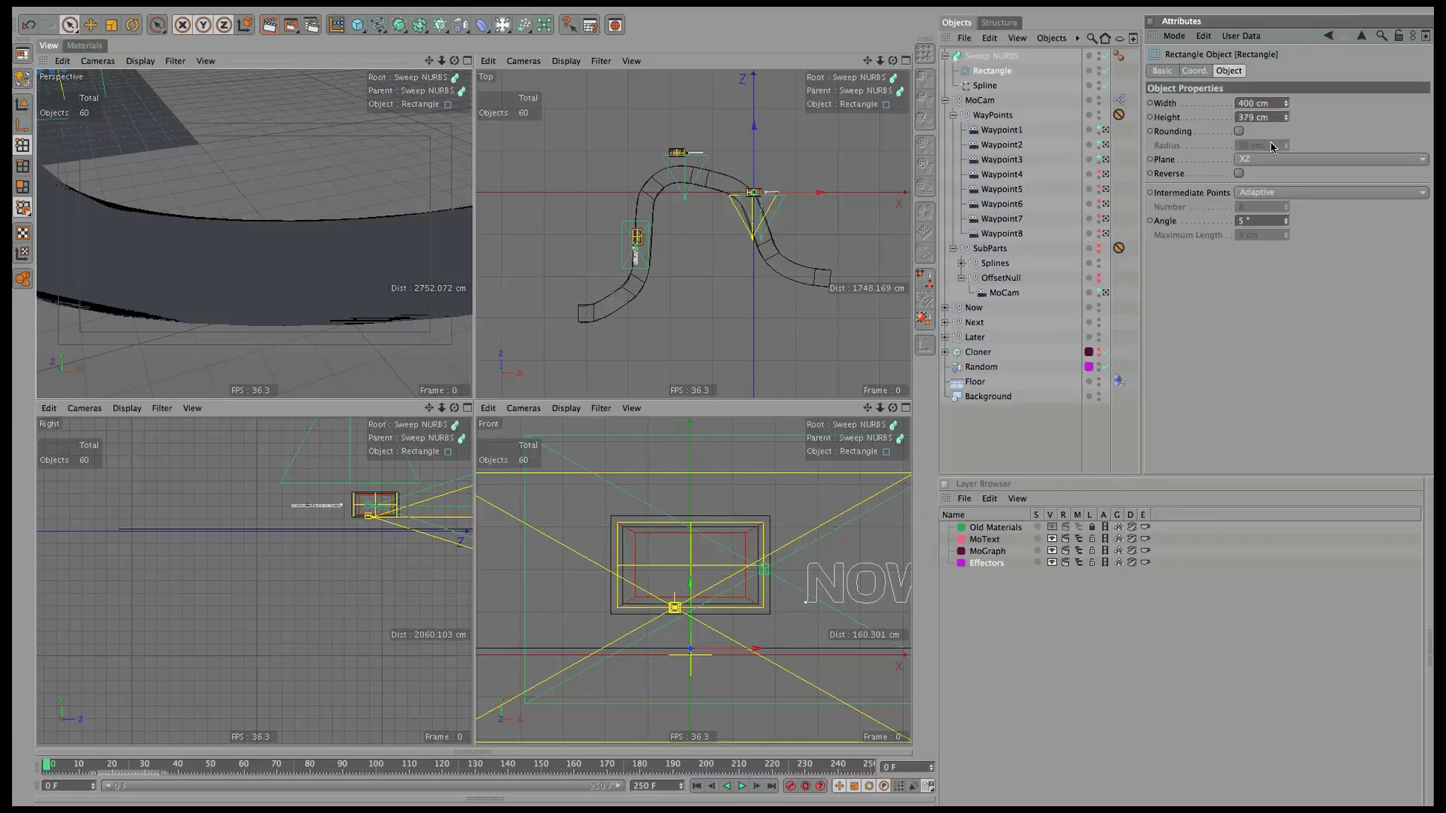
double_click(1255, 117)
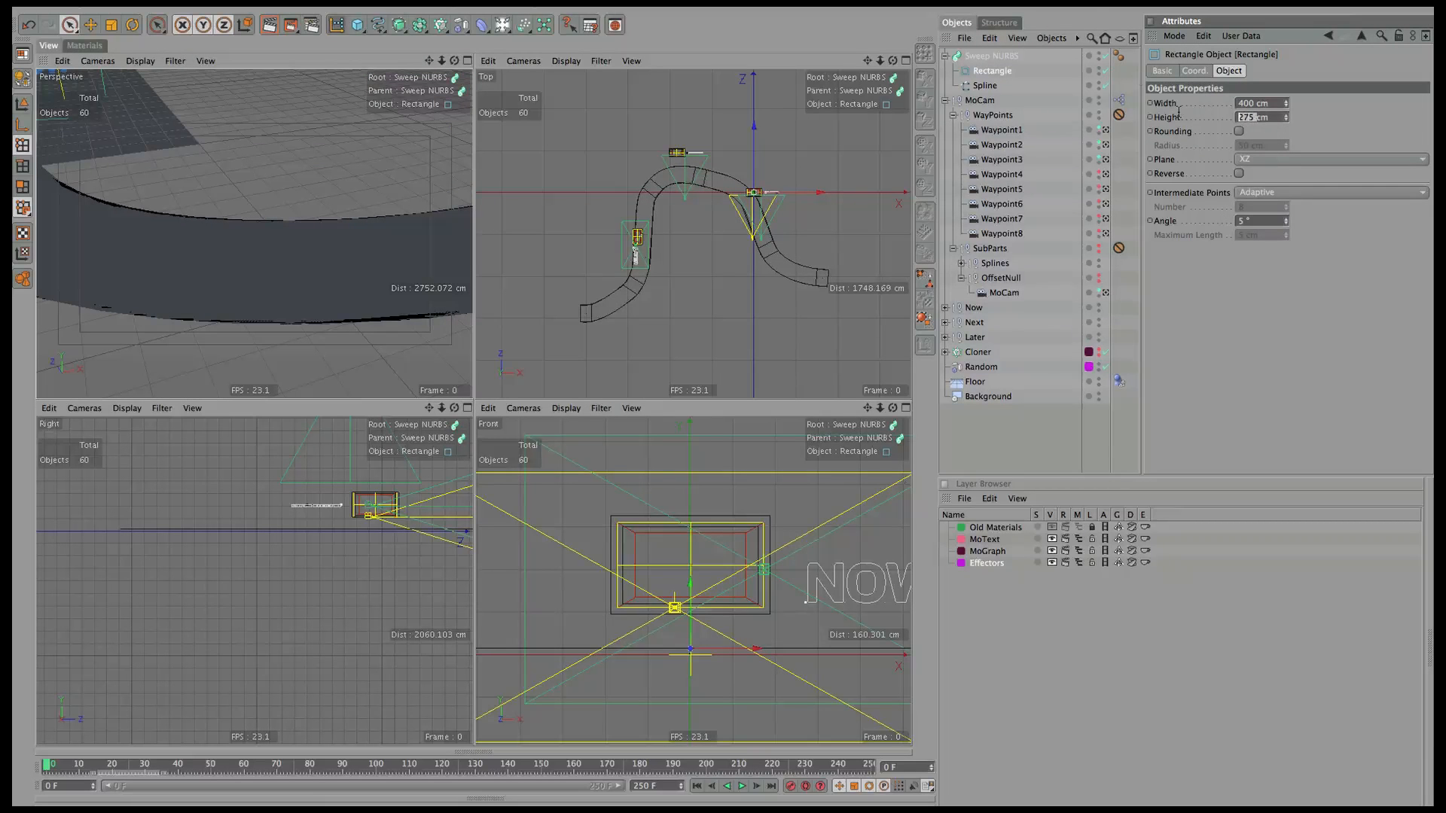
text(2)
key(Return)
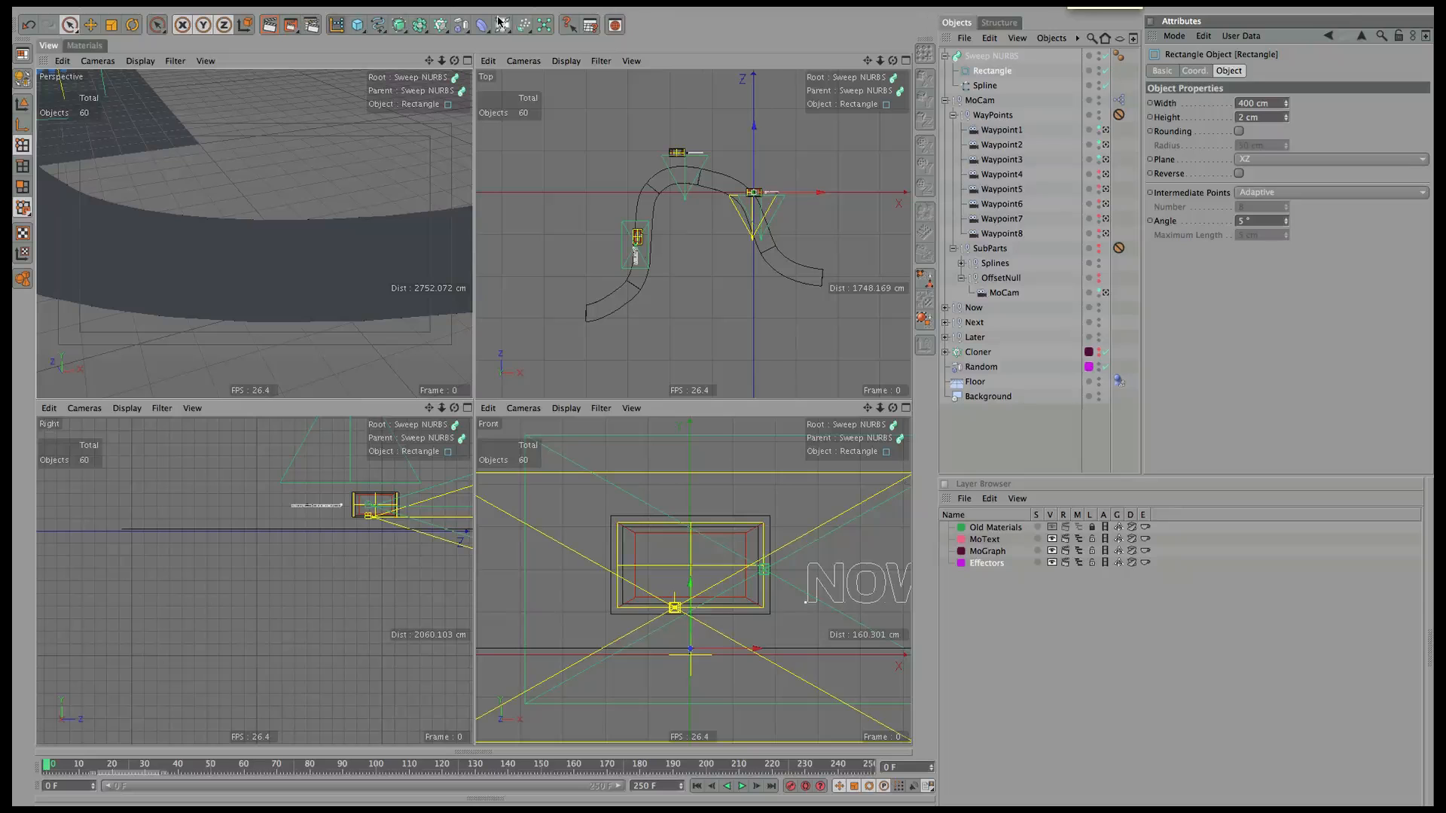
mouse_move(455, 60)
mouse_down()
mouse_move(449, 154)
mouse_move(455, 64)
mouse_move(415, 74)
mouse_move(469, 65)
mouse_move(467, 82)
mouse_up()
drag(1289, 116, 1305, 102)
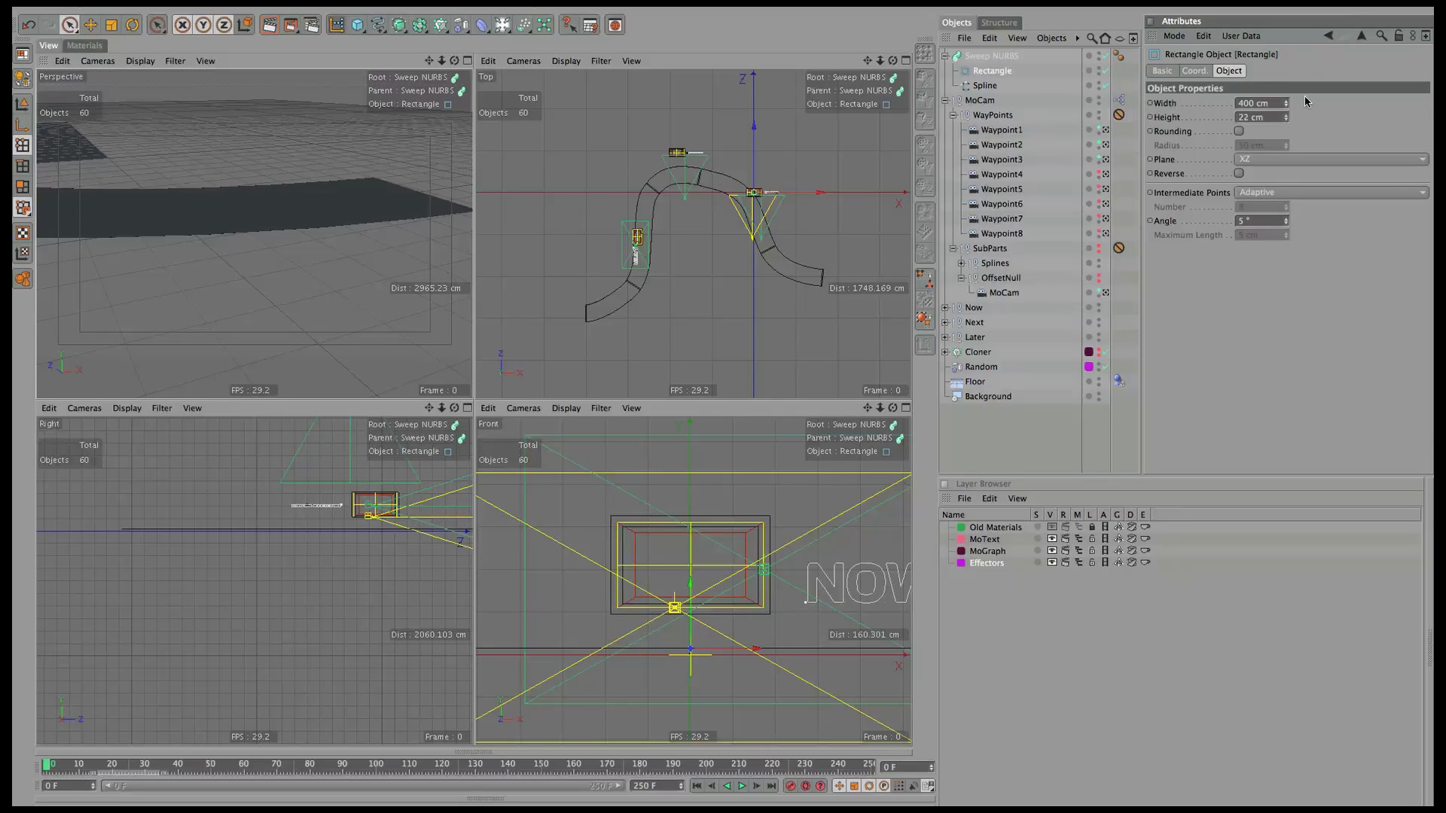
click(1269, 161)
click(1262, 170)
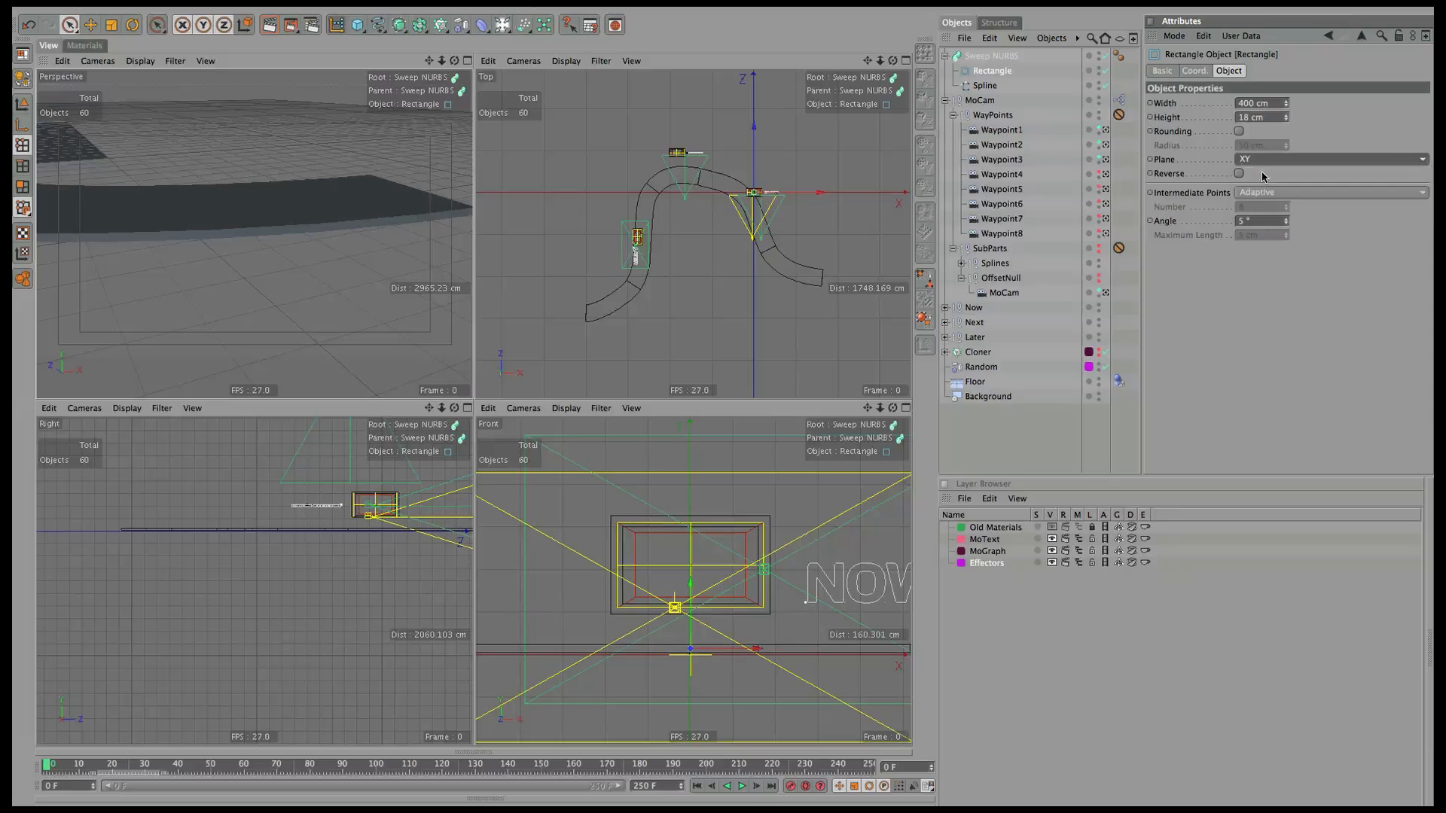
mouse_move(1286, 122)
mouse_down()
mouse_move(1282, 157)
mouse_move(1282, 134)
mouse_up()
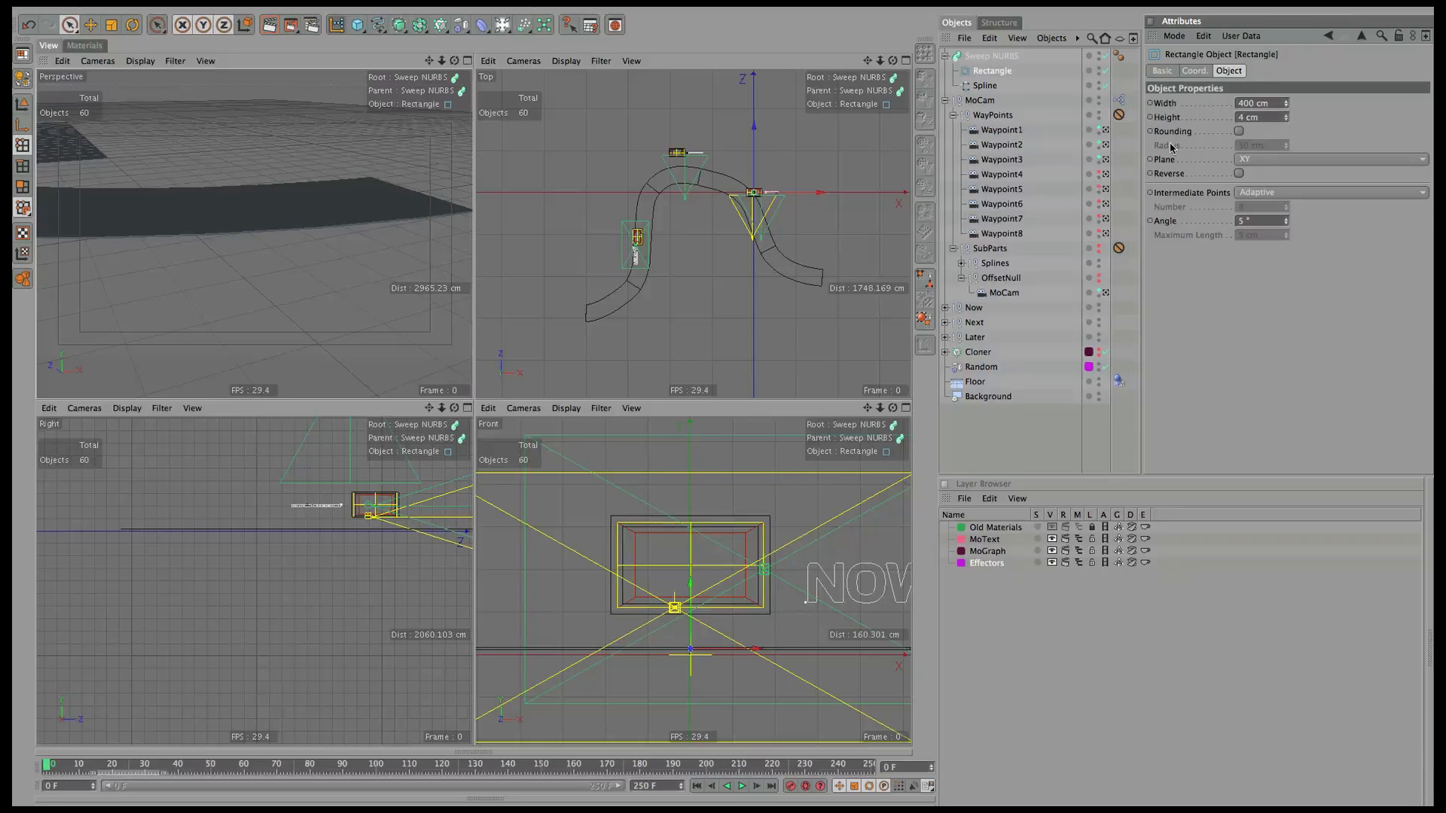
Look through the Waypoint1 camera, preview the animation, then return to the MoCam camera.
click(105, 61)
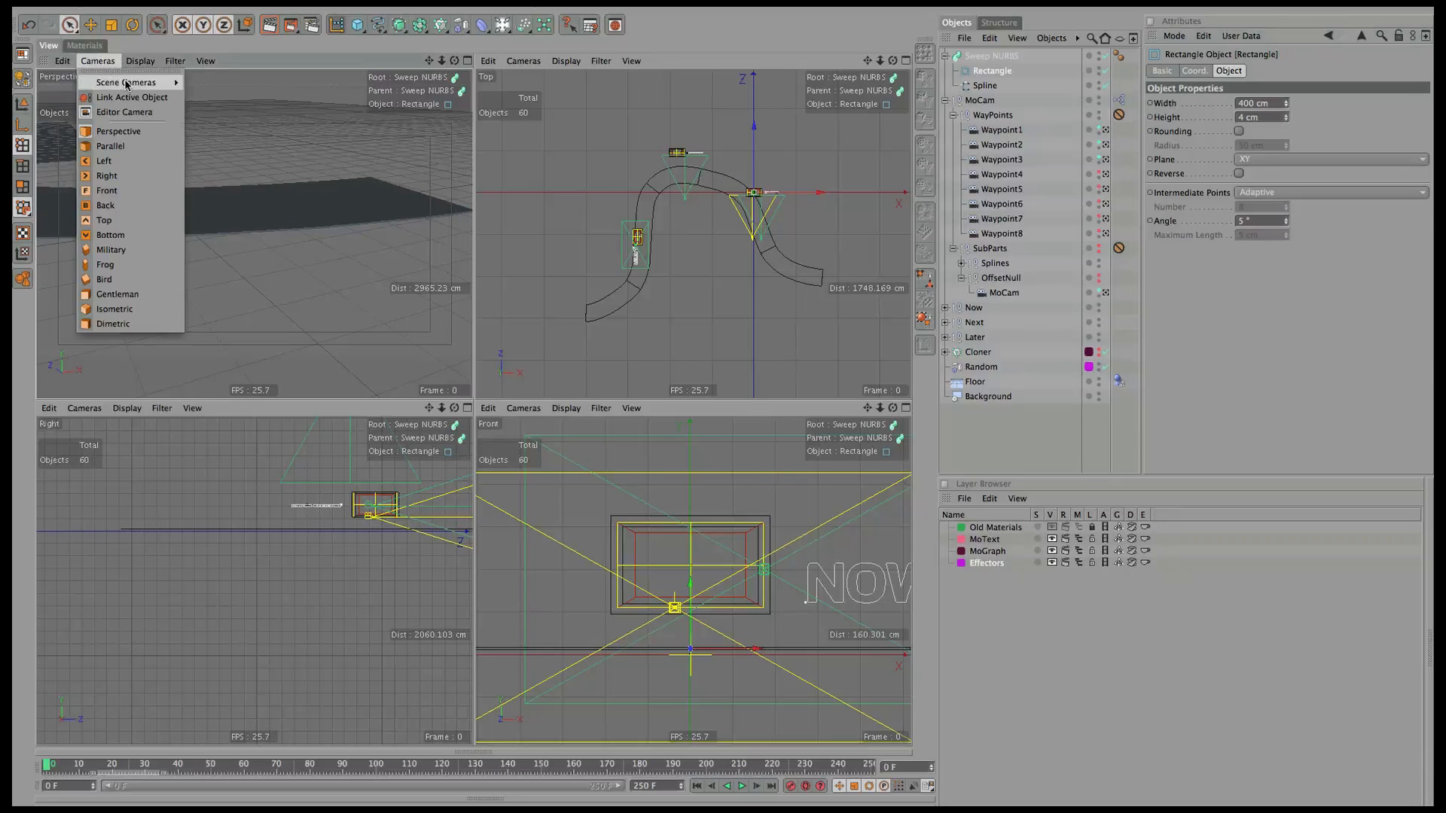
mouse_move(126, 87)
click(219, 201)
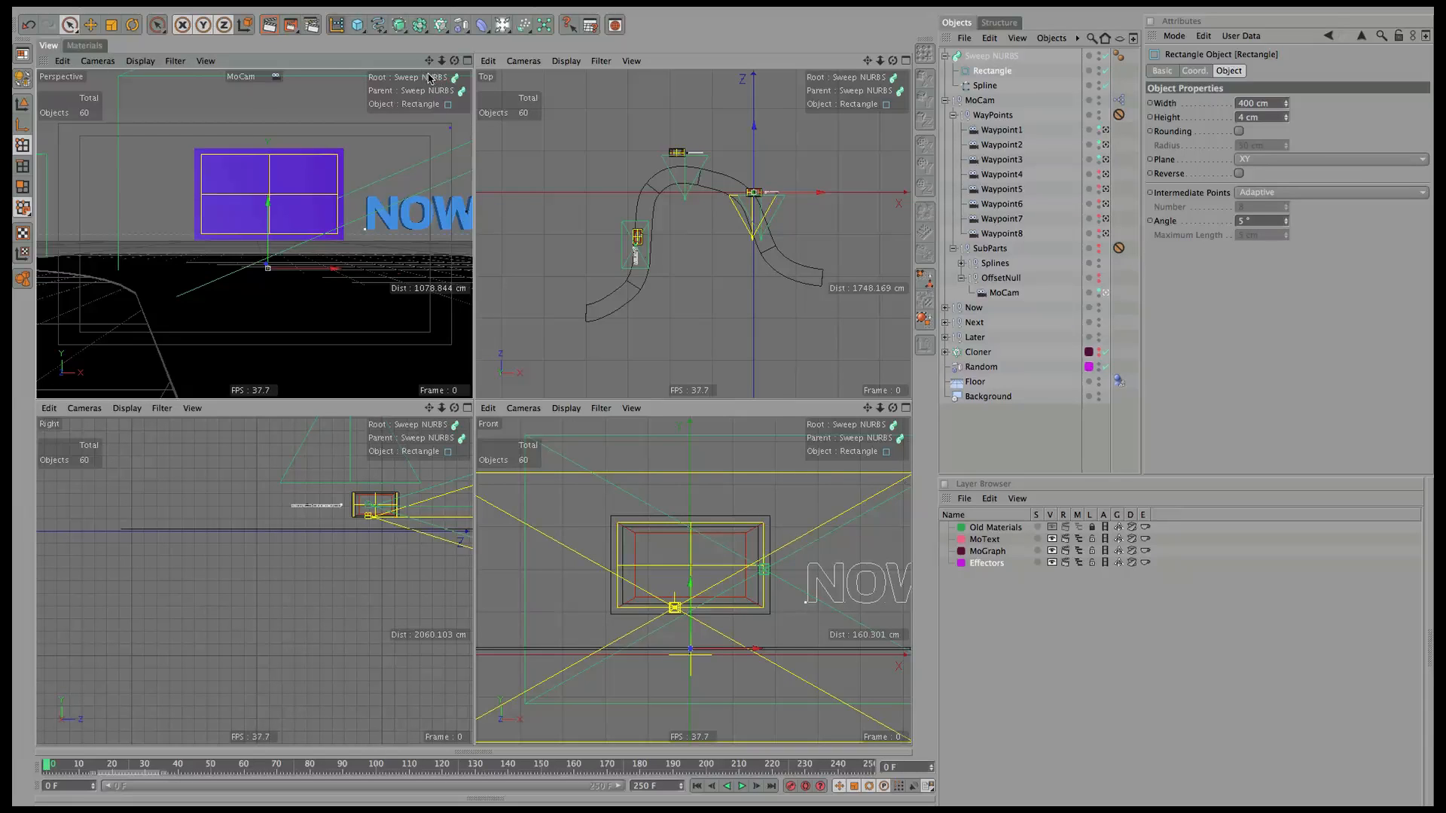
click(109, 61)
click(198, 82)
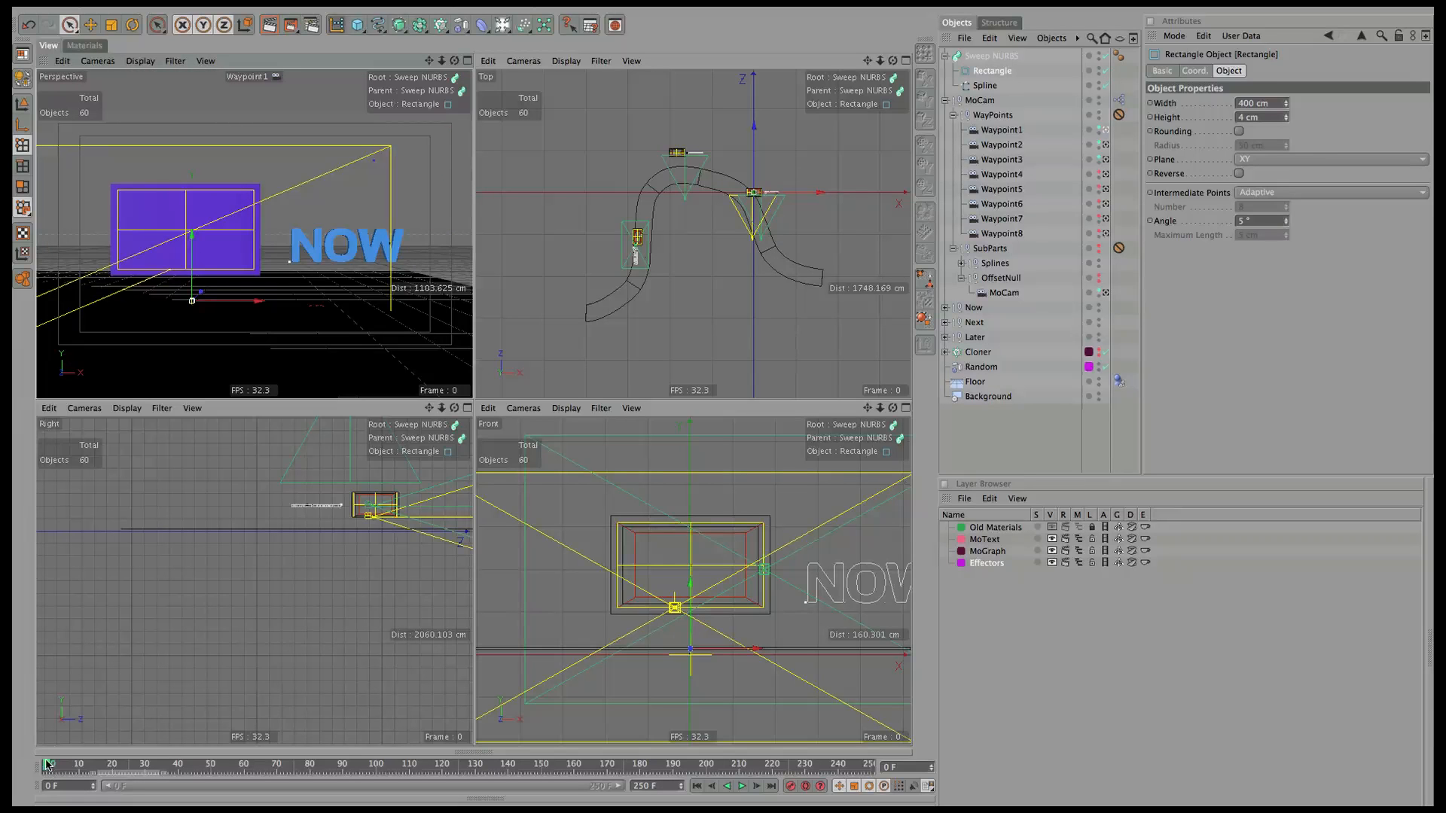
mouse_move(49, 765)
mouse_down()
mouse_move(145, 767)
mouse_move(42, 765)
mouse_up()
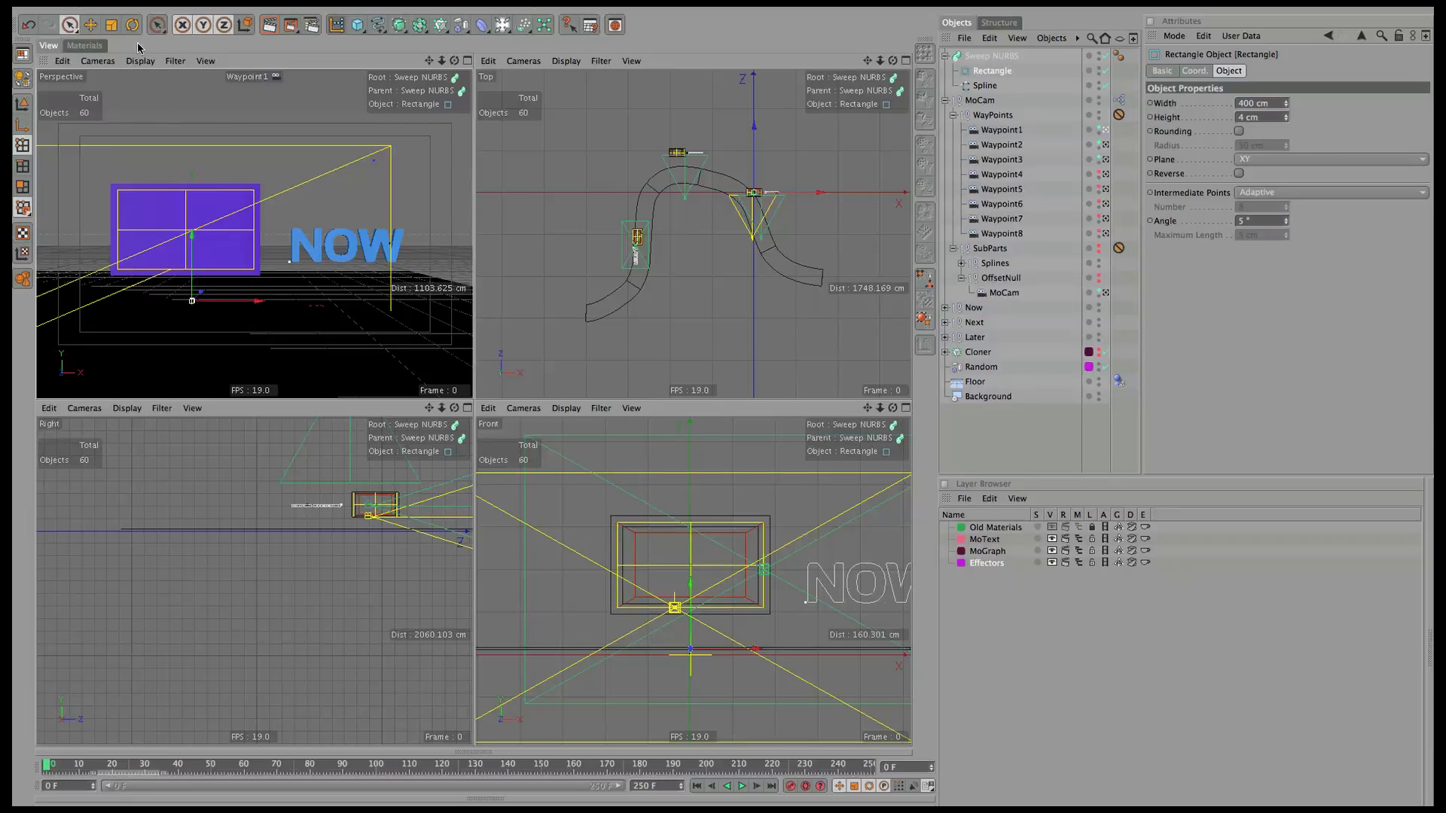
click(99, 60)
mouse_move(128, 78)
click(204, 184)
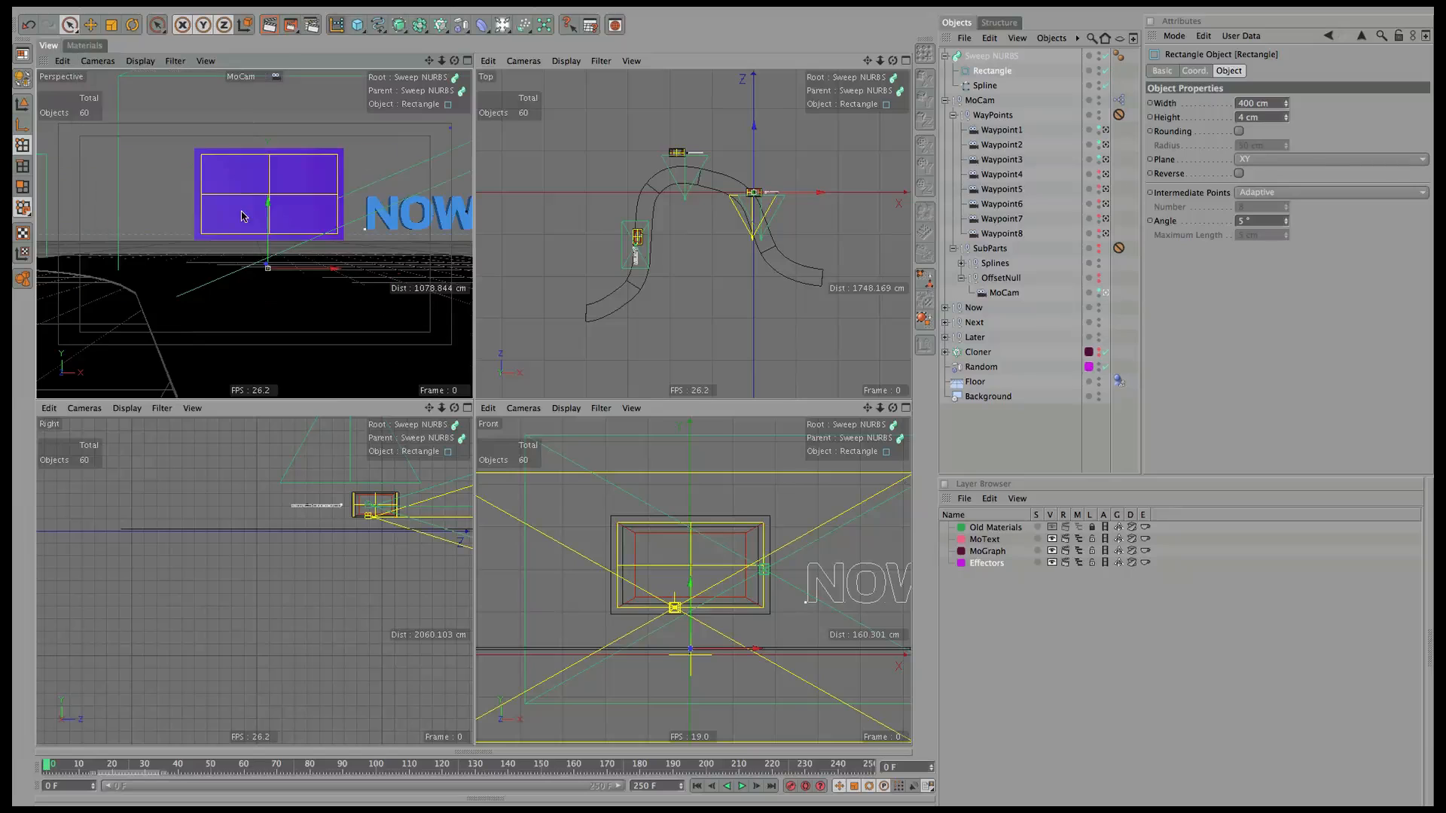
Set the MoCam null's X and Y position to 0.
click(979, 100)
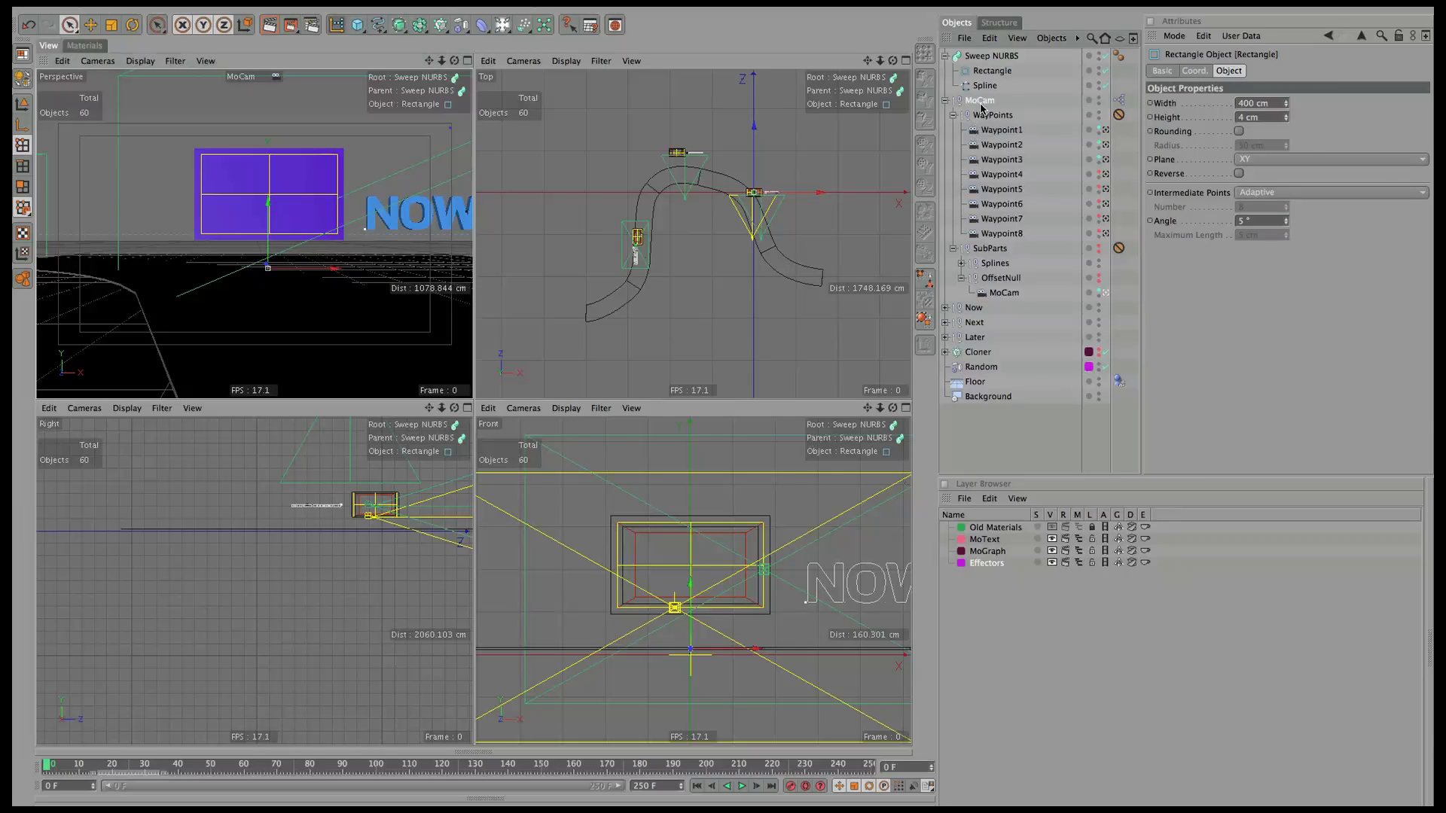
click(1210, 70)
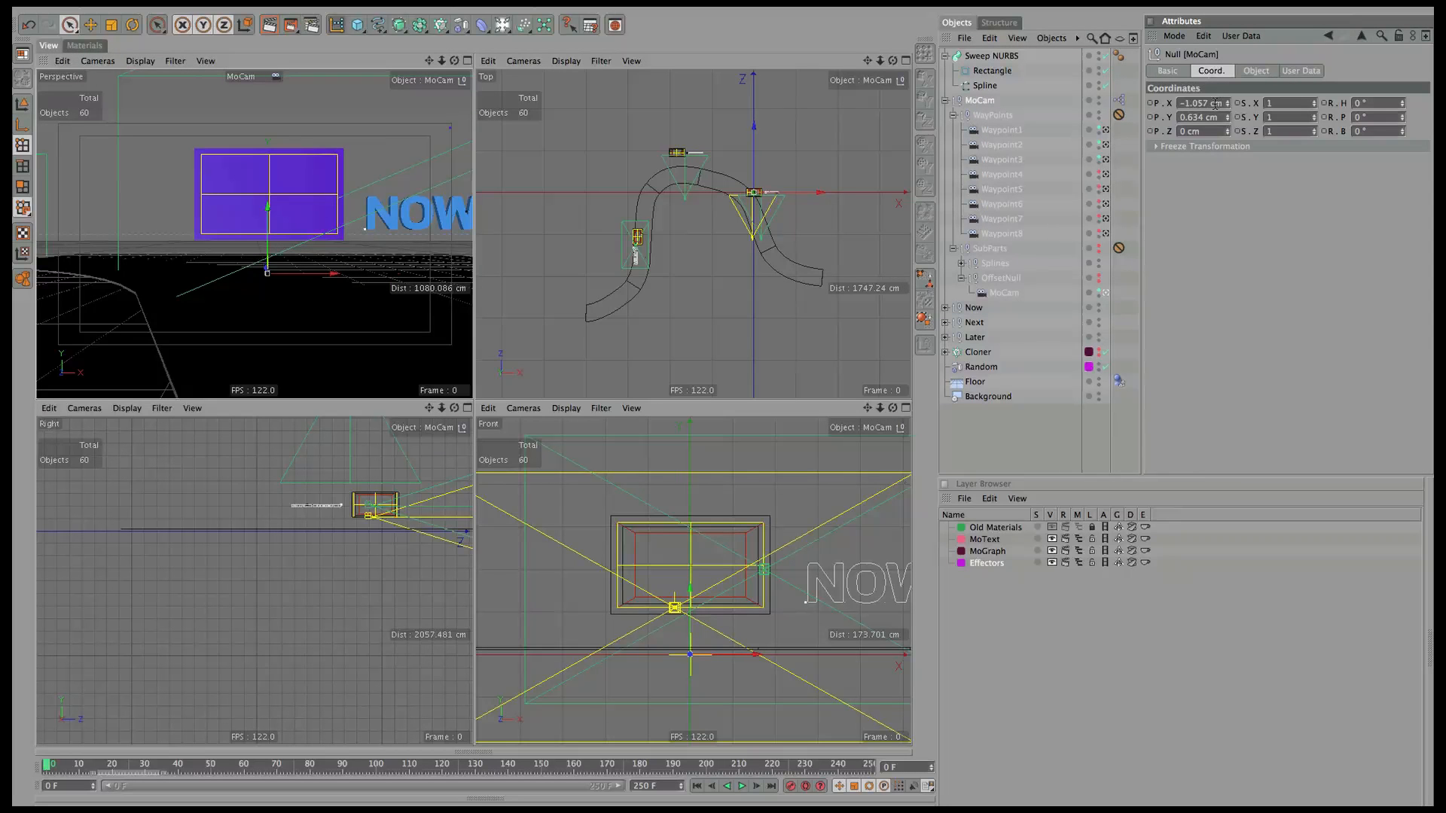
double_click(1215, 104)
text(0)
key(Tab)
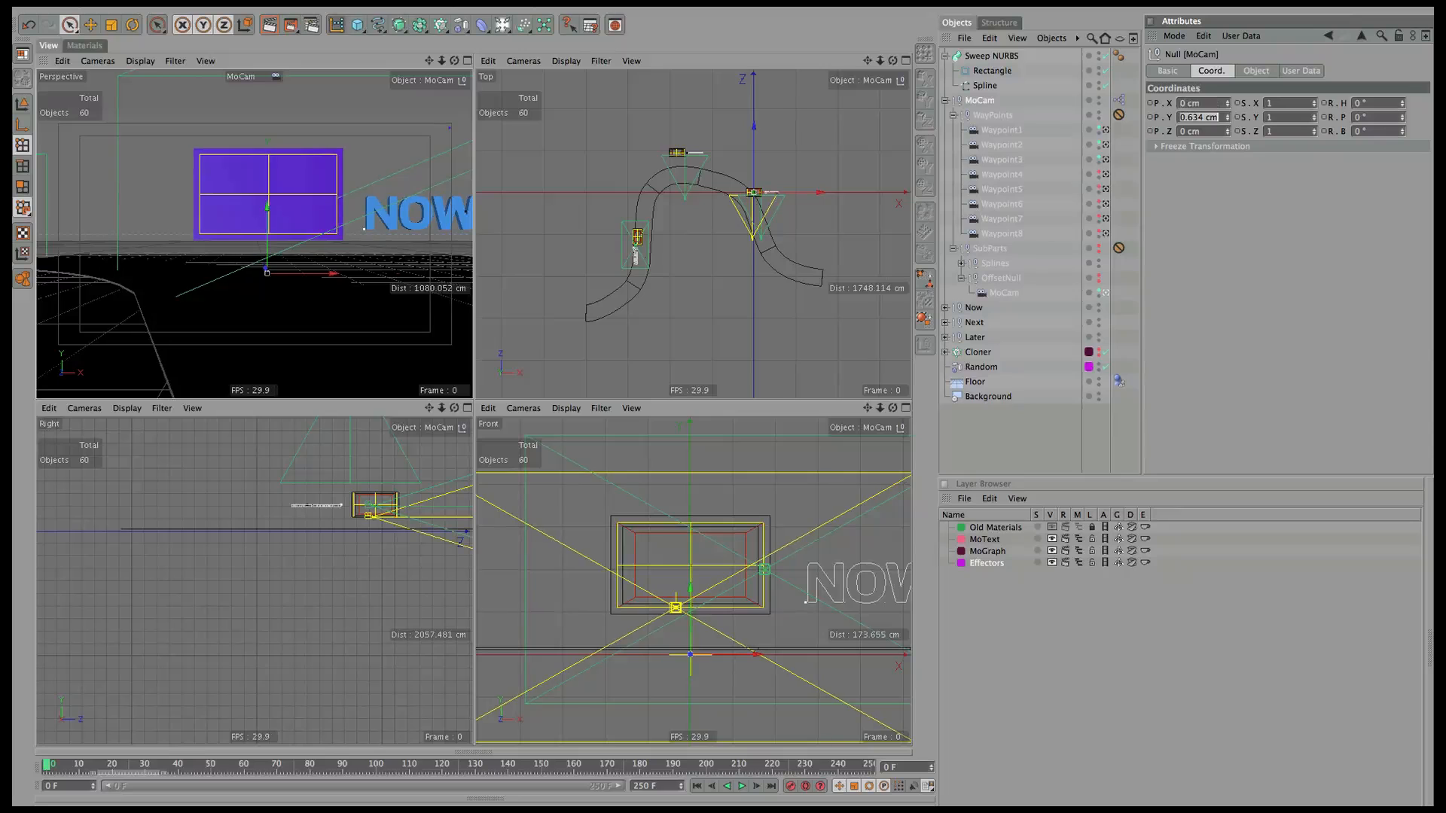
text(0)
key(Return)
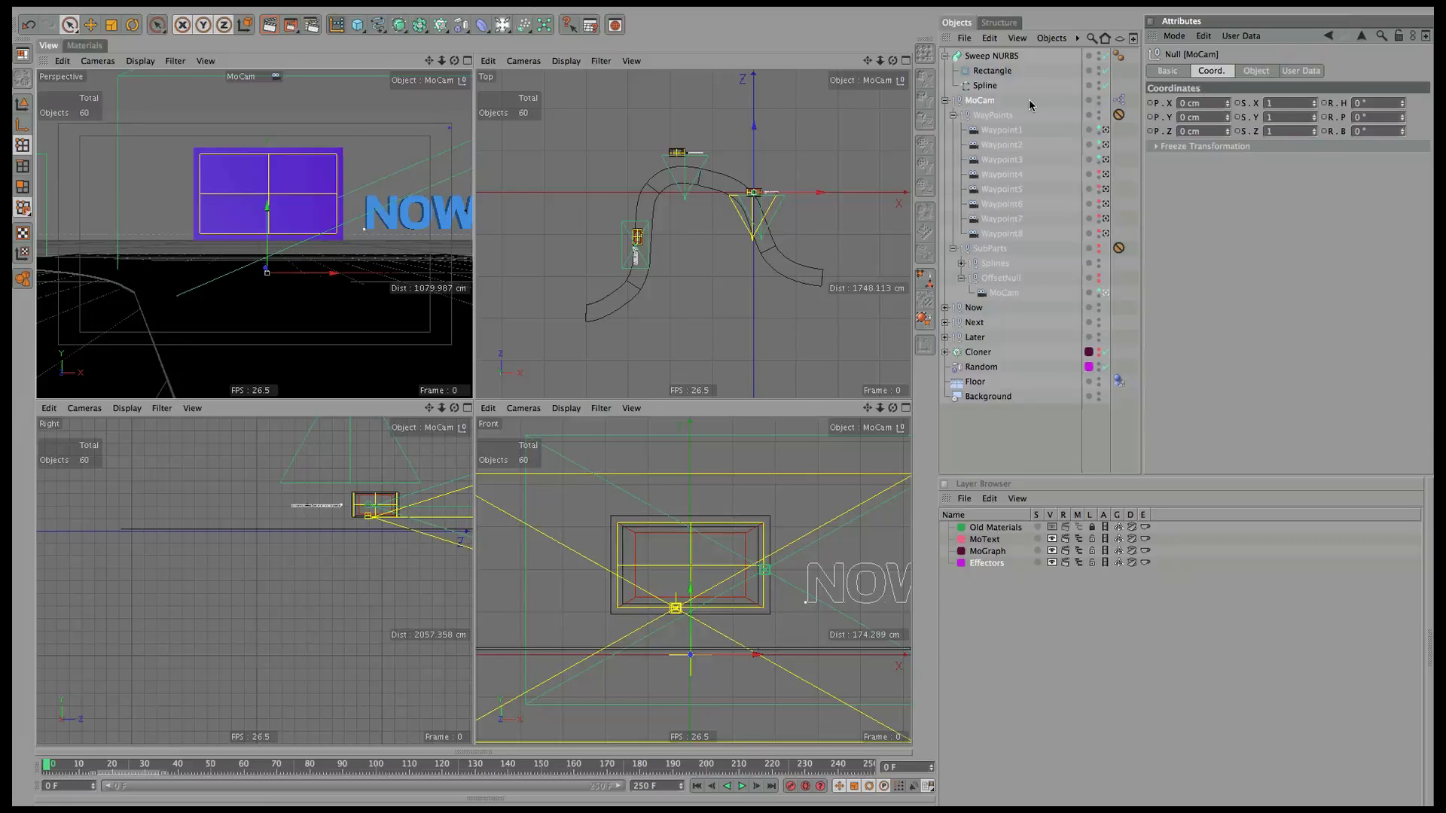
Set the MoCam camera inside OffsetNull to X 0 and Y 0.
click(983, 103)
click(982, 296)
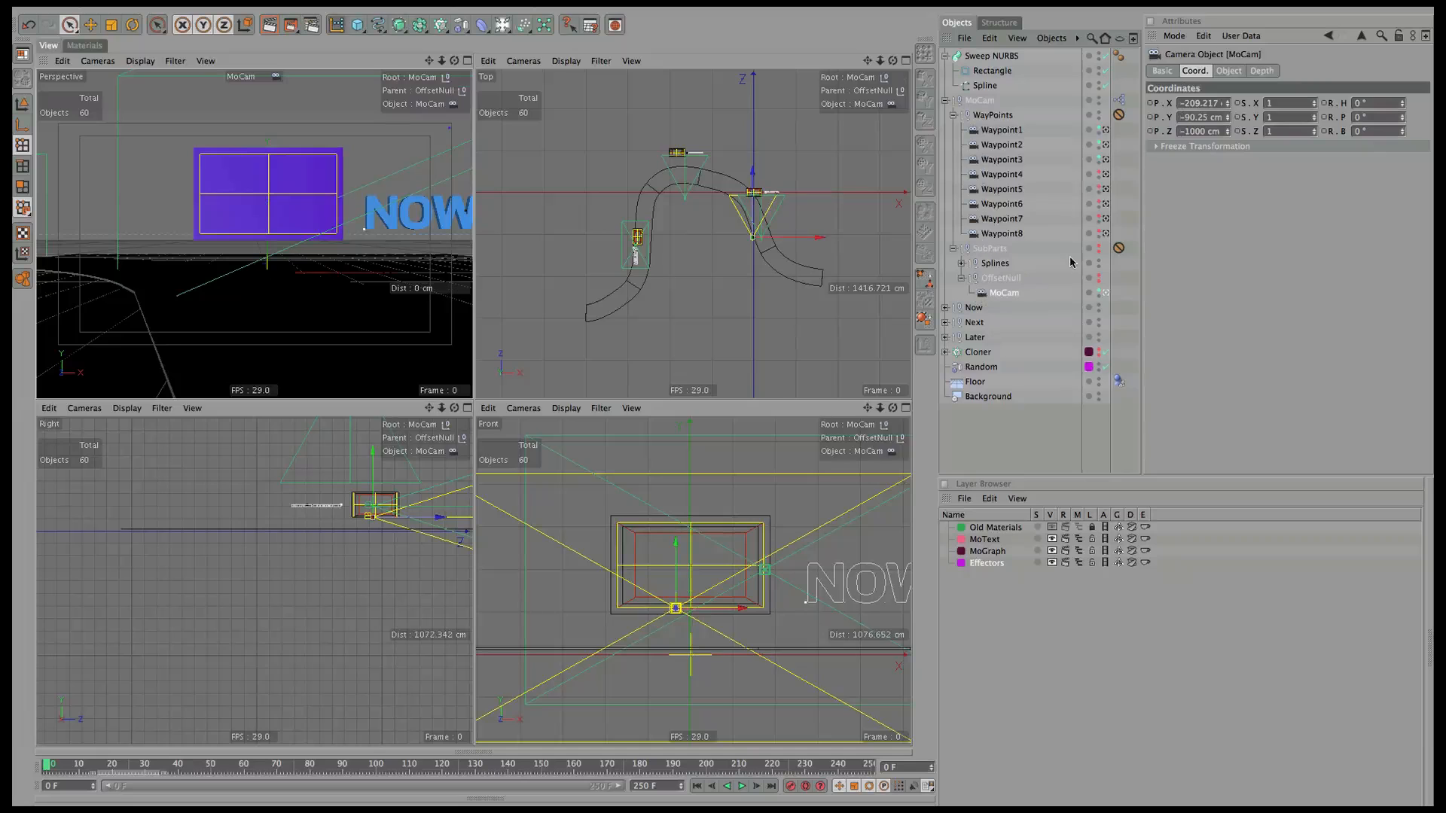
double_click(1224, 104)
text(0)
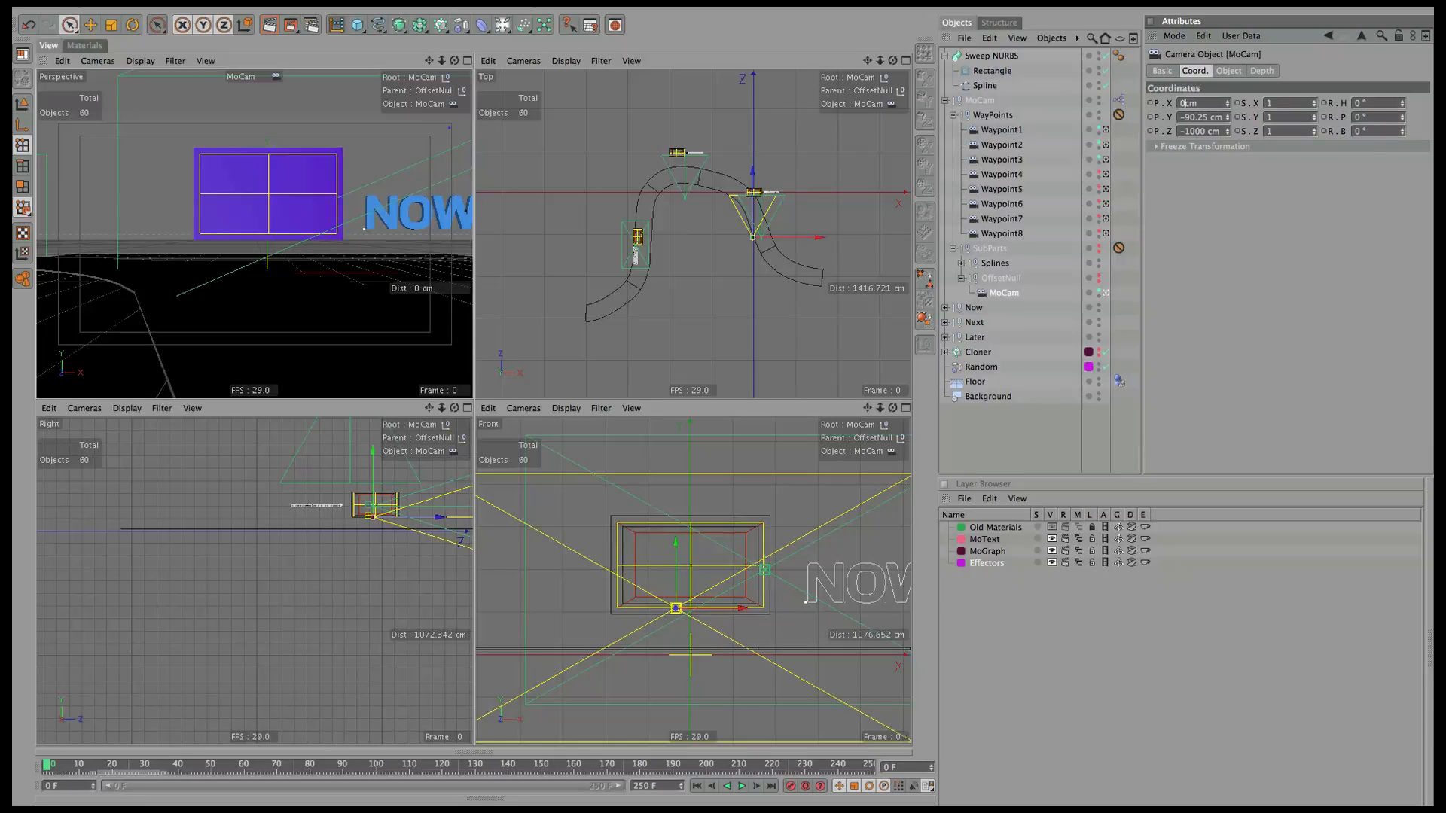
key(Tab)
text(0)
key(Return)
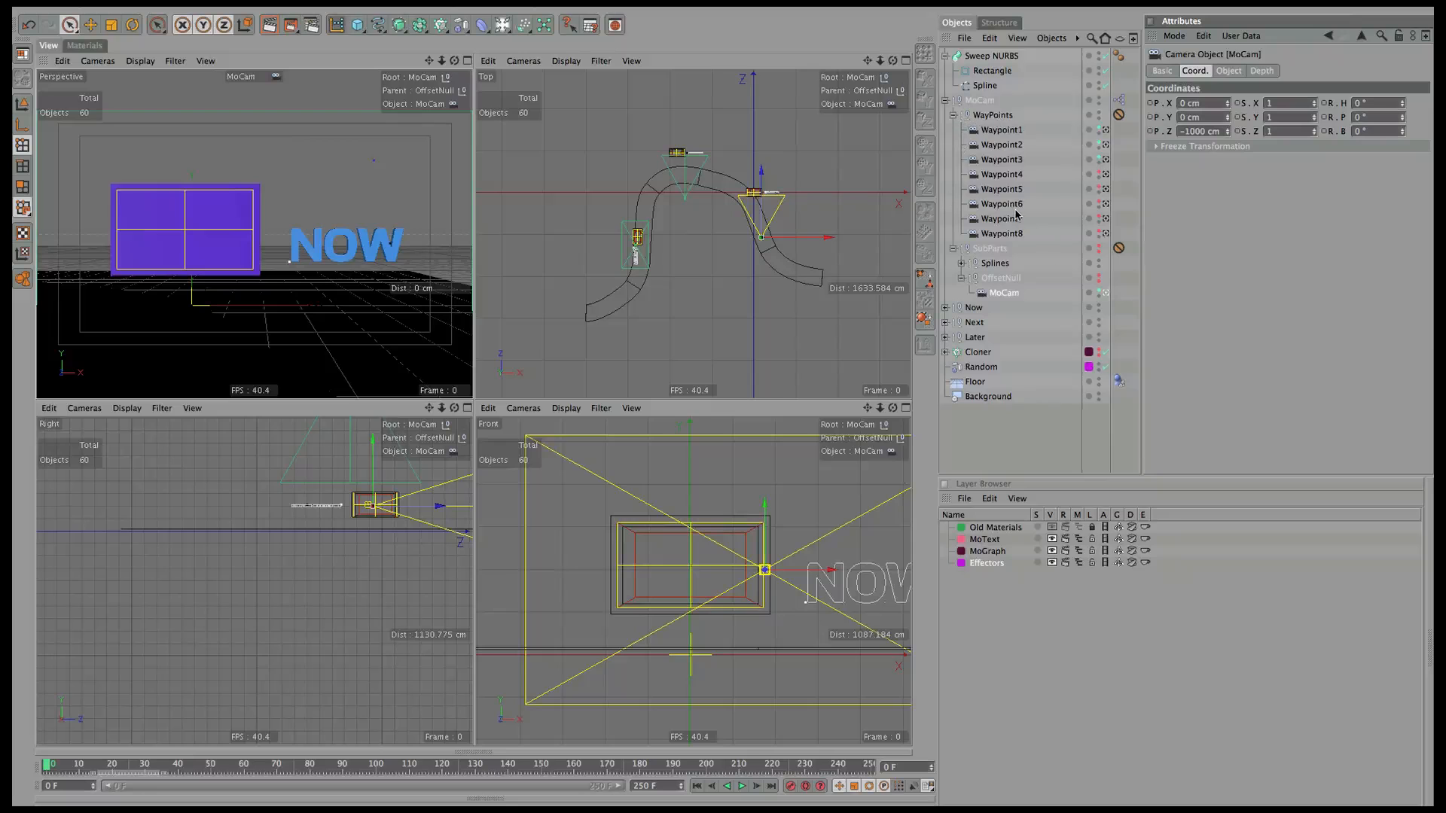
Move the Sweep NURBS between Random and Floor and rename it Carpet.
click(945, 100)
click(999, 57)
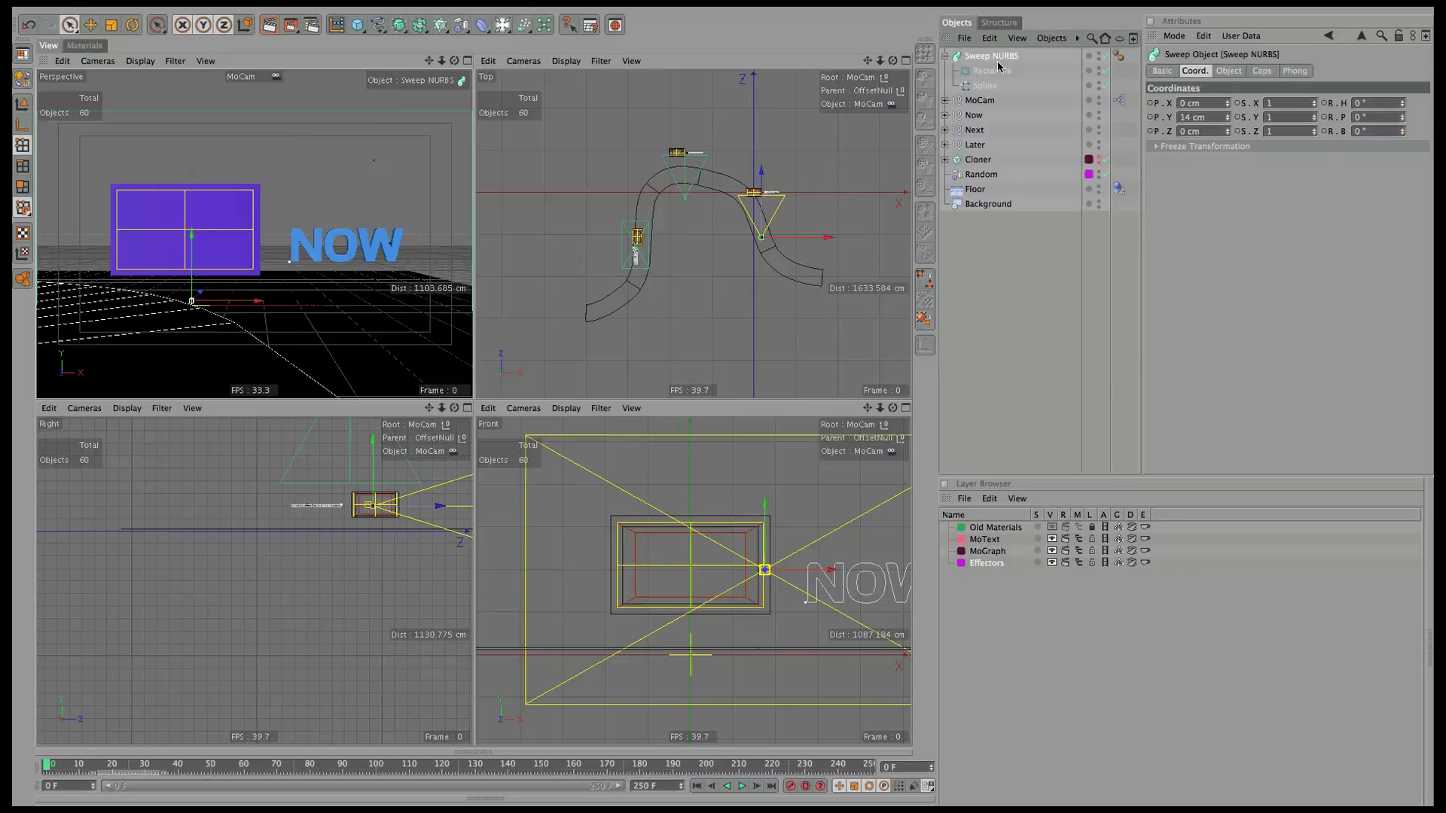
drag(988, 57, 983, 185)
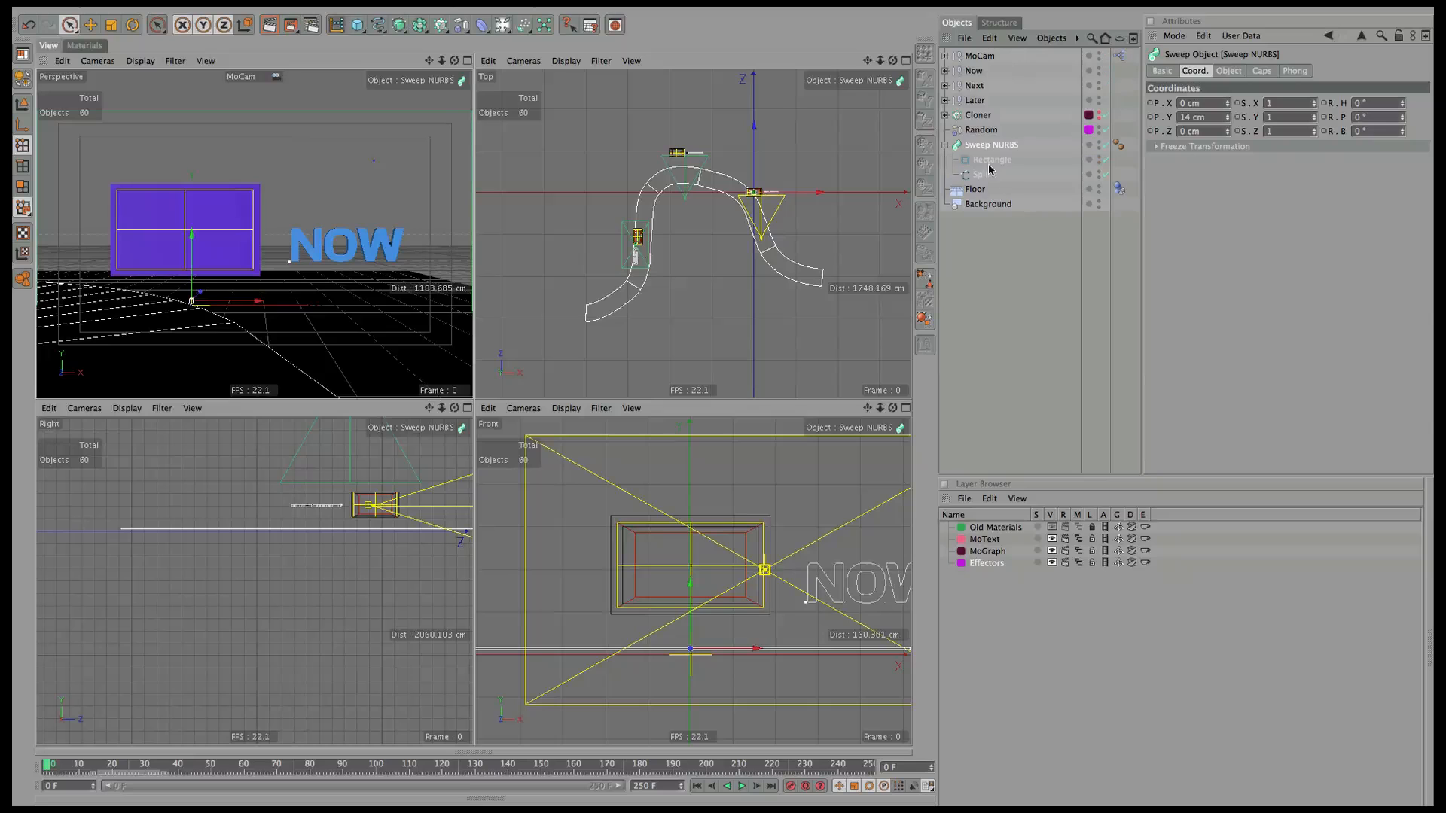
double_click(991, 145)
text(Carpet)
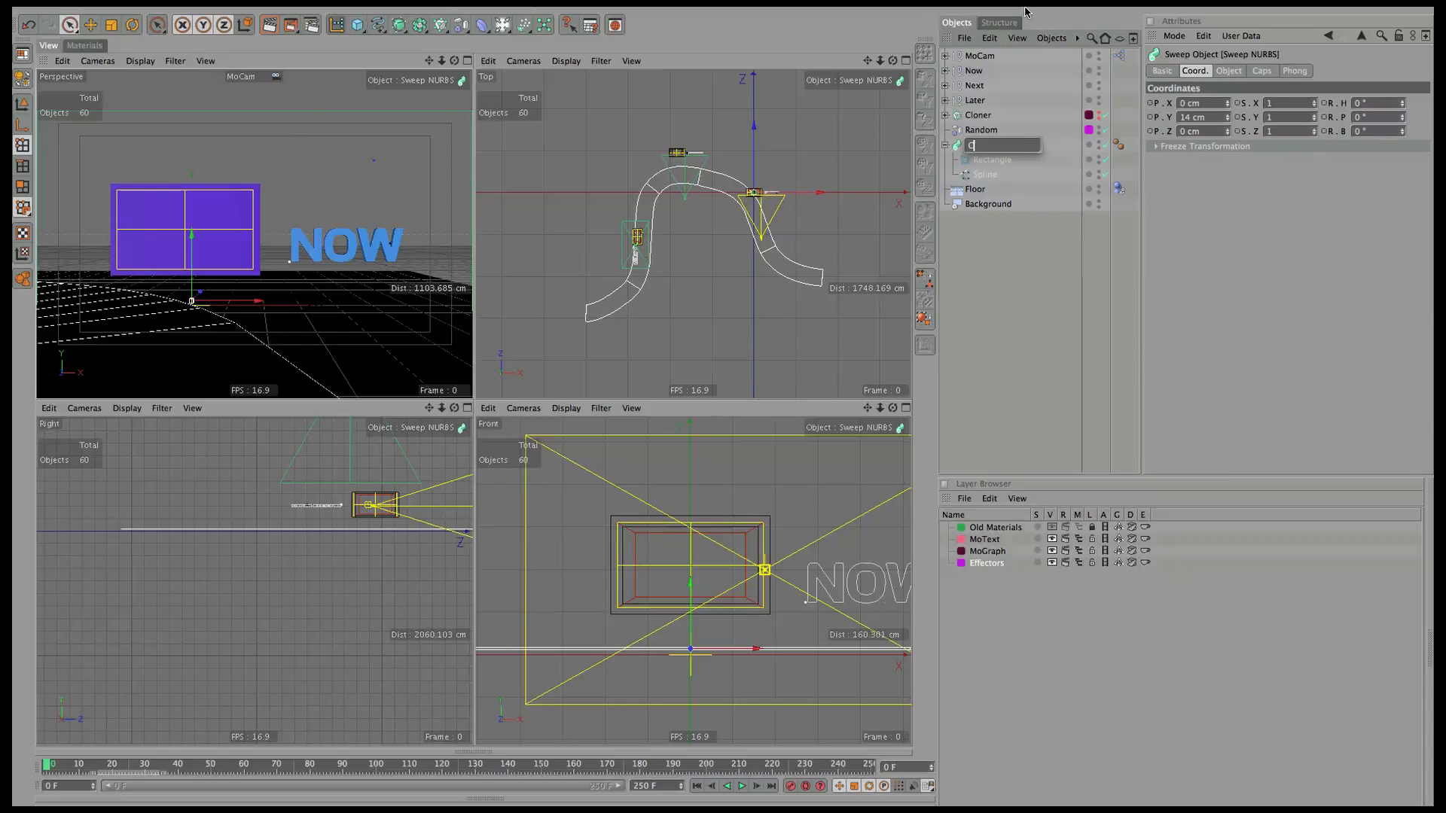
key(Return)
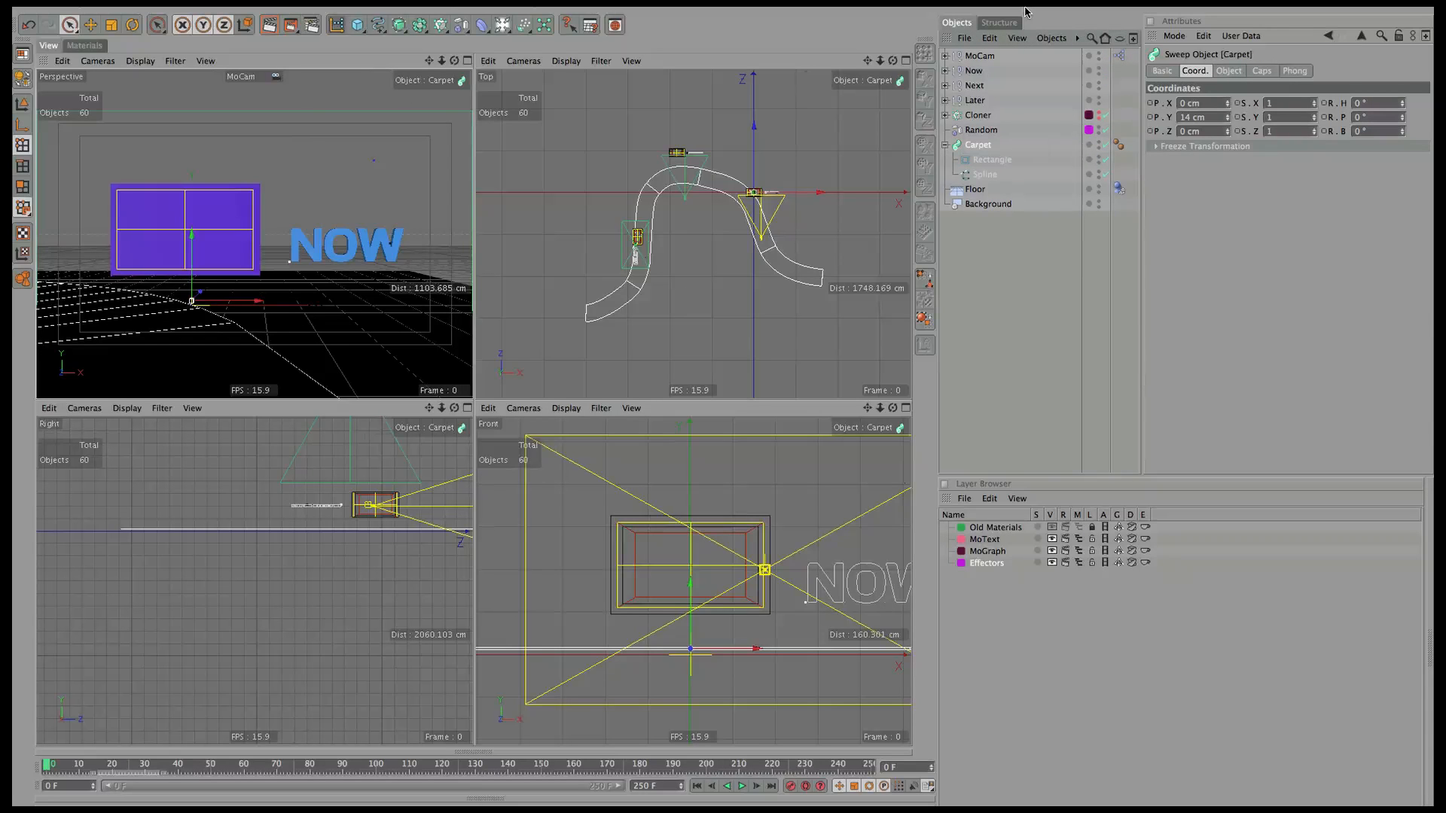
click(1073, 284)
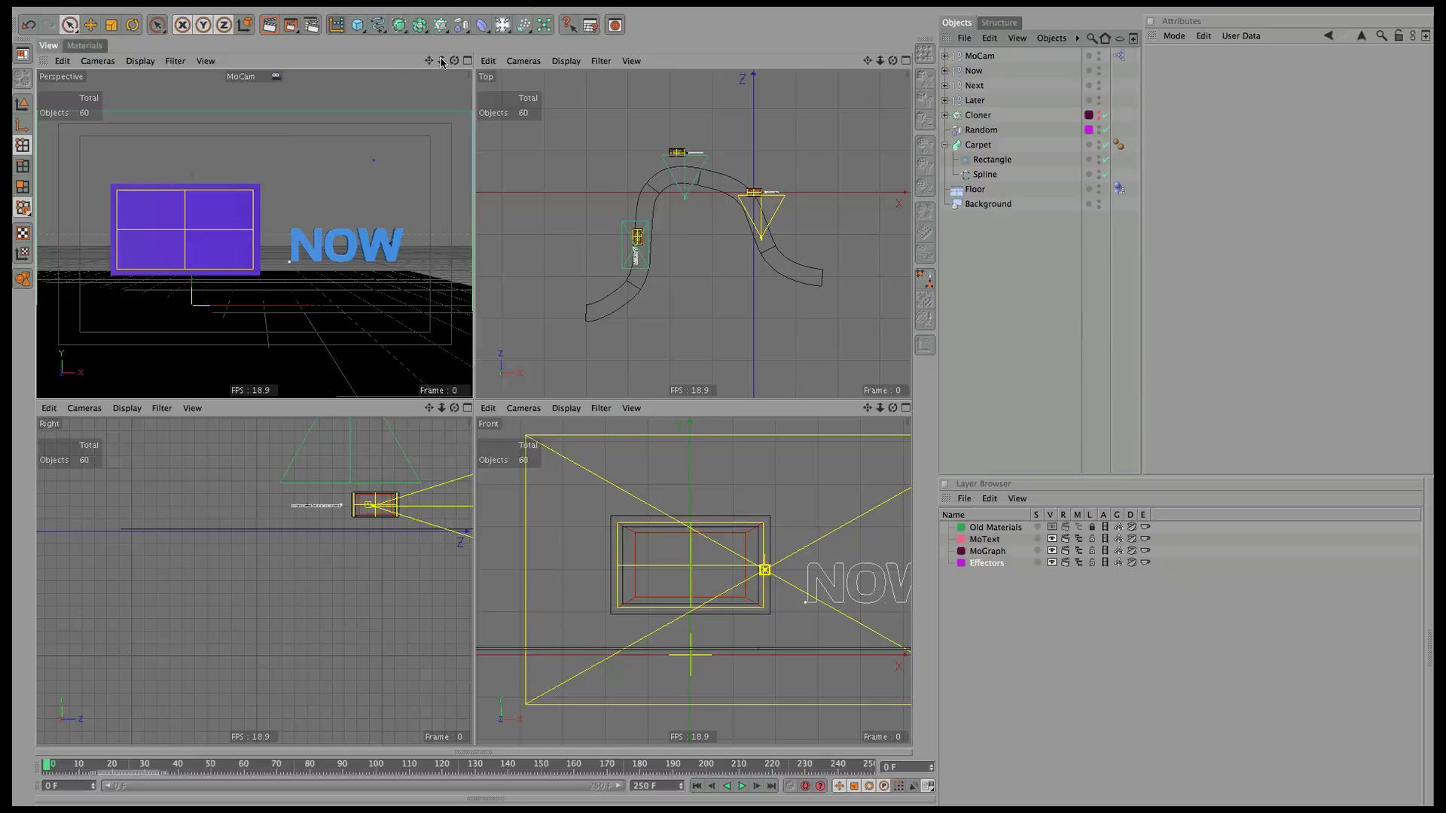
At the NEXT shot, push the spline's two peak points up and shift a right-side point right.
drag(50, 763, 505, 768)
click(984, 174)
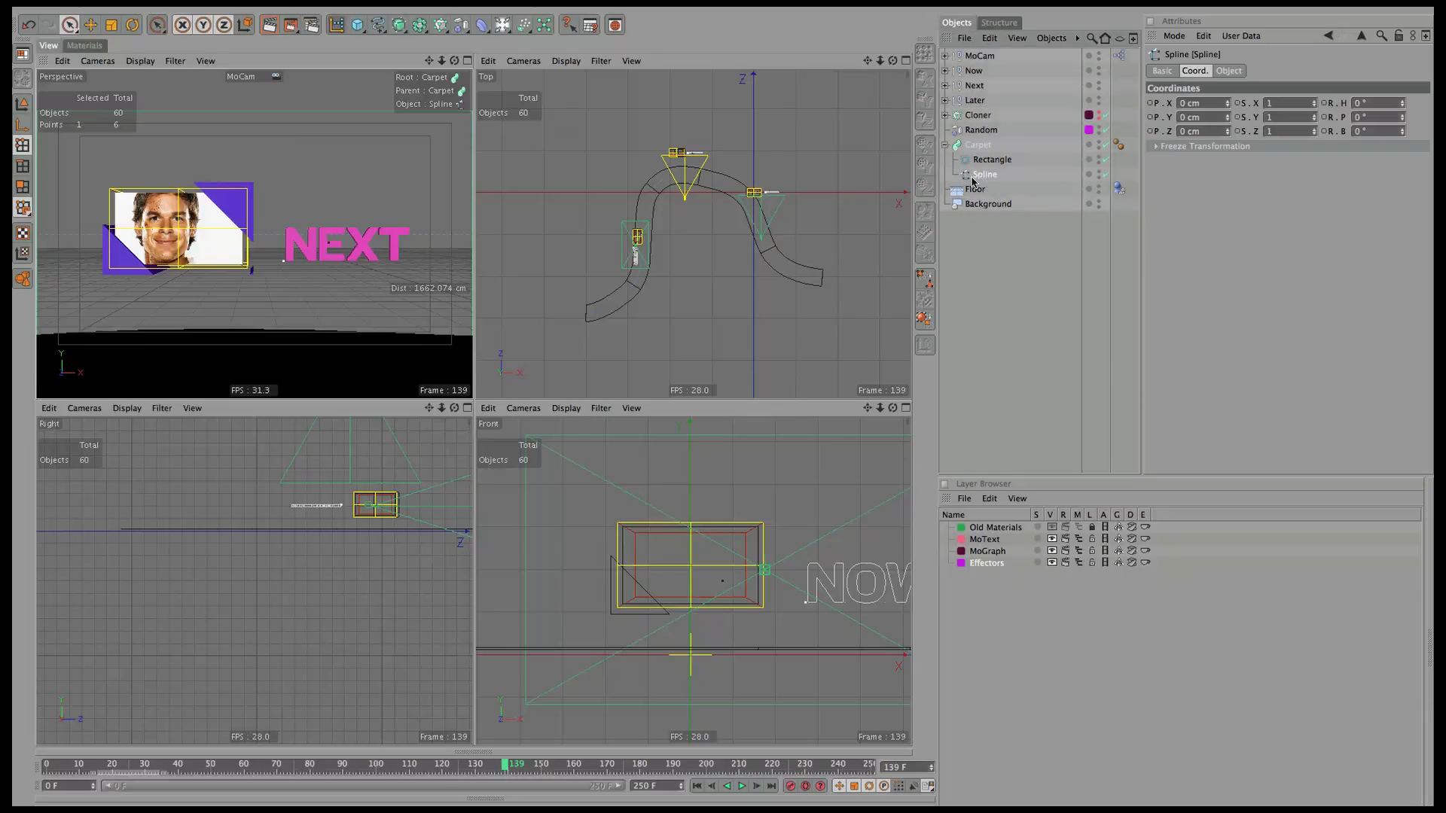
click(718, 182)
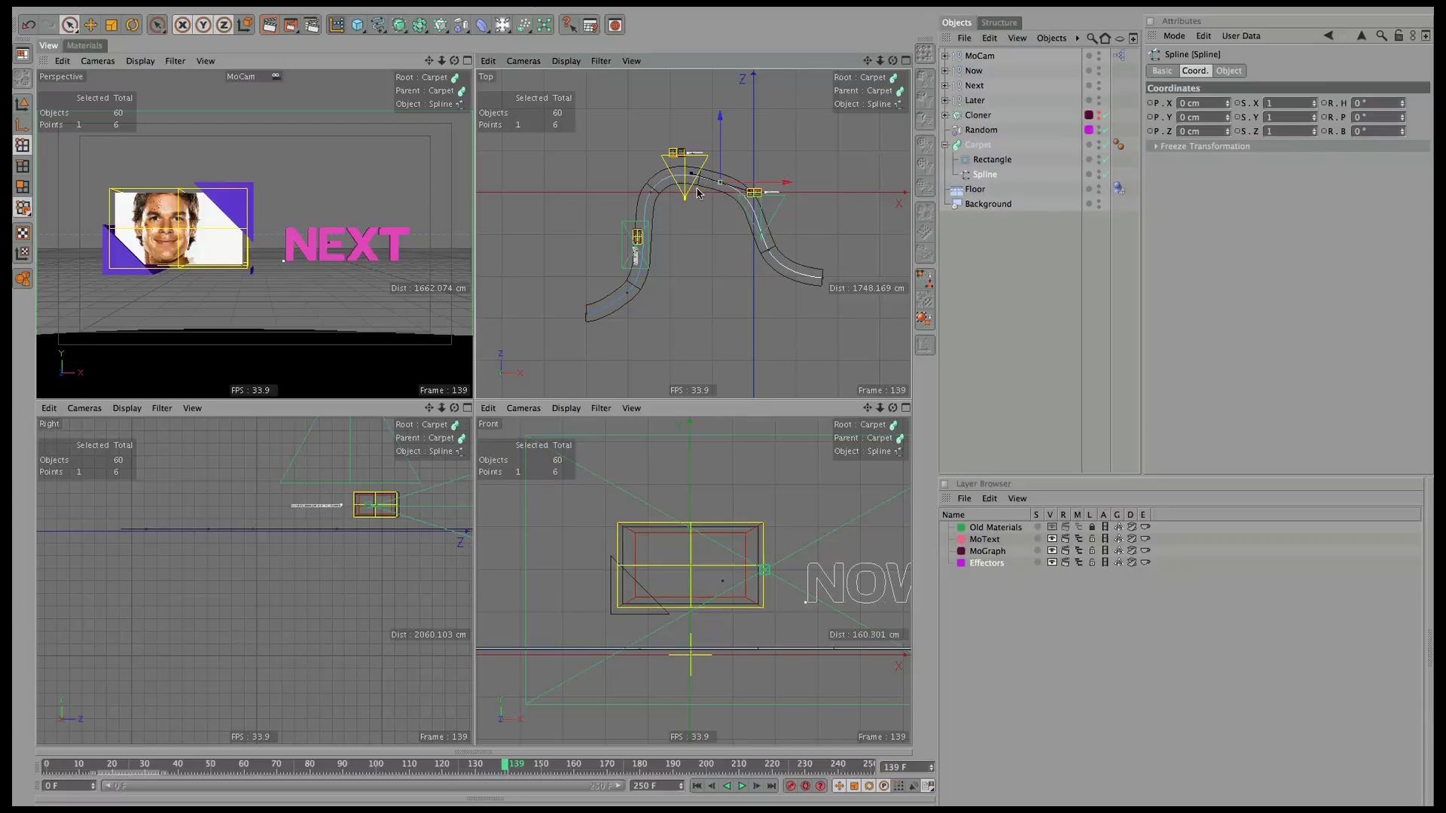
shift+click(651, 193)
drag(685, 166, 685, 143)
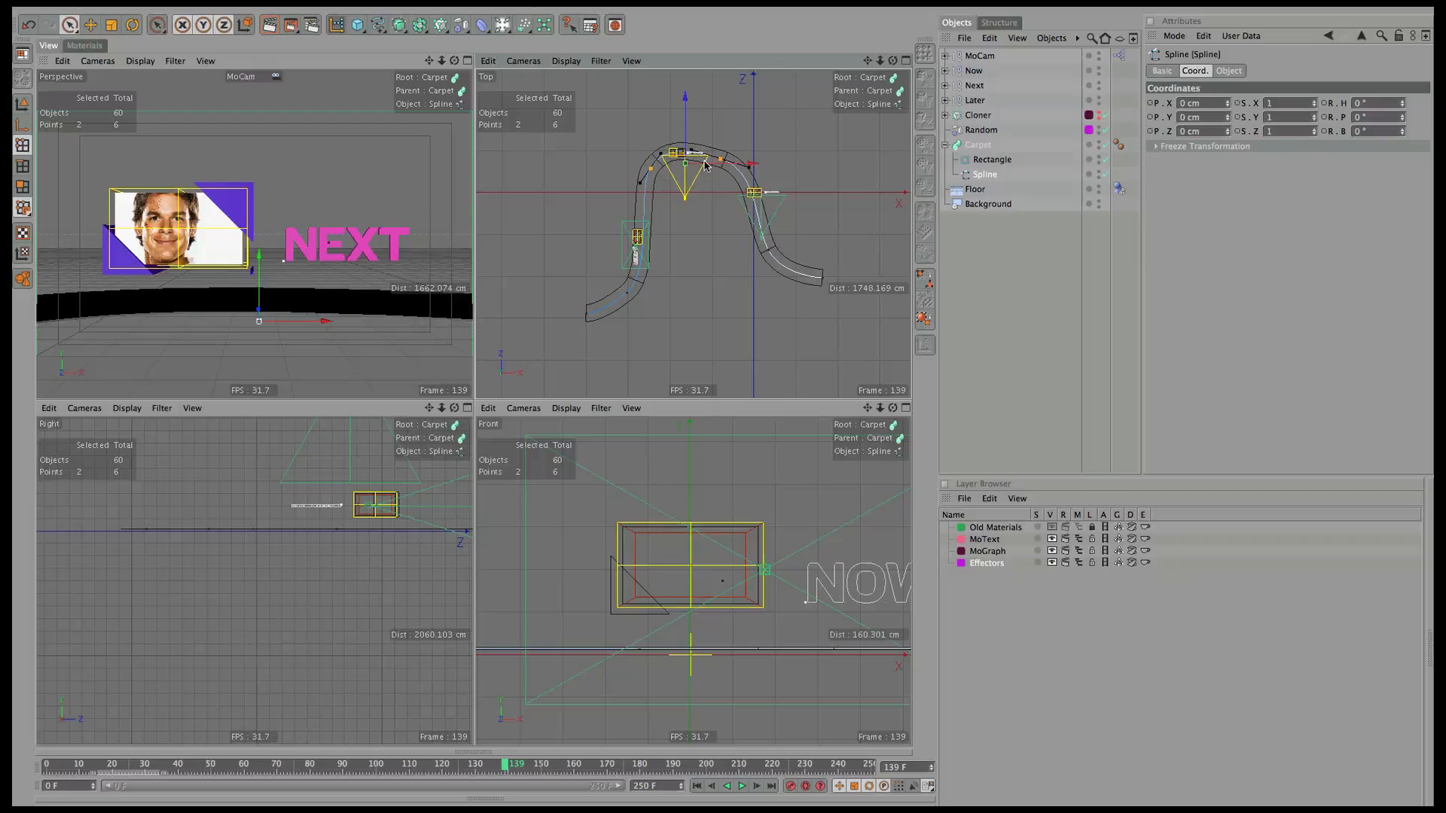
click(769, 250)
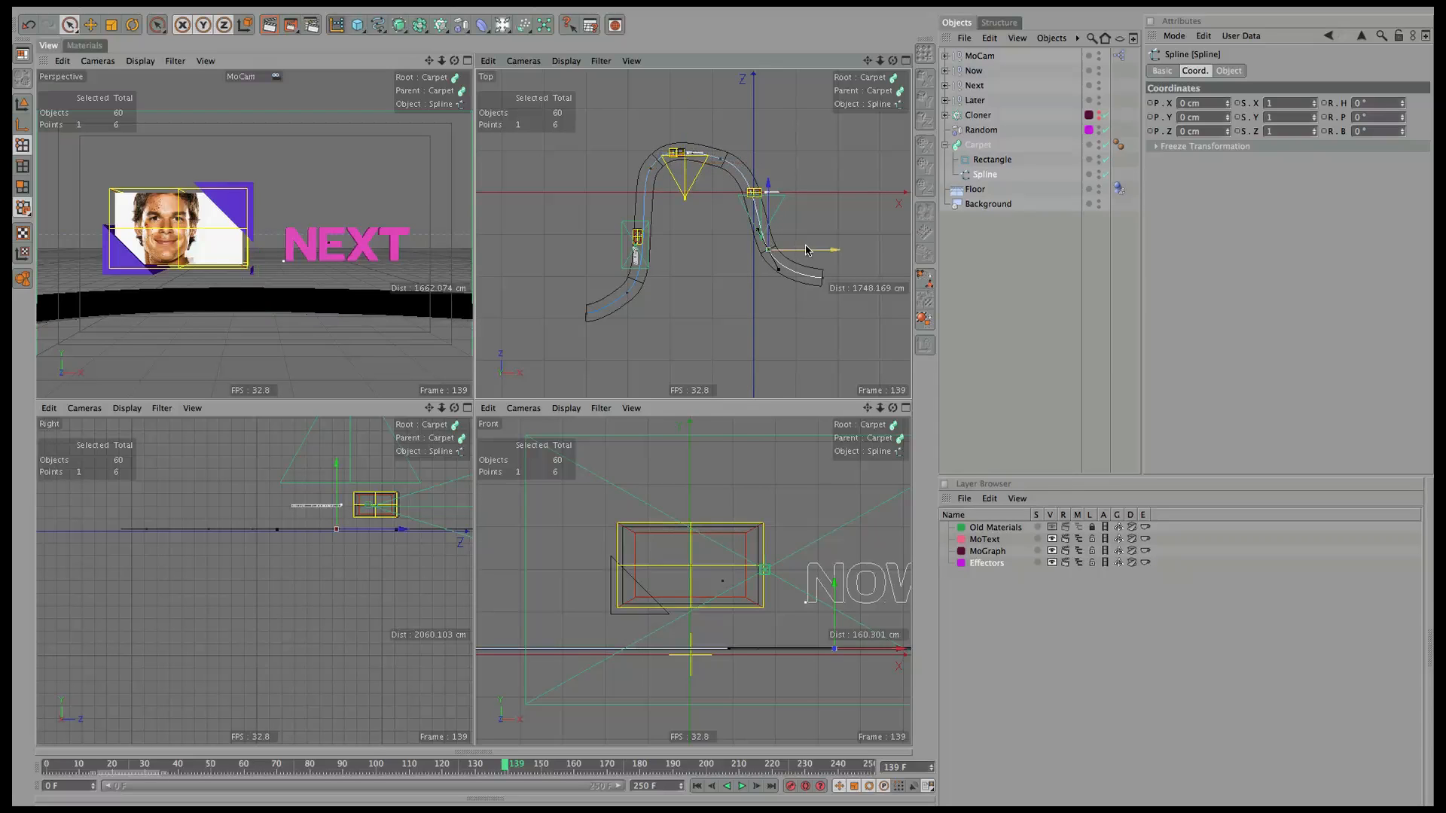
drag(804, 251, 824, 250)
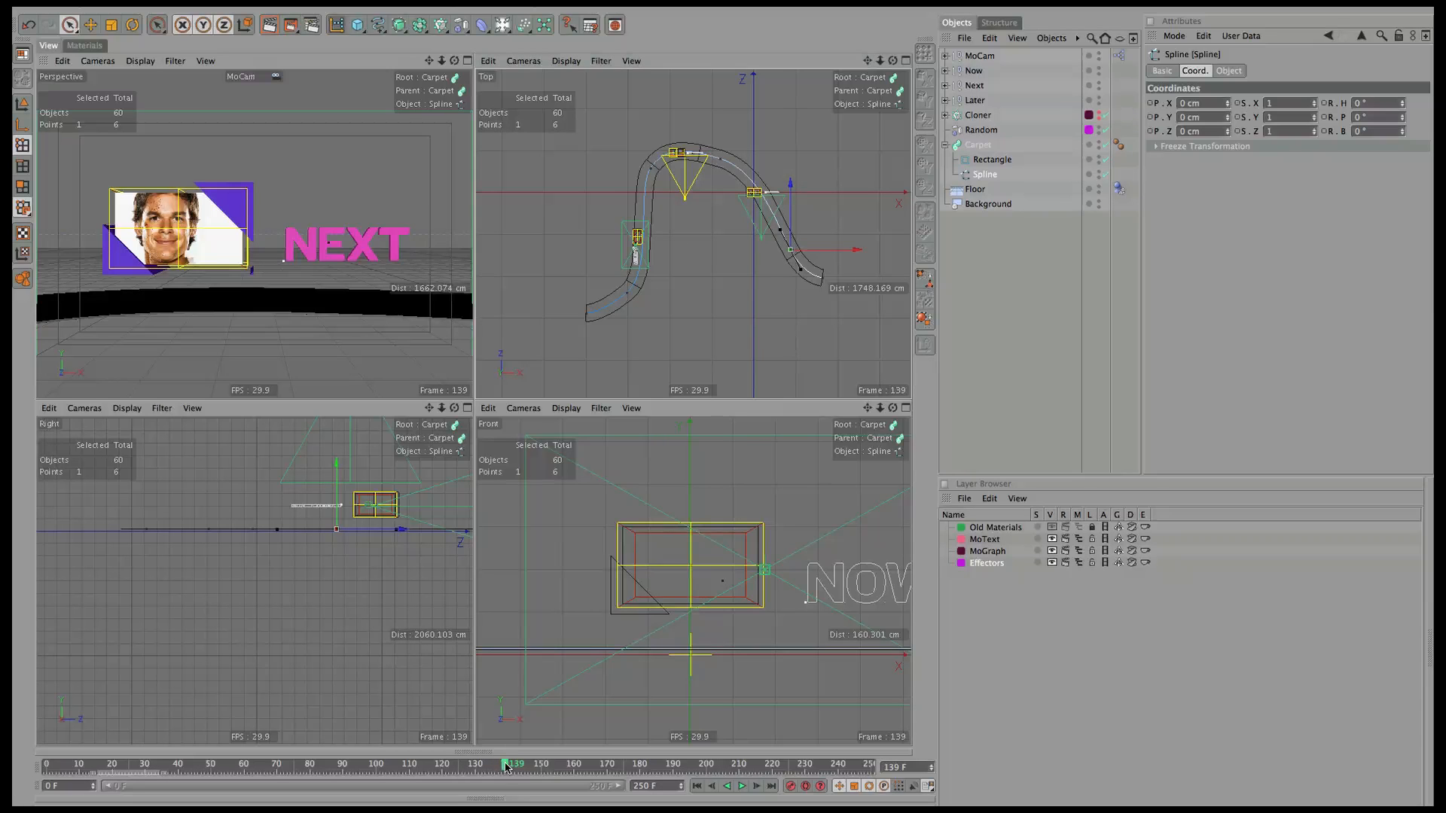
At the LATER shot, move the spline's lower end point to reshape the carpet's start.
drag(494, 775, 870, 763)
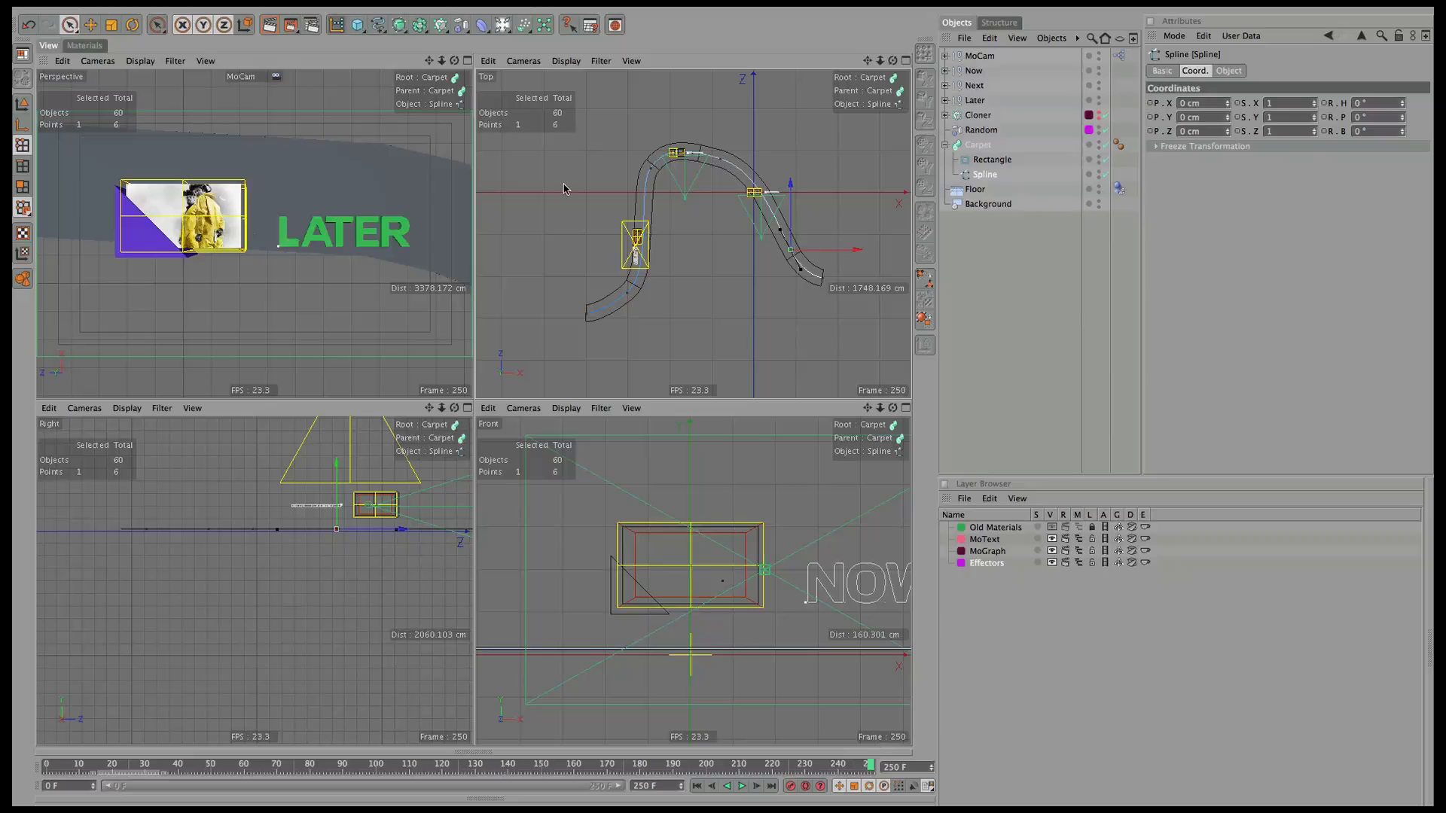
click(625, 294)
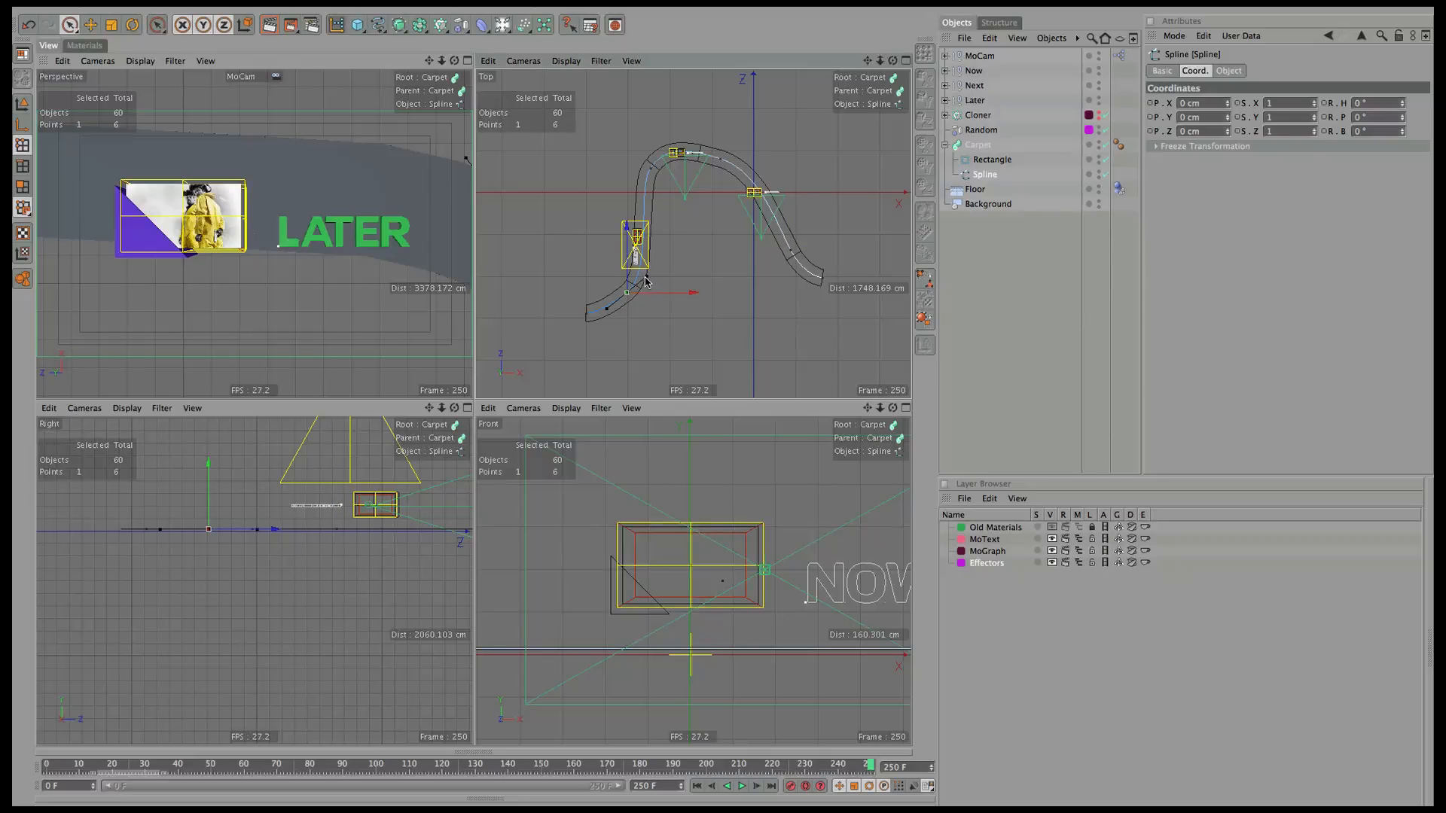
click(644, 283)
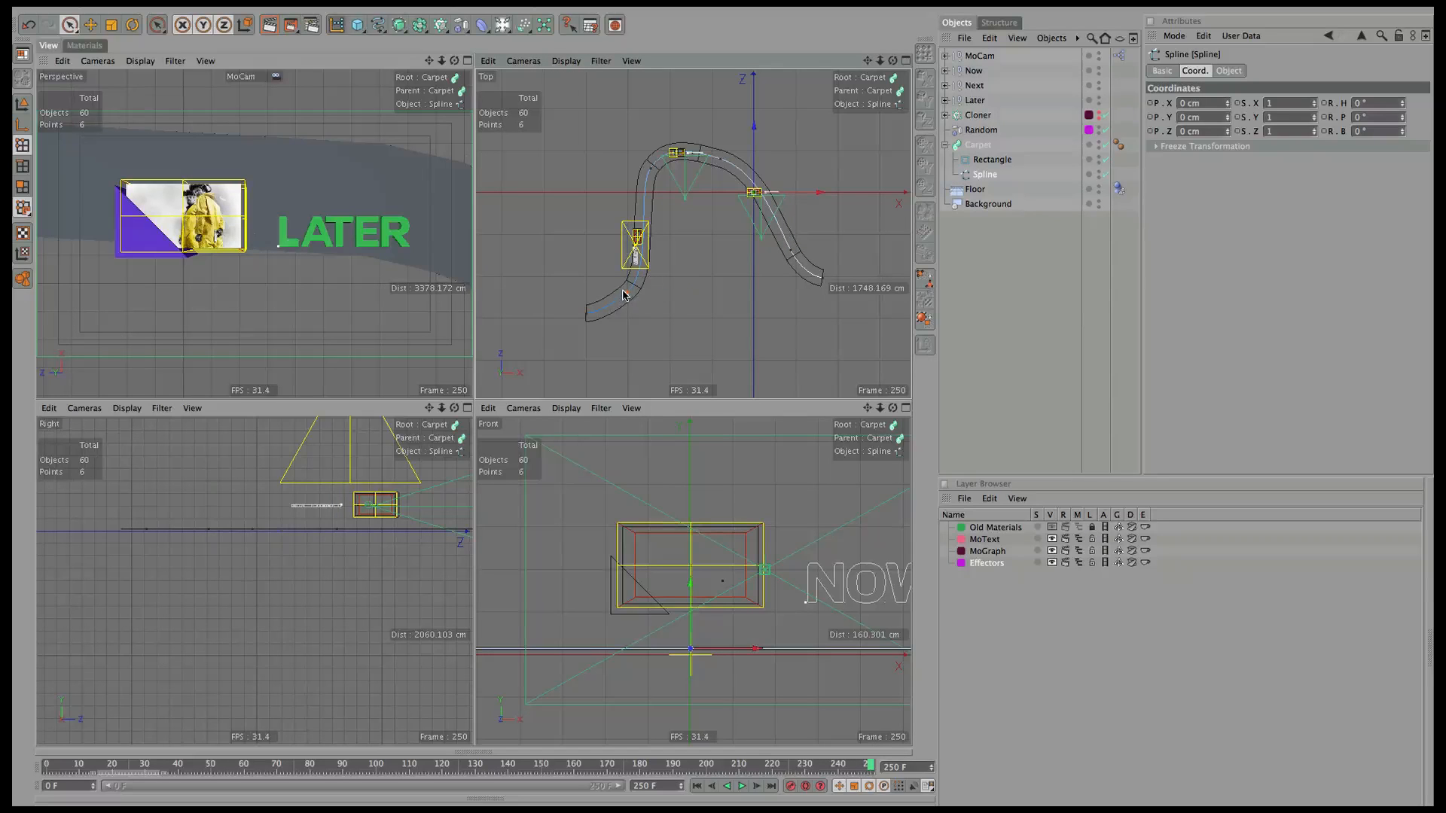
click(623, 292)
click(89, 25)
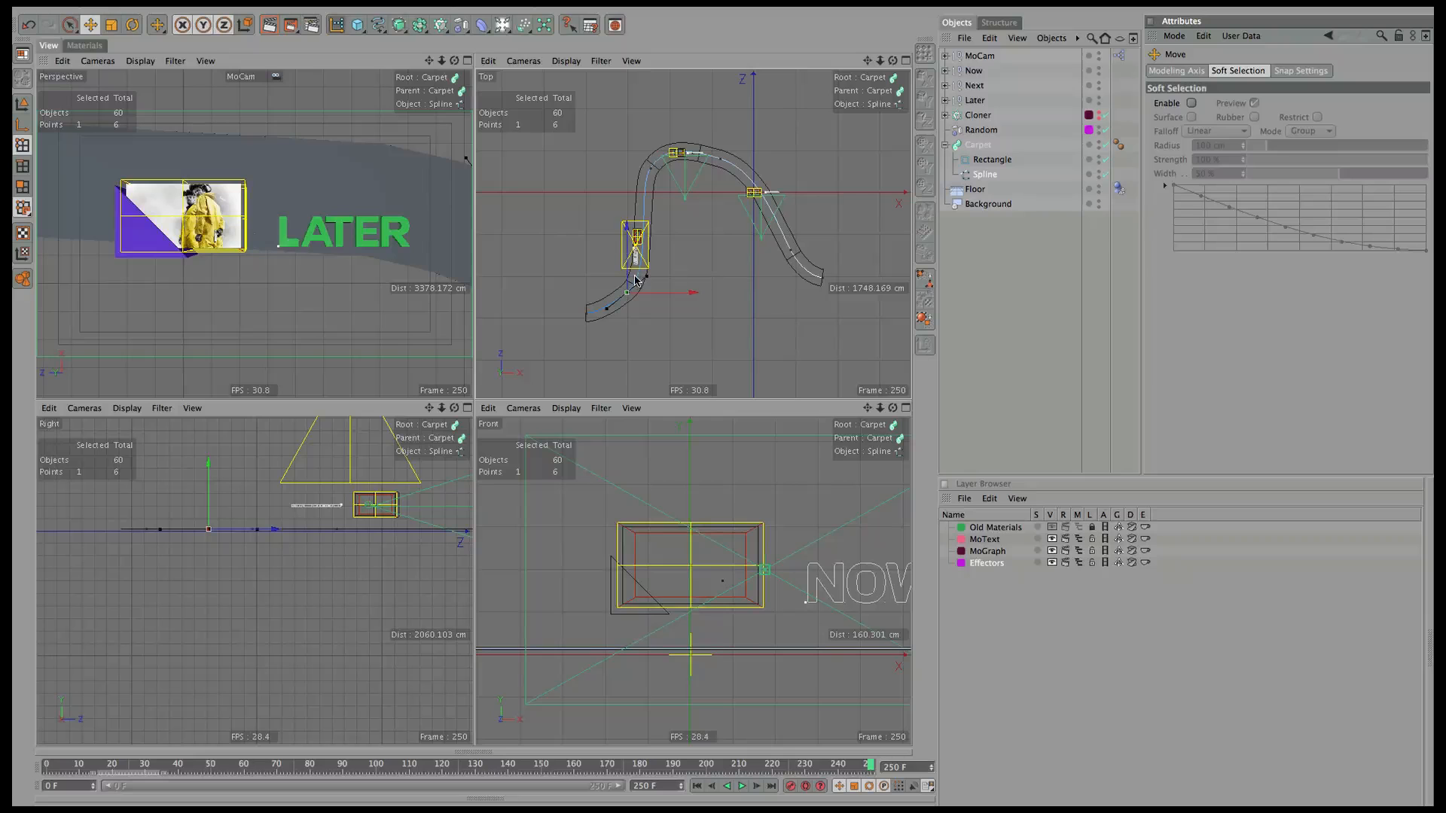
mouse_move(635, 280)
mouse_down()
mouse_move(651, 269)
mouse_move(655, 295)
mouse_up()
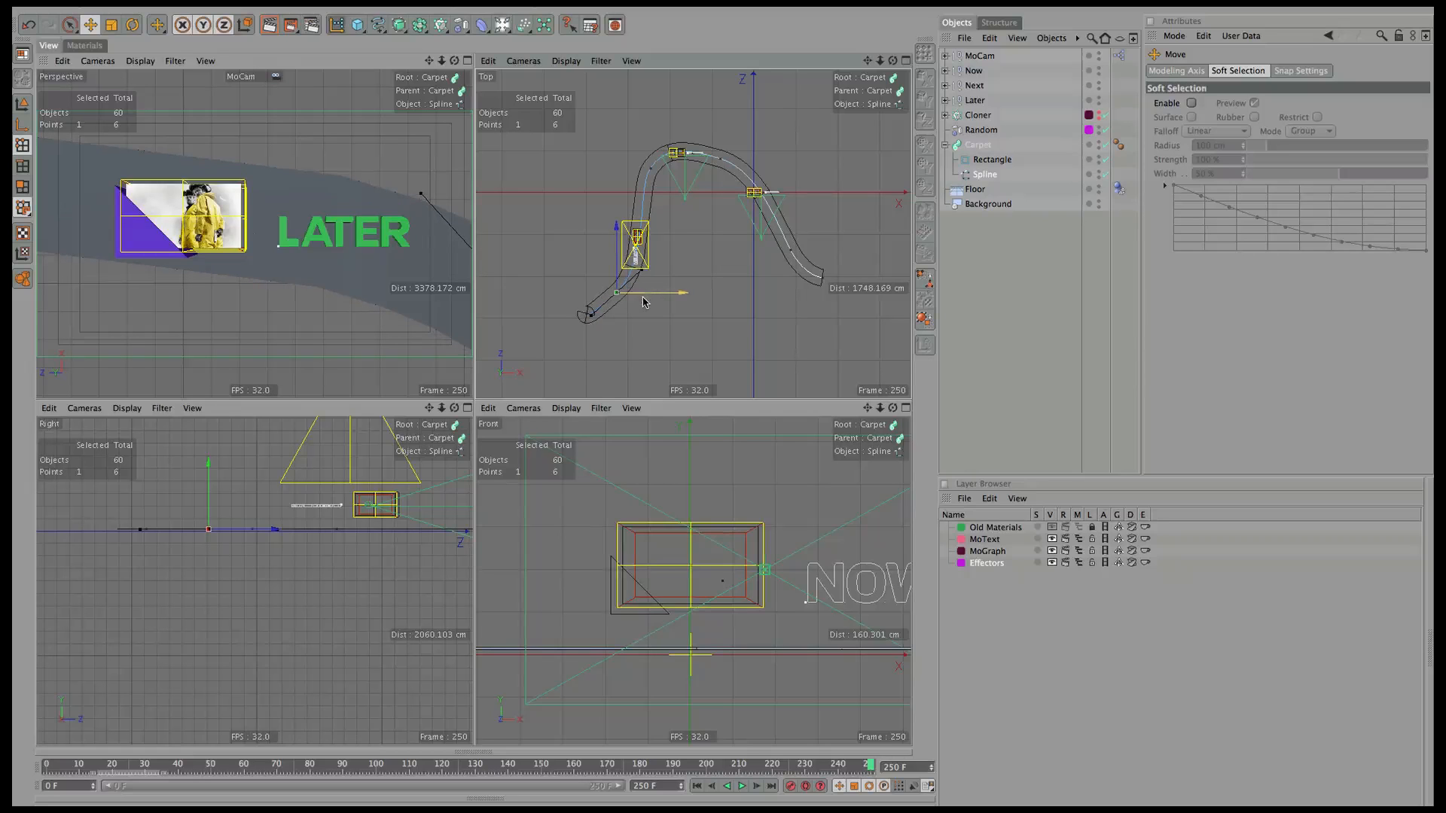
Give the carpet spline Subdivided intermediate points (5°, 5 cm) and scrub back to check.
click(983, 175)
click(1229, 71)
click(1293, 131)
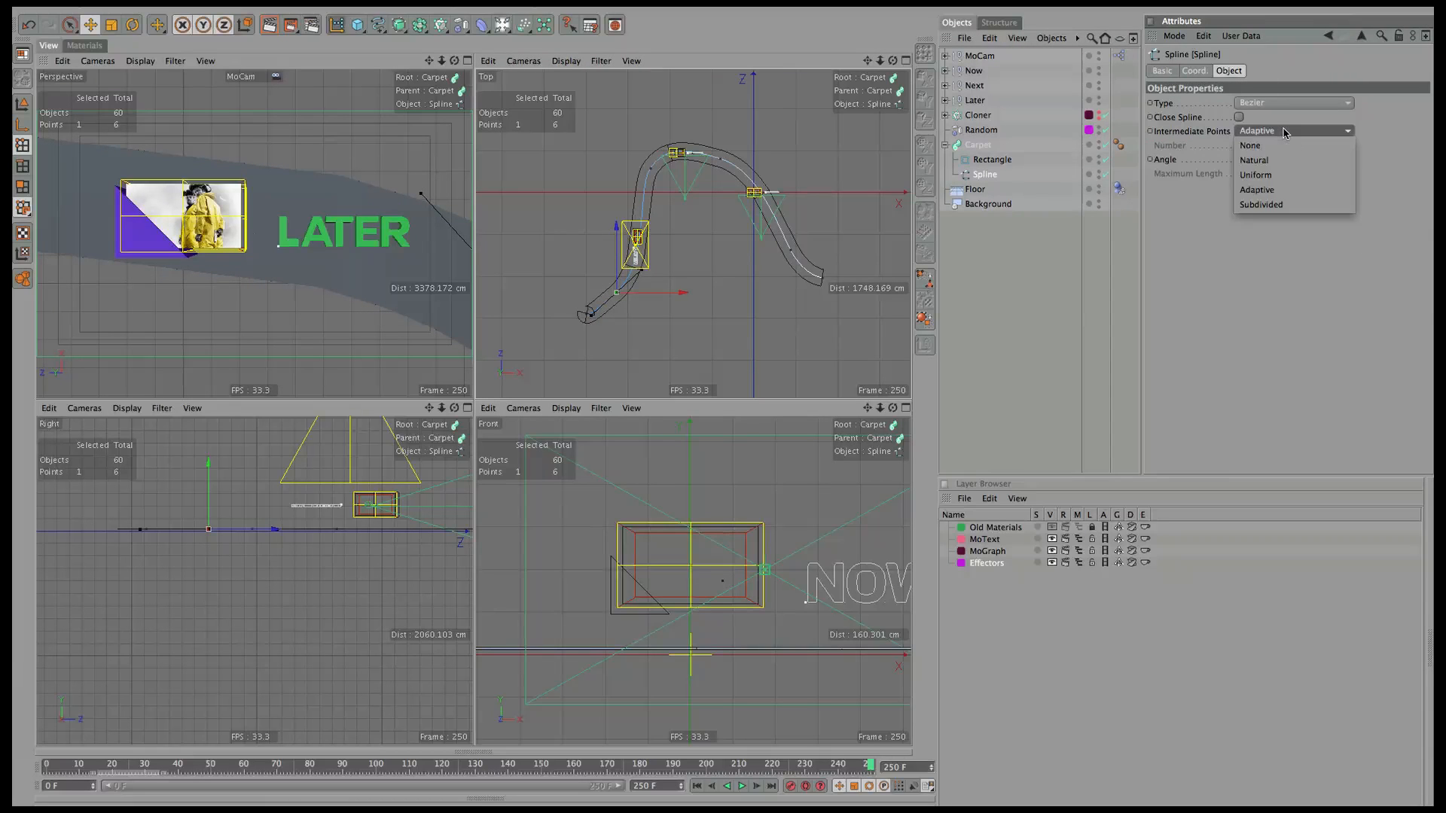
click(1265, 204)
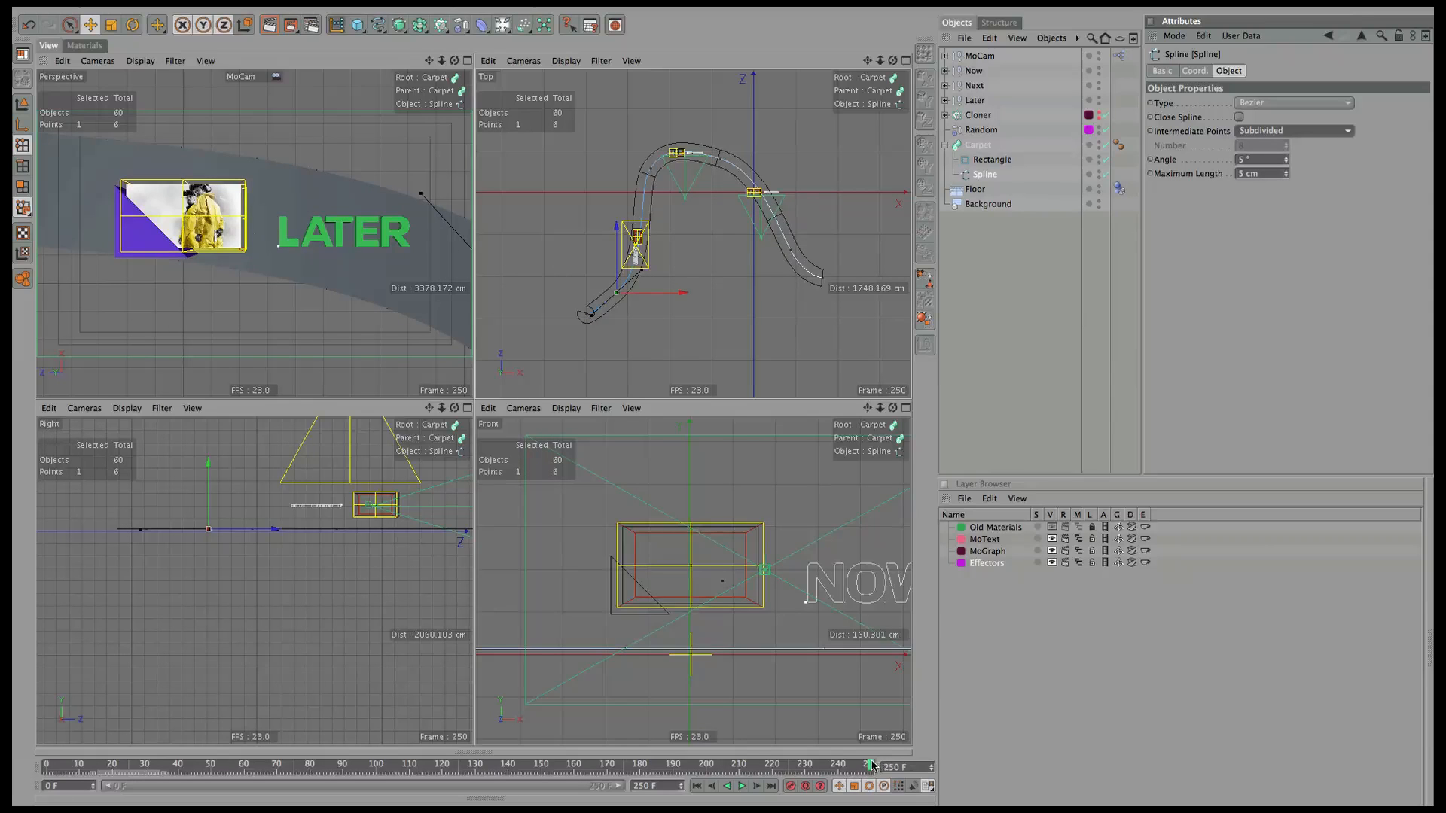
drag(874, 773, 462, 649)
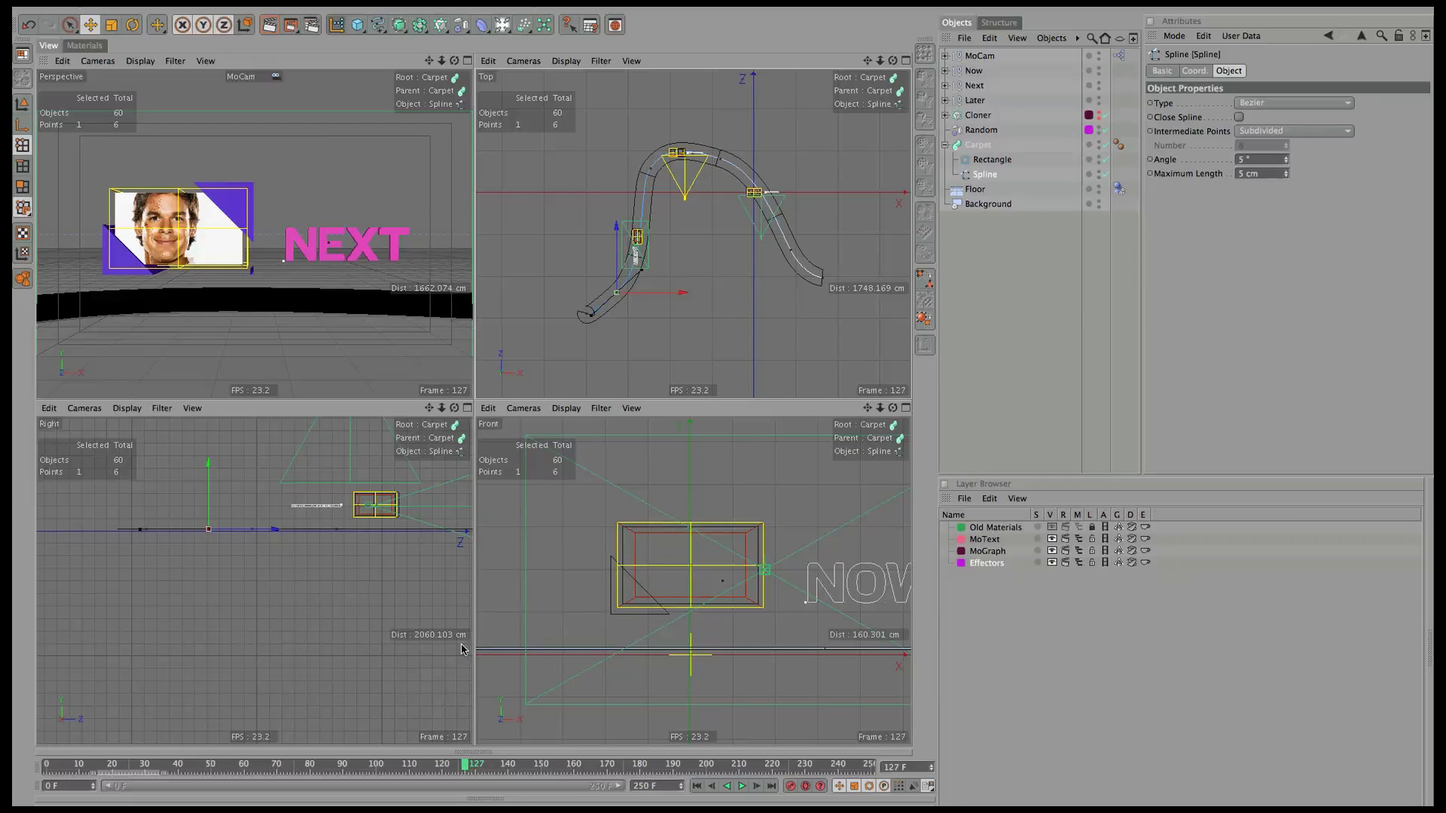
View through the Waypoint2 and Waypoint1 cameras, dollying each slightly closer.
click(132, 64)
mouse_move(98, 61)
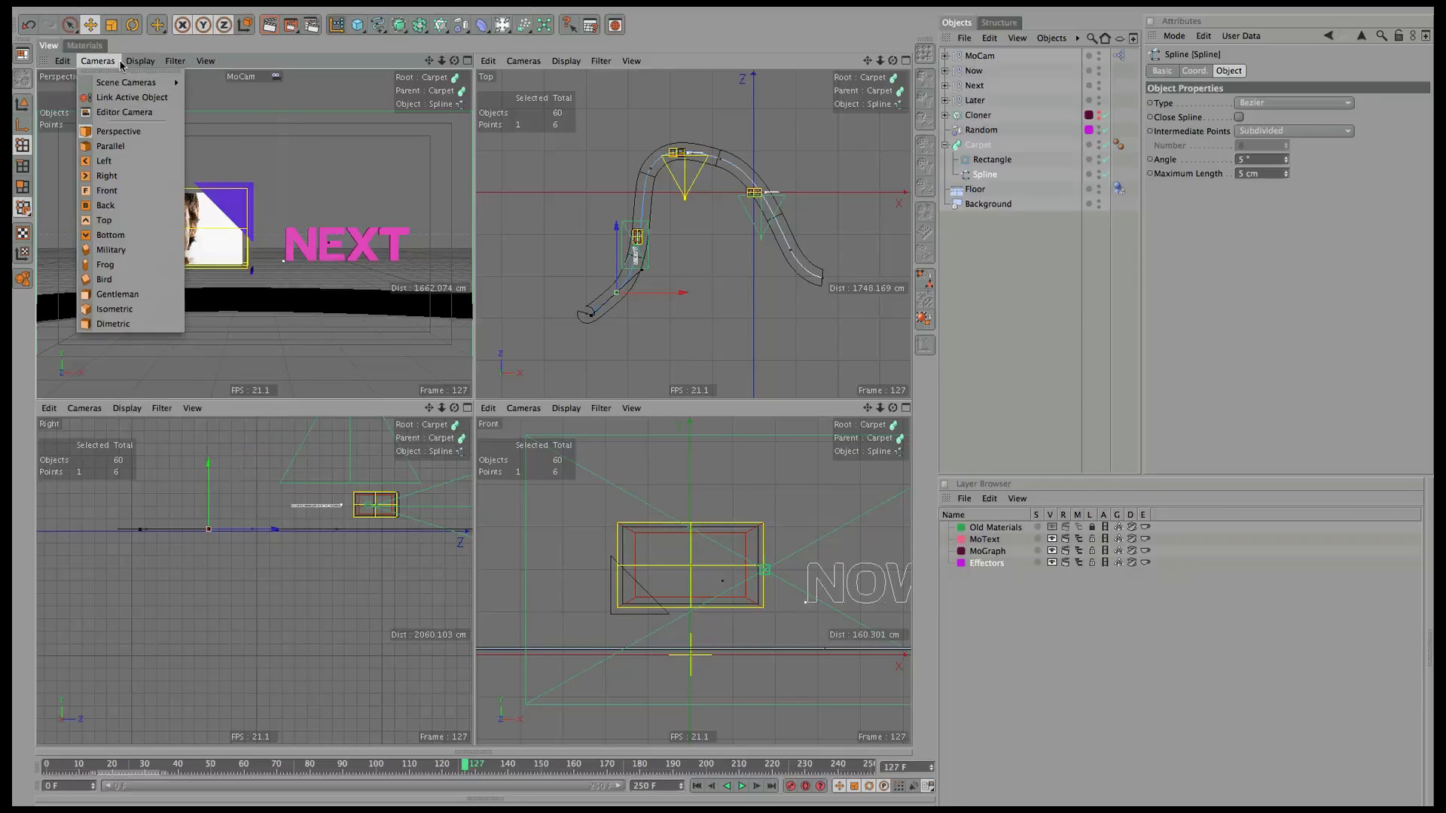
mouse_move(143, 82)
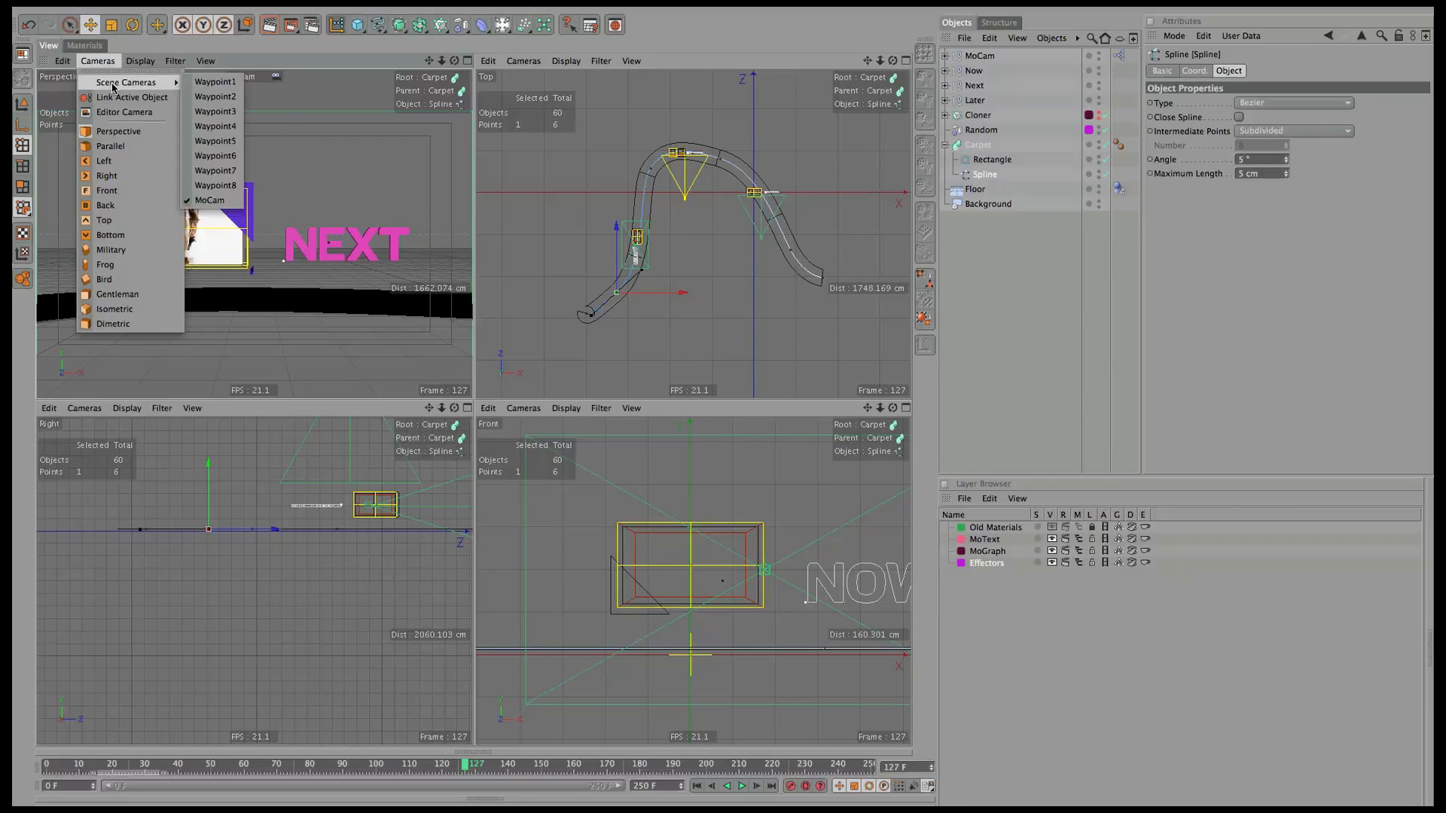
click(217, 97)
drag(442, 61, 504, 25)
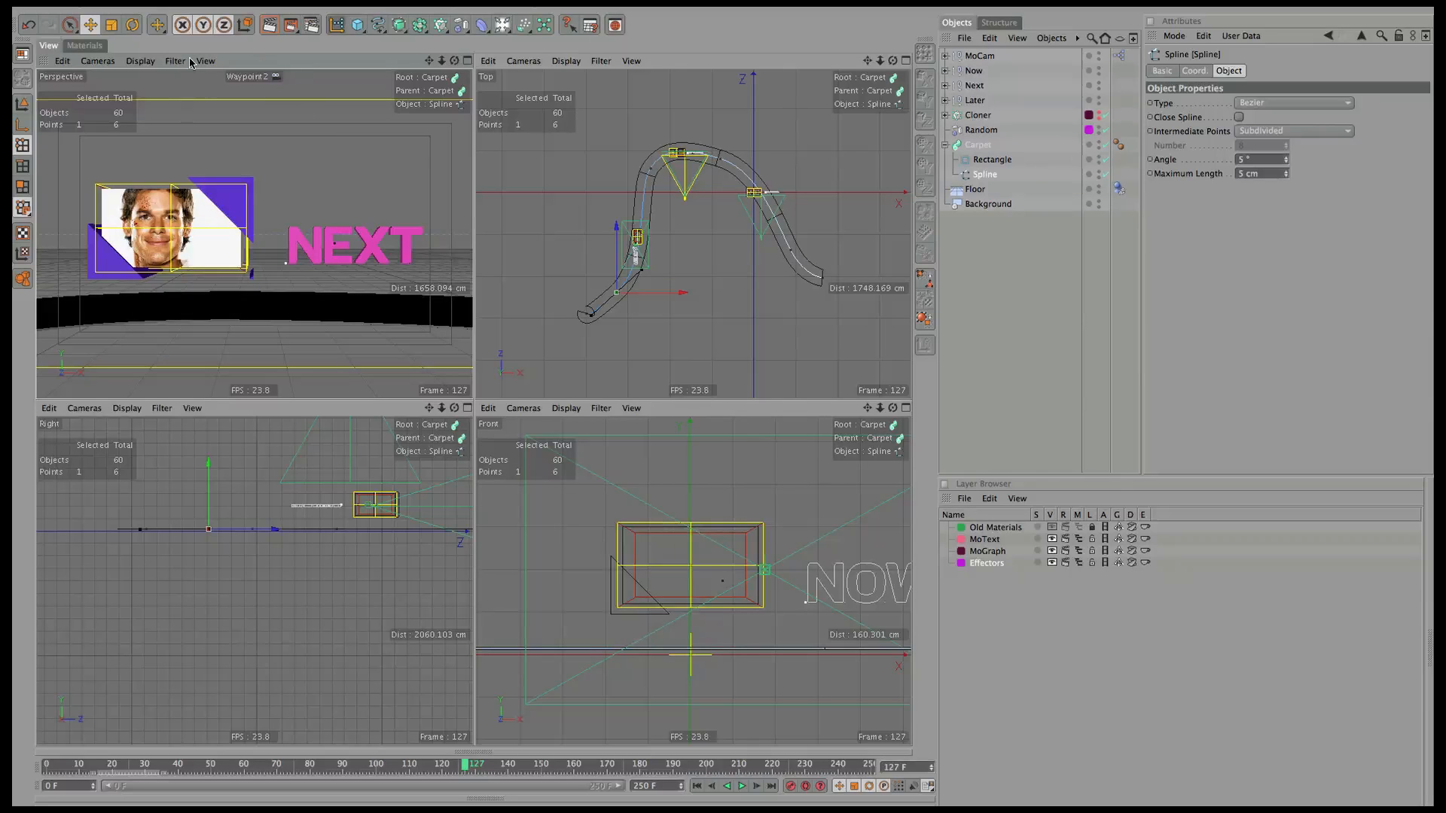
click(98, 61)
mouse_move(128, 75)
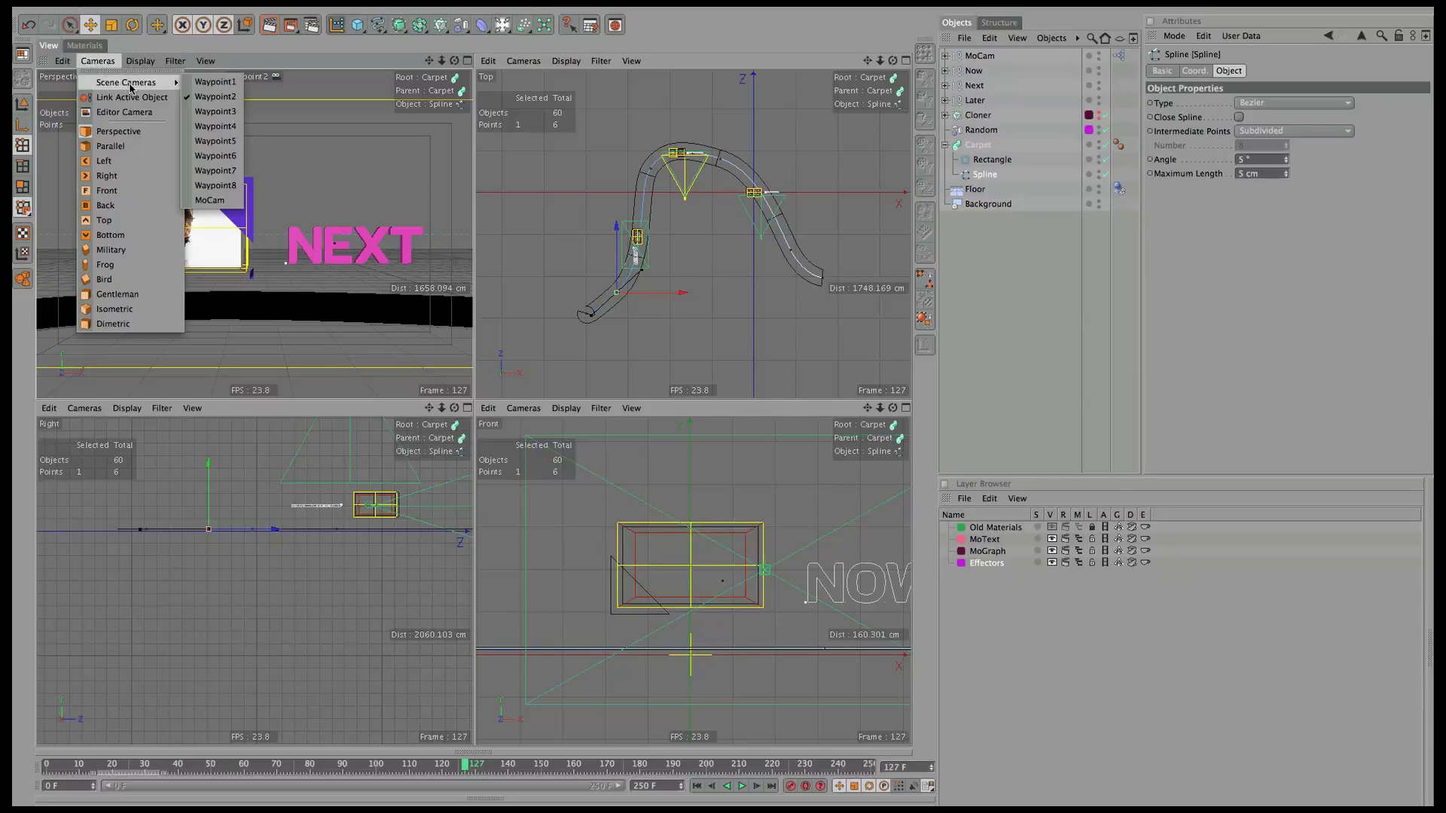
click(207, 89)
drag(442, 61, 507, 30)
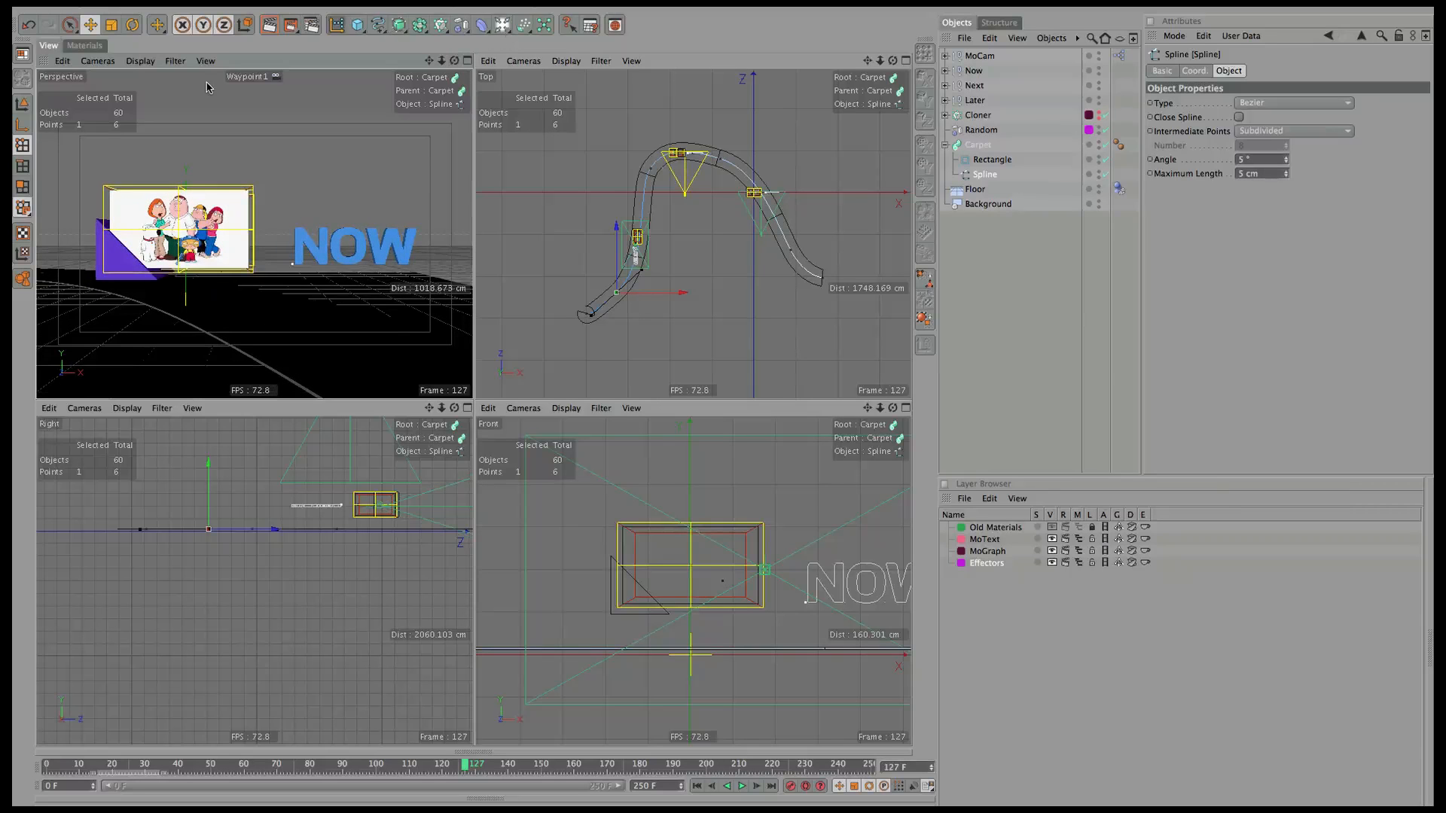
Switch back to the MoCam camera and play the animation.
click(102, 61)
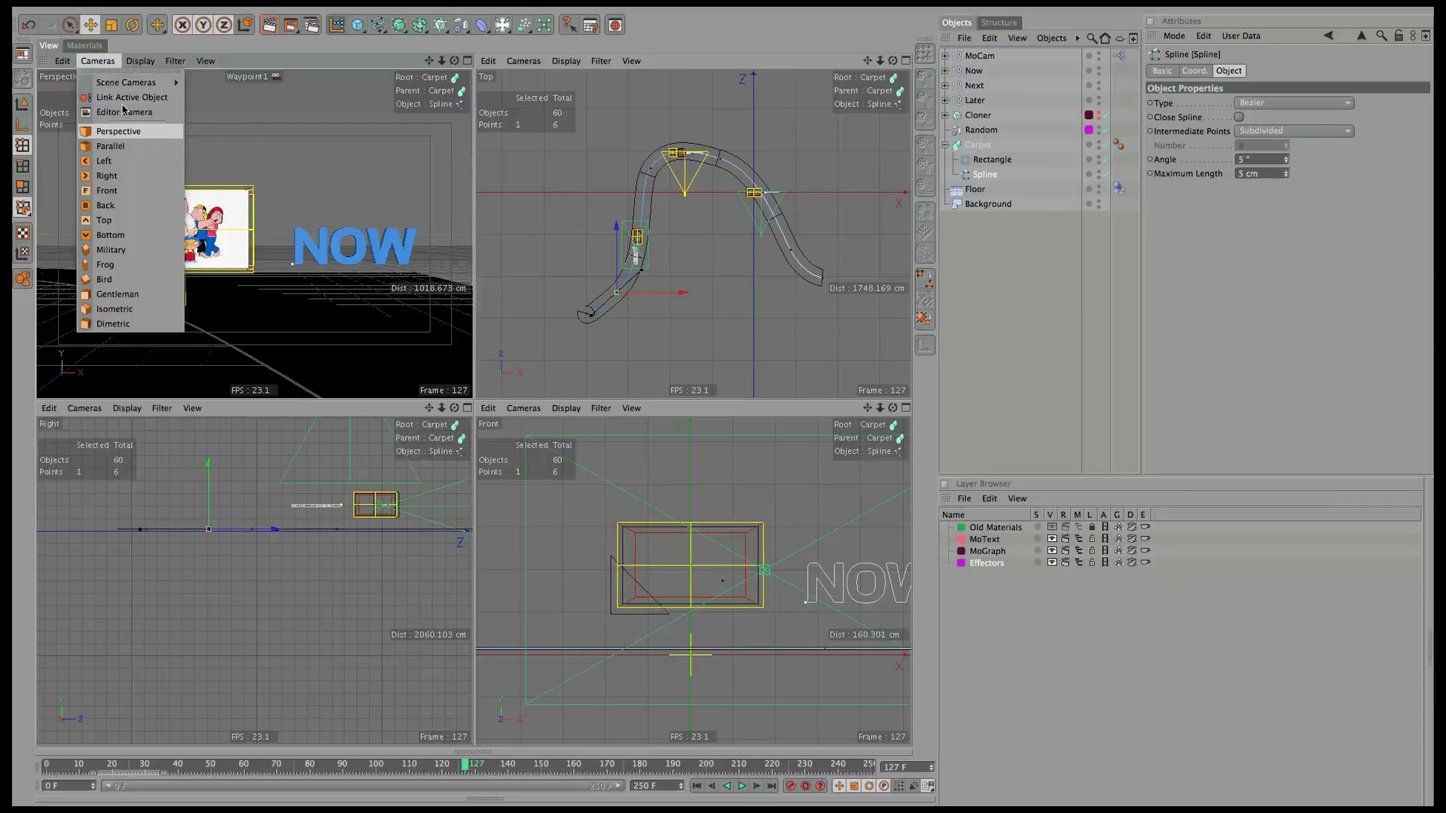
mouse_move(125, 84)
click(209, 199)
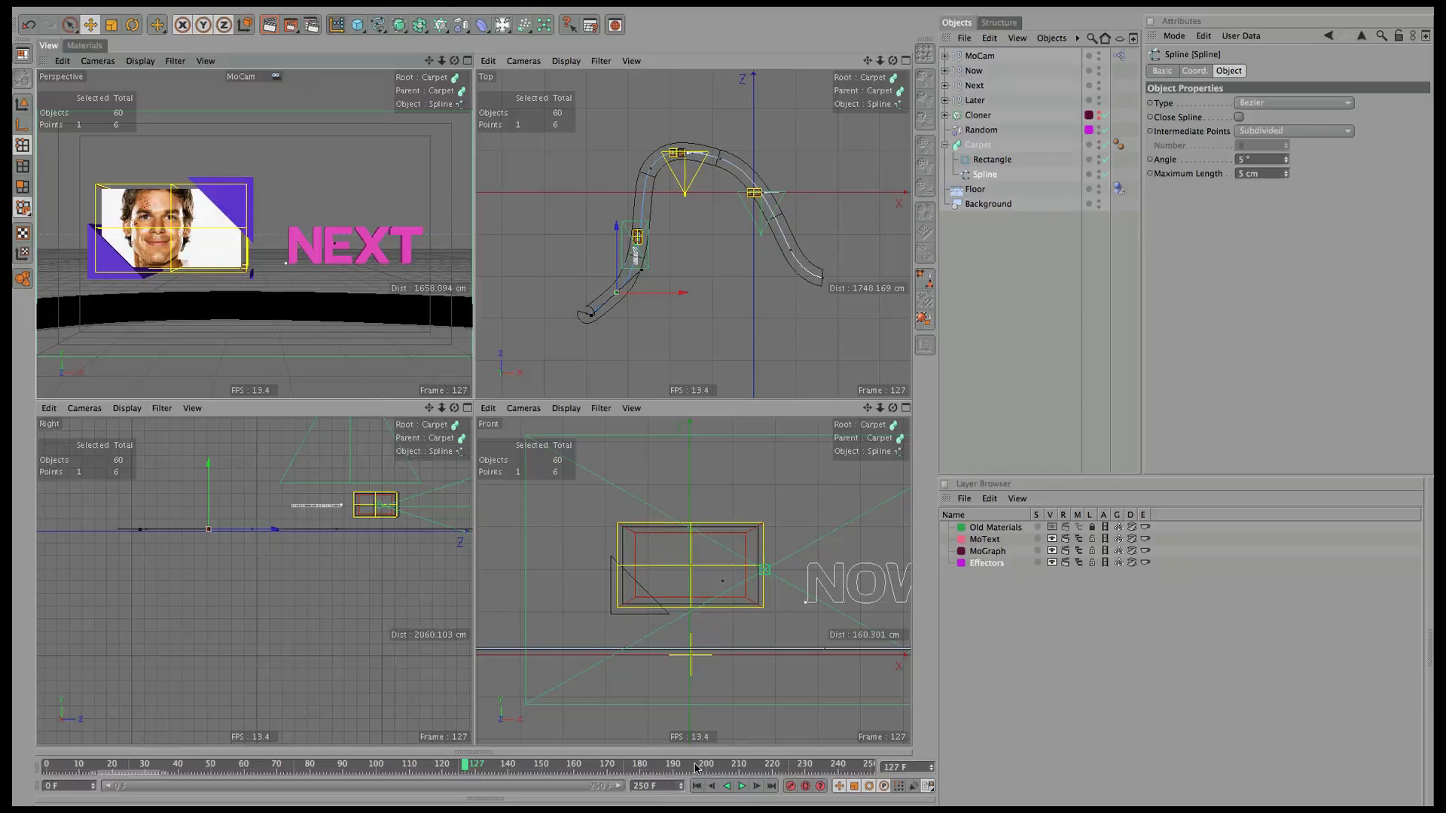
click(743, 787)
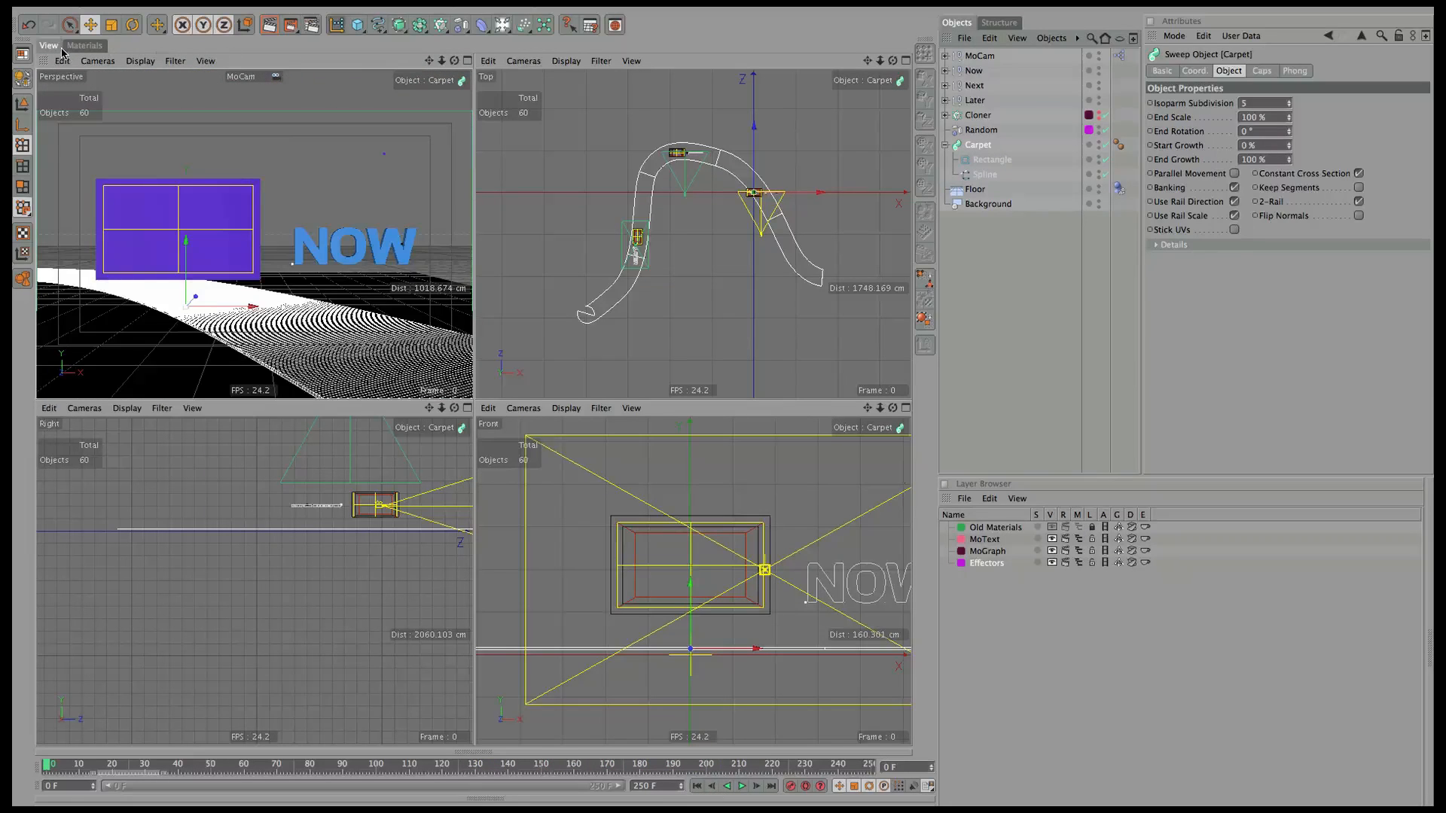
Create a new material and name it Carpet.
click(84, 46)
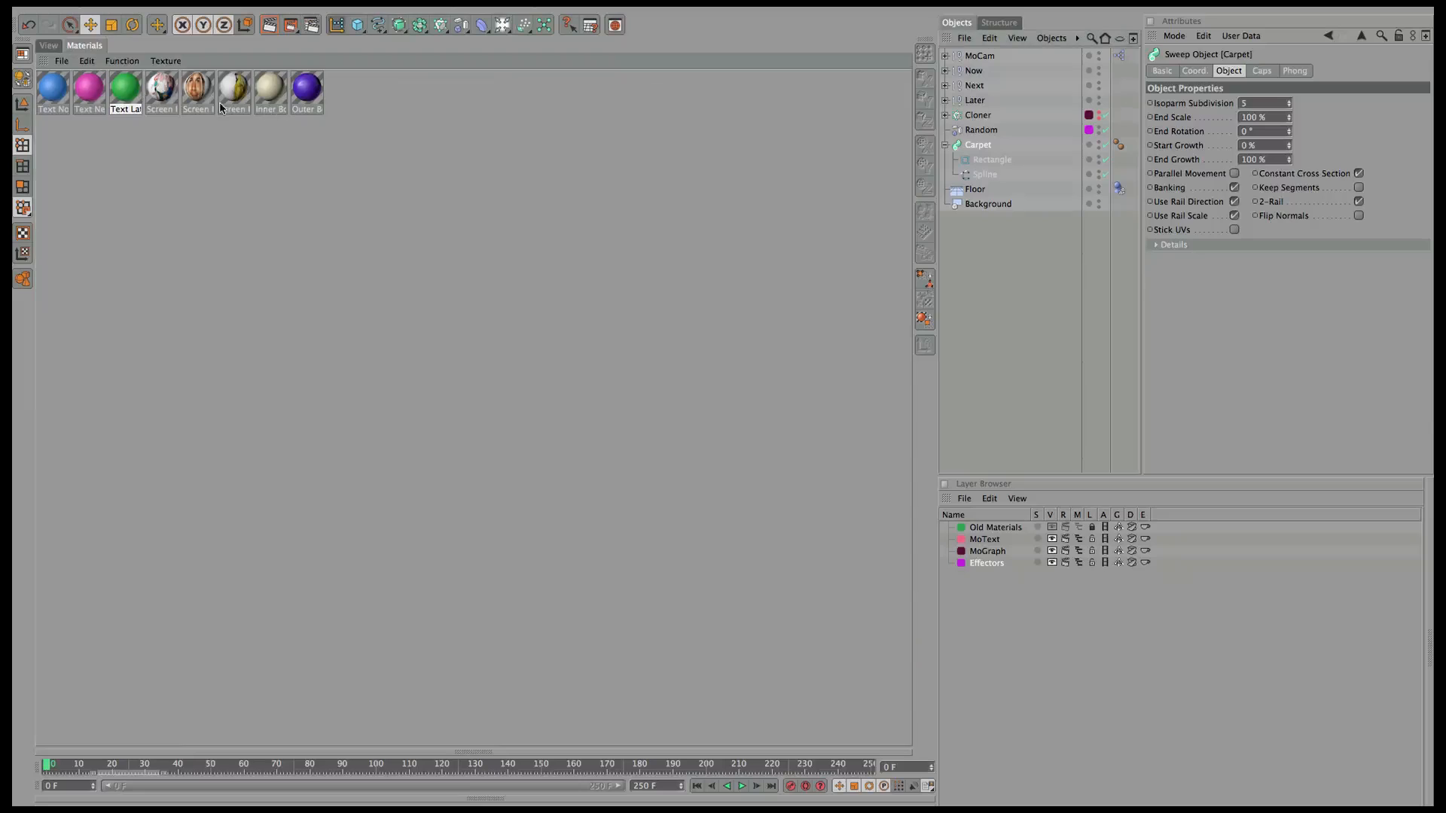
double_click(346, 105)
click(347, 100)
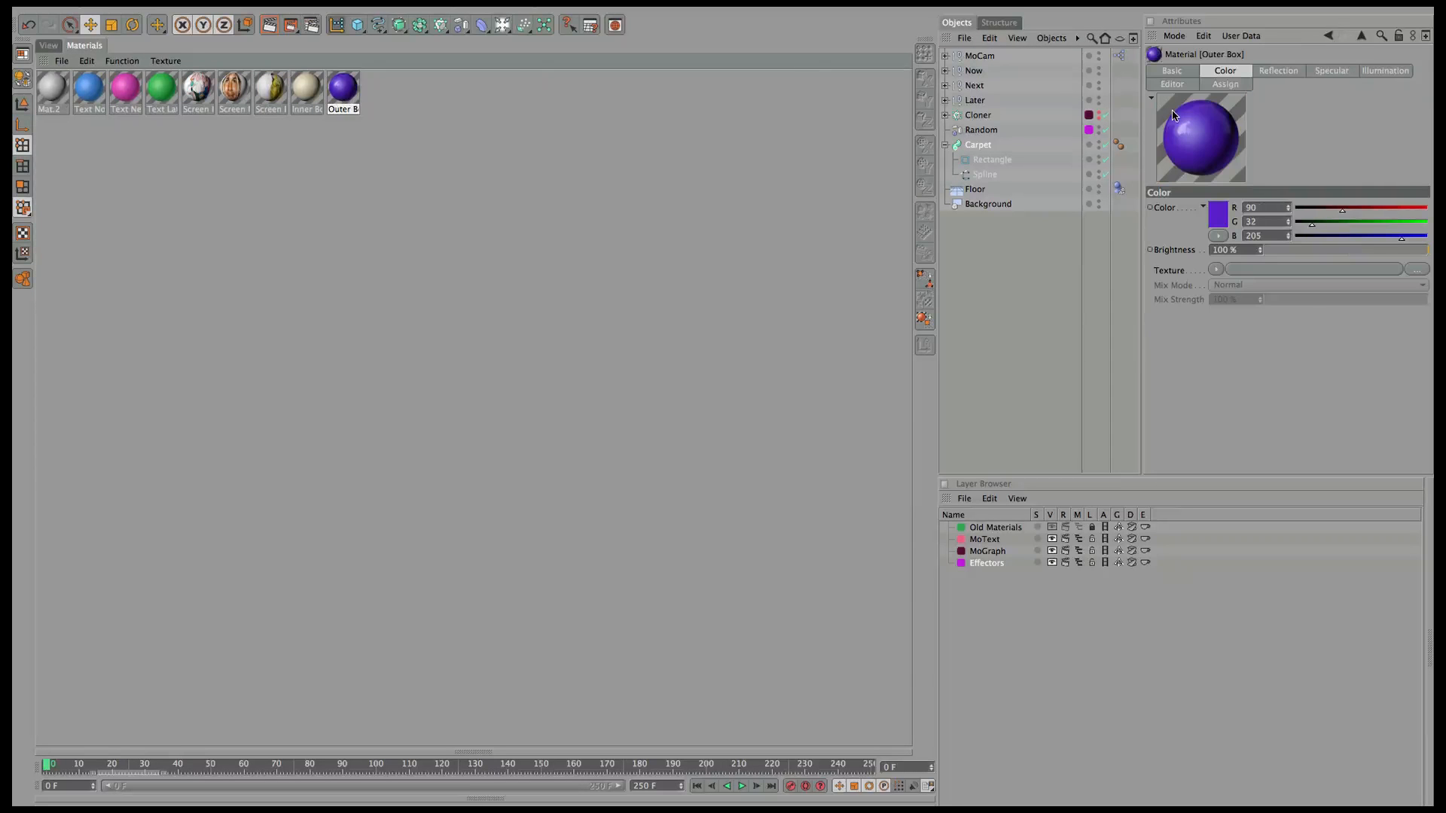
click(39, 99)
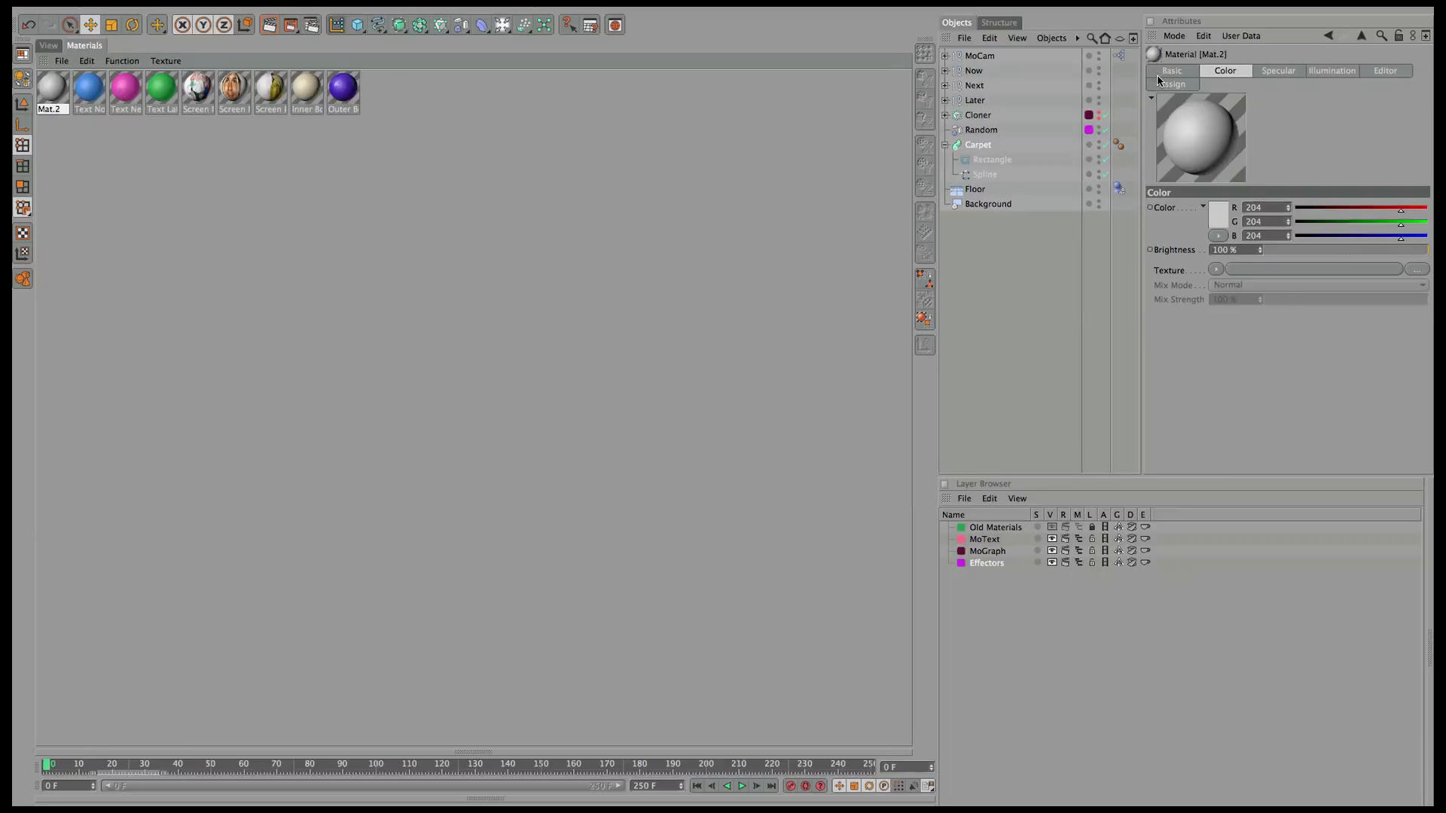
click(1159, 74)
text(C)
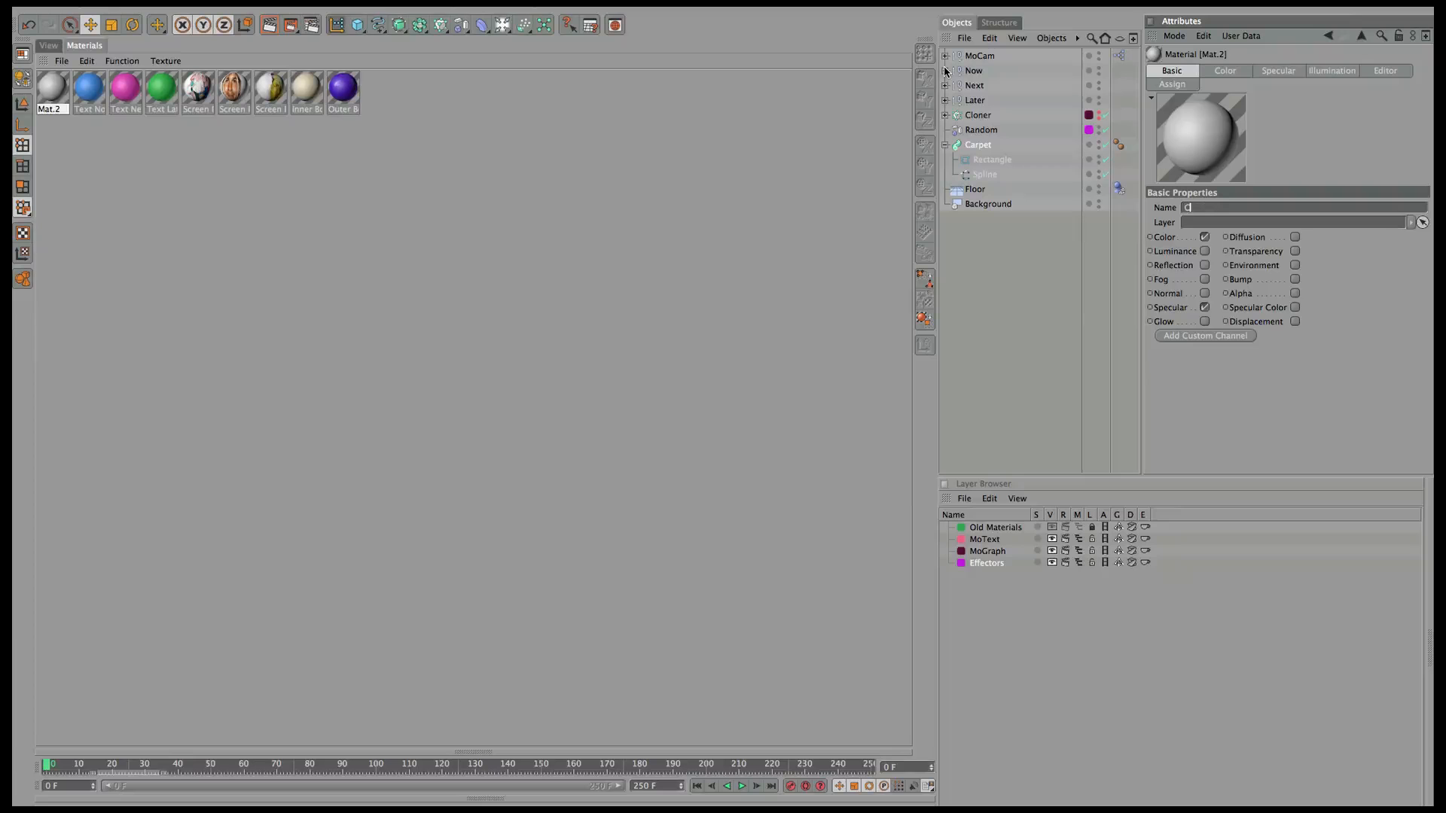
text(arpet)
key(Return)
Disable the Carpet material's specular, enable Bump, and load a Gradient into Color.
click(1204, 308)
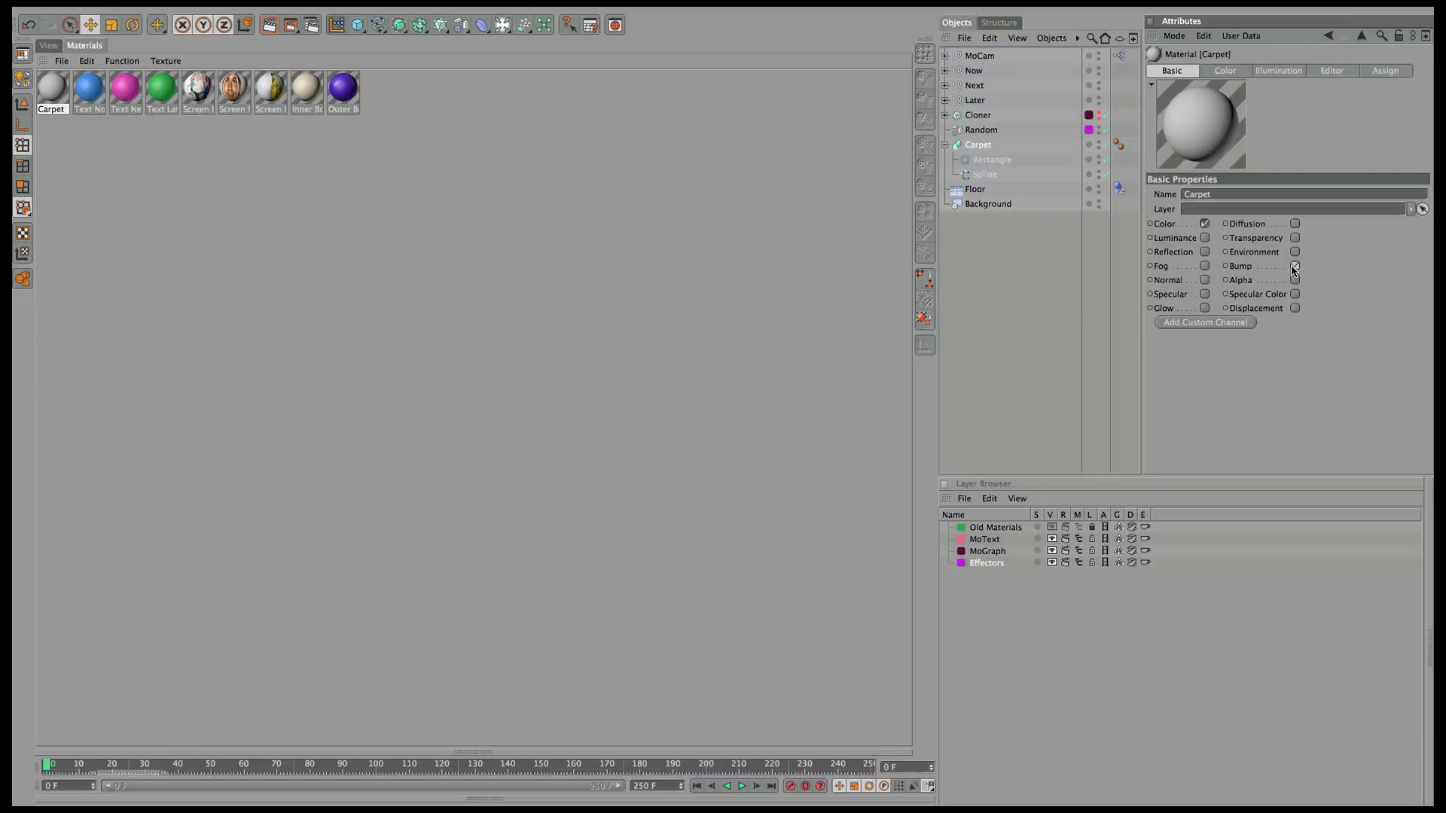
click(1293, 266)
click(1281, 73)
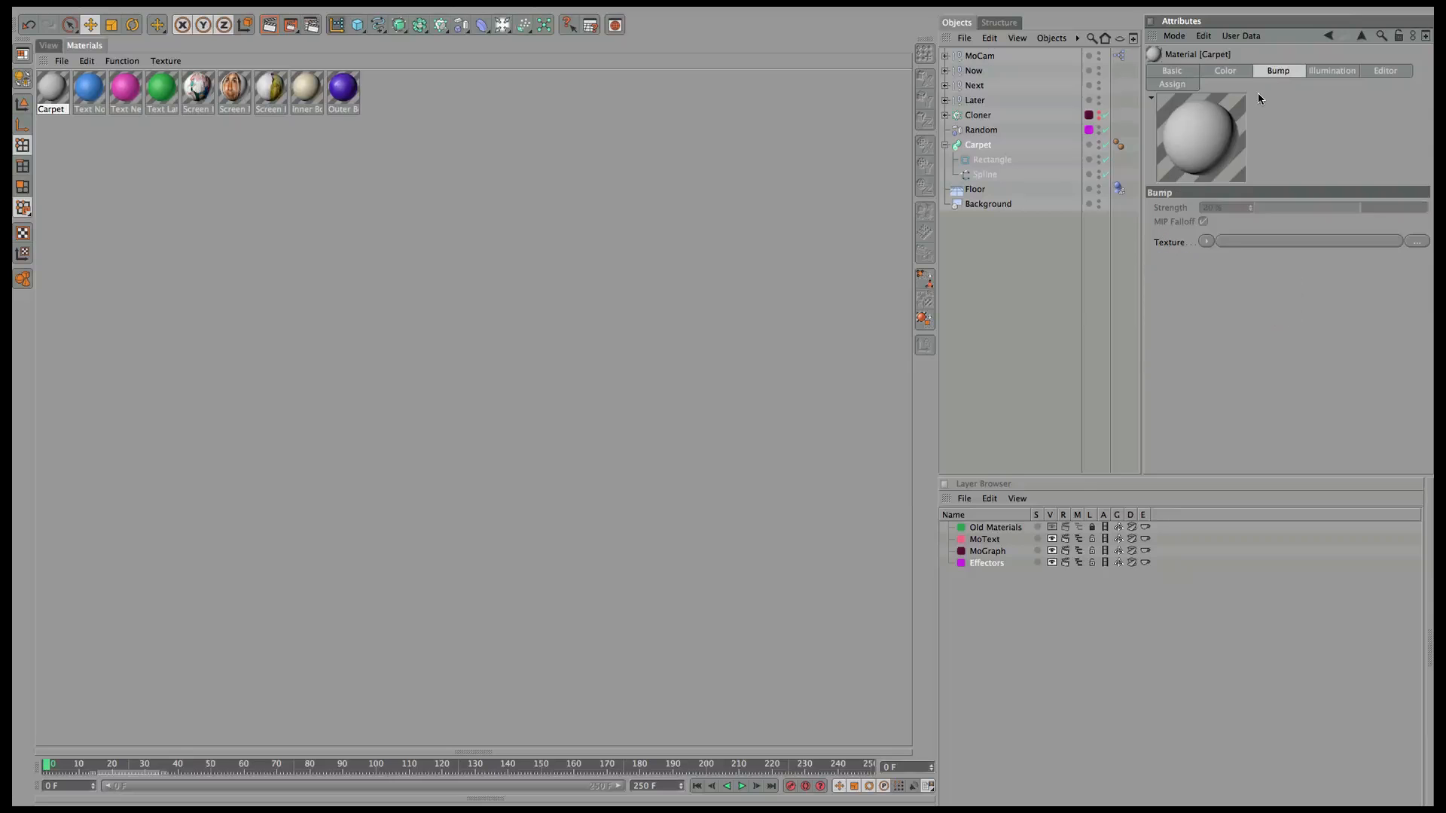
click(1225, 70)
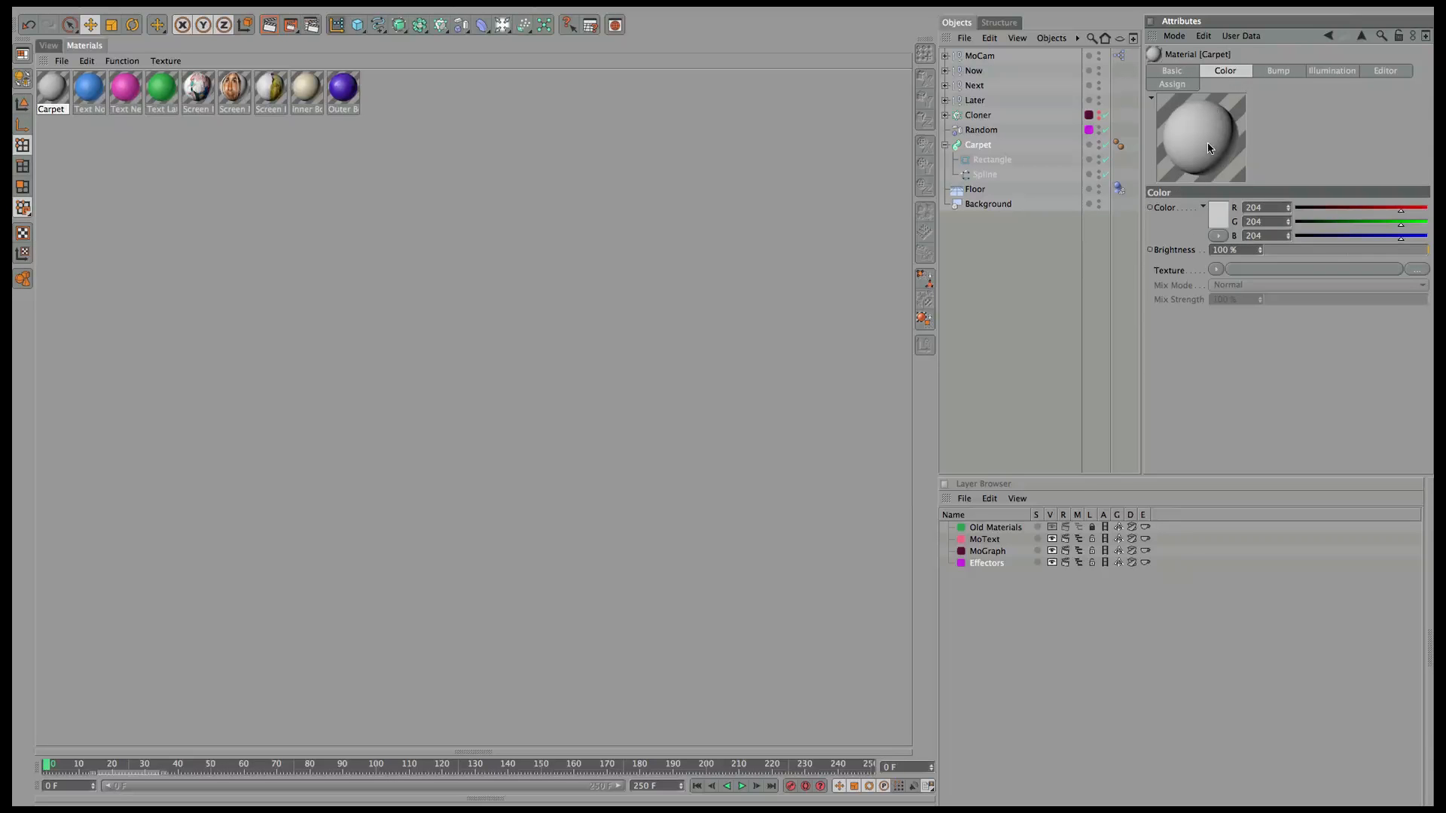
click(1217, 269)
click(1268, 446)
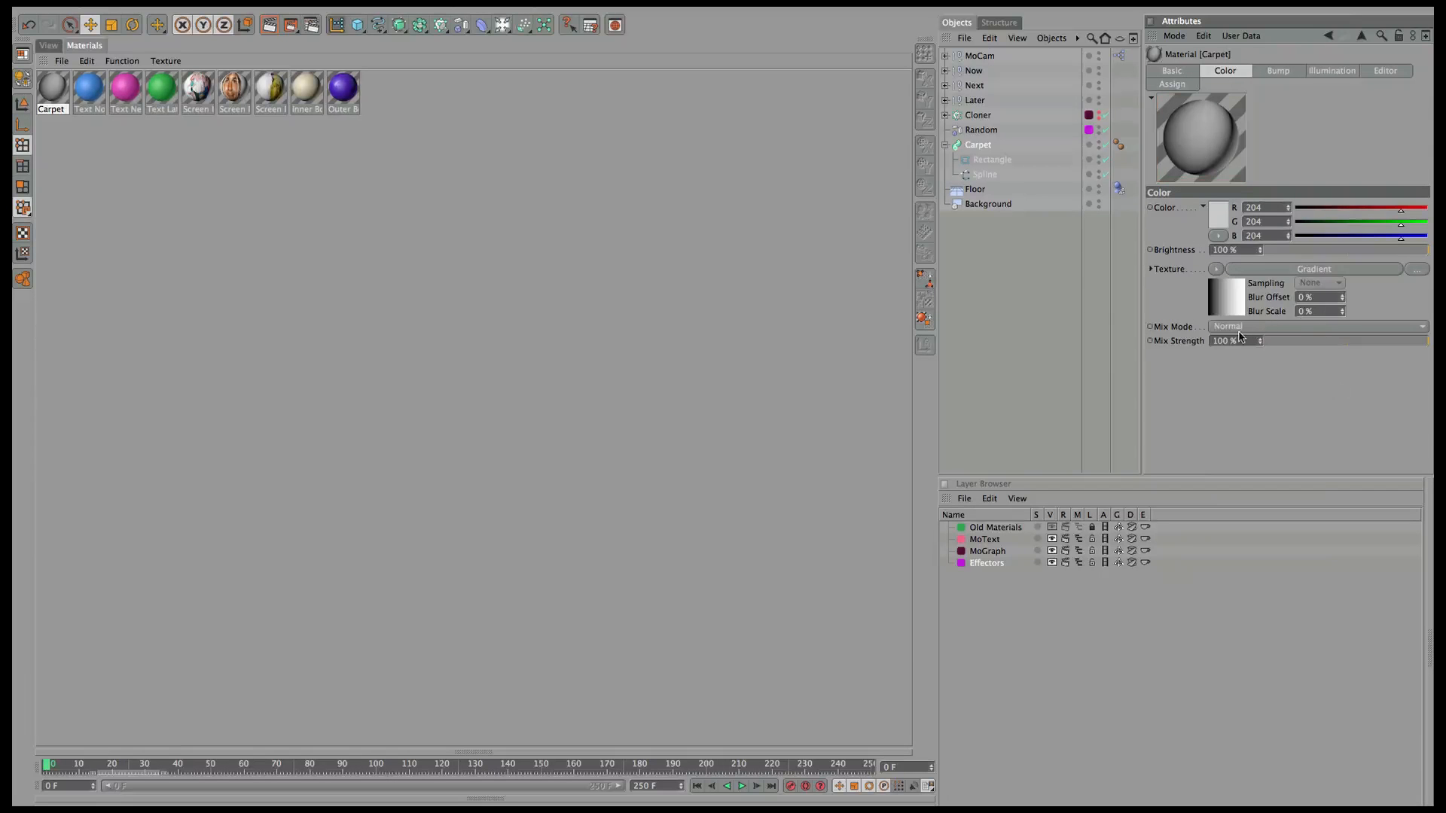
Set the gradient's interpolation to None, slide a knot near the left, and colour it dark red.
click(1271, 272)
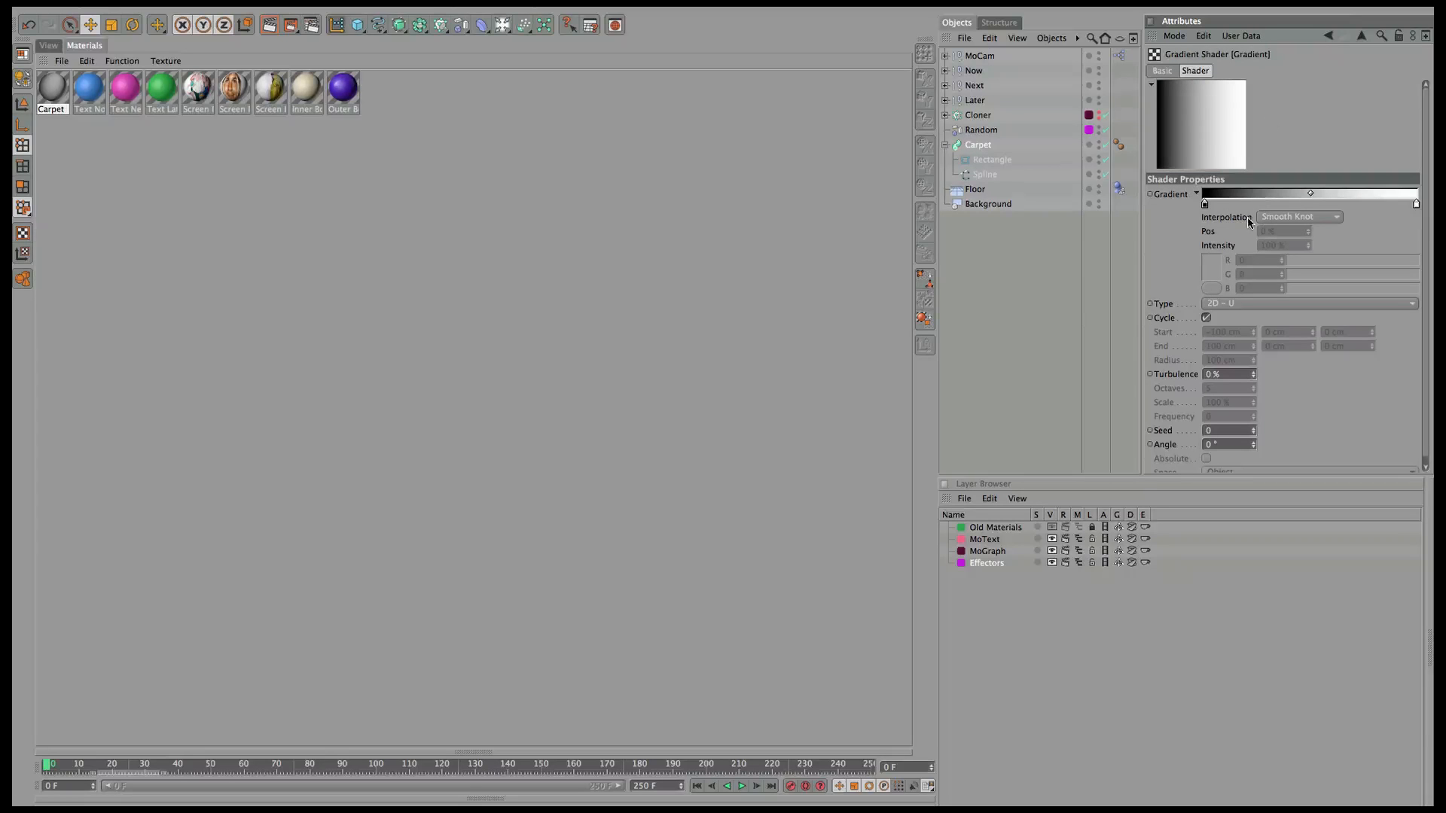
click(1274, 220)
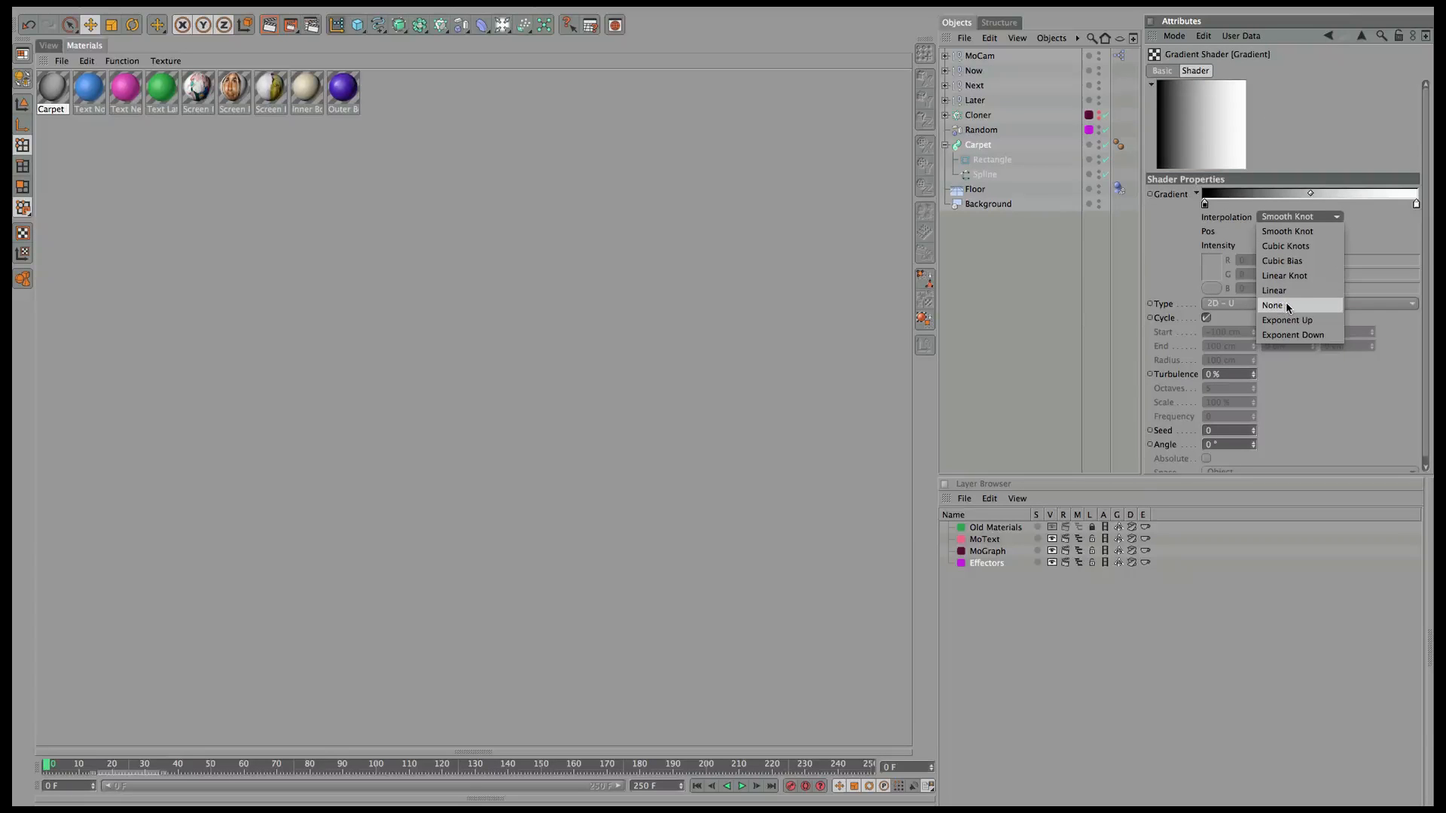
click(1288, 305)
drag(1415, 204, 1212, 208)
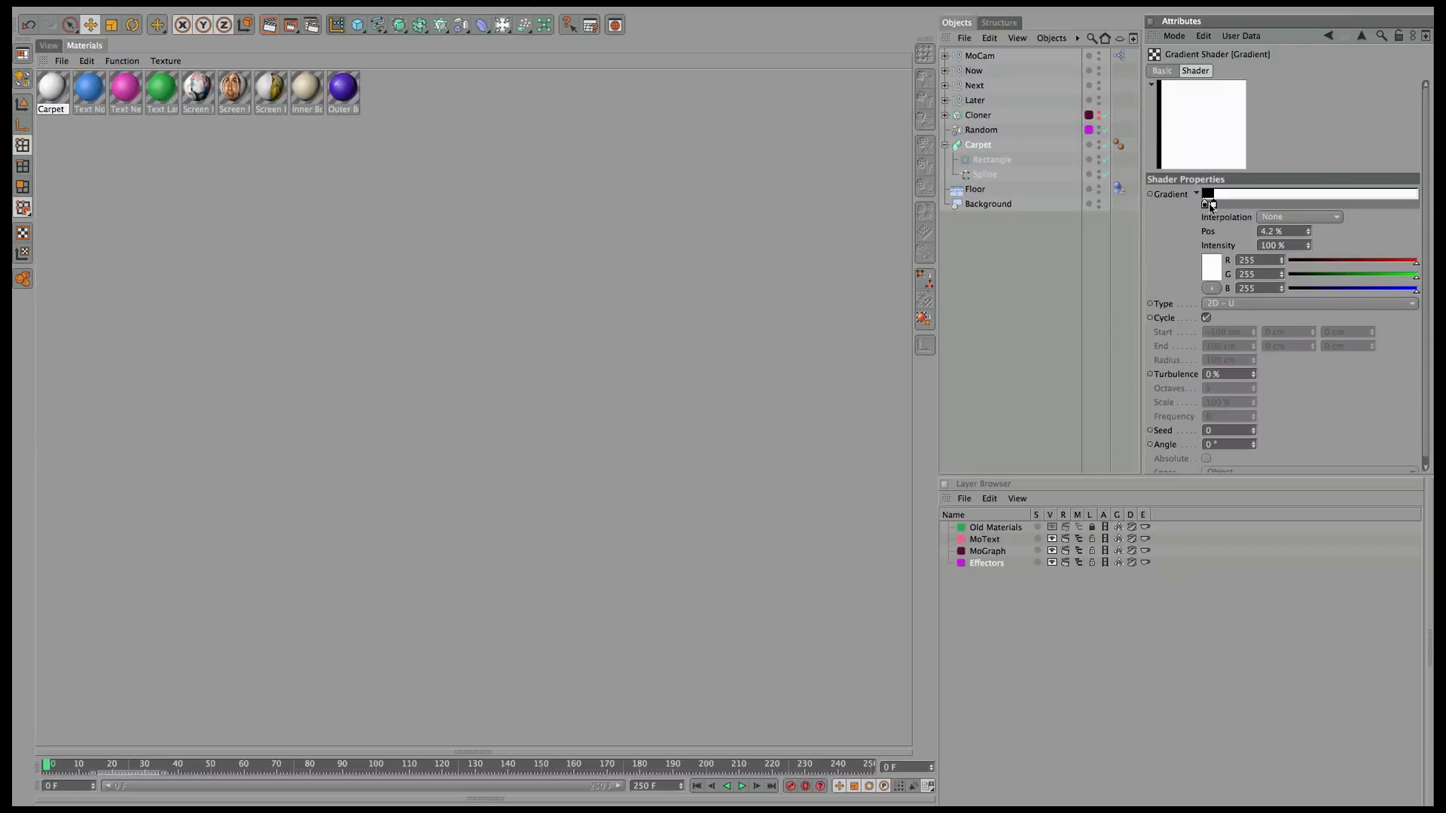
click(1211, 267)
drag(1202, 270, 1203, 264)
click(1231, 326)
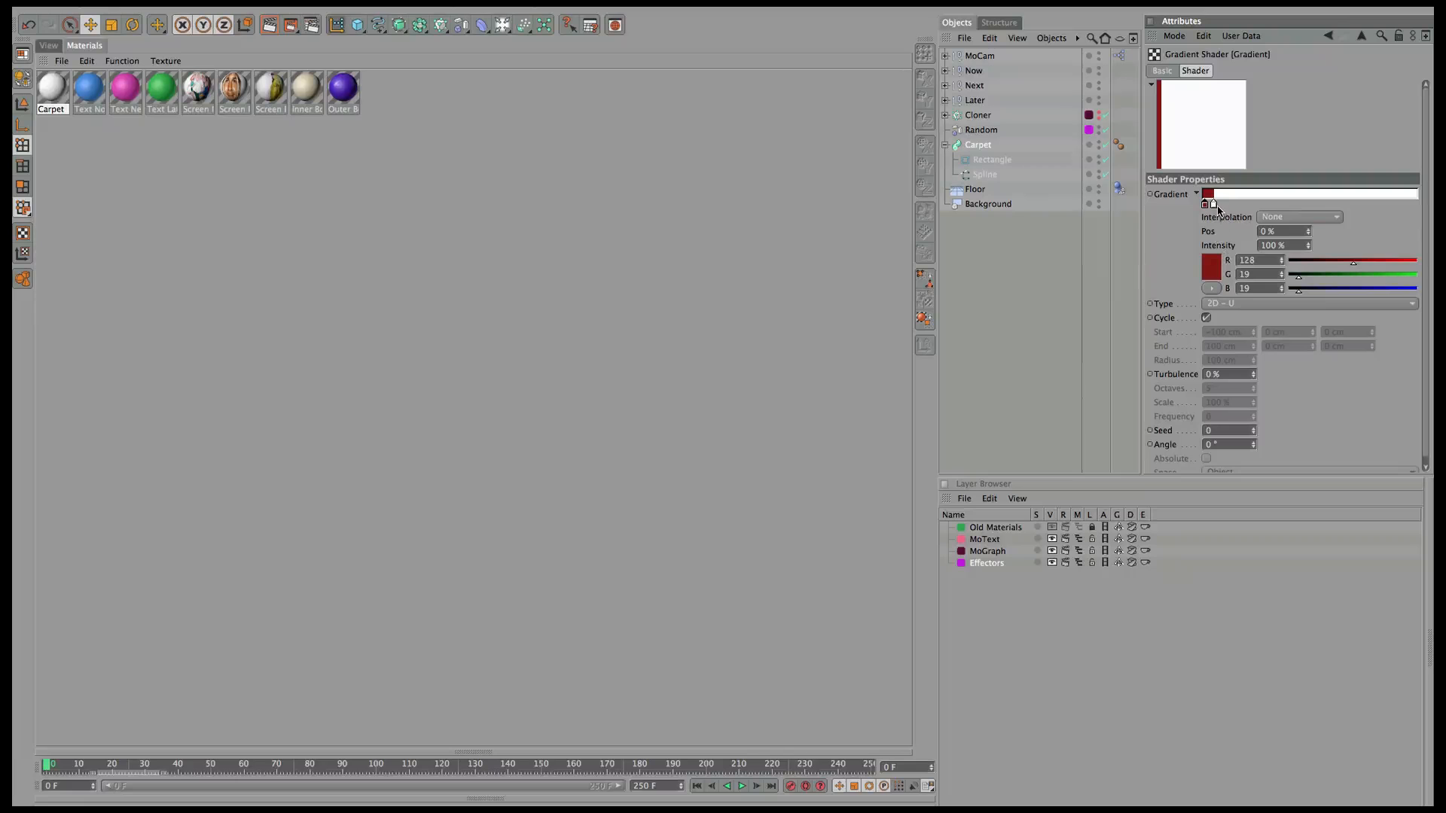
Recolour the white gradient knot a muted gold (208, 176, 72).
click(1215, 205)
click(1209, 269)
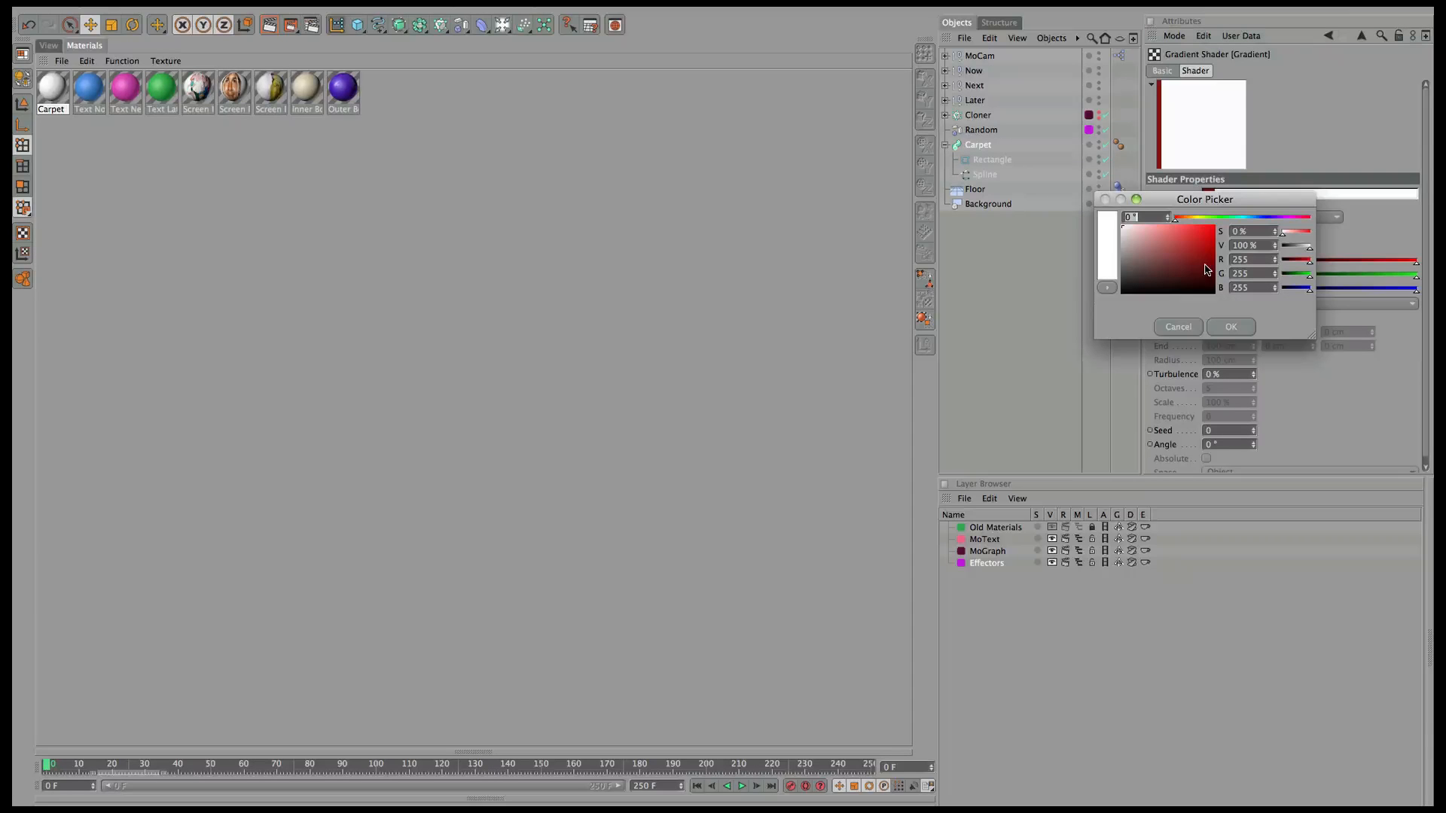
click(1194, 219)
drag(1185, 239, 1238, 205)
click(1223, 325)
Duplicate the gold and red knots to form a stripe, with gold at 16.08%.
click(1204, 206)
click(1213, 207)
click(1217, 205)
click(1206, 205)
click(1253, 304)
click(1253, 319)
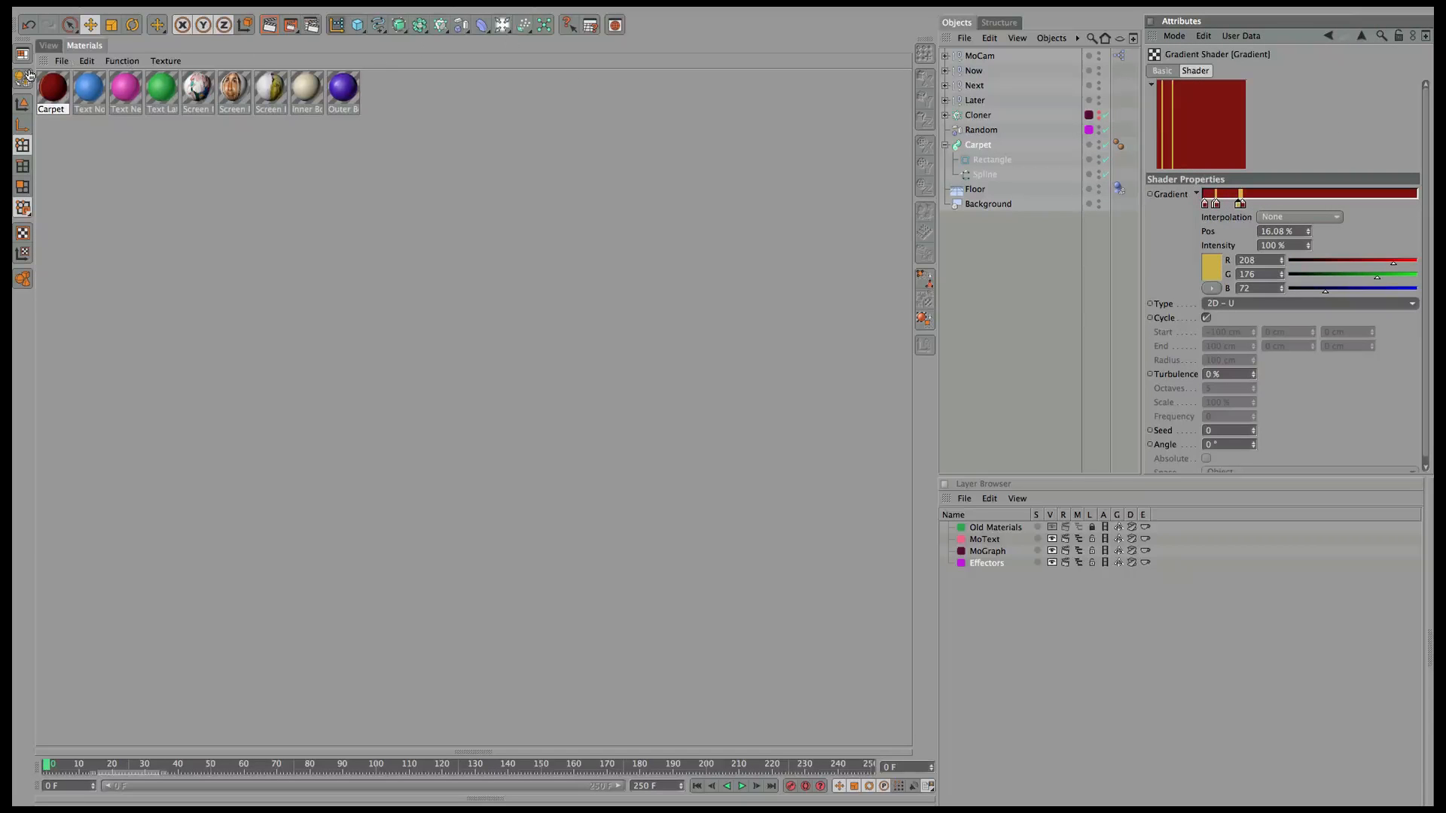
click(49, 46)
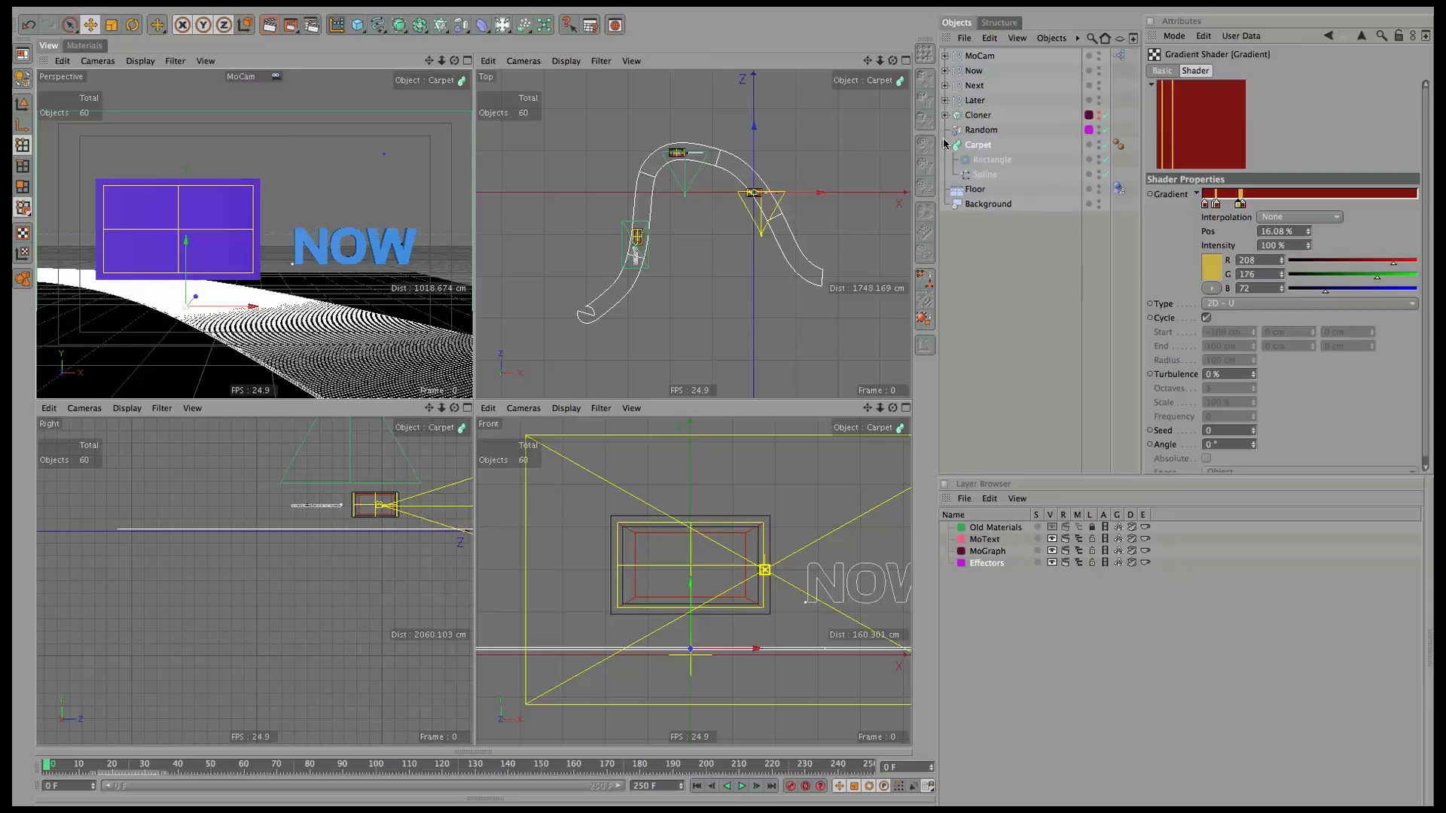
Apply the Carpet material to the Carpet object and render the perspective view.
click(85, 45)
drag(53, 87, 983, 146)
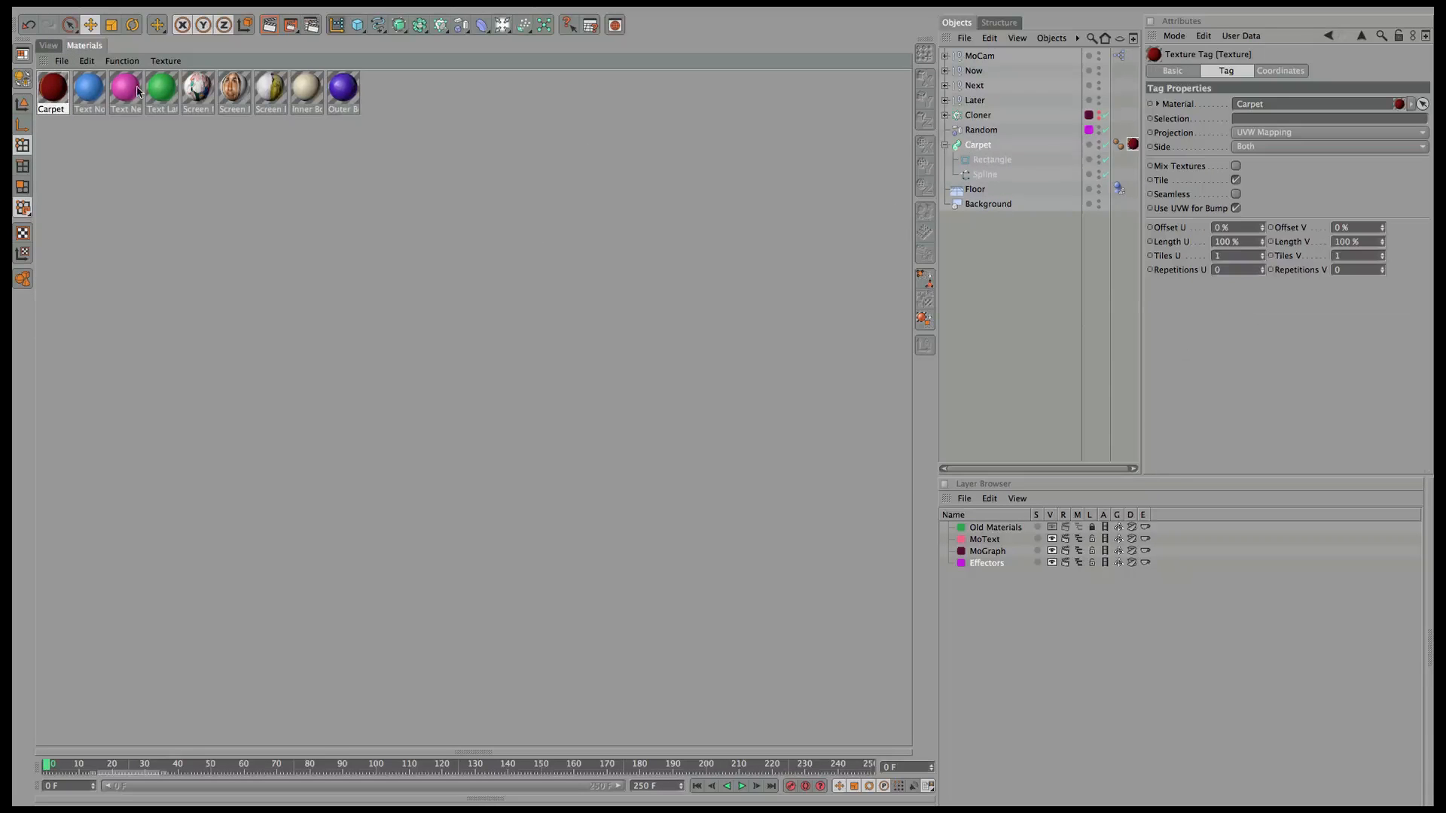
click(46, 47)
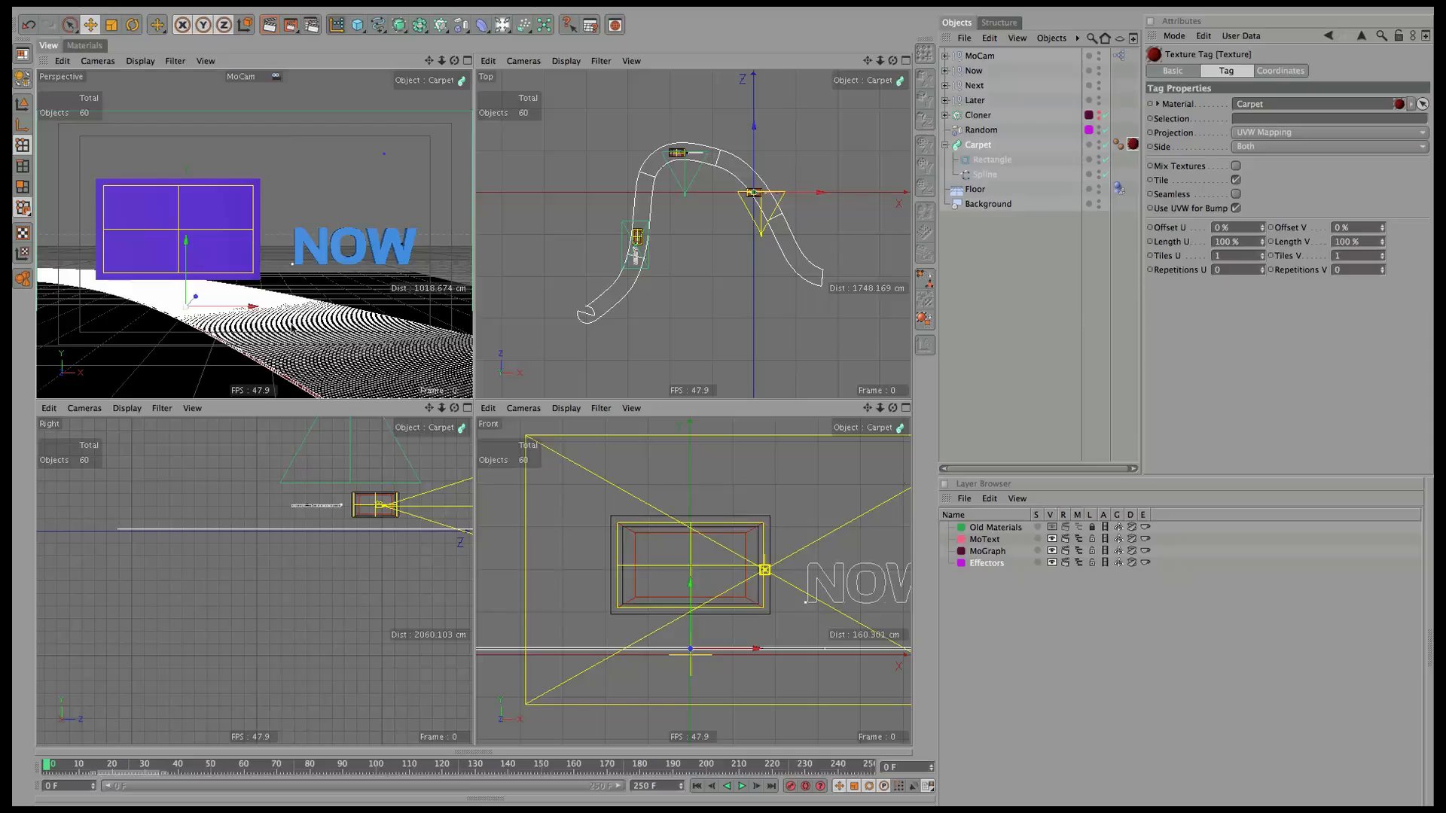
key(ctrl+r)
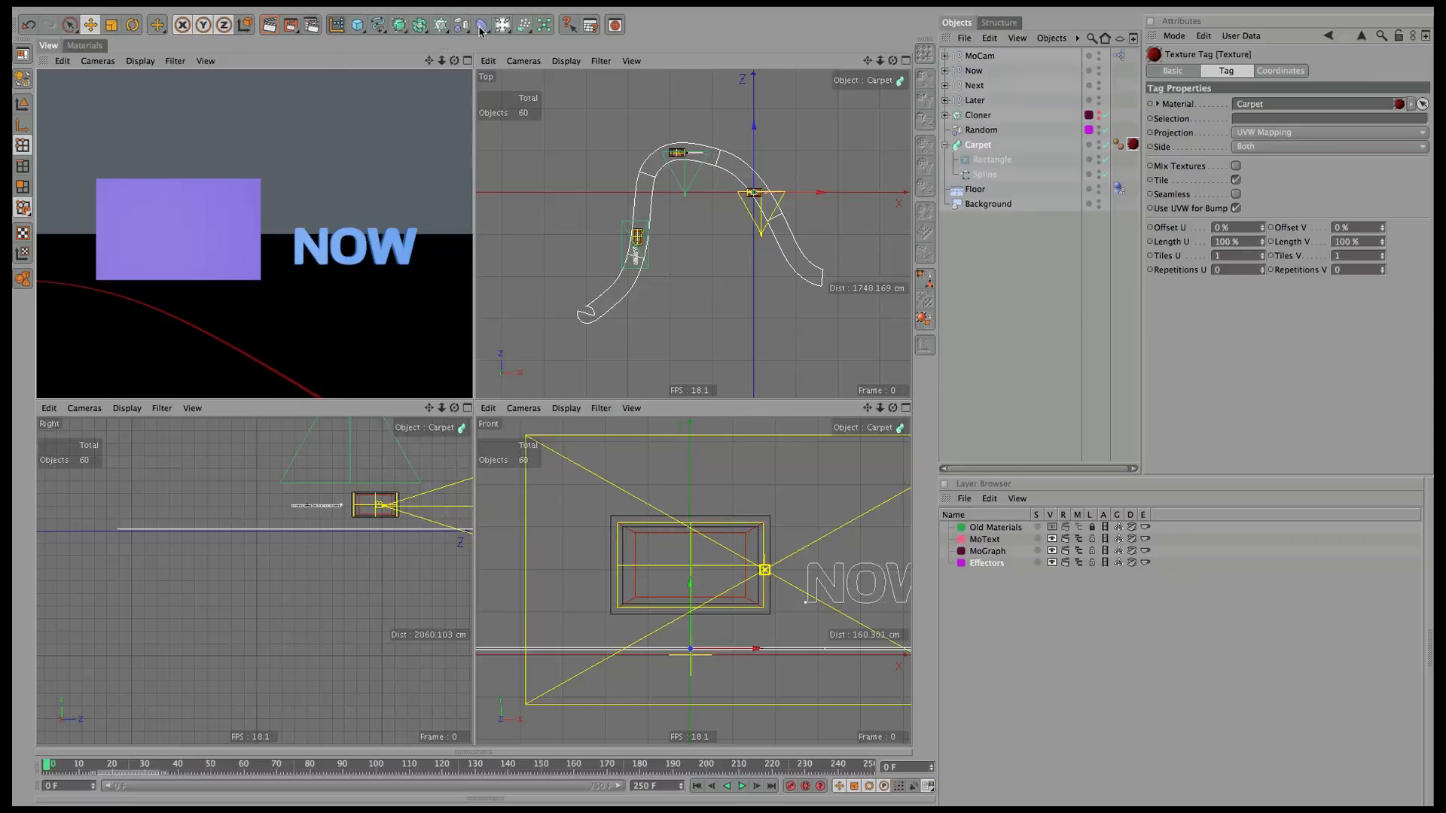
Add a light, raise it above the carpet on Y, and re-render.
drag(480, 30, 544, 40)
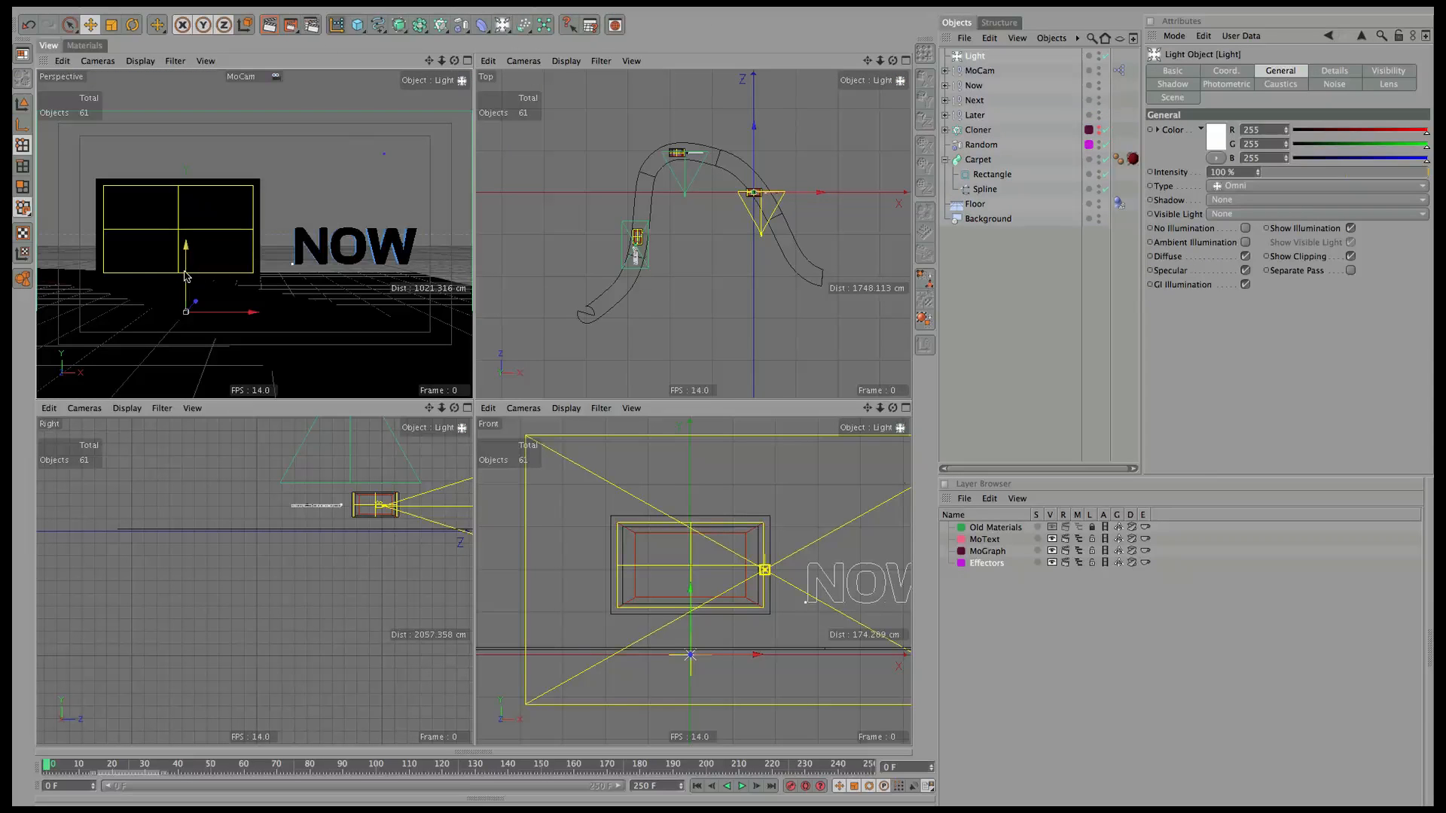
drag(186, 276, 186, 143)
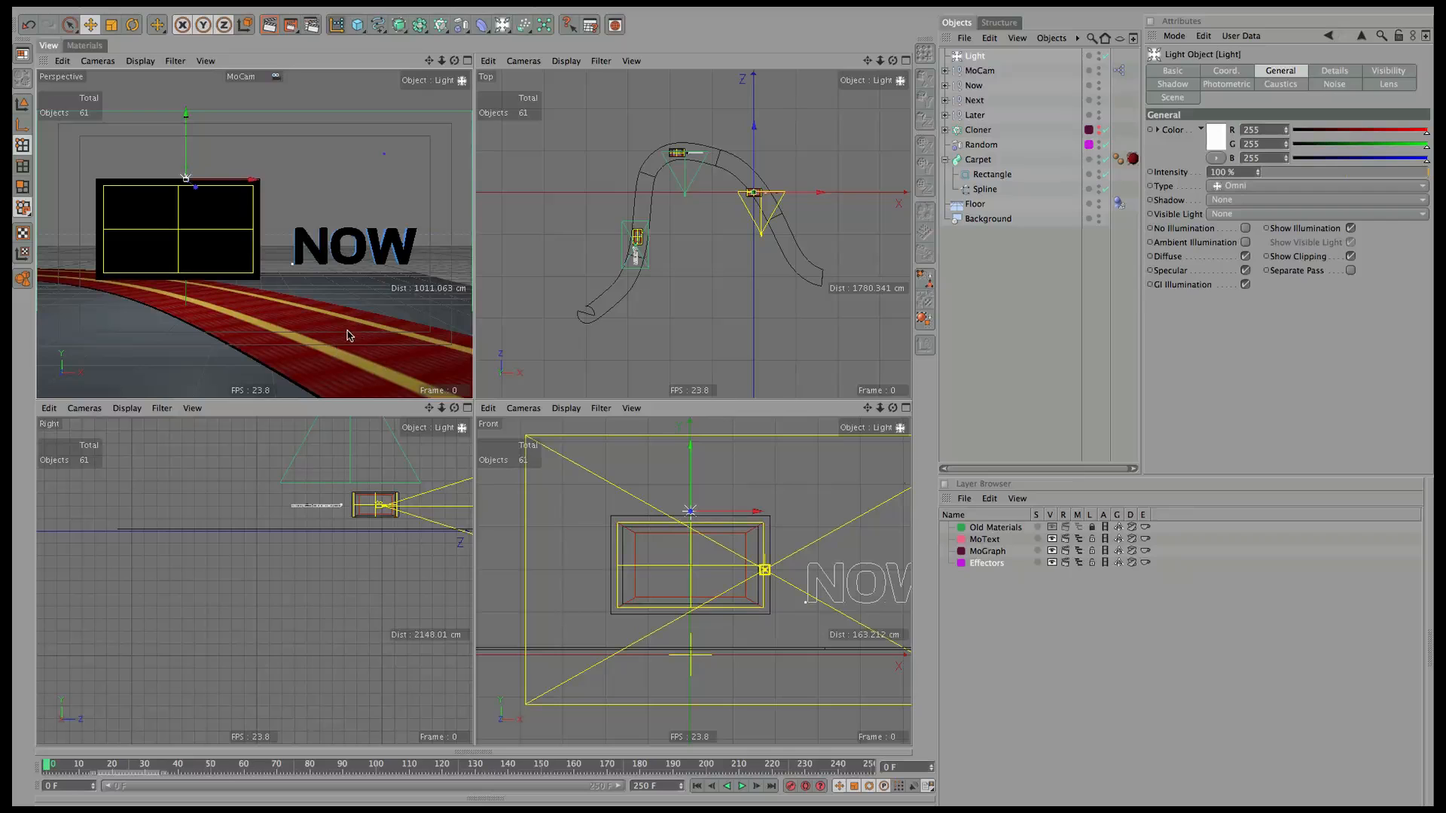
key(ctrl+r)
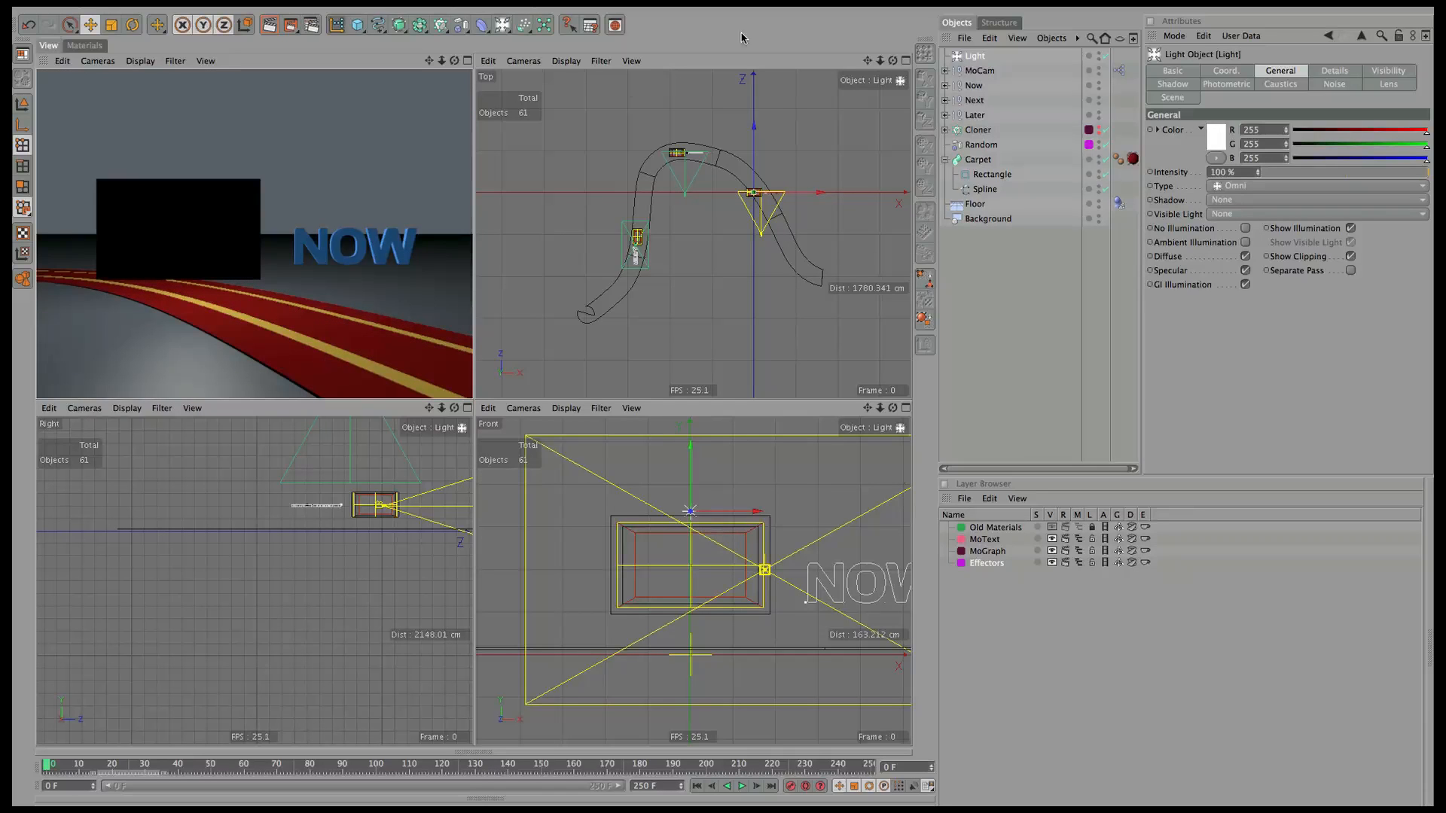
click(85, 46)
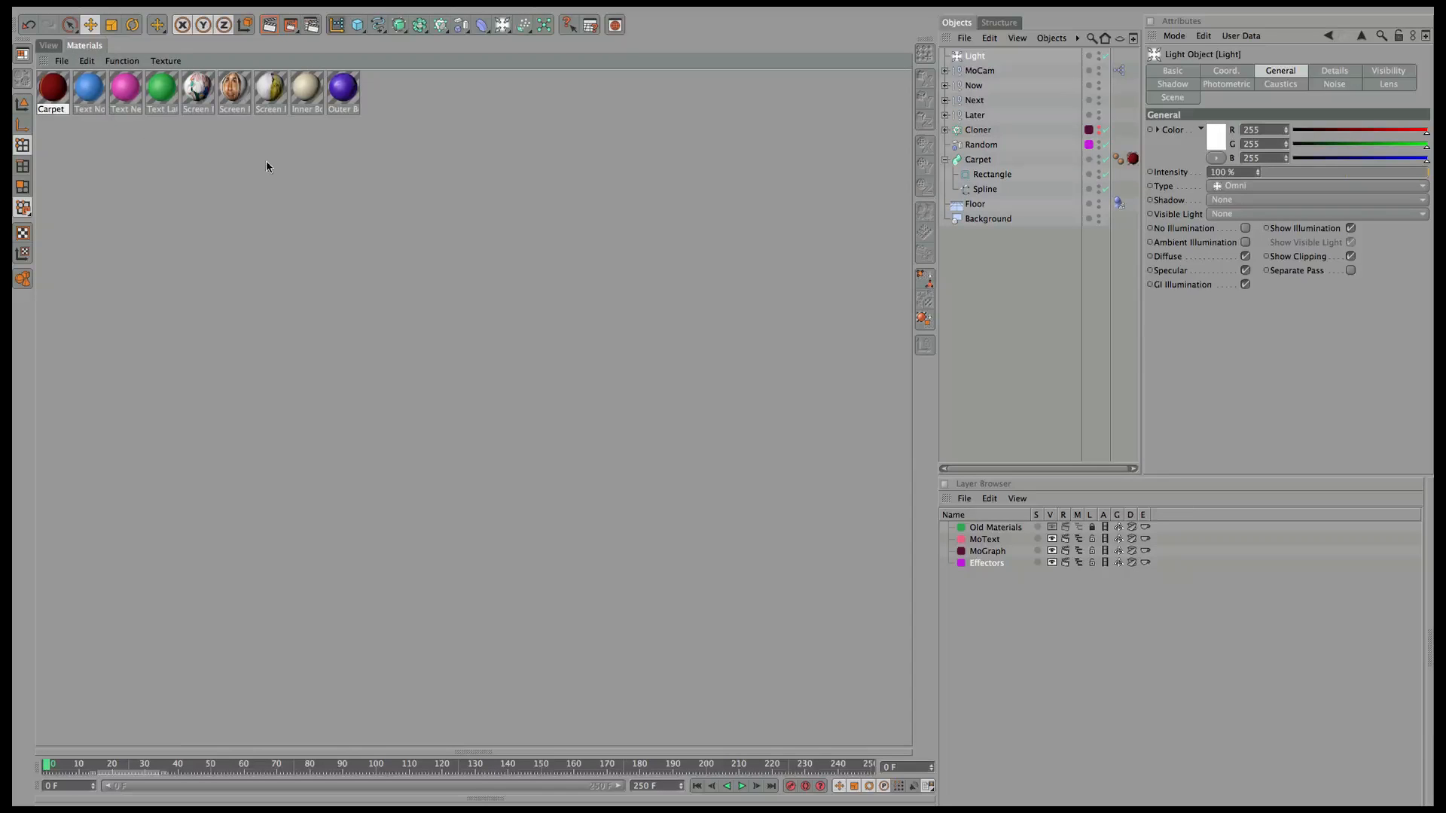
In the carpet gradient, place the gold edge knot at 1%.
click(54, 90)
click(50, 47)
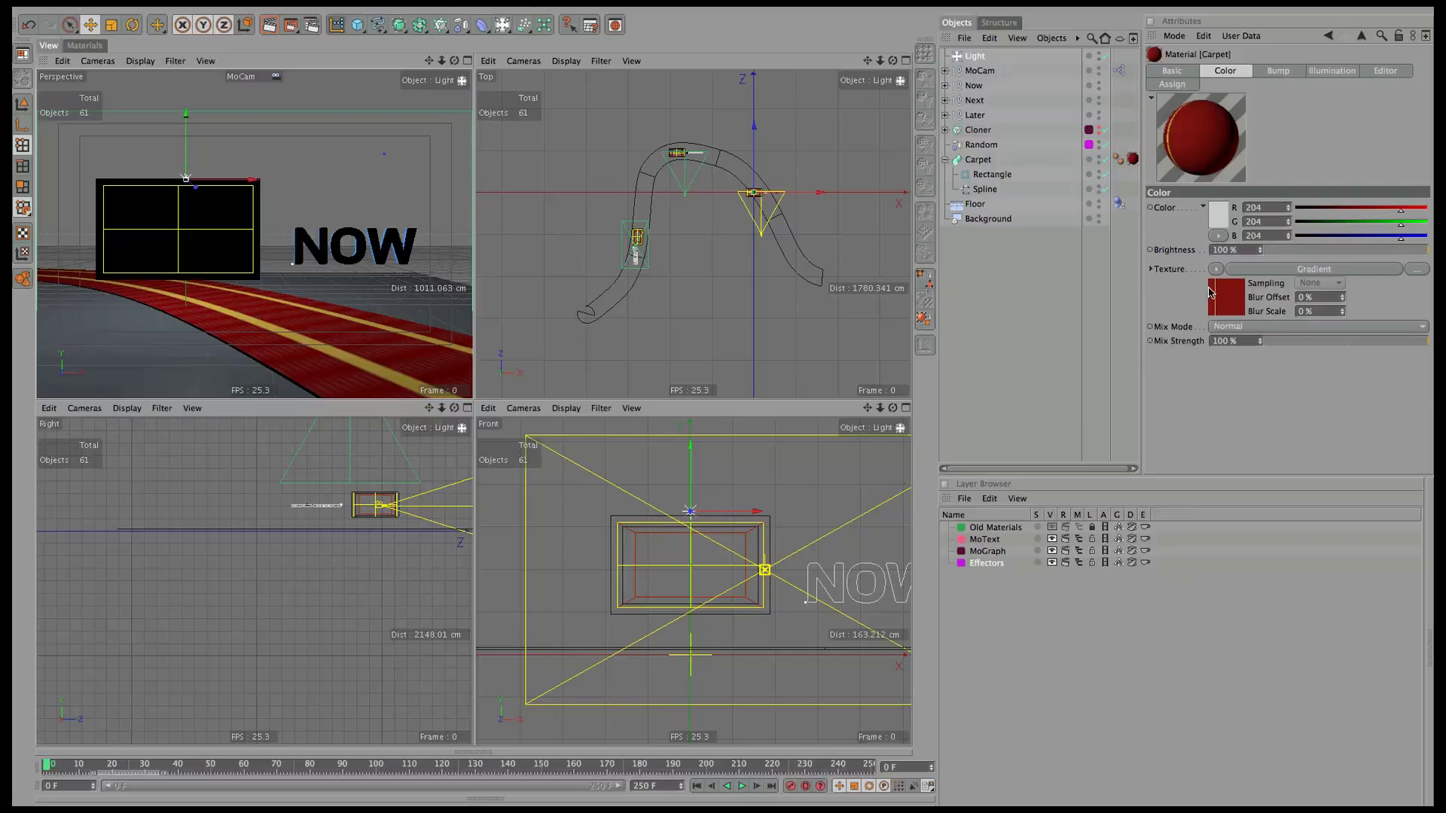
click(1252, 270)
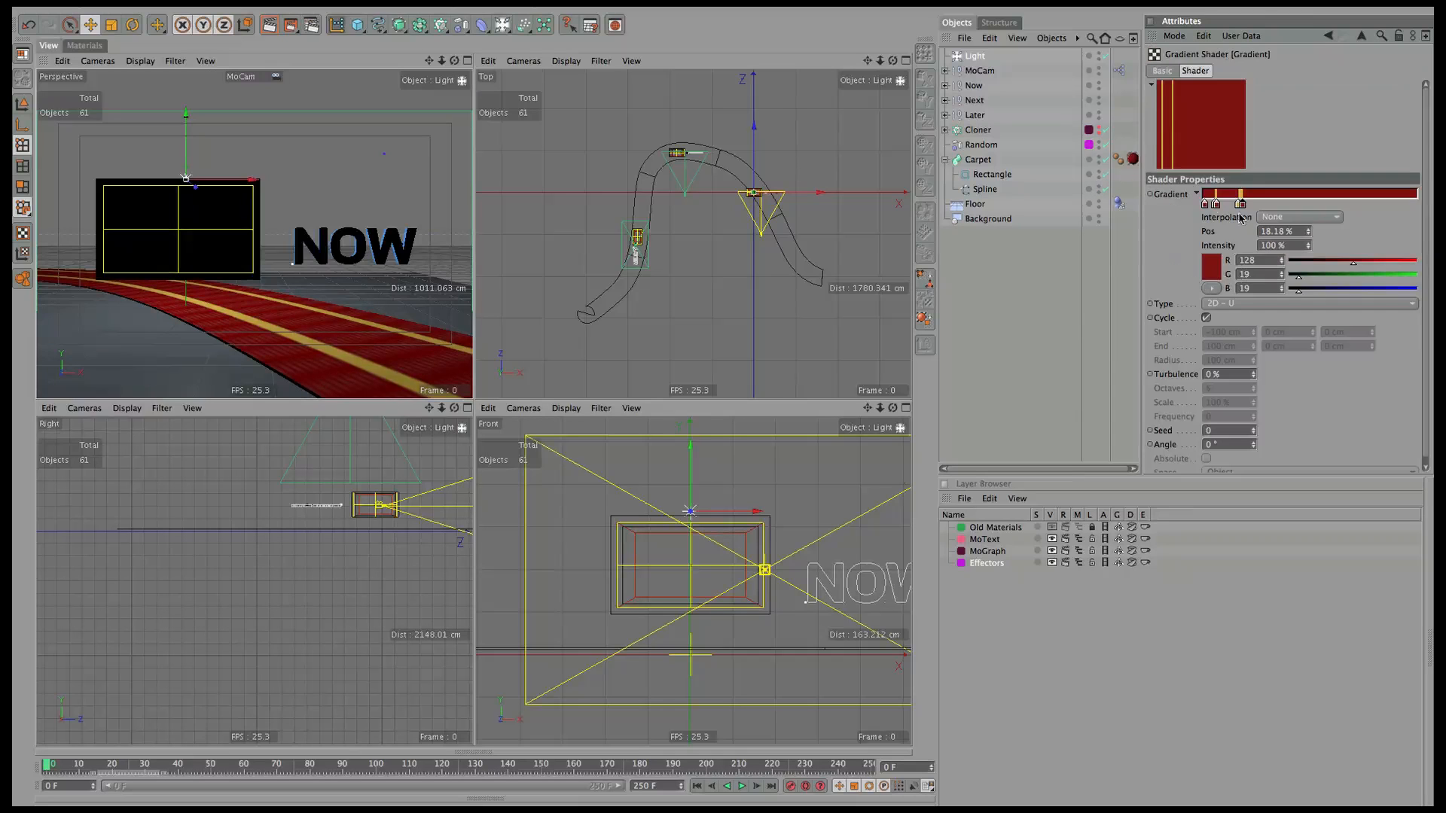
drag(1216, 205, 1206, 212)
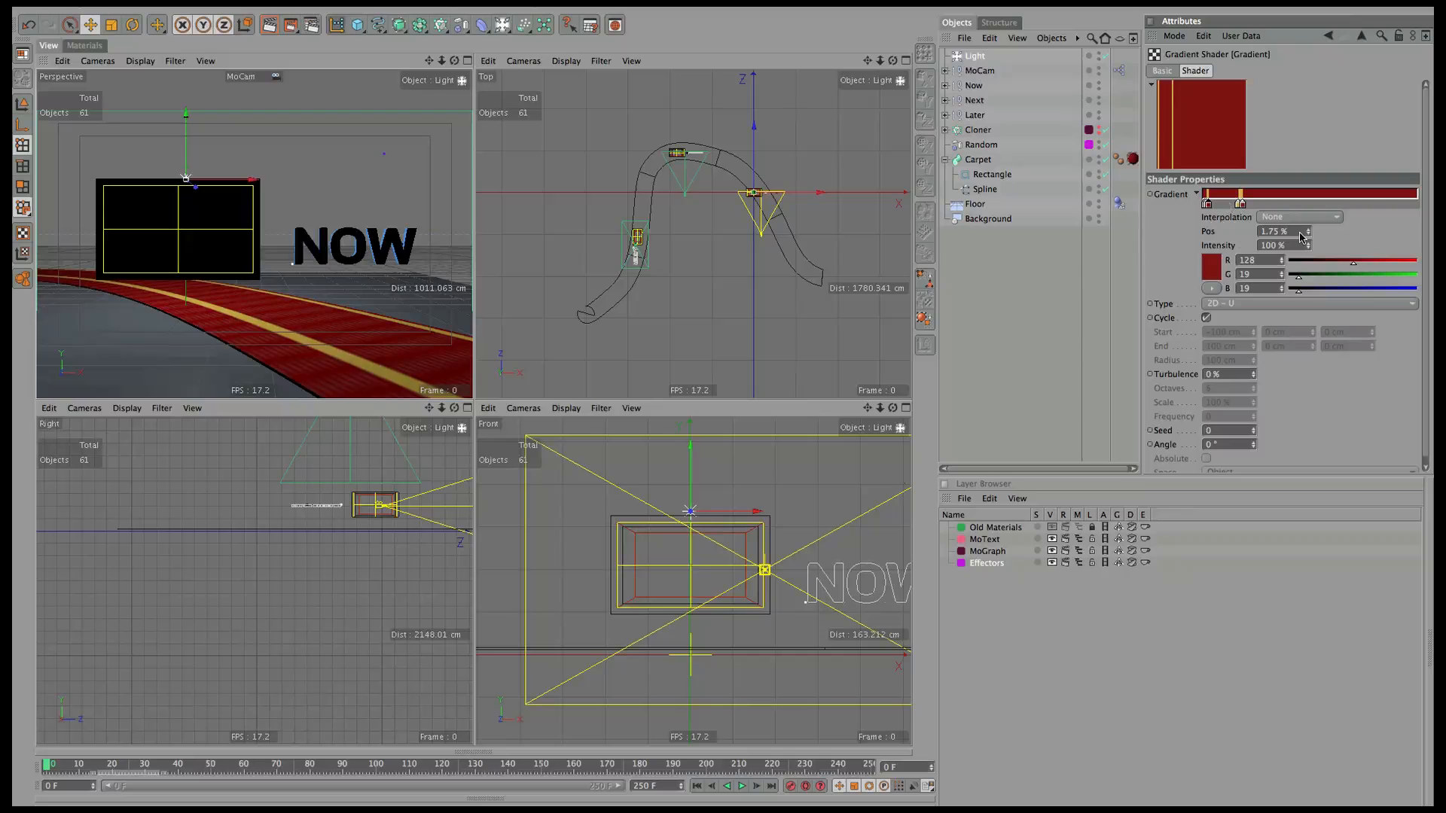
click(1203, 211)
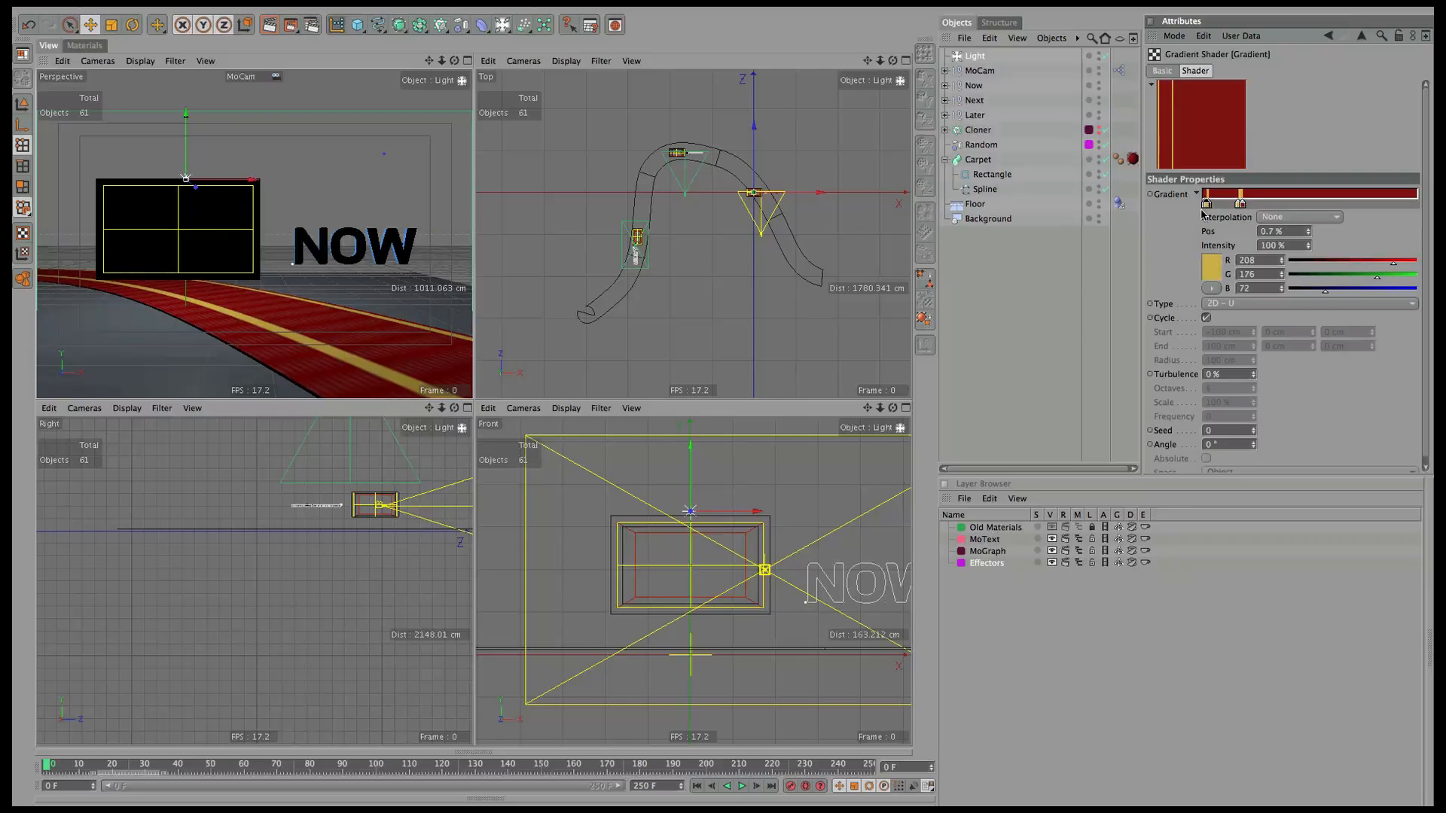
click(1298, 235)
text(1)
key(Return)
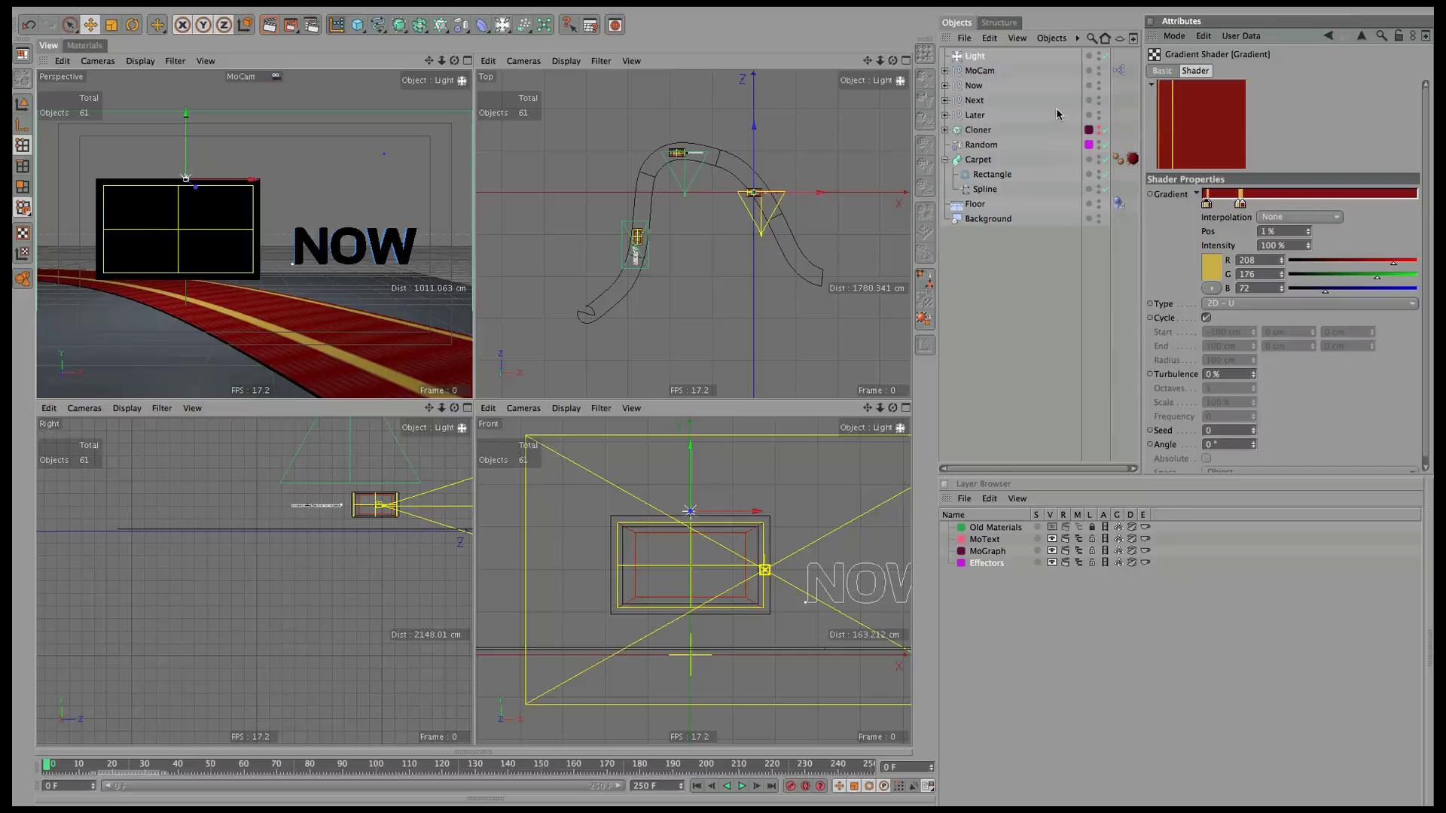
drag(1207, 210, 1124, 225)
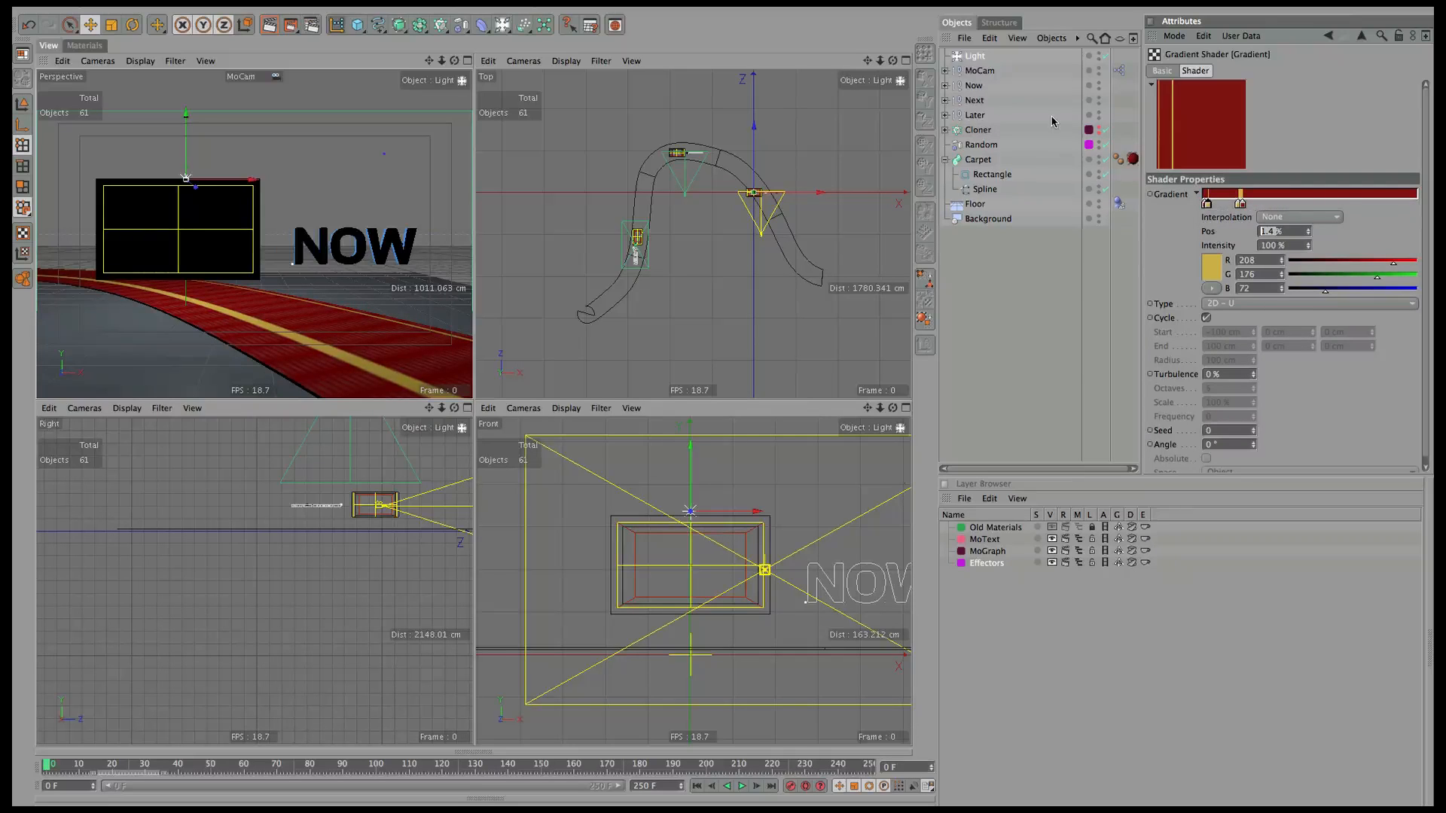
text(1)
key(Return)
Add a red knot at 2% and move the stripe knot to 23% to widen the gold stripe.
click(1212, 208)
drag(1211, 210, 1210, 210)
drag(1298, 235, 1234, 229)
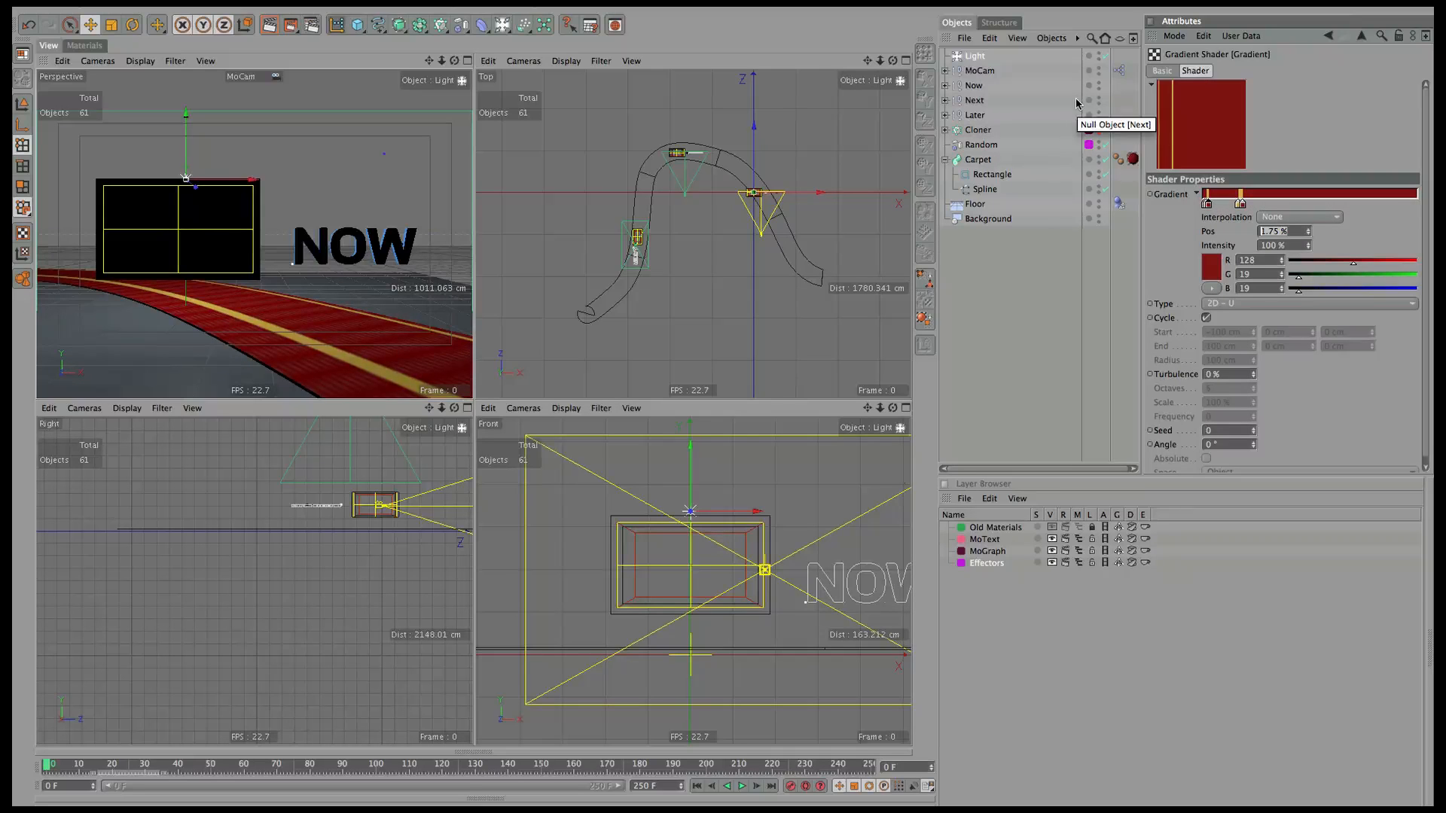
text(2)
key(Return)
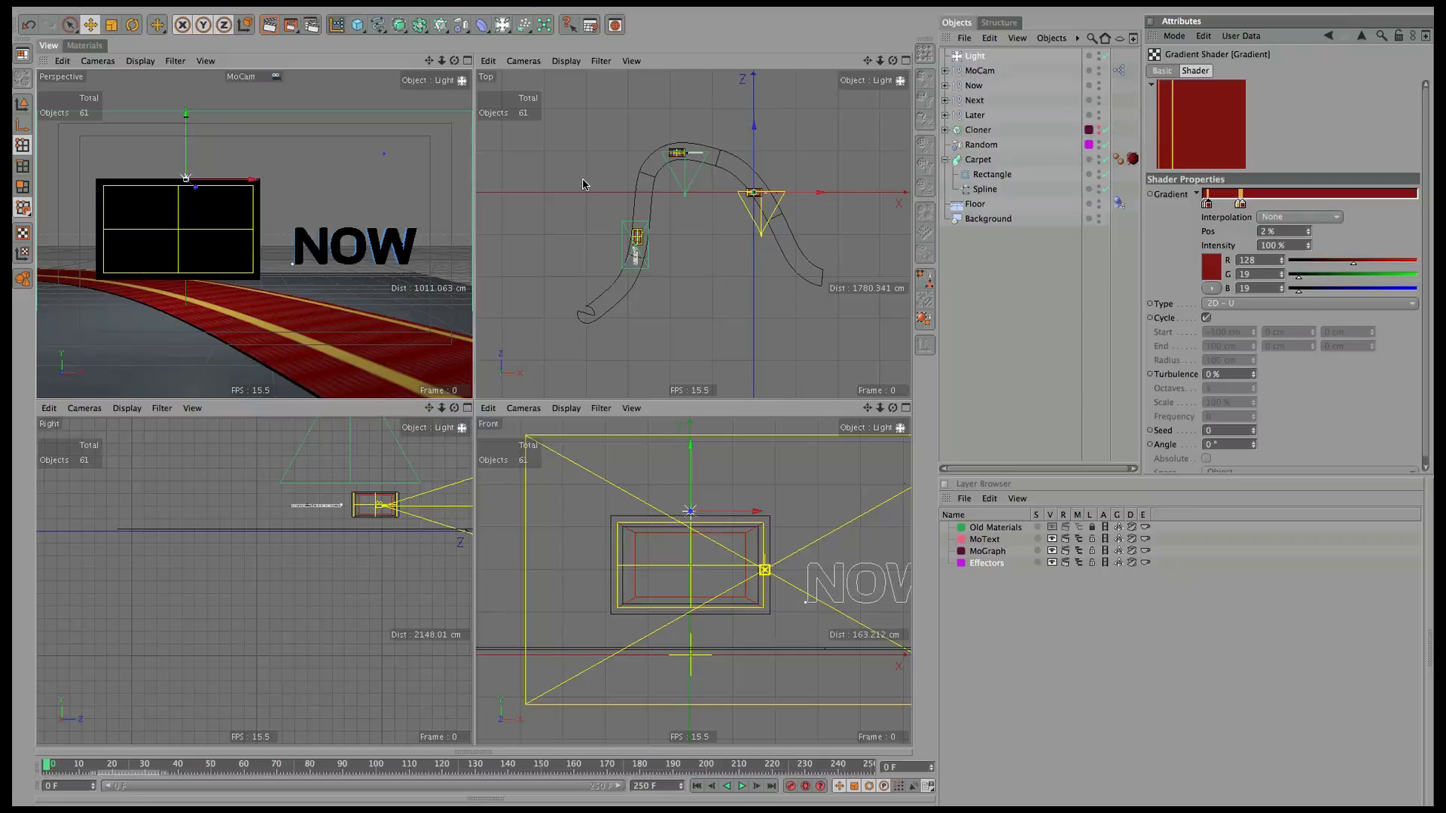
click(1241, 205)
drag(1307, 239, 1308, 238)
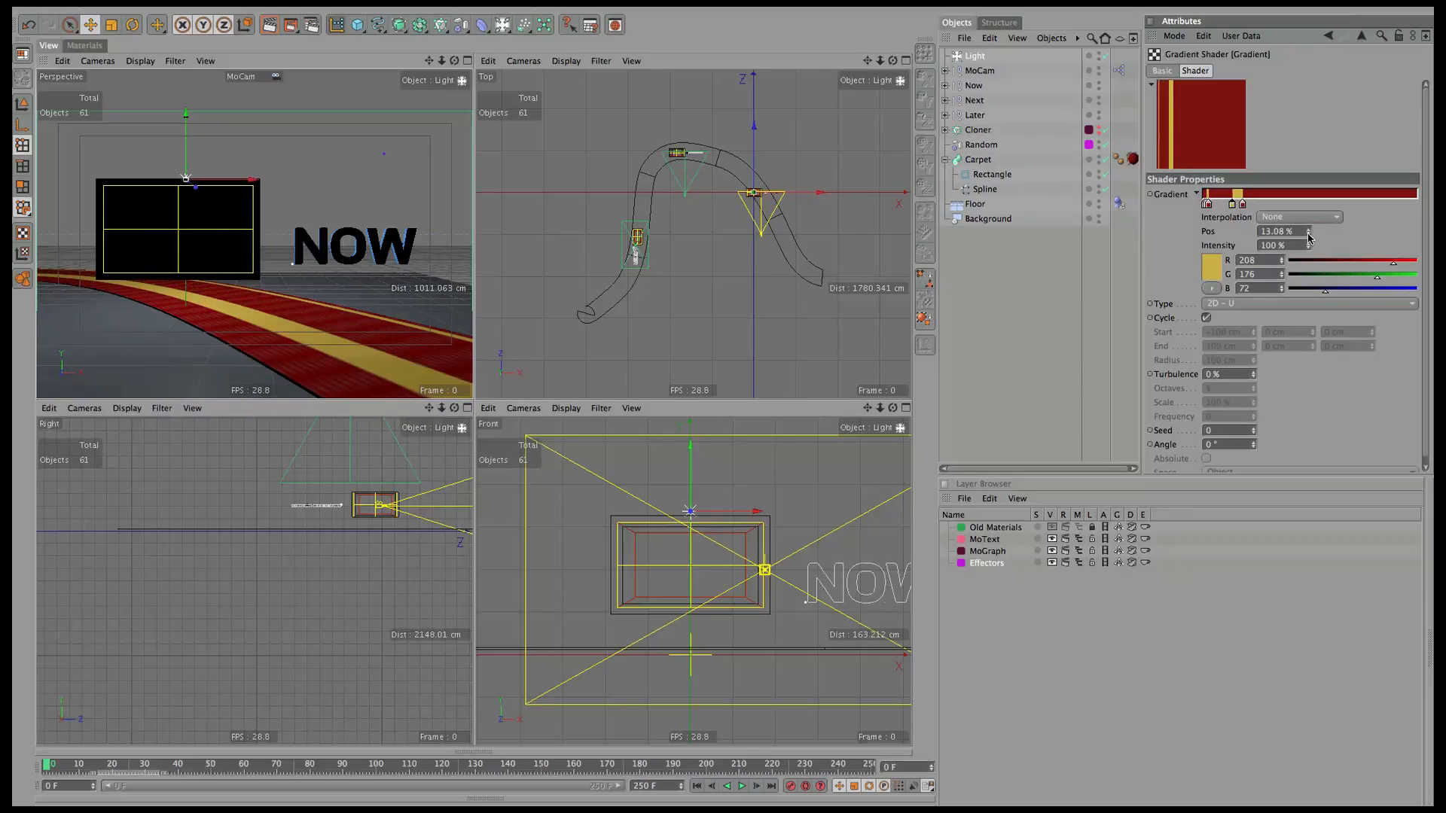
drag(1233, 205, 1087, 122)
click(1256, 206)
text(24)
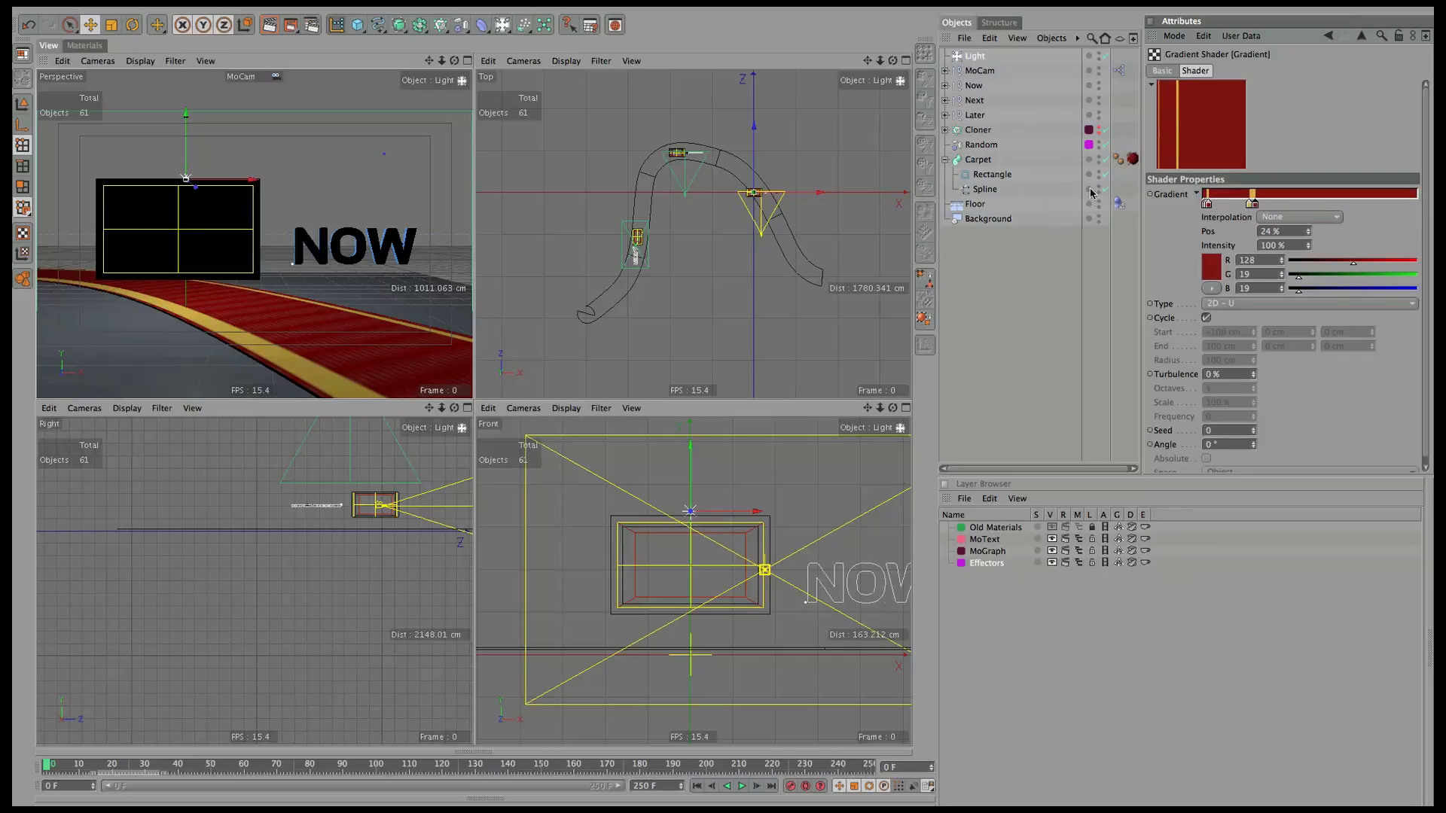
click(1206, 205)
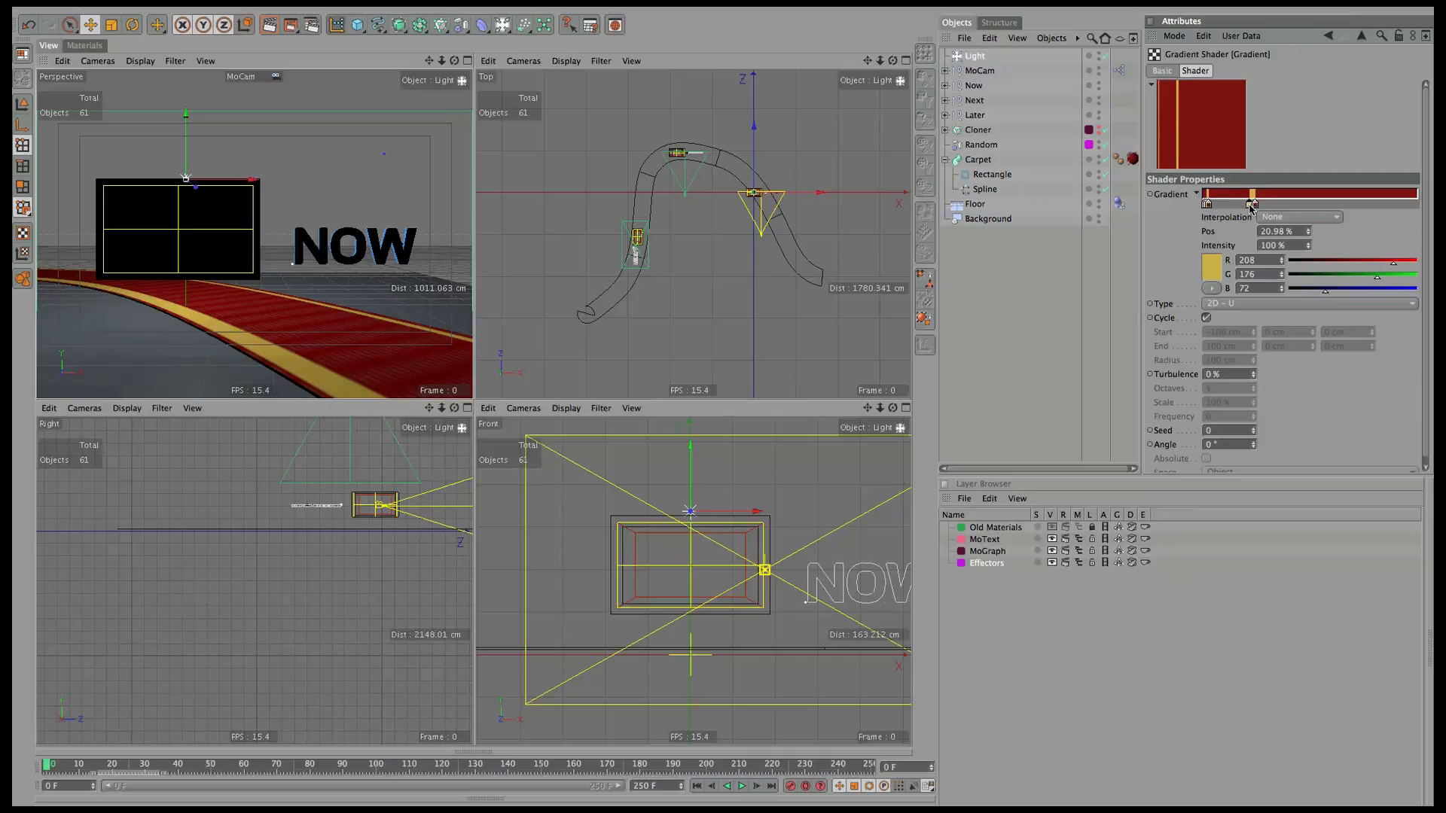
drag(1304, 233, 1172, 231)
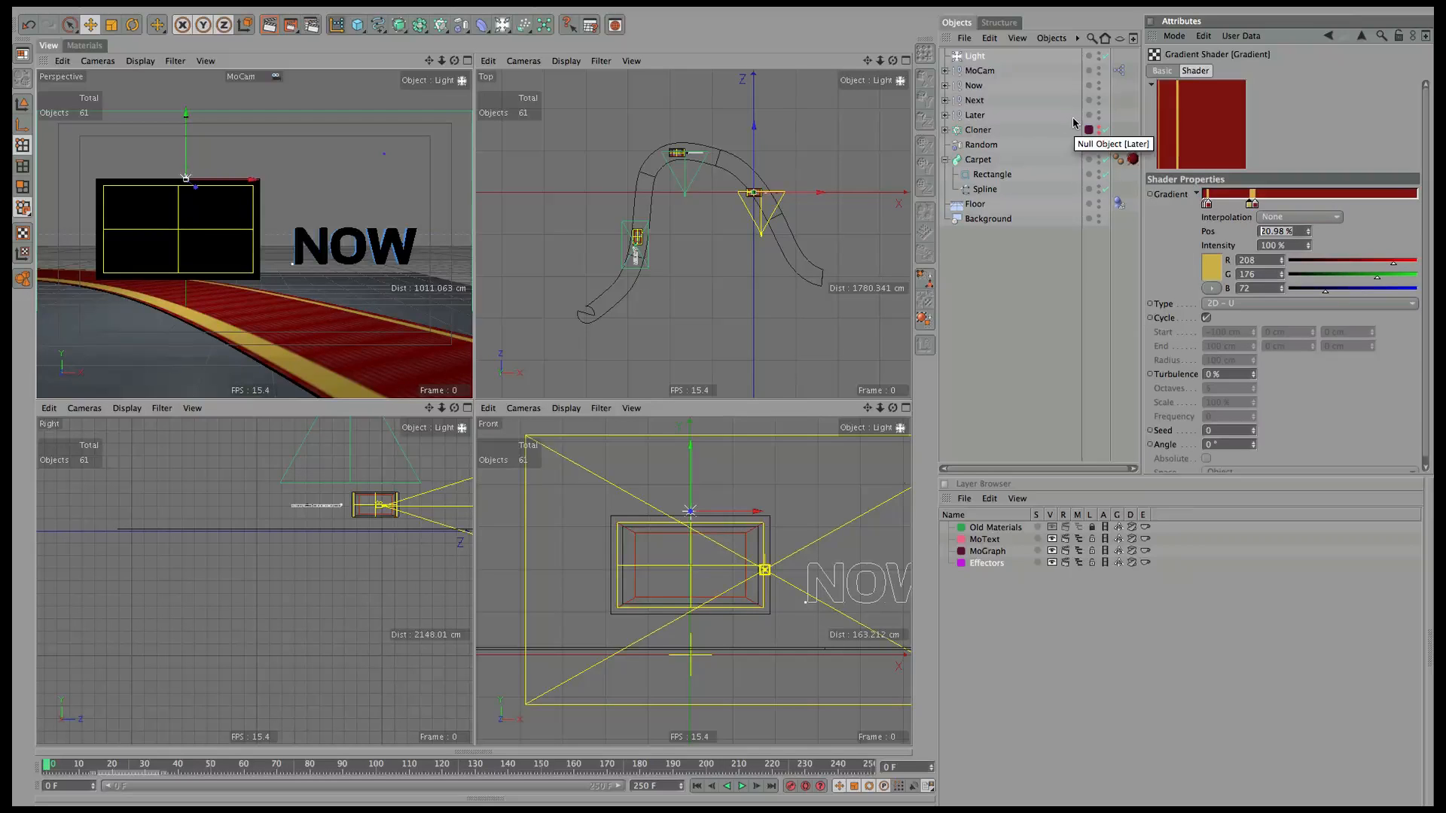
text(23)
key(Return)
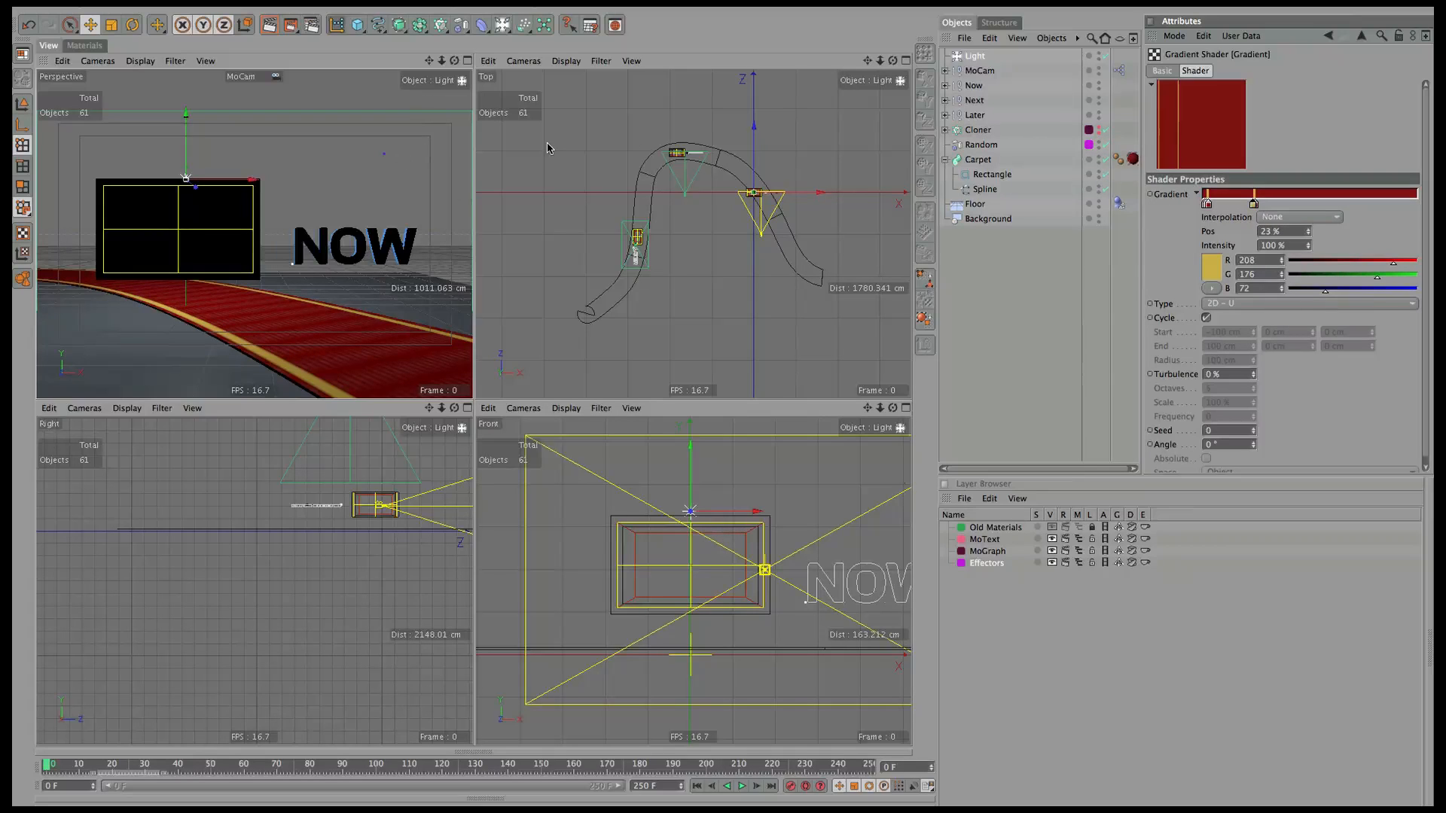
Render the top view, shift the light left along the carpet, and preview the animation's LATER shot.
drag(878, 62, 990, 21)
drag(867, 61, 1080, 36)
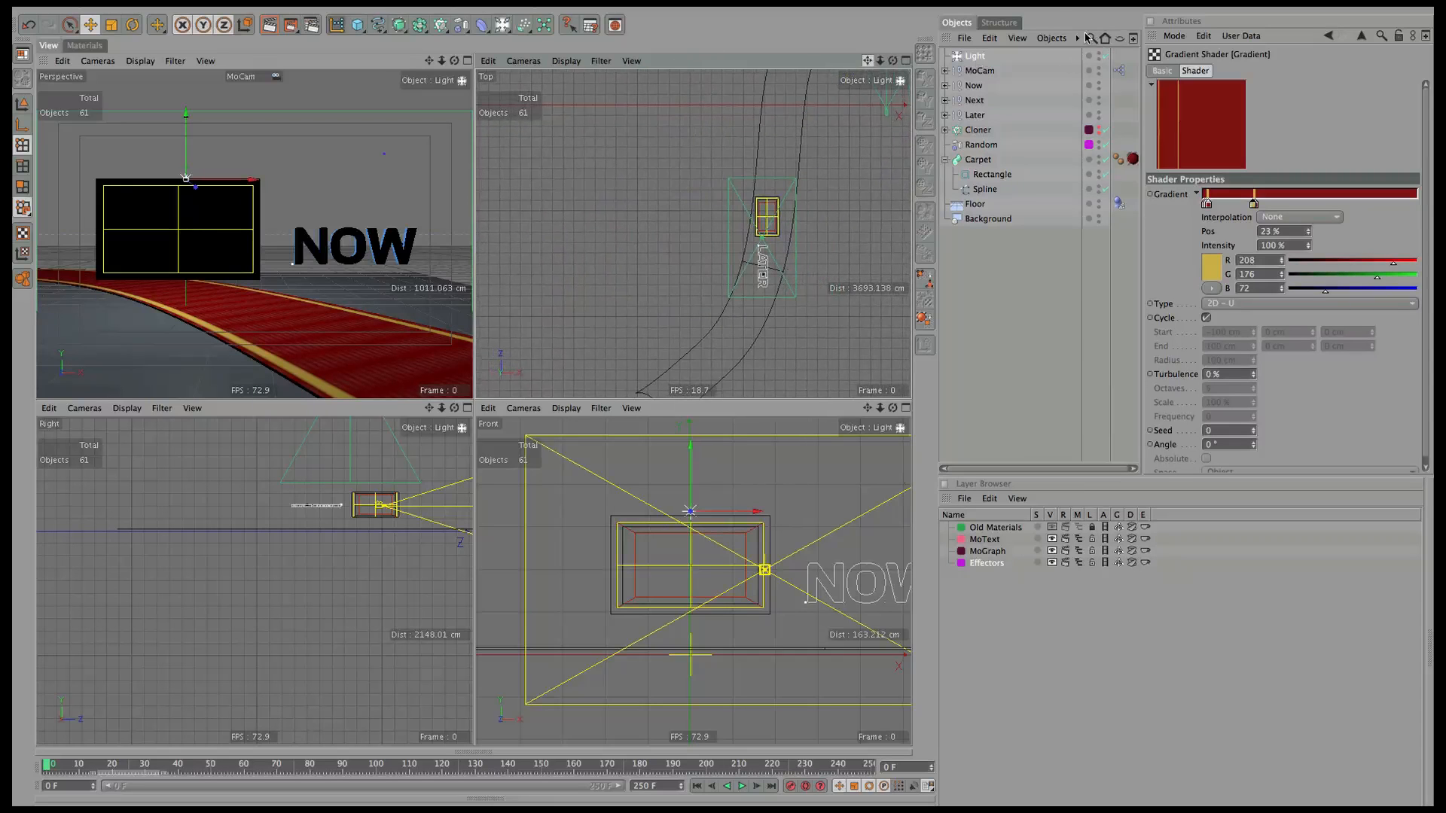
key(ctrl+r)
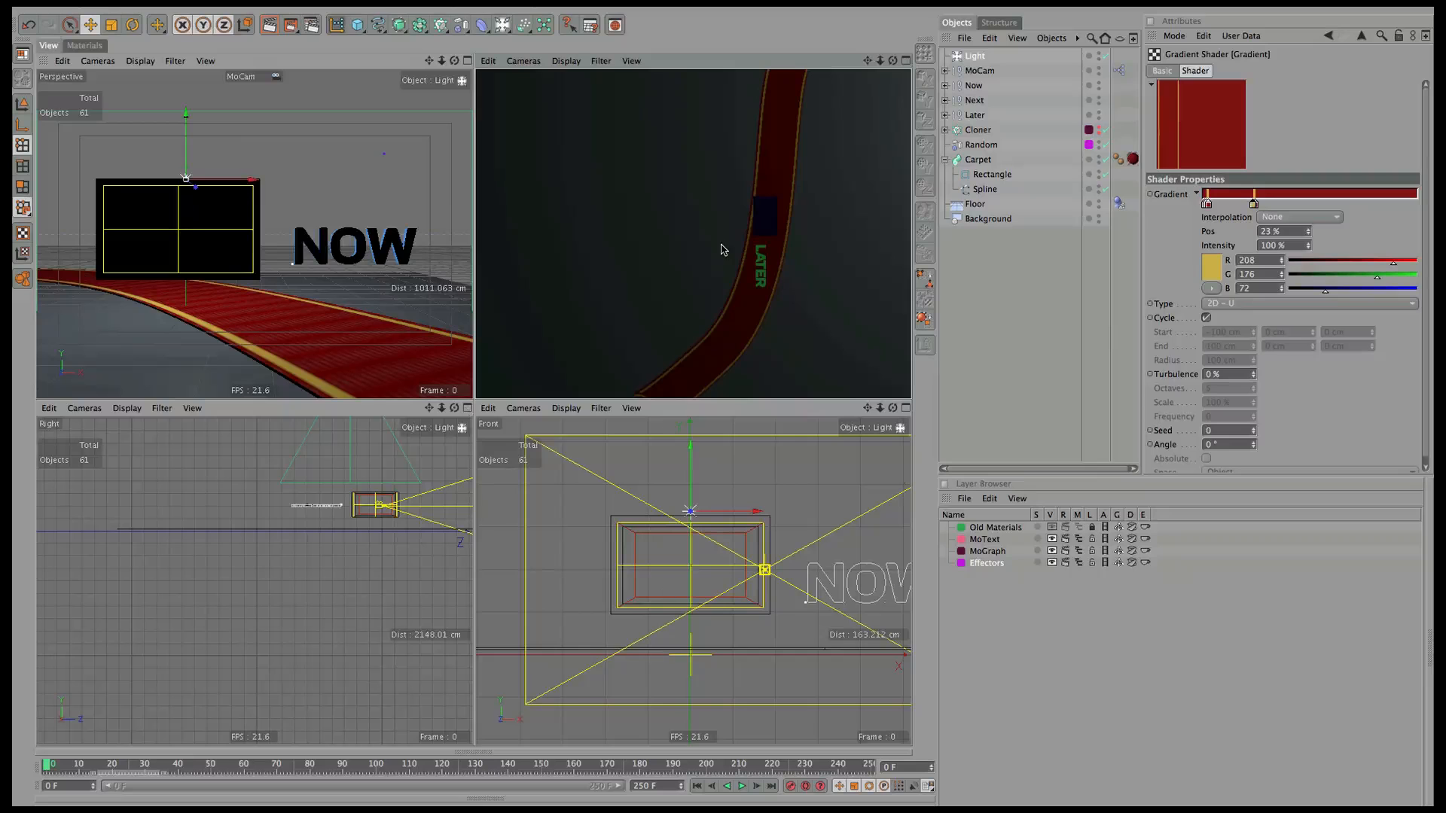
drag(218, 181, 278, 182)
drag(879, 60, 880, 203)
drag(883, 61, 728, 209)
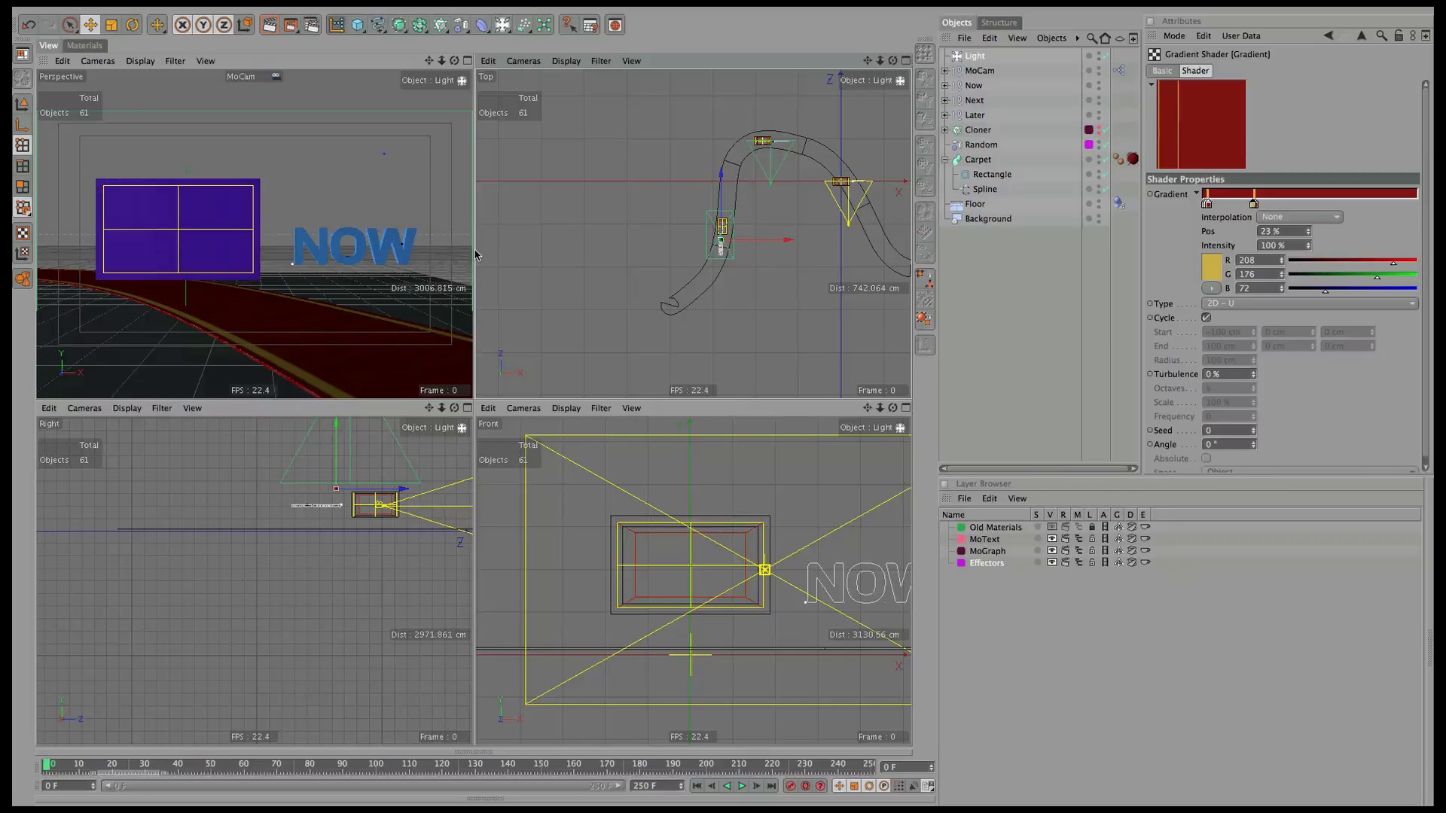
click(57, 767)
drag(57, 767, 870, 767)
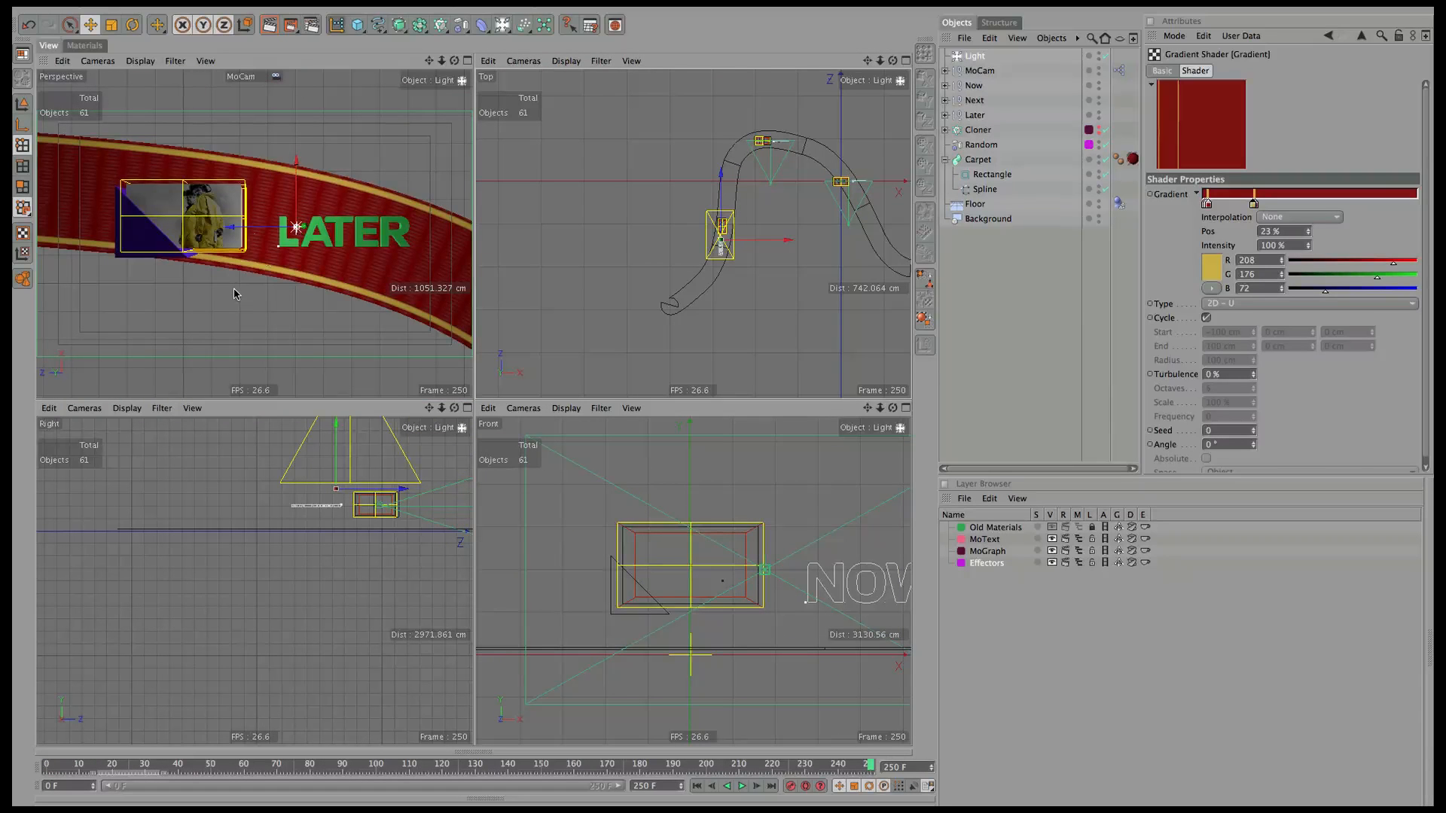
key(ctrl+r)
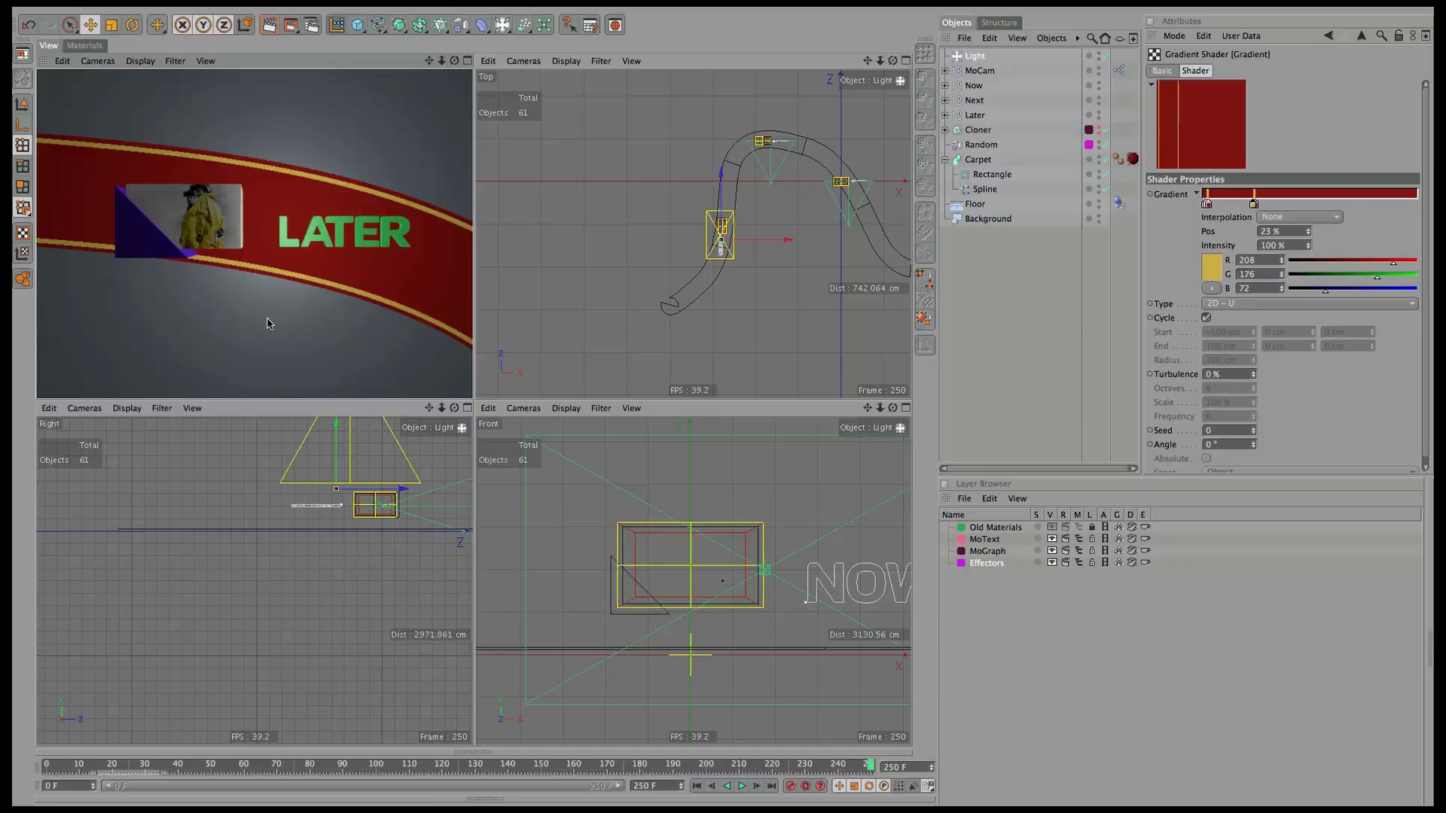
Set the yellow stripe knot to 23.5% and the dark red edge knot to 1.5%.
click(1253, 204)
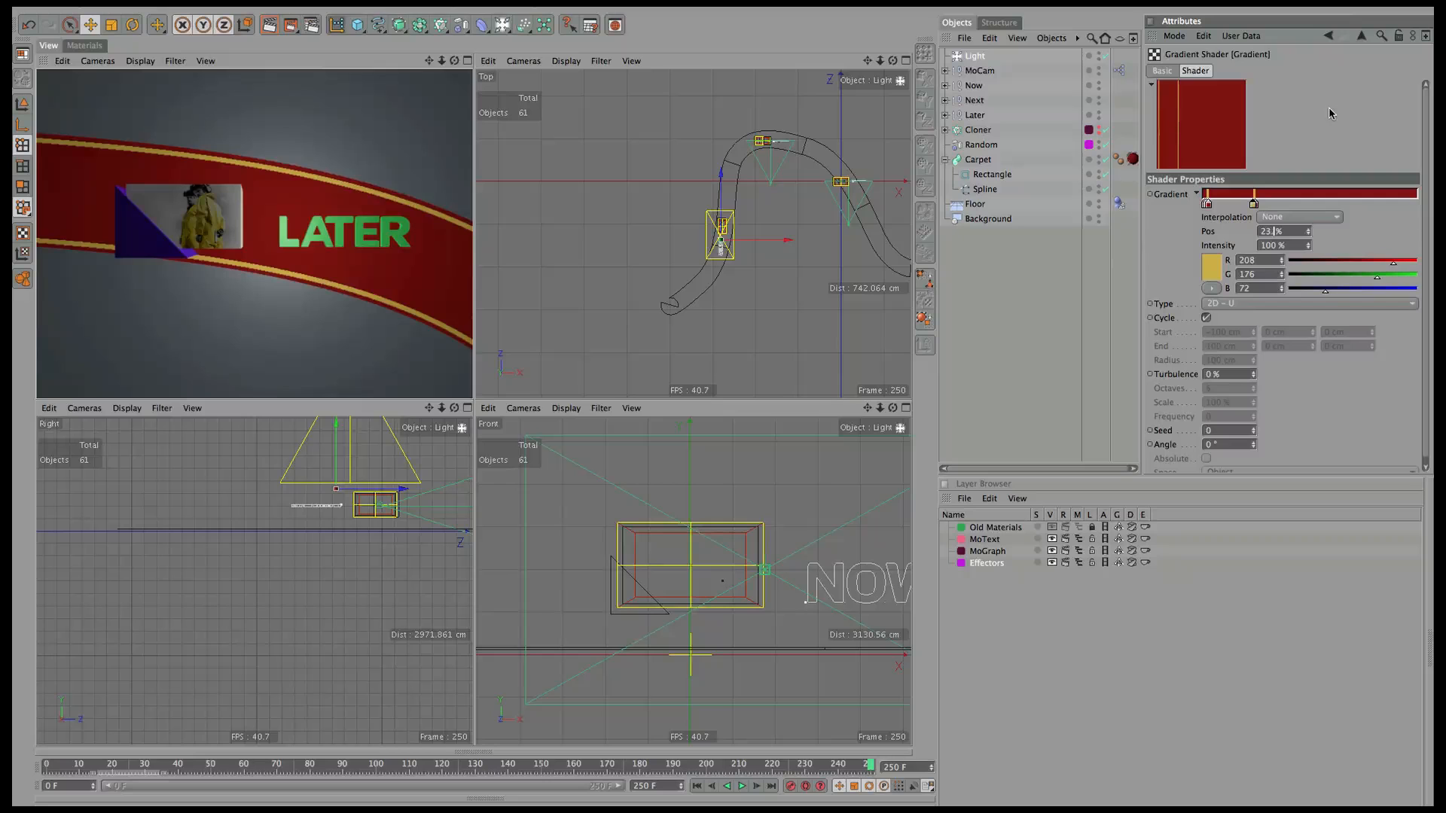
text(.5)
key(Return)
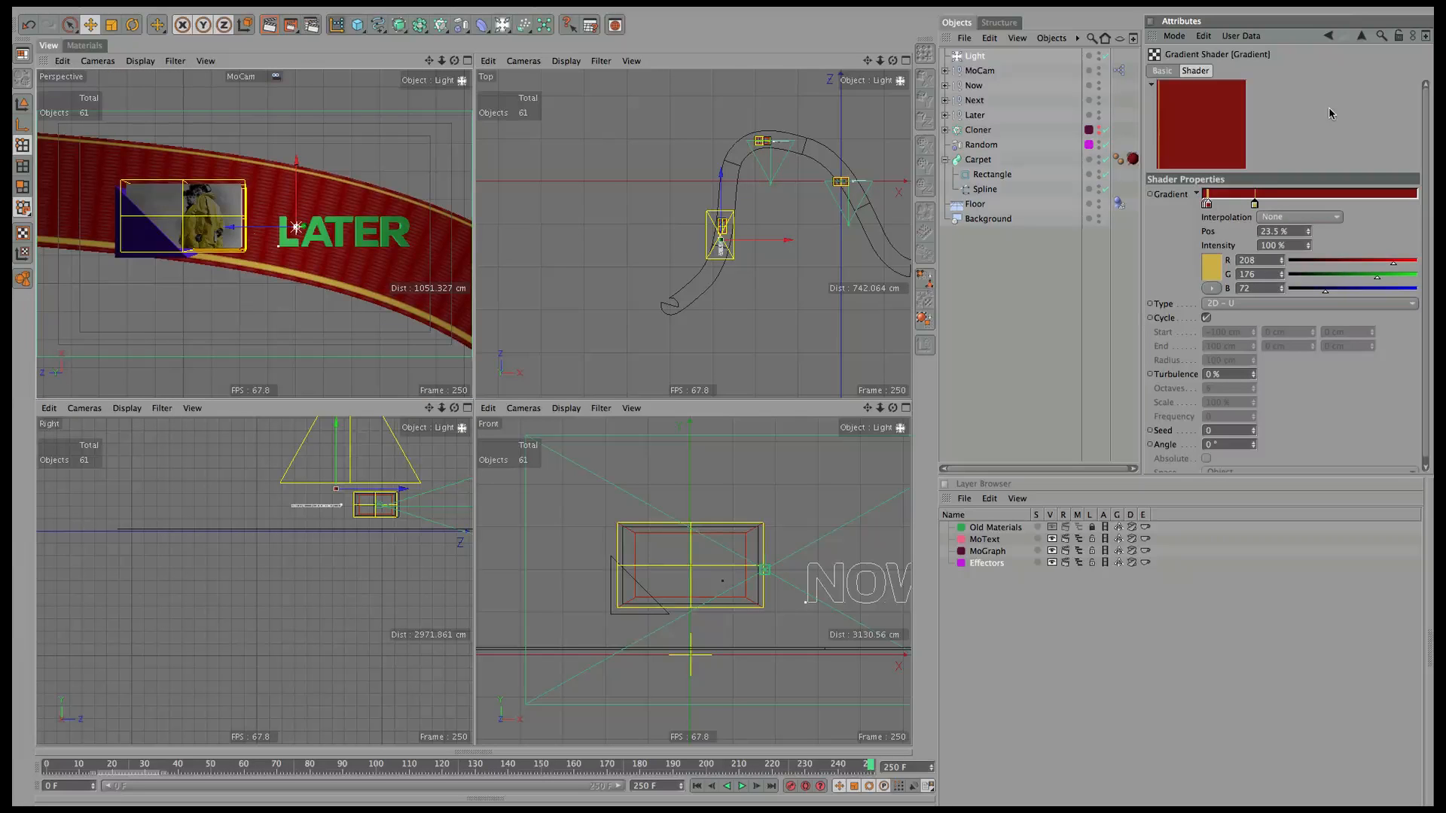
click(1208, 204)
text(1.5)
key(Return)
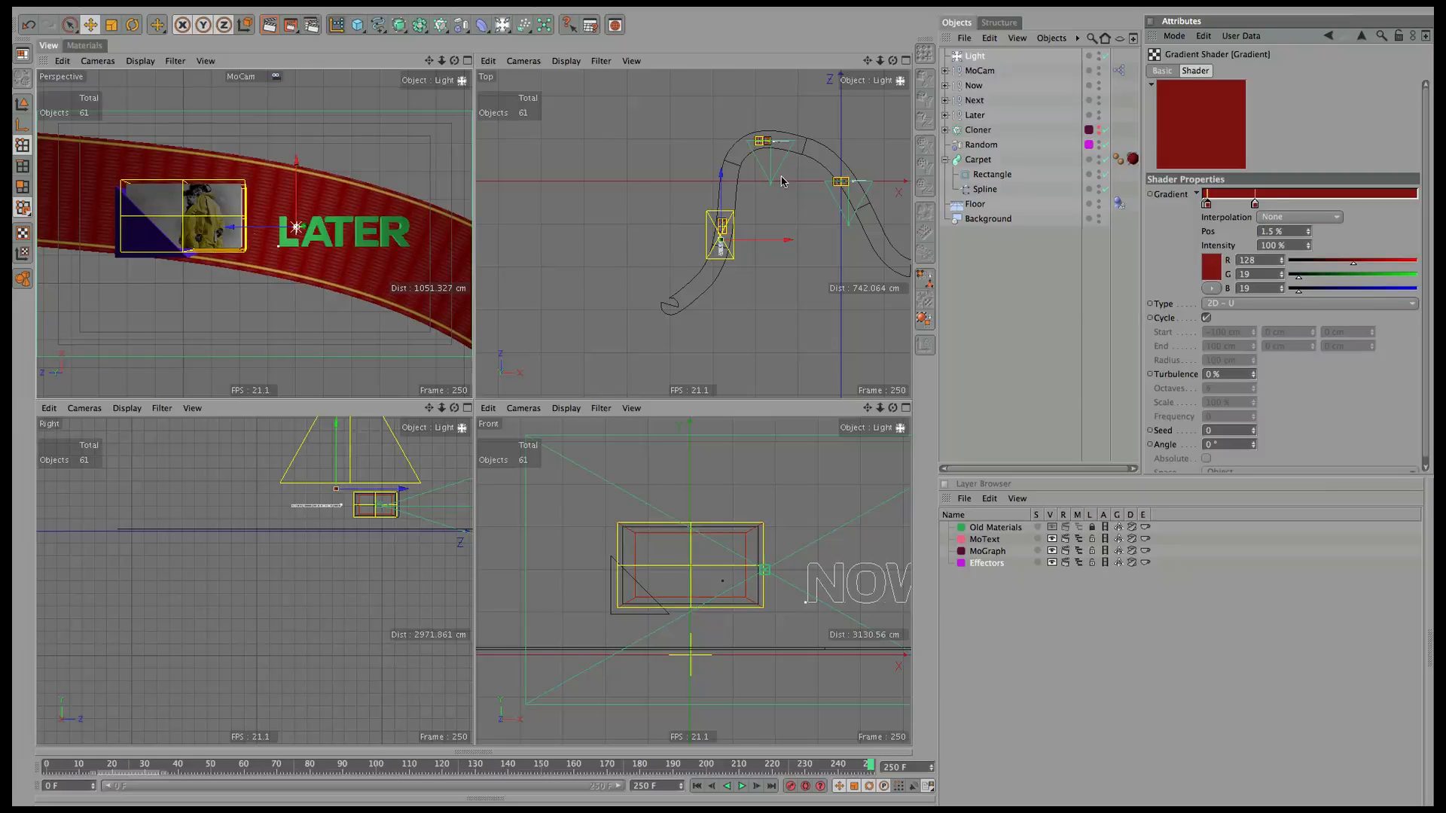
click(979, 60)
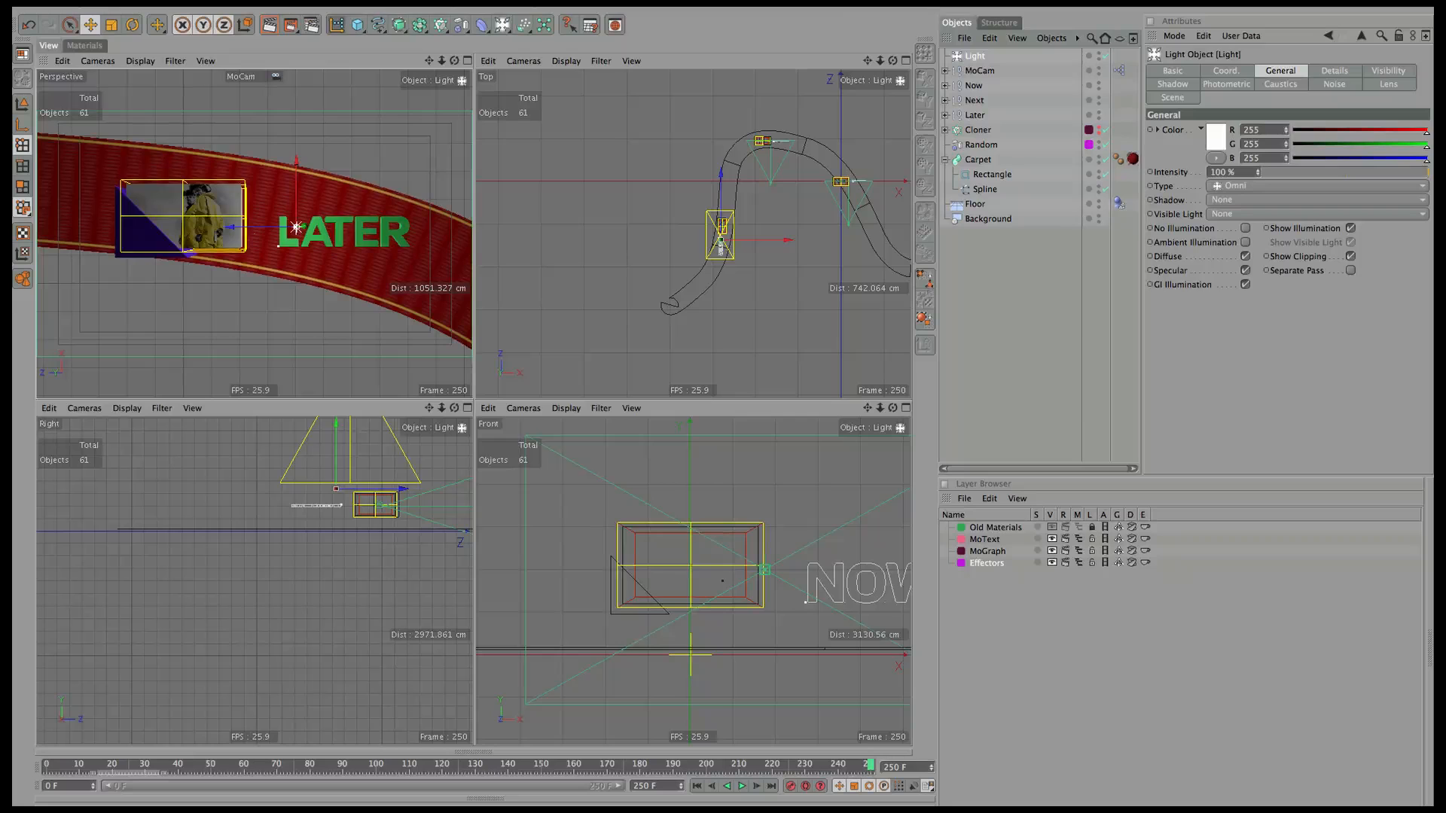
Delete the old light and merge OverheadSoftbox.c4d from the Greyscalegorilla HDRI Light Kit favorites.
key(Delete)
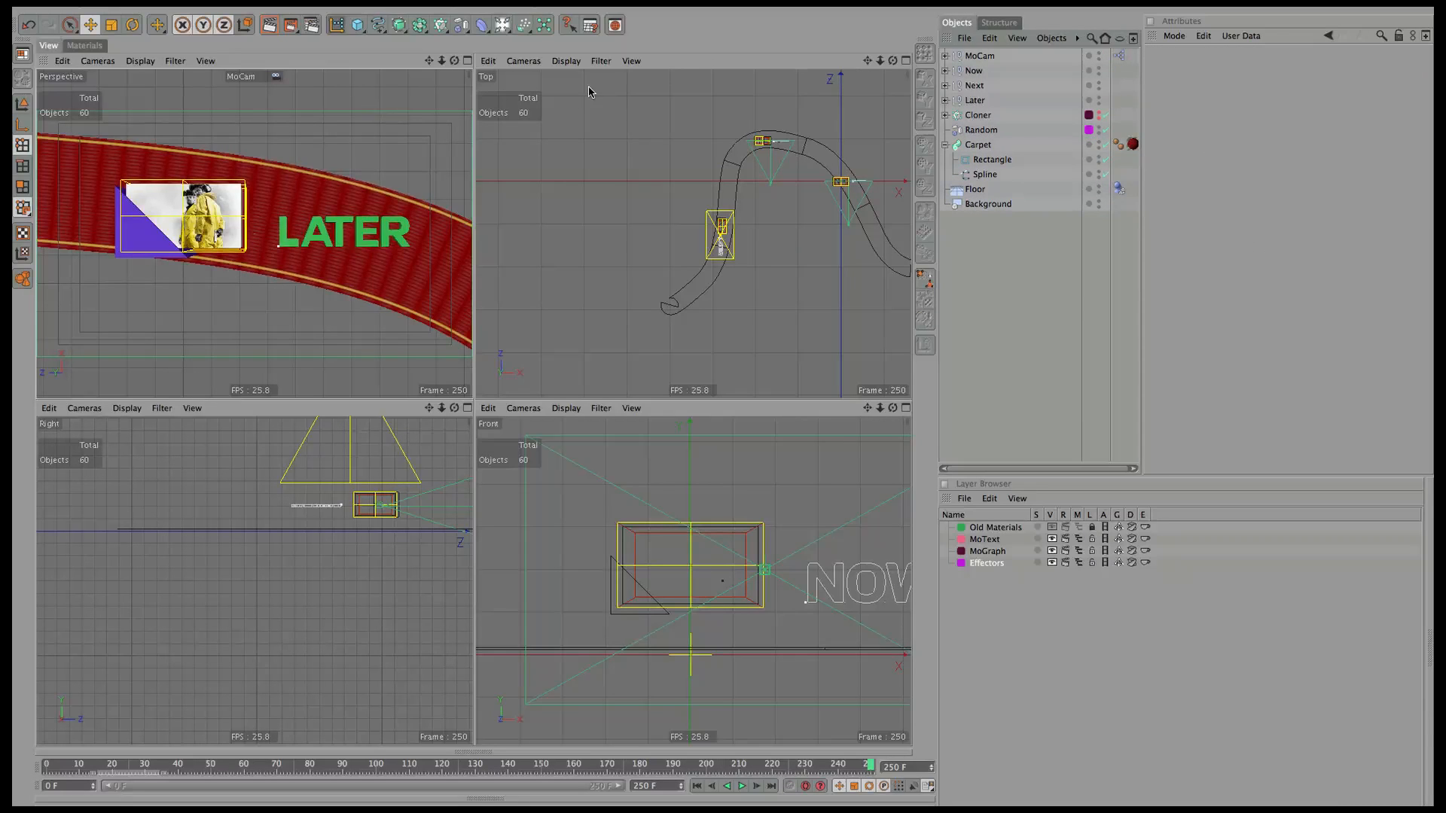
click(616, 26)
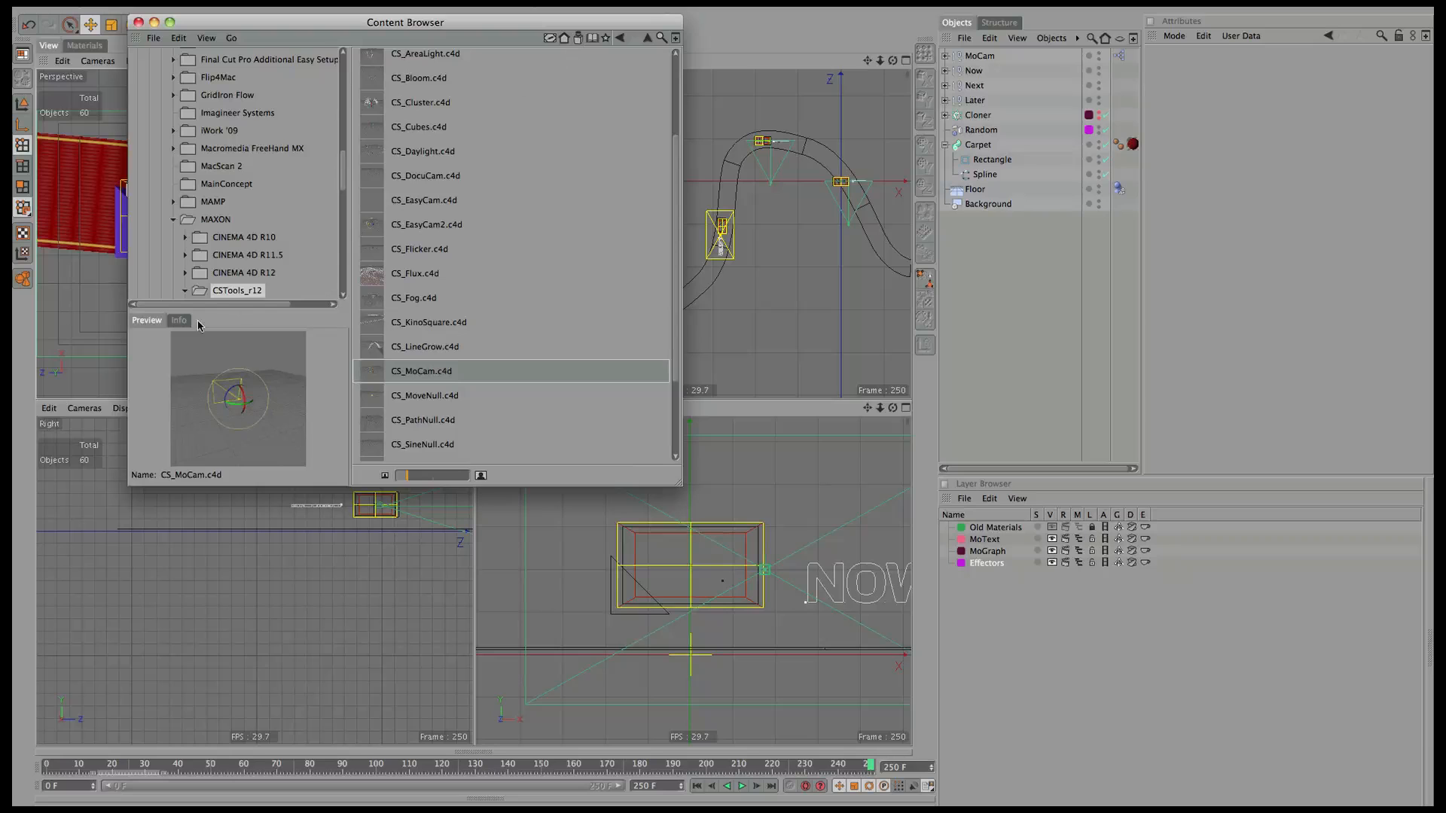
click(607, 38)
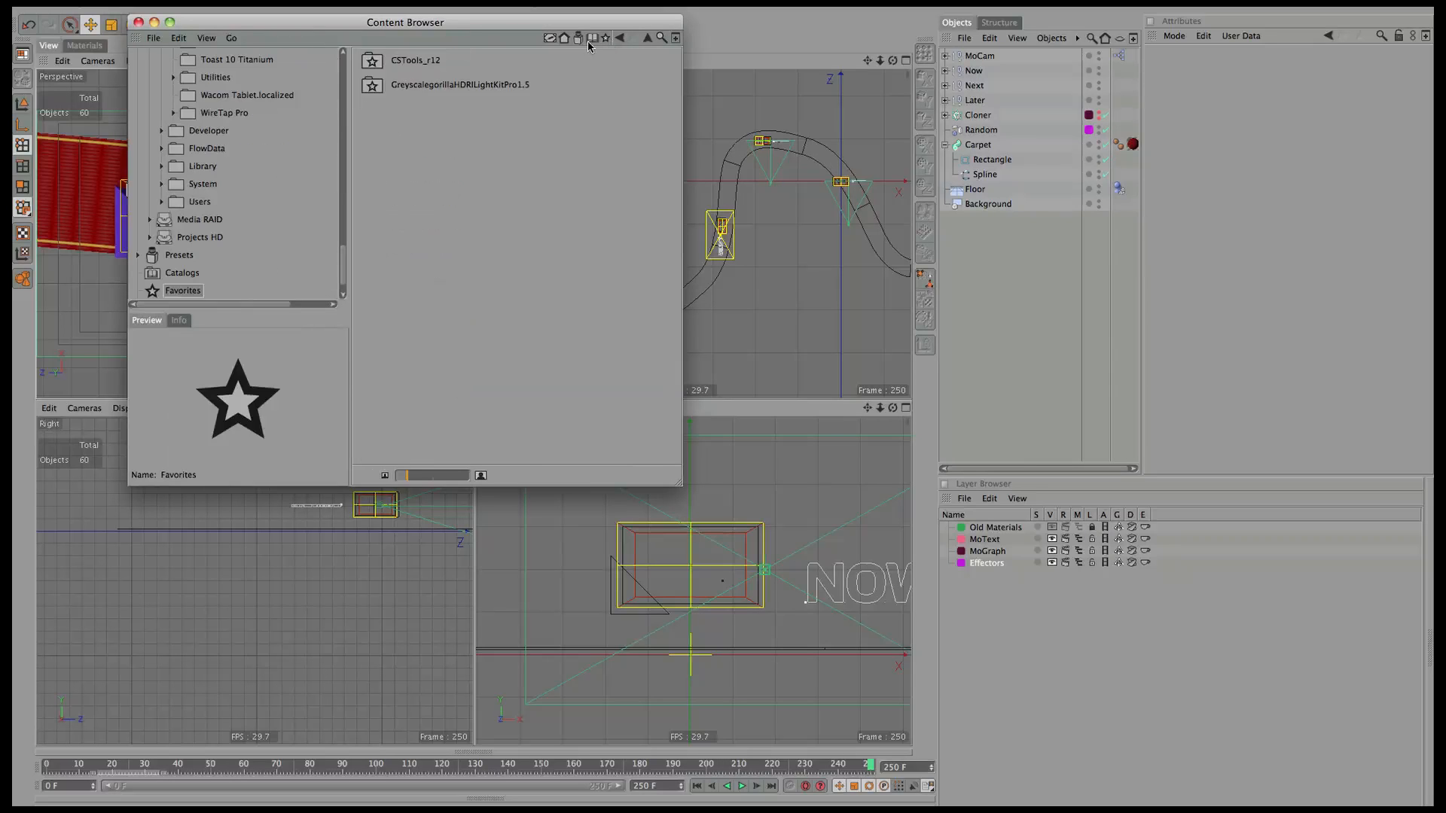
double_click(491, 87)
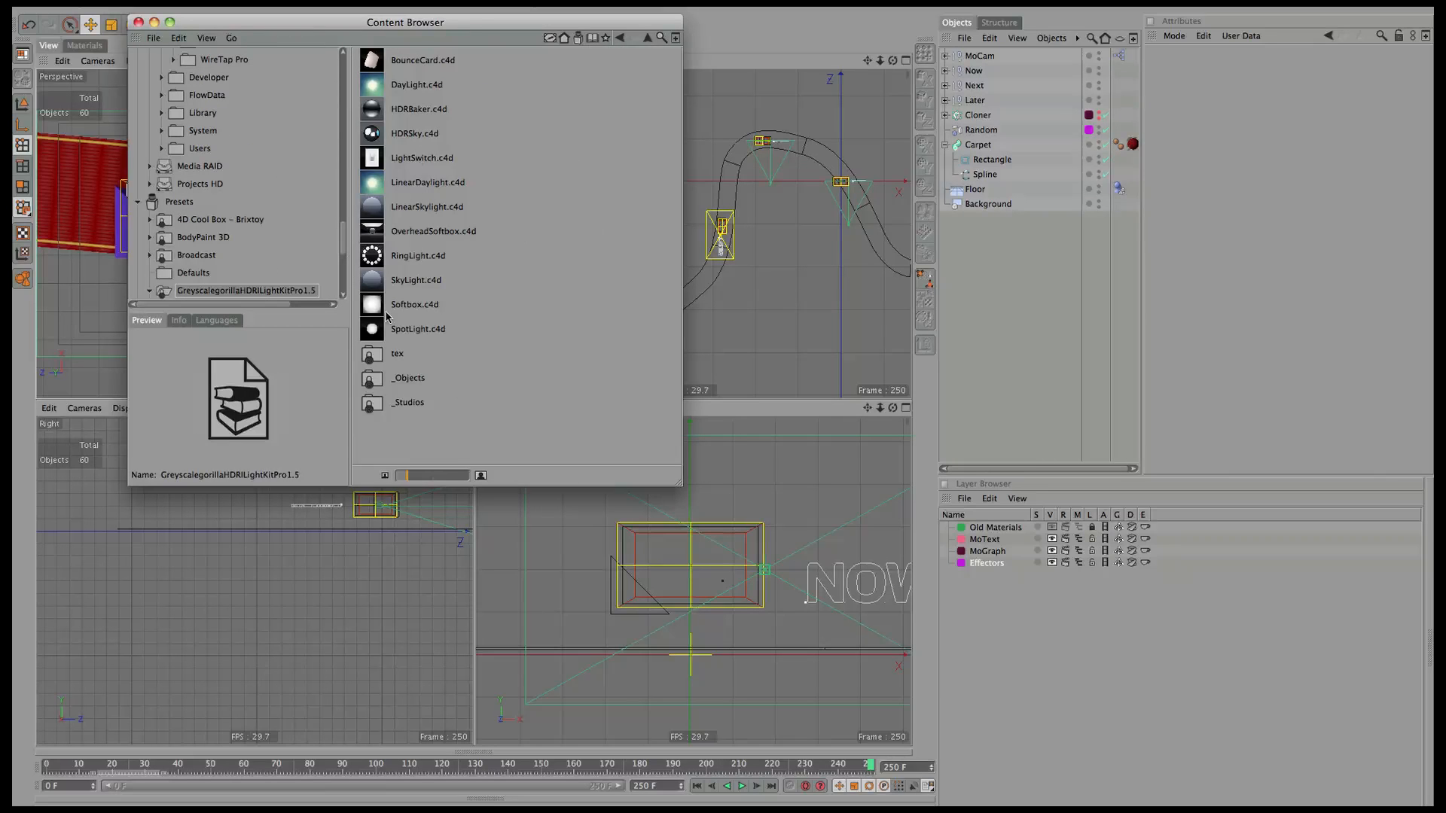
double_click(456, 236)
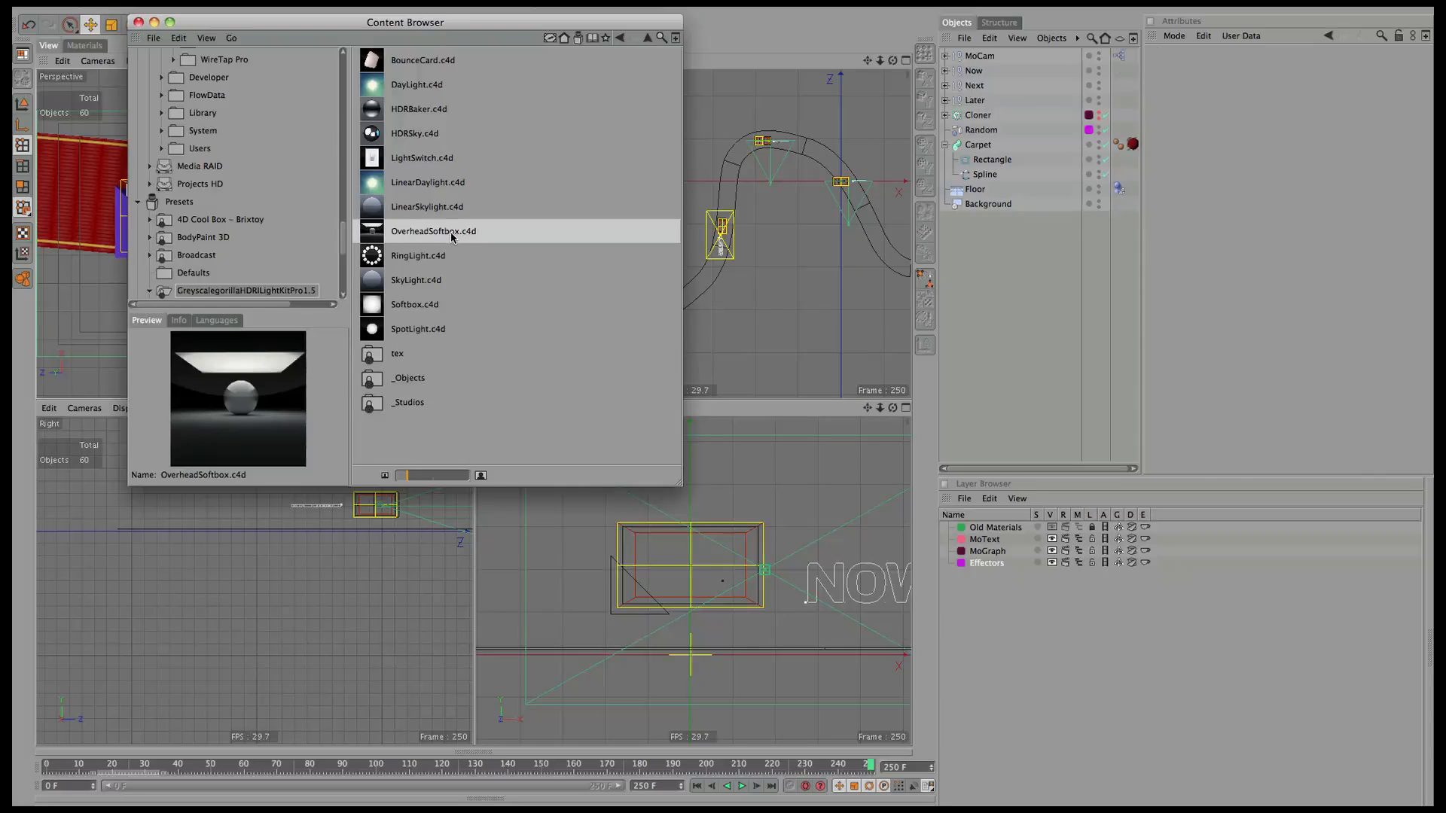
click(139, 23)
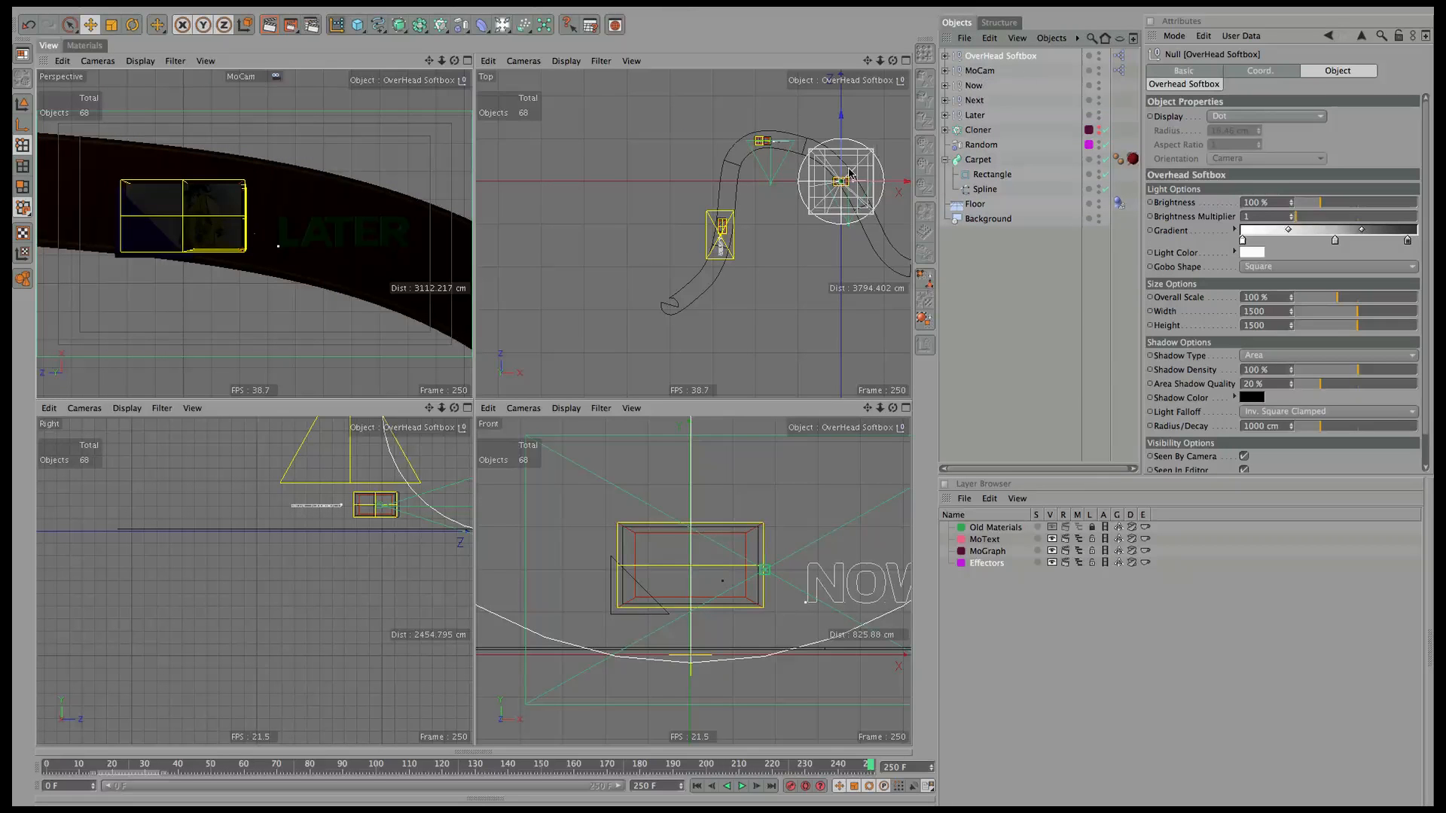
Give the softbox 150% brightness, a Gradient gobo and 269% overall scale.
click(1341, 205)
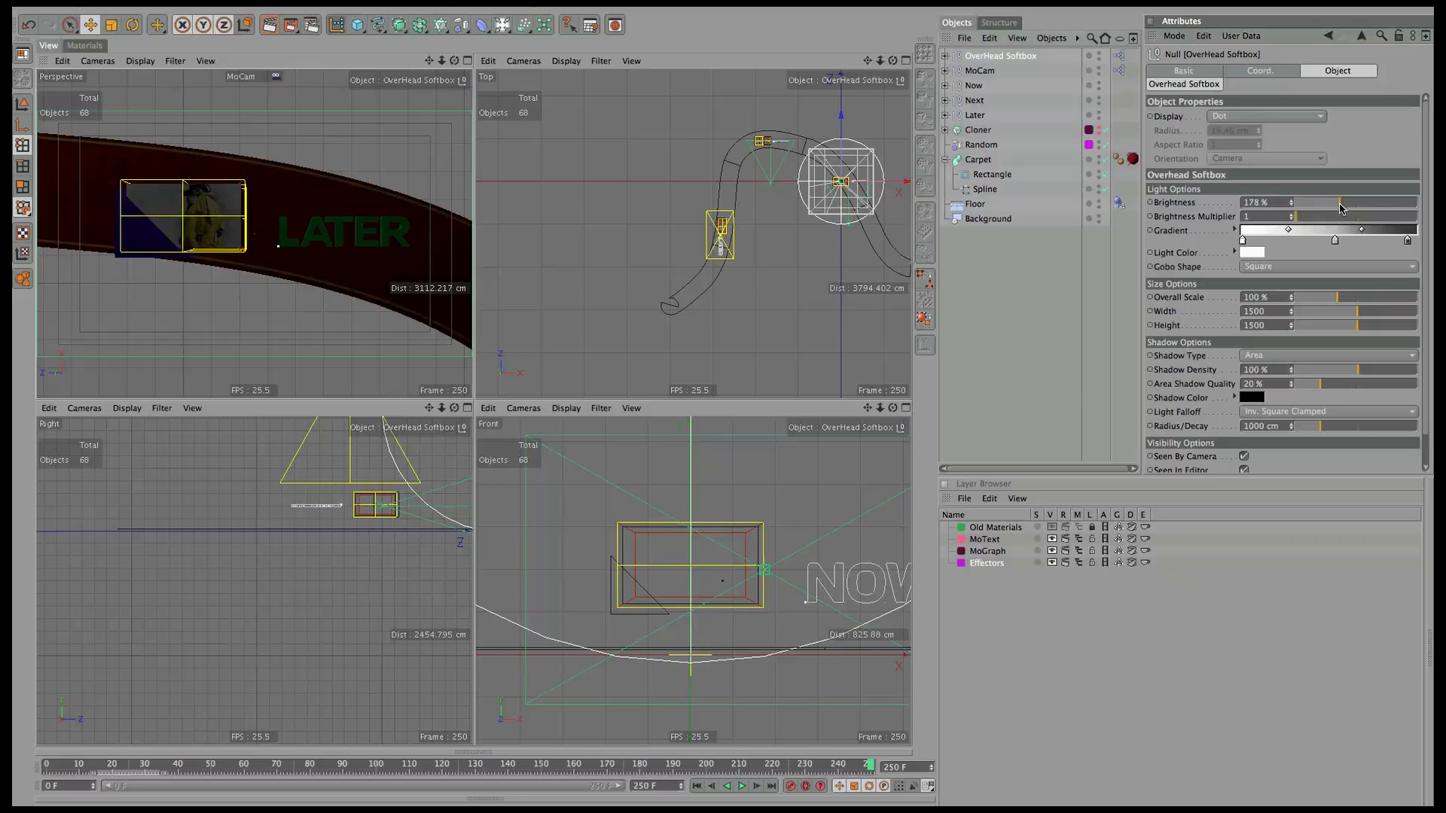
click(1306, 268)
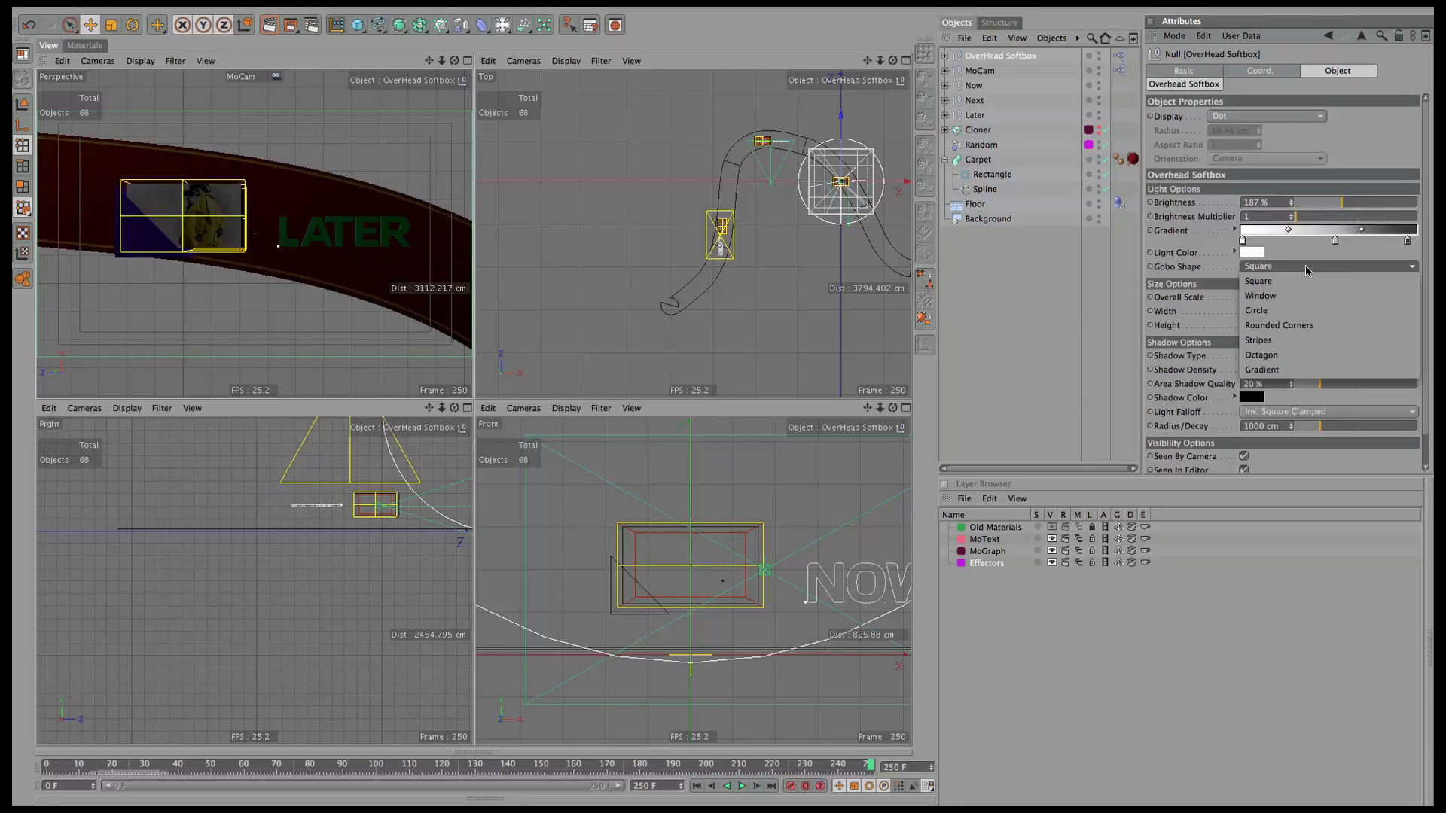
click(1285, 370)
click(1342, 203)
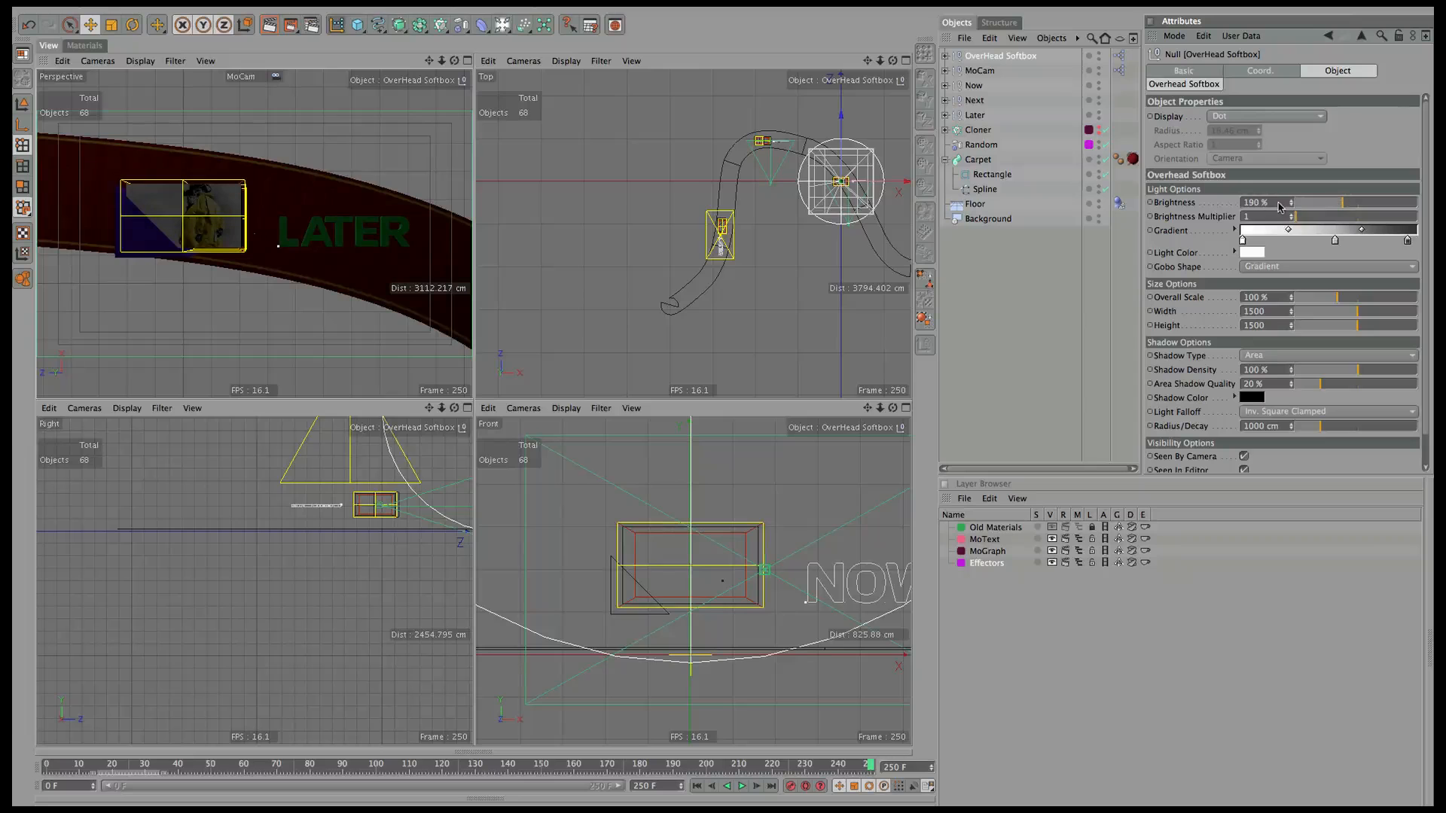
text(150)
key(Return)
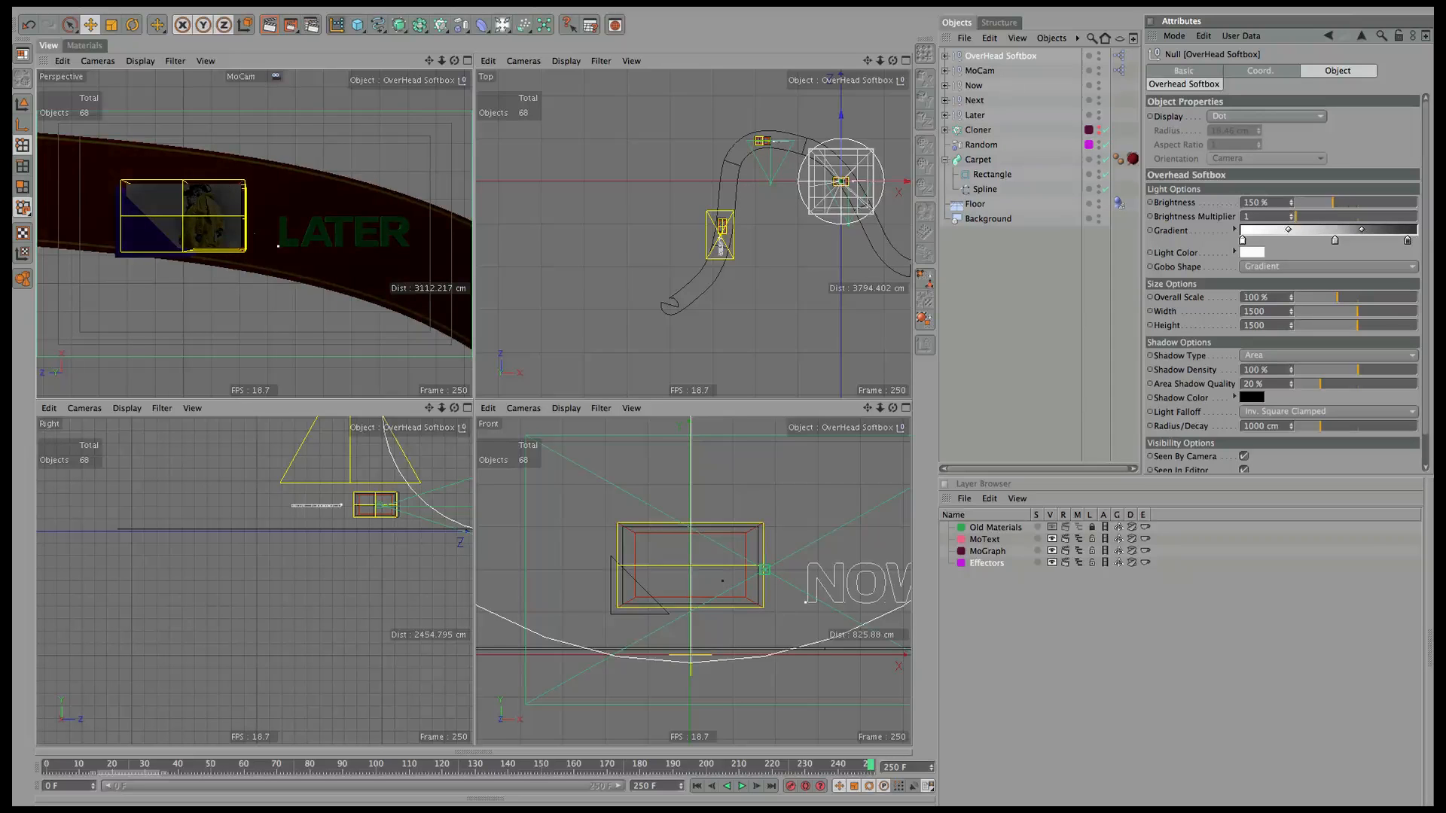
drag(1339, 299, 1406, 300)
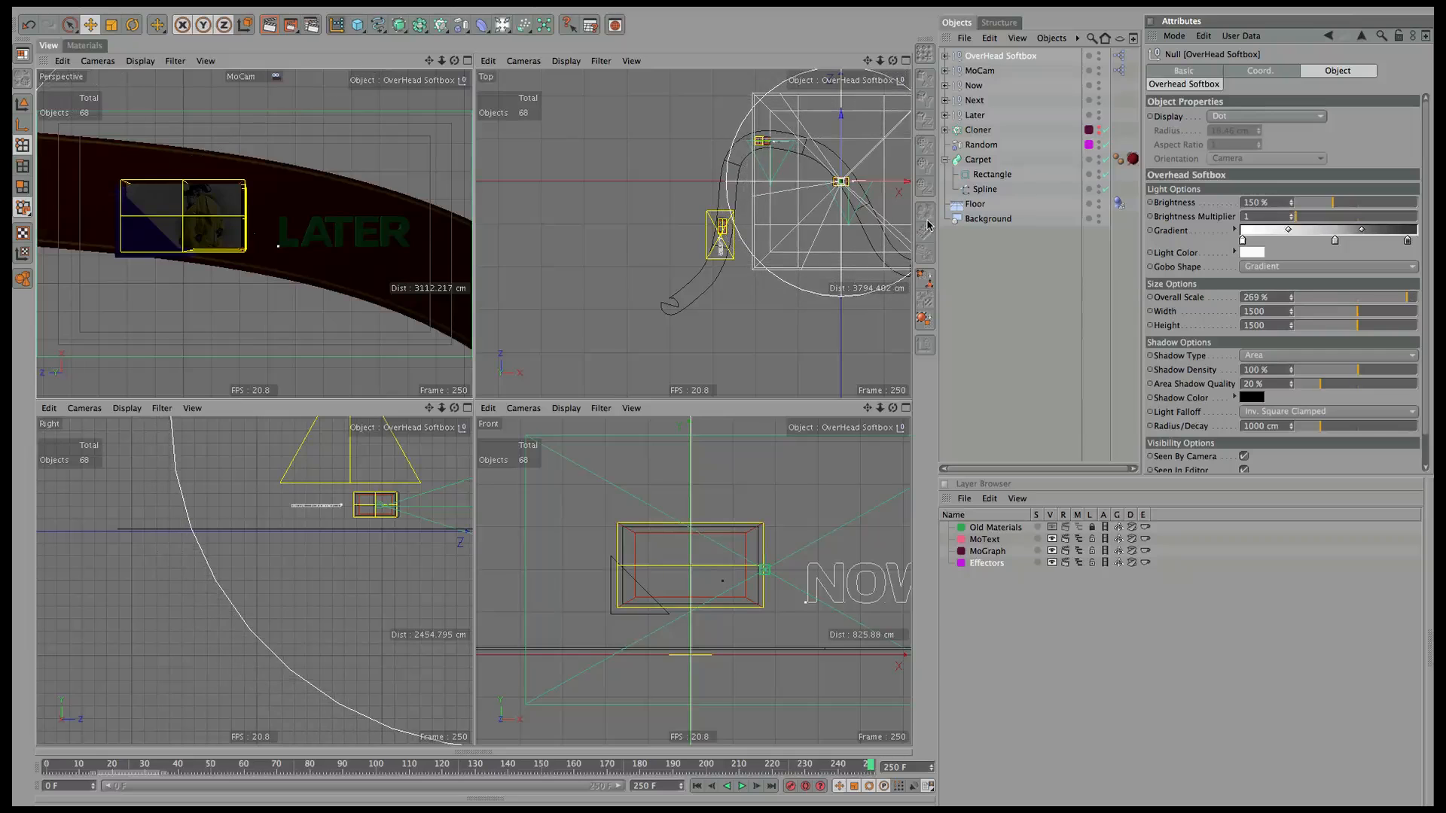
Raise the softbox above the scene and make it invisible to the camera.
drag(890, 186, 850, 186)
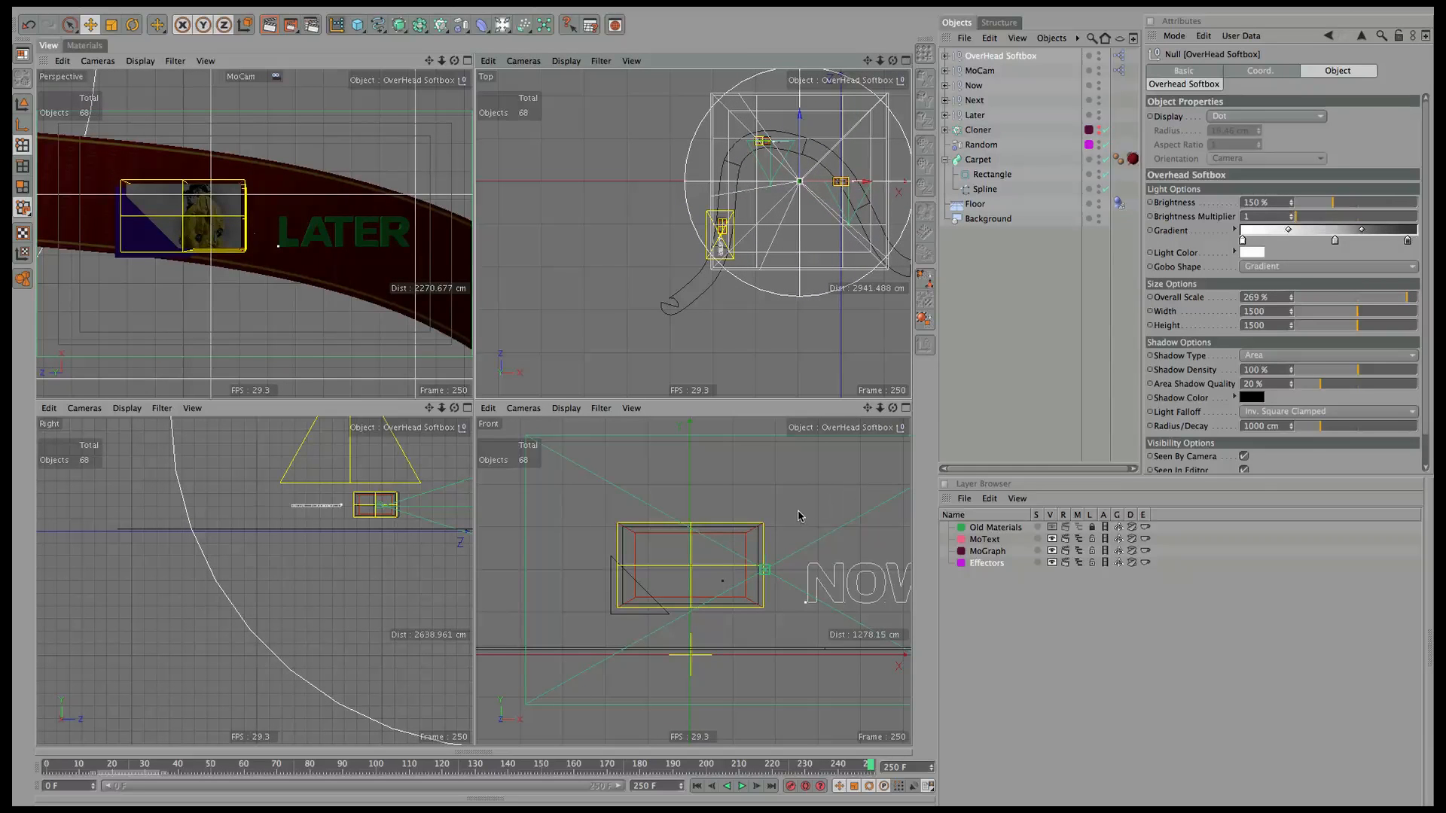
key(o)
drag(695, 618, 689, 558)
drag(798, 156, 796, 195)
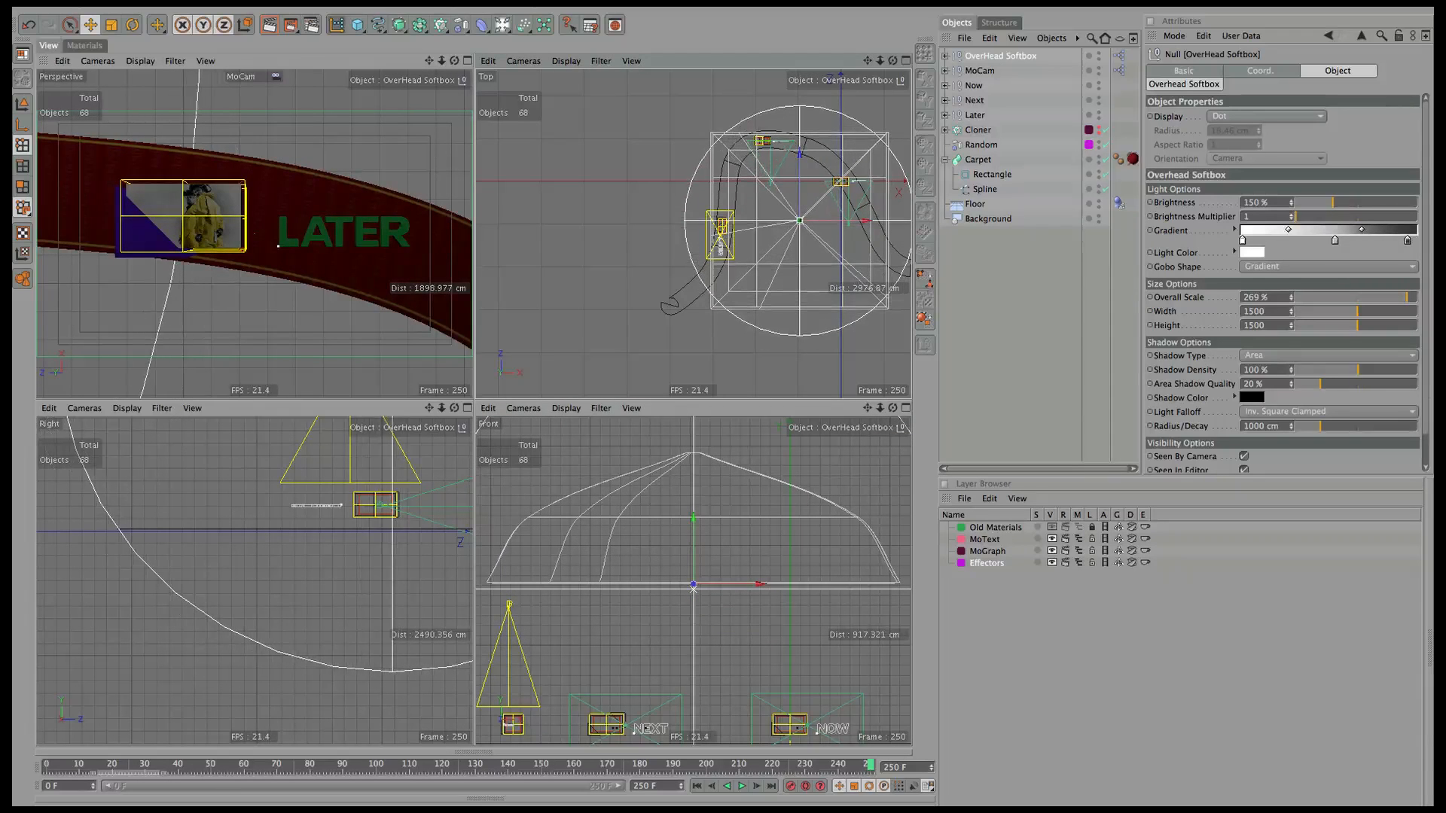
scroll(1281, 338, down, 1)
click(1244, 424)
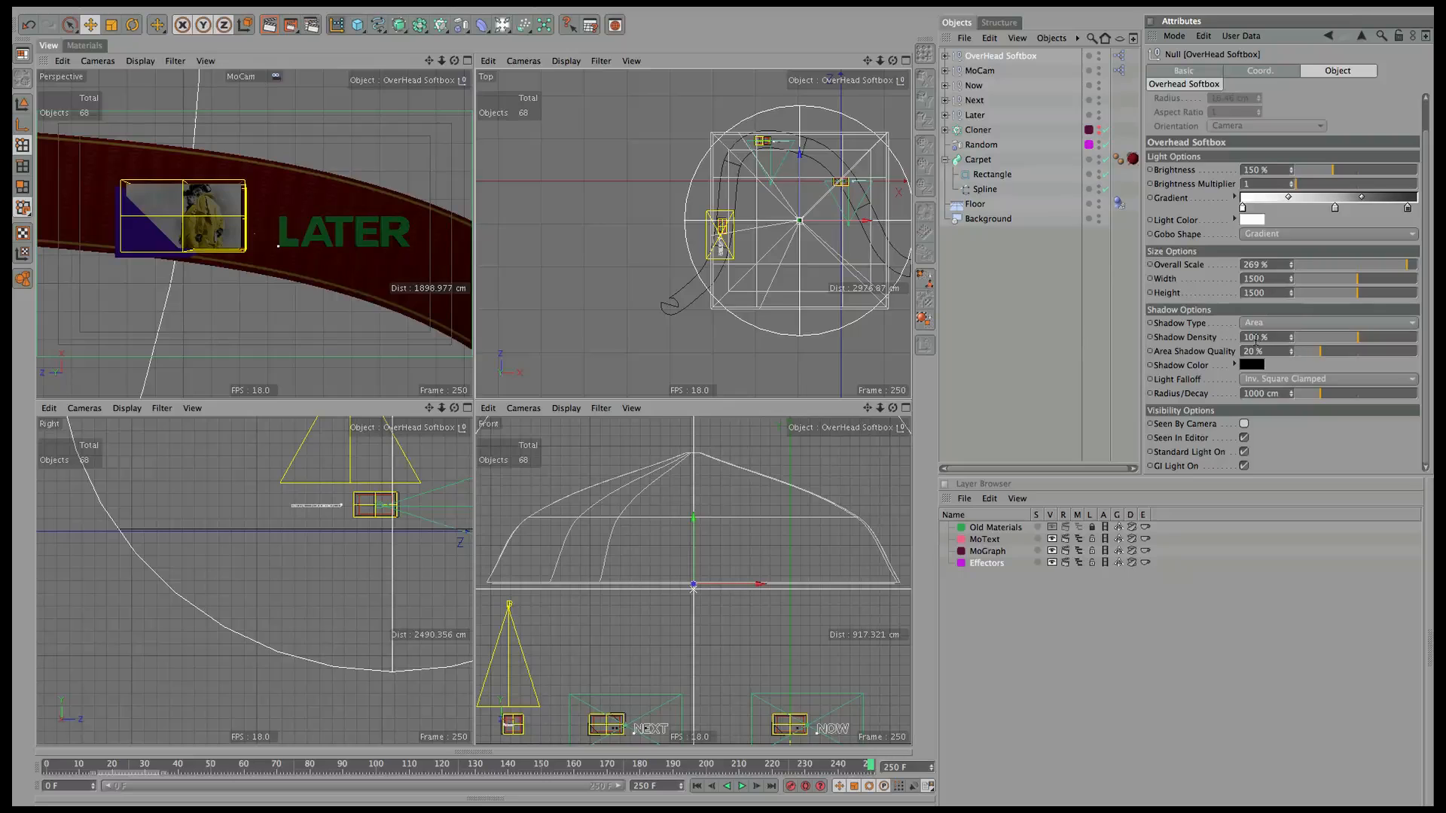
Set 65% shadow density with dark blue-grey shadows (RGB 41, 44, 54) and enable the Cloner.
click(1277, 337)
text(65)
key(Return)
click(1252, 366)
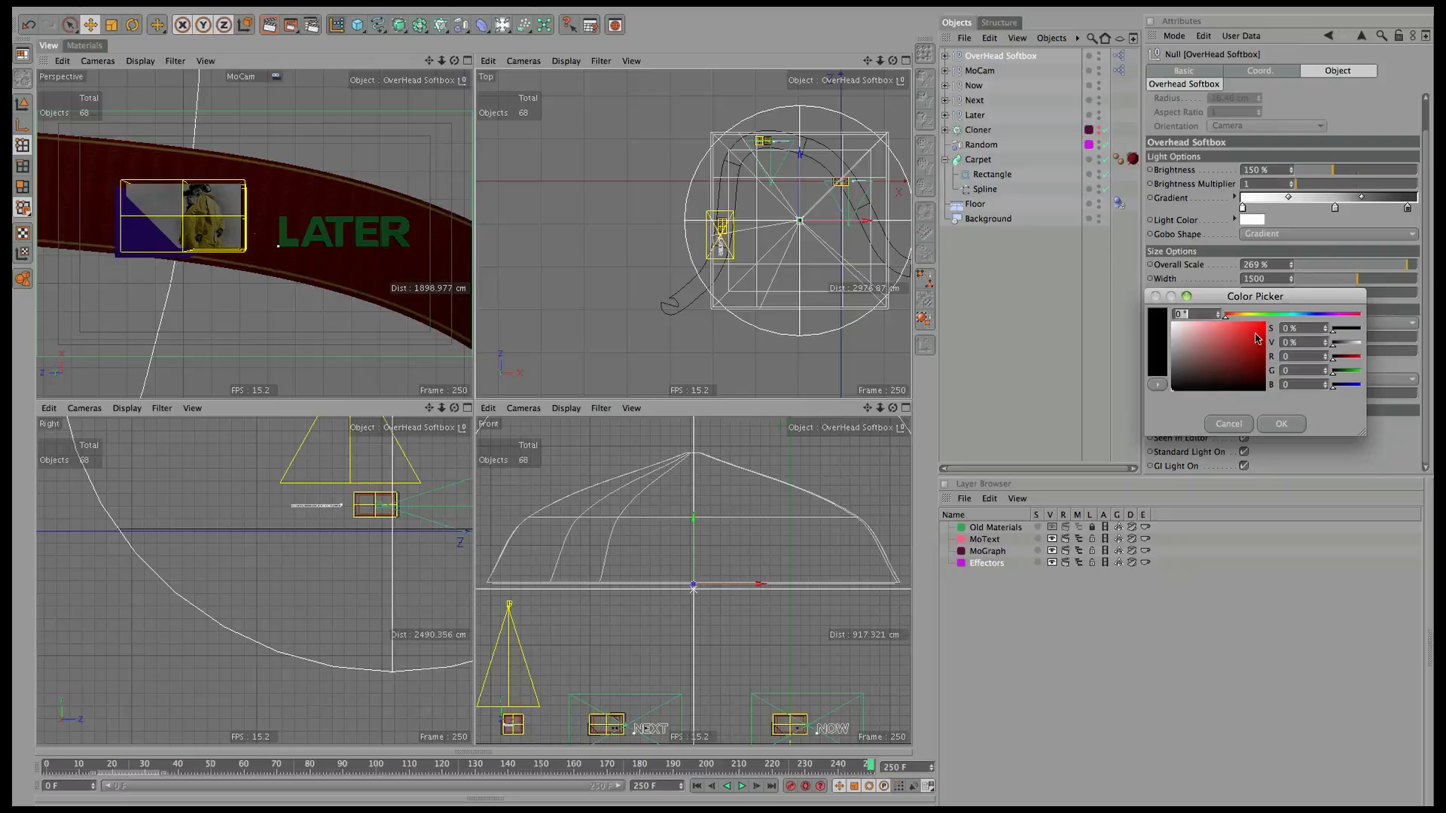
click(1308, 316)
drag(1195, 373, 1195, 378)
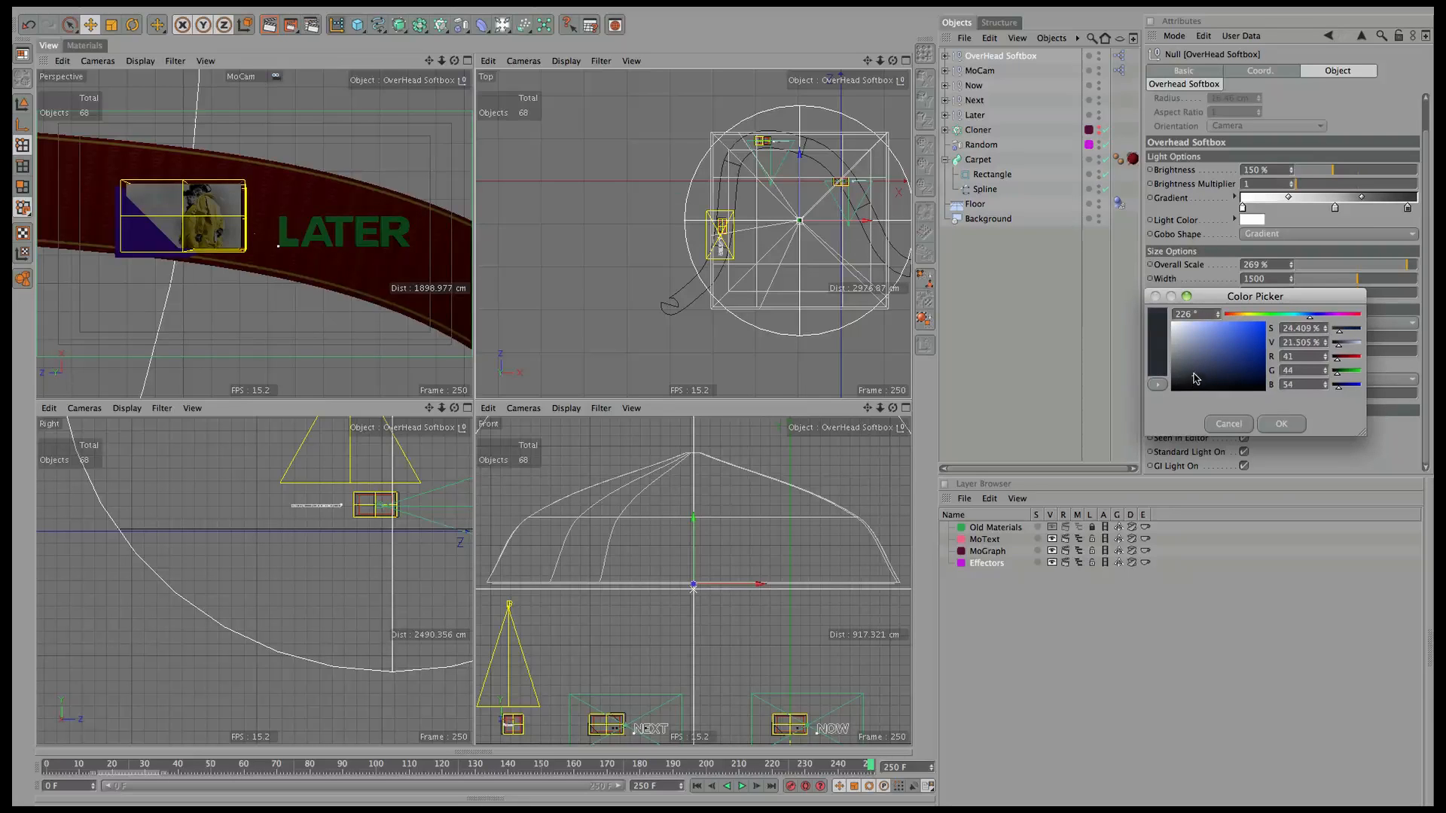
click(1284, 425)
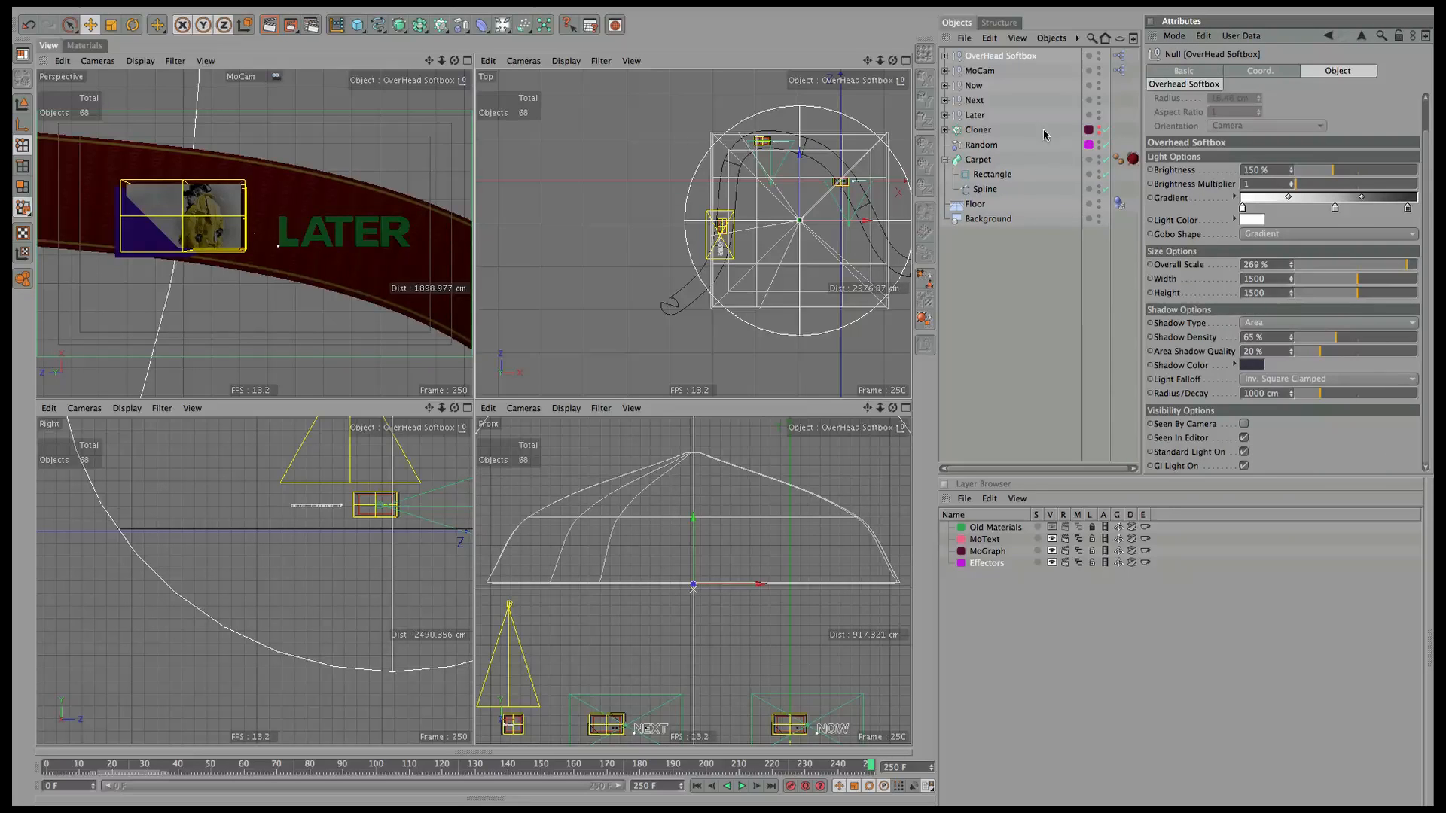
click(1101, 131)
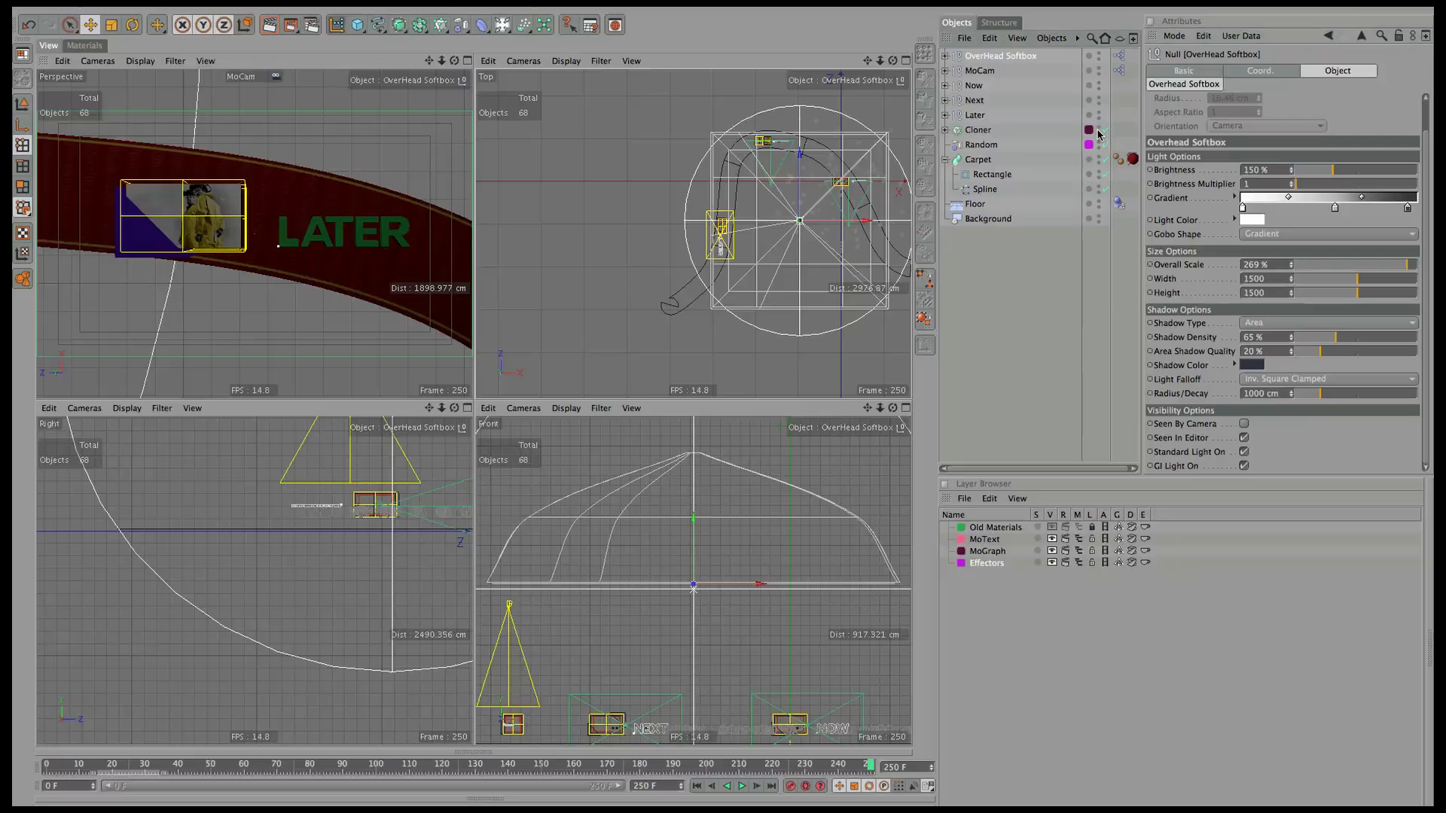
click(976, 130)
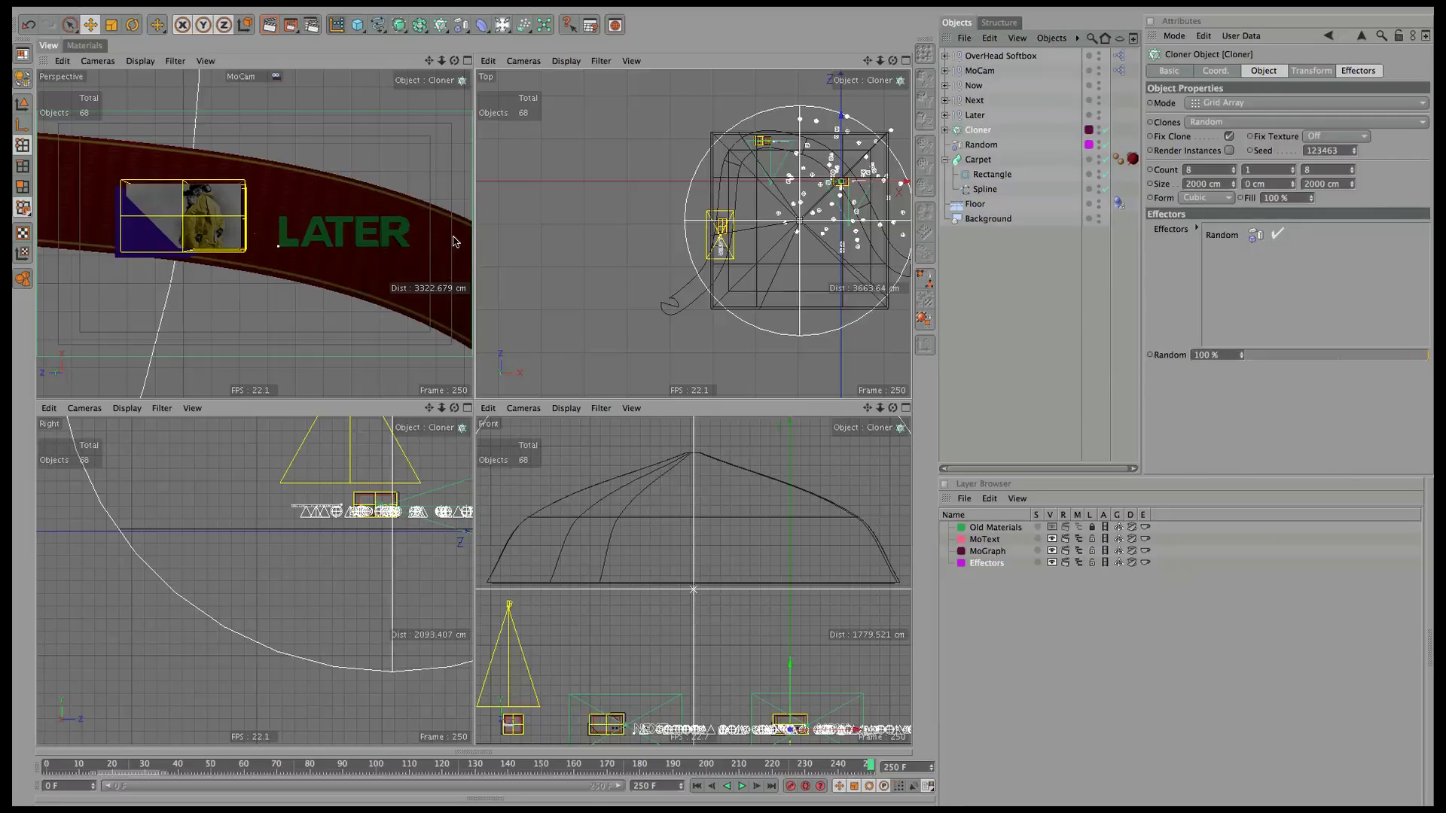
Render a first-frame preview, then select the Cloner's shapes from Platonic to Sphere.1 and disable the Cloner.
drag(871, 765, 269, 719)
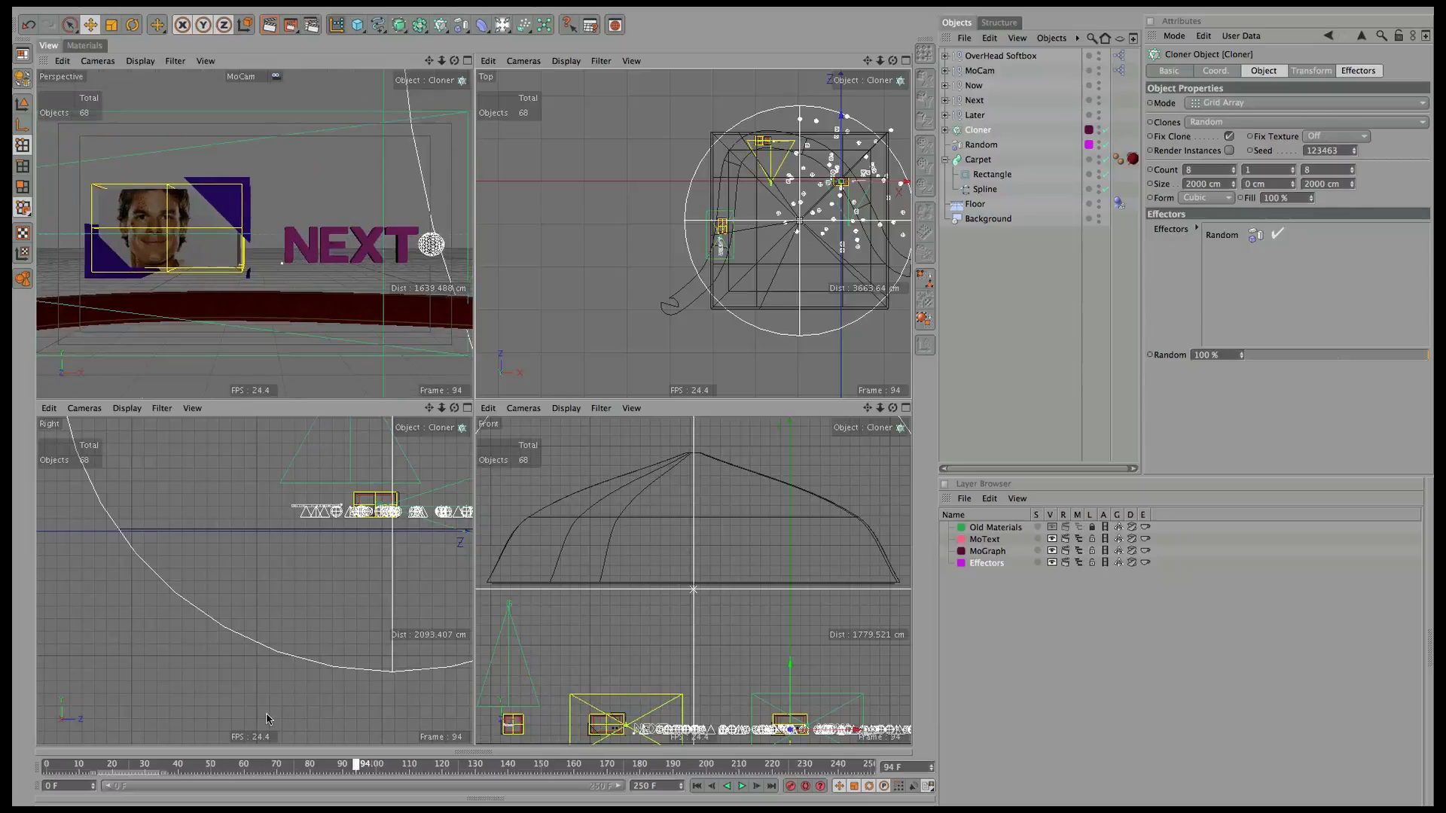
key(shift+f)
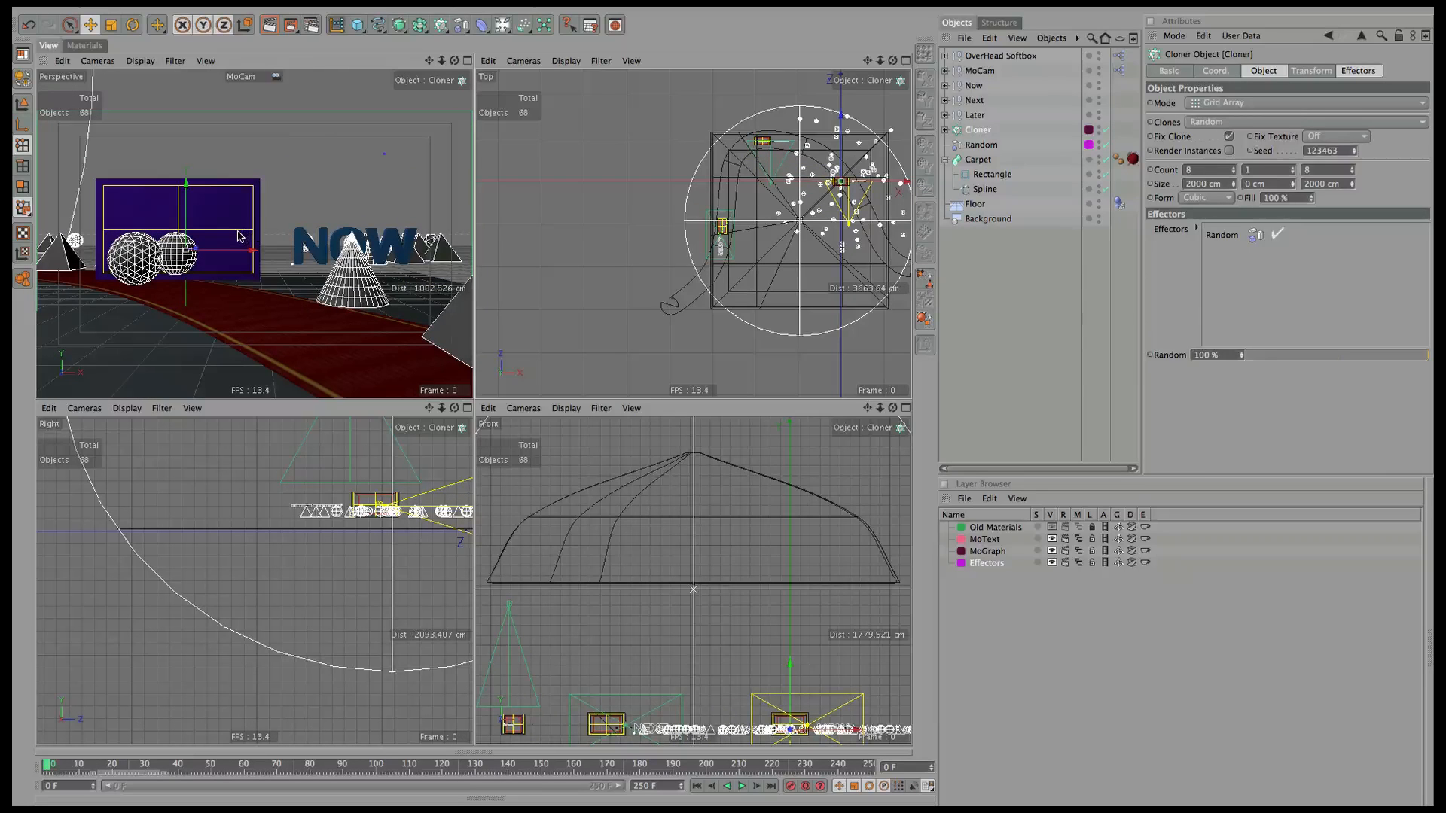
key(ctrl+r)
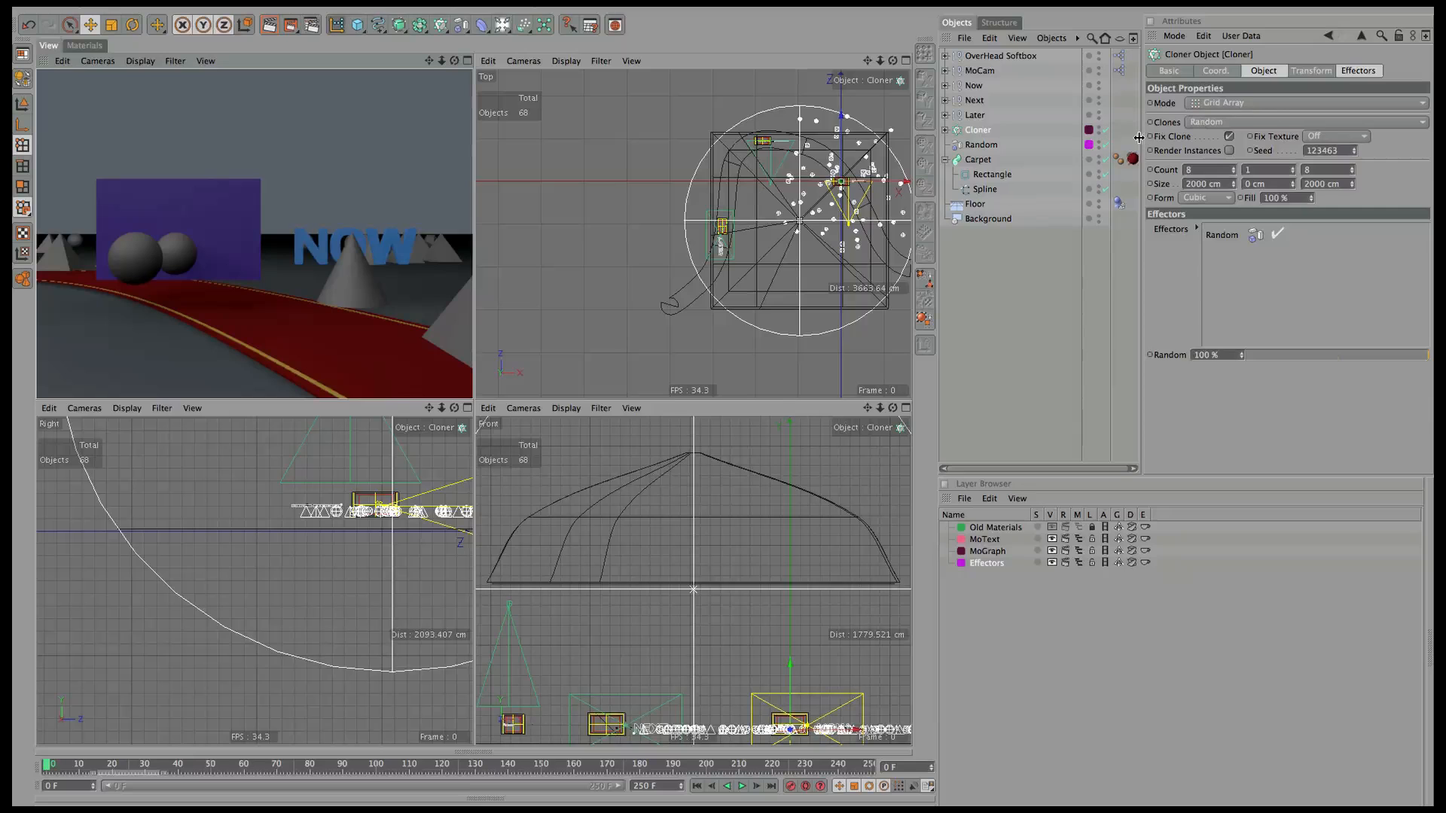
click(945, 131)
click(990, 147)
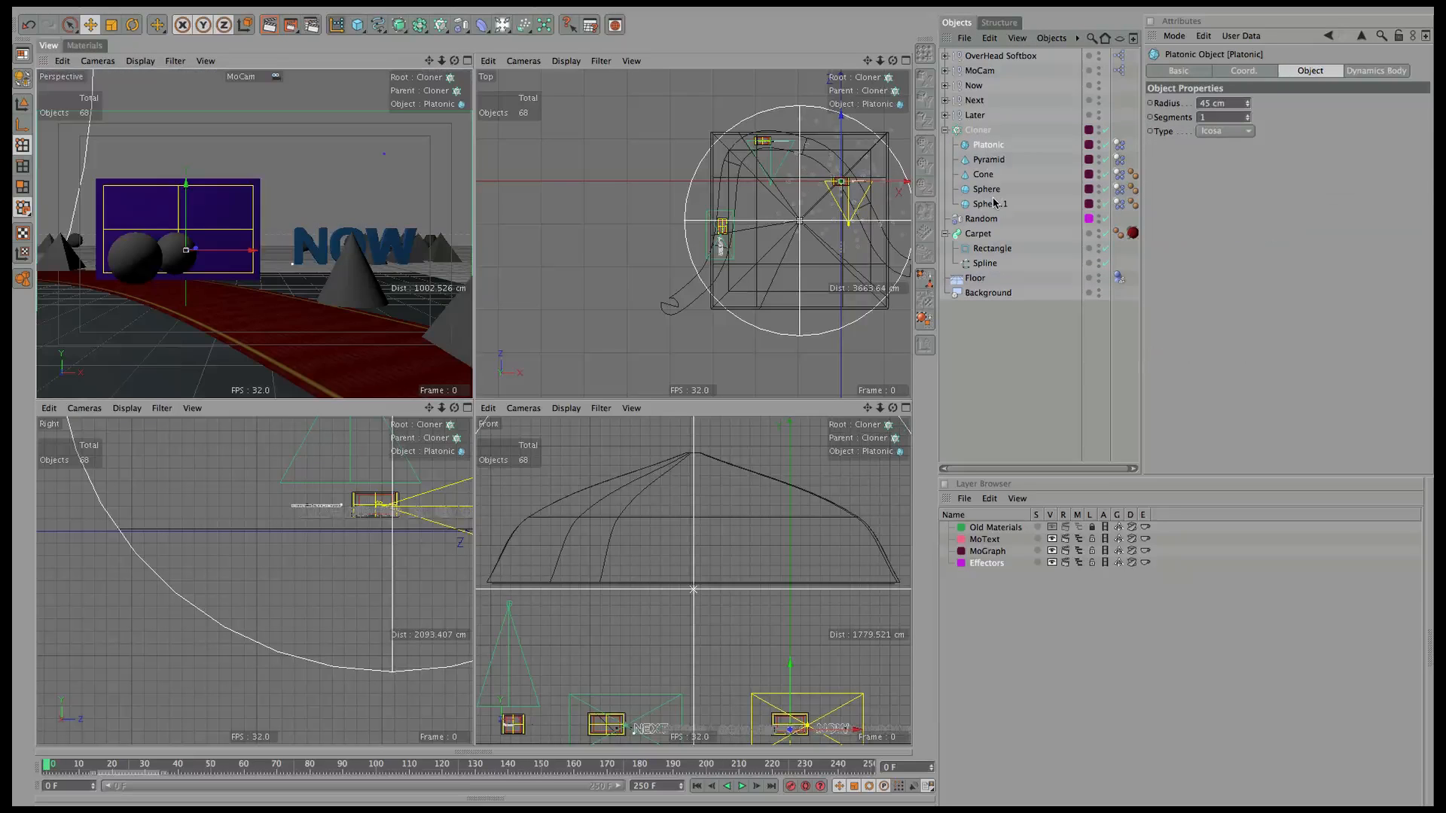
shift+click(999, 204)
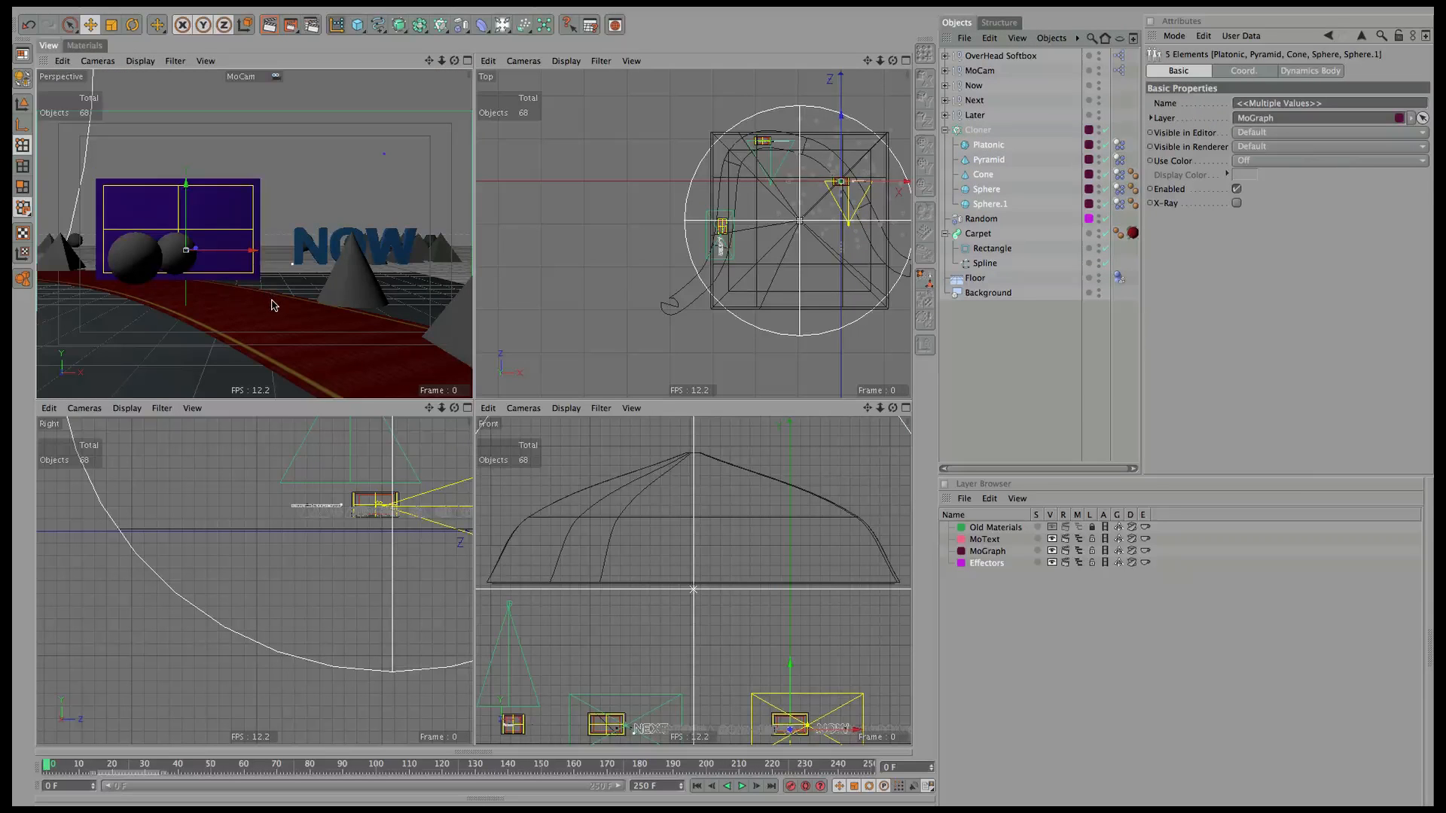
click(1106, 131)
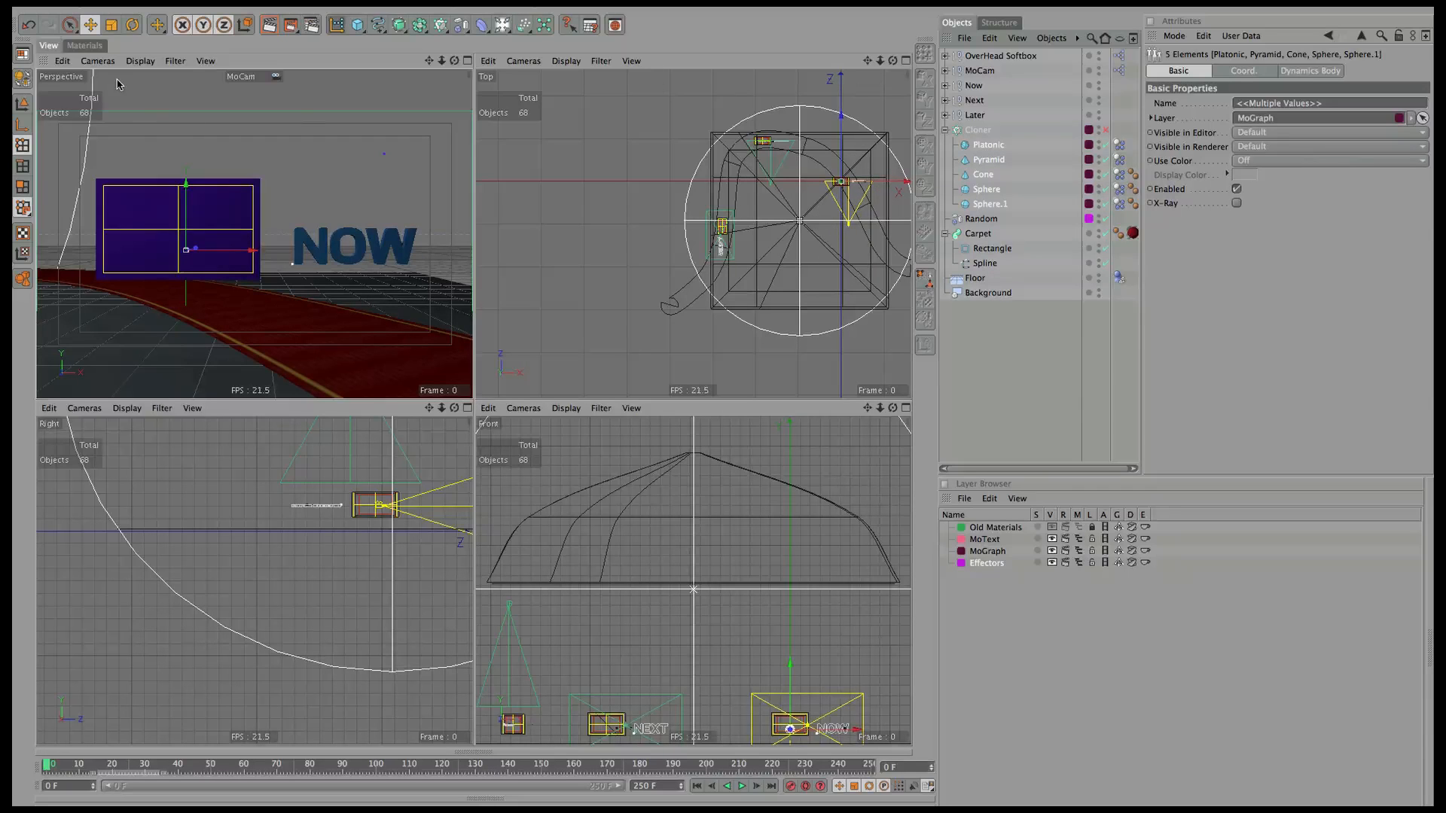
In the editor camera, scale the cloned shapes down and re-enable the Cloner.
click(96, 62)
click(124, 112)
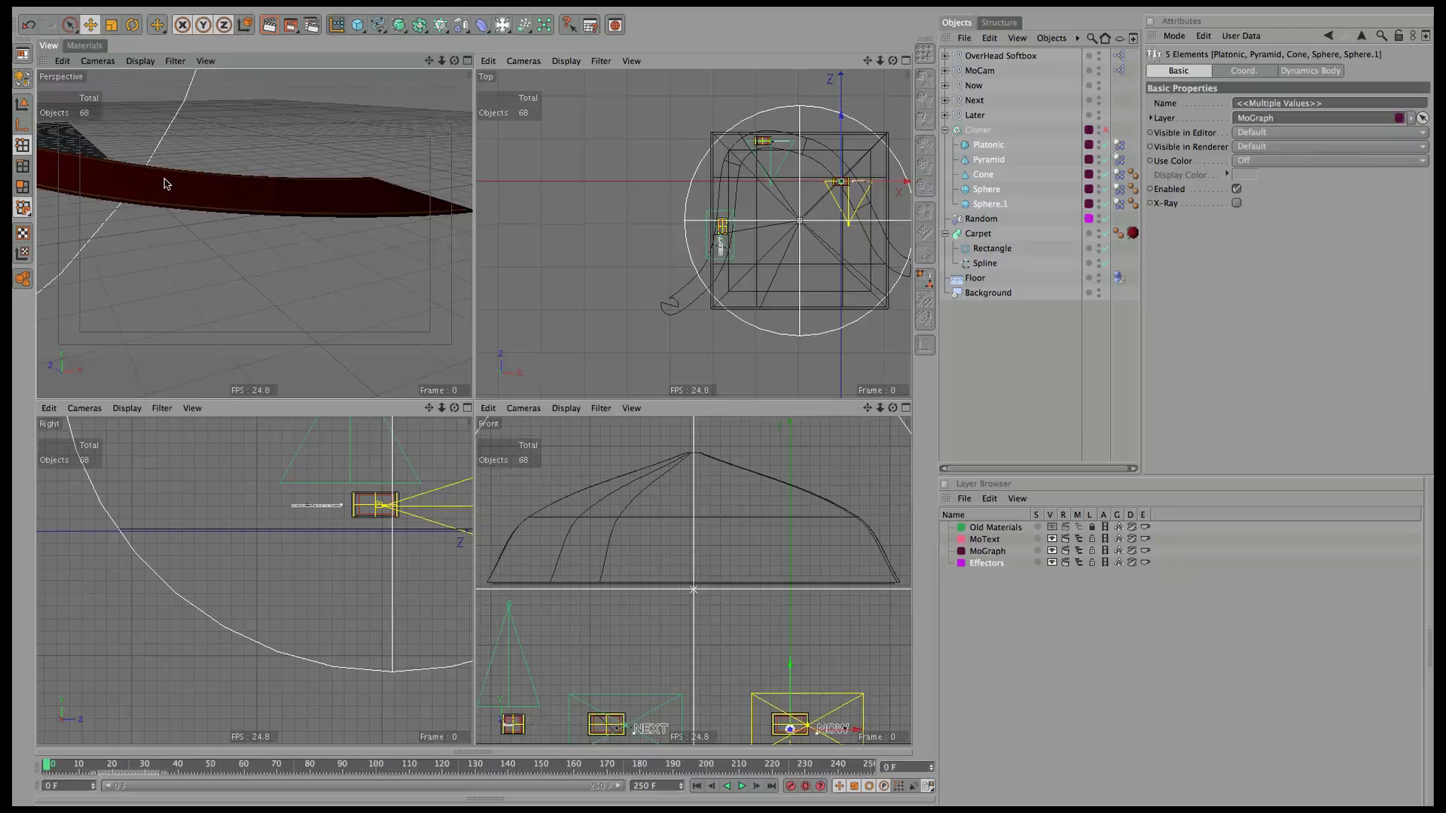
key(o)
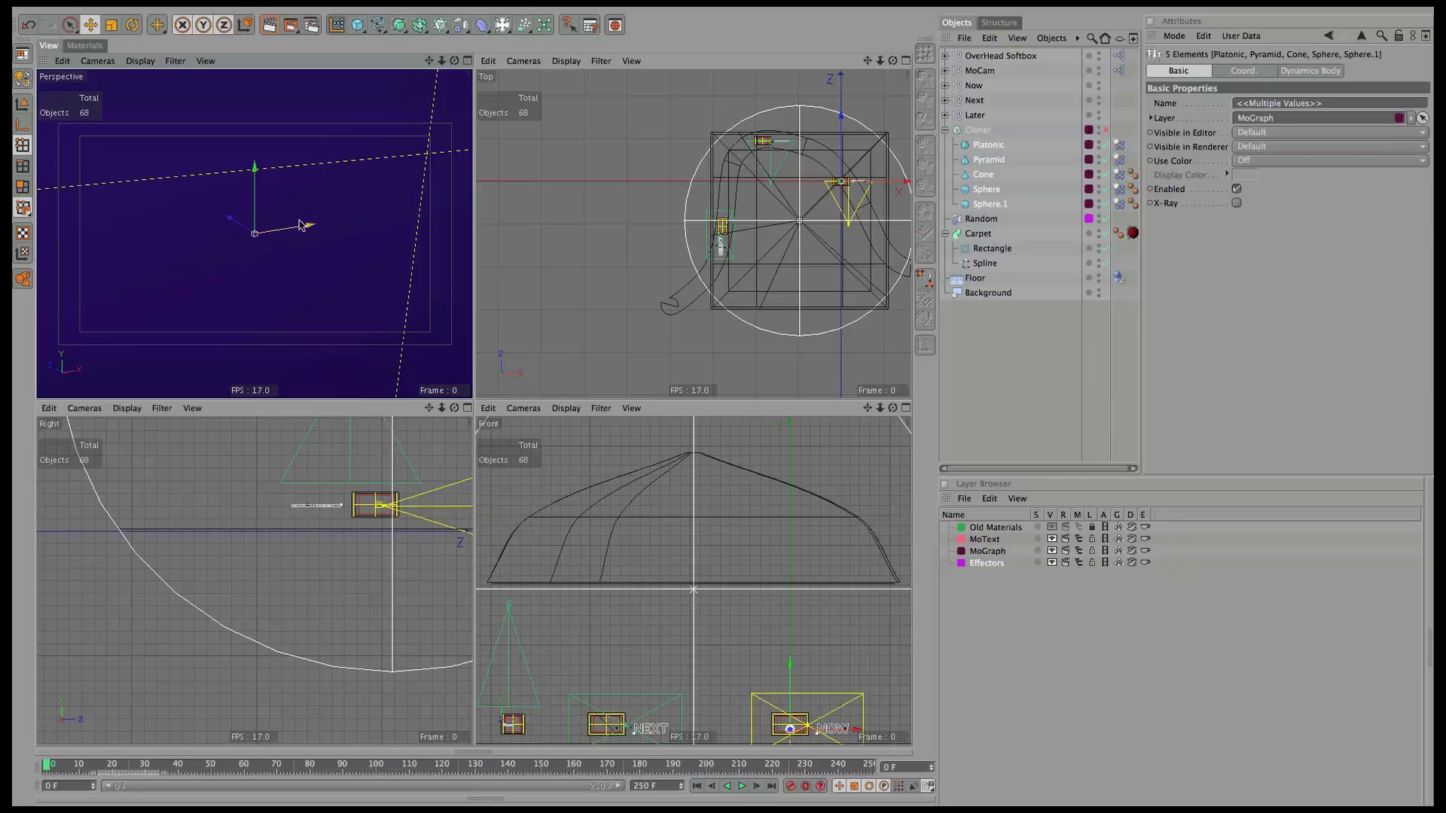
alt+right_drag(407, 200, 81, 336)
alt+right_drag(331, 243, 255, 271)
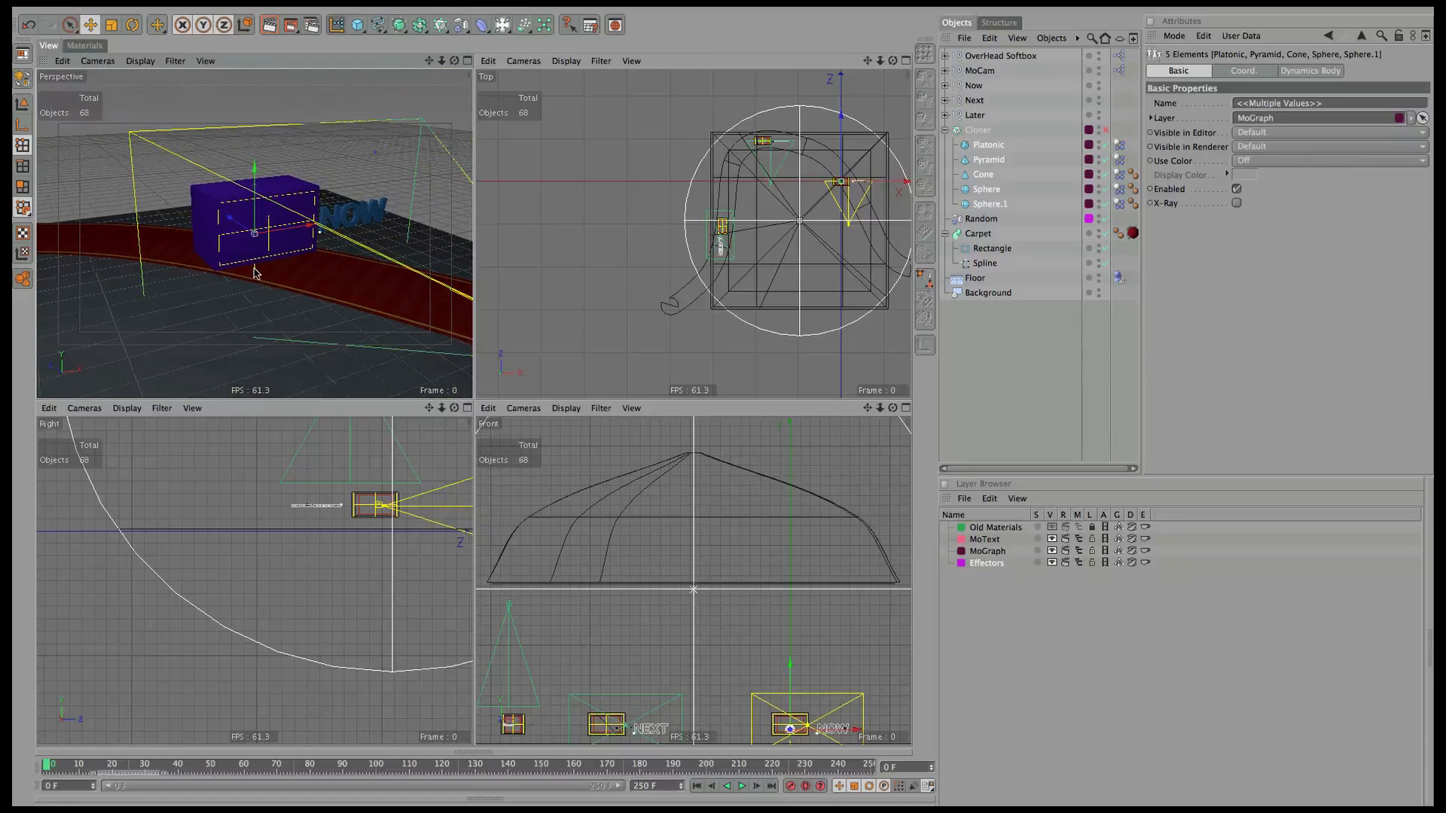
key(t)
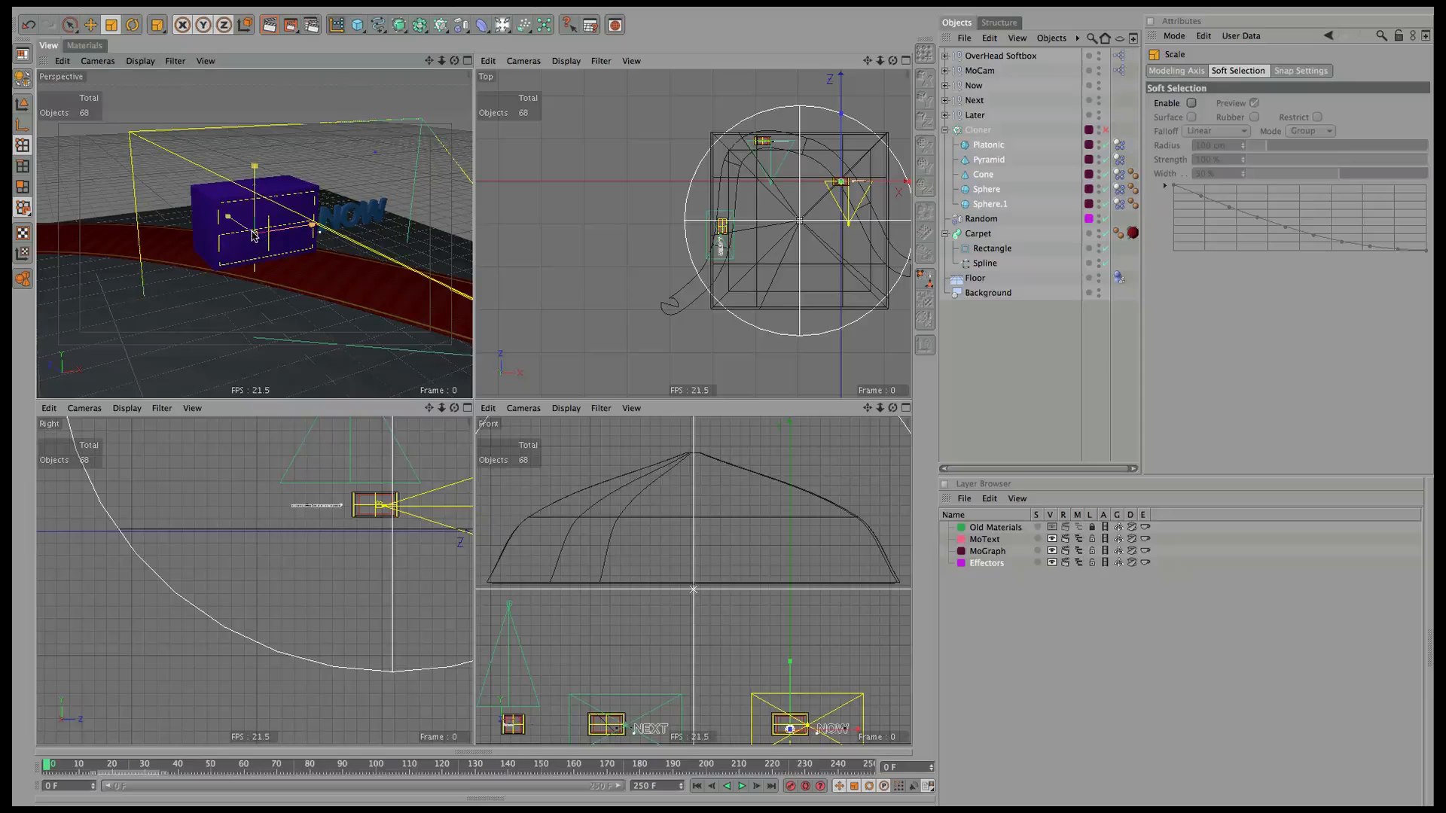
drag(12, 467, 8, 470)
click(1106, 130)
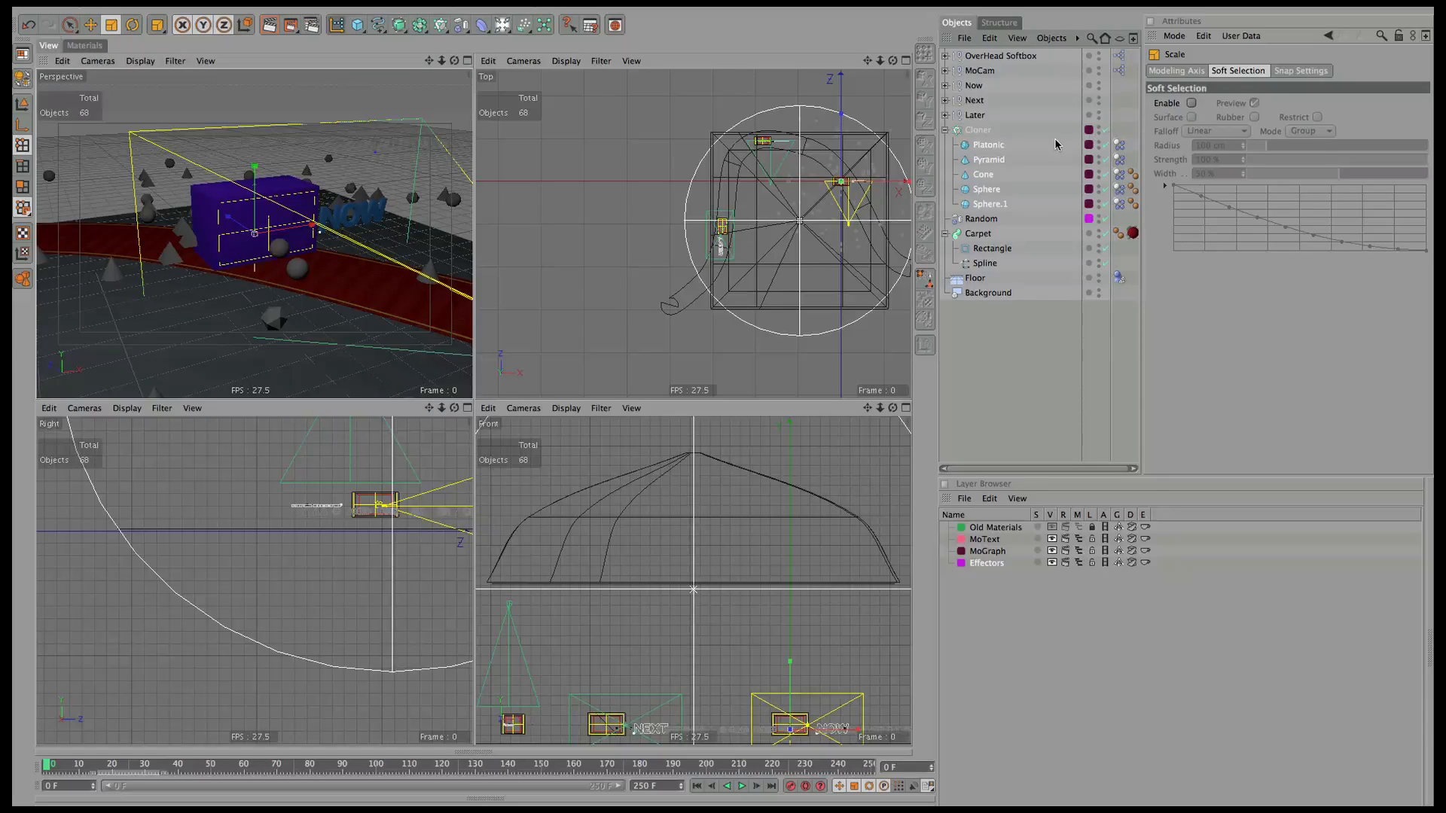
drag(254, 234, 12, 479)
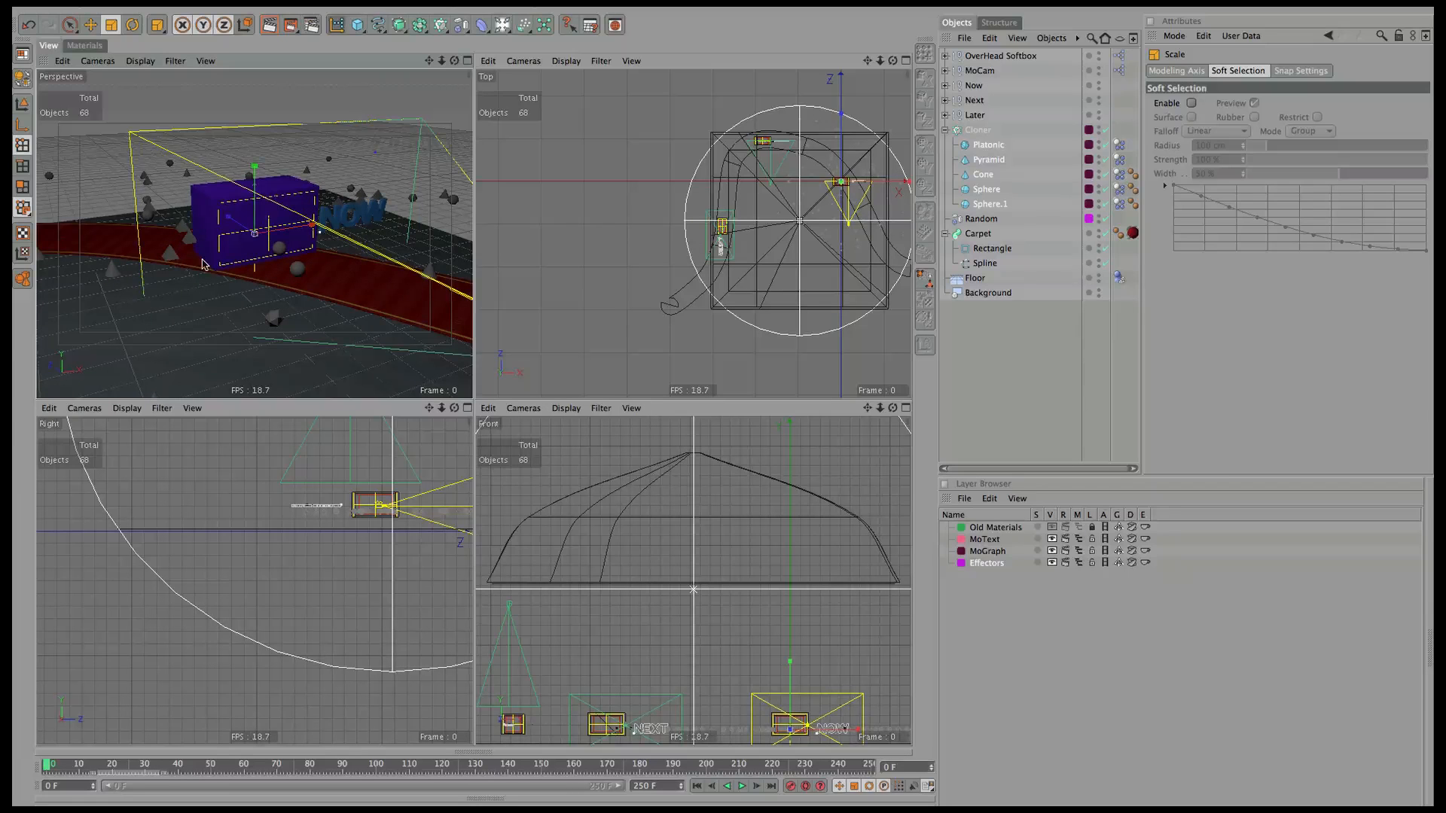
Switch the Perspective view back to MoCam and render a preview of the scattered clones.
click(98, 61)
mouse_move(137, 83)
click(202, 200)
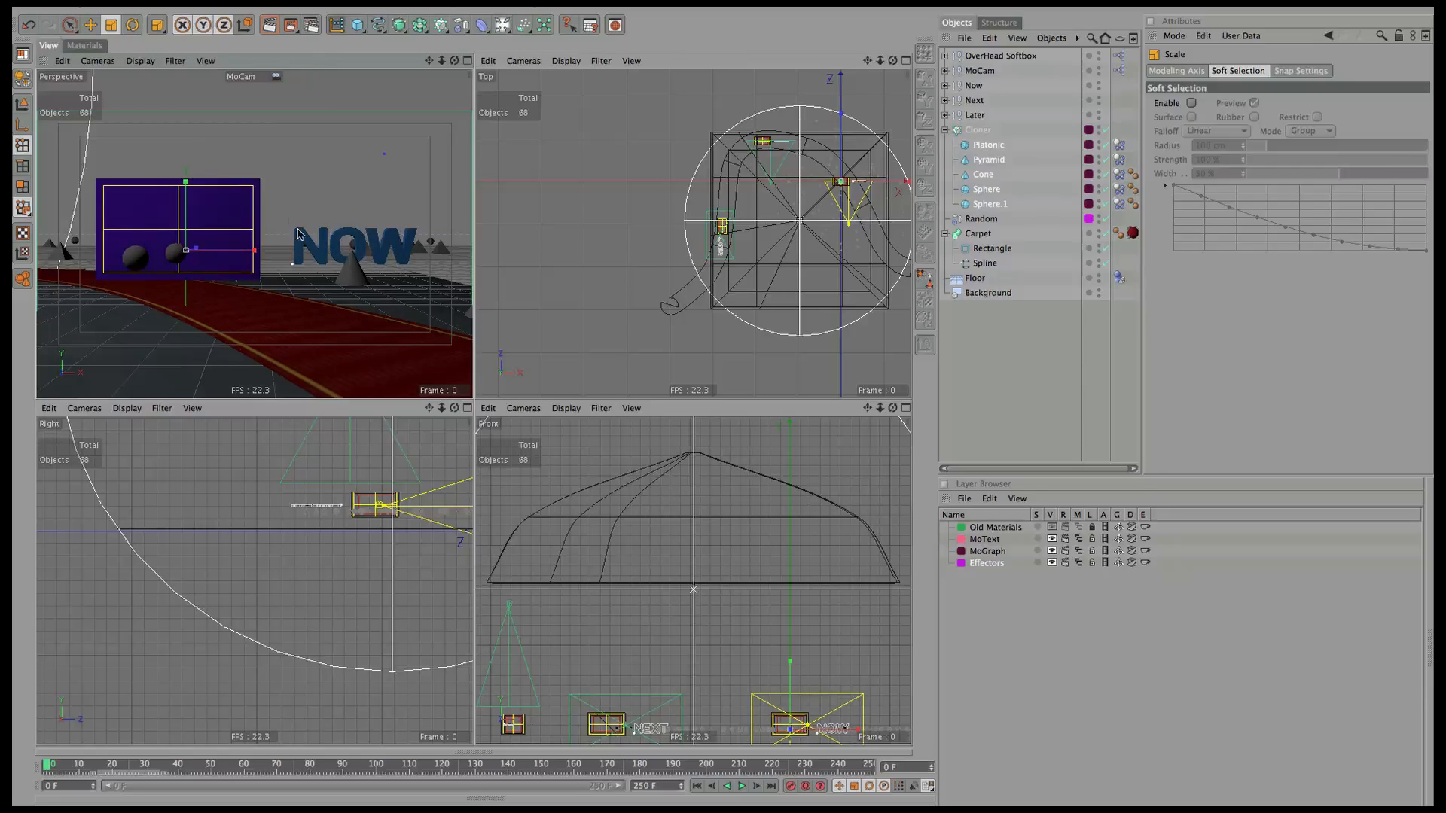
click(188, 251)
click(981, 131)
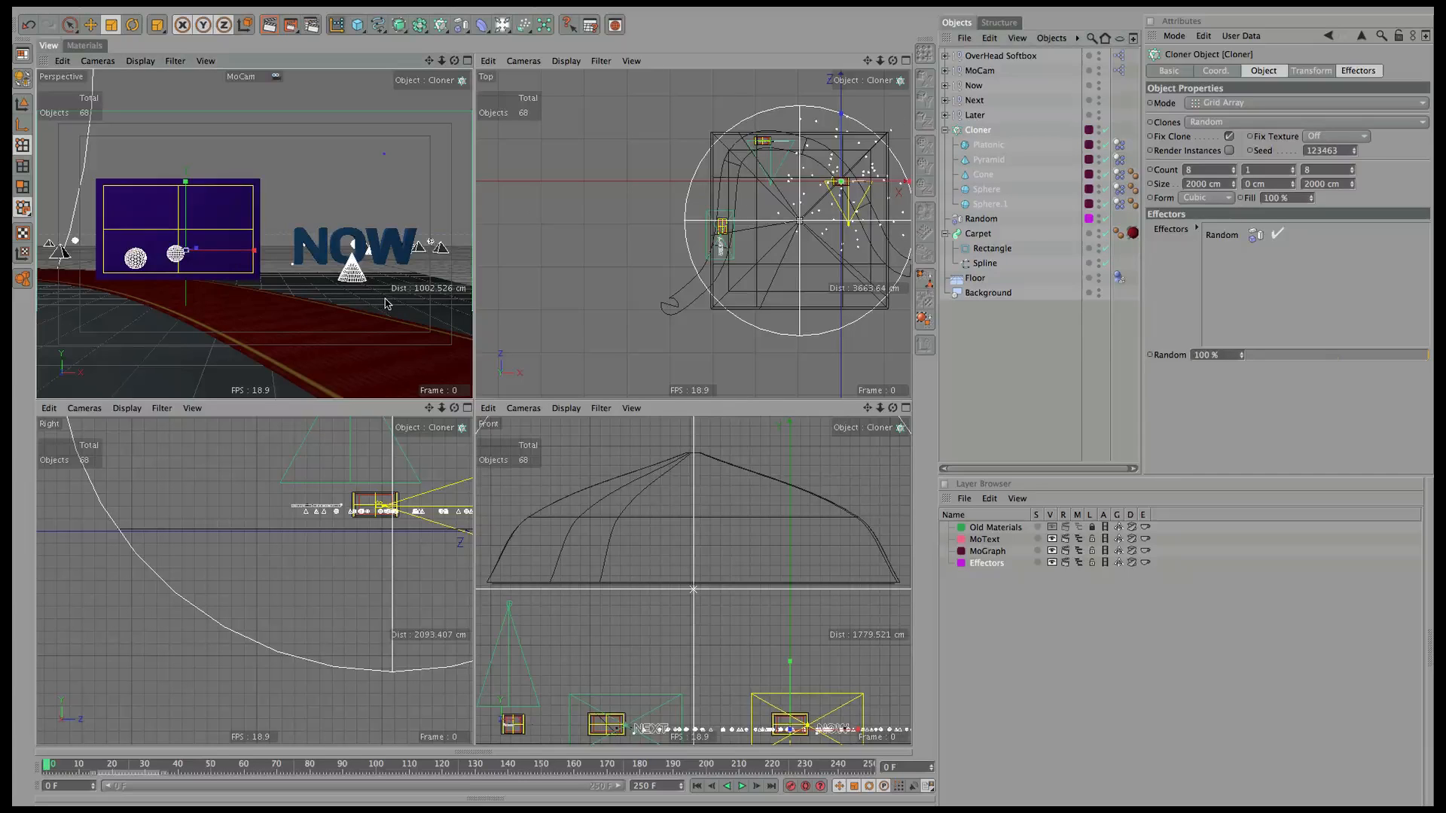
key(ctrl+r)
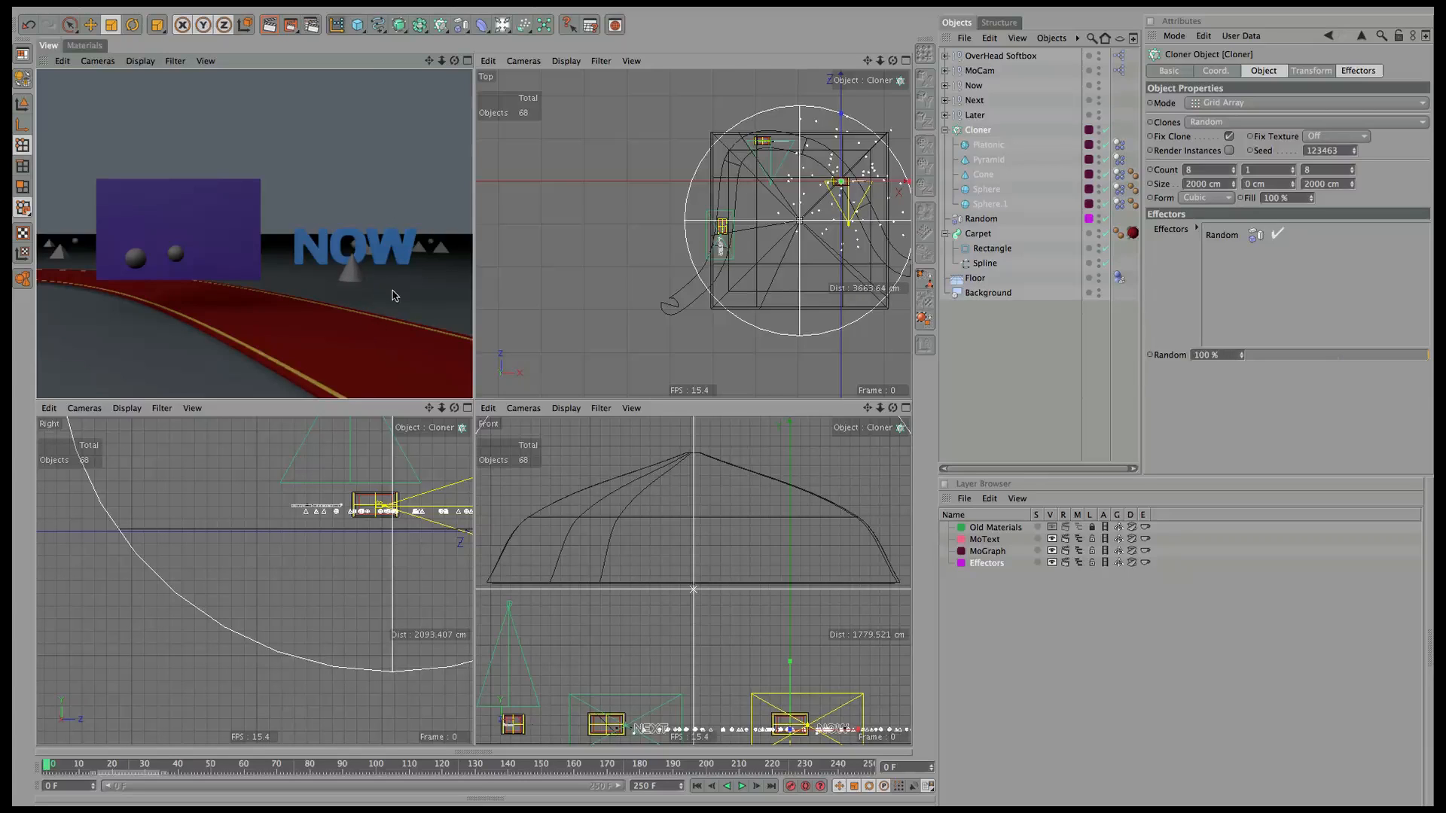
click(947, 131)
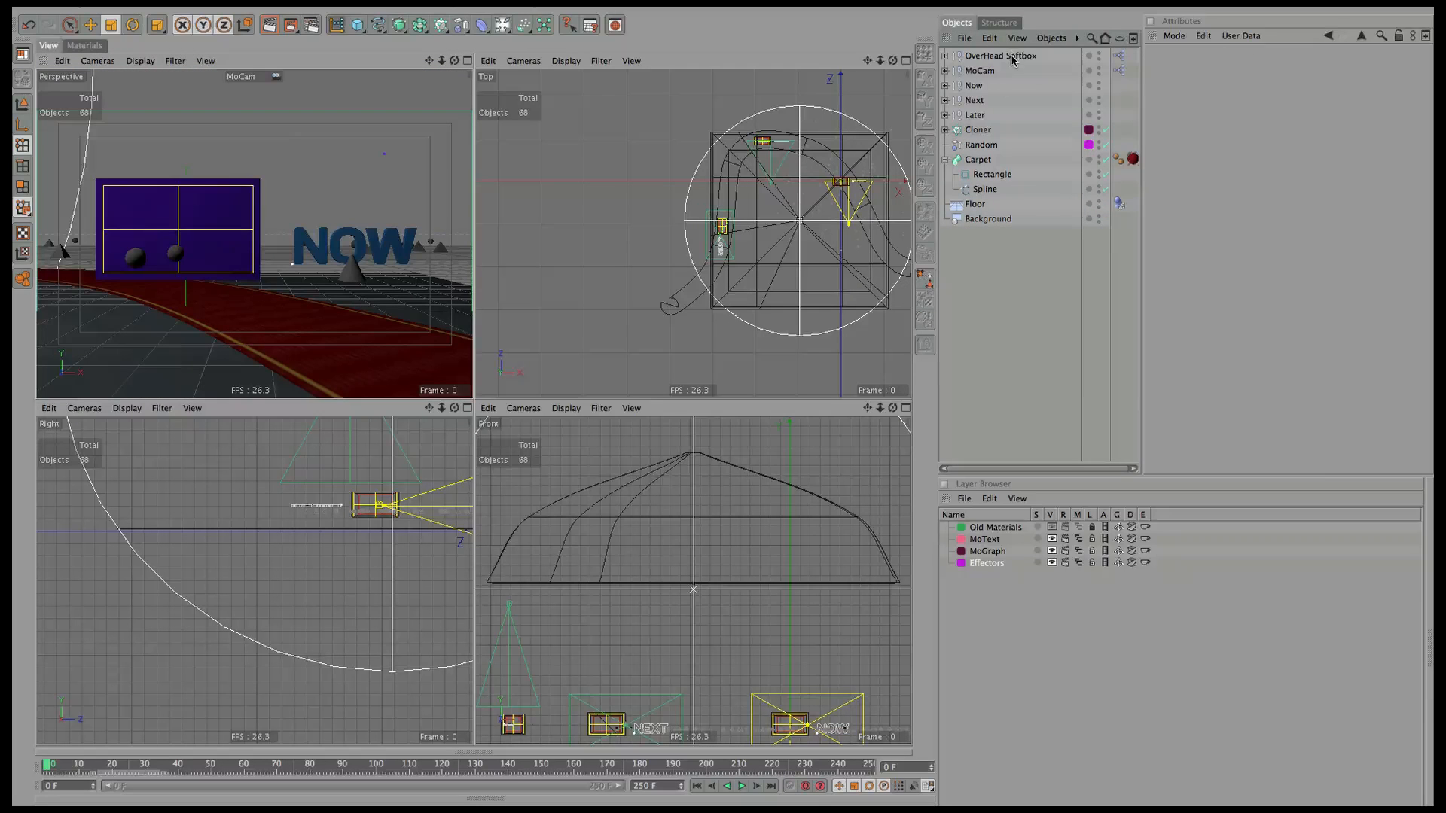
Move the OverHead Softbox right along X and raise its brightness to 316%.
click(1015, 56)
key(e)
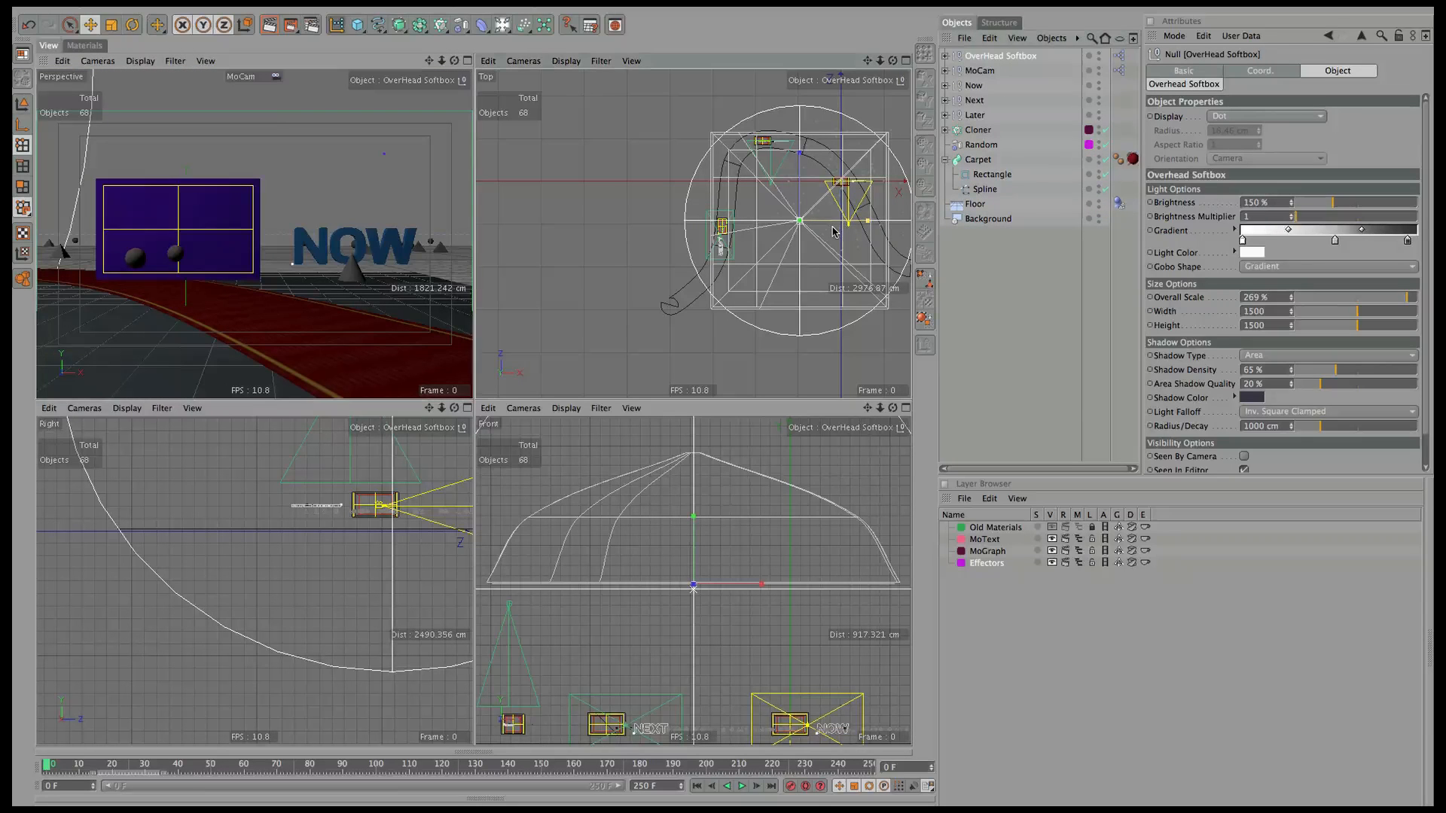
mouse_move(845, 221)
mouse_down()
mouse_move(887, 215)
mouse_move(856, 219)
mouse_up()
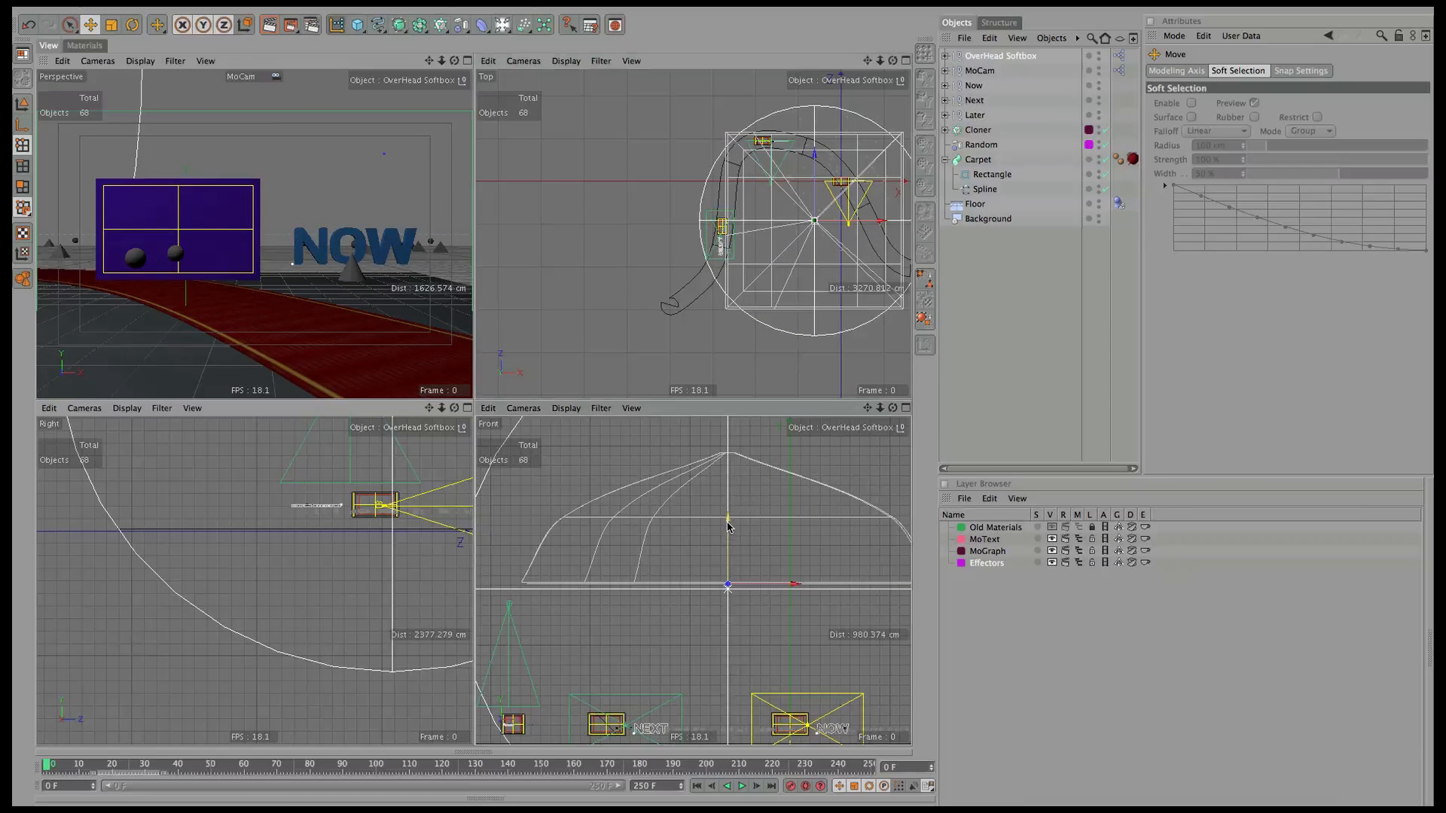
click(1015, 57)
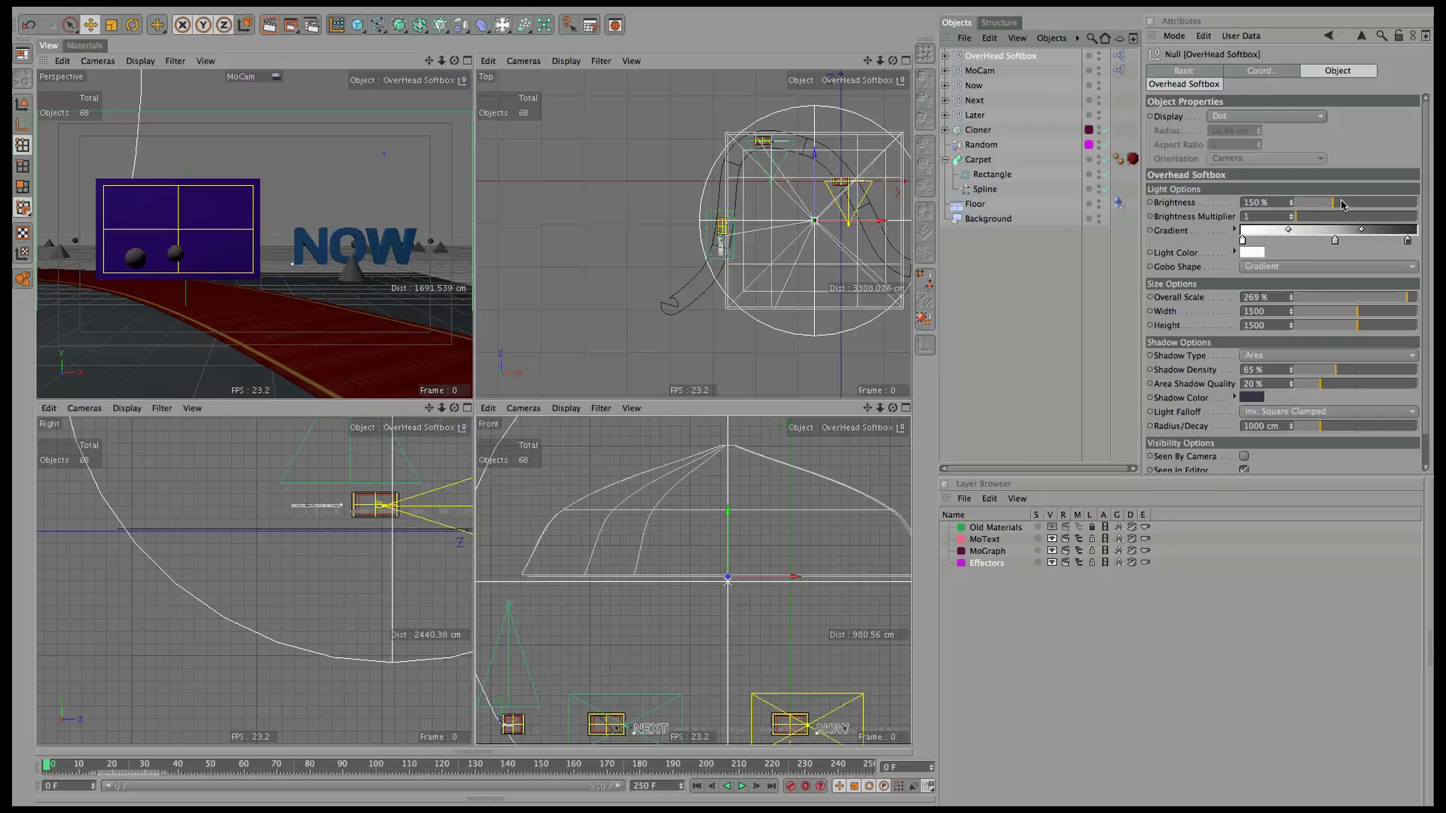
drag(1343, 202, 1376, 203)
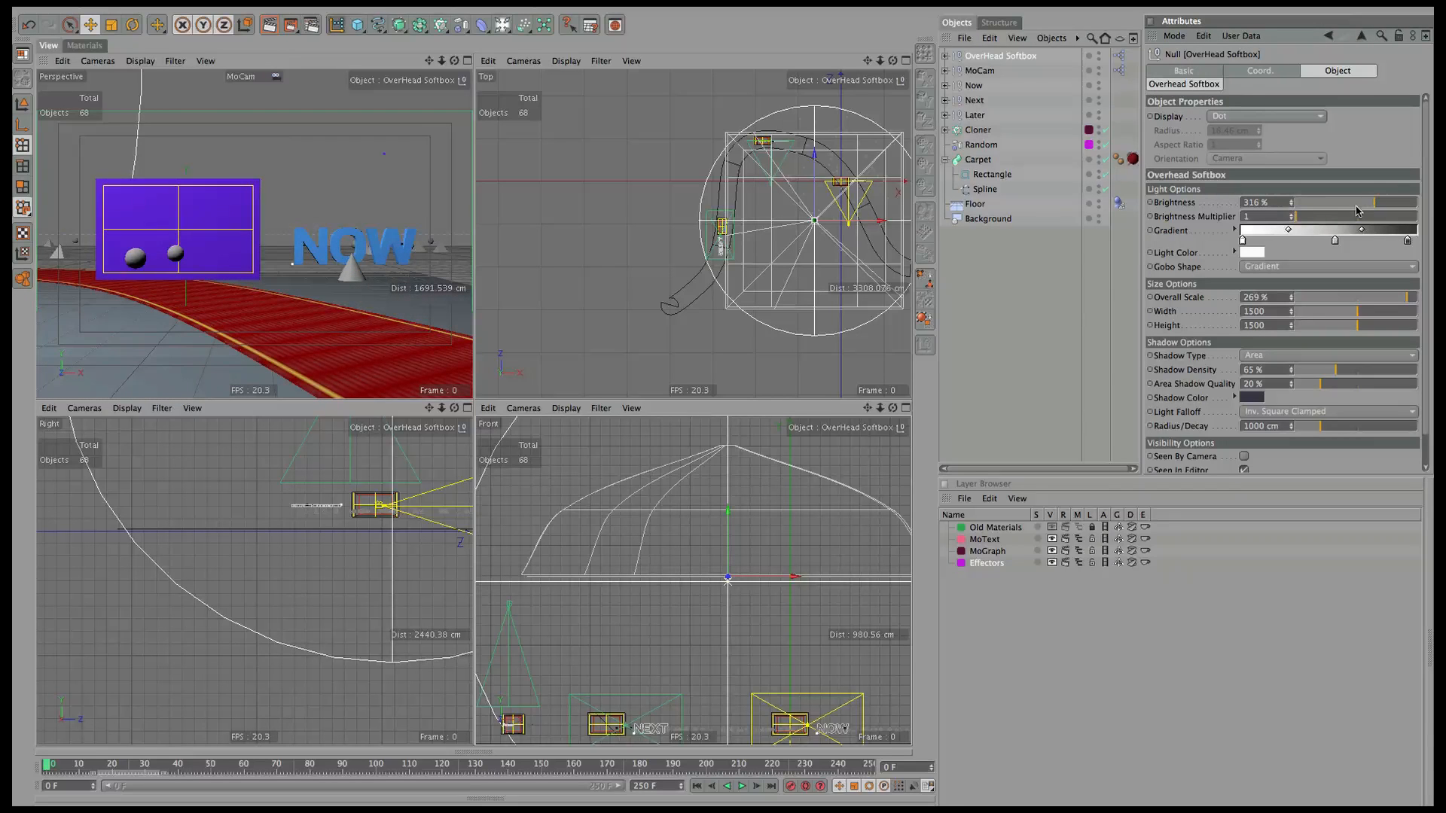
click(976, 204)
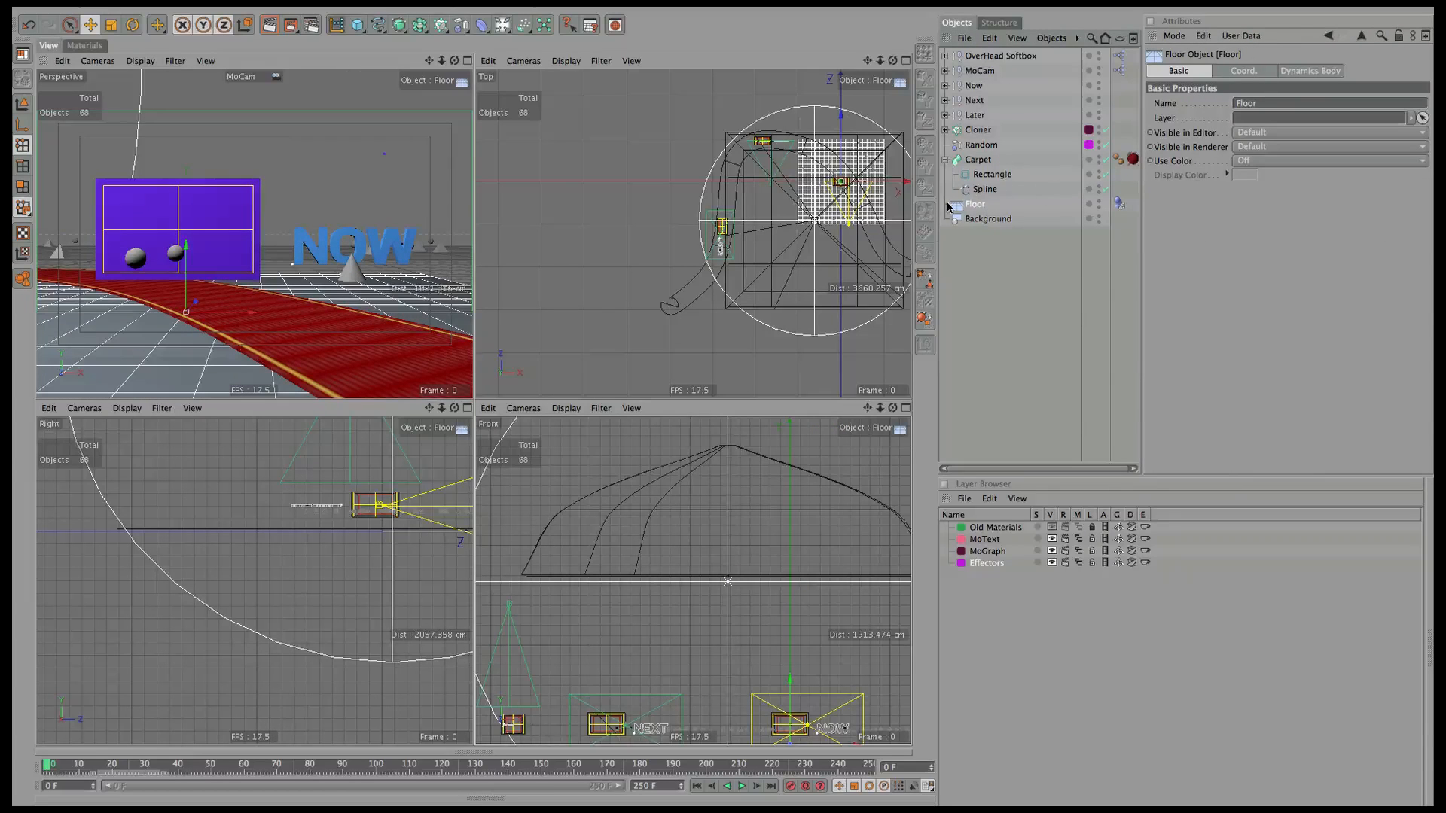
Create a new material named 'floor / Bg'.
click(85, 46)
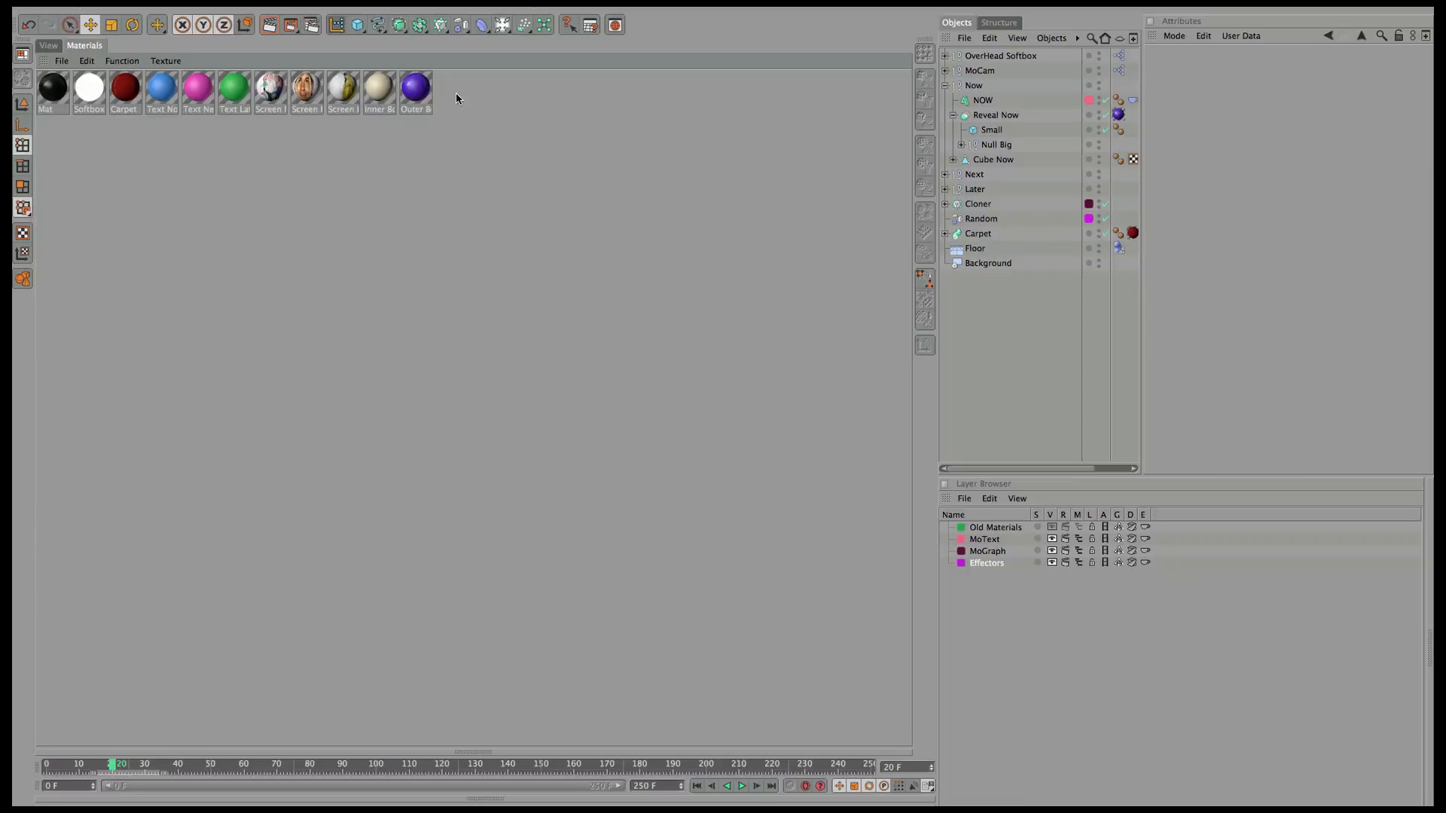
click(62, 60)
click(76, 79)
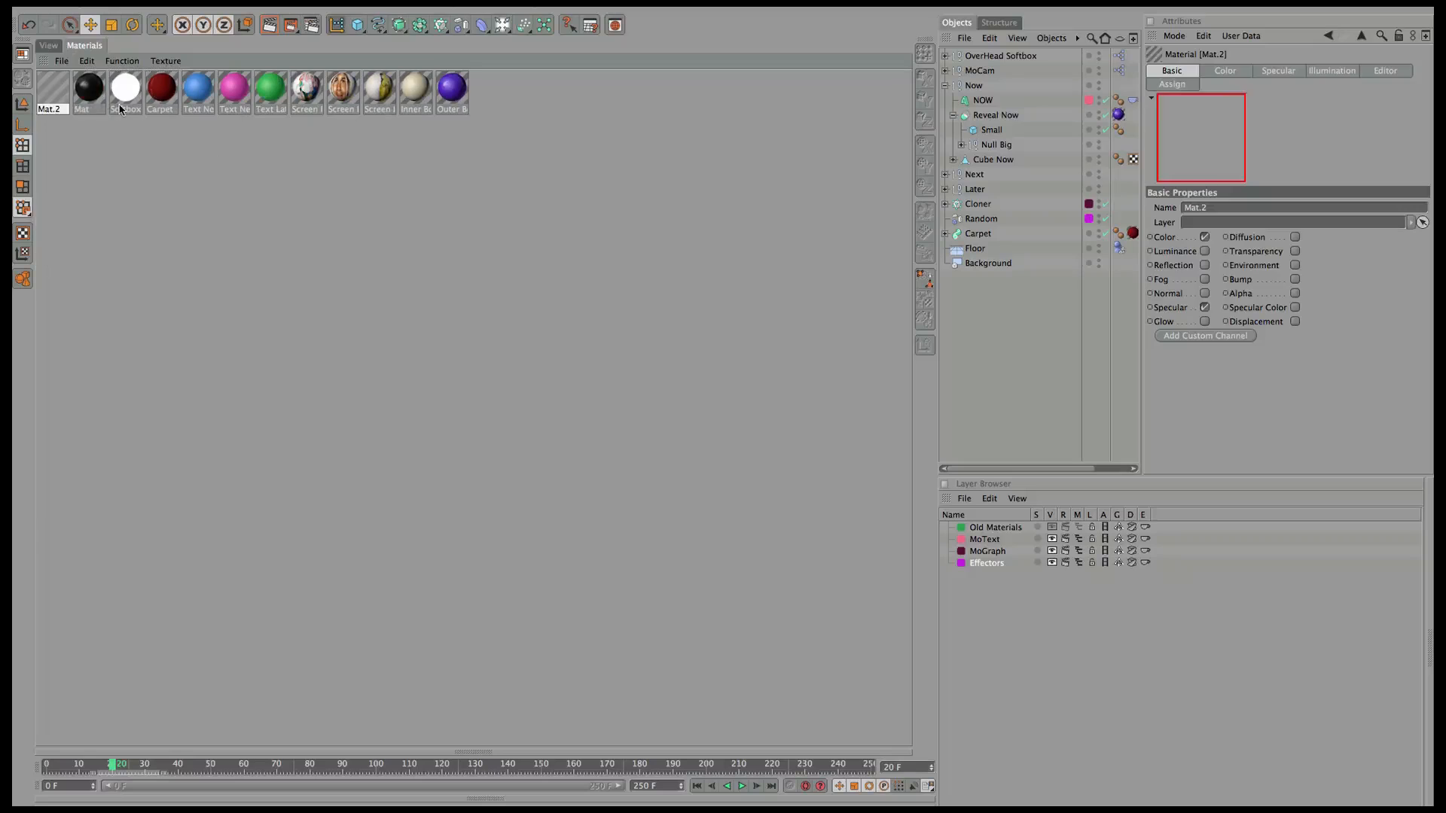
click(1181, 211)
text(f)
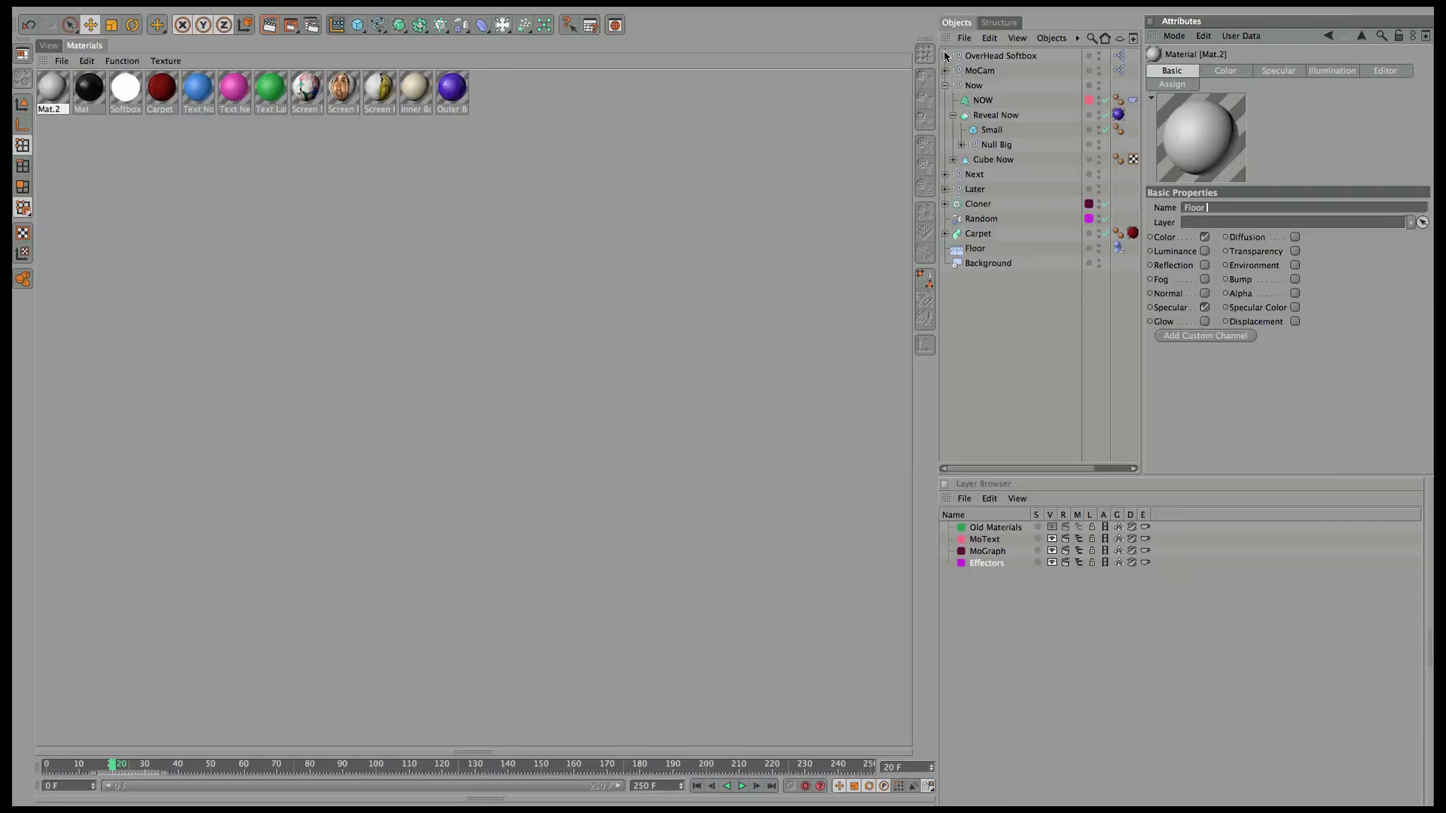
text(loor / Bg)
key(Return)
Set the material's Color to a pale light blue.
click(1228, 70)
click(1202, 241)
click(1257, 173)
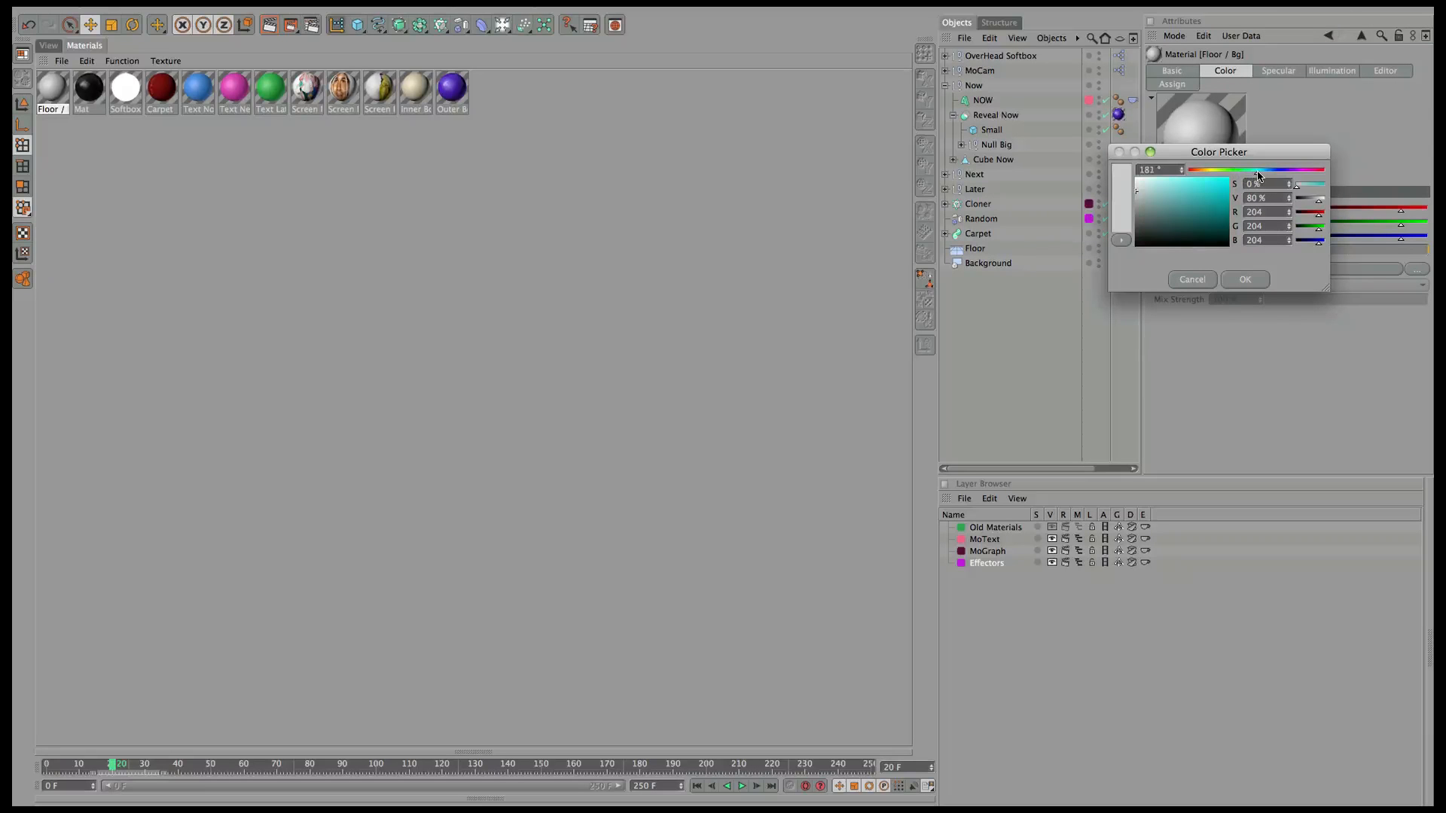
drag(1260, 178, 1265, 174)
drag(1177, 184, 1156, 185)
click(1238, 280)
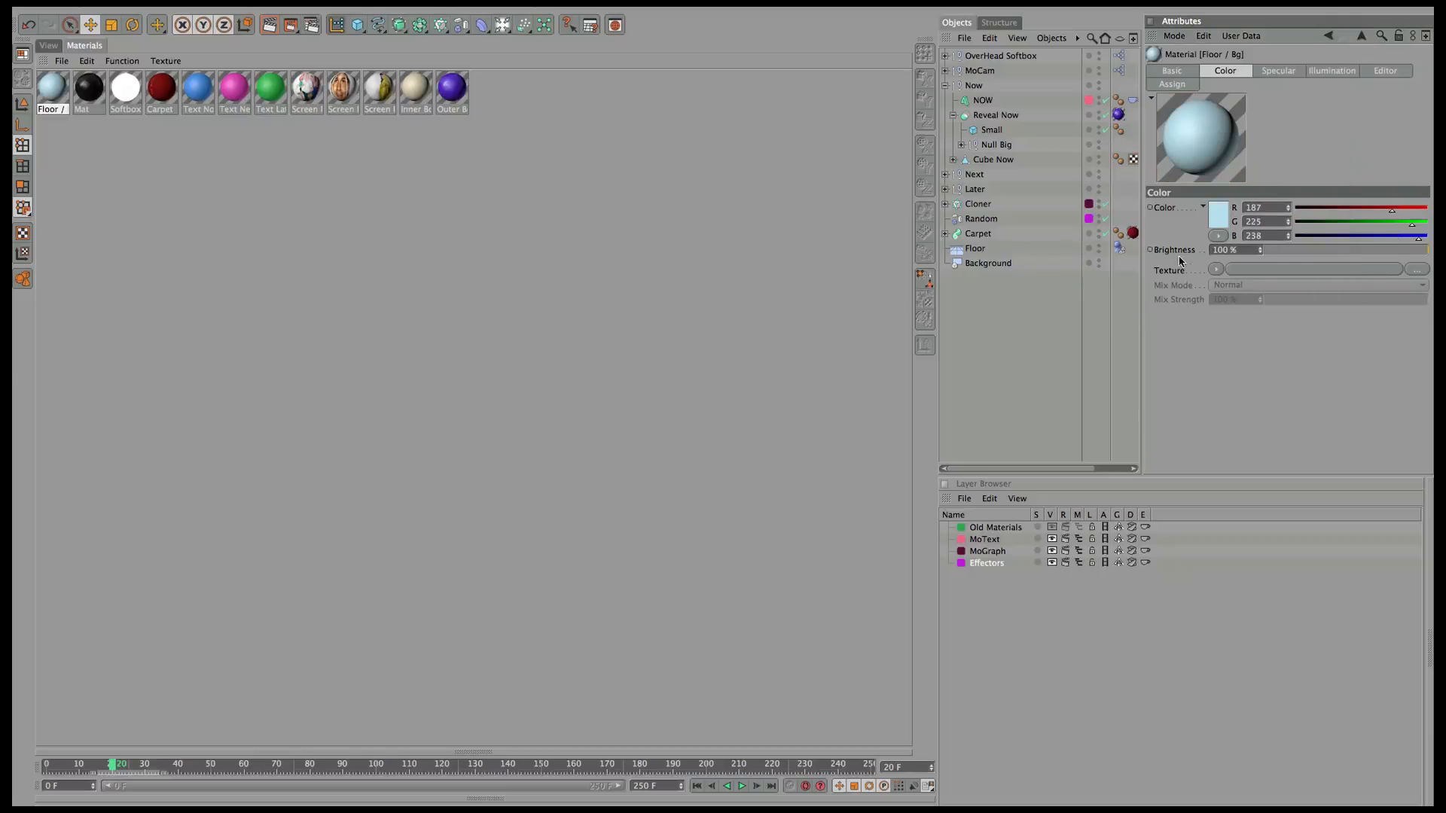
Add a Blistered Turbulence Noise texture to the Color channel, keeping Texture space.
click(1216, 271)
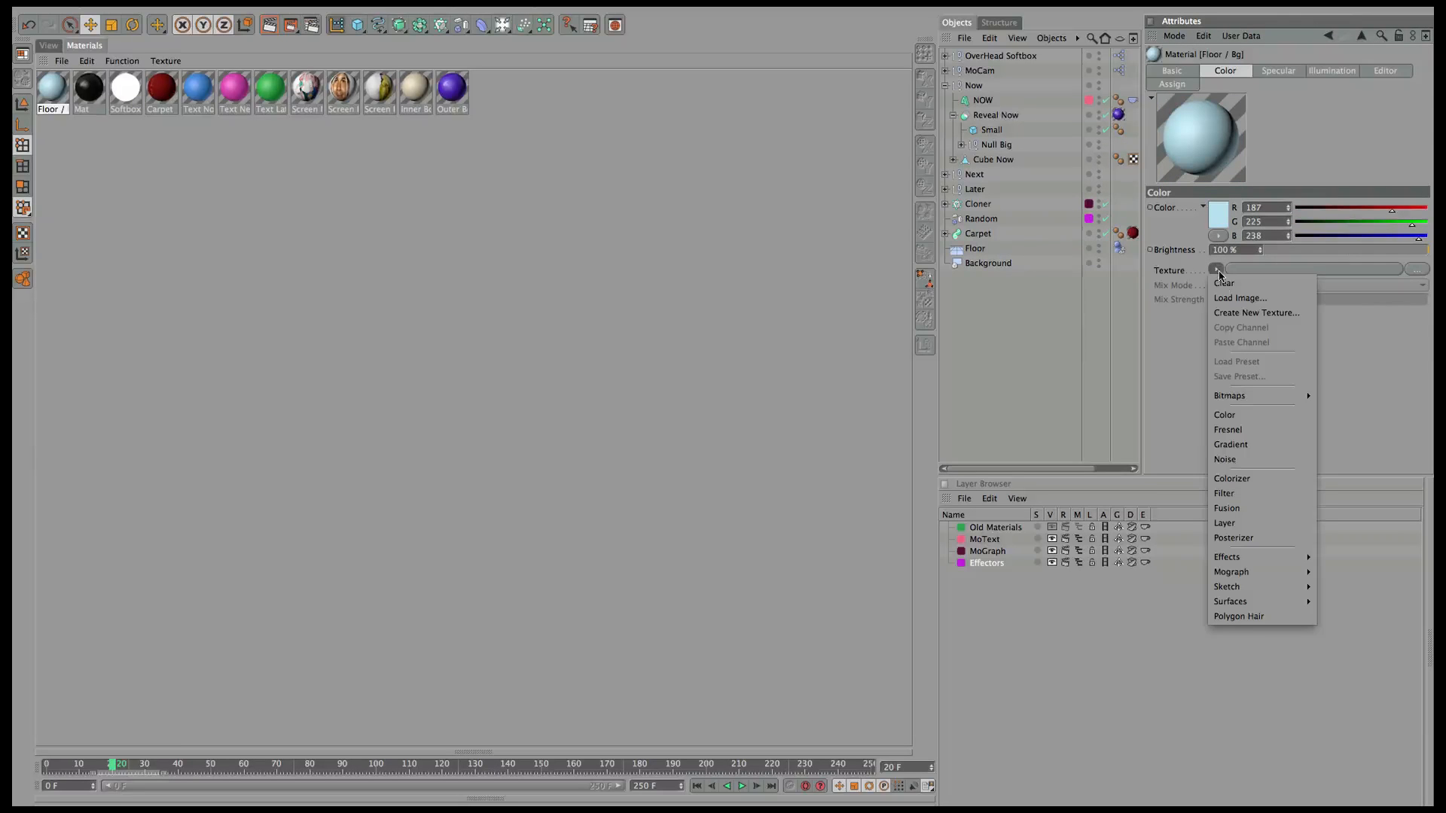
click(1235, 463)
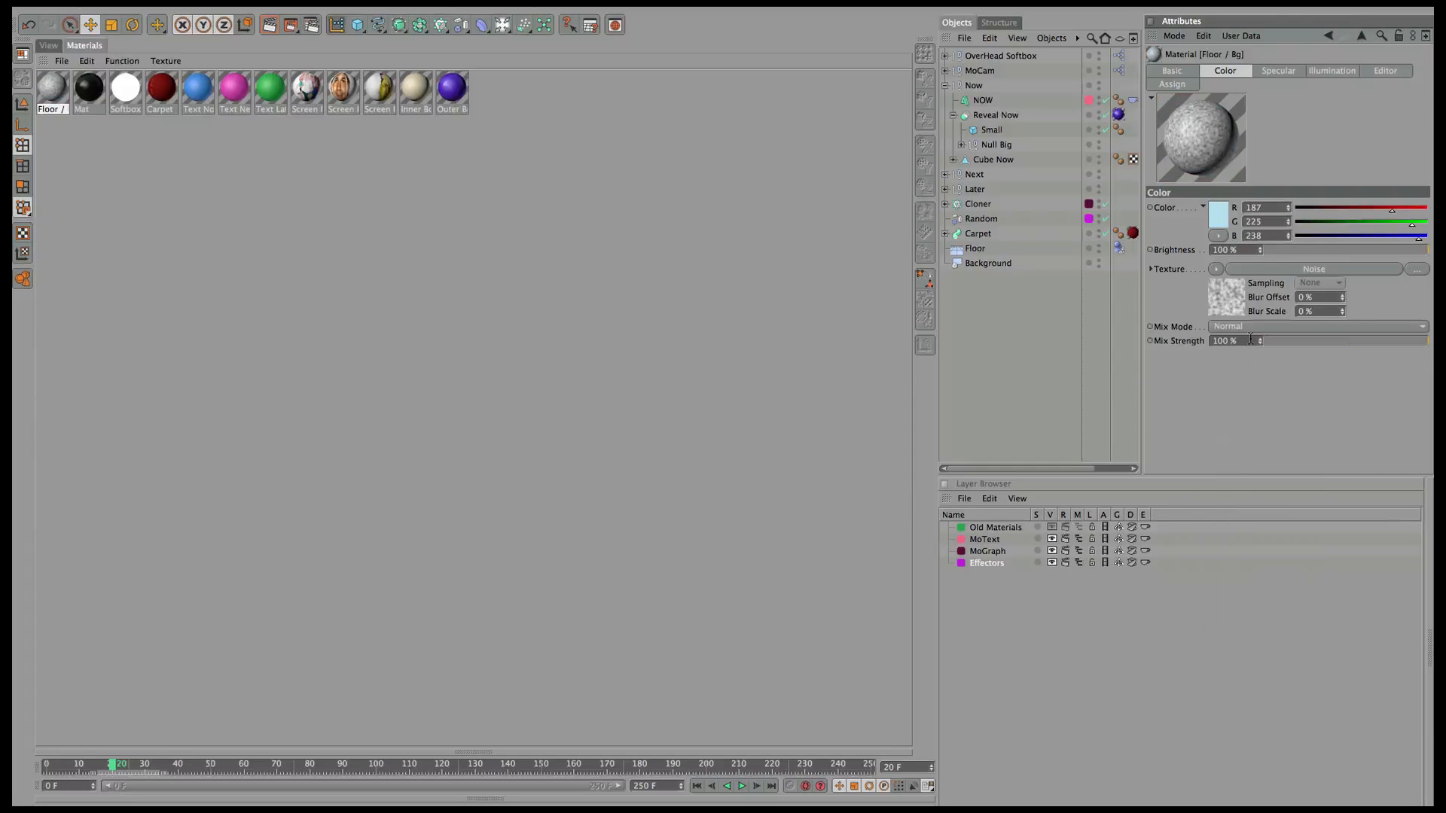
click(1262, 271)
click(1273, 236)
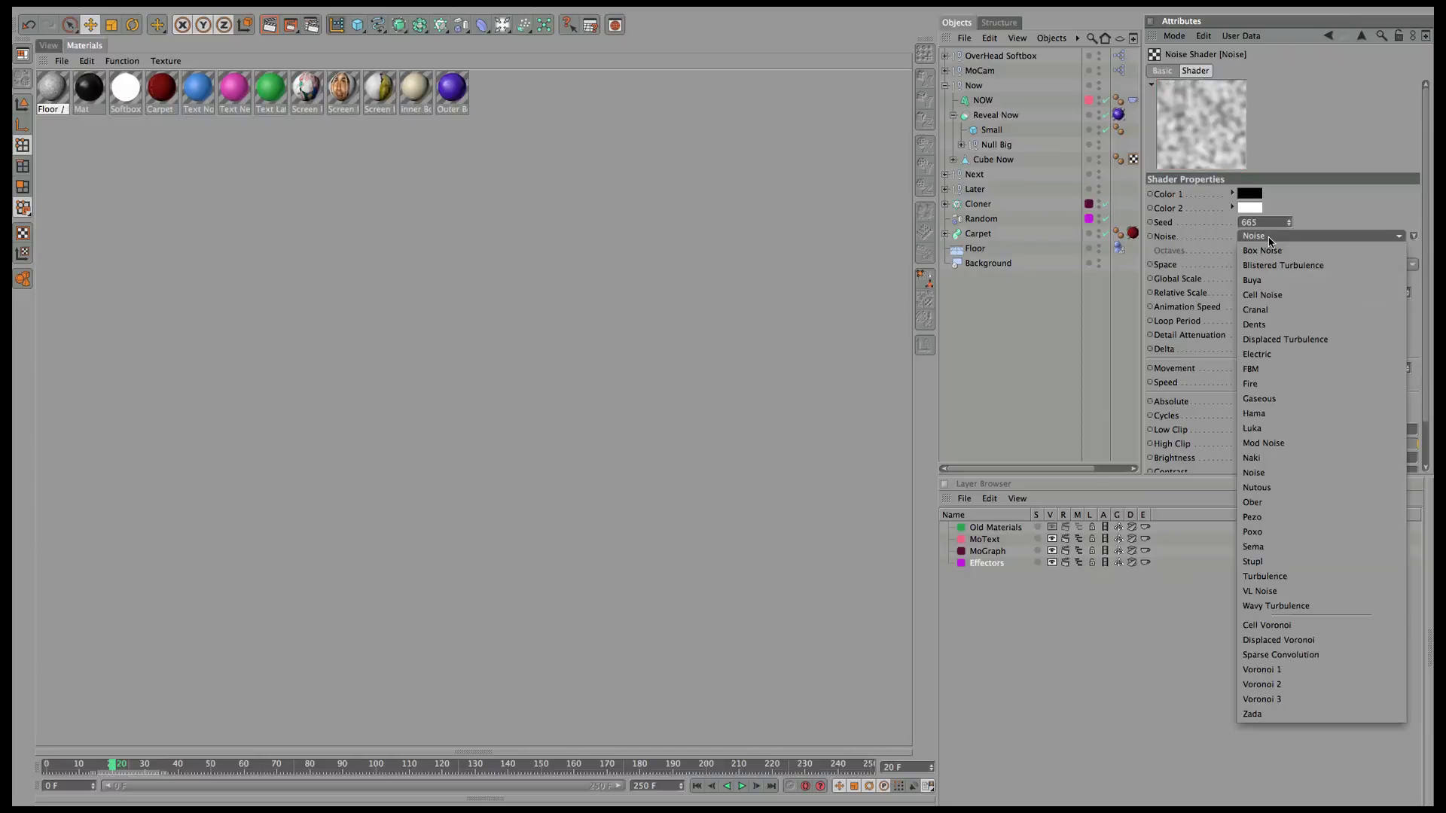
click(1282, 265)
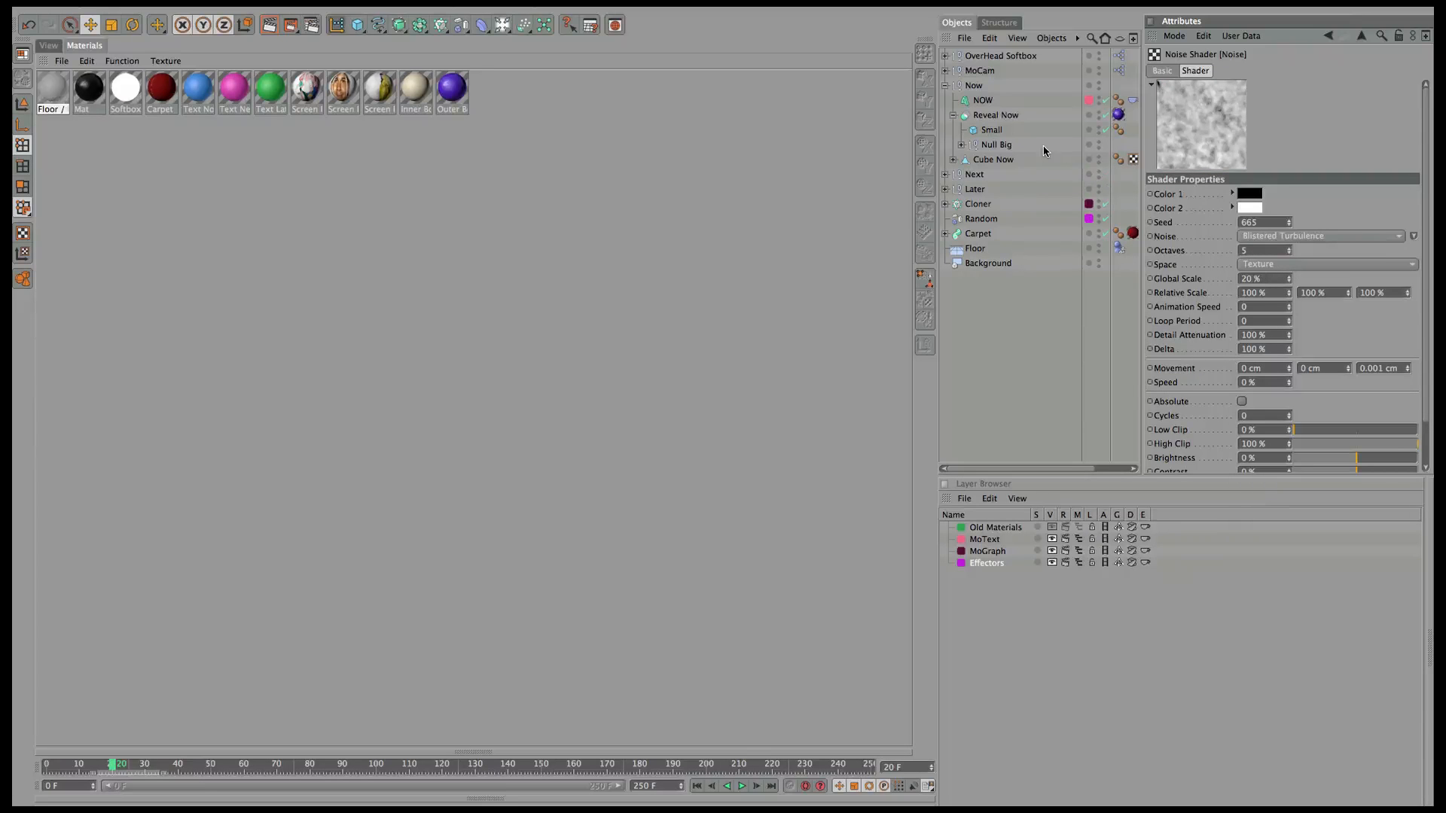
click(1313, 268)
click(1217, 266)
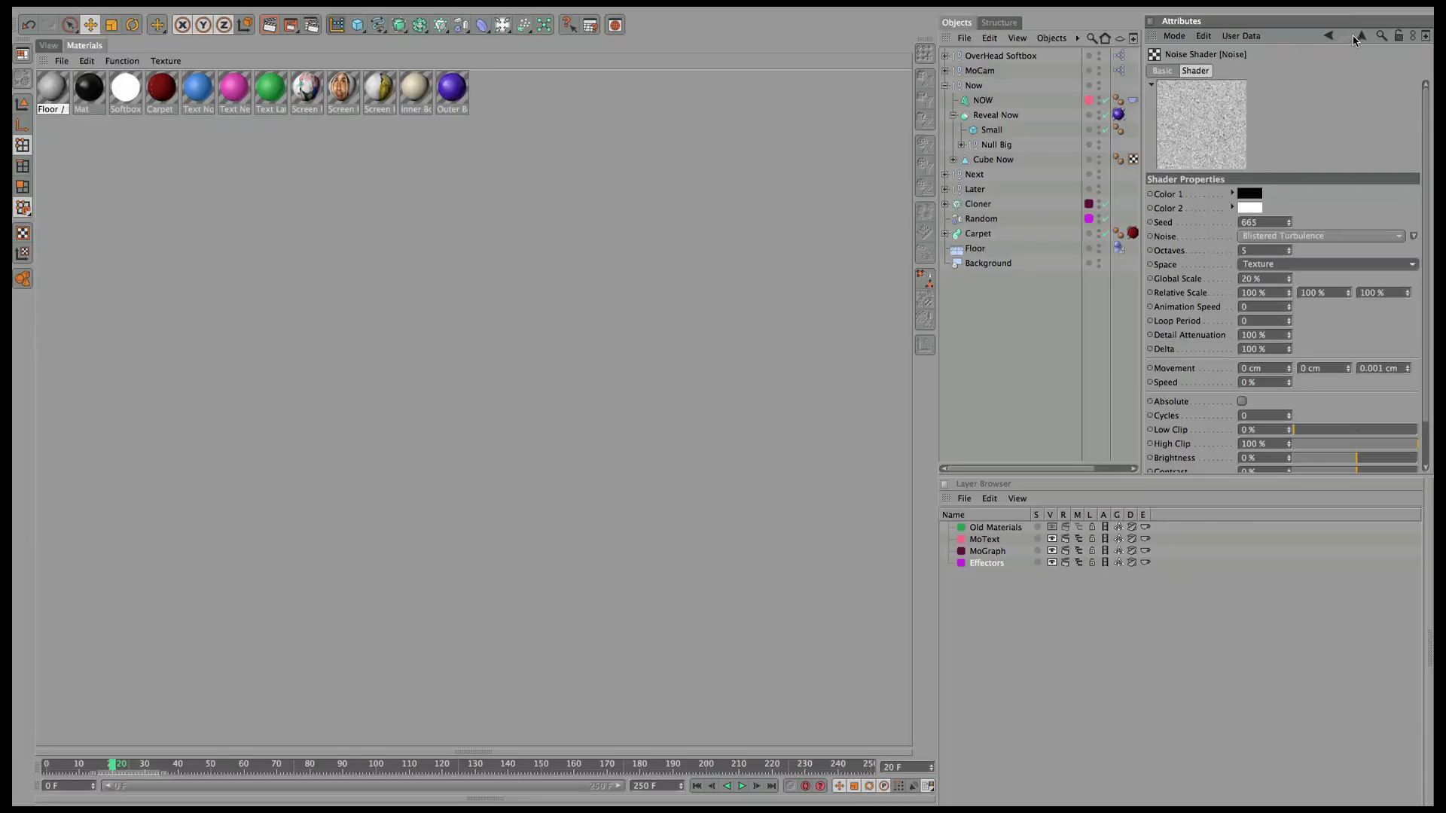
click(1327, 36)
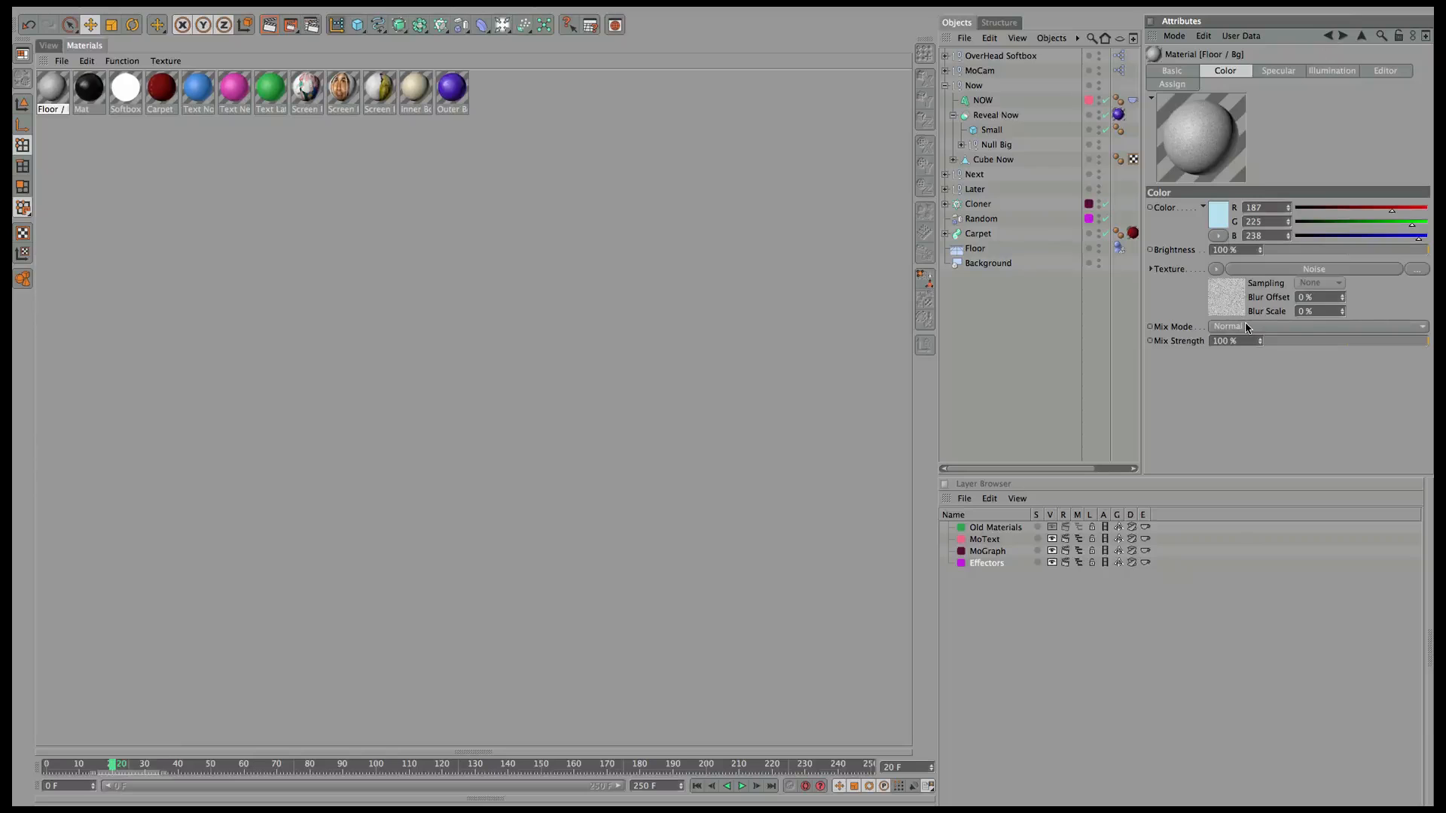
Set the noise Mix Strength to 8%.
click(1275, 348)
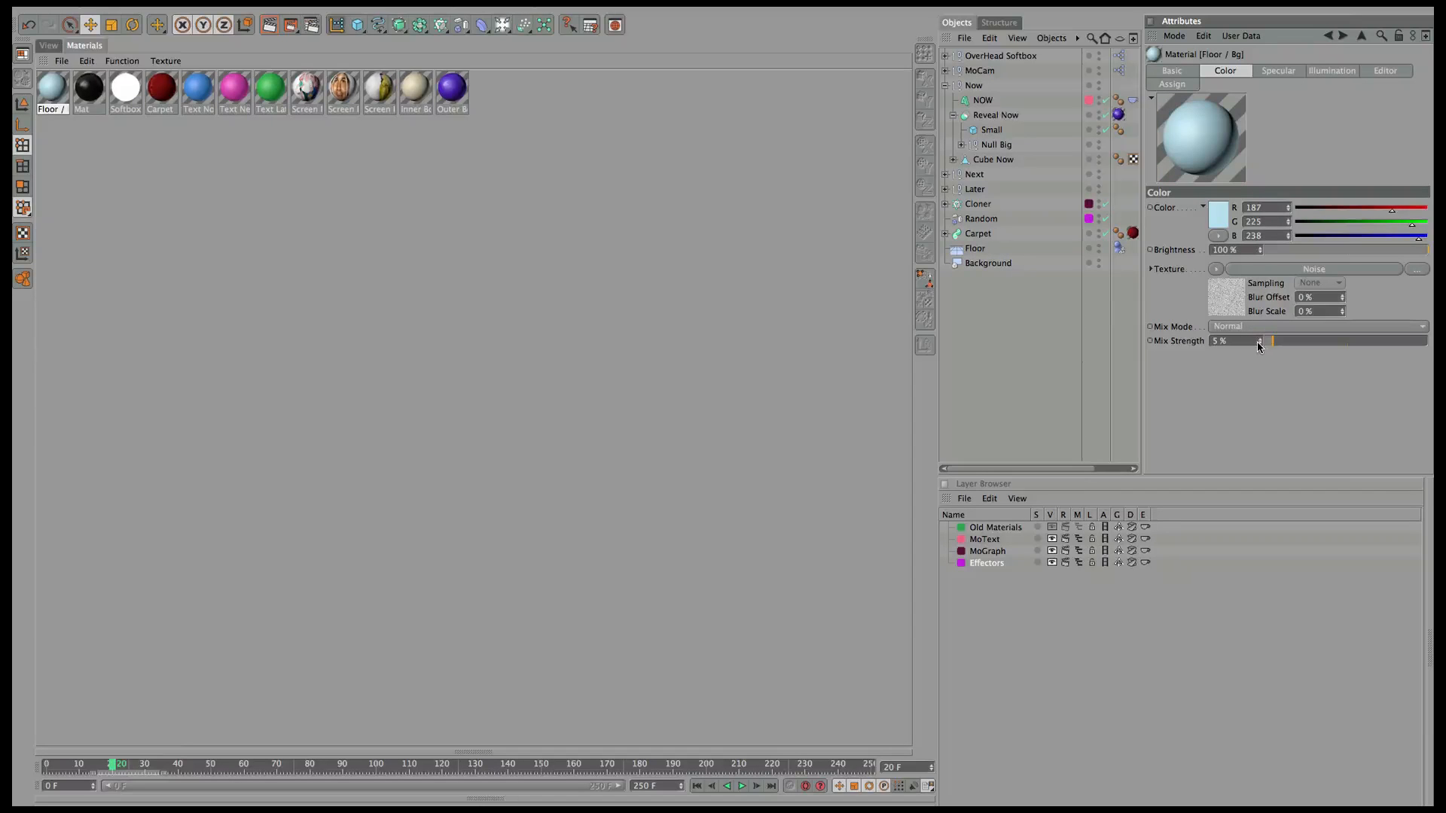
click(1260, 338)
click(1259, 338)
click(1259, 338)
click(1261, 344)
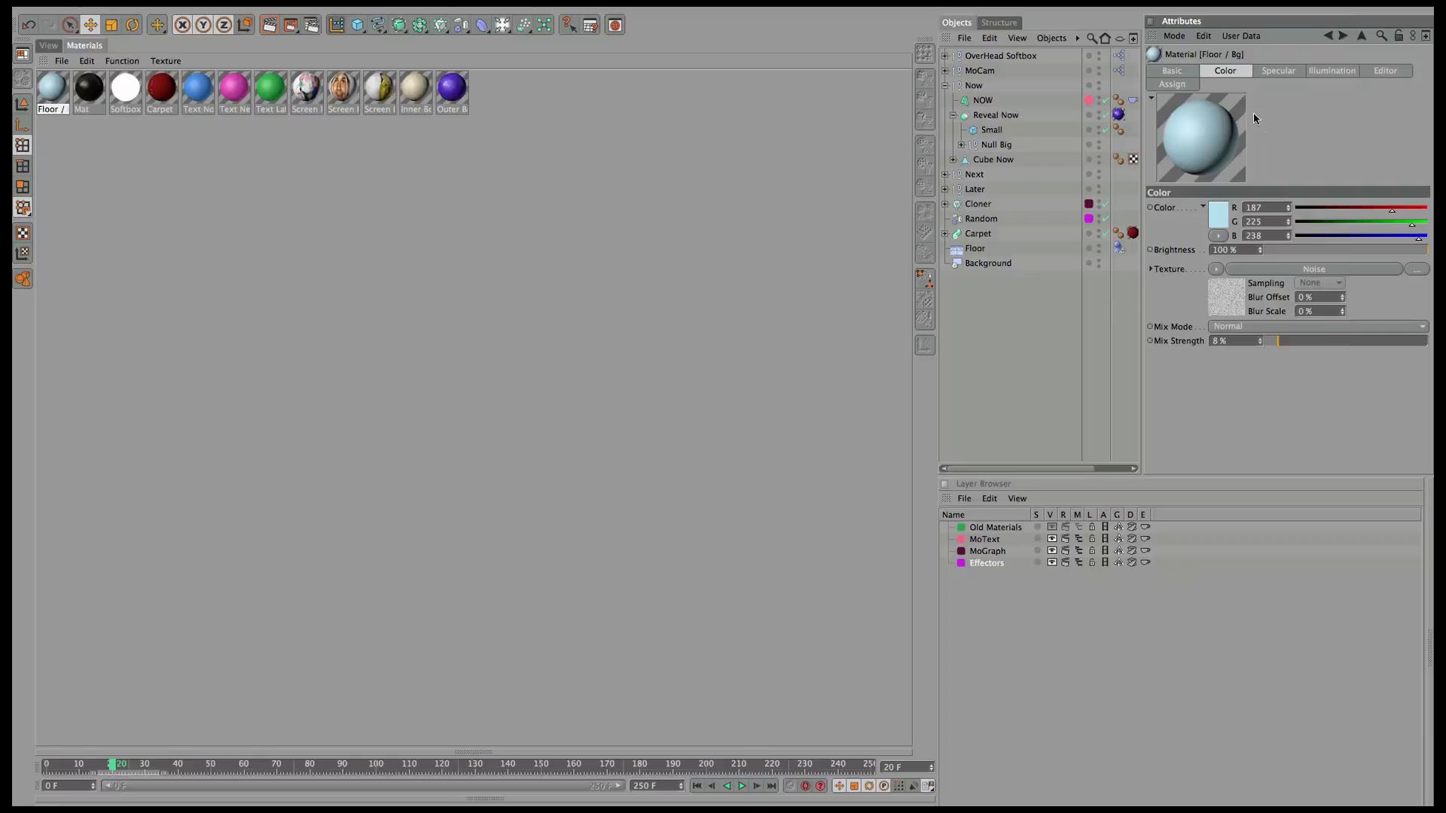
click(1175, 70)
click(1273, 70)
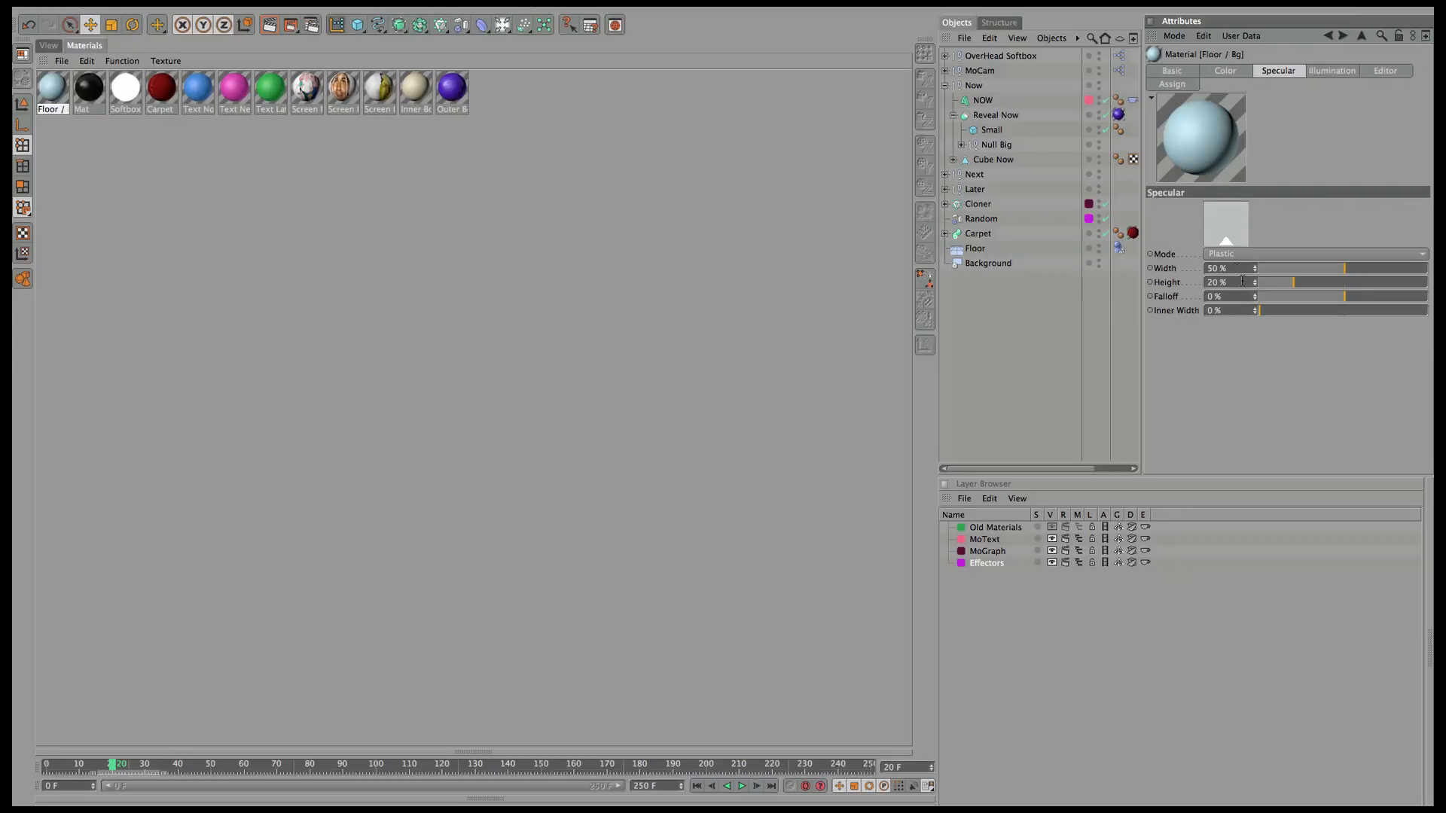
Swap specular for a Fresnel reflection at 11% brightness and 6% mix, then apply Floor / Bg to Floor.
click(1171, 70)
click(1205, 307)
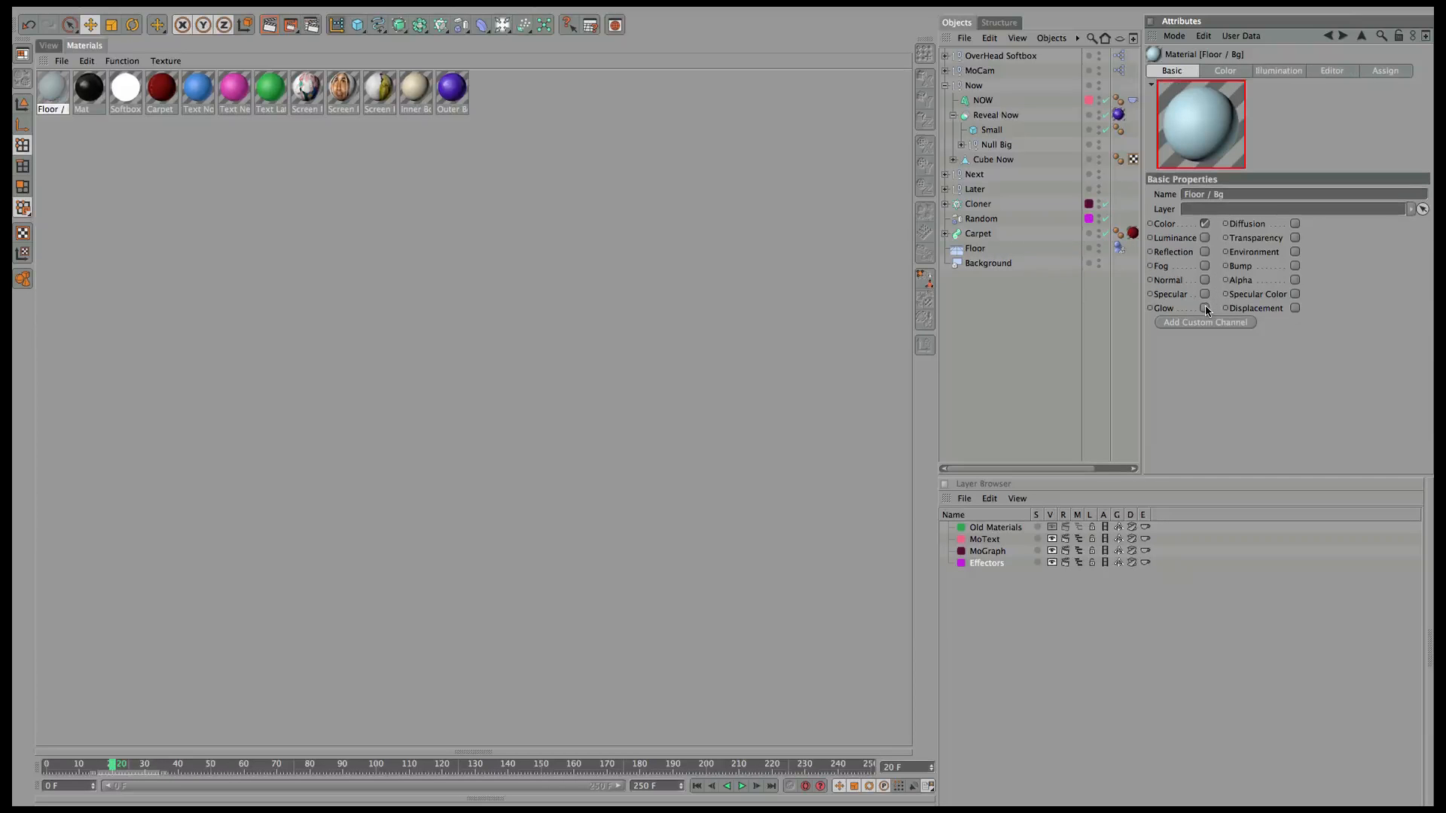
click(1205, 252)
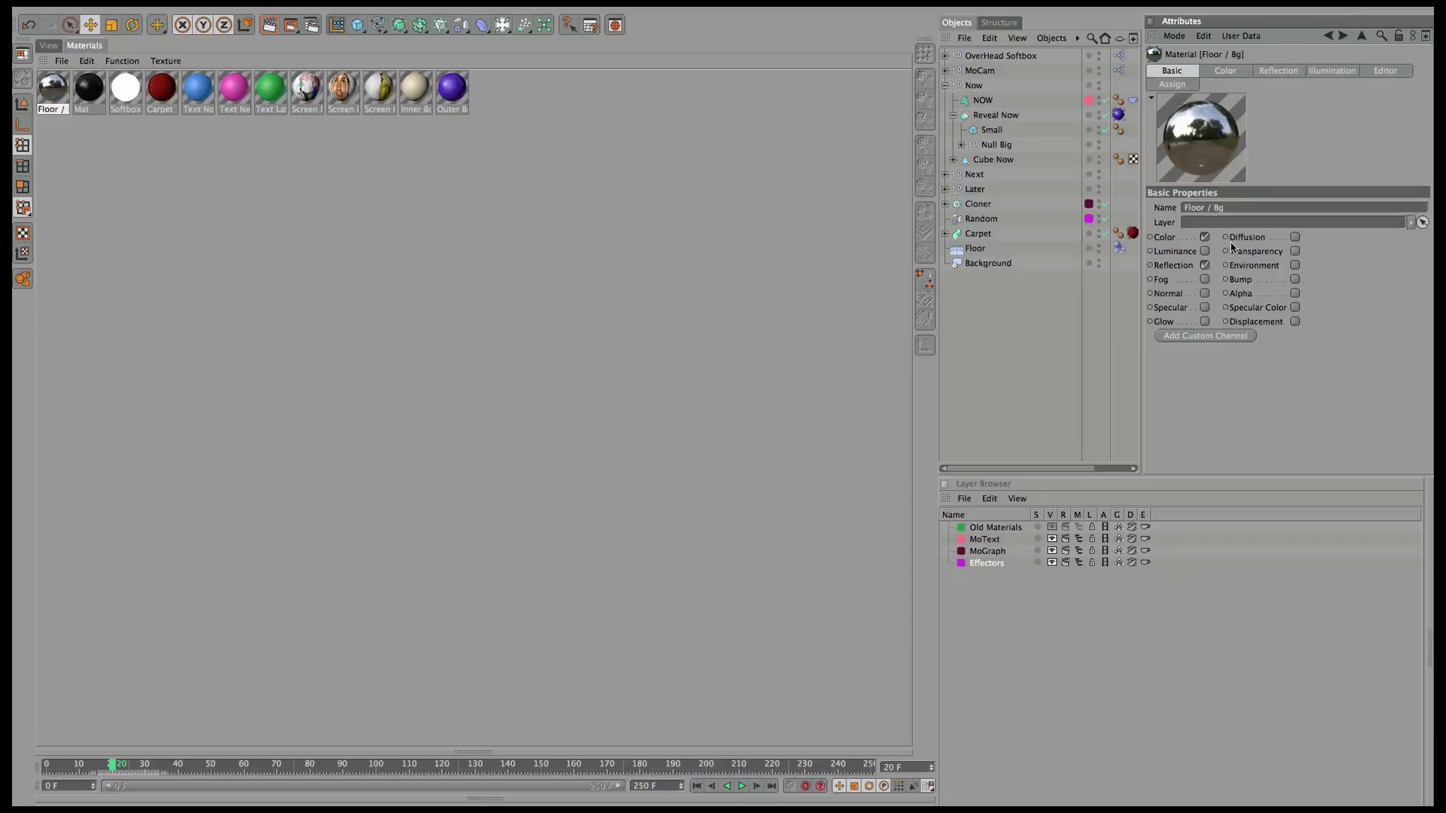
click(1279, 73)
click(1218, 284)
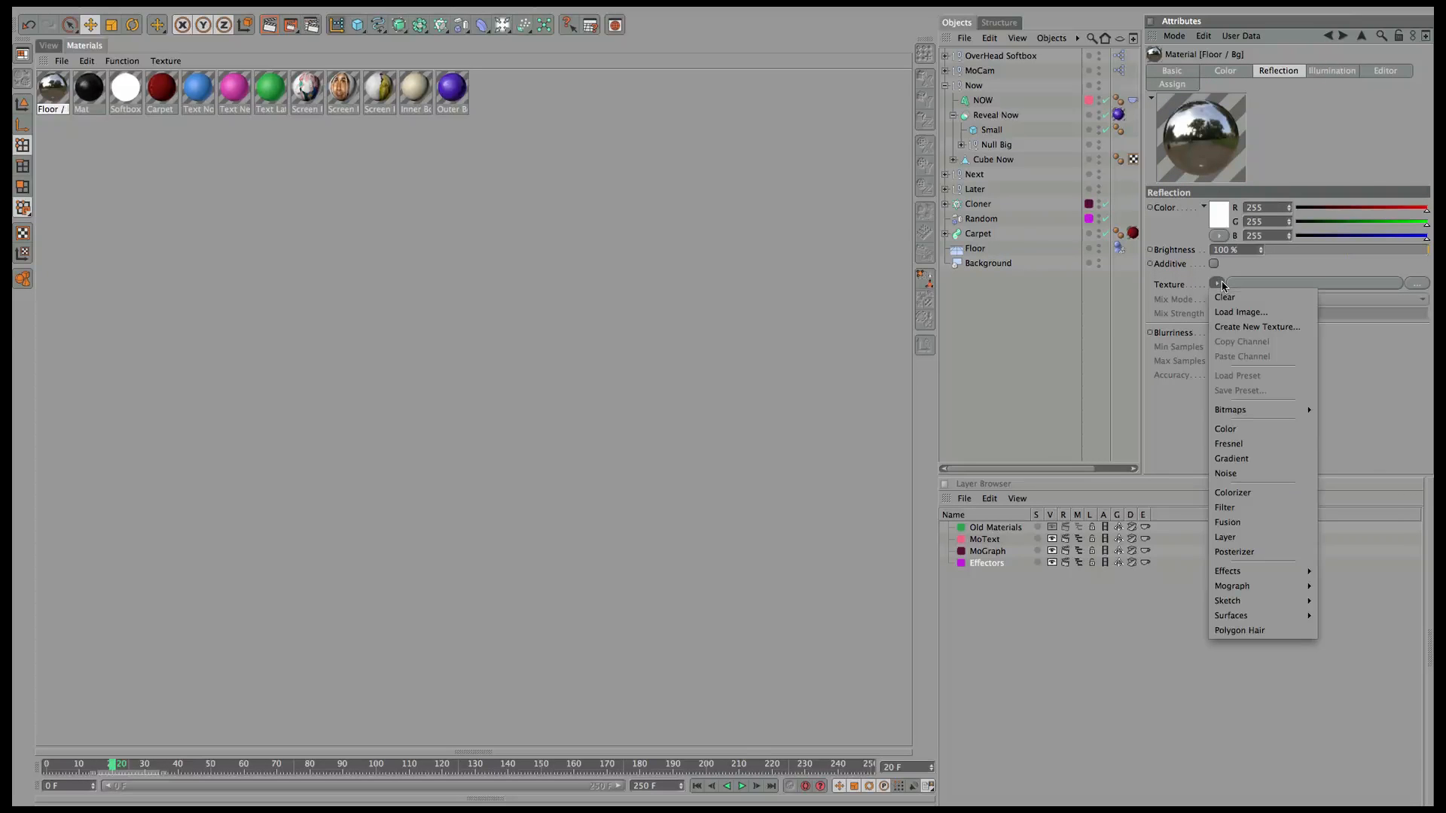
click(1229, 443)
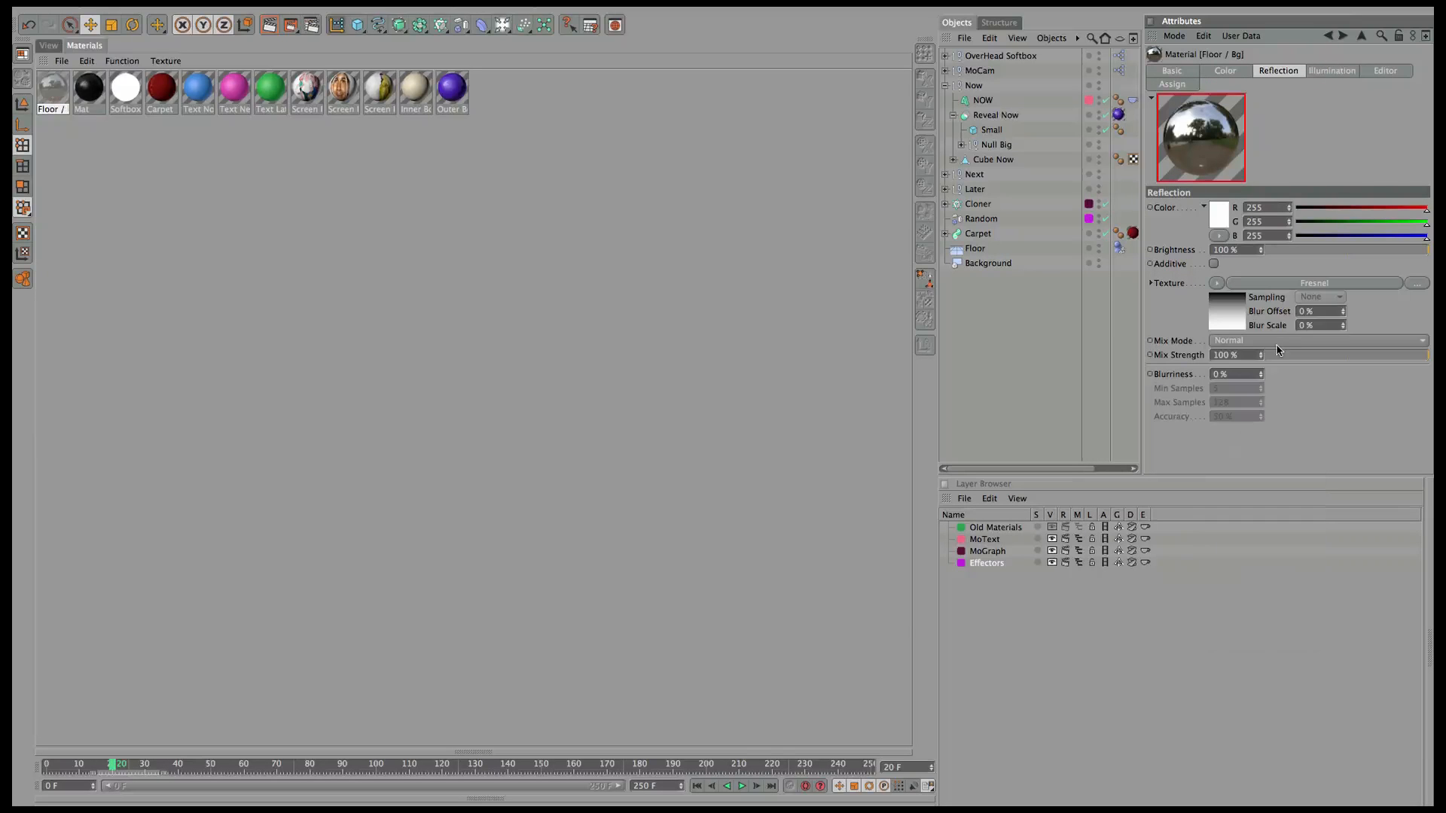
click(1274, 250)
click(1271, 355)
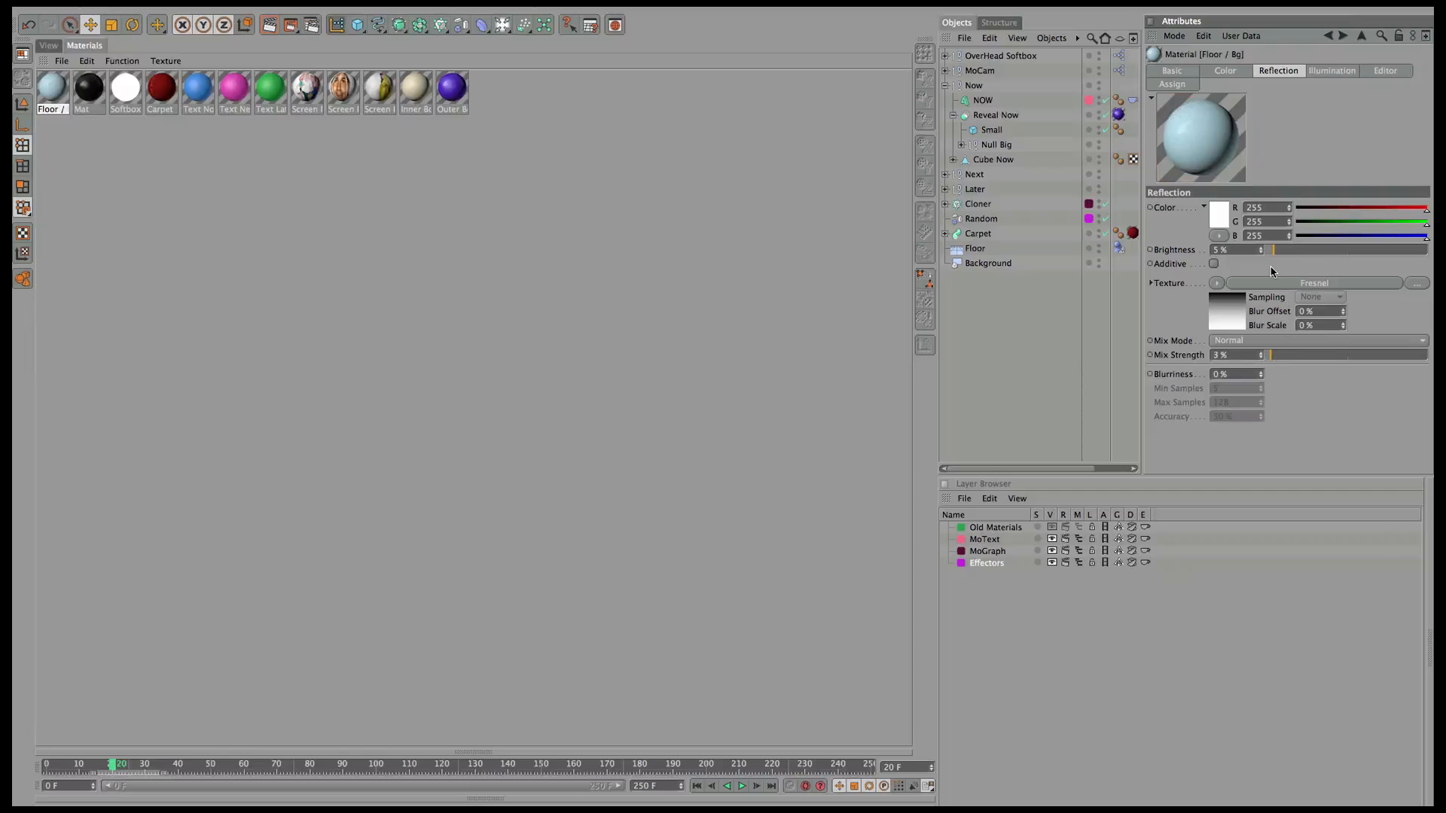
click(1283, 250)
drag(47, 103, 976, 250)
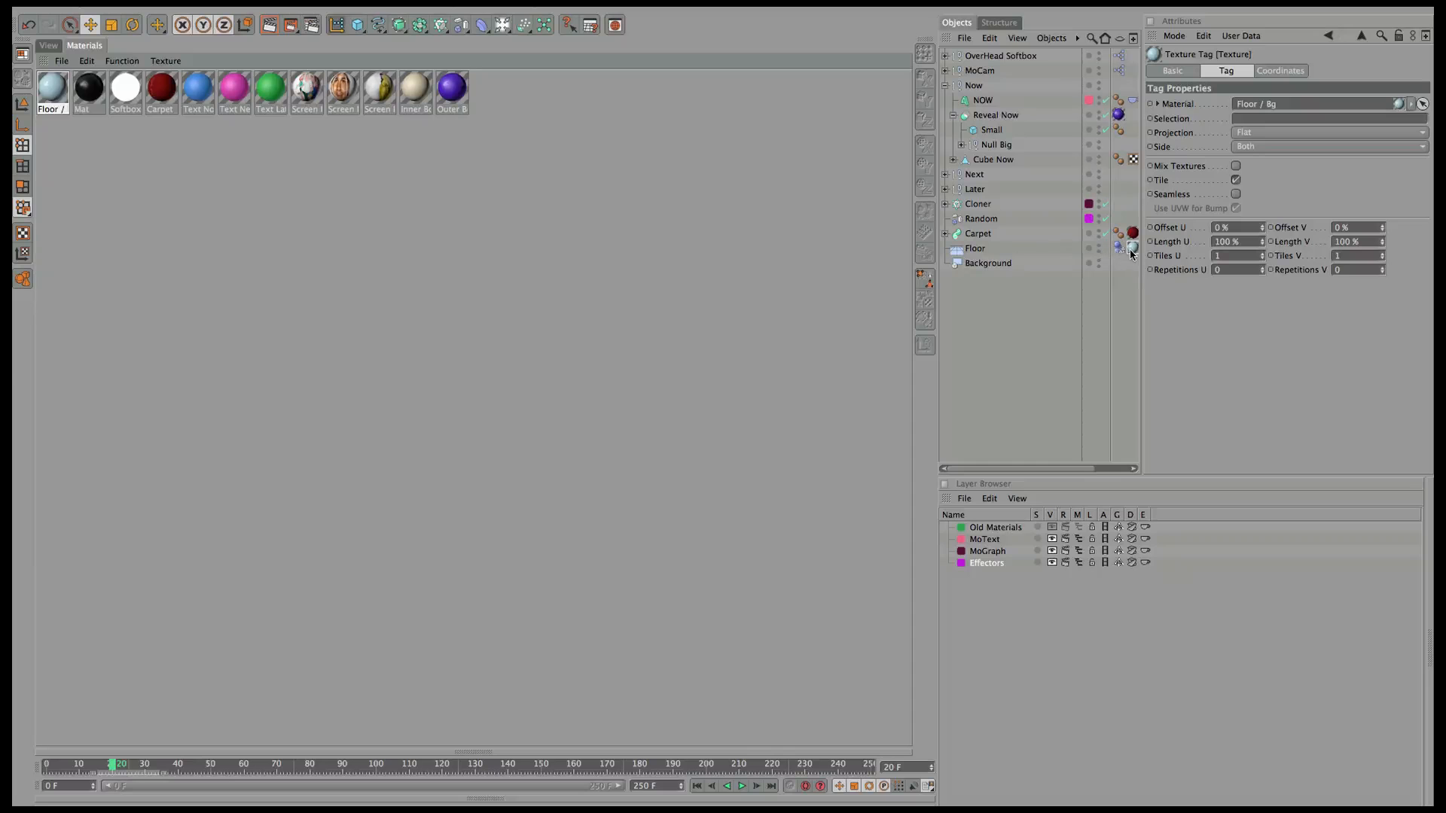
Copy the Floor / Bg texture tag onto Background, return to the 3D views, and select Floor and Background.
ctrl+drag(1132, 254, 1118, 263)
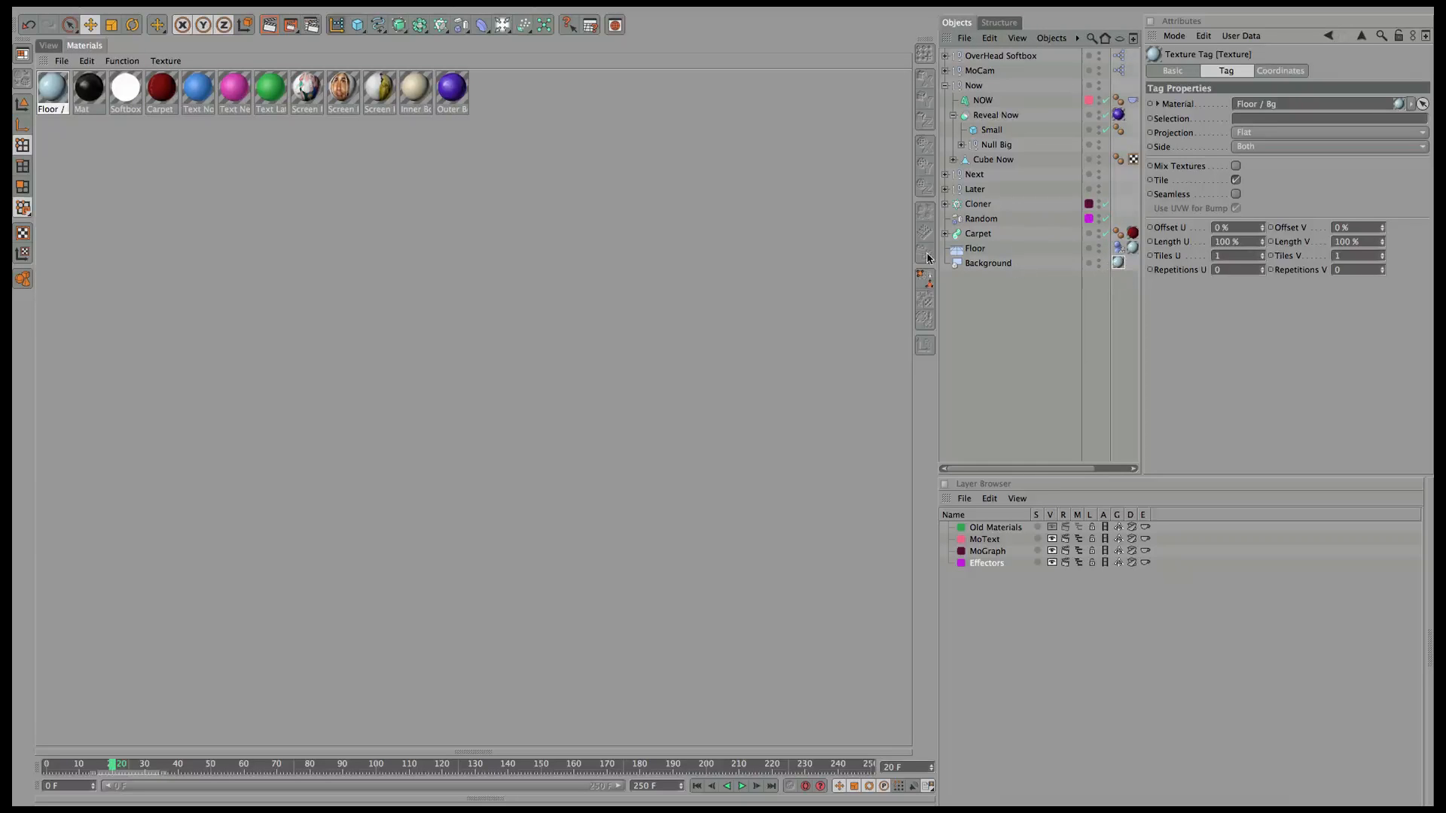
click(50, 47)
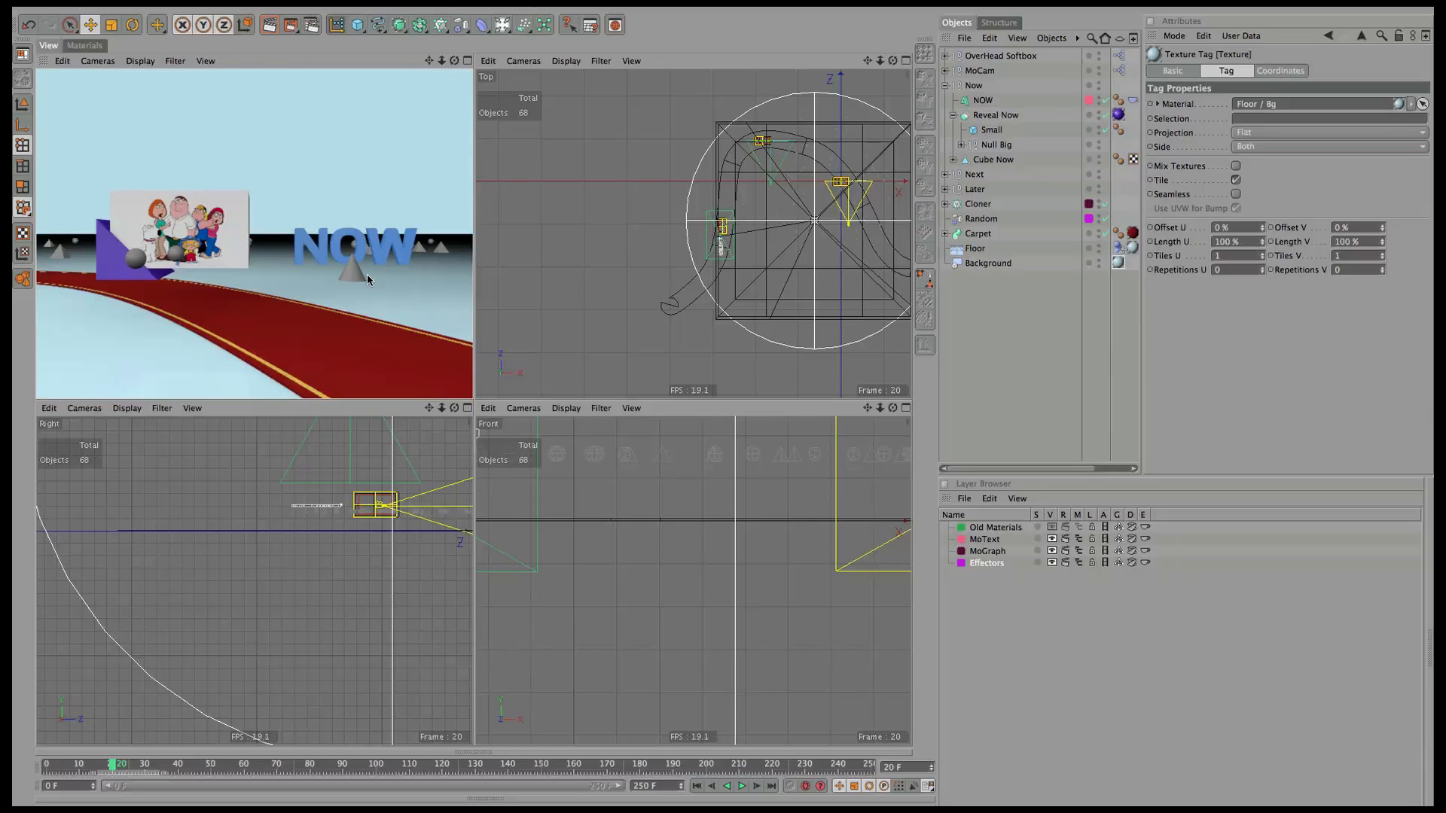
click(972, 250)
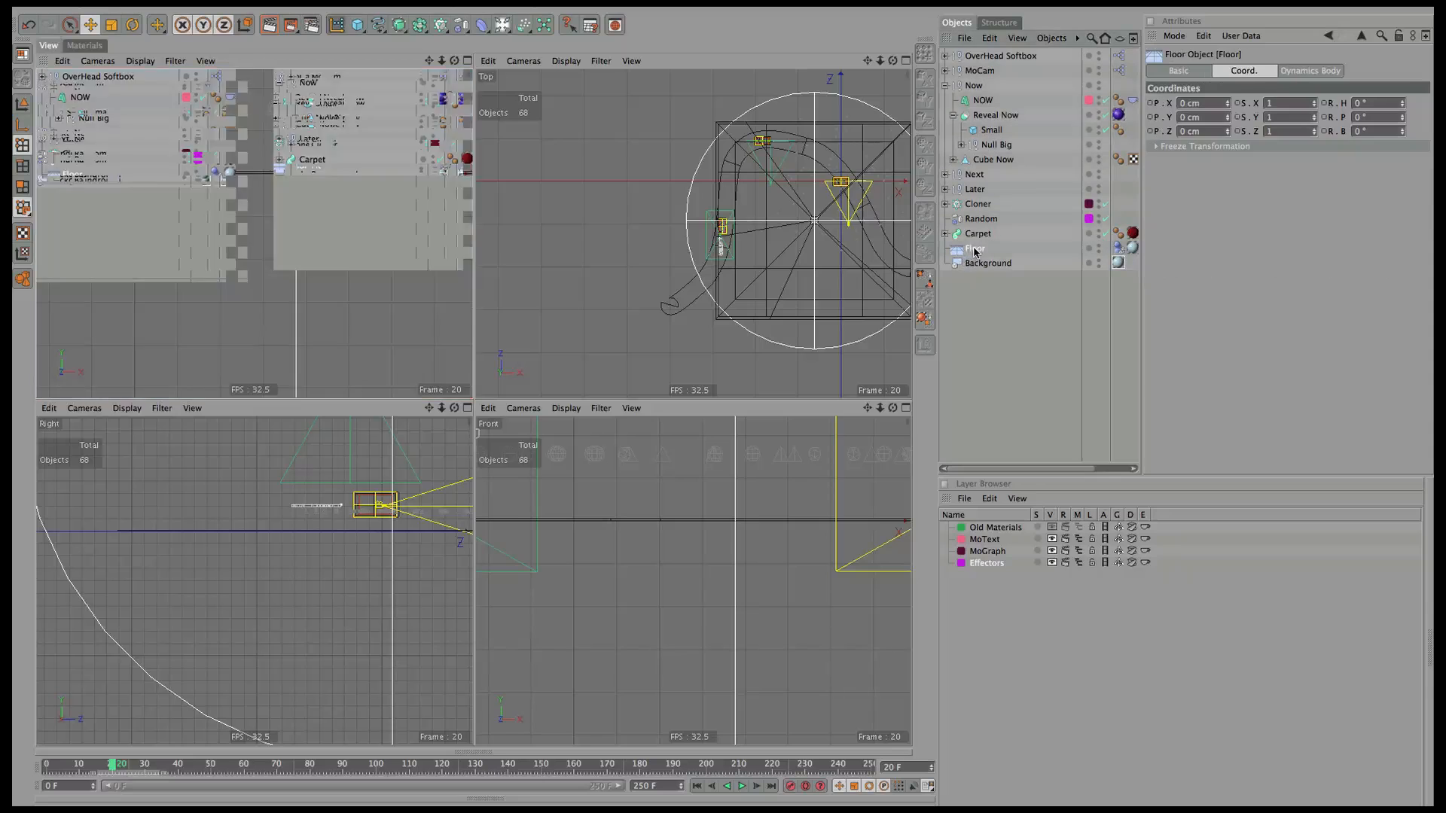
shift+click(988, 264)
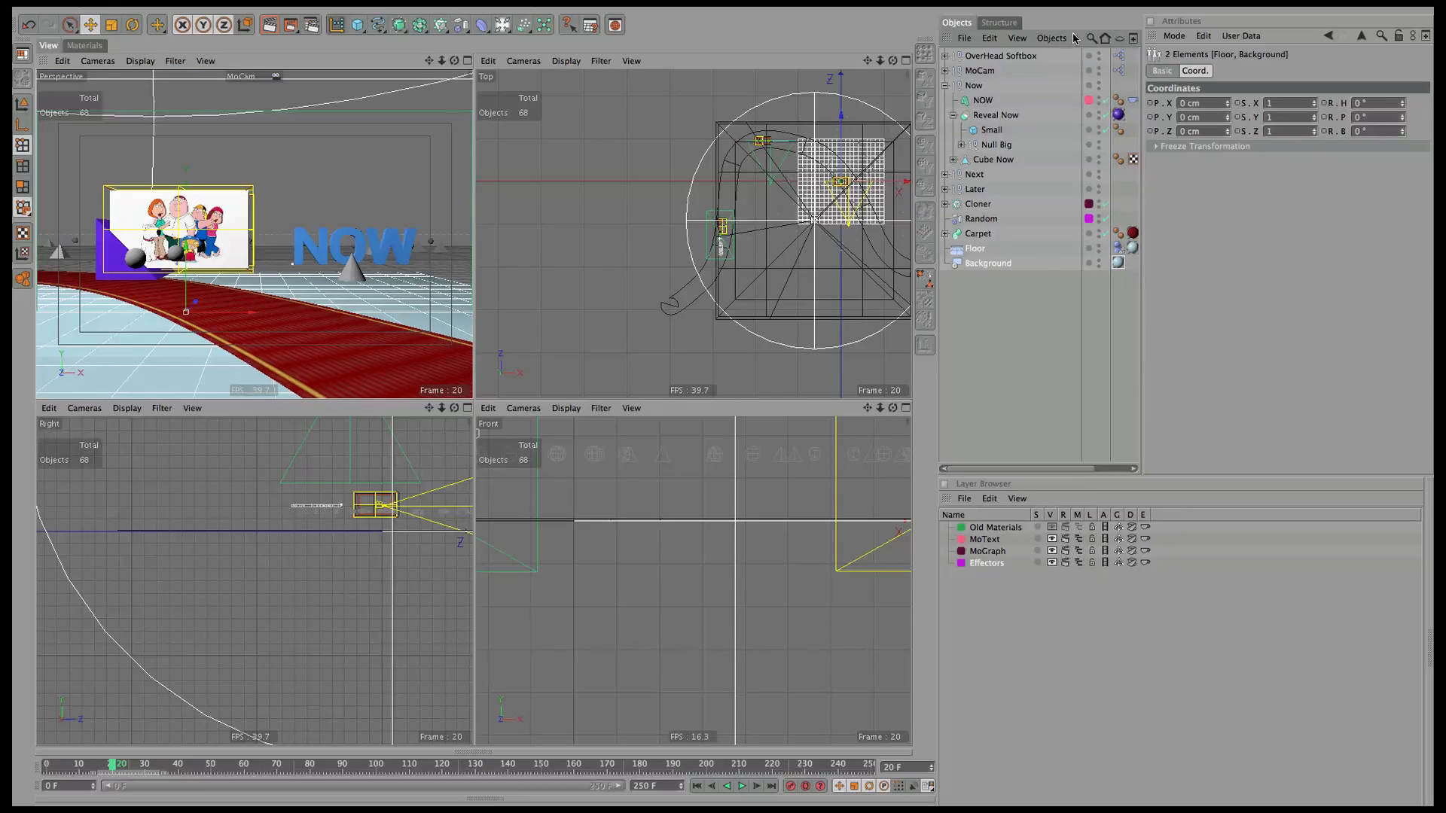
Give Floor and Background Compositing tags with Compositing Background on, then render the view.
click(1079, 39)
mouse_move(1092, 59)
mouse_move(1186, 64)
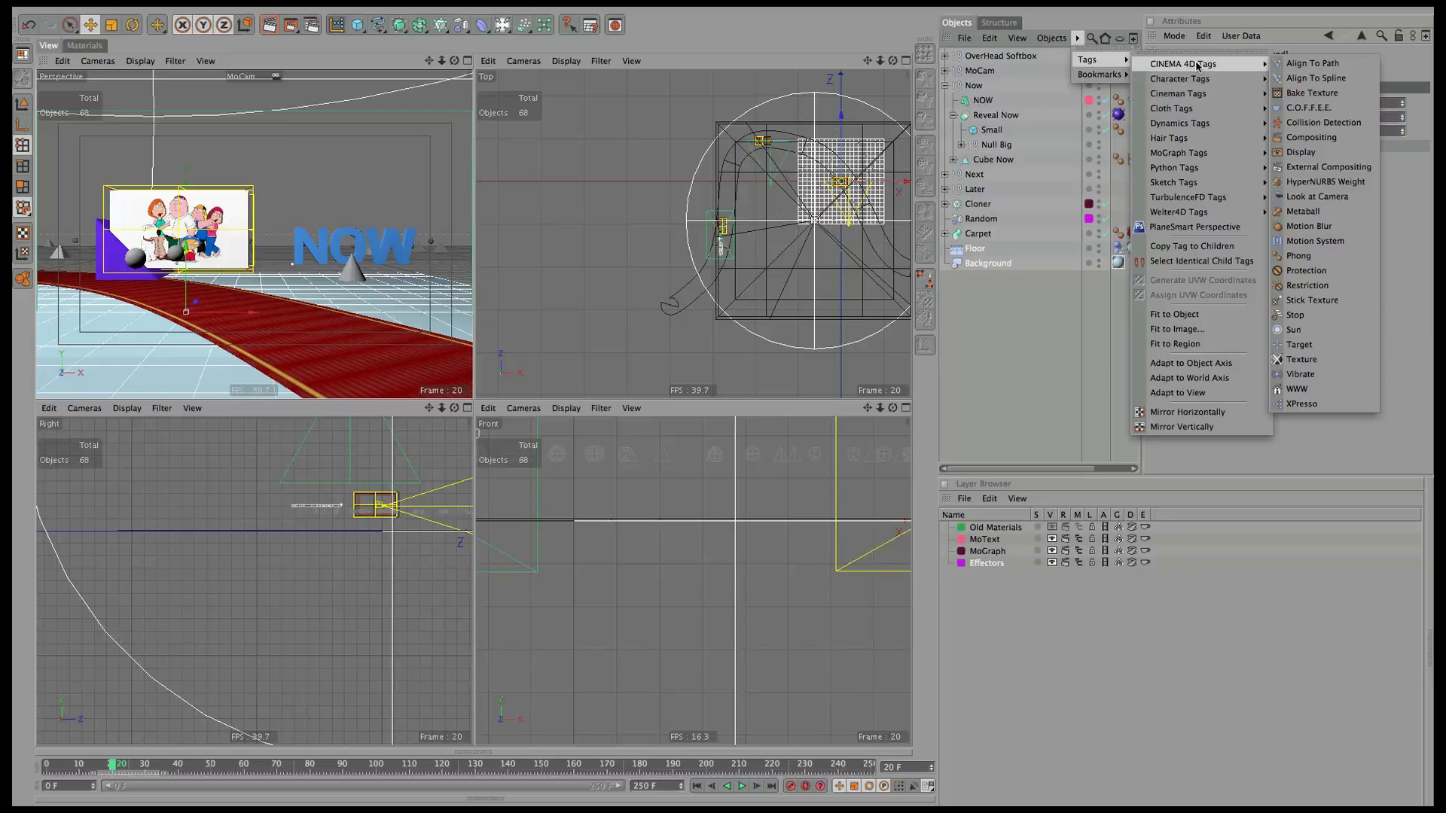
click(1346, 137)
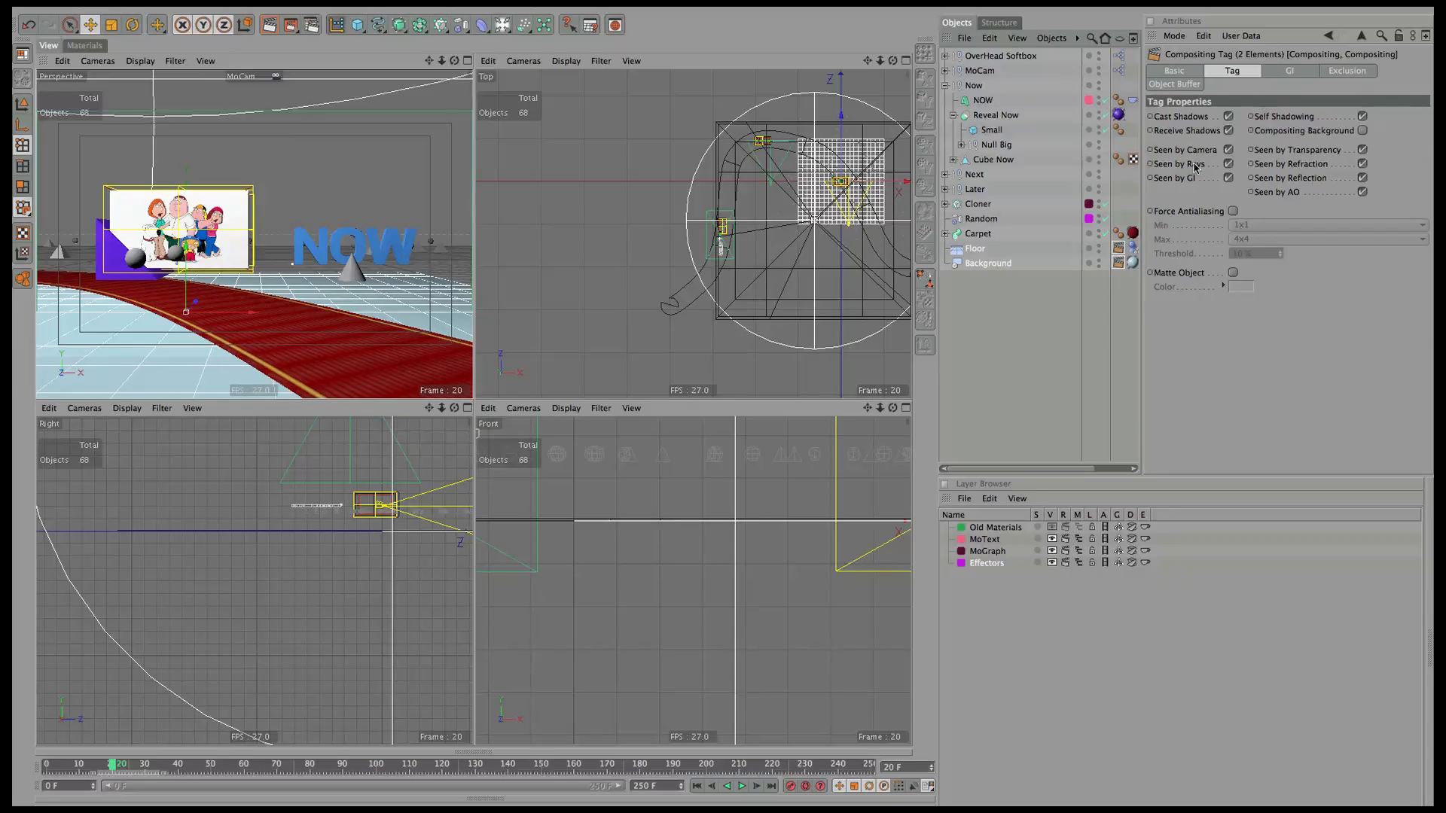
click(1363, 130)
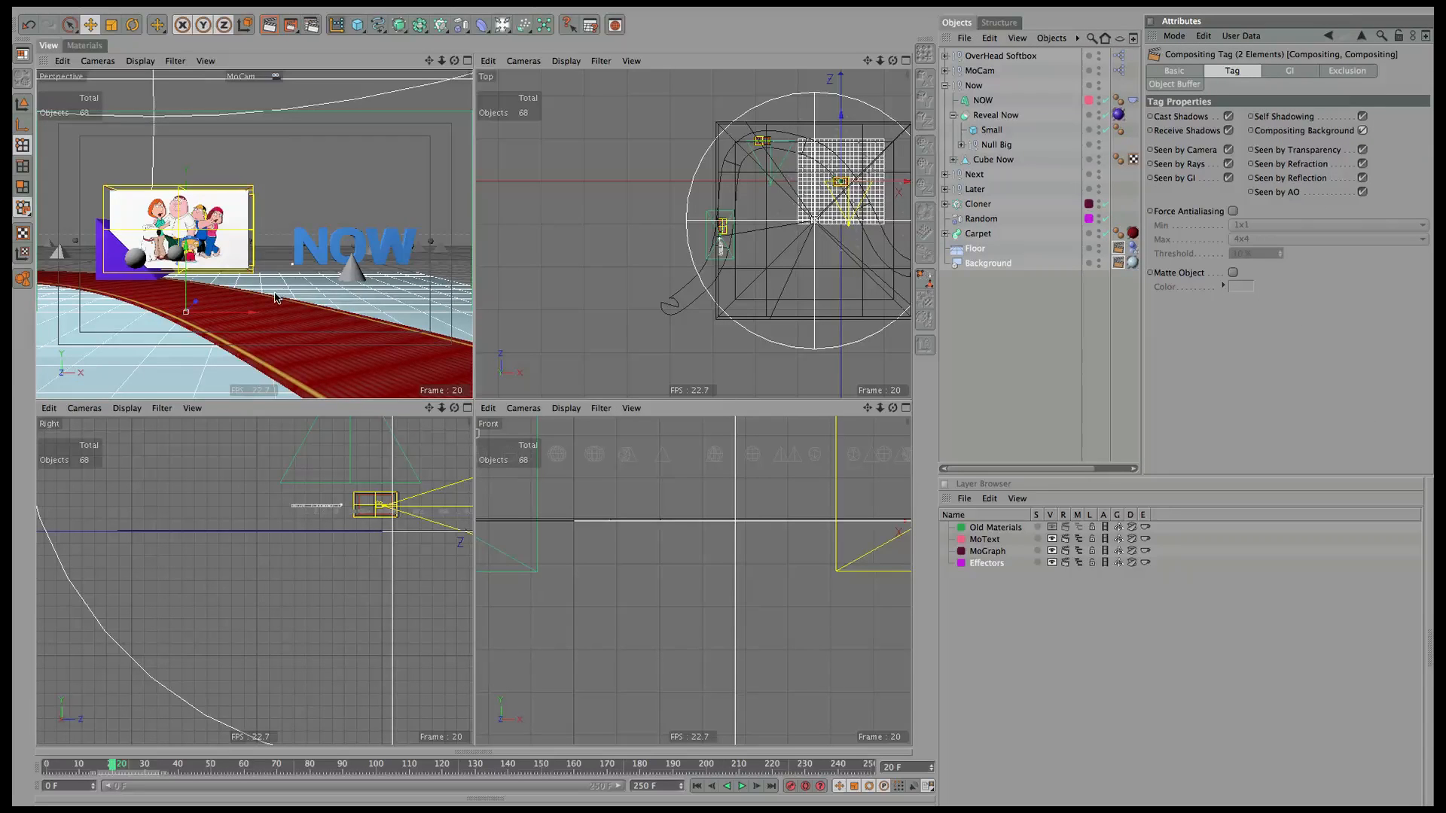
key(ctrl+r)
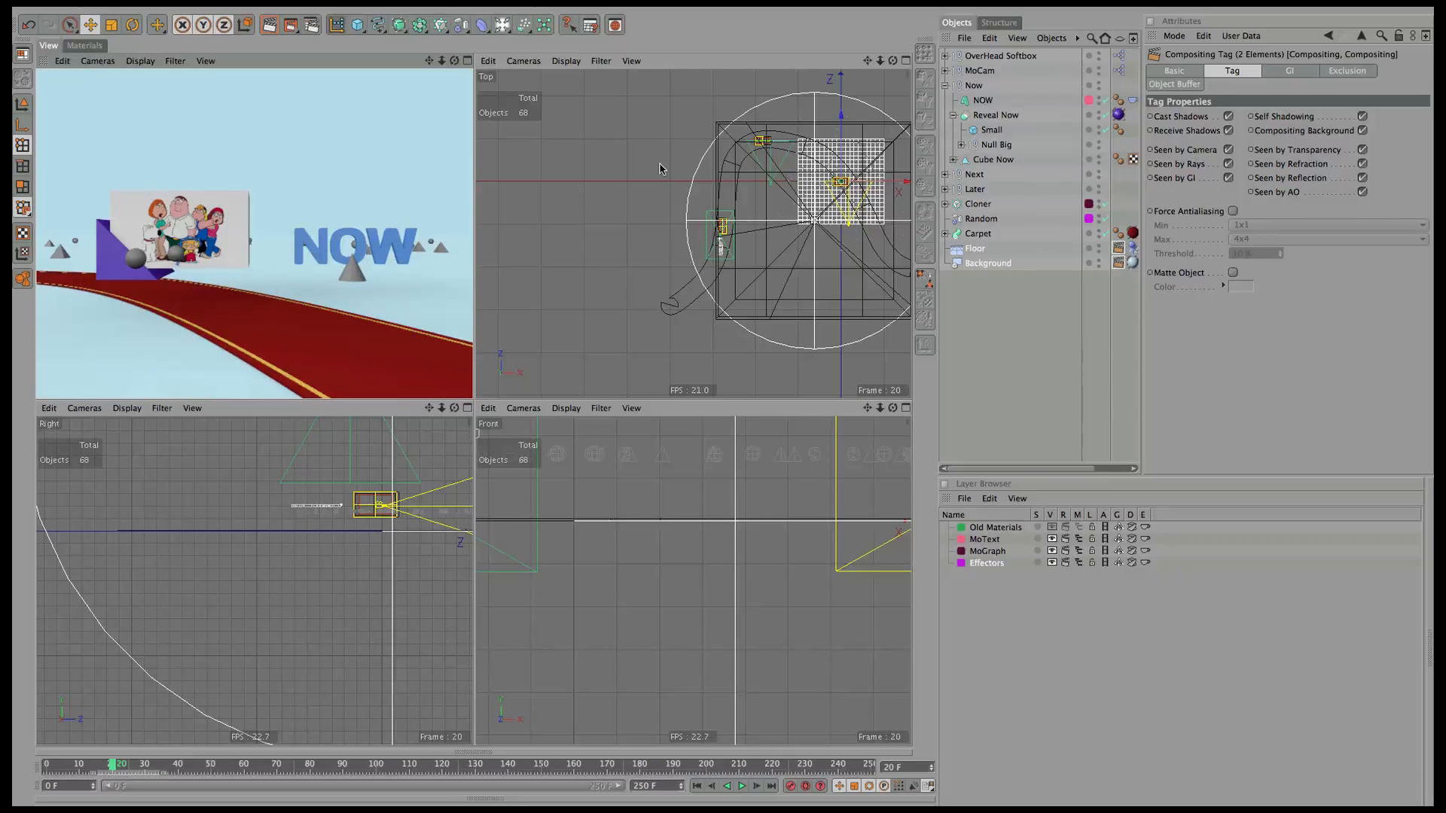
Set the OverHead Softbox to 180% brightness with a pale cyan light colour.
click(1013, 56)
click(1284, 203)
text(1)
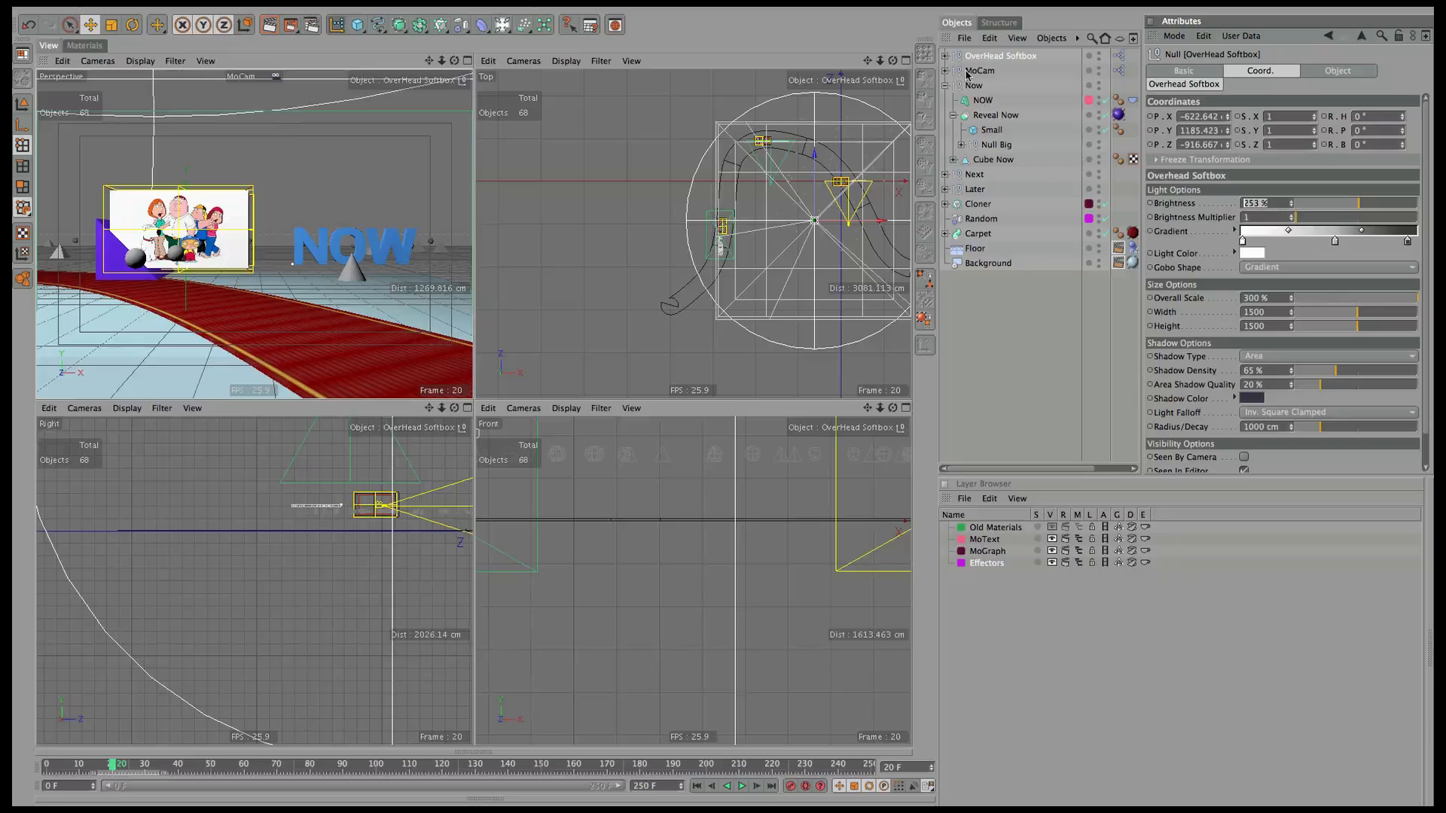
text(80)
key(Return)
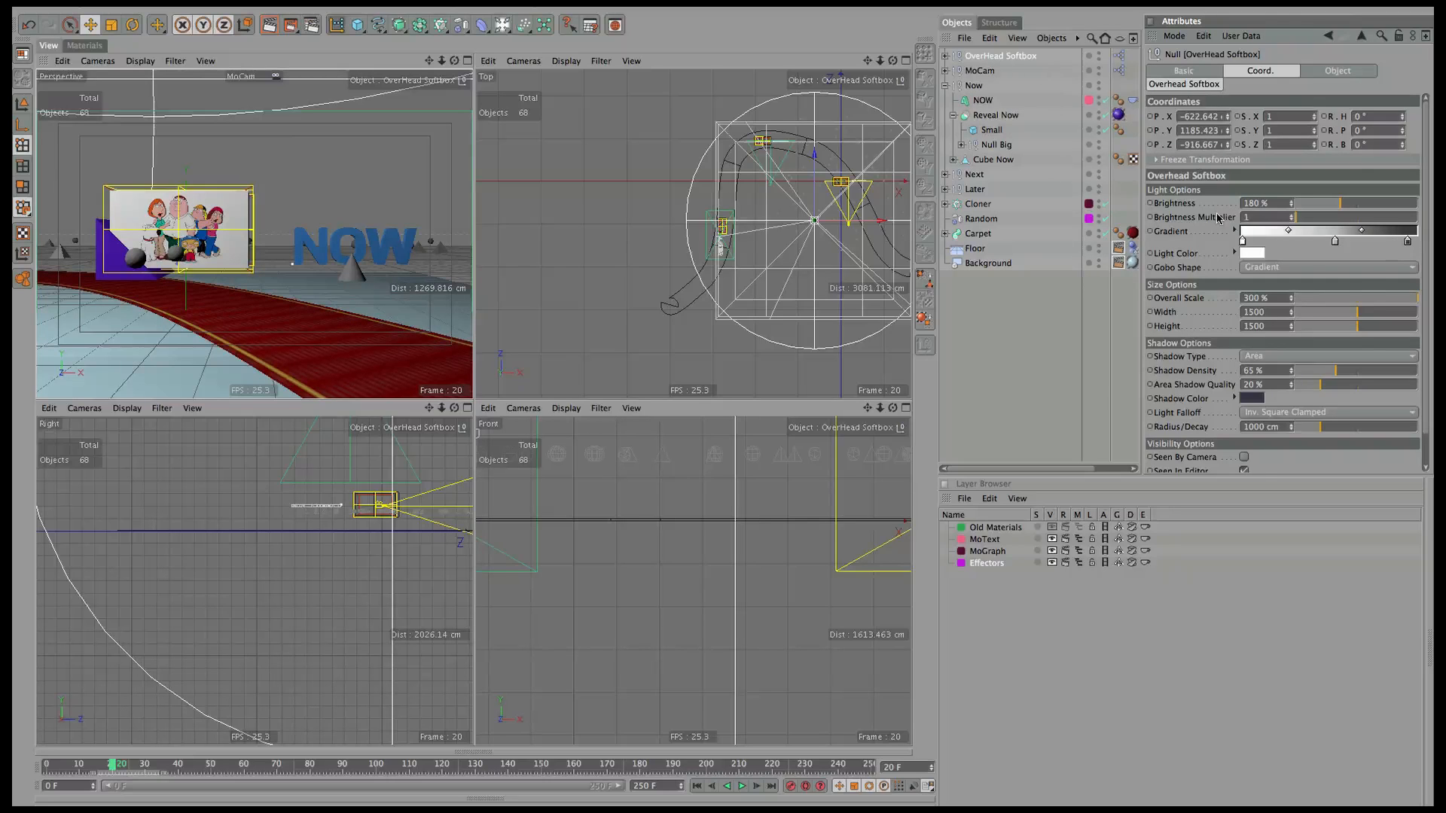
click(1247, 253)
drag(1295, 208, 1284, 208)
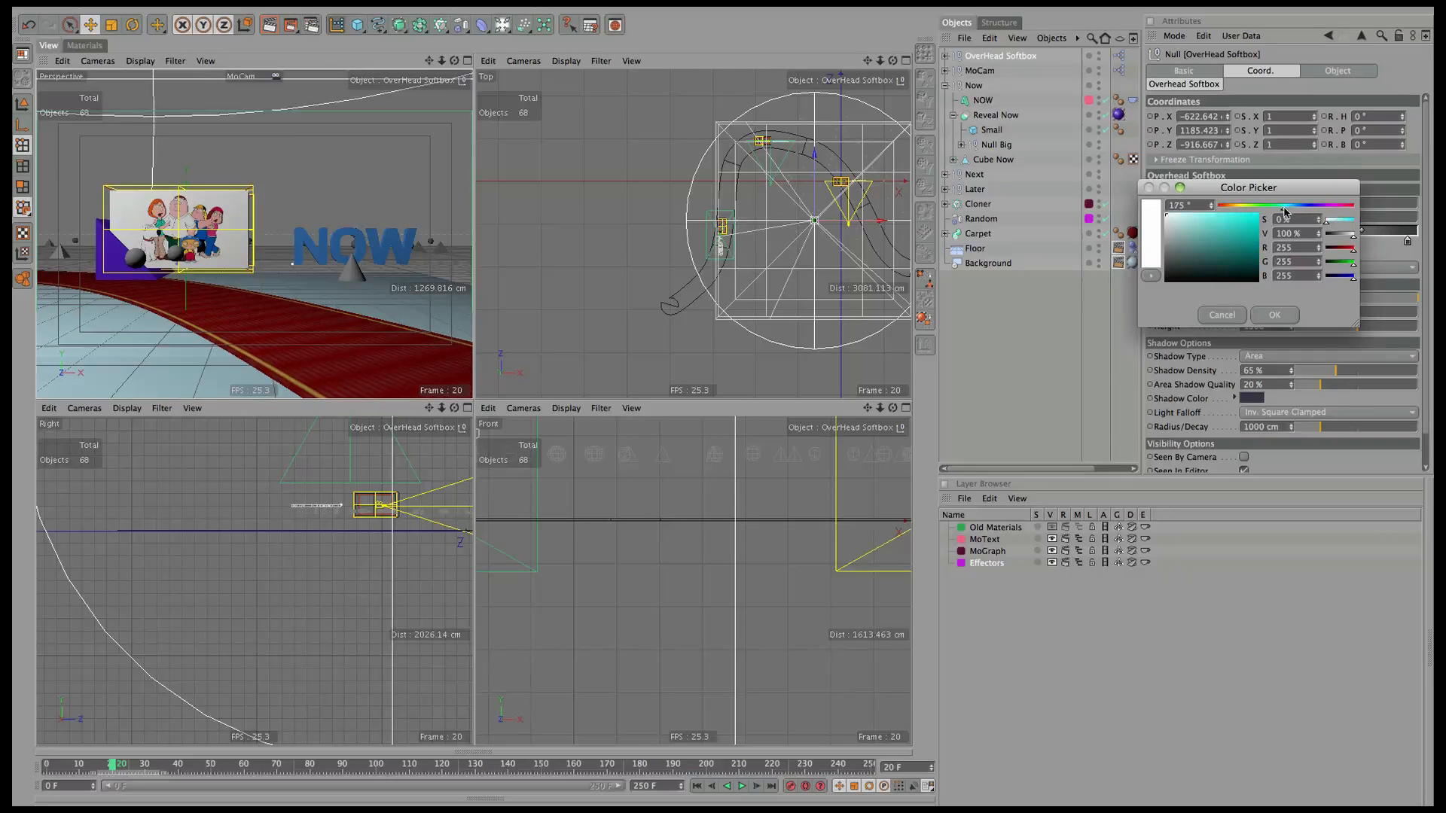
click(1290, 207)
drag(1185, 218, 1177, 215)
click(1270, 315)
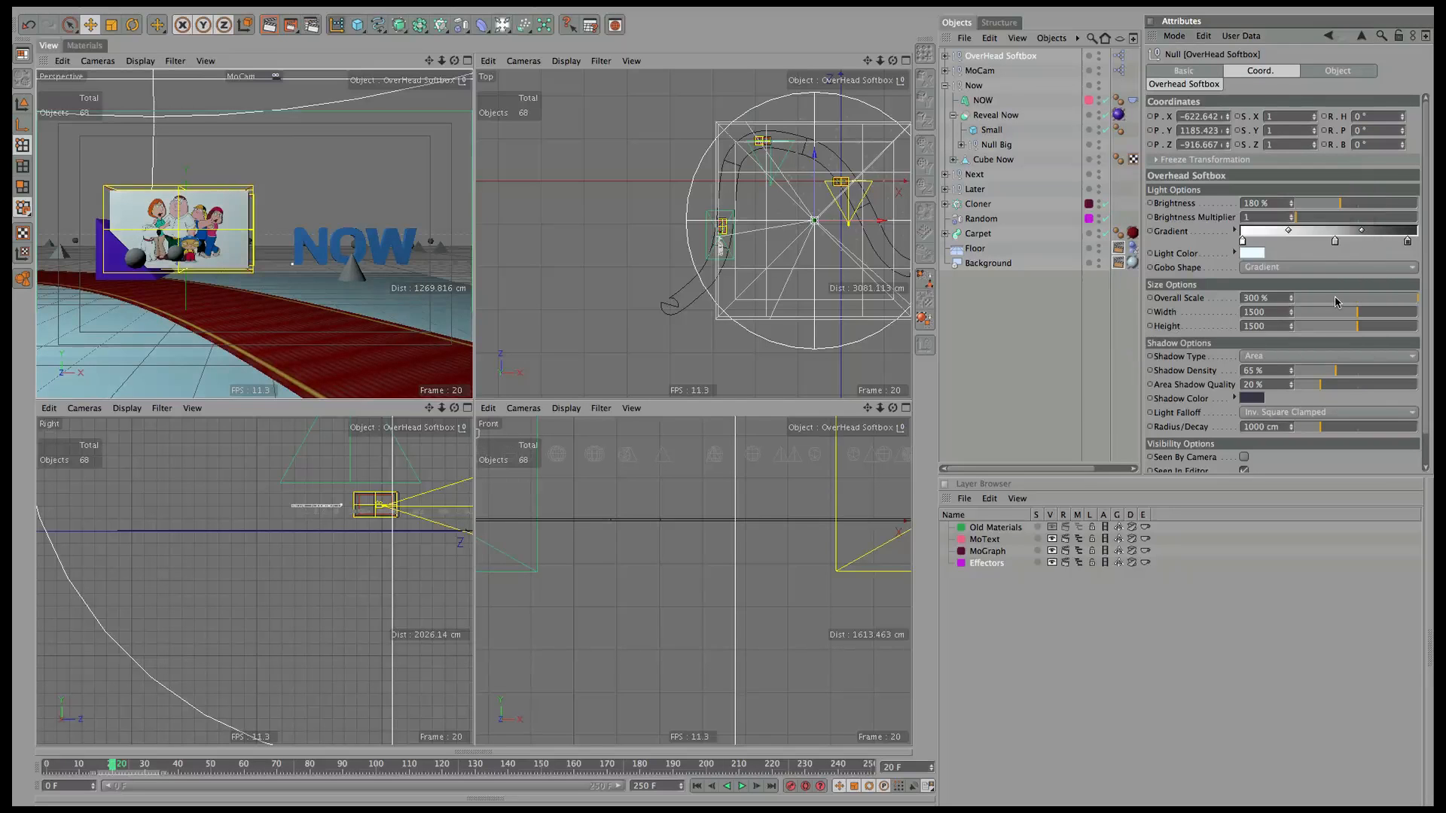
Scale the softbox to 200%, enlarge it to 2847 by 2237 and shift it left.
drag(1268, 299, 937, 134)
text(200)
key(Return)
drag(1357, 312, 1401, 311)
drag(857, 222, 841, 222)
drag(1357, 326, 1388, 326)
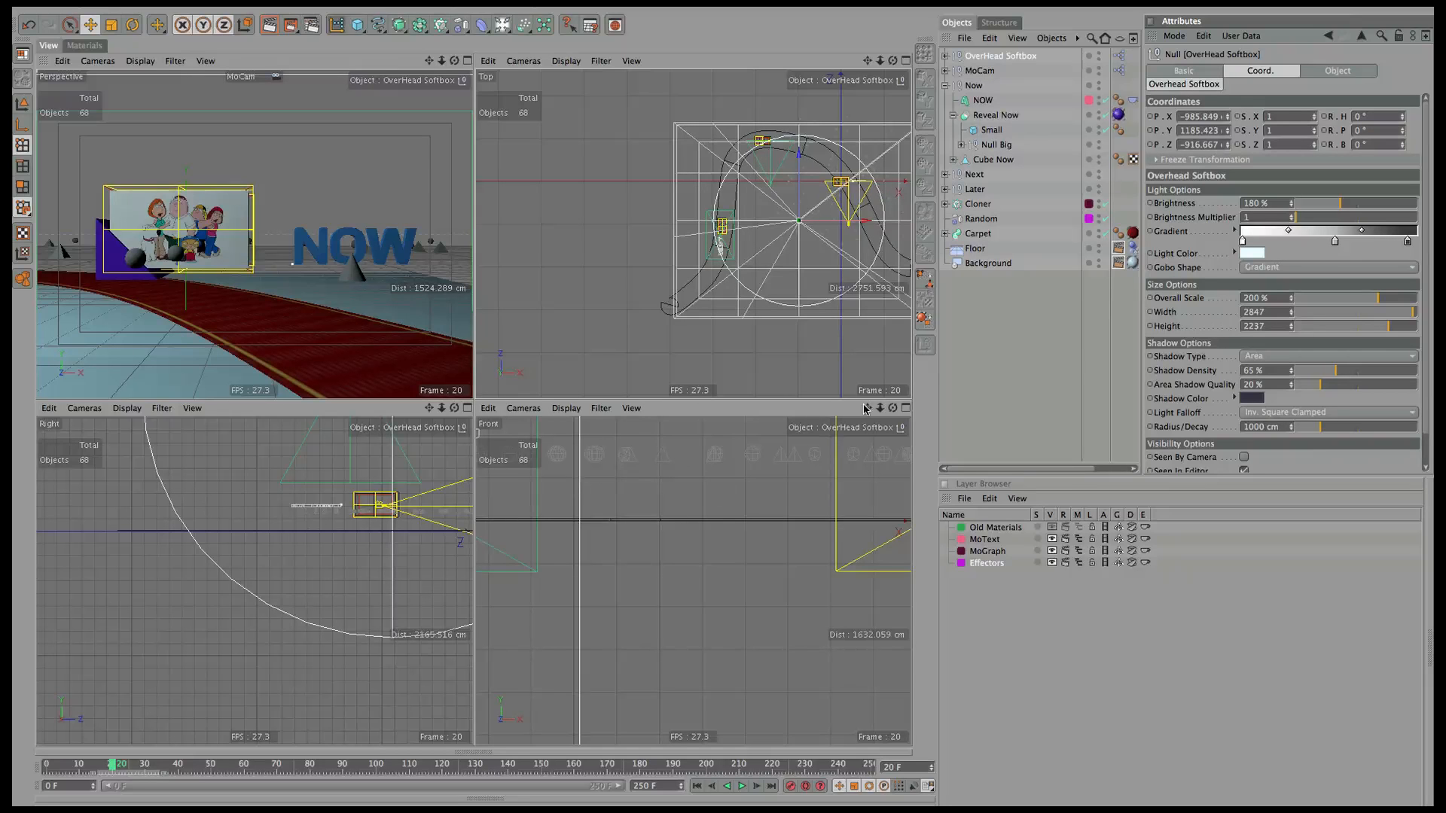
click(468, 61)
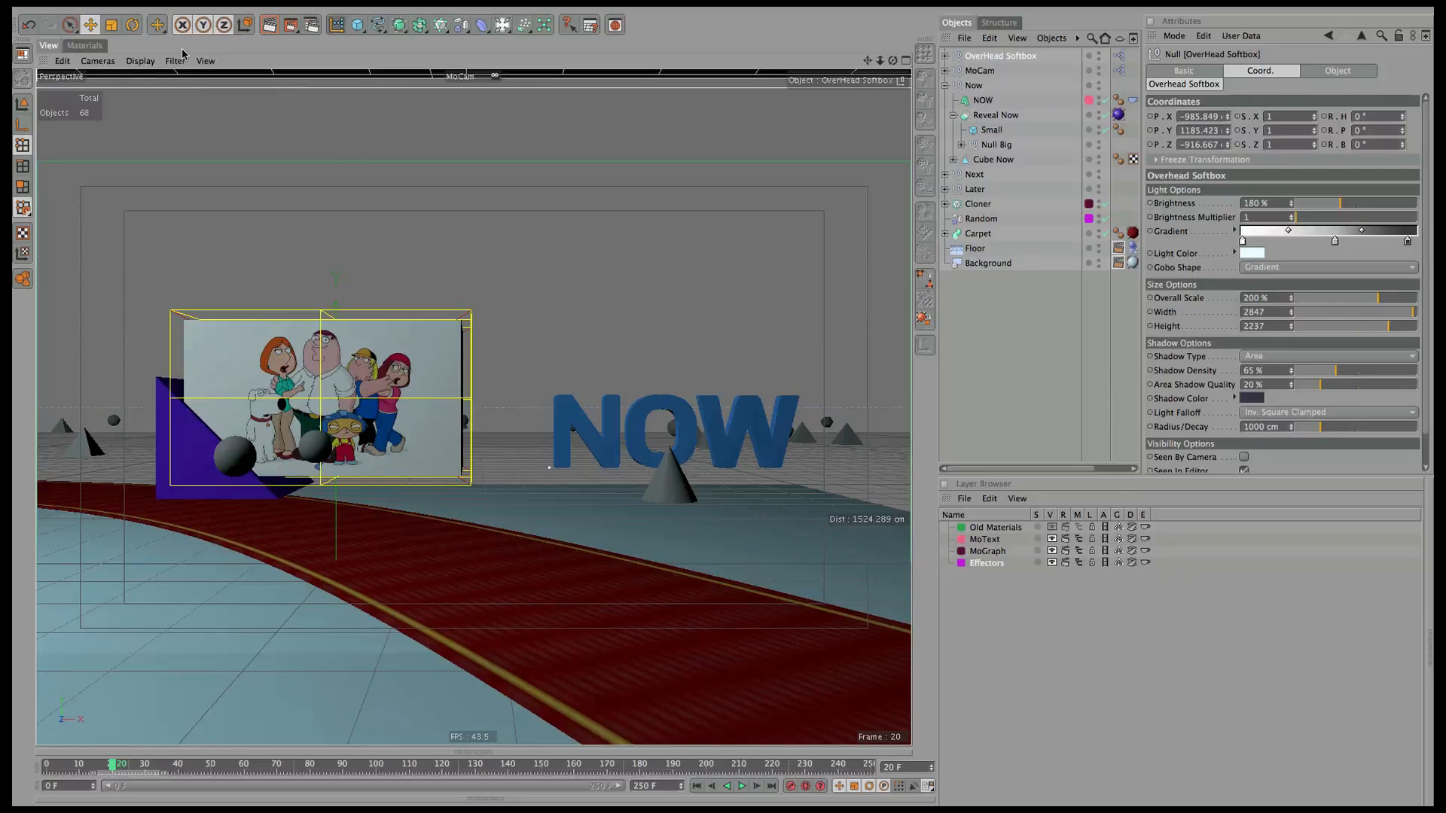
Look through the Waypoint 1 camera and orbit to a lower angle.
click(113, 62)
mouse_move(124, 81)
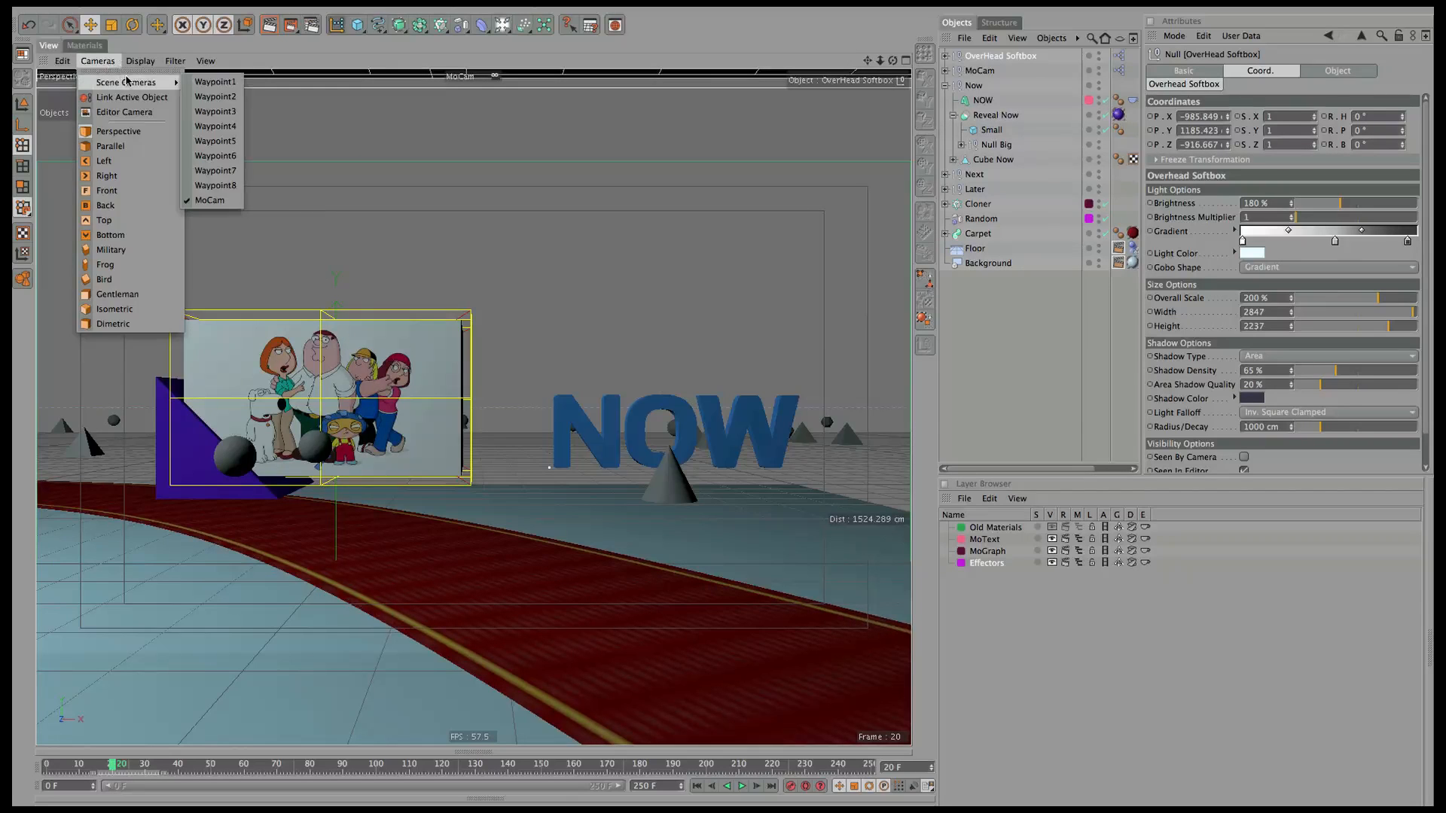
click(214, 91)
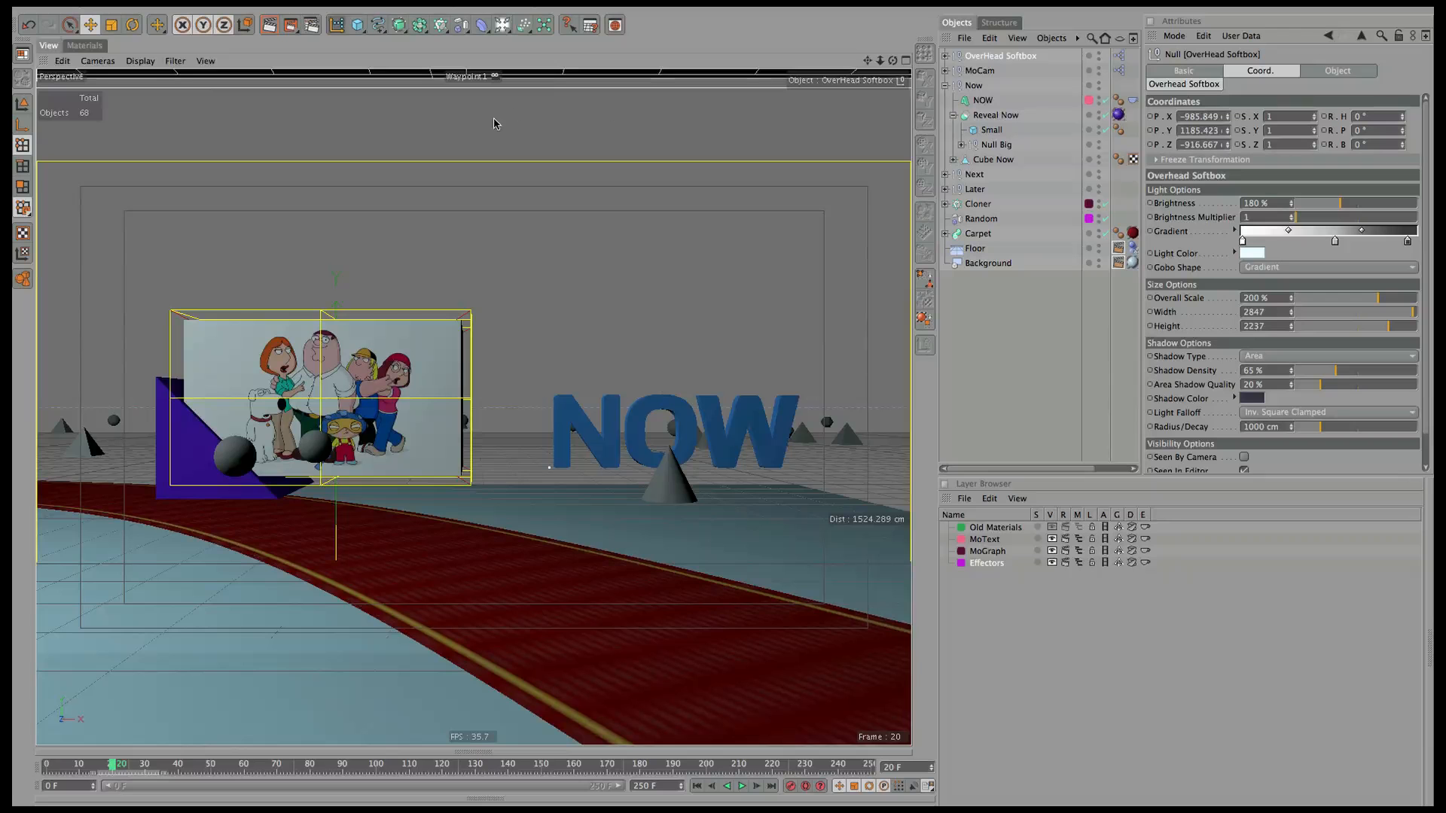
click(1020, 323)
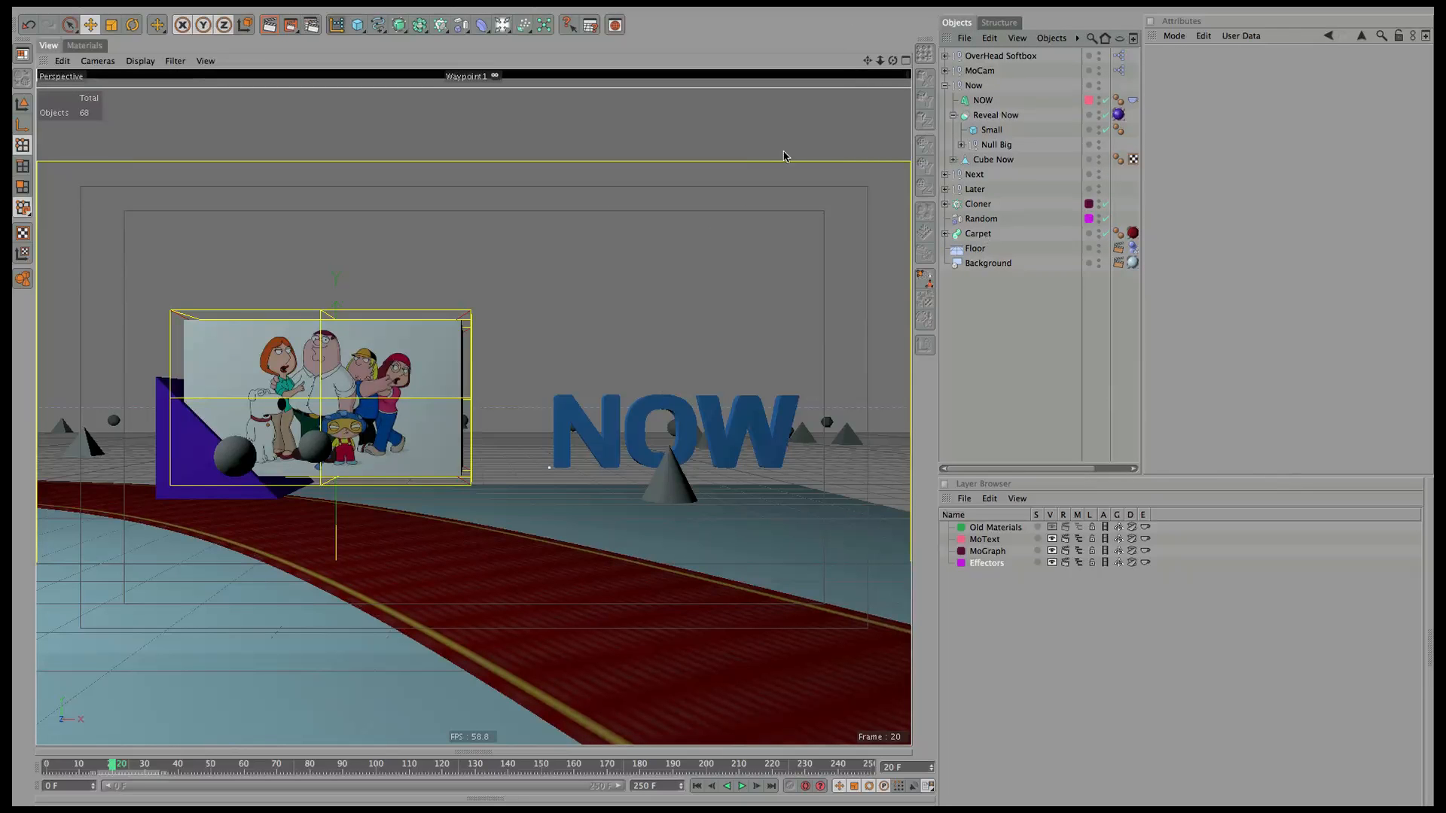
alt+drag(732, 288, 790, 462)
Reposition the NOW text along X and Y beside the image box.
click(982, 101)
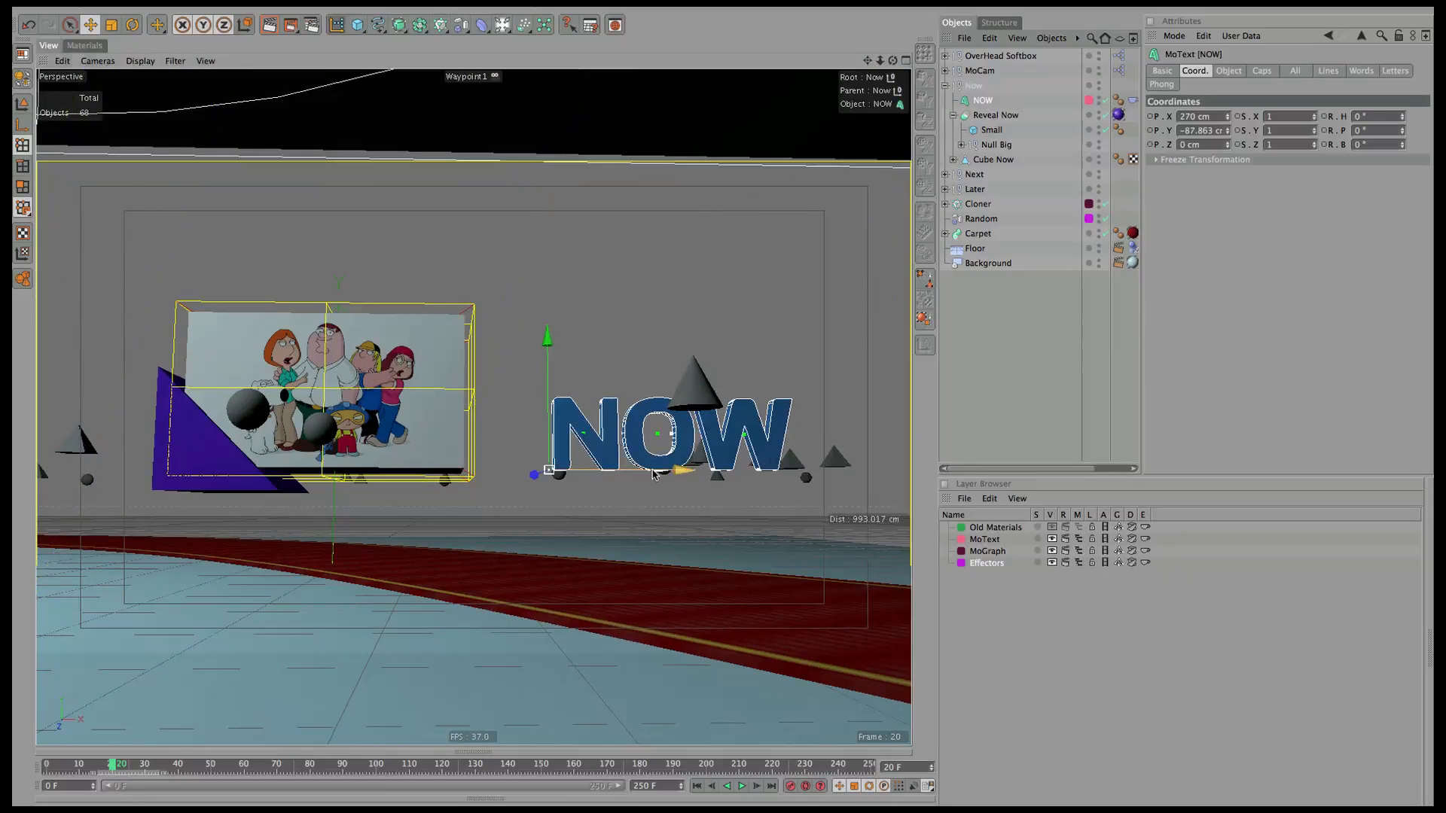
drag(654, 474, 614, 476)
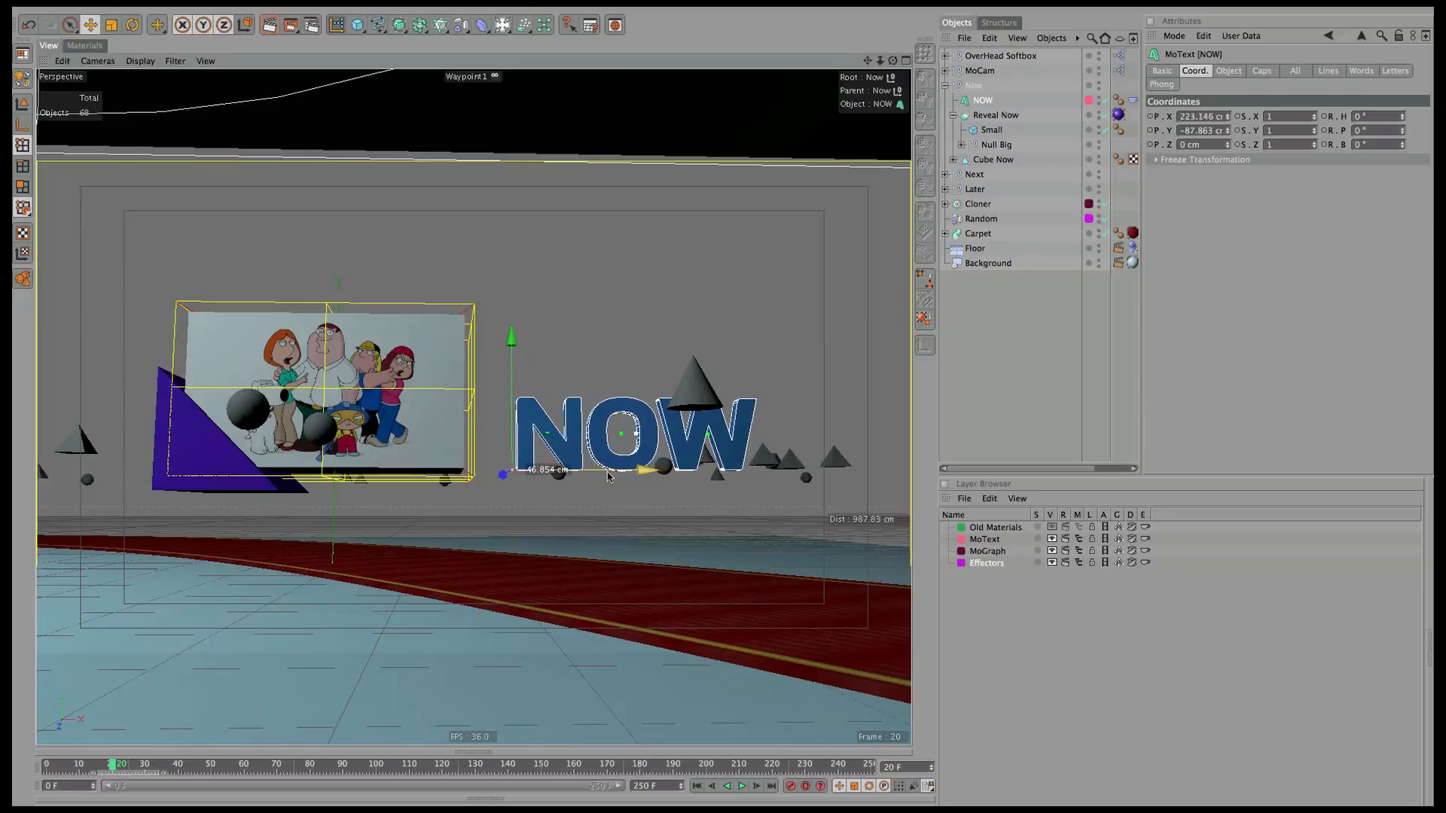
drag(510, 414, 502, 365)
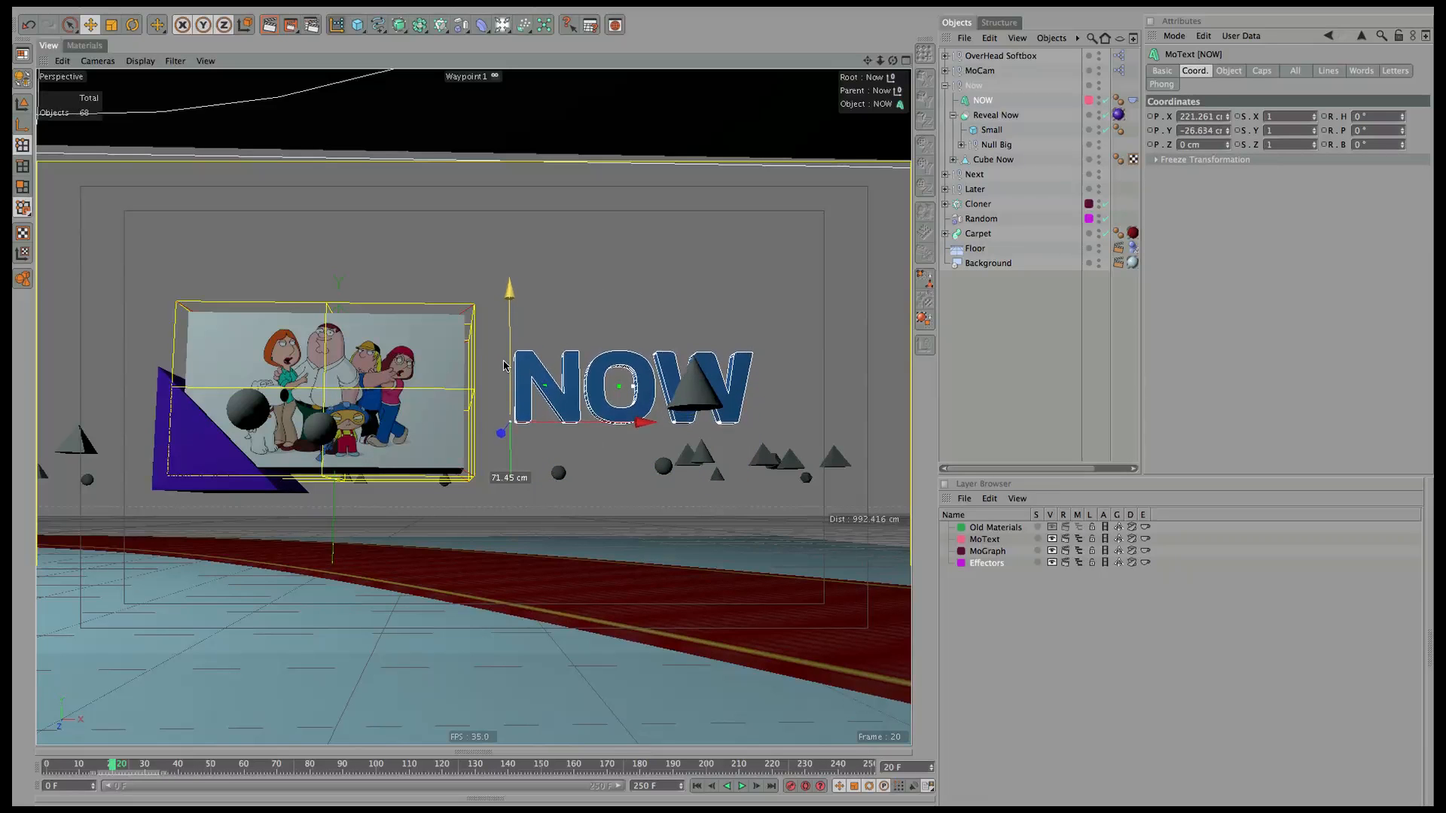
drag(577, 422, 586, 423)
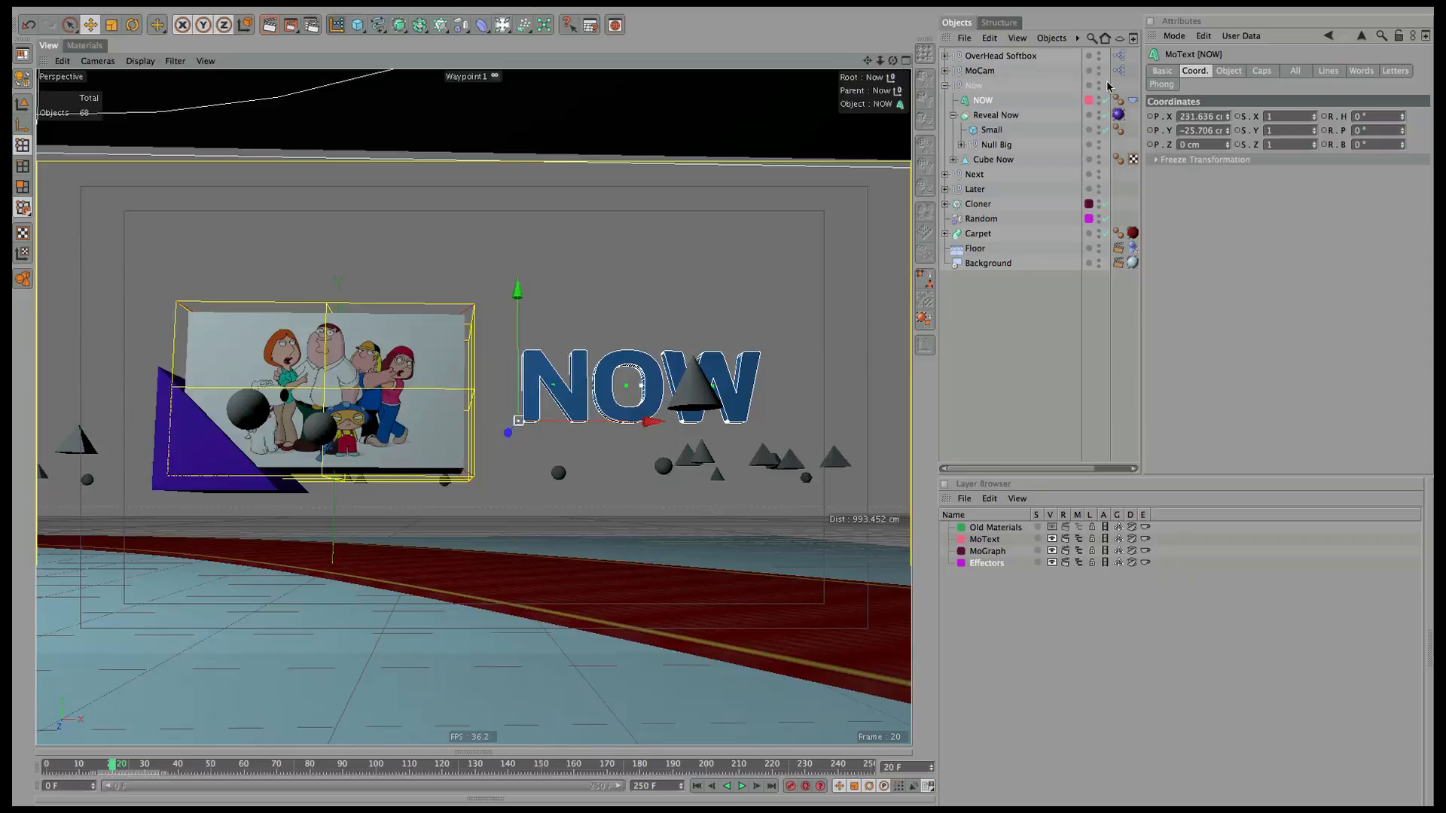
Lower the whole Now group and scrub the timeline to preview the shot.
click(974, 85)
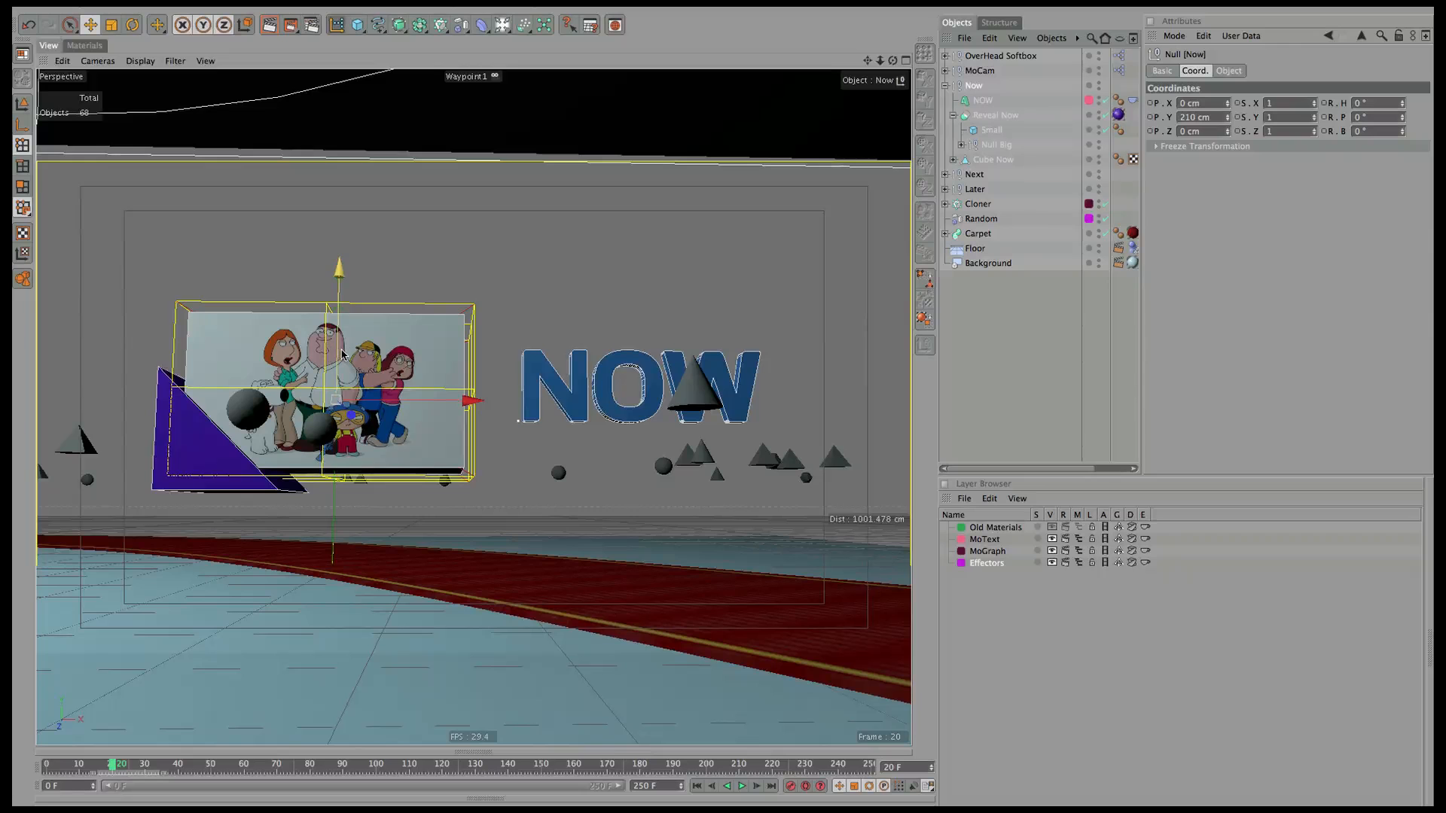
drag(339, 357, 357, 390)
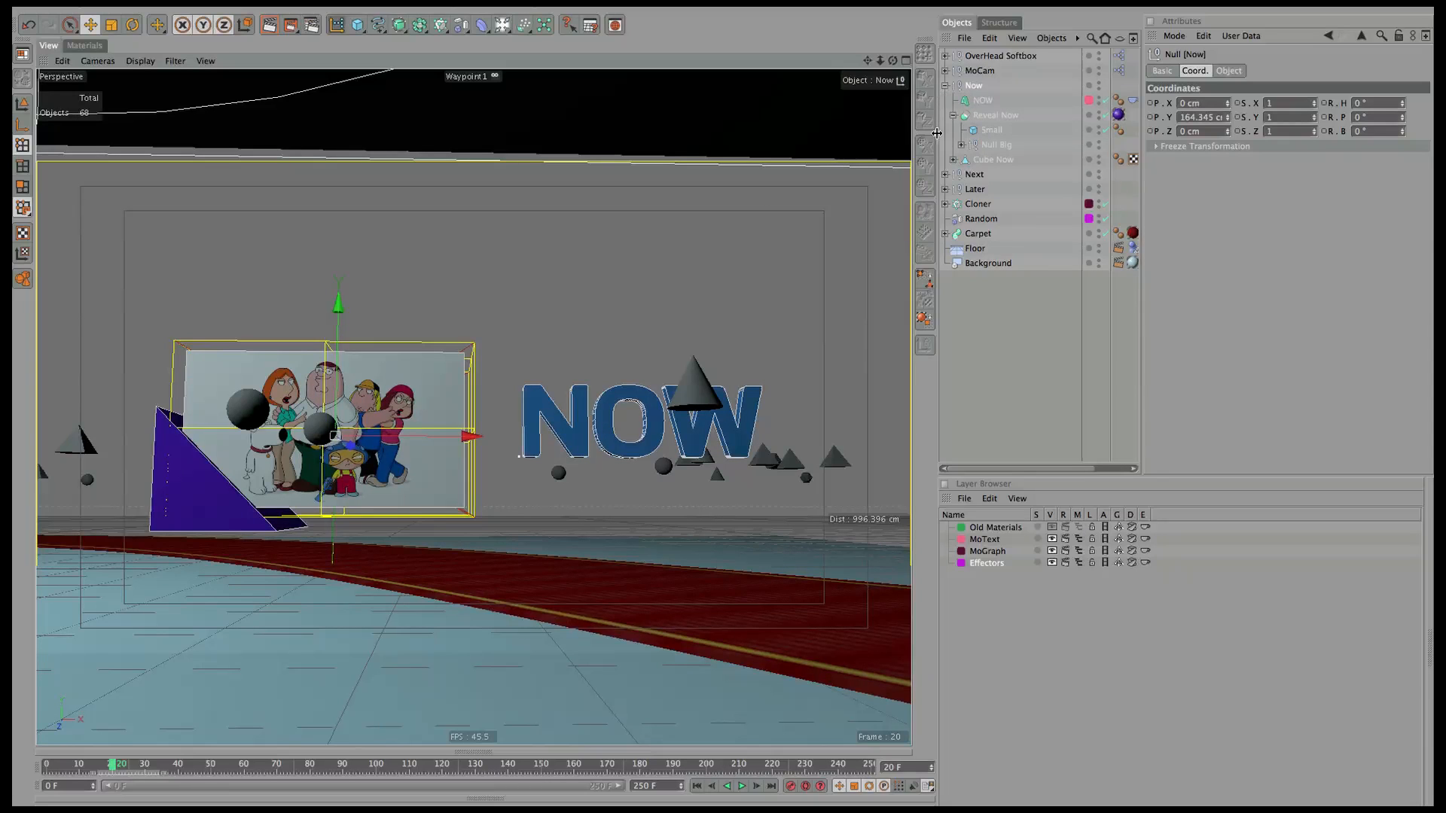
click(946, 86)
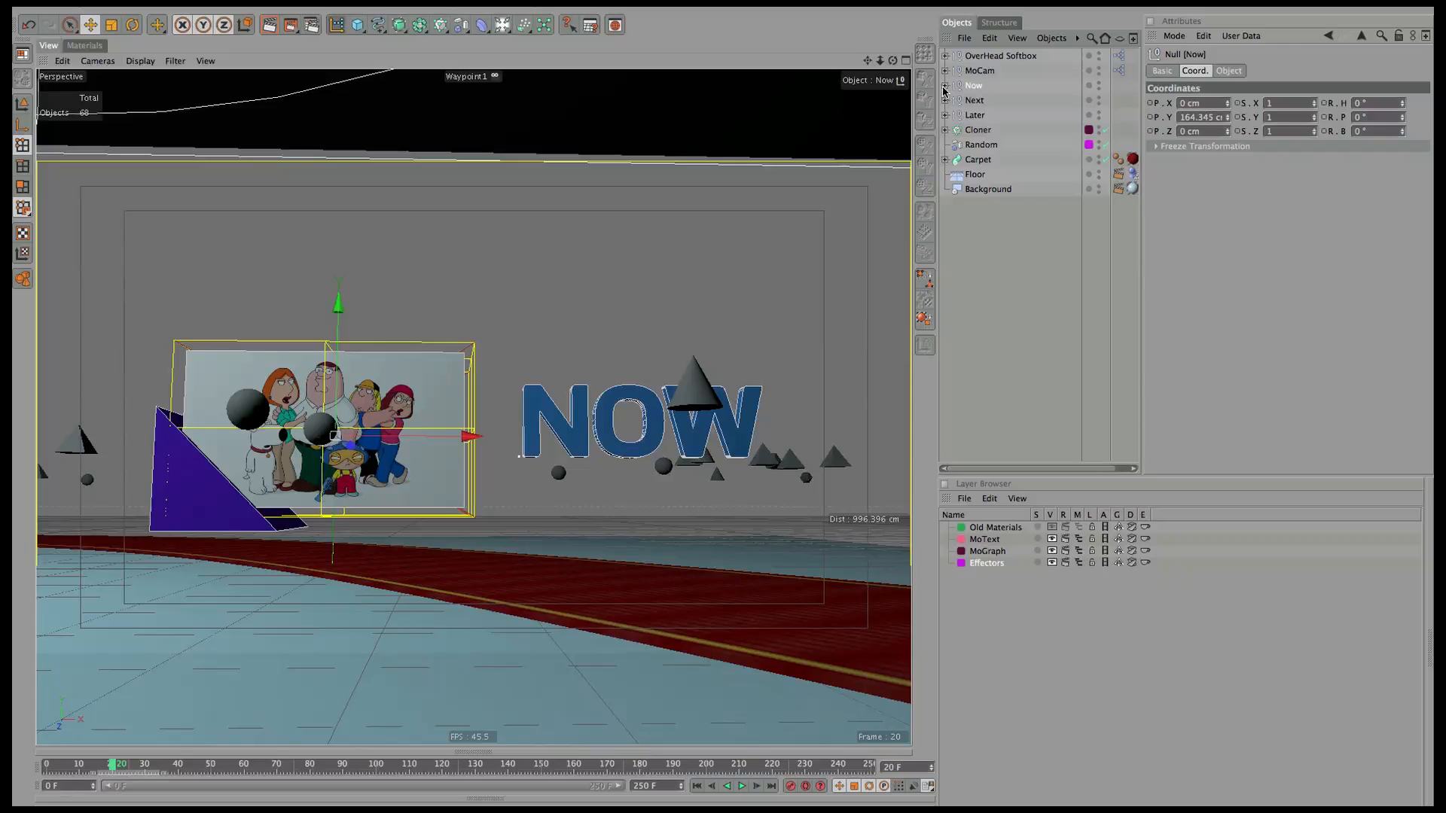
click(946, 85)
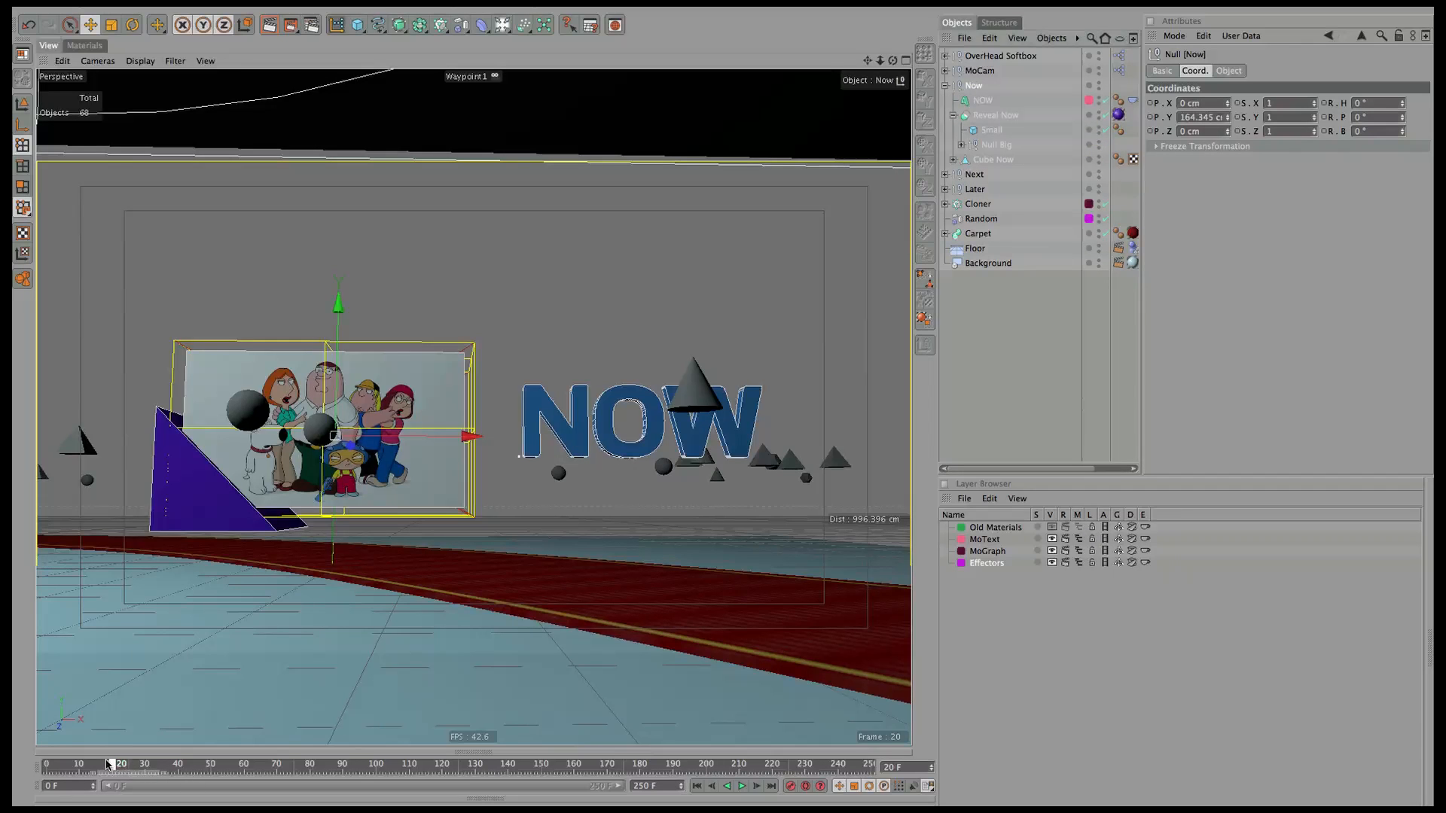
mouse_move(107, 765)
mouse_down()
mouse_move(94, 765)
mouse_move(317, 768)
mouse_move(53, 770)
mouse_move(12, 787)
mouse_move(11, 763)
mouse_up()
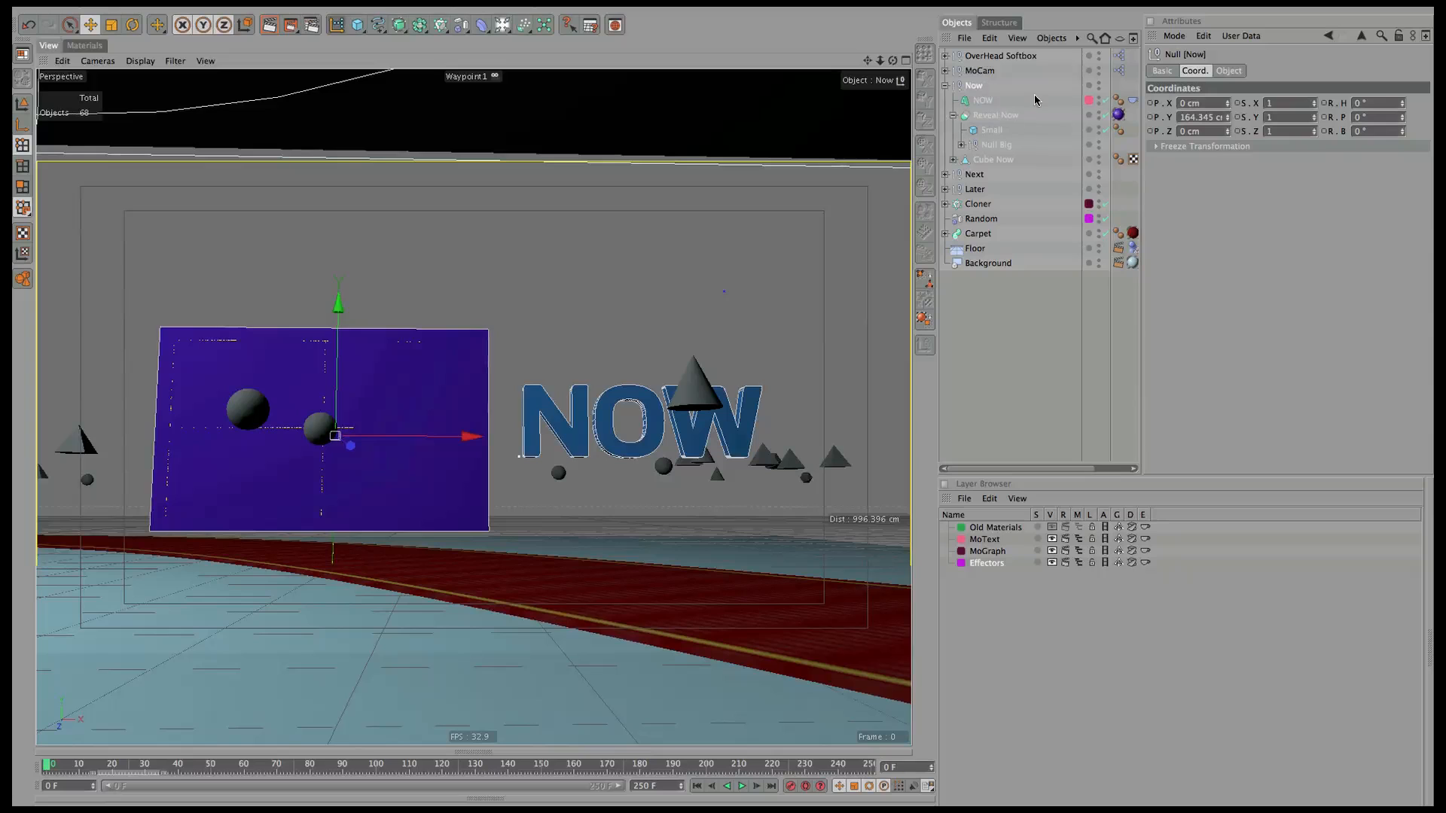
Group Reveal Now and Cube Now into a new Null with Alt+G.
click(952, 119)
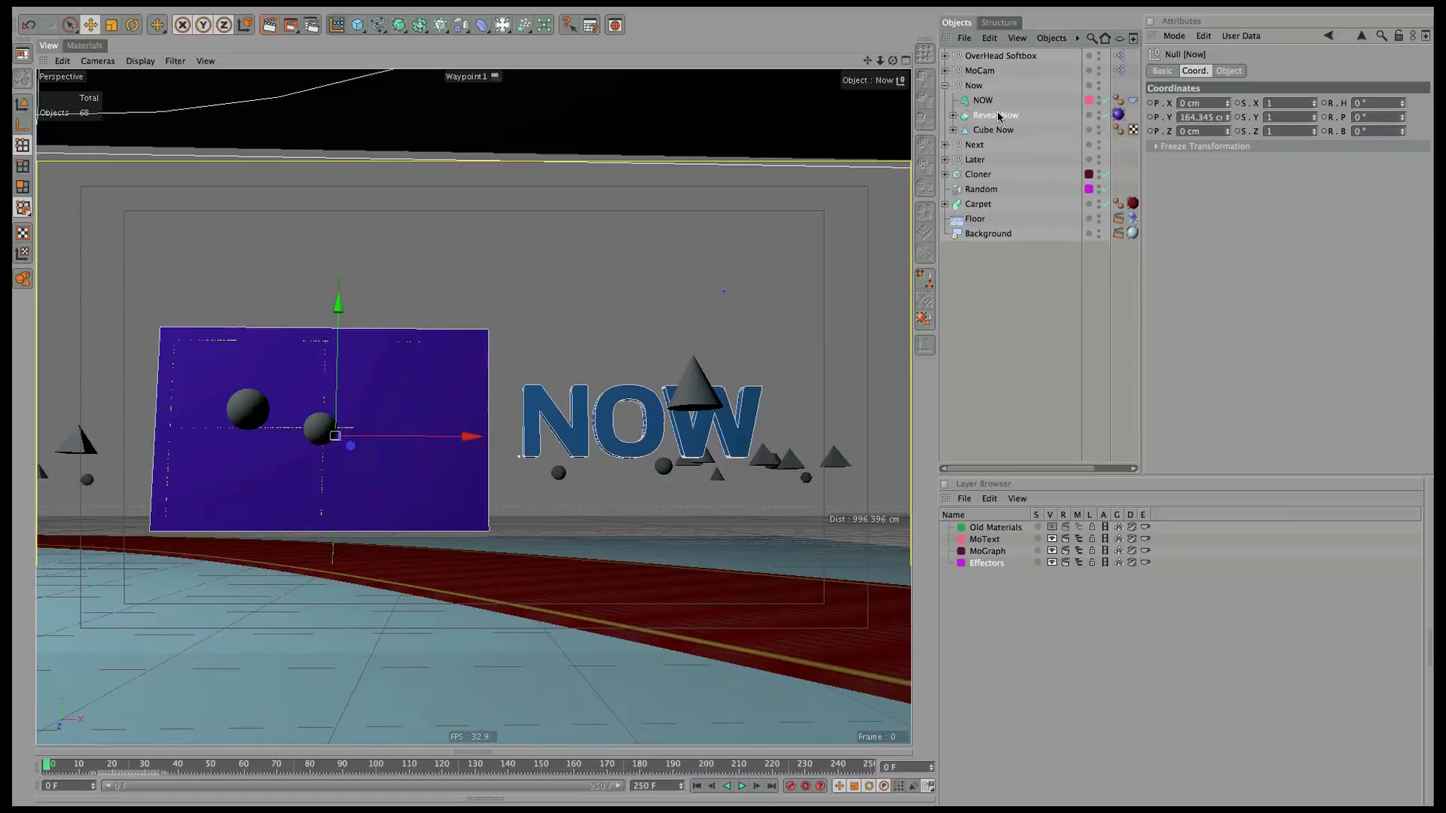
click(995, 115)
ctrl+click(1000, 131)
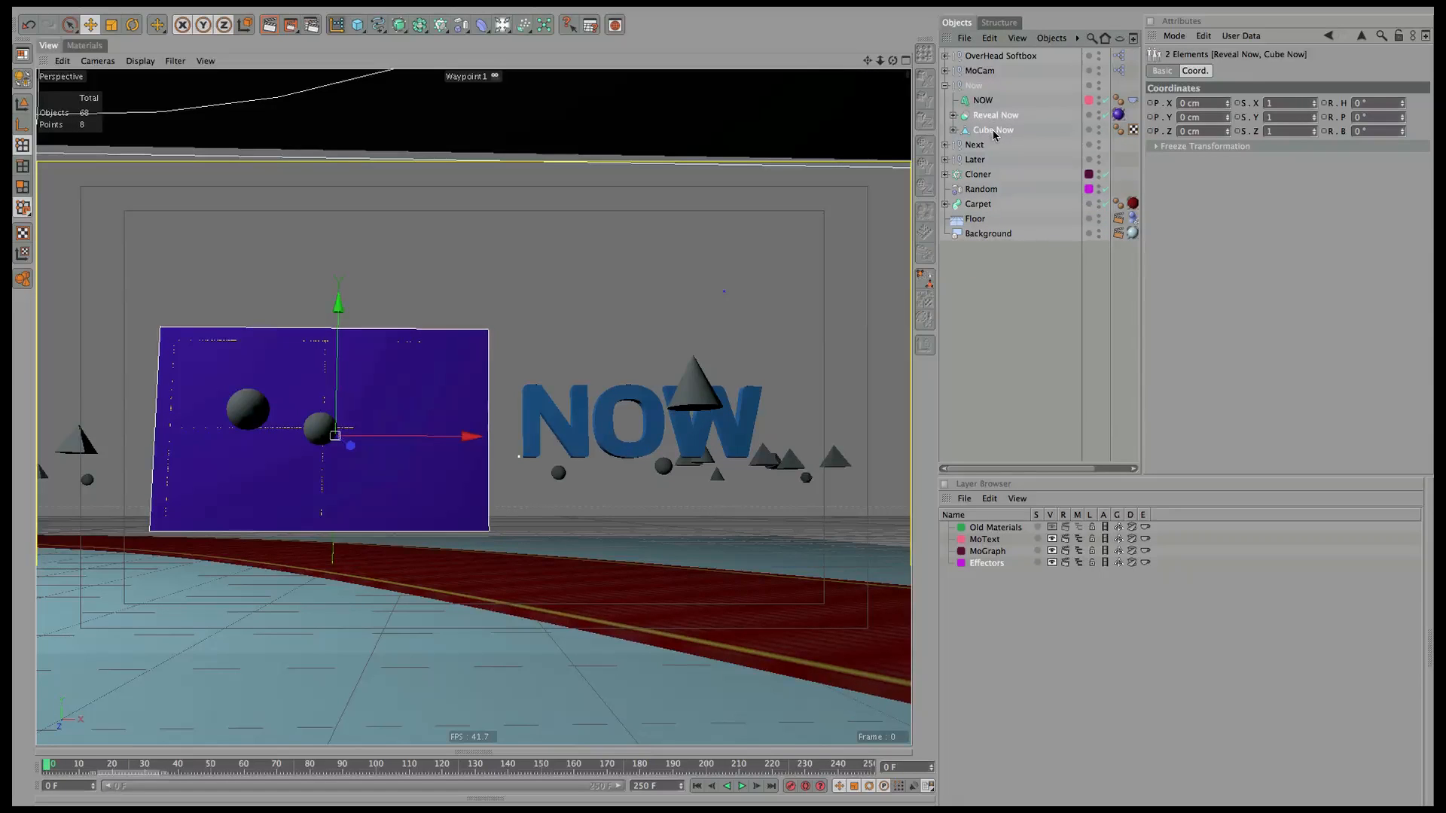
key(alt+g)
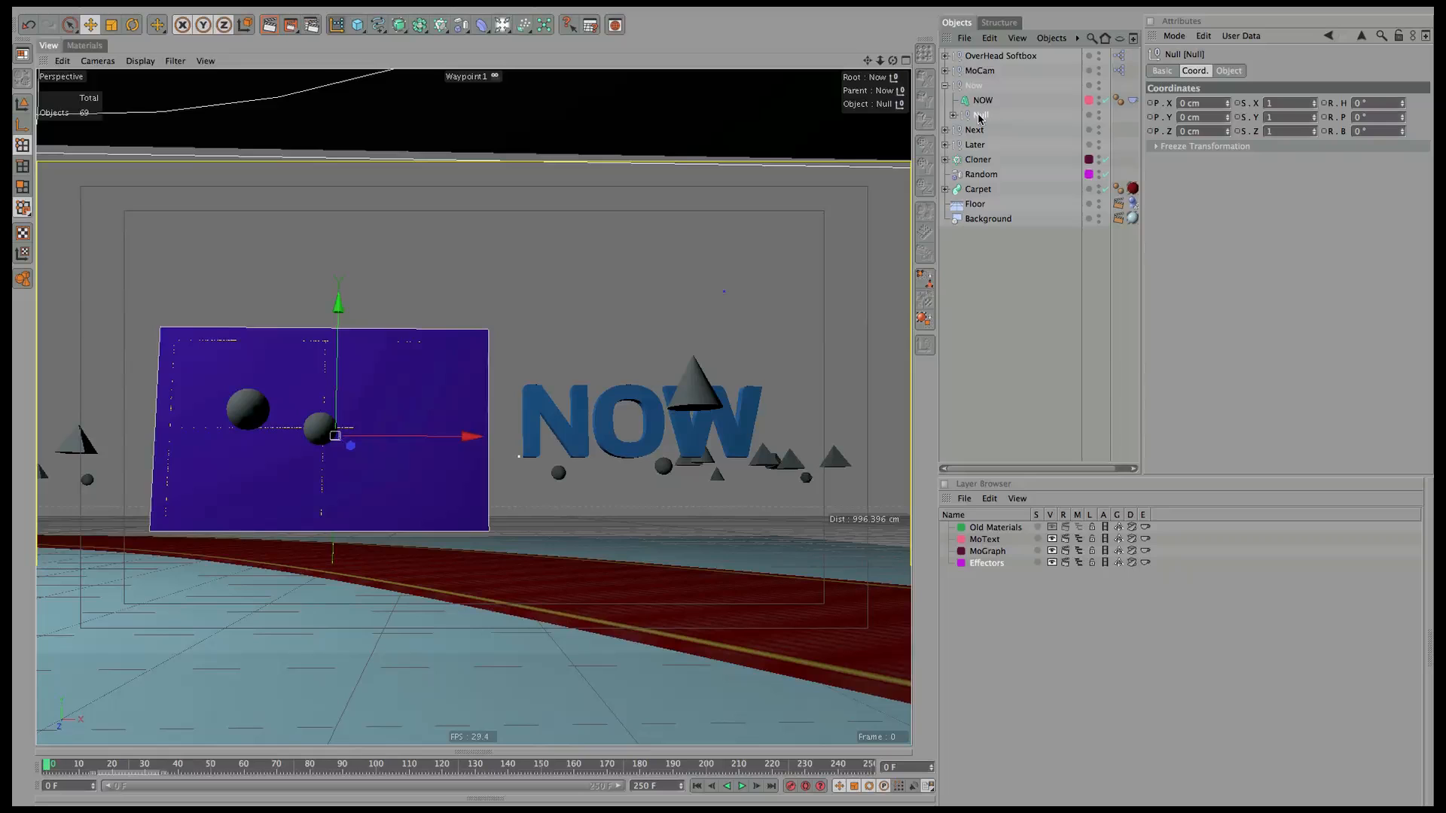
double_click(980, 115)
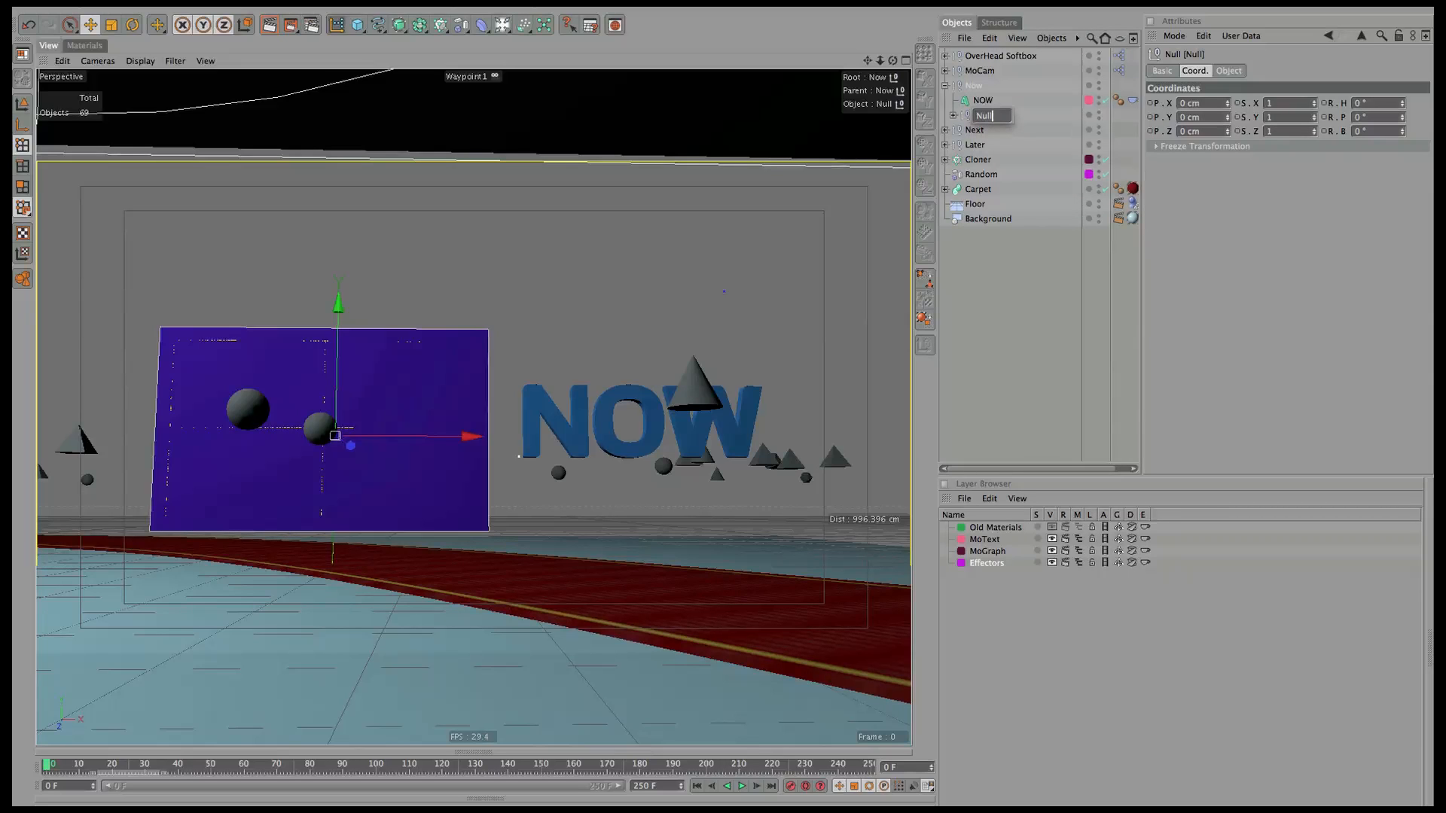
key(Return)
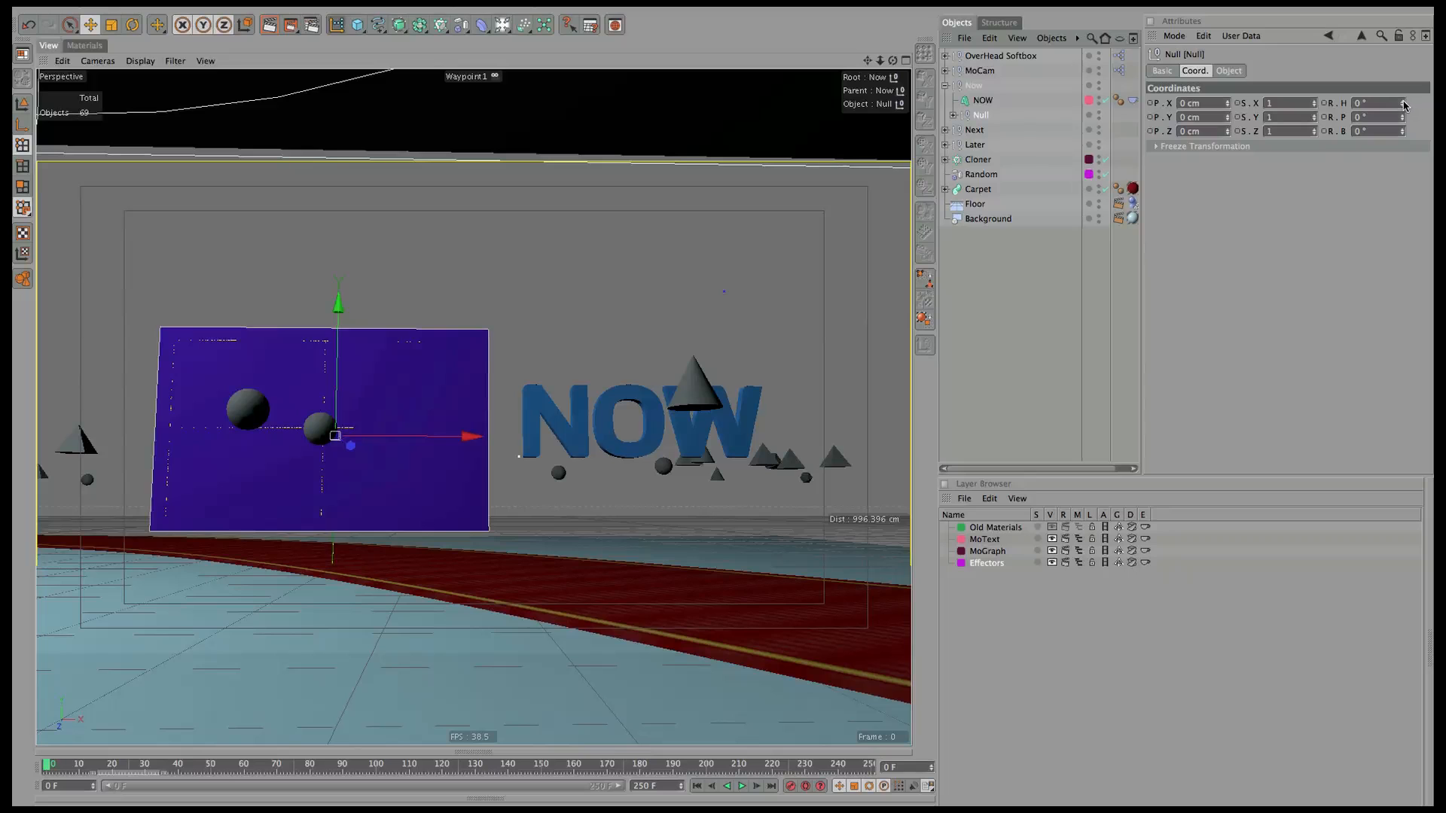
Keyframe the Null's heading at -12° on frame 0 and 22° on frame 70.
drag(1405, 105, 1390, 117)
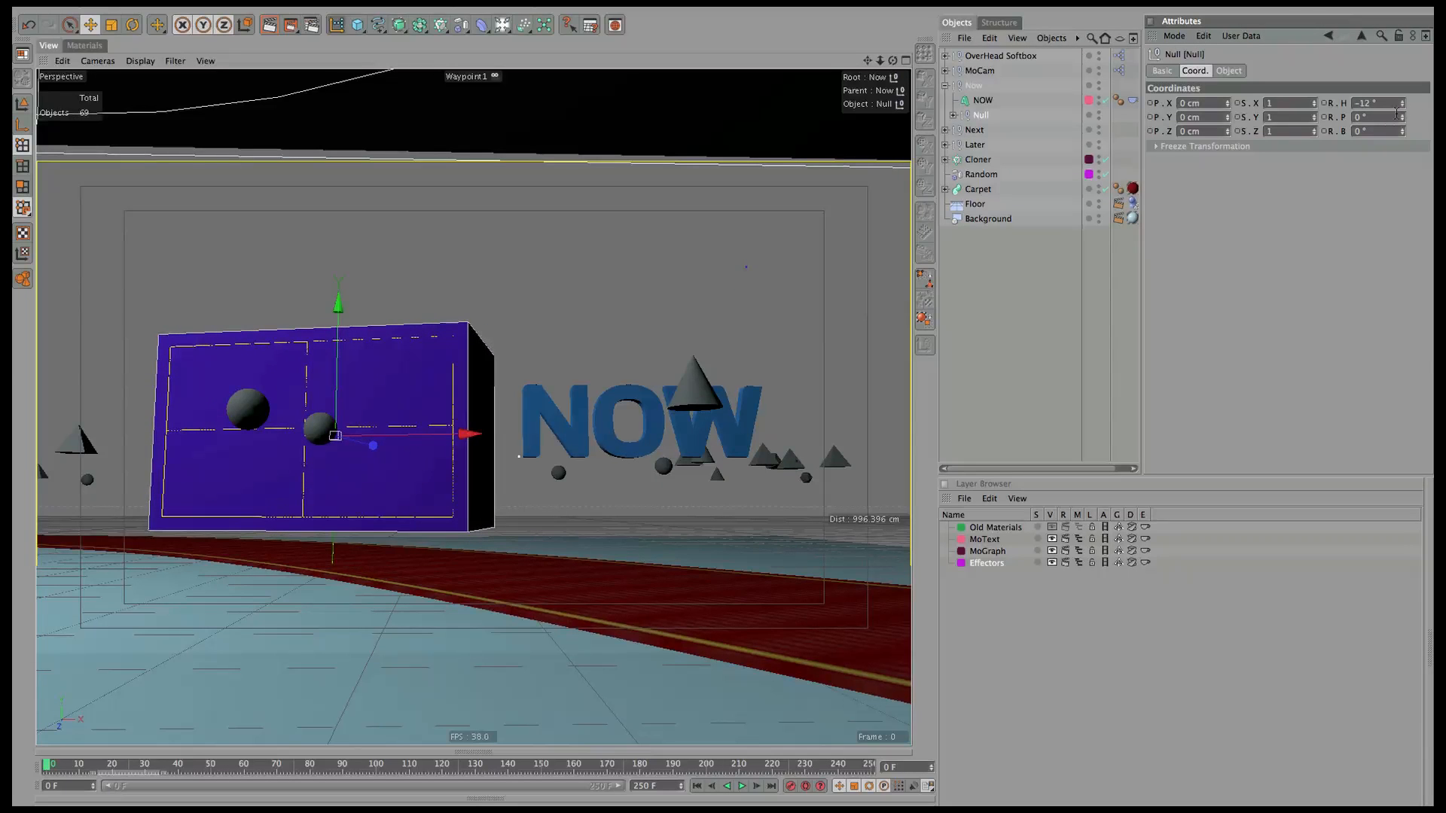
click(1334, 103)
click(1339, 103)
drag(49, 767, 276, 773)
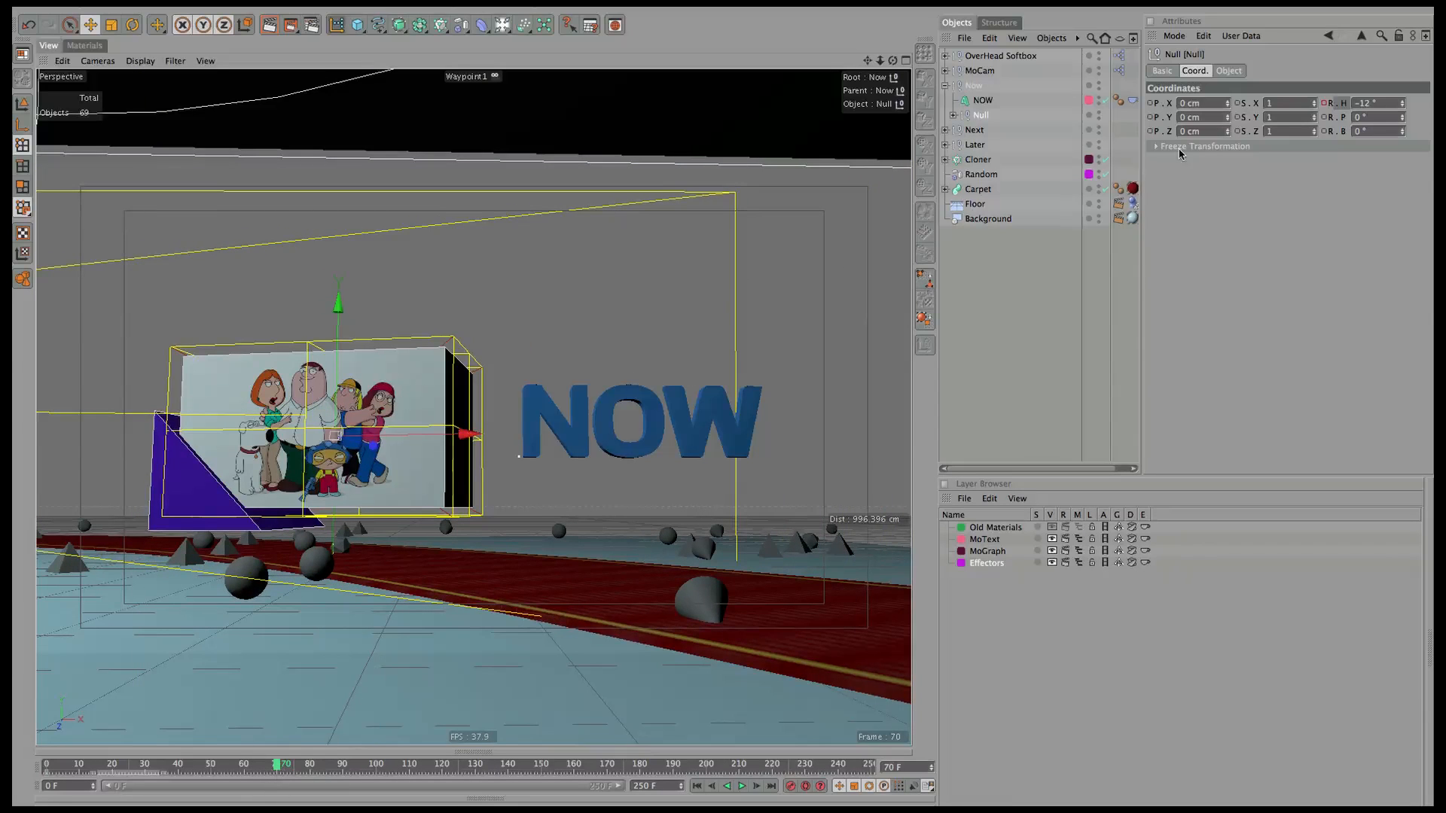
drag(1406, 105, 1406, 85)
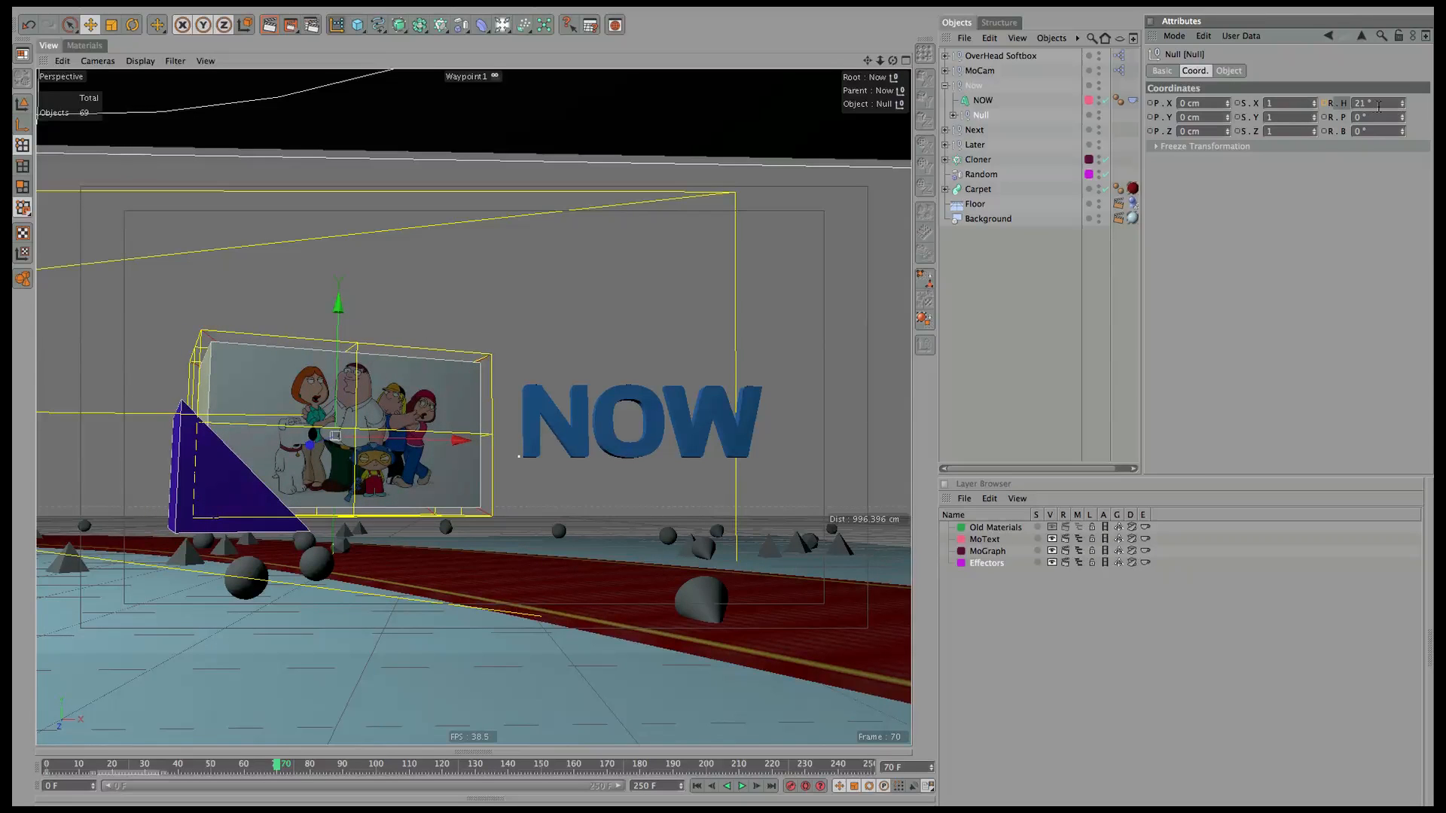
click(1402, 102)
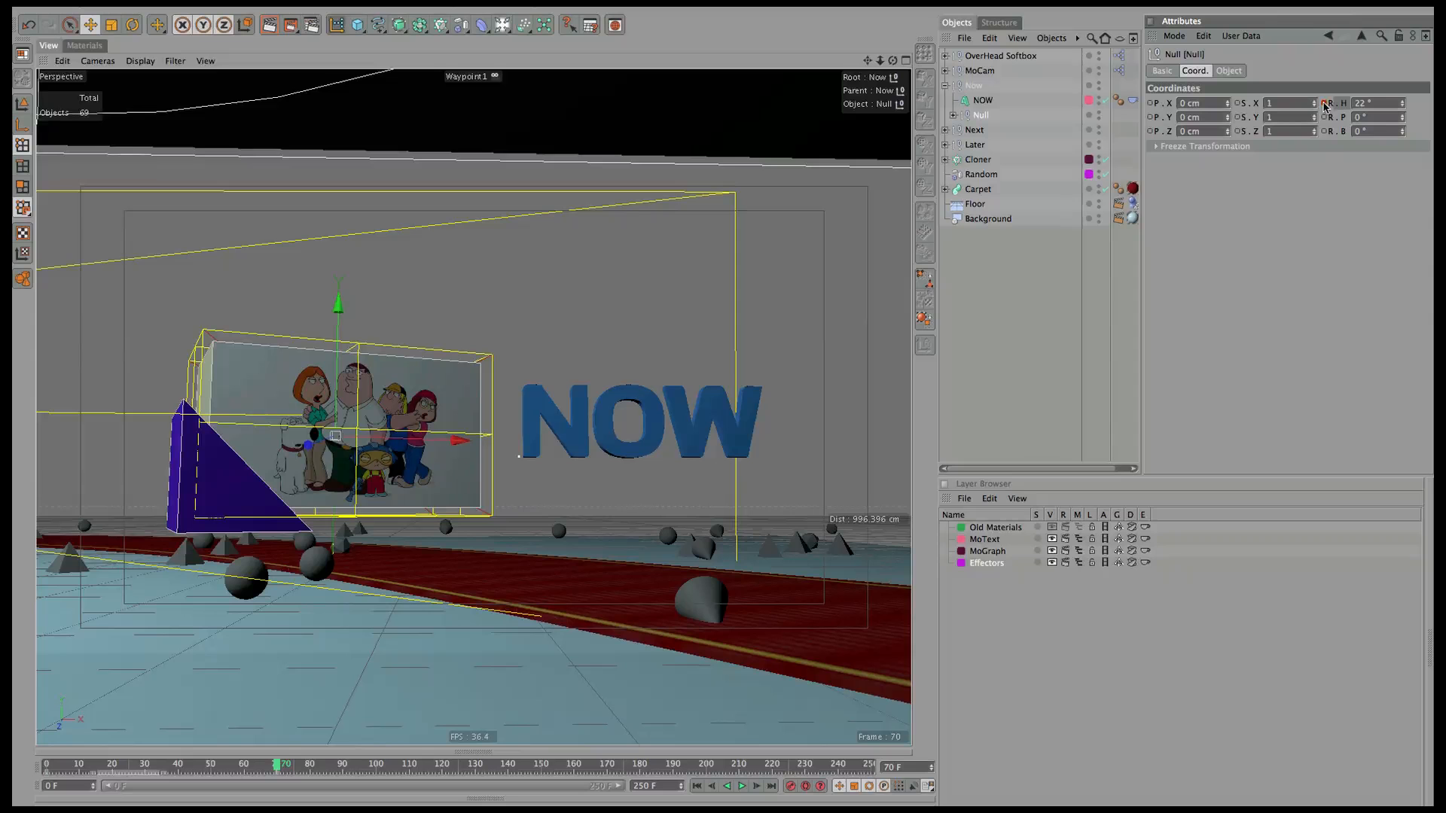
Return to frame 0 and play the animation to check the box flipping to its picture.
drag(277, 765, 13, 722)
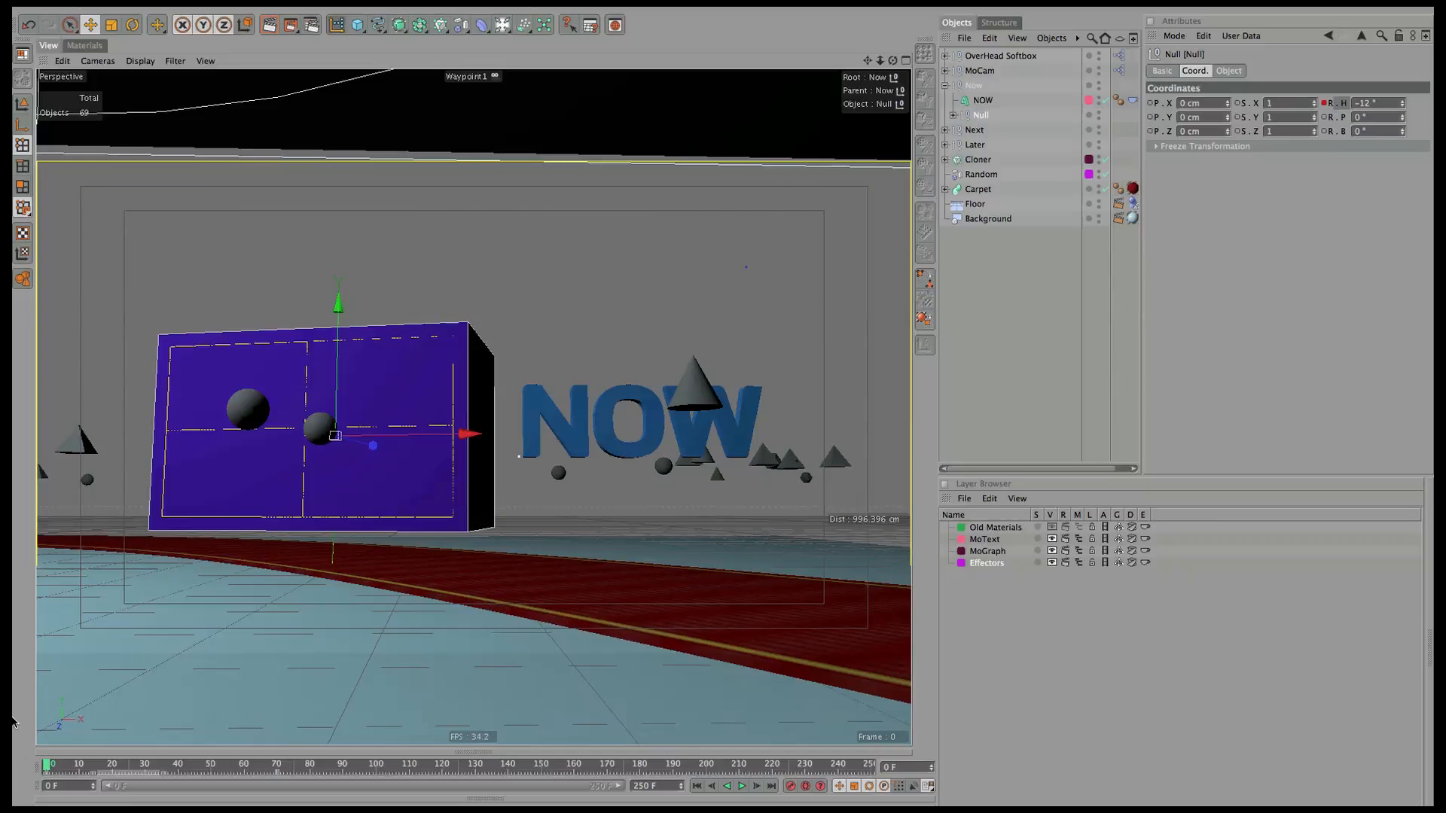
click(519, 455)
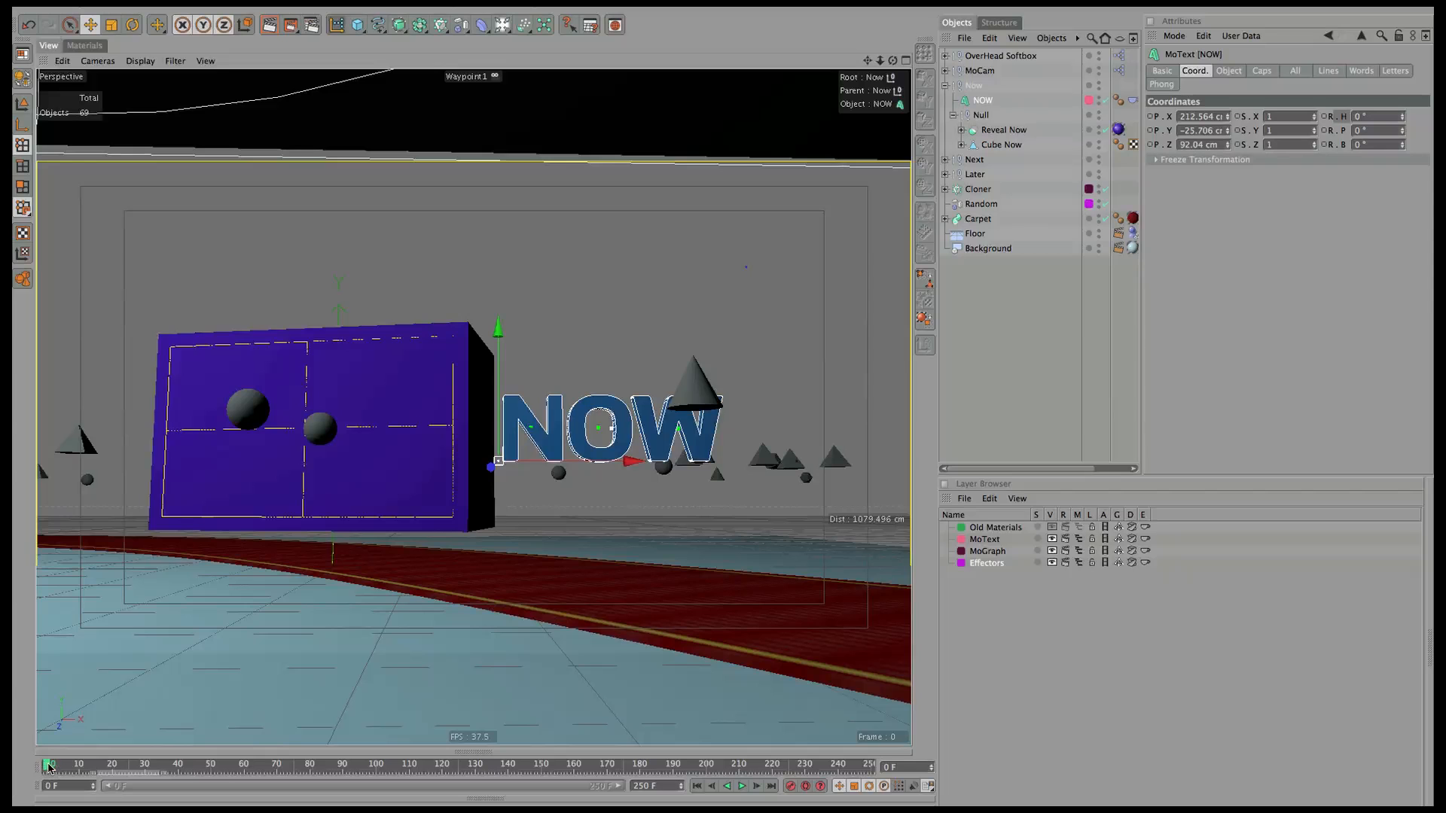
mouse_move(48, 766)
mouse_down()
mouse_move(162, 767)
mouse_move(42, 776)
mouse_move(101, 786)
mouse_move(39, 777)
mouse_up()
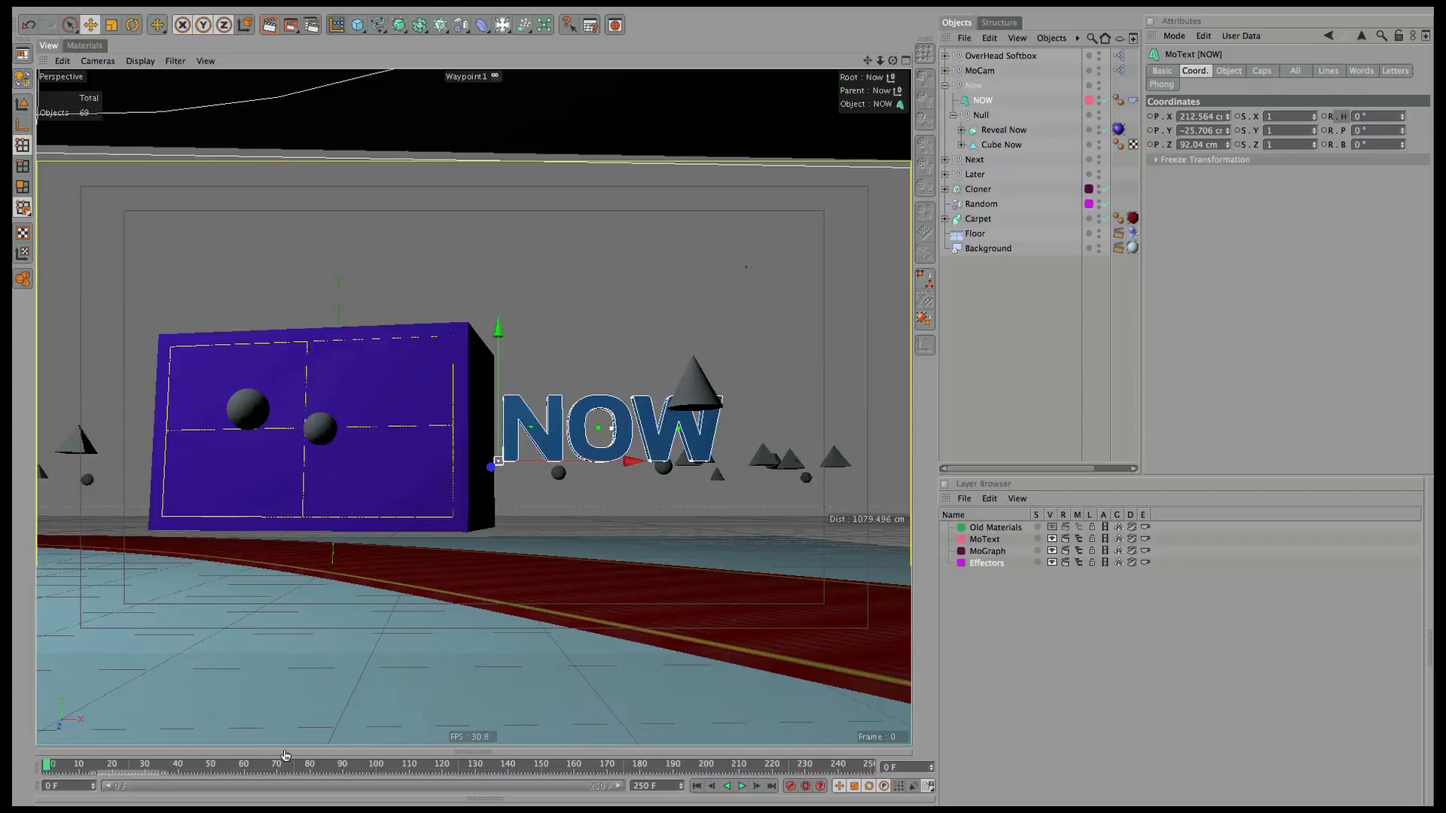
click(741, 787)
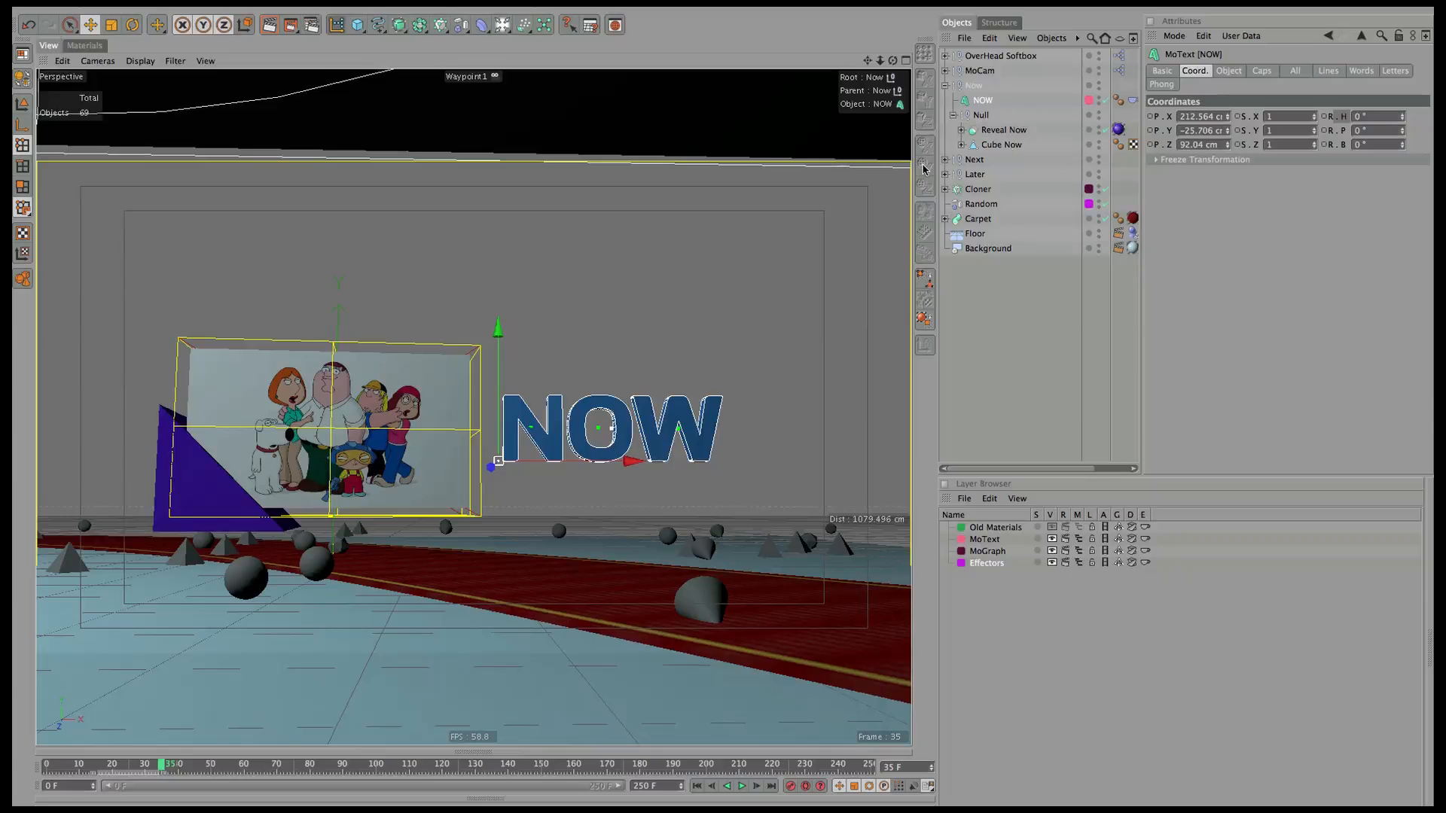
Set Initial State on all five cloned shapes' Dynamics Body tags and replay the simulation.
click(945, 85)
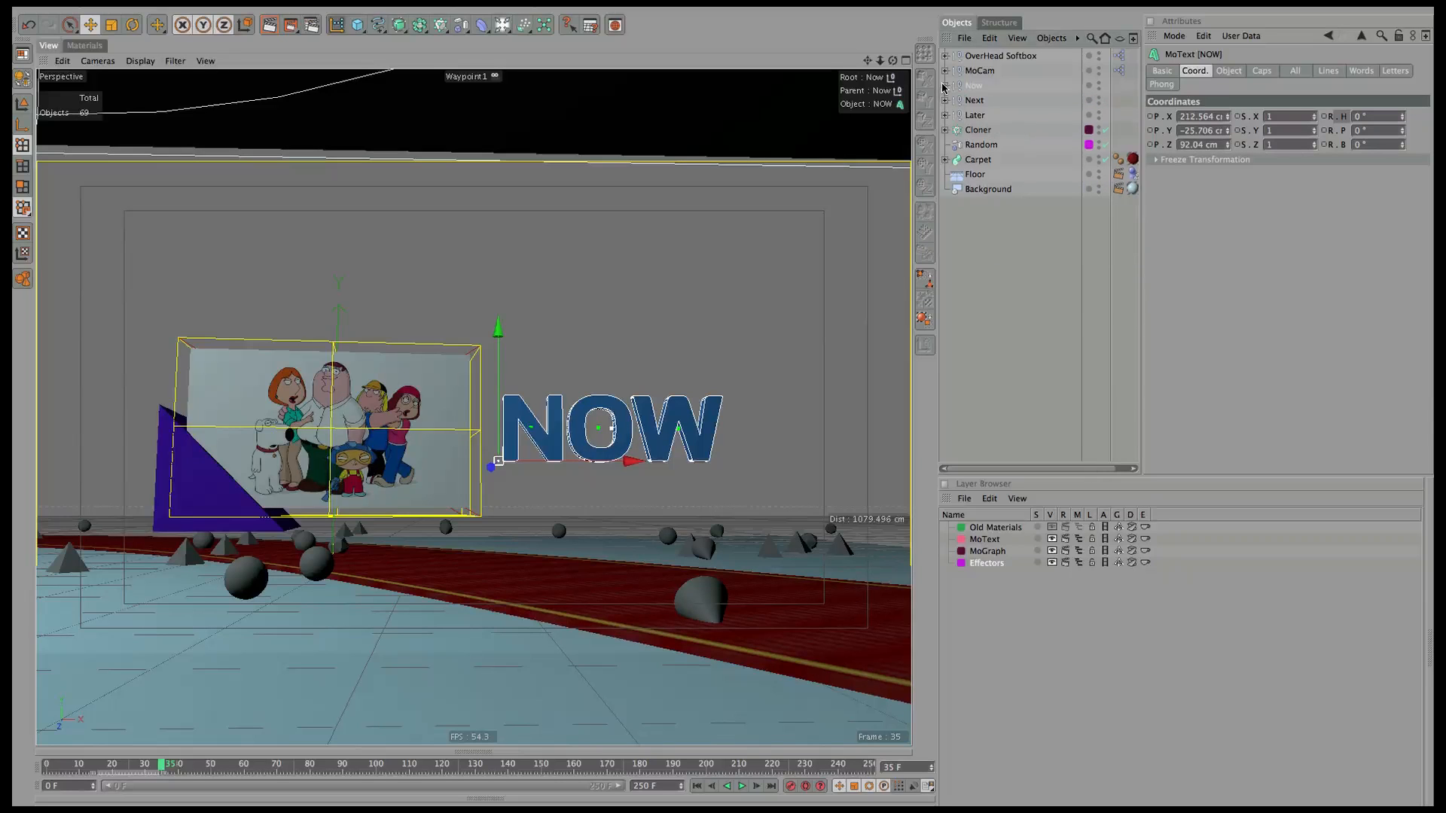
click(945, 130)
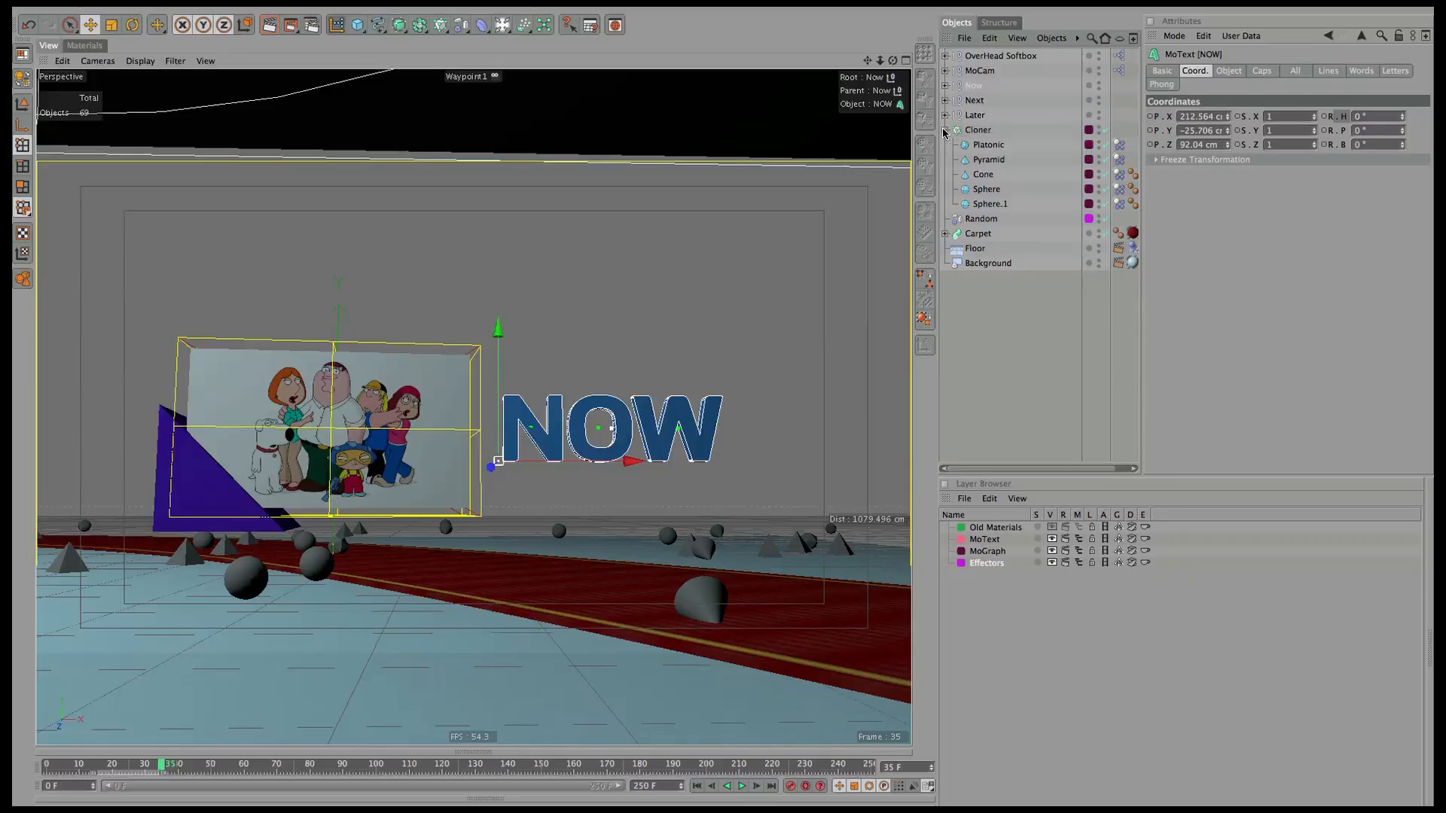
click(1120, 146)
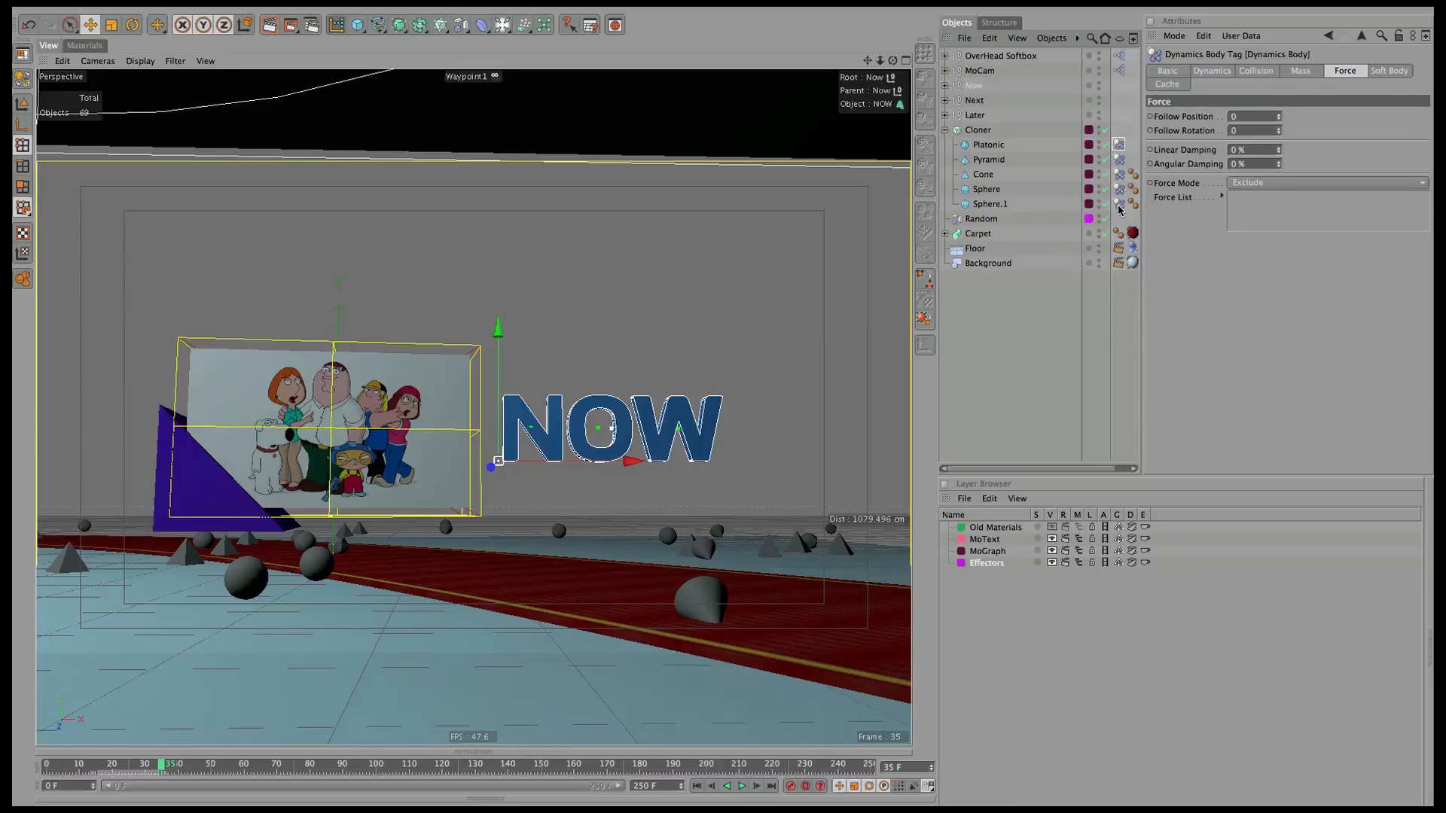
shift+click(1119, 204)
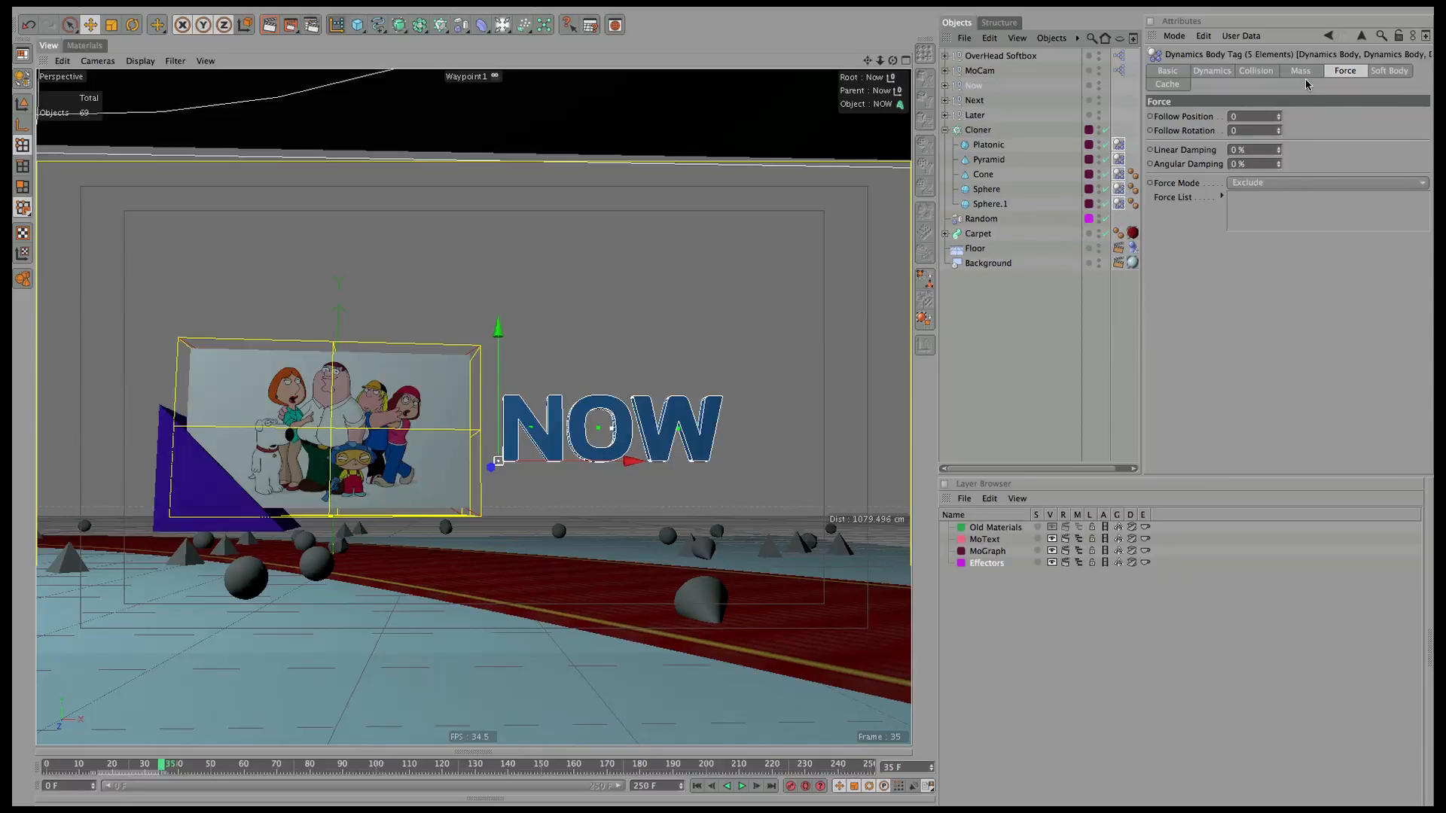
click(1221, 72)
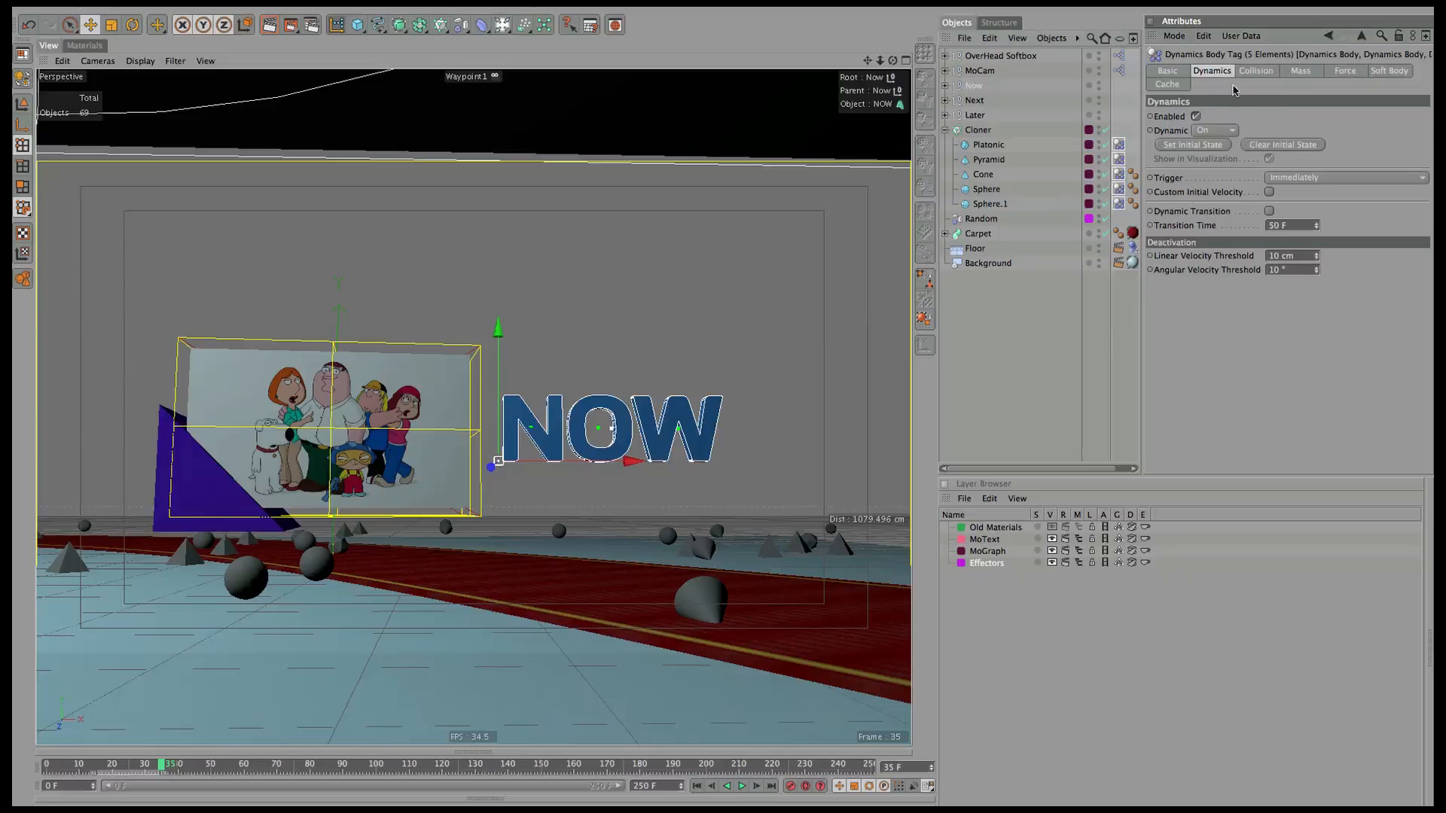
click(1194, 145)
click(696, 786)
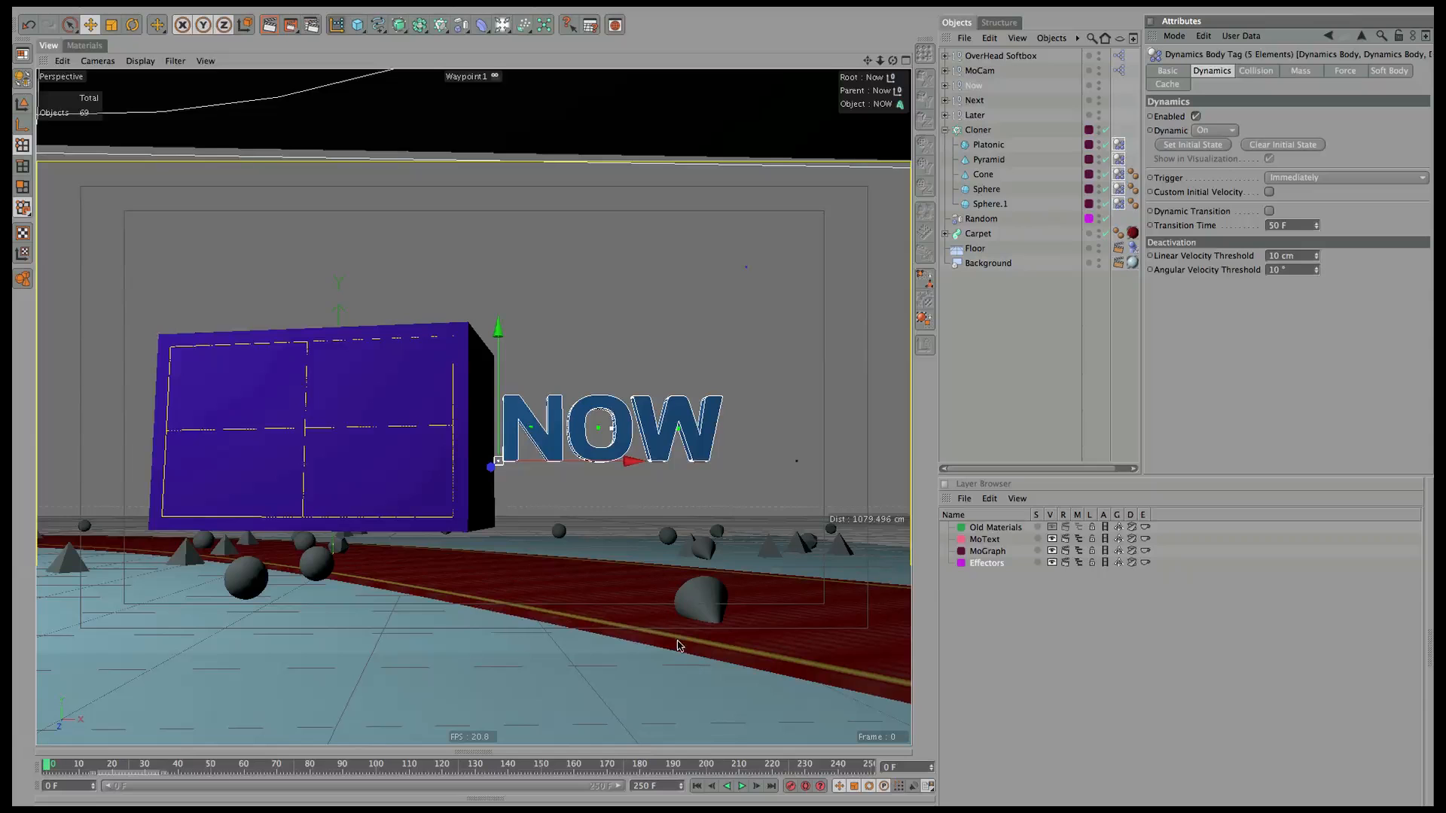
click(743, 787)
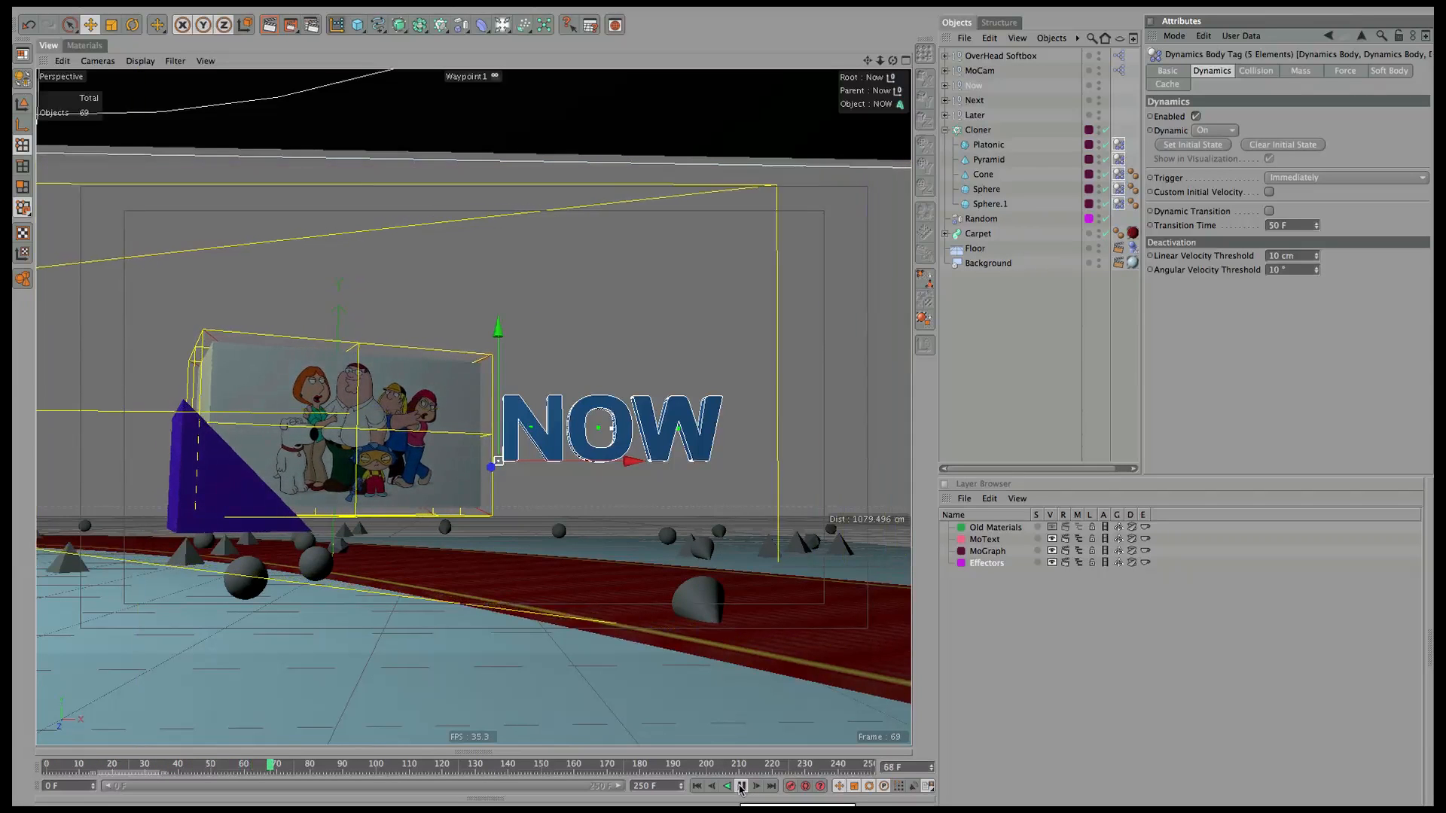
click(741, 786)
click(697, 786)
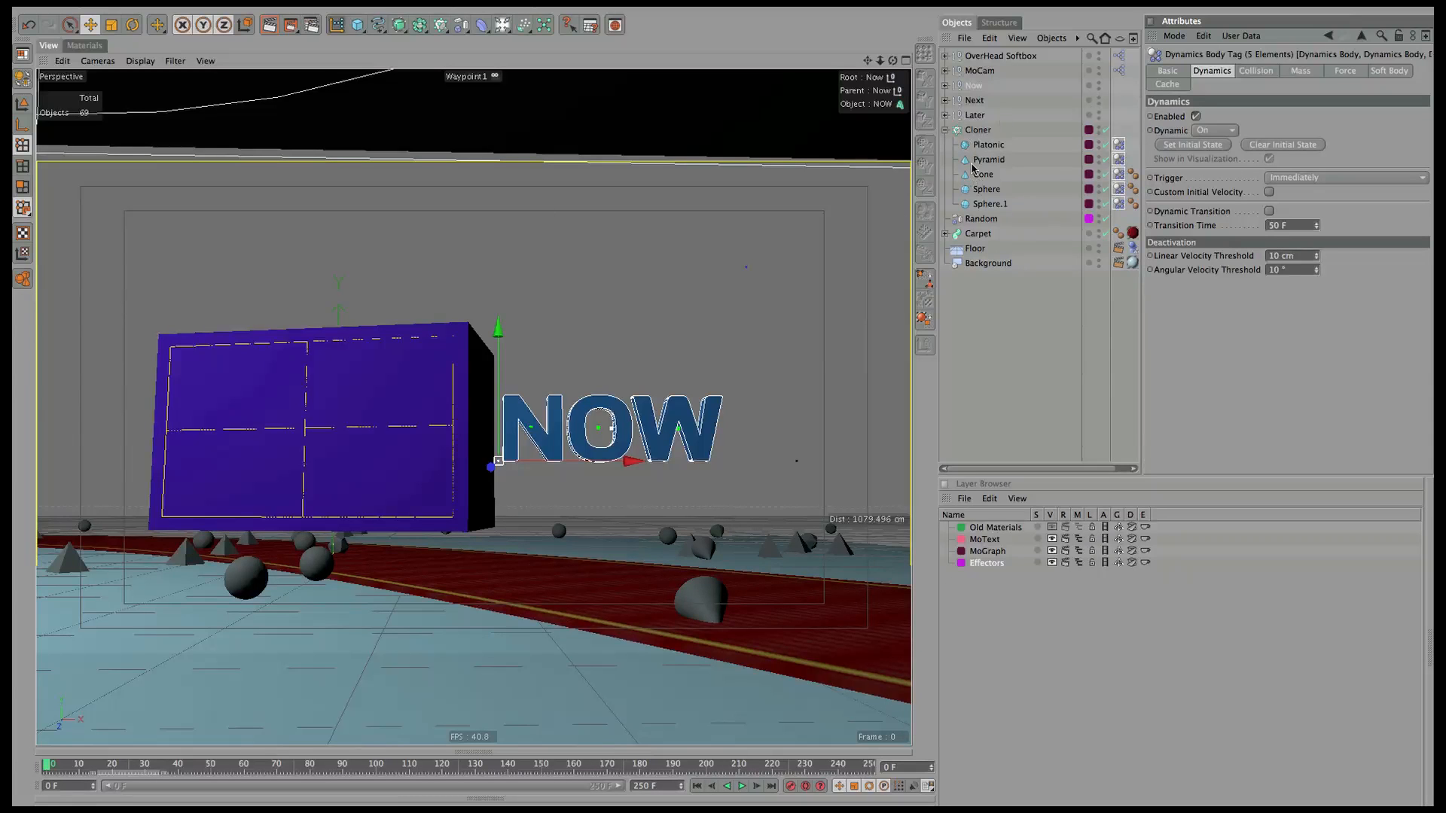
Select the Attractor inside Now > Cube Now.
click(944, 87)
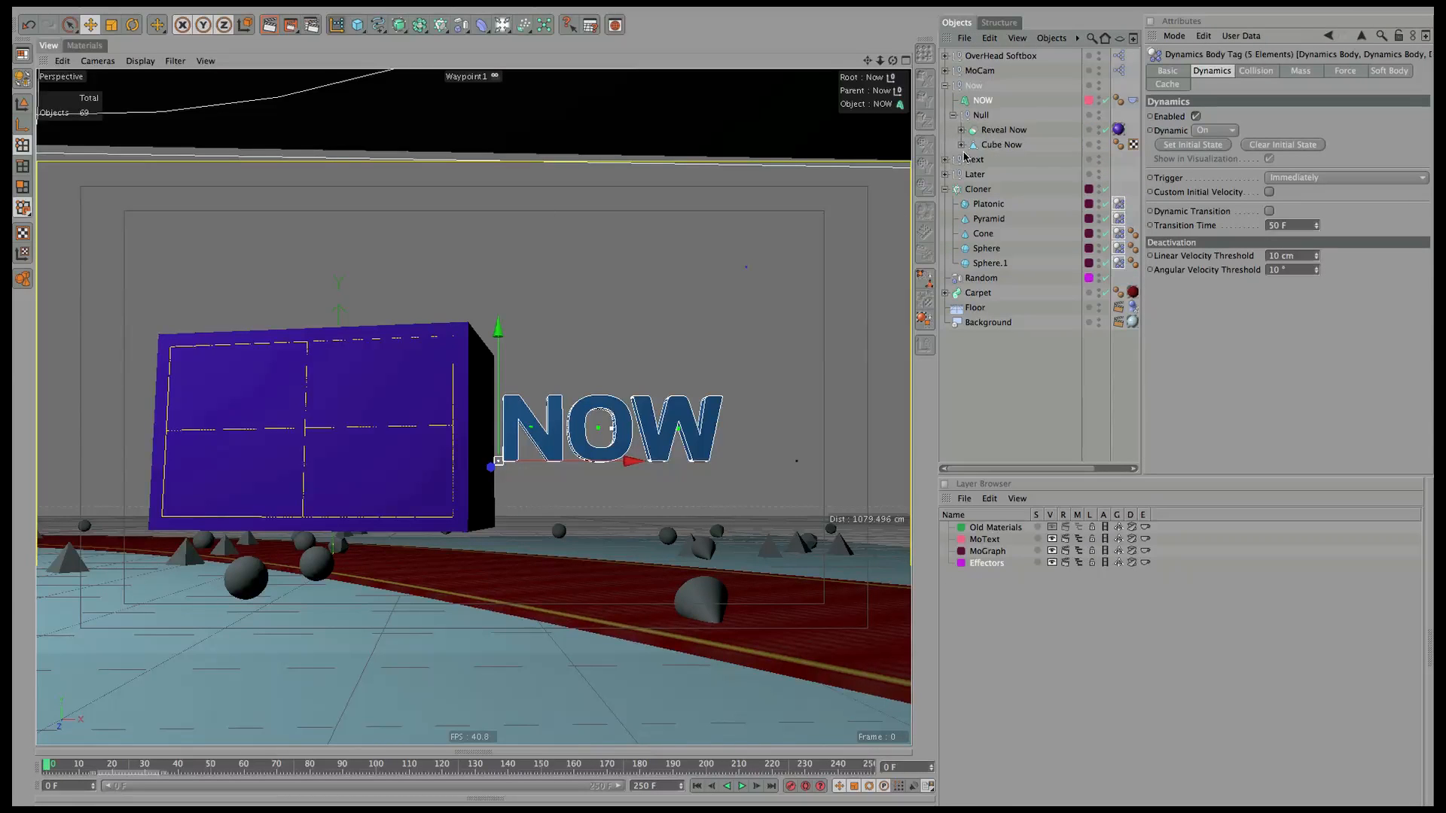
click(961, 145)
click(1016, 161)
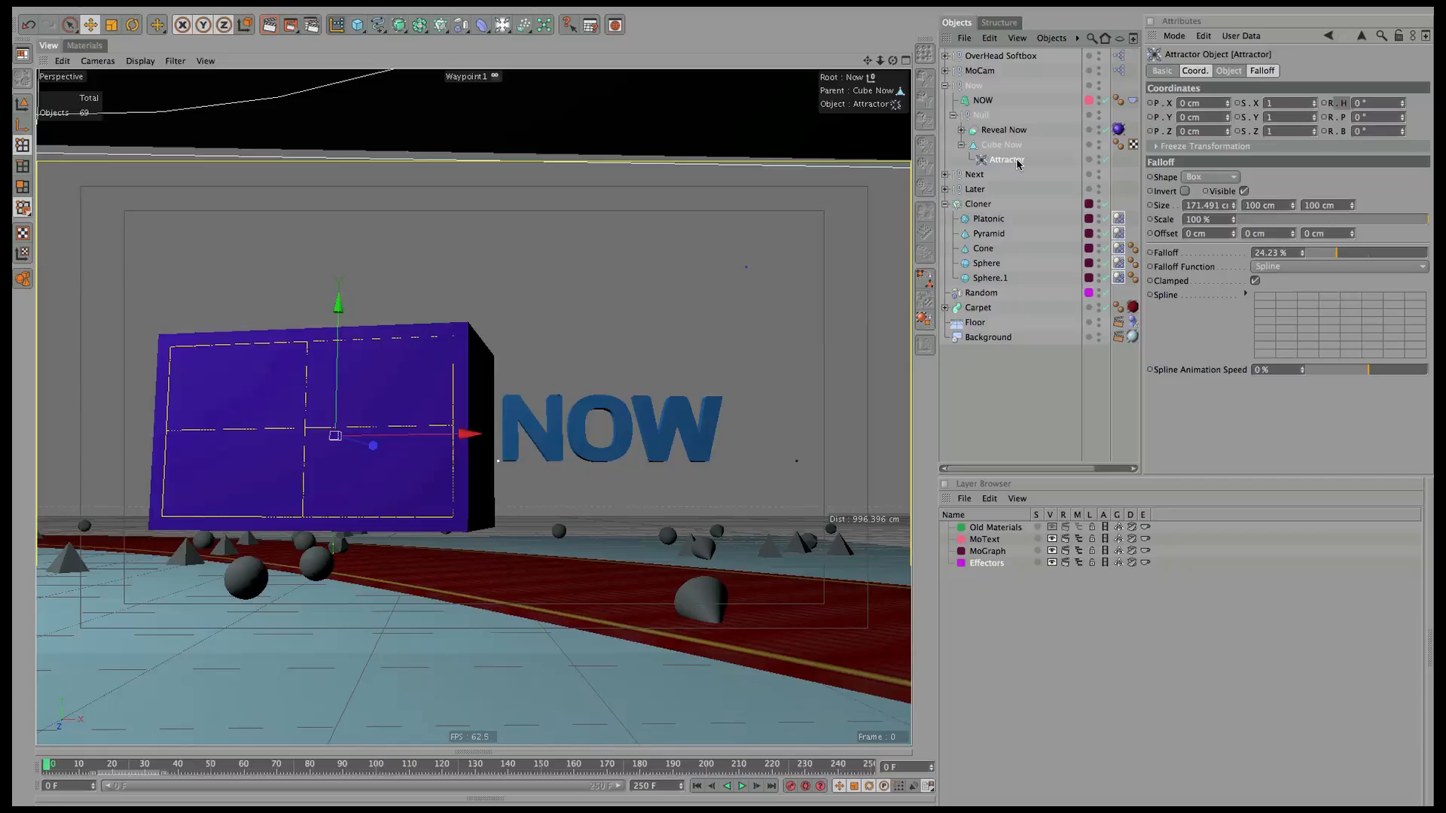
Invert the Attractor's box falloff (147% scale, 18% falloff) and replay from frame 0.
click(1227, 71)
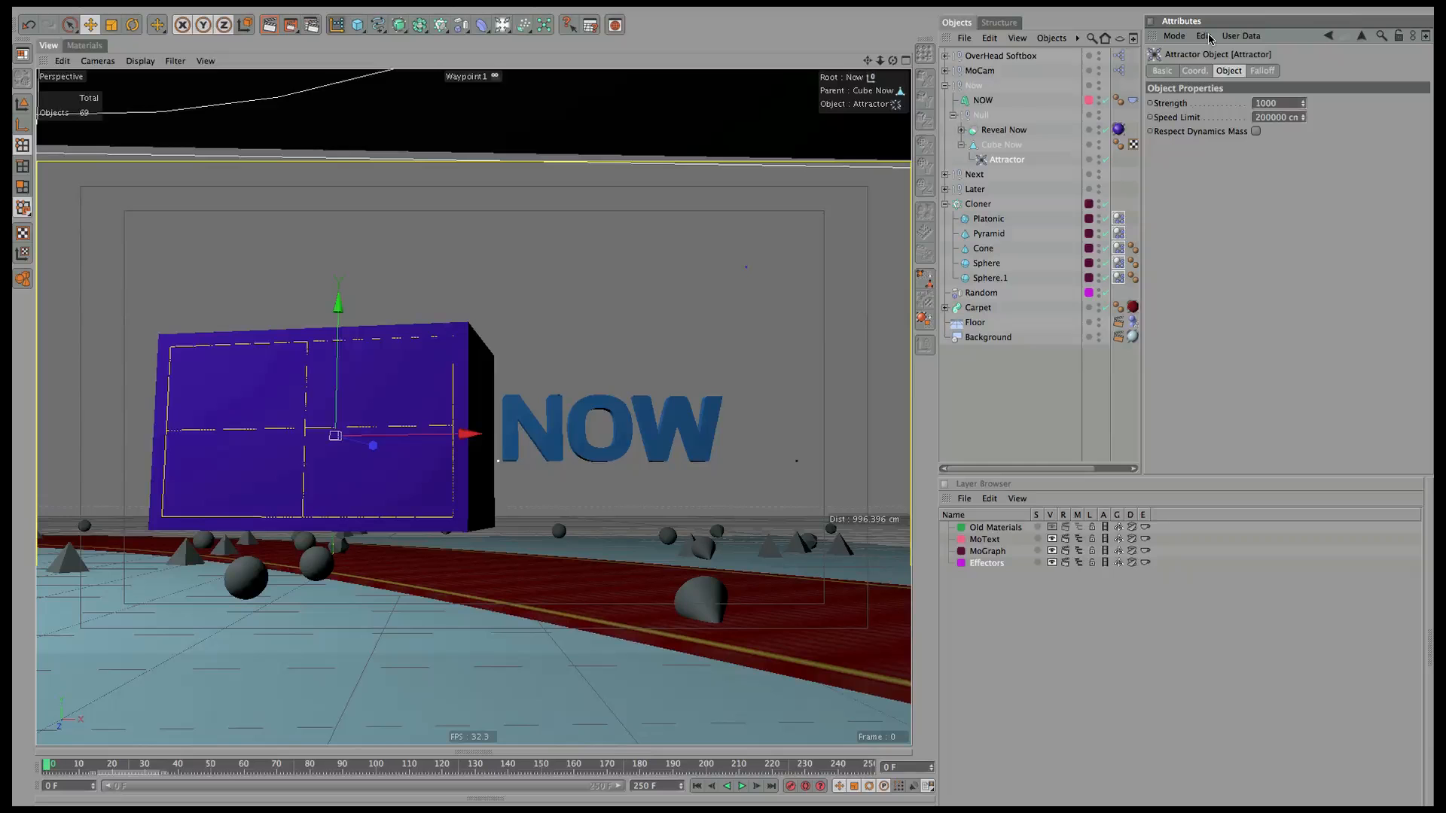
click(742, 787)
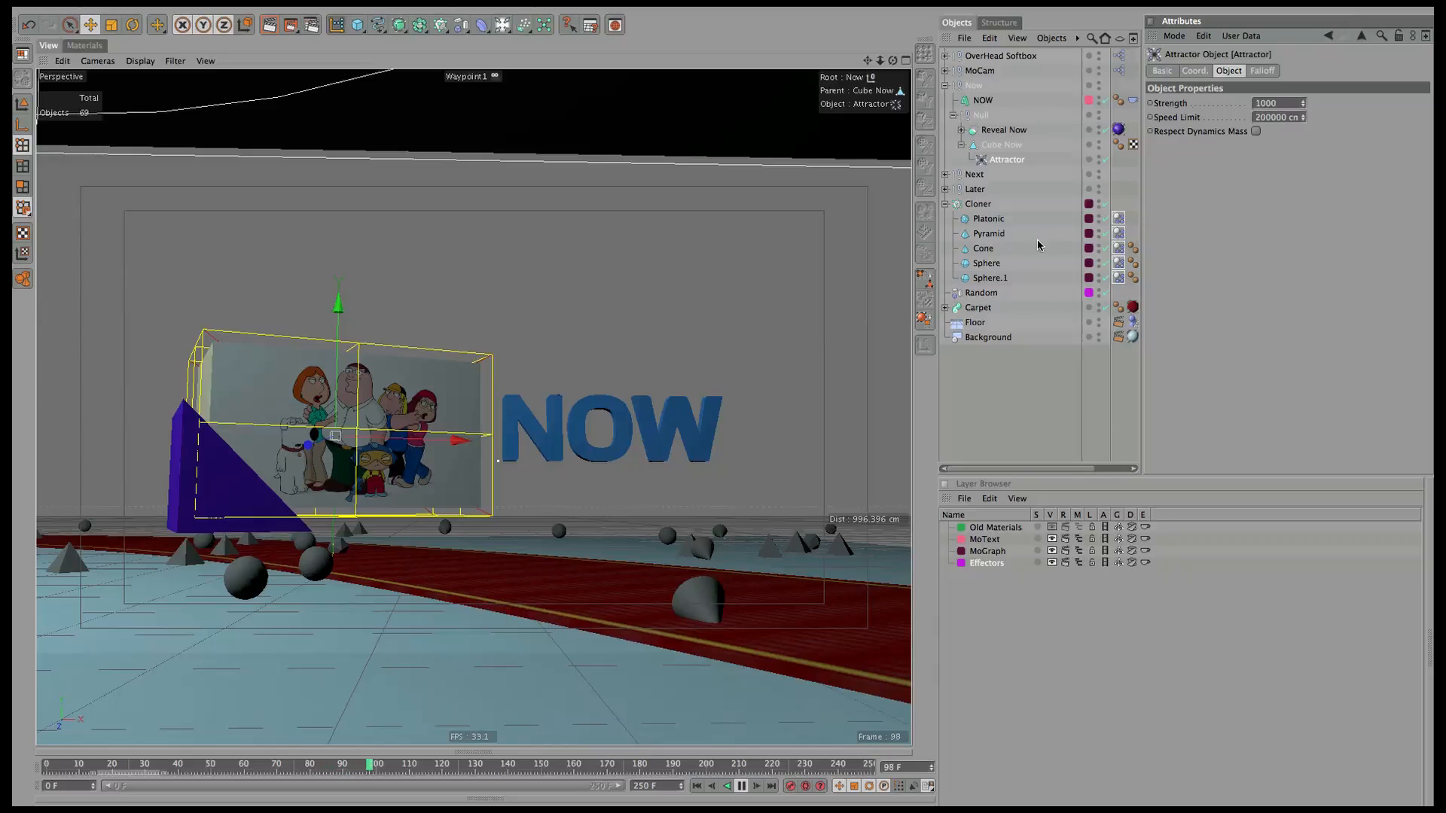
click(1262, 70)
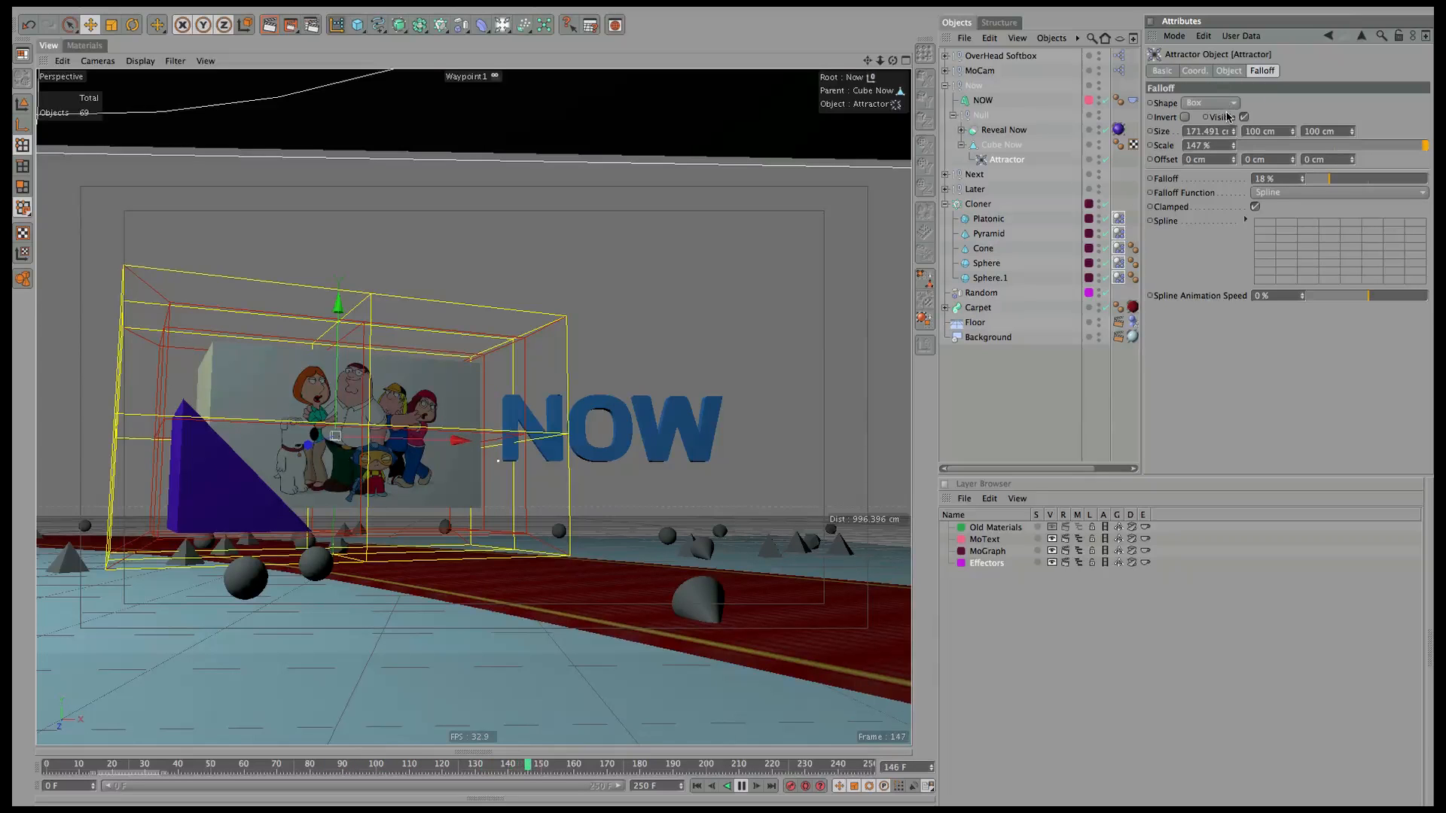
click(1184, 118)
click(696, 786)
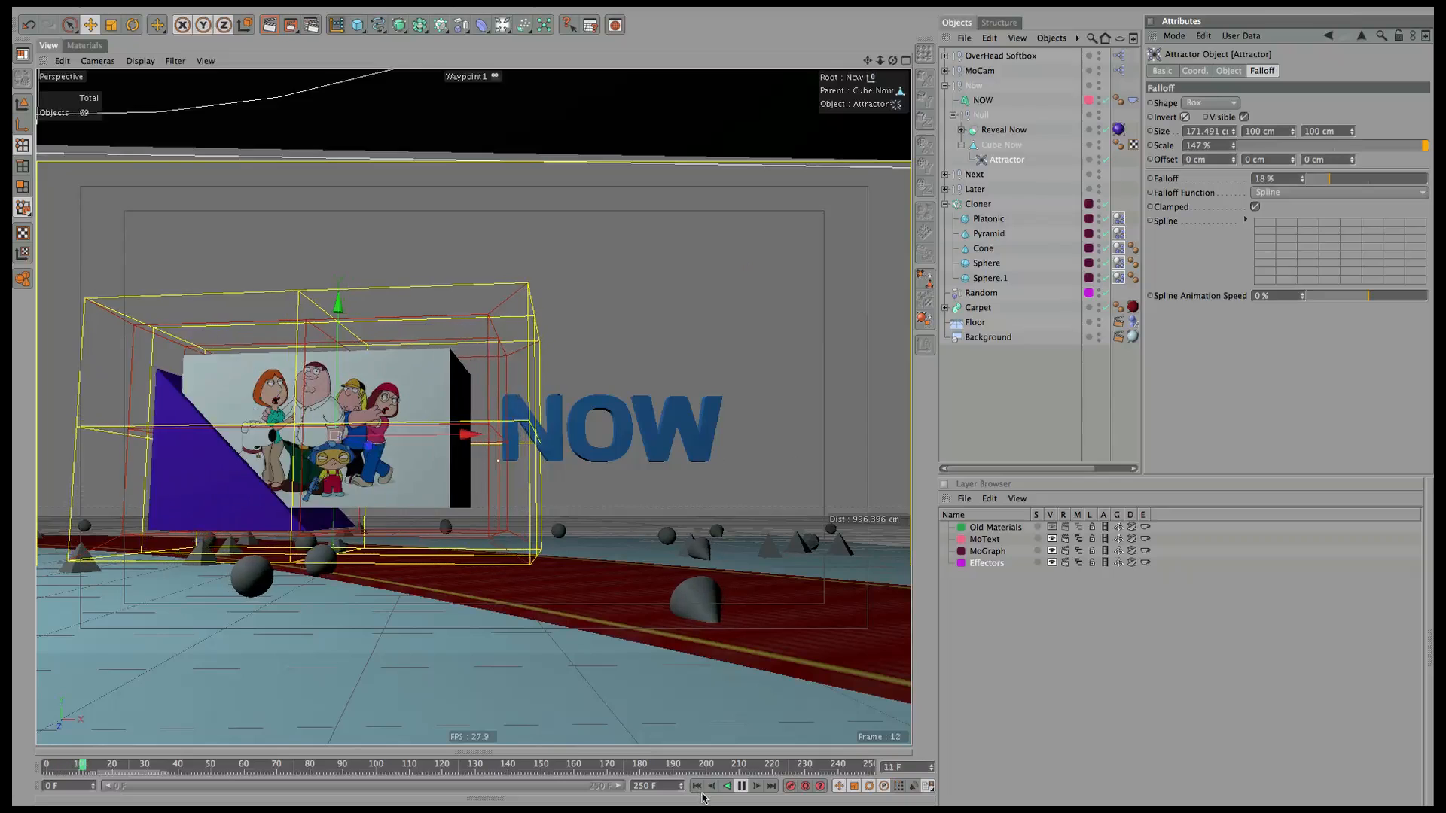
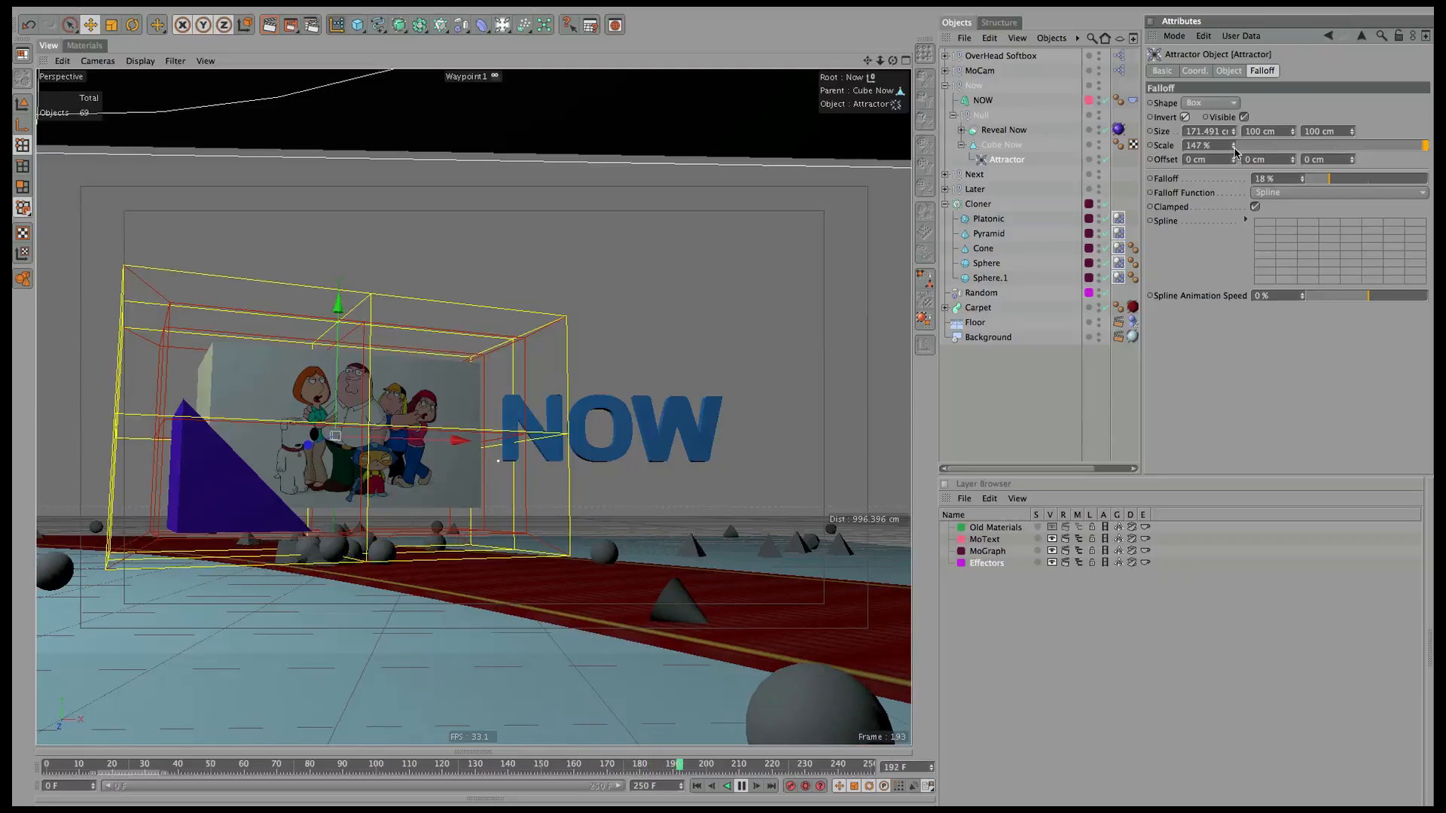
Set the Now attractor's box falloff to 120% scale and 13% falloff.
drag(1233, 146, 1219, 173)
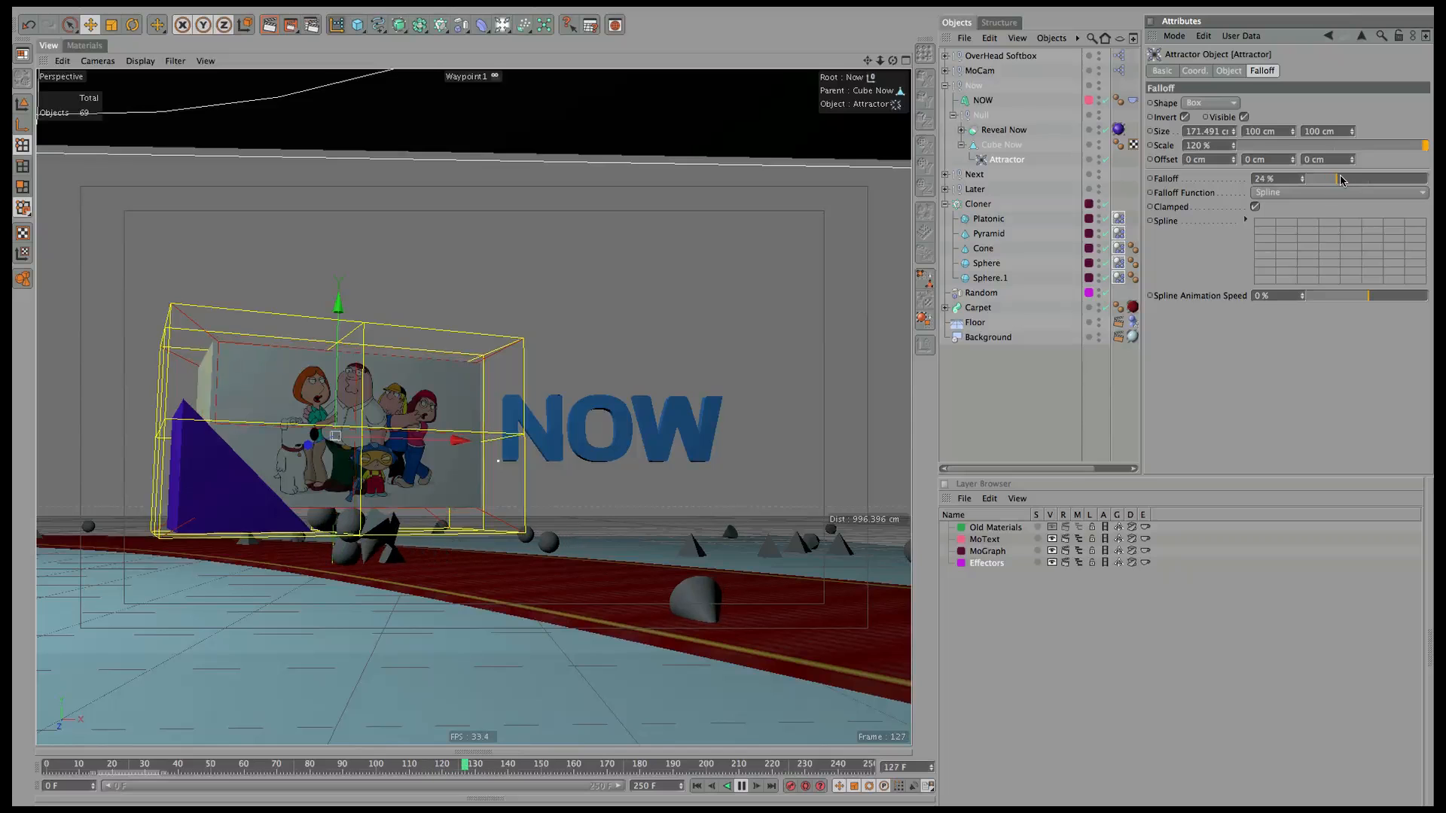
drag(1340, 181, 1323, 180)
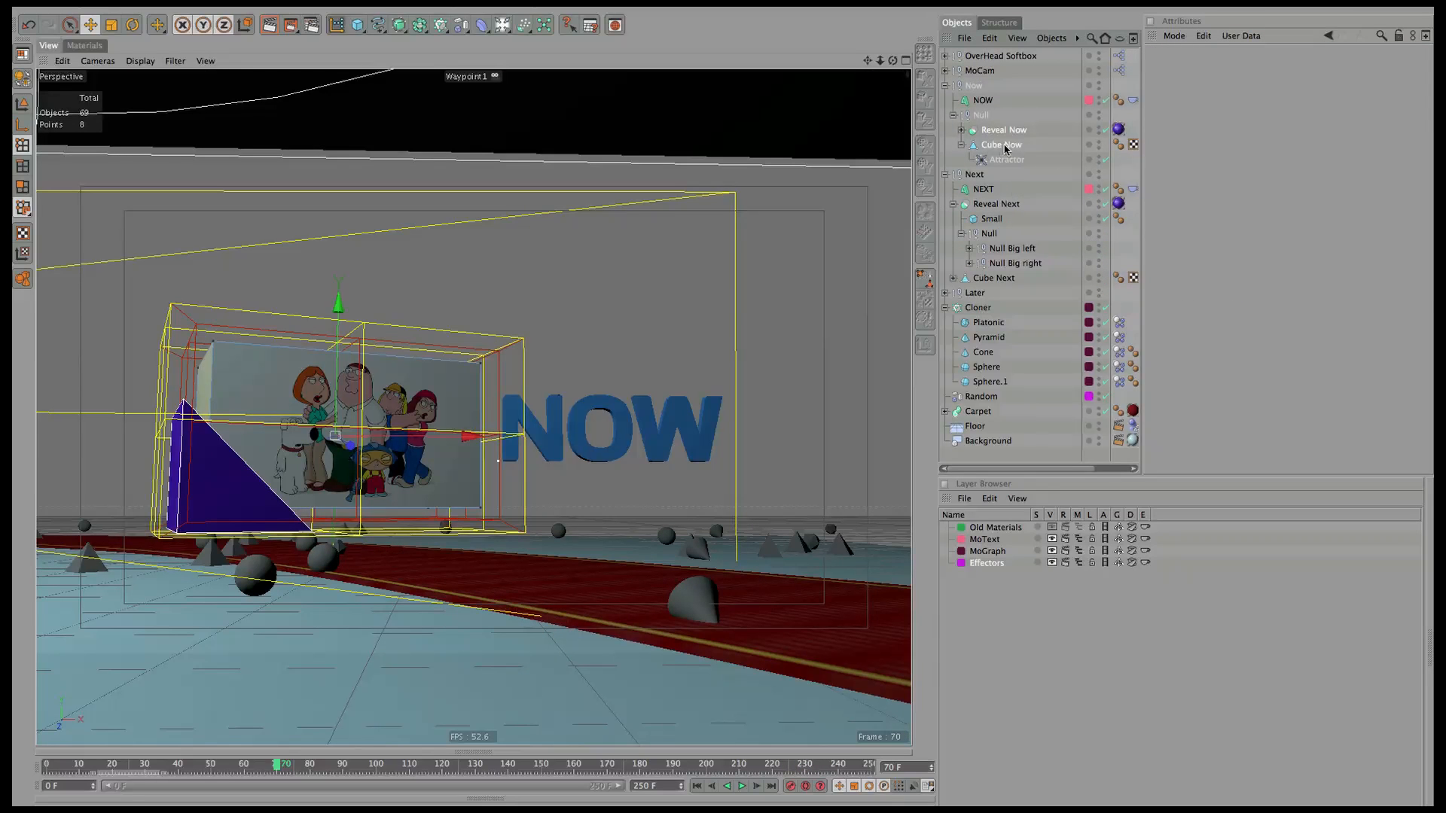
Select the Attractor under Cube Next and give its falloff 120% scale and 15% falloff.
click(1007, 160)
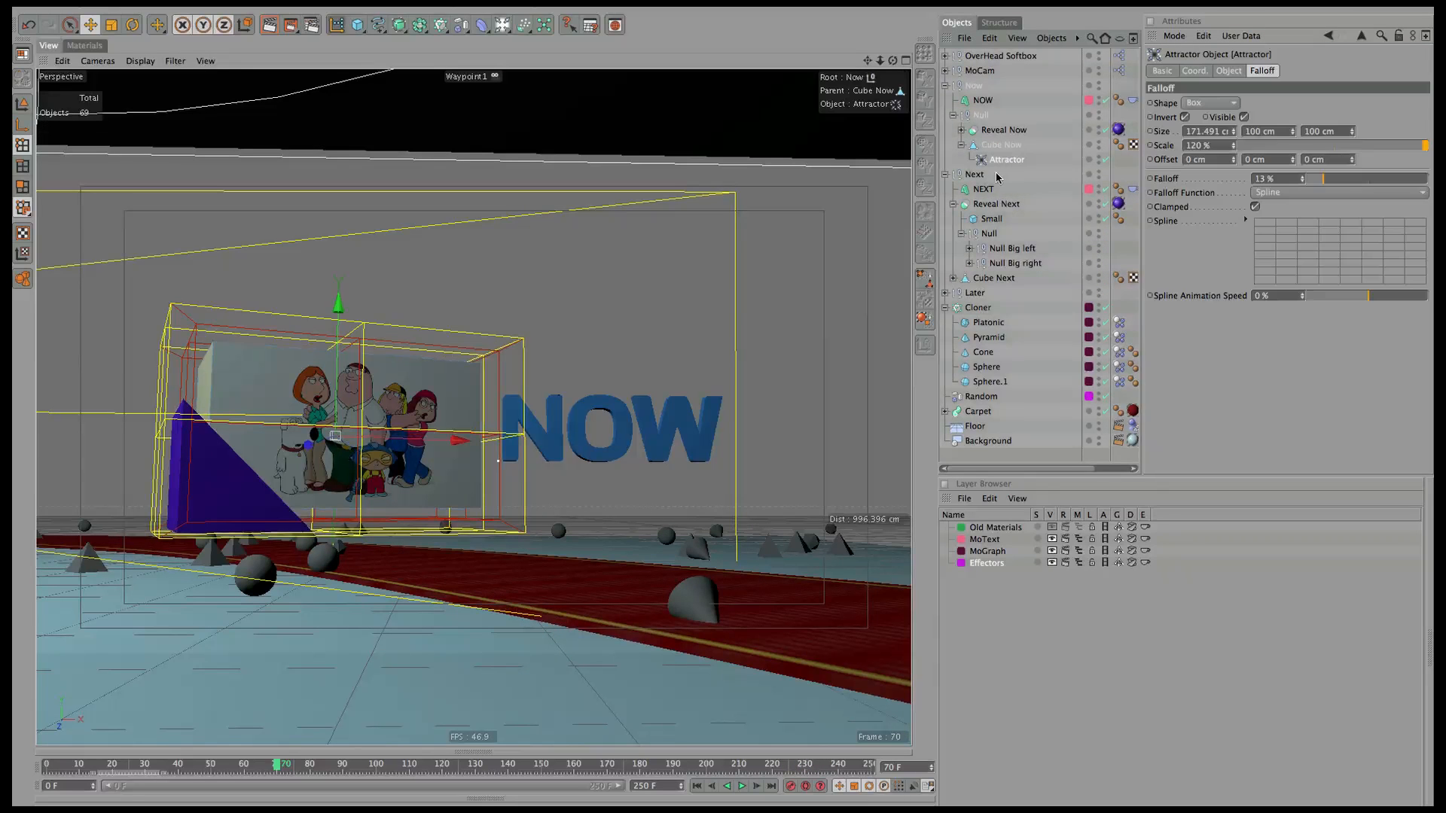
click(953, 278)
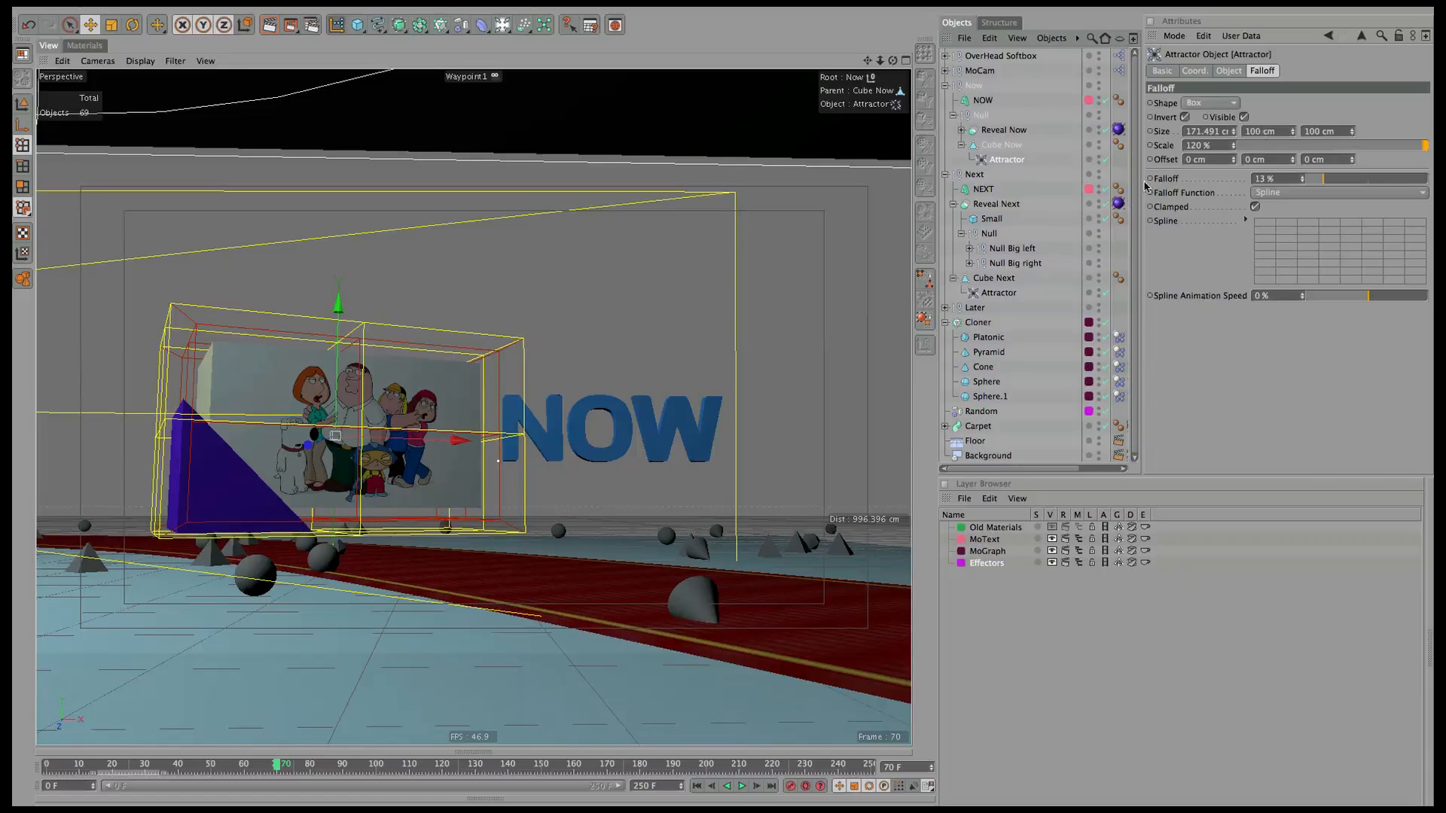
click(1001, 293)
click(1185, 118)
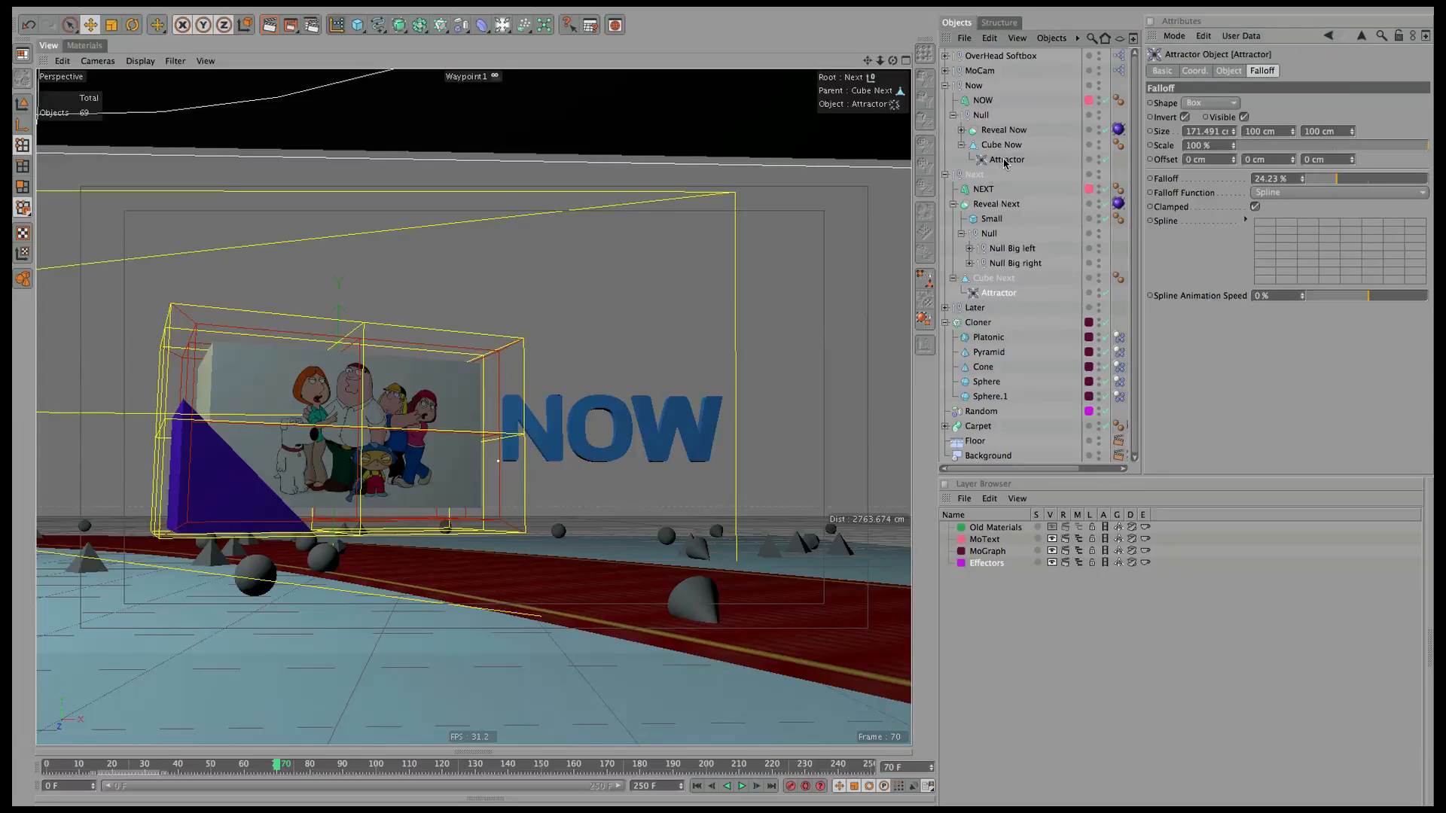
click(1327, 179)
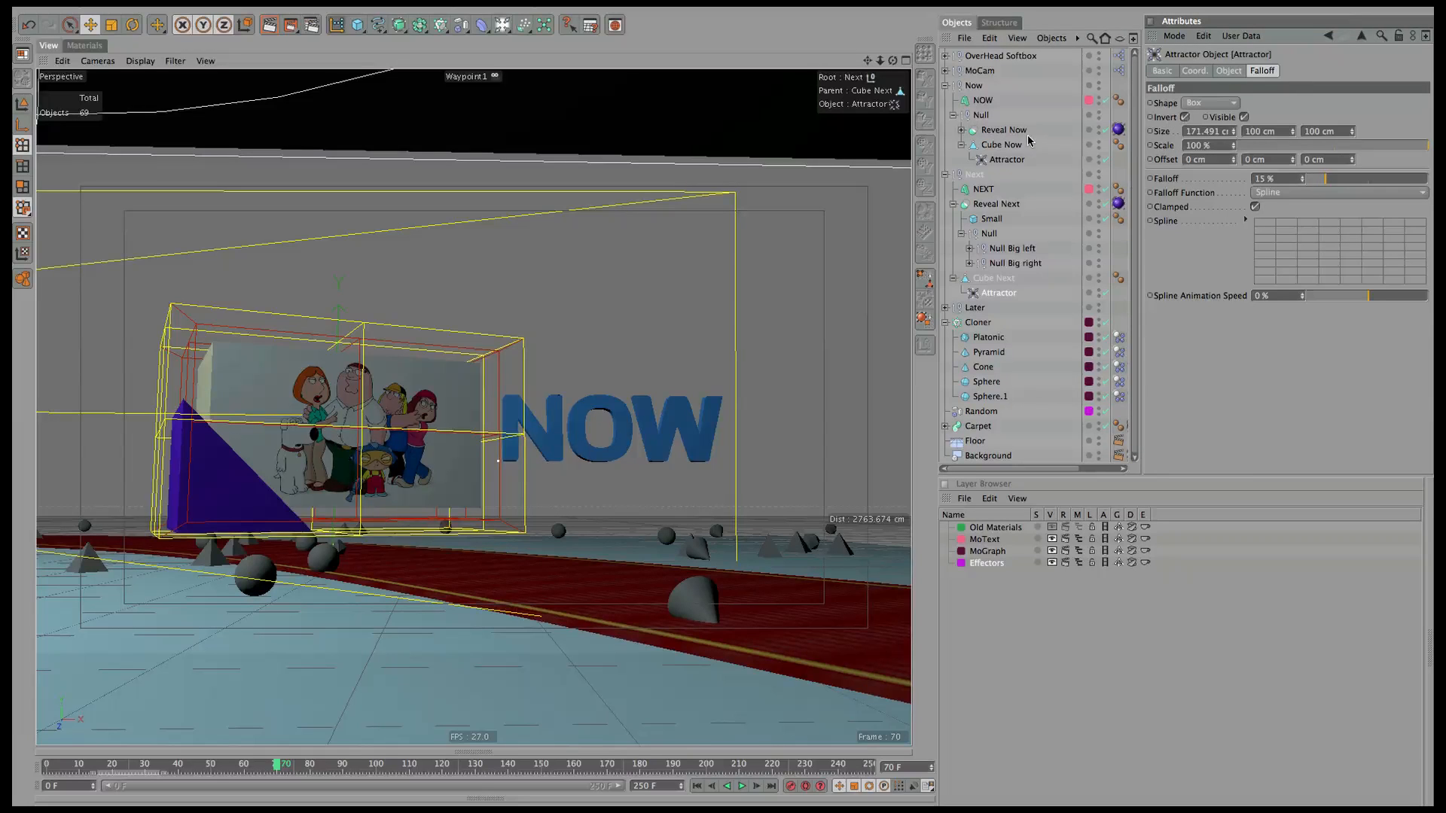
click(1008, 159)
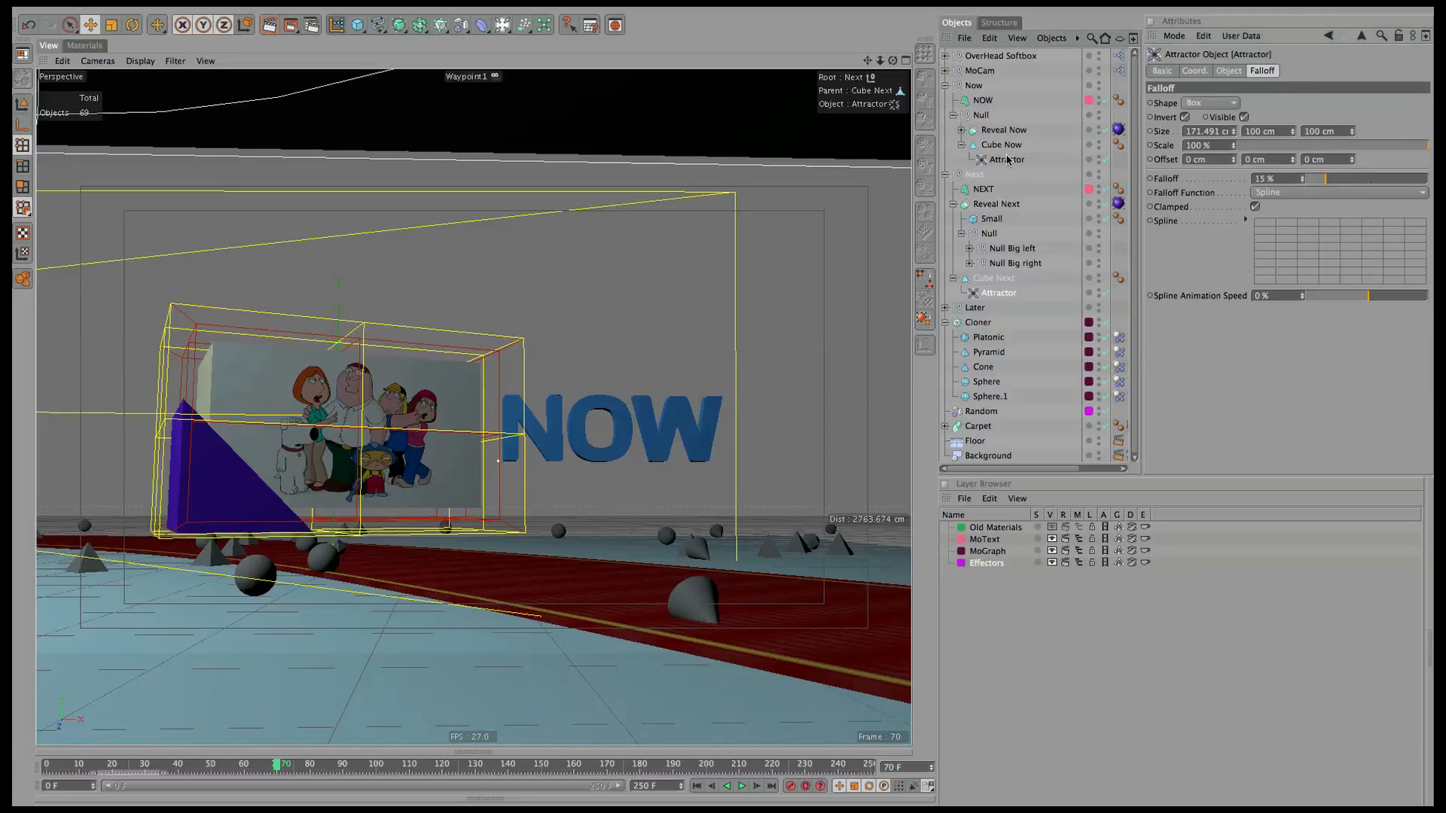
click(985, 293)
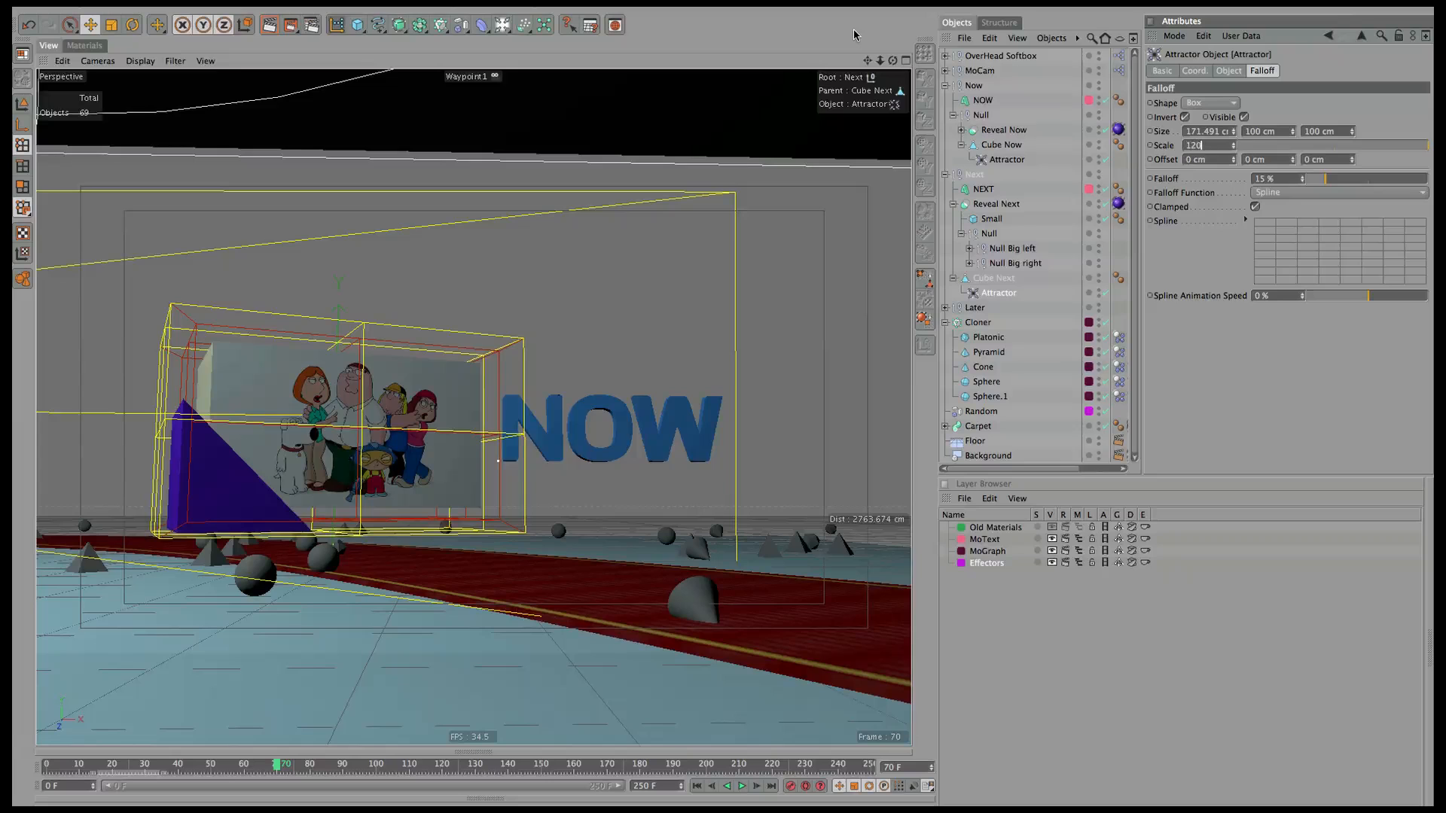
Keyframe the Next Attractor's Strength at 1000 on frame 70 and 0 on frame 69.
click(1229, 70)
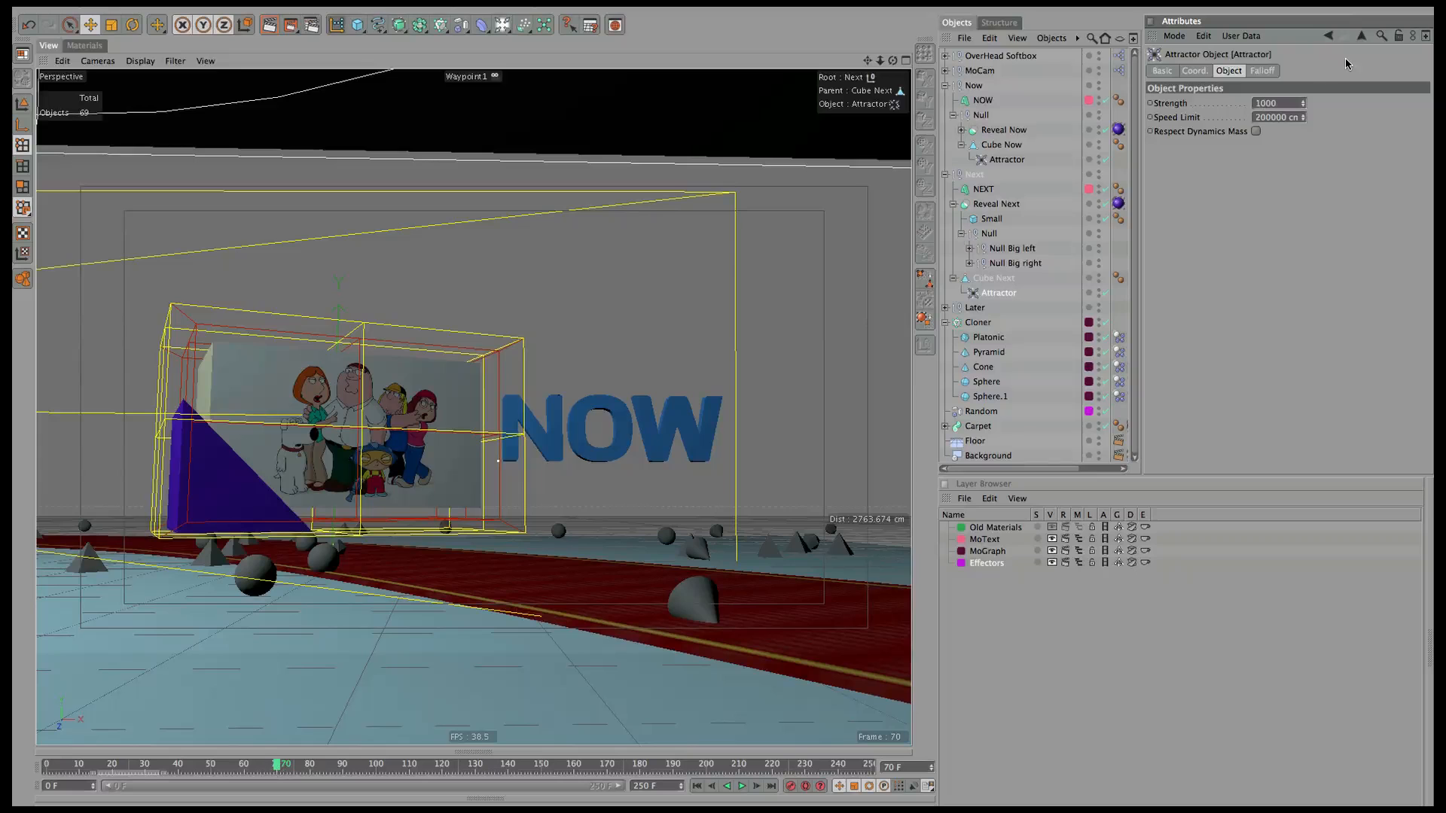
ctrl+click(1149, 104)
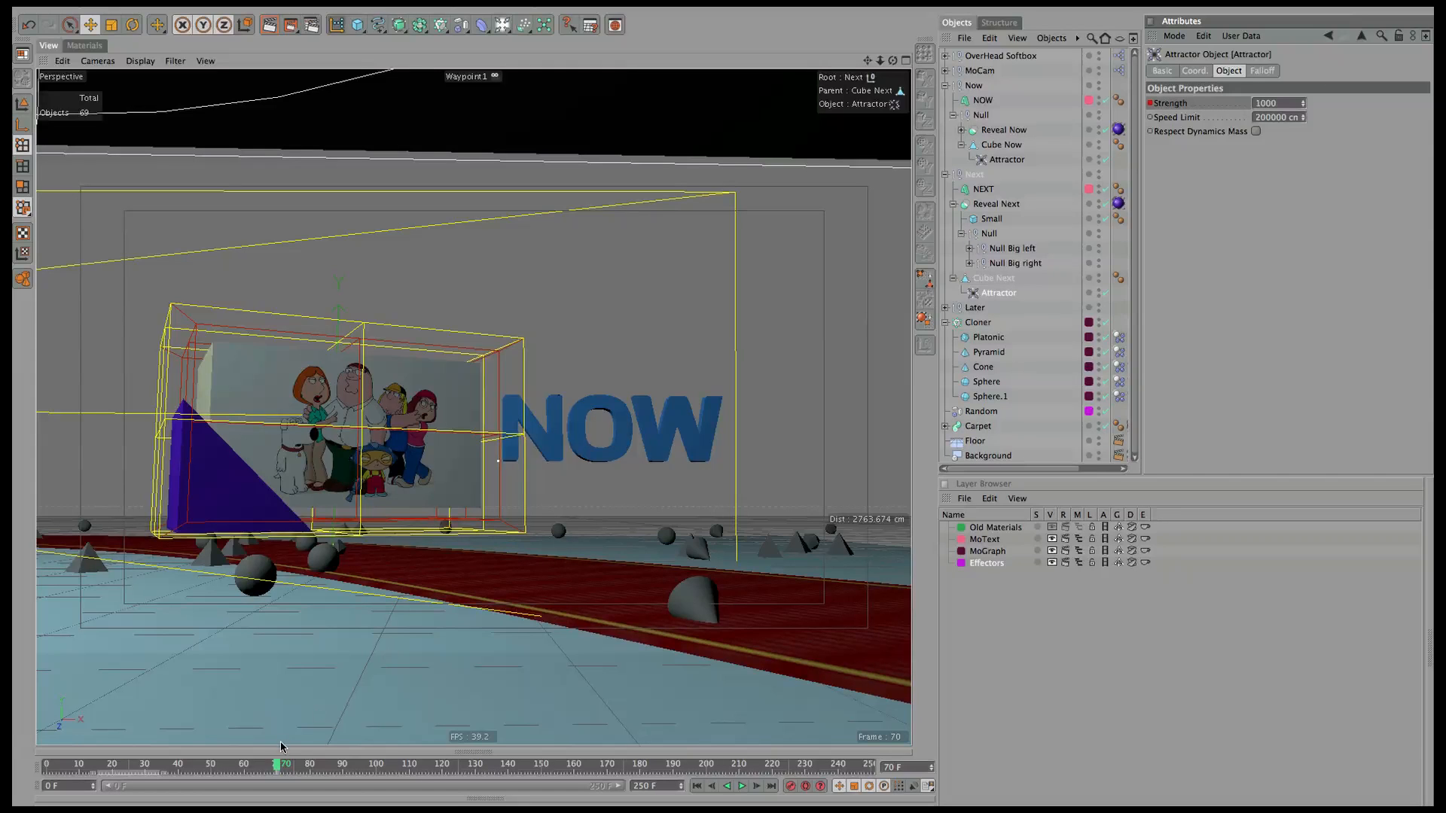
click(275, 764)
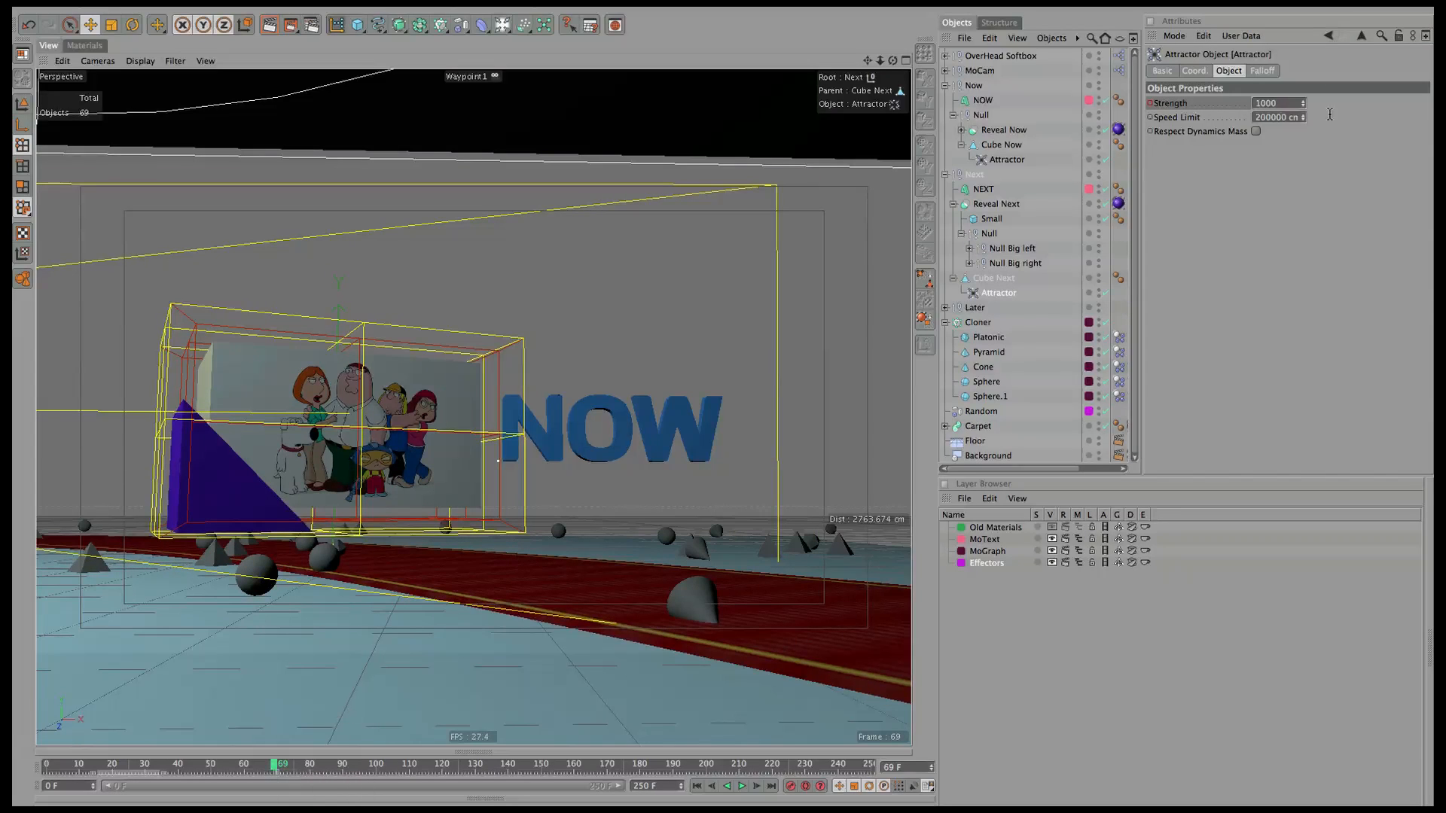
click(1278, 104)
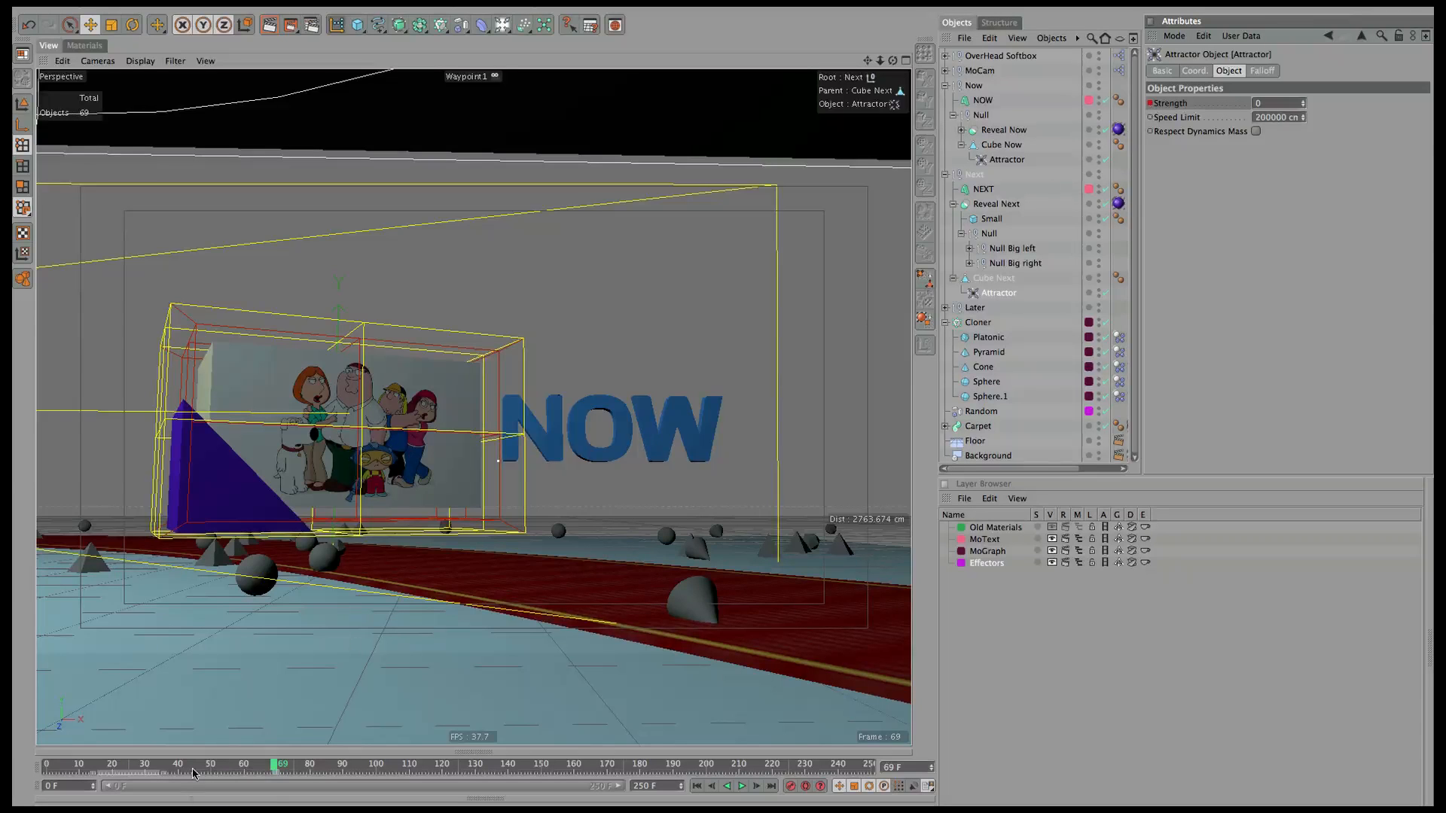
mouse_move(273, 767)
mouse_down()
mouse_move(308, 764)
mouse_move(260, 763)
mouse_up()
click(102, 61)
Look through the MoCam camera and play the animation past the NEXT section.
mouse_move(135, 82)
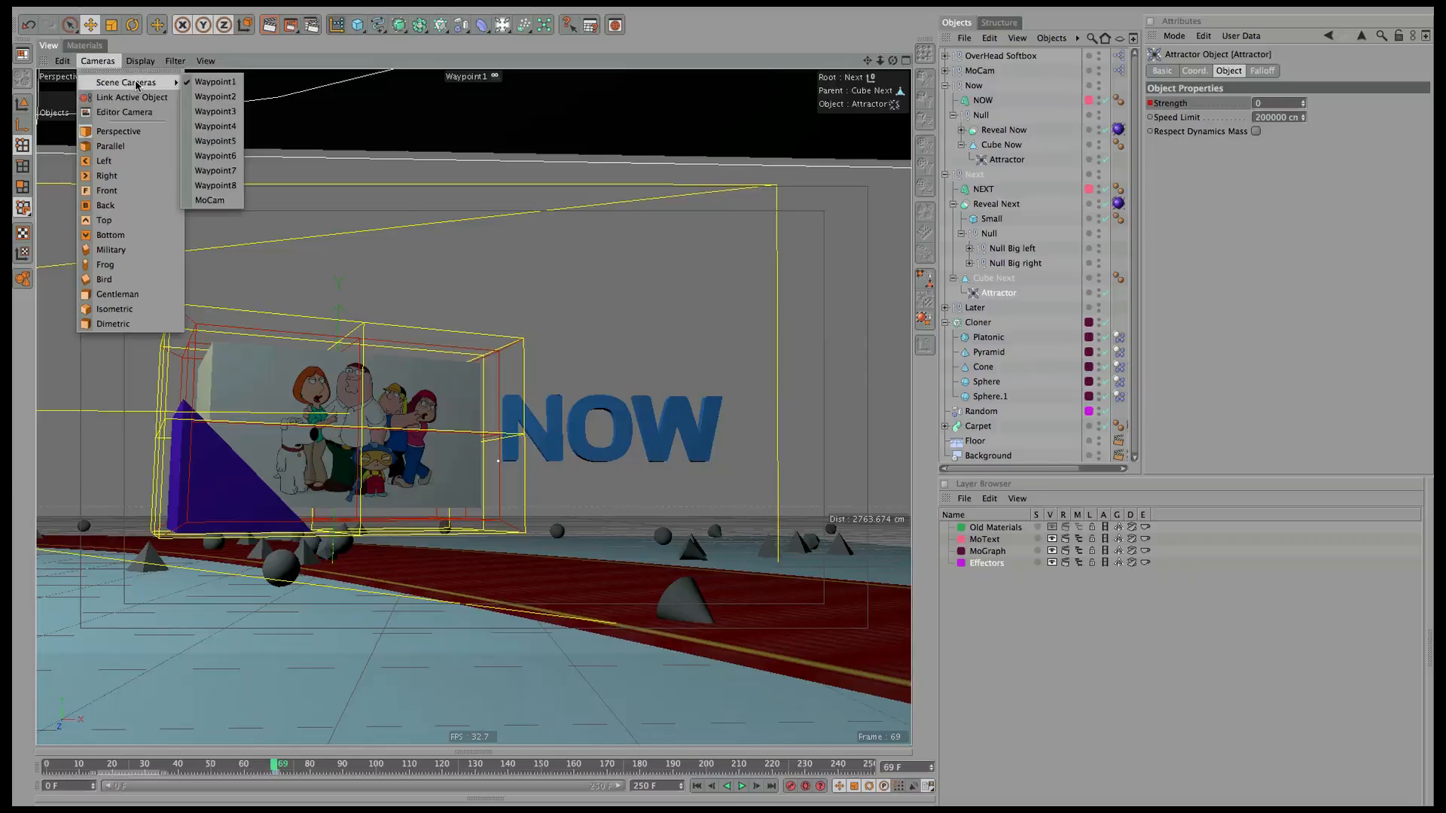
click(223, 201)
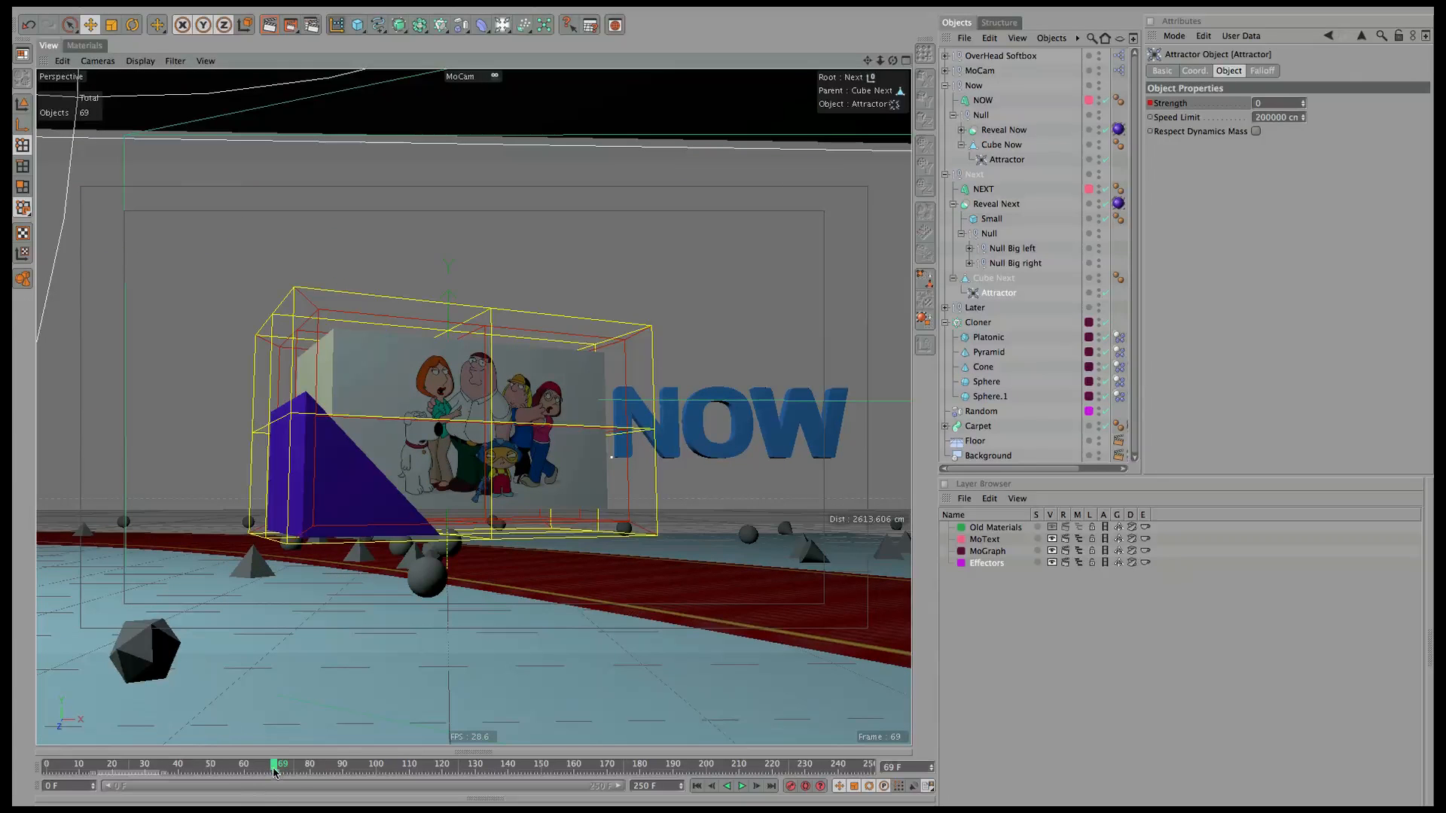
drag(276, 767, 465, 767)
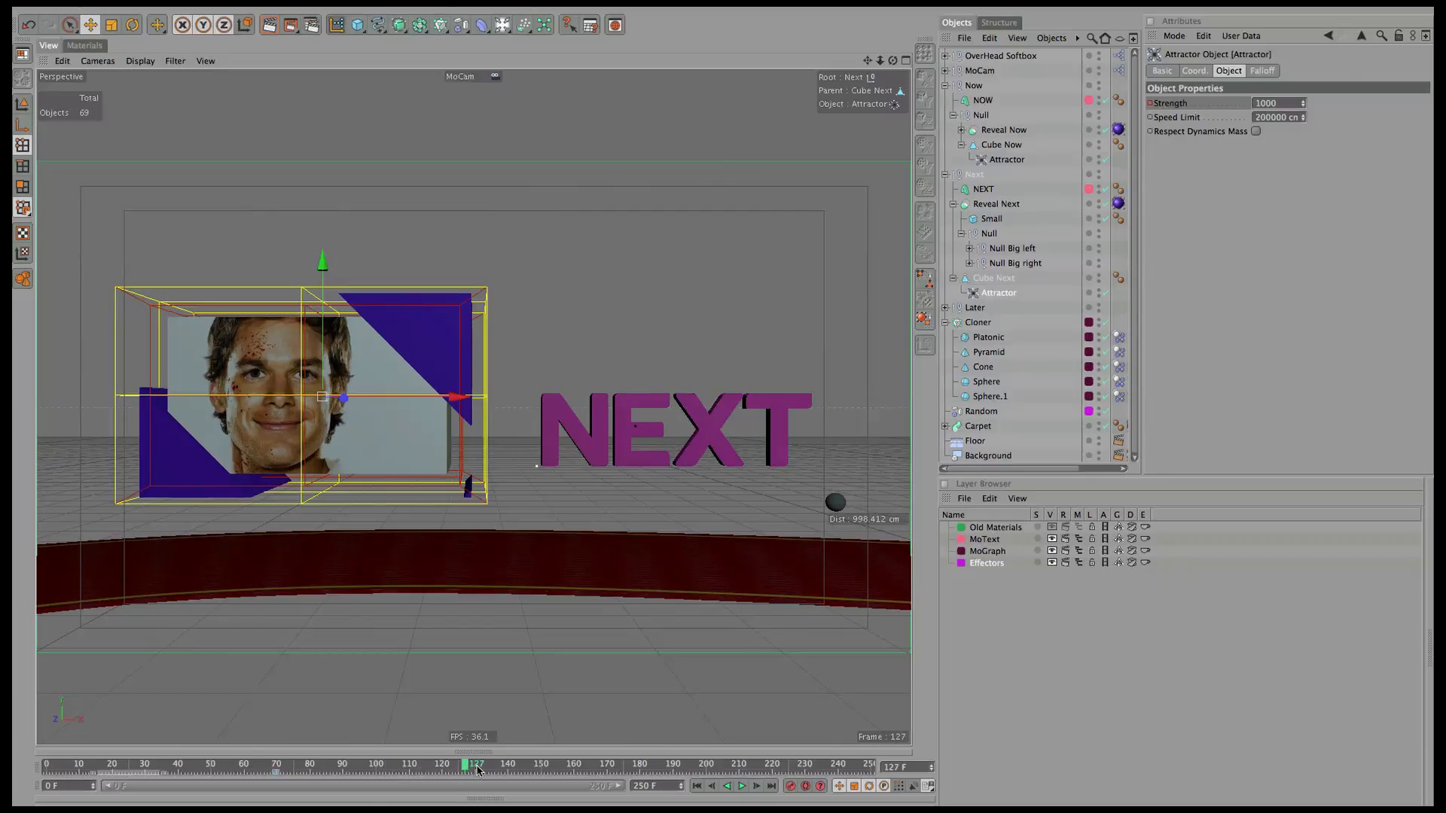
click(740, 786)
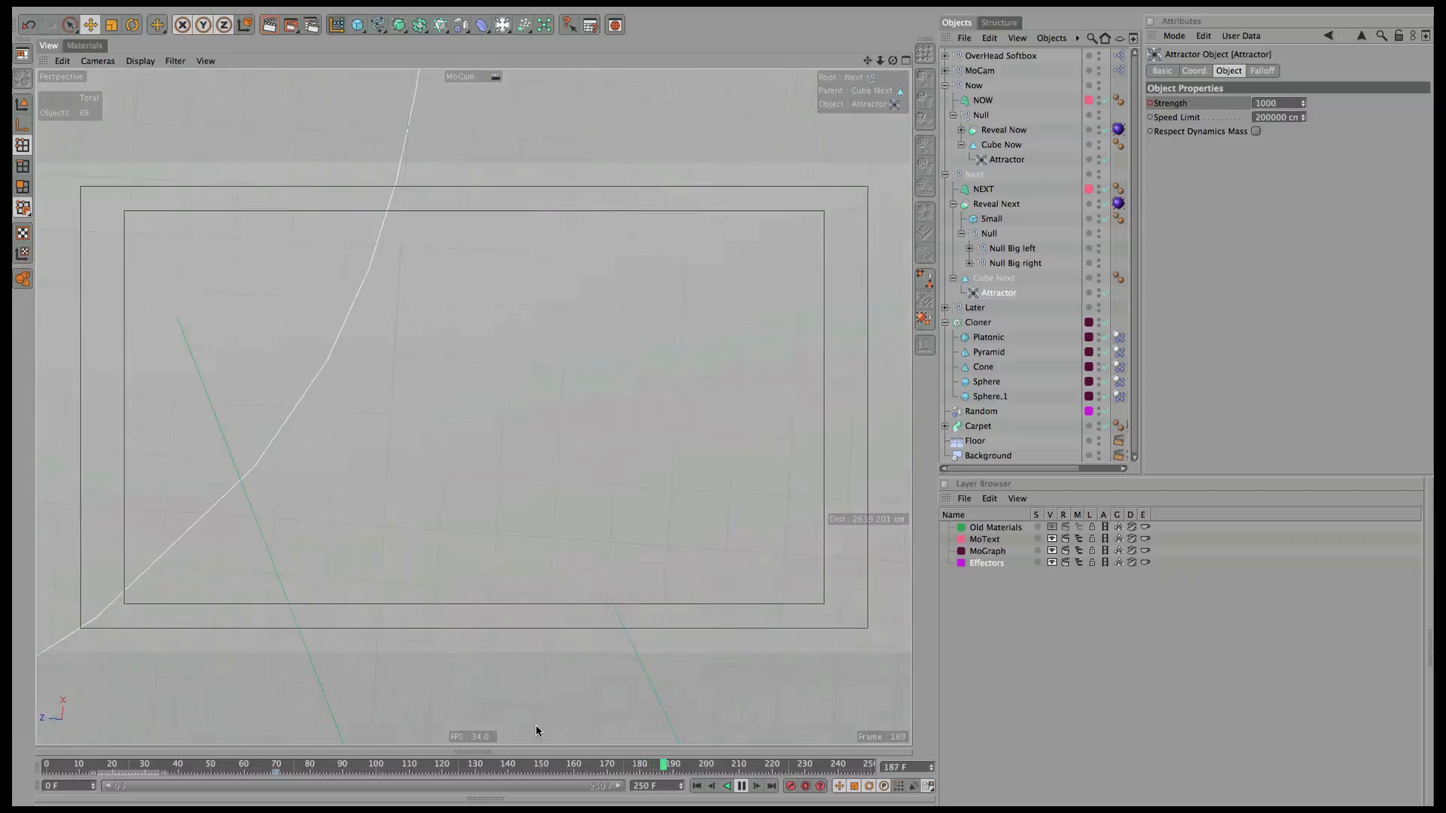
click(742, 787)
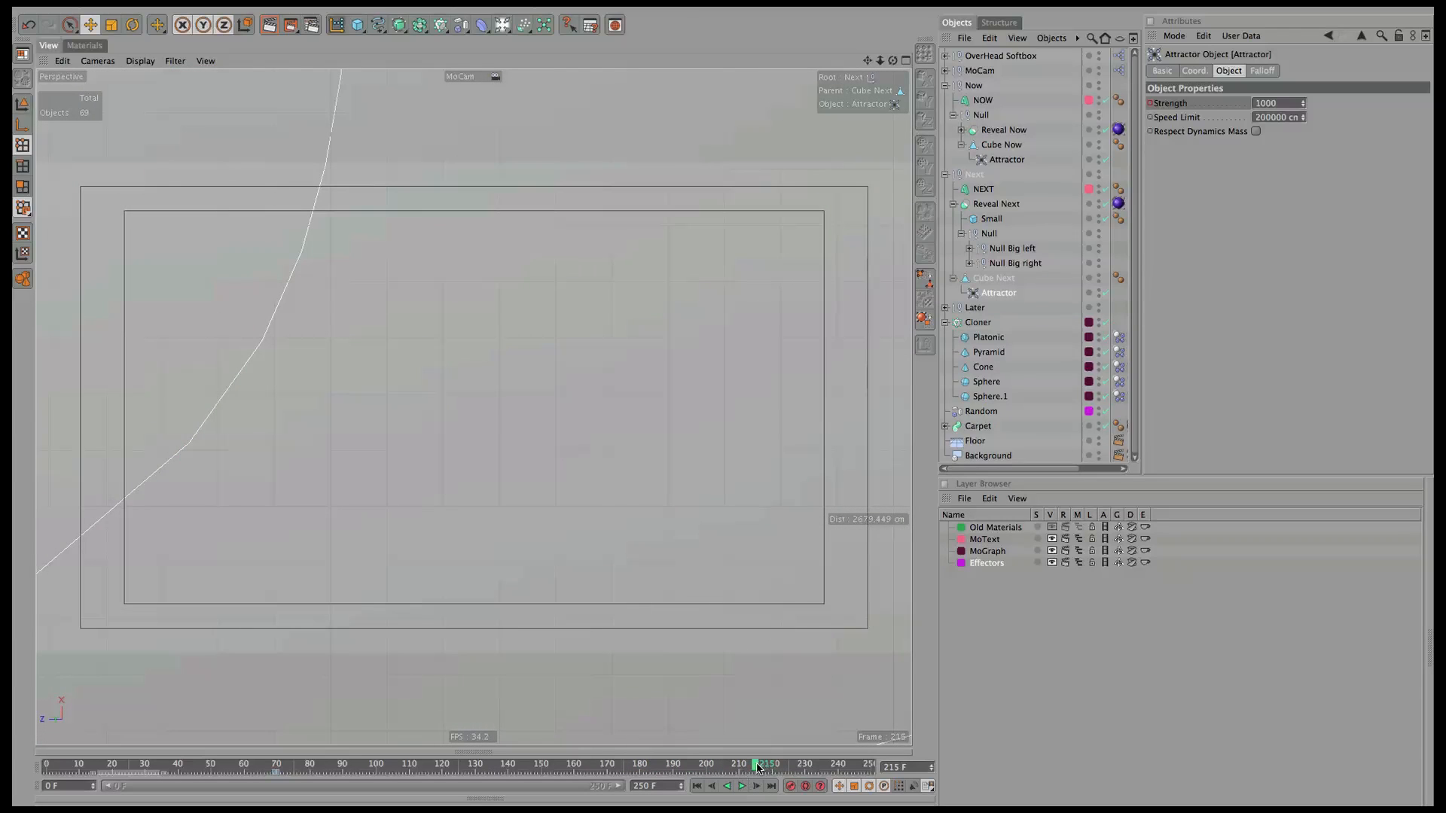
Return to the NEXT section, select the Overhead Softbox and switch to four viewports.
mouse_move(758, 769)
mouse_down()
mouse_move(135, 768)
mouse_move(748, 767)
mouse_up()
click(1013, 56)
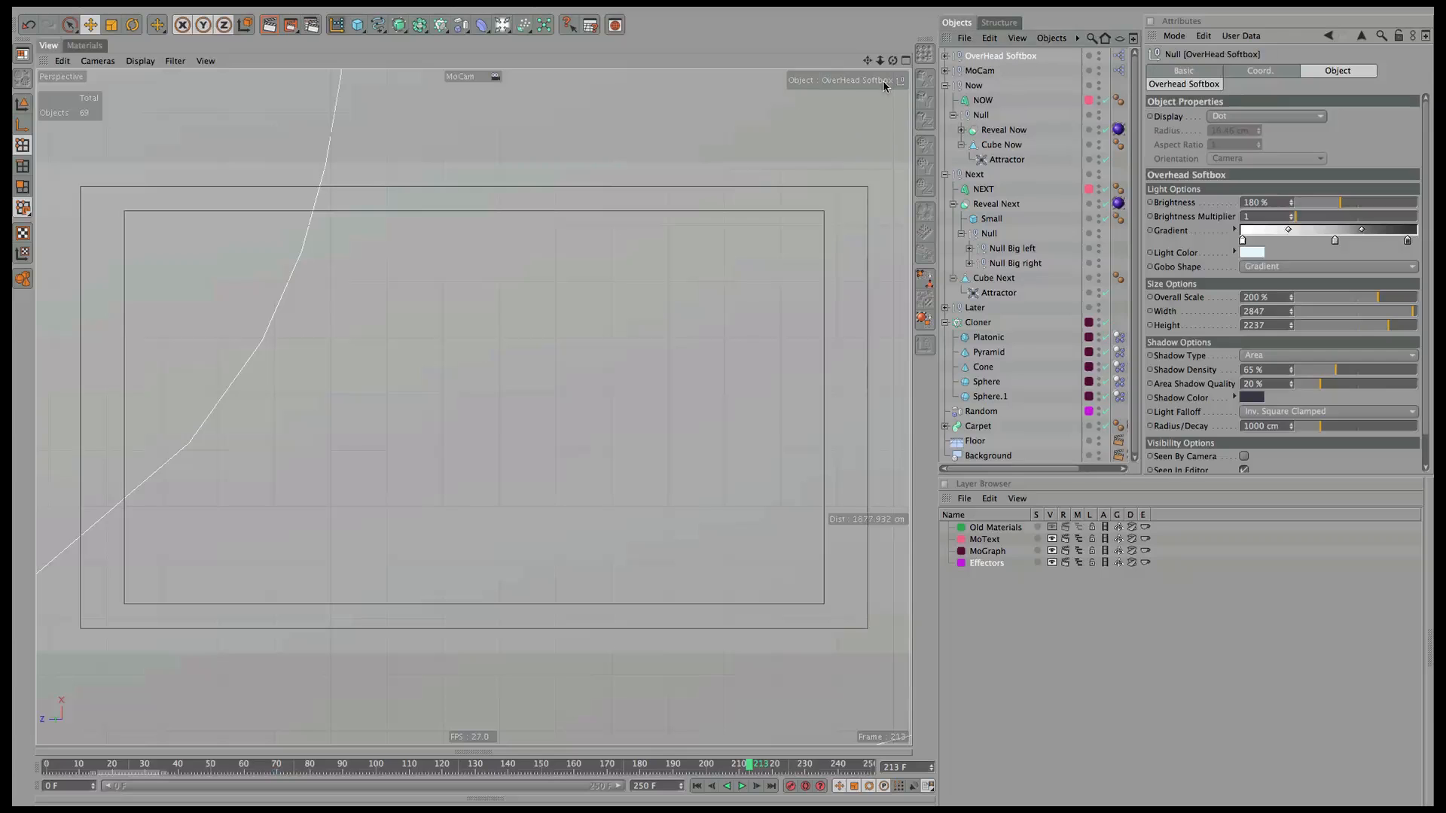
click(904, 61)
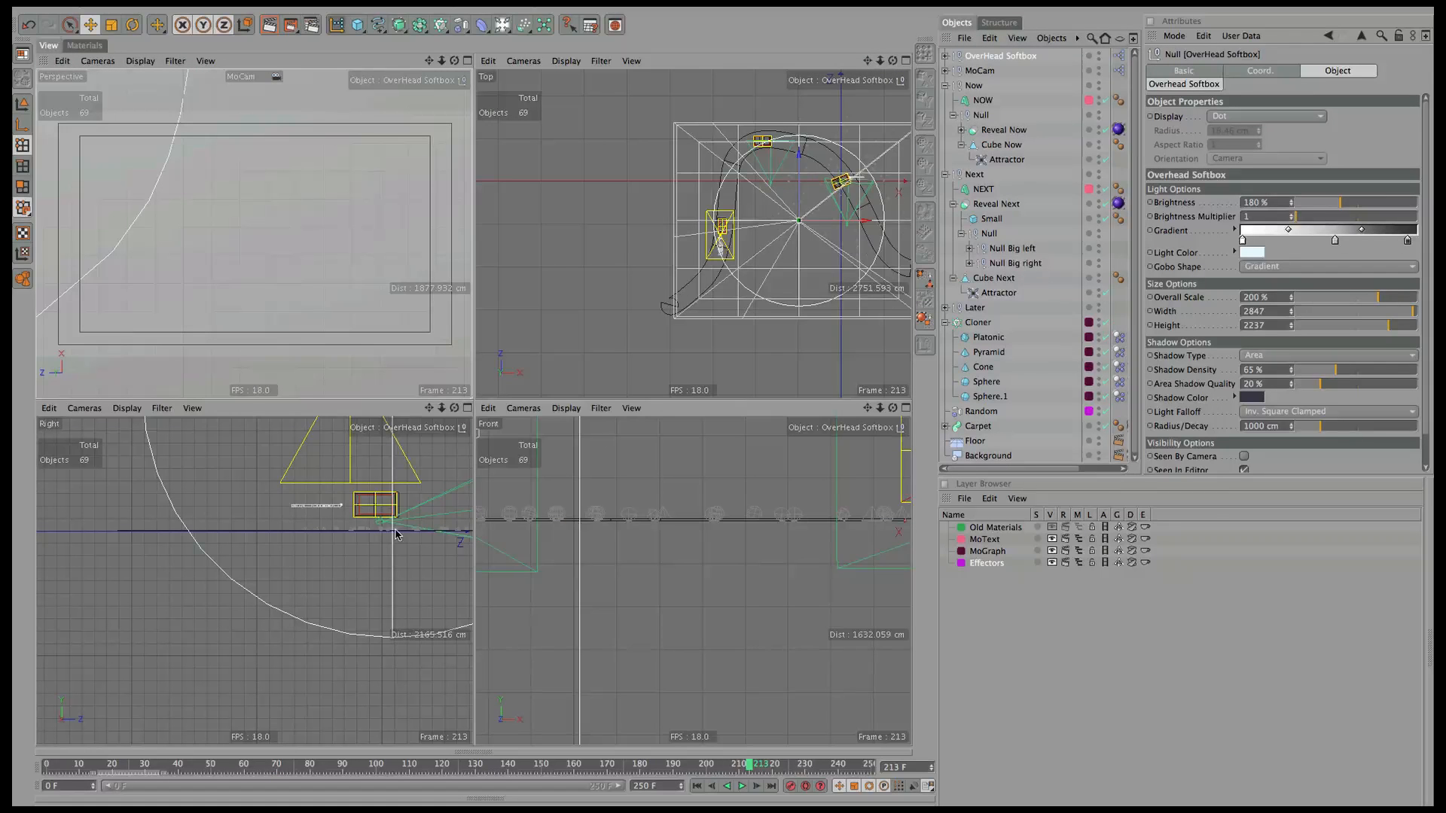
Raise the Overhead Softbox higher in the Right view.
drag(429, 408, 381, 562)
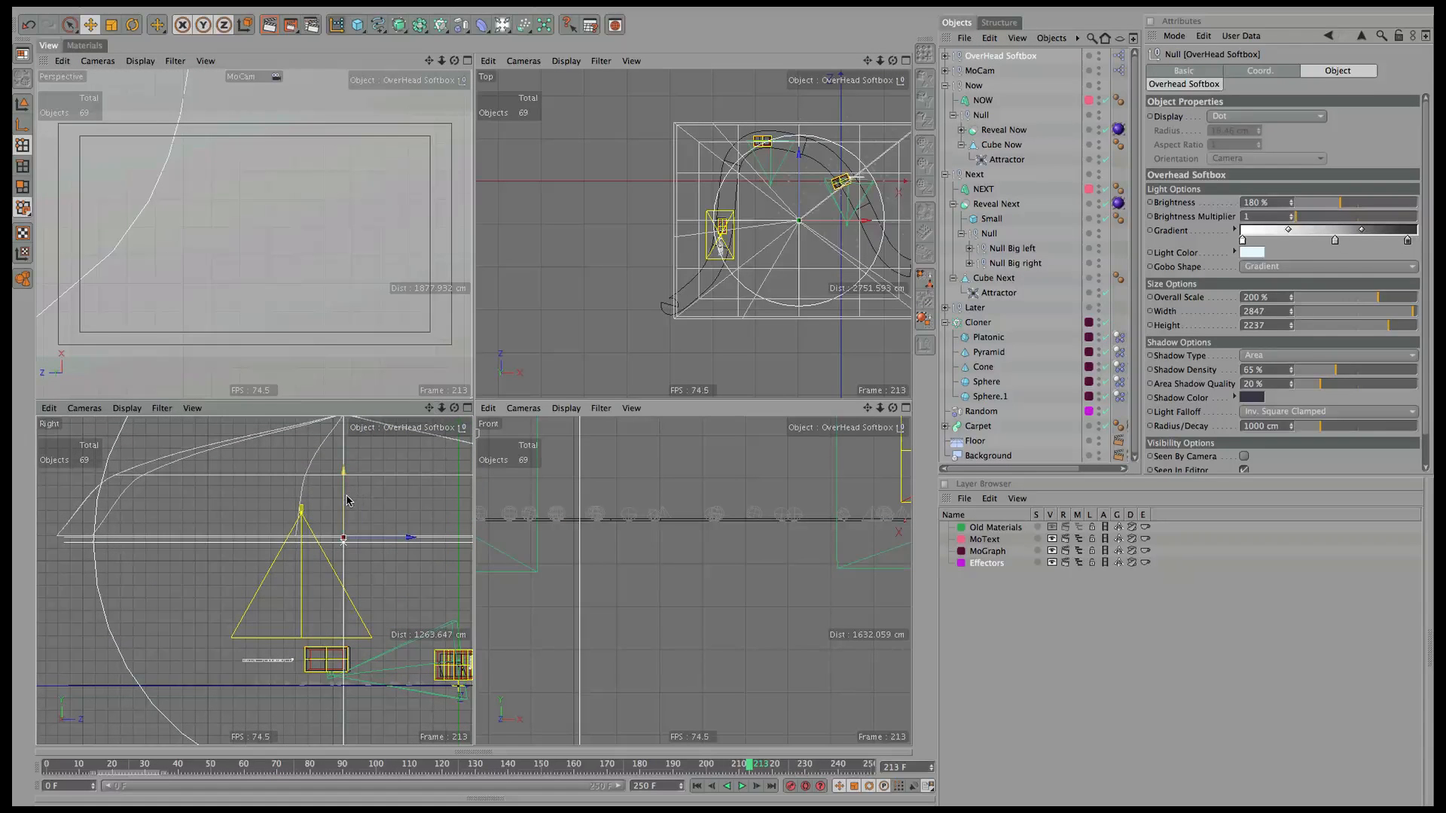
drag(340, 499, 338, 461)
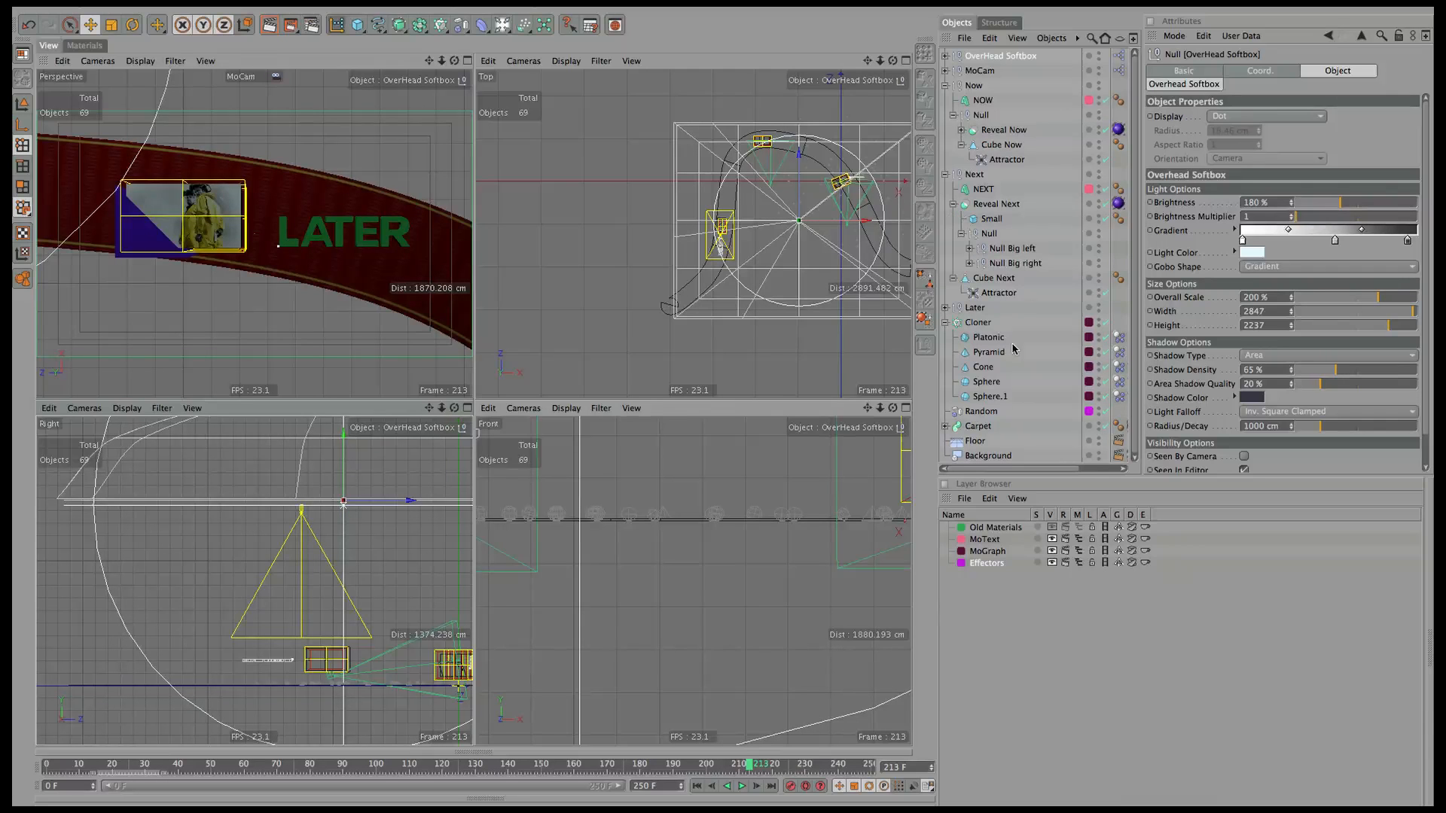
click(945, 174)
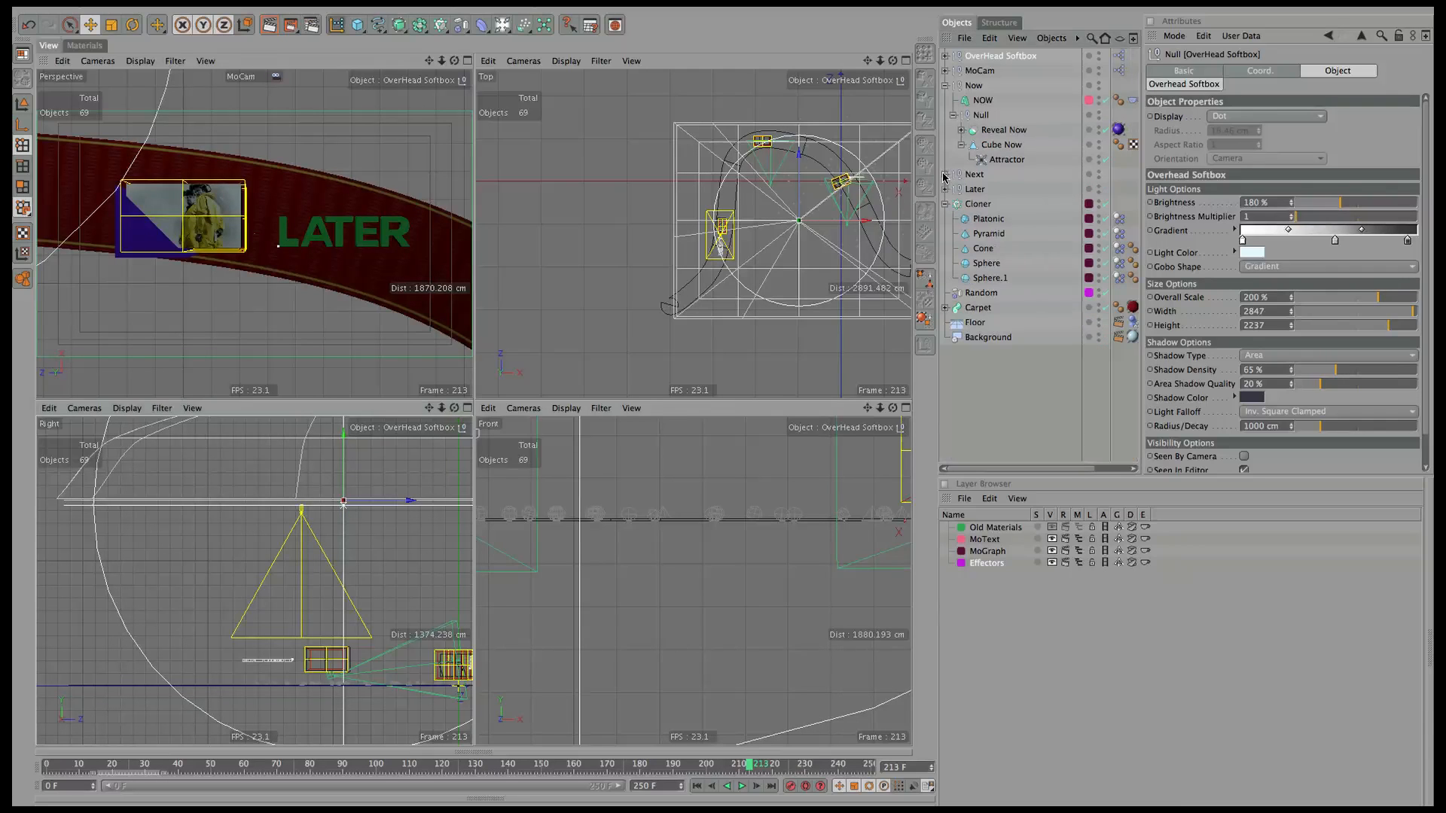
click(945, 86)
Shift the Cloner left at frame 0 and set its grid to 10×1×10 over 2500 cm.
click(976, 128)
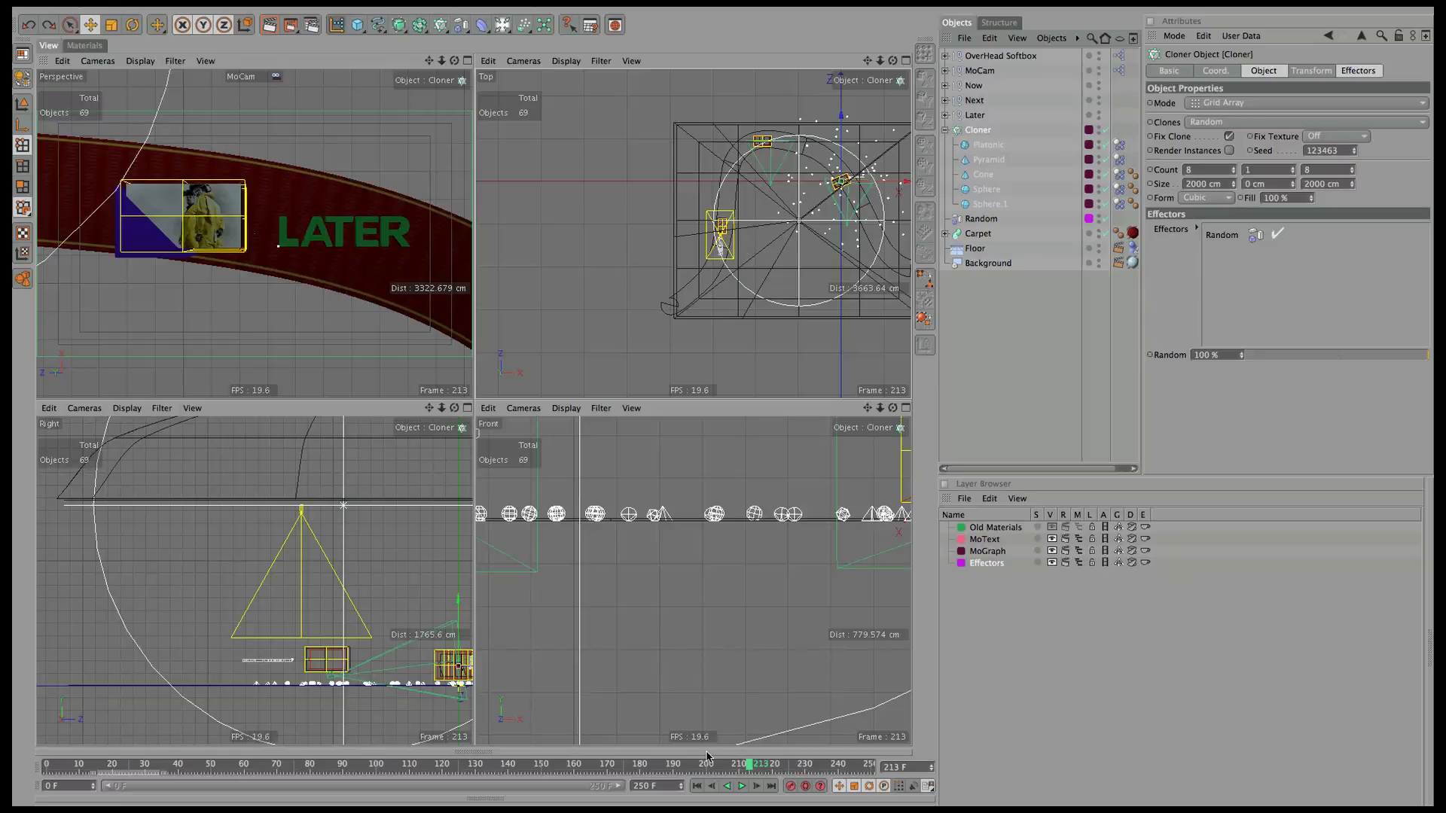
click(696, 786)
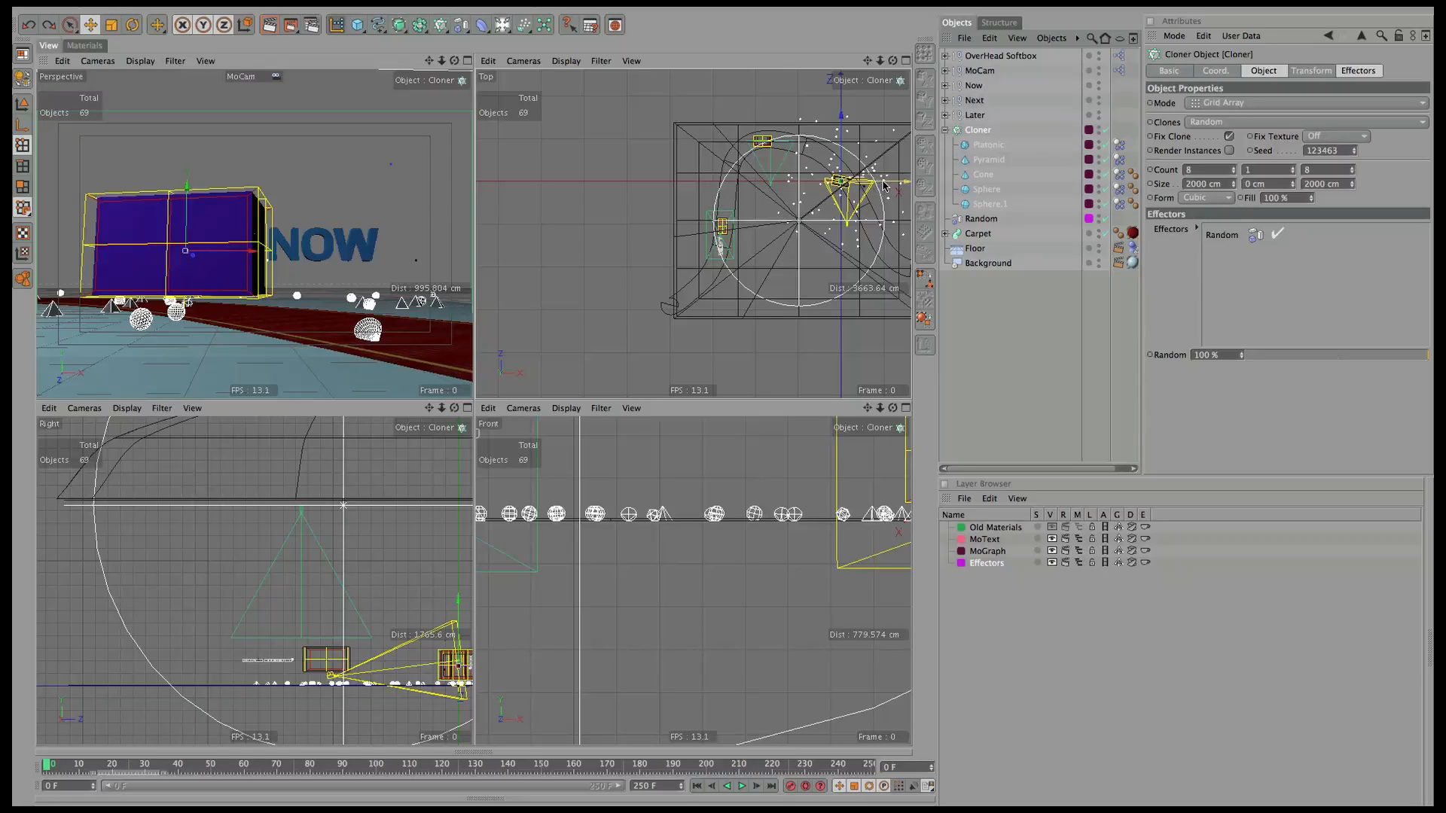
drag(883, 182, 808, 187)
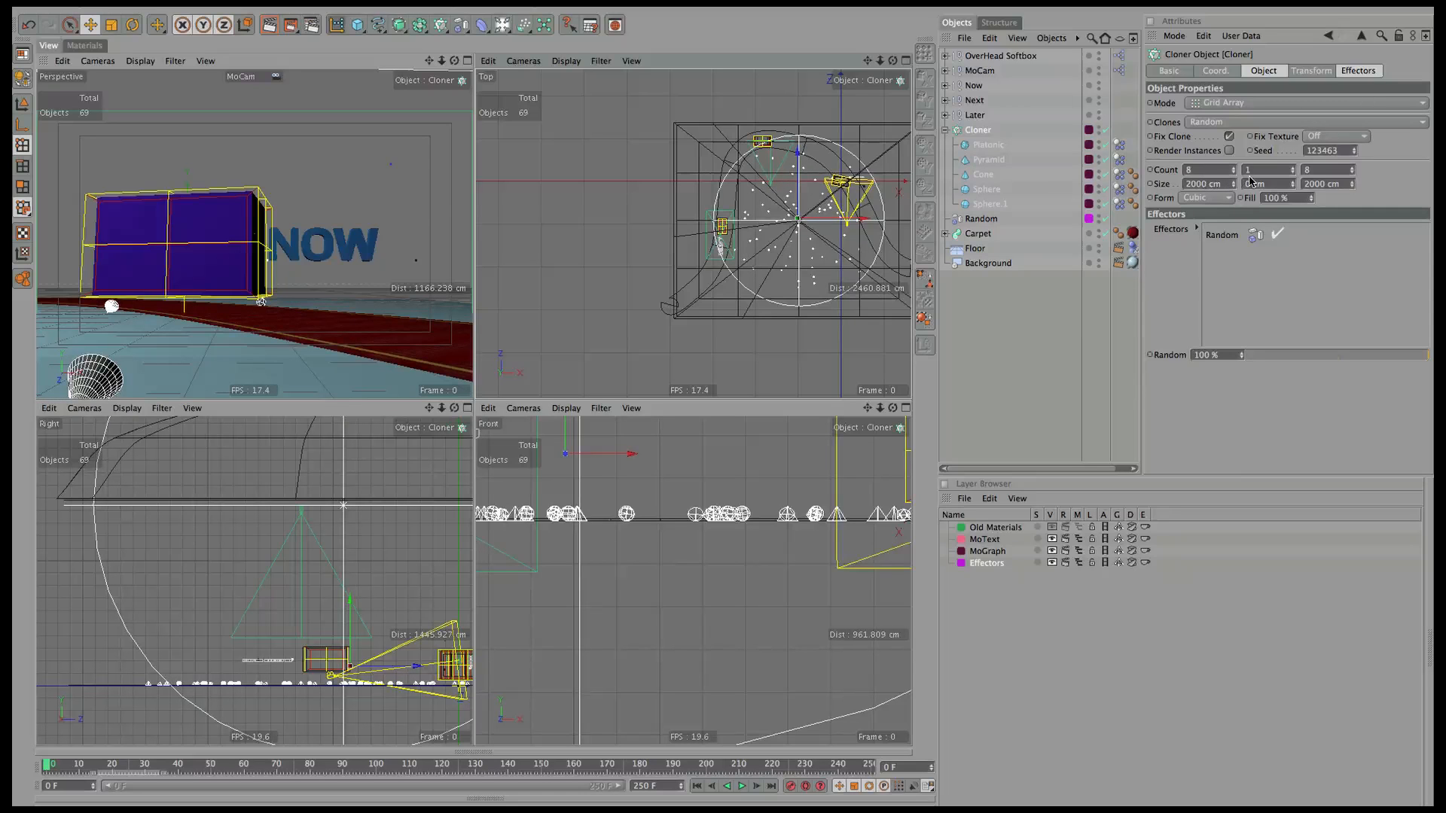
click(1202, 170)
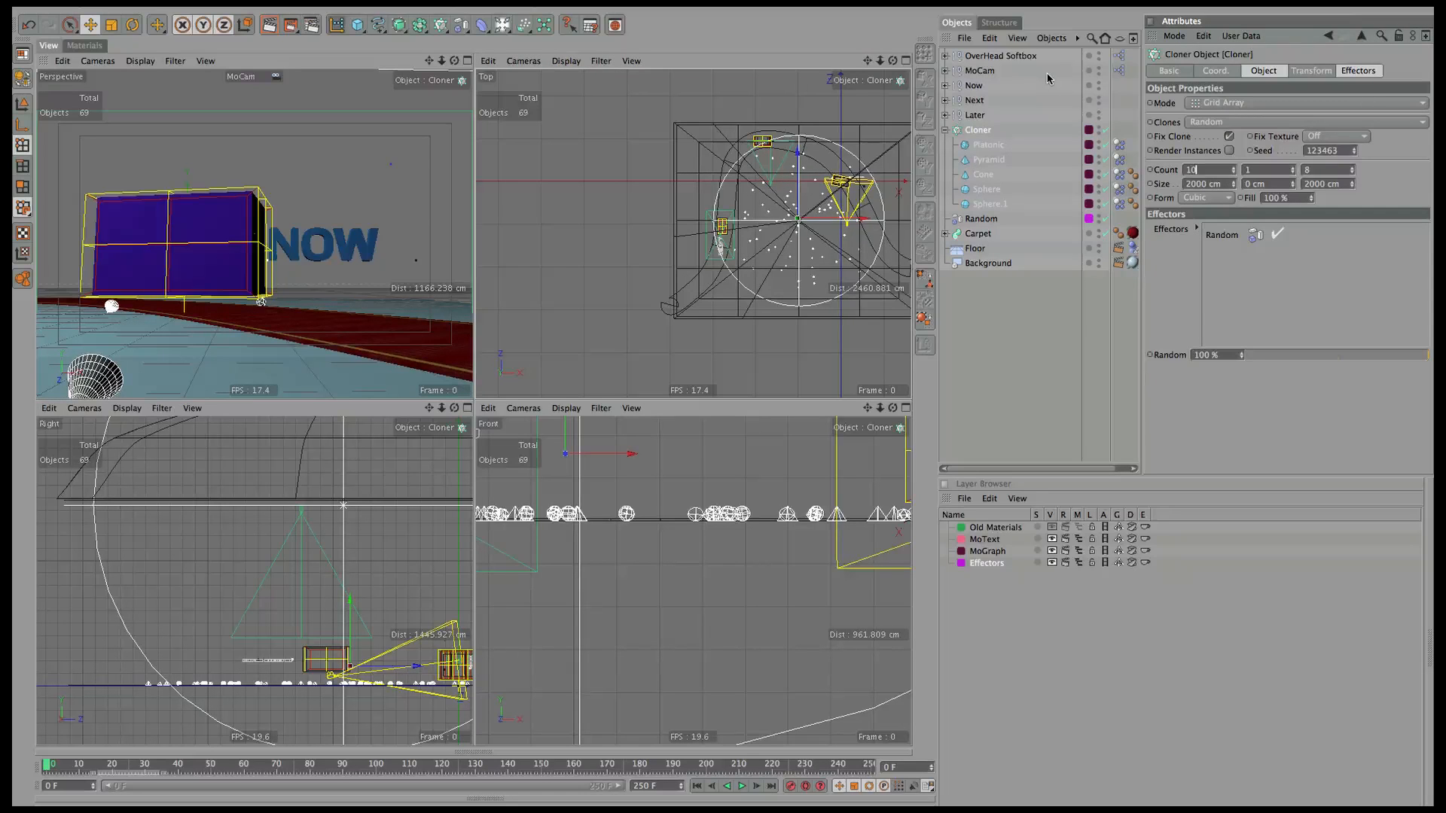
key(Tab)
key(Tab)
key(Tab)
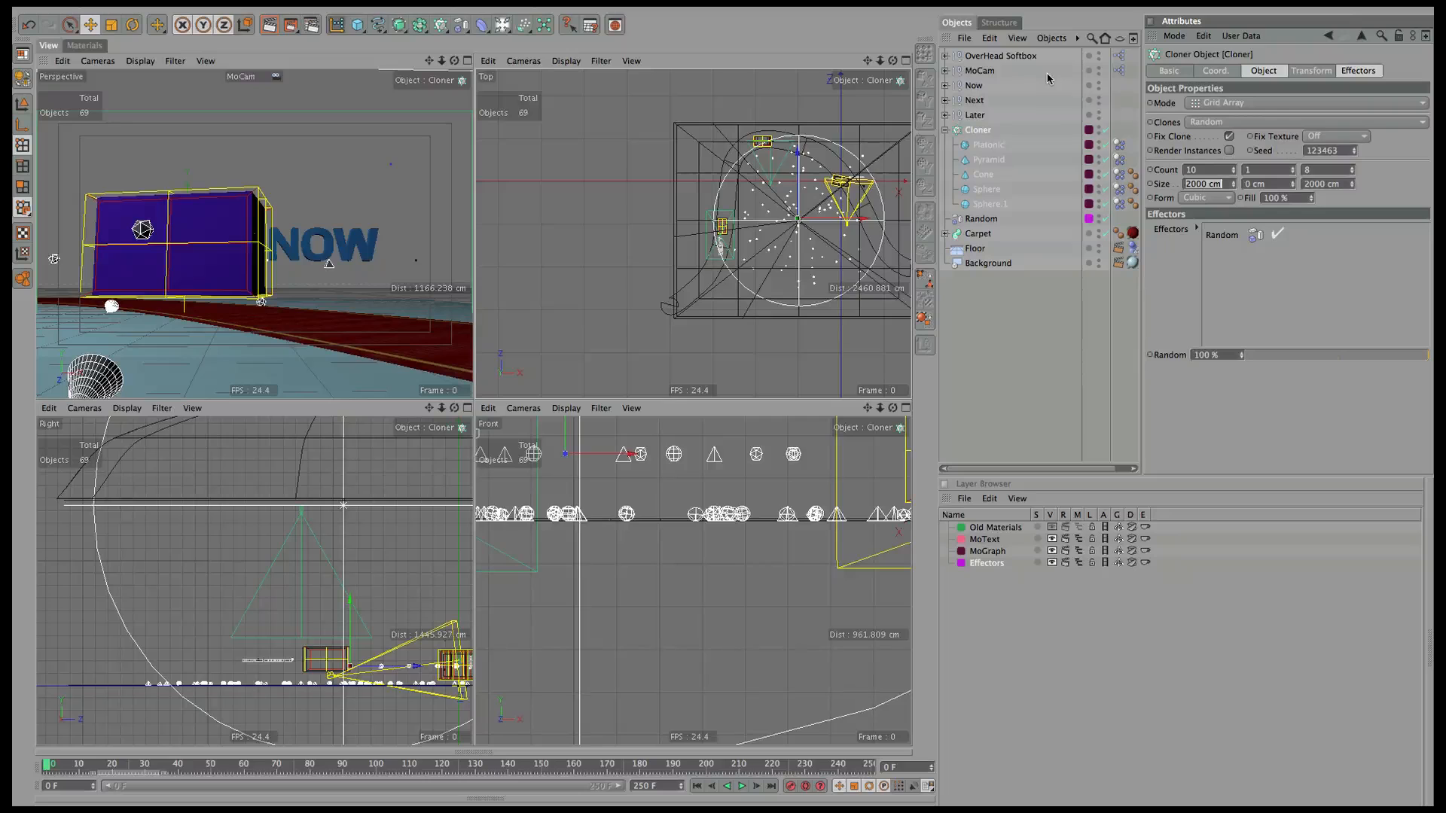
key(shift+Tab)
text(10)
key(Return)
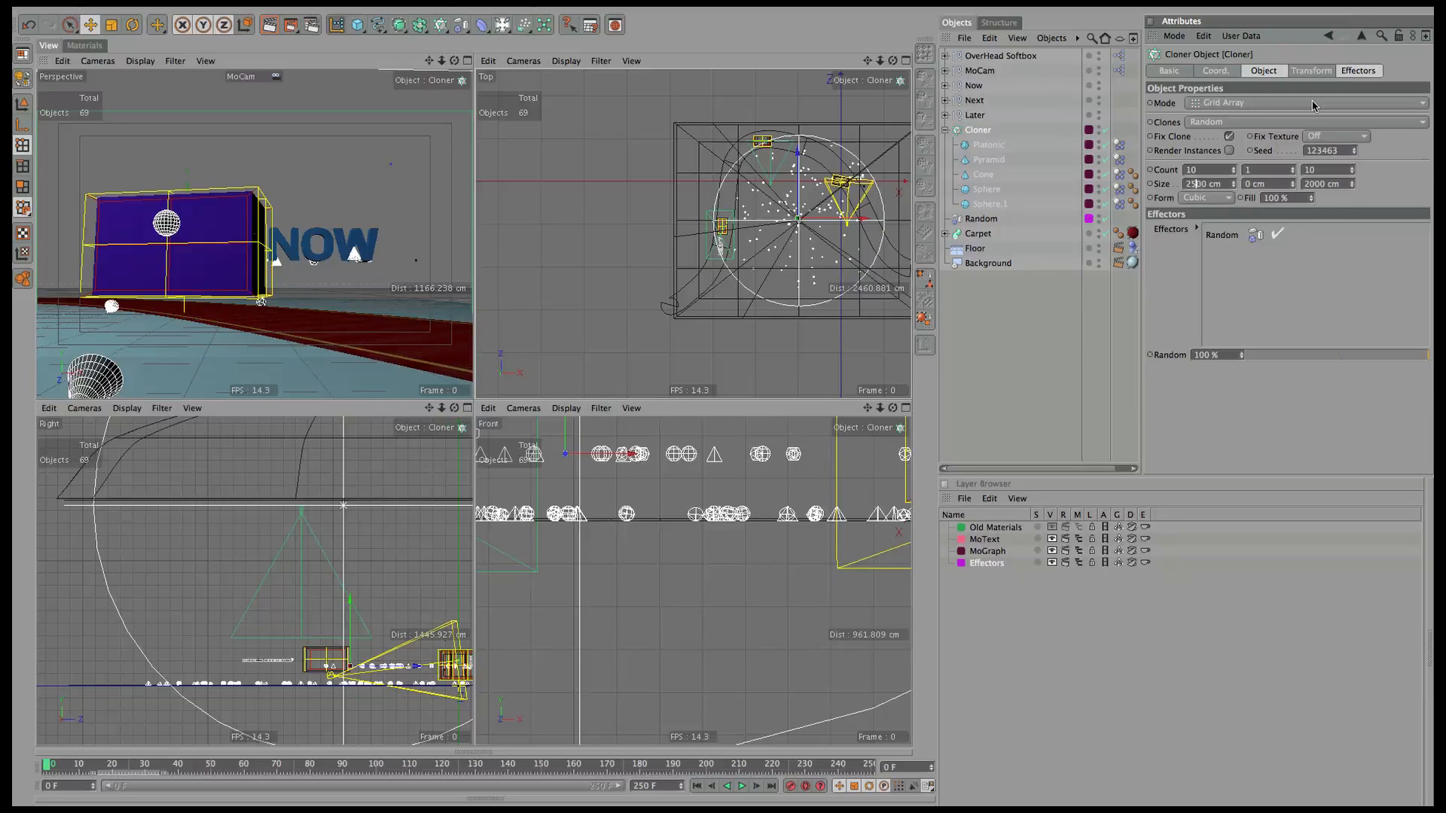
key(Tab)
key(Tab)
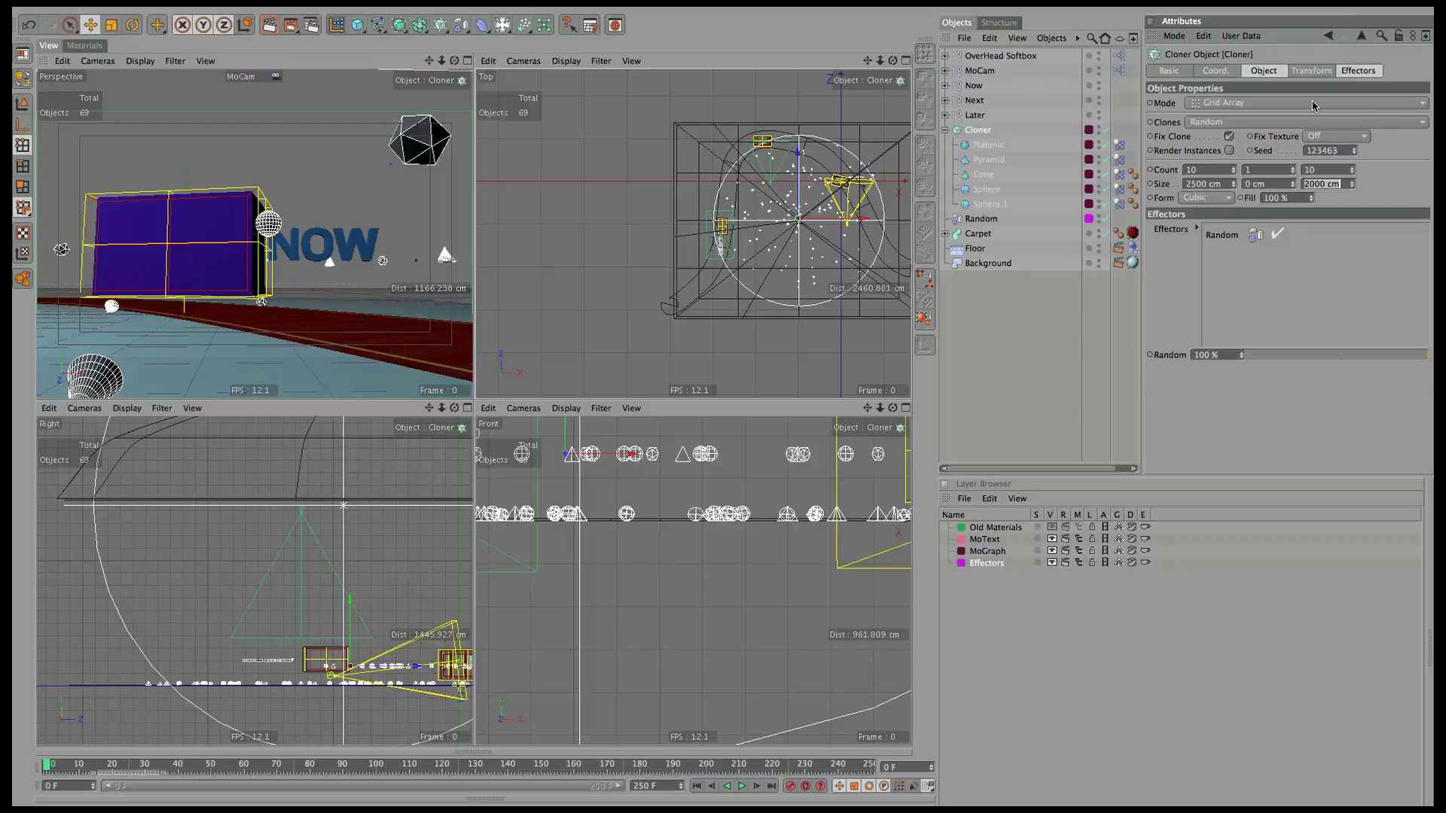
text(2)
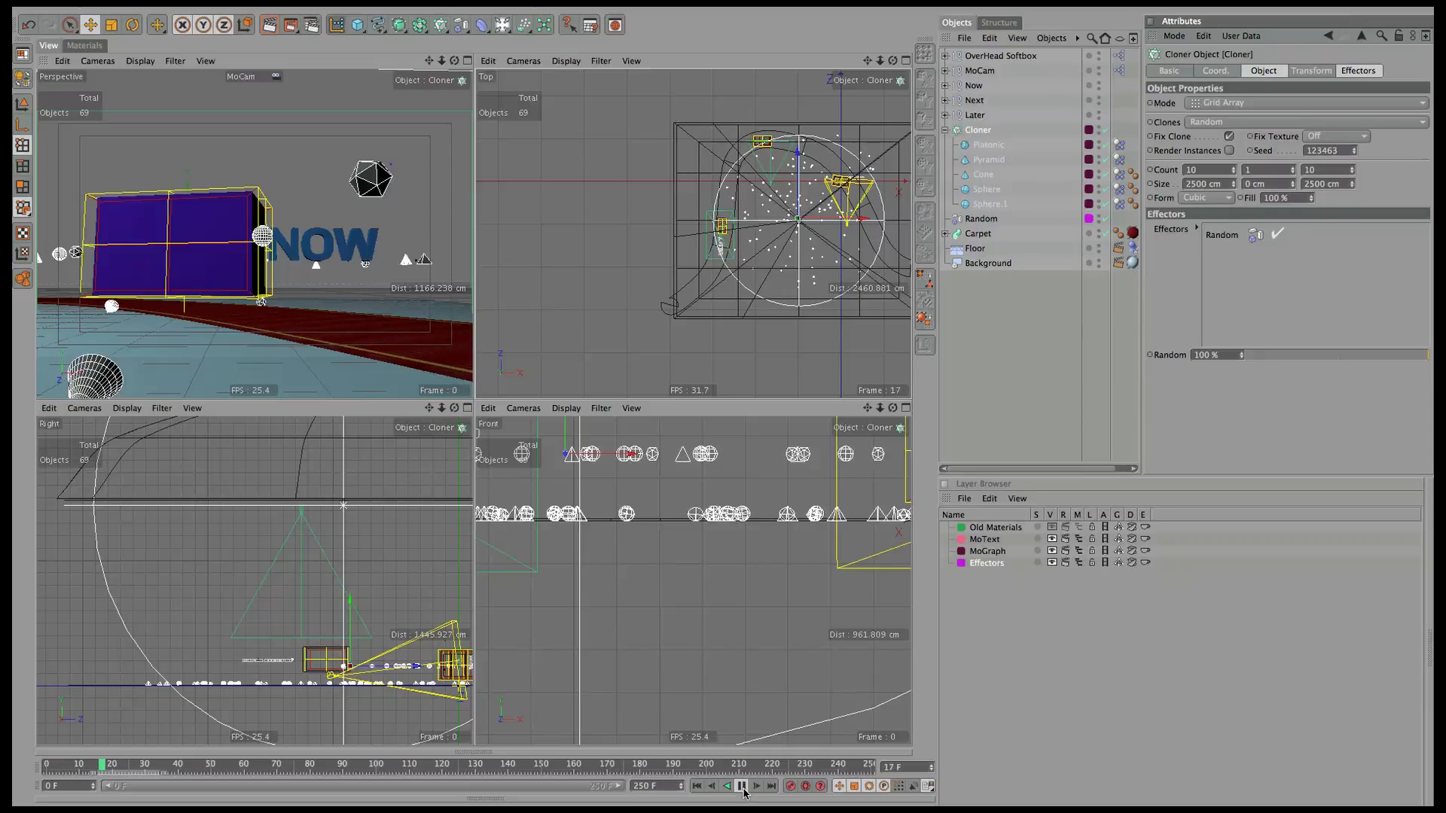
Clear the five Dynamics Body tags' initial state, let clones settle, then set it again.
click(741, 787)
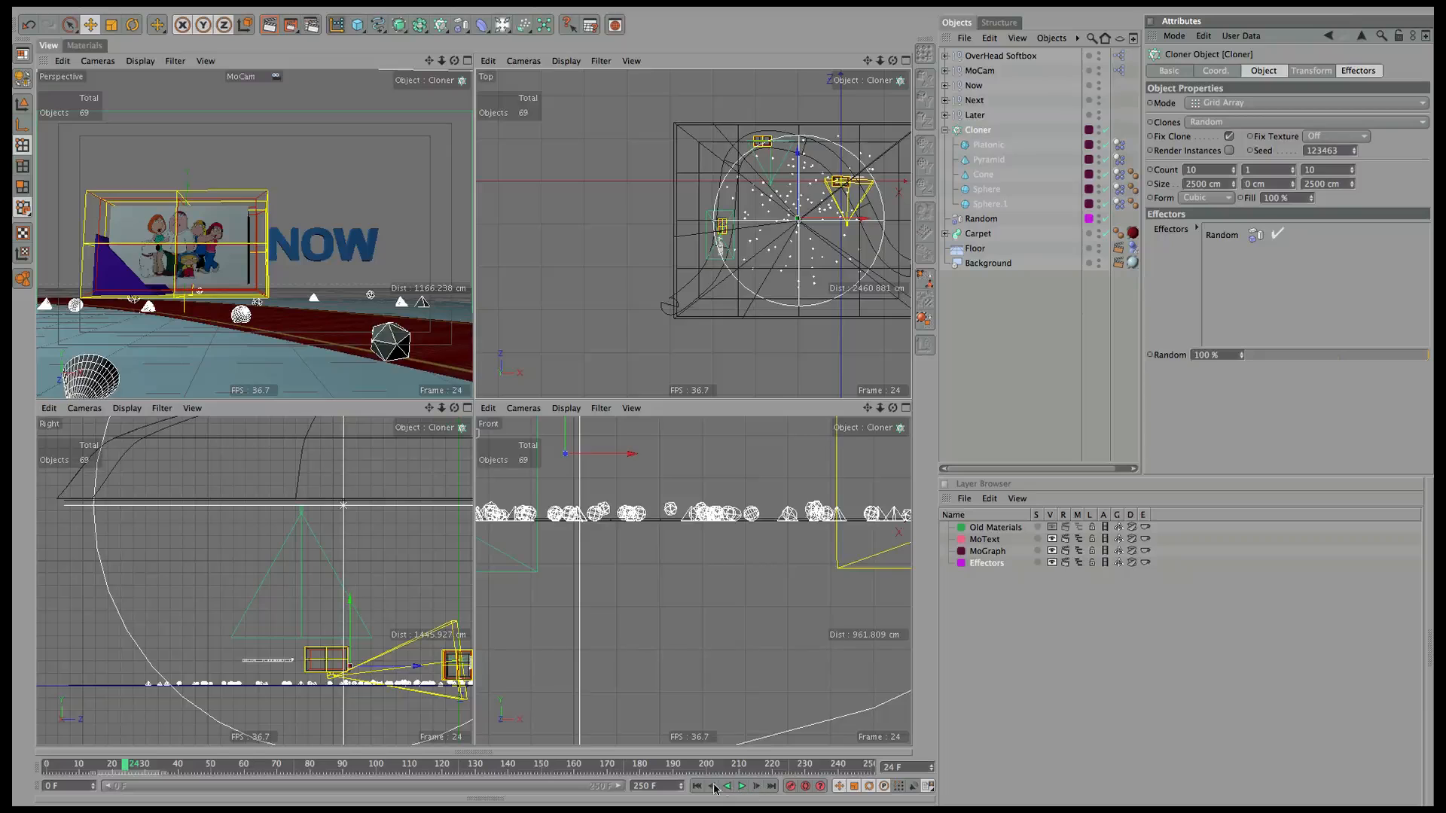
click(697, 786)
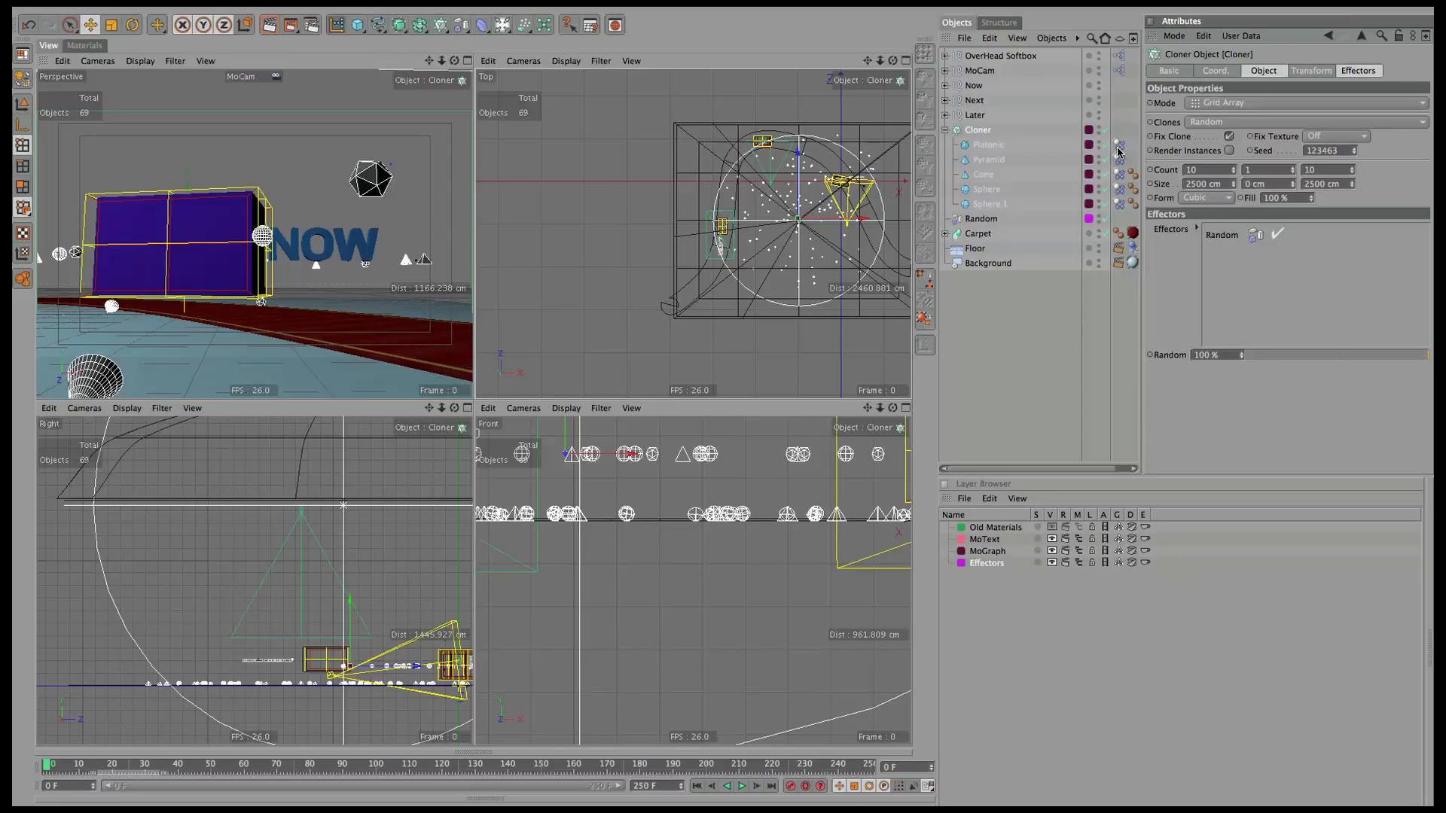
click(1118, 148)
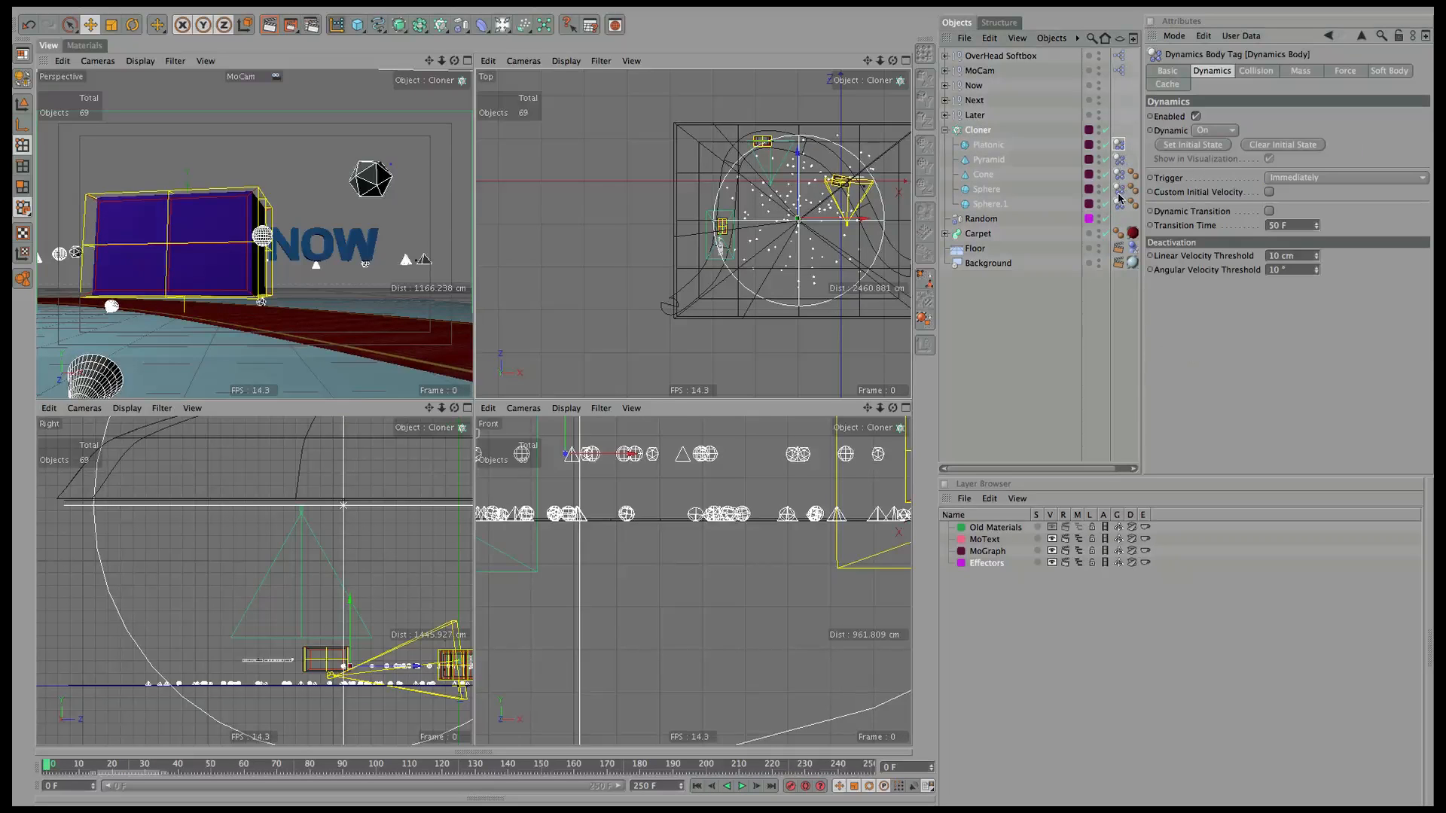
shift+click(1119, 202)
click(1274, 147)
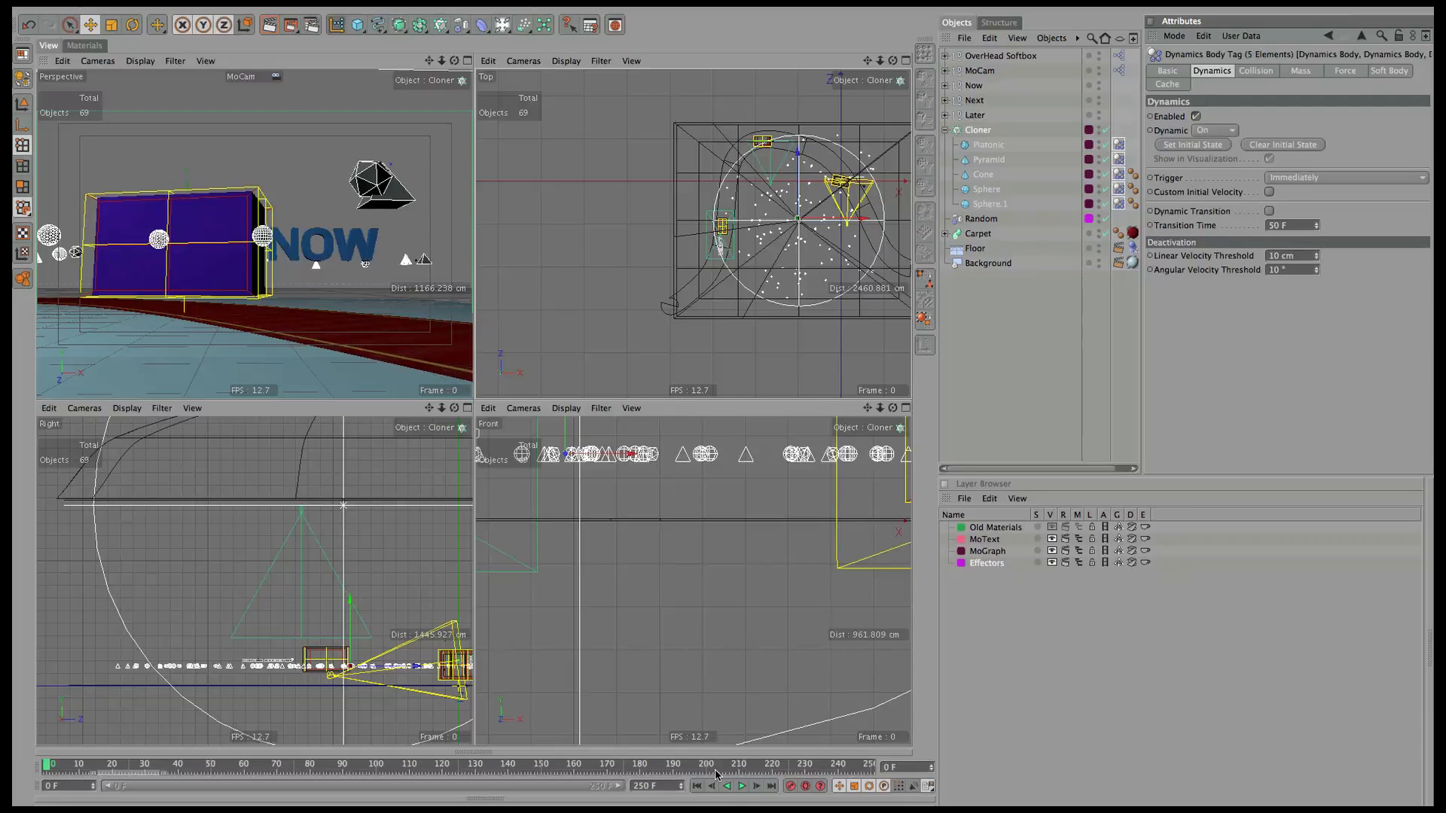
click(742, 786)
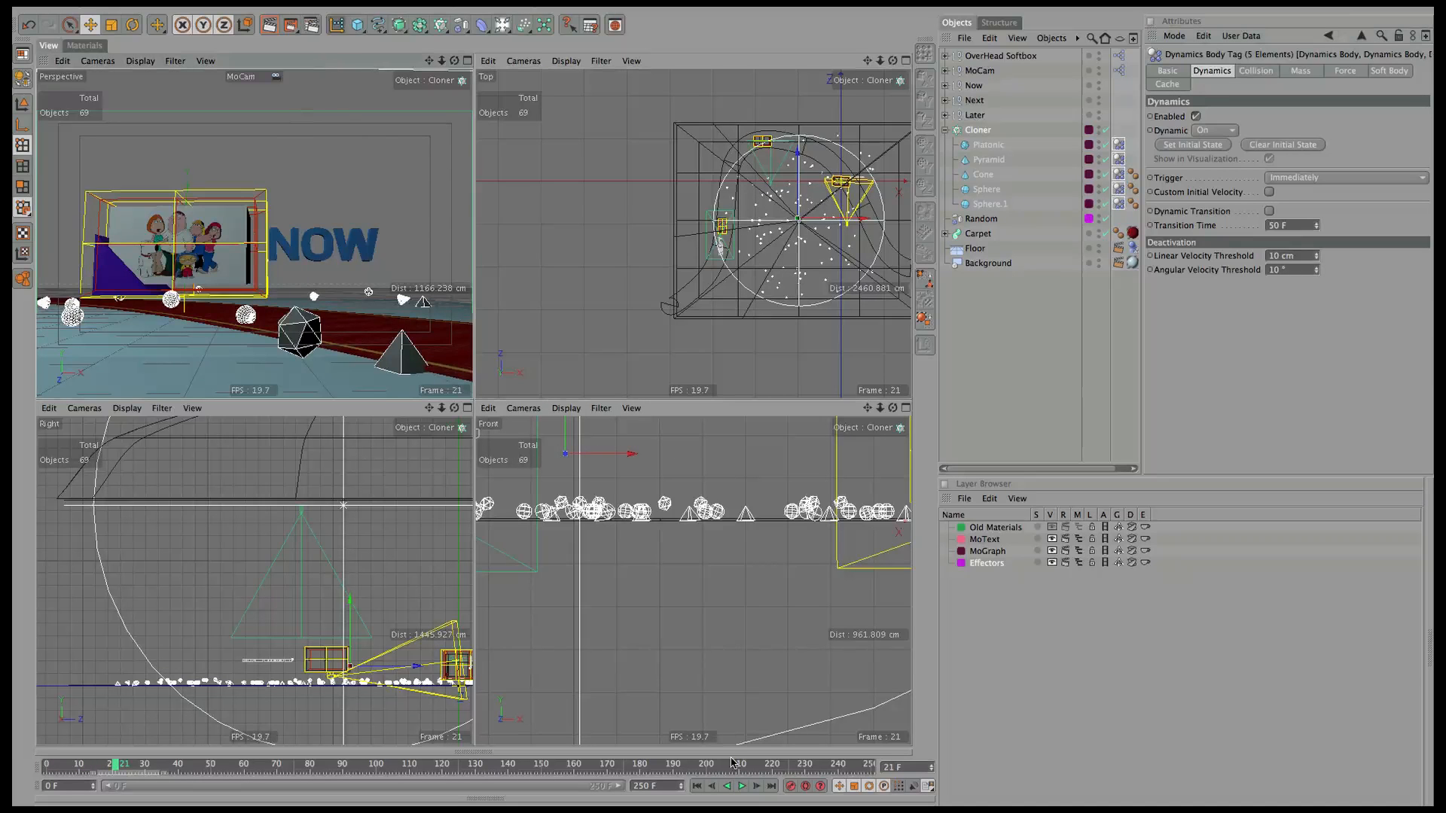
click(742, 787)
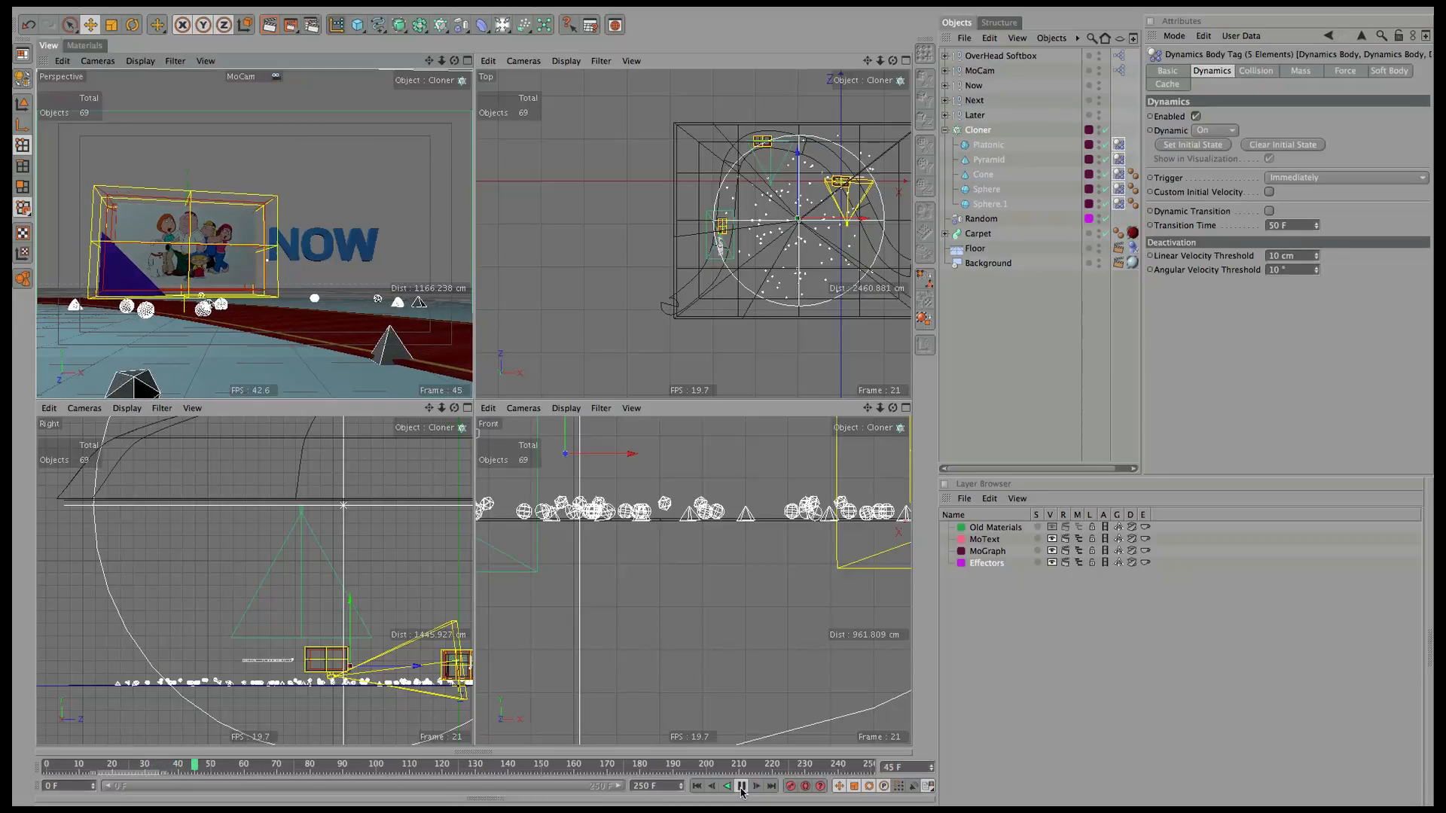
click(743, 787)
click(1208, 148)
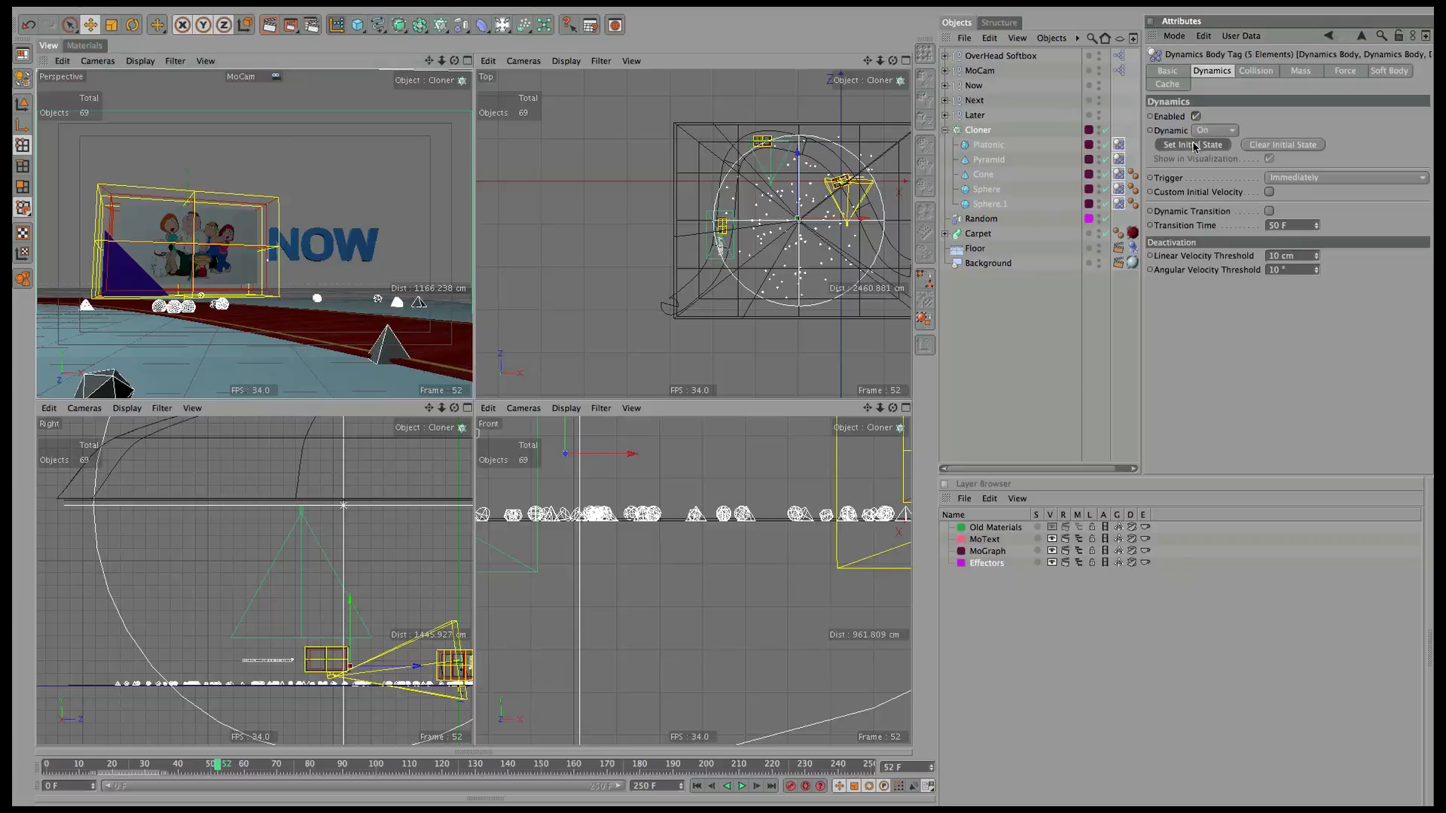
Replay the simulation from frame 0 in an enlarged perspective view, then restore four views.
click(696, 787)
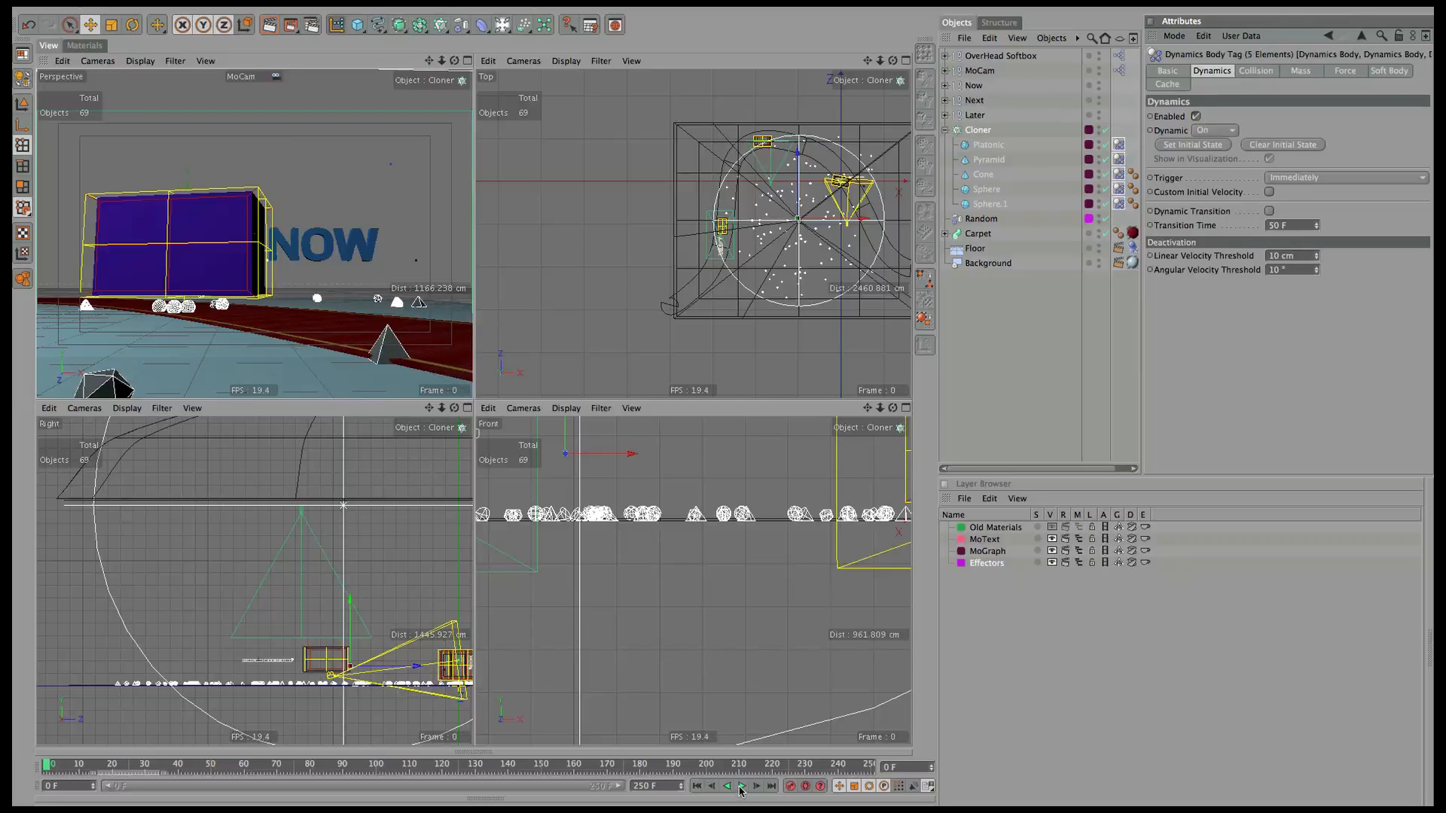
click(742, 786)
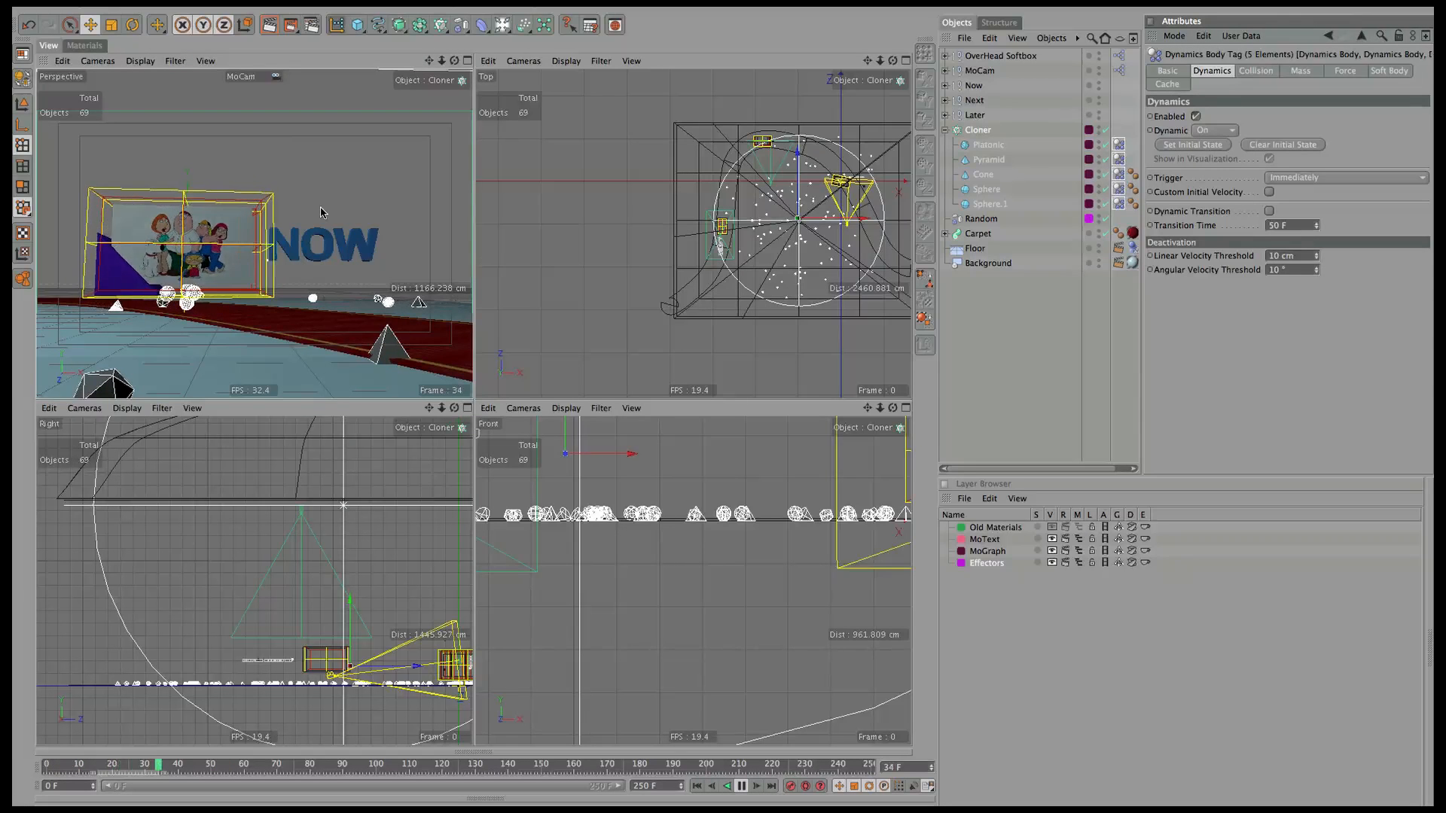
click(468, 61)
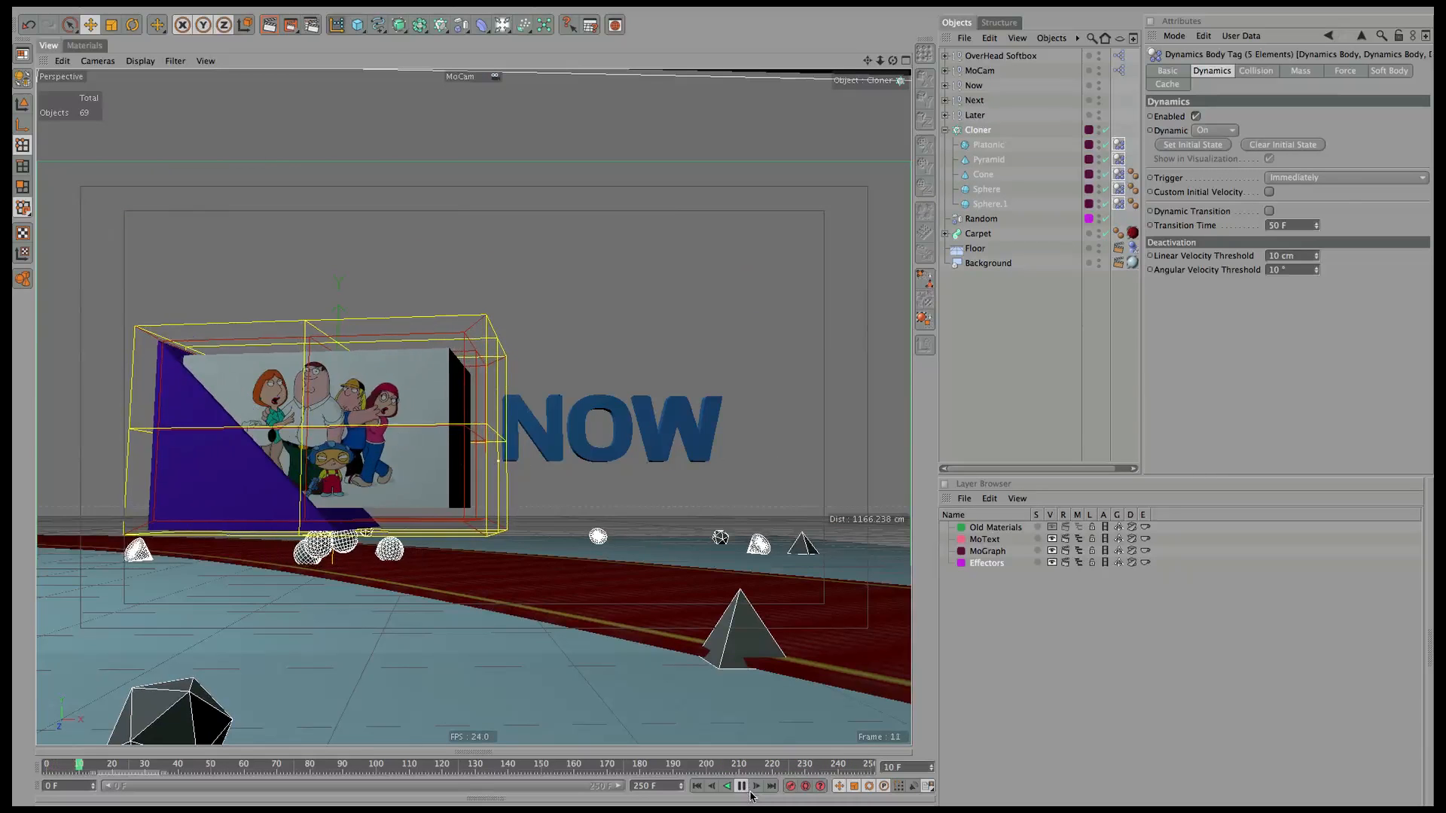
click(742, 786)
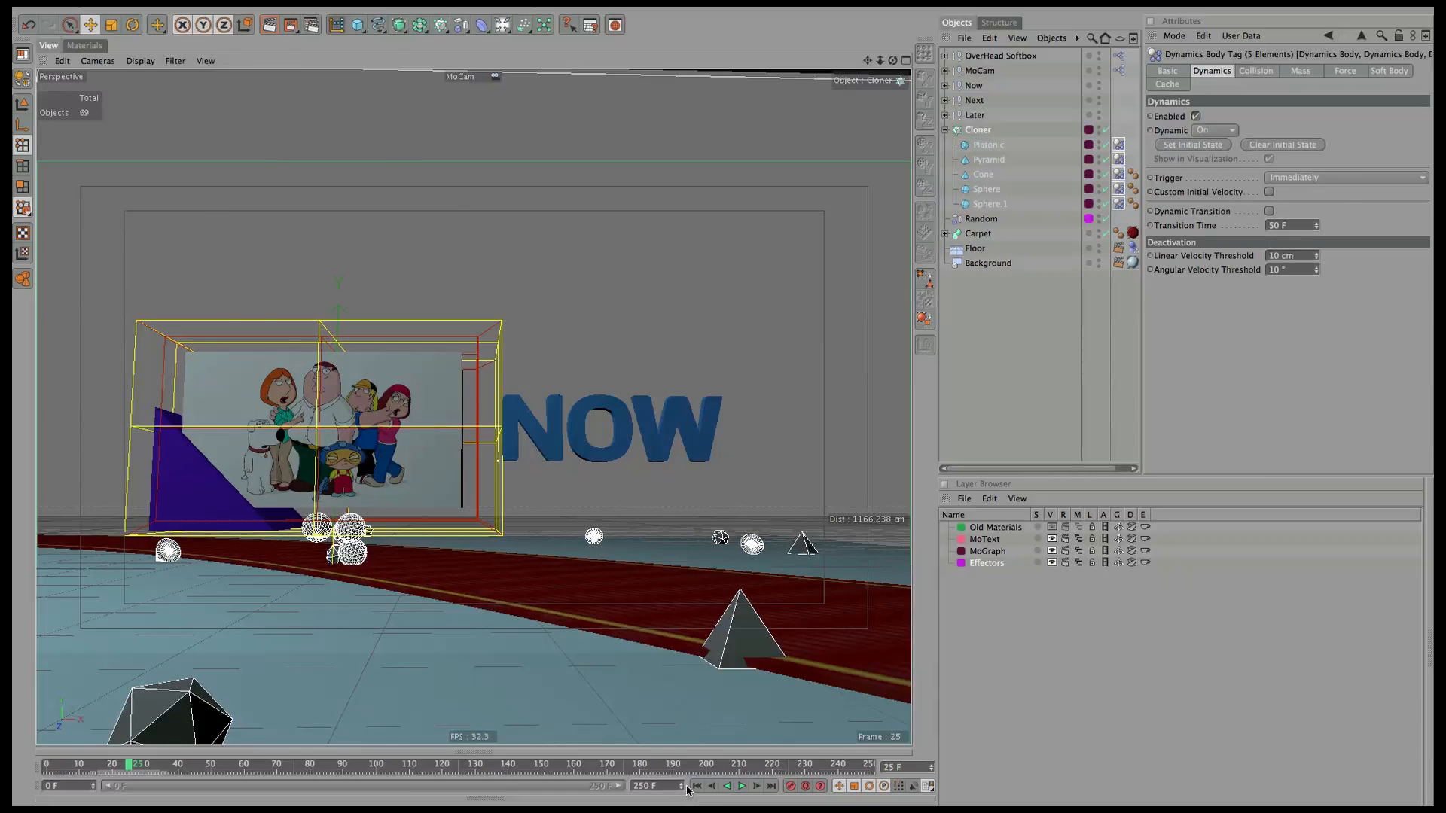
click(698, 787)
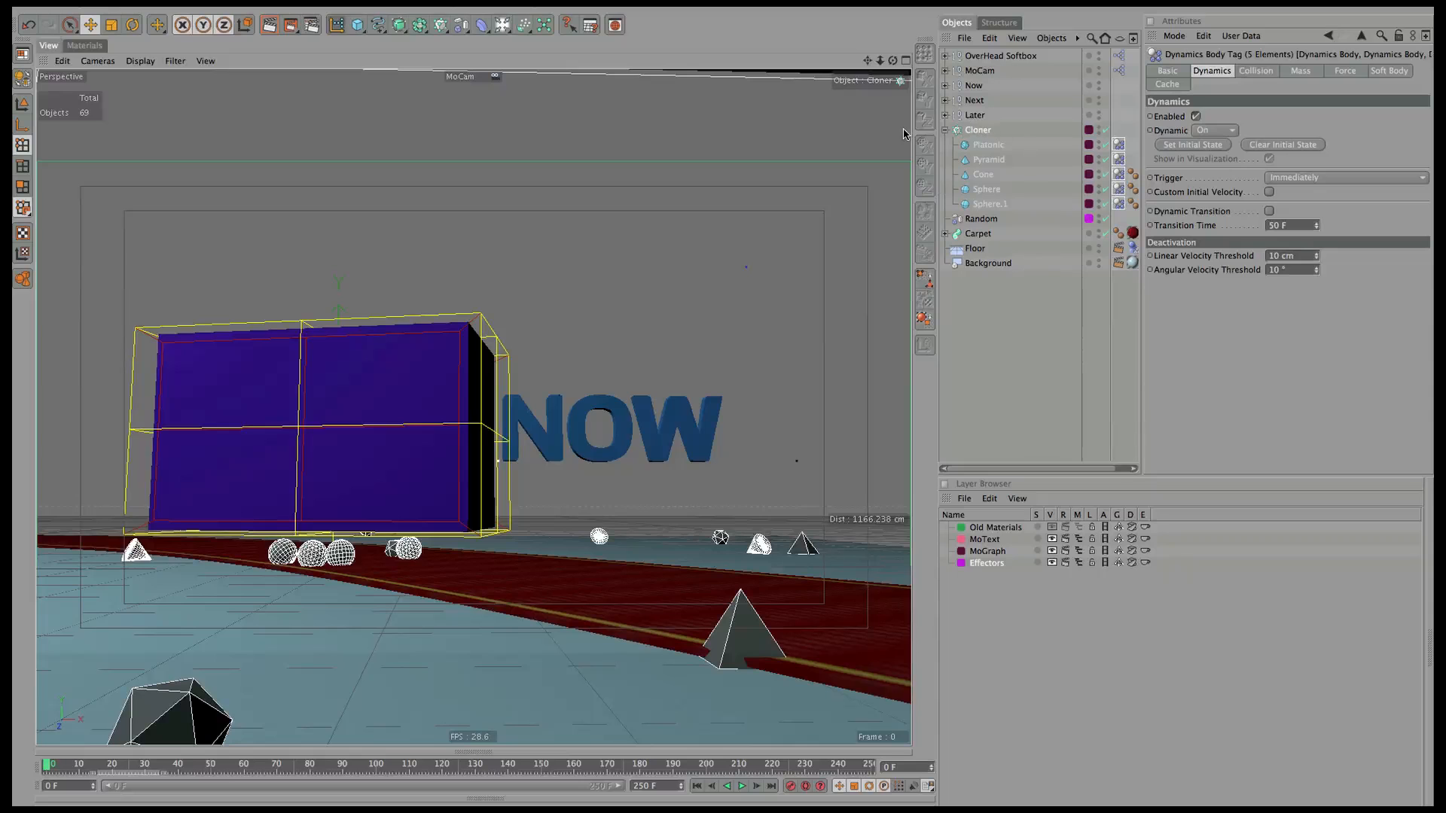
click(906, 60)
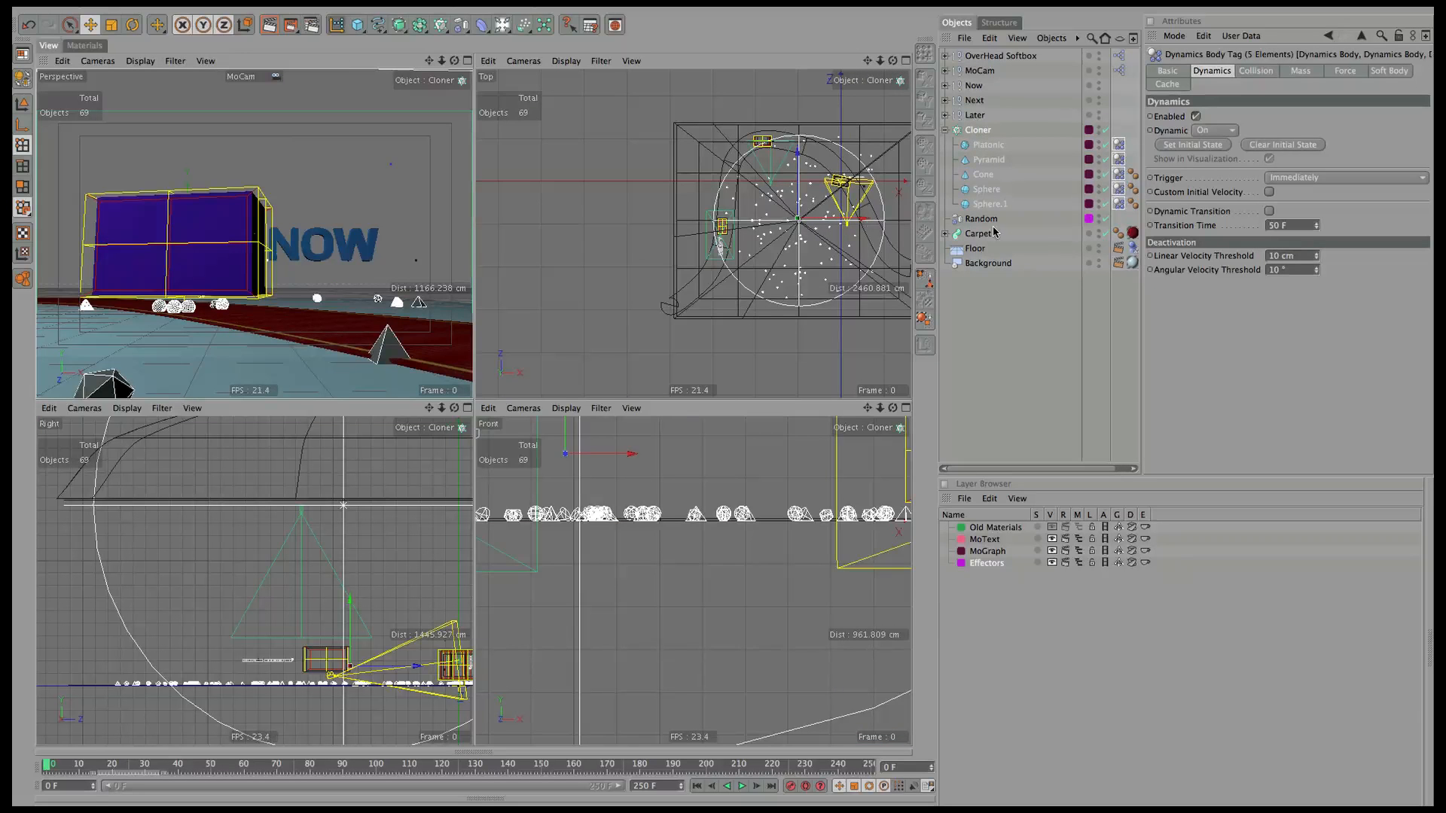
At frame 116, nudge the Next group down and view it through the Waypoint2 camera.
click(376, 765)
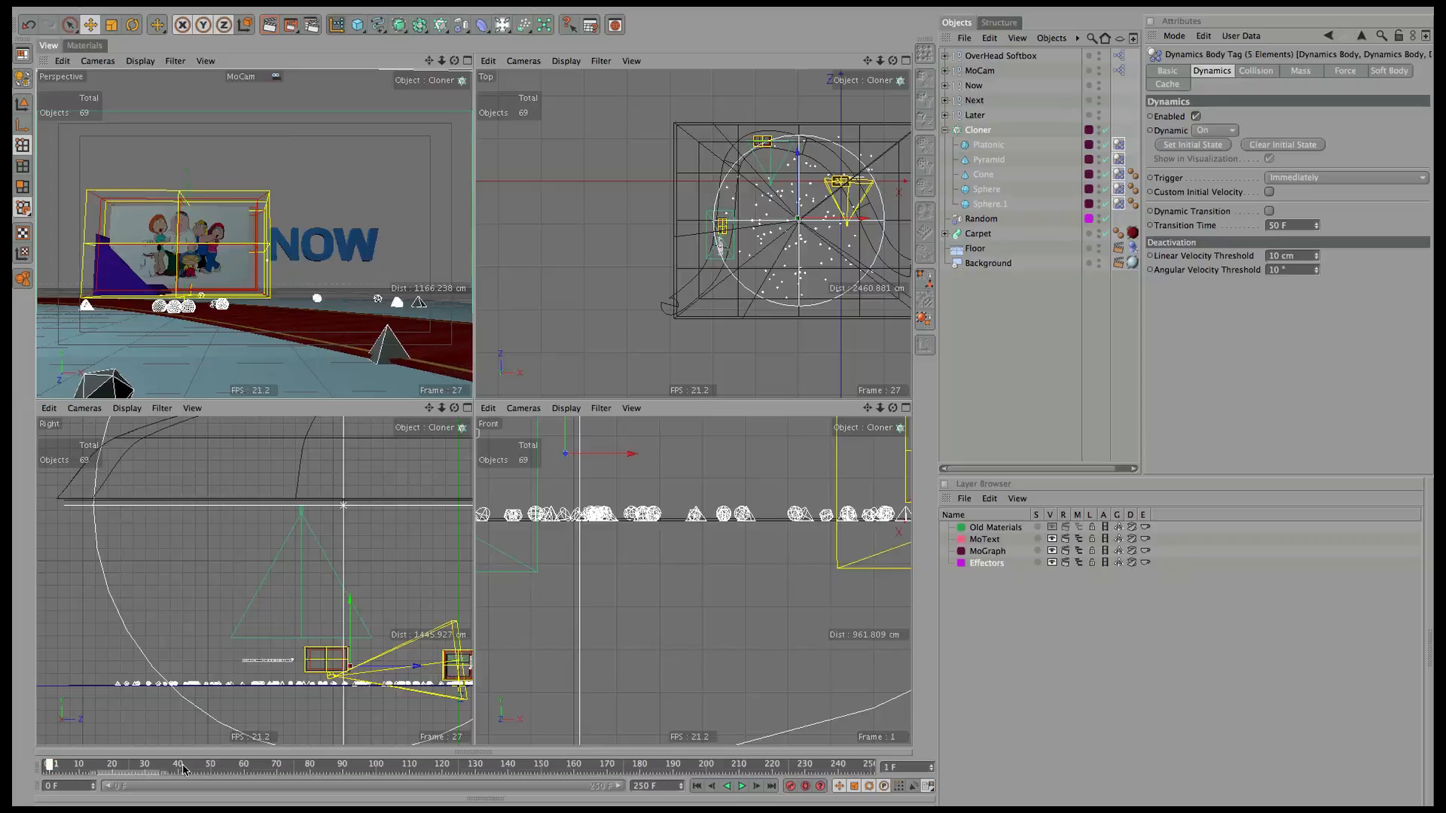
drag(402, 774, 427, 780)
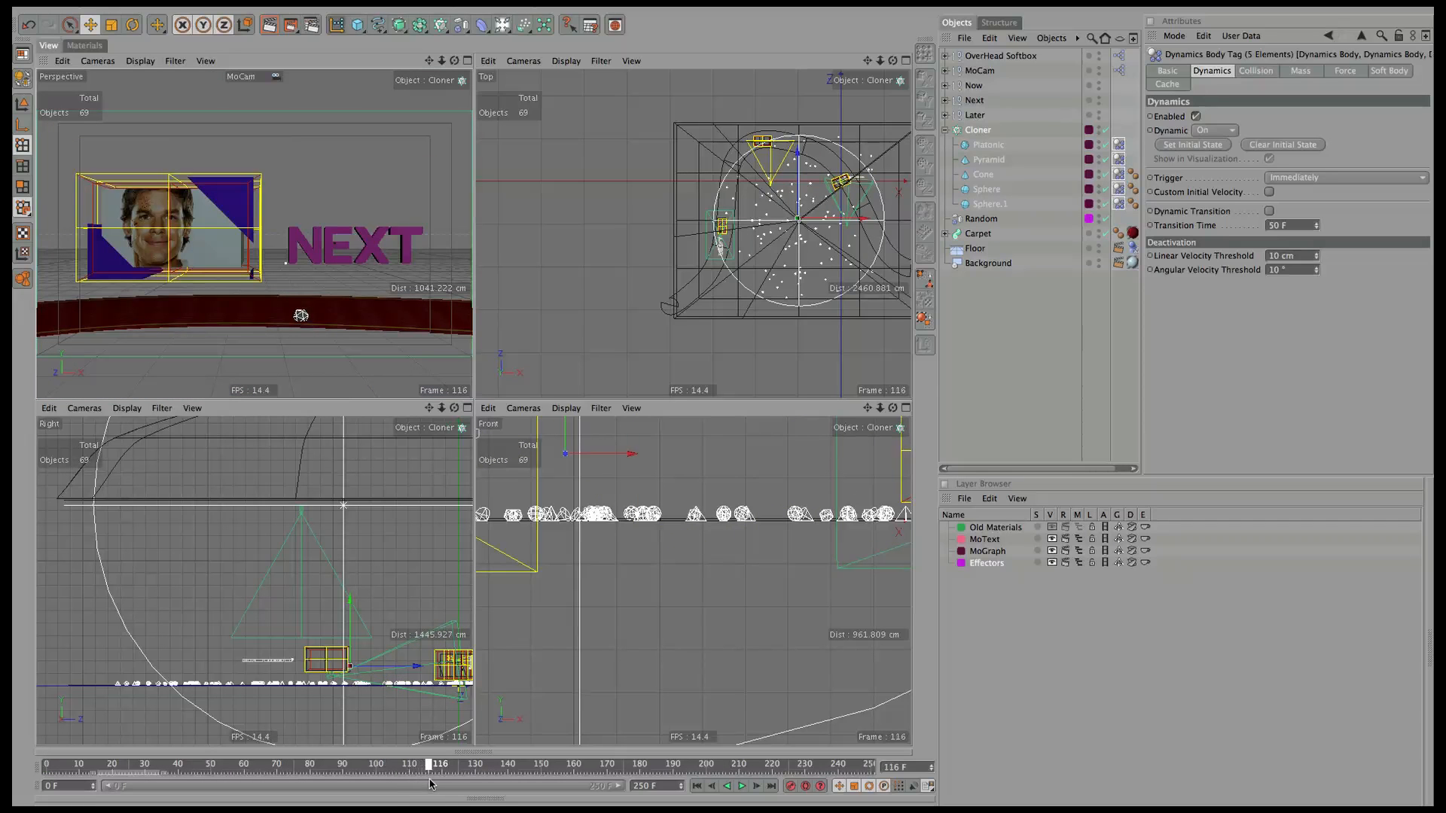
click(974, 101)
drag(180, 198, 180, 233)
click(97, 61)
mouse_move(128, 86)
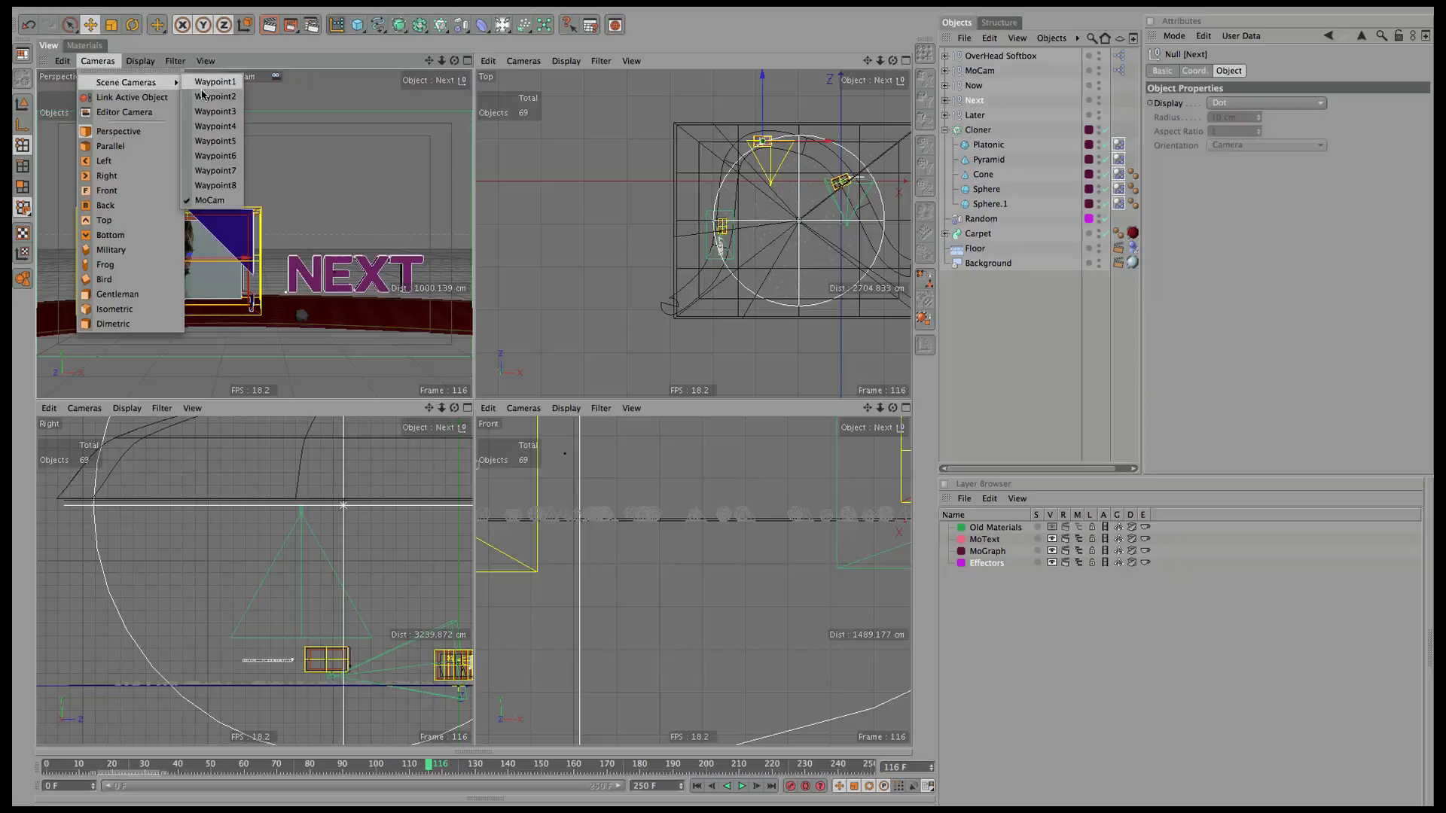
click(211, 102)
Enlarge the Waypoint2 view around the NEXT card and raise the NEXT text slightly.
click(467, 61)
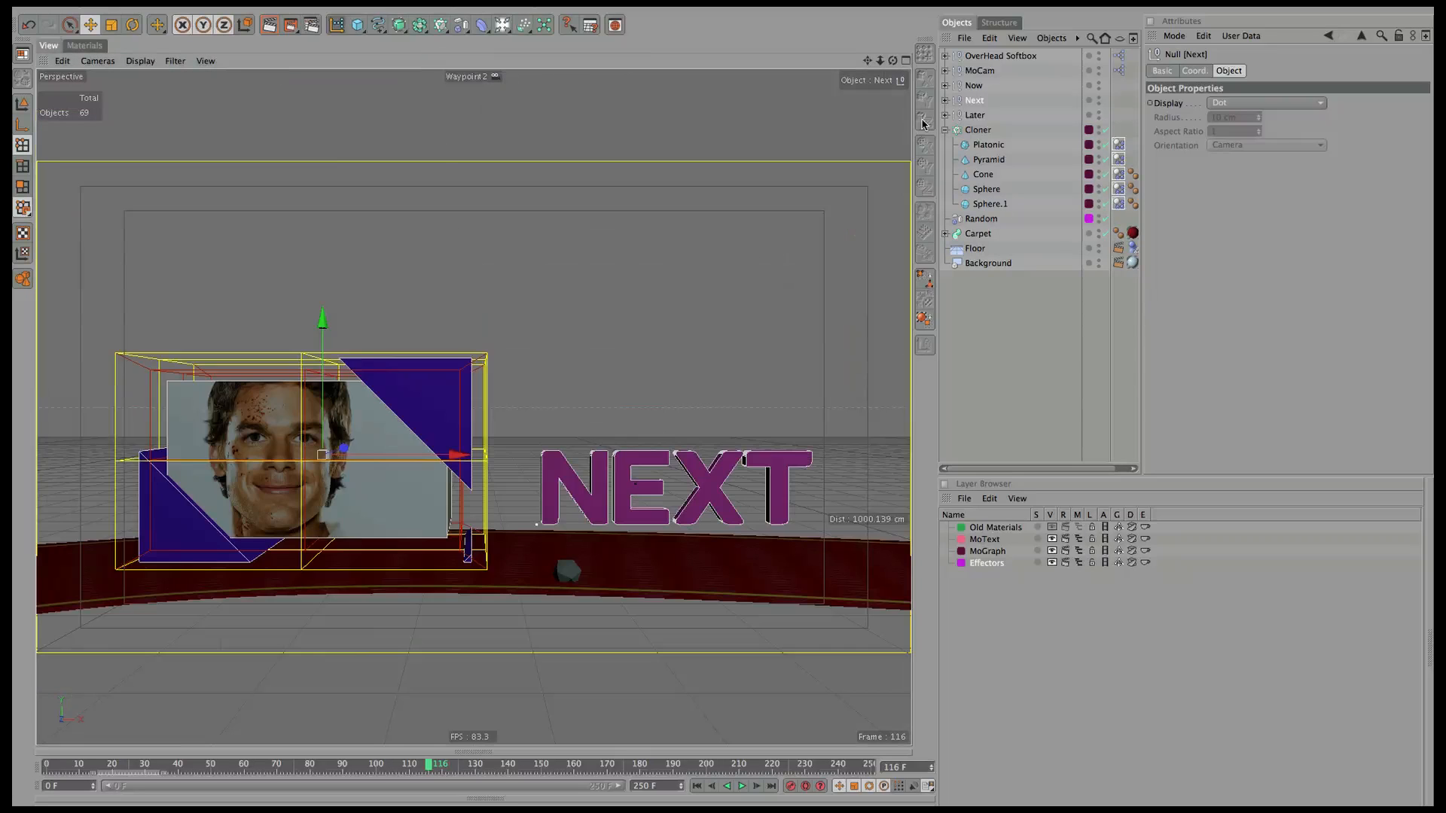
click(992, 316)
drag(866, 62, 805, 194)
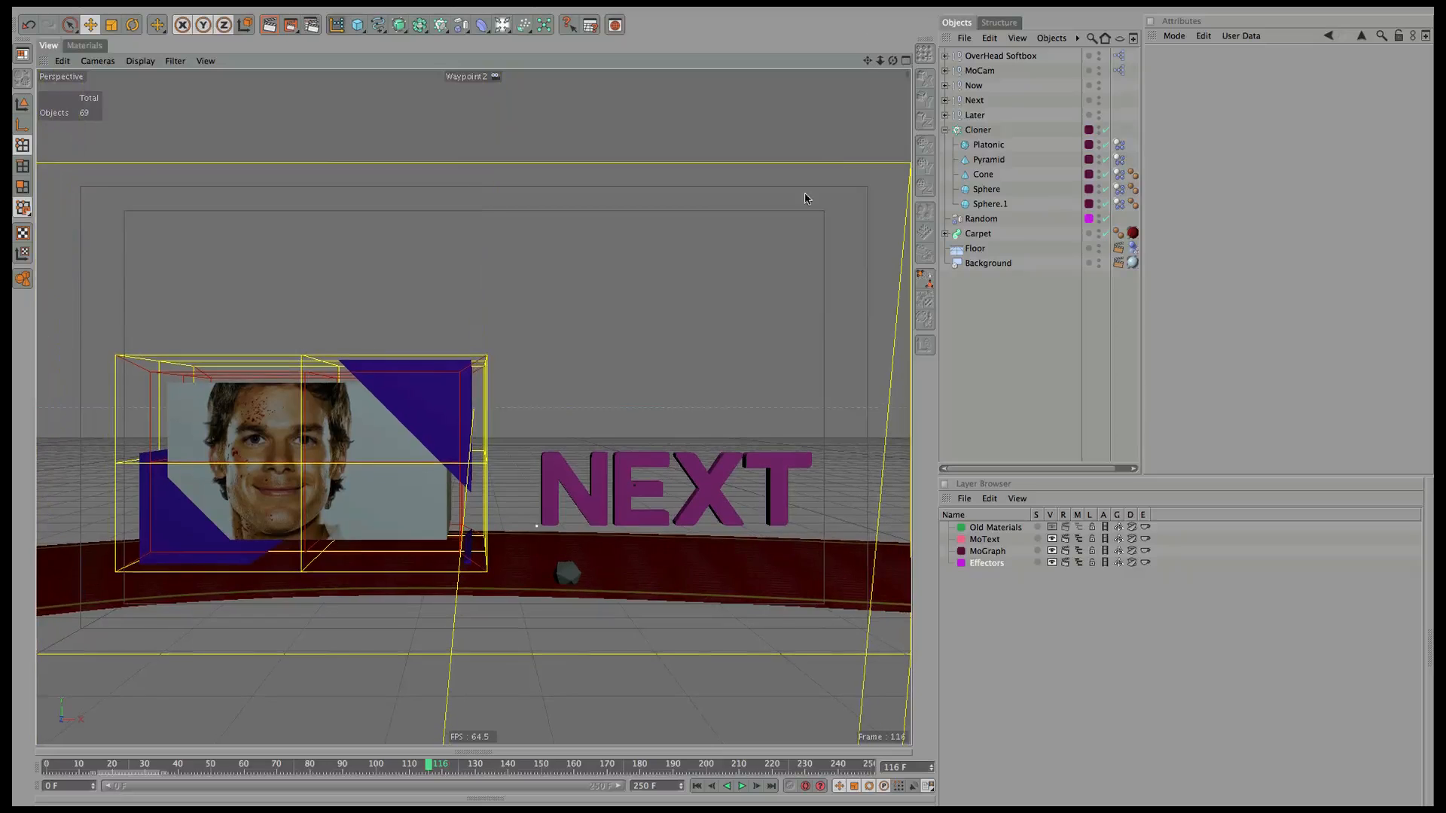
alt+drag(667, 487, 767, 250)
alt+right_drag(768, 251, 349, 620)
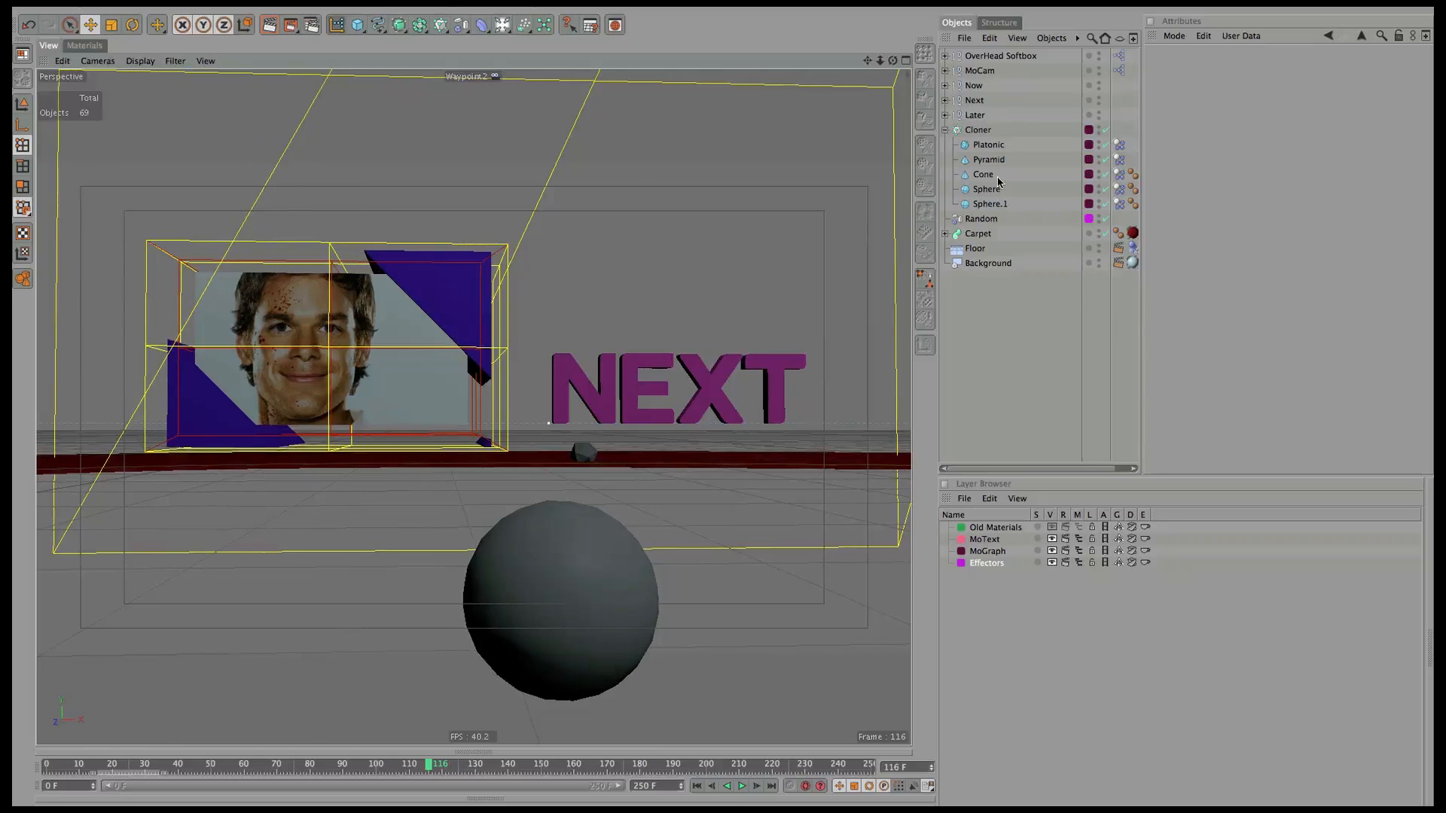
click(961, 106)
click(948, 104)
click(945, 101)
click(981, 115)
drag(549, 290, 549, 247)
Group Reveal Next and Cube Next under a new Null with Alt+G.
click(953, 131)
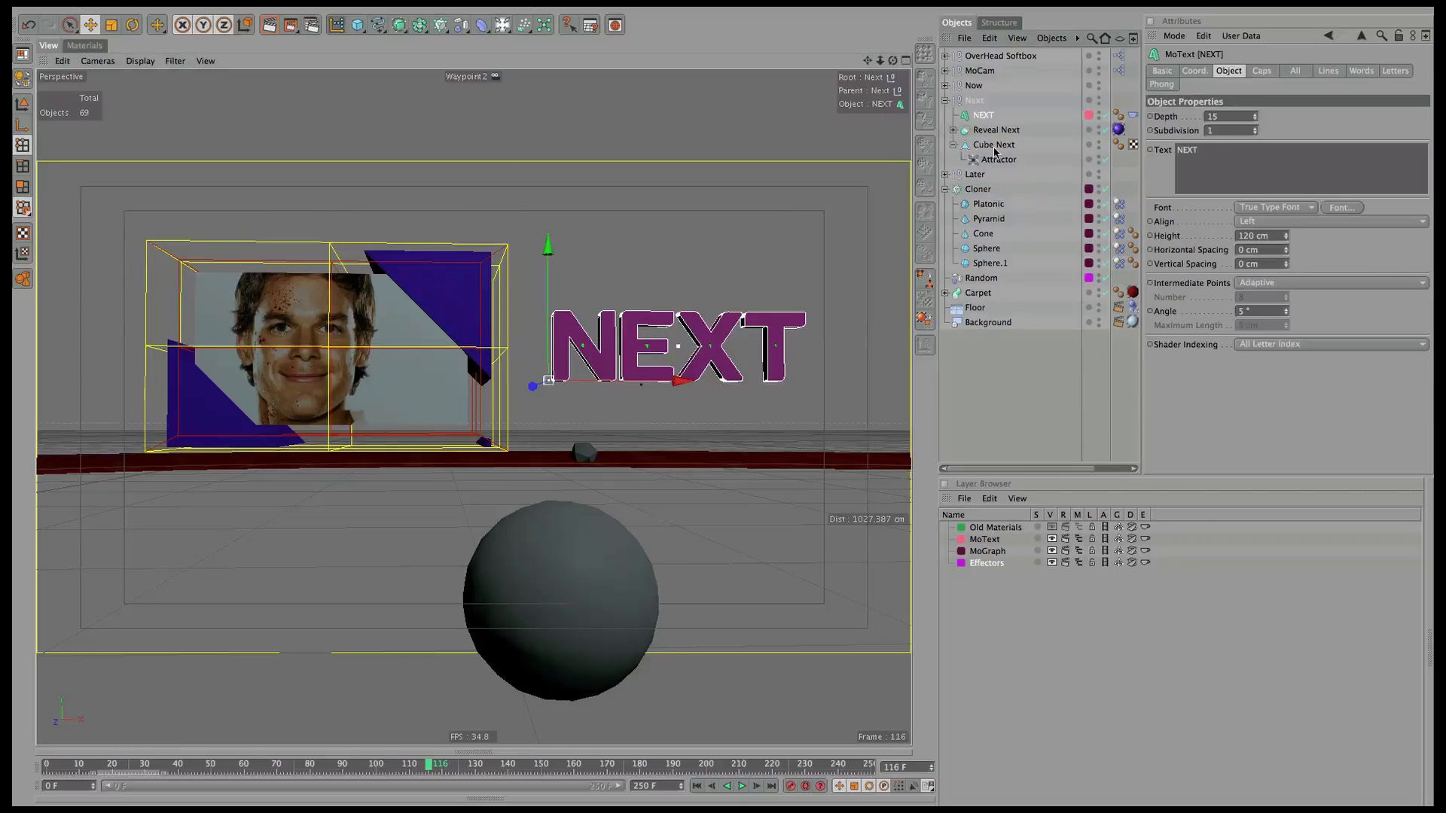
click(1012, 132)
shift+click(1014, 146)
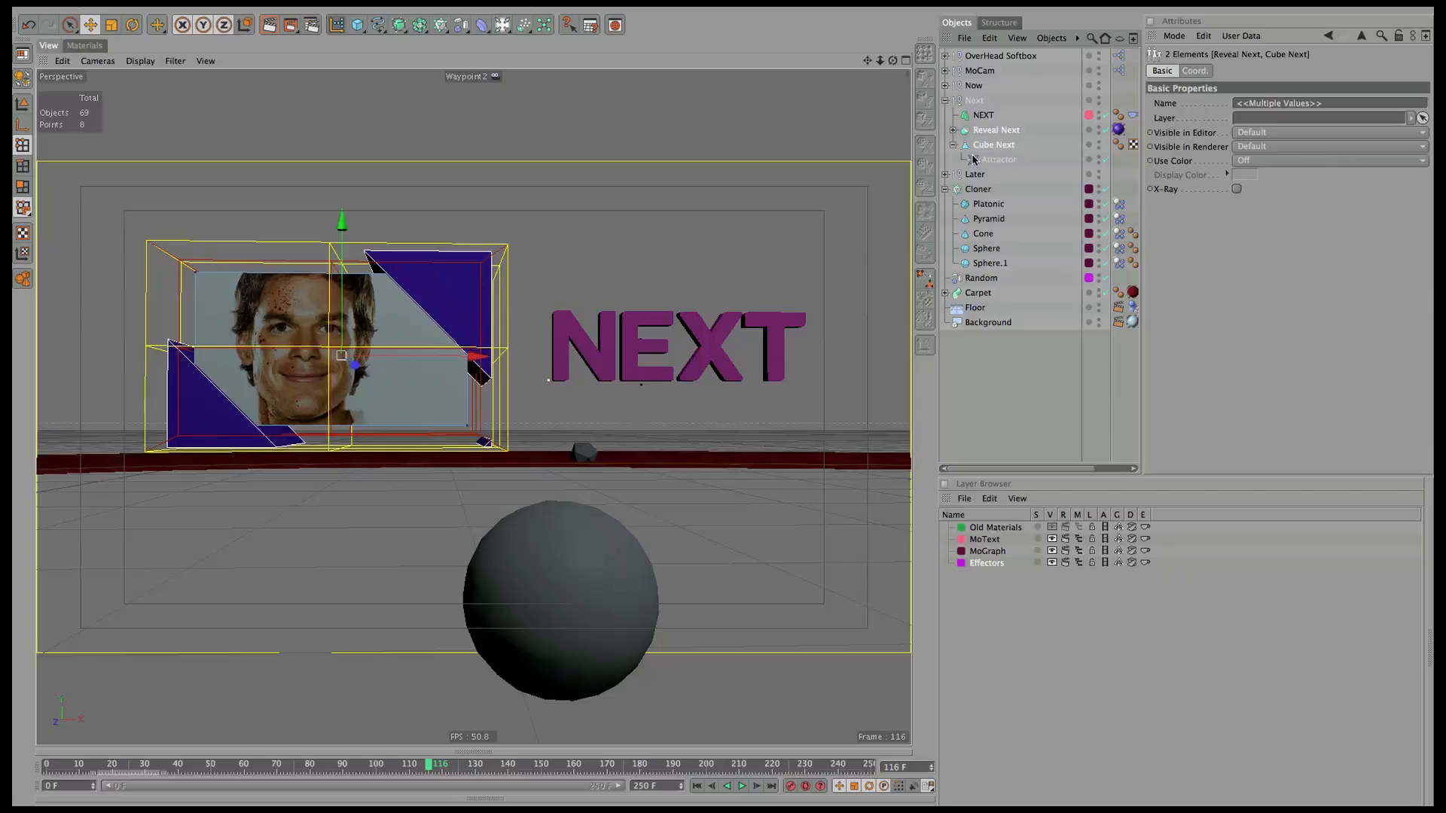
key(alt+g)
double_click(981, 131)
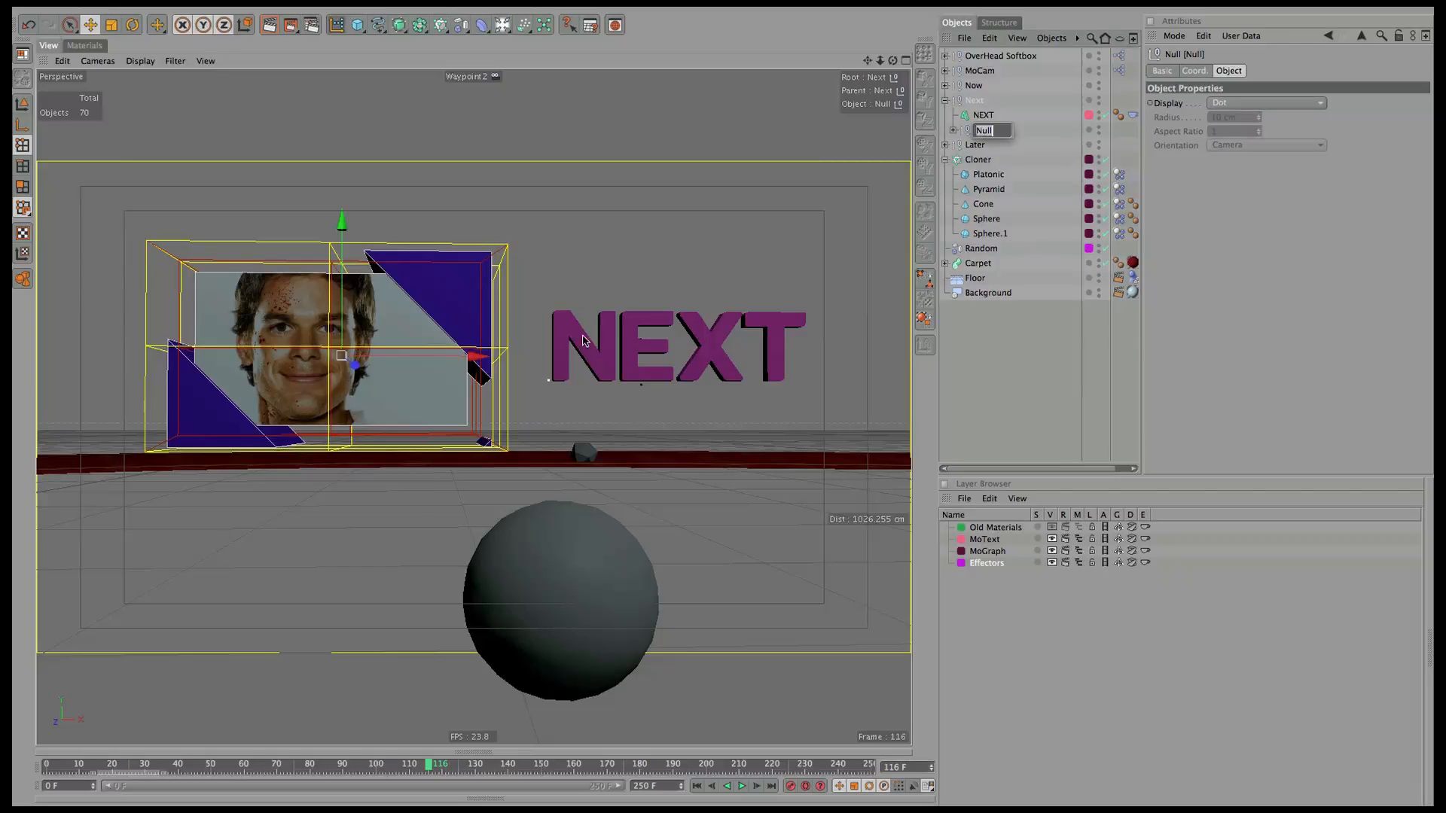
click(1010, 134)
double_click(978, 133)
click(1004, 132)
click(983, 134)
Look through the MoCam camera and scrub from frame 76 along the move to NEXT.
drag(429, 766, 294, 768)
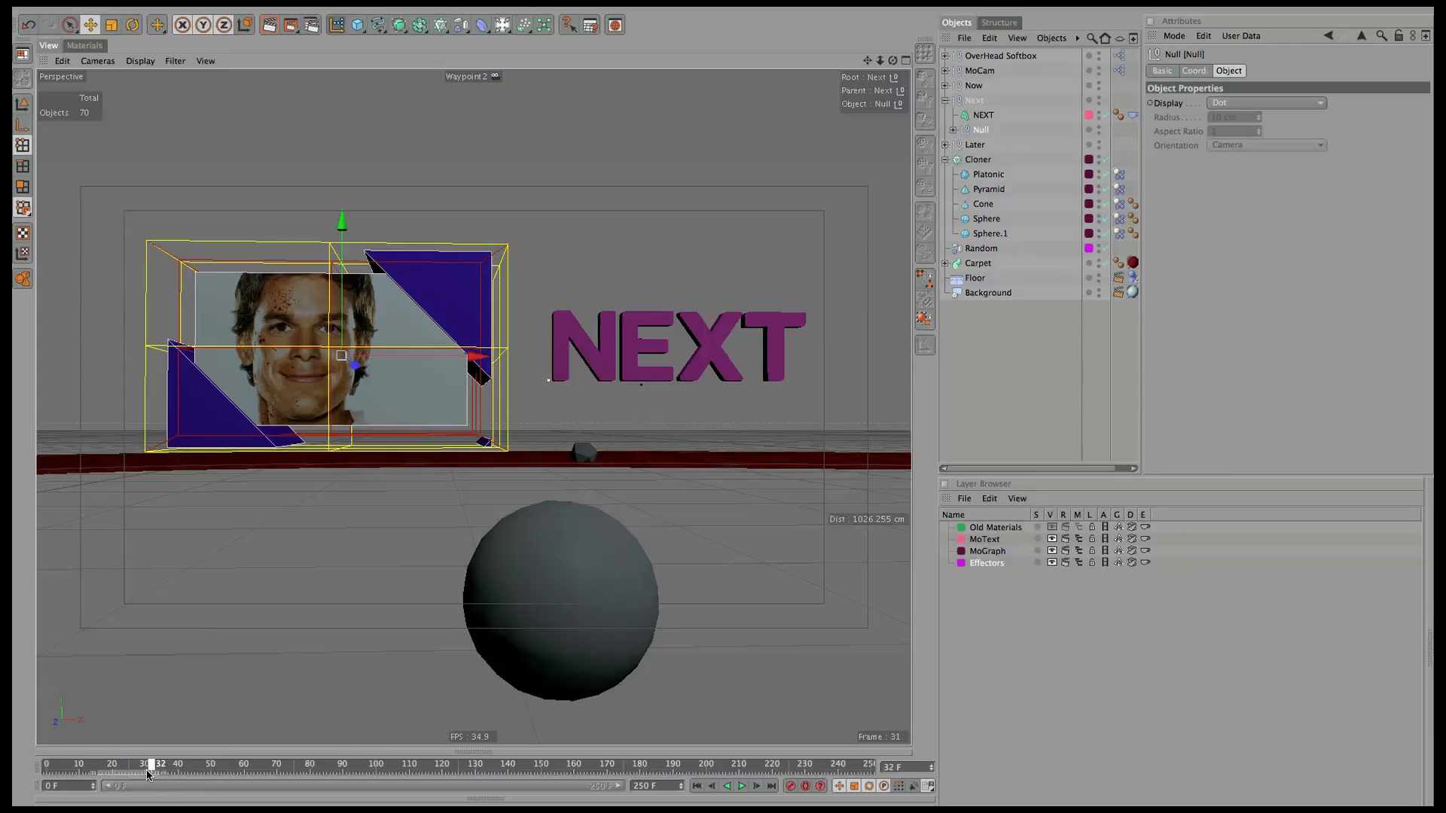
click(111, 62)
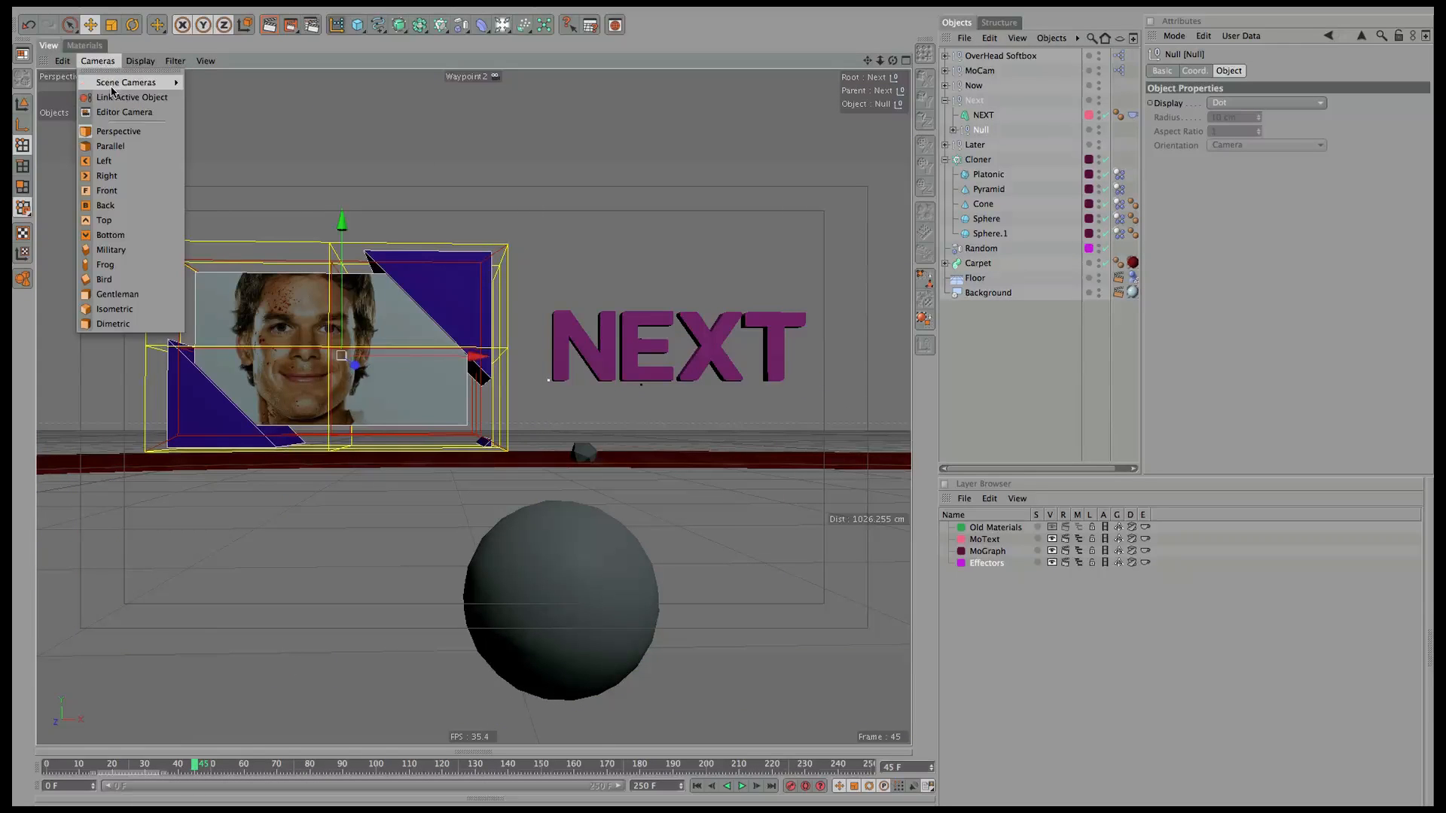
mouse_move(122, 82)
click(211, 199)
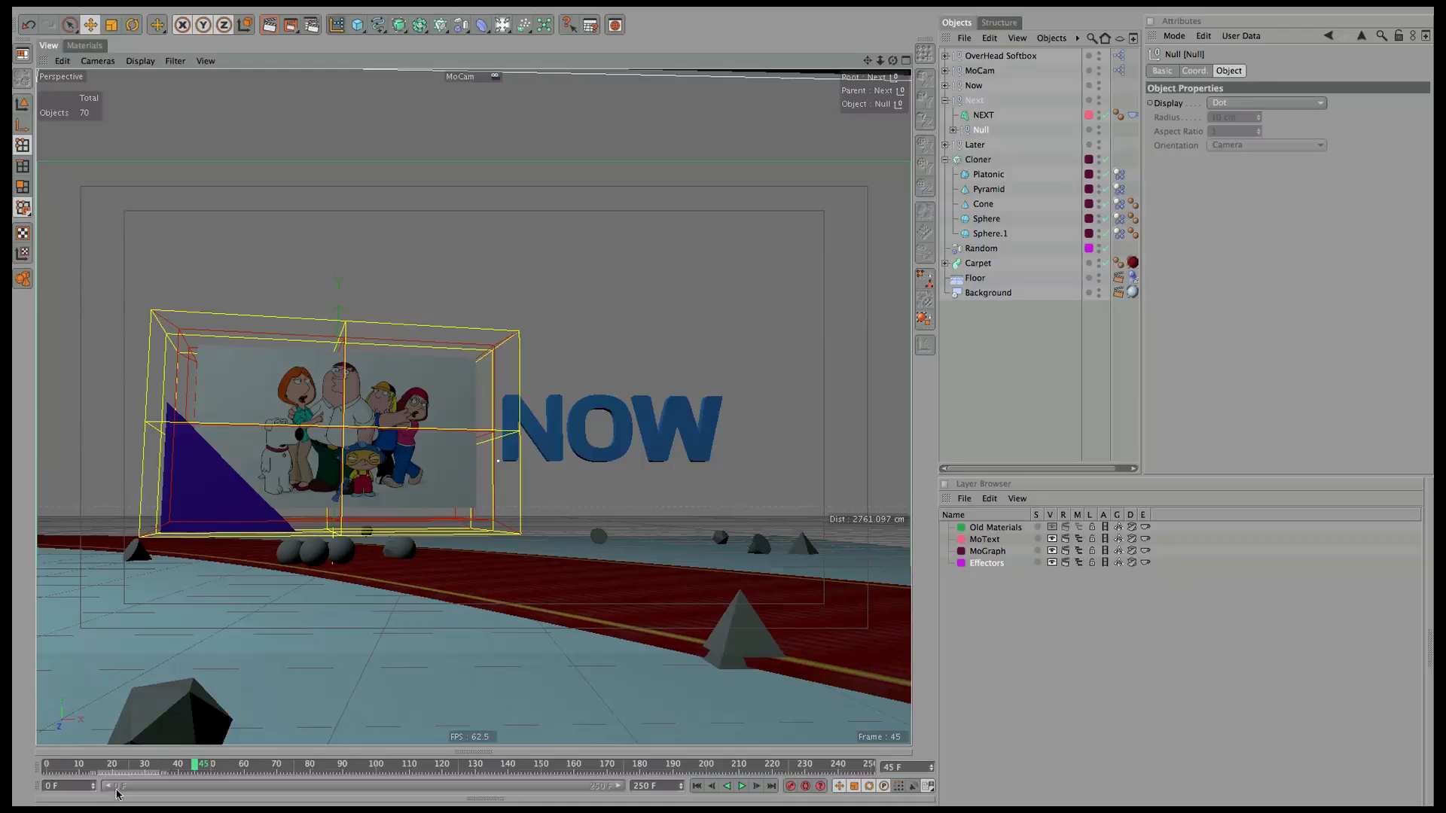
drag(196, 765, 308, 765)
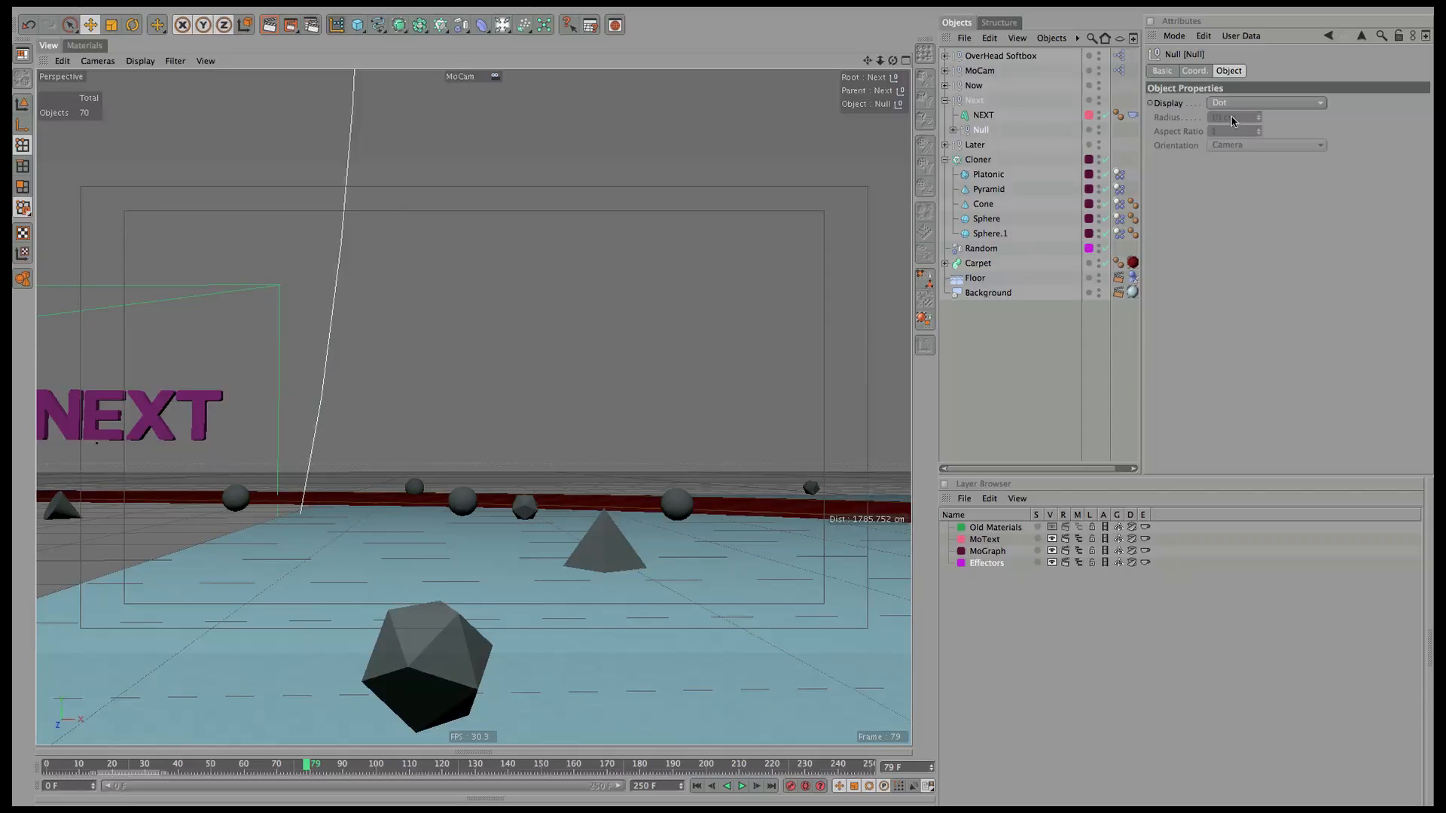
Turn the Null's heading to 21° where the camera swings along the carpet.
click(1195, 70)
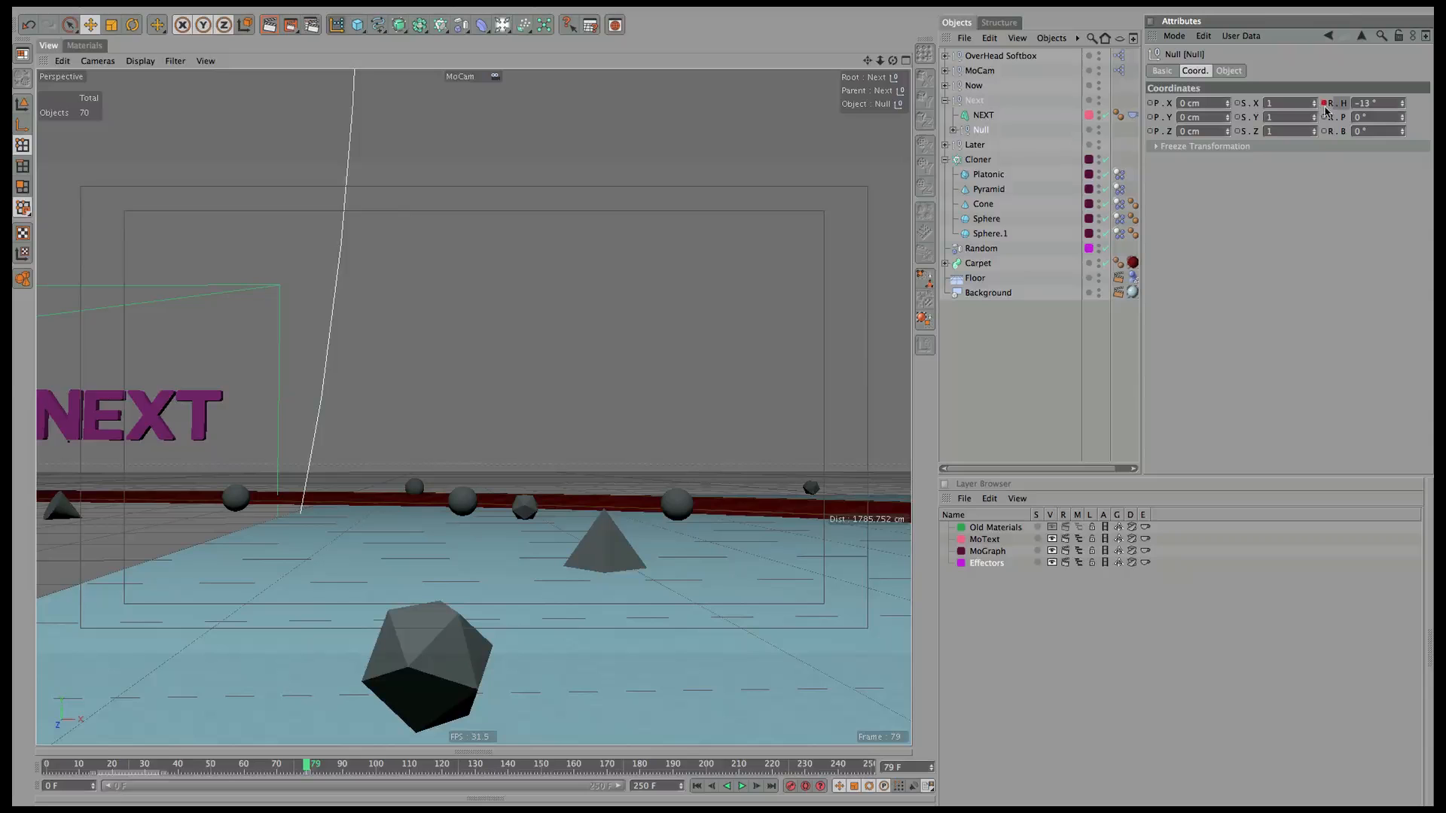
click(472, 766)
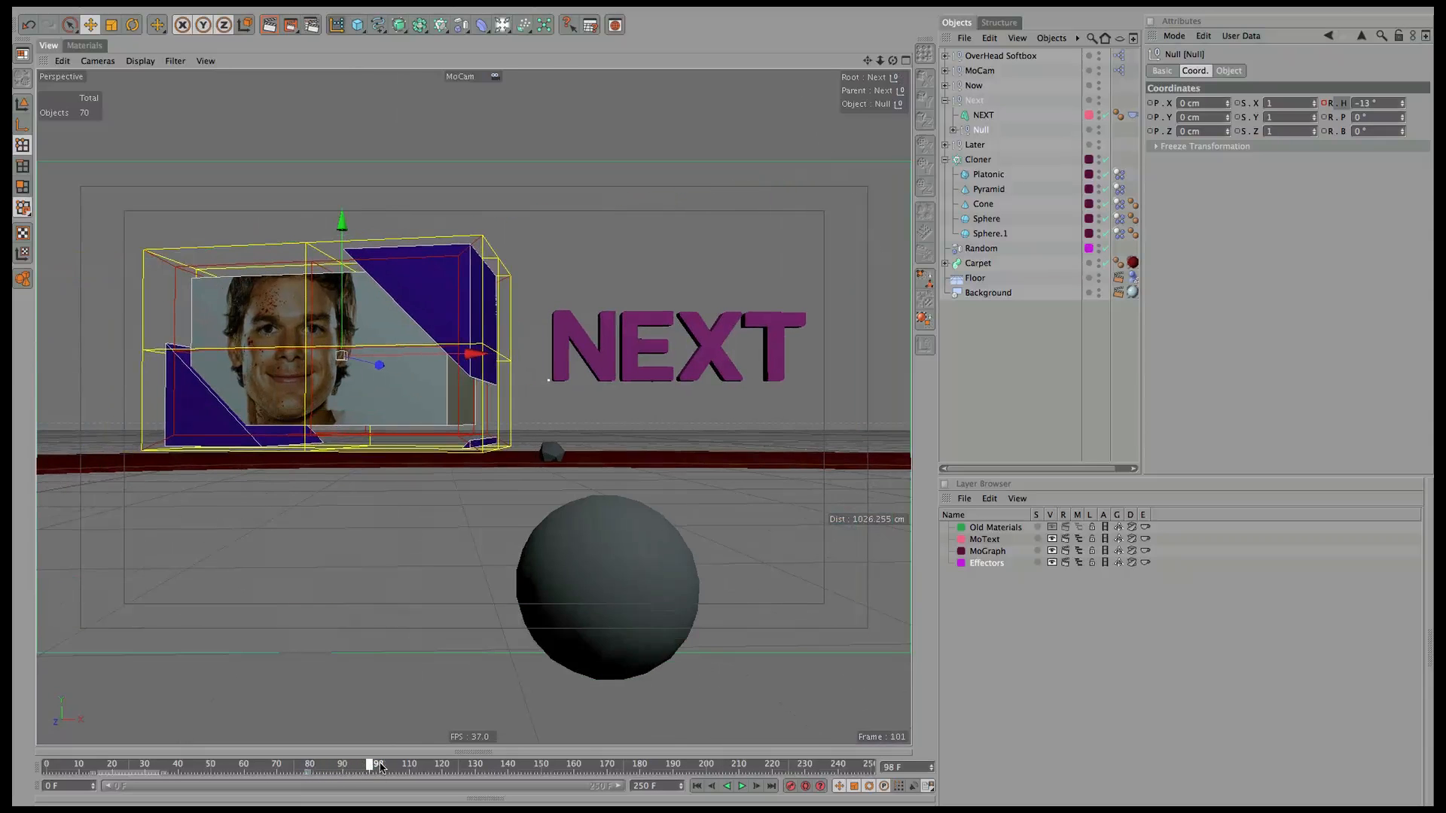
drag(484, 769, 614, 763)
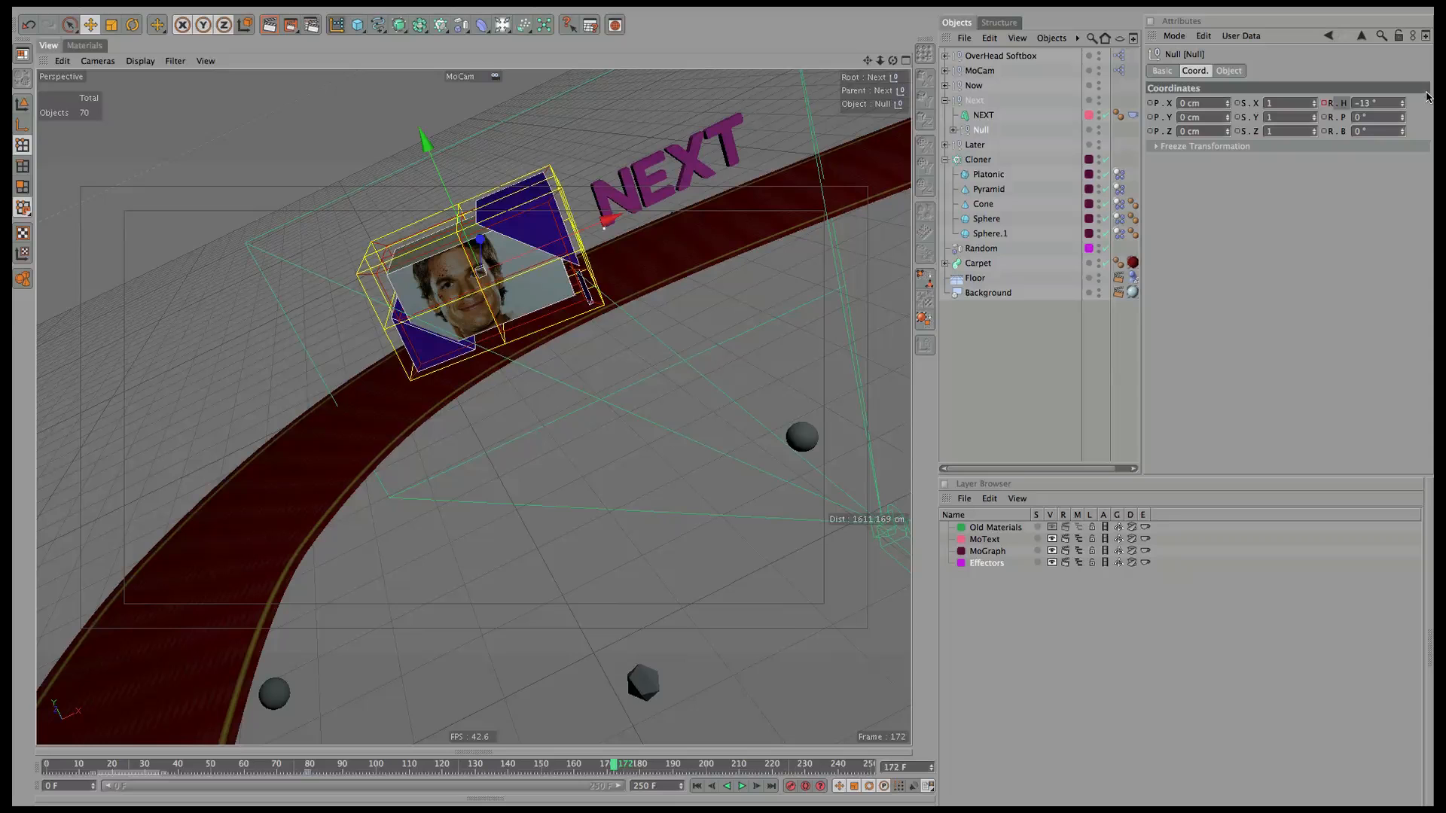
drag(1409, 104, 1424, 80)
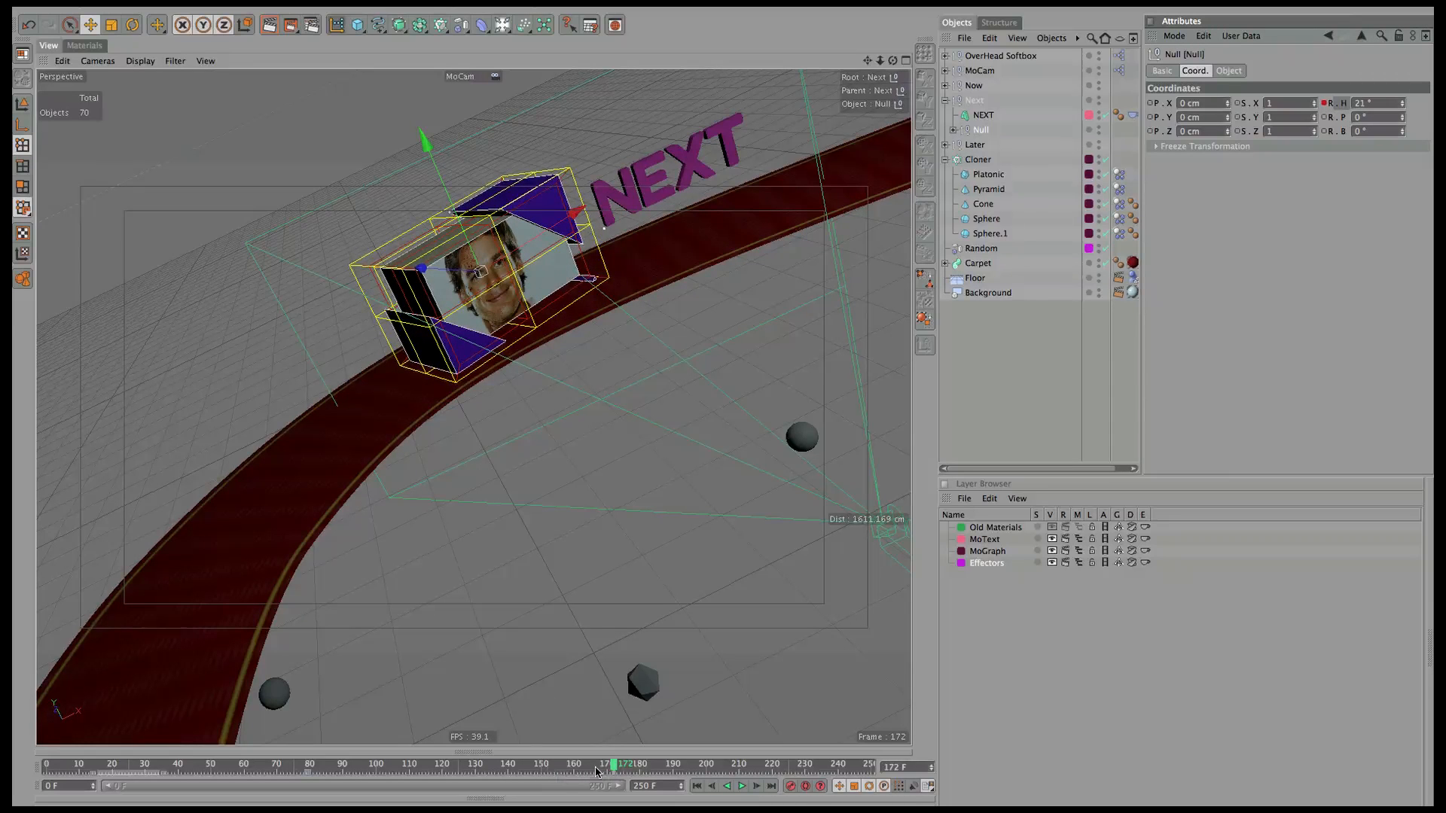
drag(612, 766, 682, 763)
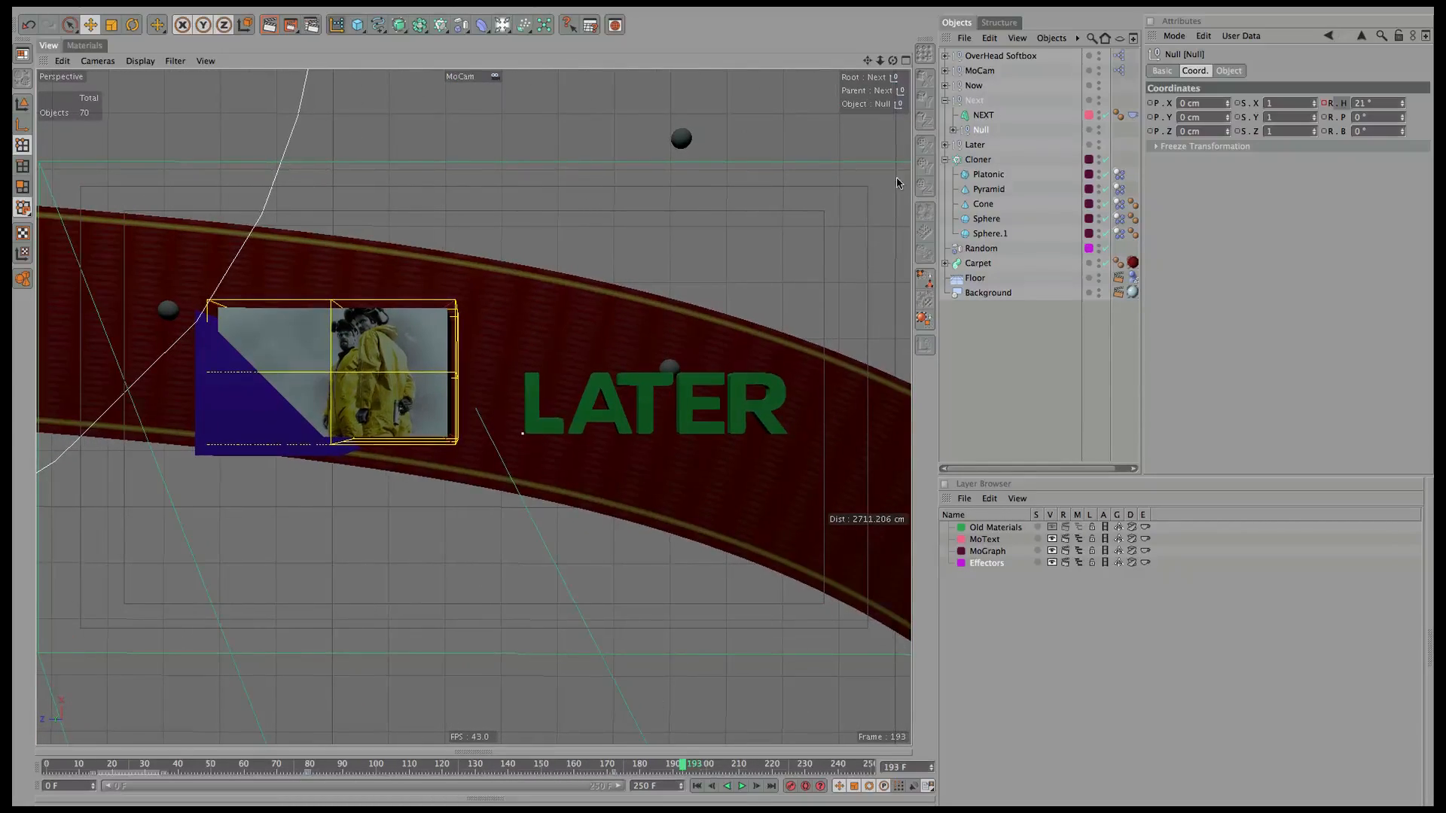
Move the LATER text up and slightly left.
click(946, 101)
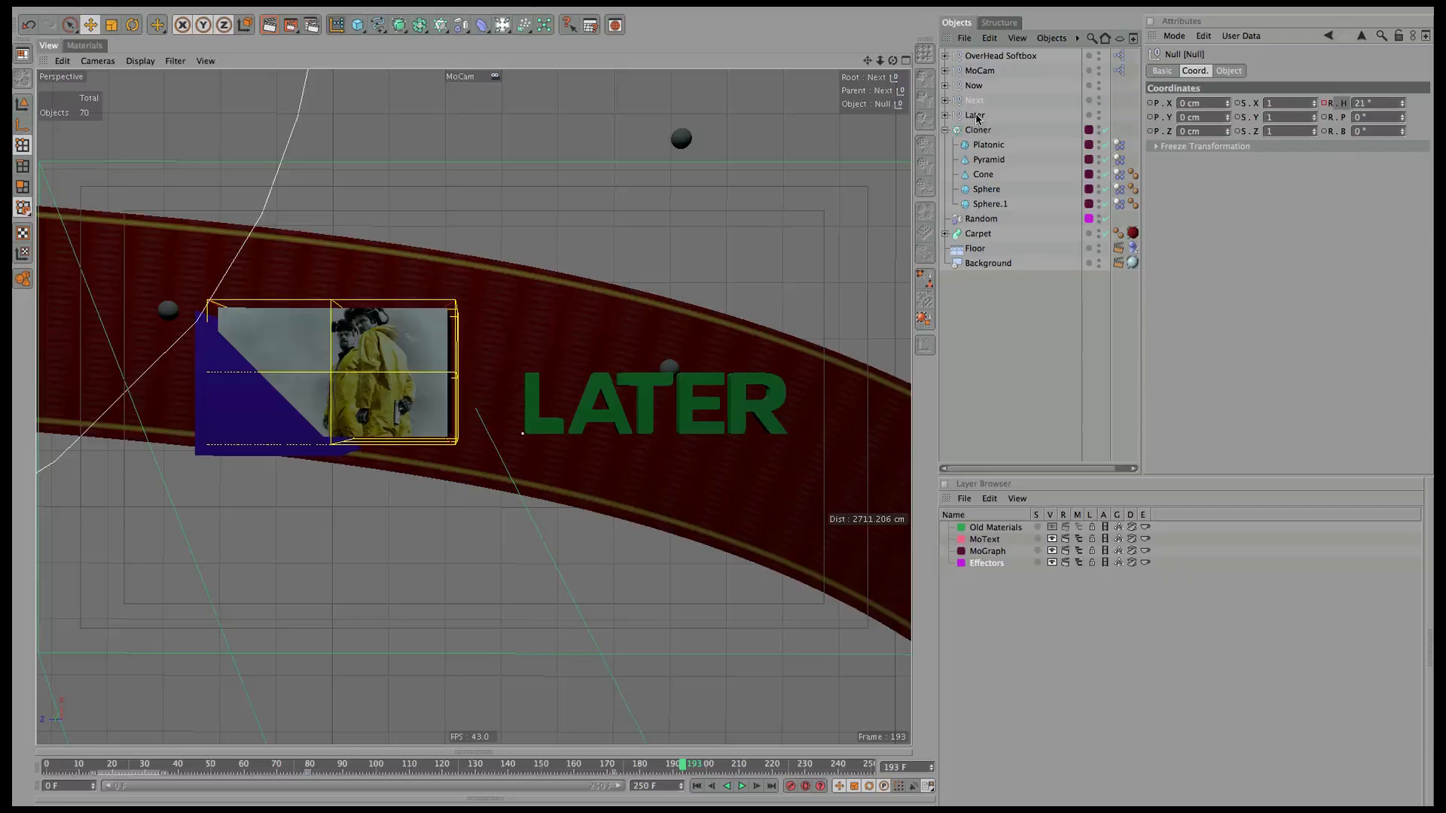
click(946, 116)
click(985, 130)
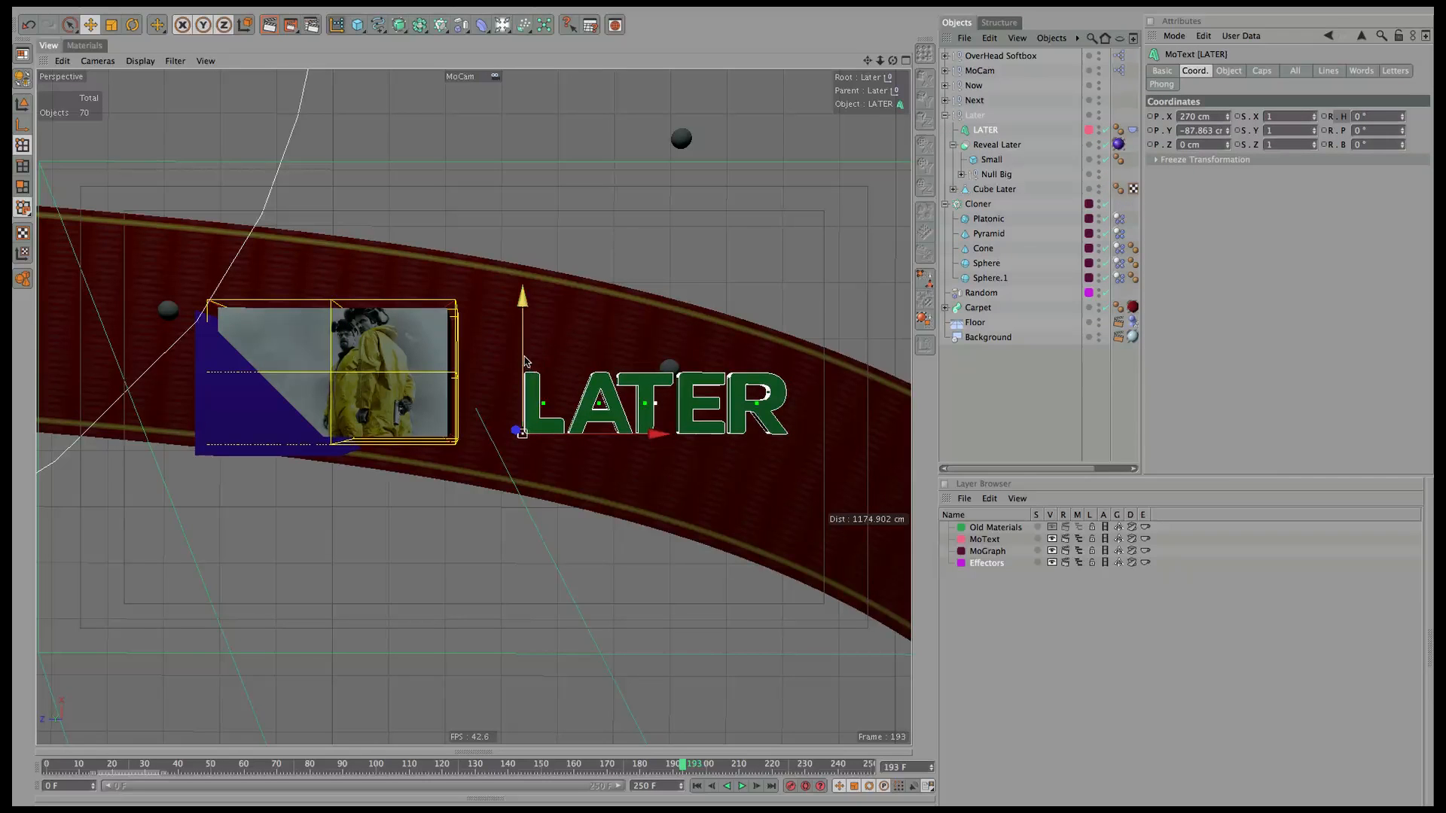
drag(524, 361, 517, 324)
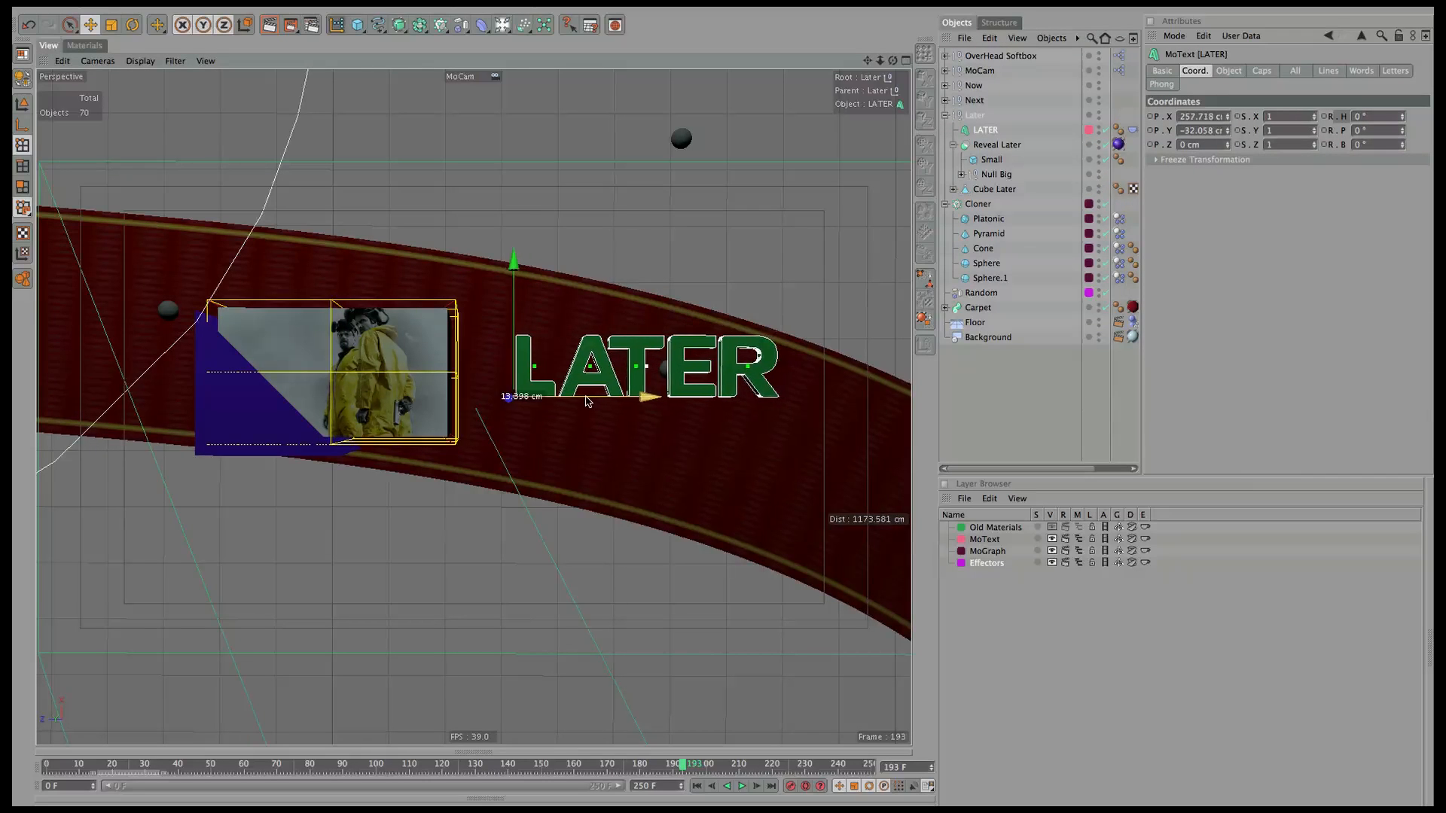
drag(588, 402, 582, 402)
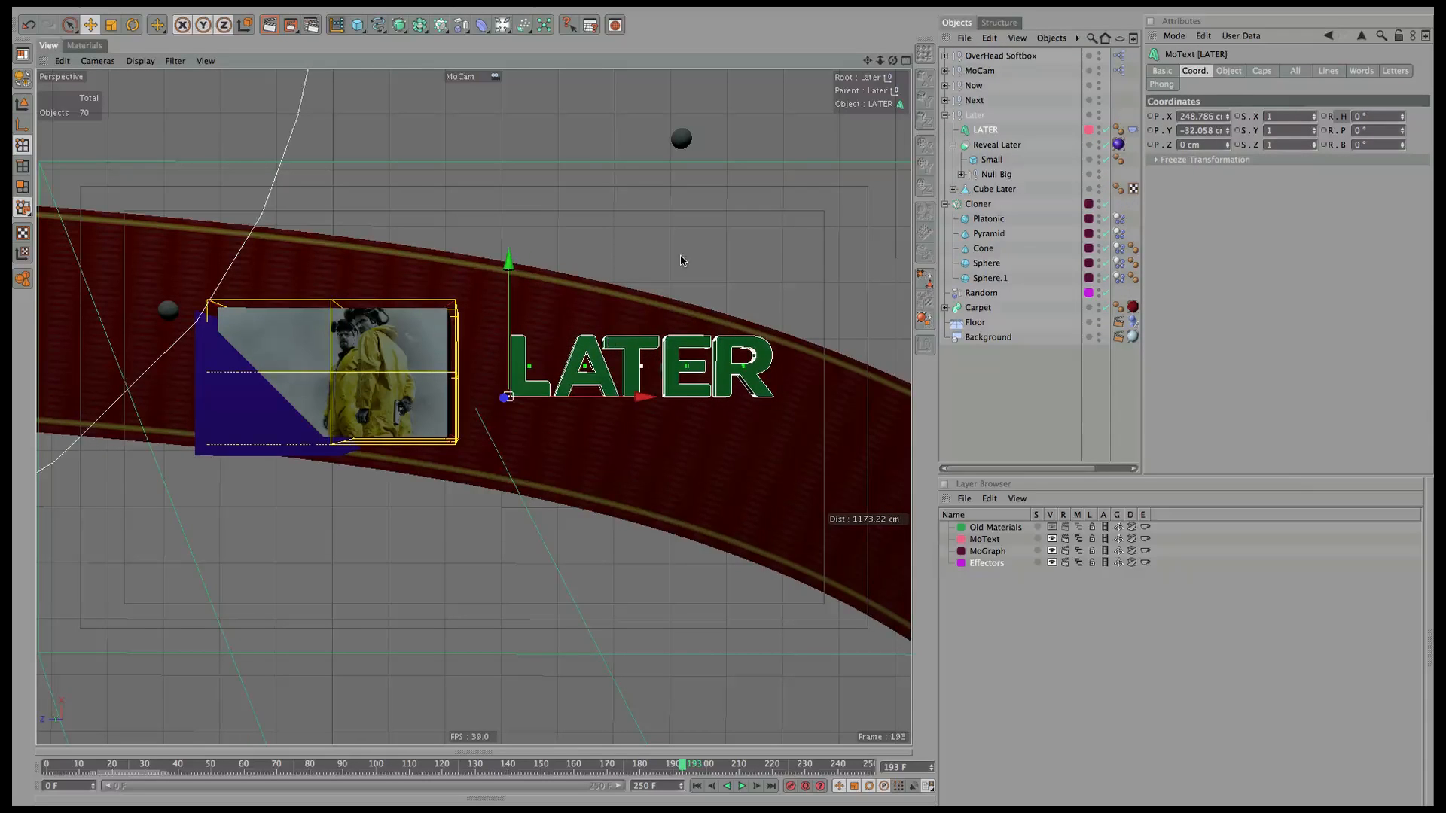
Group Reveal Later and Cube Later under a new Null with Alt+G.
click(990, 145)
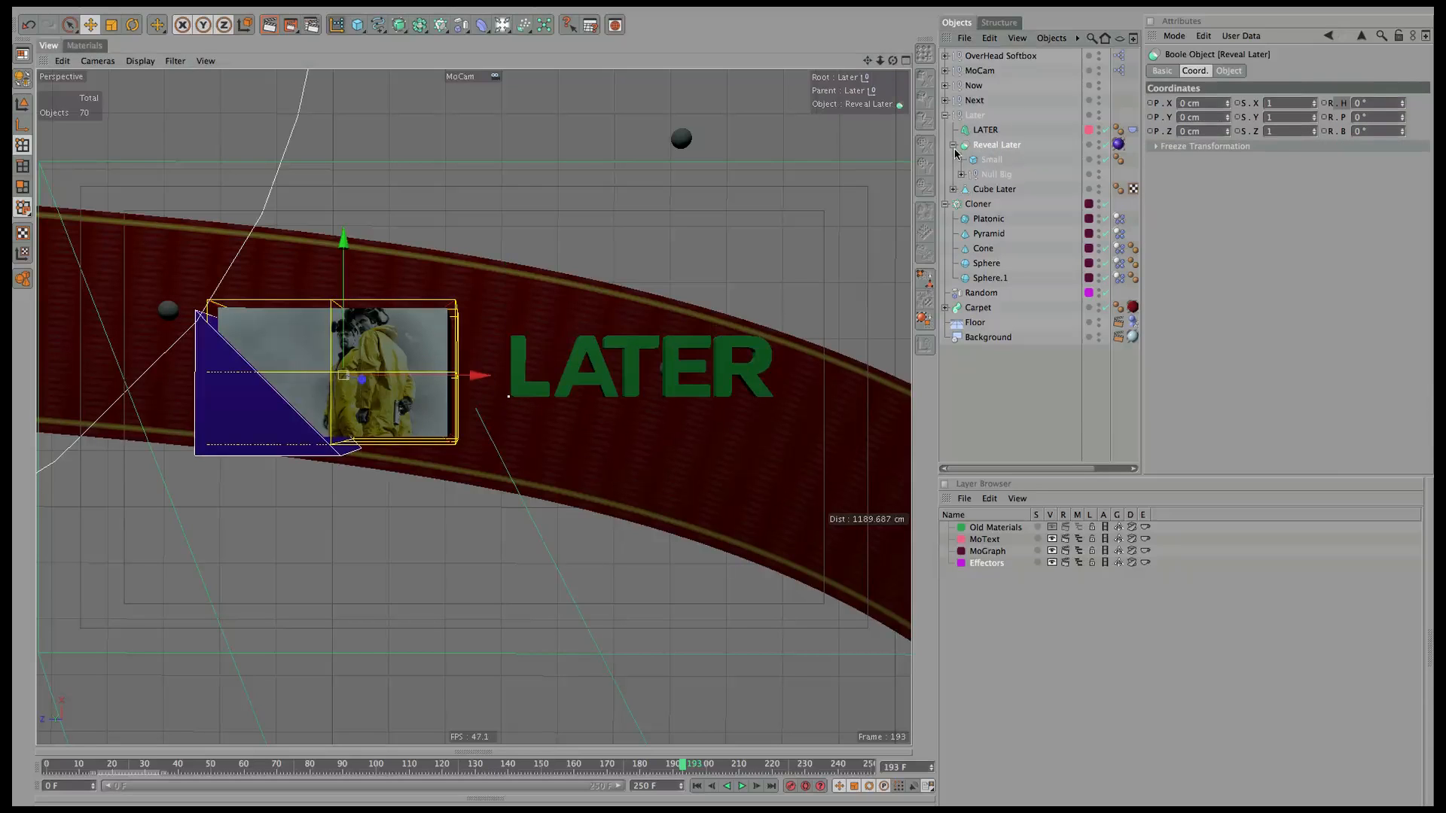
click(953, 144)
key(alt+g)
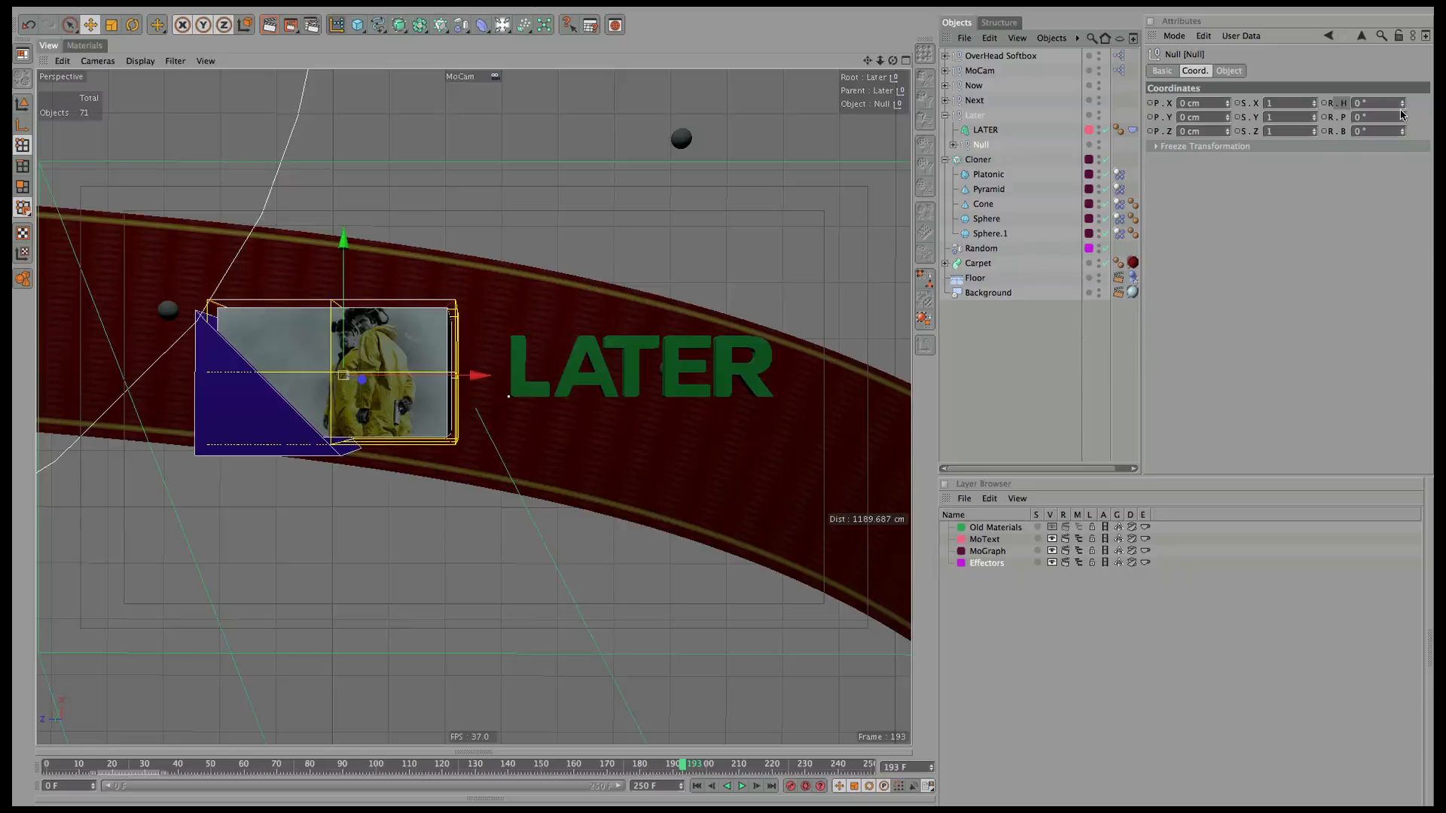
mouse_move(1402, 129)
mouse_down()
mouse_move(1394, 140)
mouse_move(1390, 112)
mouse_move(1380, 122)
mouse_up()
key(super+z)
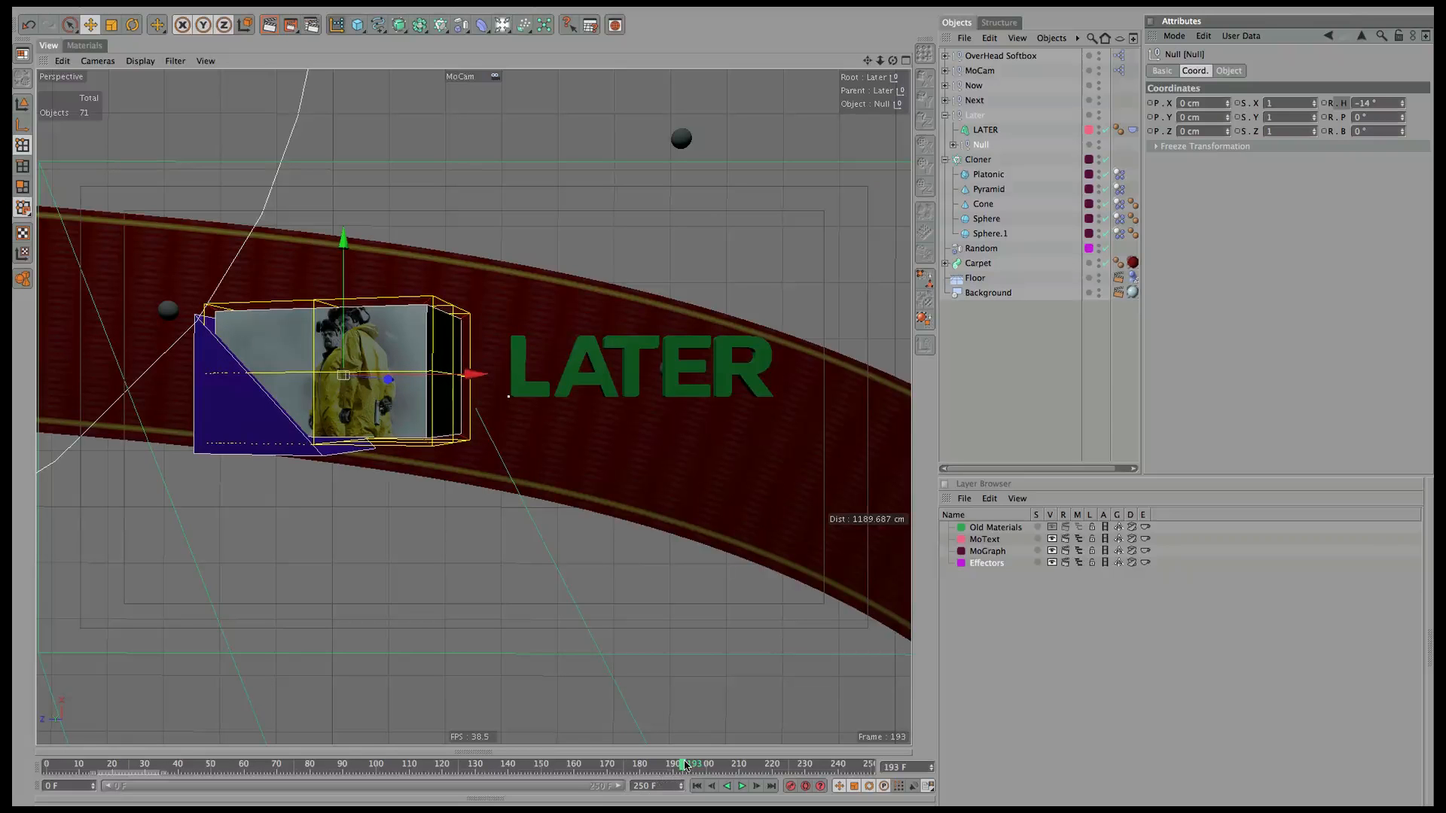
Keyframe the Null's heading to swing from -14° to 12° by frame 250.
drag(685, 765, 942, 735)
ctrl+click(1324, 103)
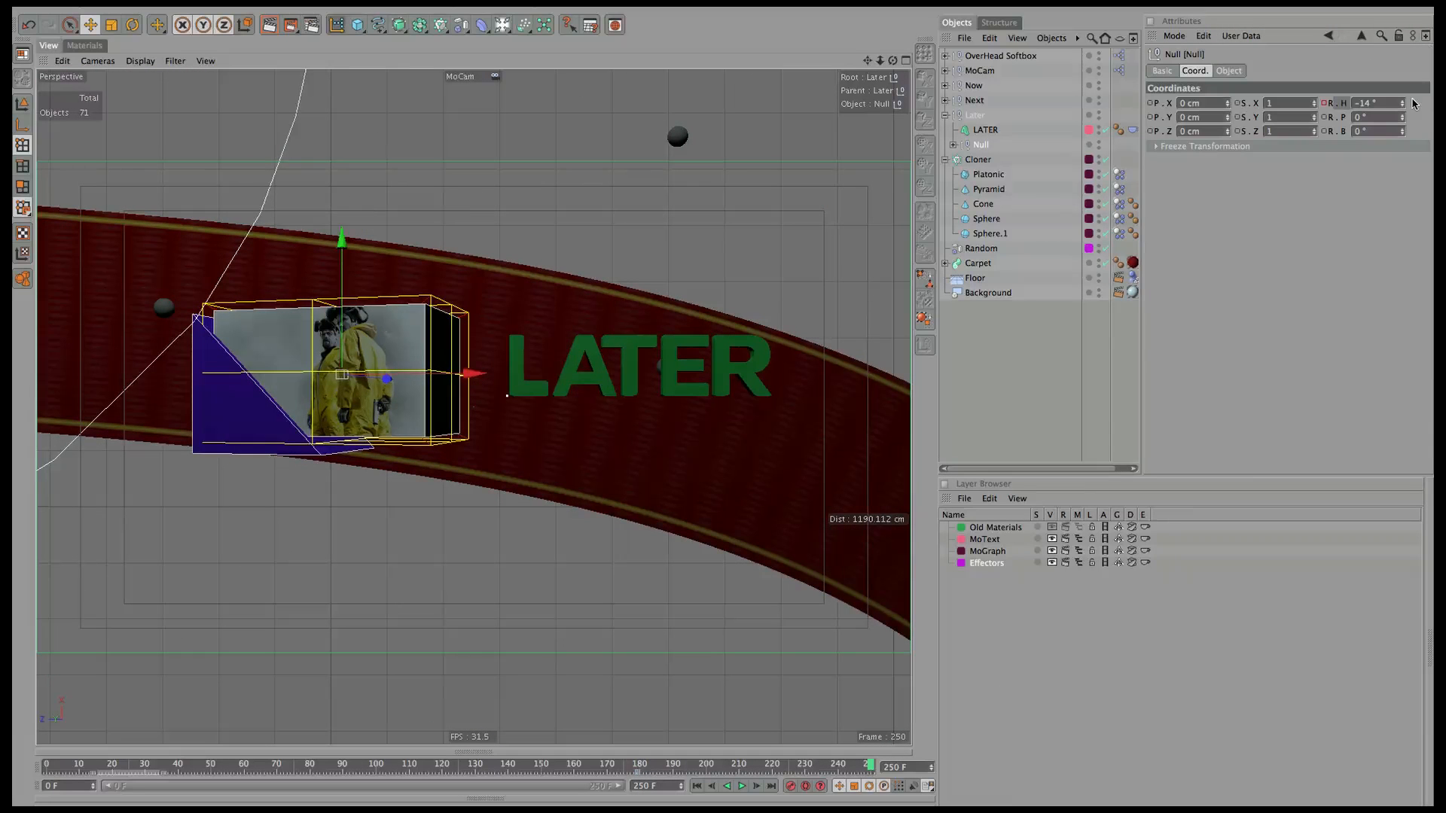
mouse_move(1403, 103)
mouse_down()
mouse_move(1433, 79)
mouse_move(1389, 110)
mouse_up()
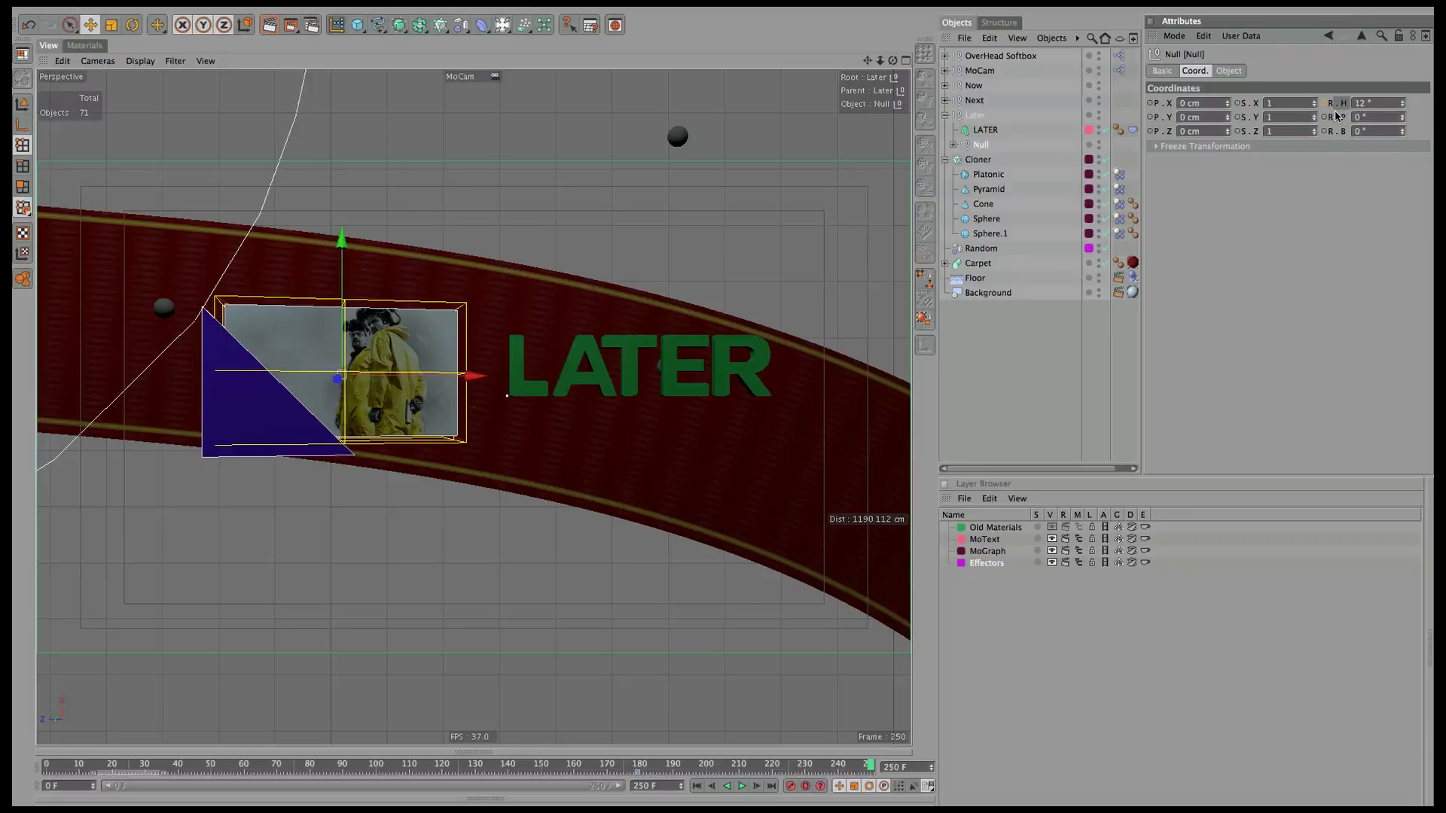
drag(870, 764, 11, 768)
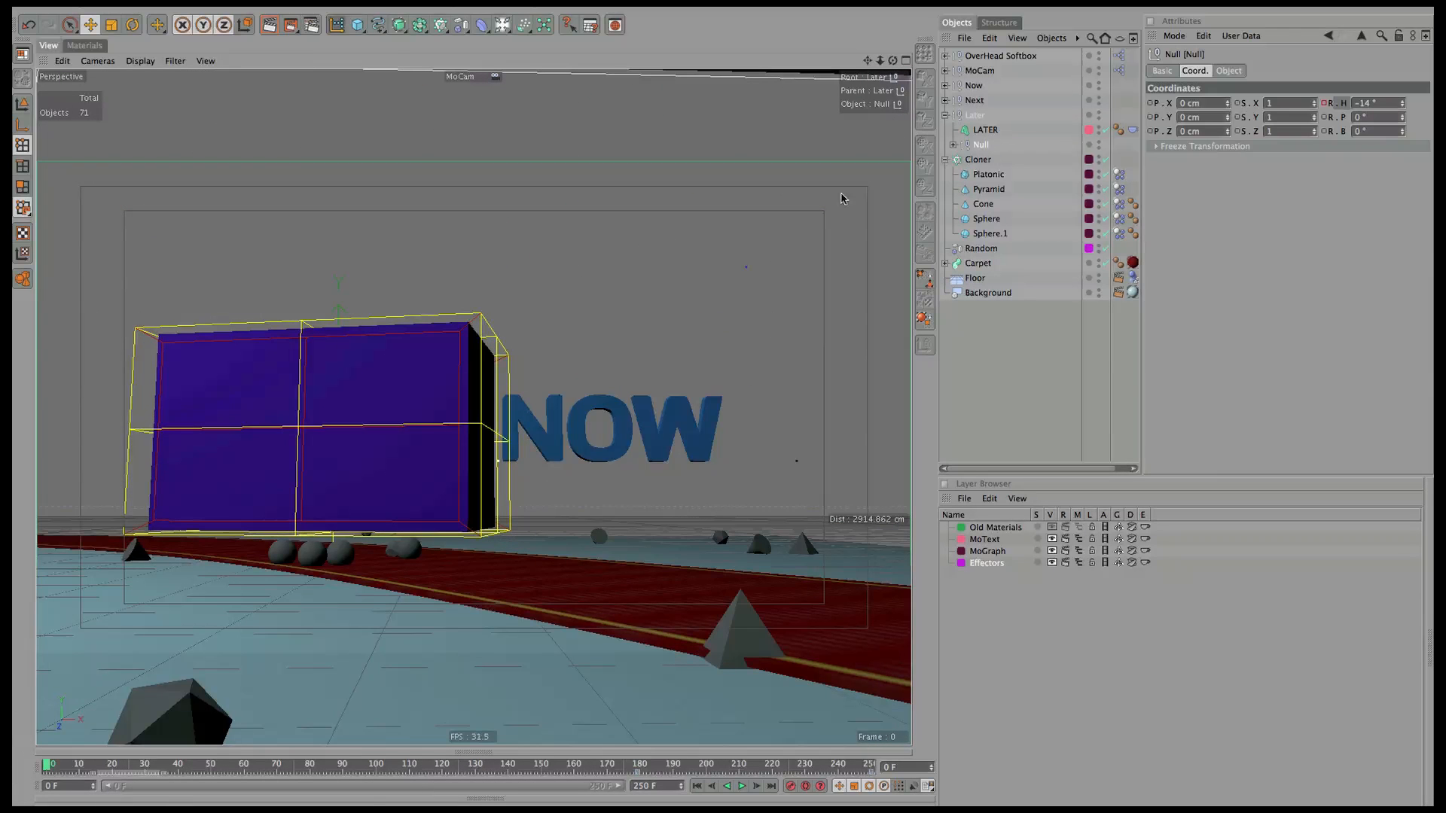
Add a Turbulence force and move it off to the left in the Top view.
click(502, 26)
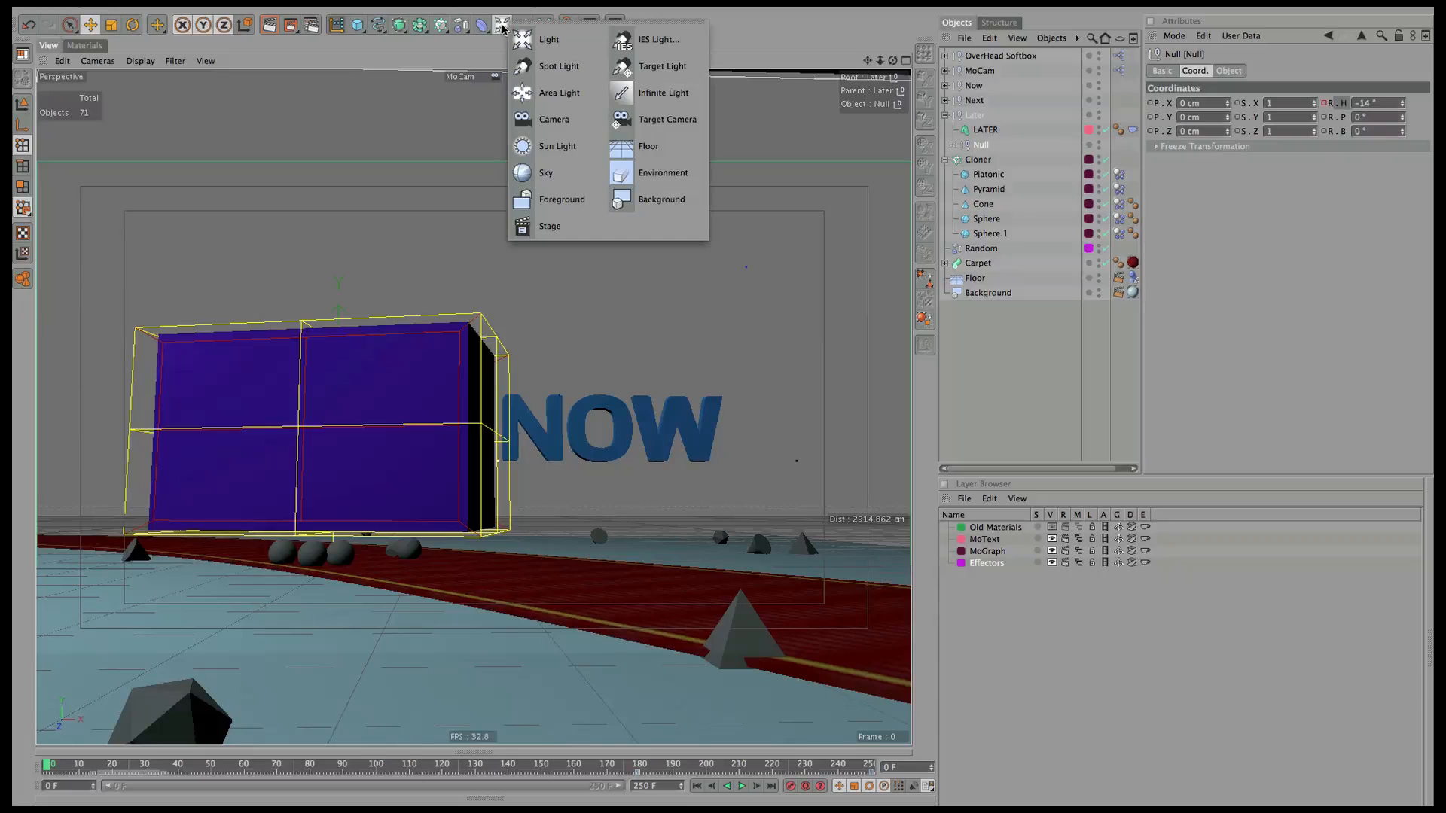
click(521, 26)
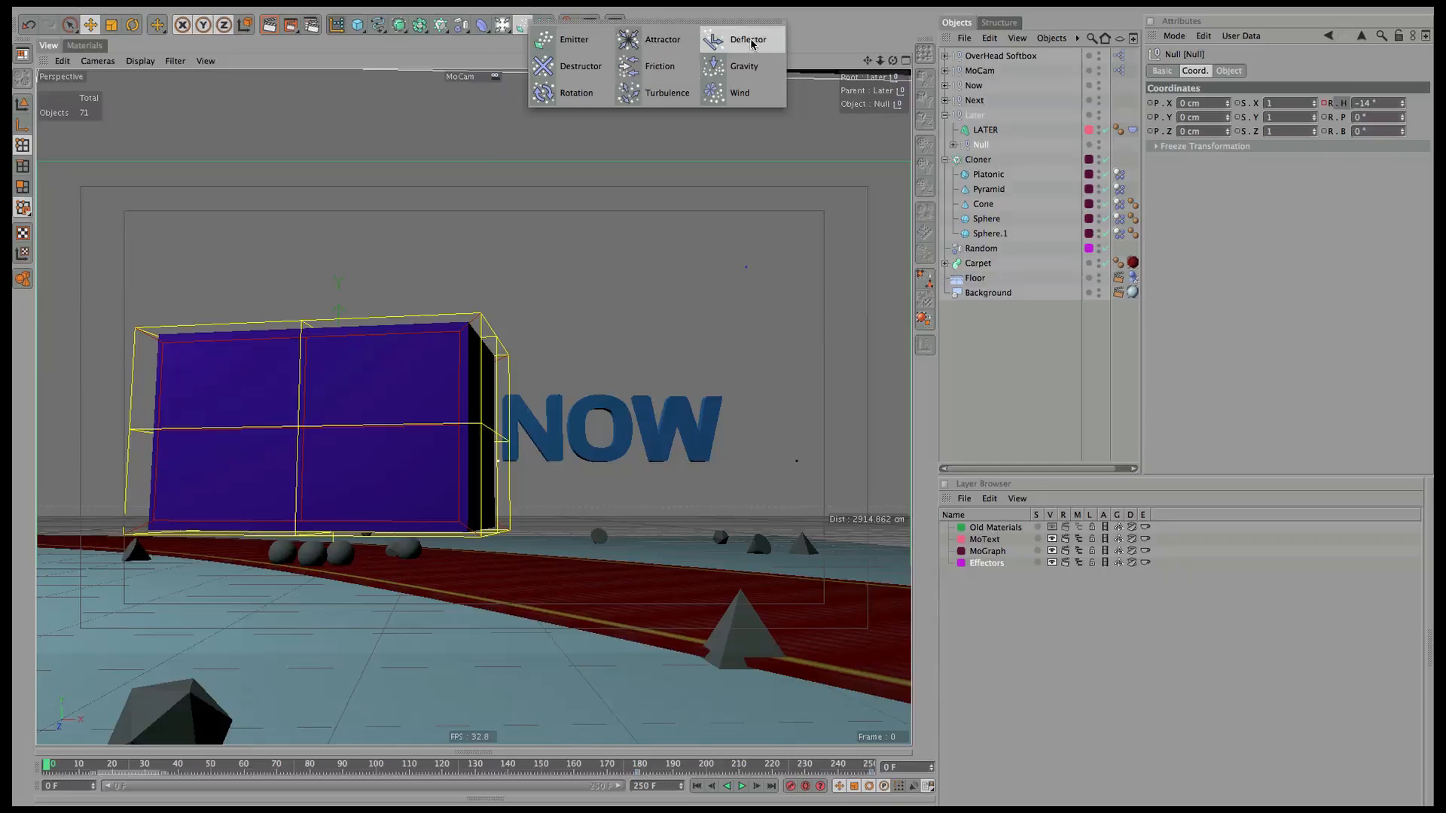
click(672, 91)
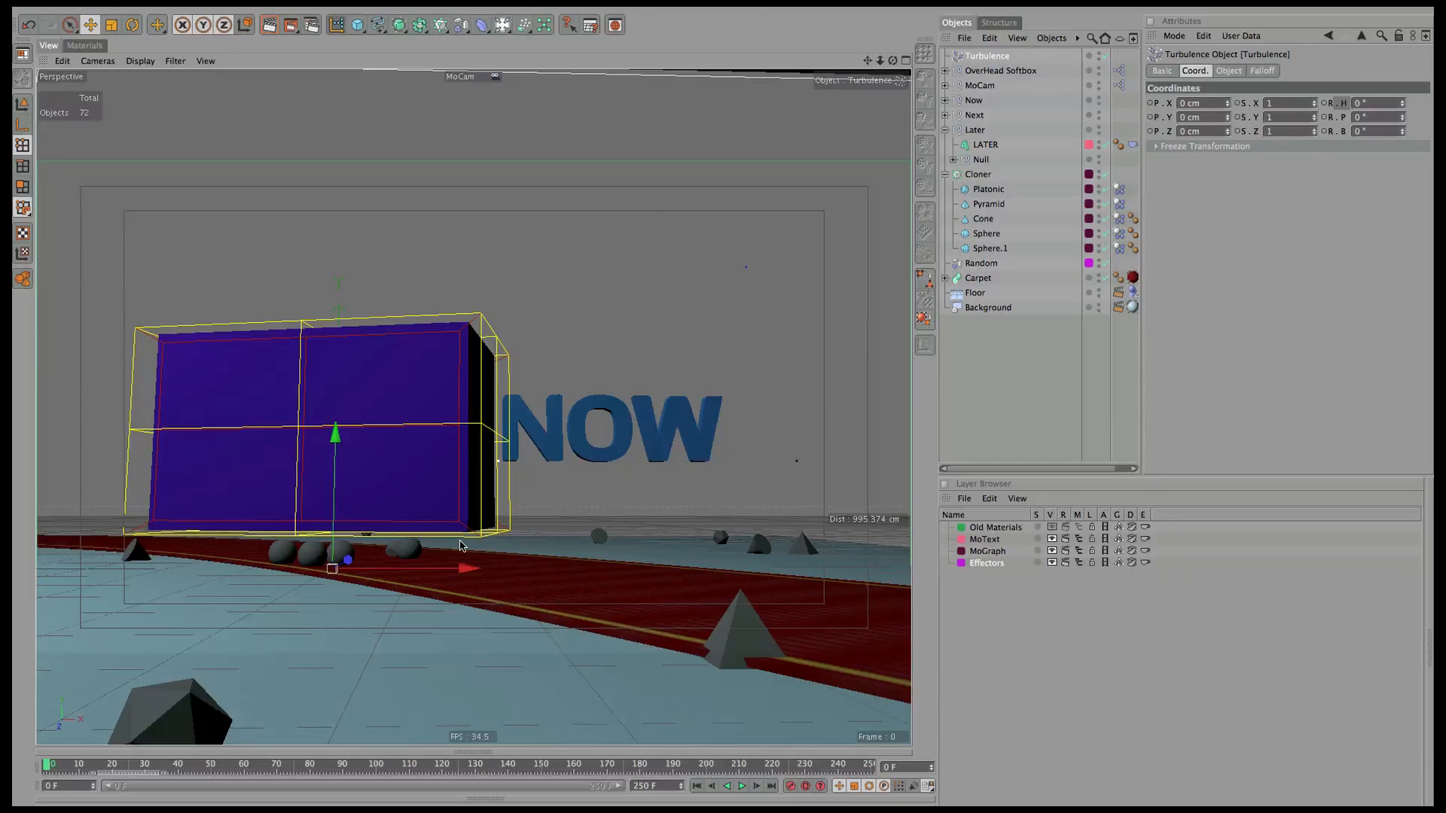
click(906, 60)
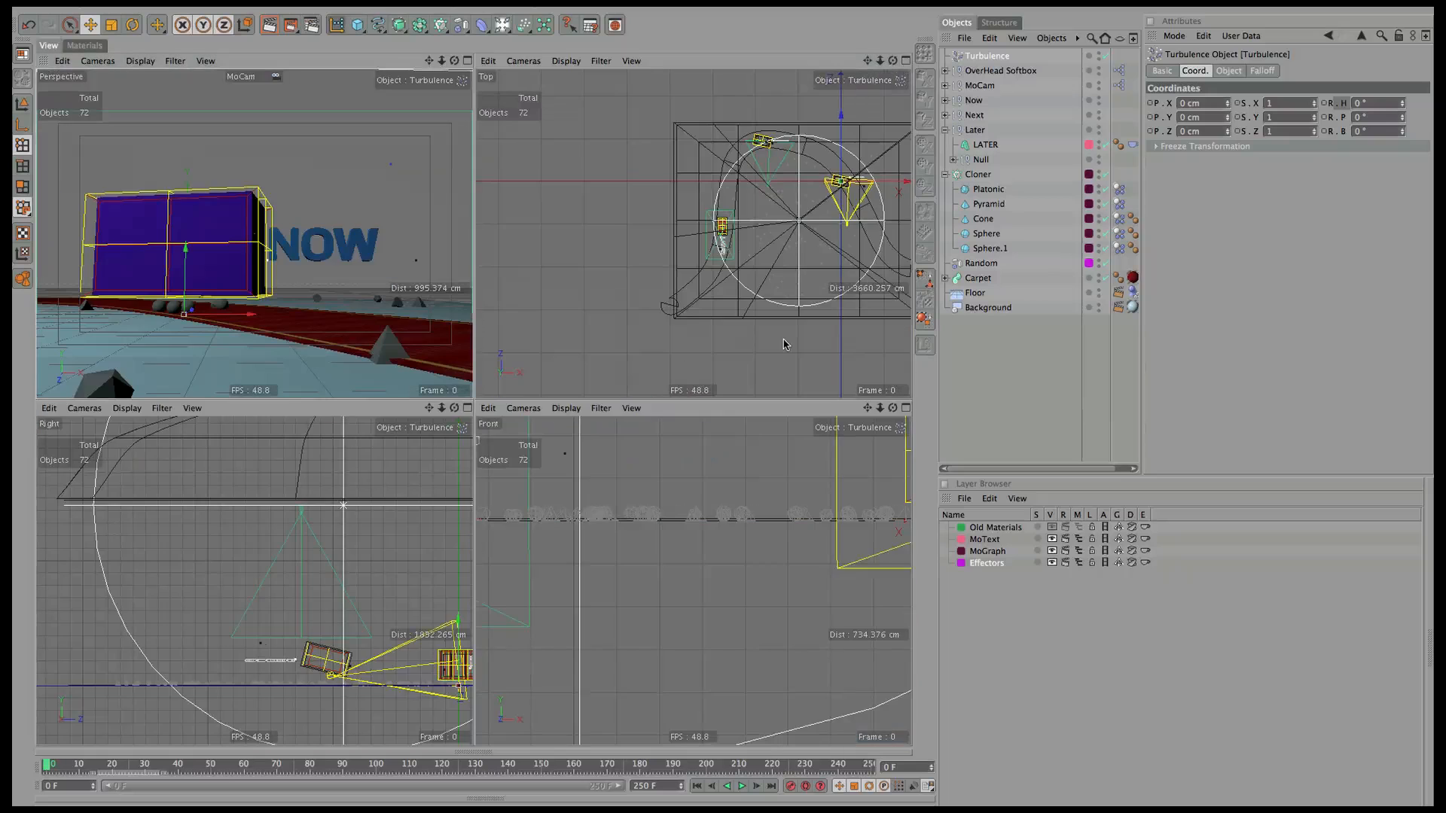
drag(886, 183, 800, 201)
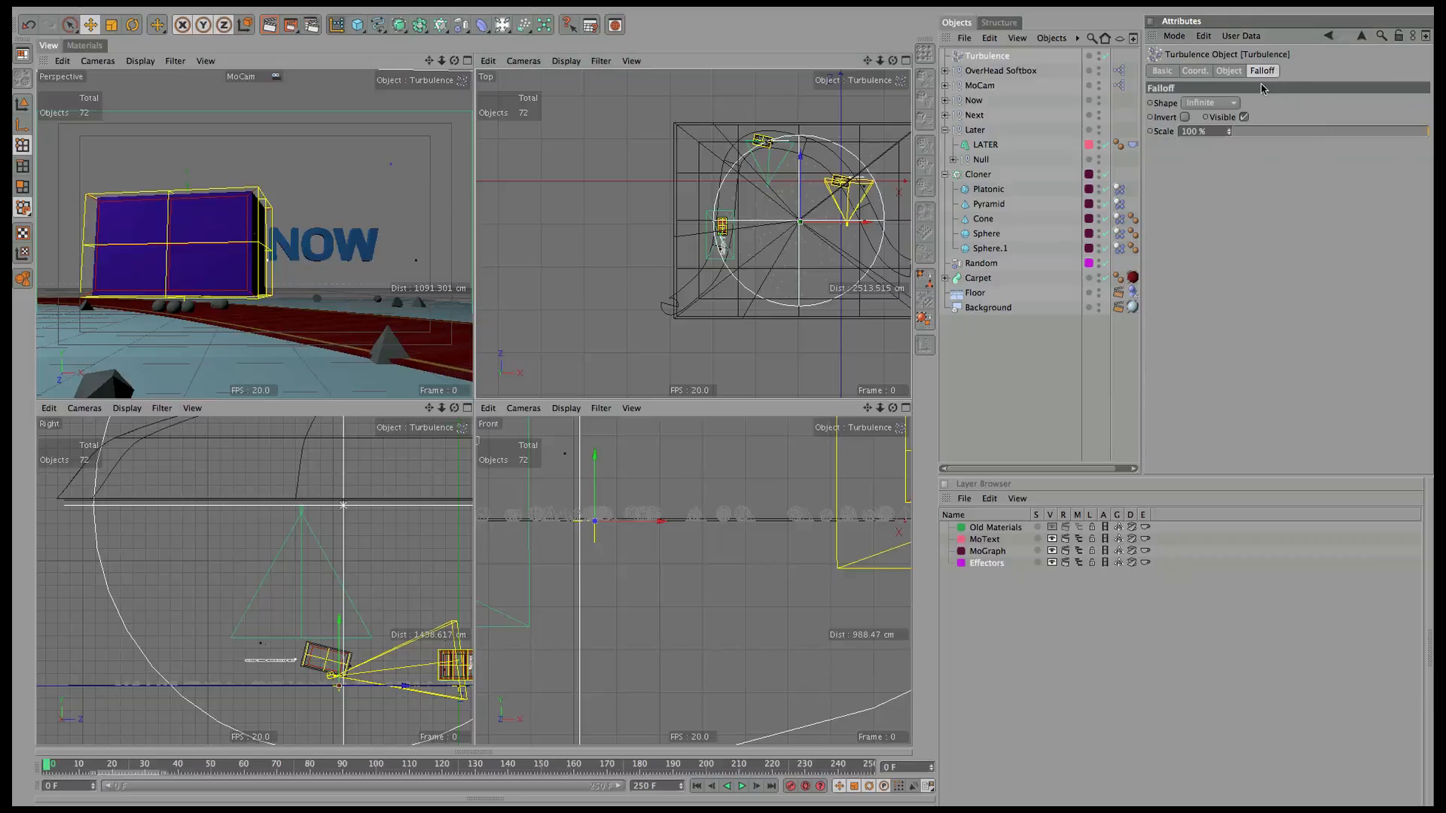
Set Turbulence to 35 cm strength and 150% scale, then play back to frame 166.
click(1229, 71)
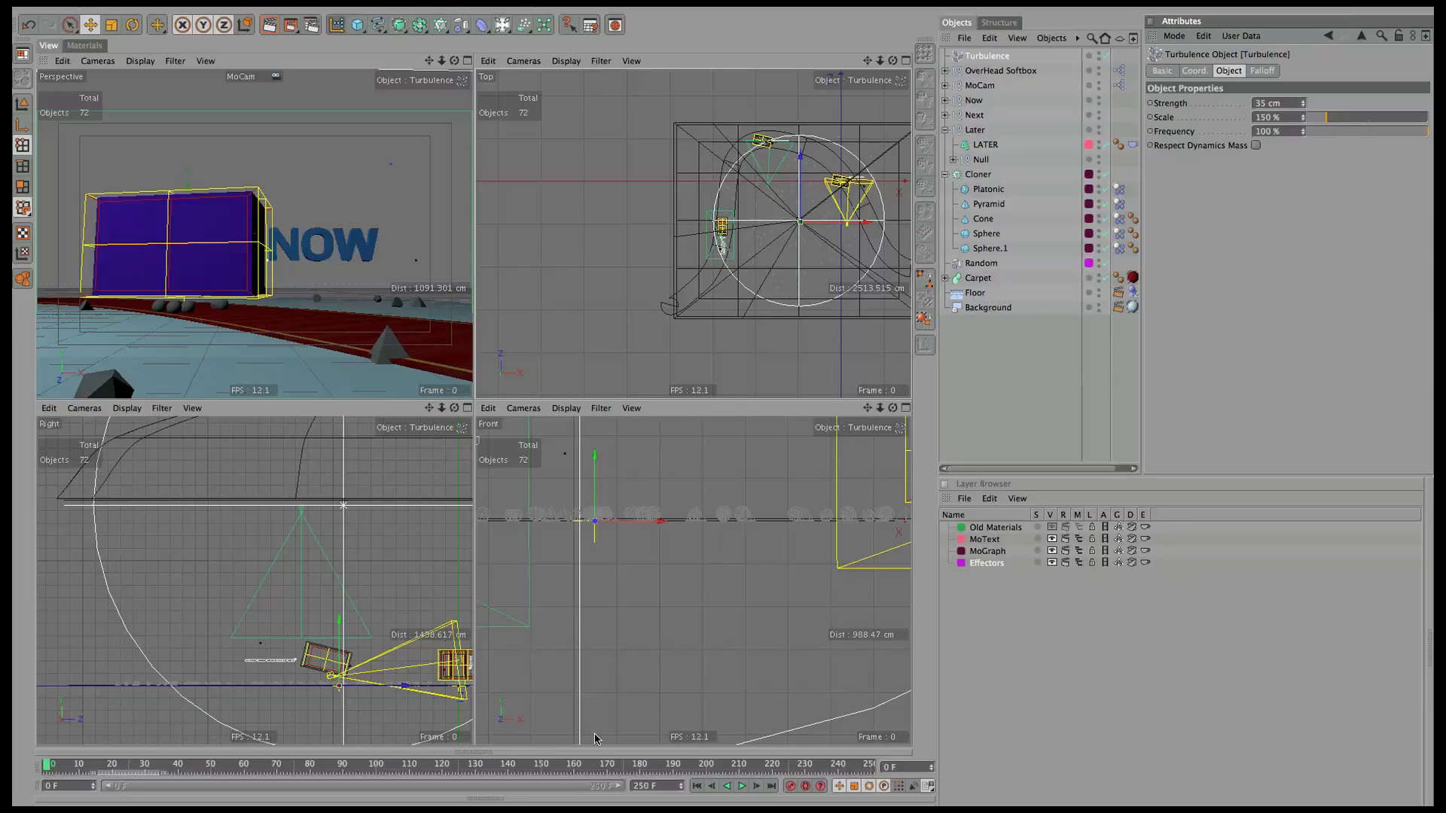
click(467, 61)
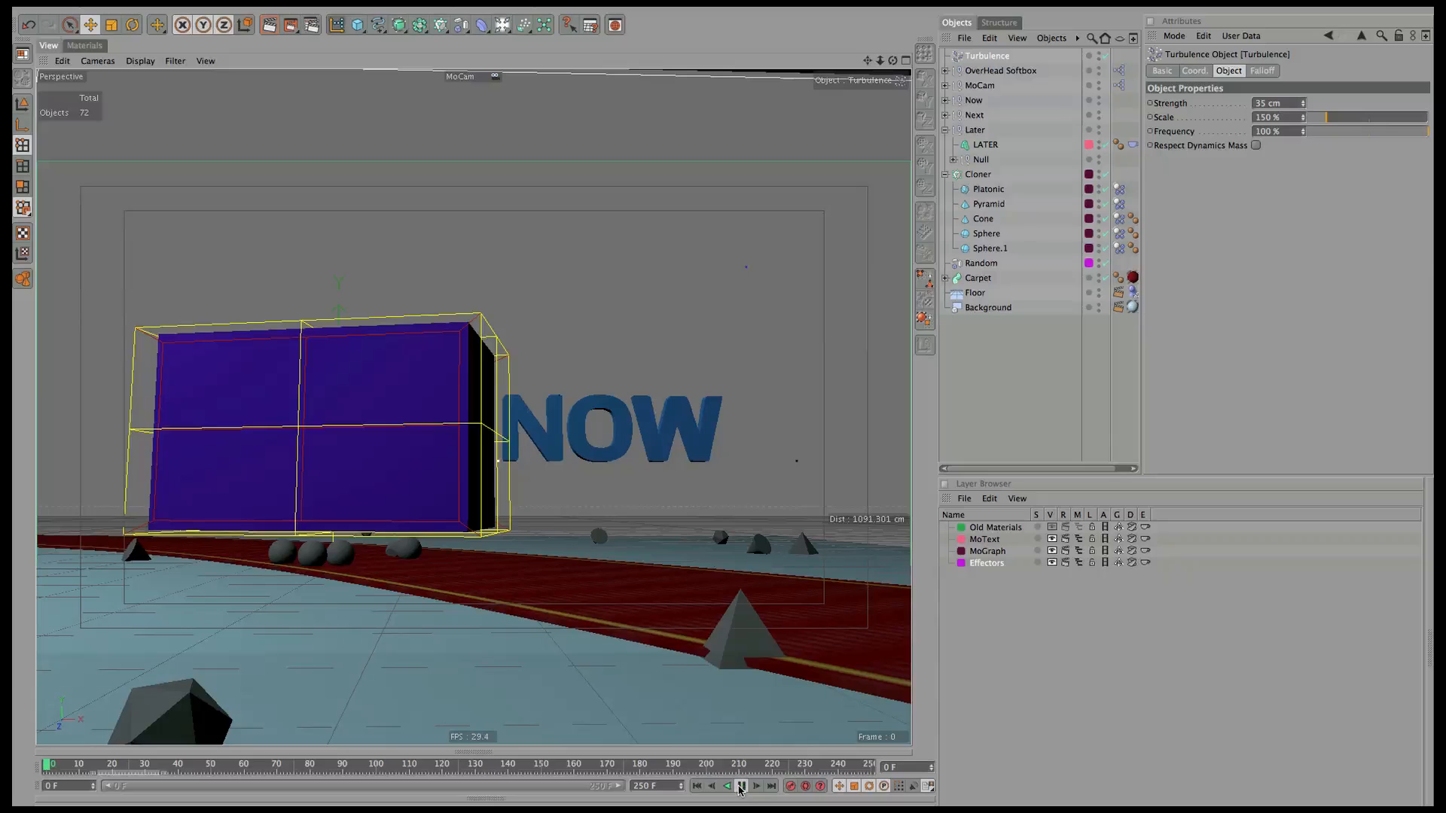
click(741, 785)
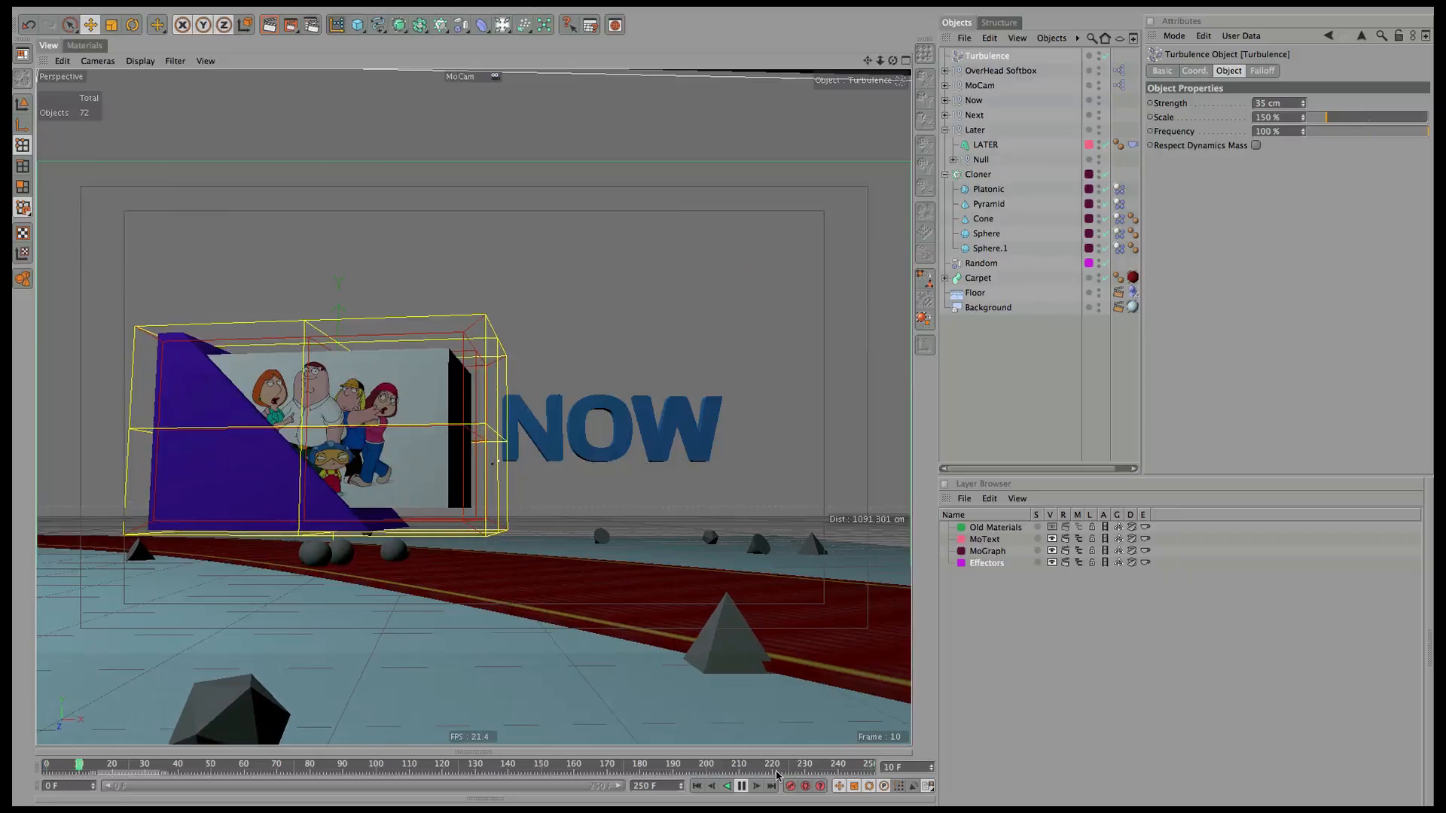
click(741, 787)
drag(540, 766, 603, 769)
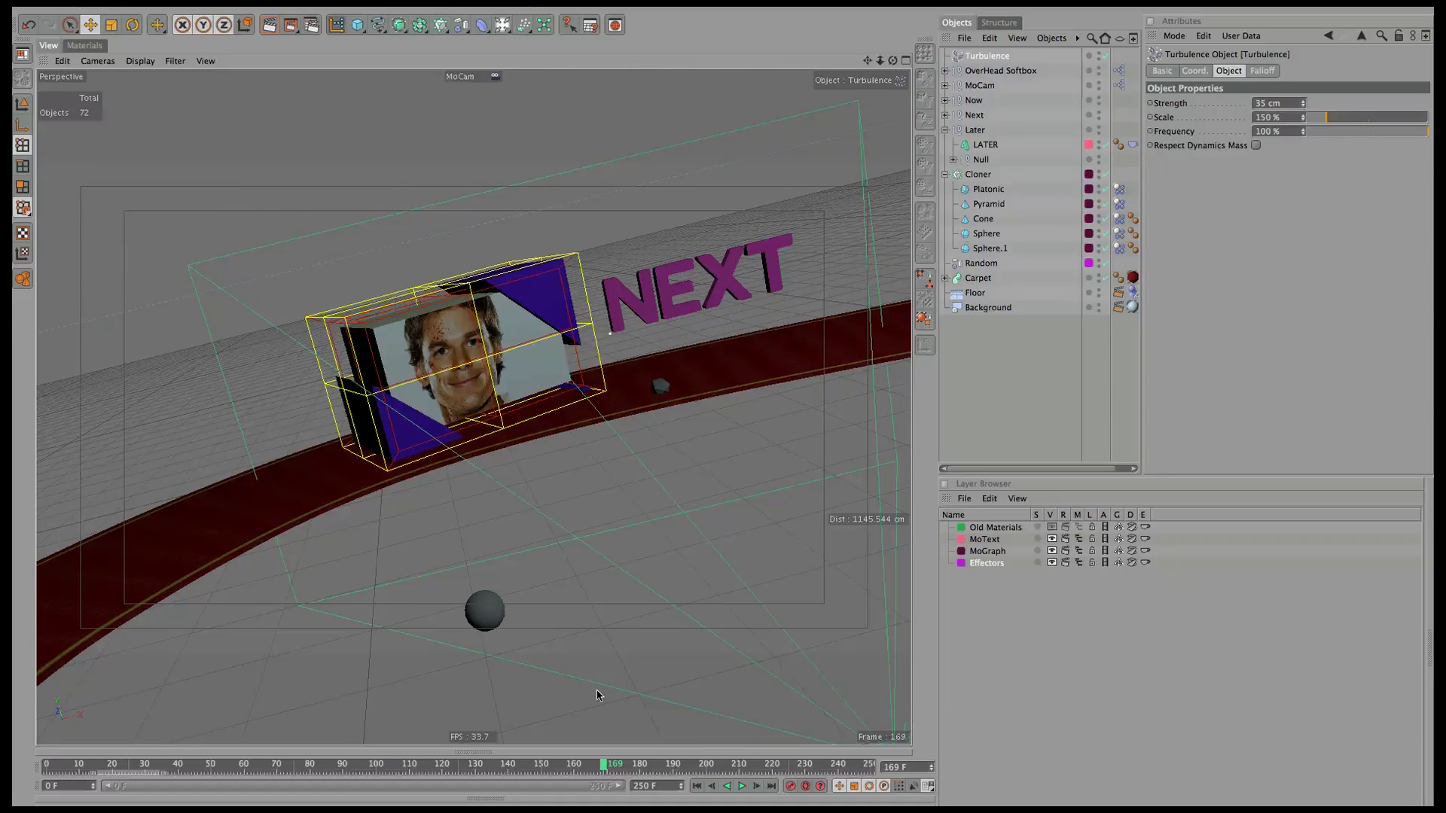
drag(601, 772, 594, 768)
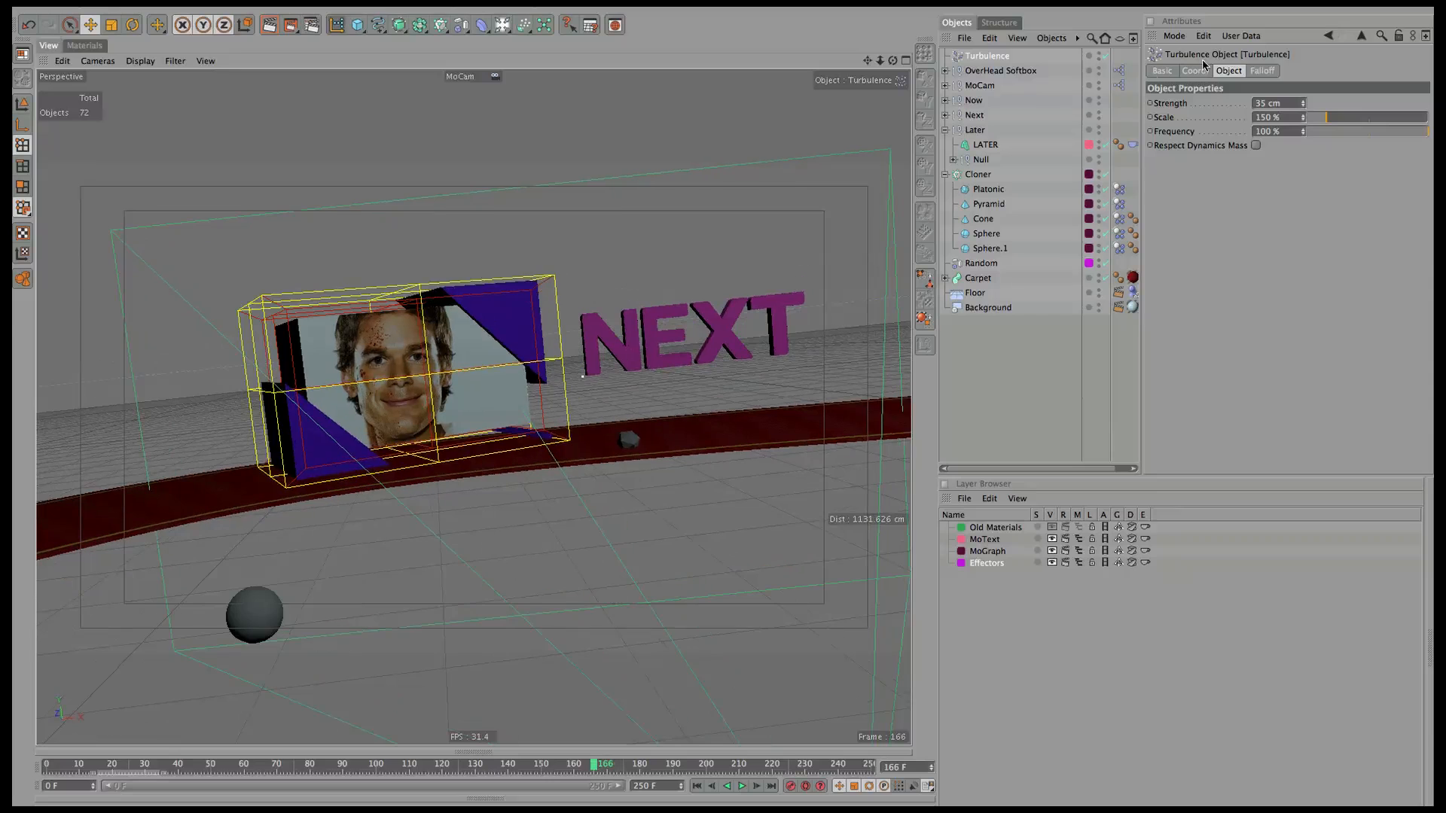
Keyframe the Cube Later Attractor's Strength at 3000 on frame 166 and 0 on 165.
click(952, 159)
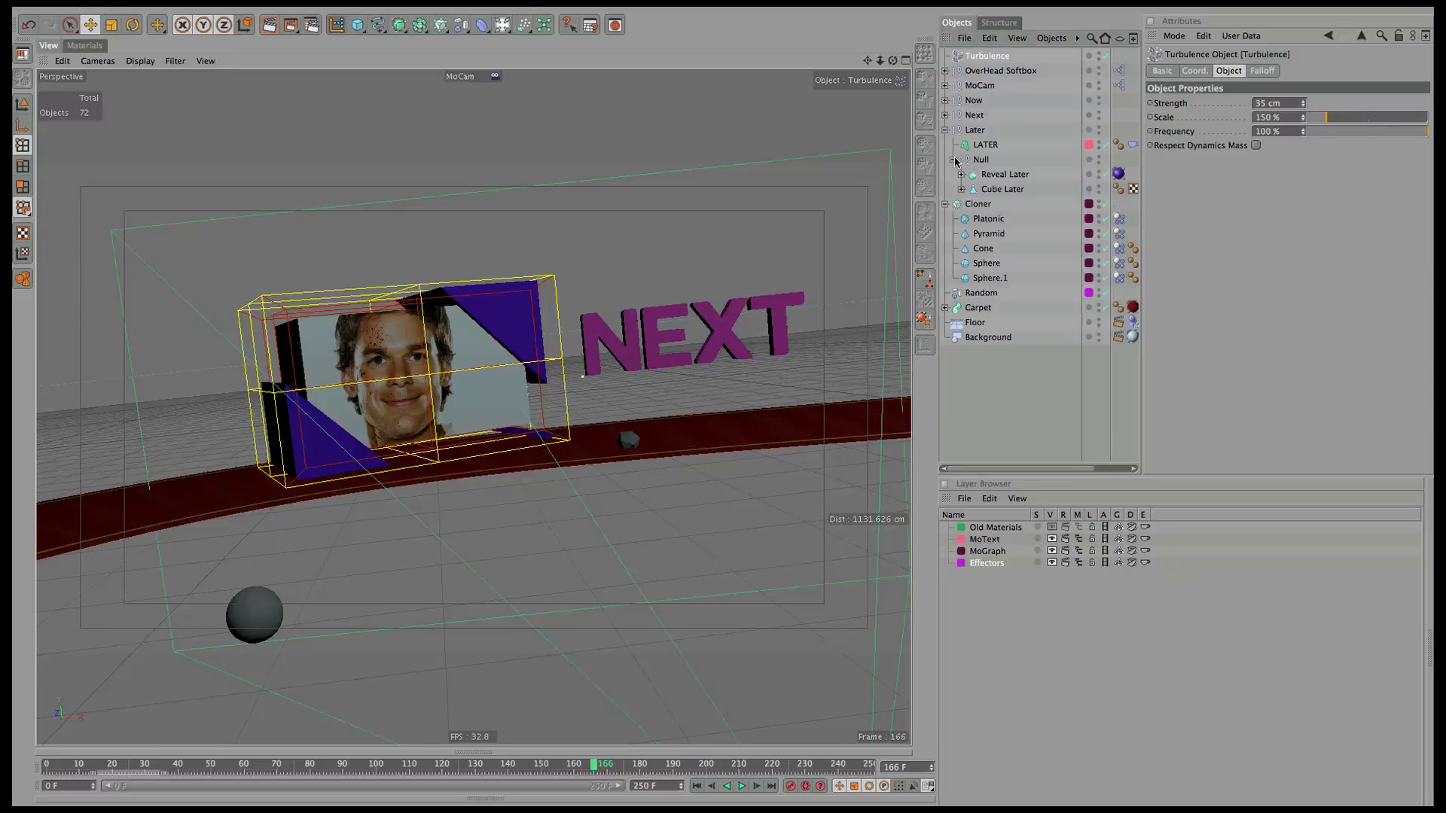
click(961, 190)
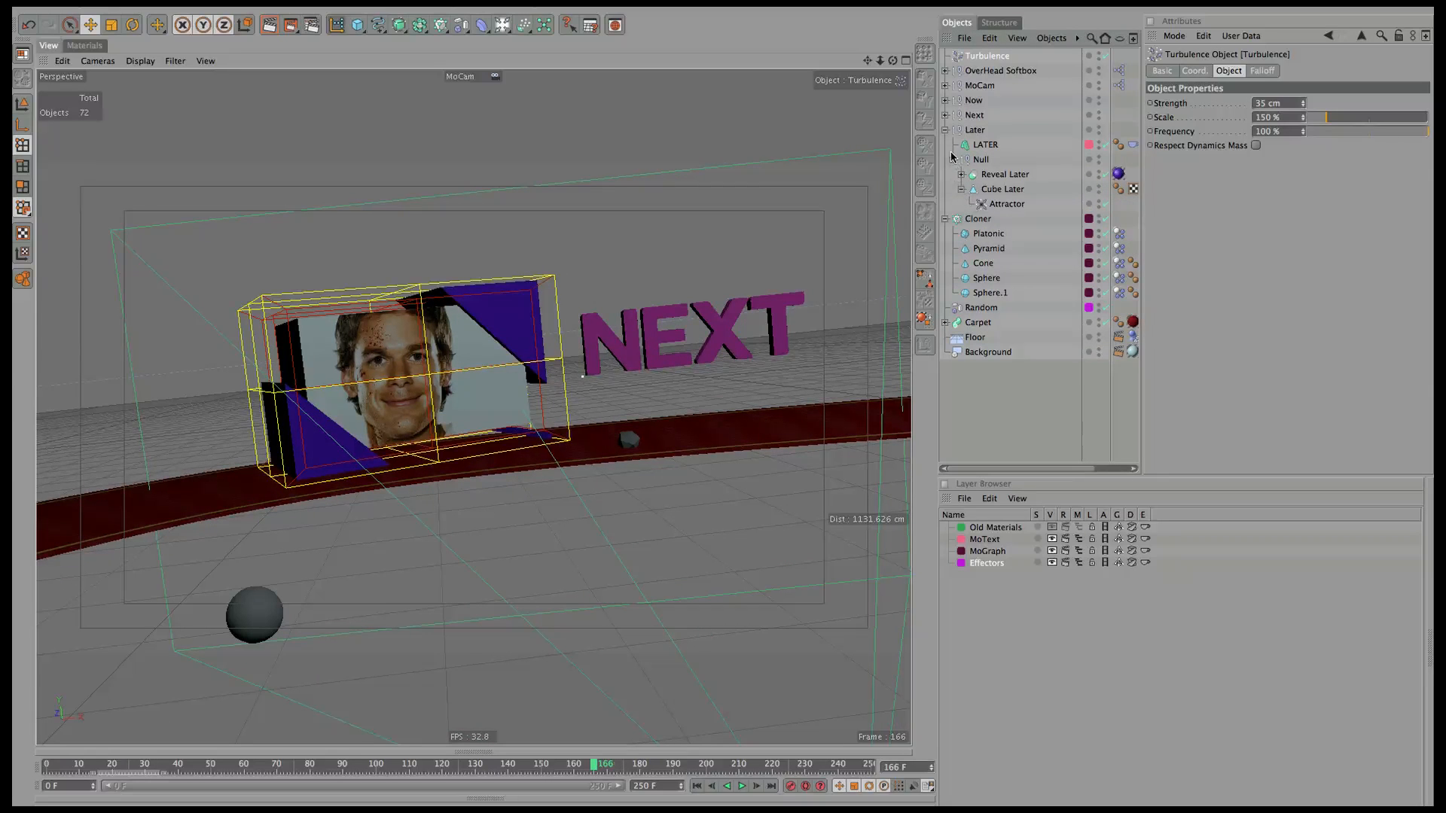
click(945, 130)
click(946, 130)
click(1008, 204)
click(1275, 104)
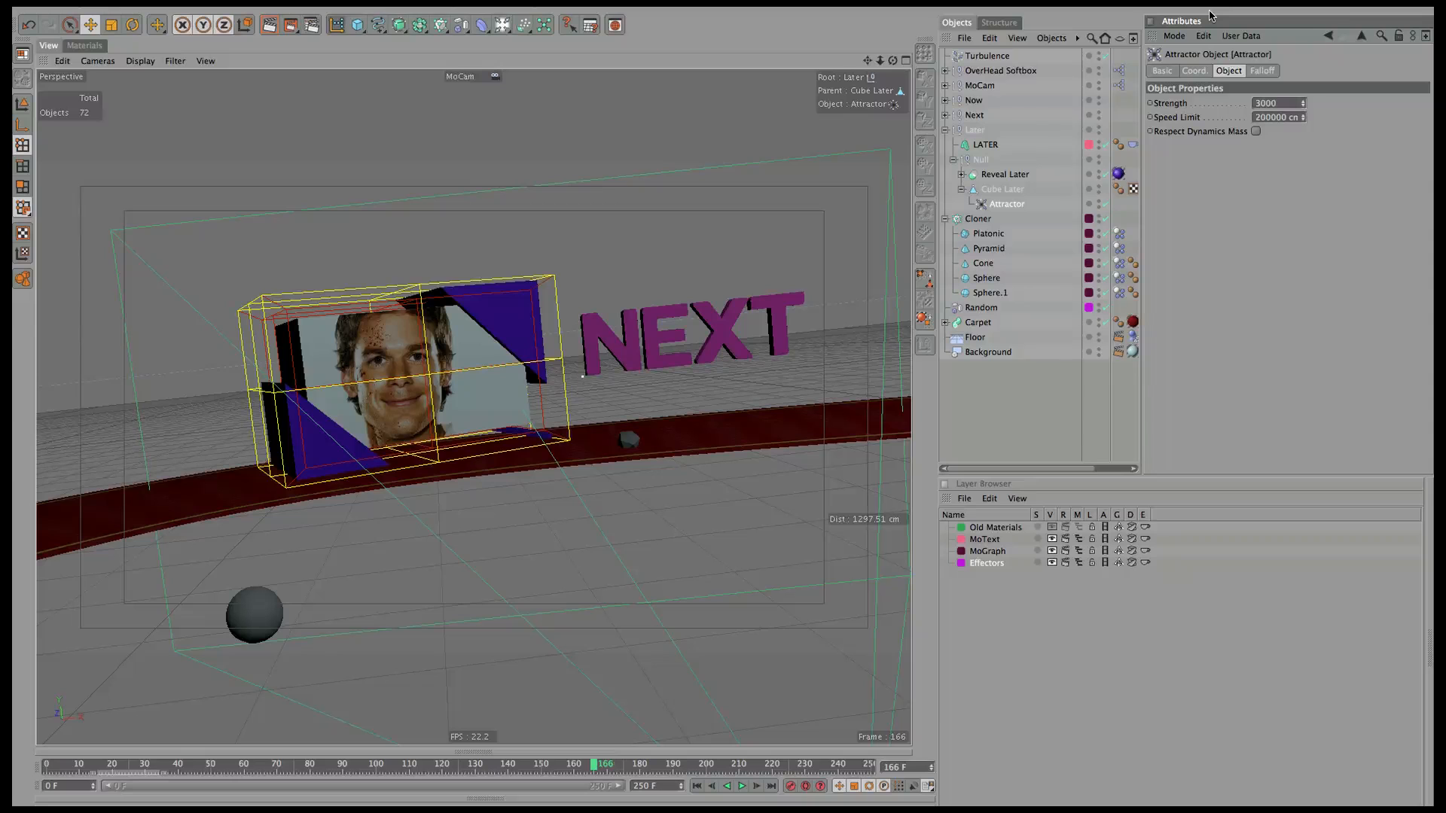
ctrl+click(1150, 104)
drag(596, 765, 591, 767)
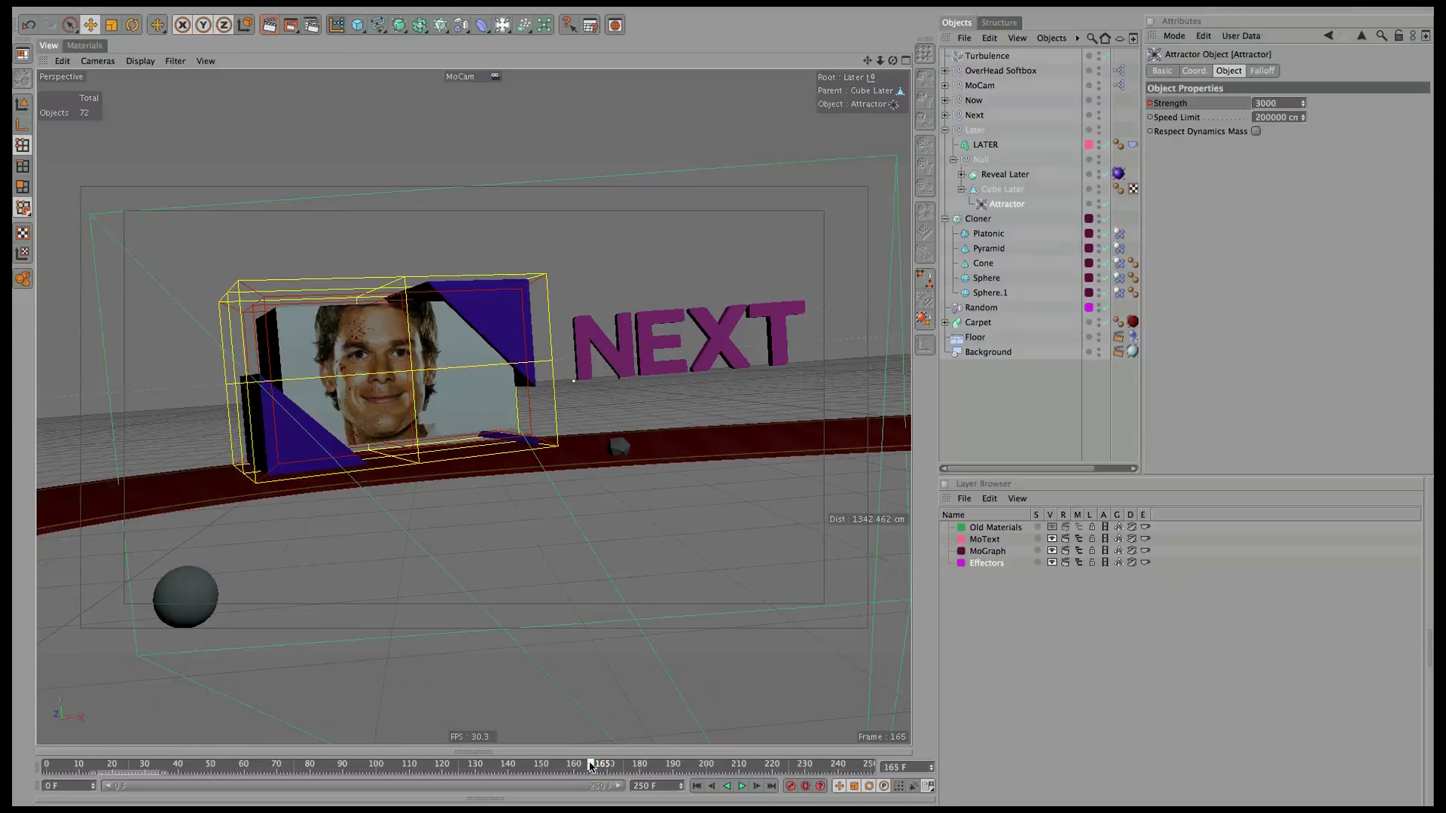
click(1256, 104)
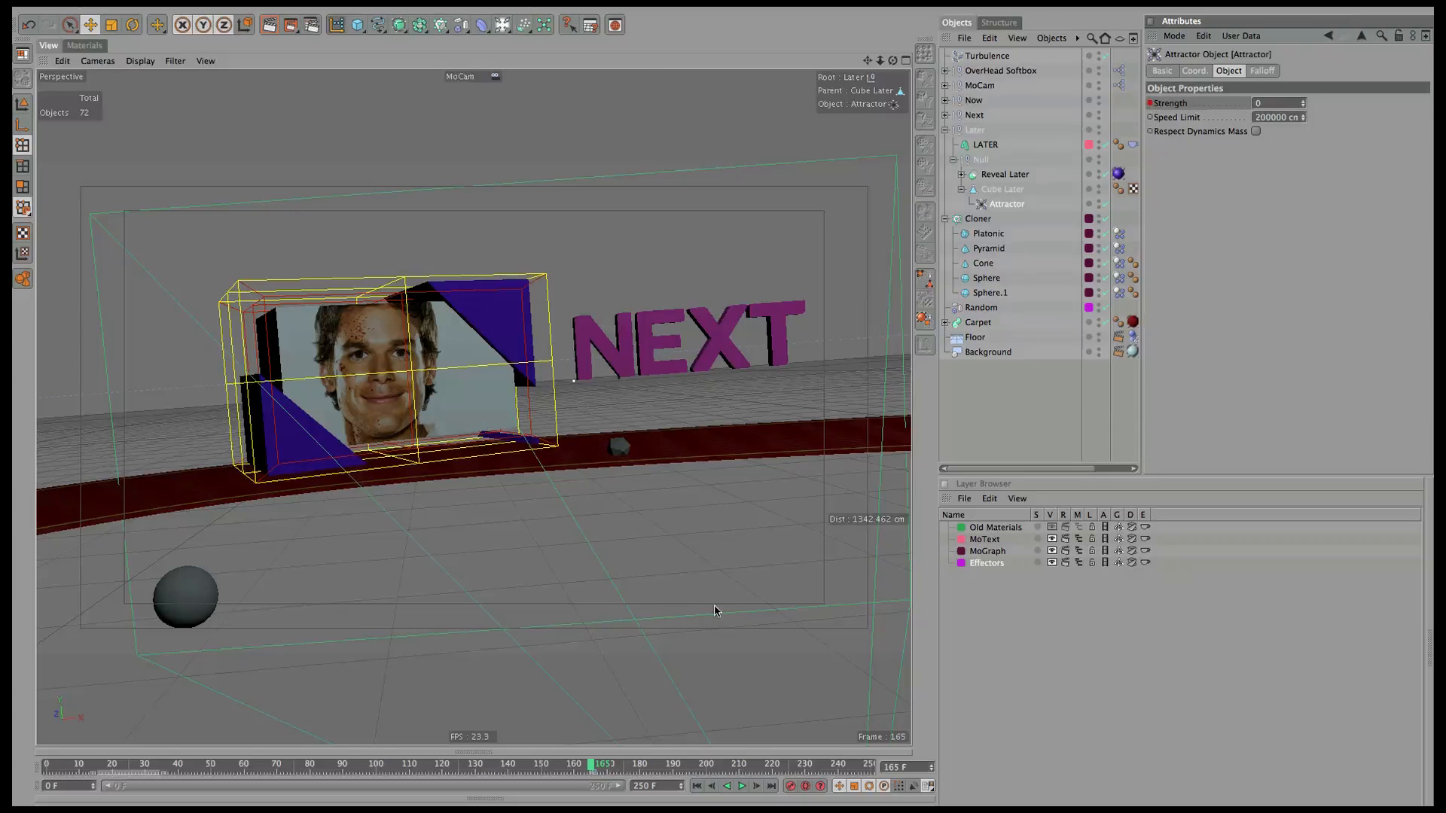
Play back the animation, then render a viewport preview of the NOW shot at frame 53.
click(696, 785)
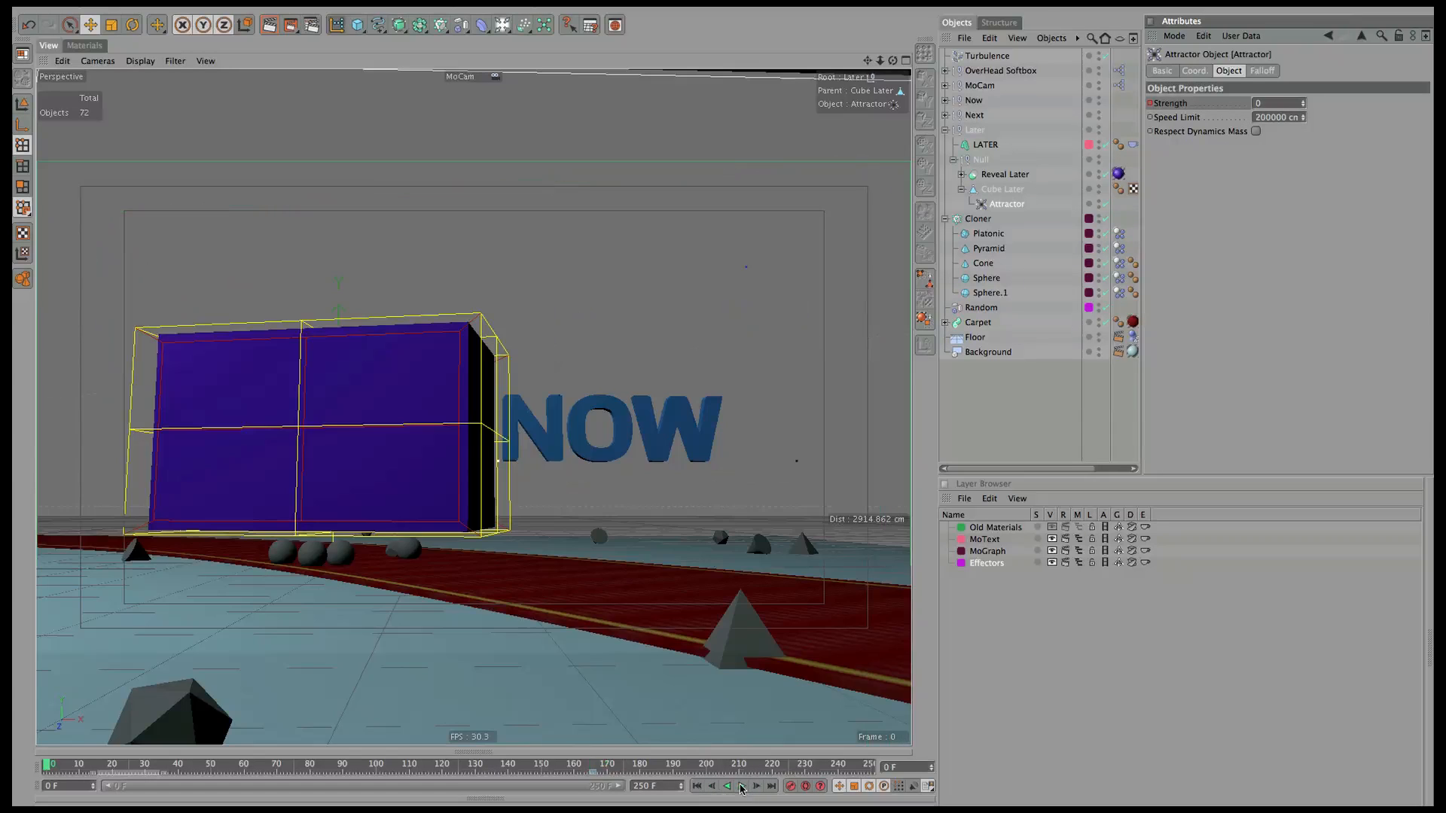
click(741, 786)
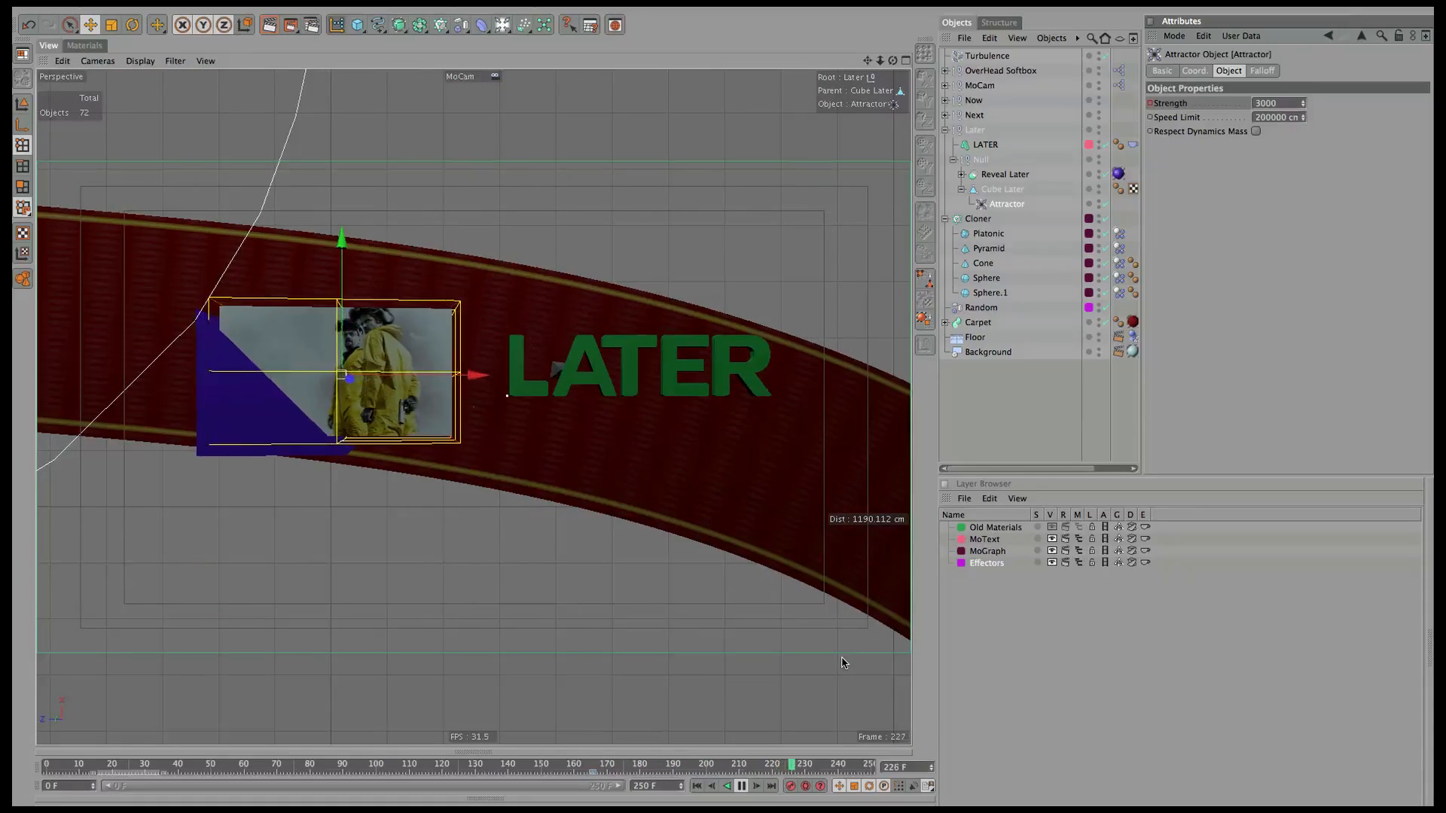
drag(737, 758, 222, 776)
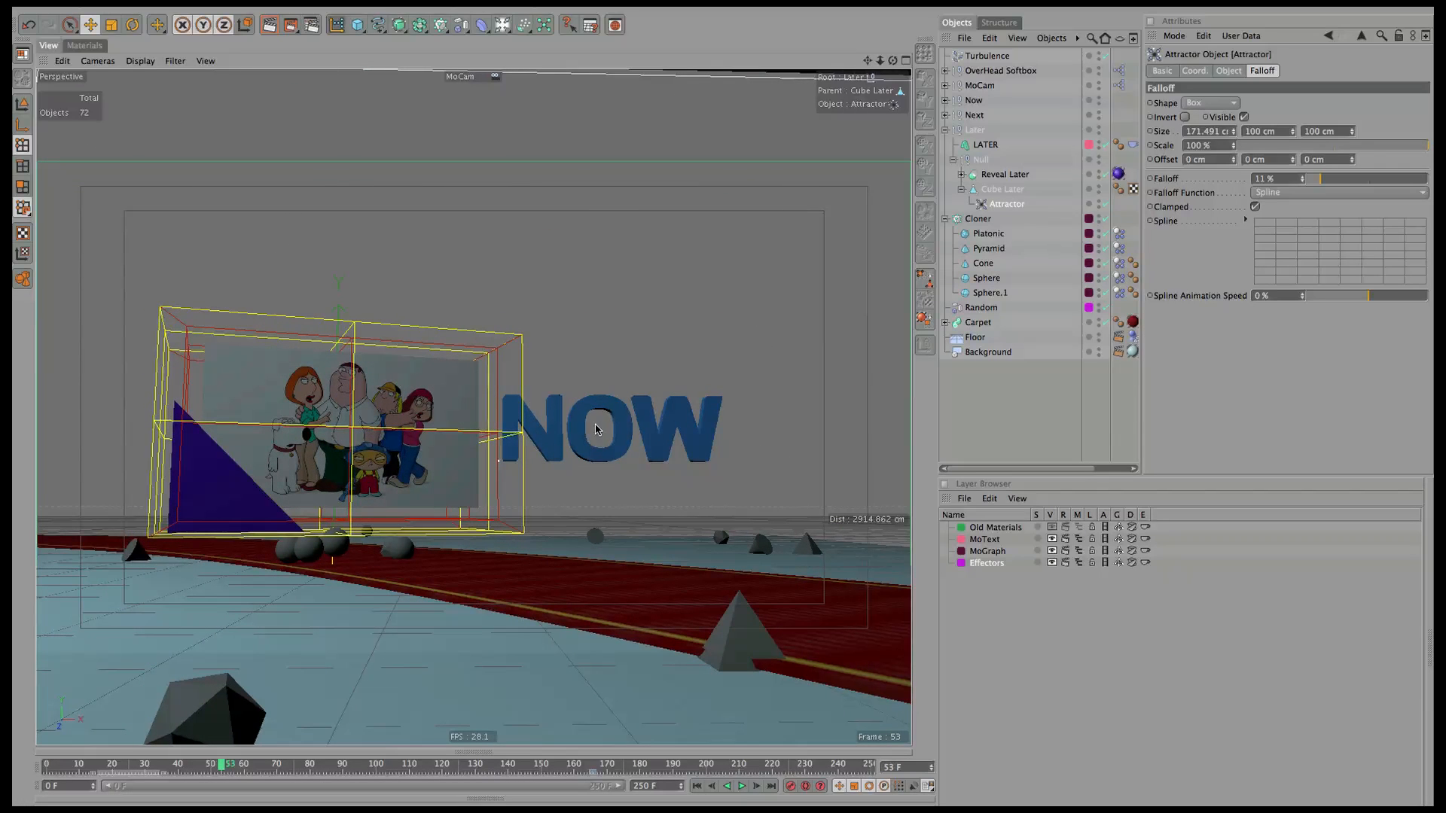
key(super+r)
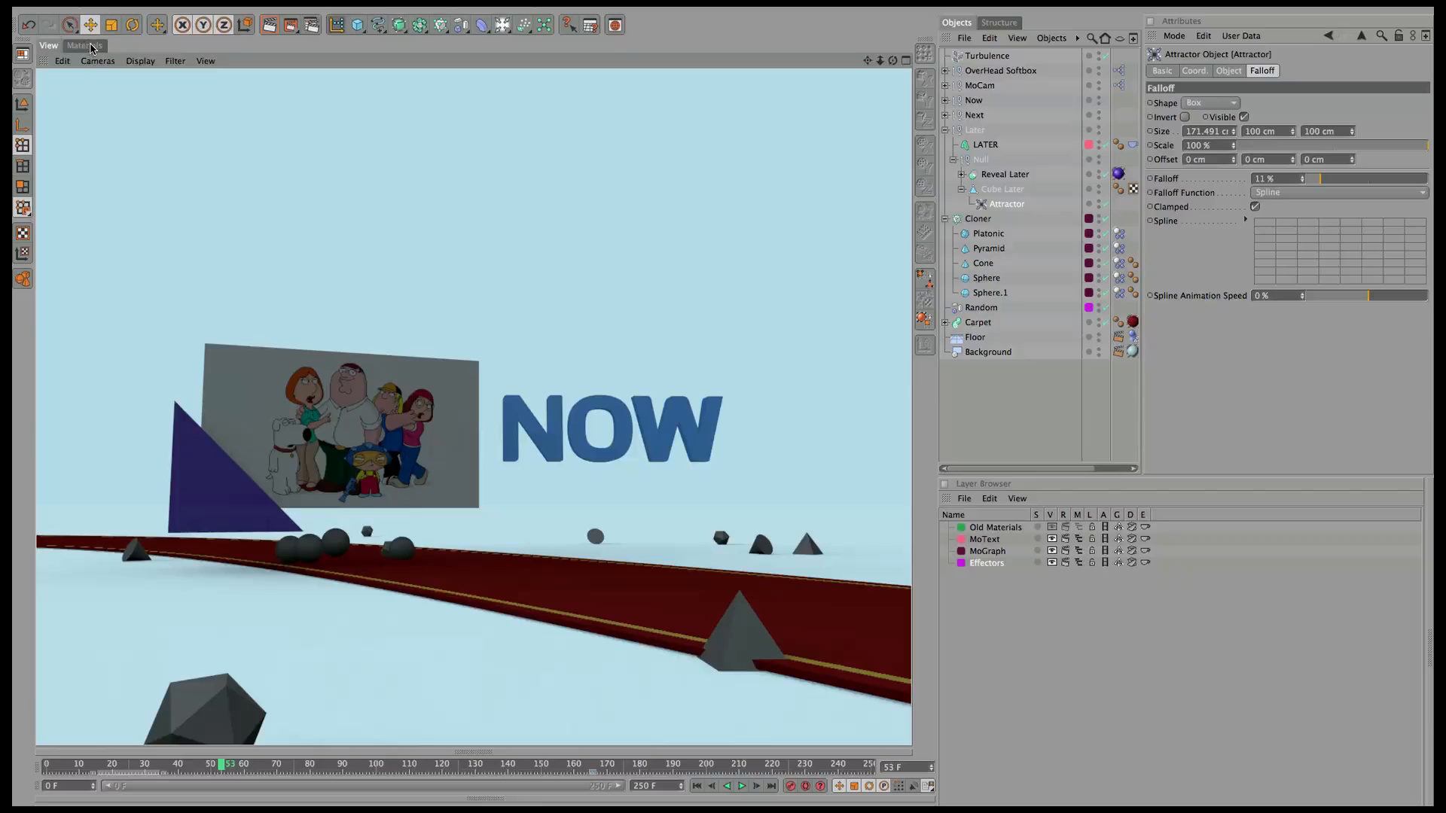
Copy the cartoon texture image from the Screen Now material's Color channel.
click(89, 45)
click(306, 88)
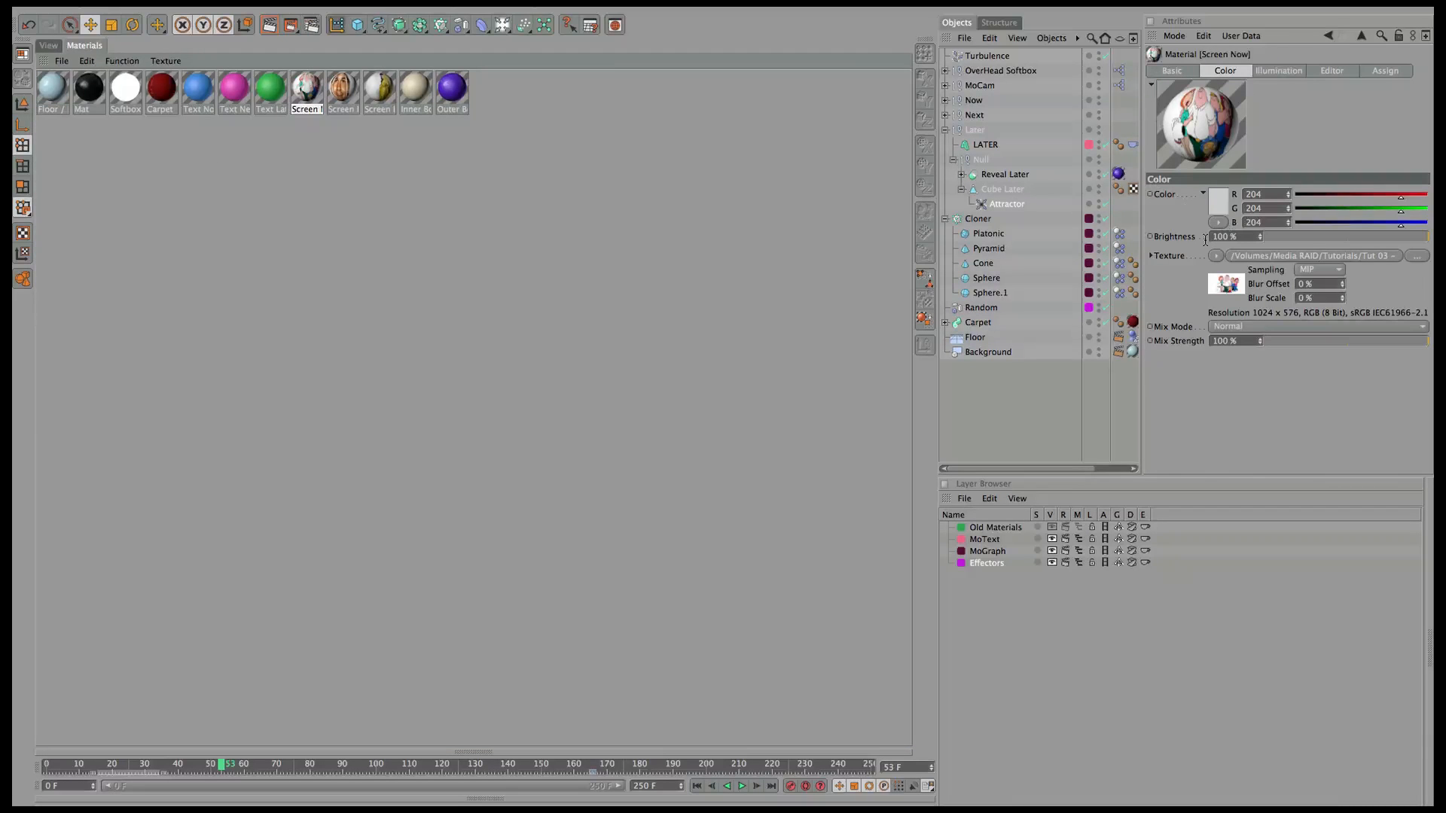
click(1183, 260)
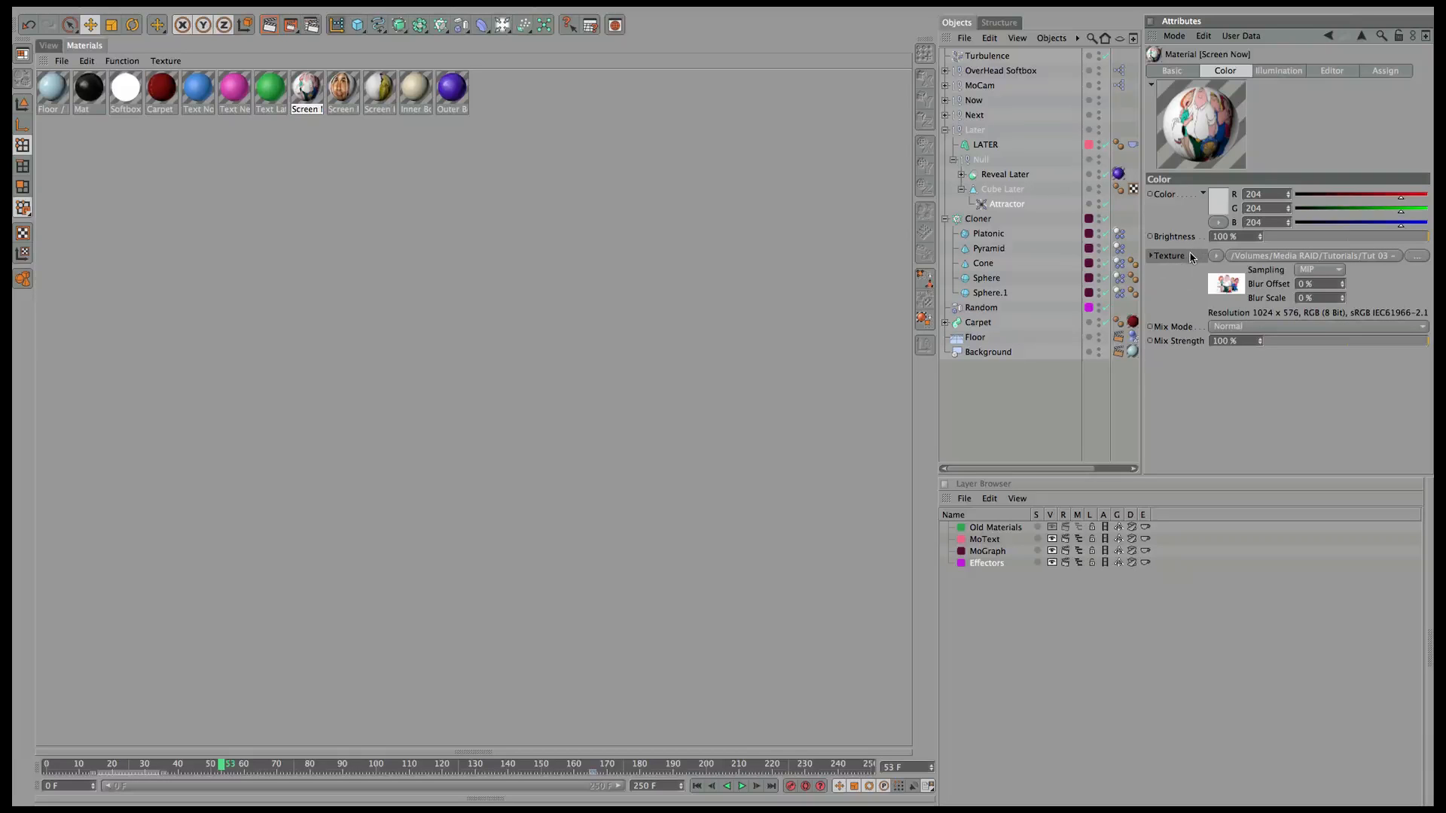
right_click(1192, 260)
click(1229, 303)
Disable Color, enable Luminance, and paste the cartoon image into the Luminance texture.
click(1179, 71)
click(1205, 224)
click(1207, 237)
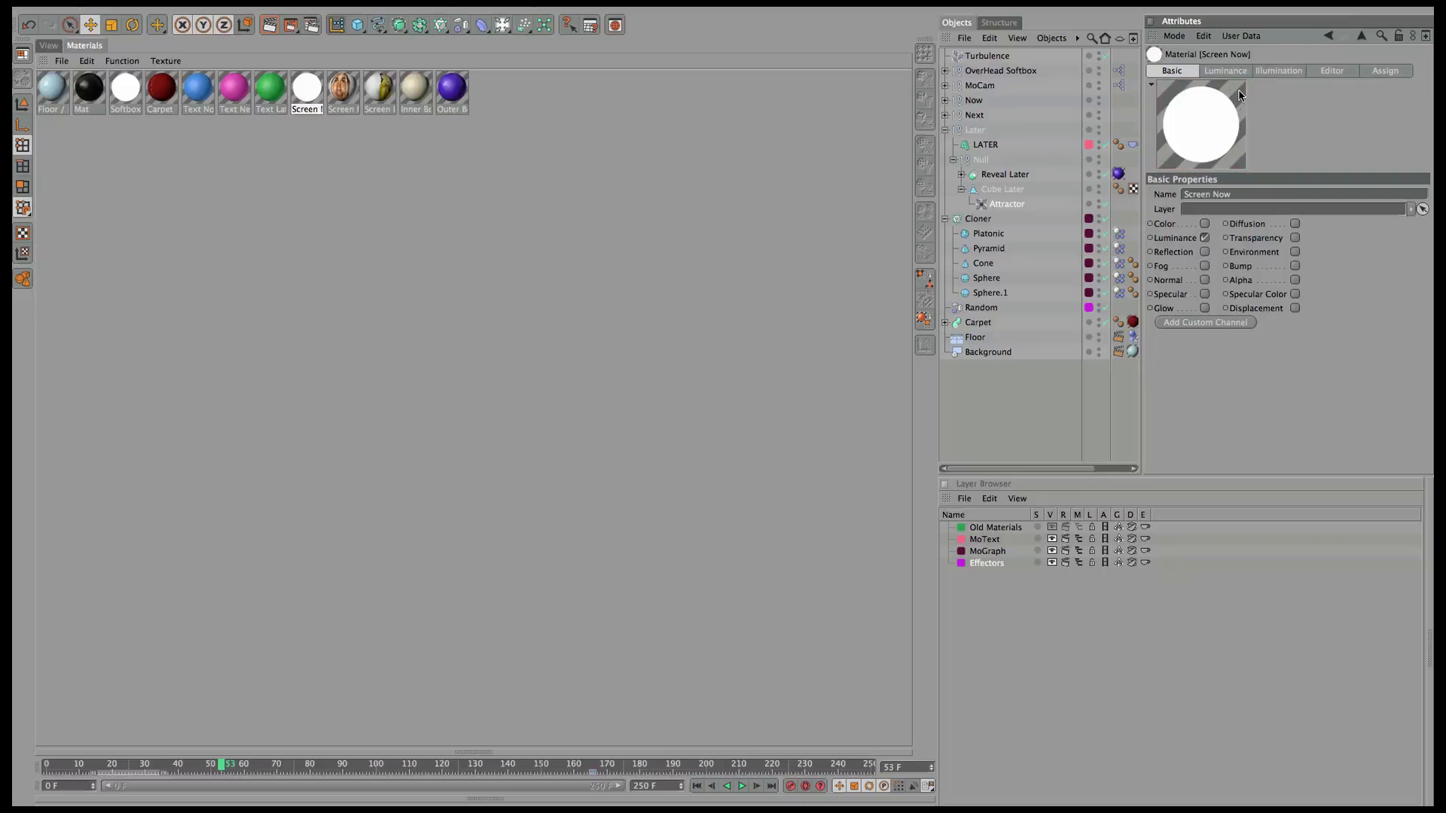
click(1235, 72)
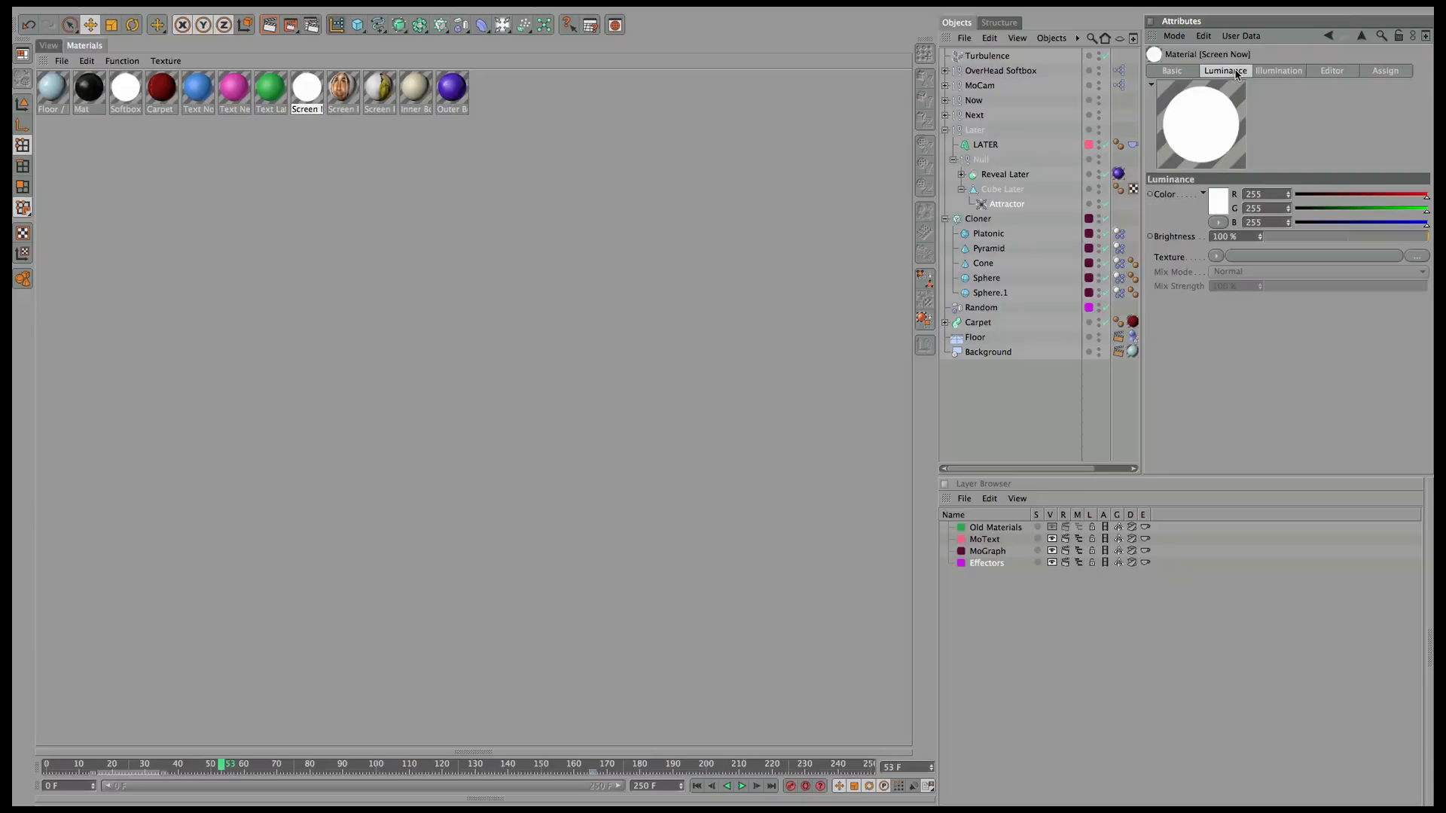
right_click(1178, 257)
click(1220, 319)
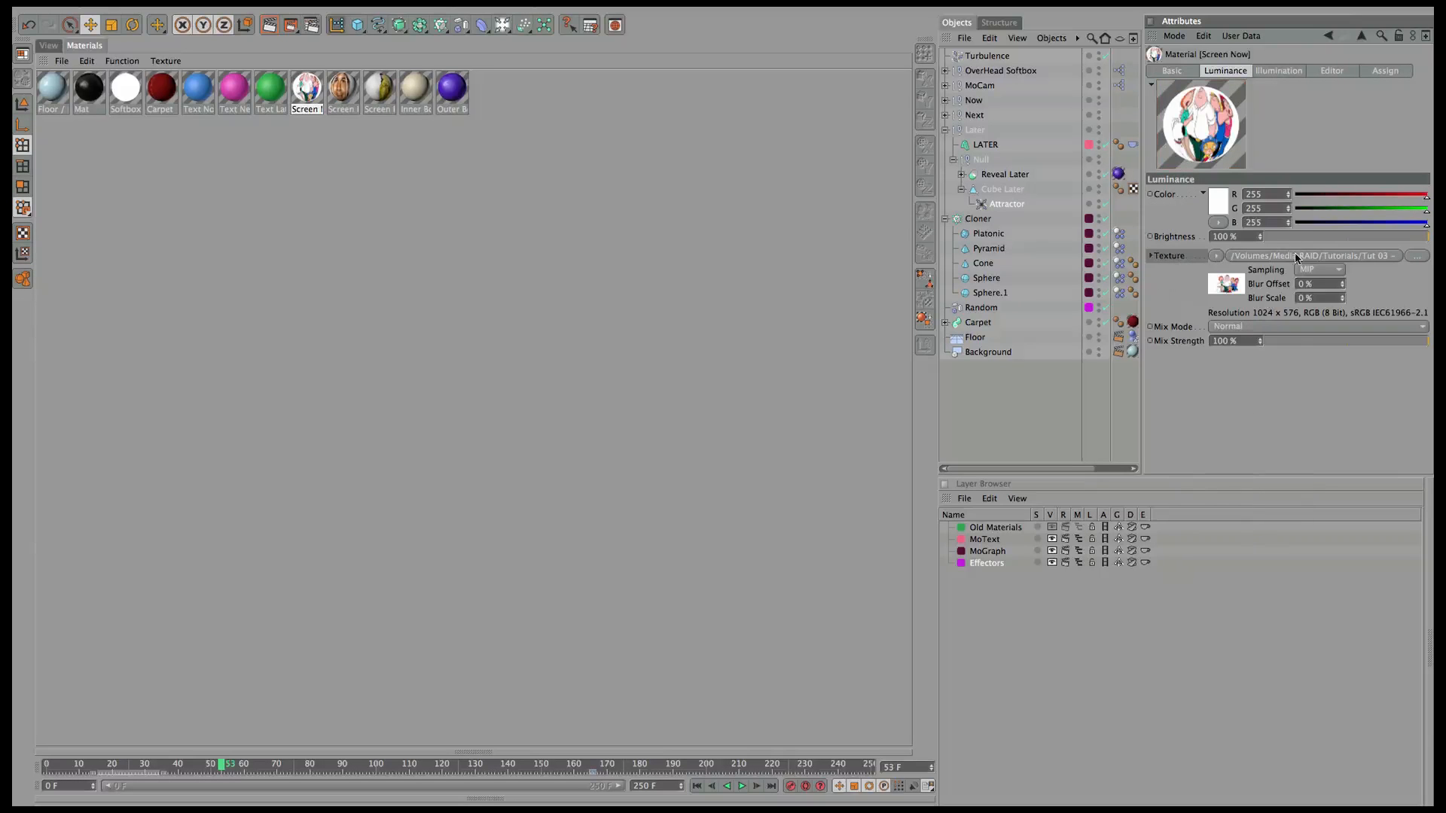
click(48, 45)
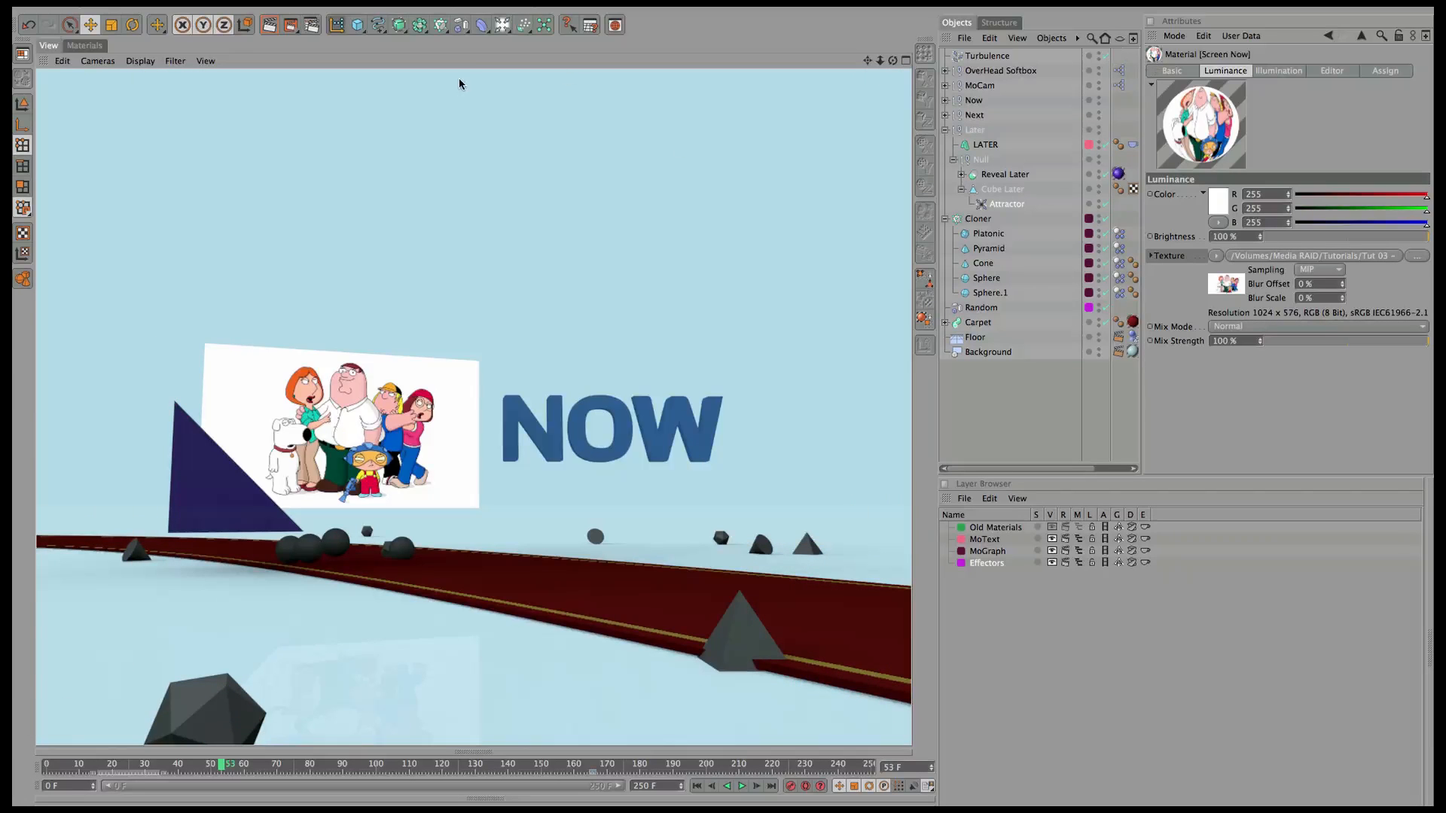
Enable the Color channel on the Screen Now material.
click(1168, 71)
click(1205, 224)
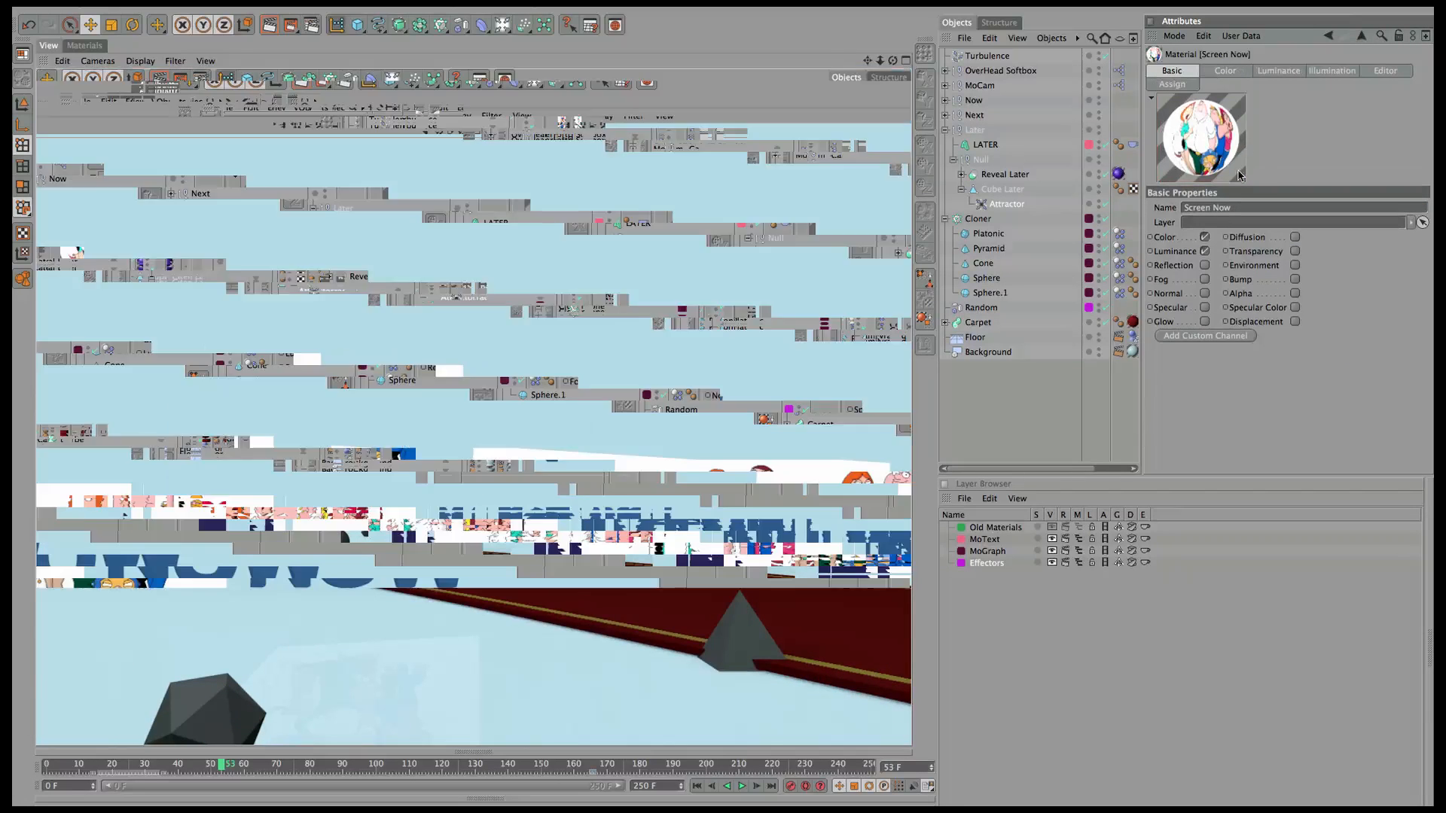
click(1225, 70)
Lower Screen Now's luminance brightness toward 0%, checking with a preview render.
click(1279, 71)
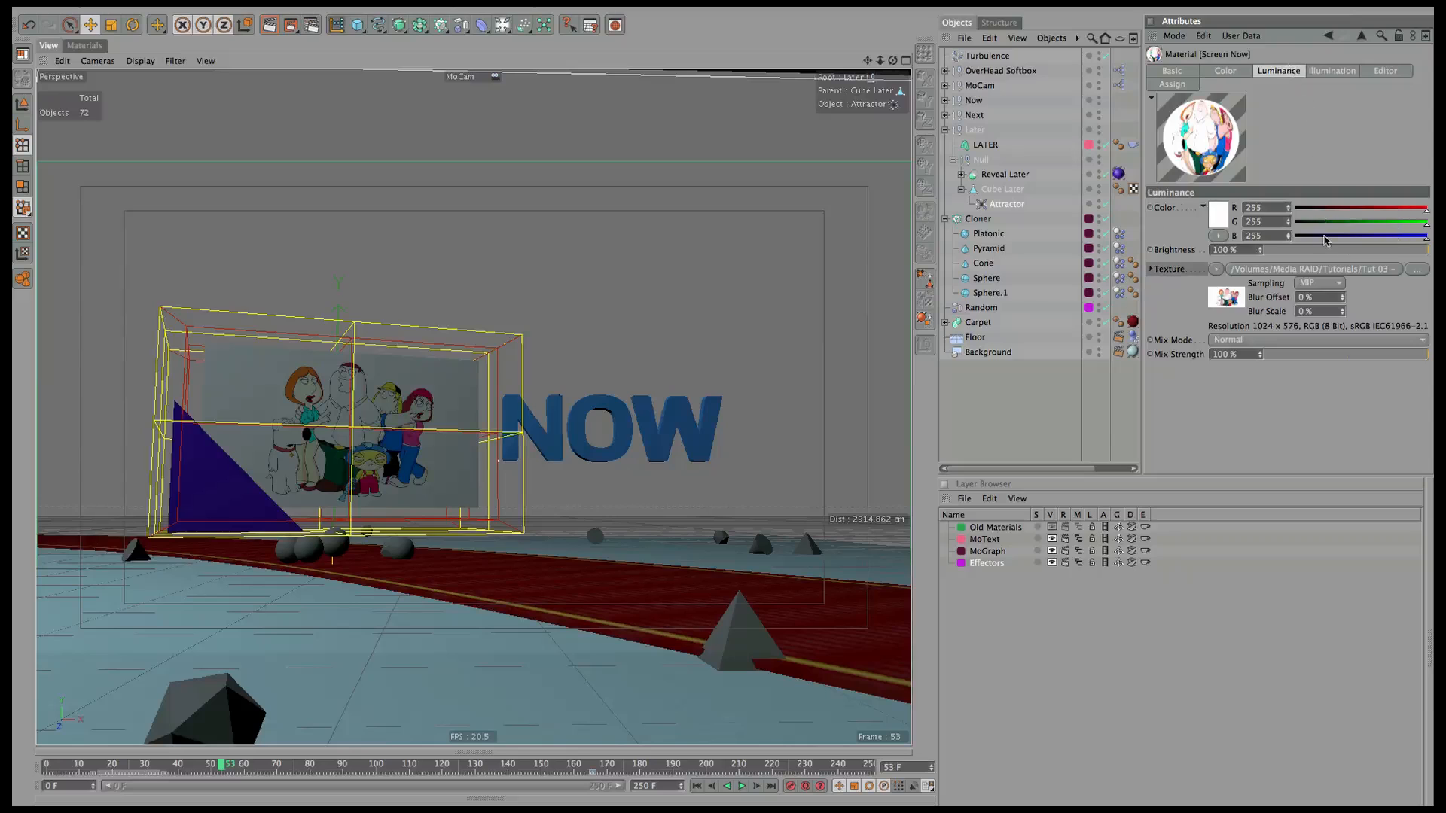
click(1359, 250)
drag(1353, 256, 1303, 255)
click(1252, 250)
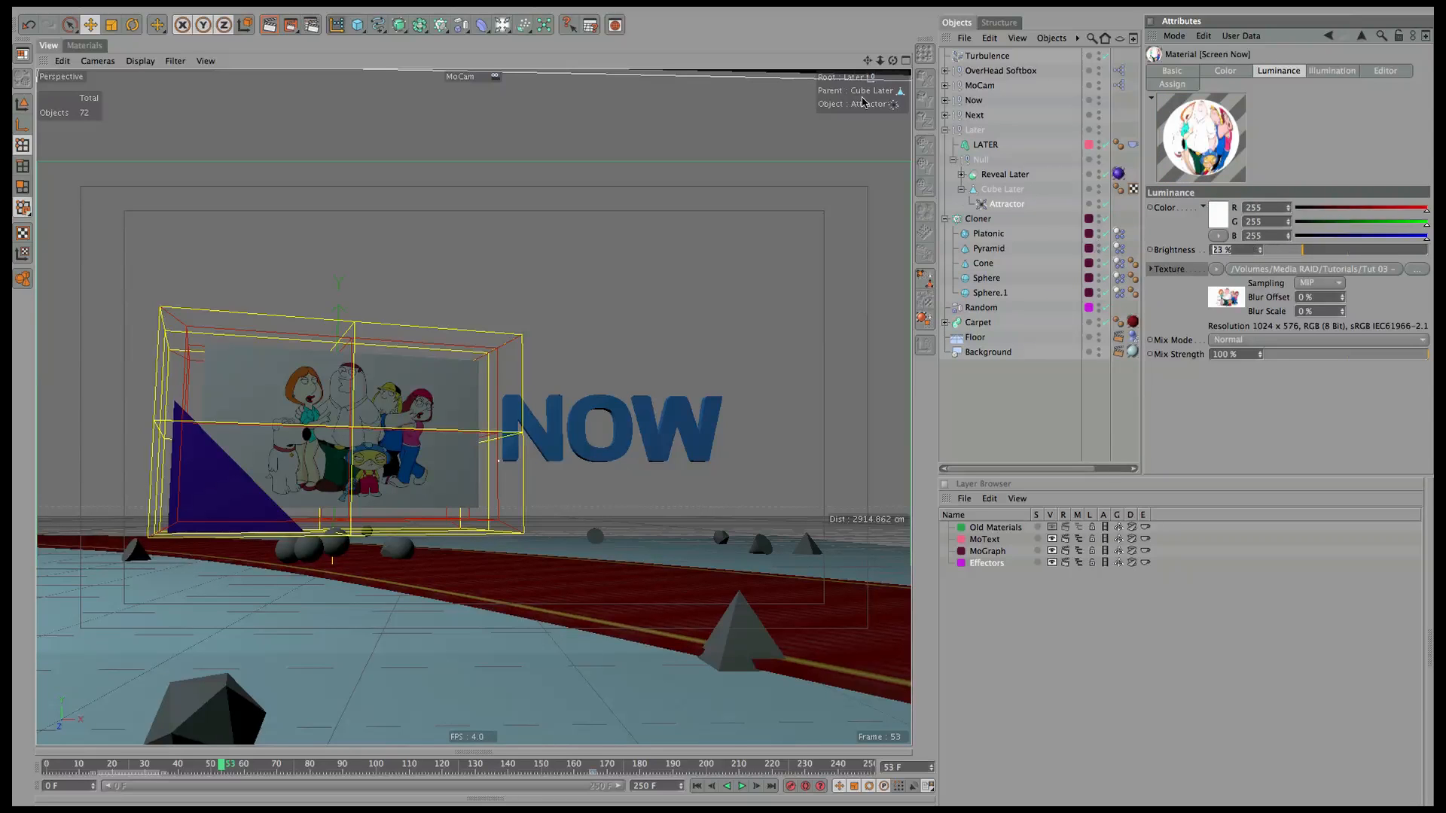
text(2)
key(super+r)
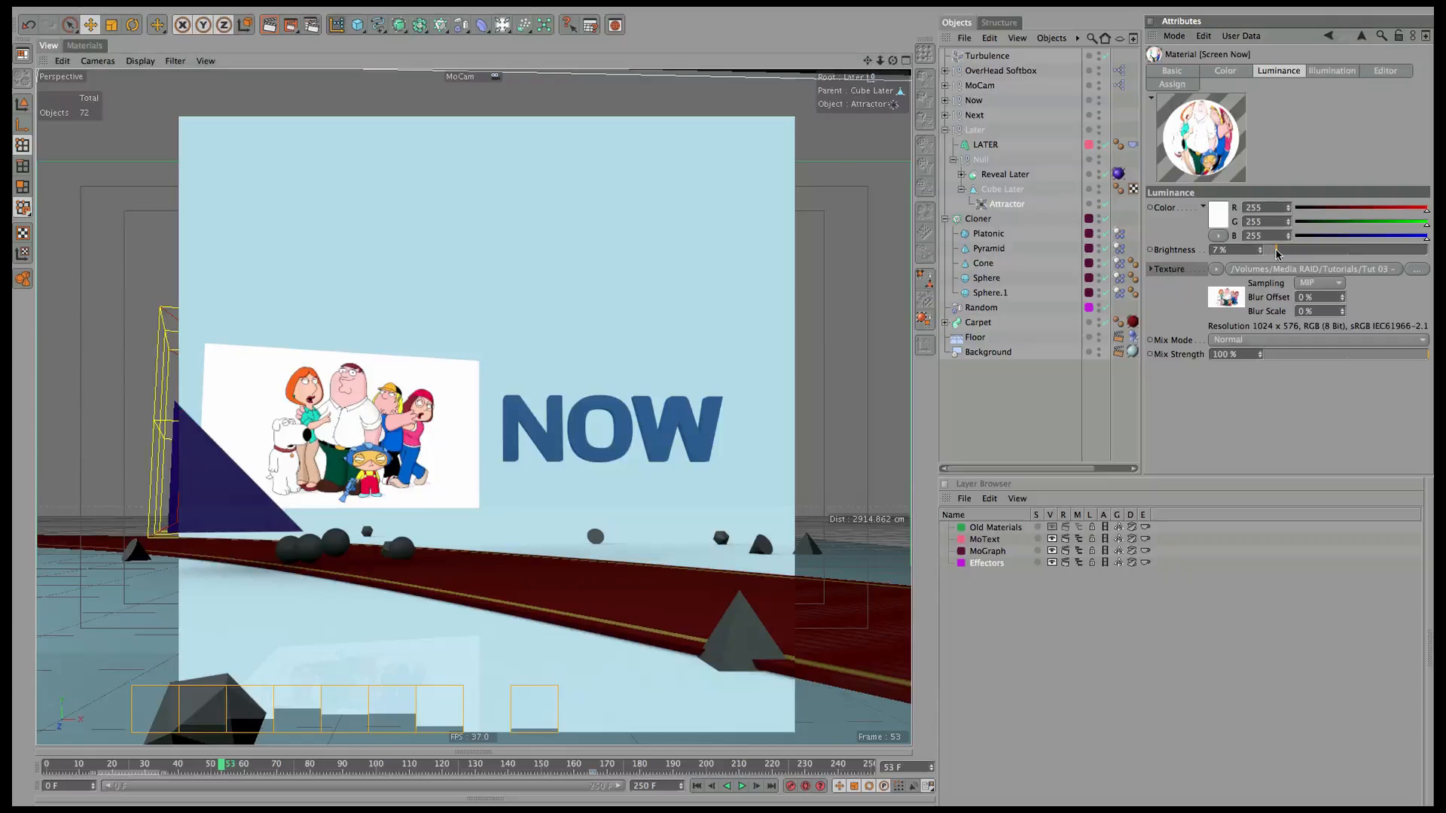
drag(1260, 249, 1259, 253)
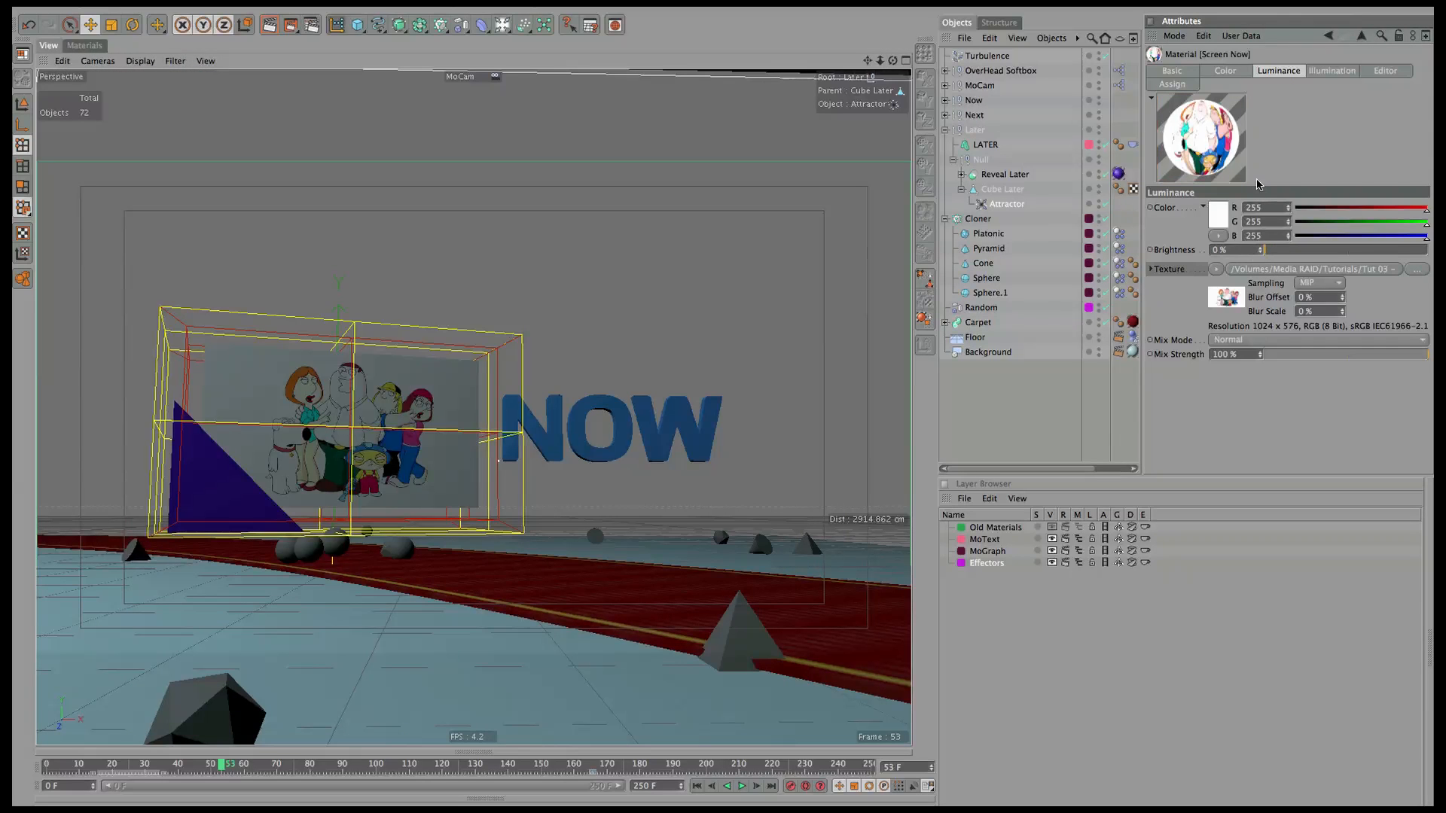
Raise the luminance texture mix strength step by step to 60%, test-rendering each change.
click(1288, 355)
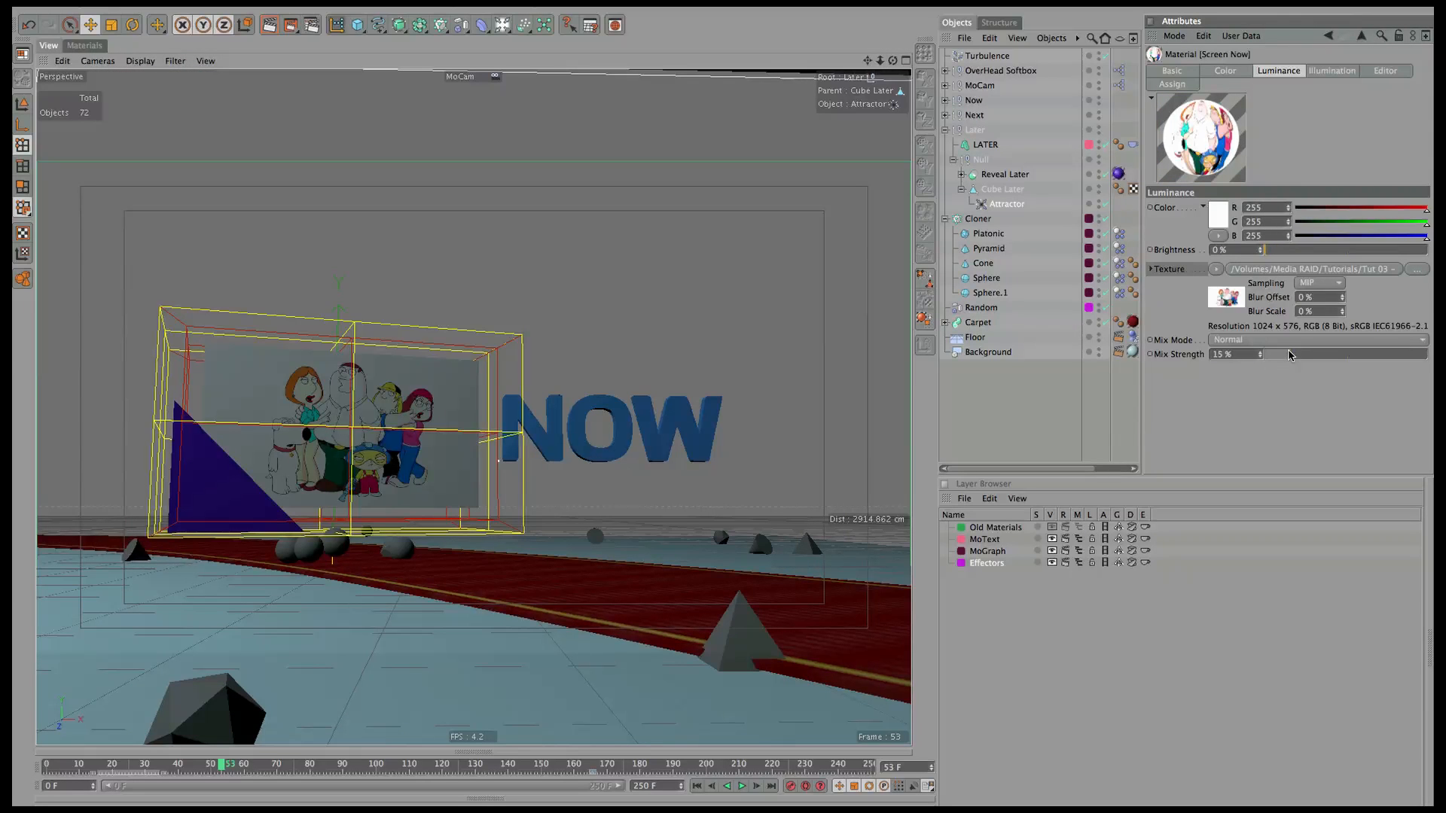
mouse_move(1276, 254)
mouse_down()
mouse_move(1415, 253)
mouse_move(1265, 253)
mouse_up()
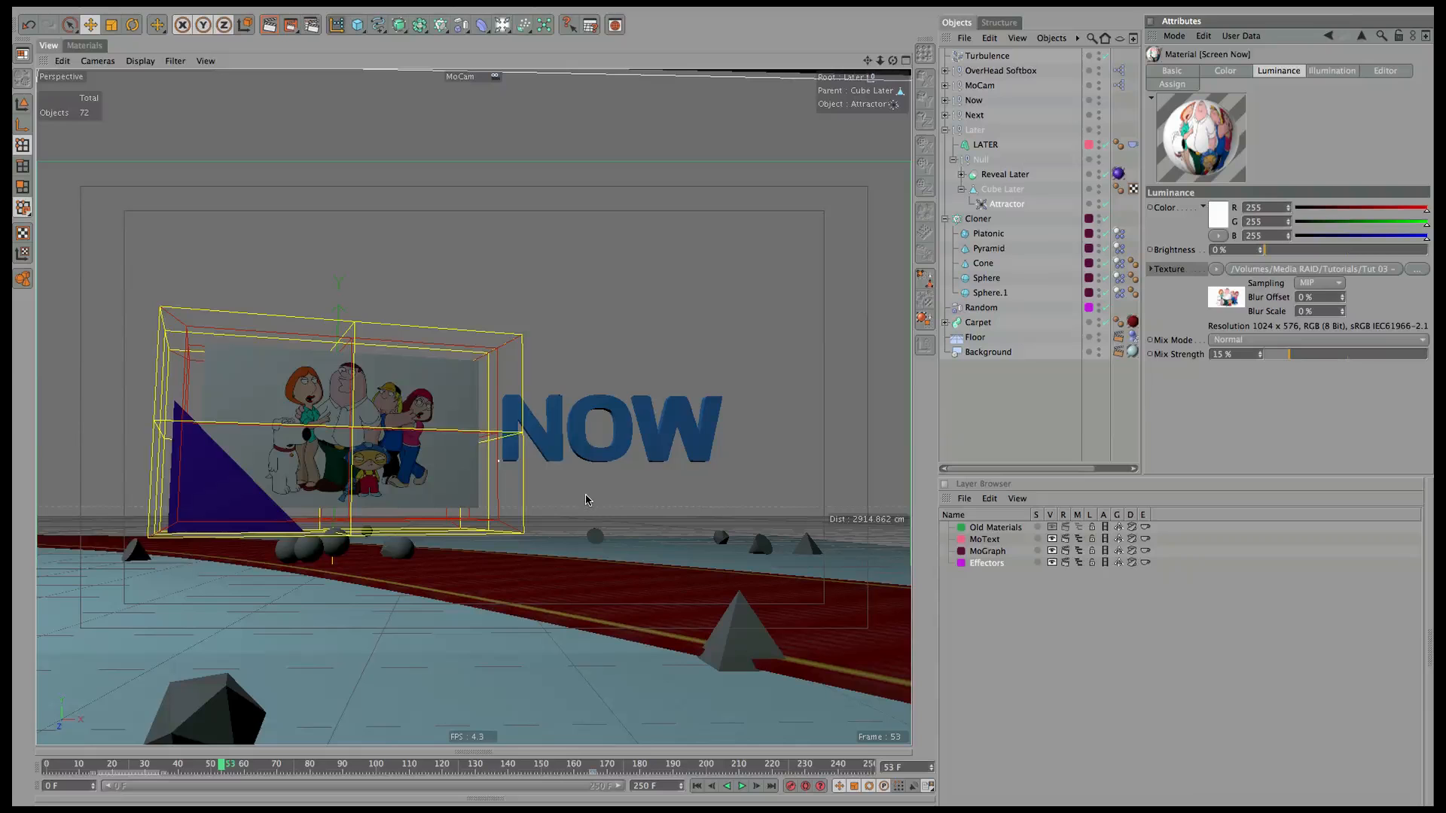
key(super+r)
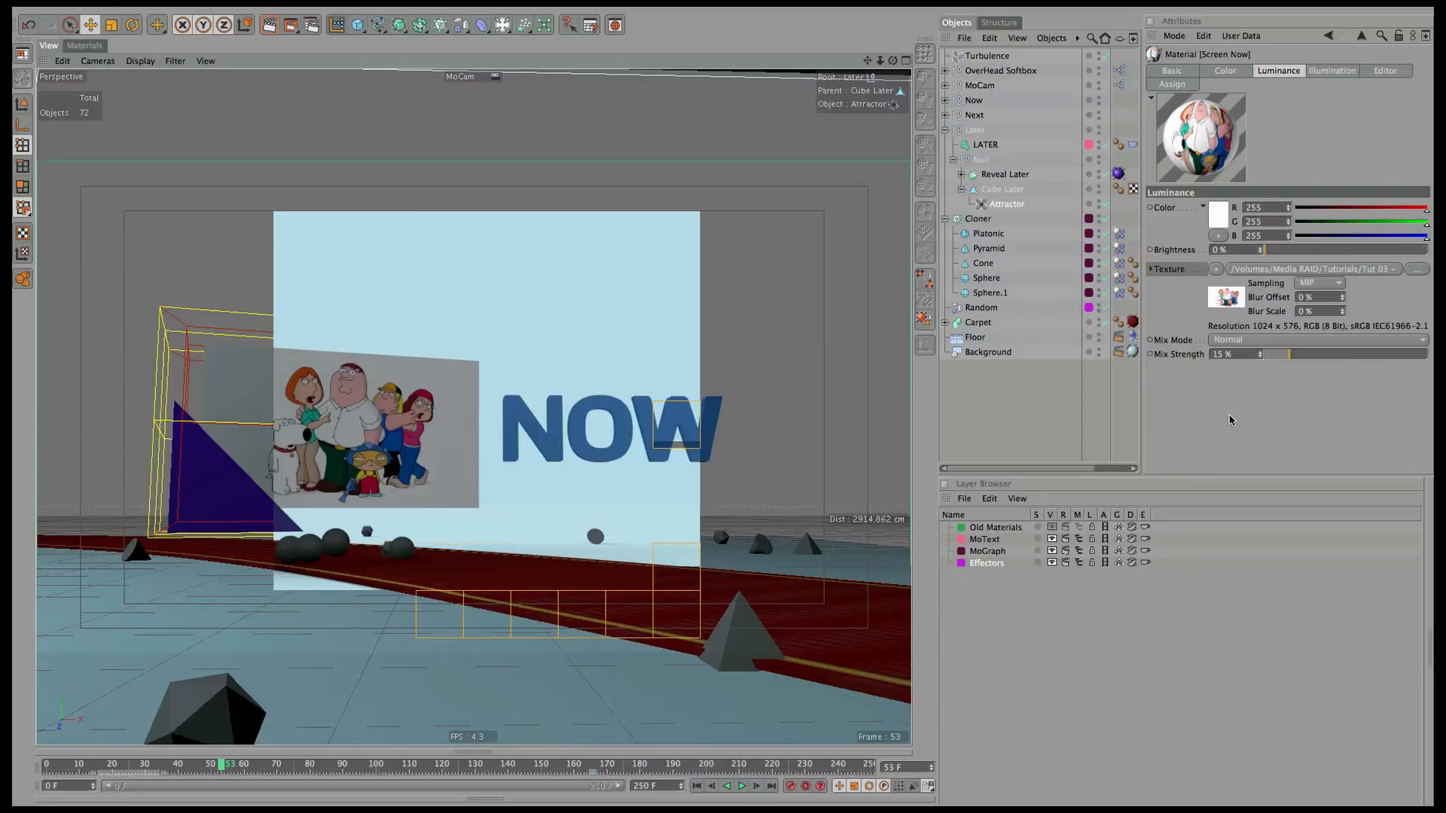
click(1316, 354)
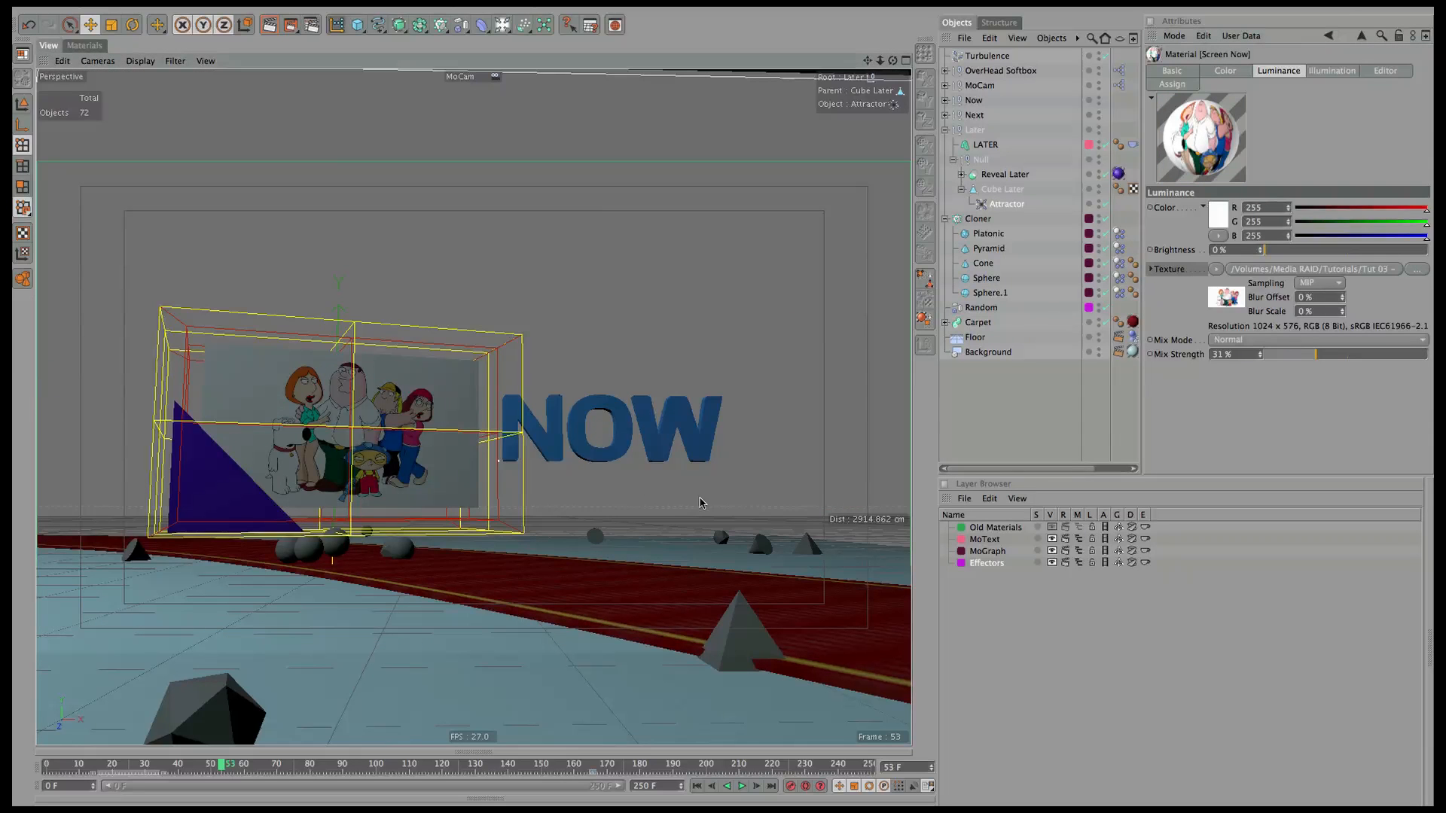
key(super+r)
click(1342, 354)
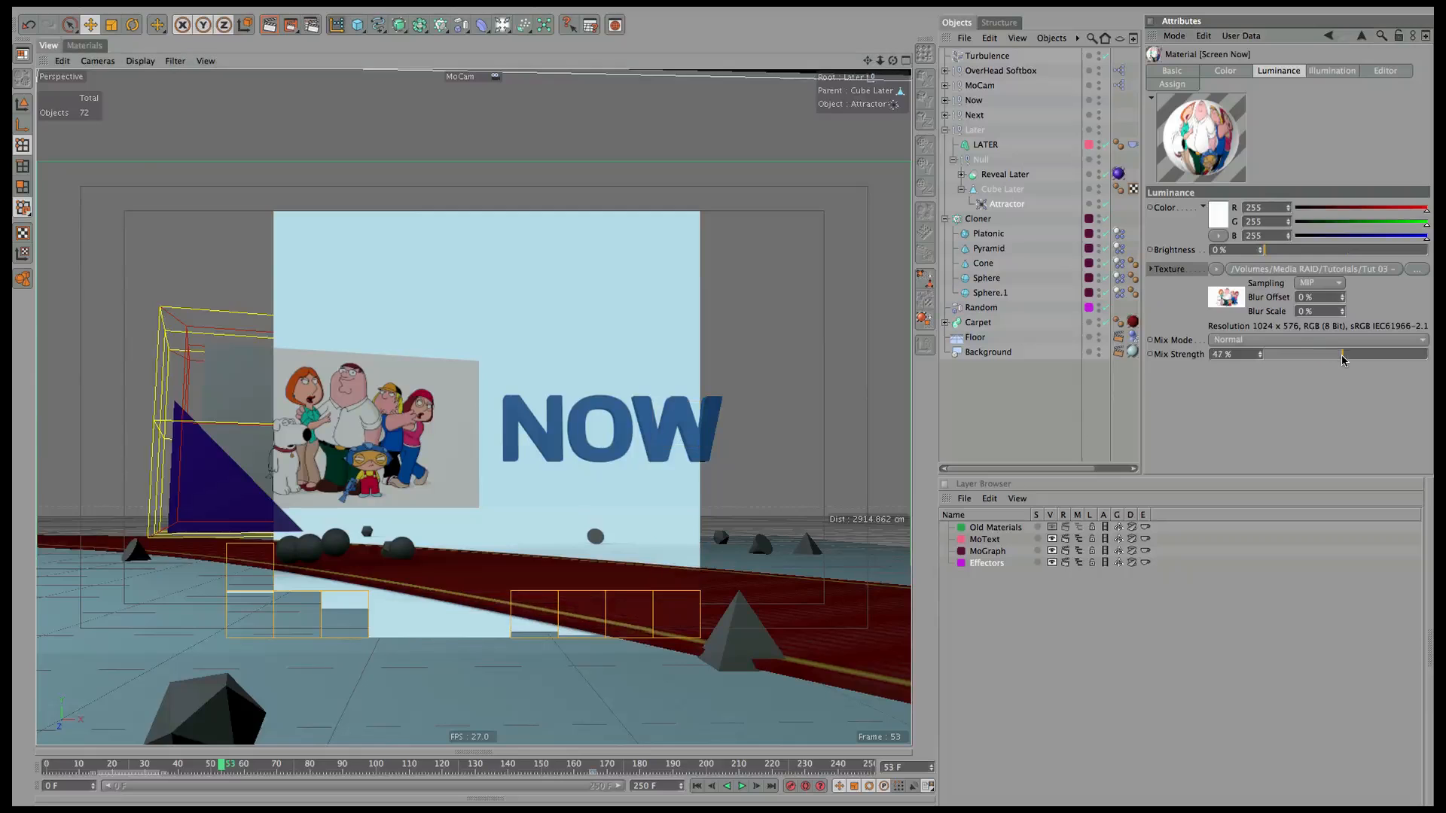
key(super+r)
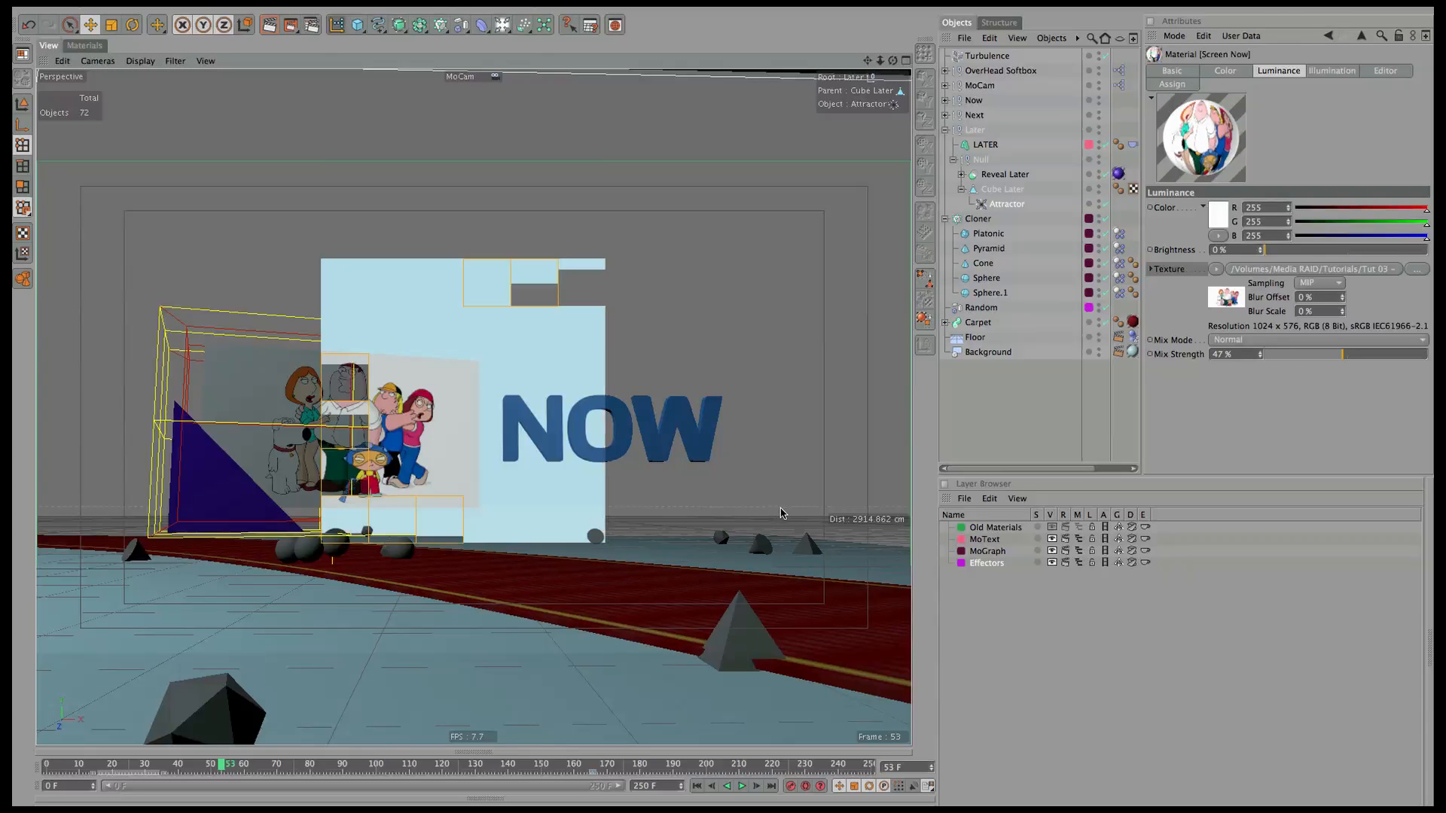
click(1363, 354)
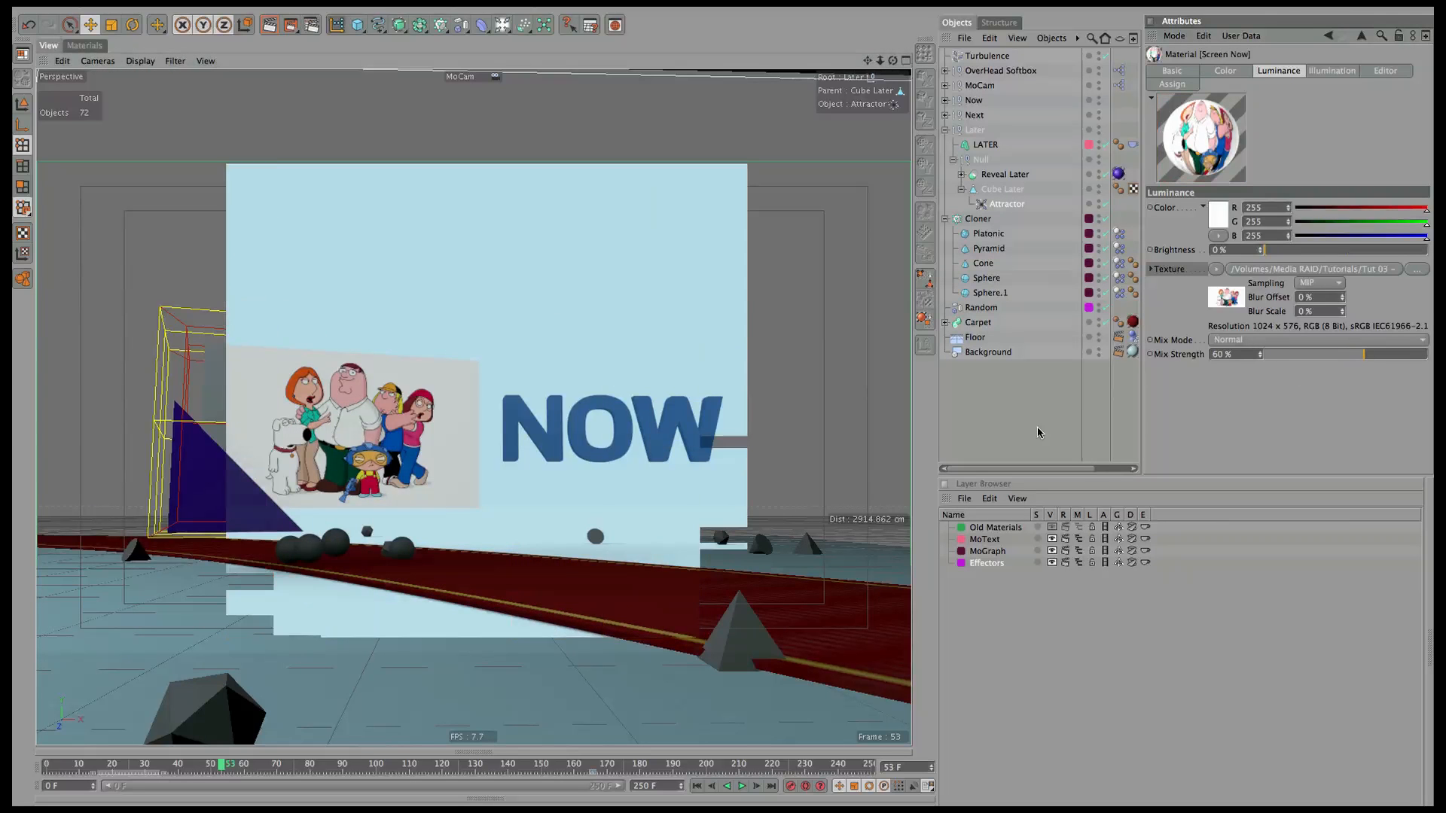
key(super+r)
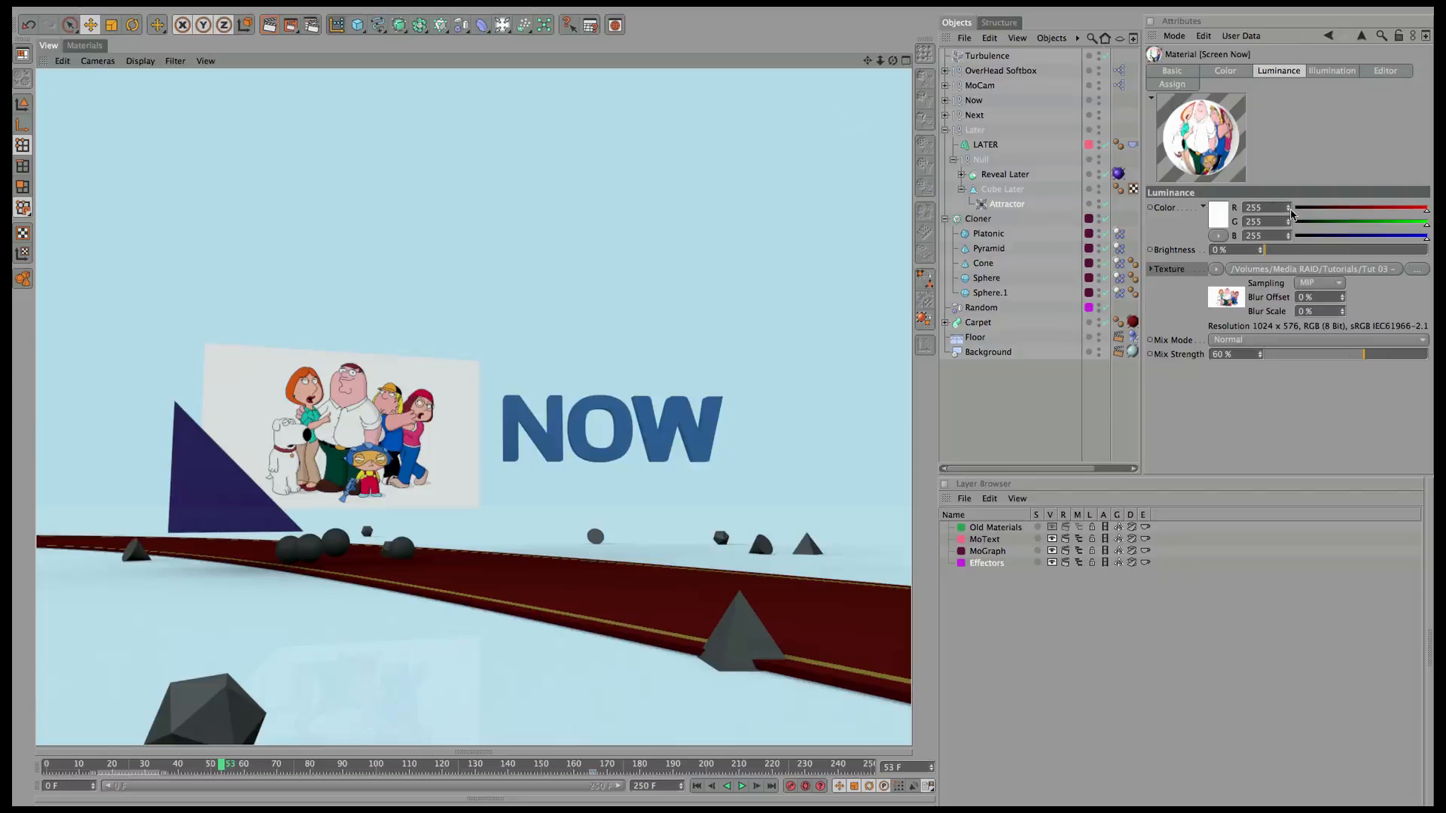
Select the Screen Next material and copy its colour channel image texture.
click(85, 45)
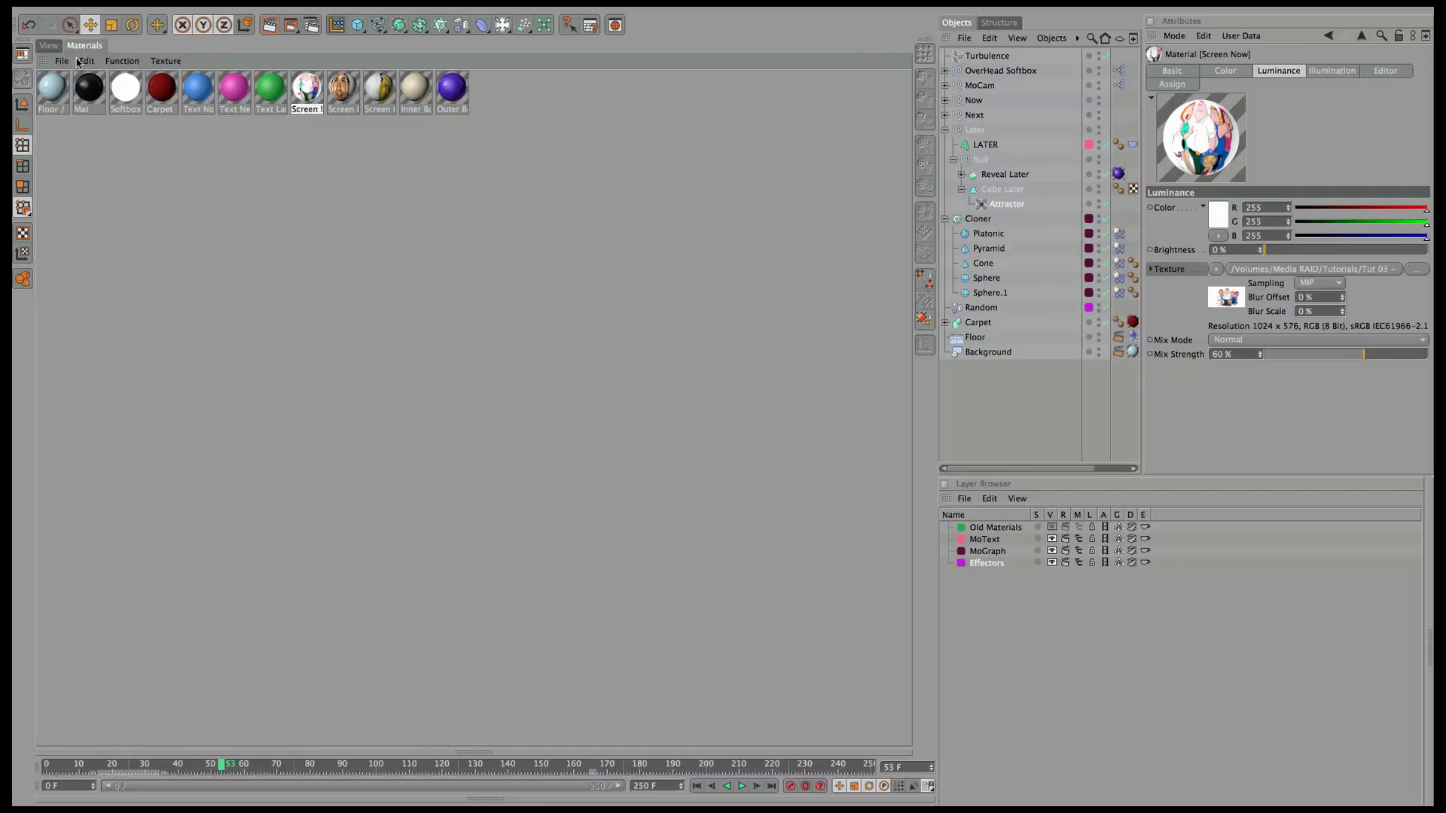
click(337, 92)
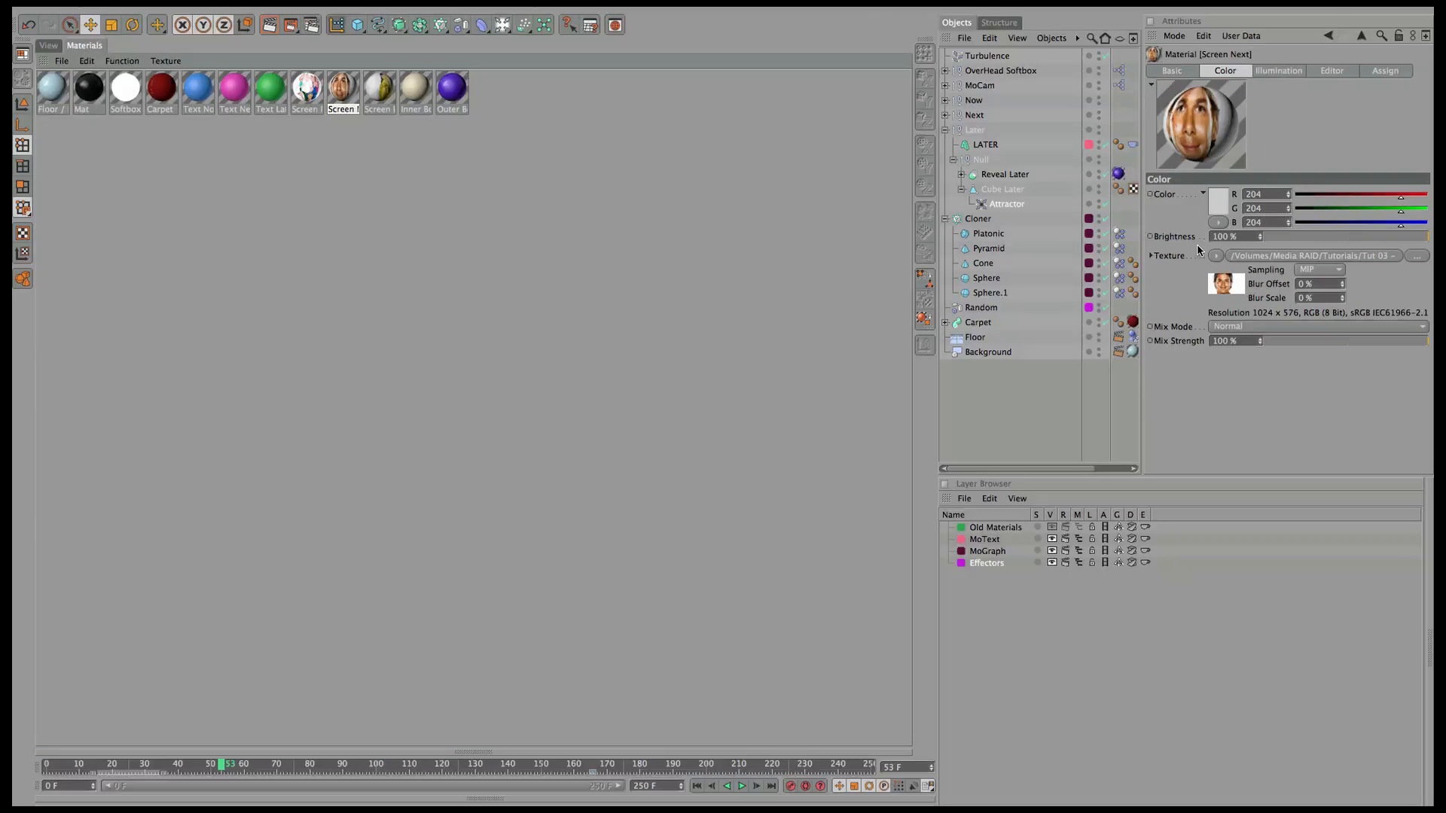
click(1173, 255)
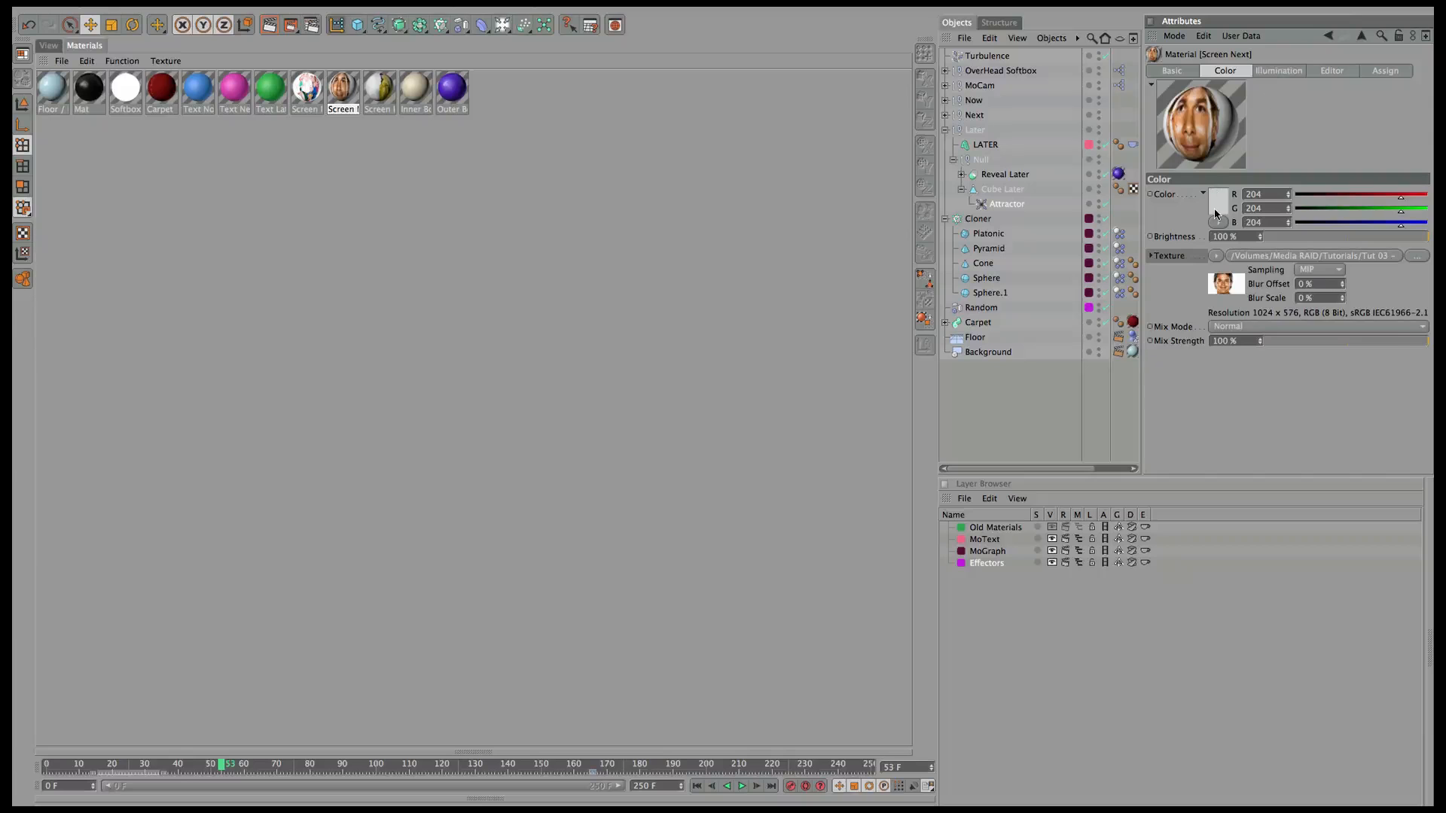
right_click(1189, 244)
click(1166, 256)
right_click(1164, 257)
click(1188, 302)
Enable Luminance on Screen Next and paste the face image into its Luminance texture.
click(1179, 72)
click(1235, 71)
click(1178, 71)
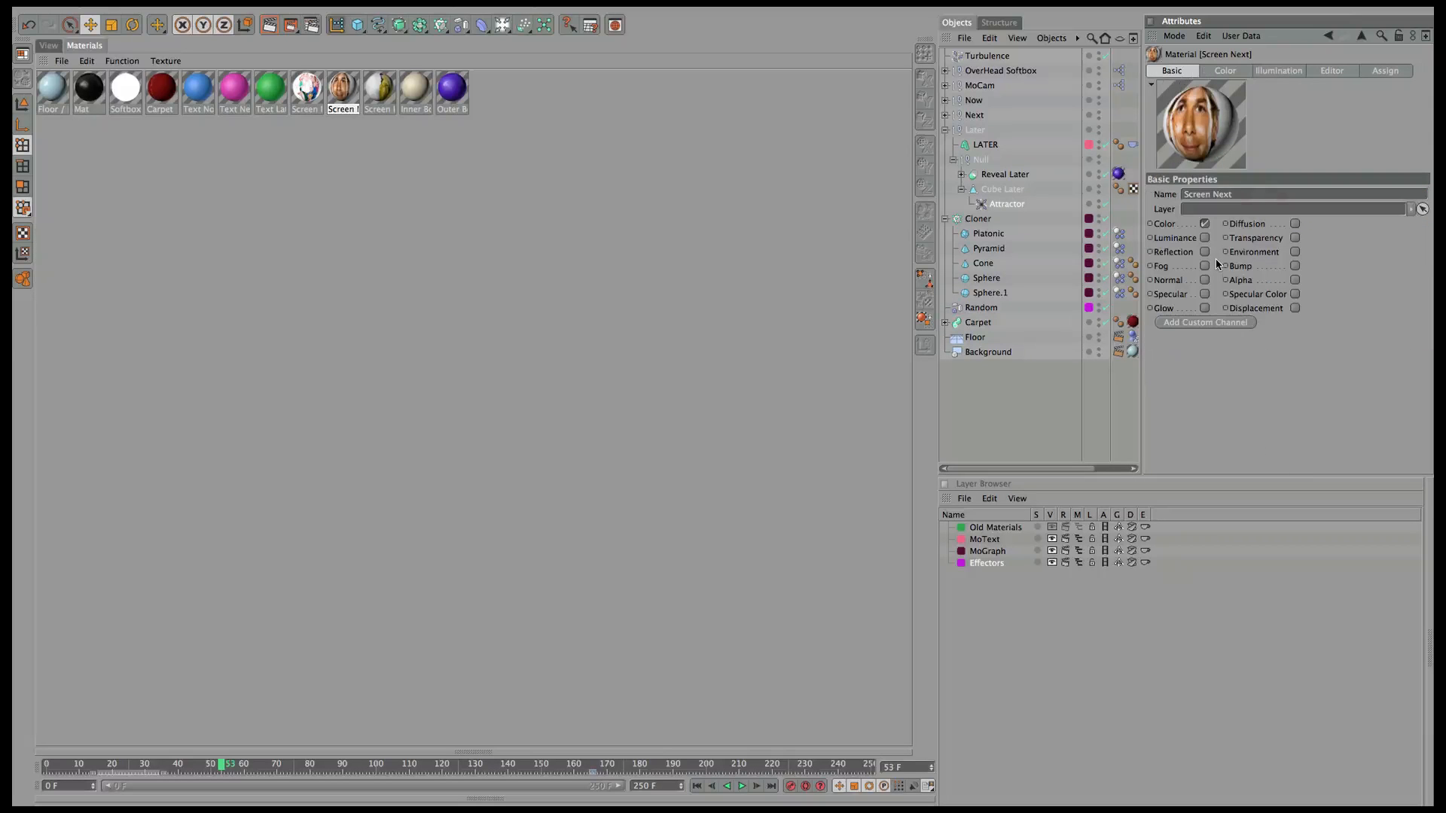
click(1204, 238)
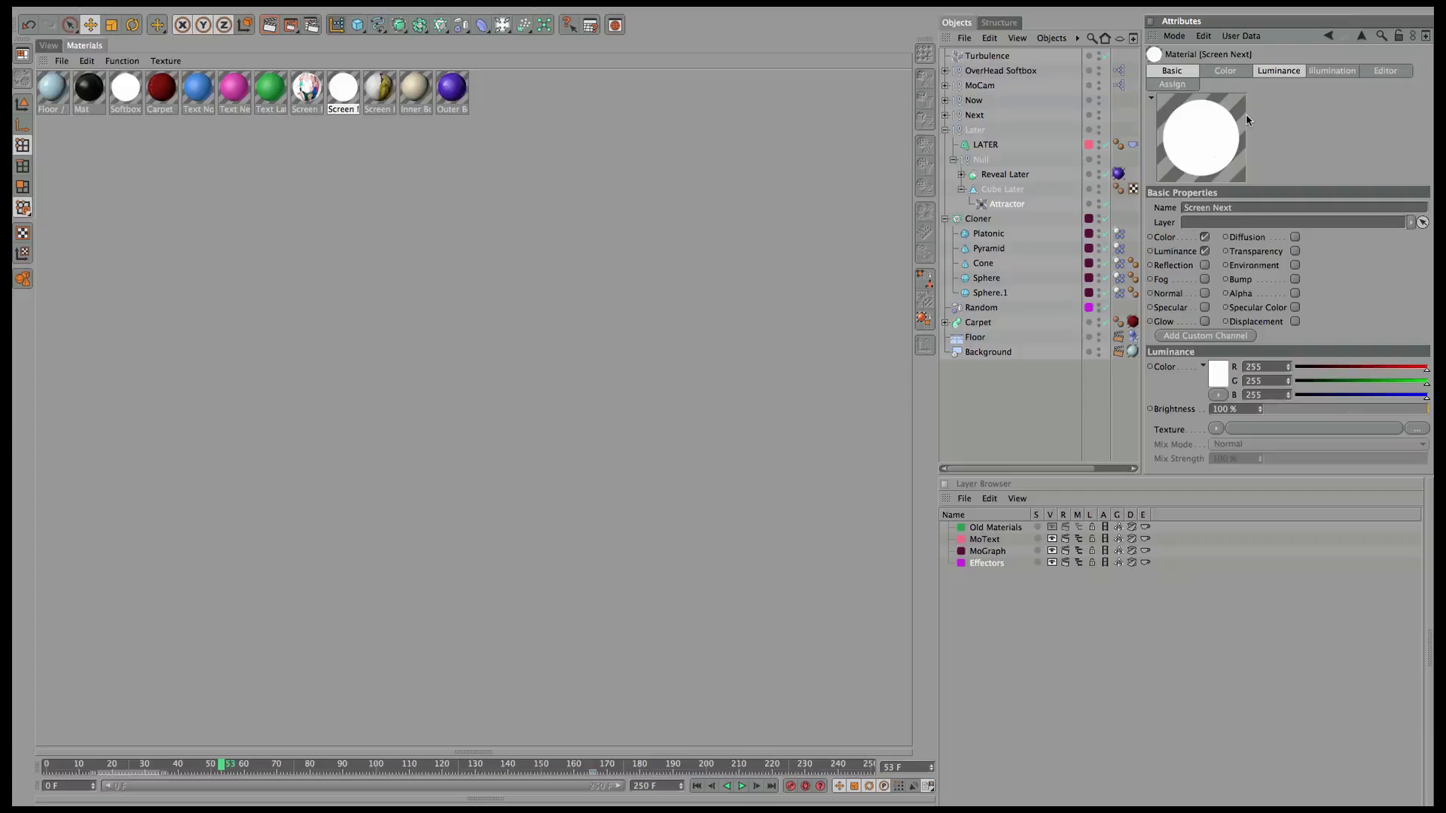
click(1282, 71)
click(1172, 274)
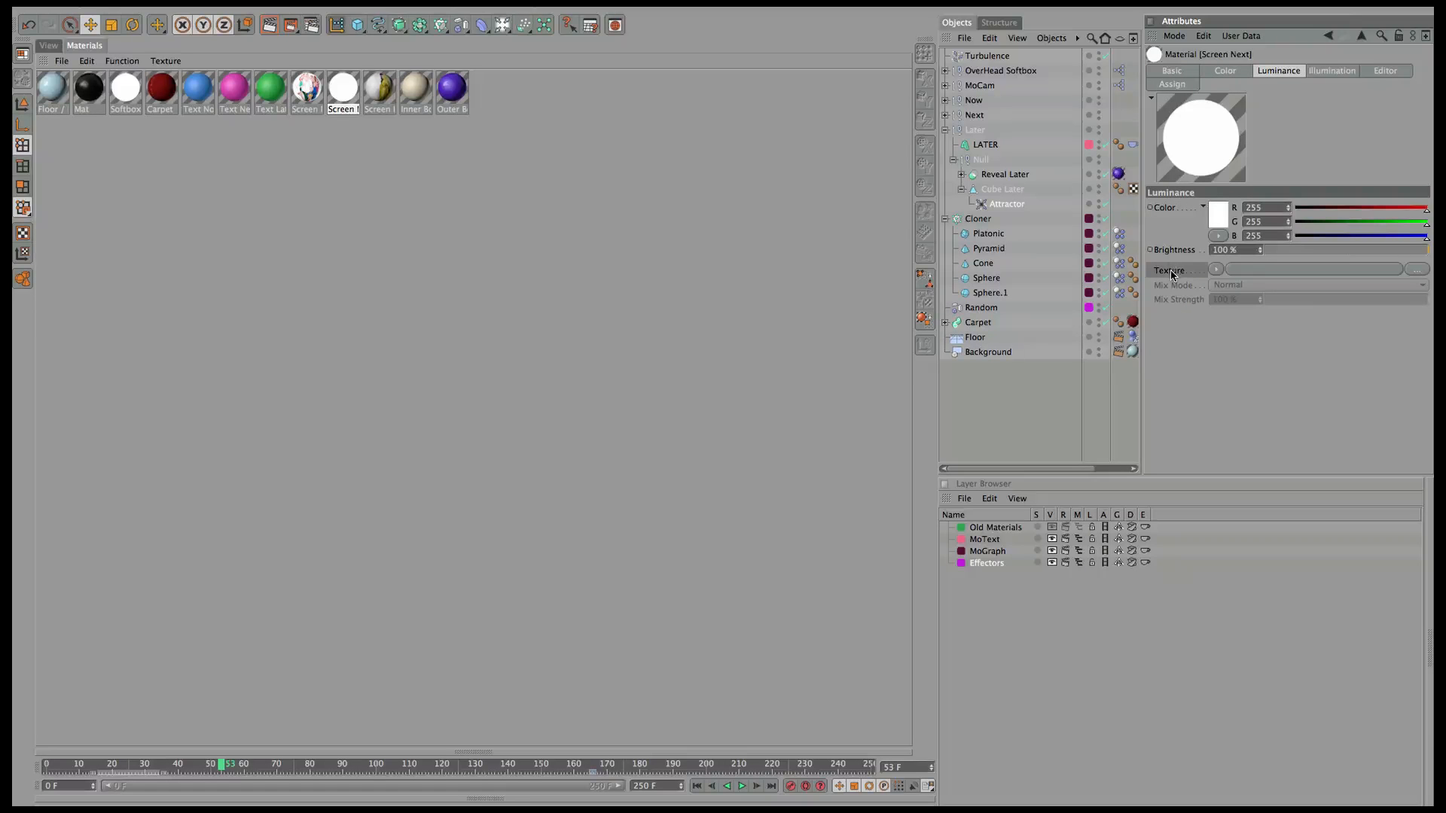
right_click(1179, 276)
click(1239, 329)
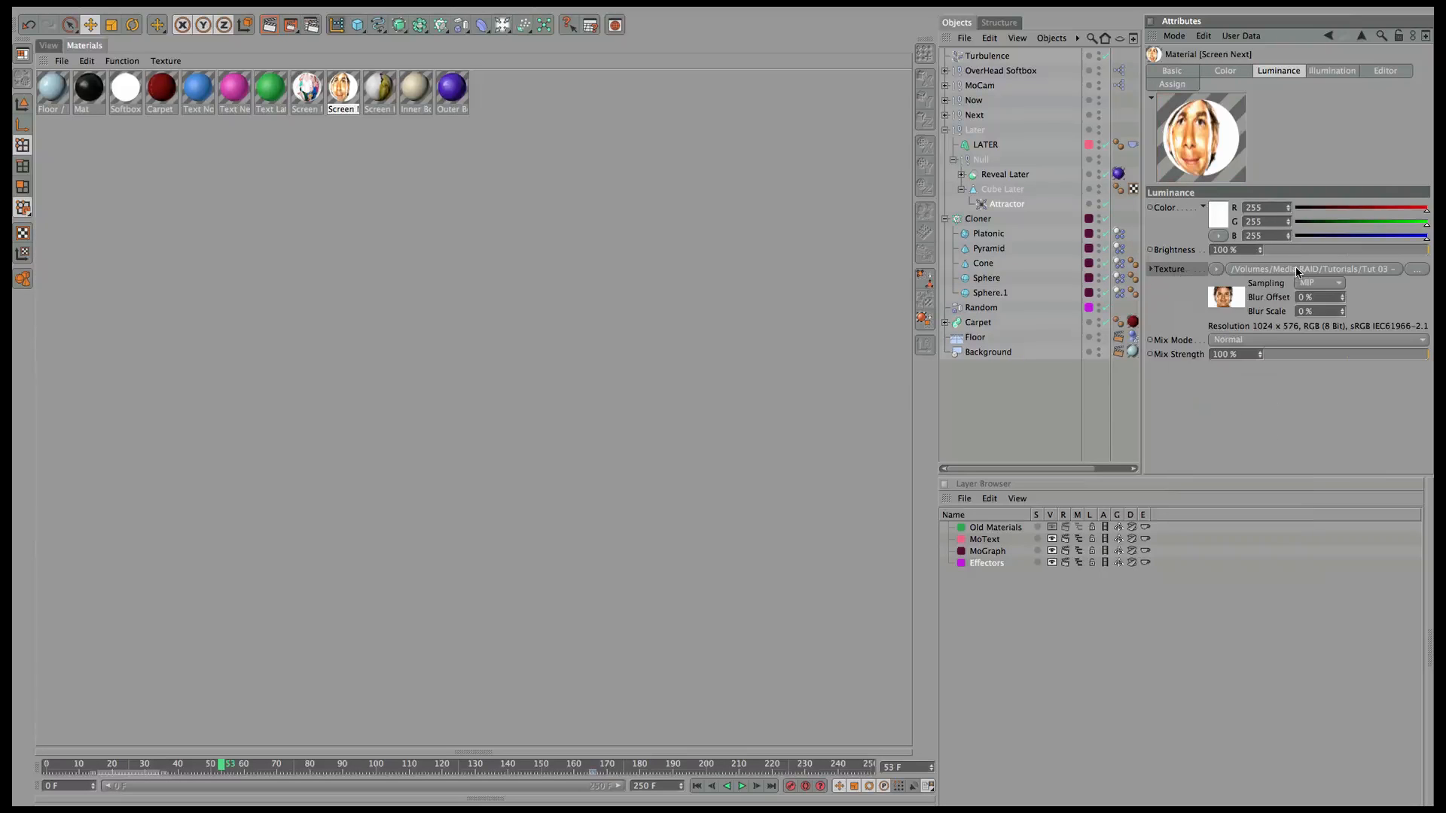
Set Screen Next's luminance mix strength to 60%, then select the Screen Later material.
drag(1243, 354, 1073, 349)
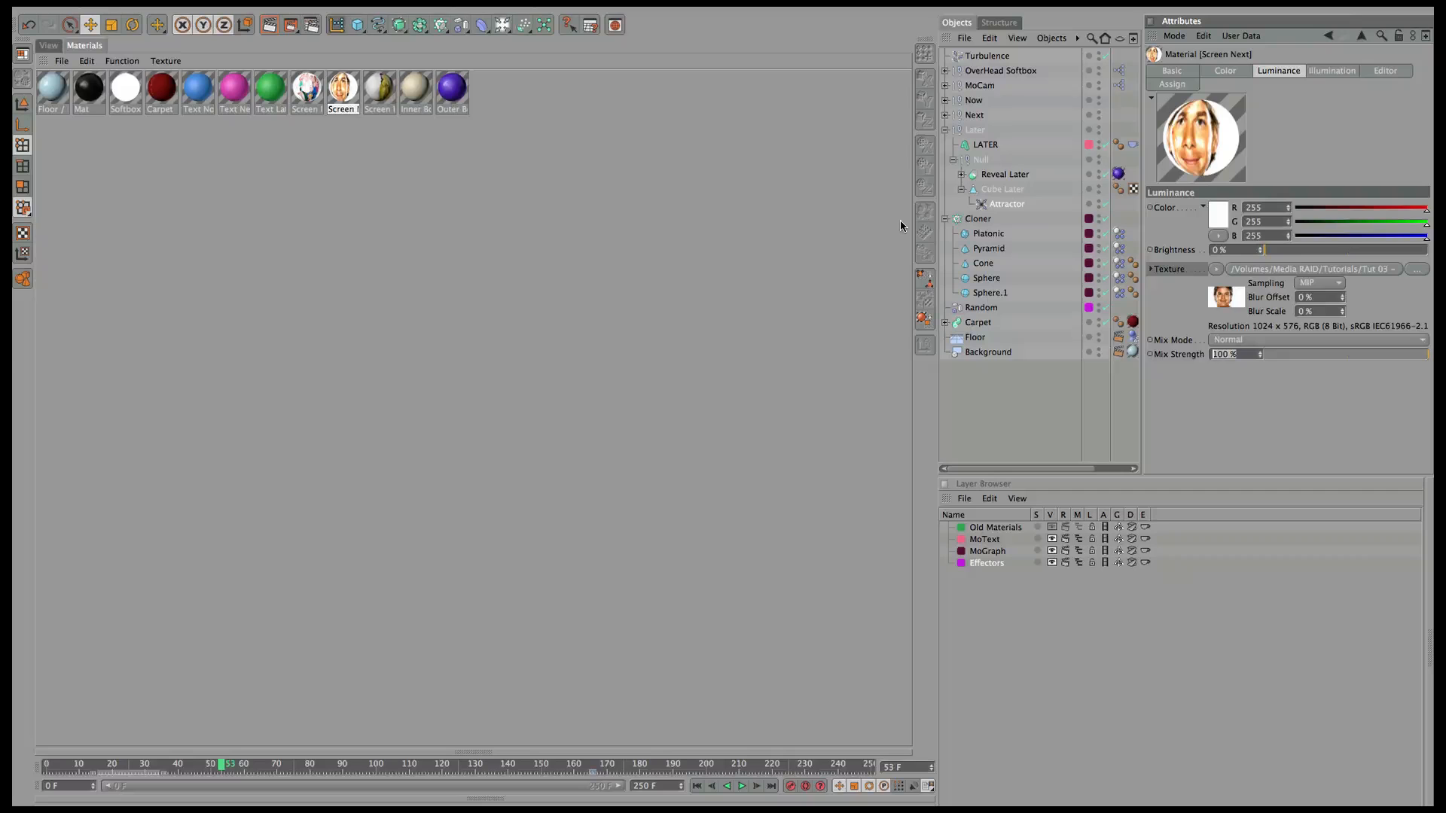
text(60)
key(Return)
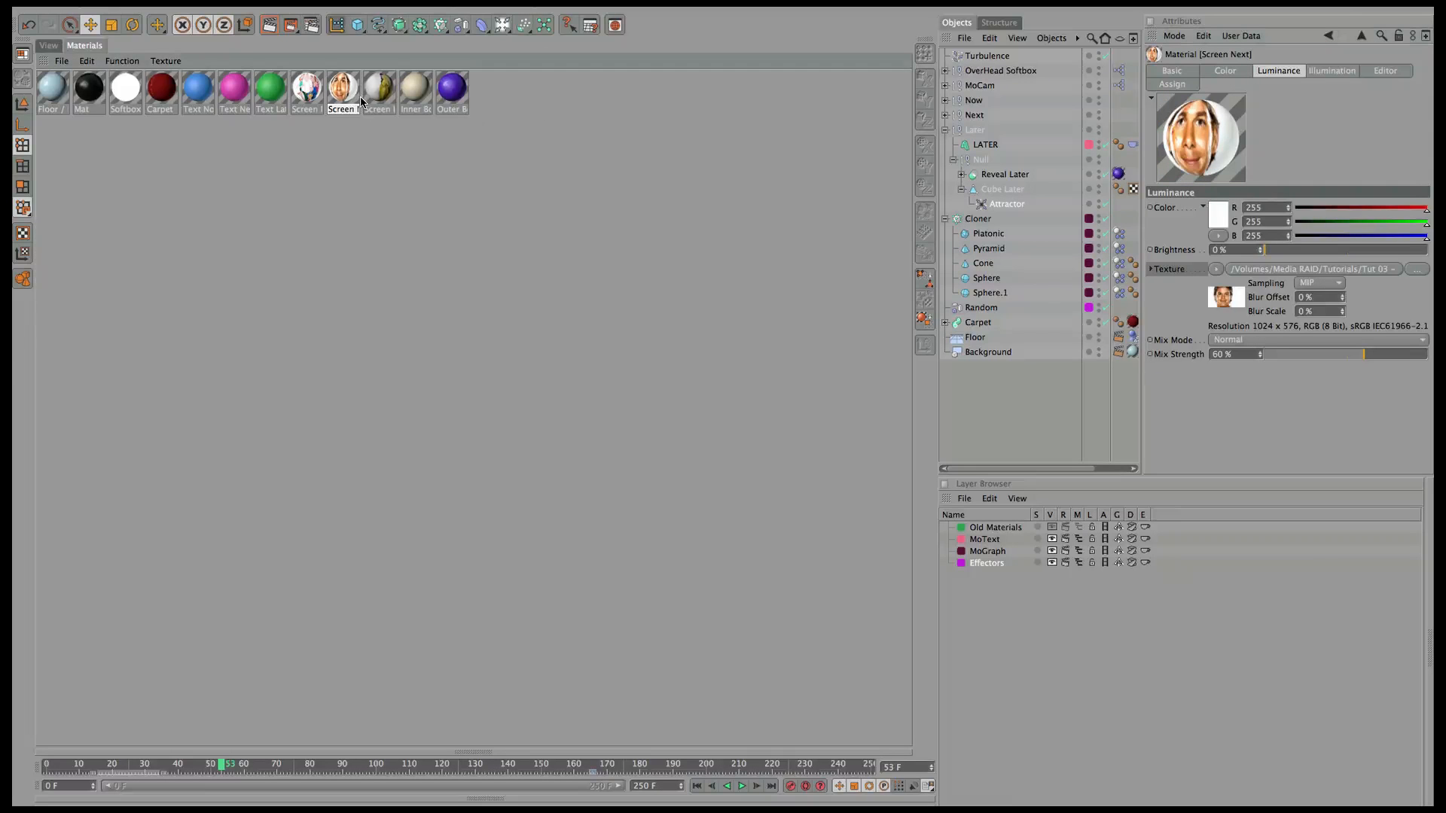
click(377, 98)
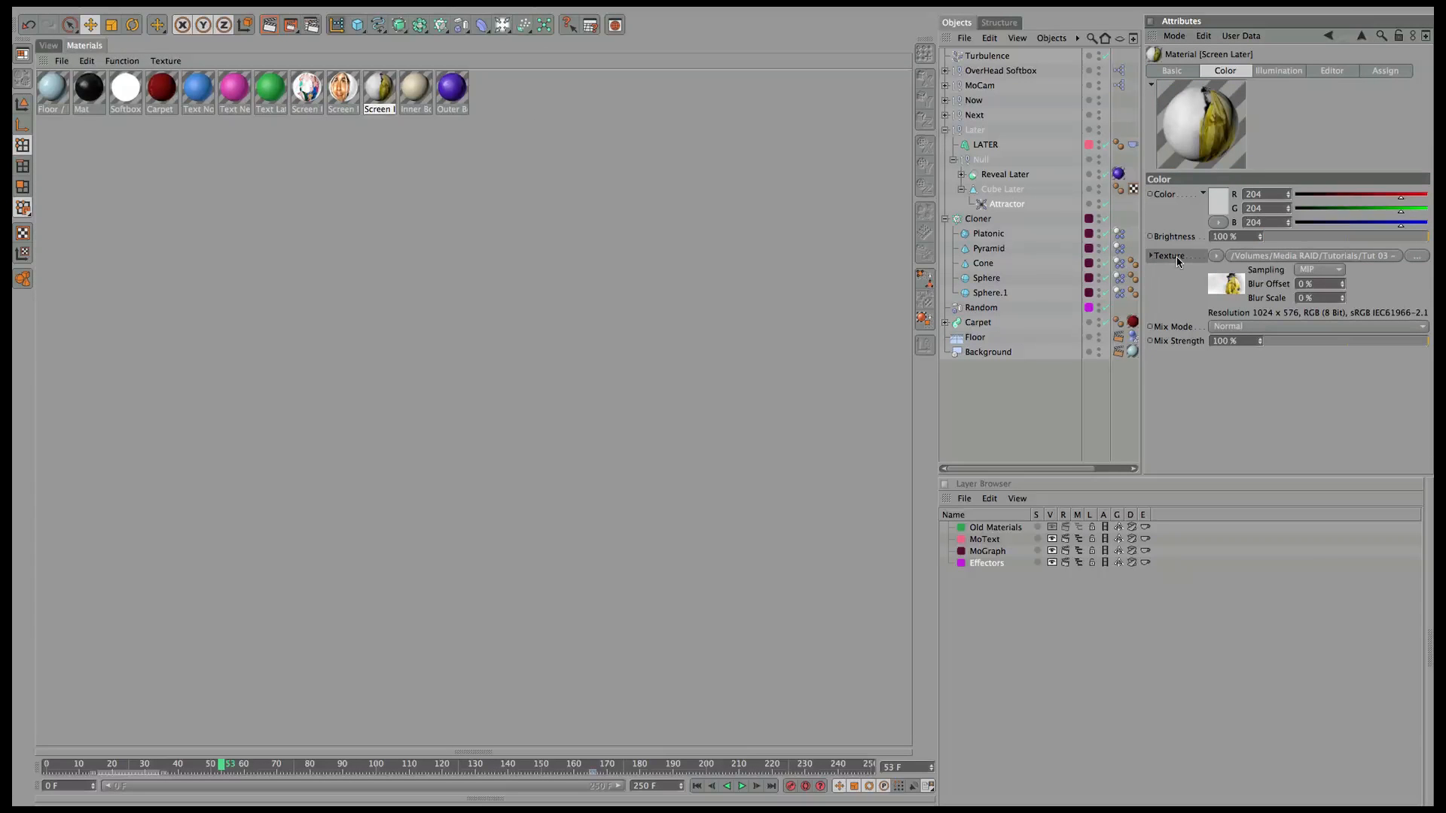
Copy Screen Later's colour texture into a newly enabled Luminance channel.
right_click(1164, 258)
click(1199, 300)
click(1197, 70)
click(1205, 238)
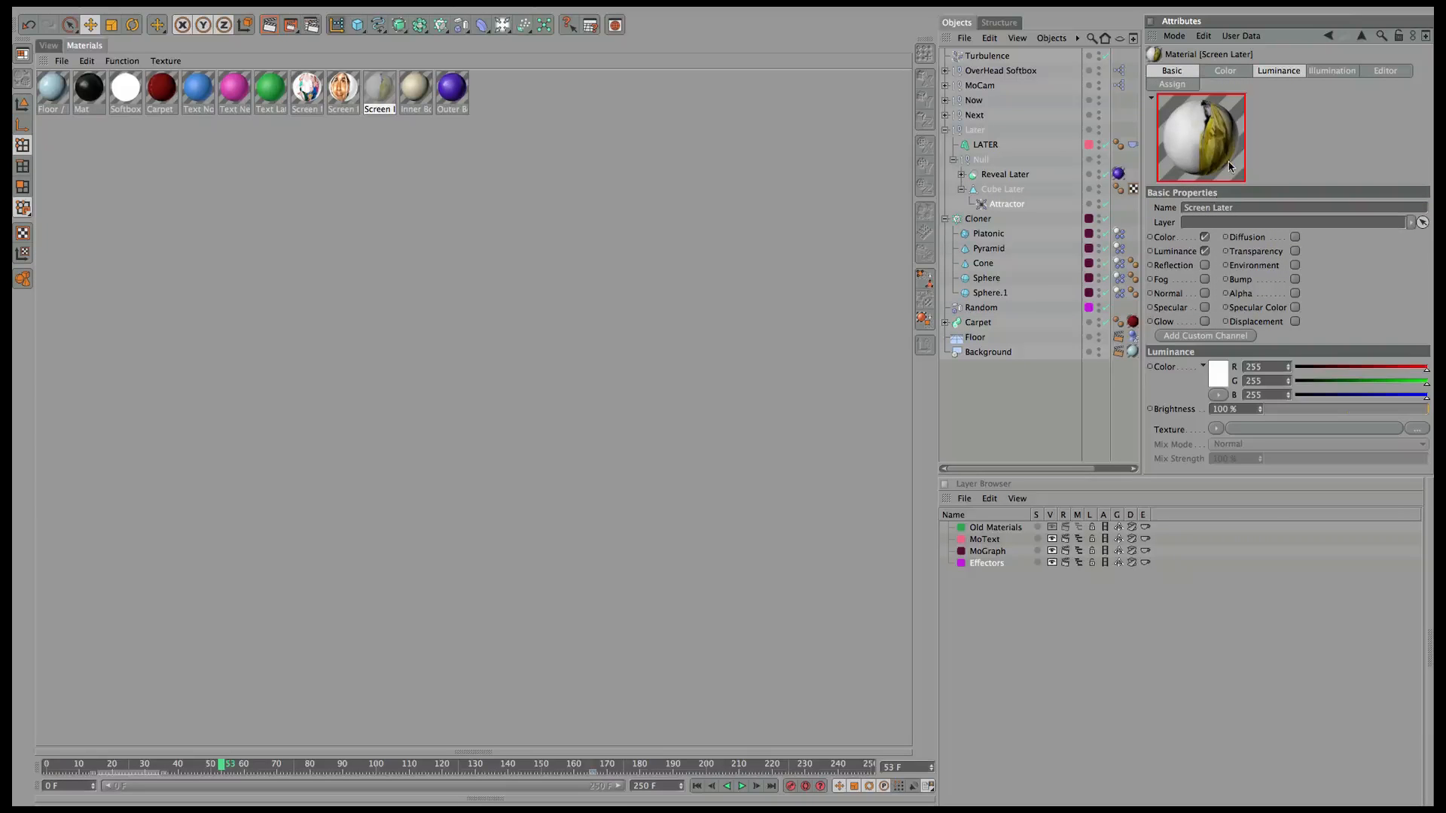
click(1278, 71)
right_click(1179, 267)
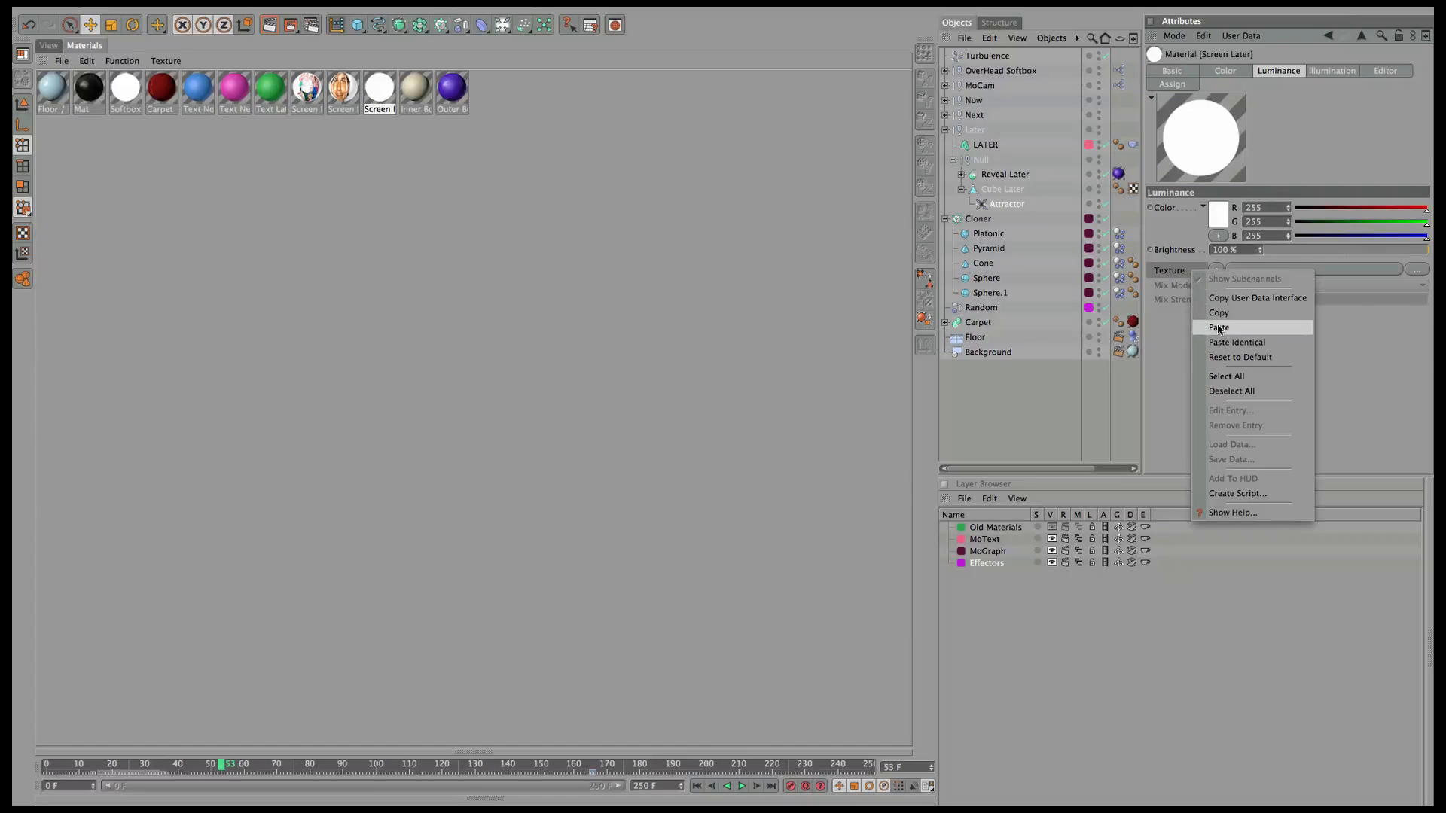
click(1220, 329)
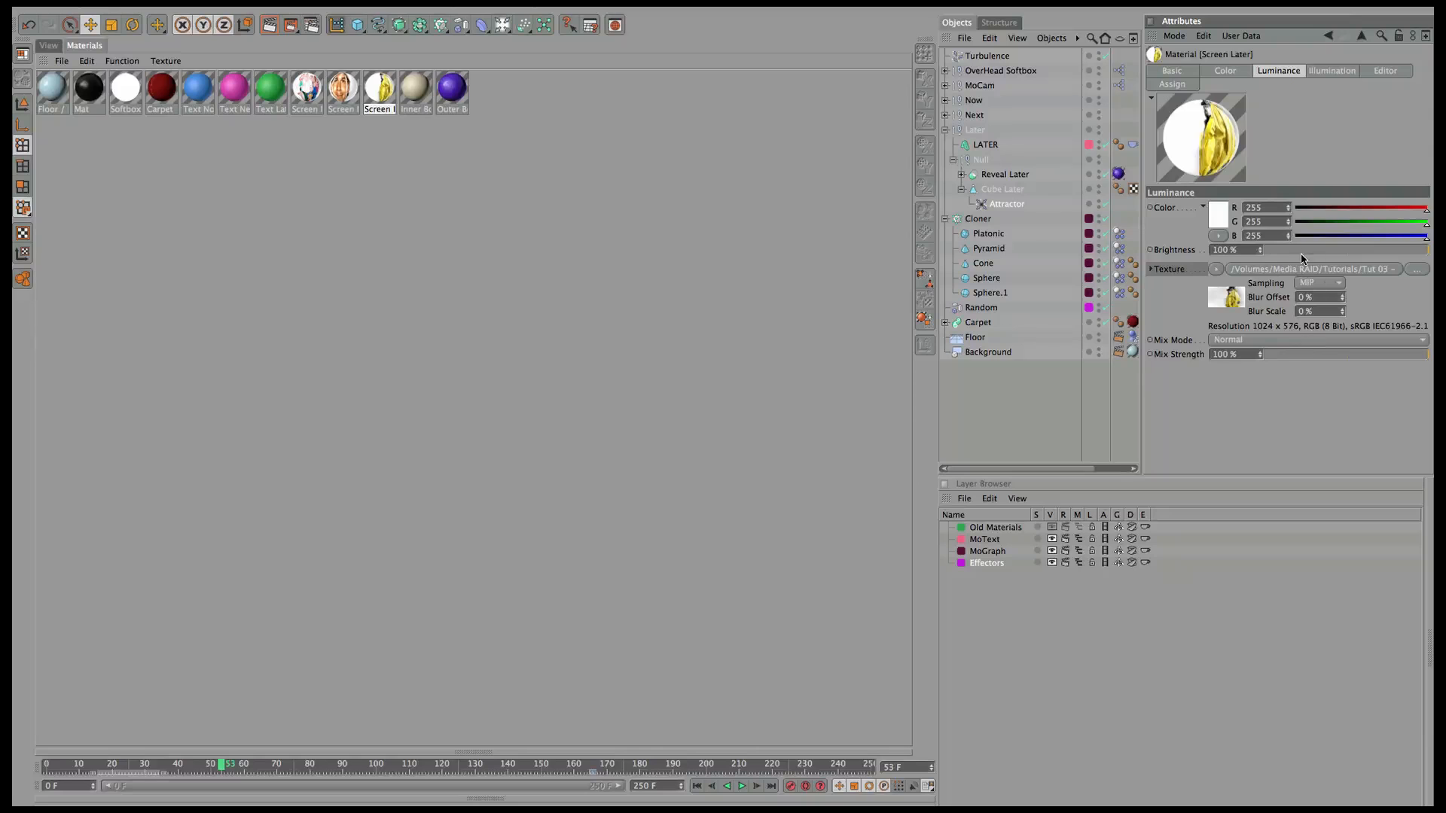
Set Screen Later's luminance brightness to 0% and mix strength to 60%.
drag(1299, 253, 1262, 253)
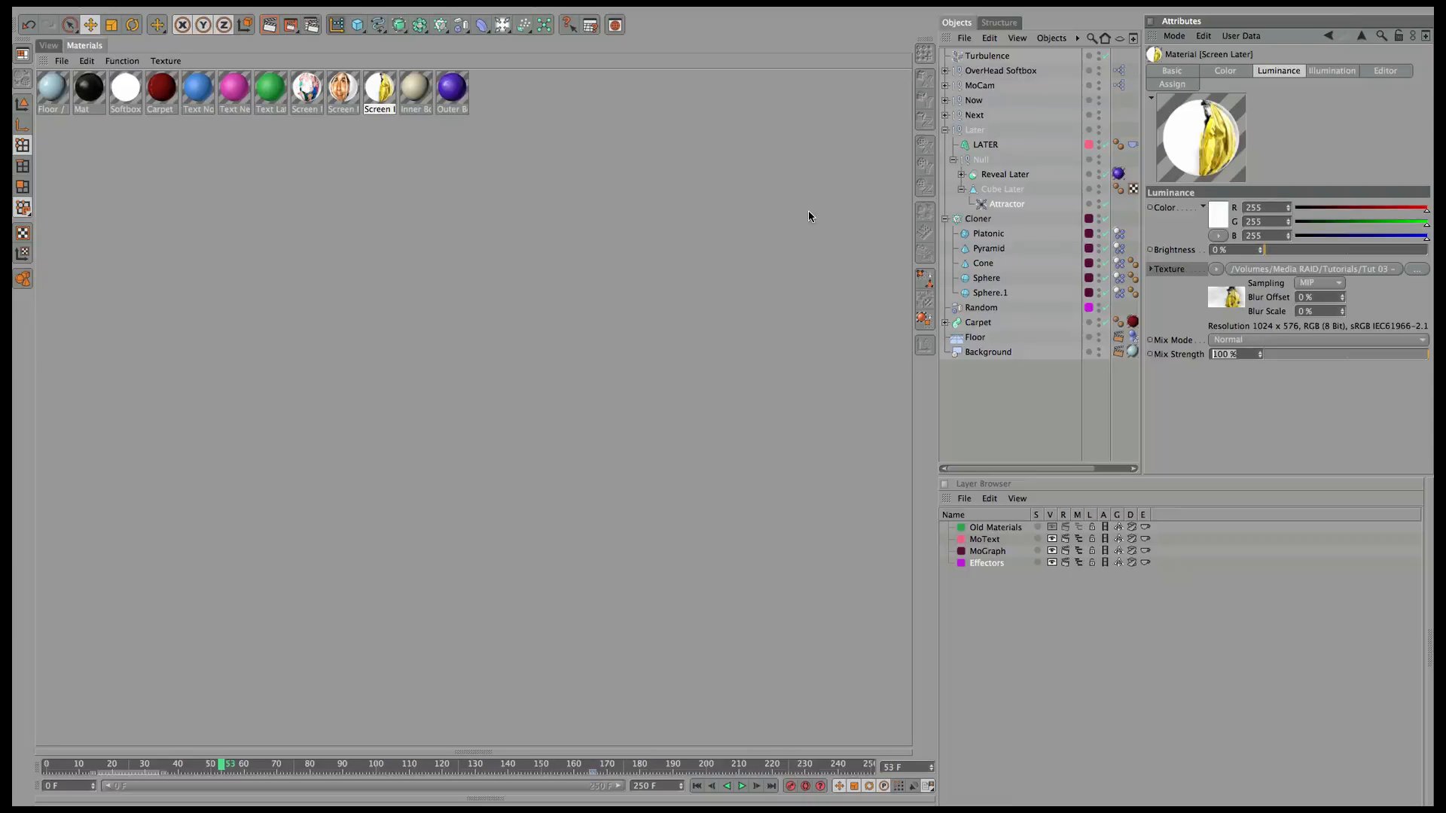
text(60)
key(Return)
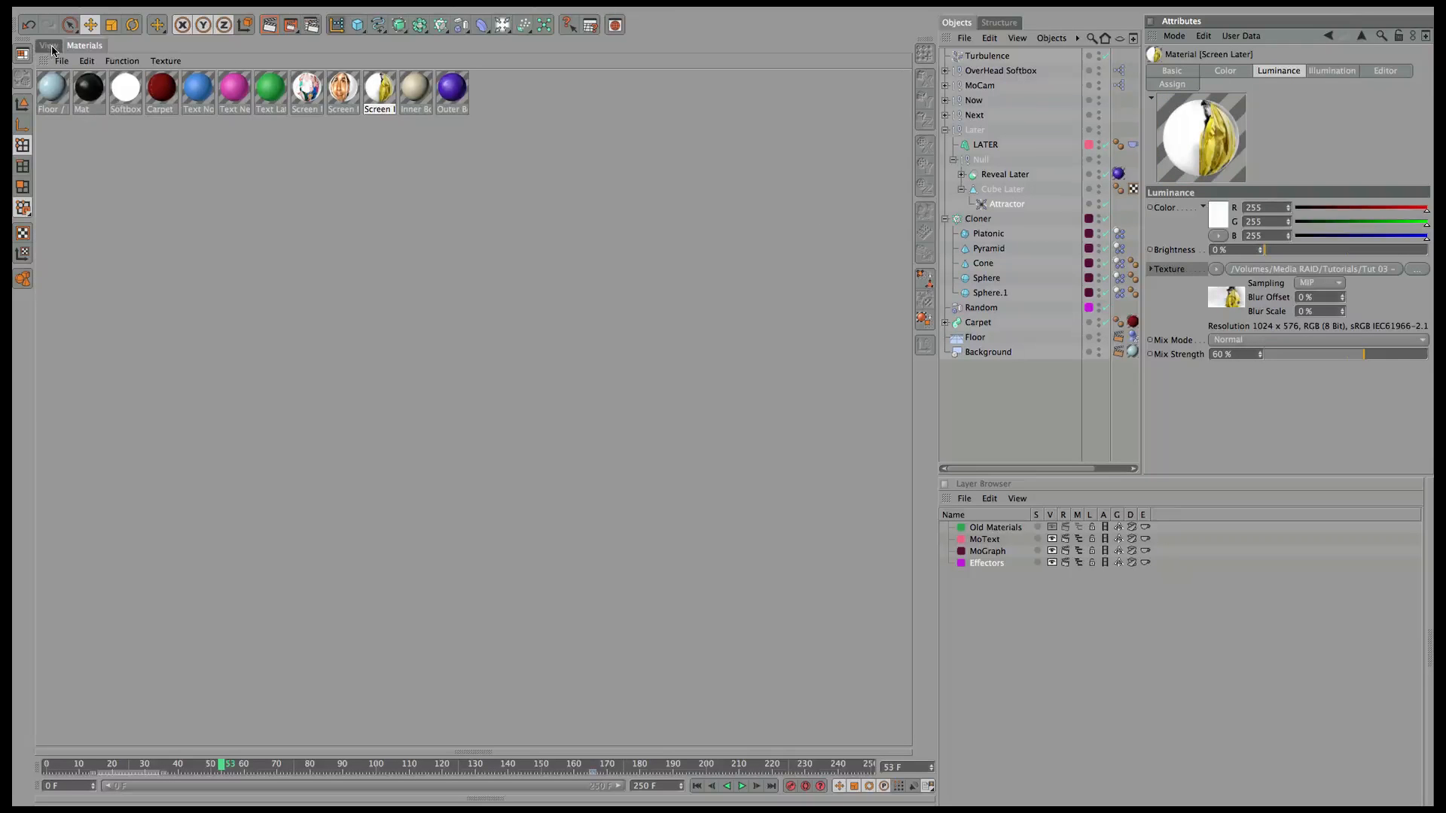
click(50, 46)
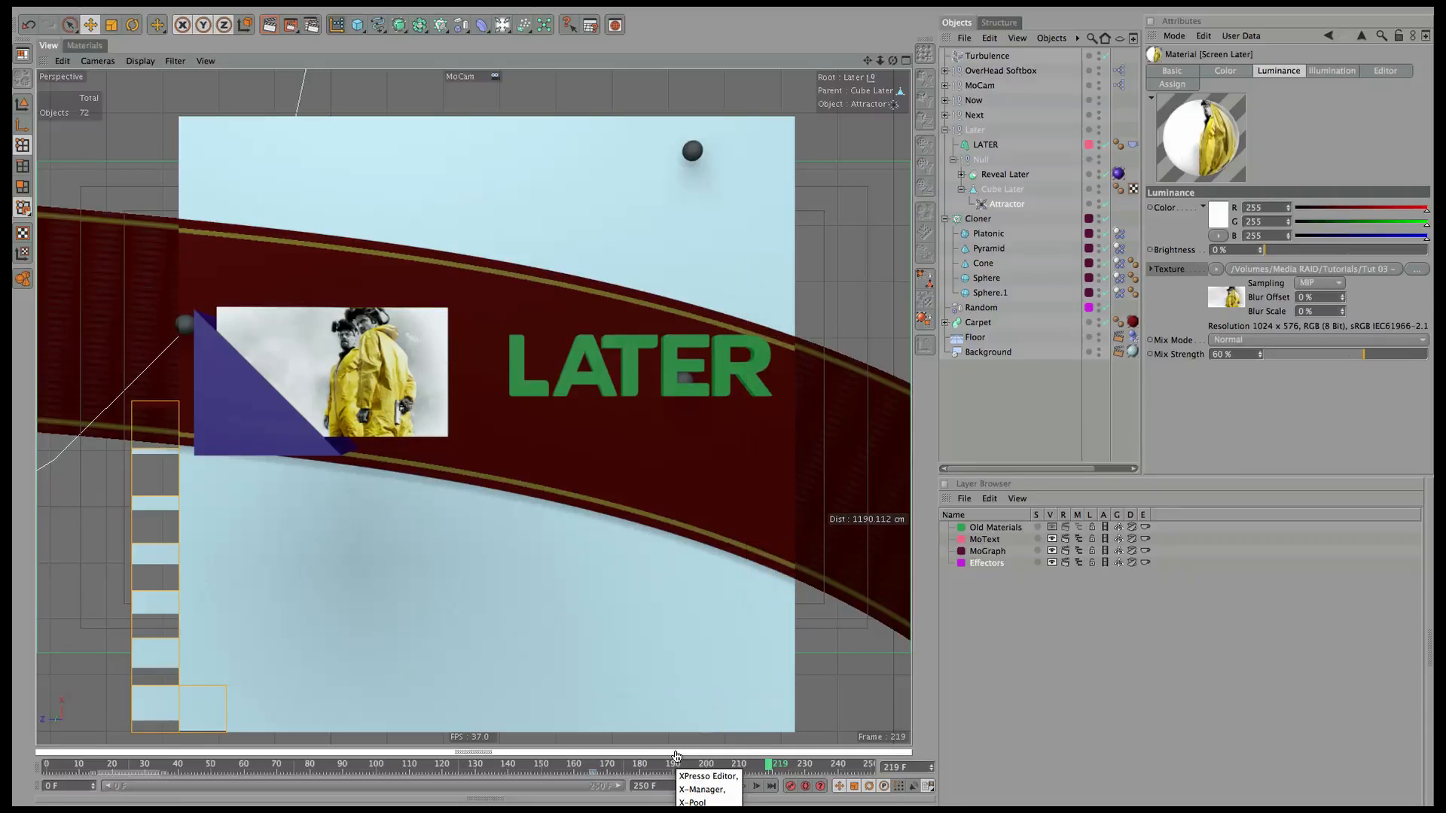
Shift the LATER text to the left and slightly down.
click(979, 146)
drag(624, 397, 612, 399)
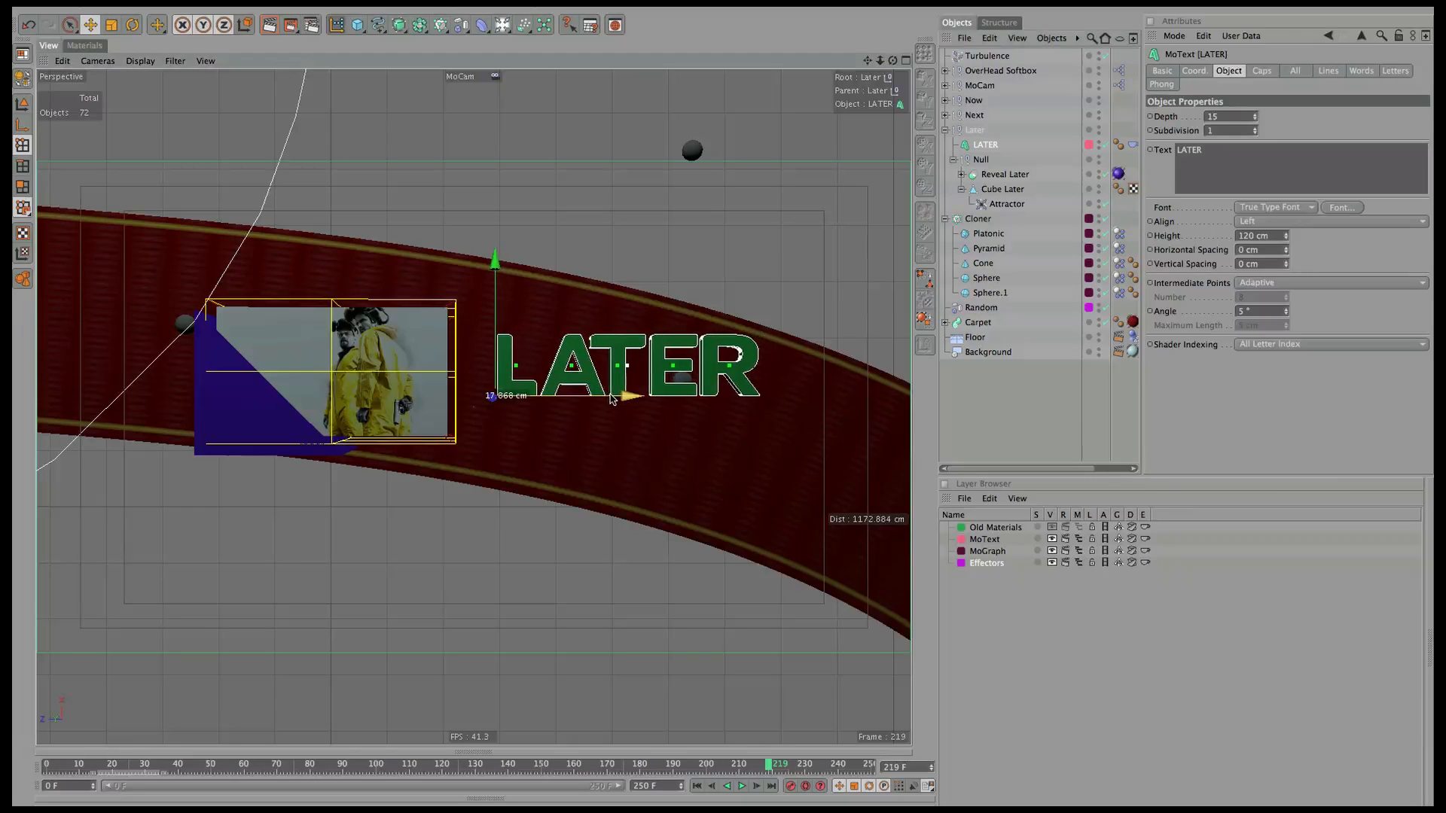
drag(496, 263, 496, 274)
drag(630, 408, 624, 407)
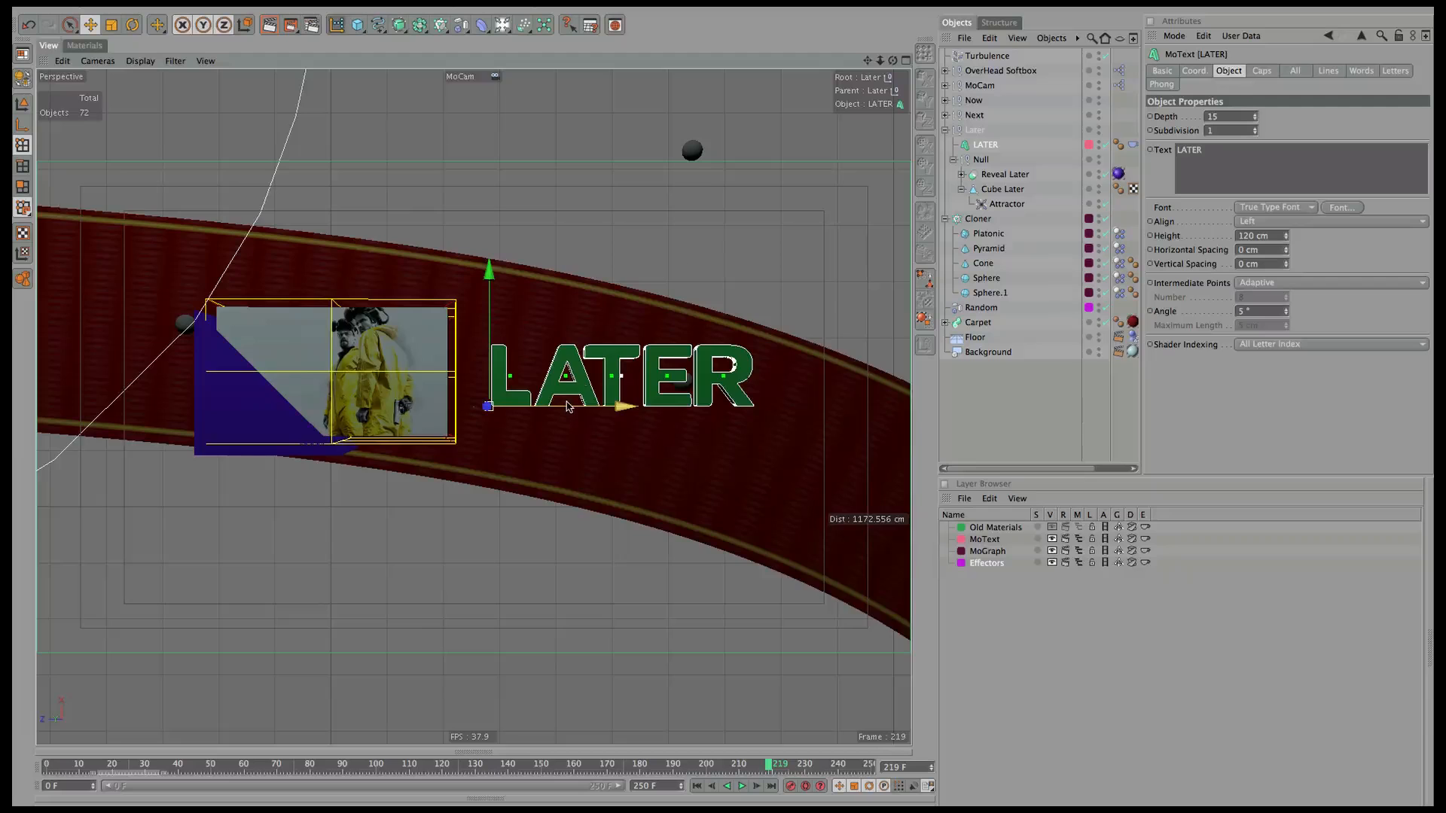
In the side view, move the Later group down about 68 cm.
click(906, 61)
middle_click(446, 418)
click(974, 131)
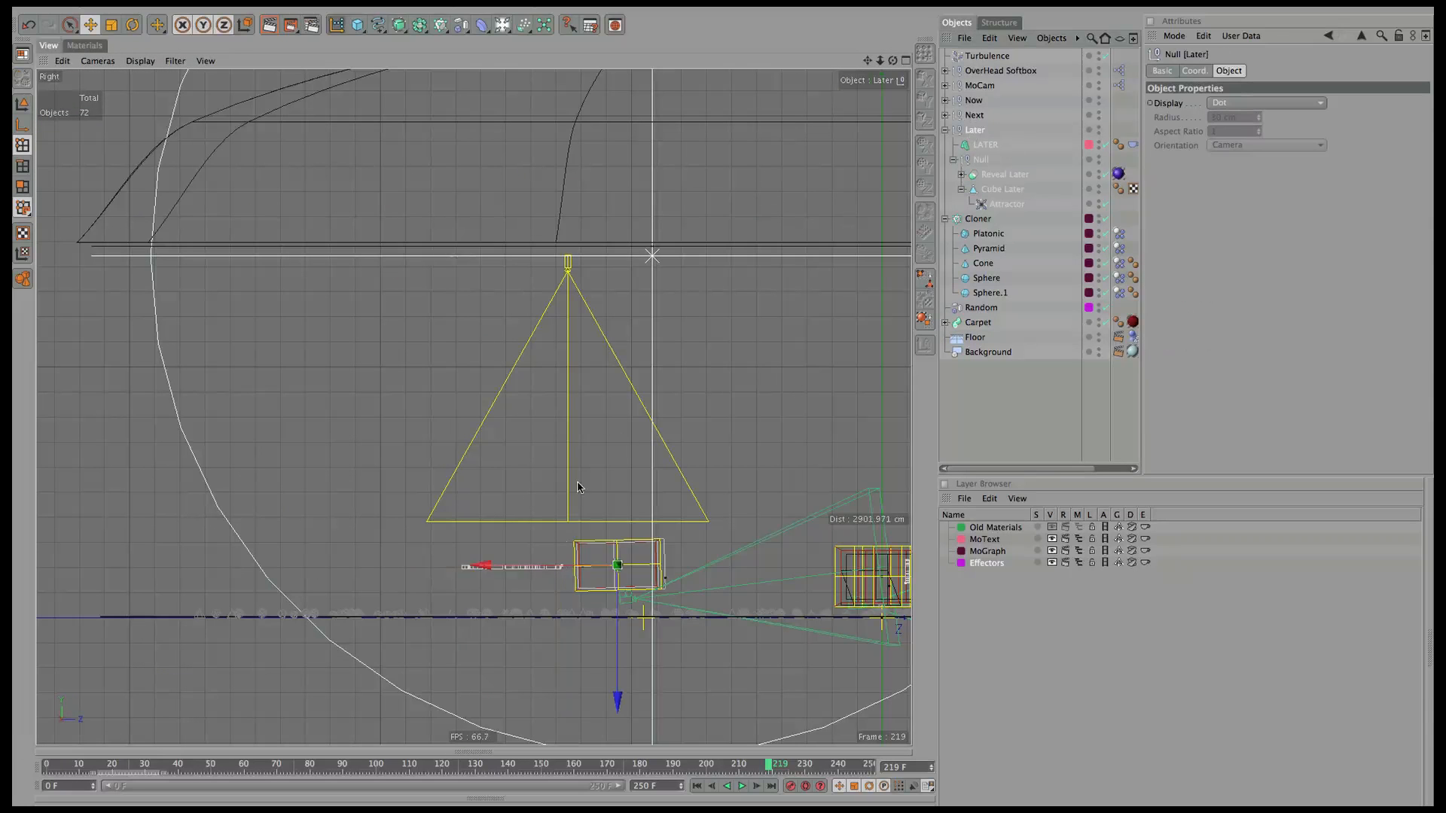
drag(616, 645, 613, 663)
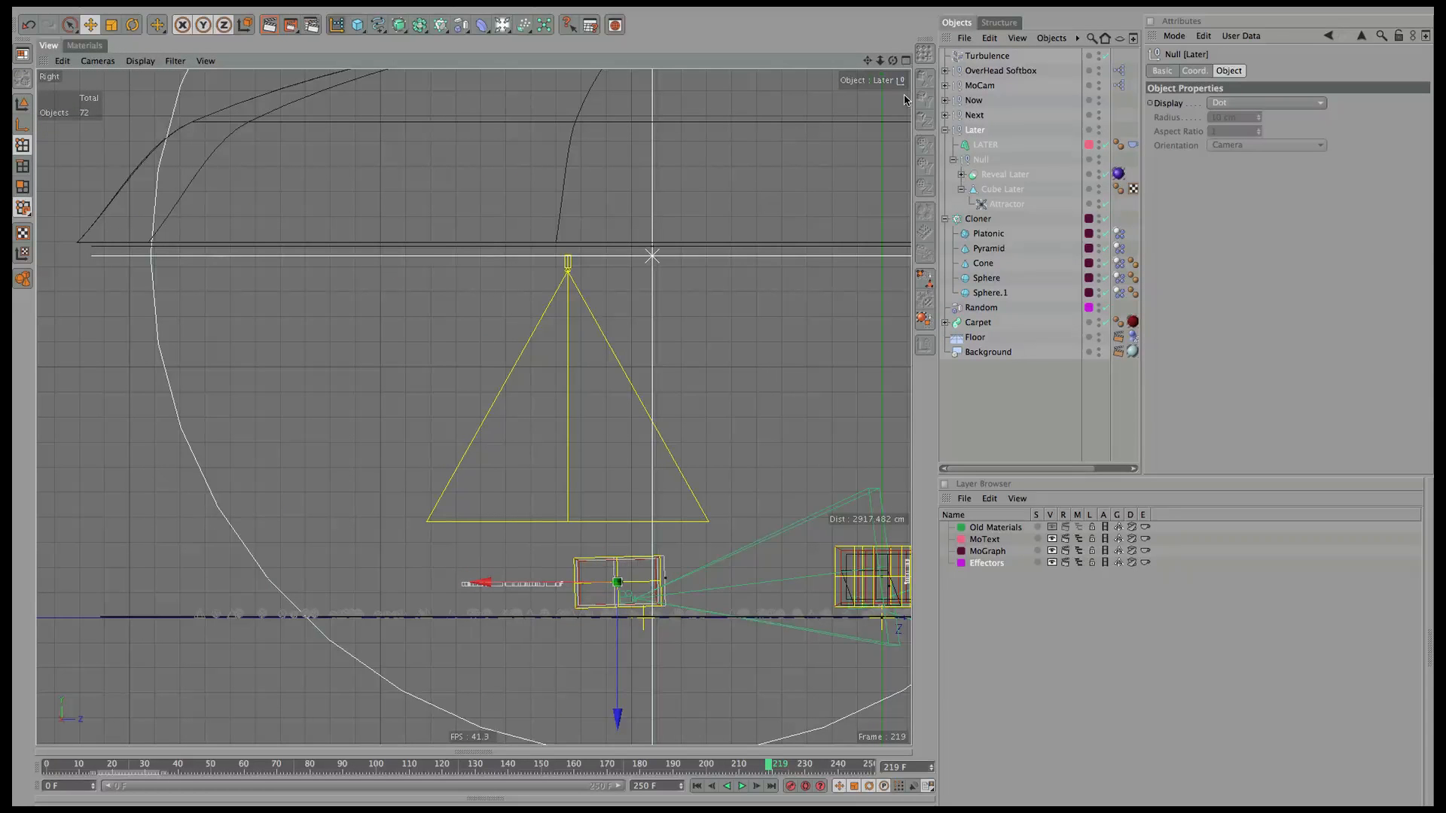
click(906, 61)
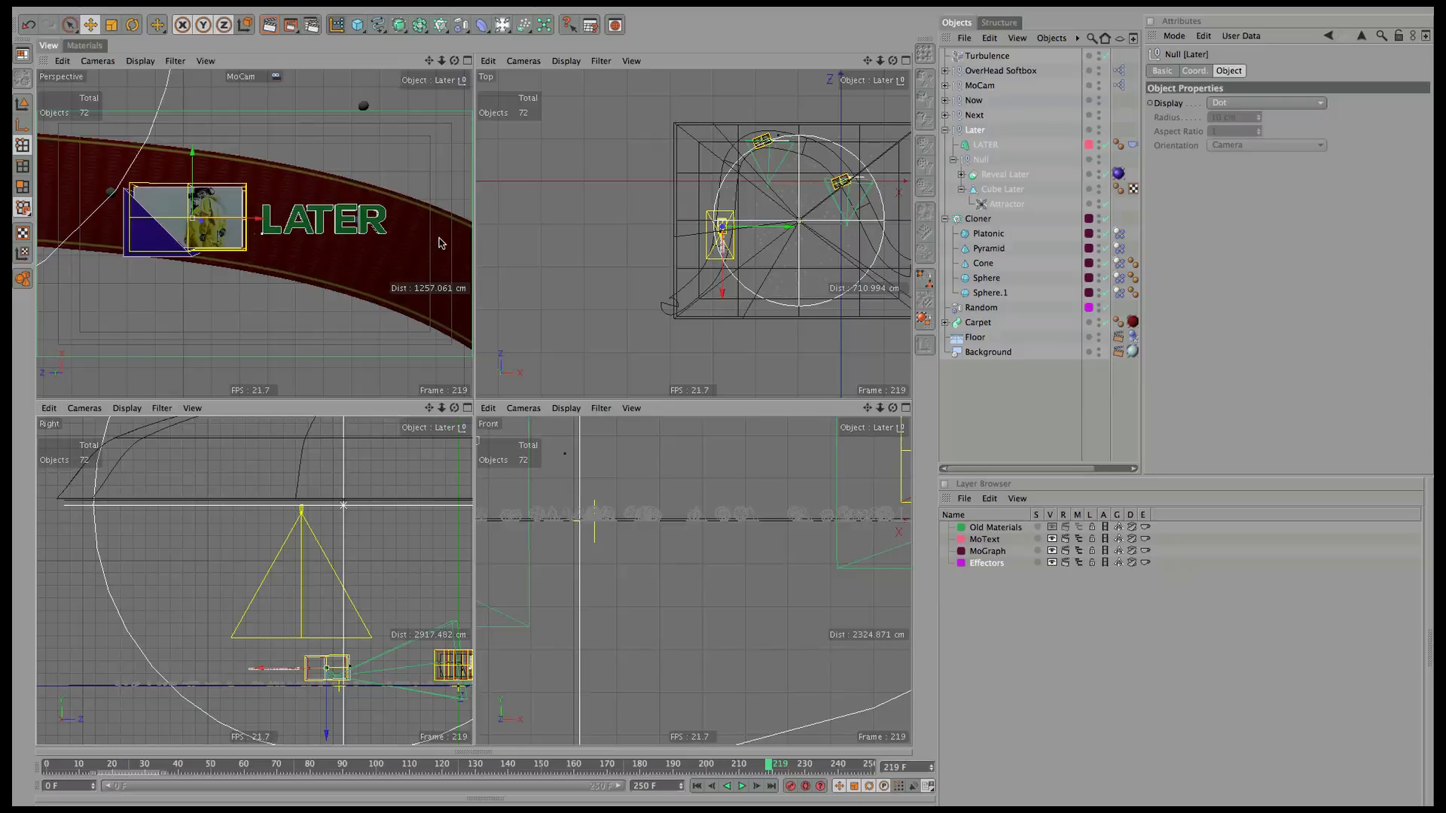
Go to frame 124, select the Platonic object, and show the material list.
click(455, 767)
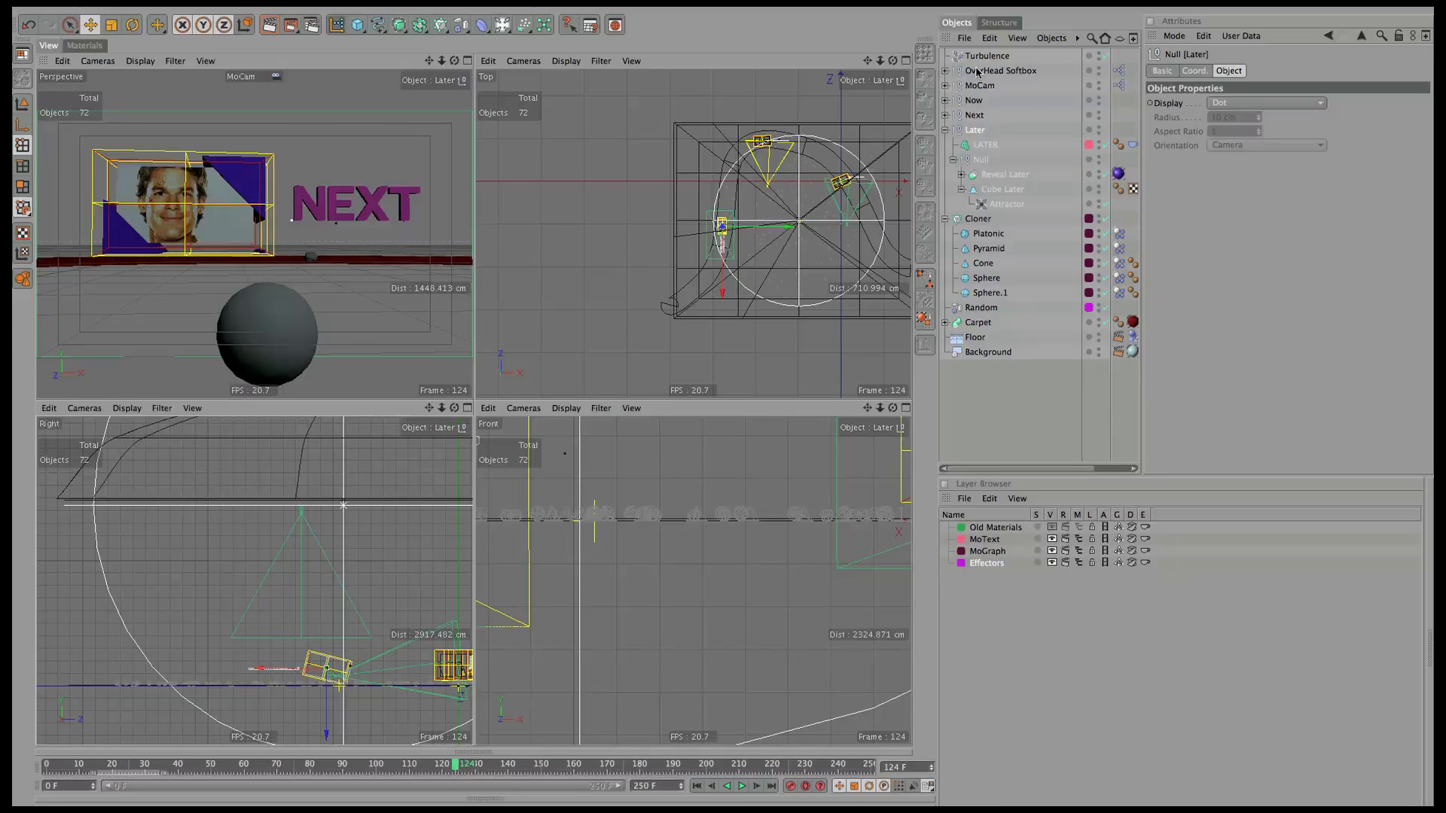
click(945, 130)
click(945, 114)
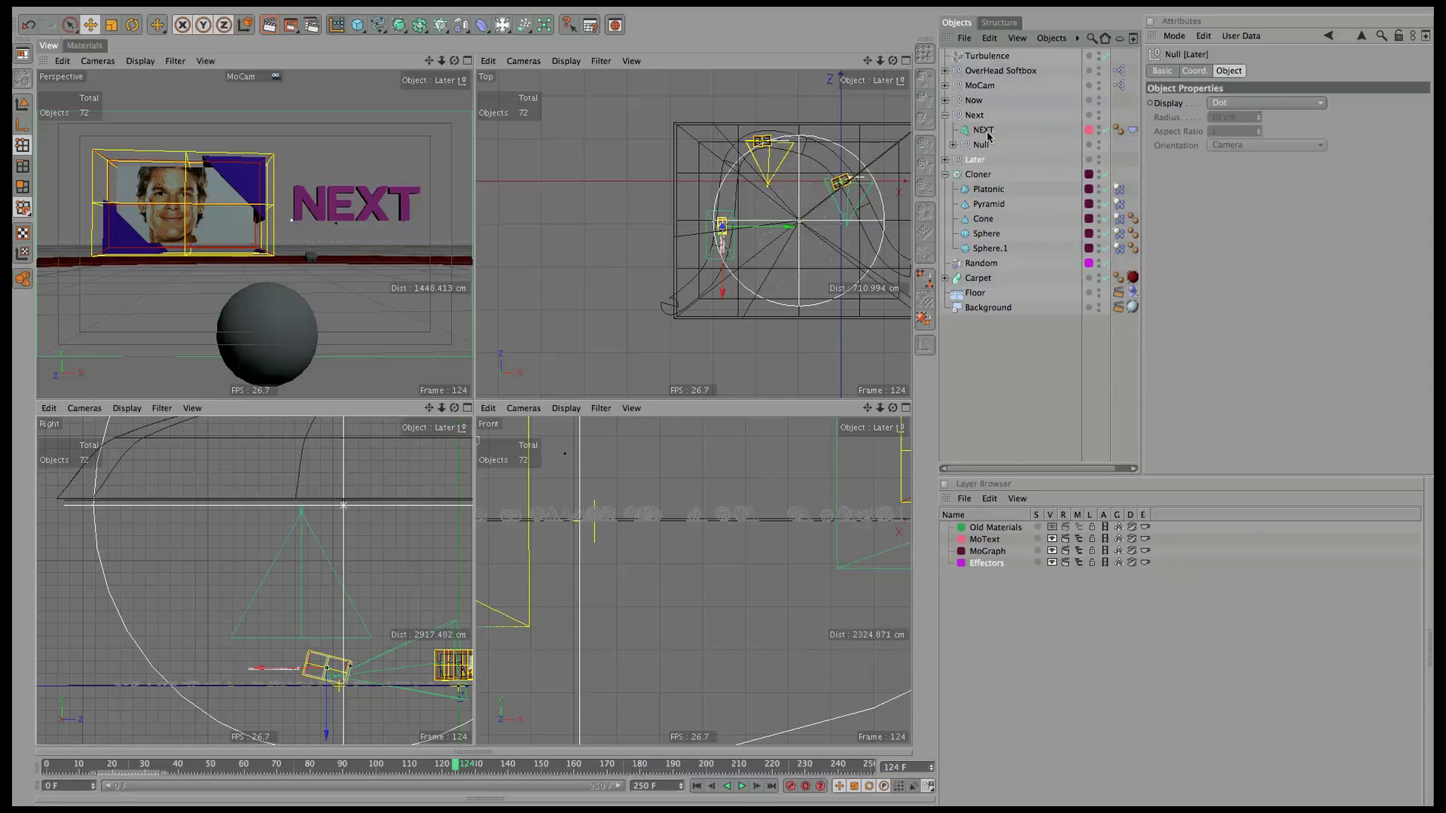
click(946, 115)
click(989, 160)
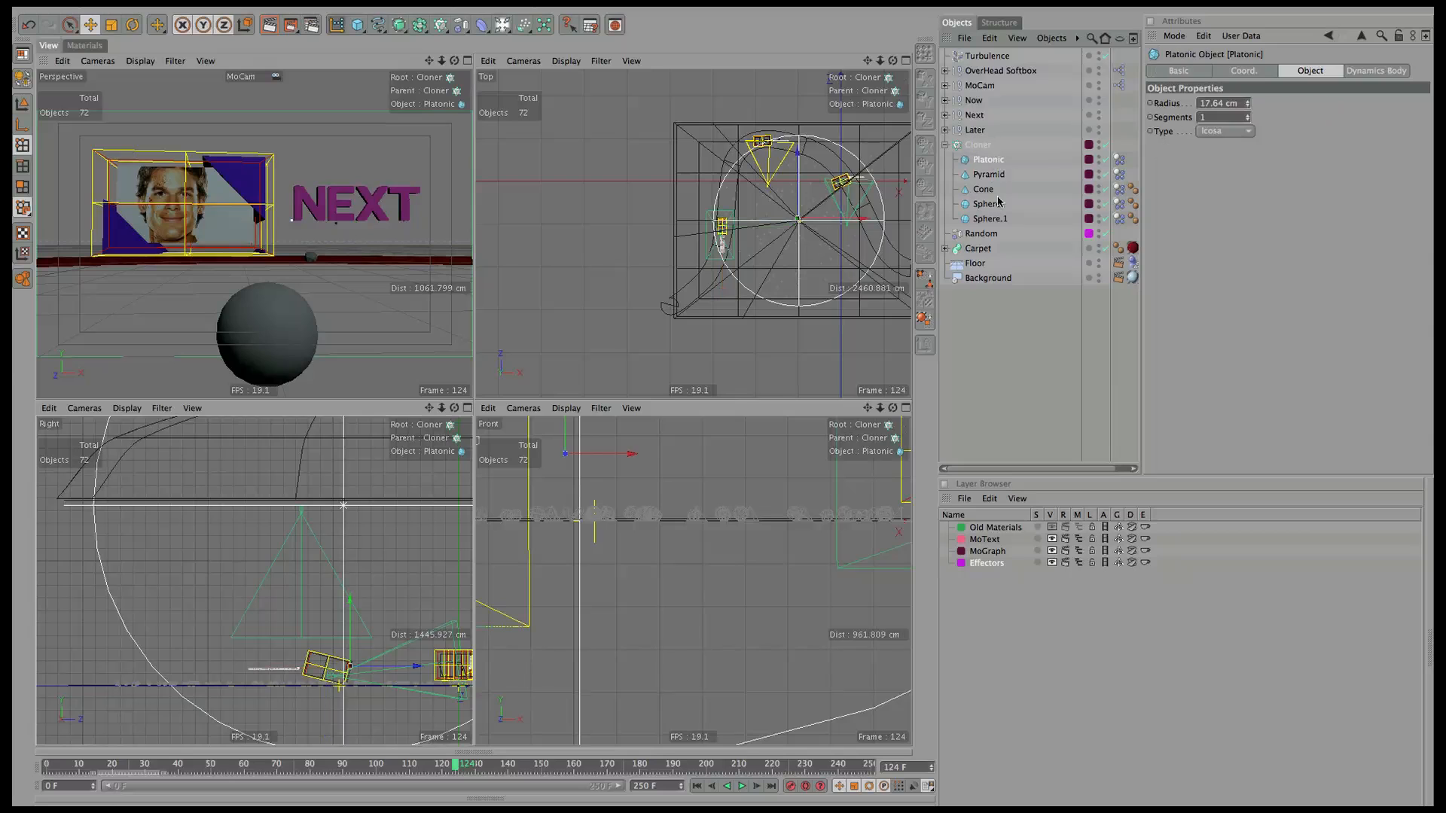
click(85, 45)
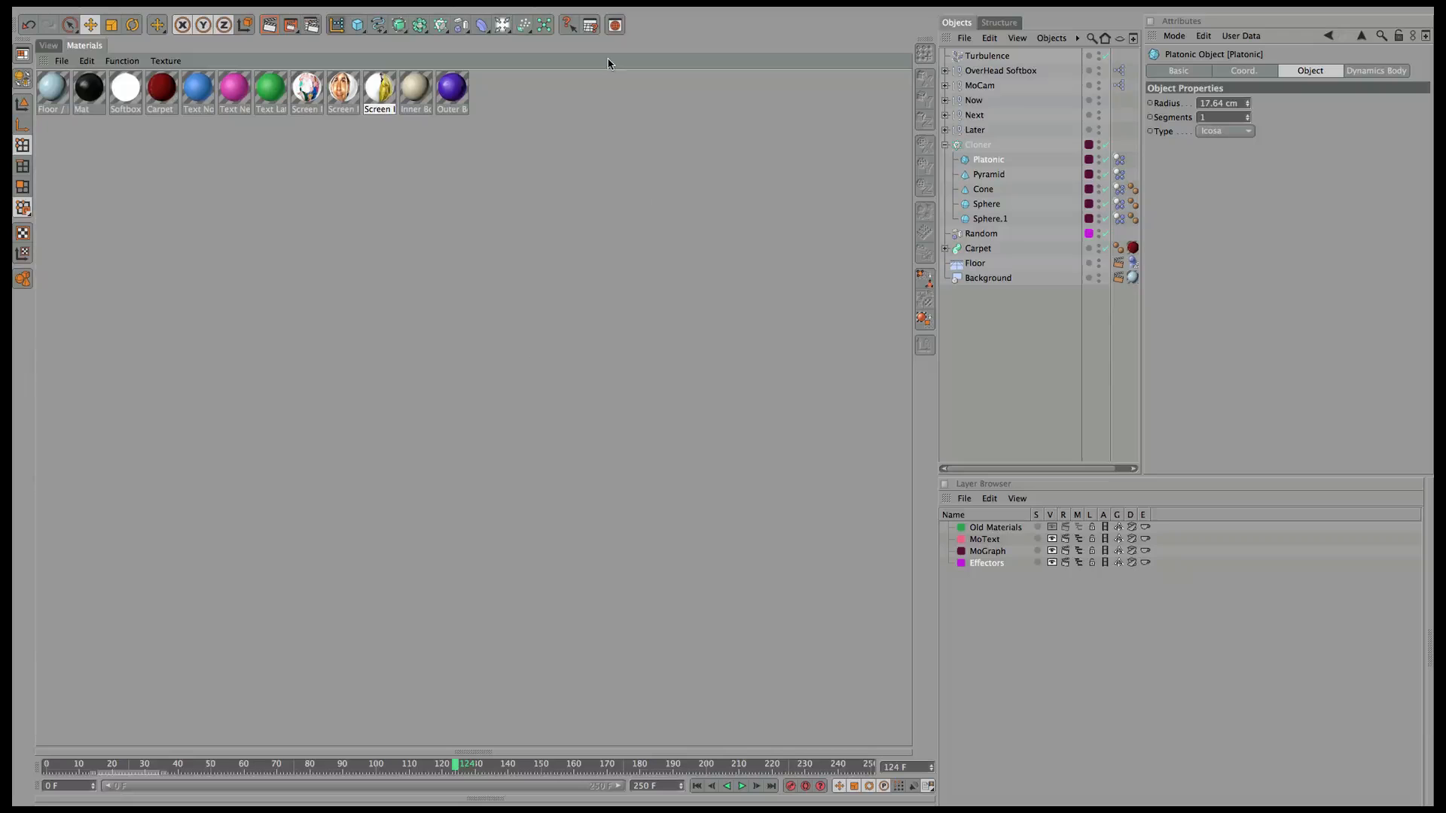
Create a new material with a hard-edged Gradient as its colour texture.
double_click(504, 111)
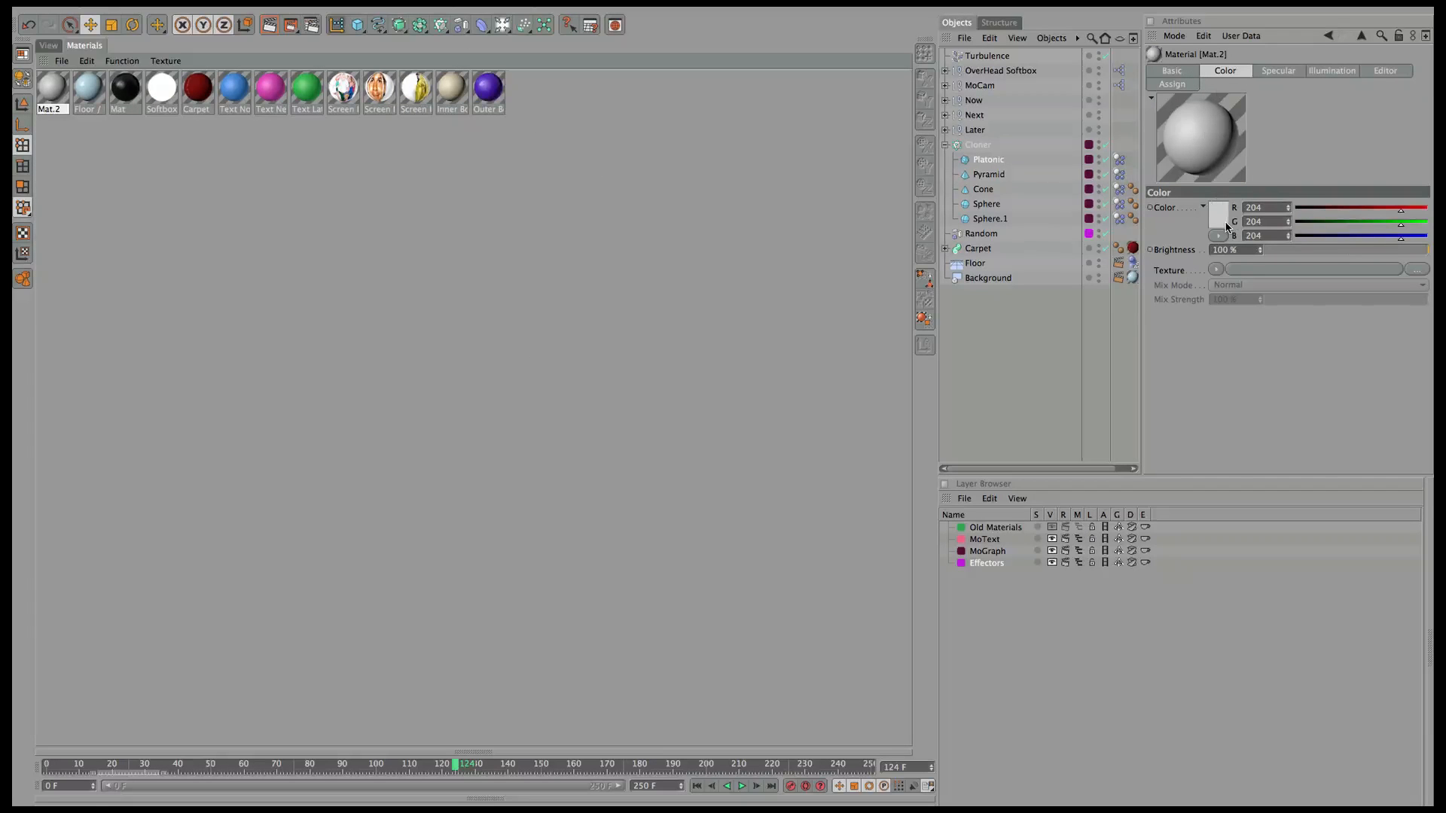
click(1214, 271)
click(1254, 444)
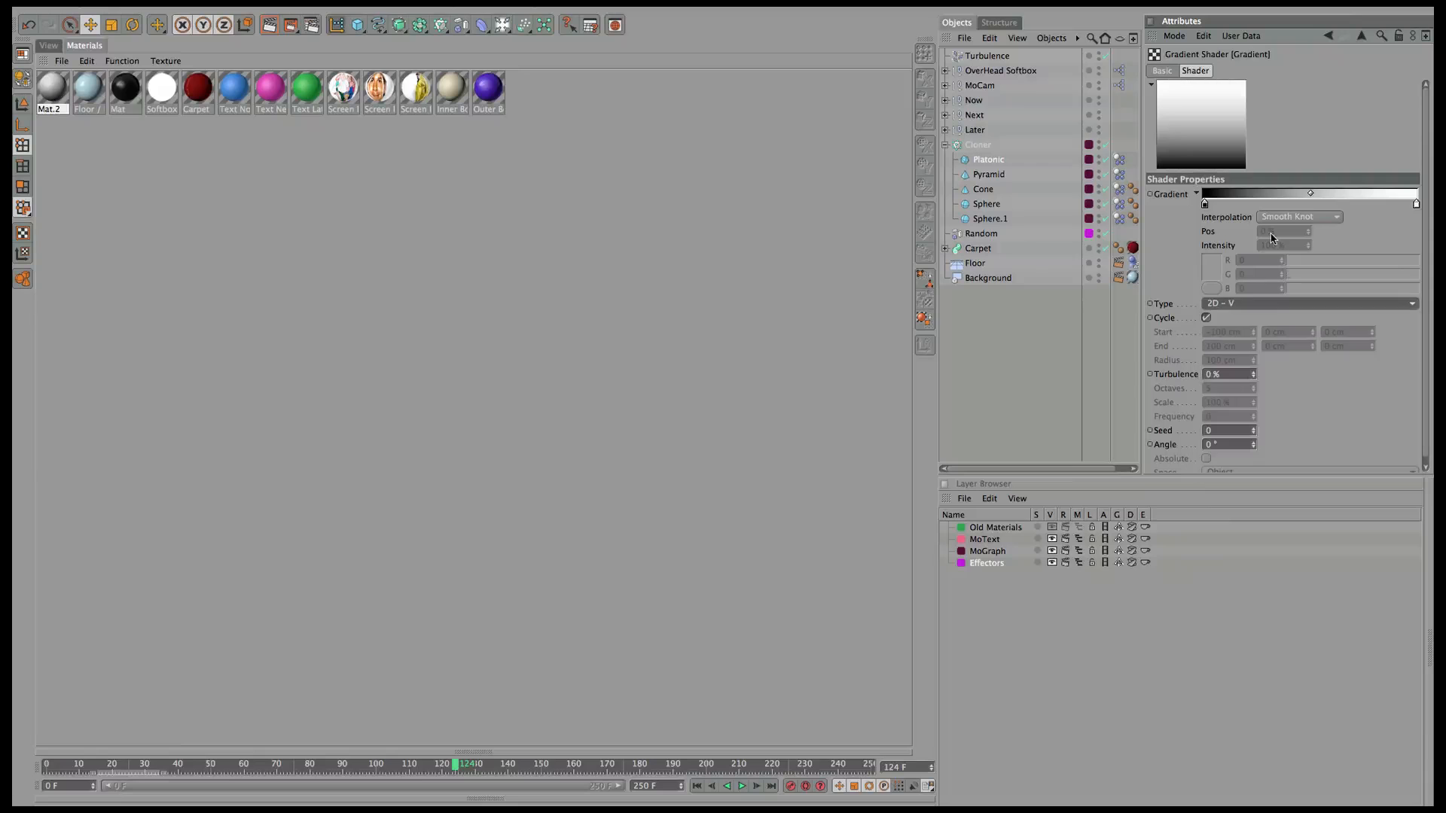
click(1235, 304)
click(1205, 205)
click(1295, 217)
Colour the gradient's left stop dark slate blue.
click(1291, 301)
click(1214, 267)
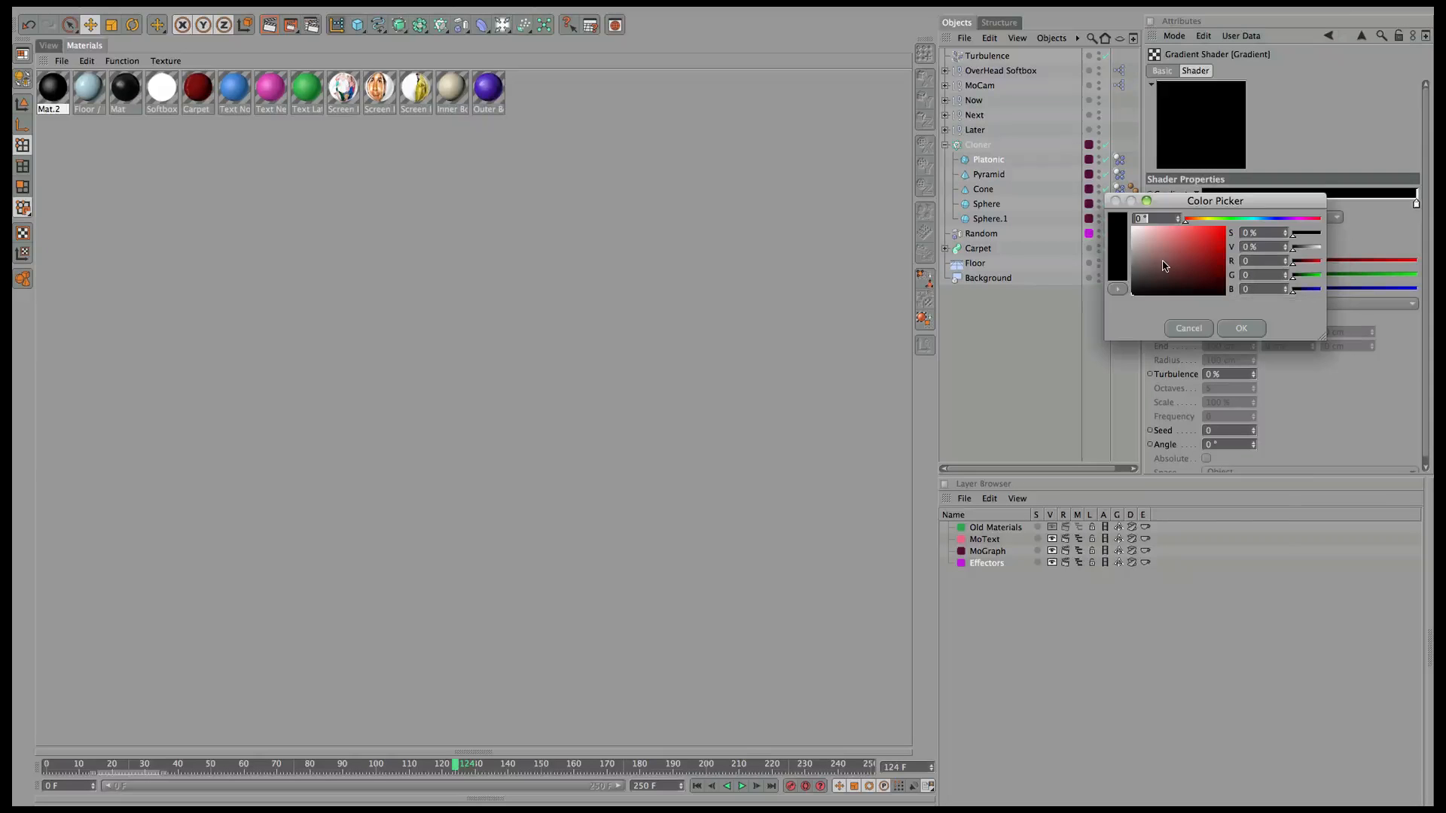
click(1131, 274)
mouse_move(1275, 220)
mouse_down()
mouse_move(1290, 219)
mouse_move(1262, 219)
mouse_up()
click(1149, 276)
Add alternating dark and white stops to make a striped gradient.
click(1241, 328)
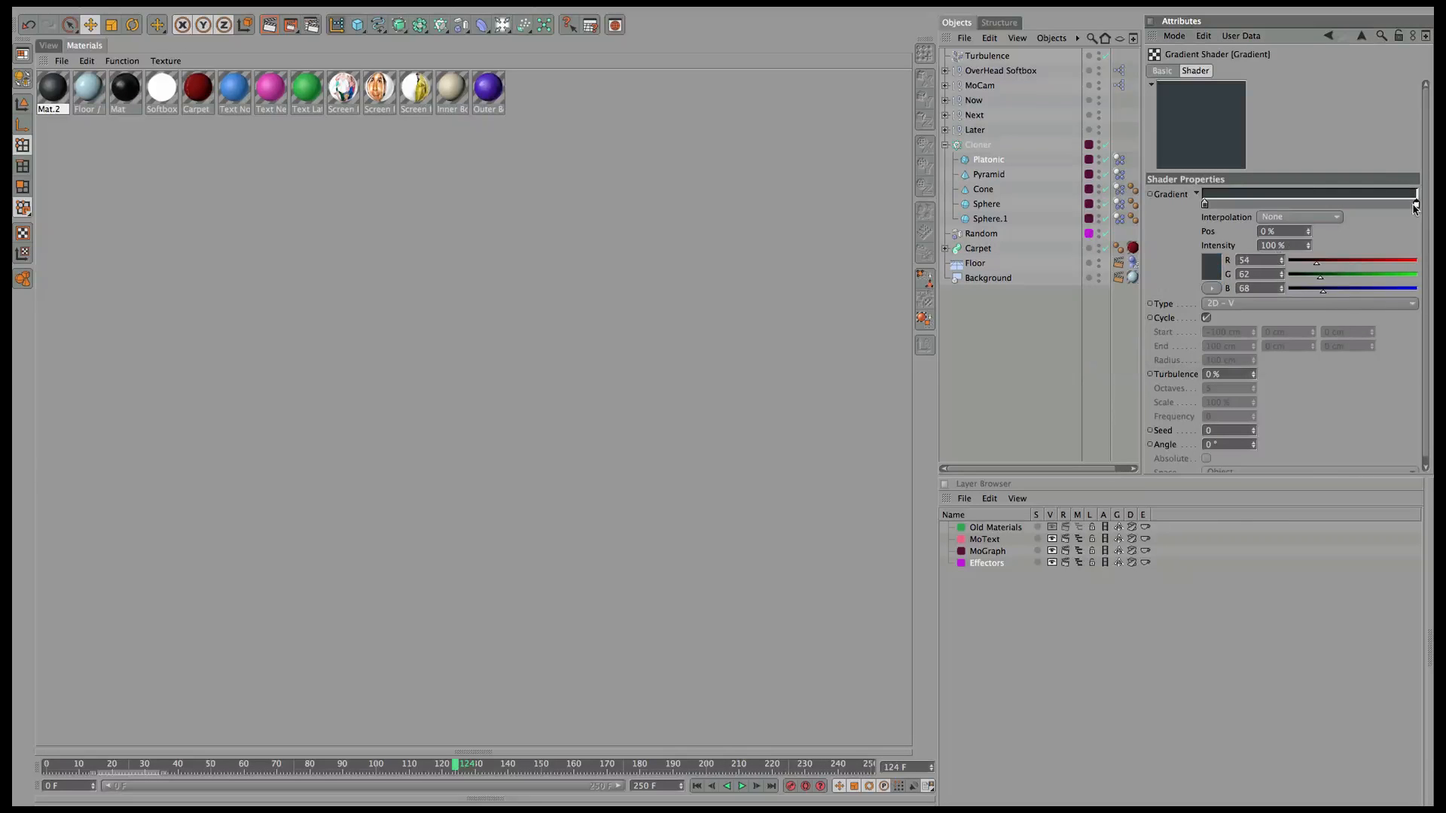
drag(1416, 205, 1253, 205)
ctrl+drag(1227, 205, 1282, 205)
ctrl+drag(1282, 205, 1338, 204)
ctrl+drag(1253, 205, 1396, 205)
Apply the striped Mat.2 material to the Cone.
drag(45, 89, 993, 188)
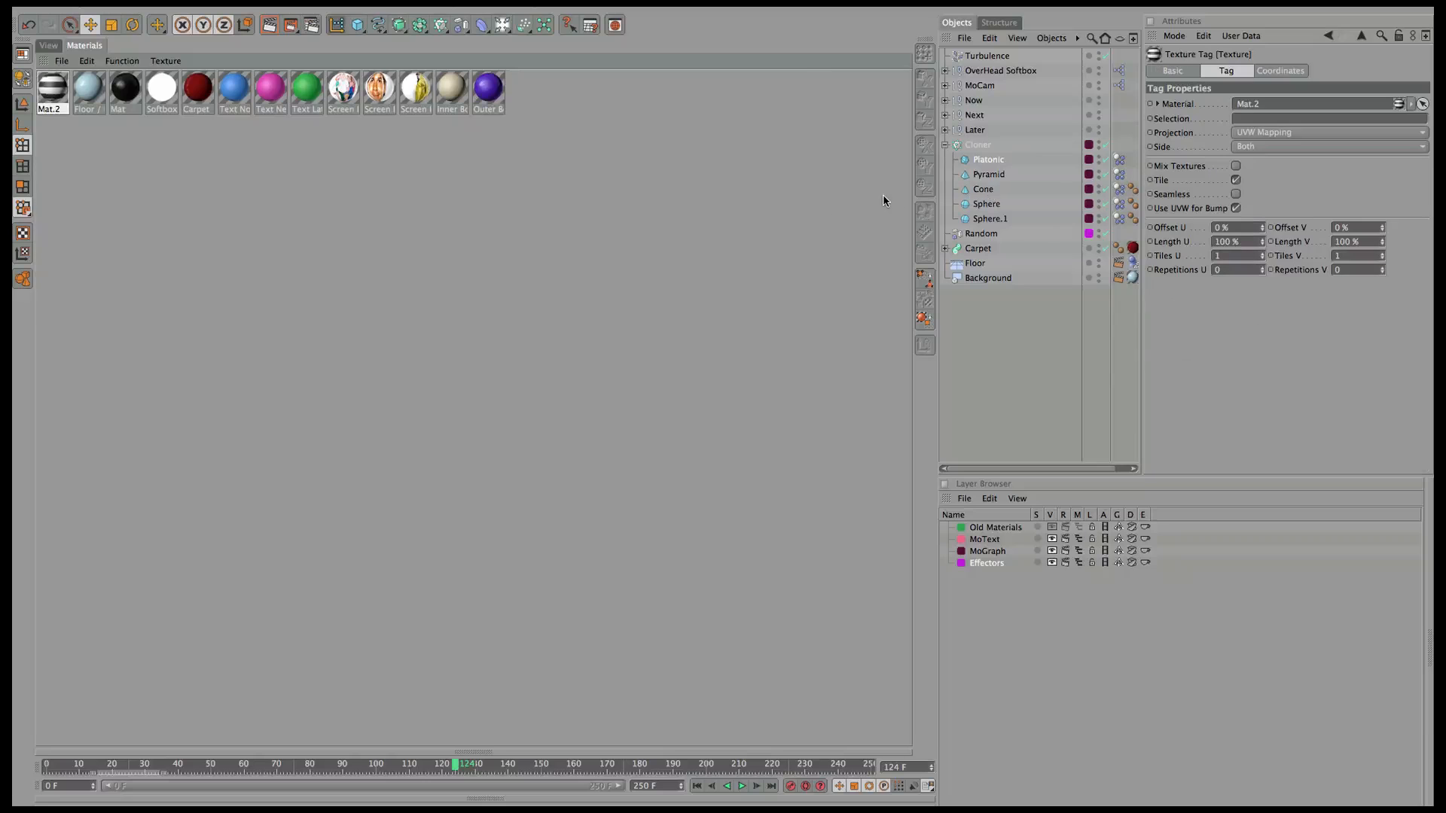
drag(1049, 470, 1070, 470)
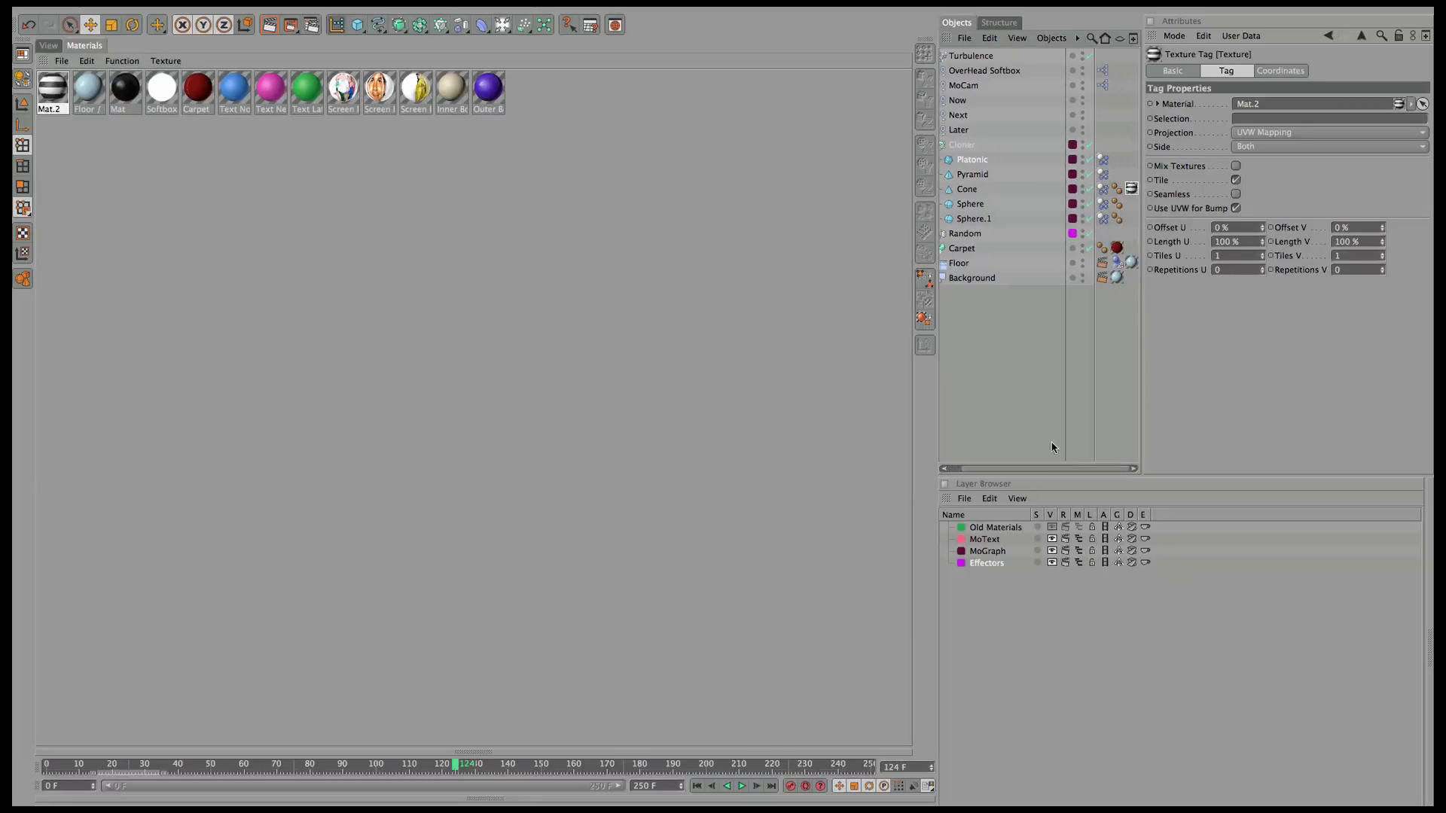
click(45, 47)
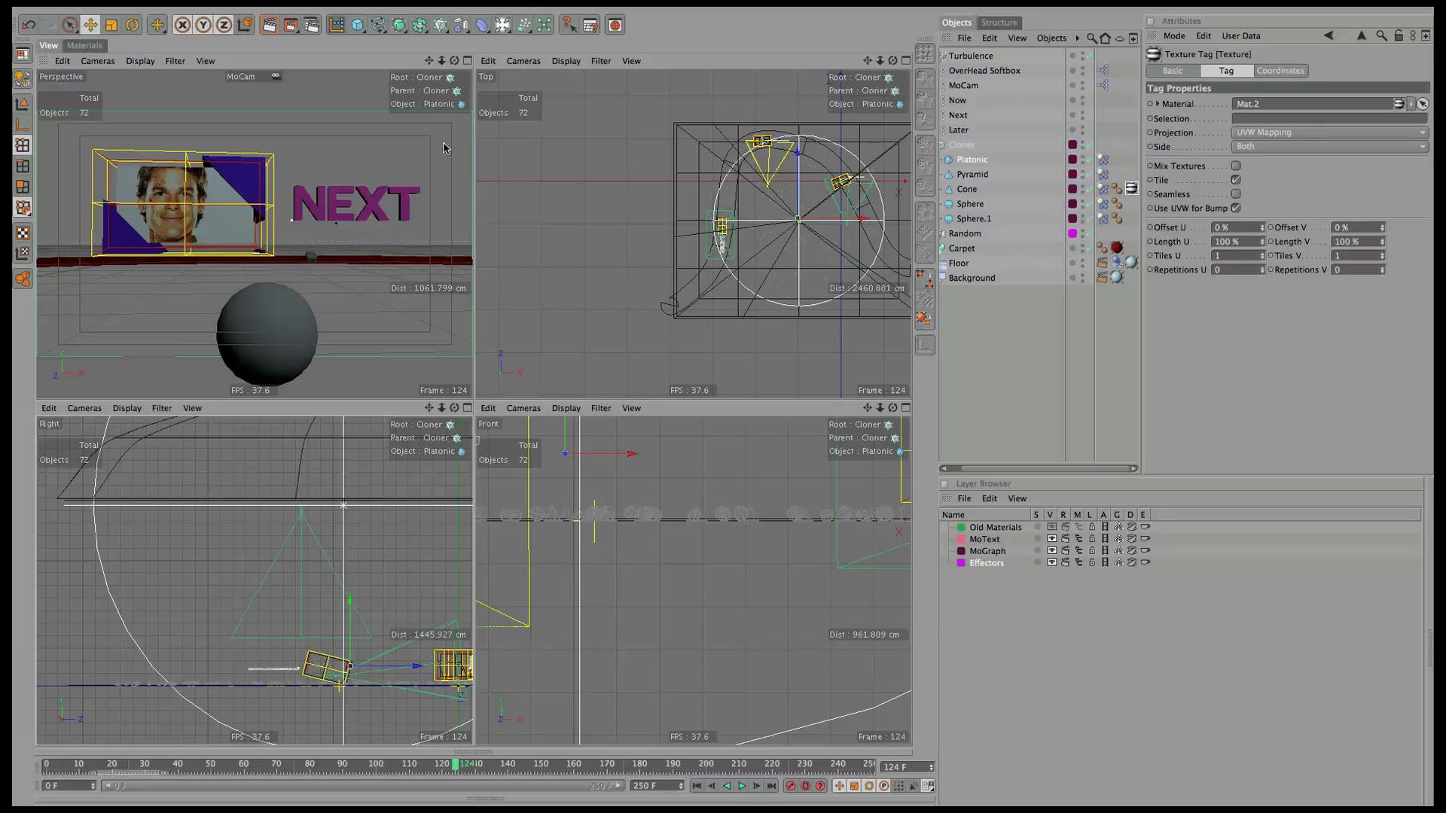
Scrub to frame 86, preview-render the Perspective view, and show the materials.
drag(458, 770, 331, 763)
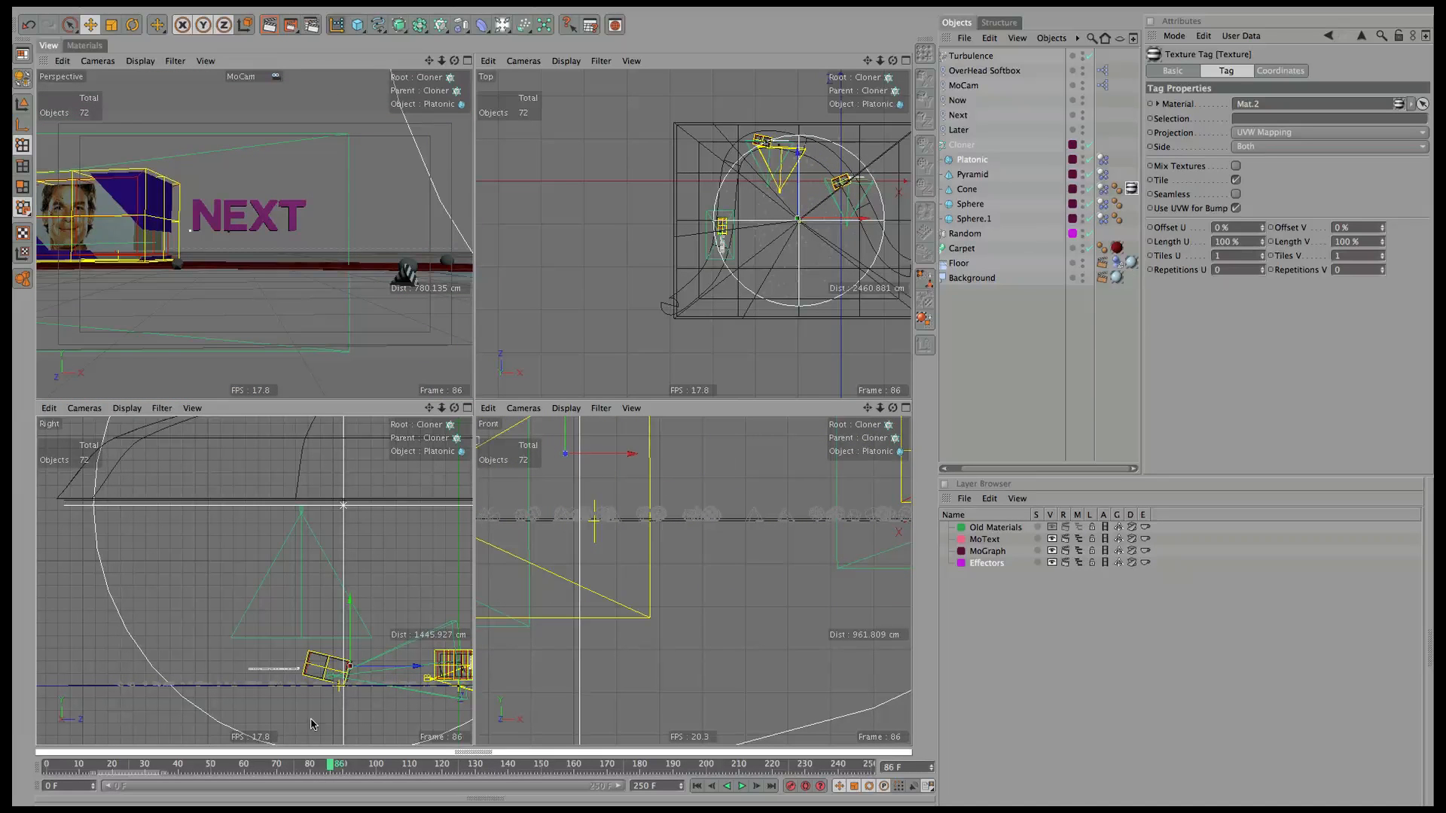
key(ctrl+r)
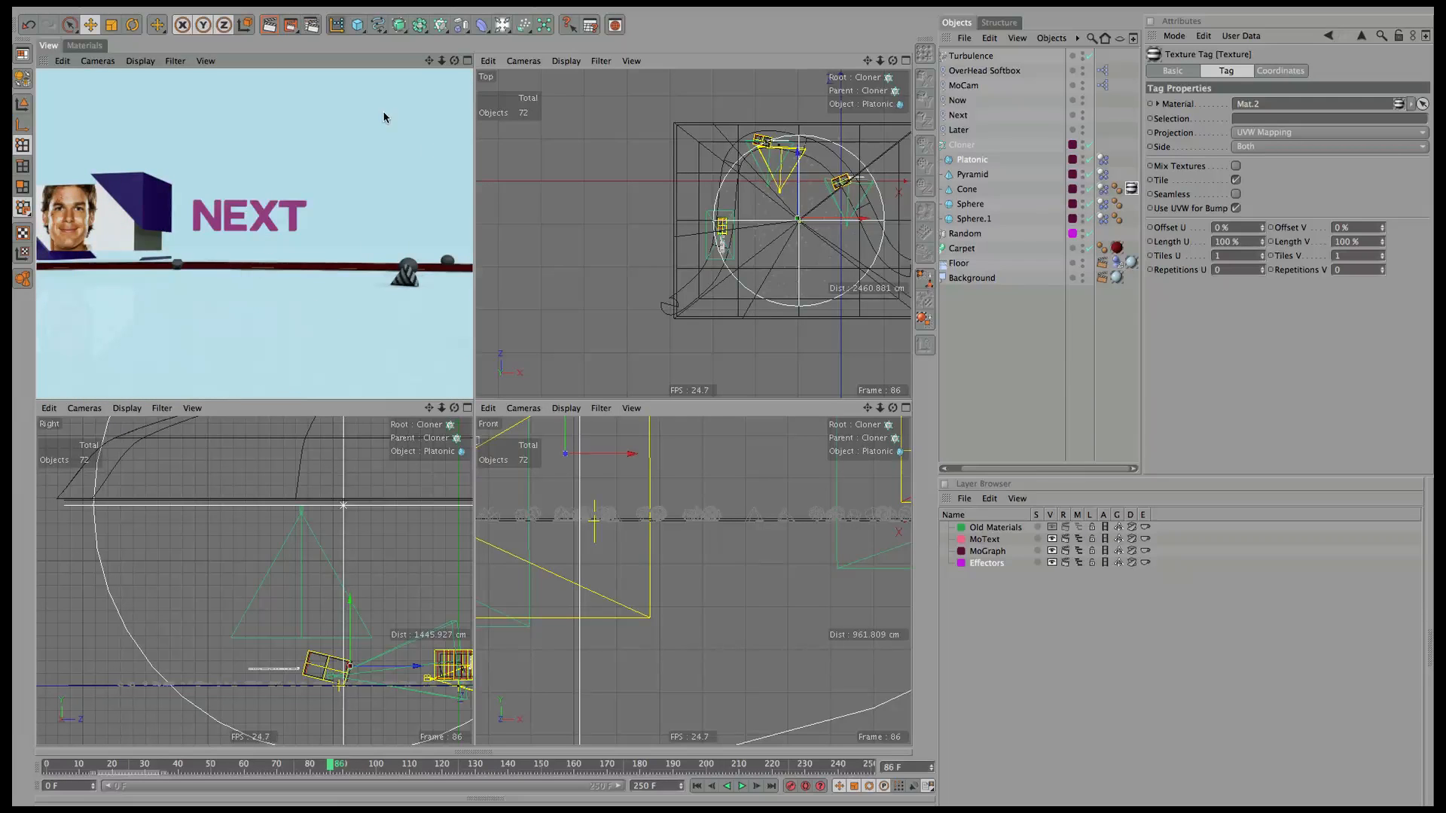
click(84, 45)
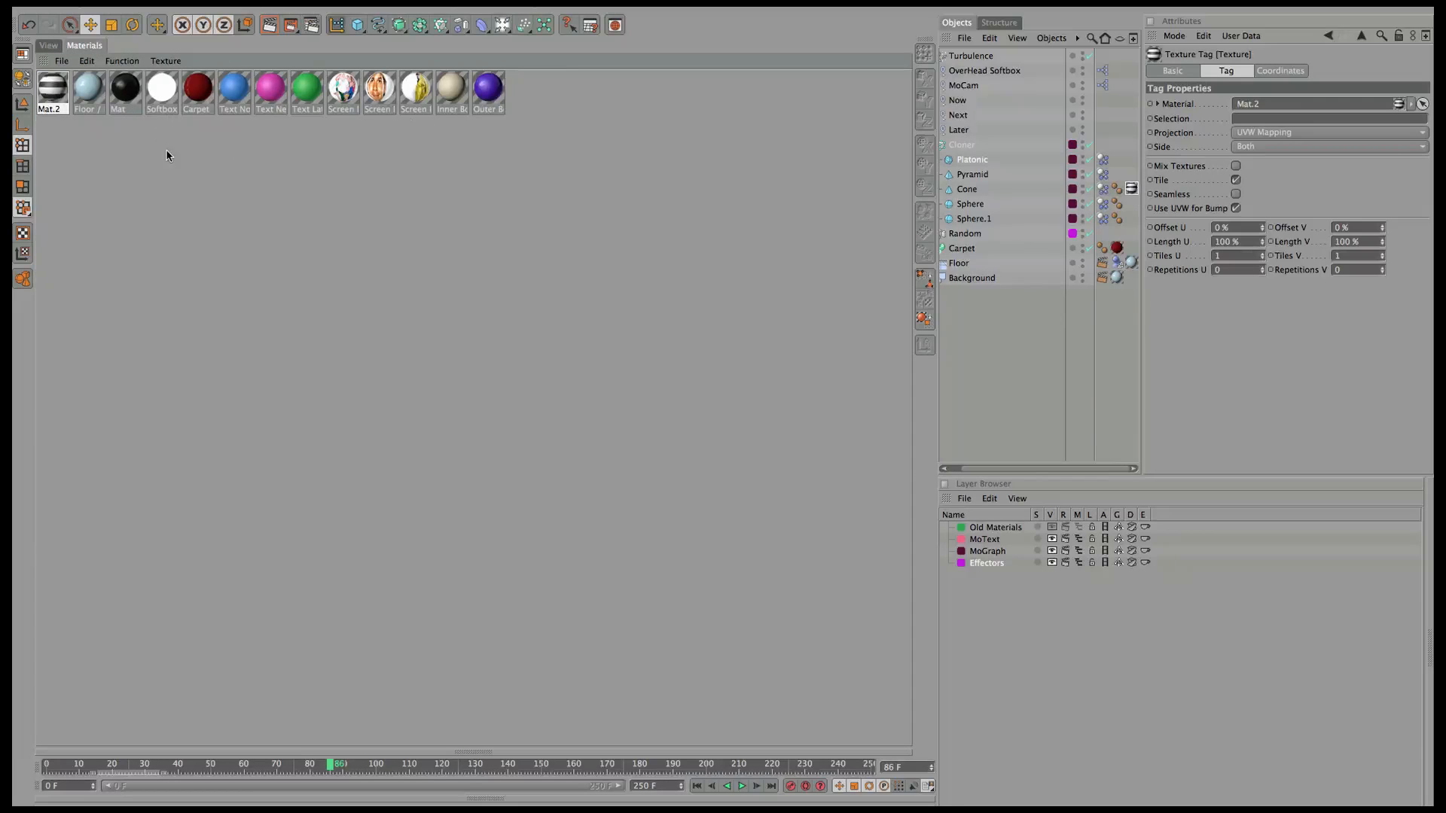
Duplicate Mat.2 and reduce its gradient to dark and white halves split at 50%.
mouse_move(52, 89)
ctrl+mouse_down()
mouse_move(536, 122)
mouse_move(67, 105)
ctrl+mouse_up()
click(1273, 269)
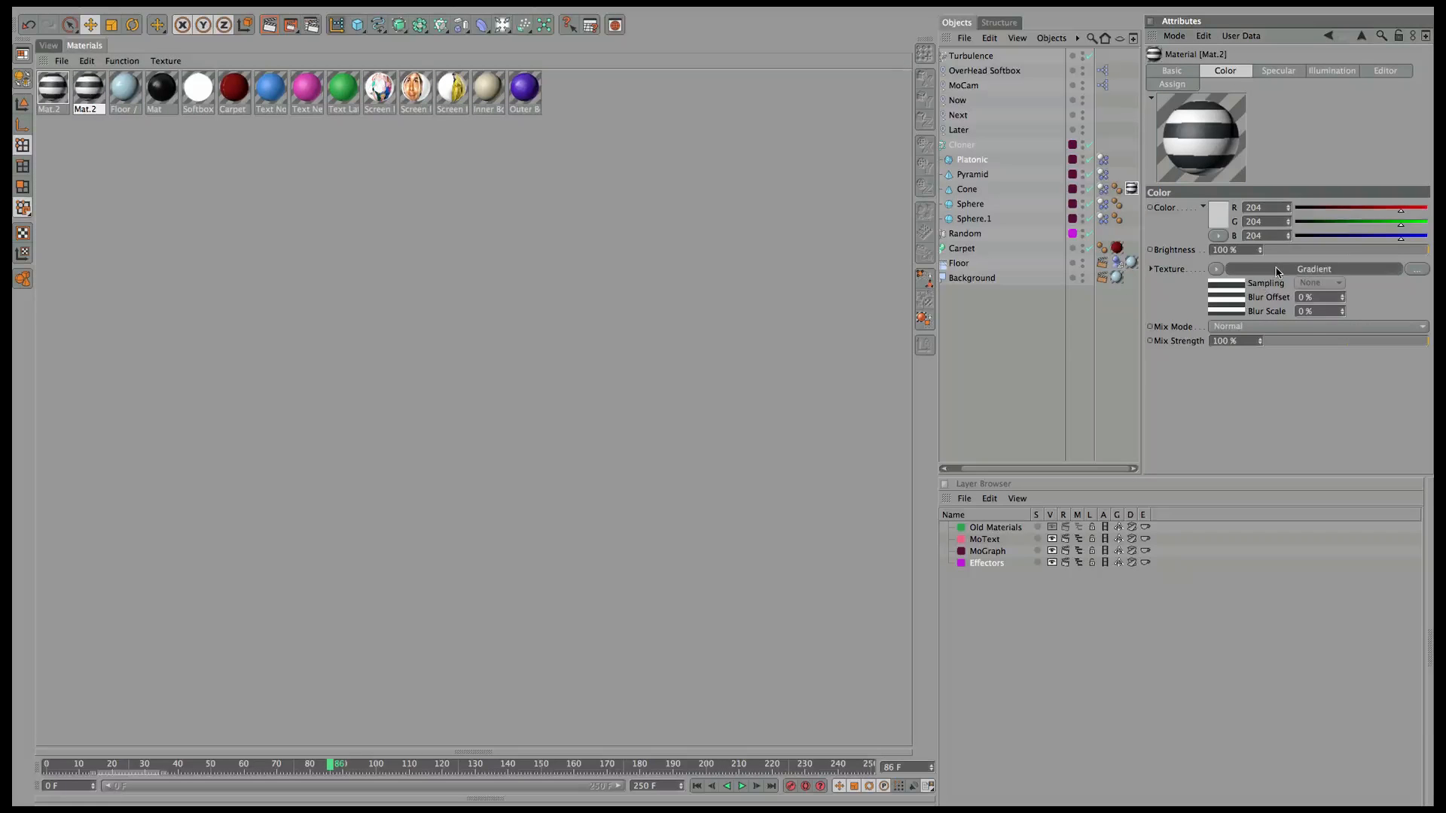
drag(1397, 206, 1389, 223)
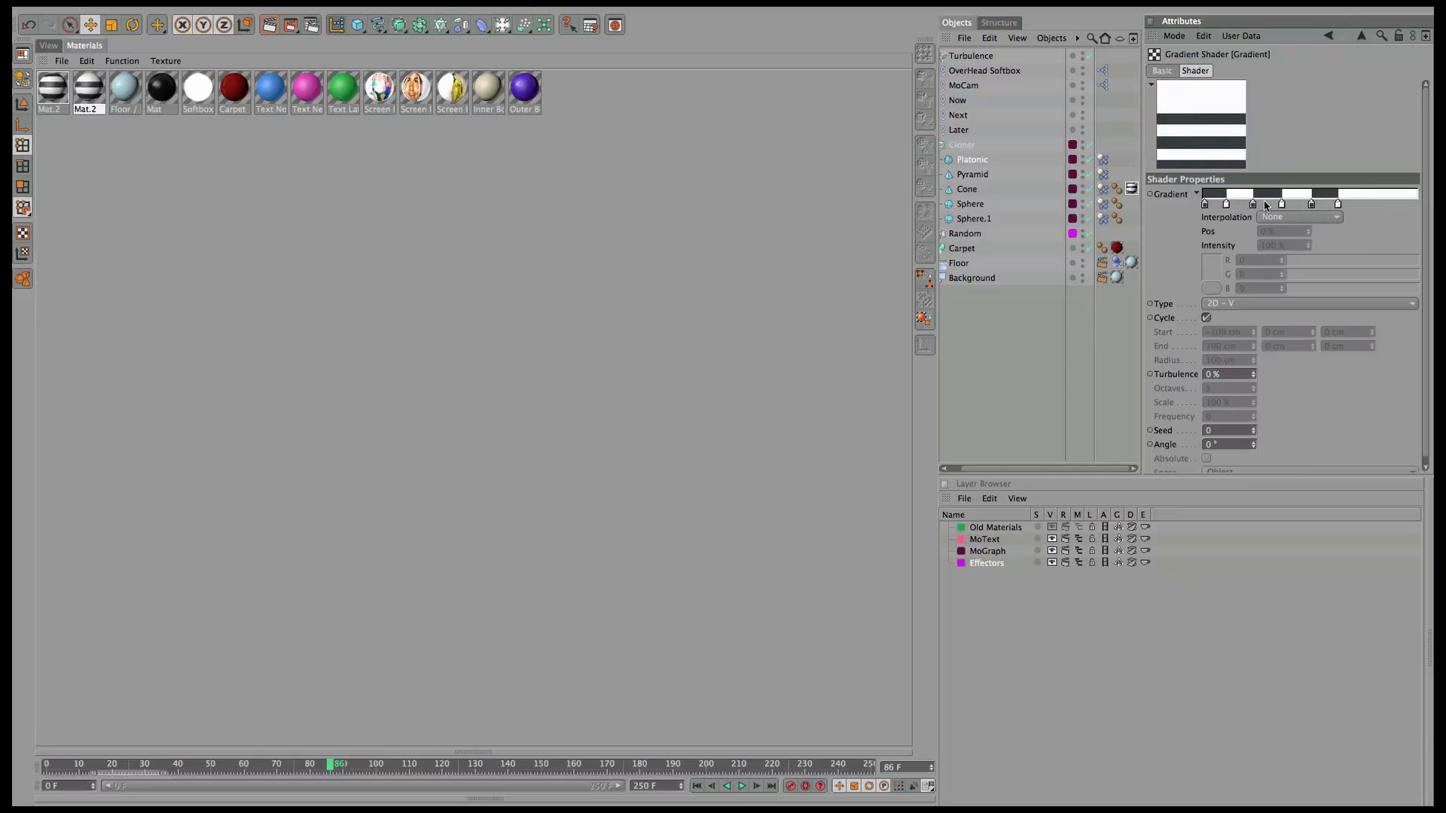
drag(1282, 205, 1279, 222)
drag(1311, 205, 1304, 224)
drag(1253, 205, 1214, 214)
click(1338, 204)
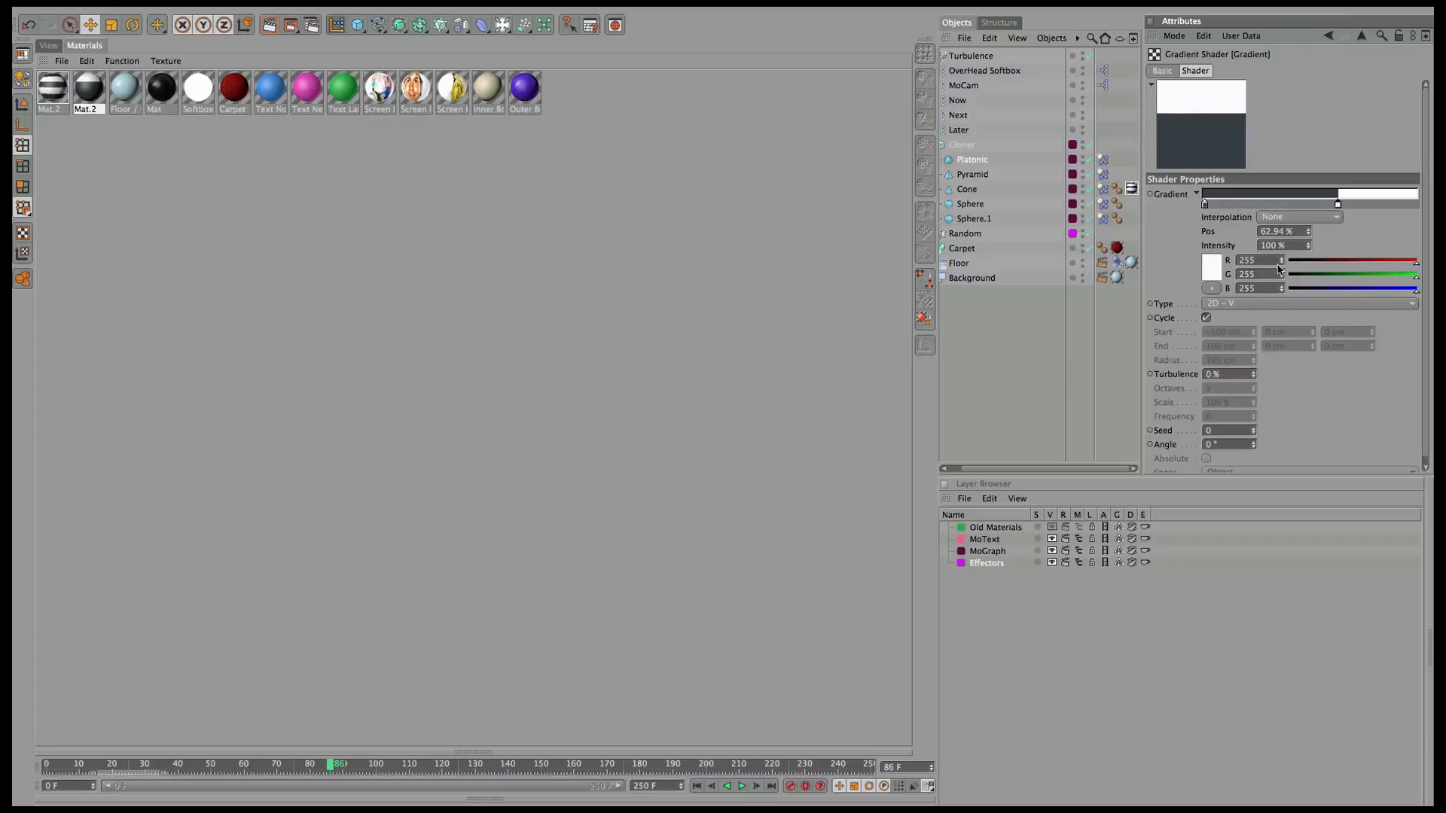
drag(1338, 204, 1311, 204)
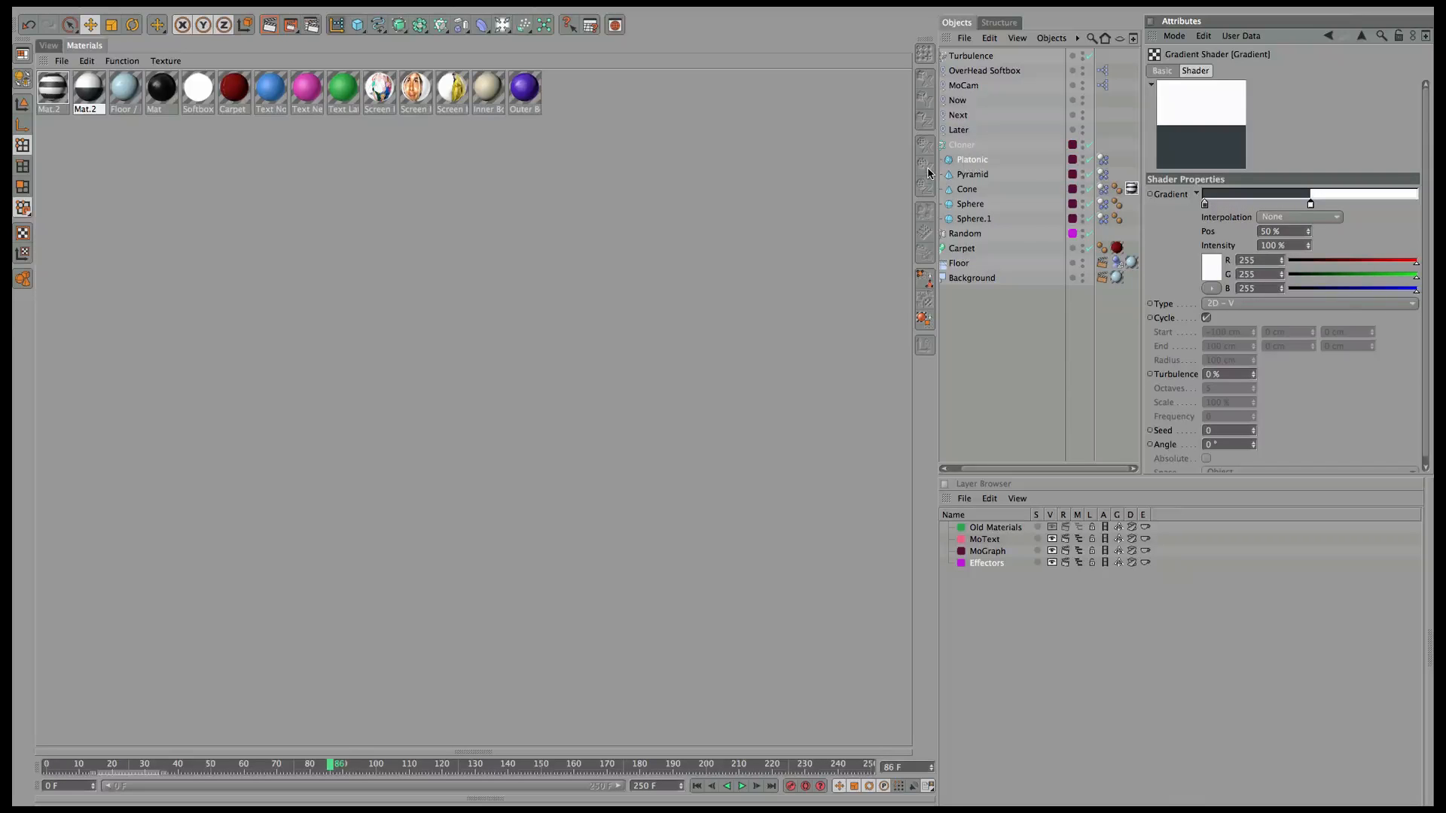
Give the copy a faint Fresnel reflection at 18% brightness and apply it to the Sphere.
click(1361, 36)
click(1172, 72)
click(1206, 267)
click(1278, 71)
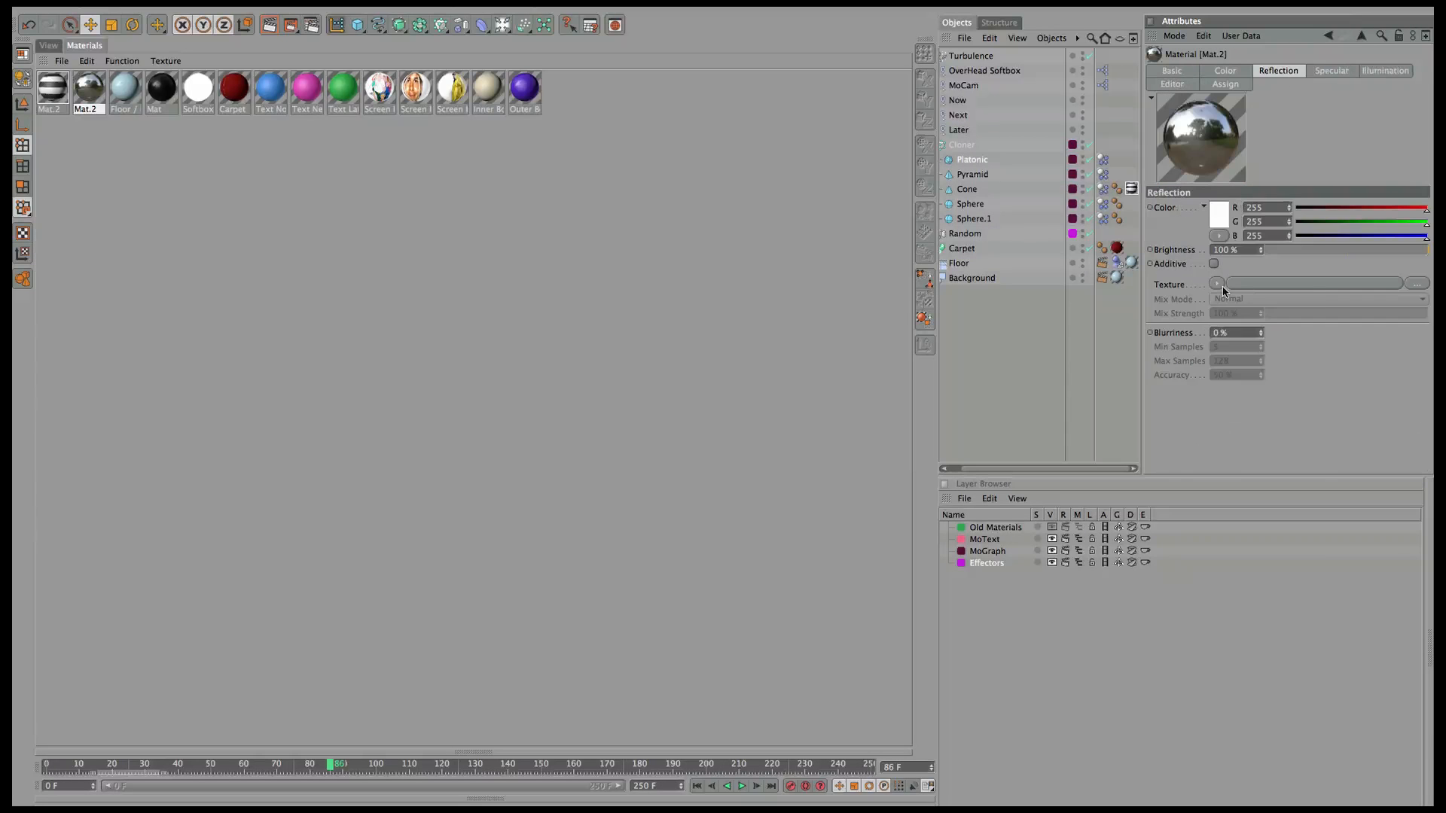
click(1217, 284)
click(1235, 445)
click(1295, 250)
click(1281, 355)
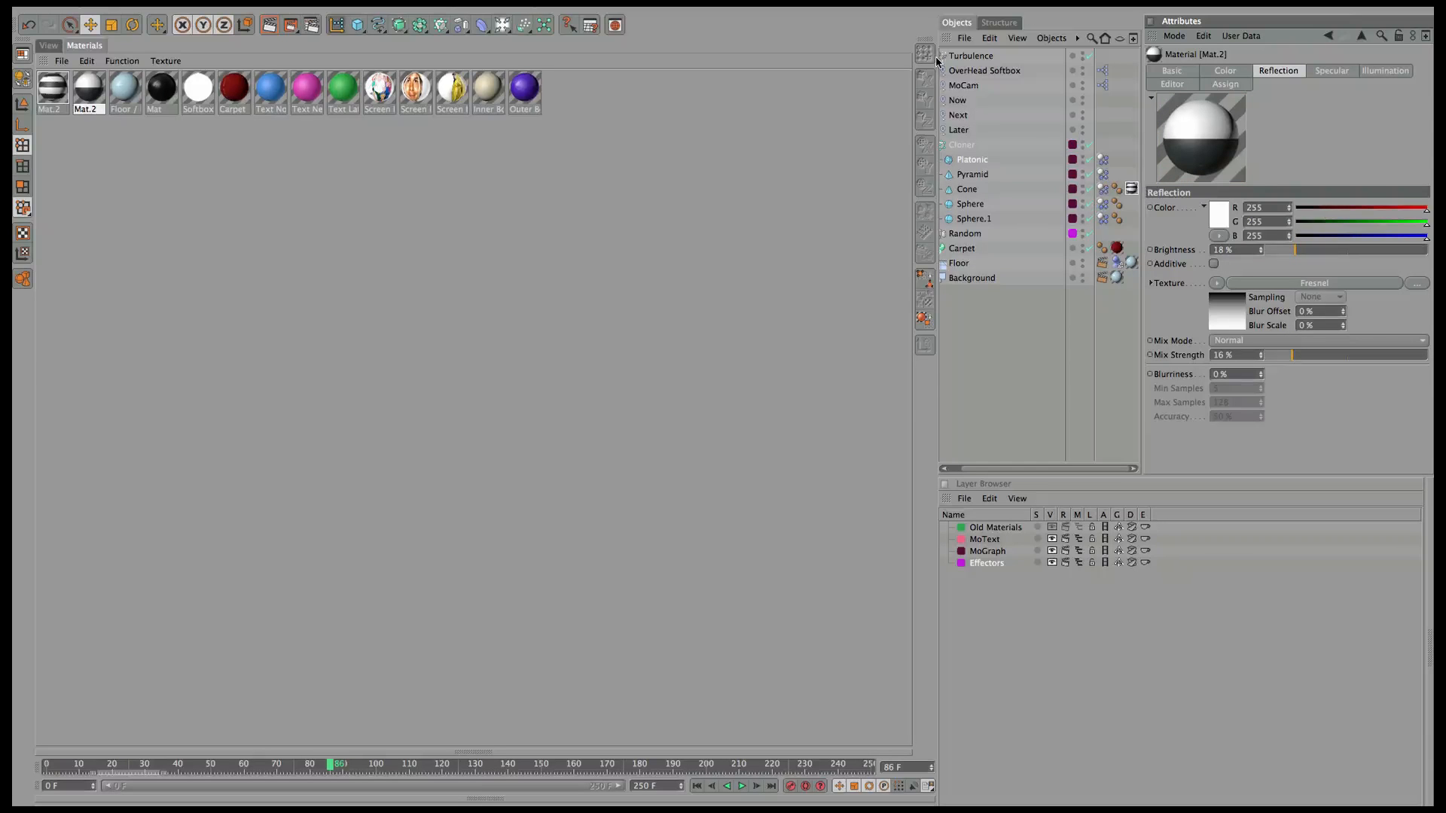
drag(63, 103, 1000, 205)
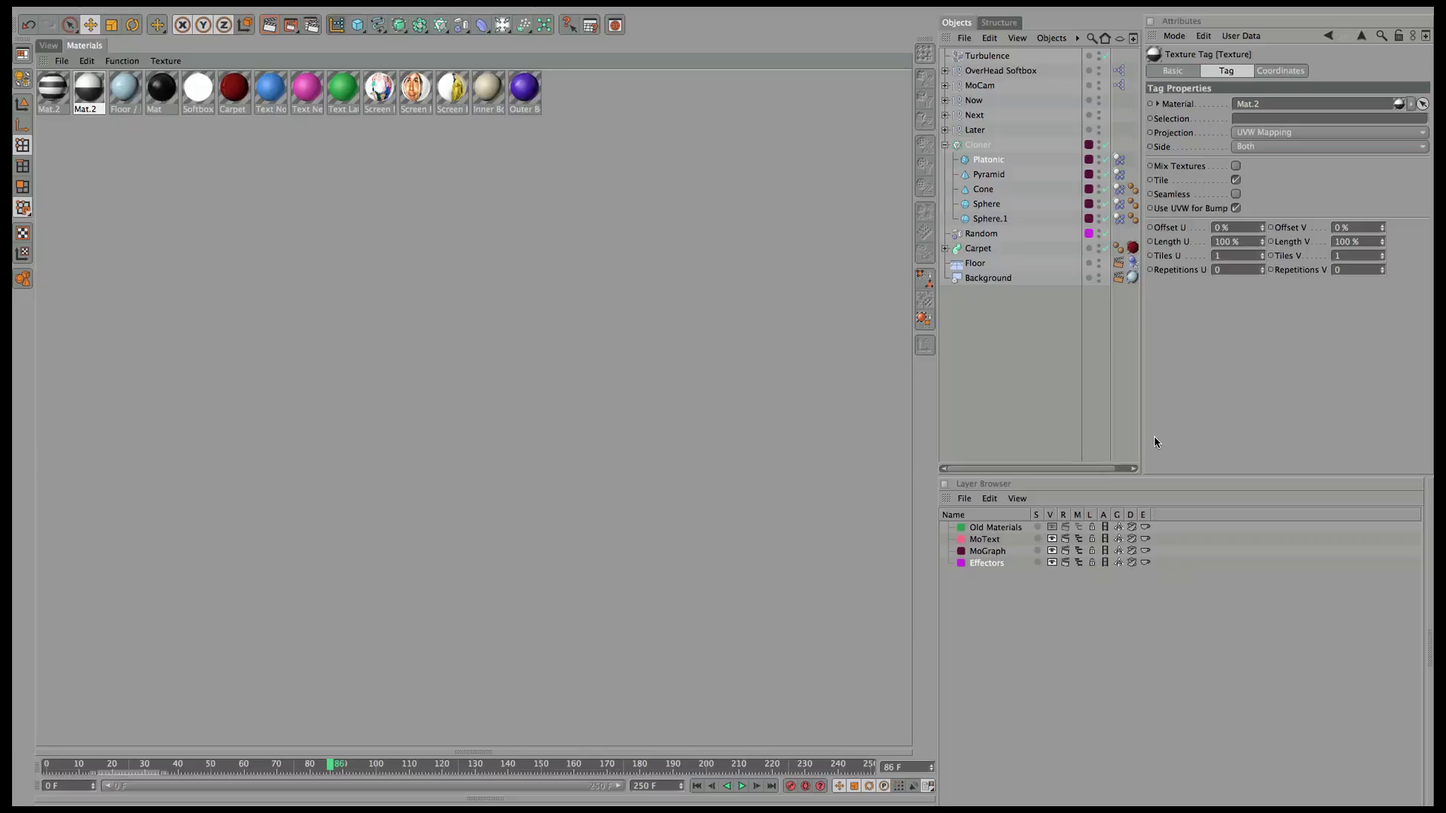
drag(1143, 428, 1180, 422)
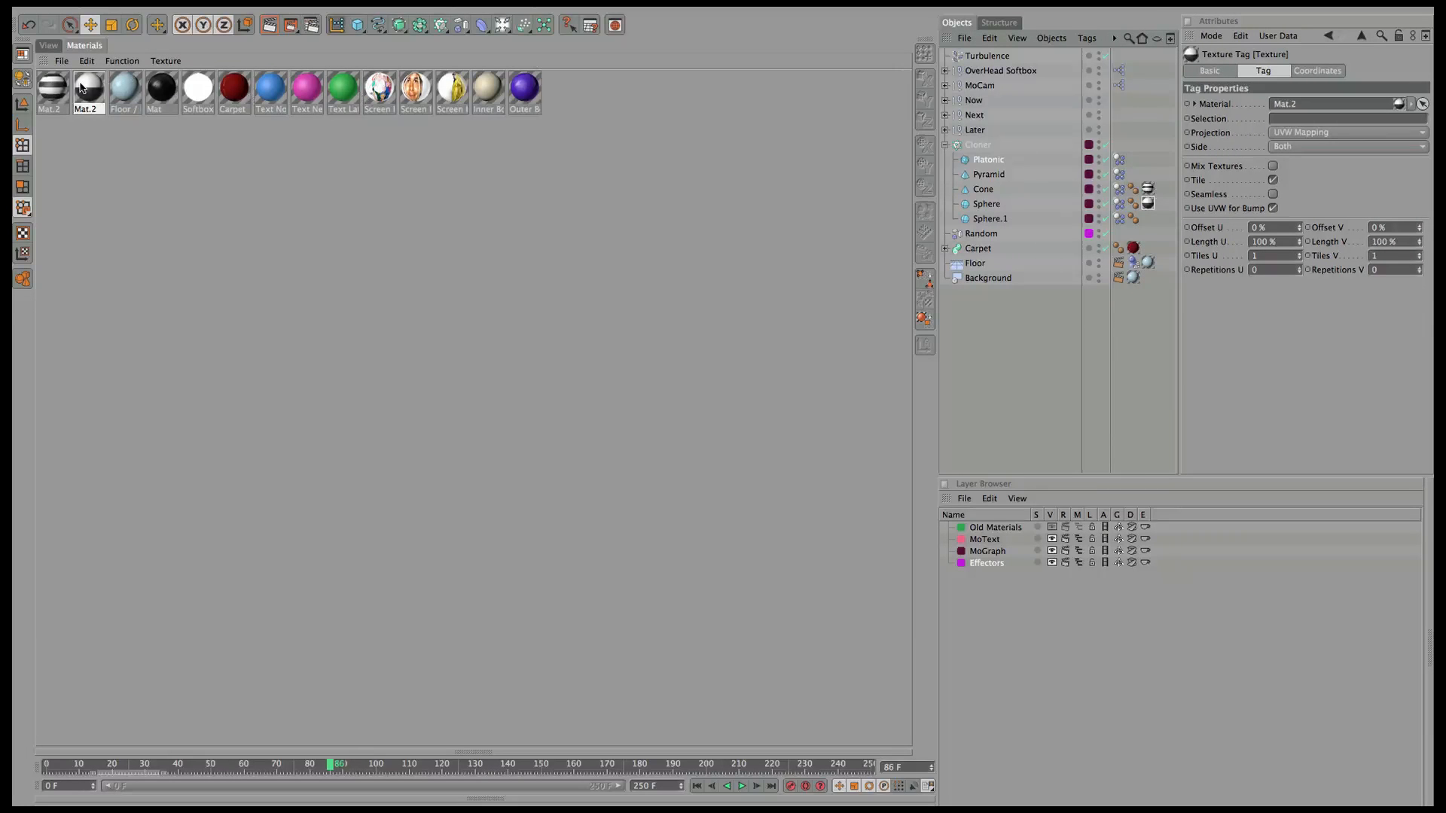
Add Fresnel reflection to striped Mat.2 at 14% brightness, 9% mix, then create Mat.3.
click(55, 92)
click(1210, 71)
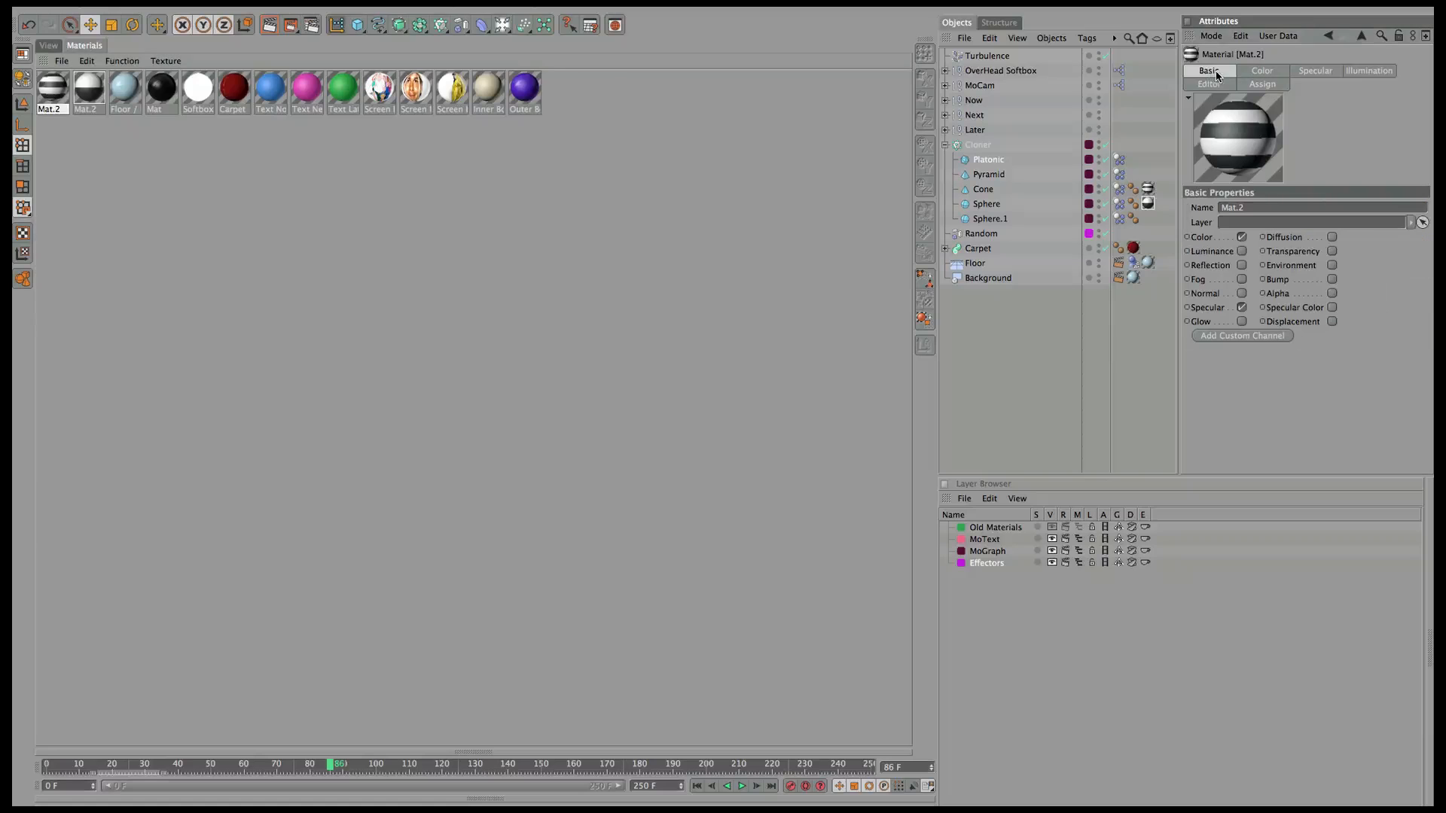
click(1242, 266)
click(1304, 72)
click(1254, 283)
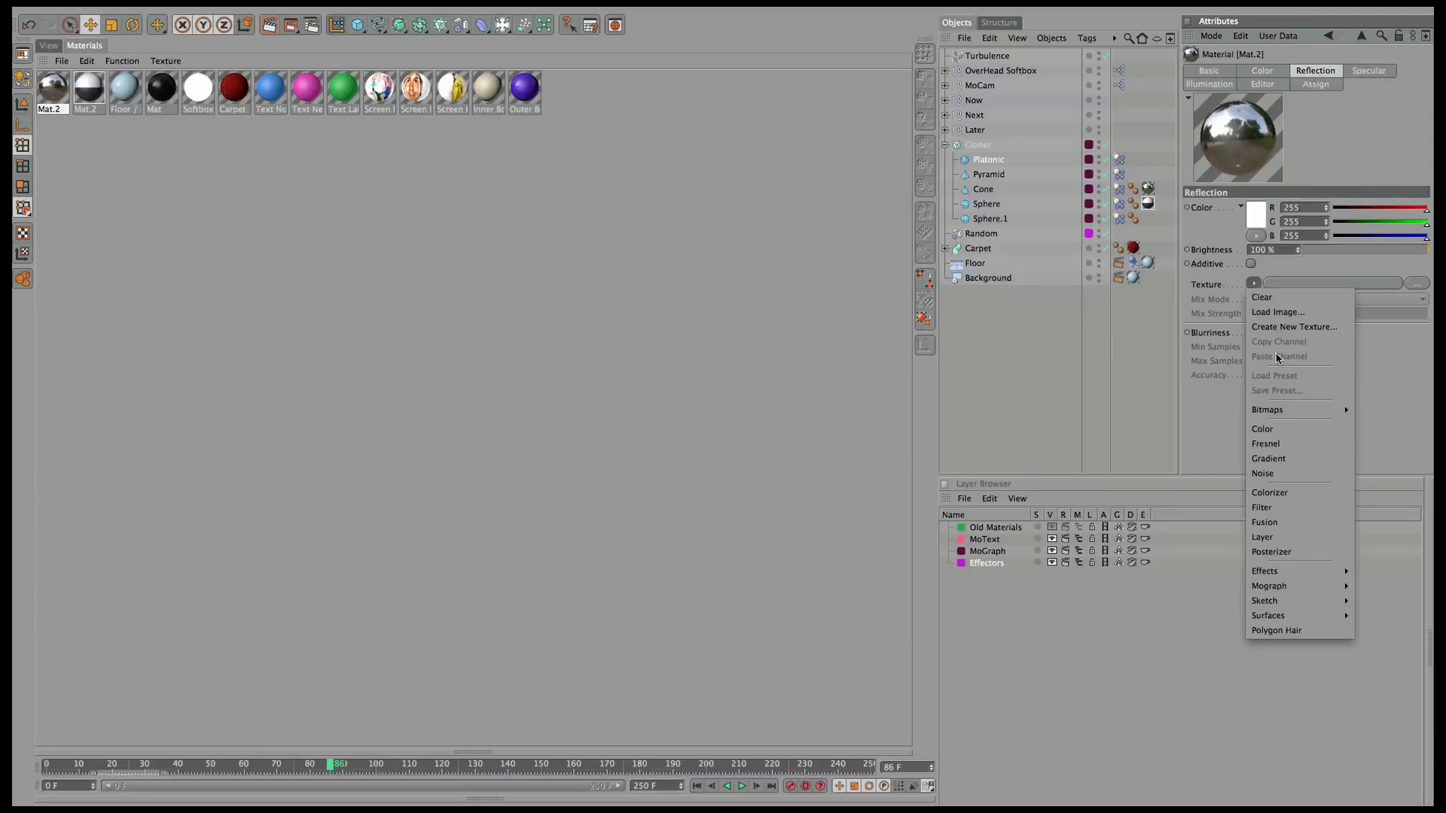
click(1307, 357)
click(1313, 356)
click(1320, 251)
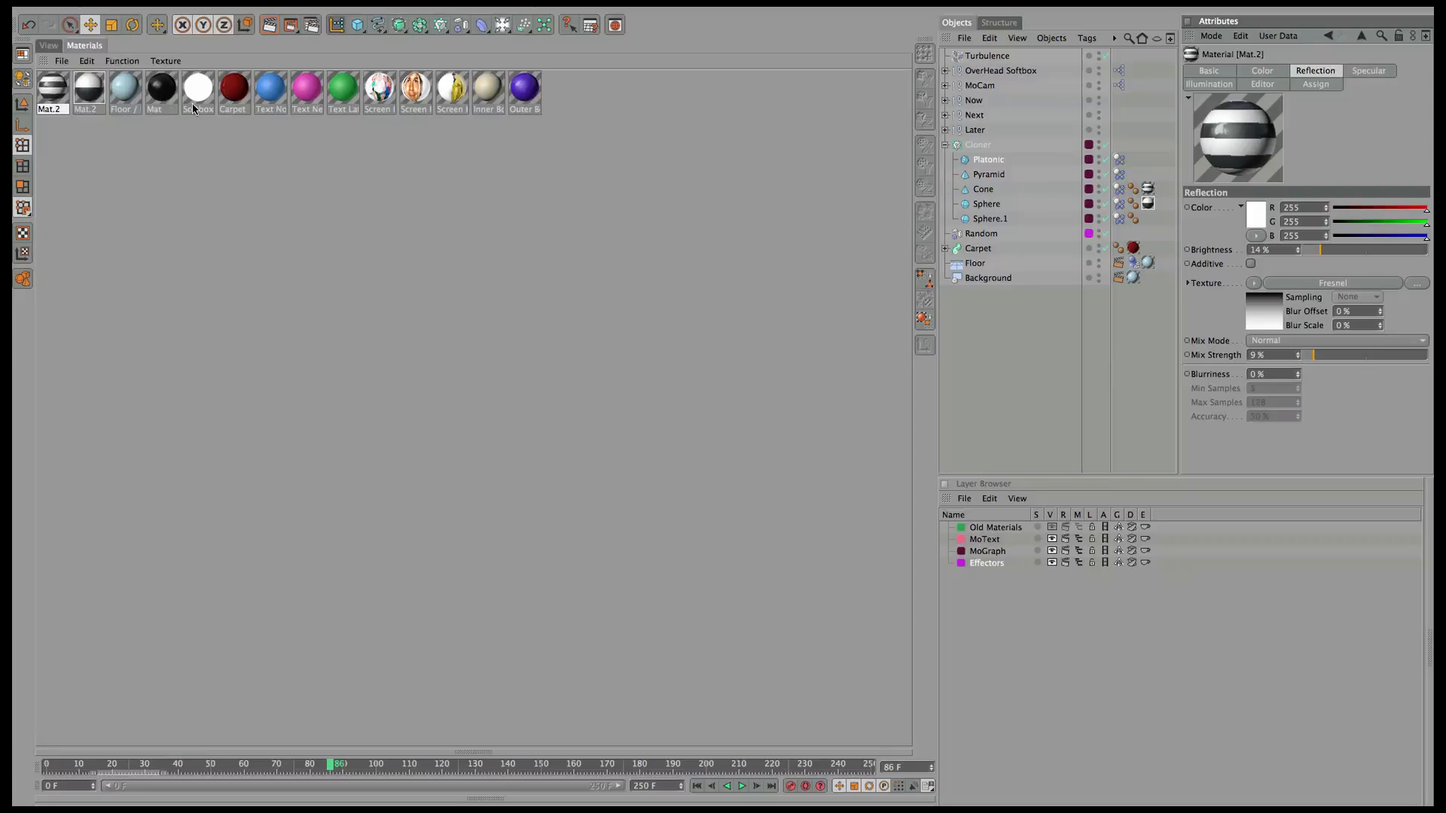
double_click(577, 92)
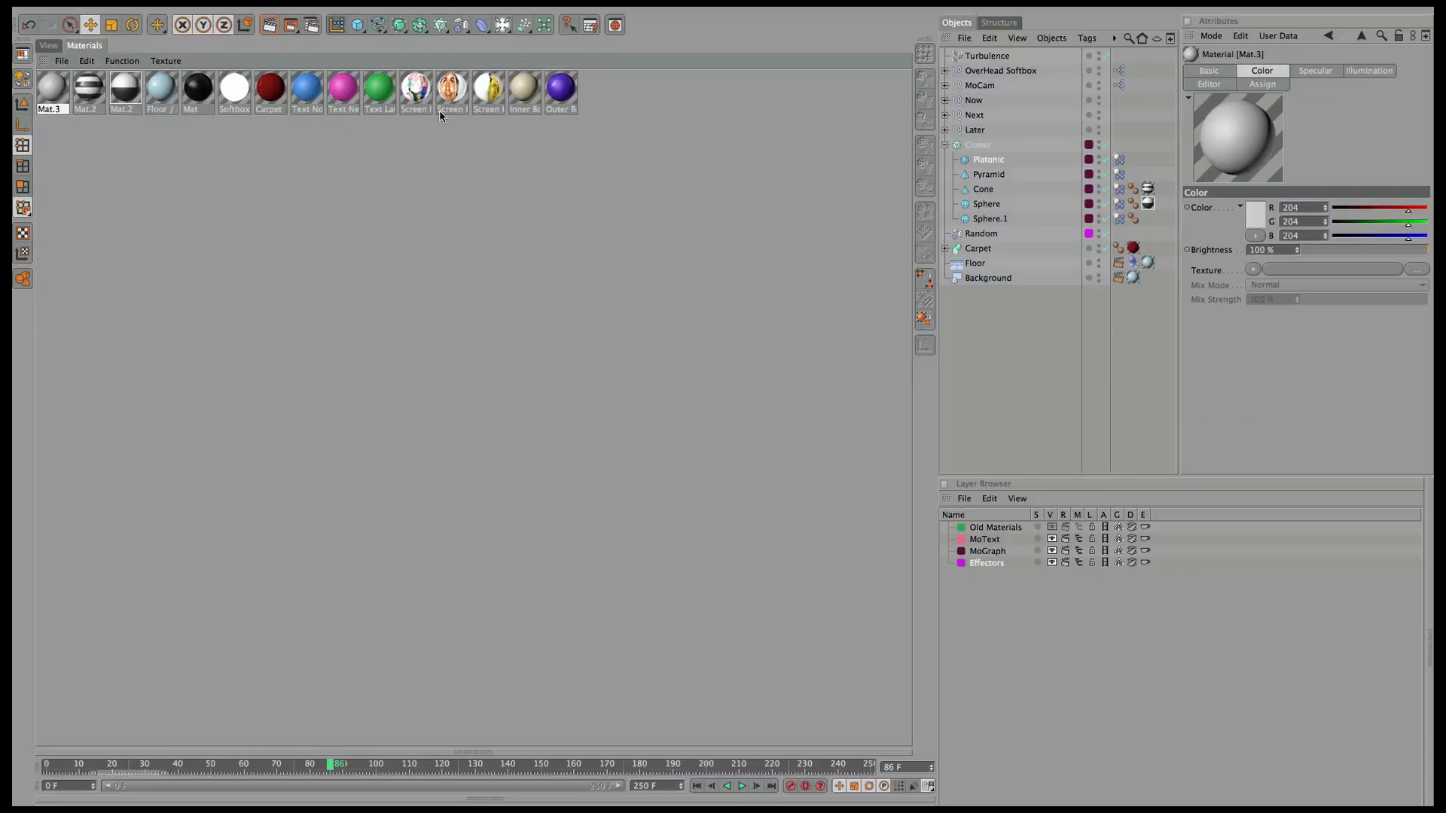
Colour the new material Mat.3 teal and apply it to Sphere.1.
click(1208, 70)
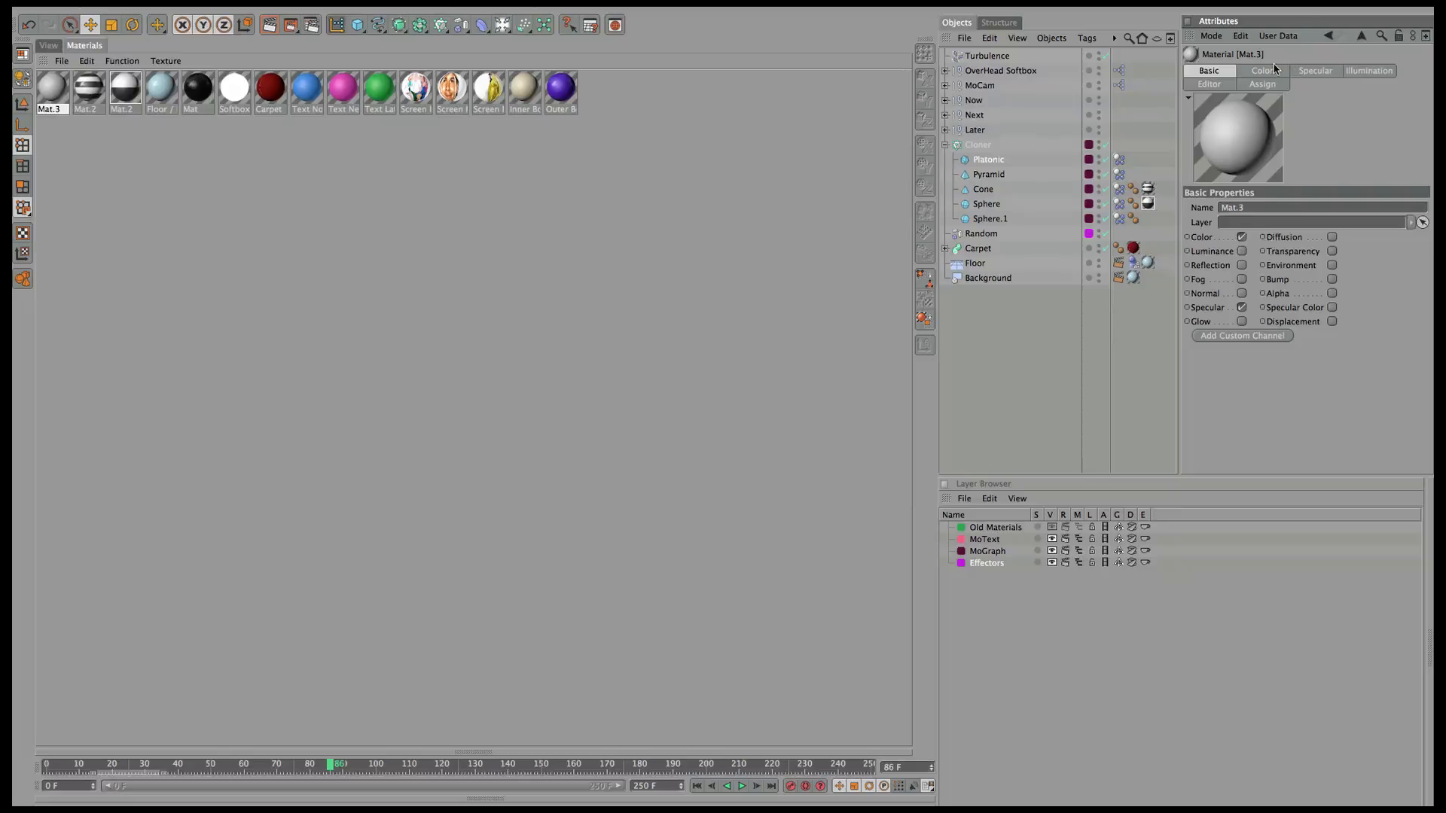
click(1263, 70)
click(1256, 213)
click(1302, 162)
mouse_move(1220, 193)
mouse_down()
mouse_move(1206, 201)
mouse_move(1227, 196)
mouse_up()
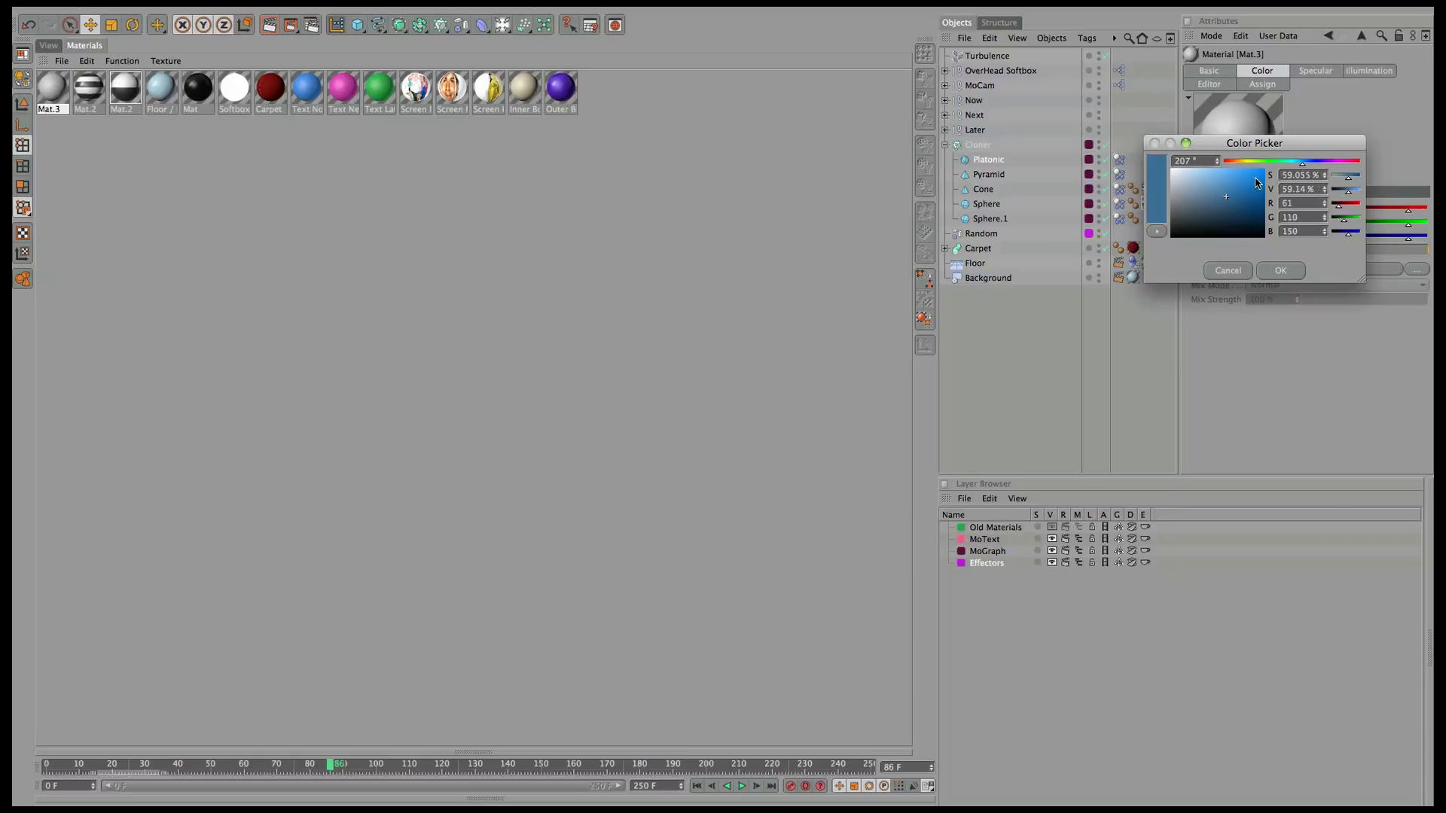
drag(1300, 163, 995, 216)
click(1280, 271)
click(1209, 70)
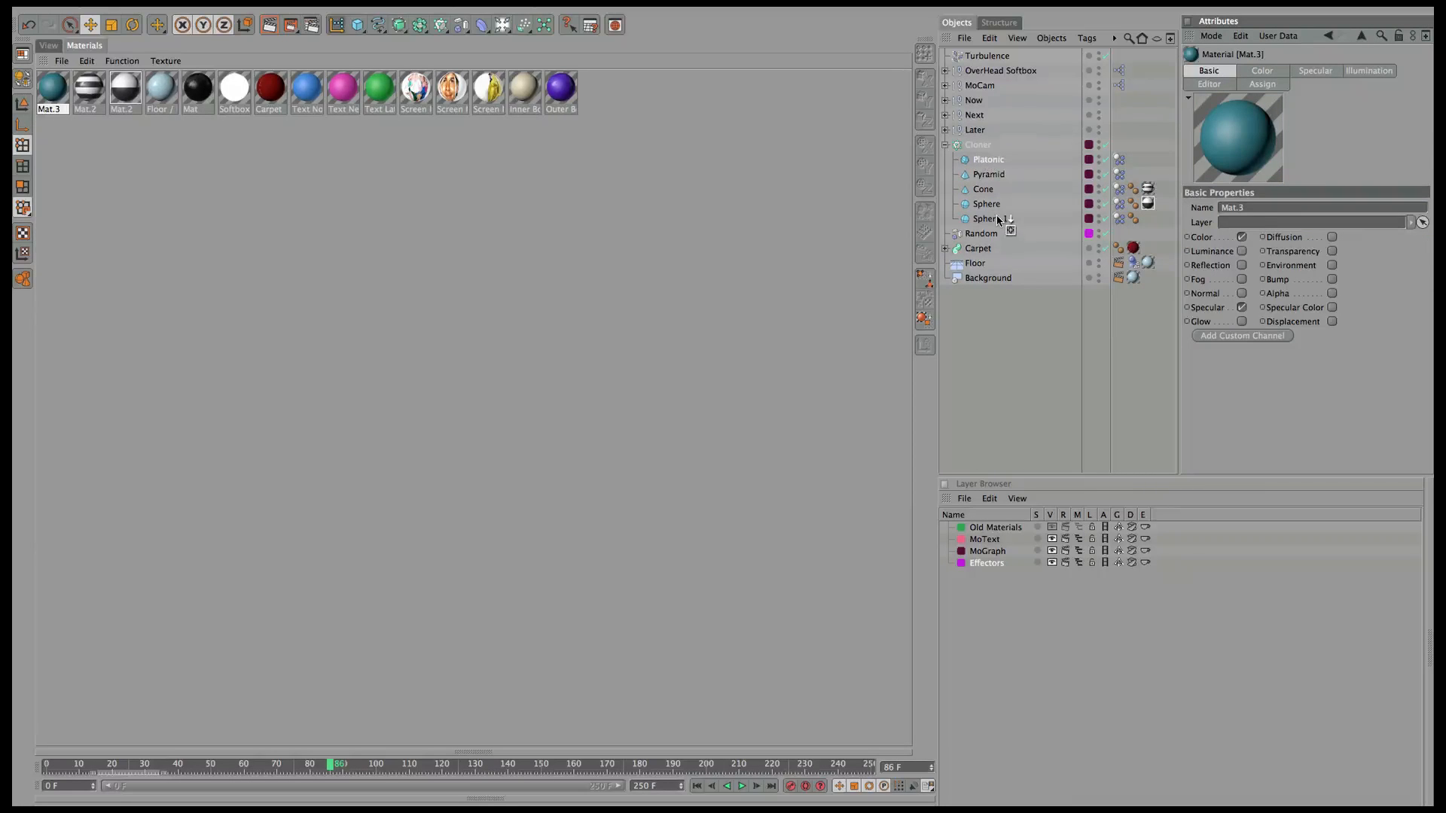
Duplicate the teal material, recolour the copy green and apply it to Platonic.
click(989, 159)
ctrl+drag(1147, 219, 1118, 167)
key(super+z)
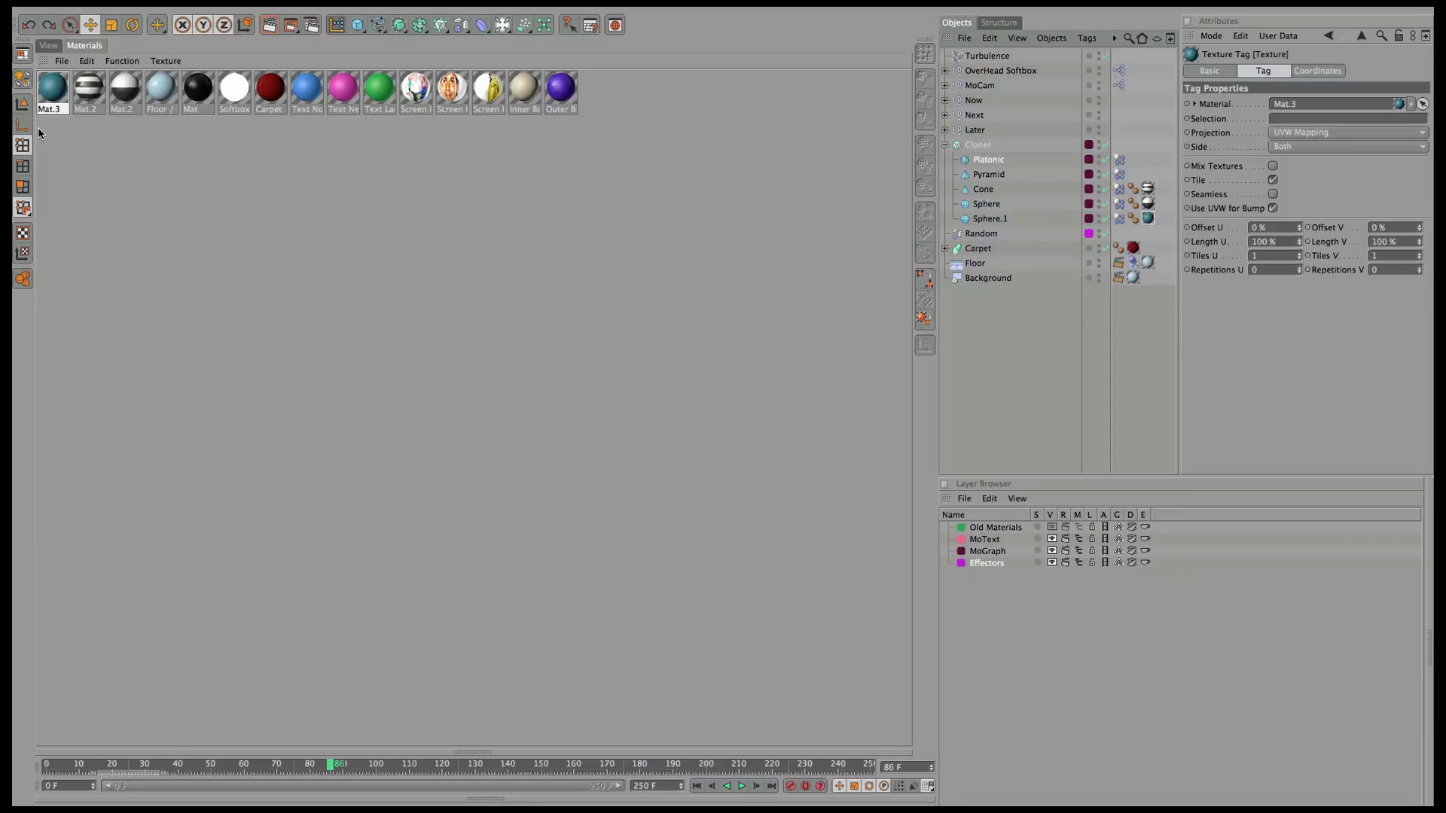
ctrl+drag(54, 92, 75, 113)
click(1262, 70)
click(1251, 209)
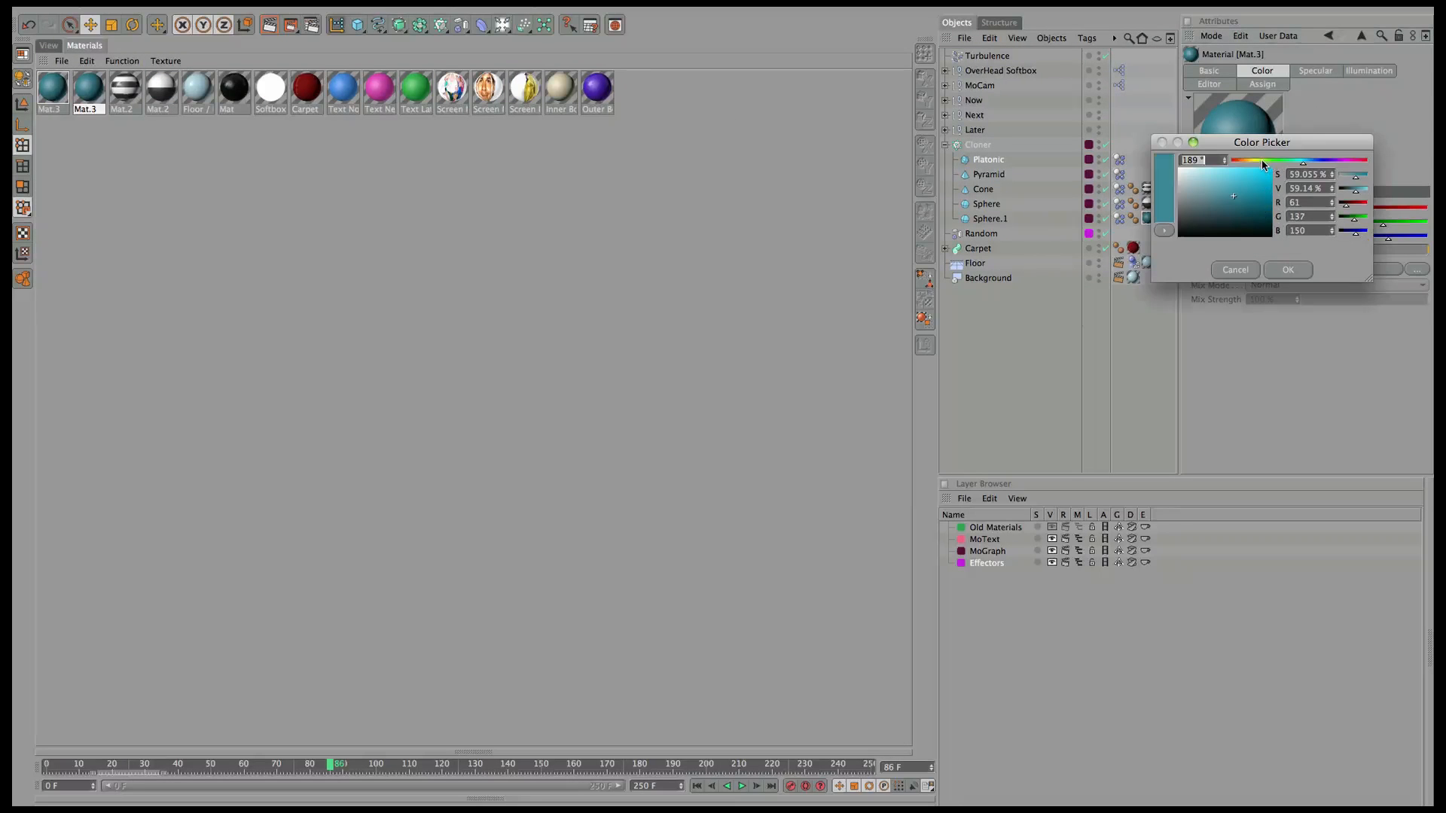
mouse_move(1262, 160)
mouse_down()
mouse_move(1247, 161)
mouse_move(1274, 166)
mouse_up()
click(1250, 190)
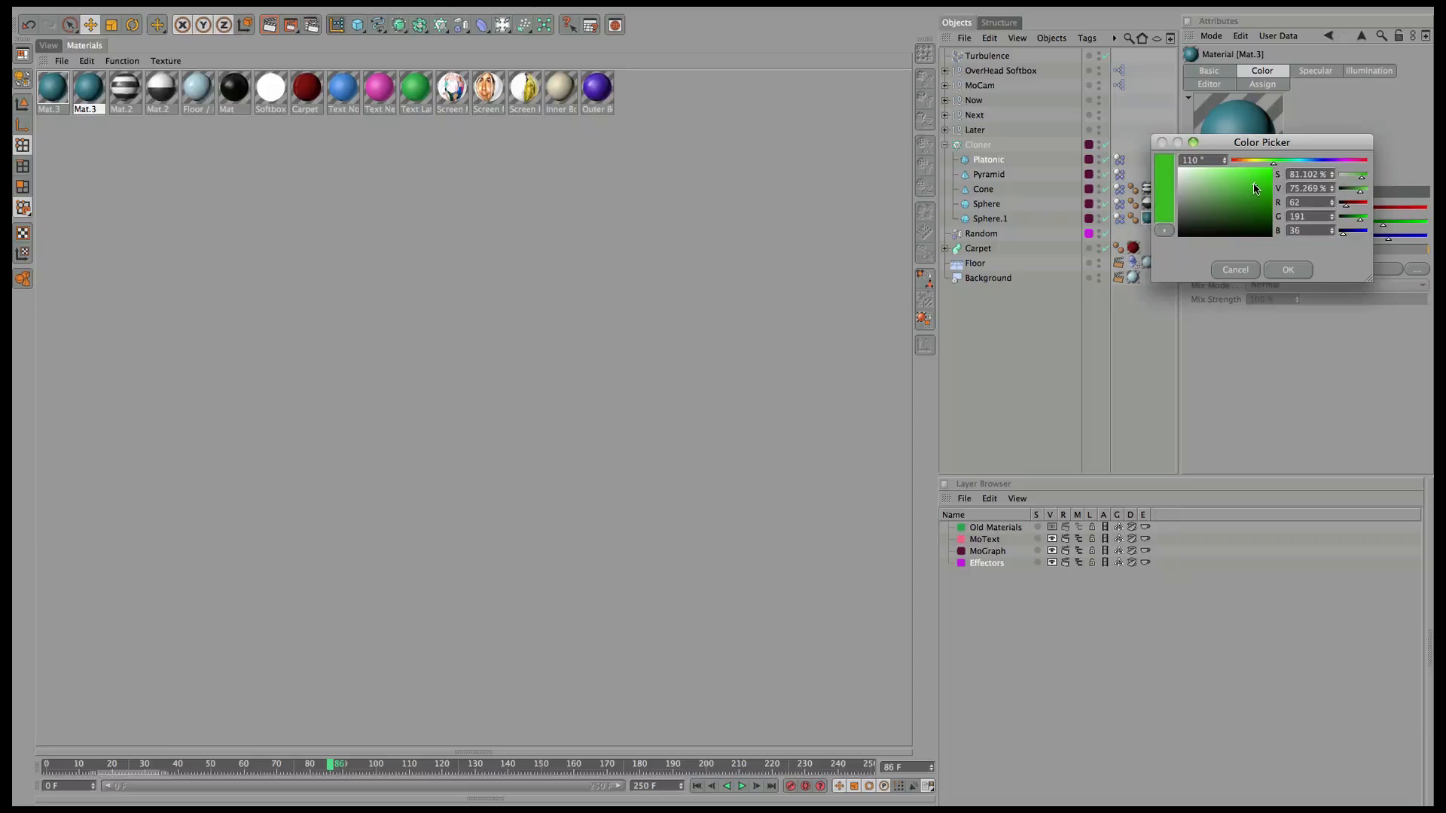
click(1288, 270)
mouse_move(85, 112)
mouse_down()
mouse_move(826, 188)
mouse_move(992, 162)
mouse_move(85, 100)
mouse_move(110, 106)
mouse_up()
Recolour another material copy magenta and apply it to Pyramid.
click(1253, 212)
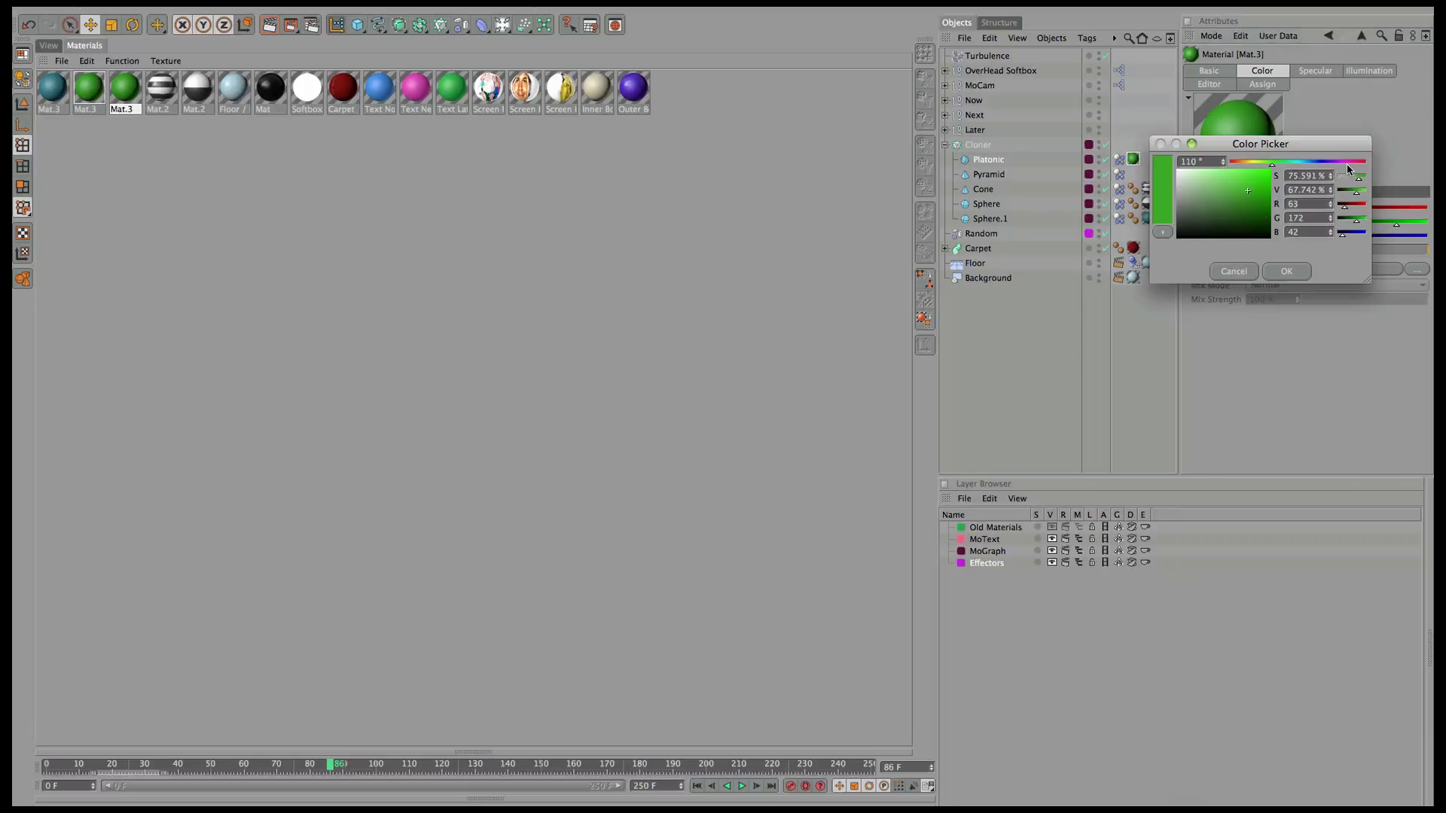
click(1346, 162)
click(1255, 190)
click(1284, 269)
drag(1238, 125, 993, 174)
Change Sphere.1's material colour to a brighter cyan.
click(1149, 219)
double_click(1150, 218)
click(1254, 207)
click(1297, 165)
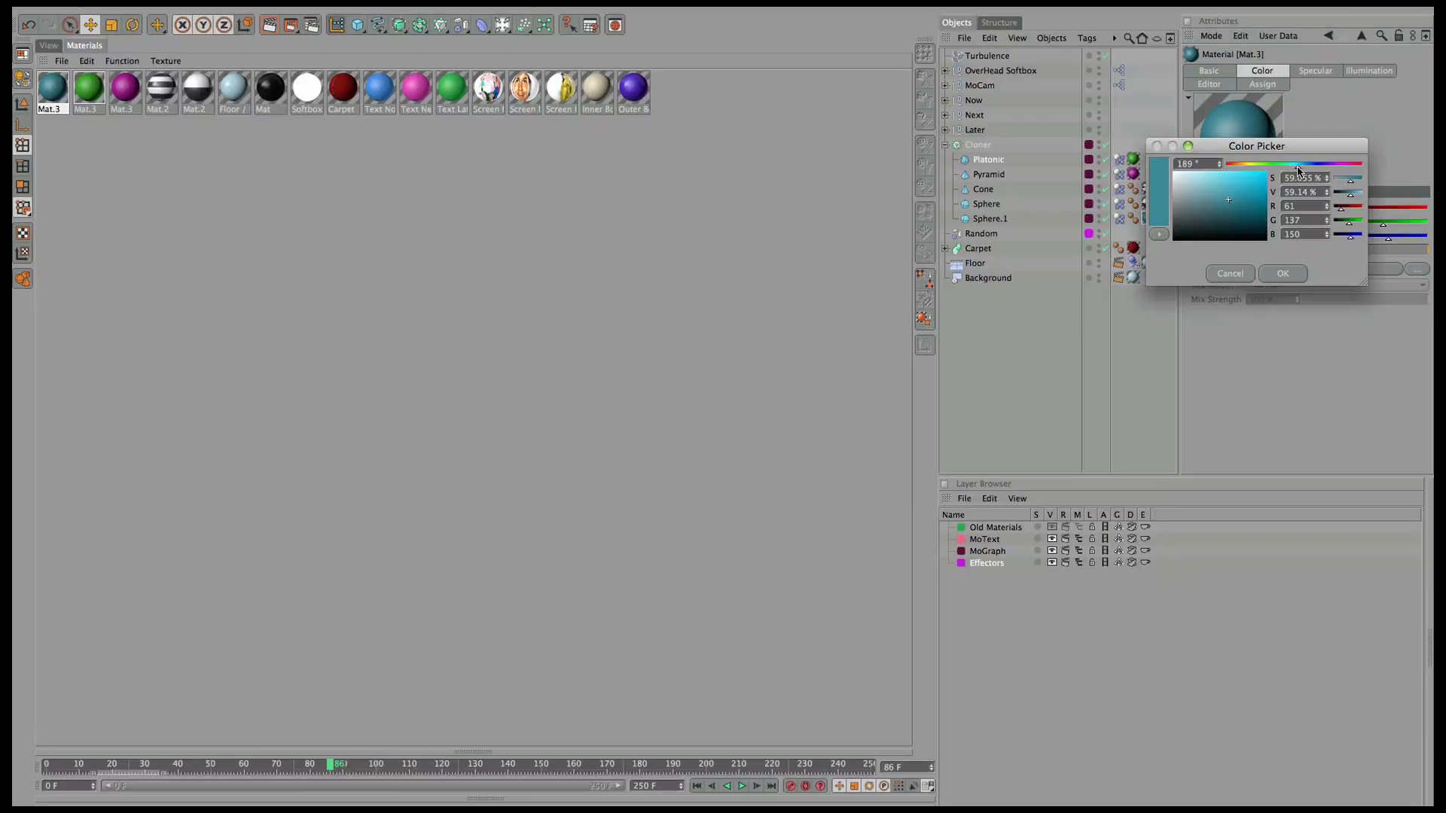
click(1238, 189)
click(1297, 167)
click(1281, 274)
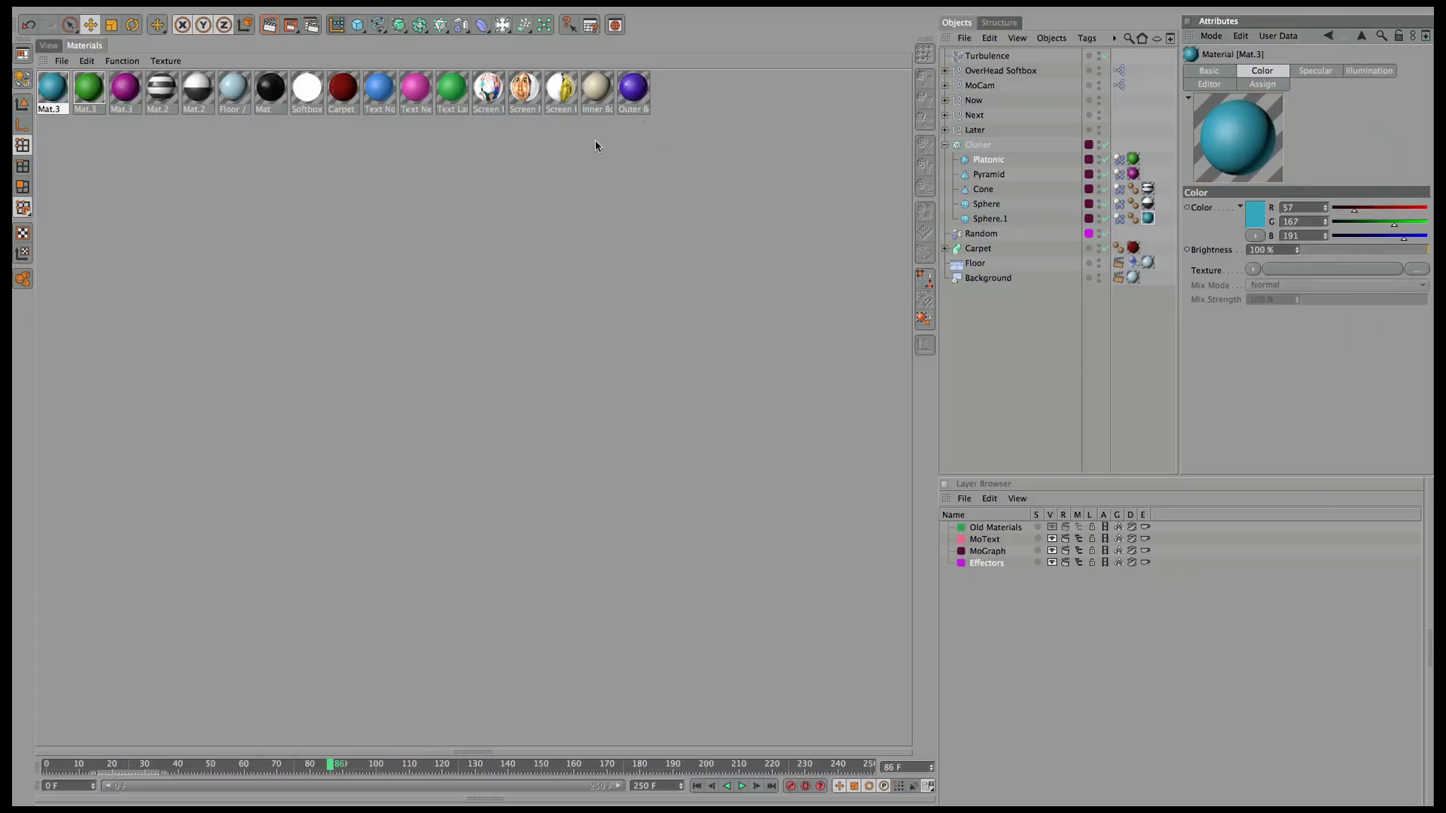
Delete Sphere.1's Phong tag and bring back the scene viewports.
click(1133, 219)
click(989, 219)
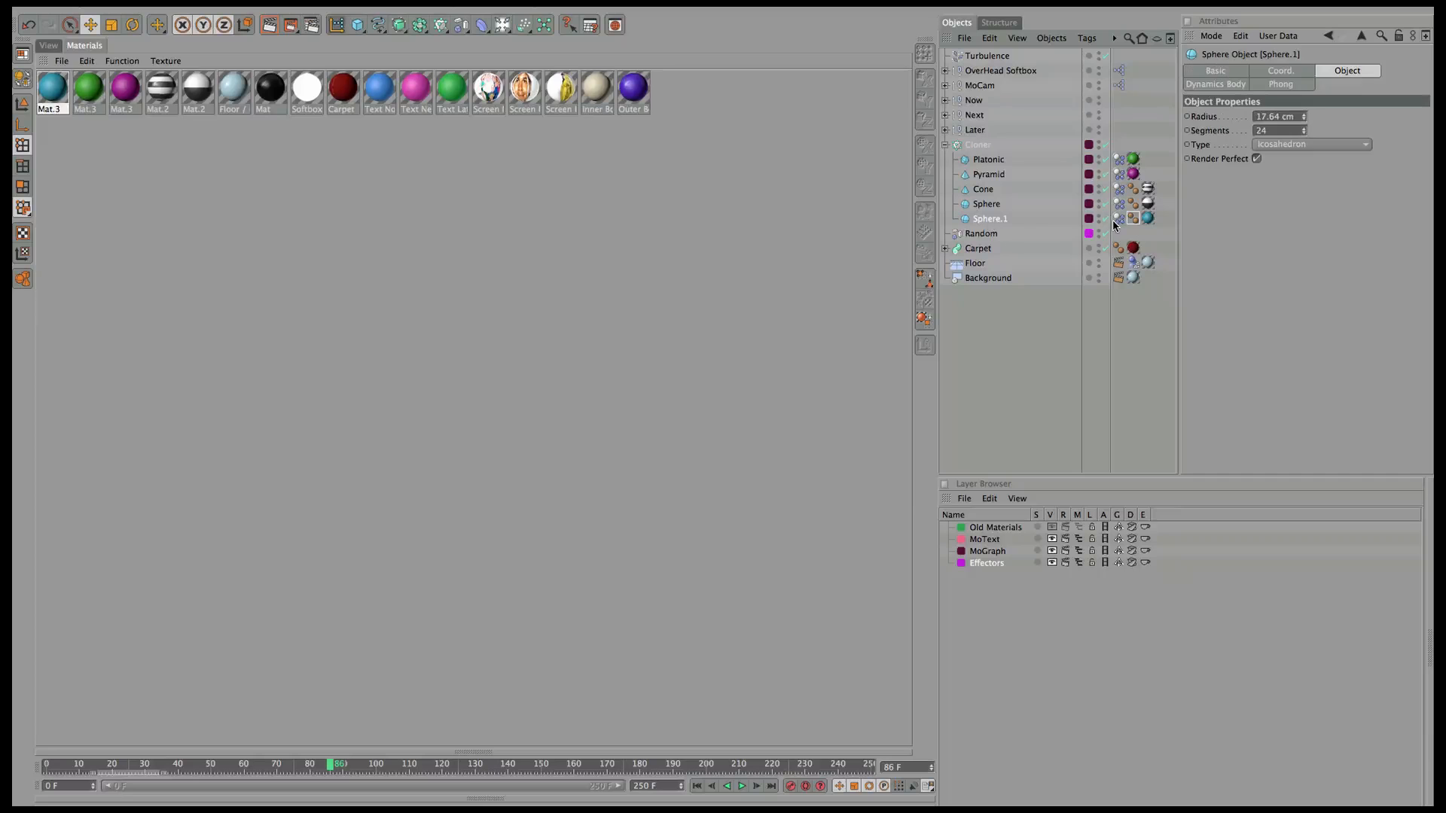
click(1132, 220)
key(Delete)
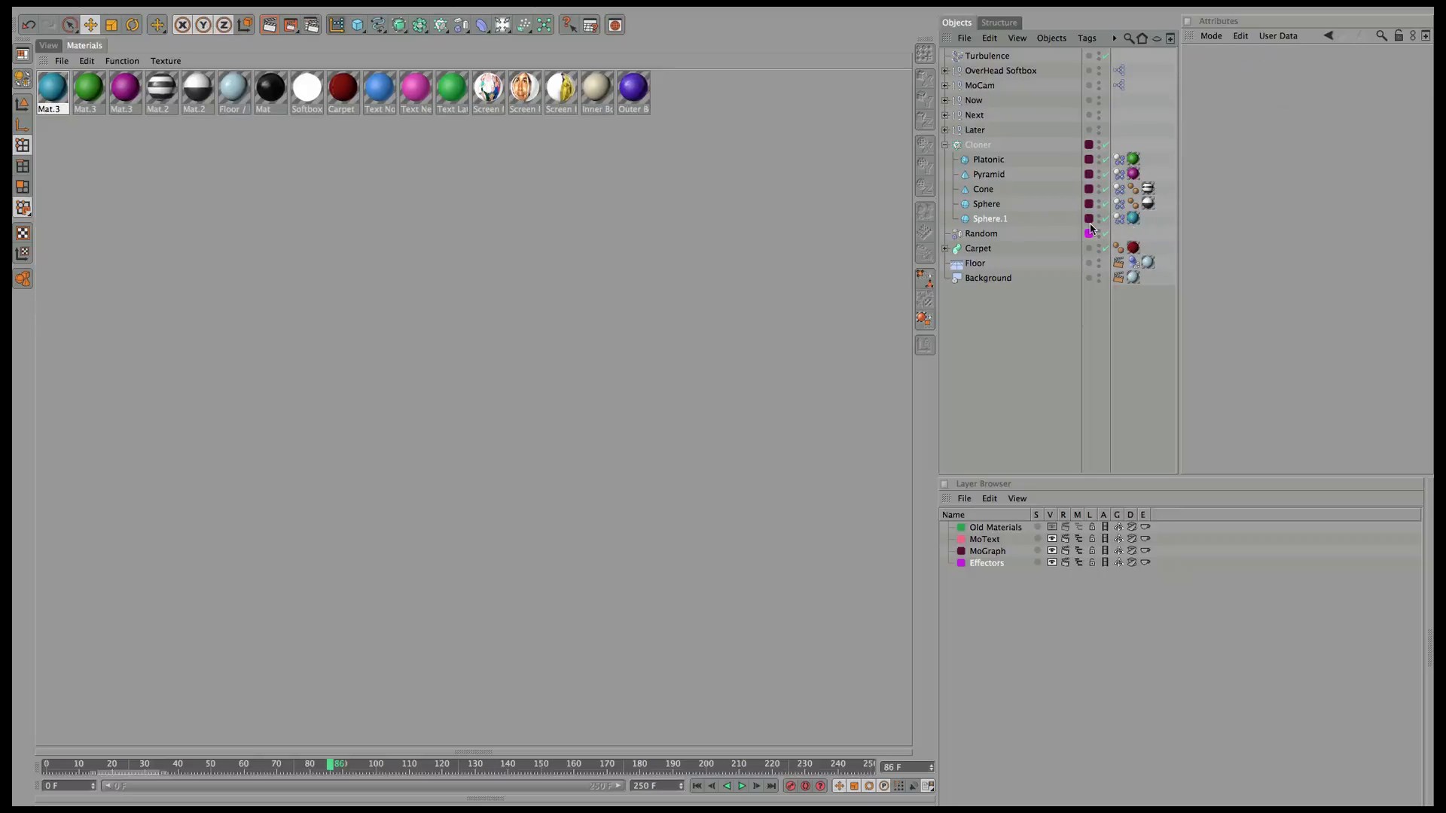
click(48, 45)
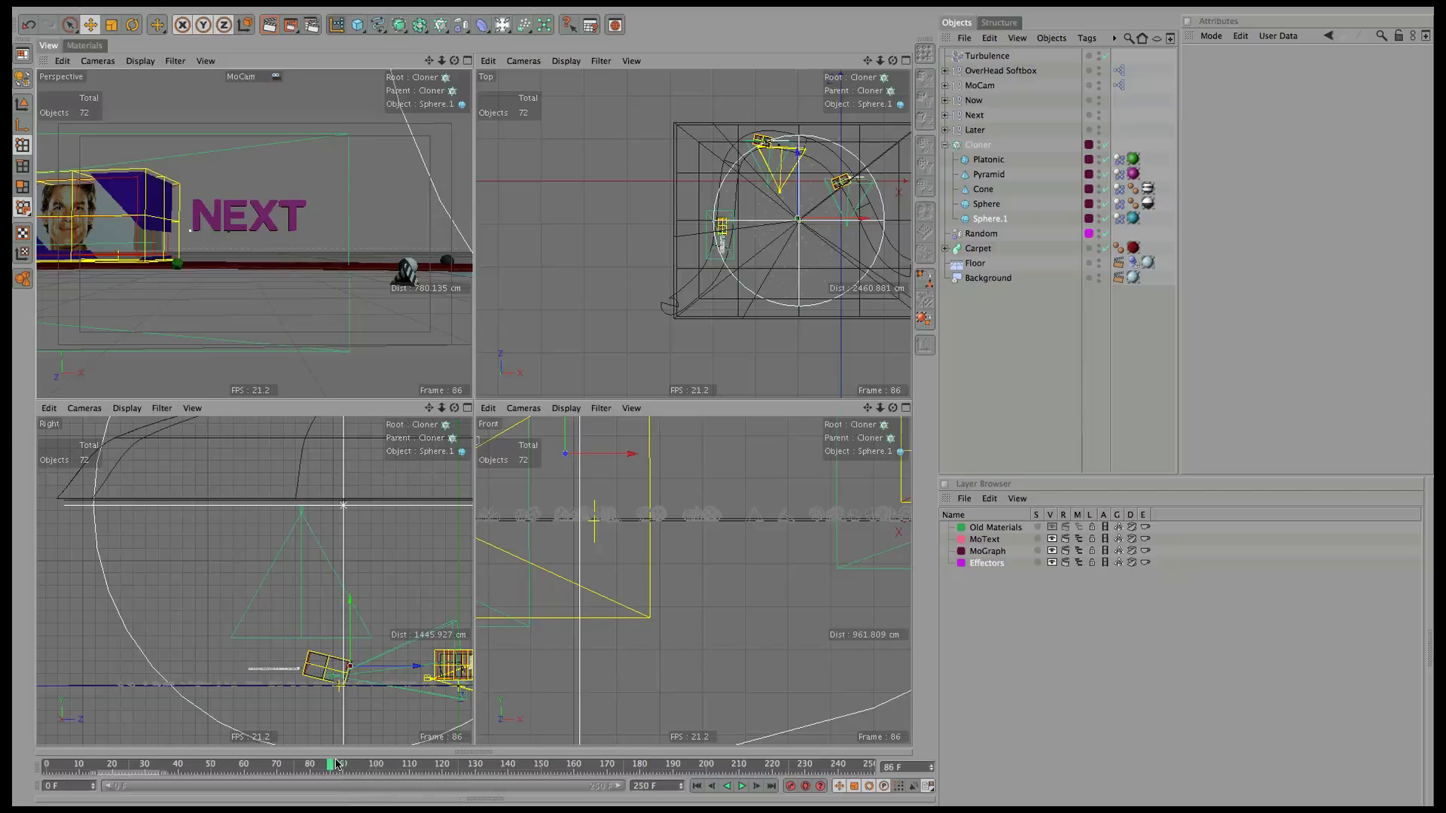
Raise the OverHead Softbox brightness from 180% to 235%, comparing test renders before and after.
drag(317, 765, 218, 764)
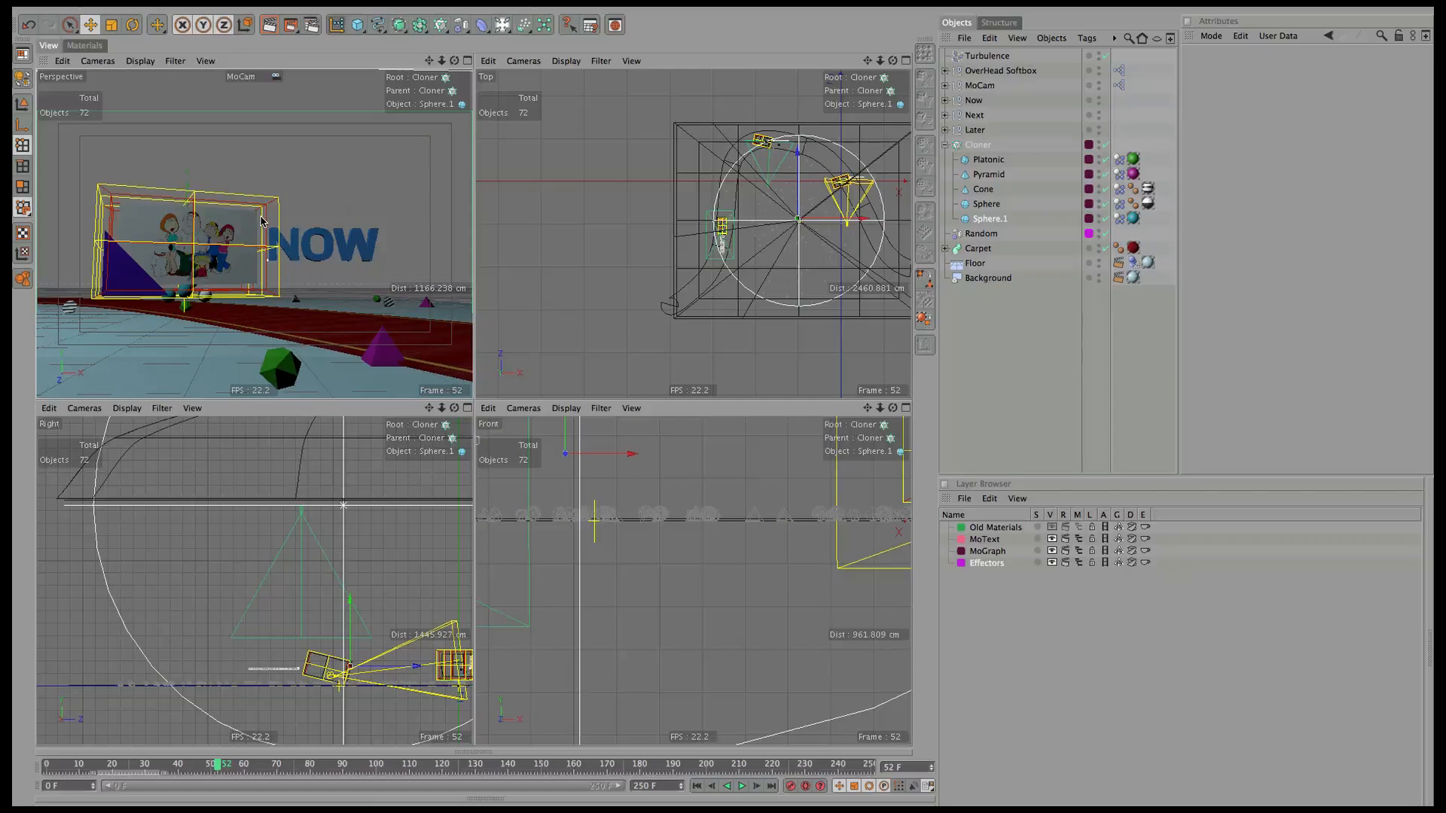
key(super+r)
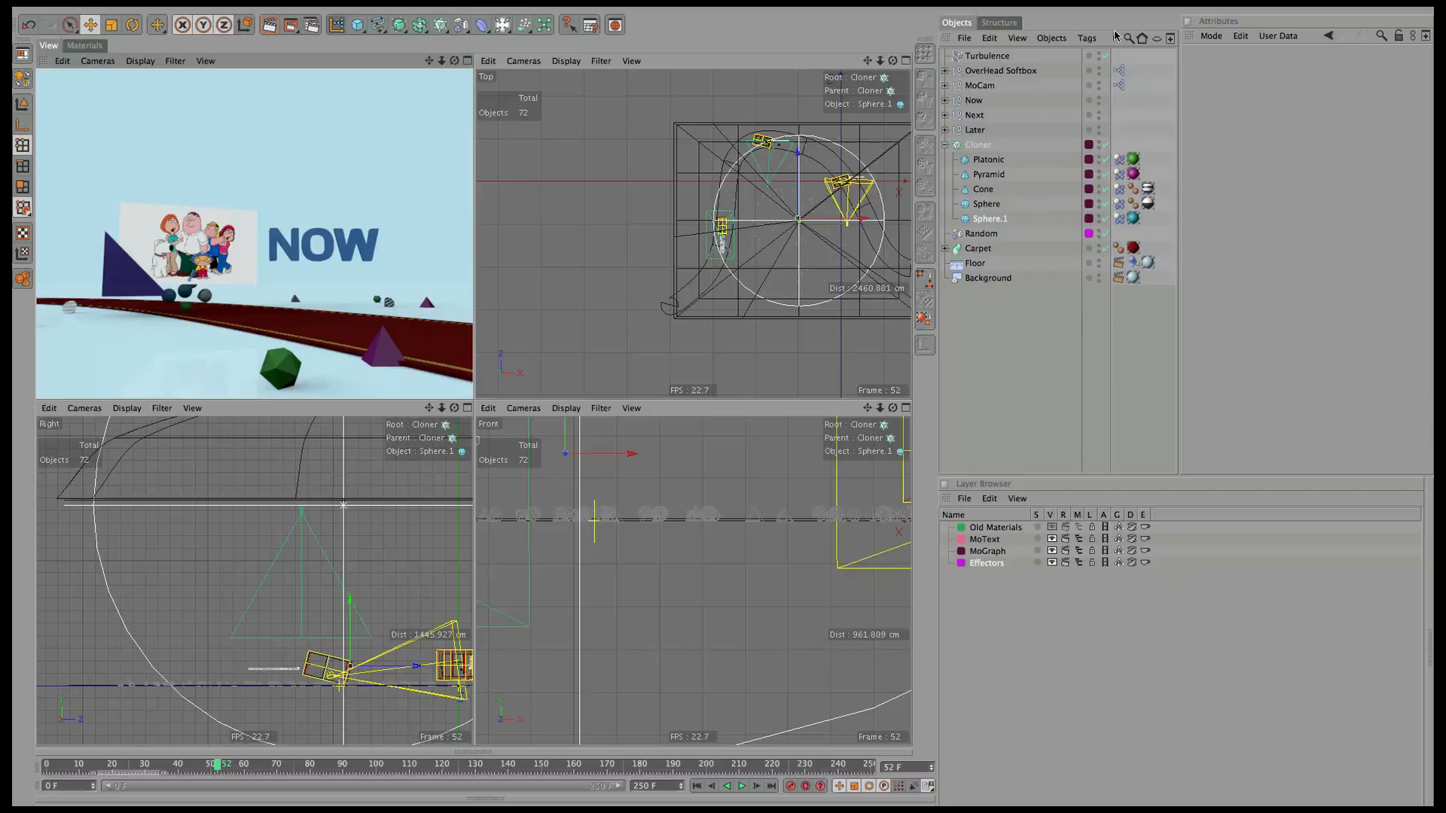
click(1009, 71)
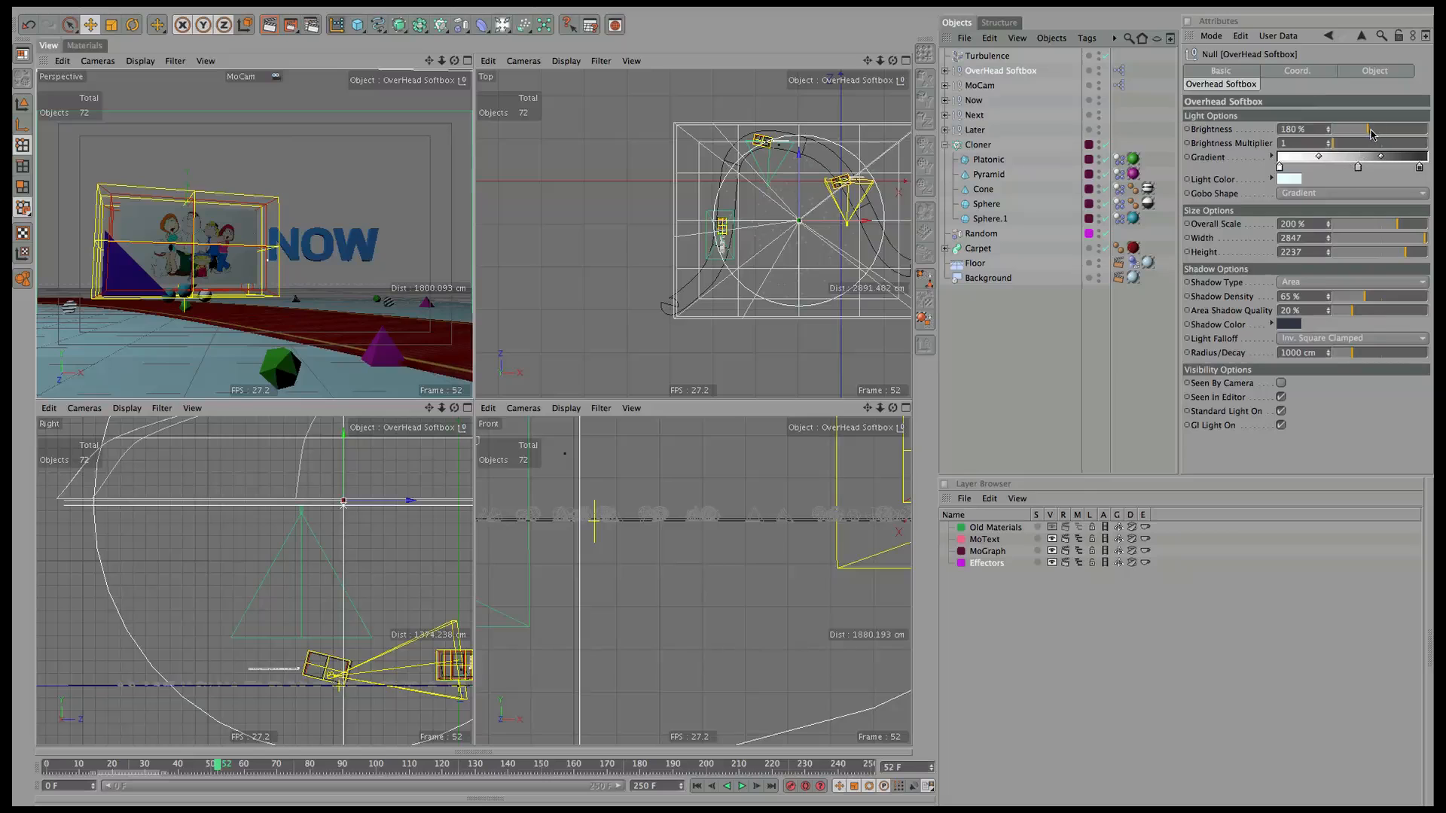
drag(1372, 134, 1379, 133)
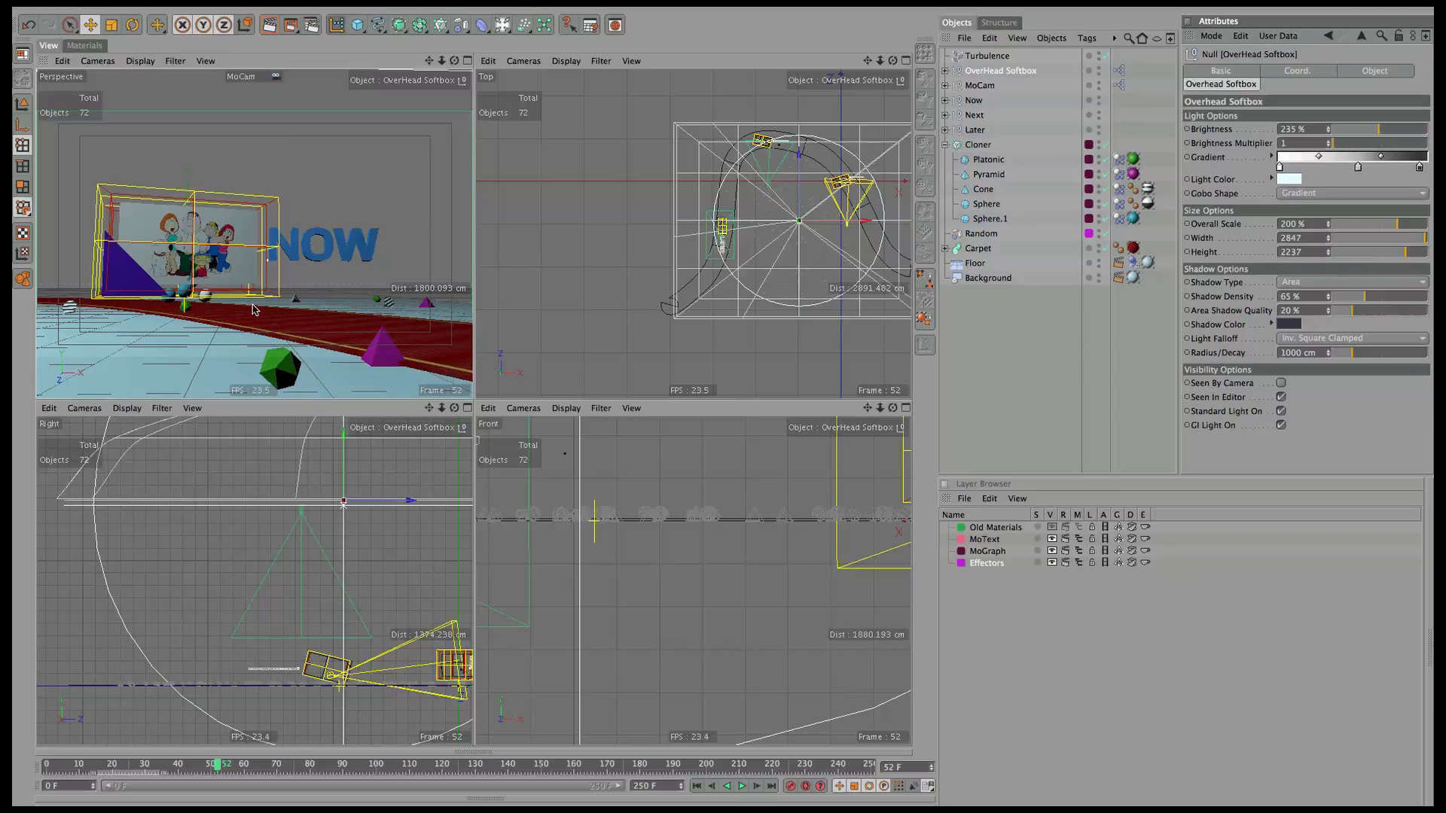
key(ctrl+r)
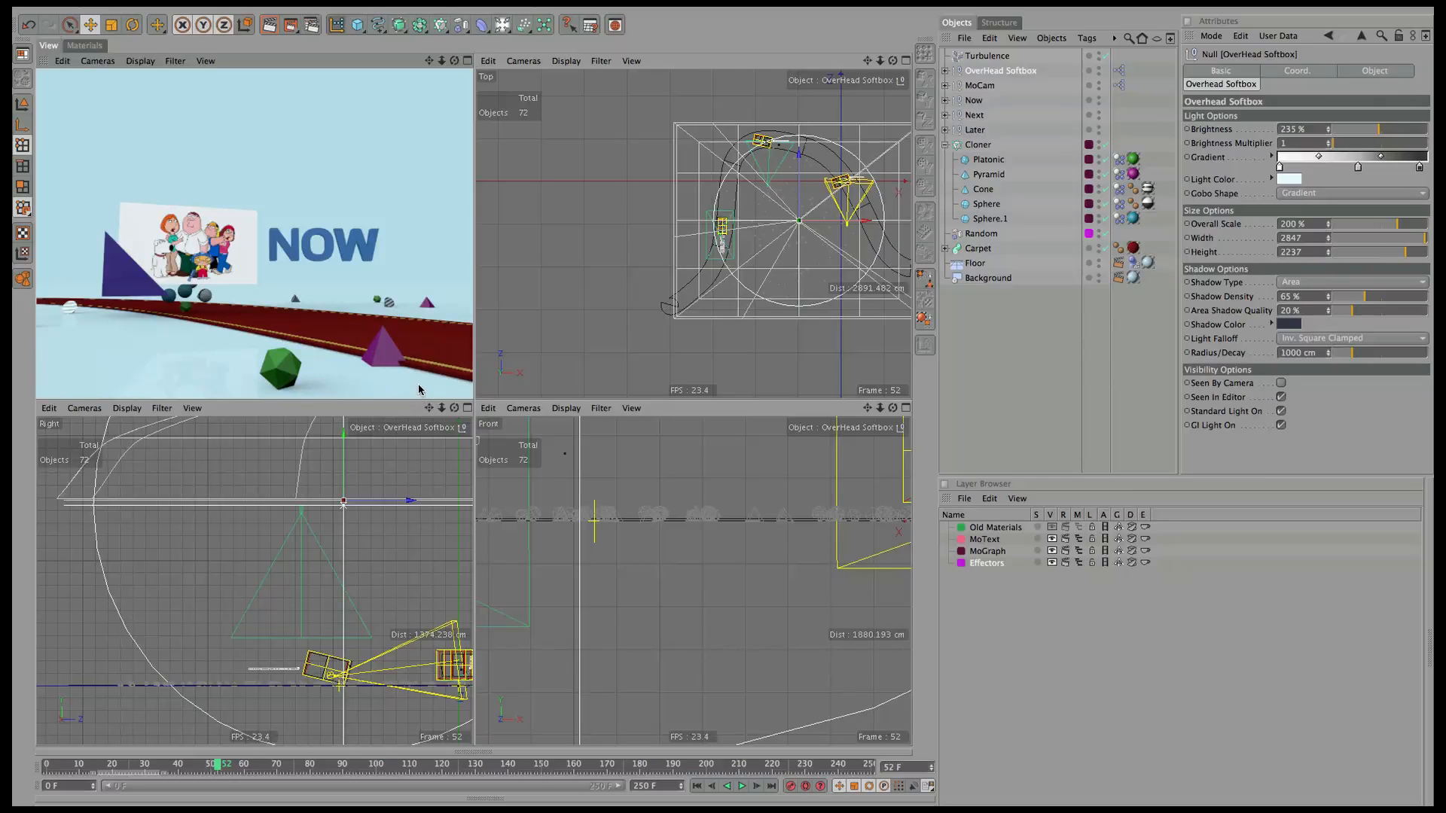
click(979, 248)
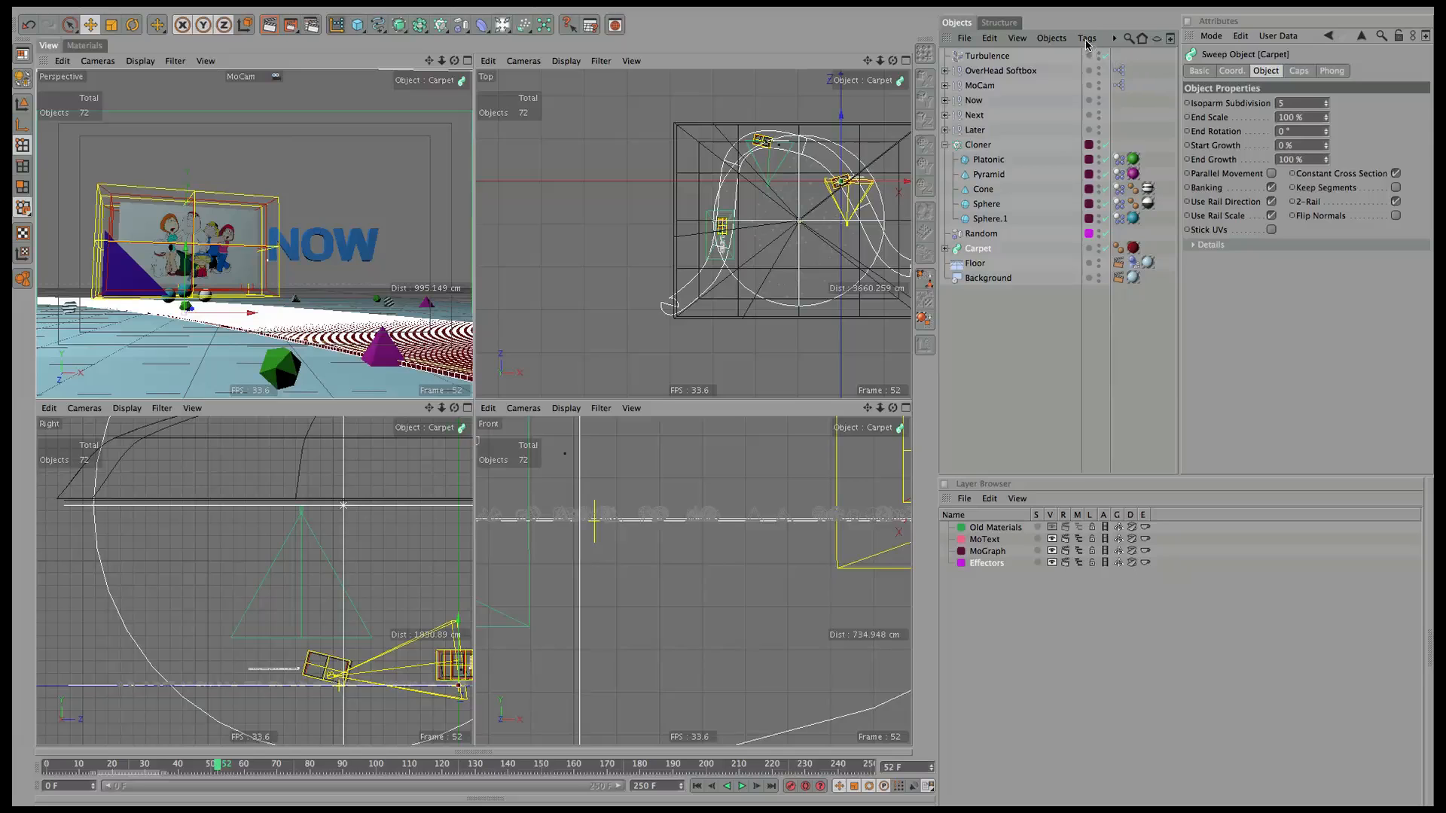
Add a Dynamics Body tag to the Carpet and set its Dynamic option to Off.
click(1086, 39)
mouse_move(1111, 61)
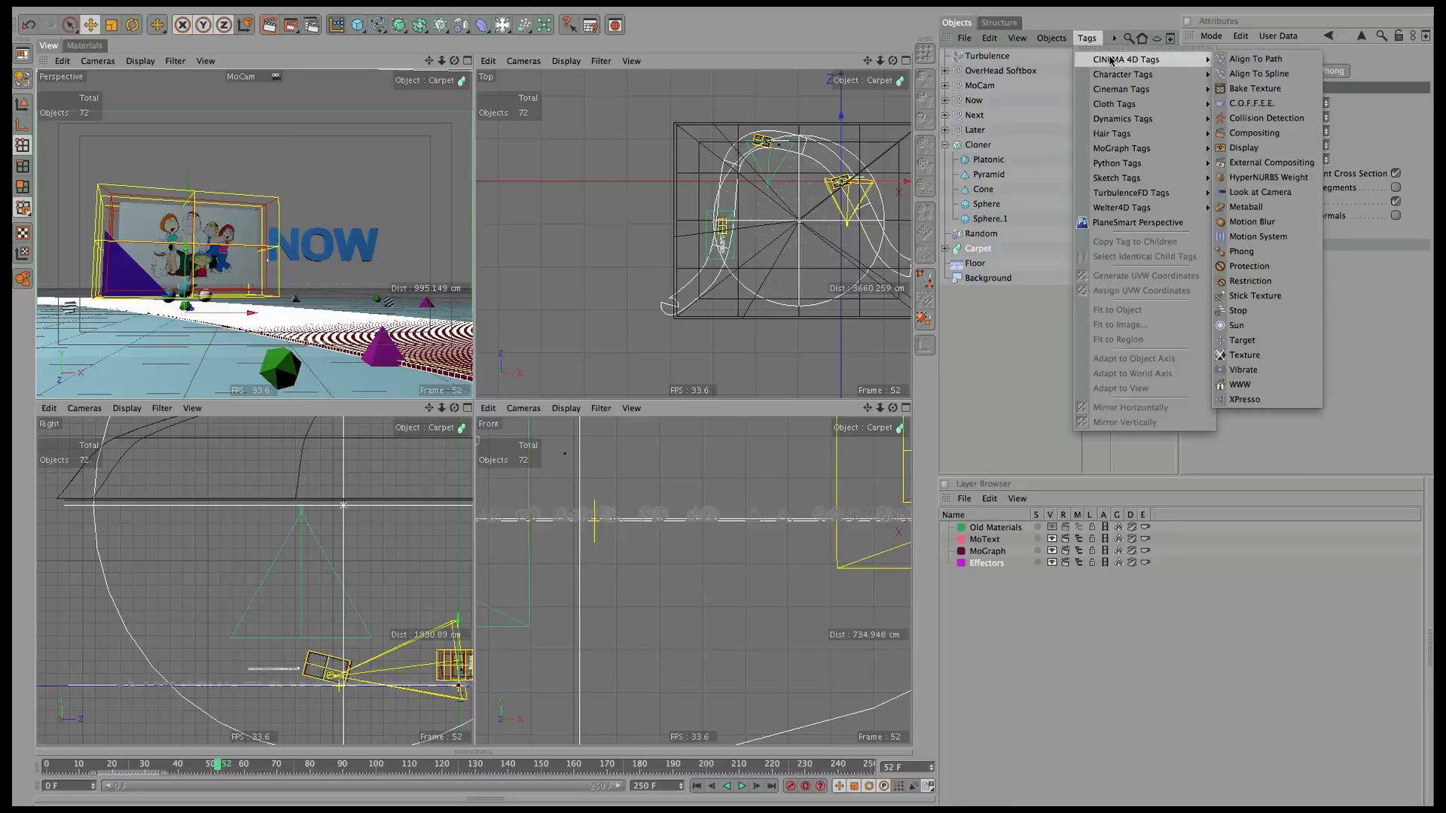
mouse_move(1151, 146)
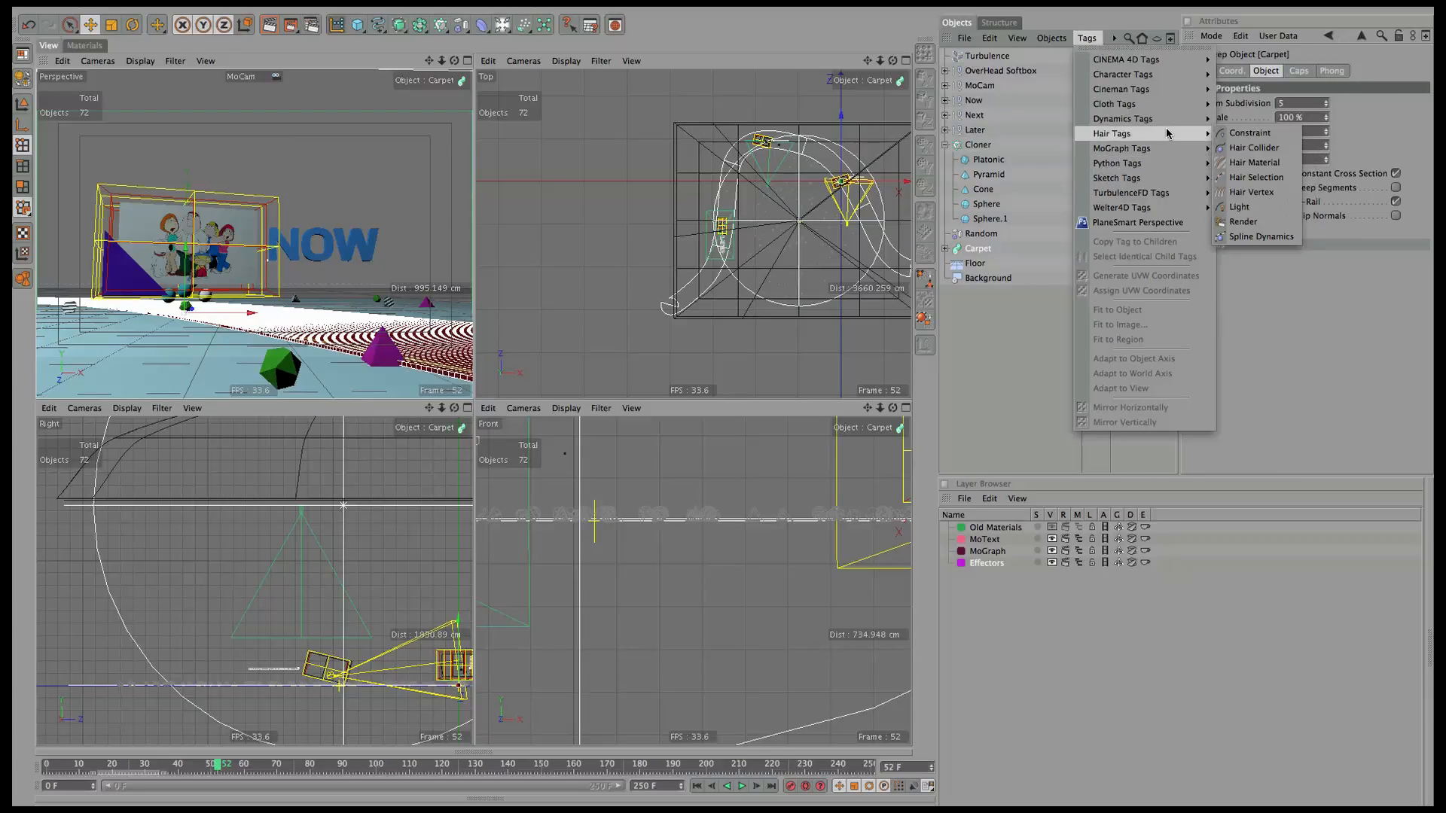
click(1246, 119)
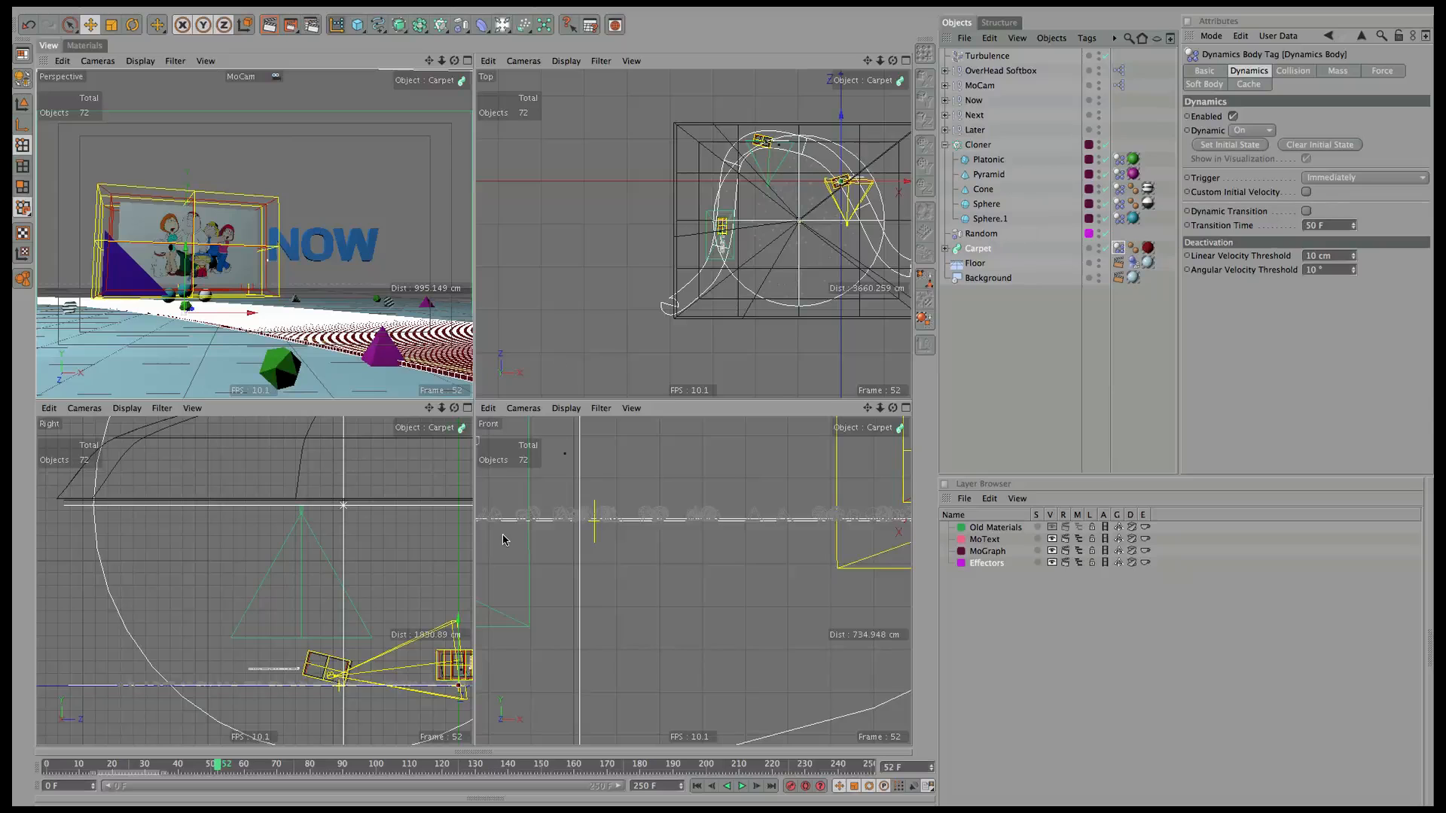
click(697, 786)
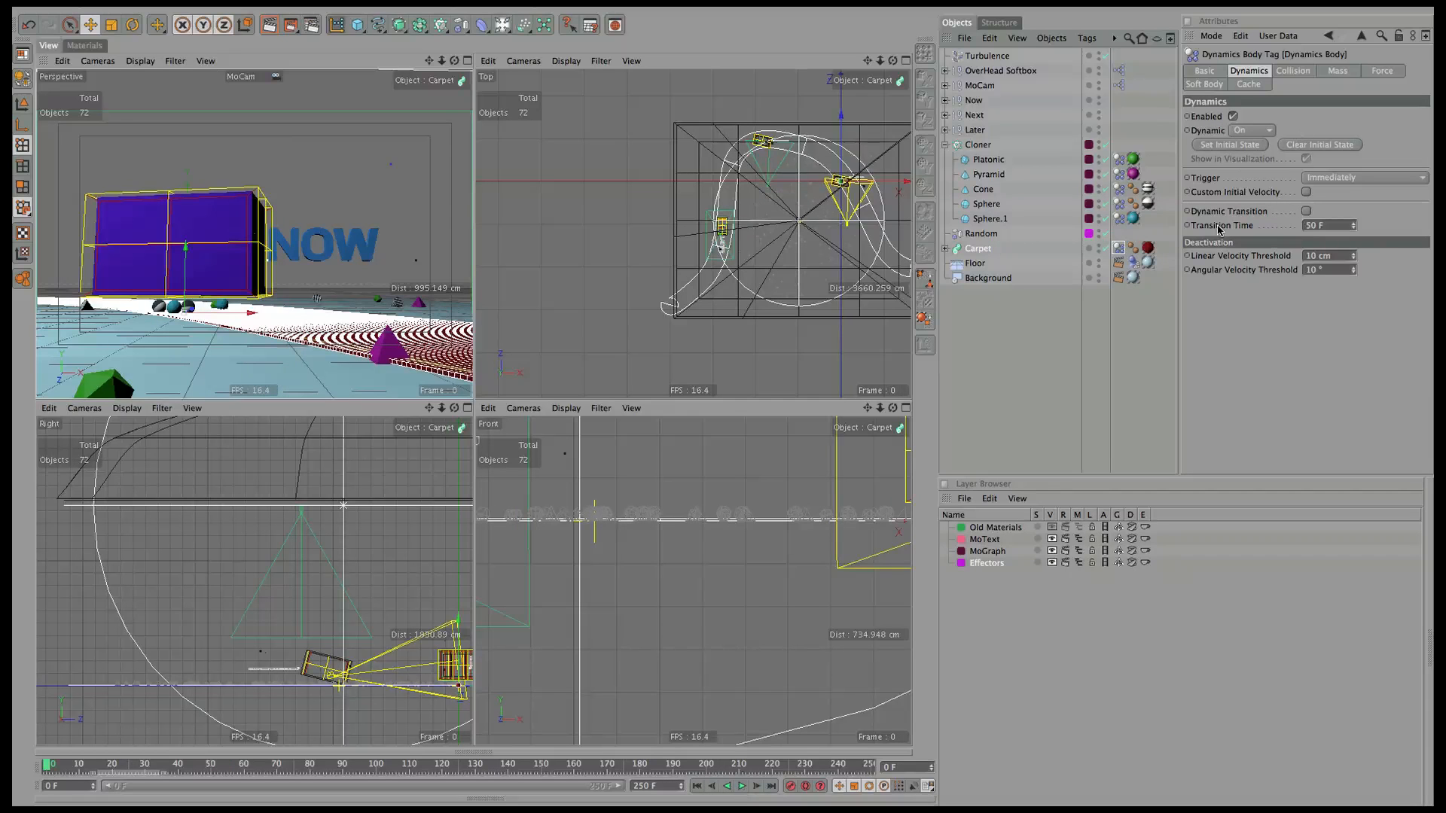
click(1256, 132)
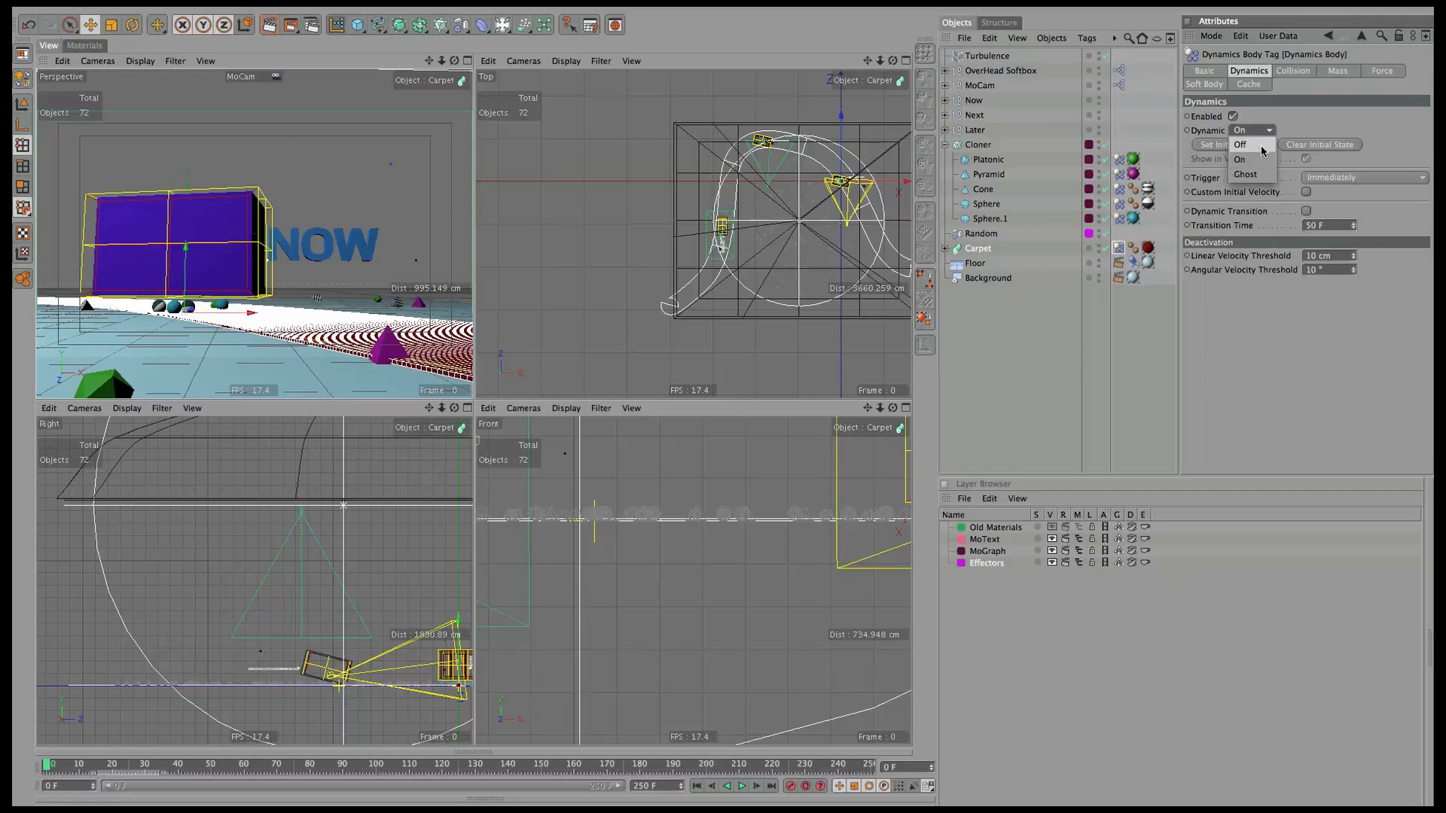
click(1242, 145)
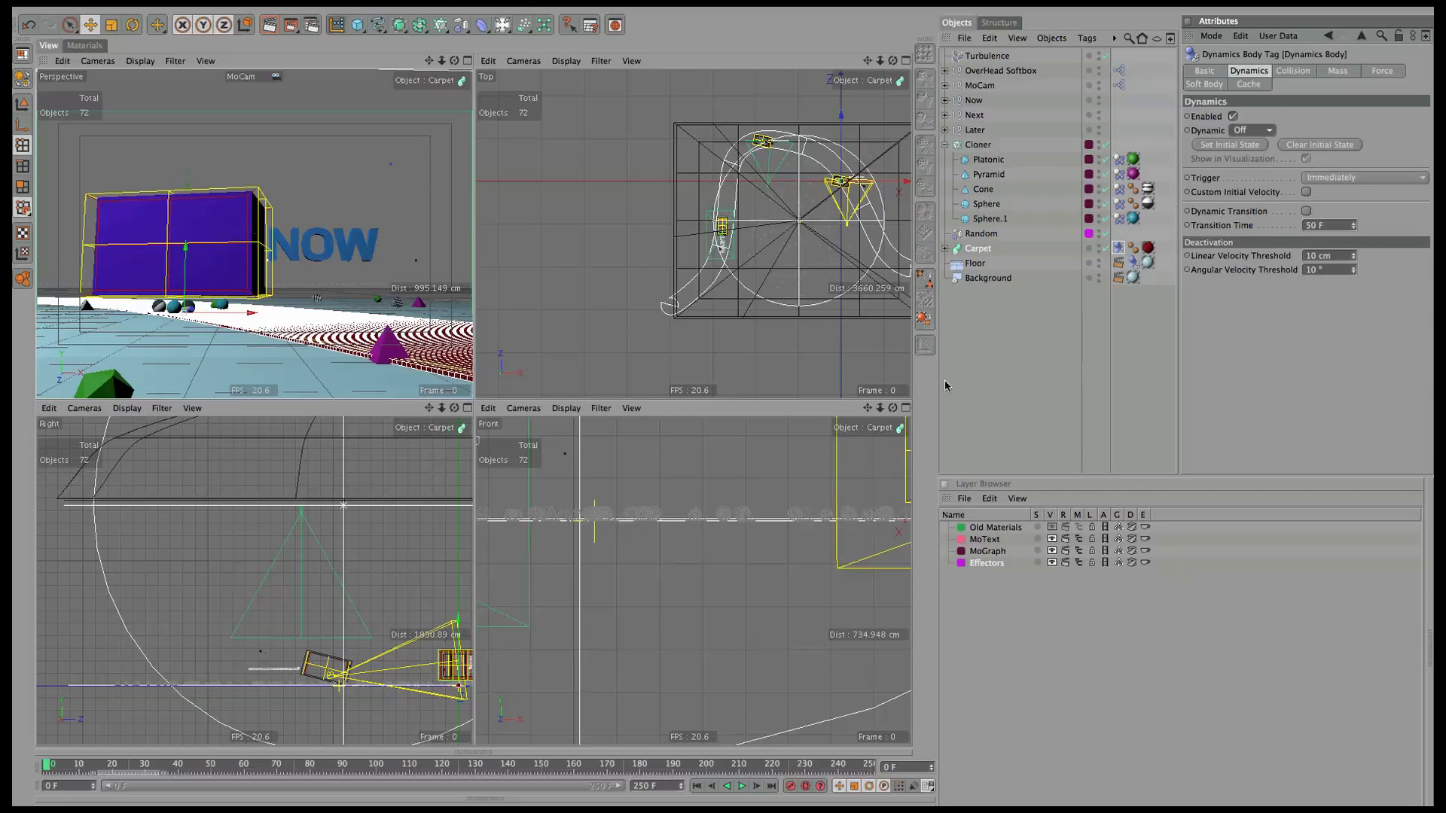
Preview the animation, then move Turbulence directly below the Random effector.
click(742, 787)
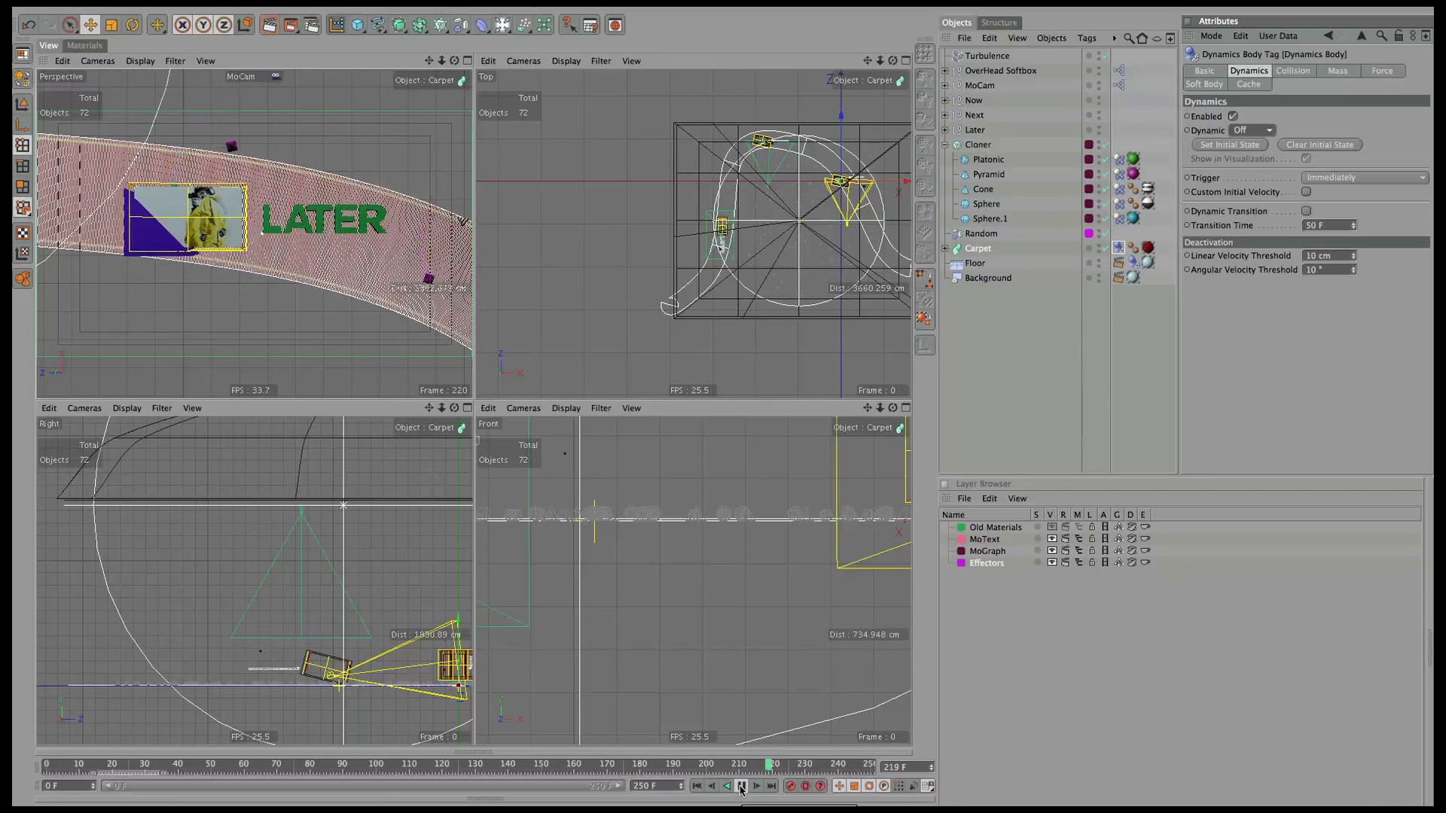
click(984, 414)
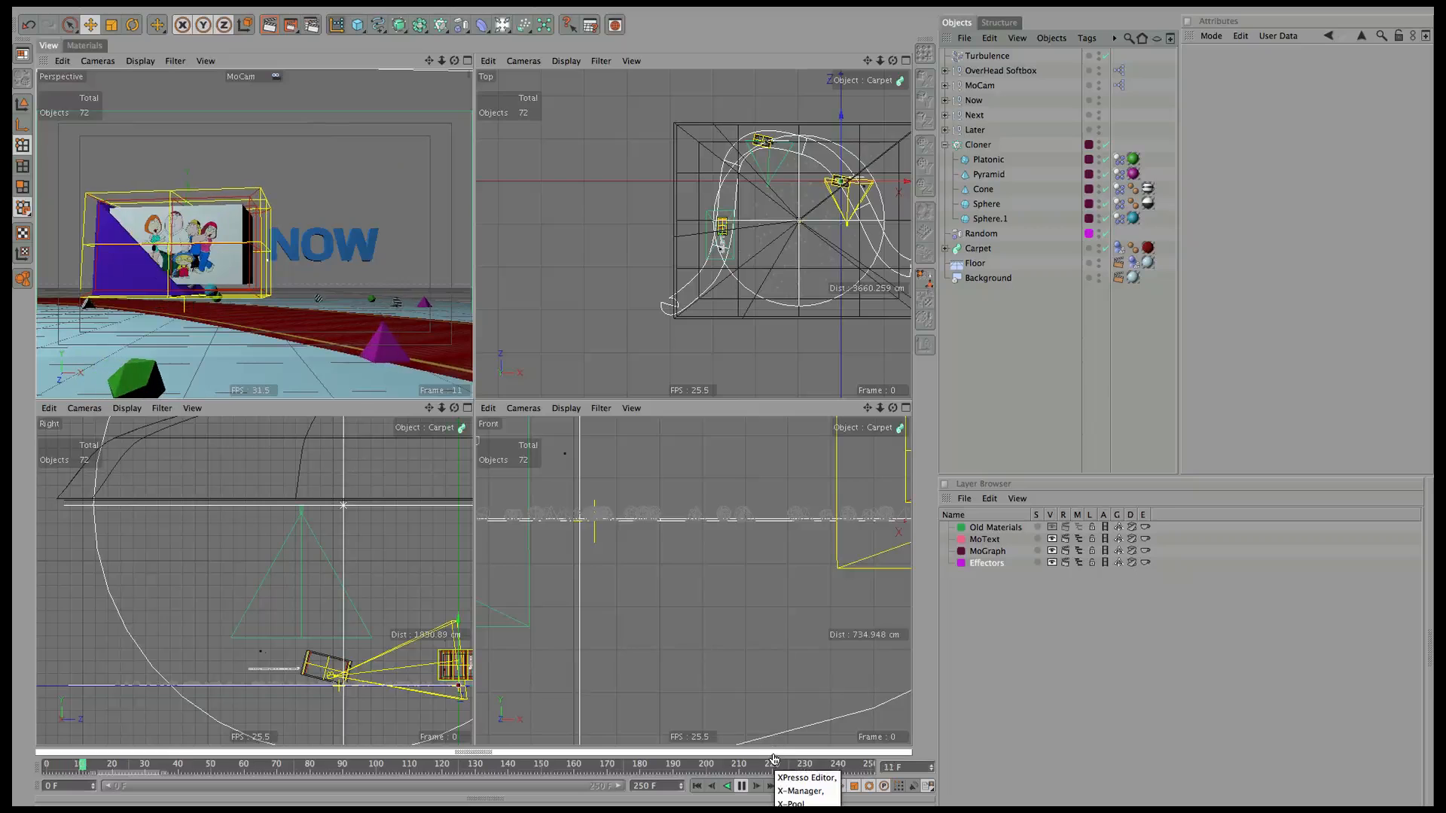
click(741, 785)
click(697, 786)
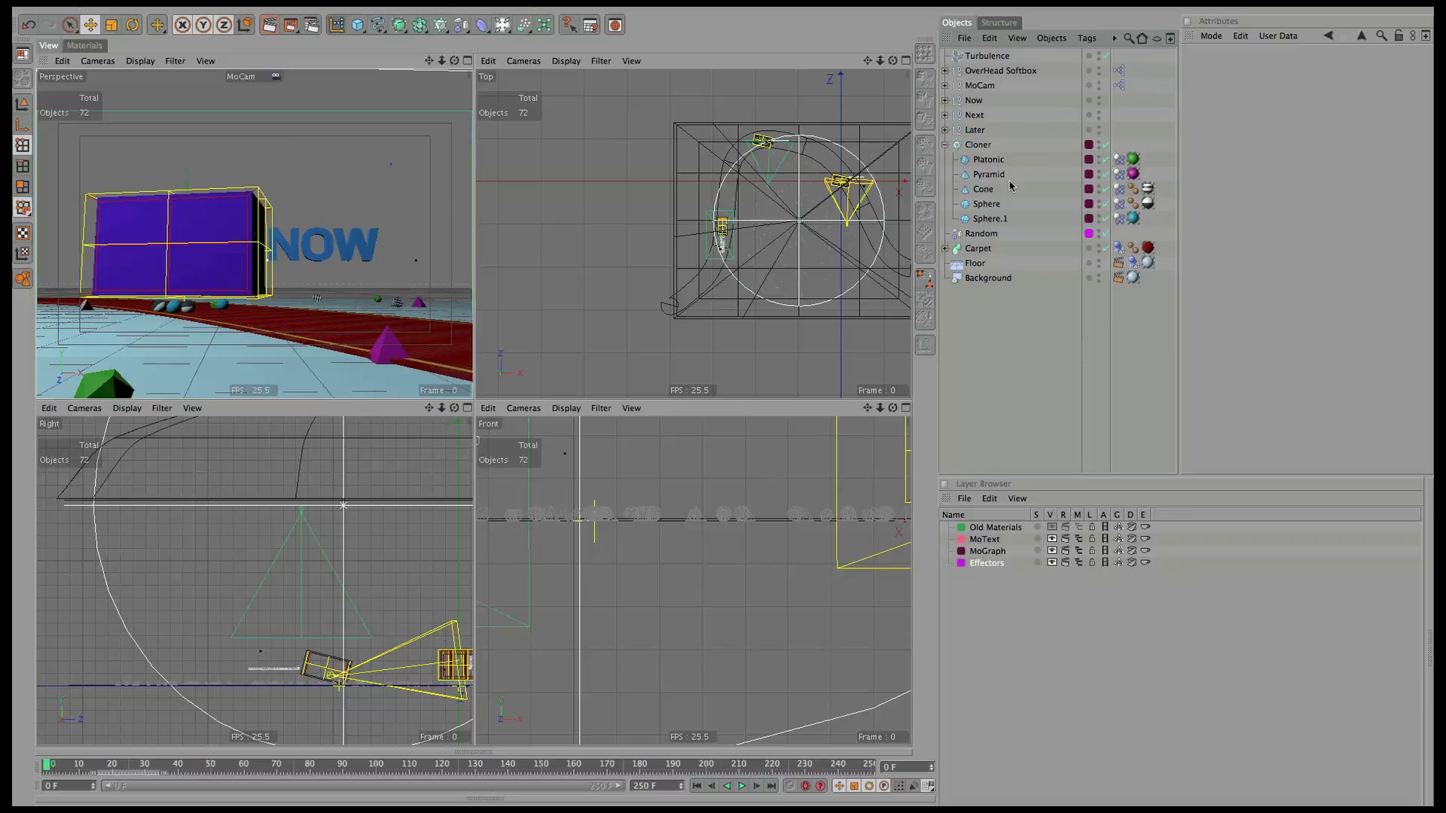
click(980, 234)
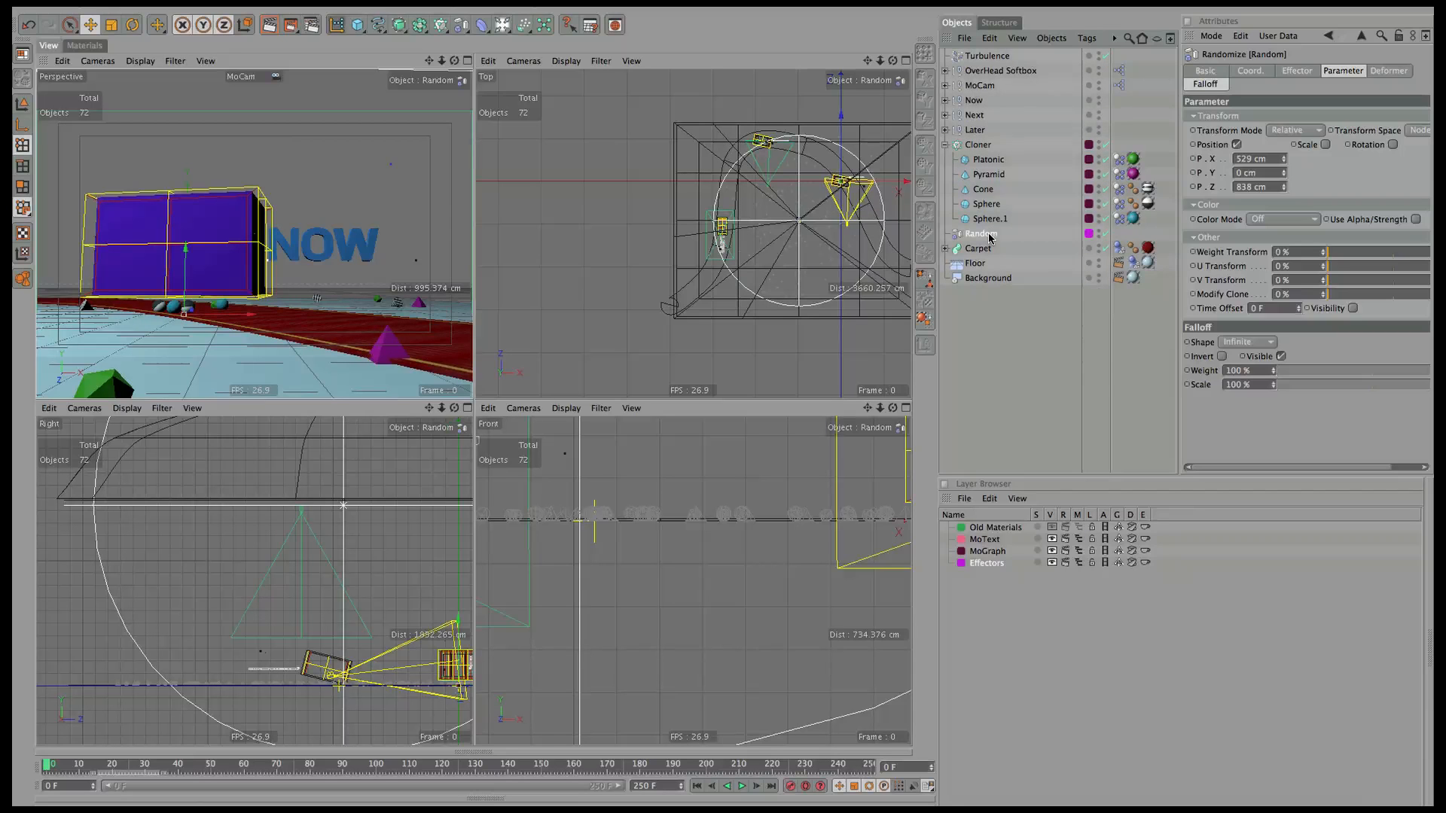
drag(1002, 59, 993, 239)
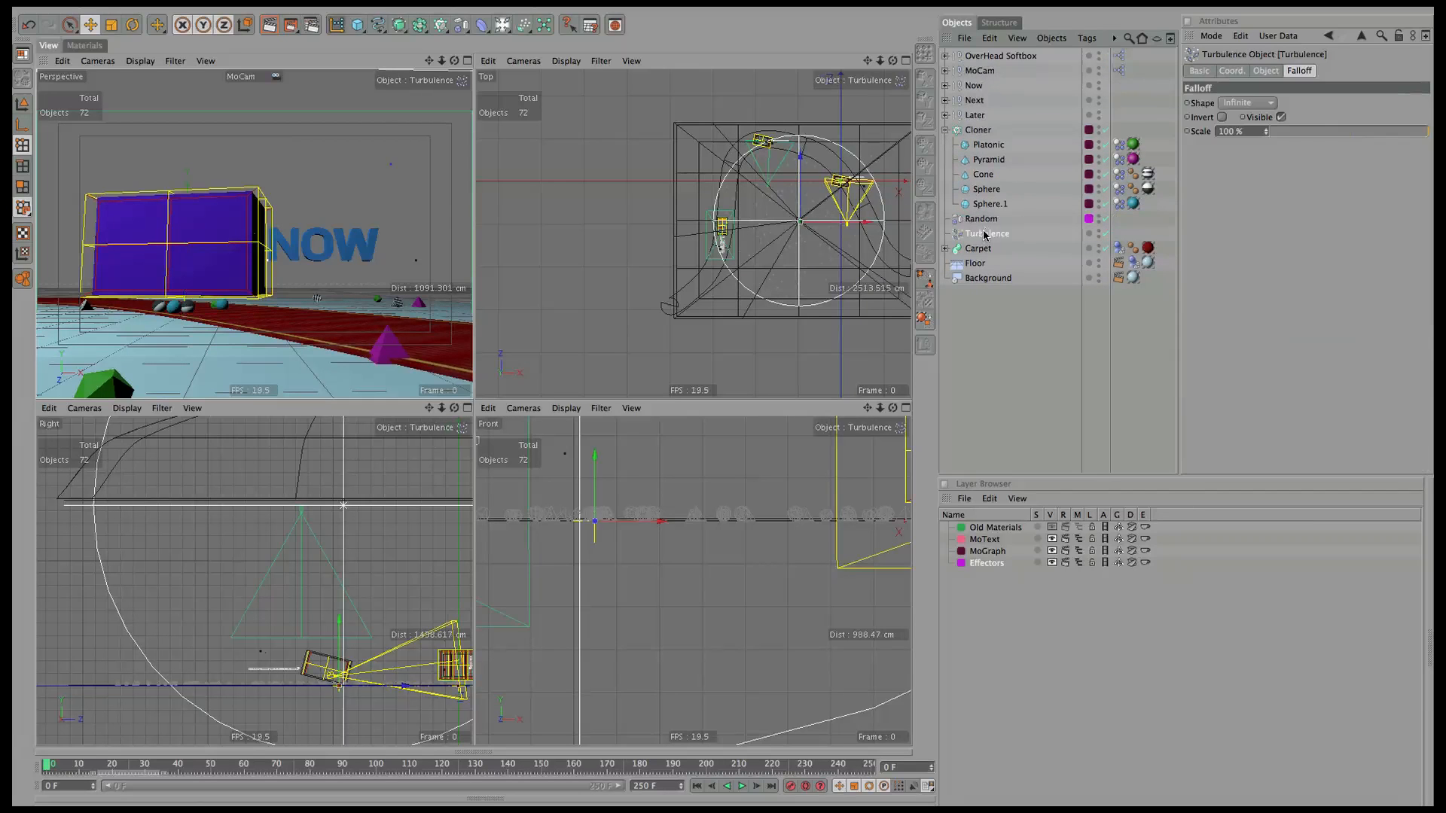
Review the Random effector's strength and seed, play the opening frames, rewind to frame 0, and select the Cloner.
click(1007, 217)
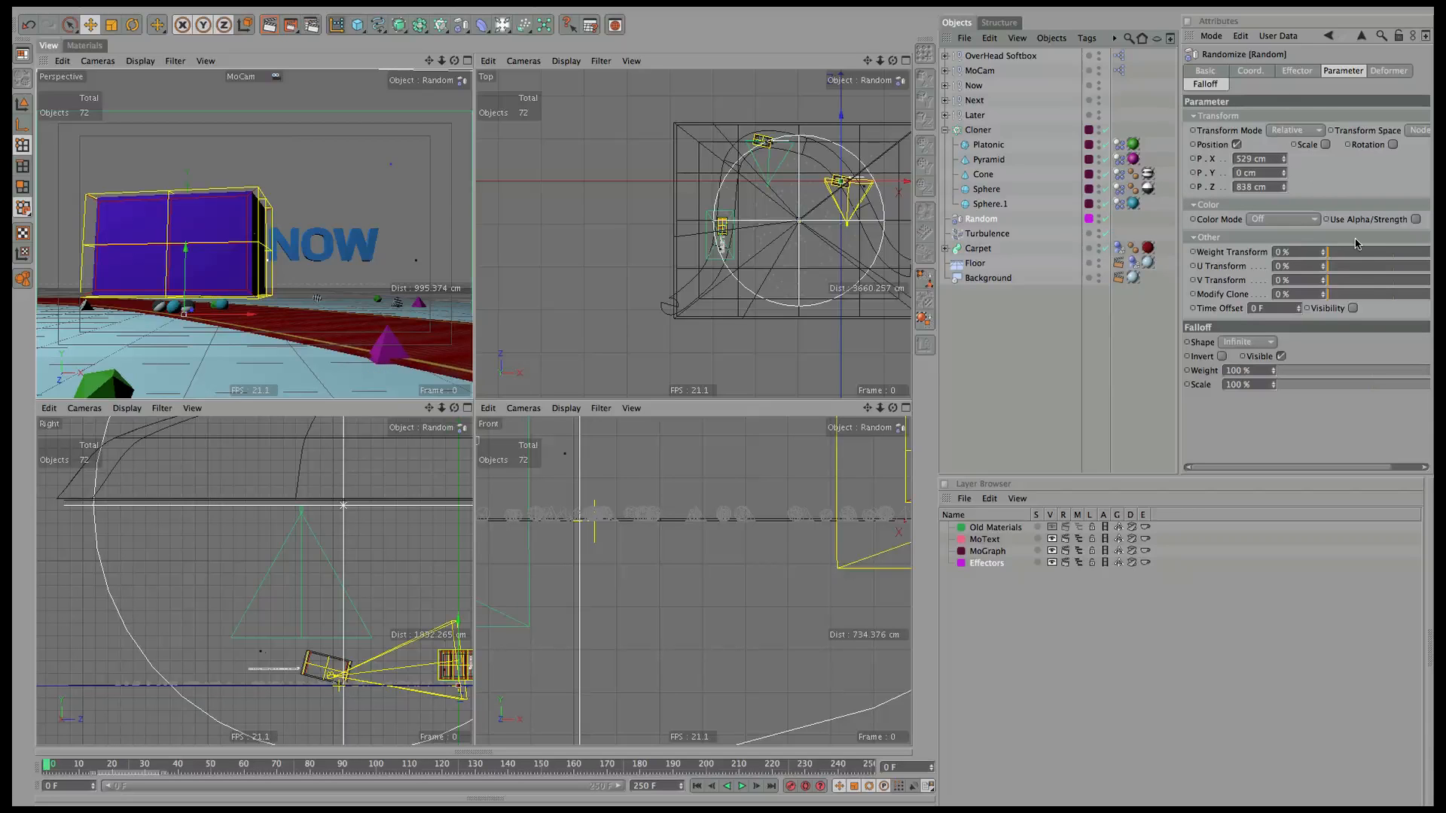
click(1299, 73)
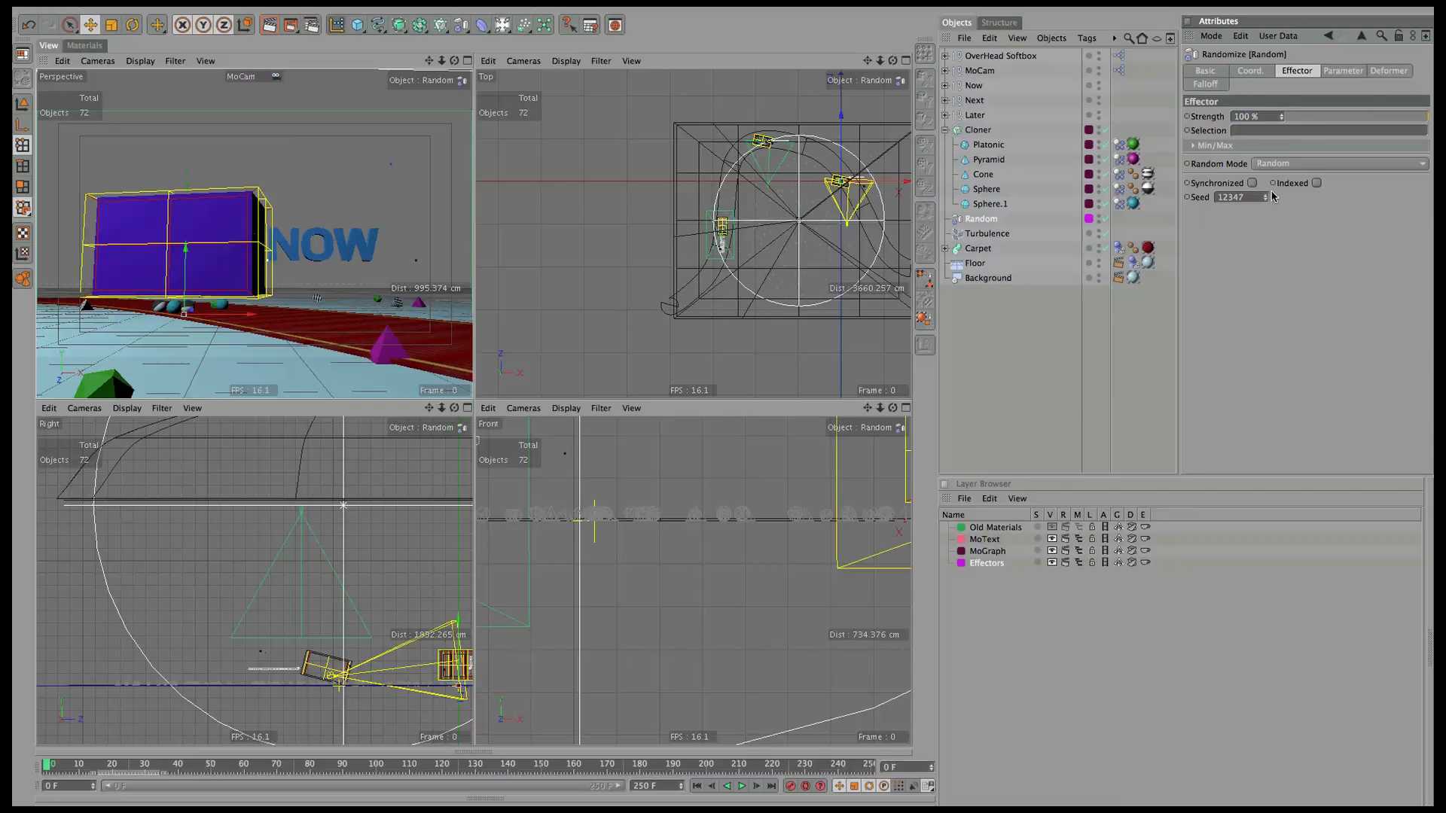
click(741, 786)
click(698, 786)
click(1019, 133)
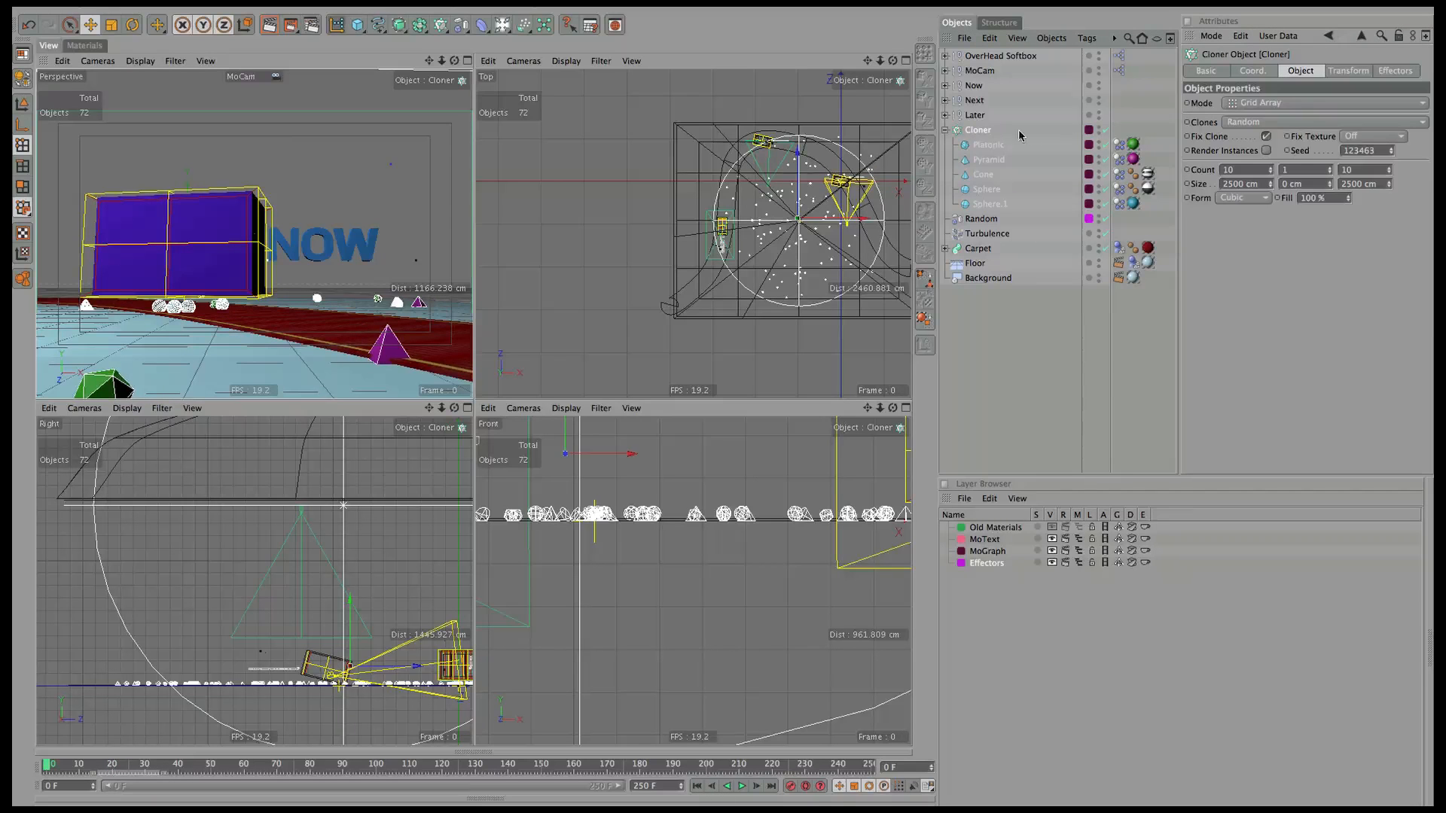
Nudge the Cloner seed up and down to 123461, settle on 123463, then select the Random effector.
click(1396, 71)
click(1298, 72)
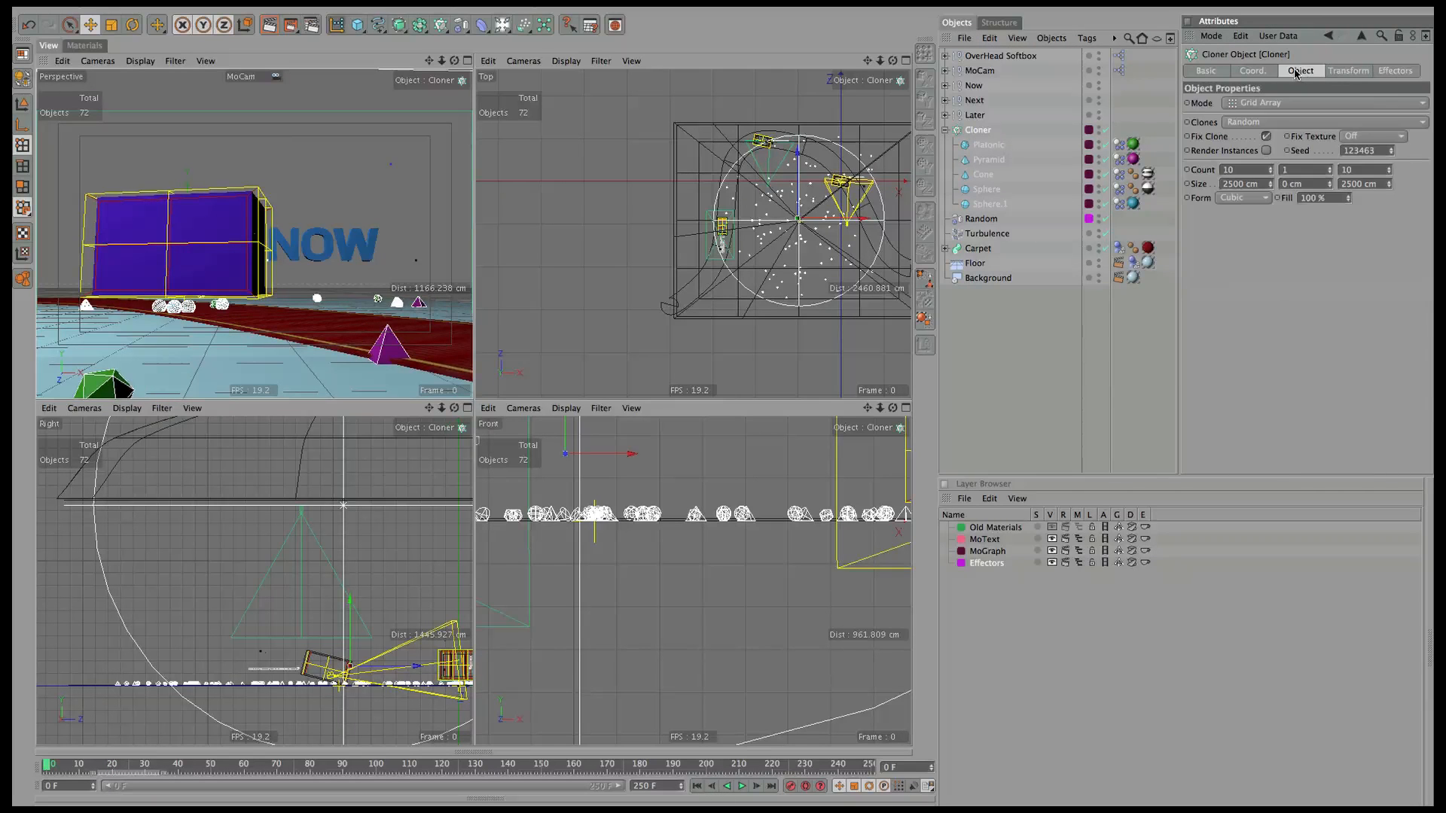
click(1391, 149)
click(1391, 153)
click(1391, 155)
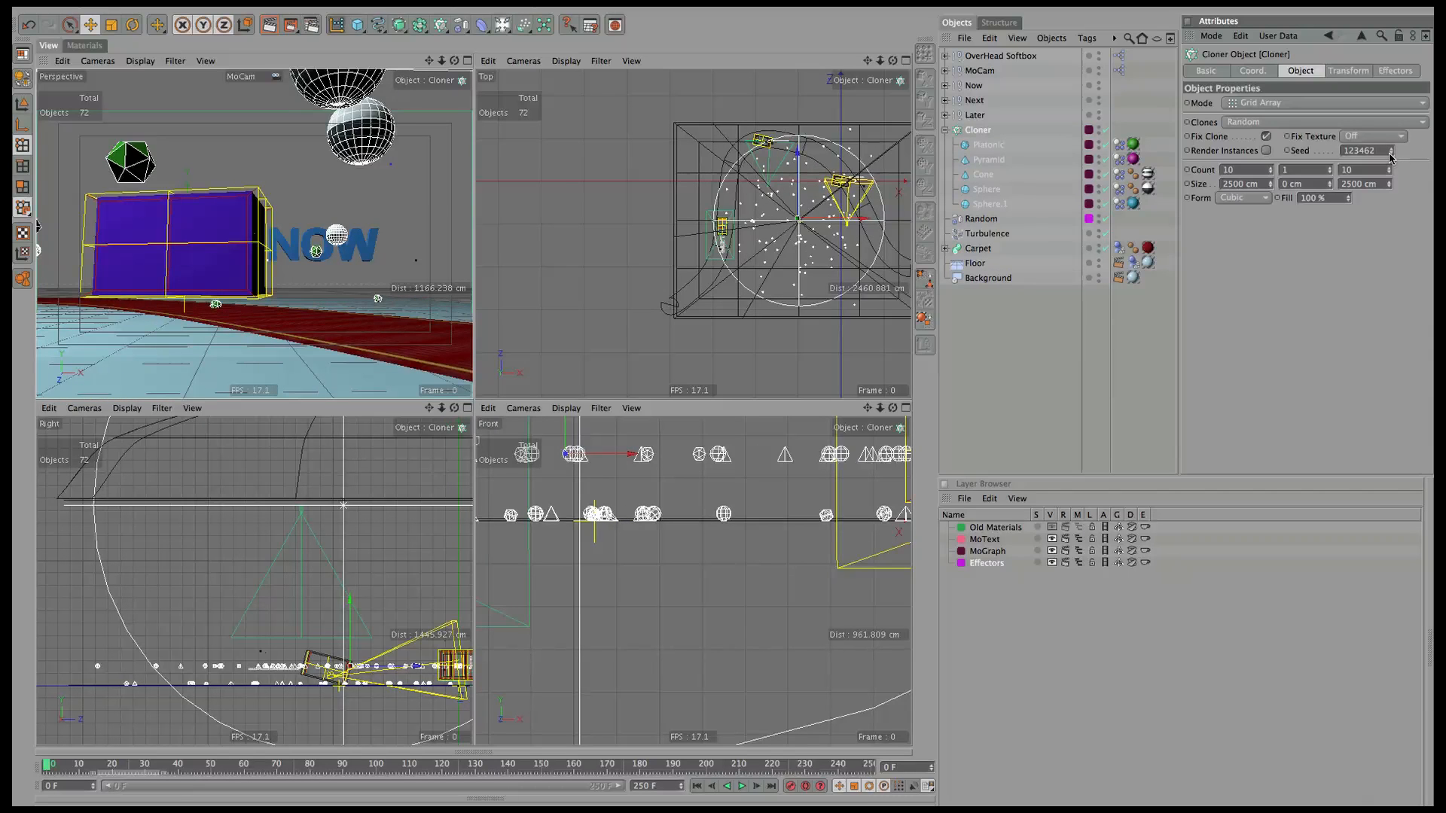
click(1391, 155)
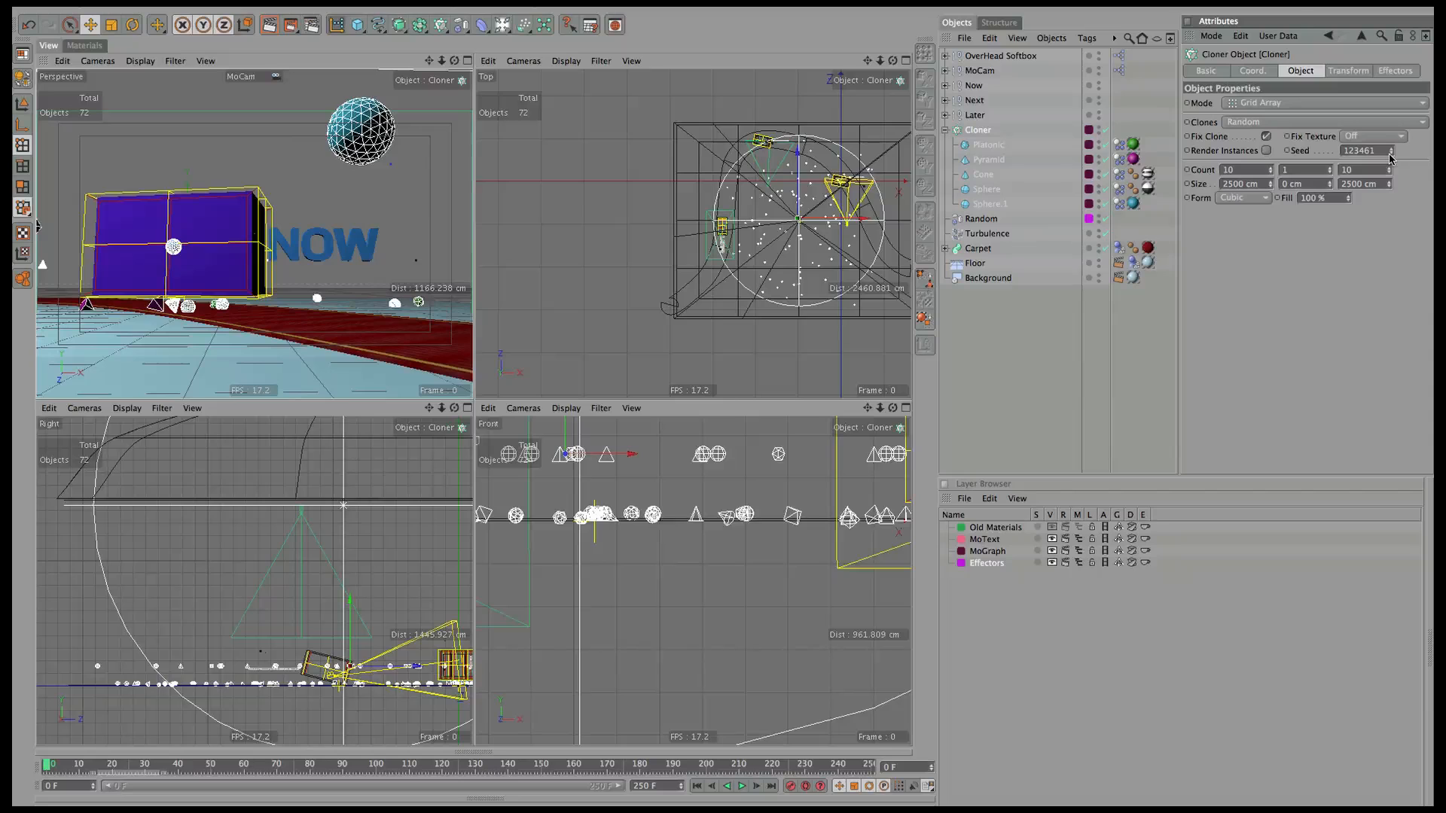
click(1392, 149)
click(1392, 150)
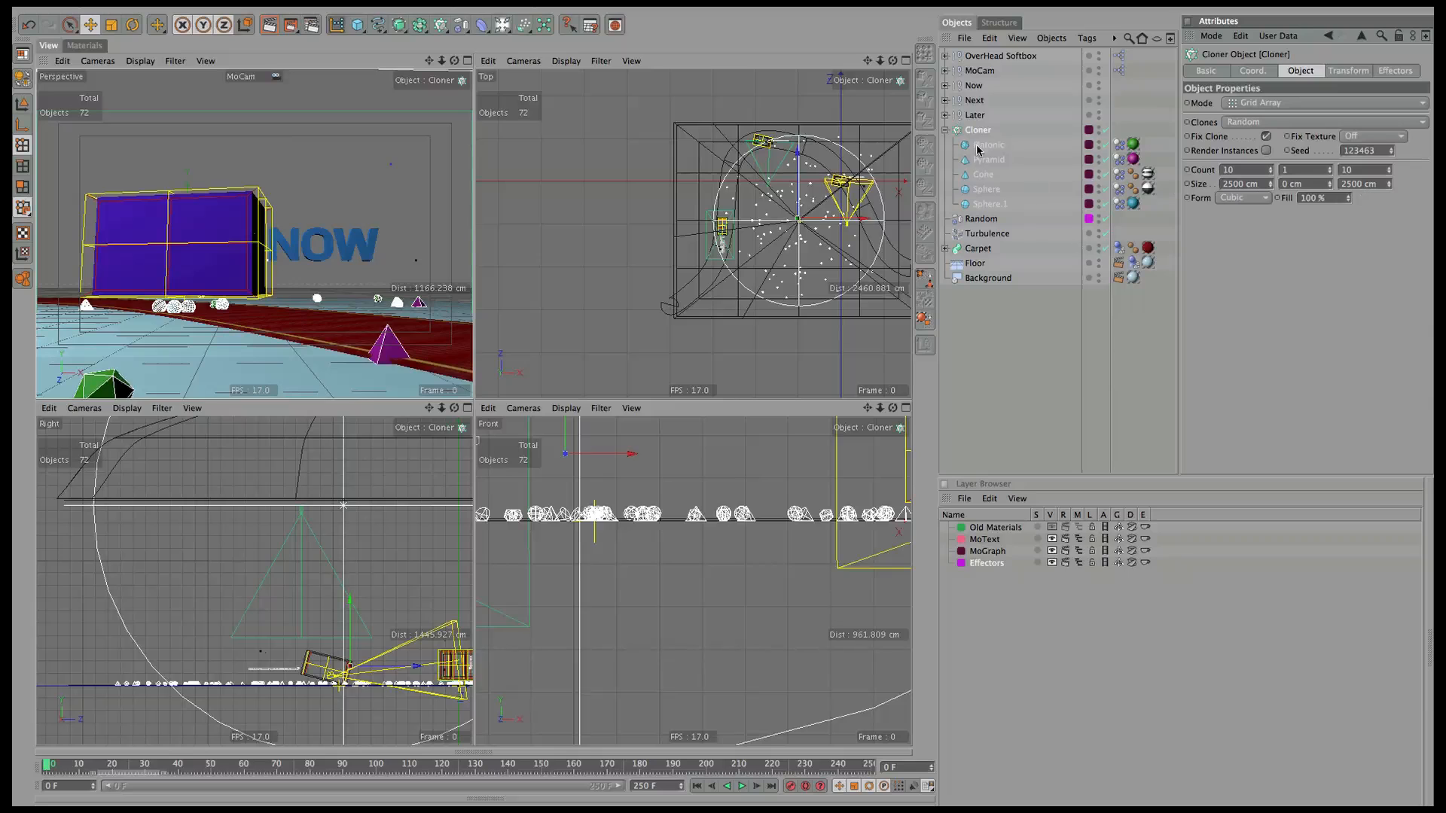
click(983, 220)
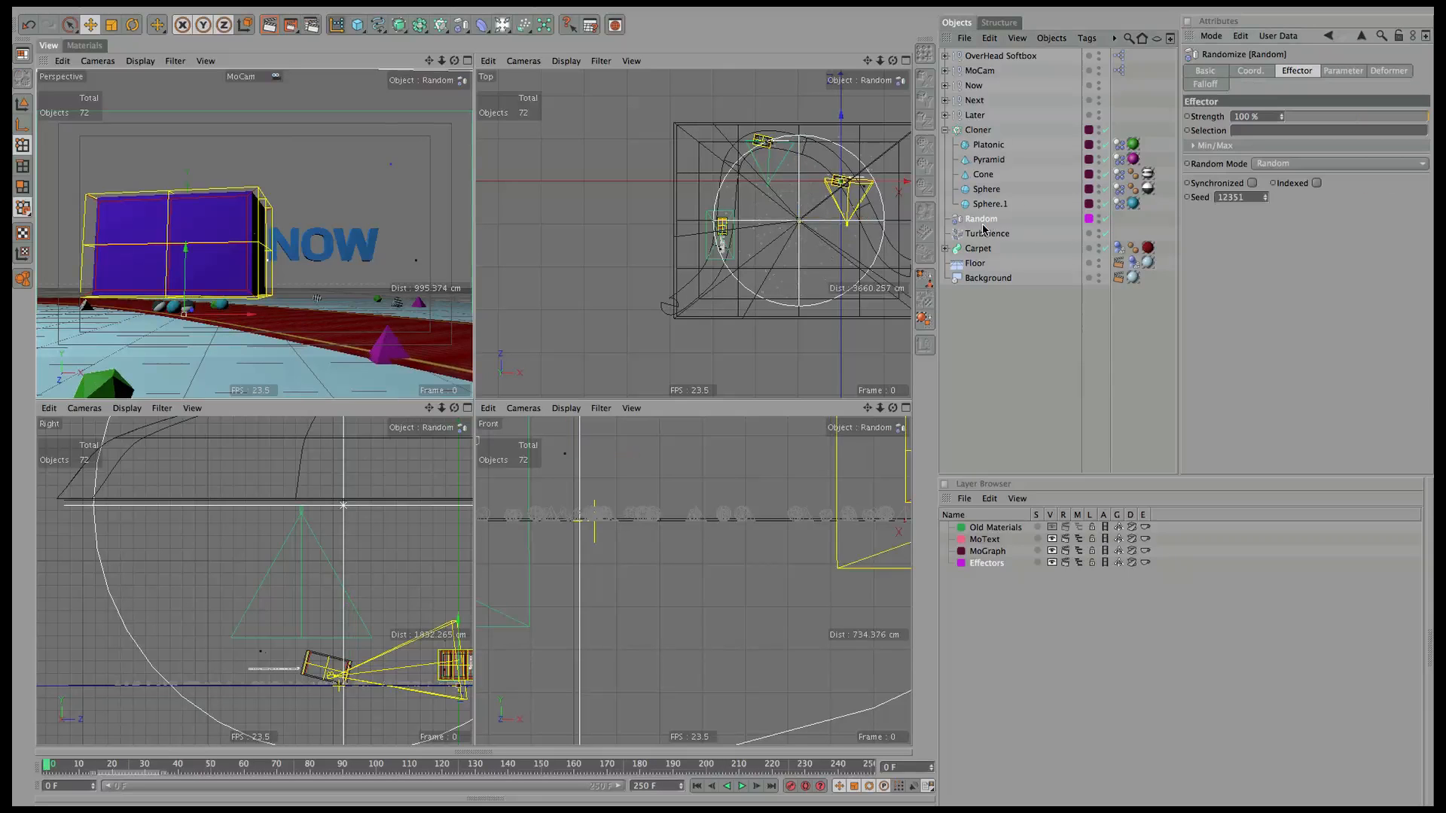
Clear the initial state of the five clones' Dynamics Body tags and play the simulation to frame 51.
click(1119, 145)
shift+click(1119, 203)
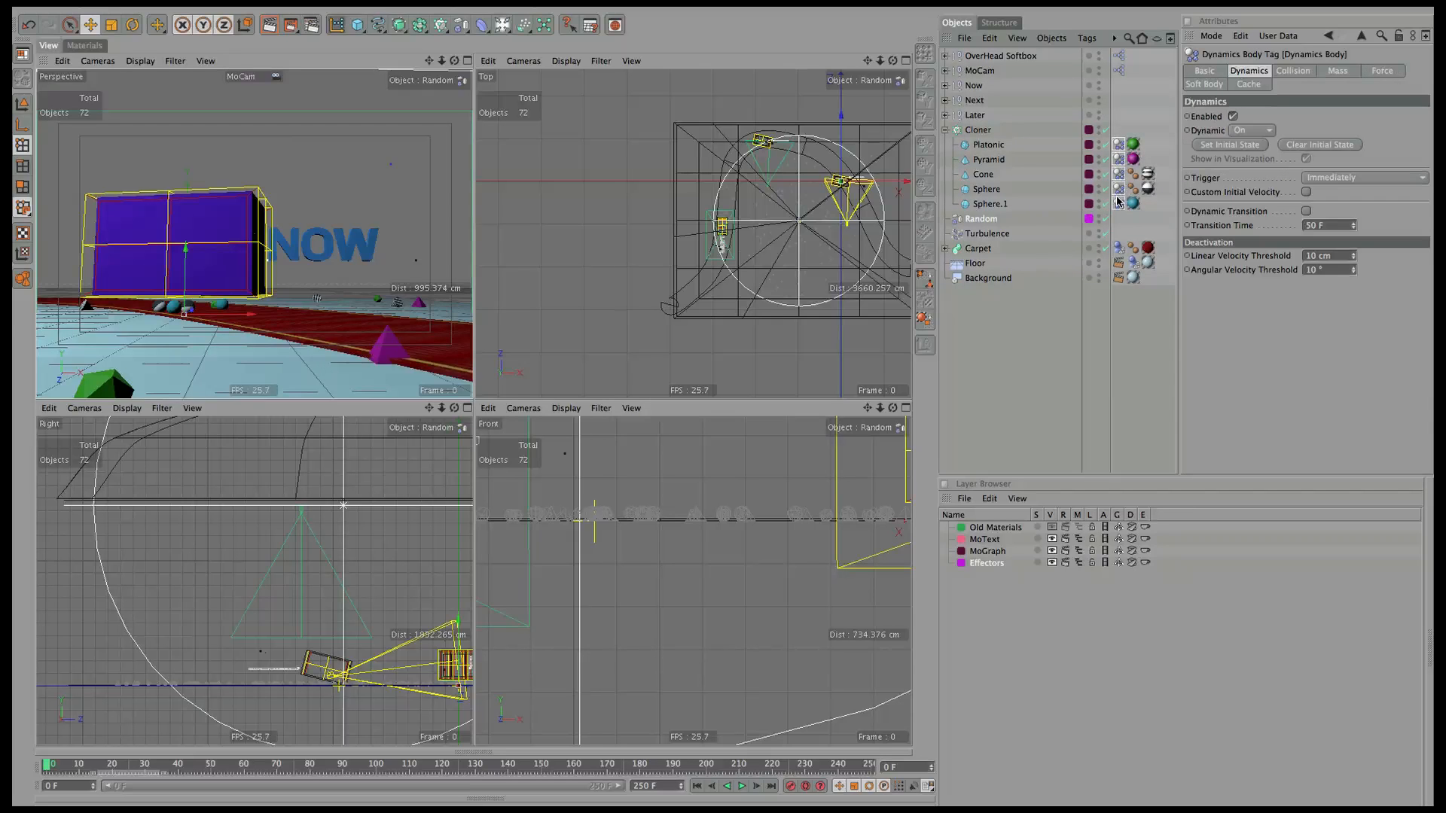
click(1316, 144)
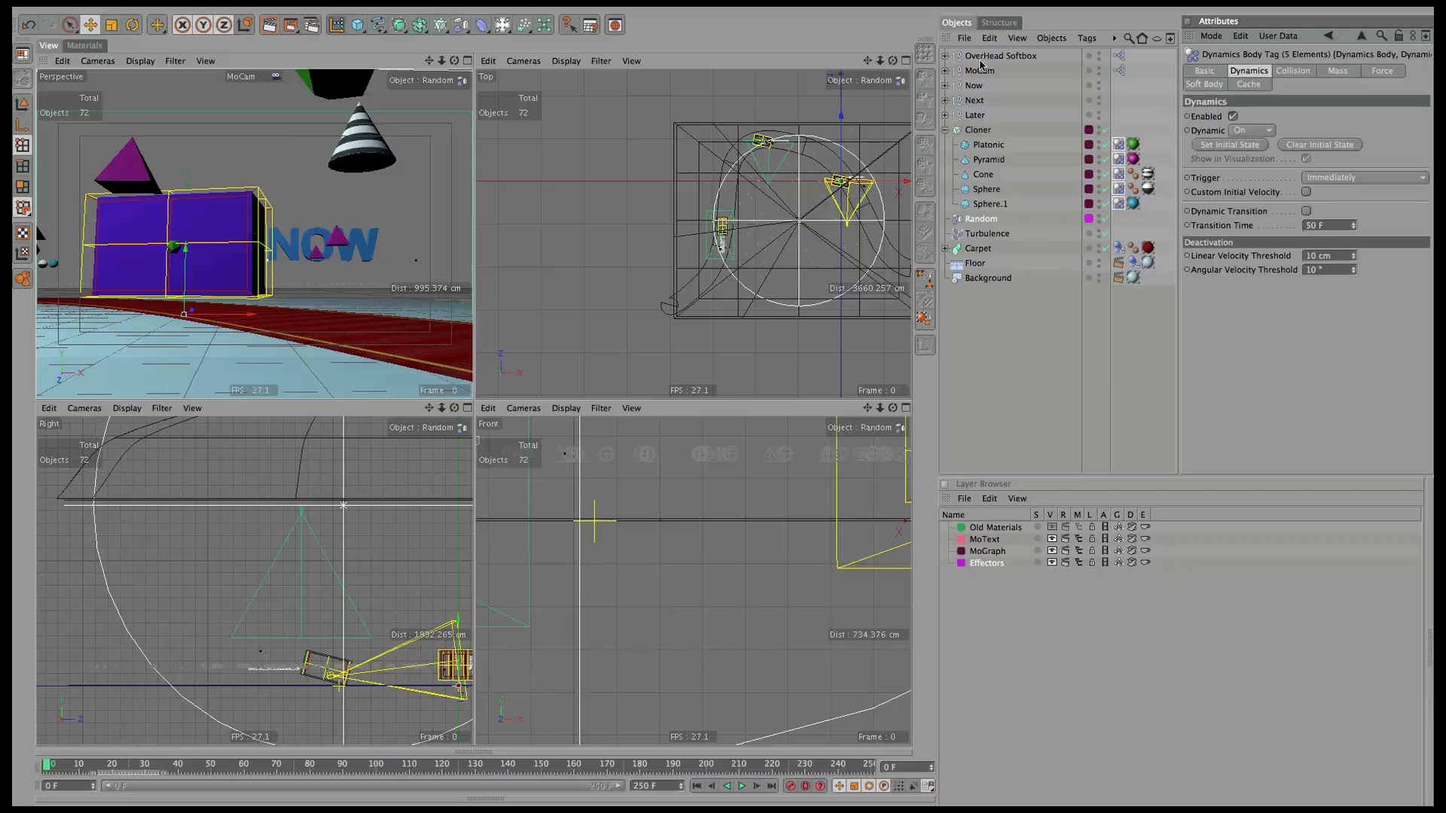
click(979, 130)
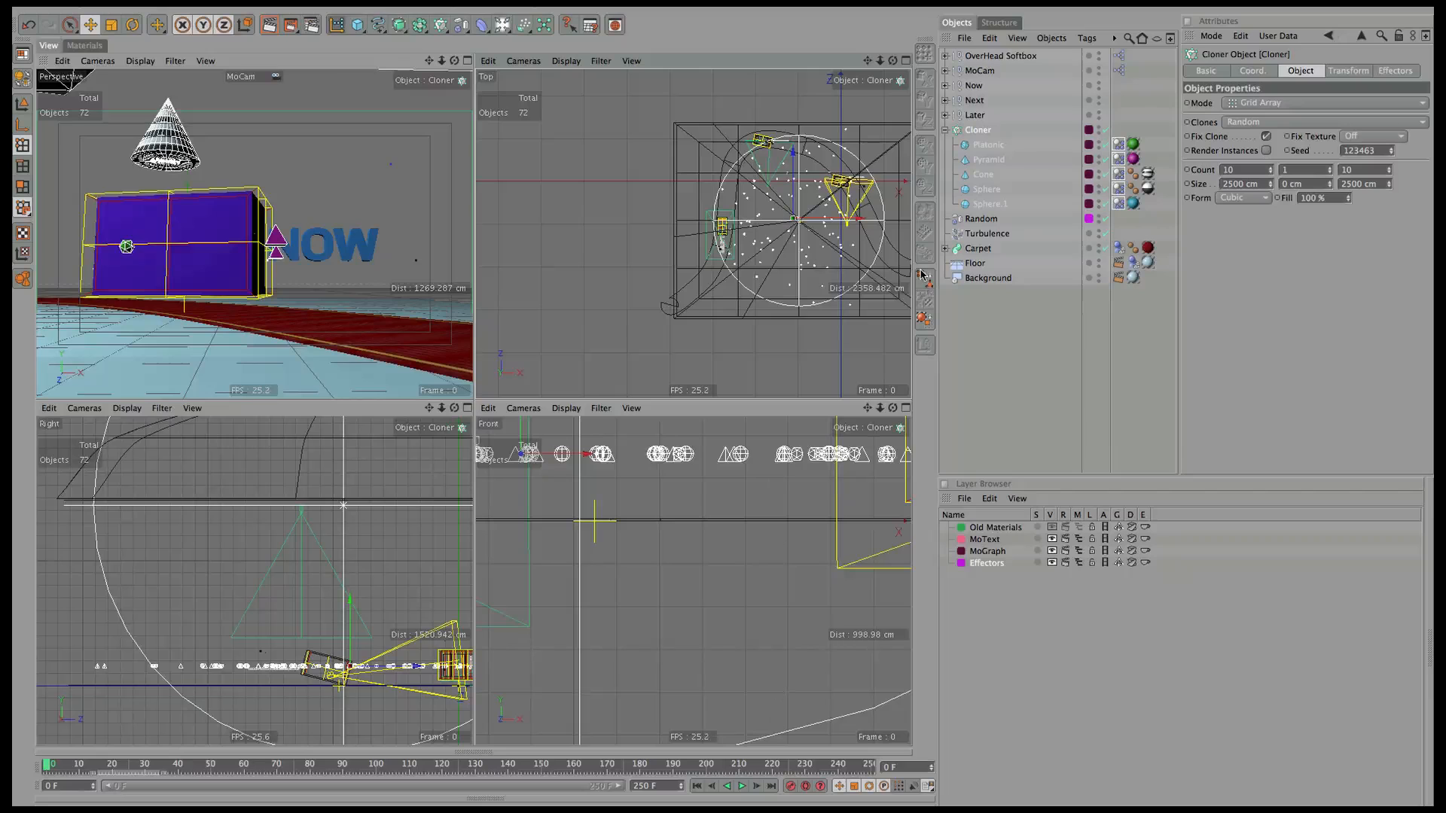
click(741, 787)
click(741, 787)
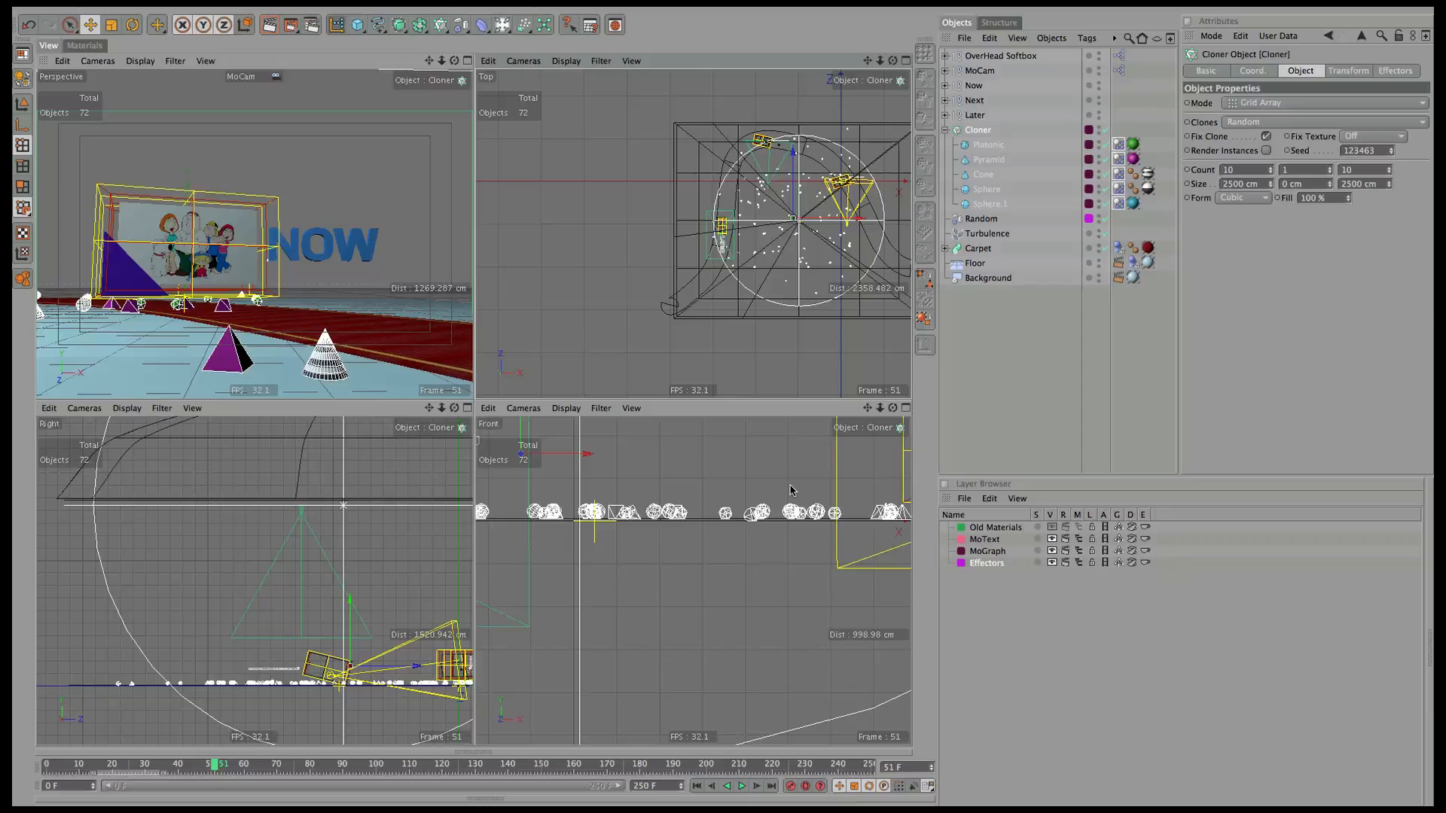
Clear the five tags' initial state again and rewind to frame 0.
click(1119, 148)
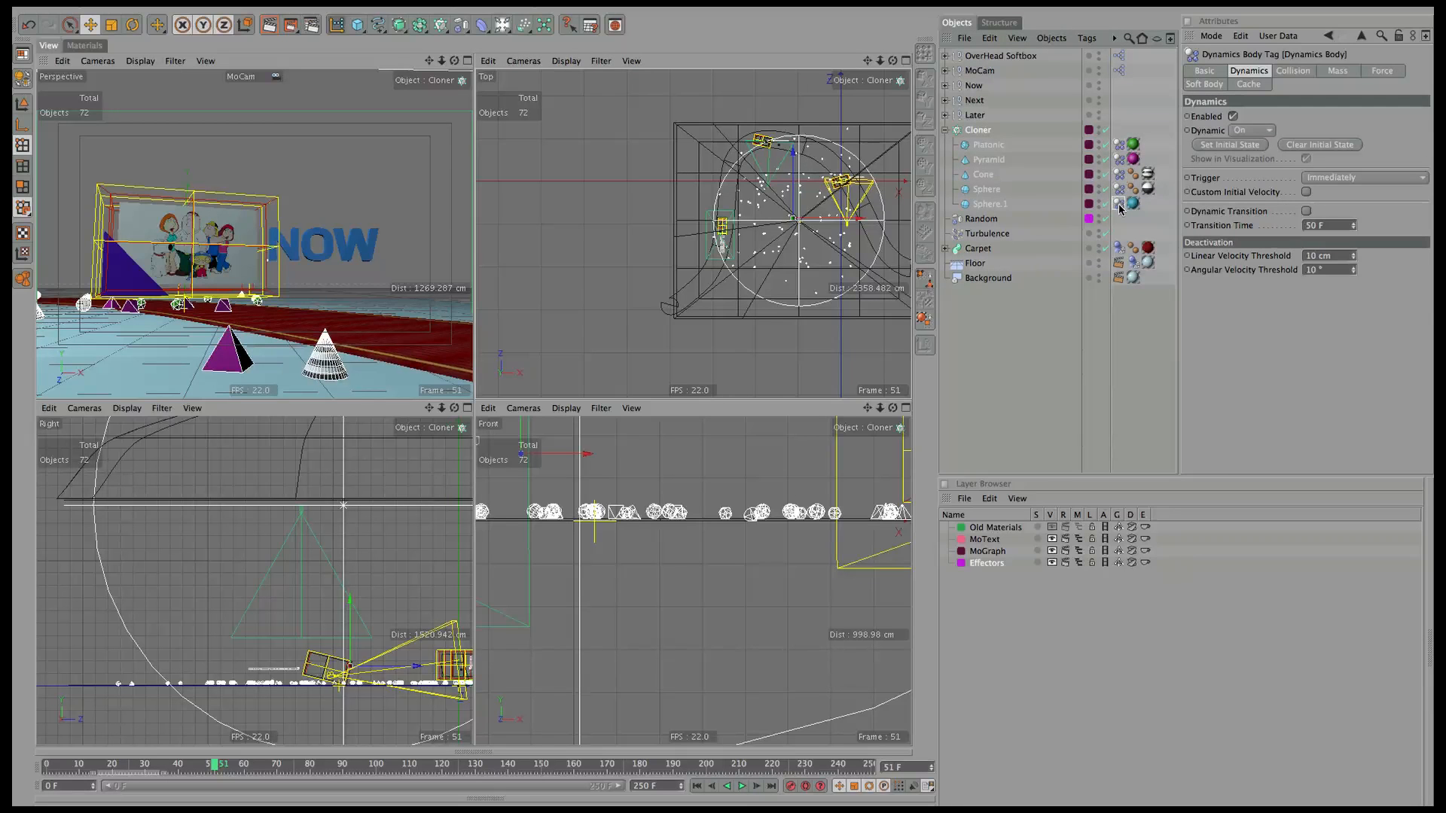
shift+click(1120, 146)
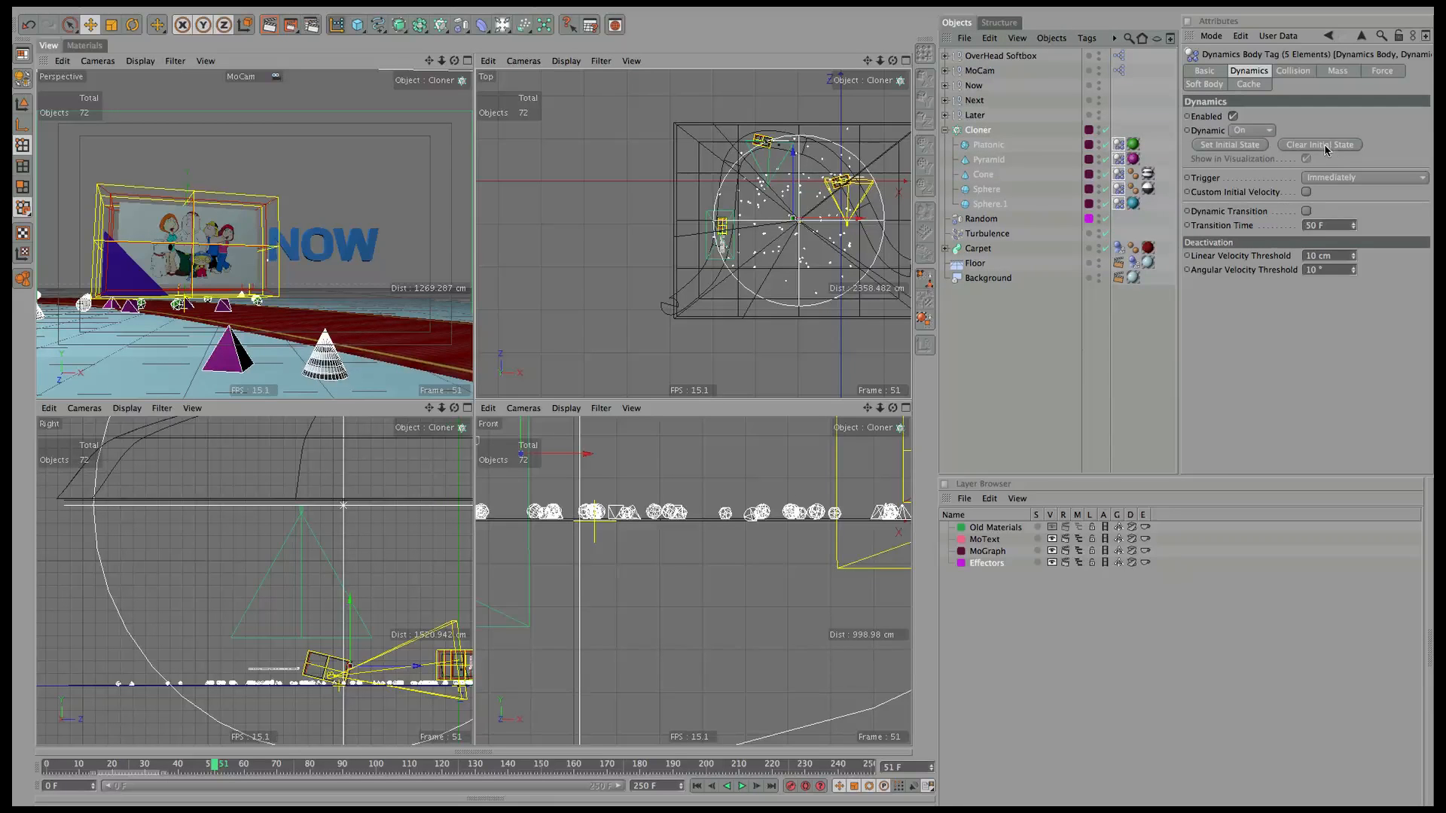
click(1228, 145)
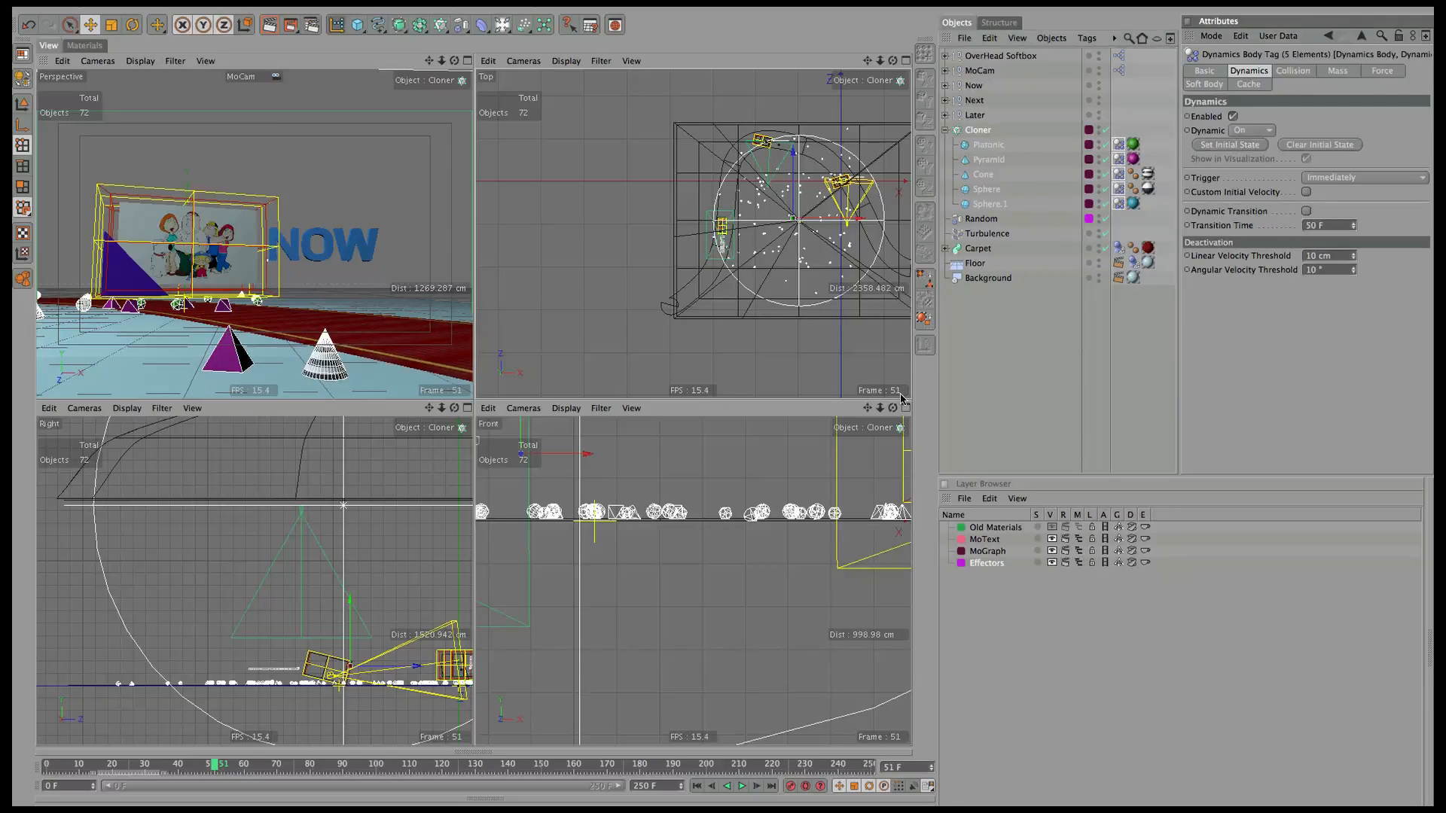
click(695, 787)
Set the Dynamics Body tag's Dynamic to On while playing, then stop and rewind to frame 0.
click(742, 787)
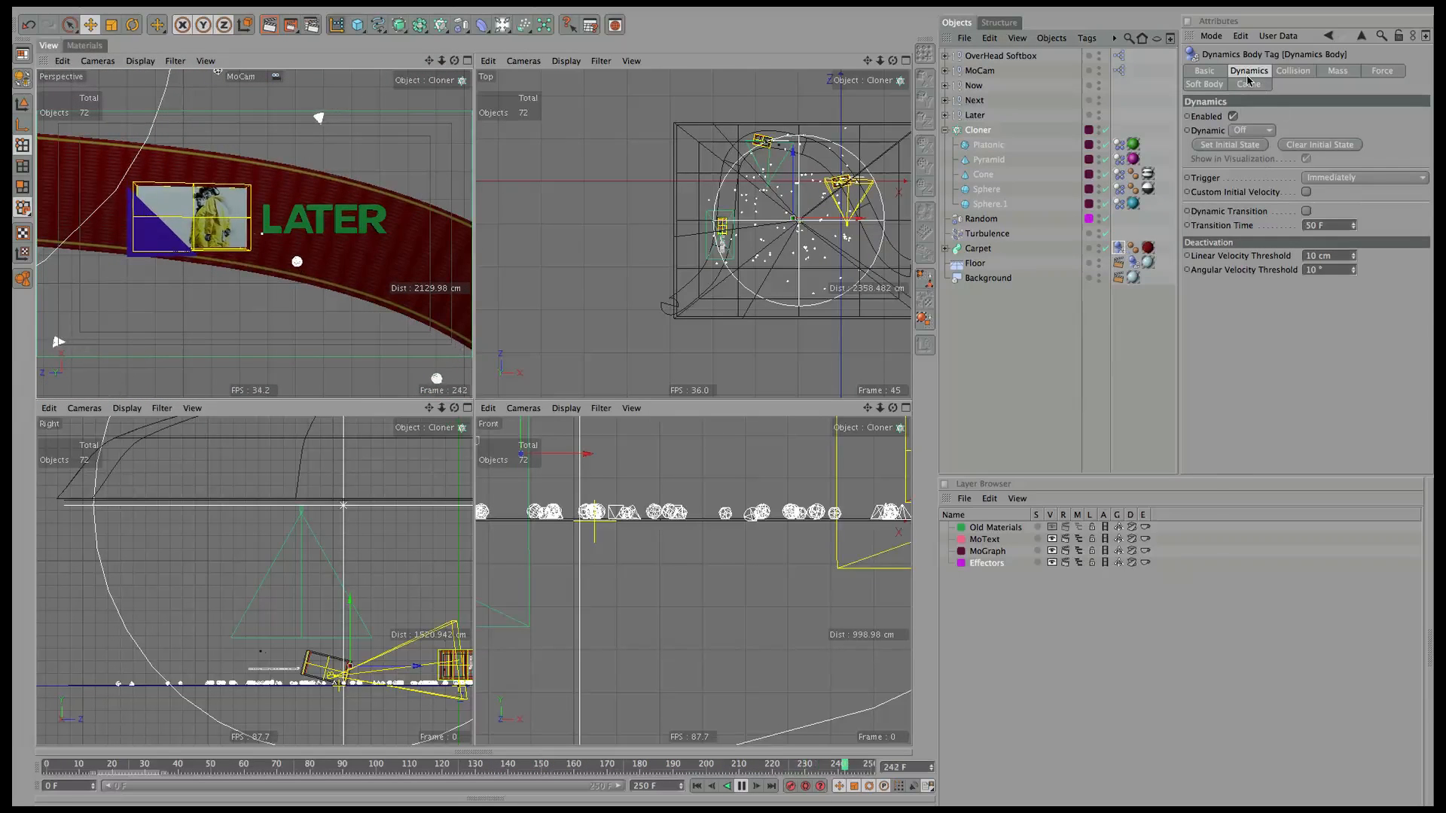
click(1252, 130)
click(1250, 145)
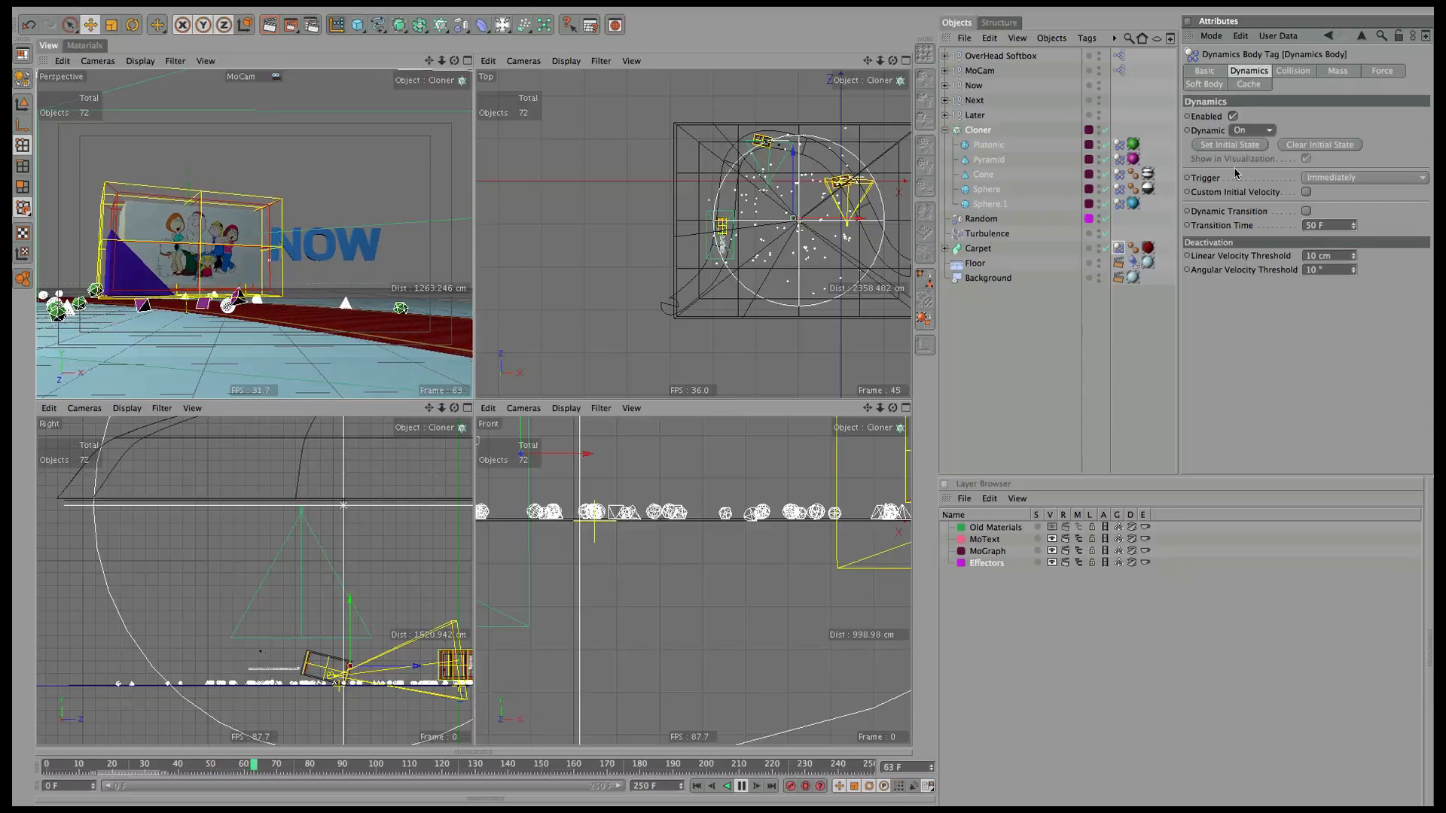
click(740, 787)
click(698, 787)
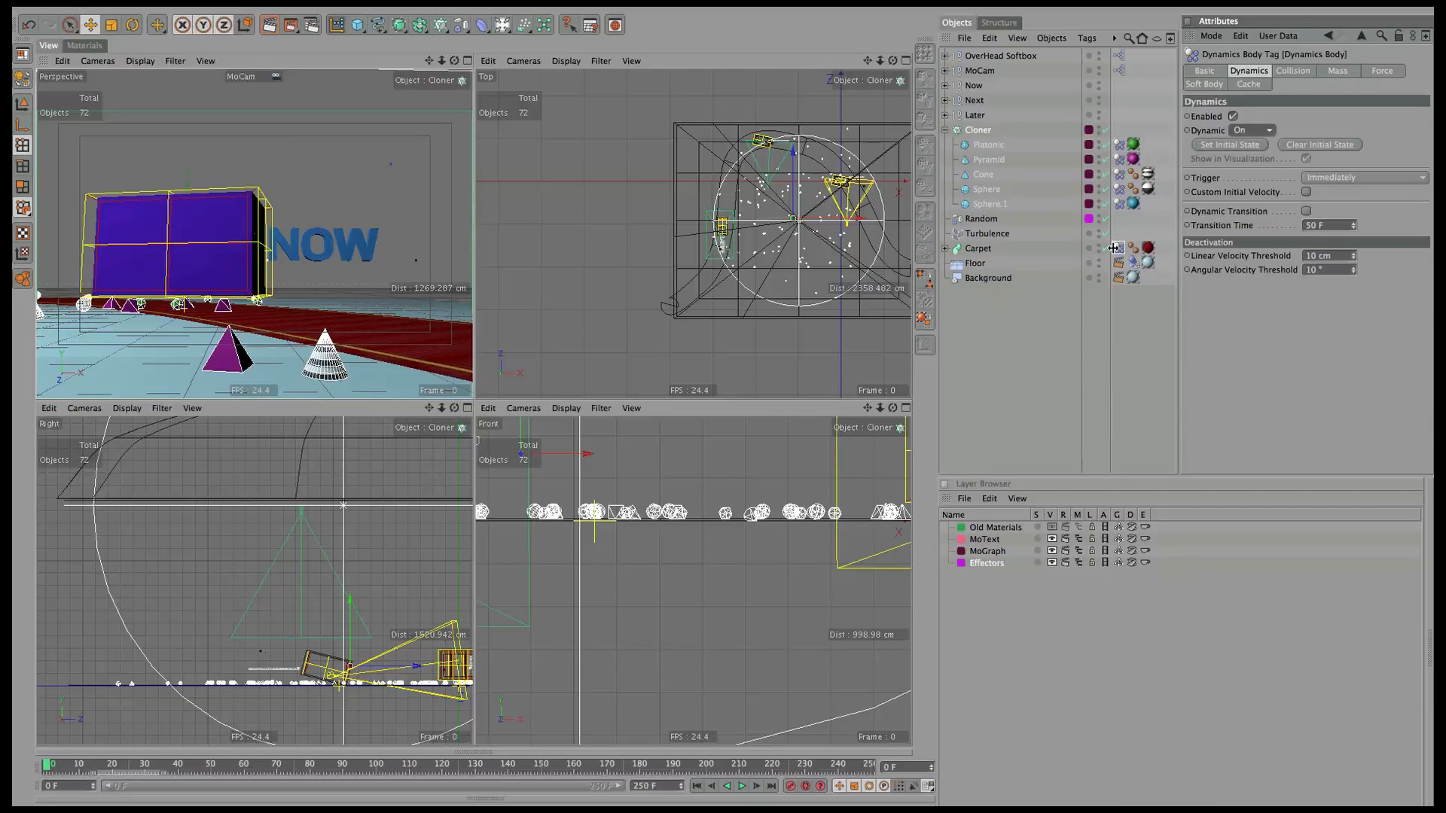
Switch the Dynamics Body tag's Force Mode from Exclude to Include, then select the Carpet sweep.
click(1382, 71)
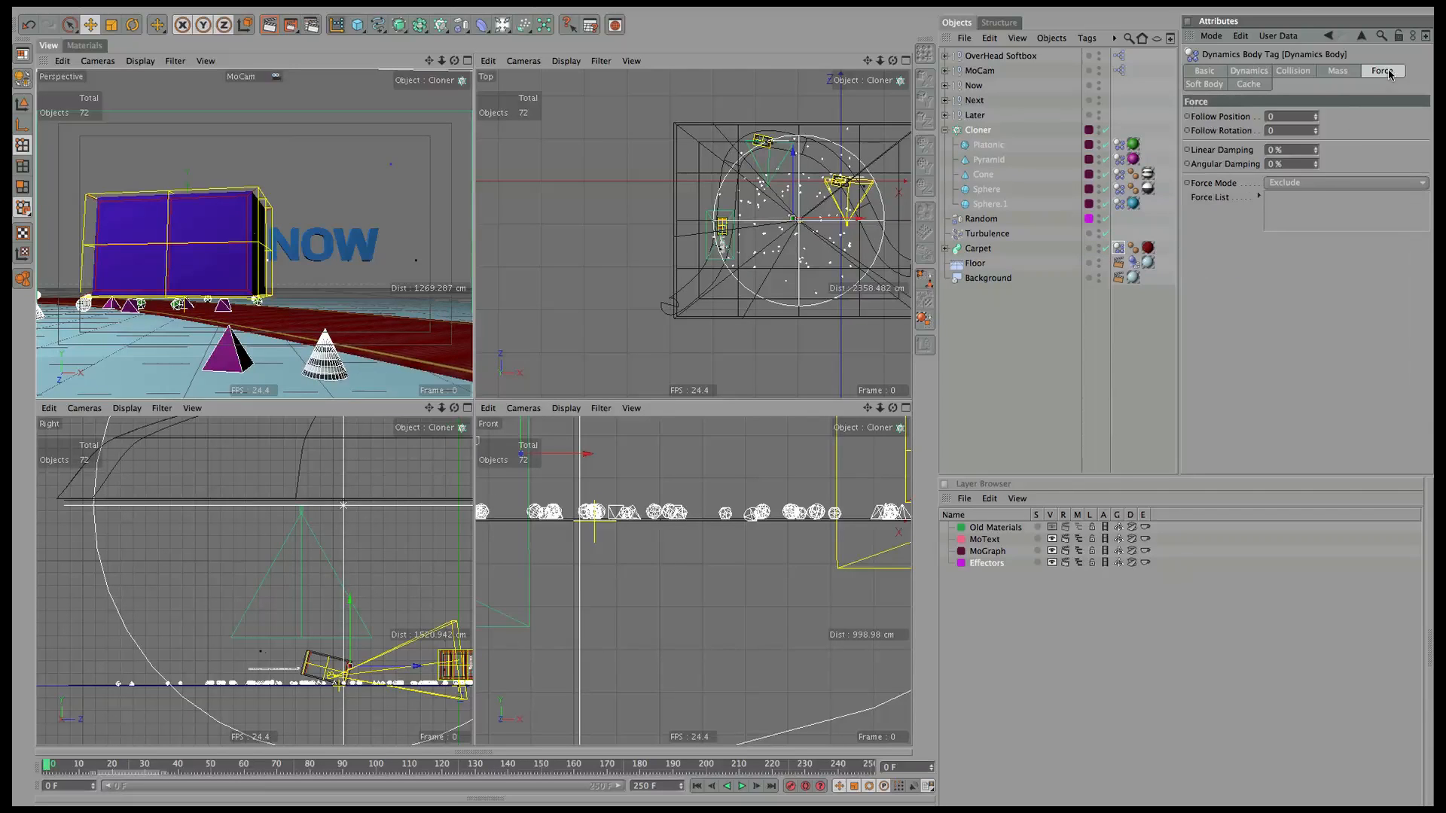
click(1325, 188)
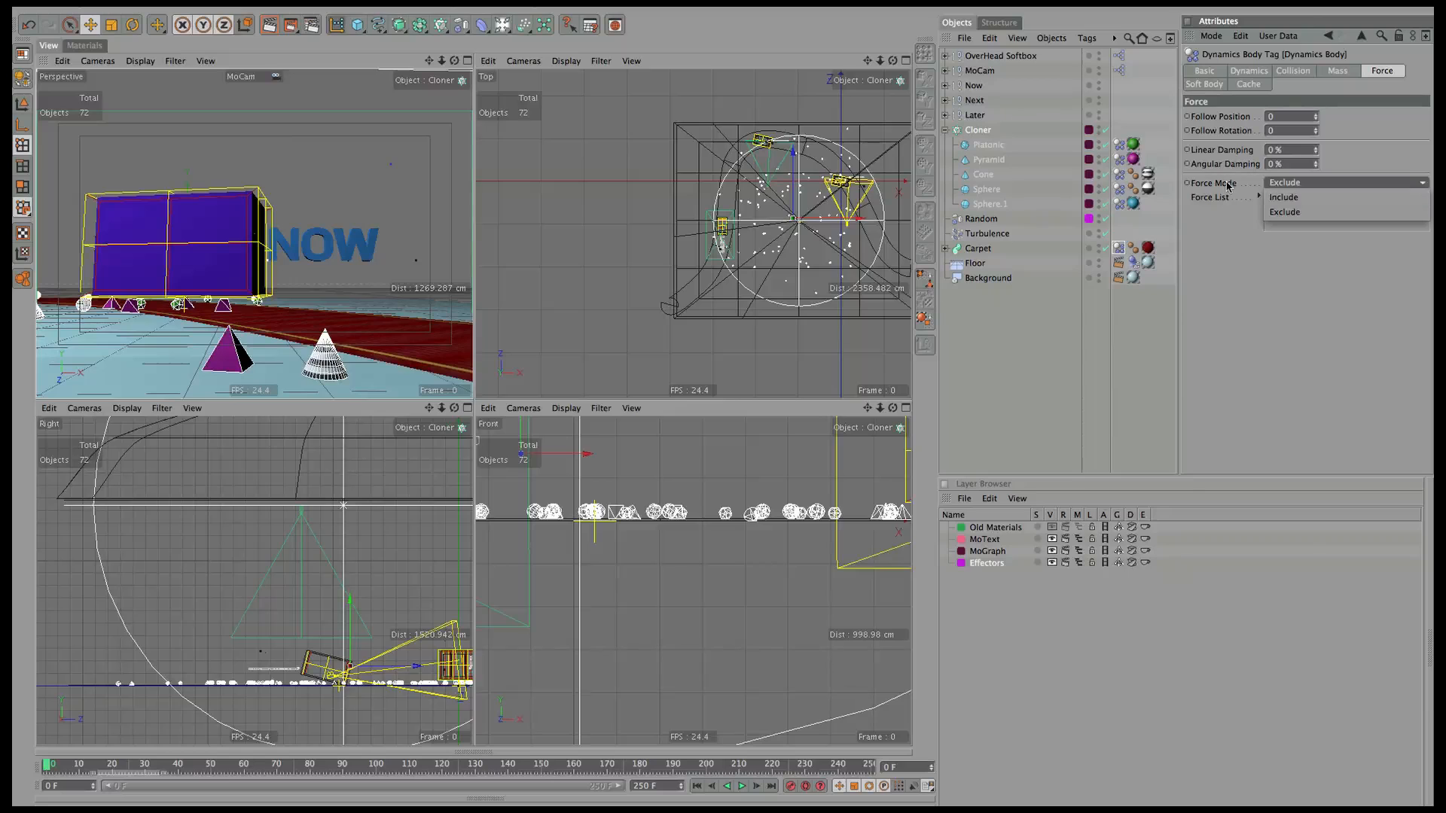
click(1091, 249)
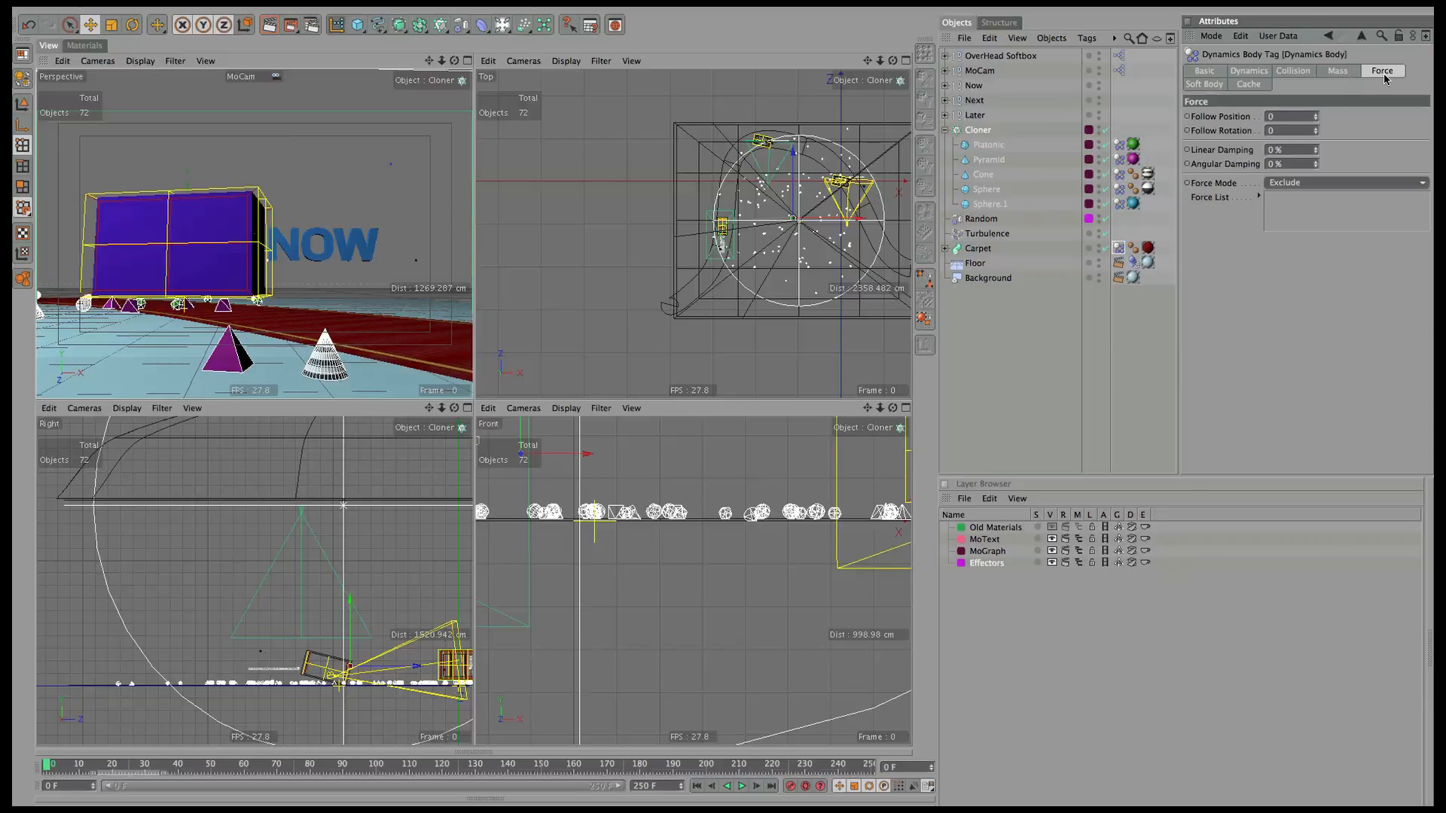
click(1288, 183)
click(1288, 210)
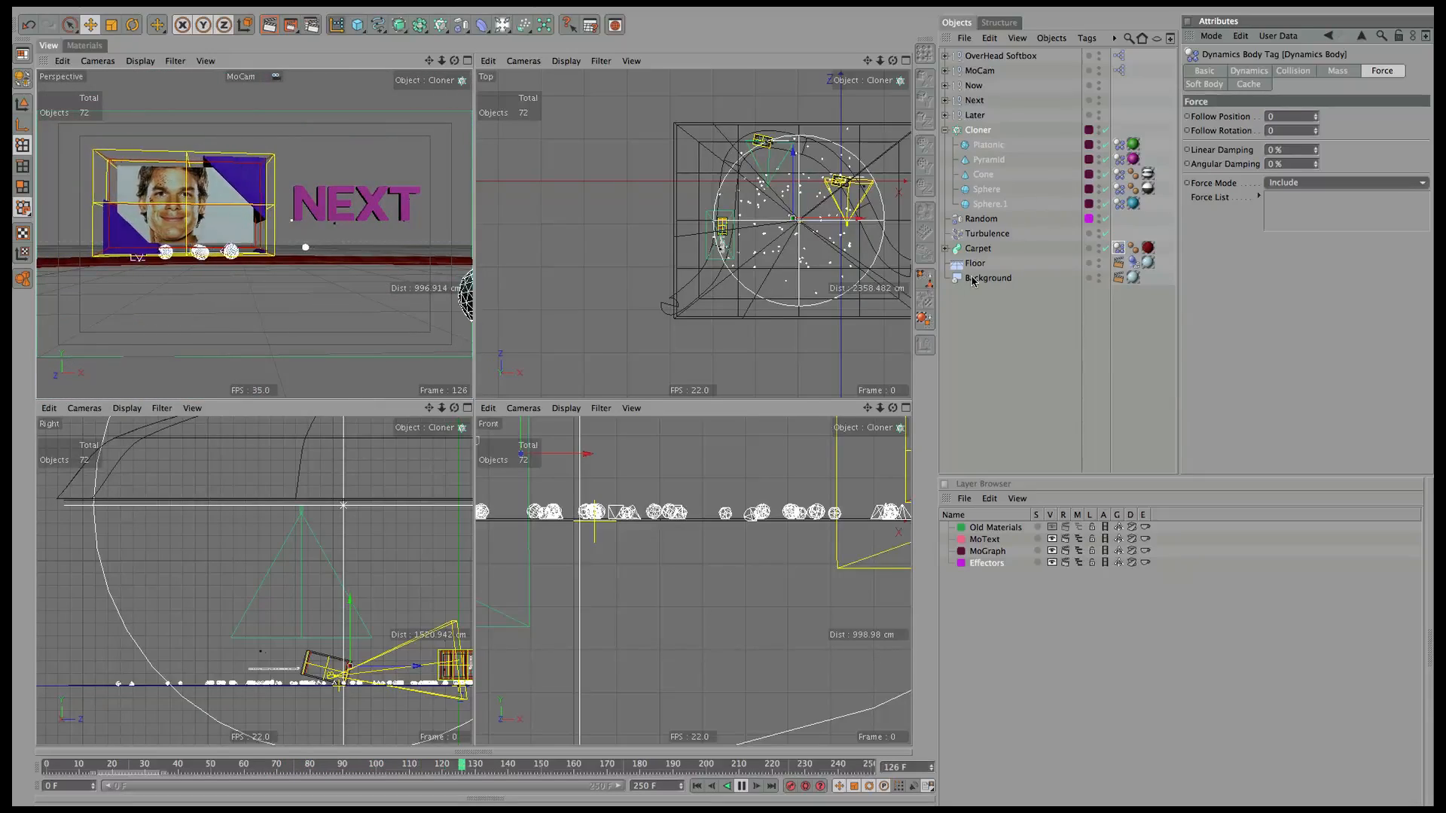
click(977, 248)
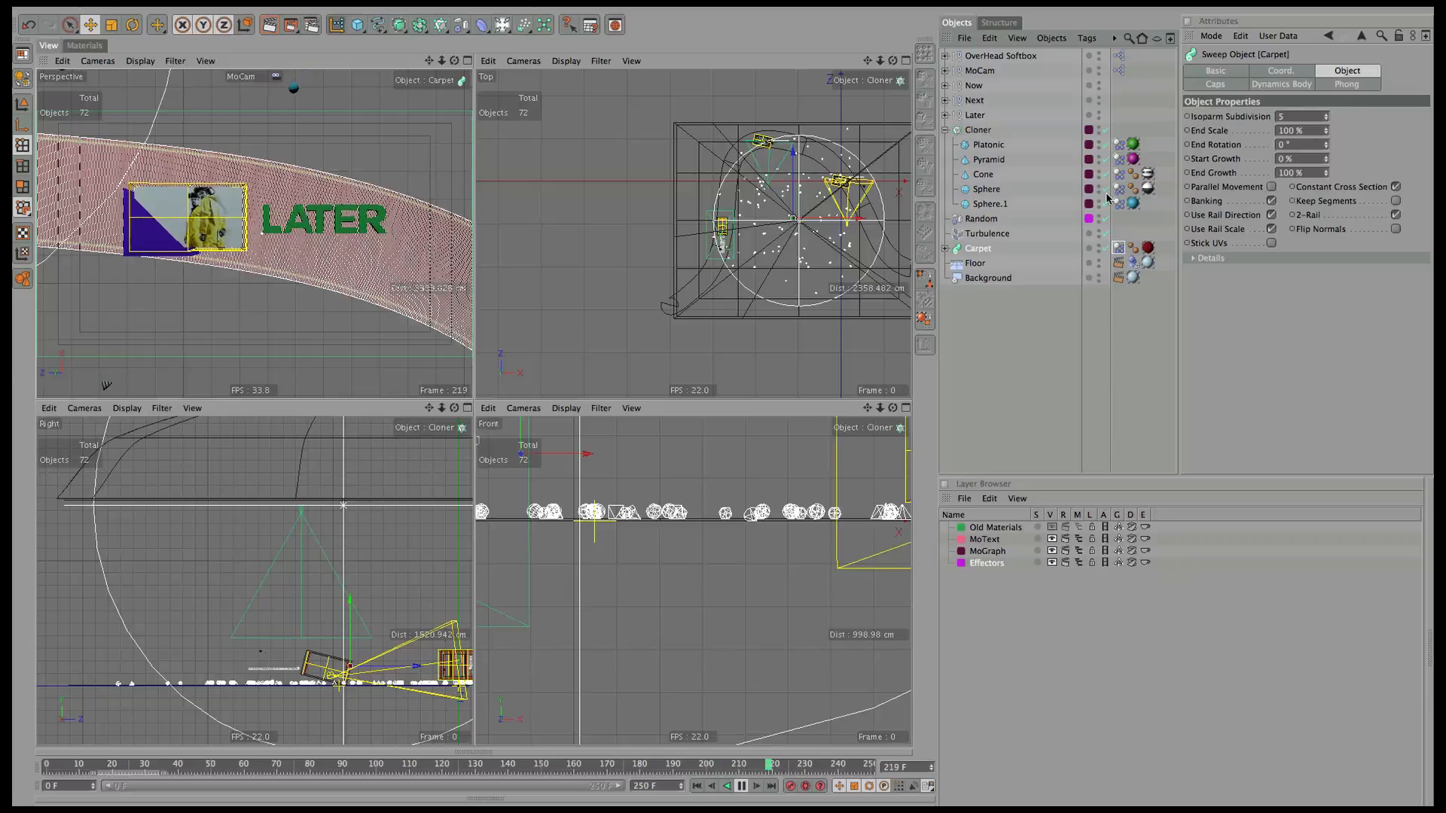
Add a Gravity force (250 cm acceleration) between Turbulence and Carpet, then show the Timeline.
click(500, 25)
click(522, 25)
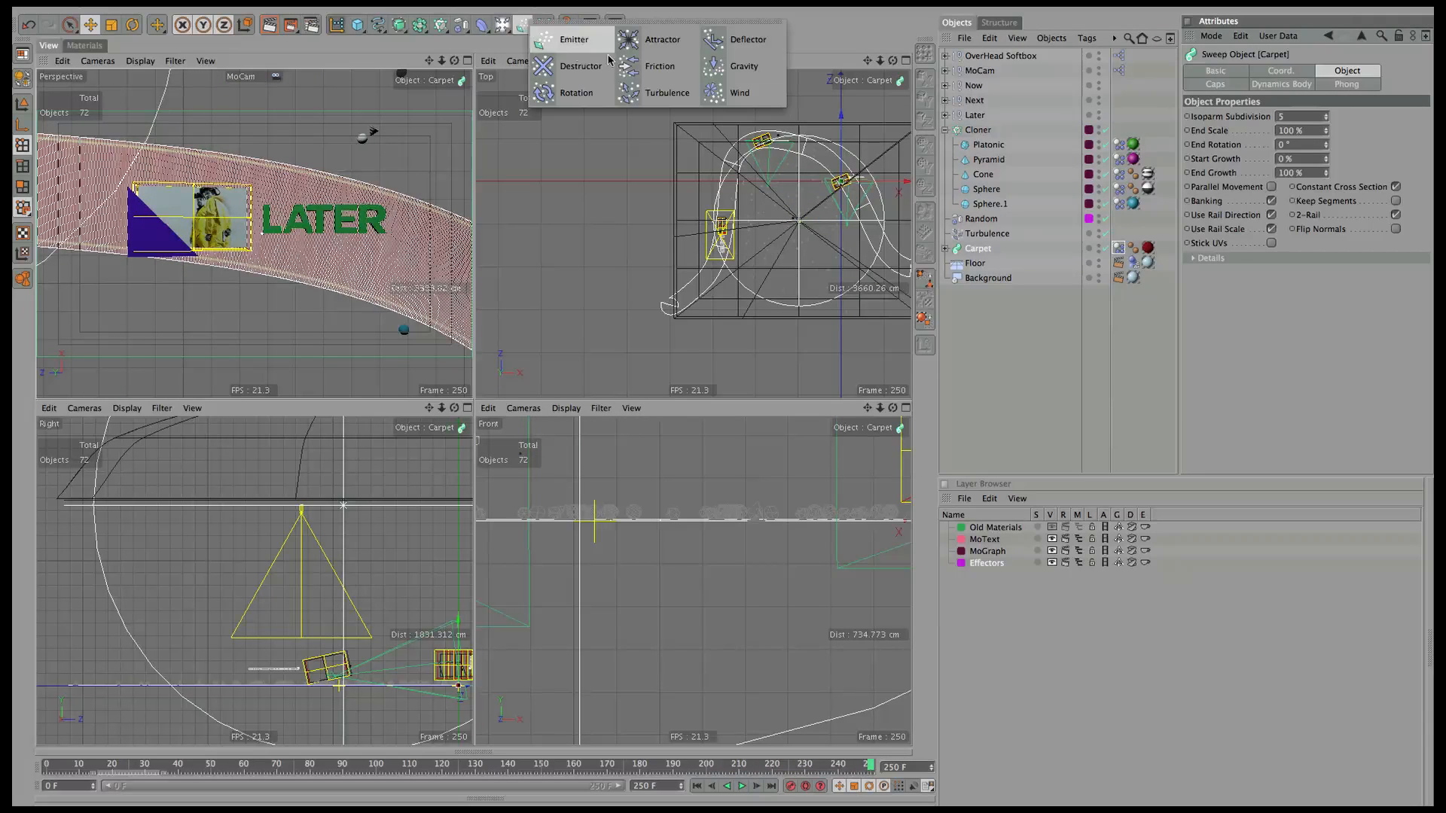
click(736, 68)
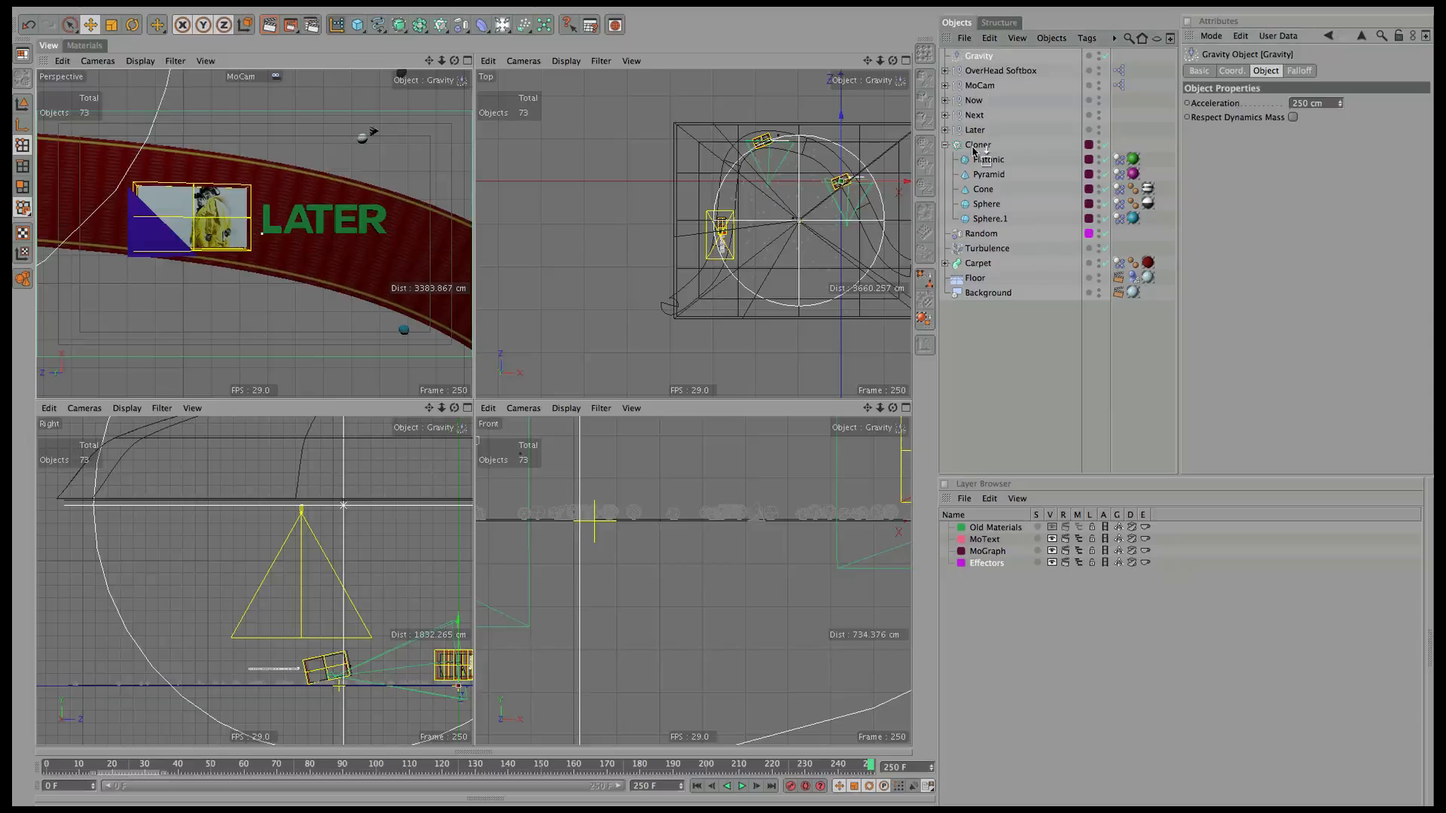
drag(981, 260, 981, 261)
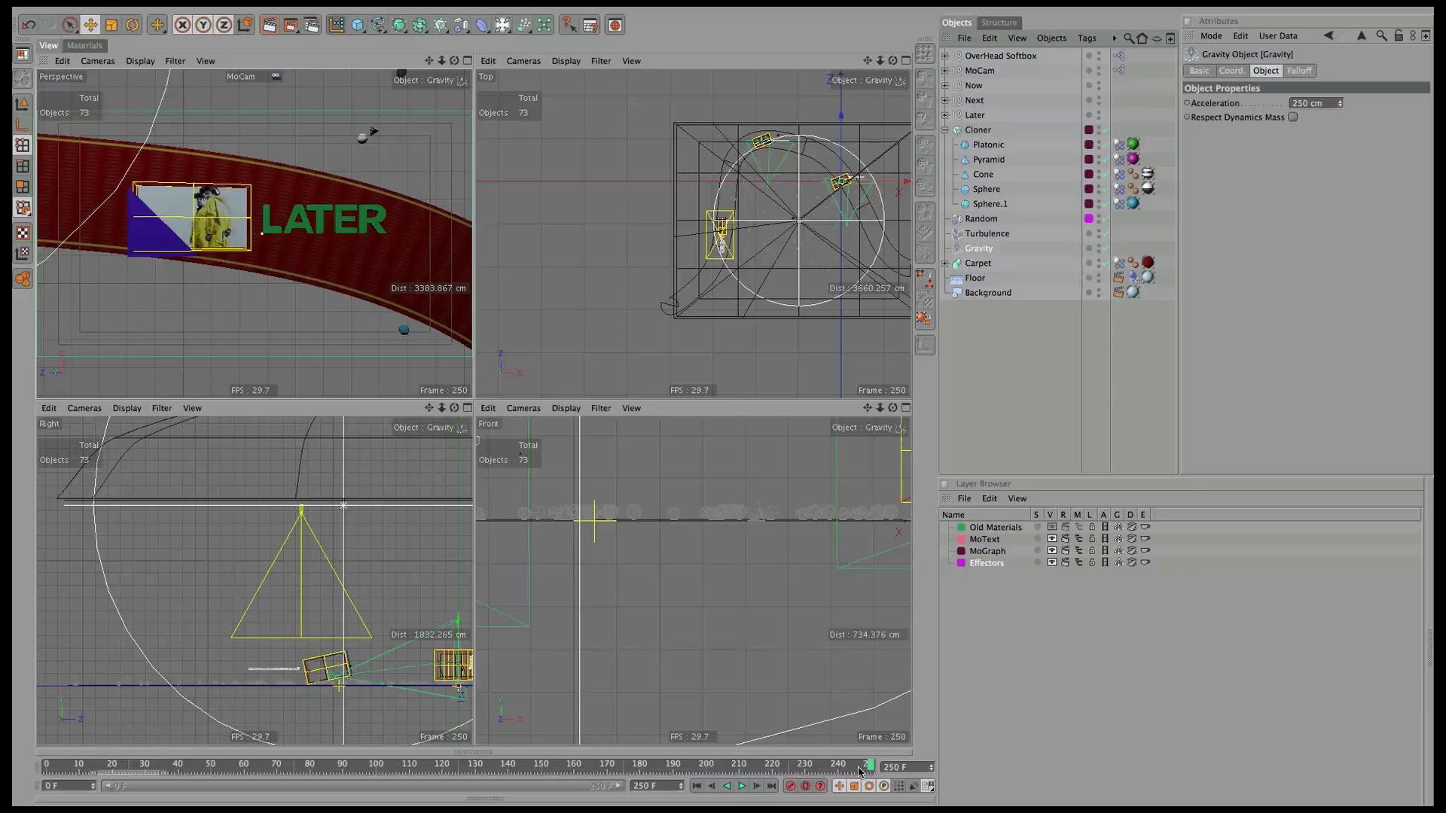
click(471, 800)
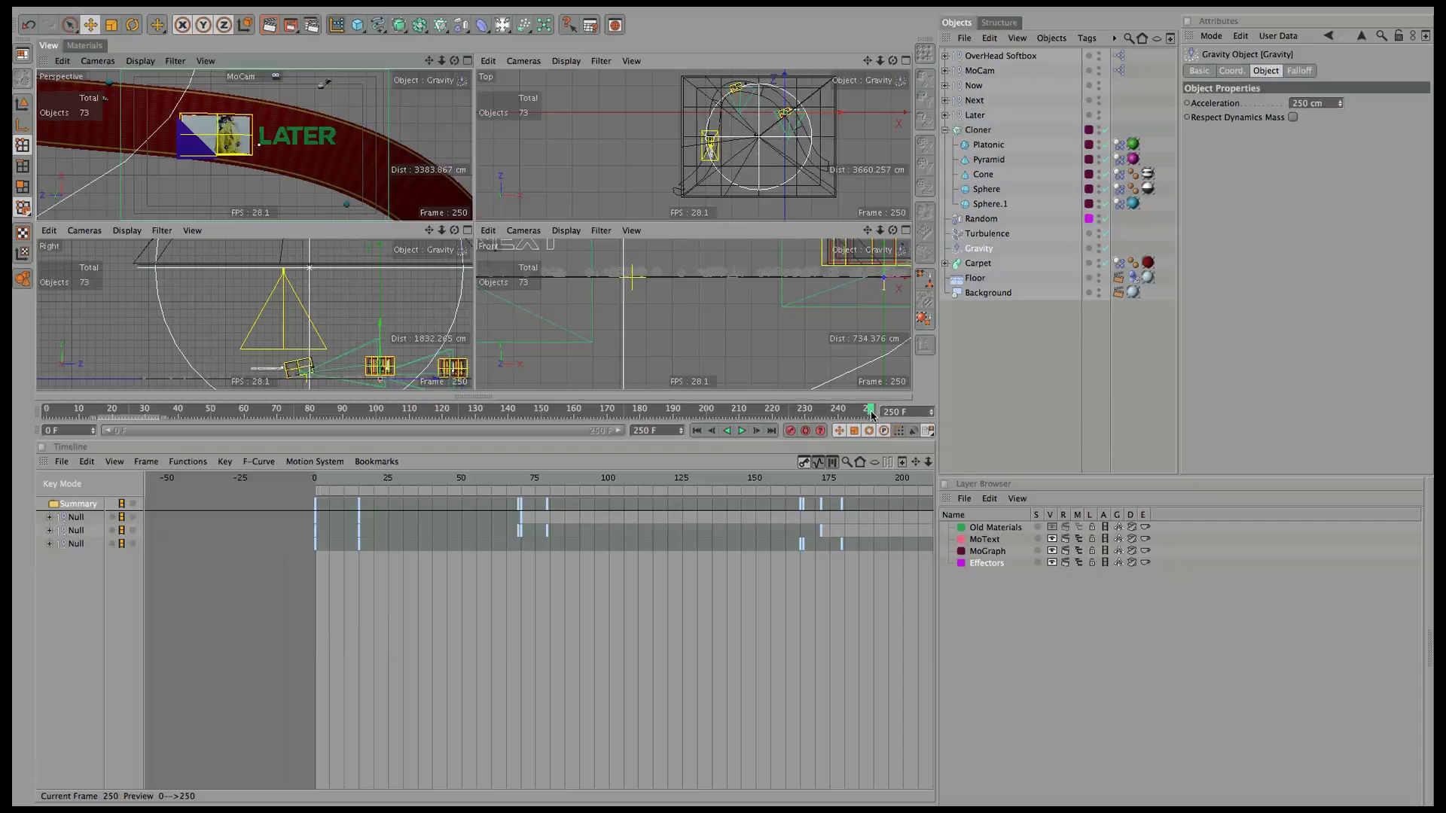
At frame 72, shift the second Null's keys from frames 0–15 to 66–81.
drag(872, 413, 337, 411)
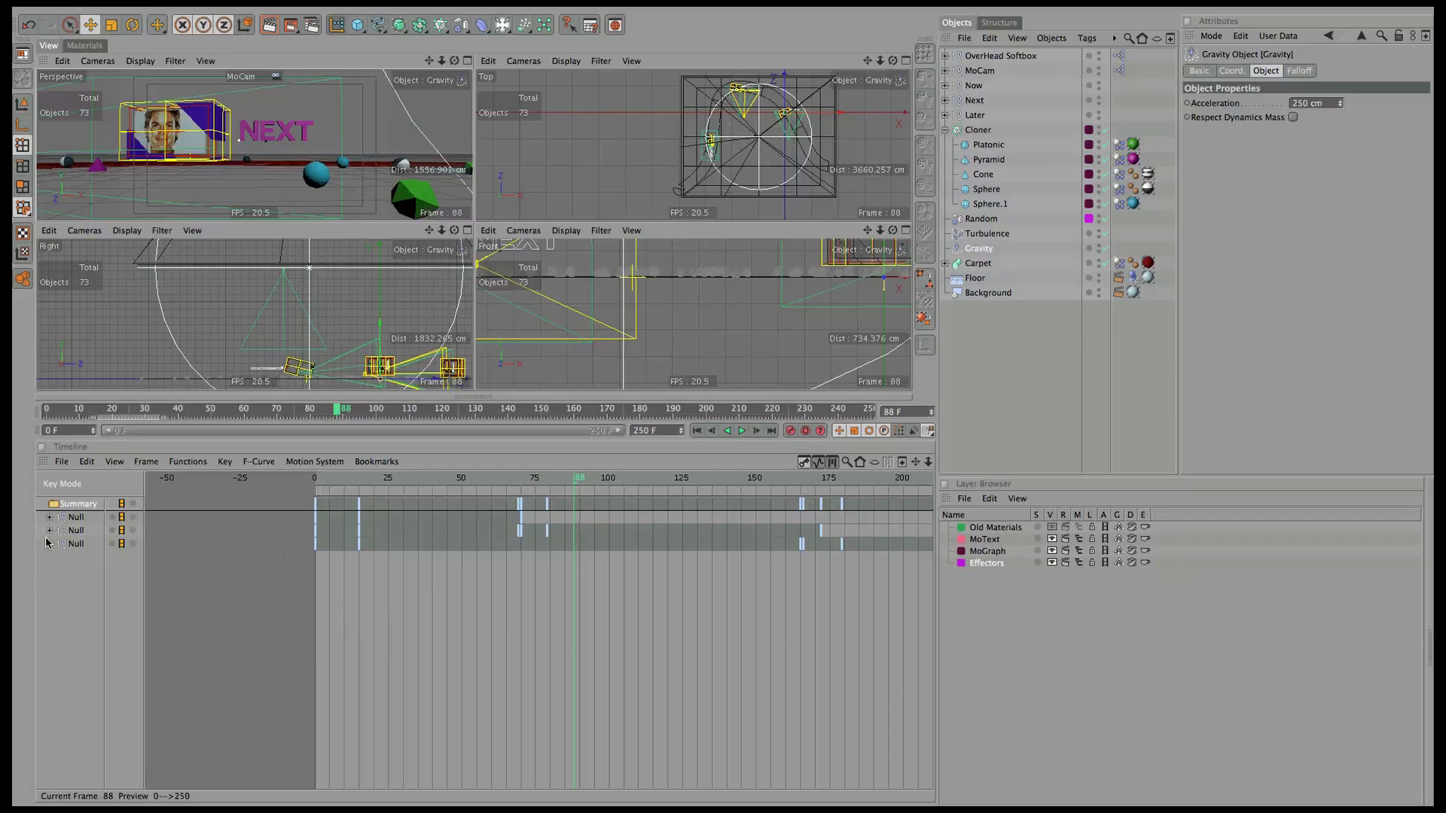
key(ctrl+a)
click(50, 530)
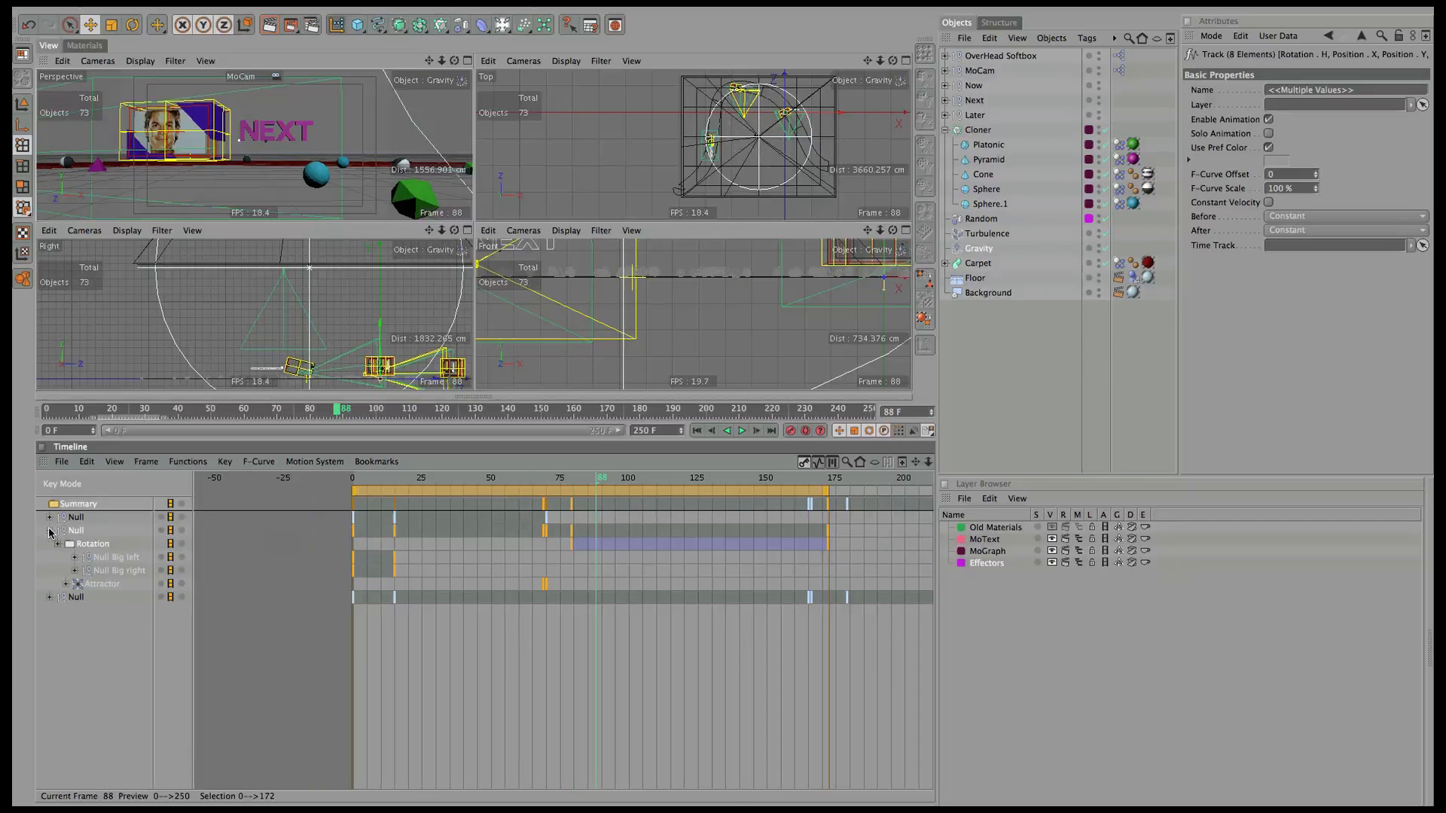
click(105, 558)
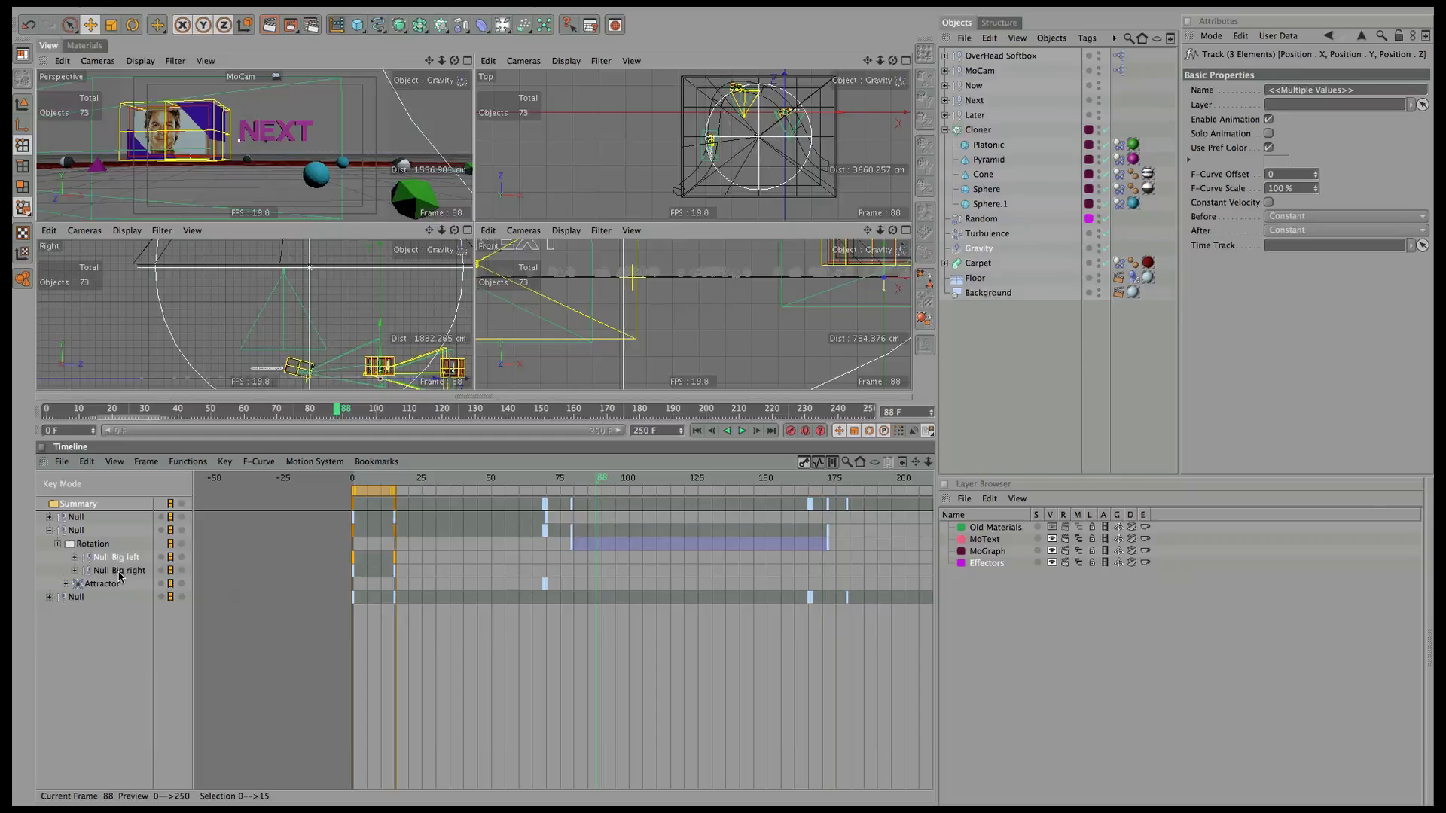
drag(374, 494, 795, 484)
click(512, 482)
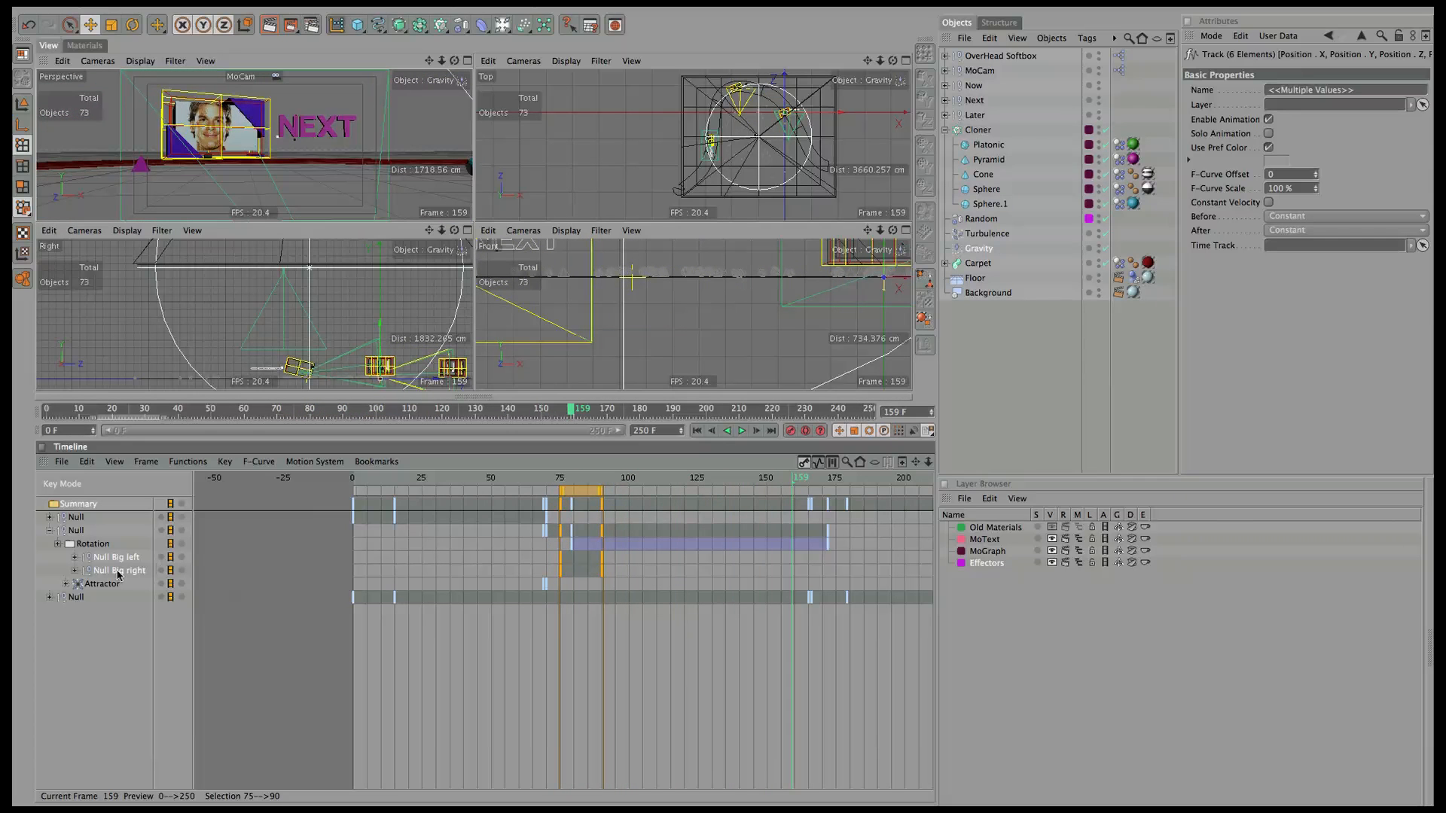
Move the bottom Null Big's keys from frames 0–15 to 169–184 and maximise the perspective view.
click(55, 601)
click(50, 598)
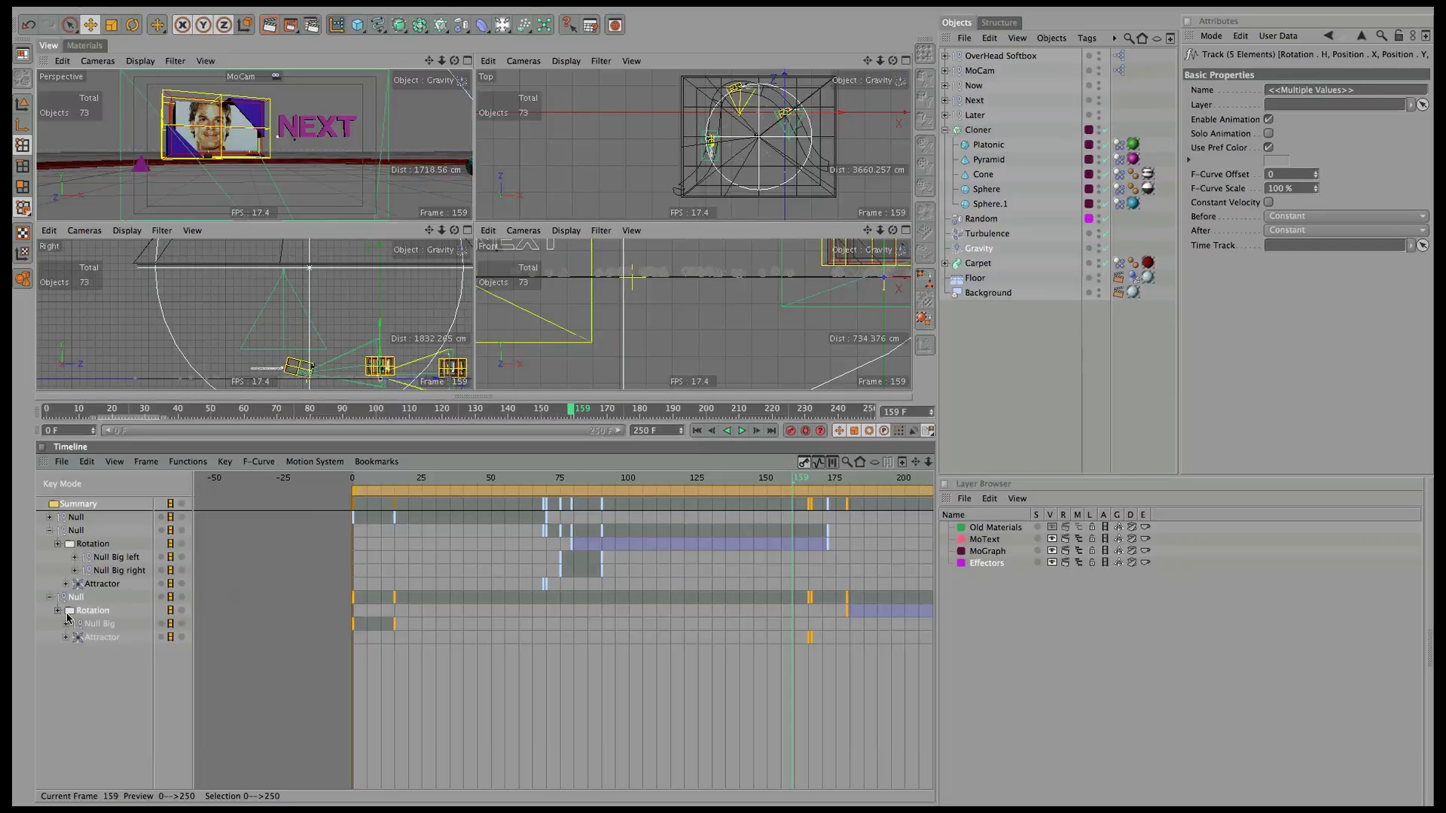
click(108, 625)
drag(370, 480, 643, 476)
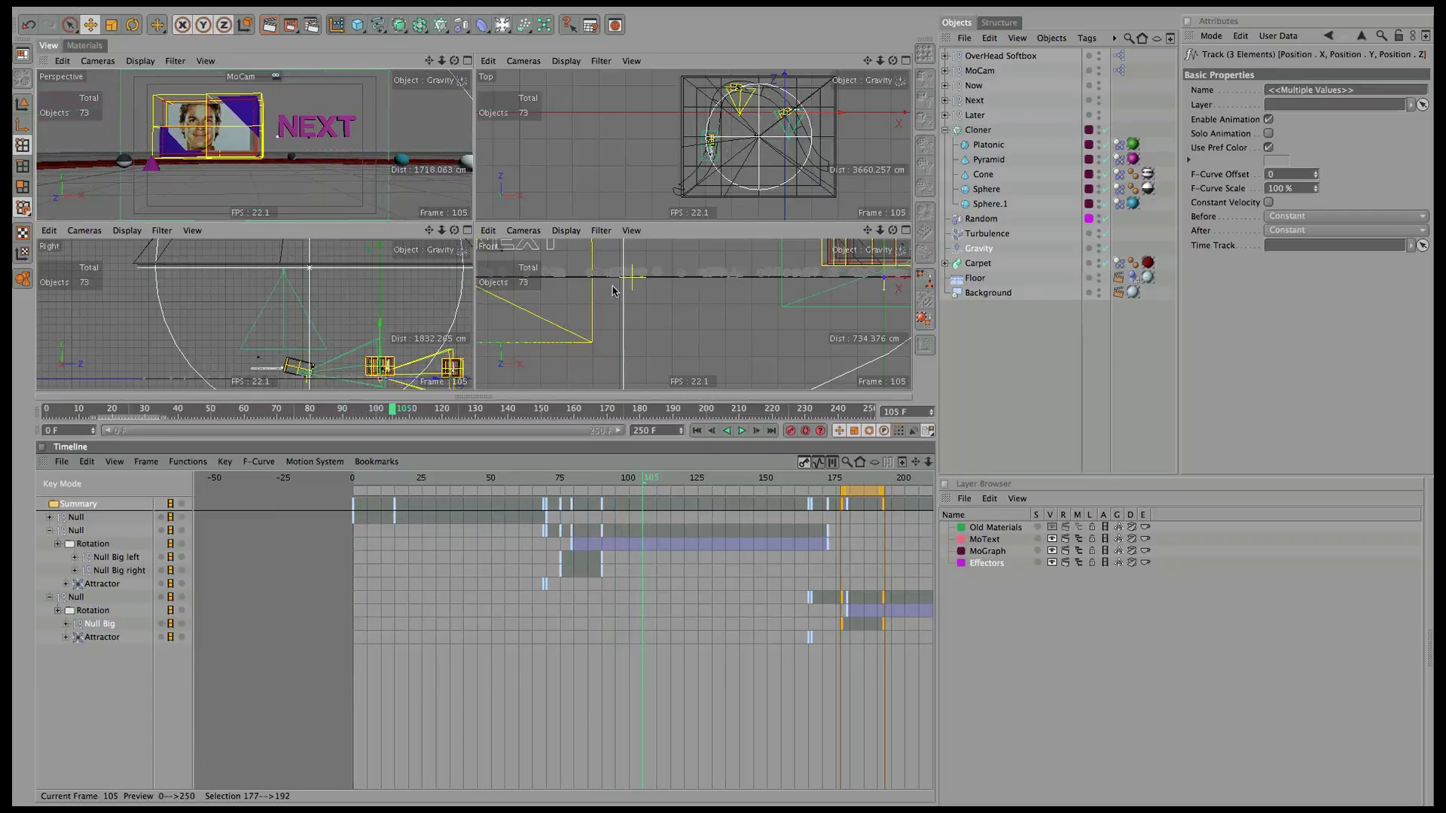
click(467, 61)
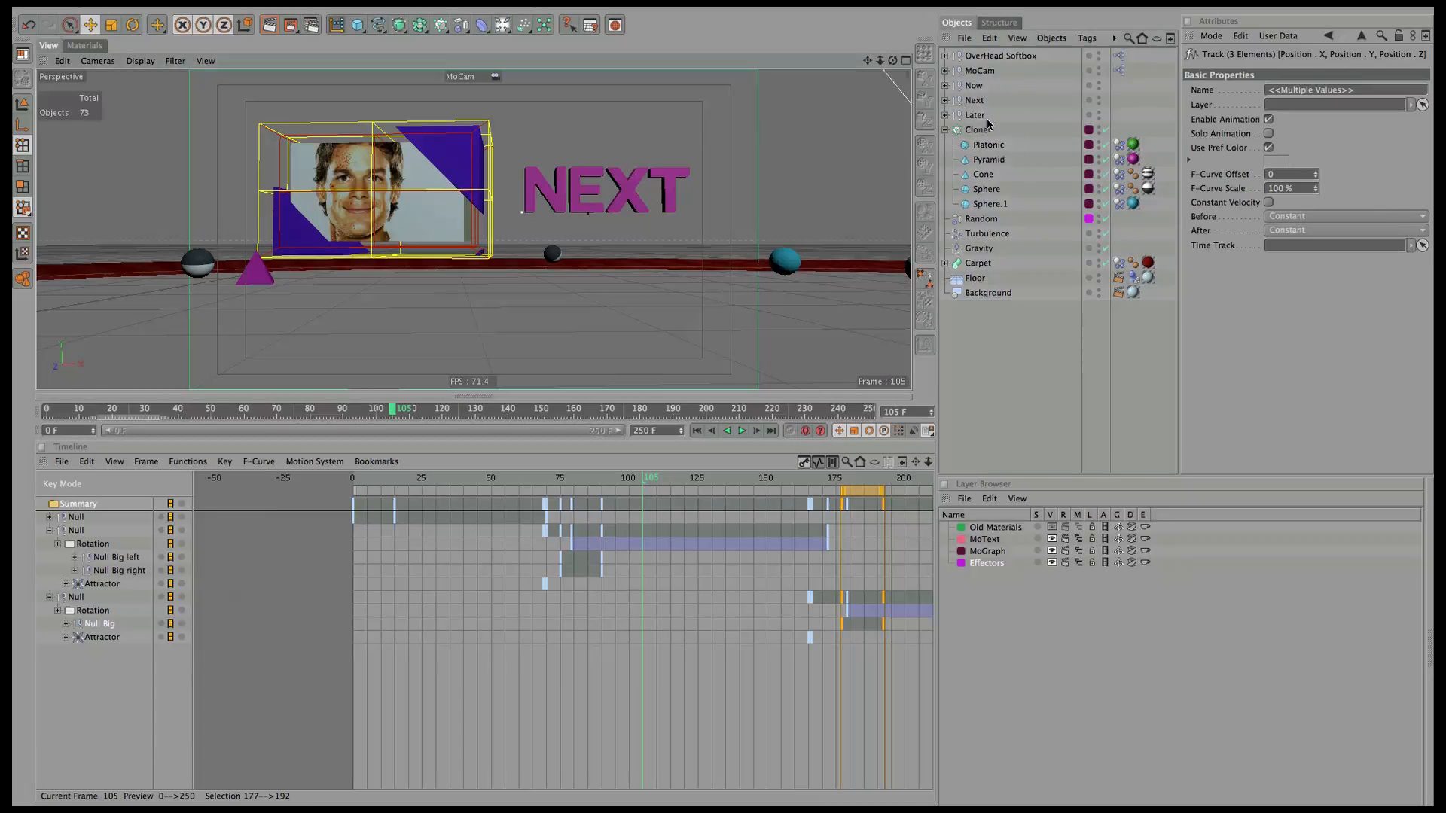
Expand Next and its Null, then hide the Attractor in the viewport.
click(946, 100)
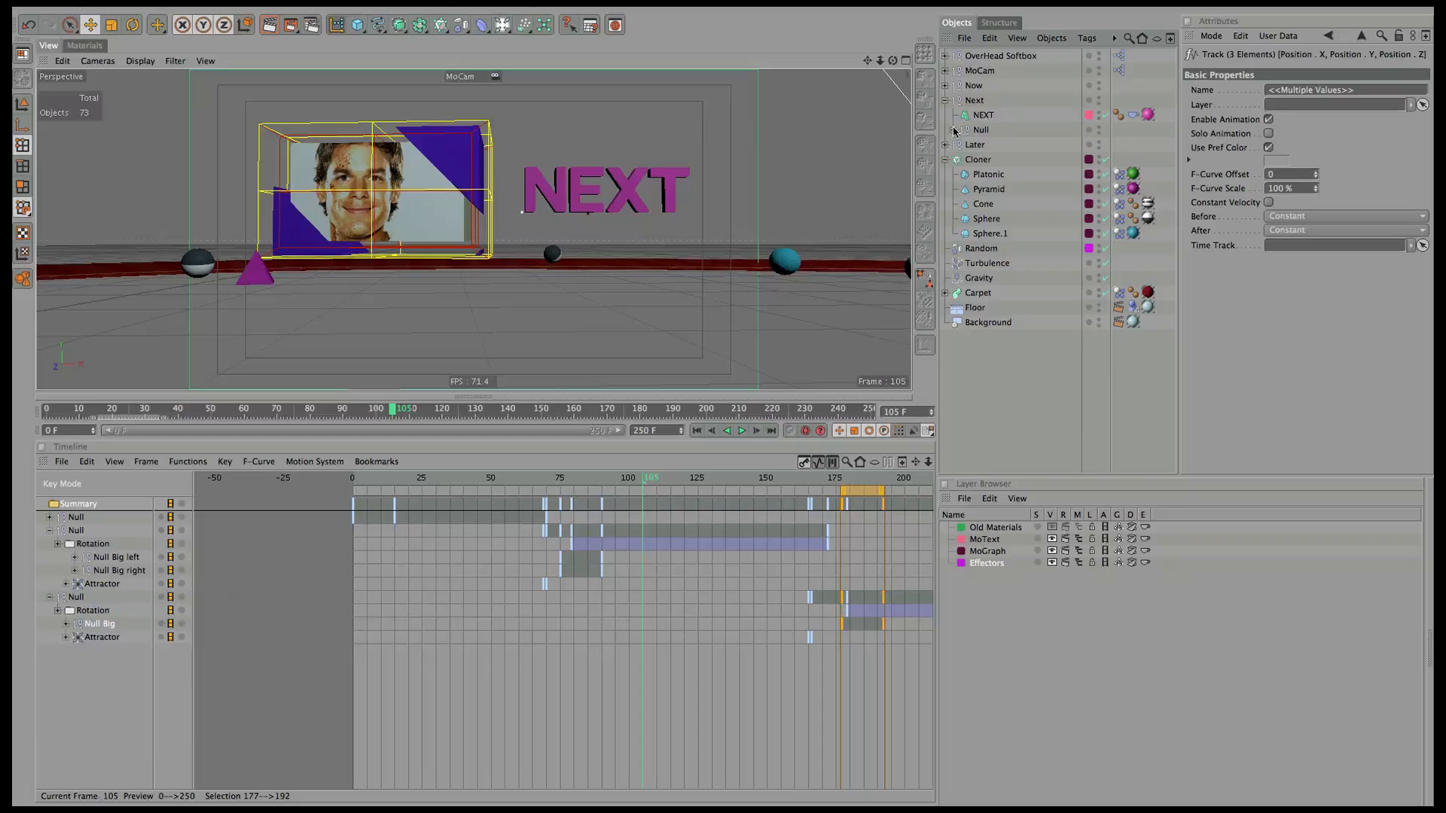
click(952, 129)
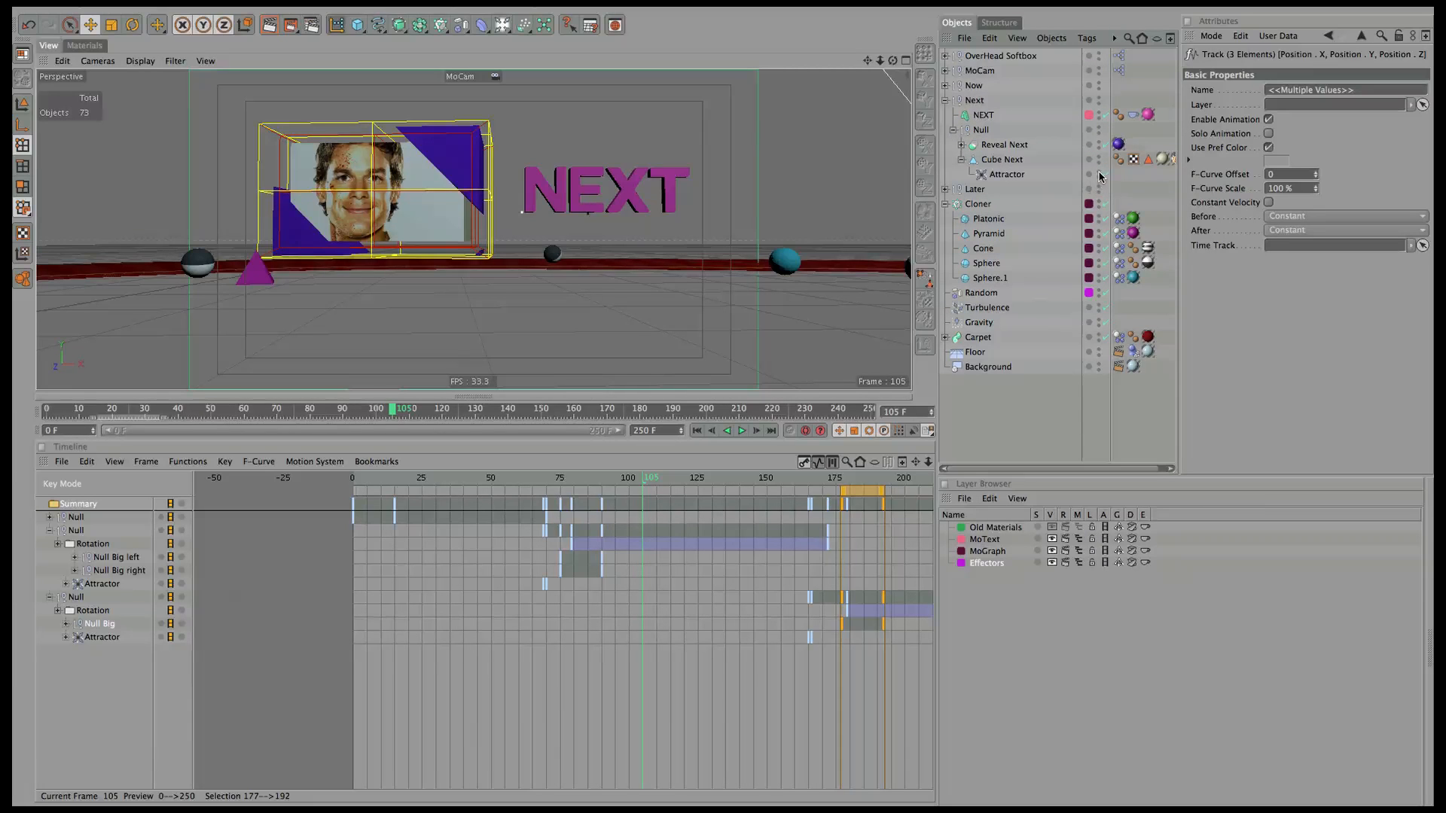
click(1099, 172)
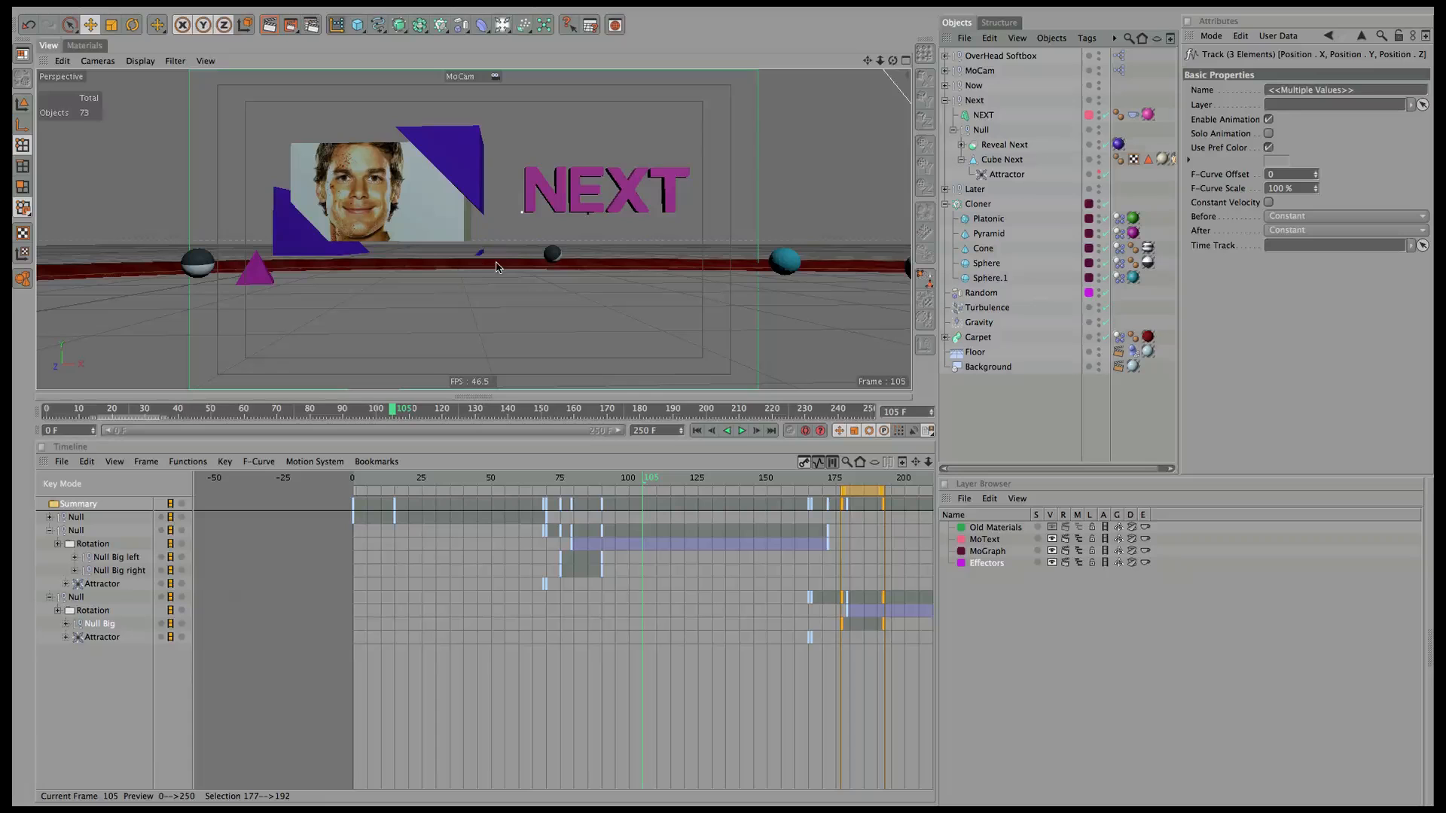
Scrub the reveal, then try nudging Null Big right at frame 90 and undo it.
click(961, 145)
click(1032, 189)
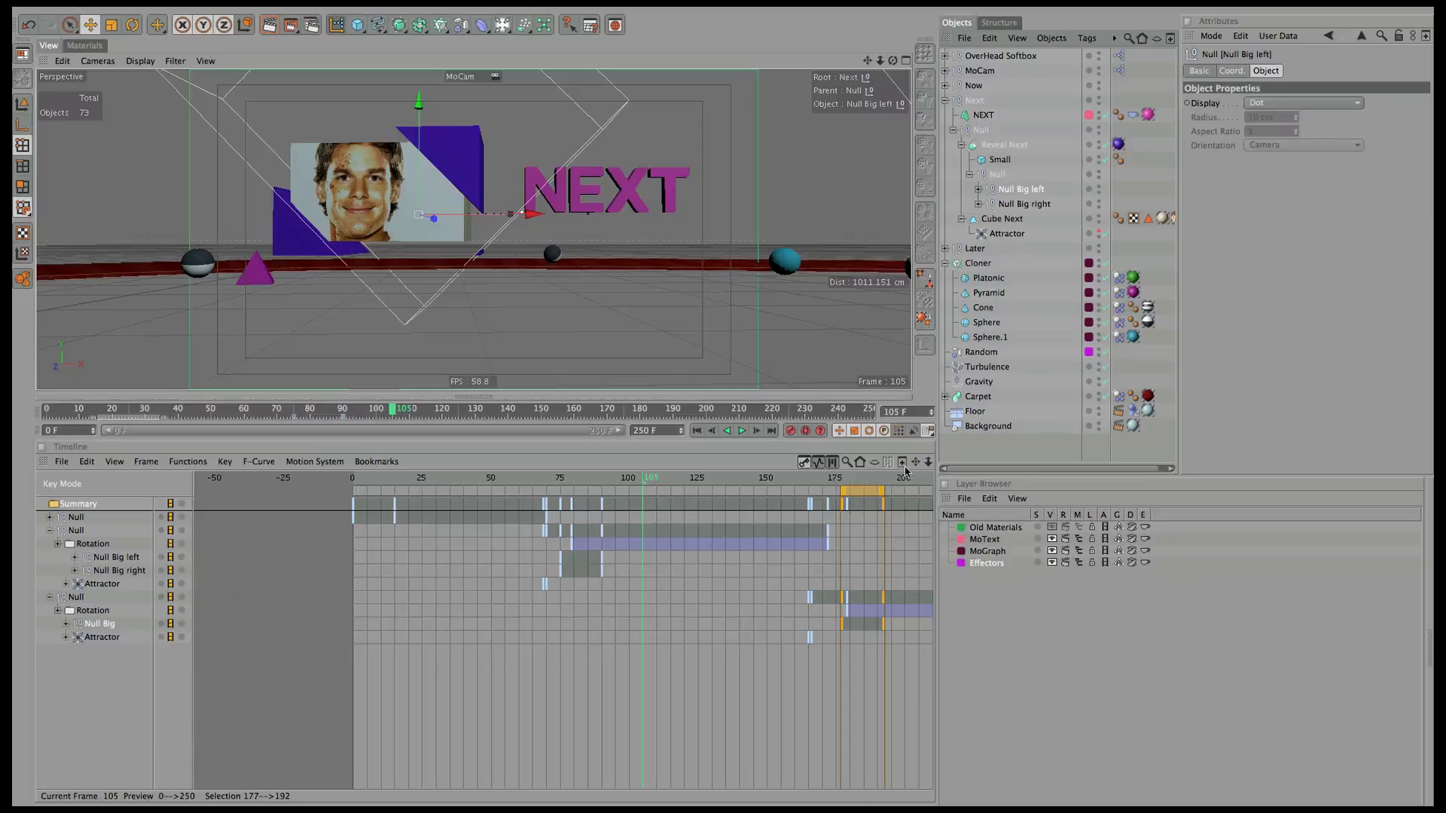
drag(636, 489, 701, 506)
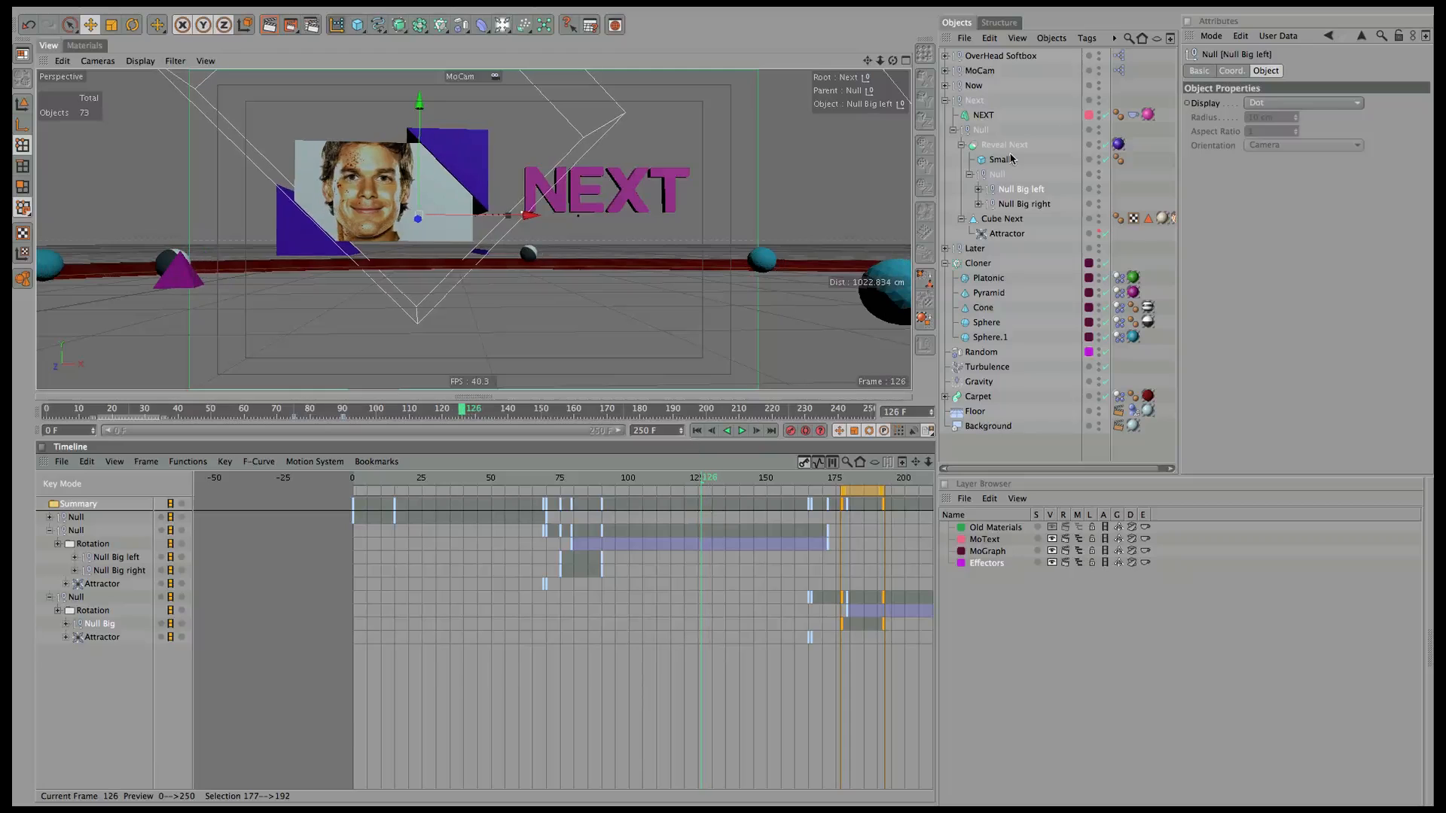
click(1022, 192)
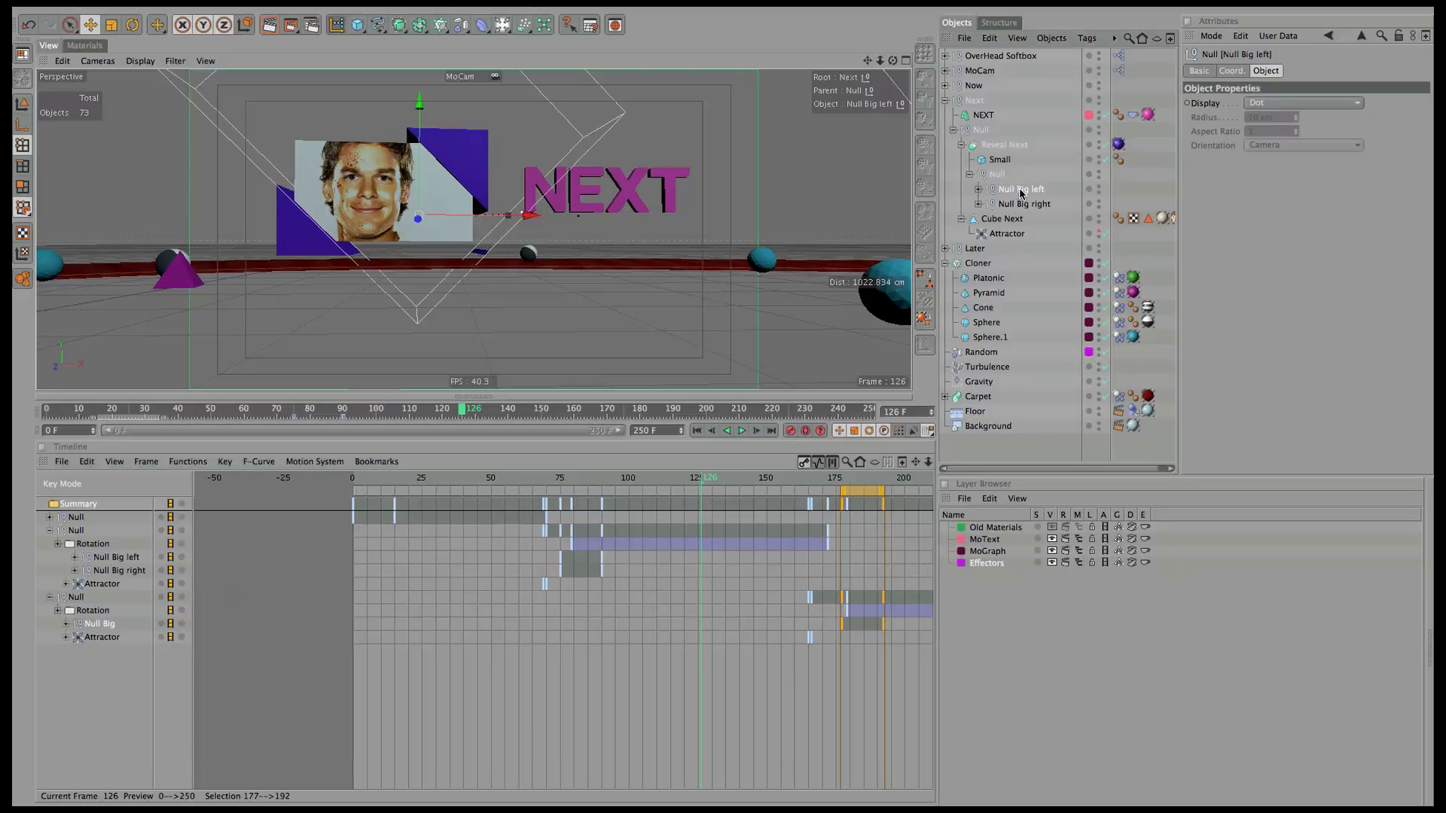
click(1025, 205)
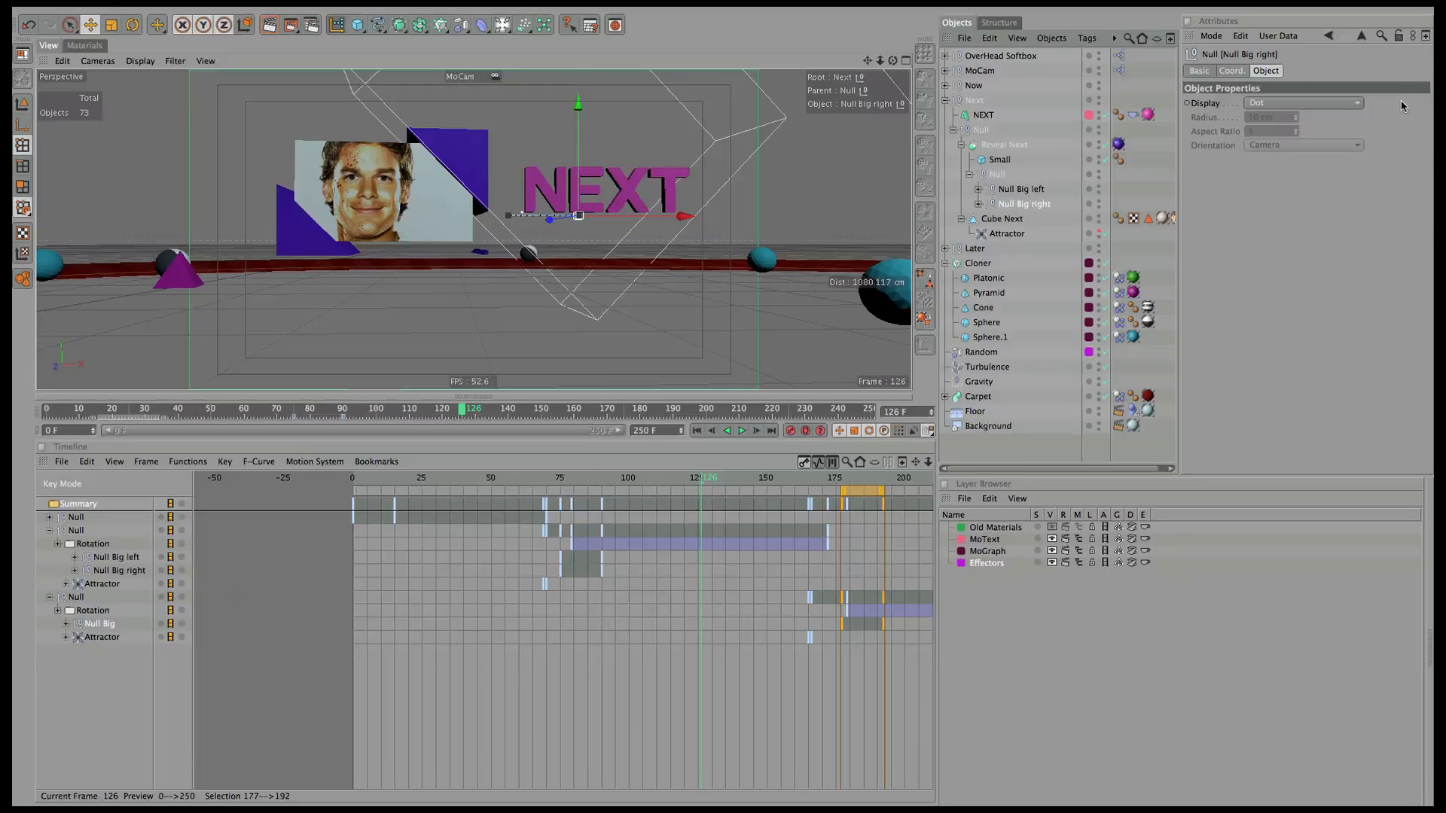
click(1231, 72)
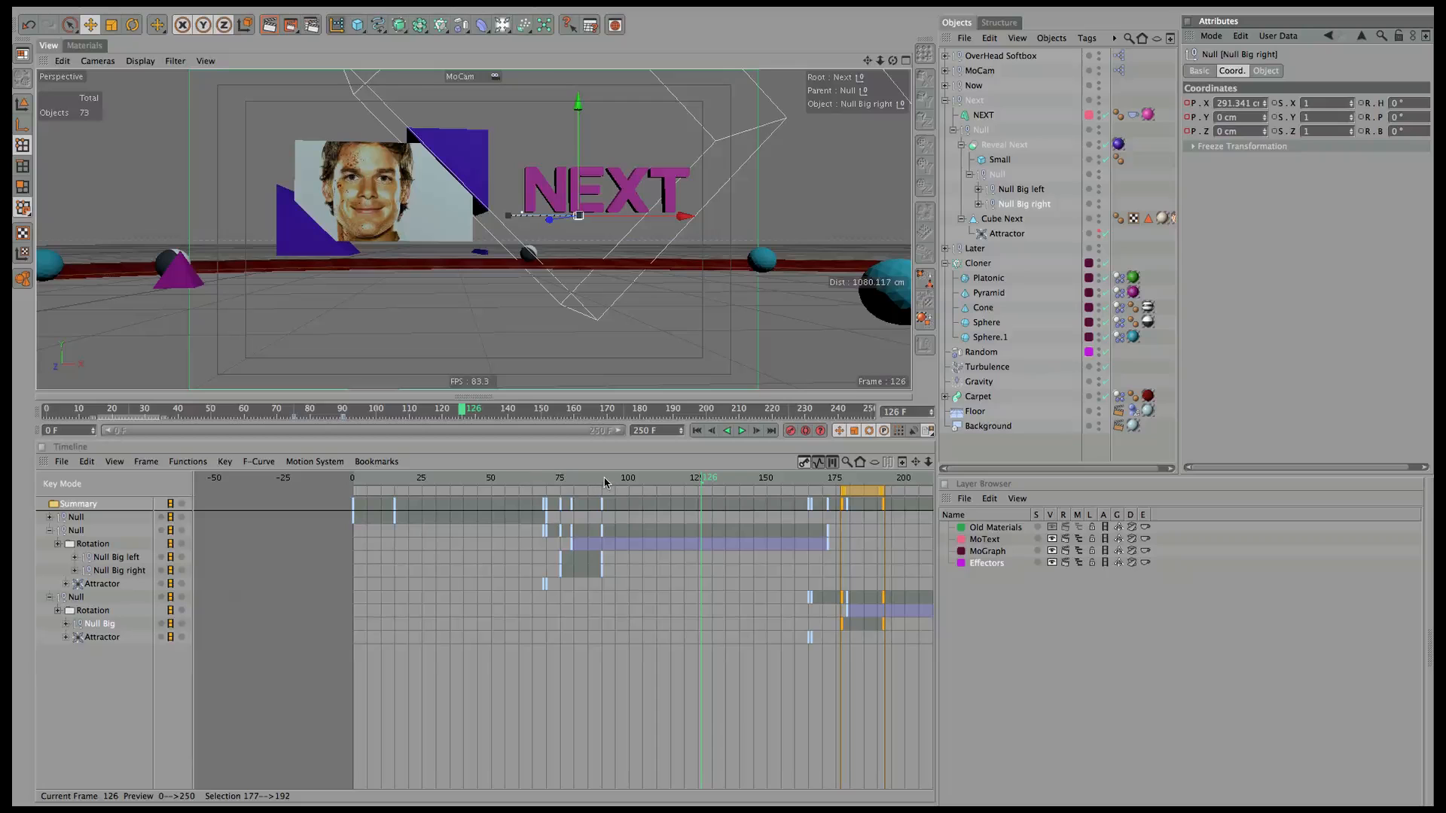
click(605, 481)
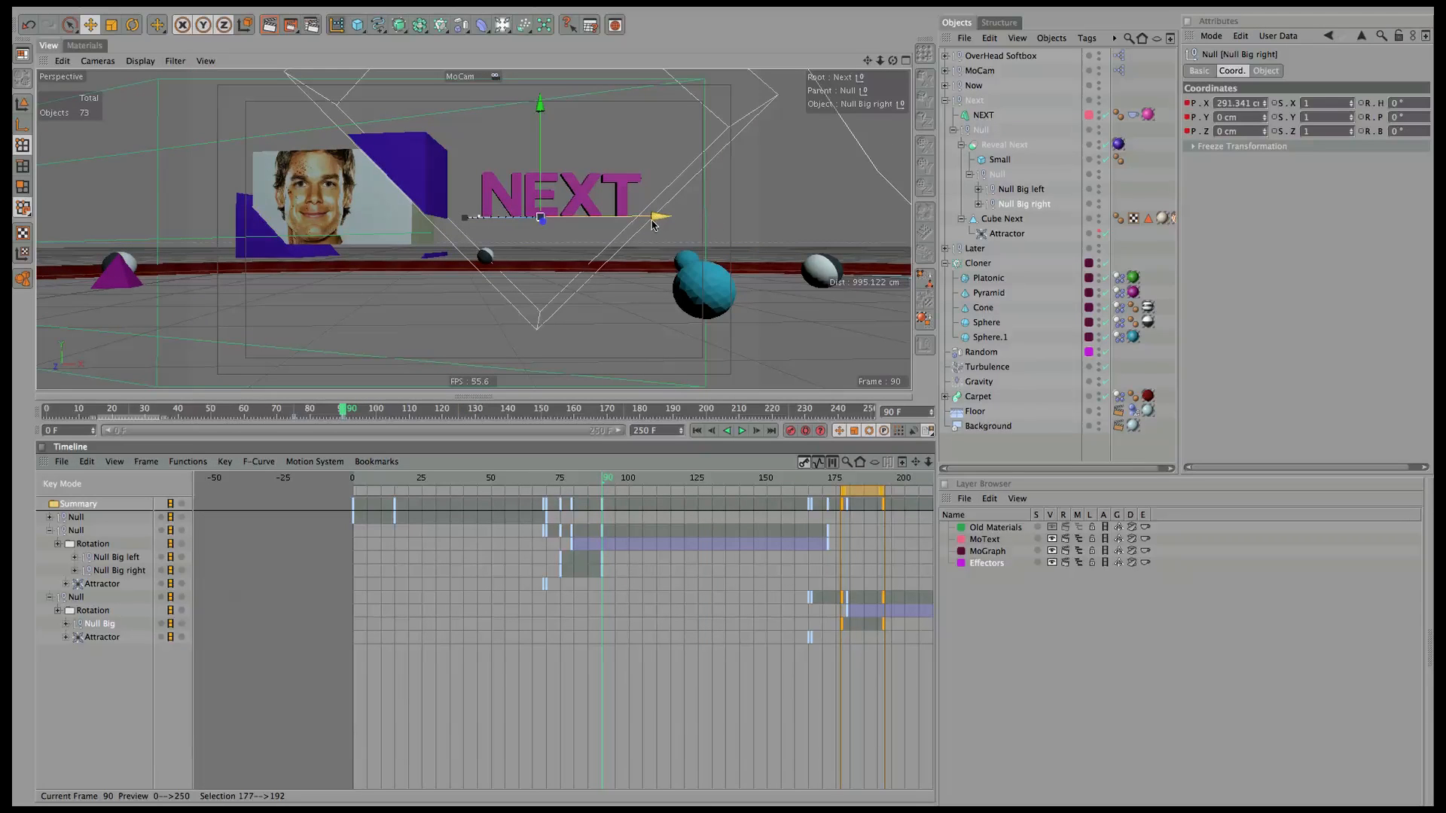
drag(658, 217, 649, 220)
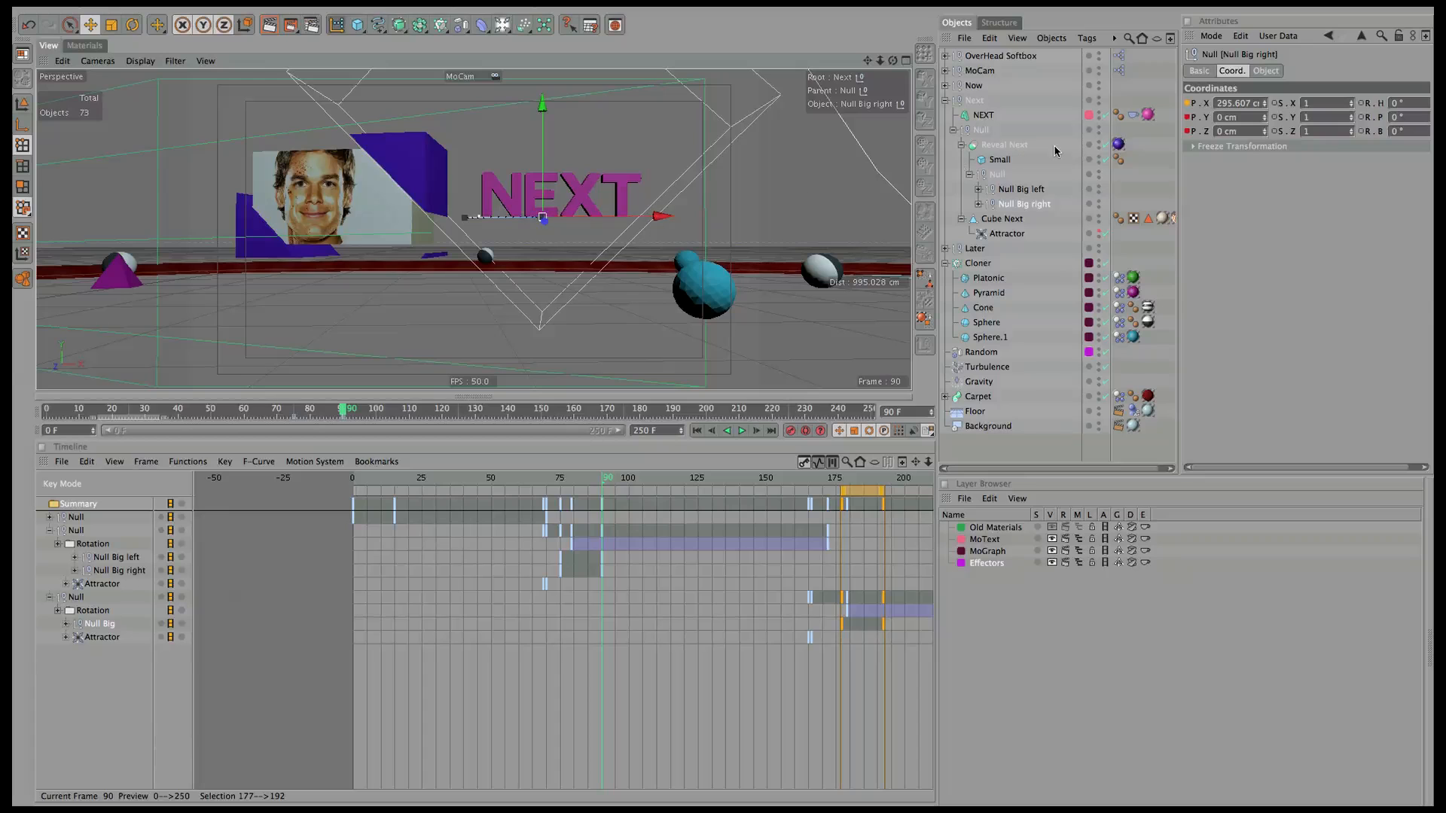
key(ctrl+z)
Nudge Null Big left along X and set its Y to -7.578 cm at frame 75.
click(1032, 189)
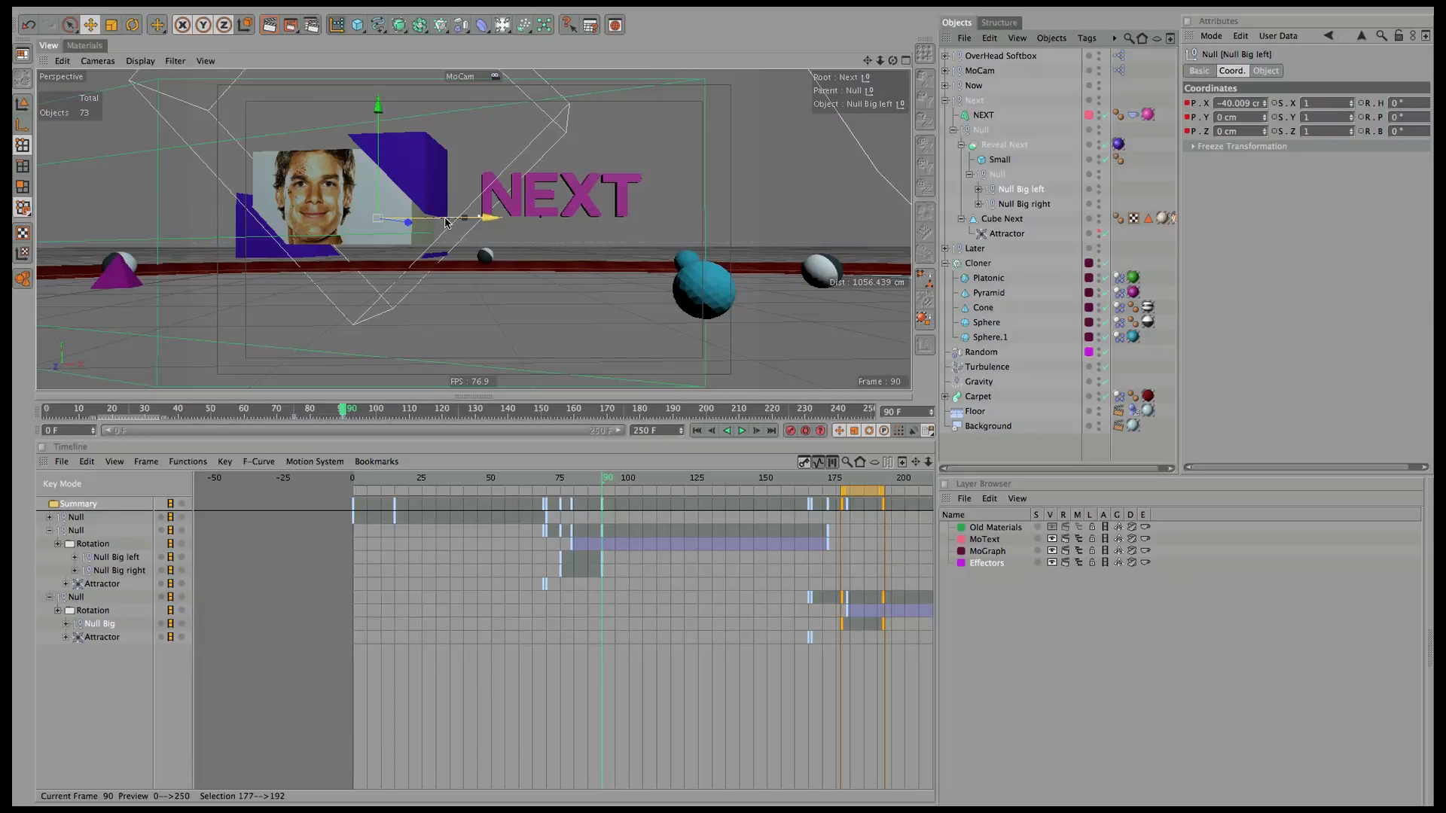
drag(424, 219, 379, 188)
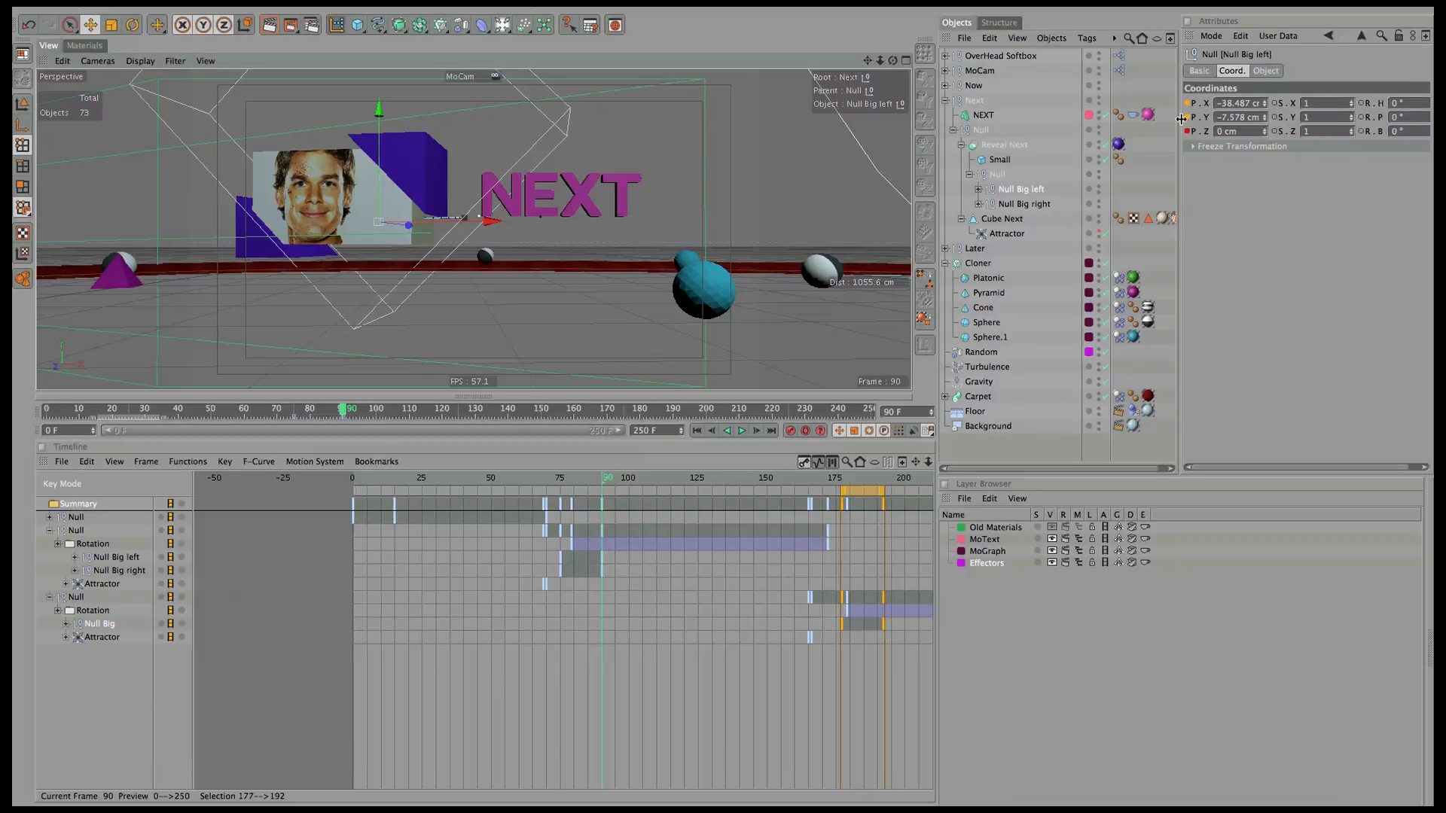
drag(601, 483, 562, 476)
click(119, 567)
click(1021, 190)
key(g)
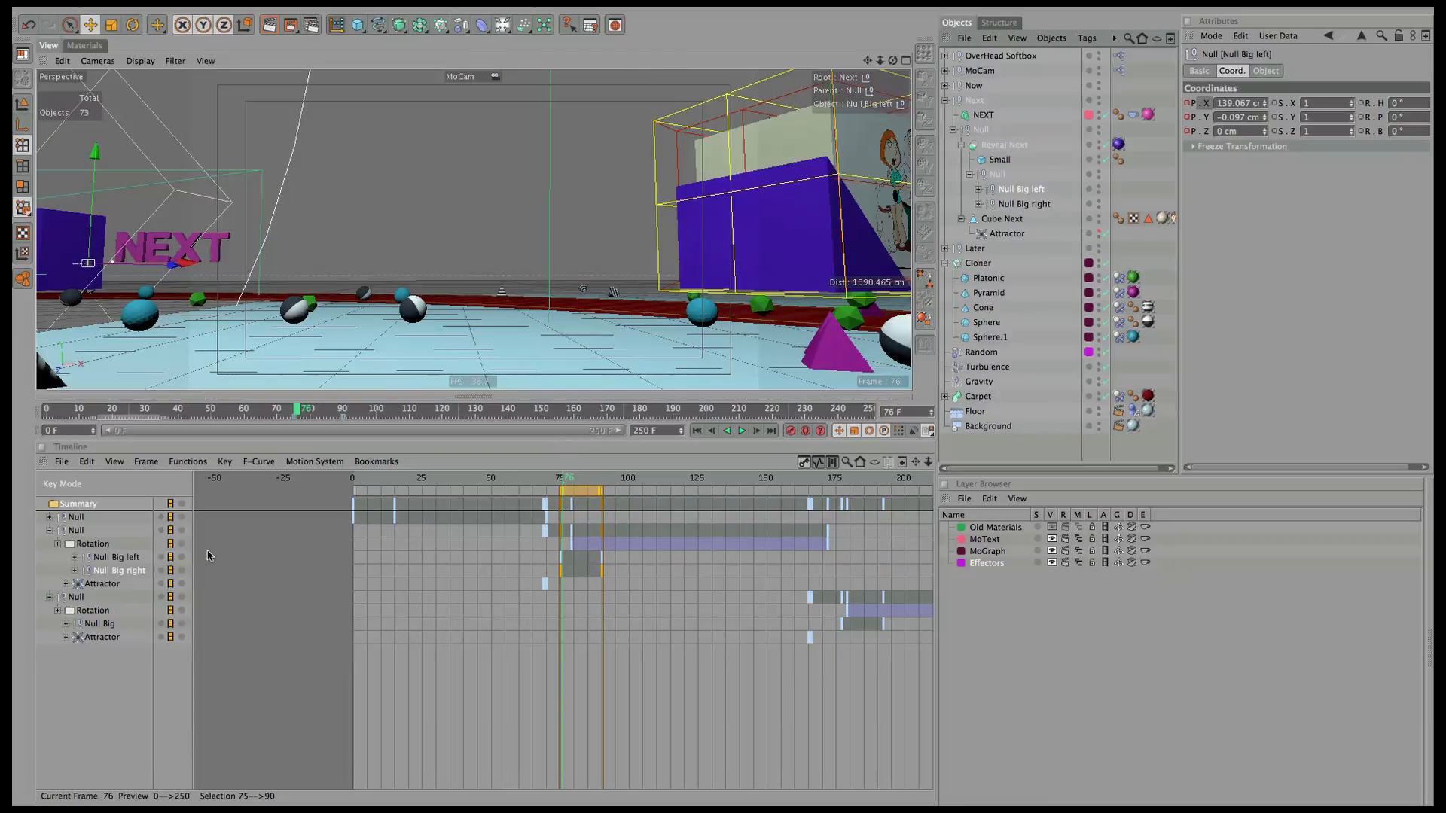
drag(565, 482, 561, 479)
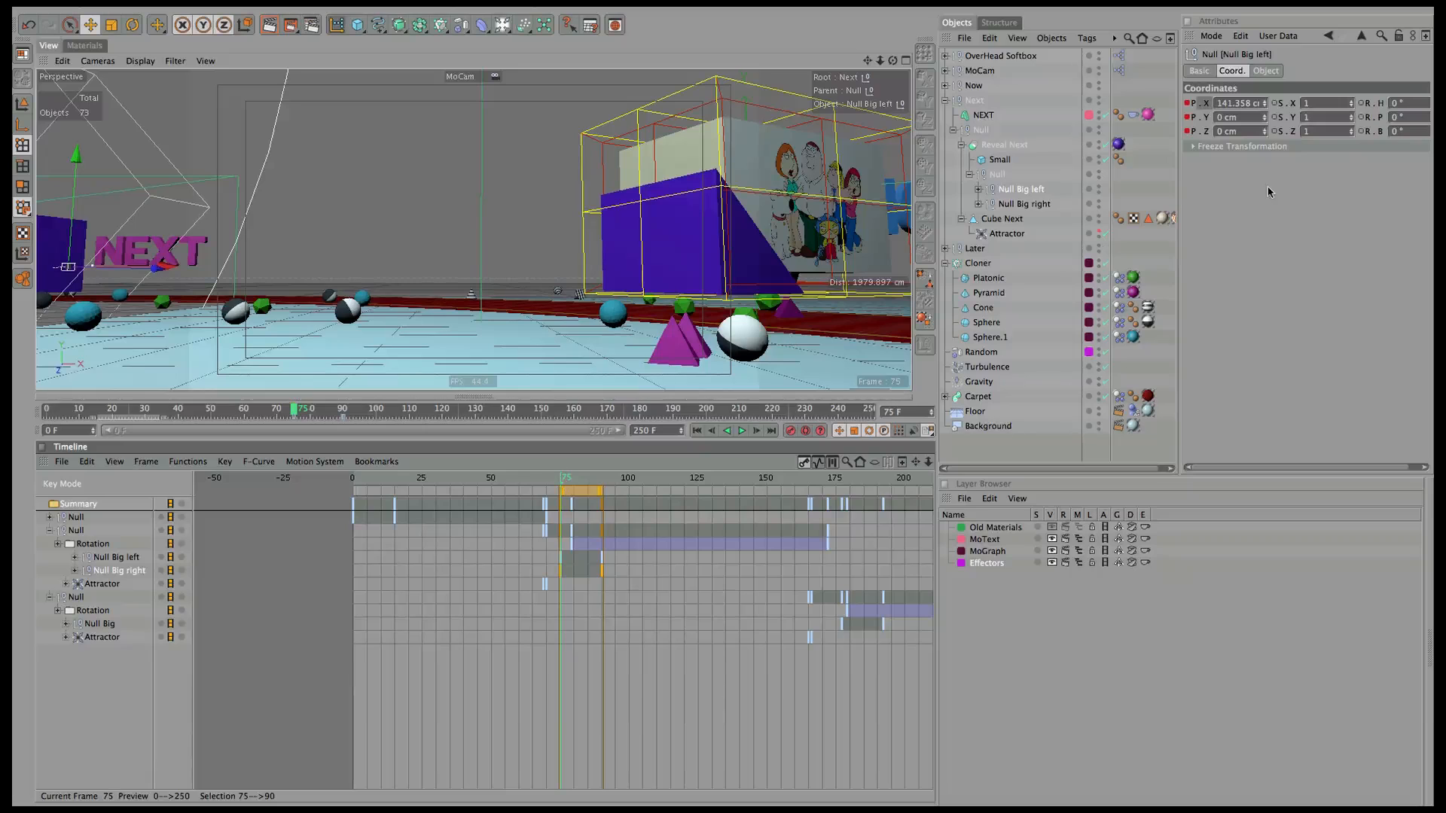
click(1233, 118)
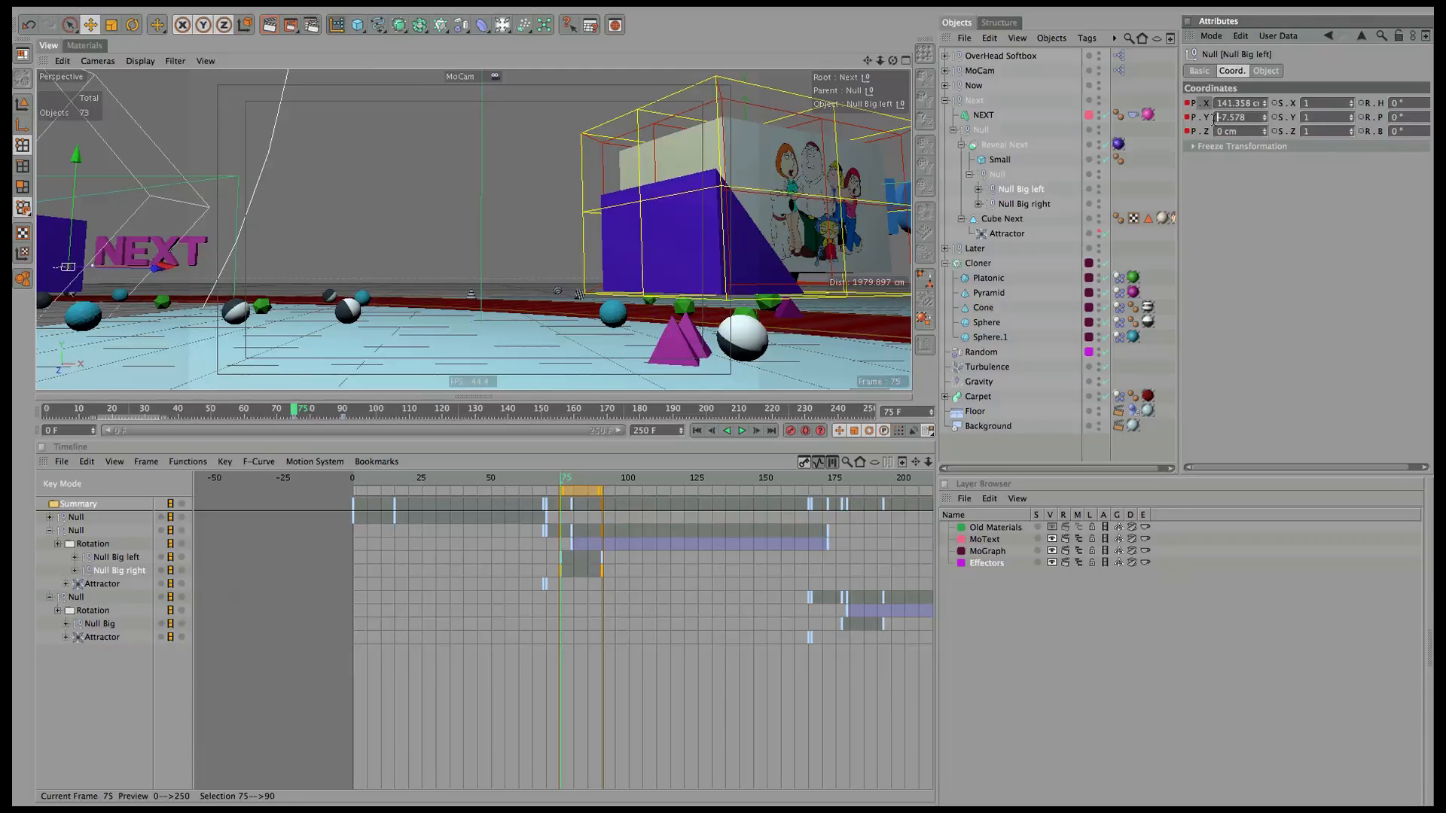
text(-7.578)
key(Return)
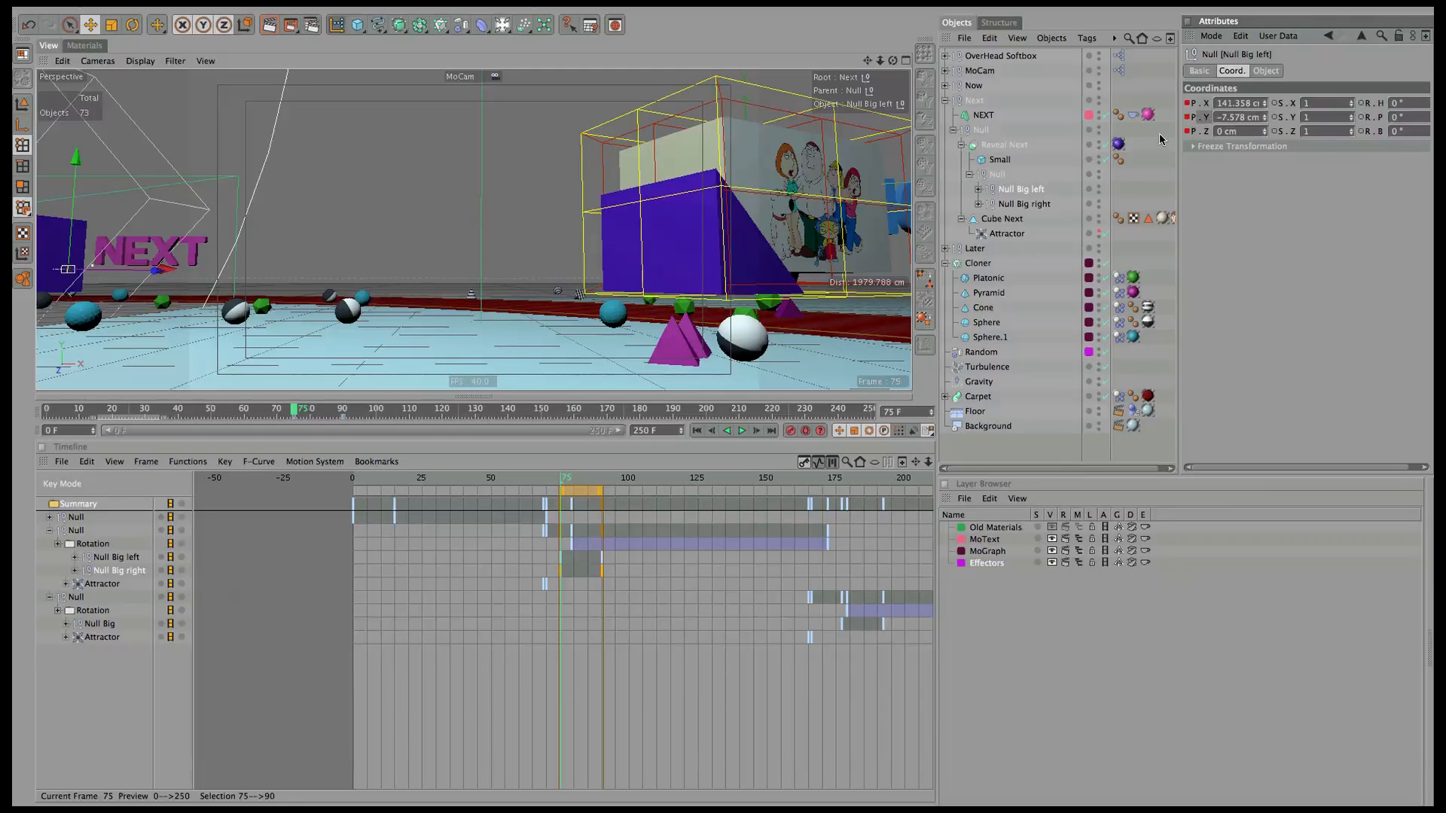
drag(571, 480, 197, 414)
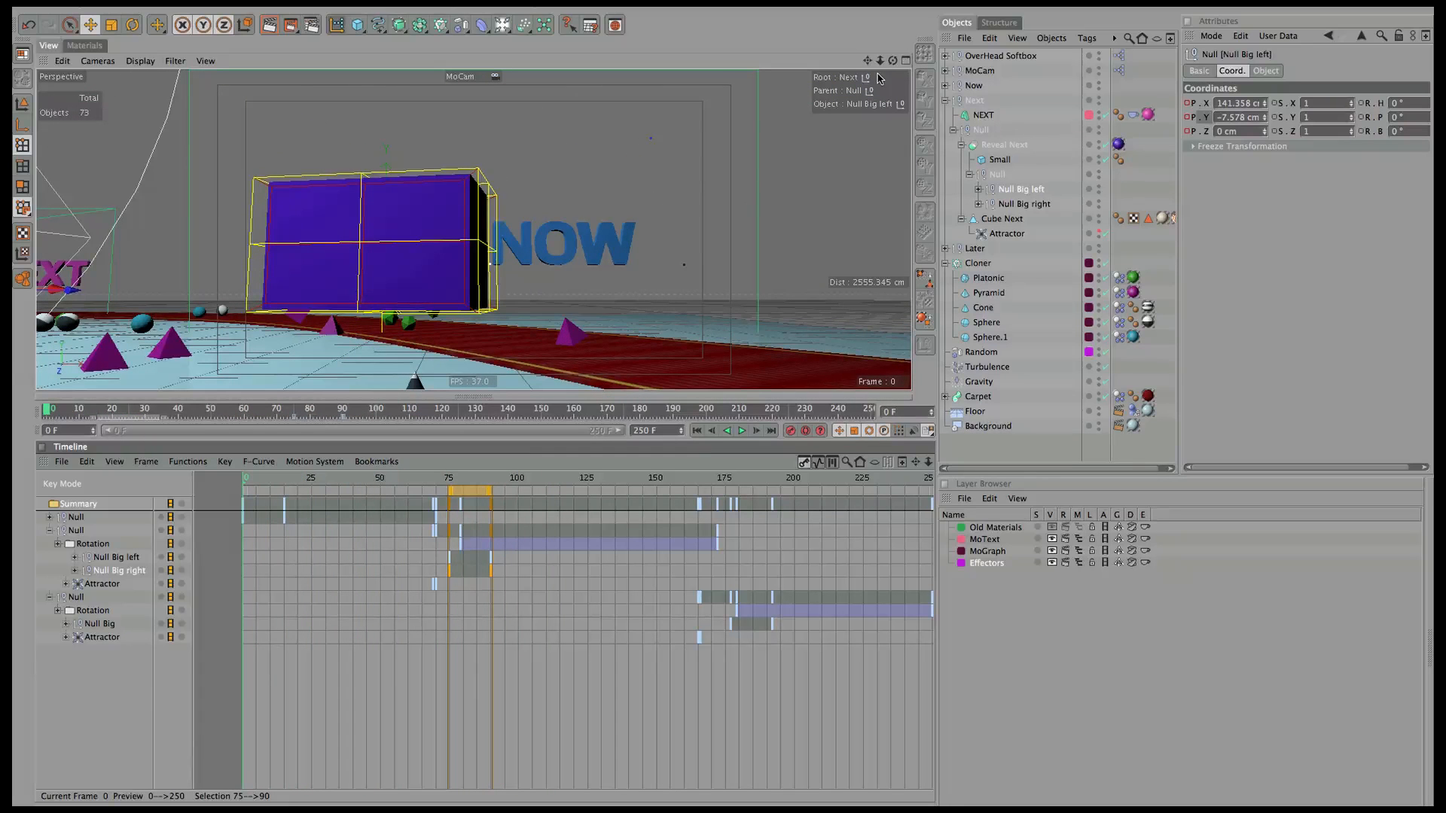
Close the Timeline, collapse Next, expand Now and select the NOW text object.
click(45, 462)
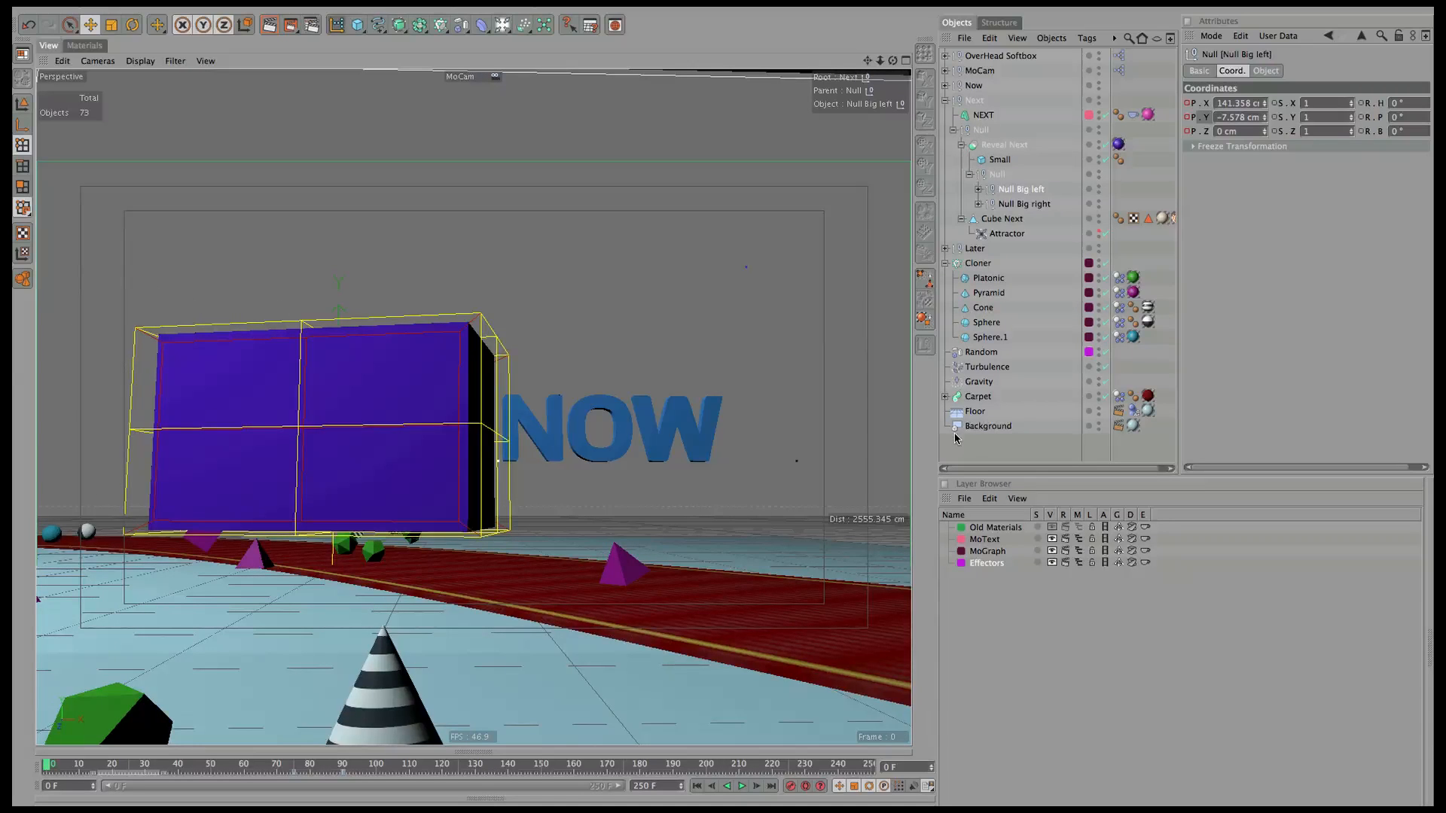
click(946, 100)
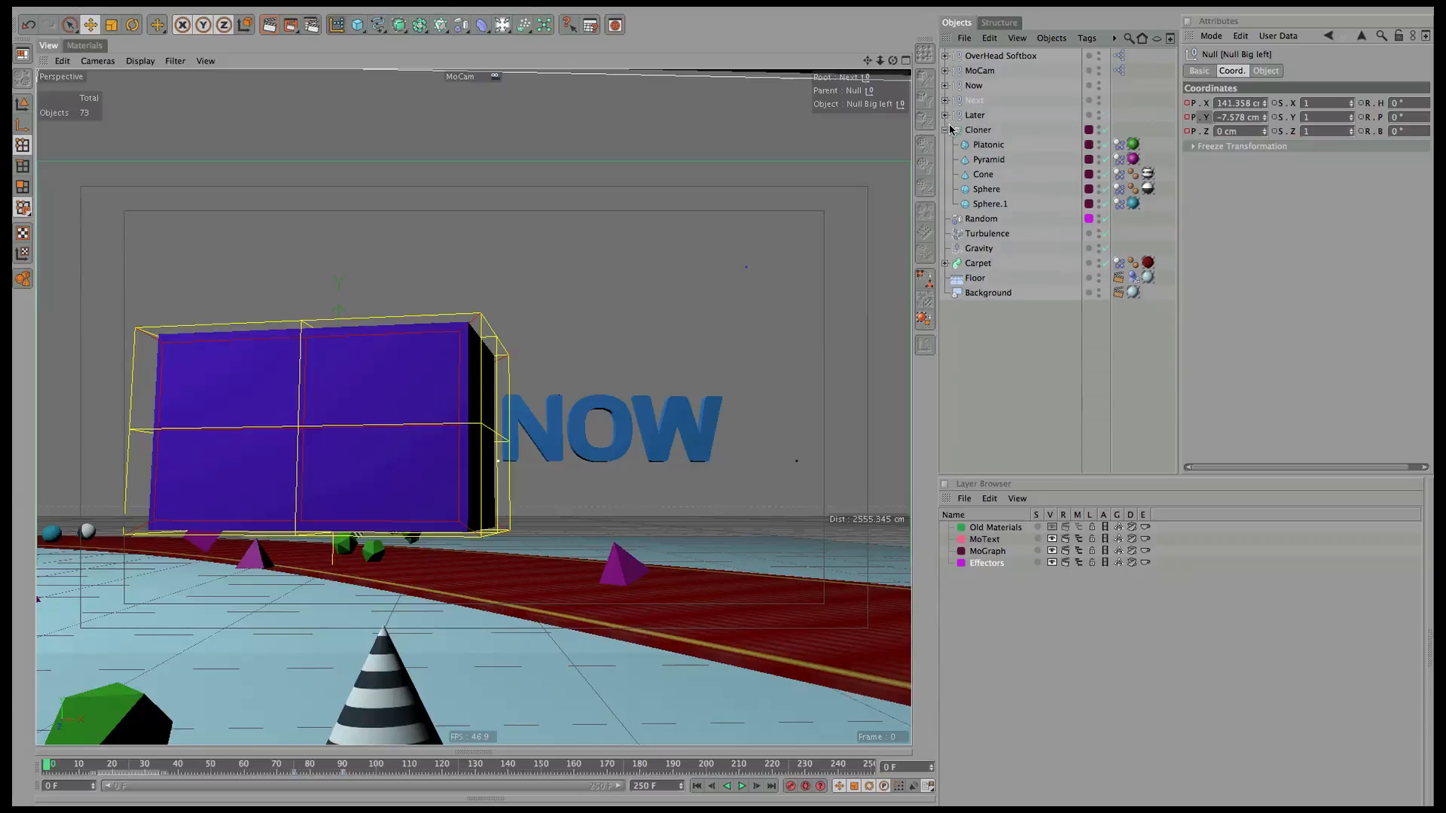
click(946, 86)
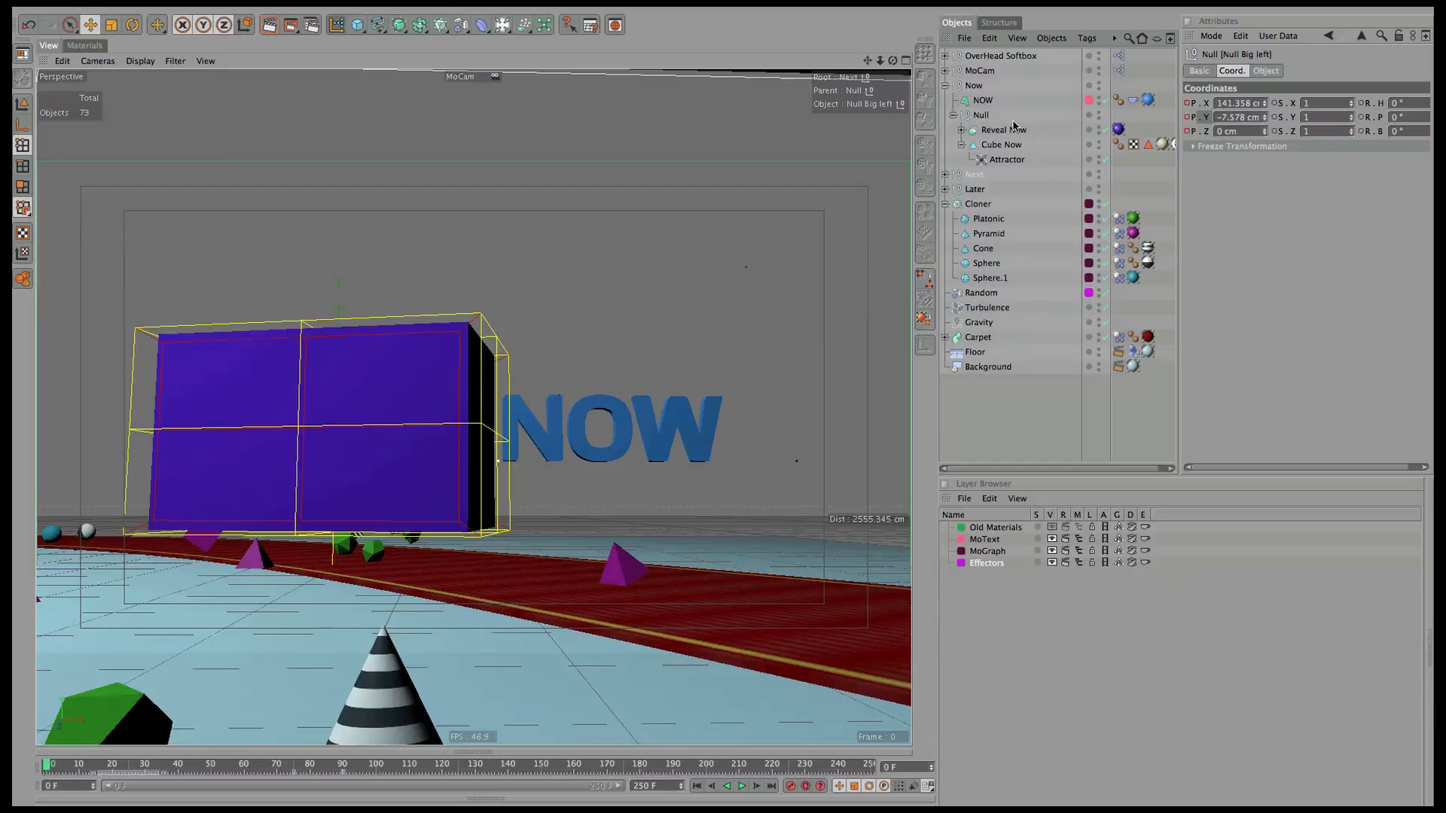
click(984, 101)
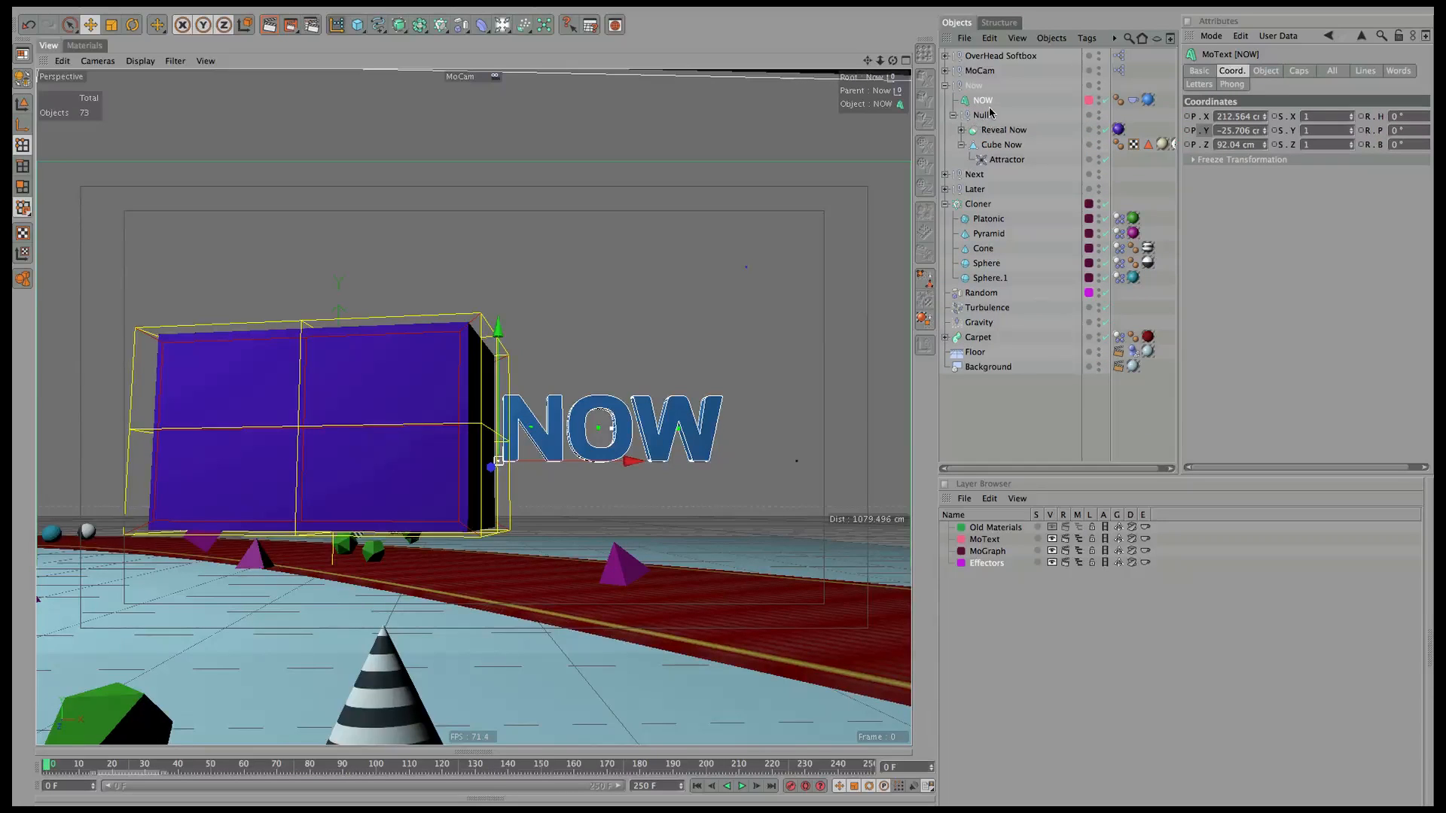
Add a Compositing tag to NOW on object buffer 1, and copy it to Now's Null on buffer 2.
click(1096, 39)
mouse_move(1152, 59)
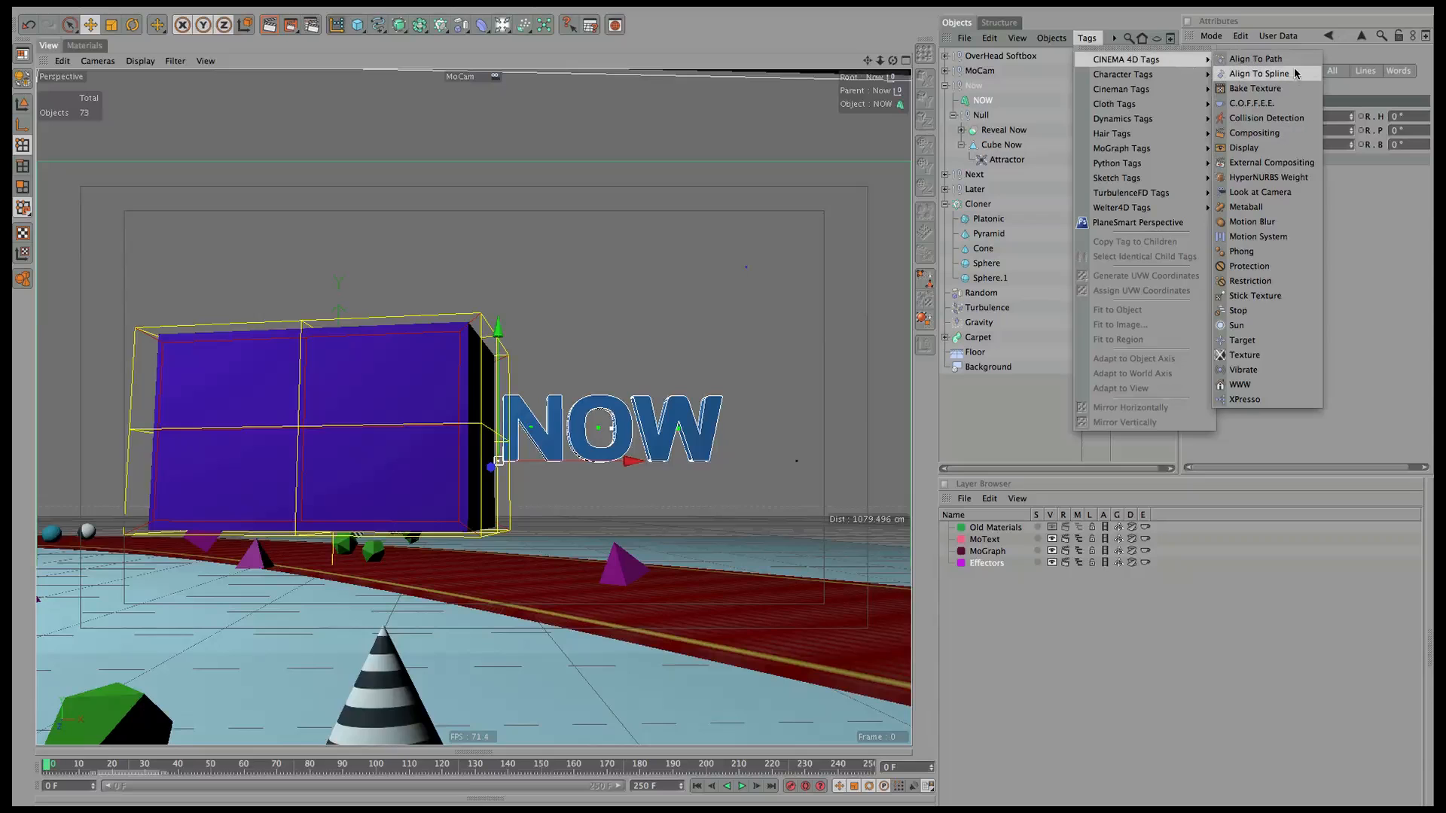
click(1280, 133)
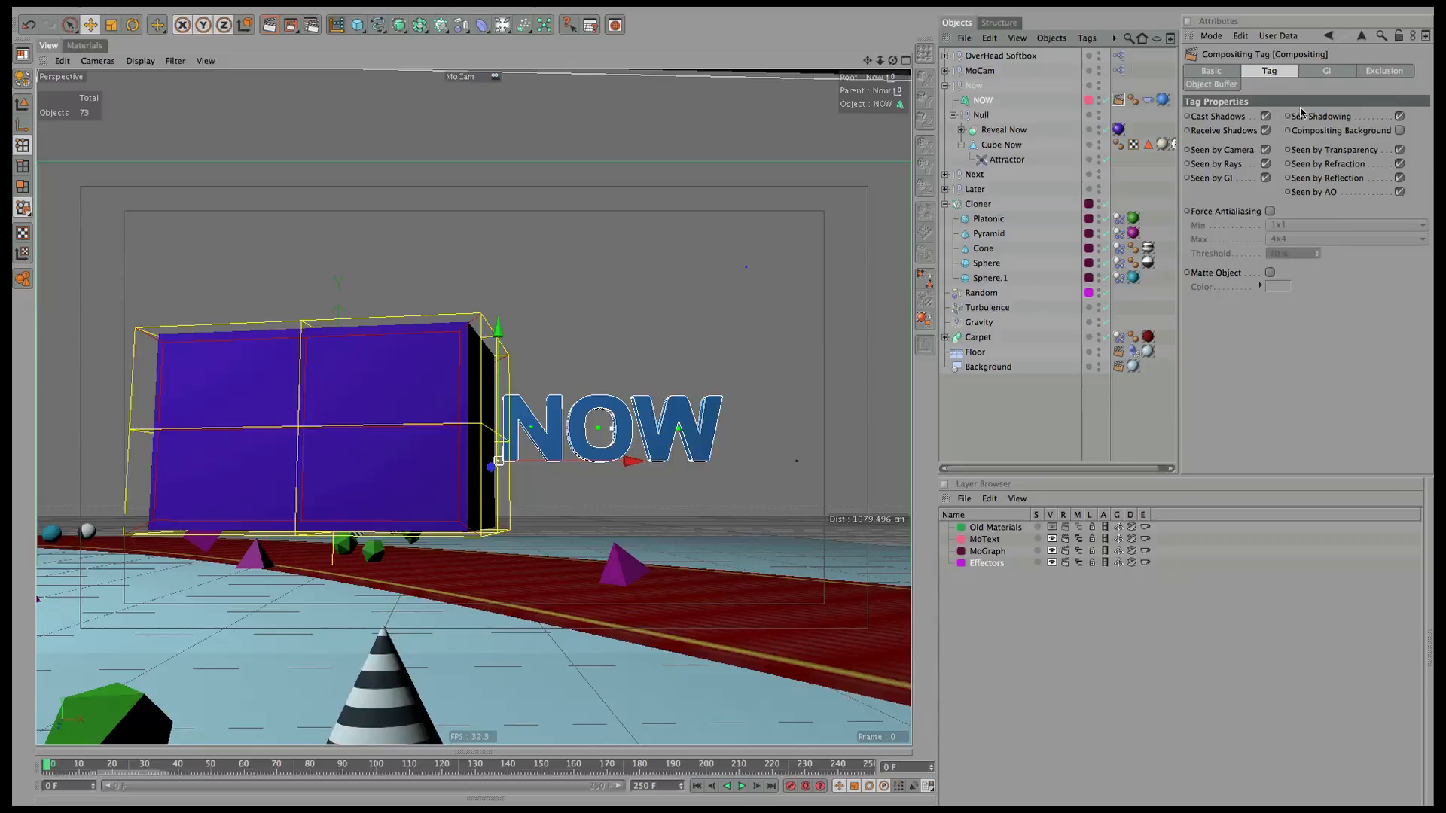
click(1210, 85)
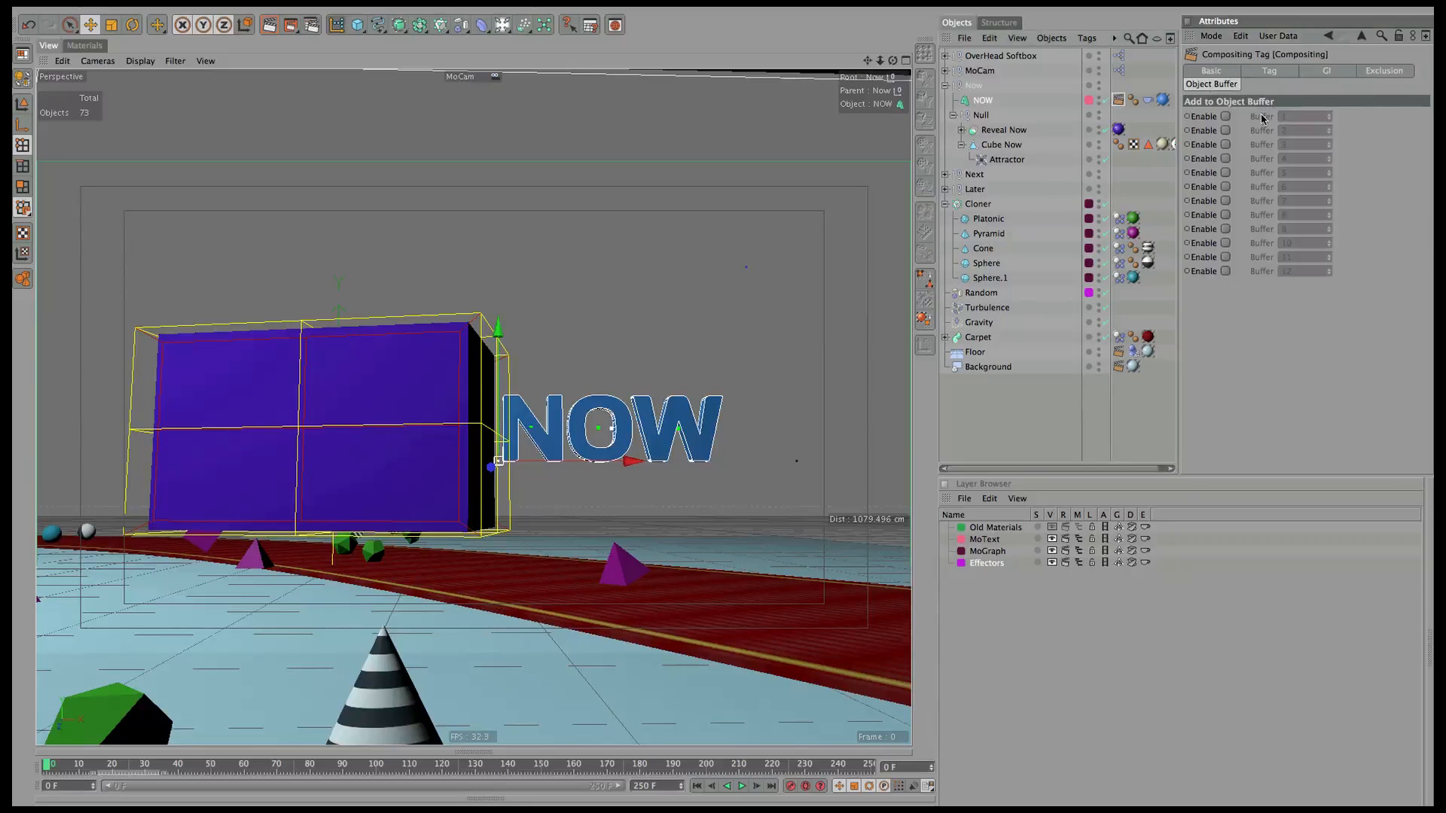
click(1226, 117)
ctrl+drag(1117, 112, 1120, 115)
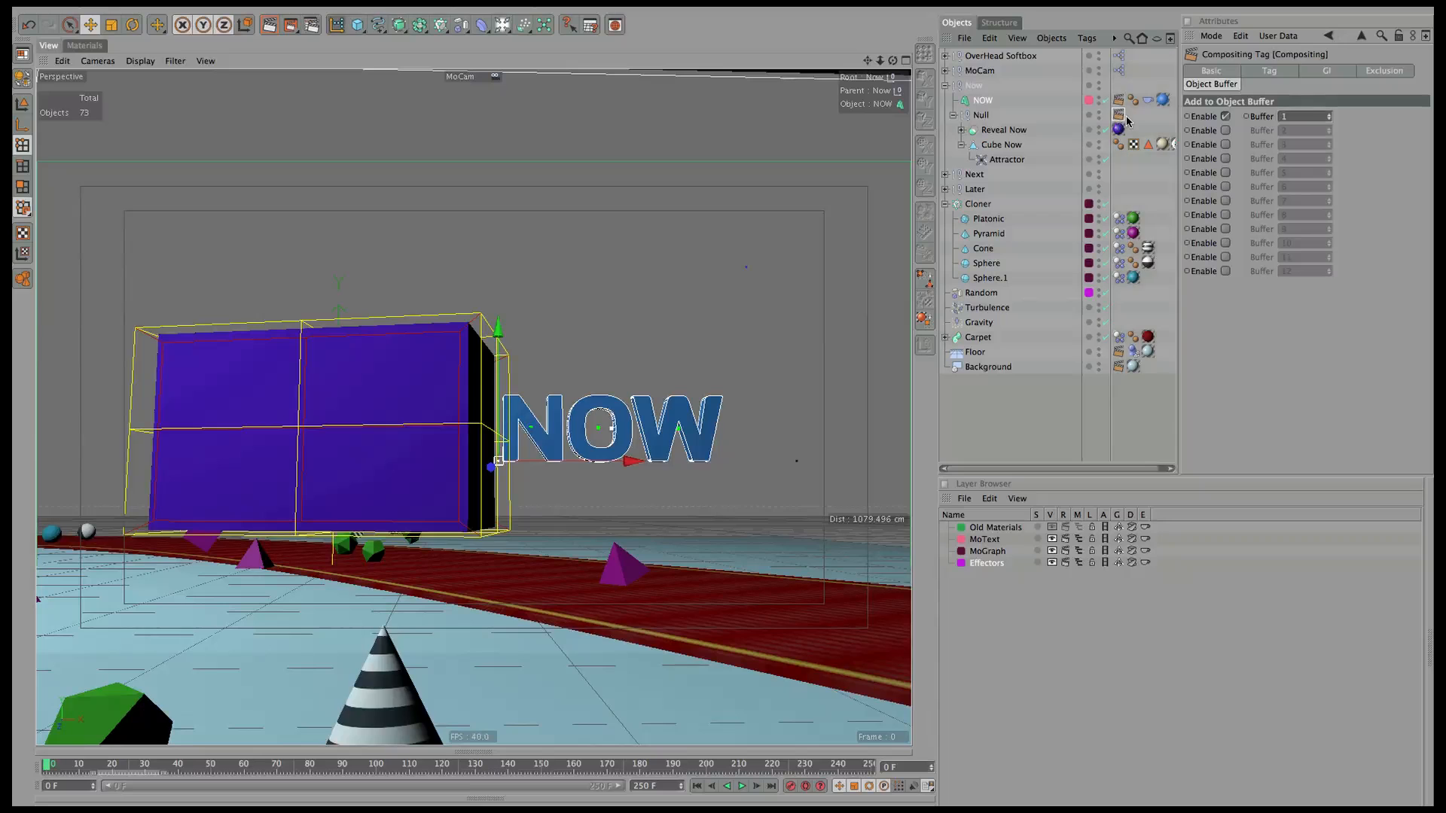
click(1225, 116)
click(1226, 130)
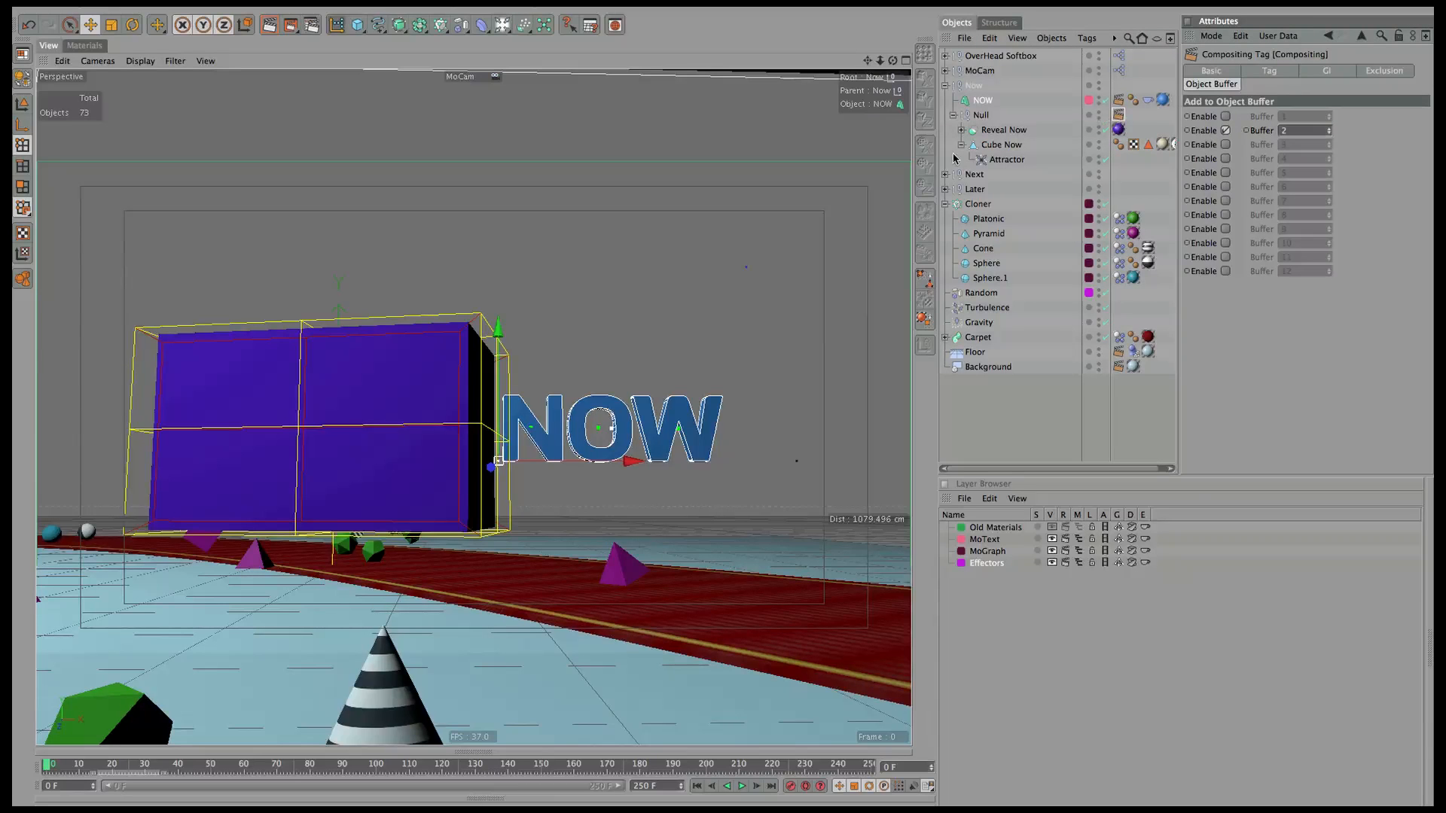
Set the NEXT tag to buffer 3 and copy it to the Next Null on buffer 4.
click(946, 175)
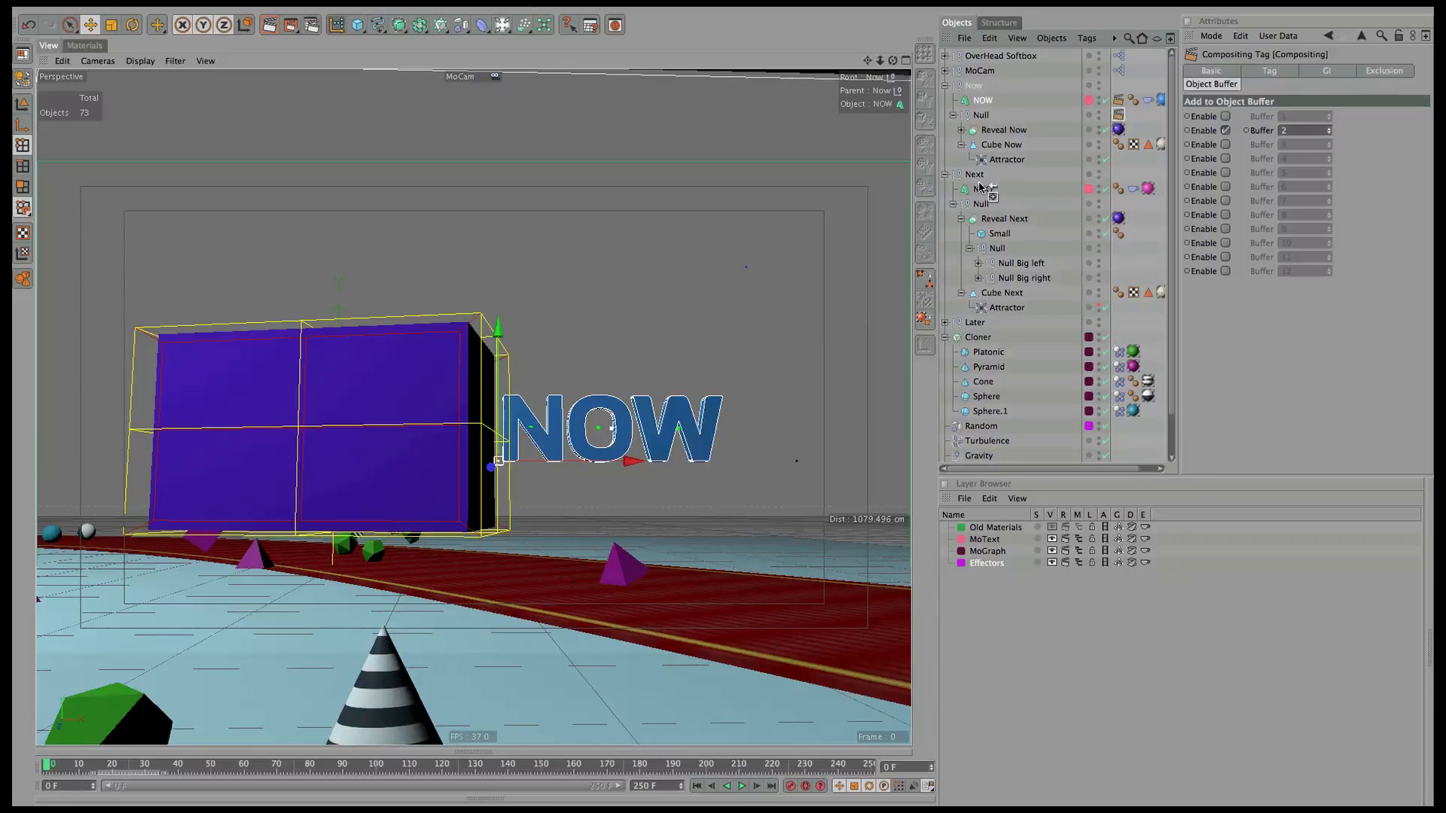
click(1226, 130)
click(1225, 144)
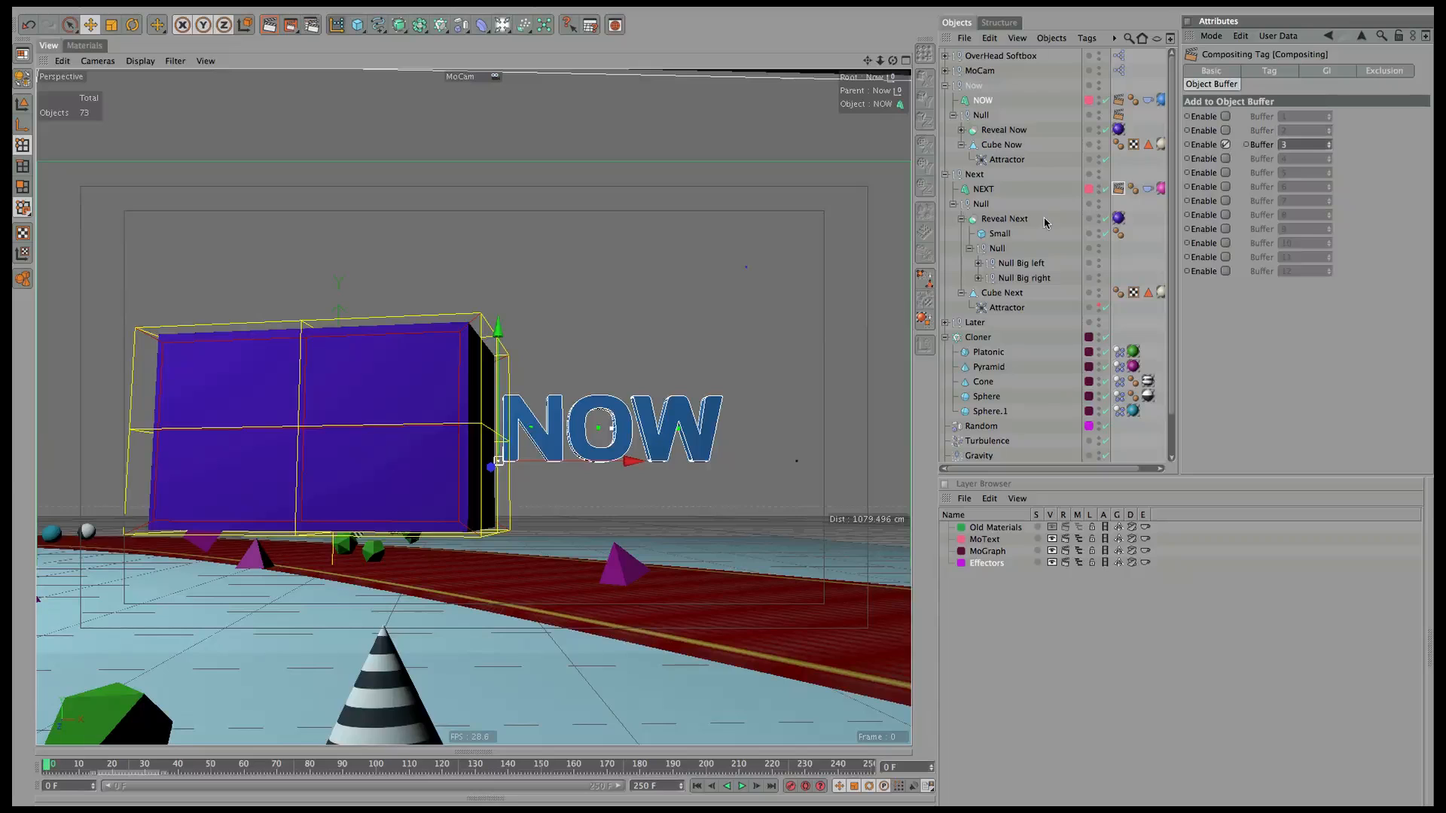
ctrl+drag(1118, 188, 1119, 204)
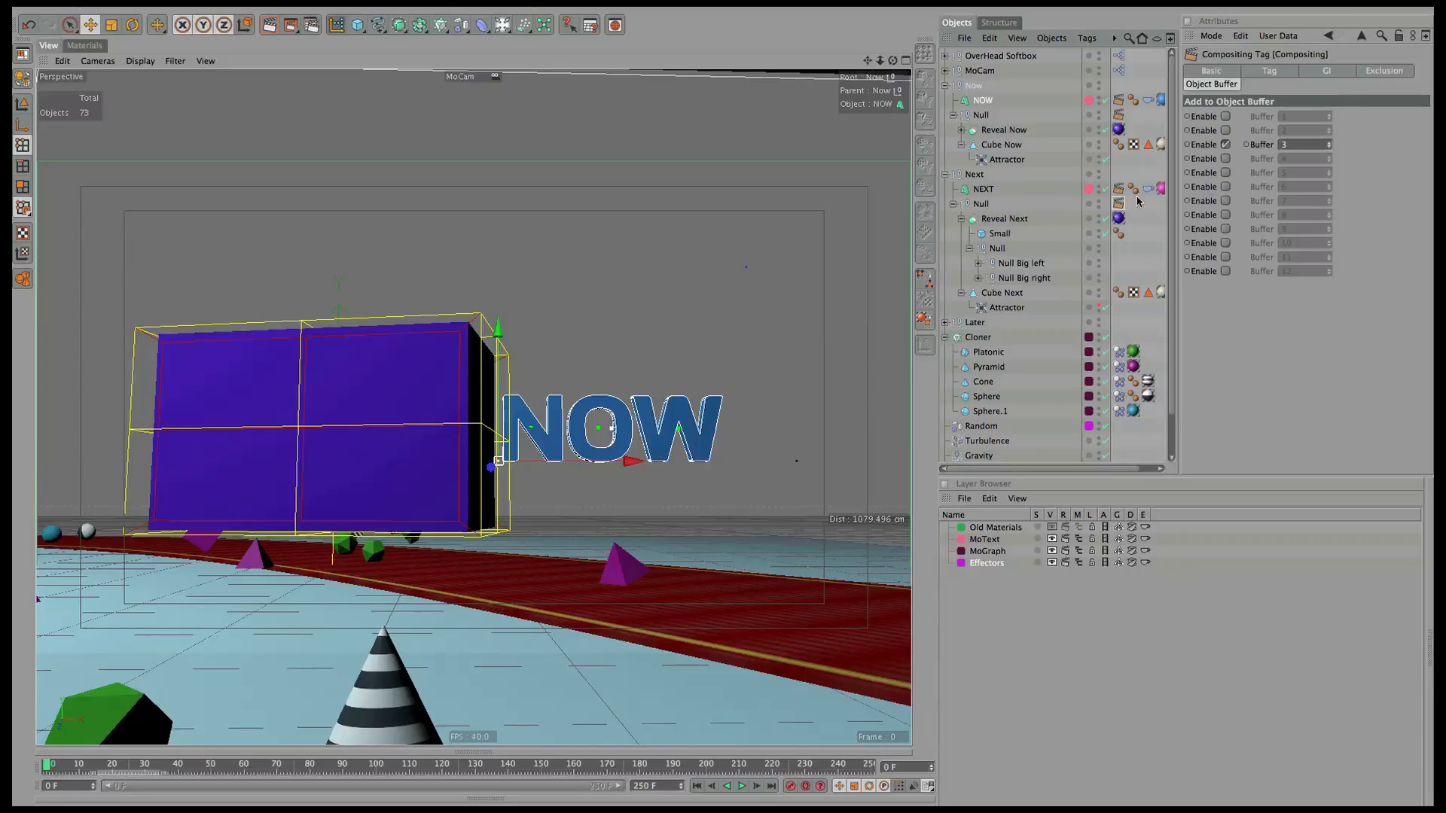
click(1225, 144)
click(1225, 159)
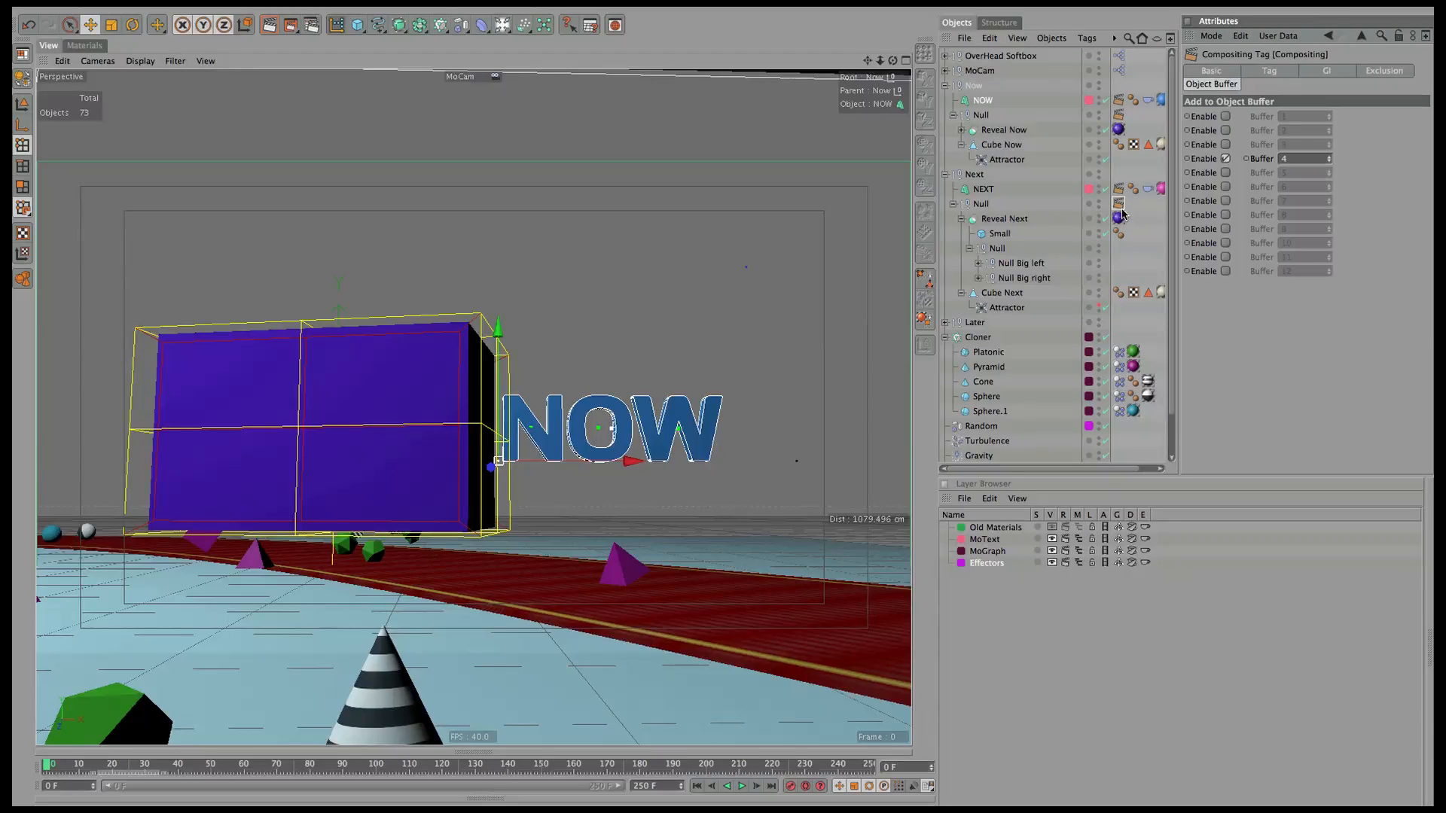
Collapse Now, expand Later and check the buffers used by the LATER and Later Null tags.
click(949, 326)
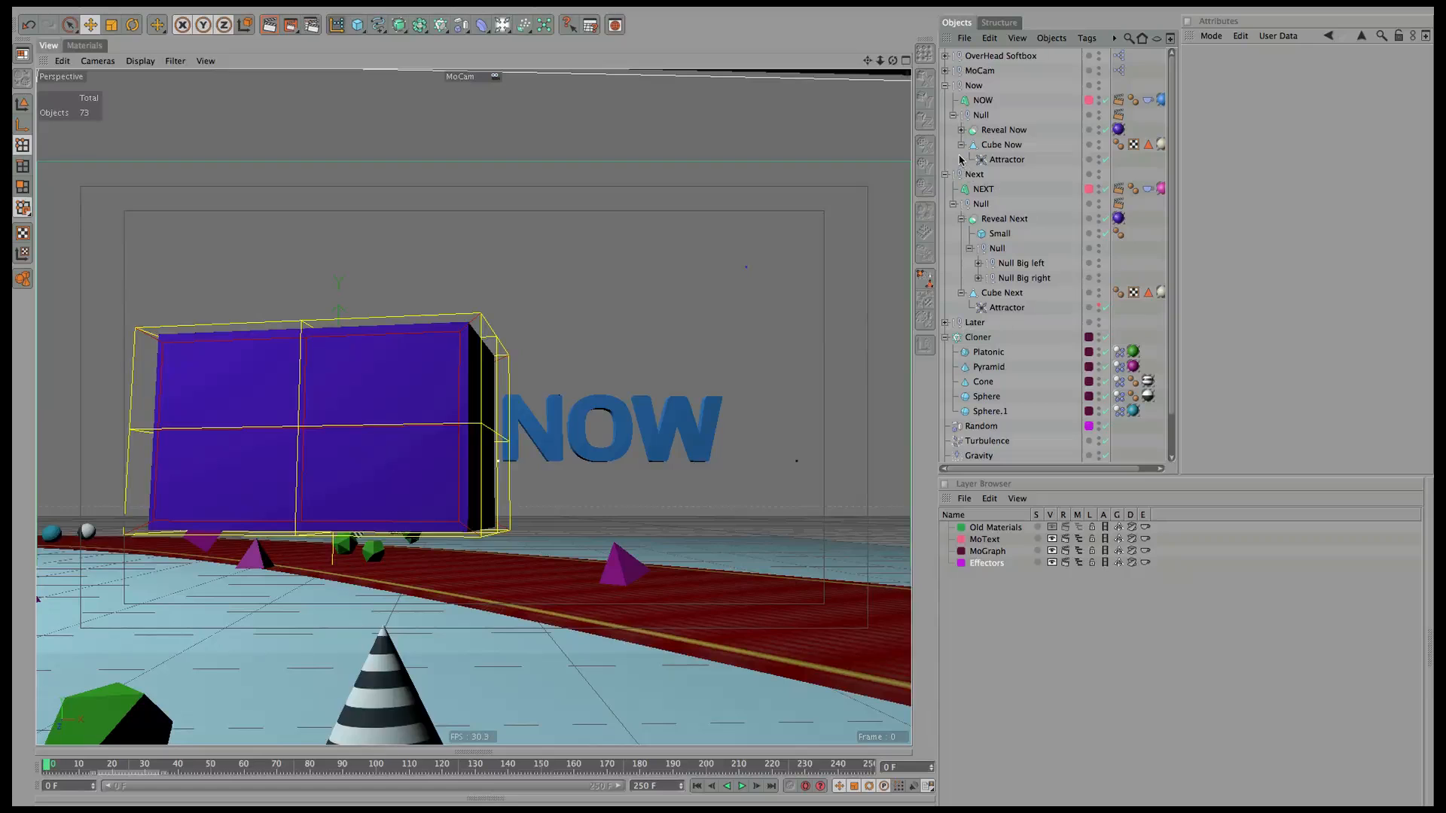
click(945, 85)
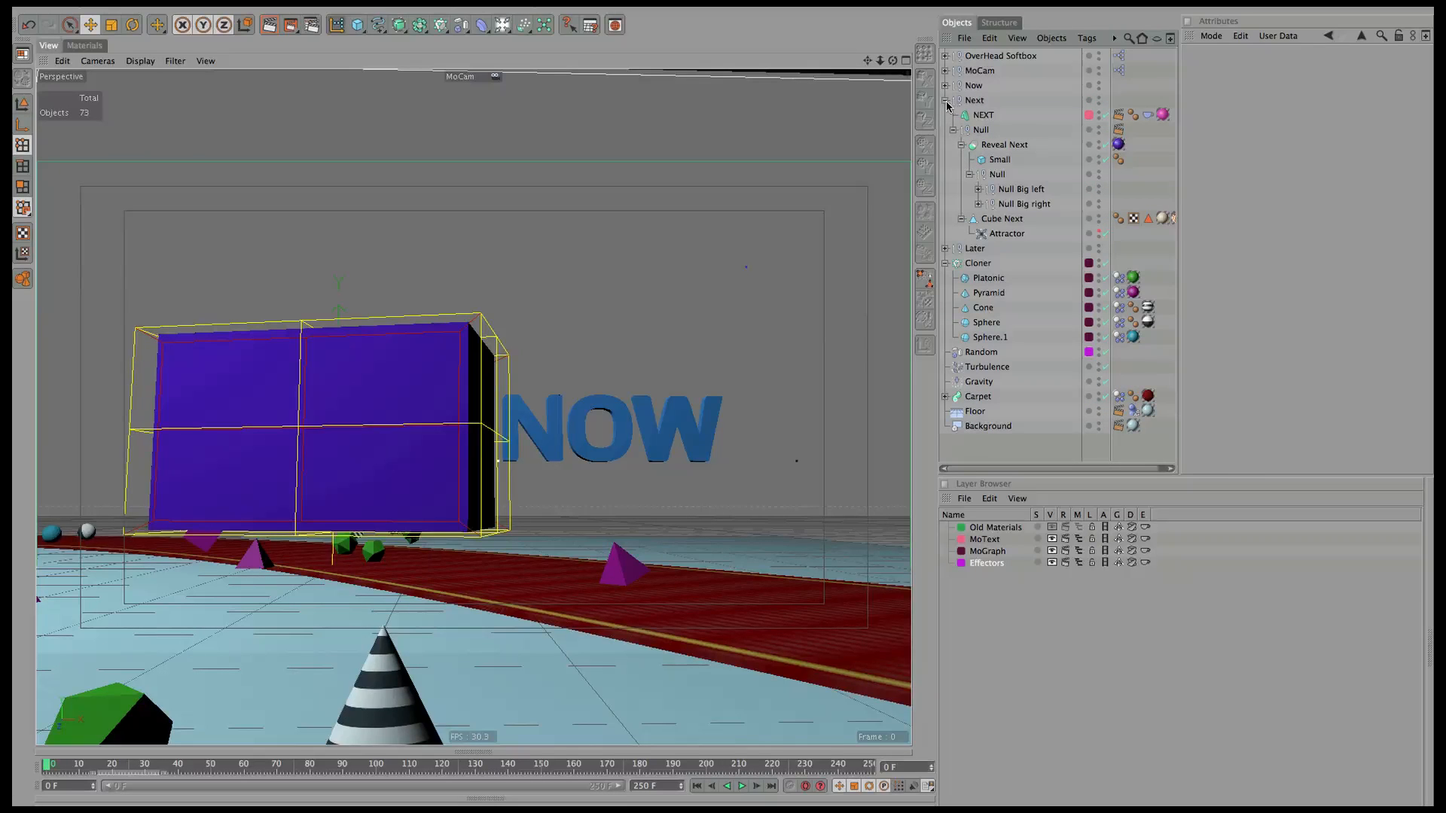
click(946, 248)
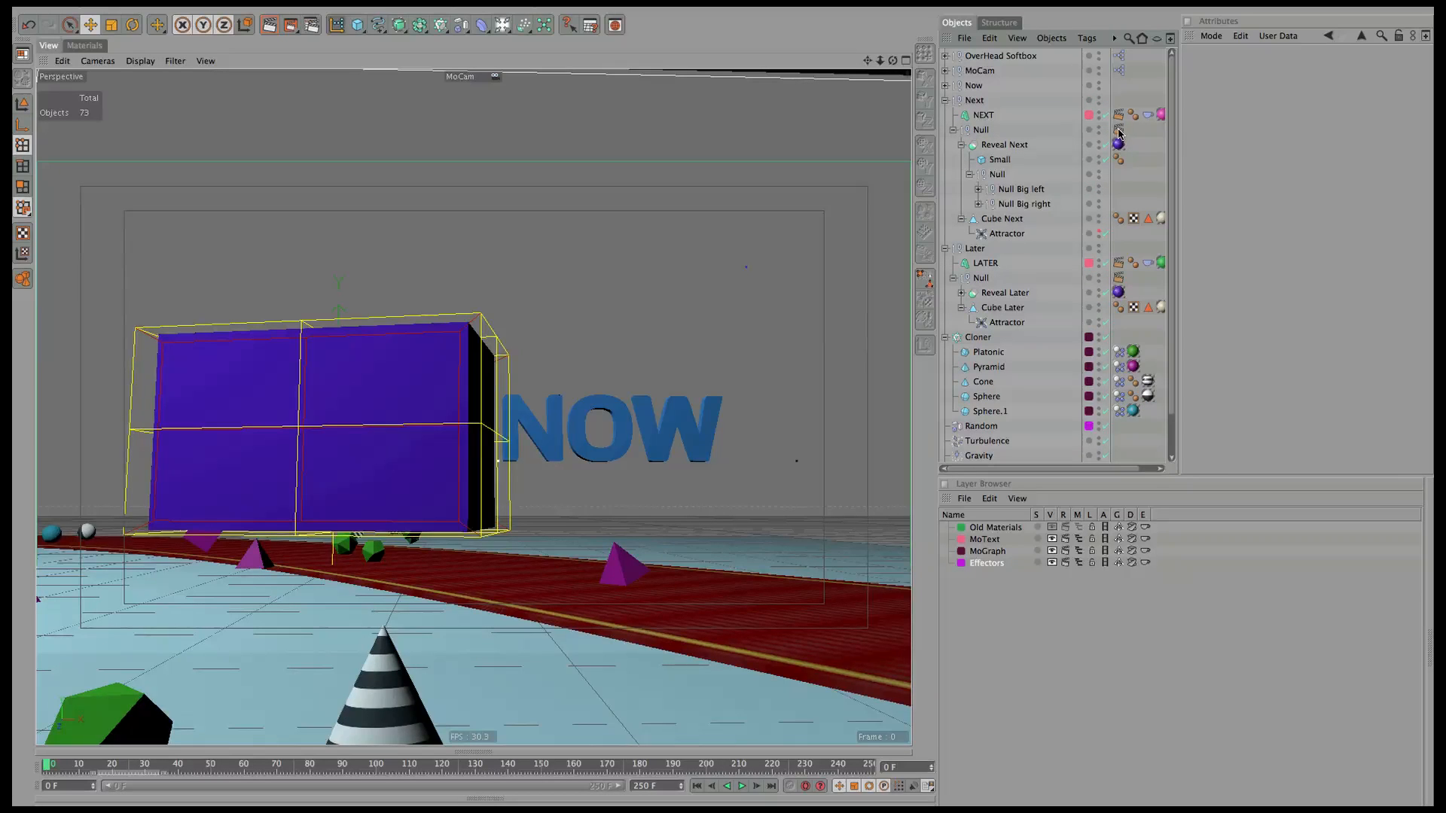
click(1118, 264)
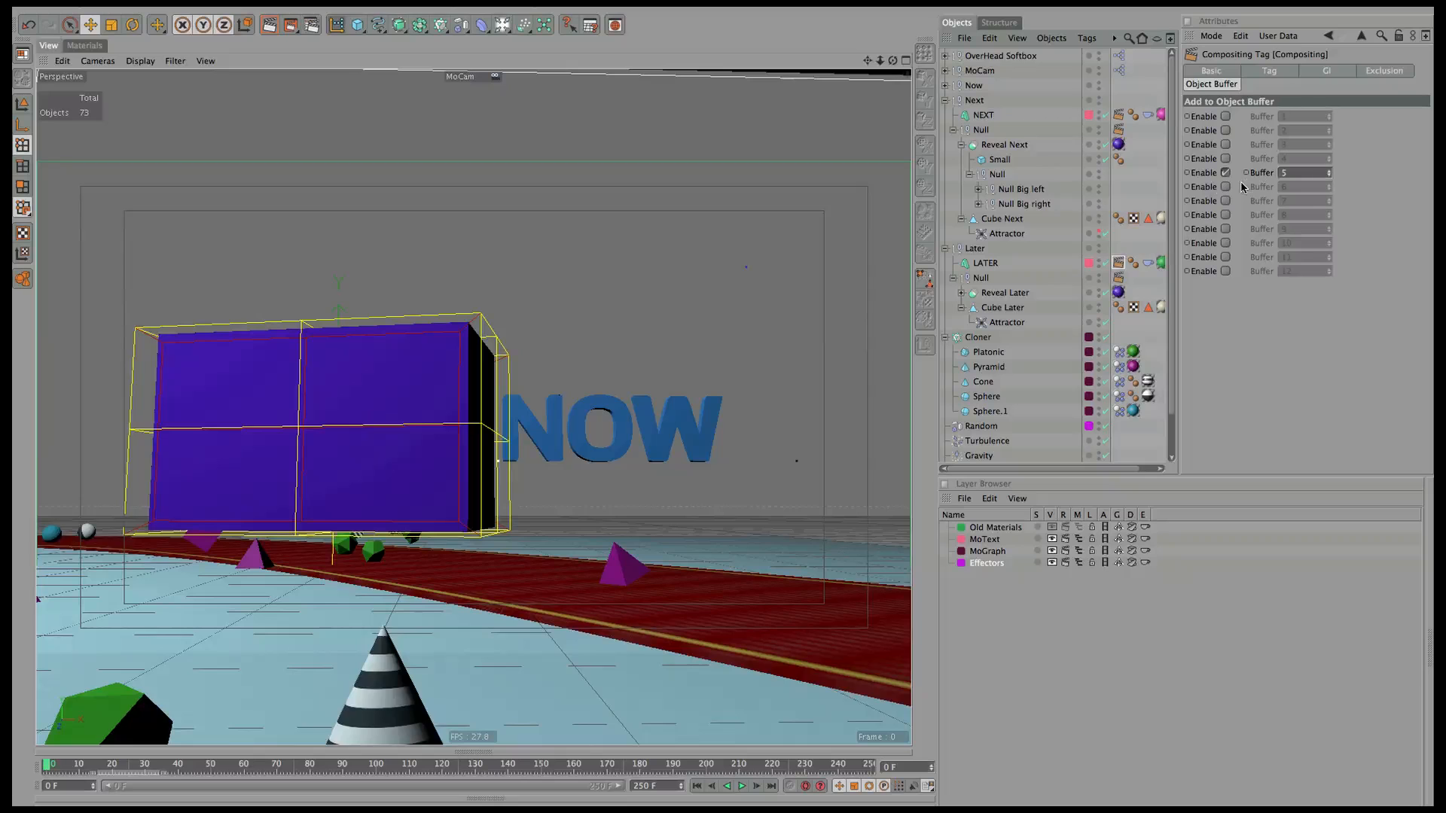
click(1119, 279)
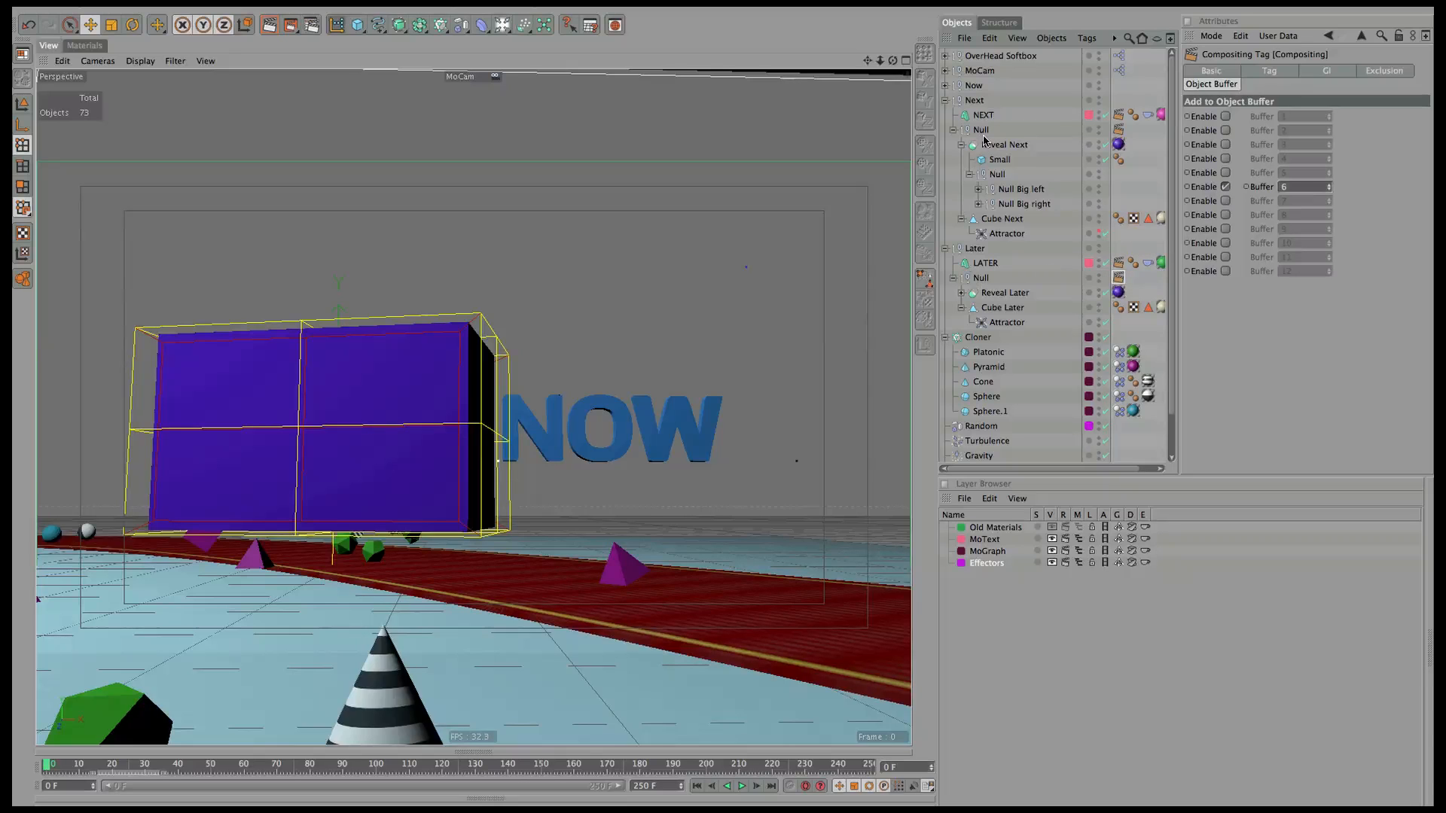
click(945, 100)
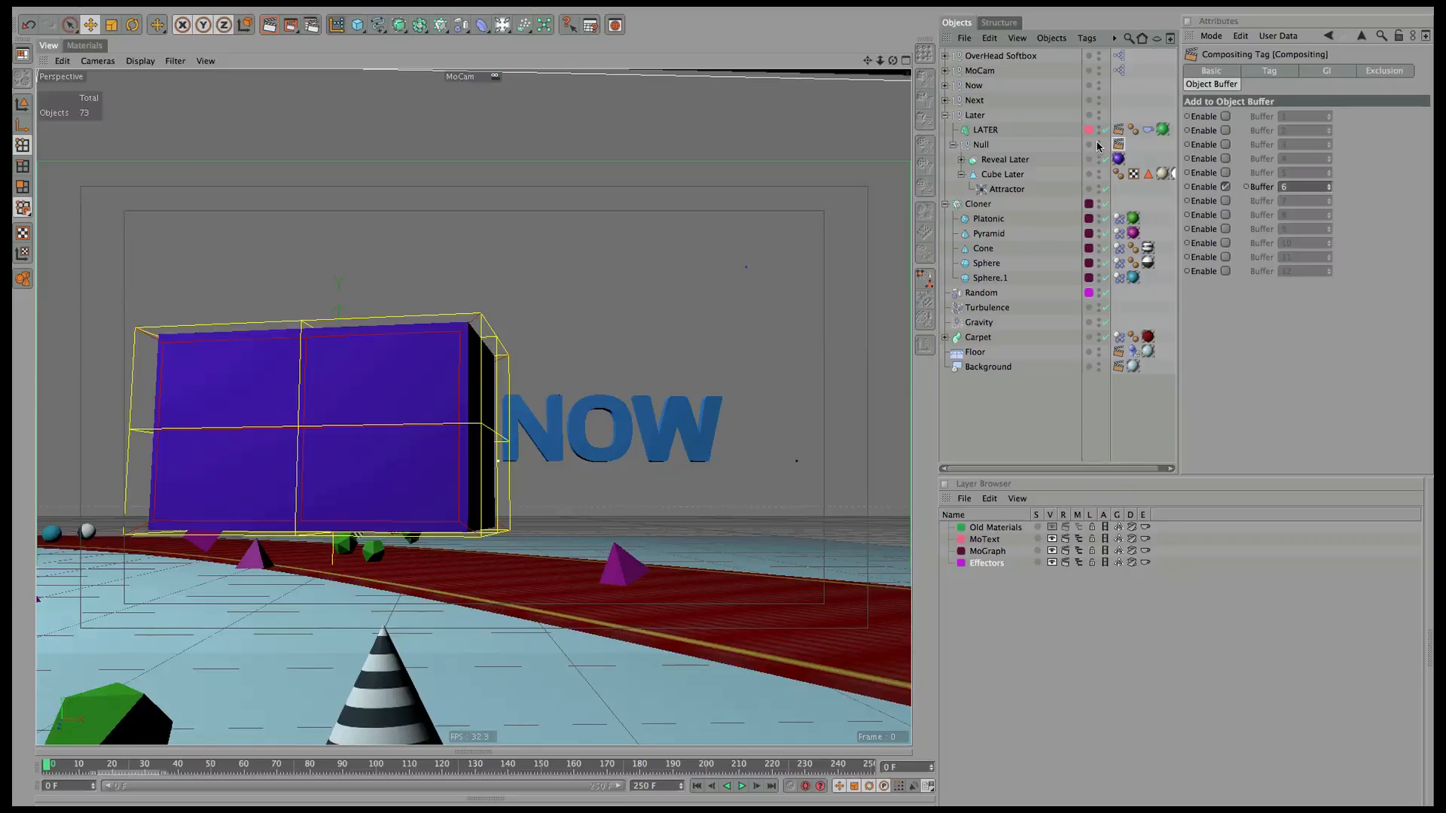
Copy Compositing tags onto the Cloner (buffer 7) and the Carpet (buffer 8), then collapse the groups.
ctrl+drag(1118, 145, 1130, 211)
click(1225, 187)
click(1226, 201)
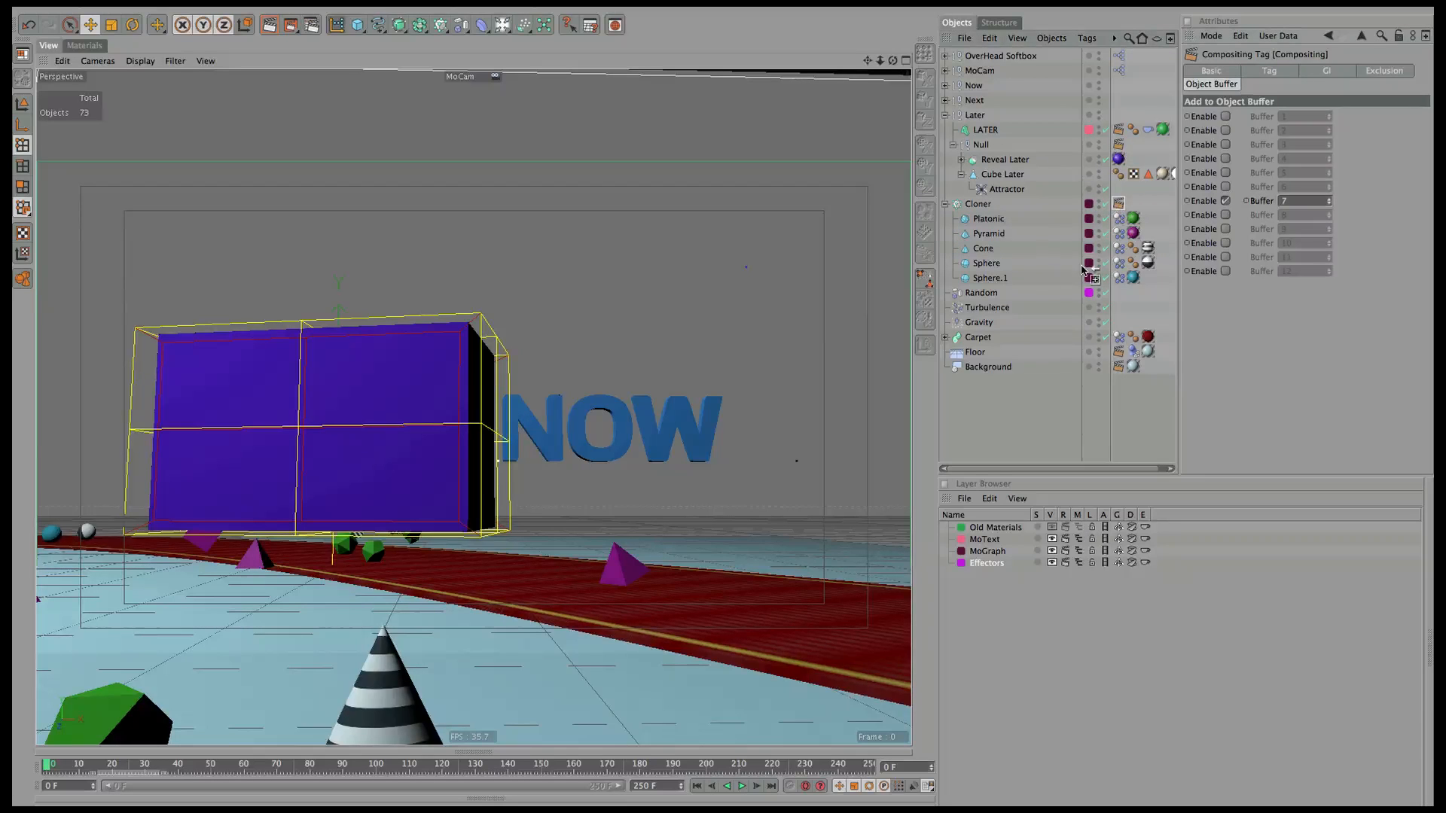
ctrl+drag(1118, 203, 987, 340)
click(1225, 200)
click(1225, 214)
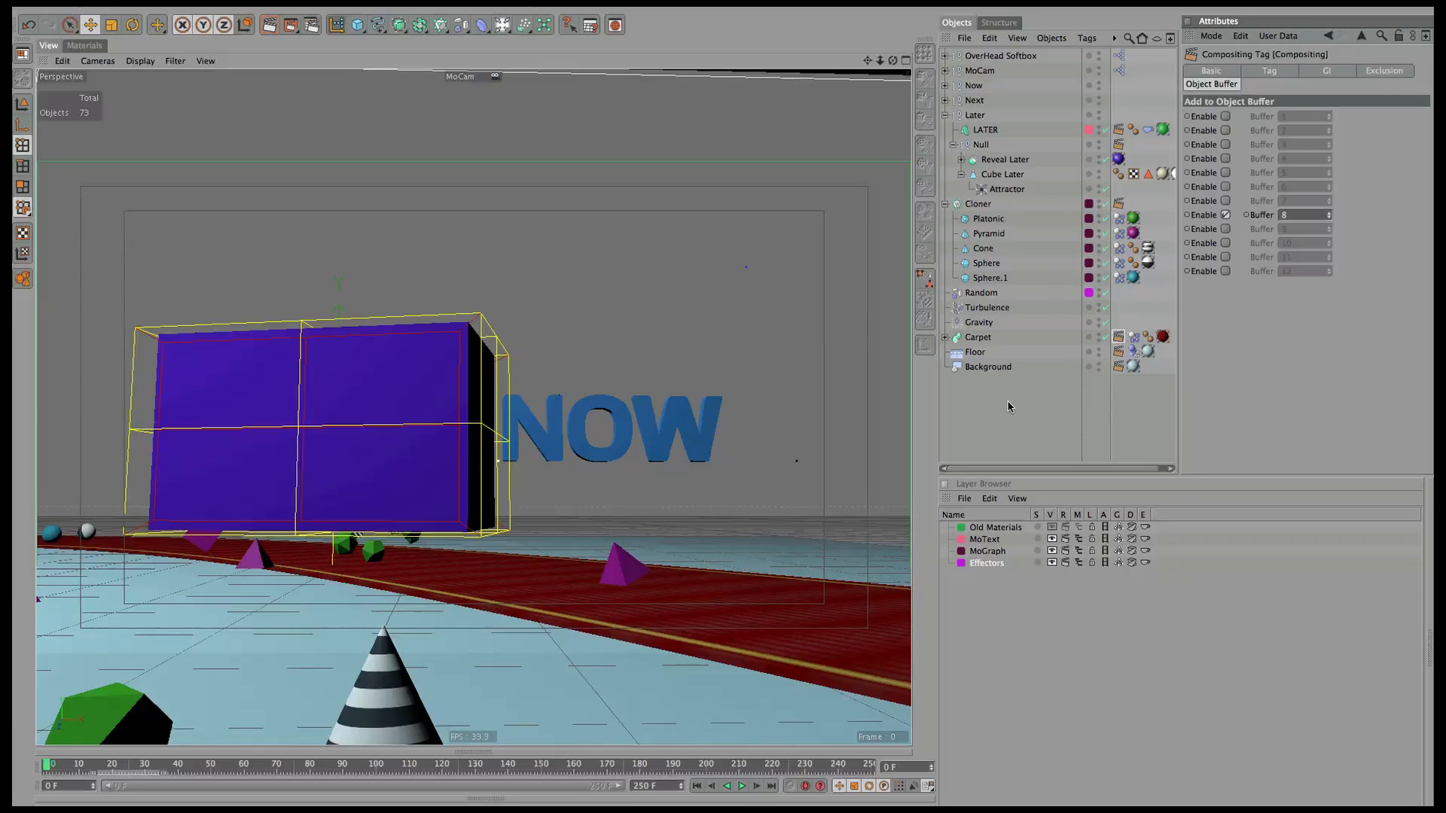
click(942, 131)
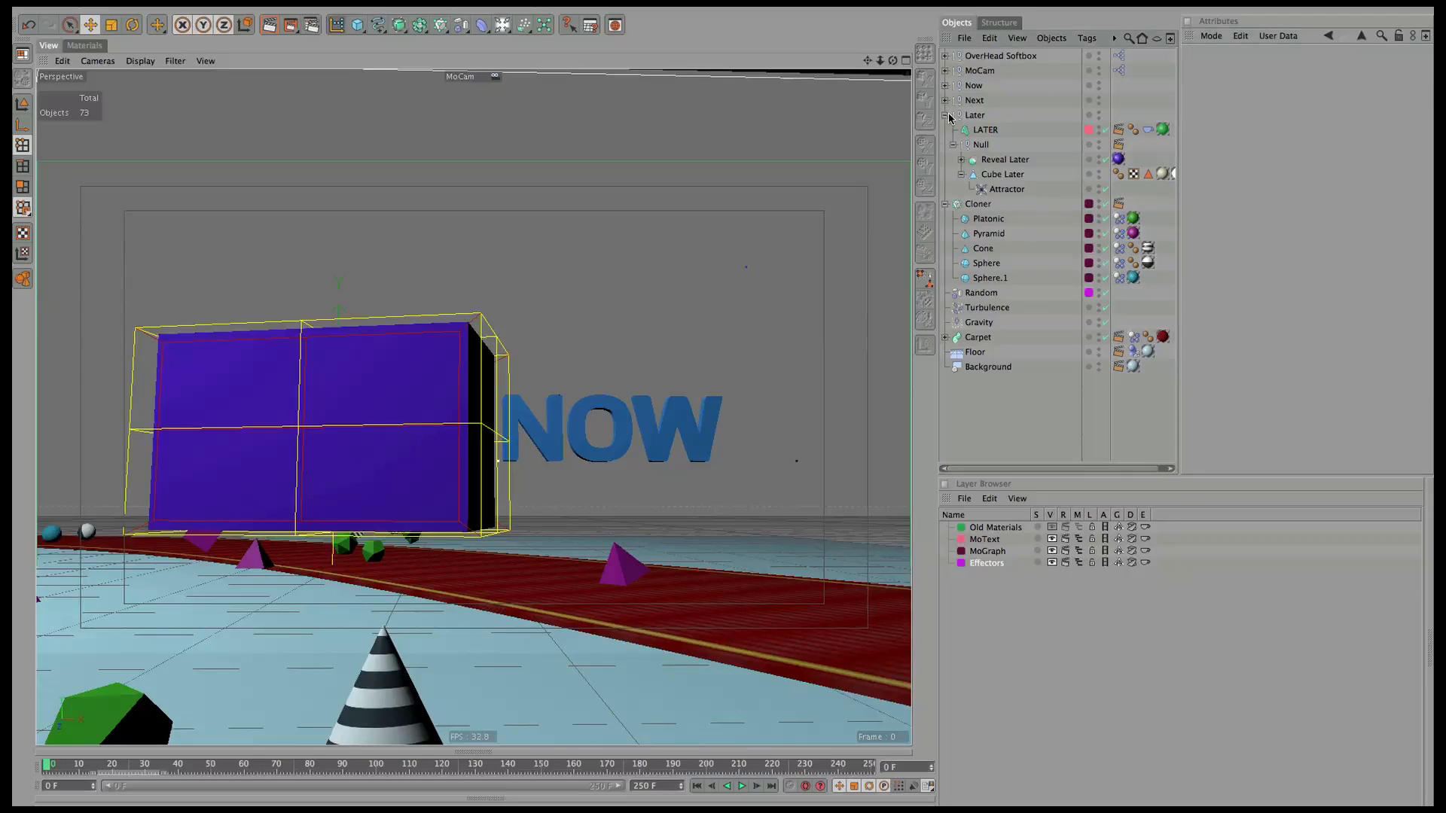
click(945, 115)
click(946, 131)
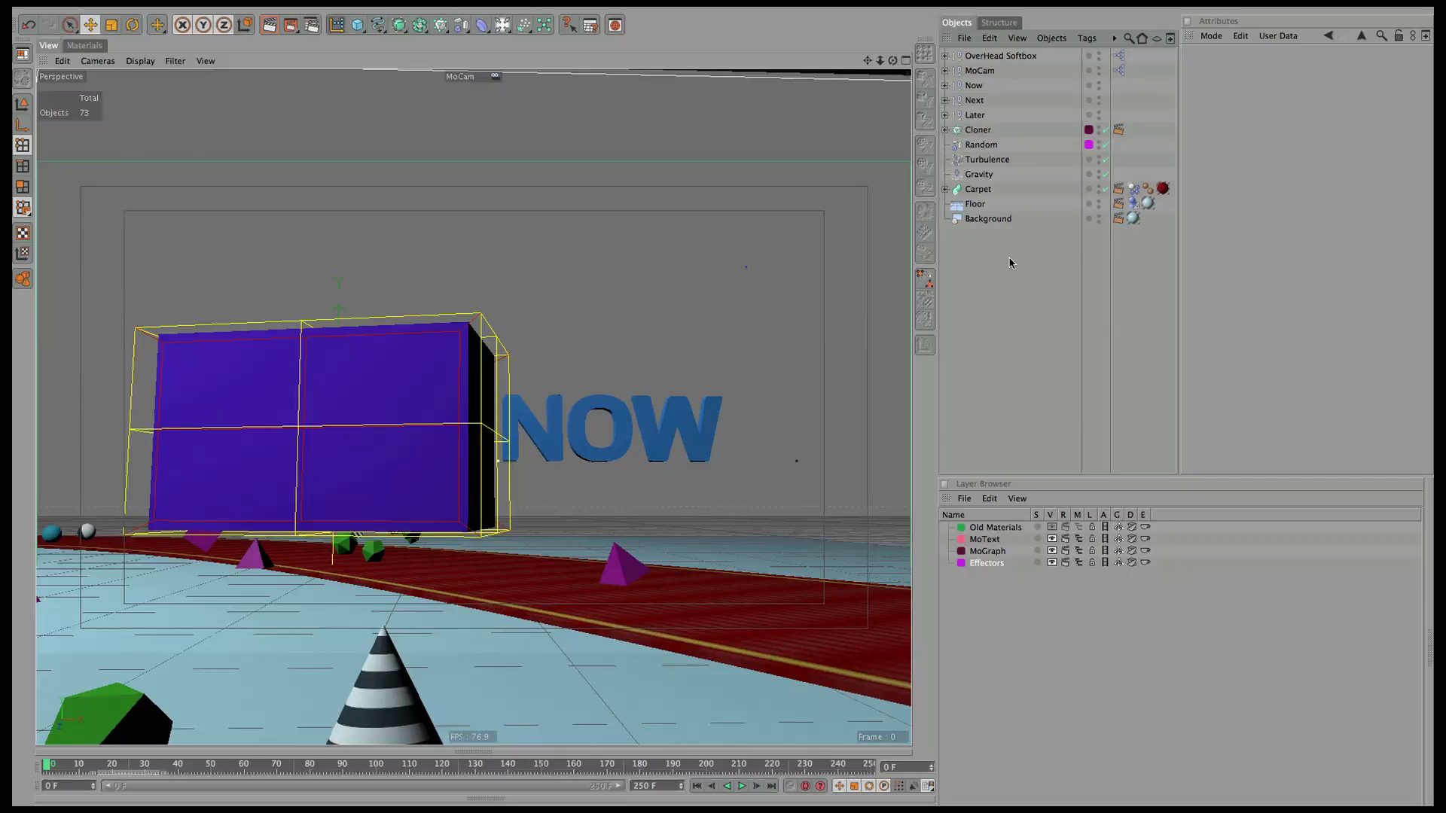
Play the animation and stop at frame 227 to see the LATER reveal.
click(742, 786)
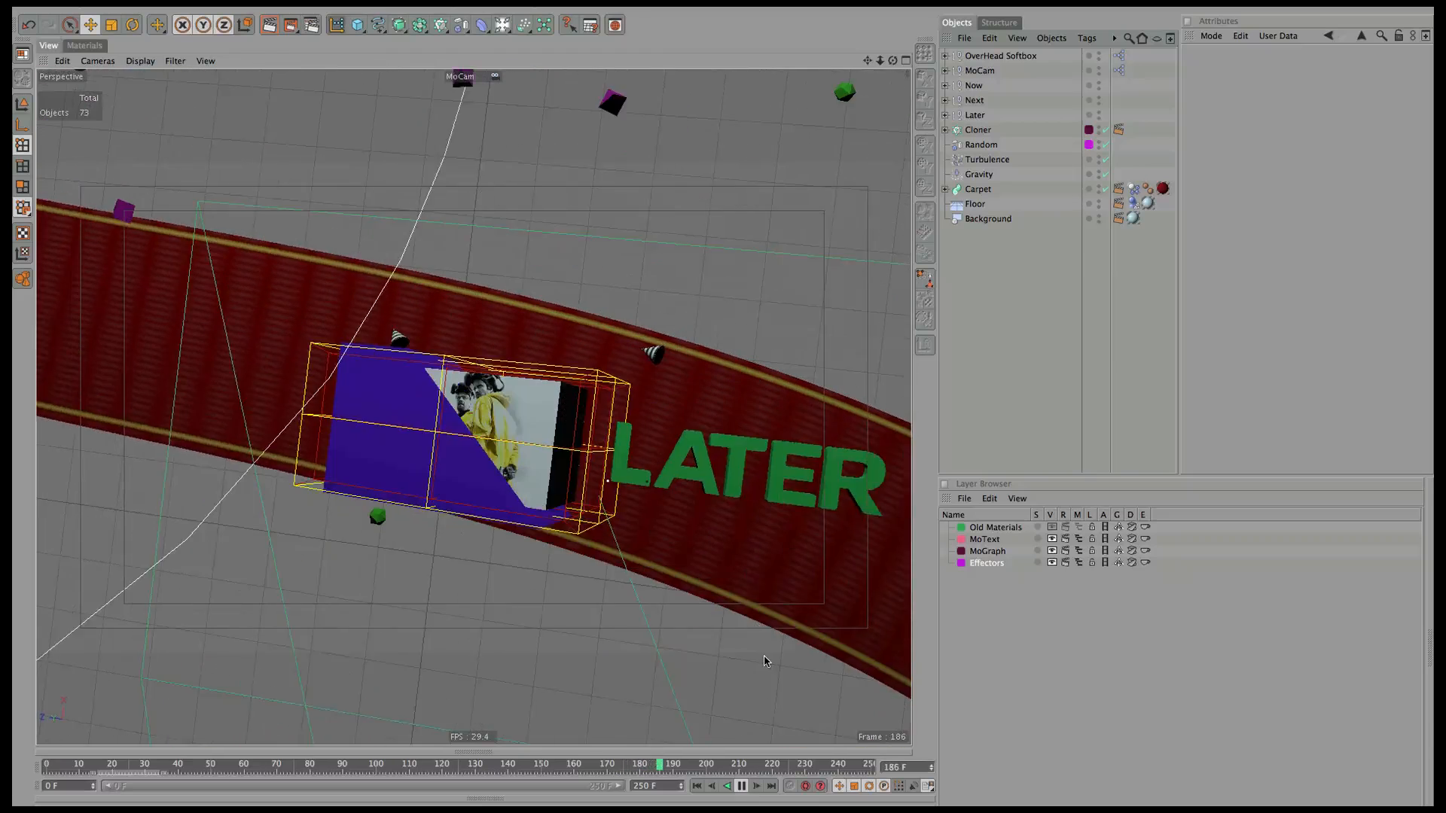
click(741, 786)
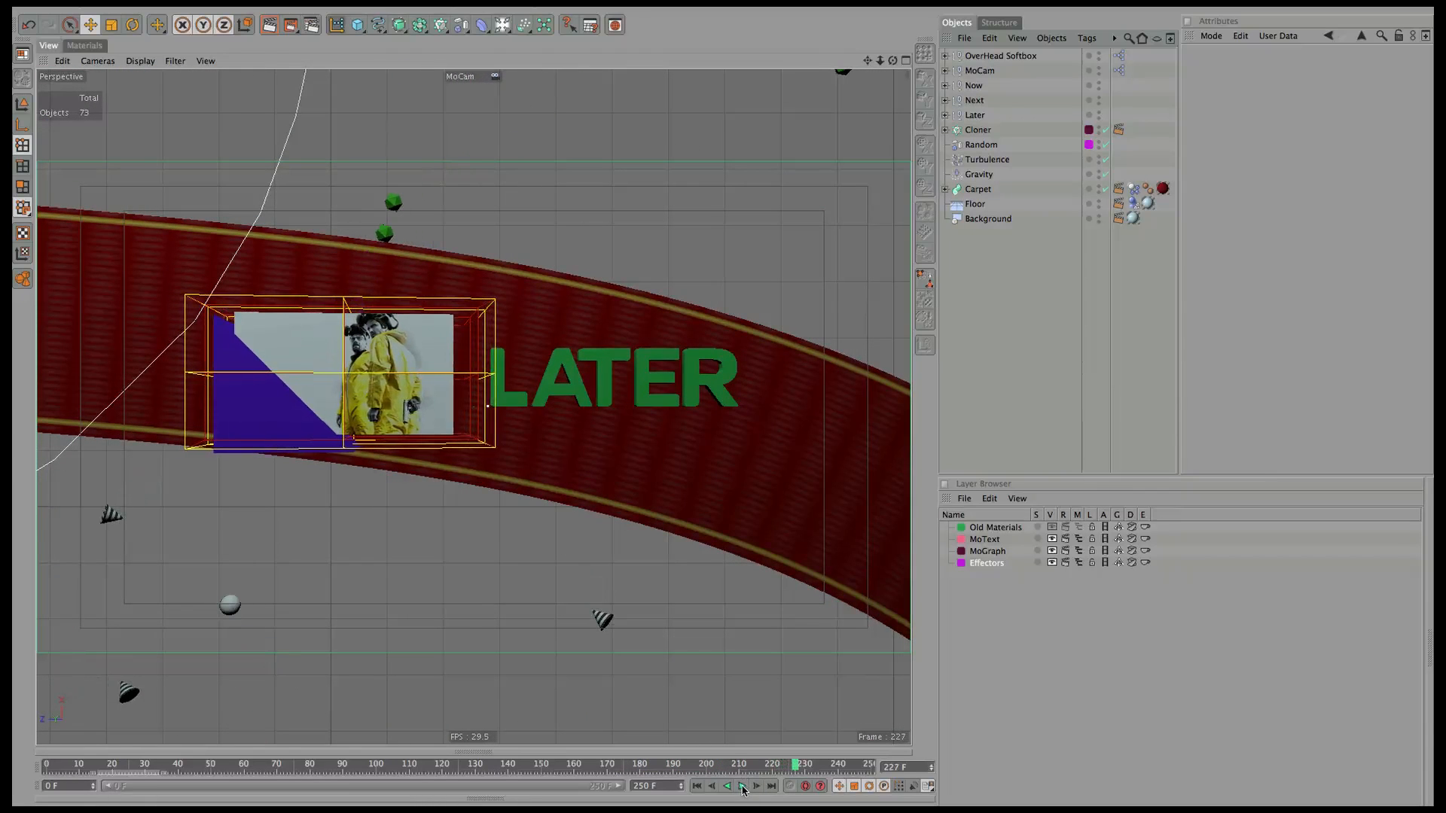
Review output, anti-aliasing and save settings, and uncheck Include Sound for the regular image.
click(312, 26)
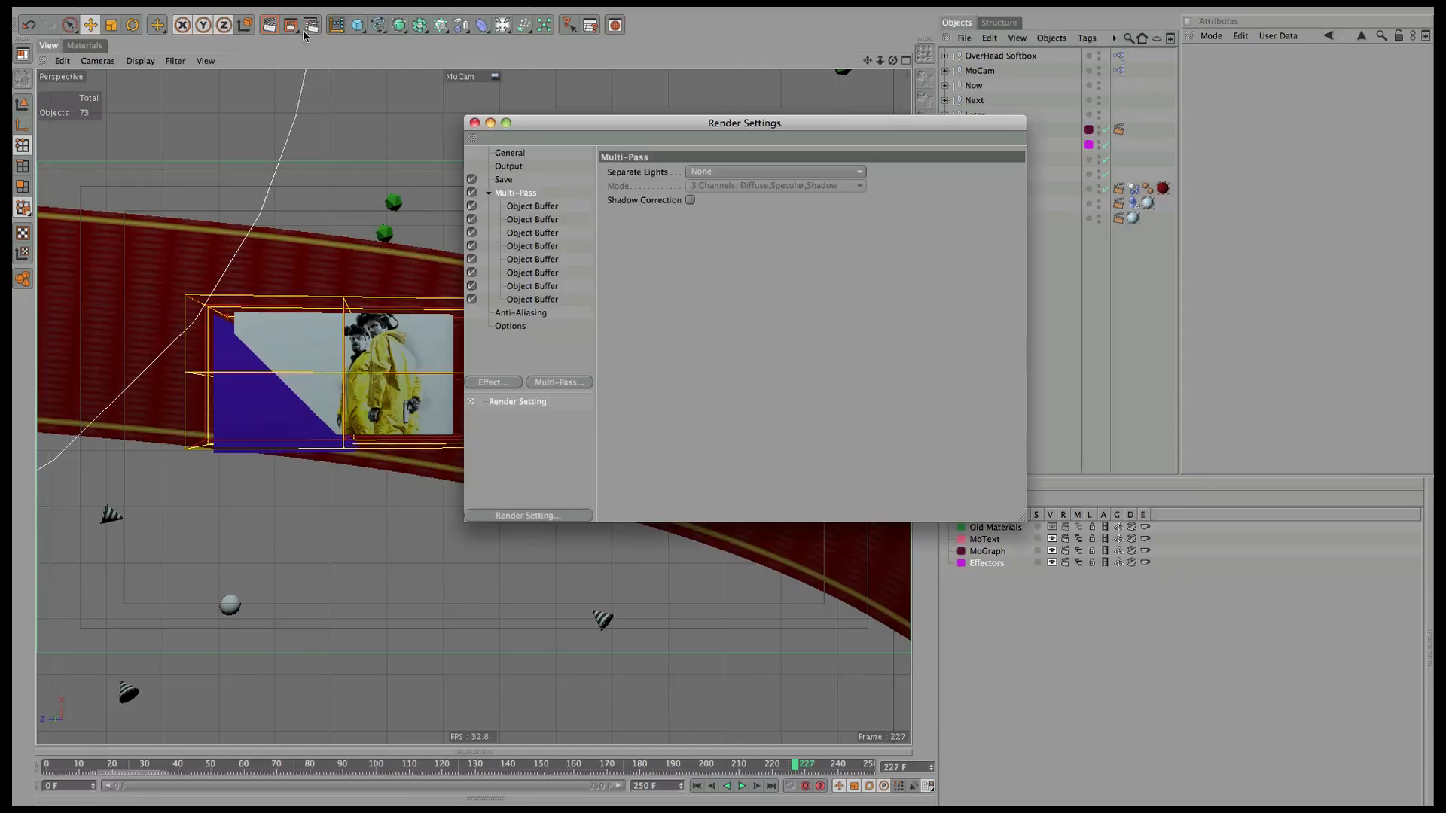
click(510, 154)
click(509, 166)
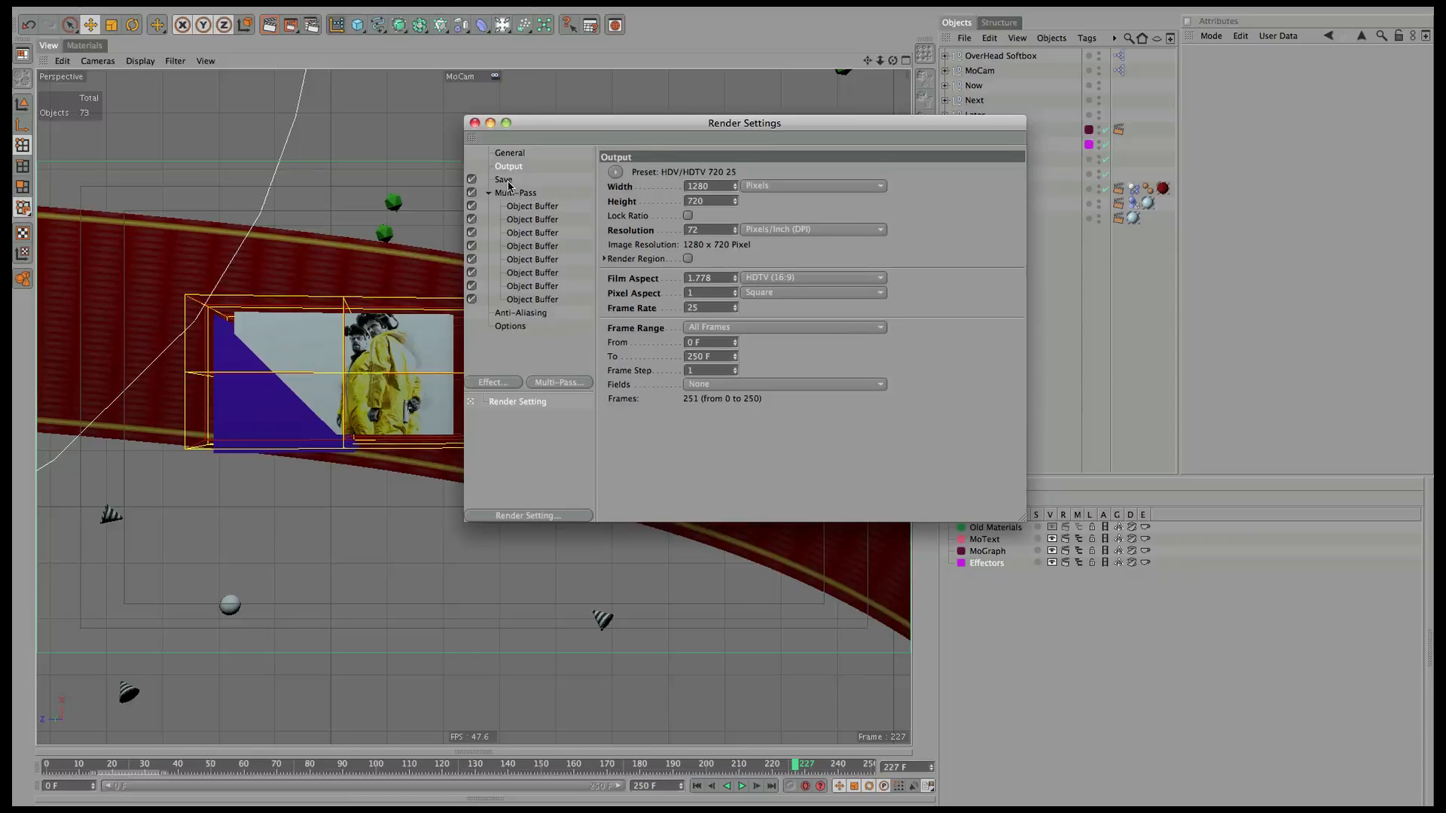
click(521, 314)
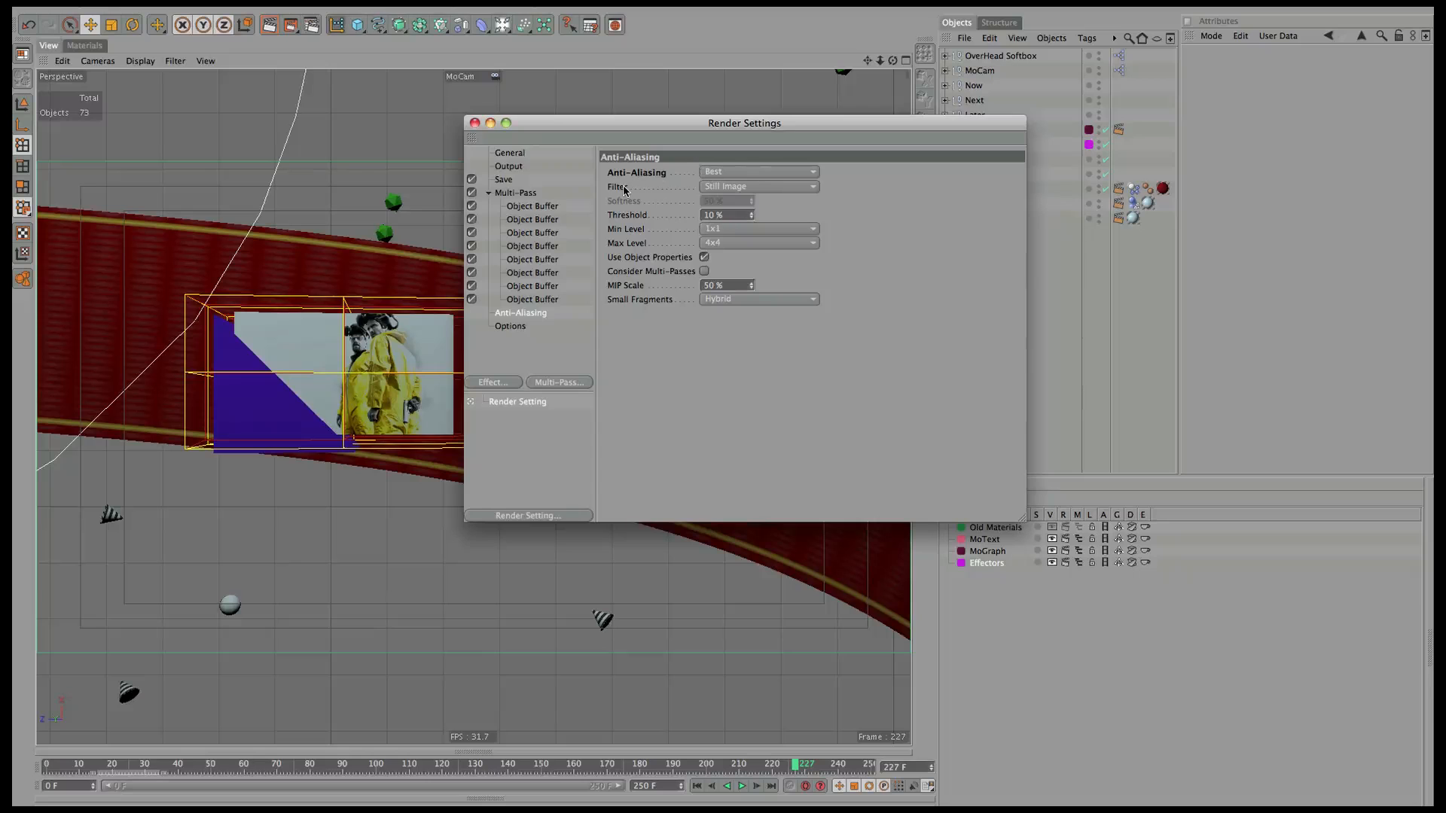
click(510, 183)
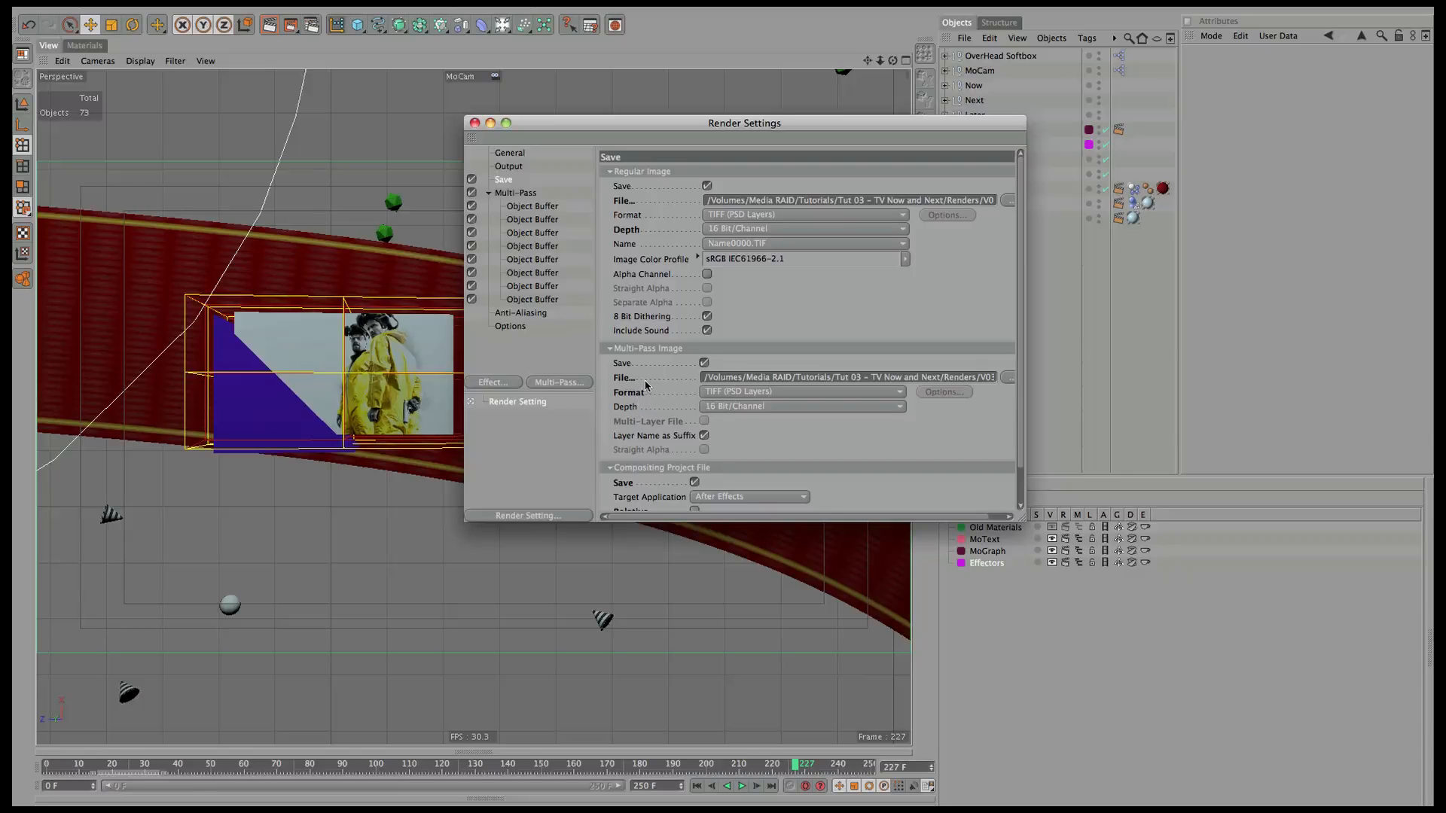
click(707, 331)
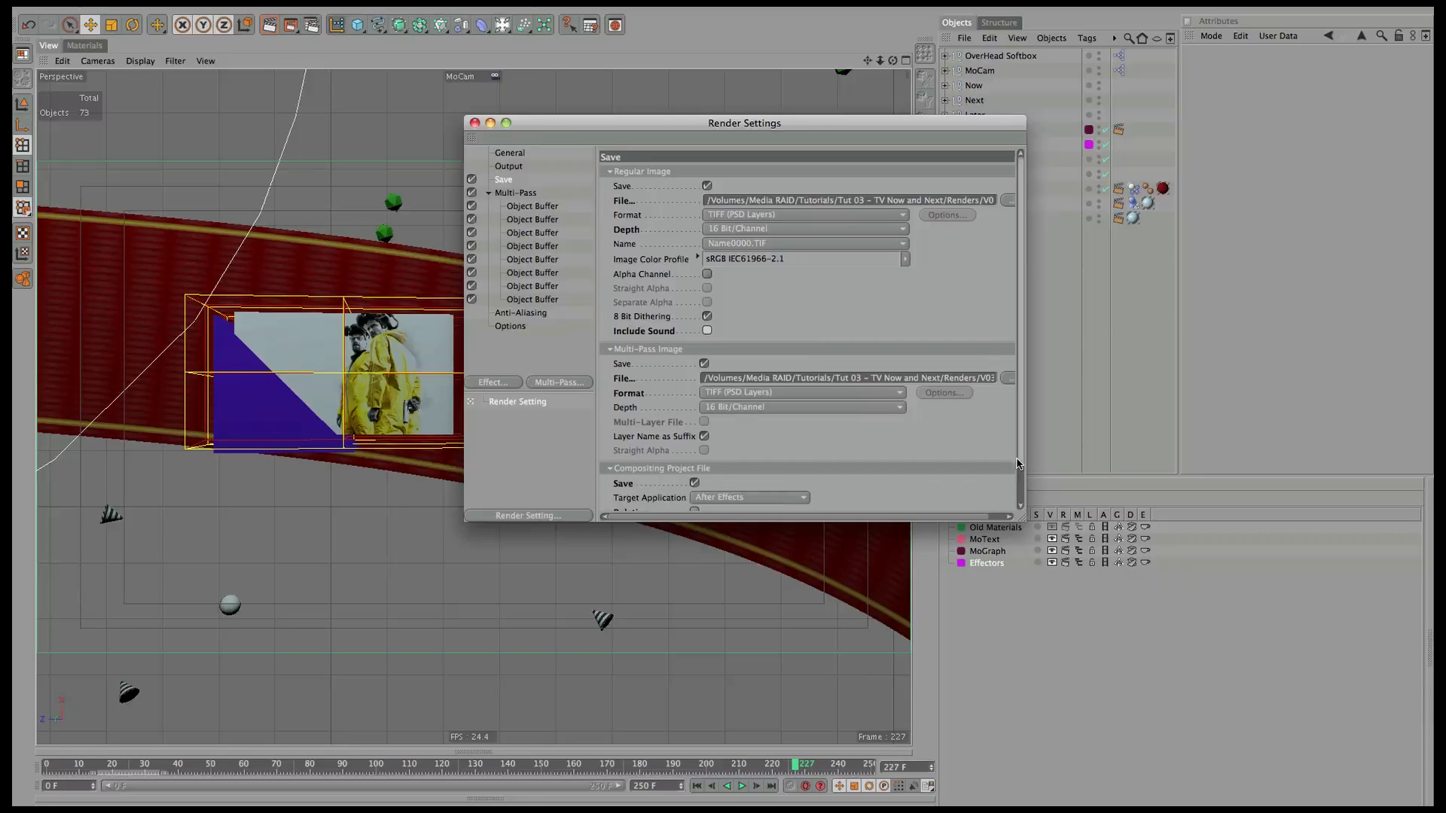
Check the Object Buffer passes, then render the animation to the Picture Viewer.
scroll(941, 485, down, 2)
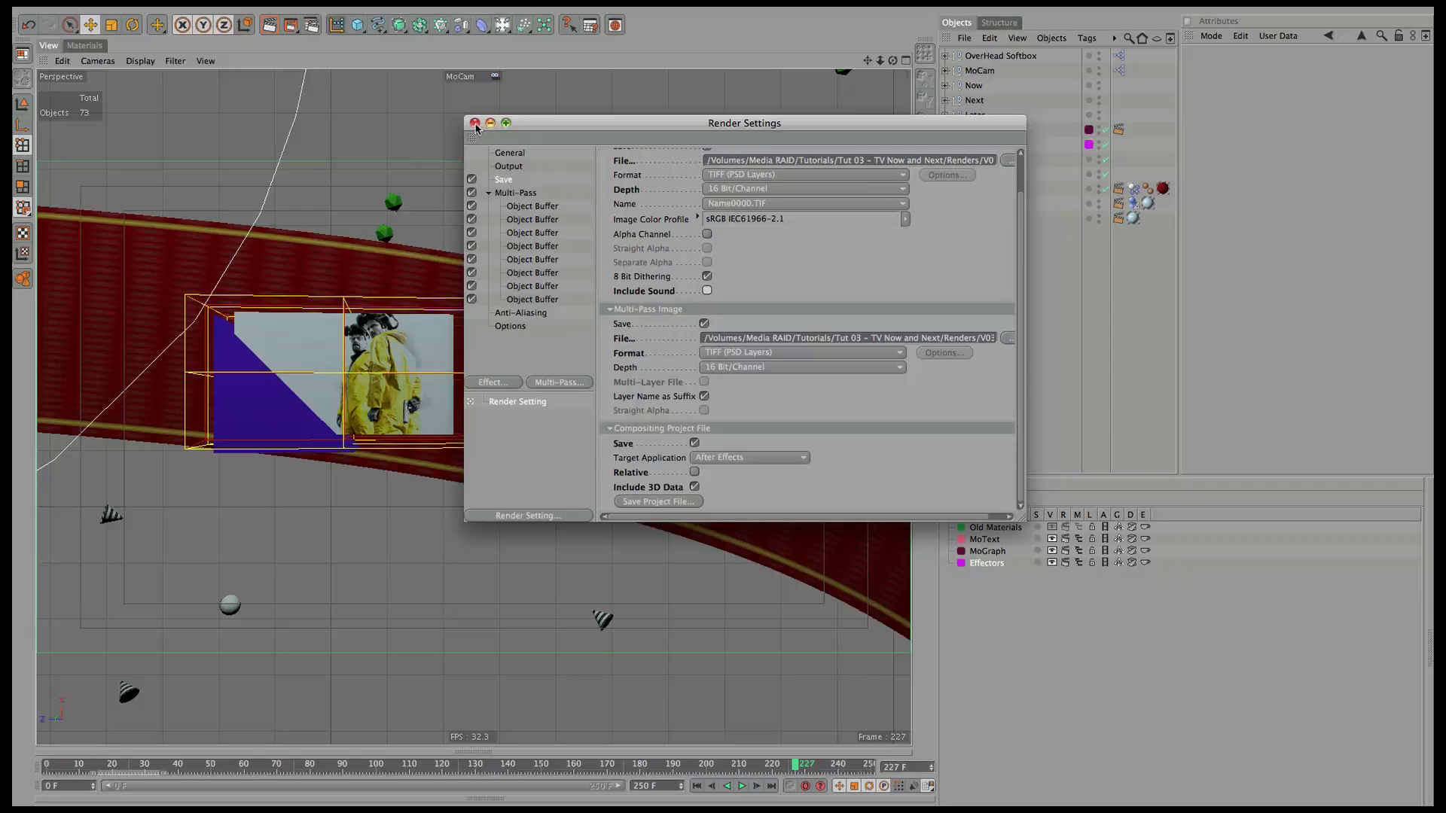
click(544, 205)
click(559, 382)
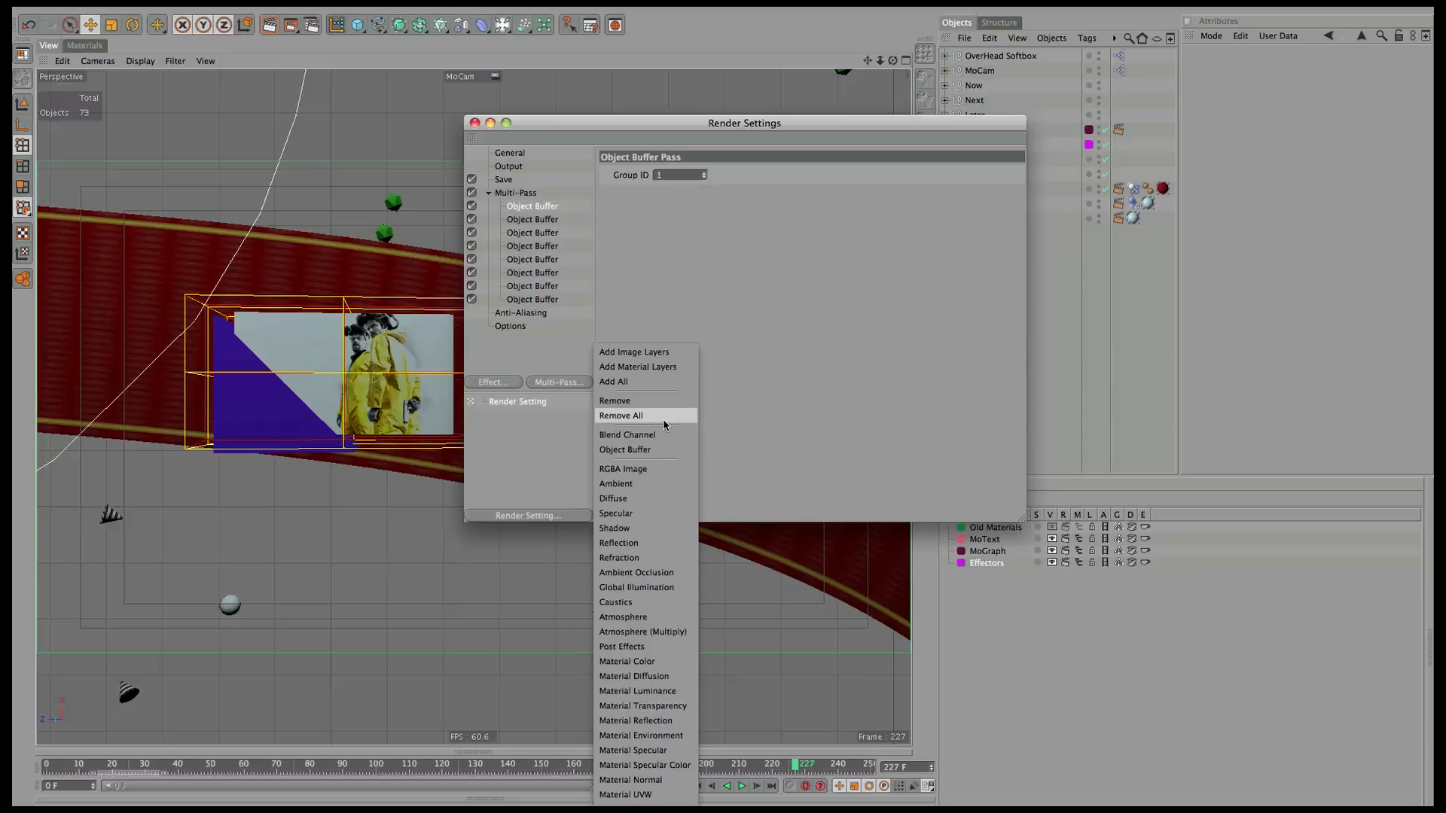
click(545, 287)
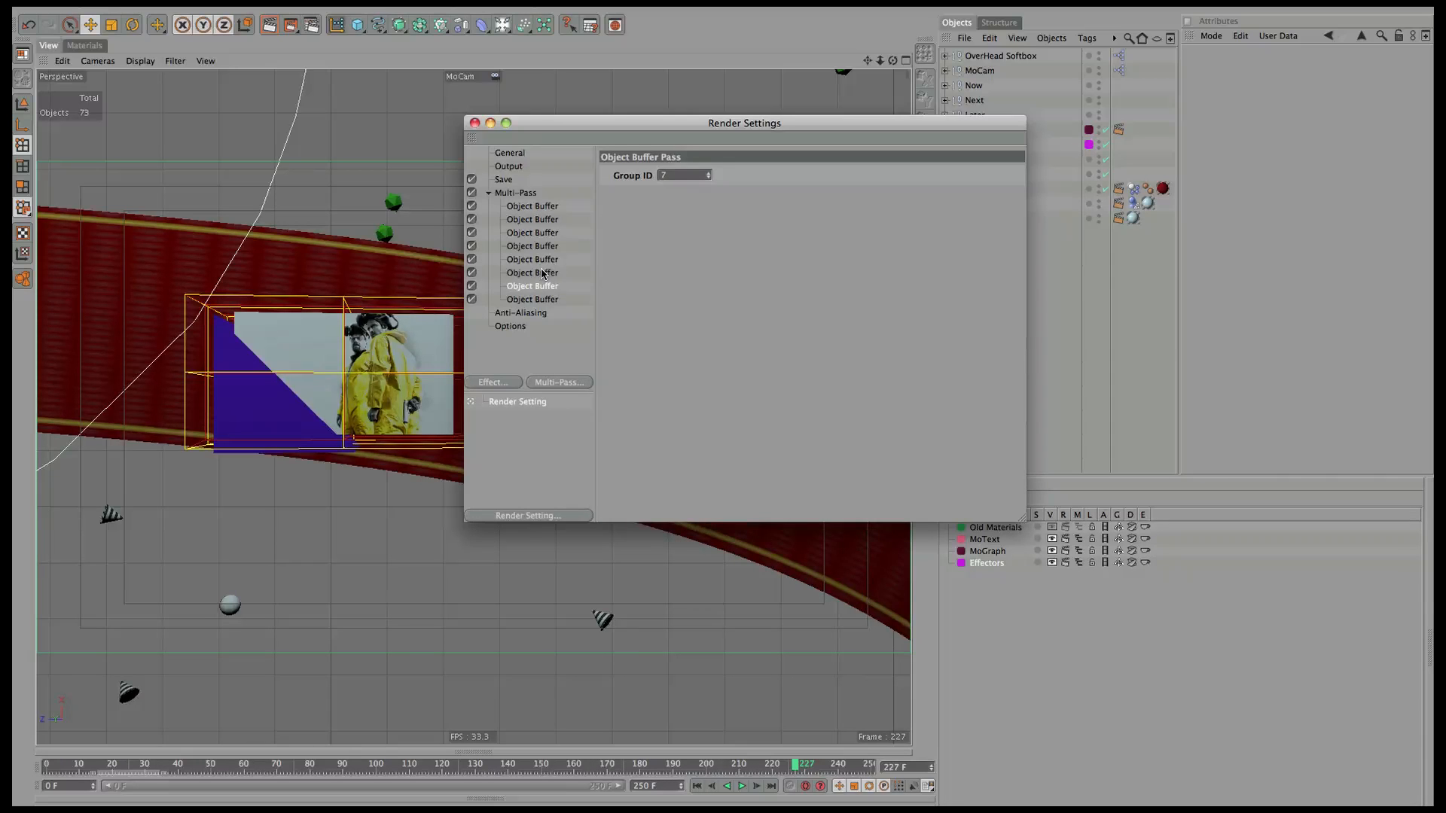
click(475, 123)
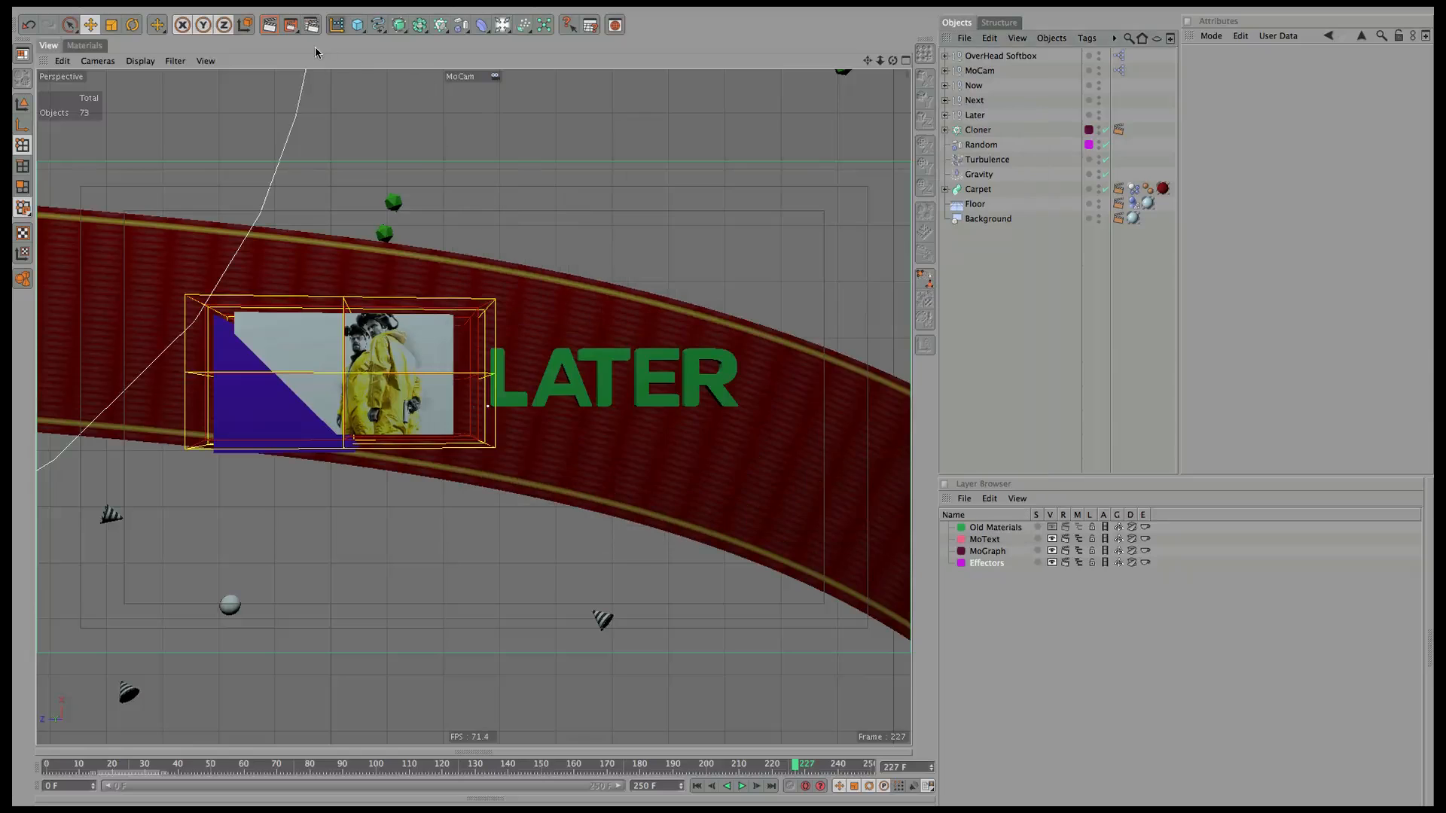
click(290, 26)
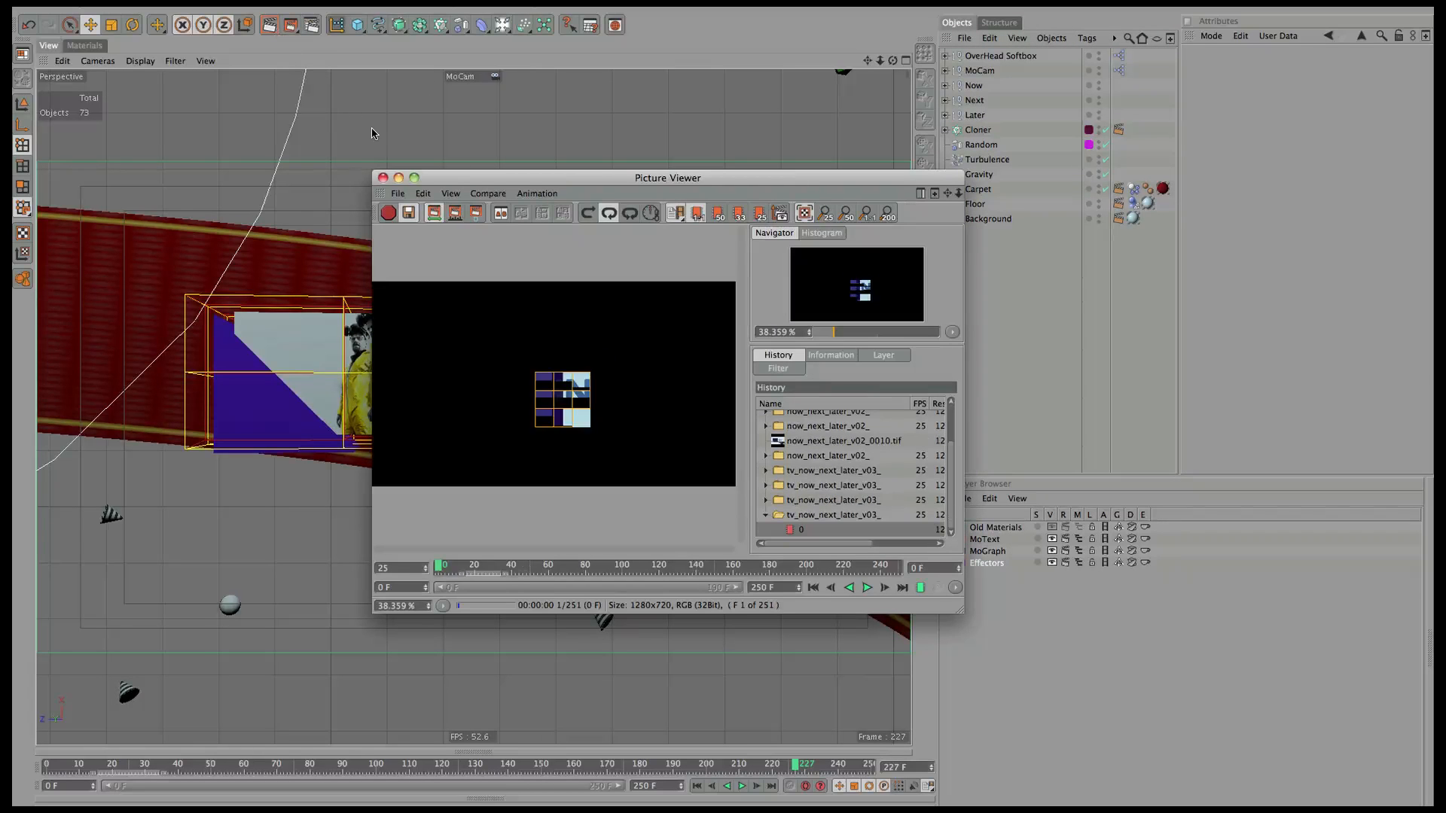